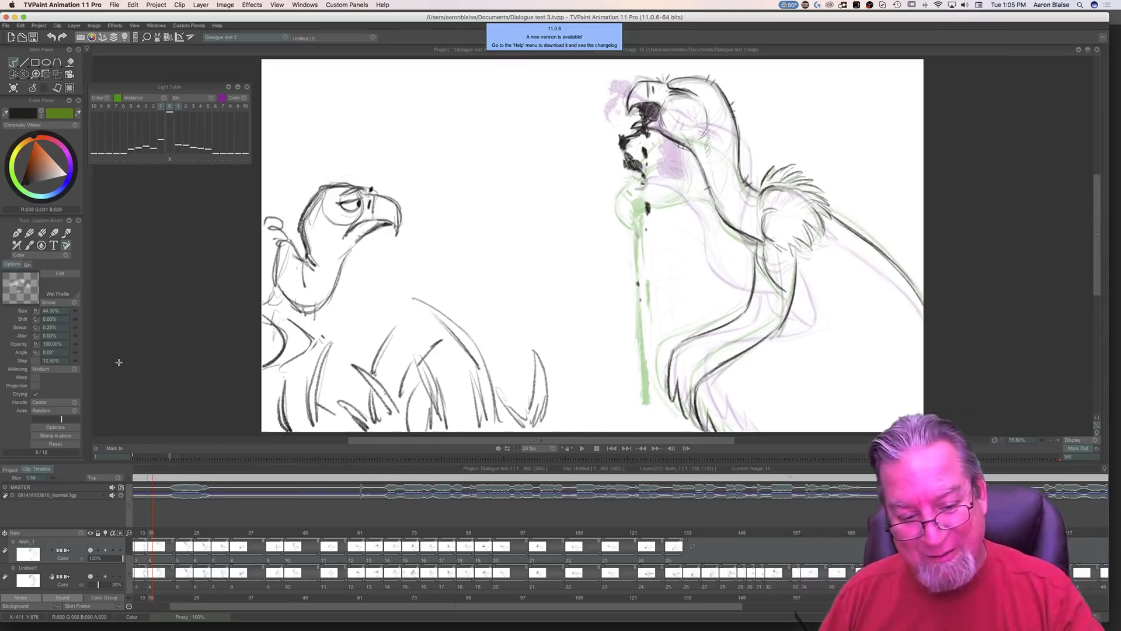
Step: Play the animation preview with the sound volume raised, and stop the playback
click(582, 449)
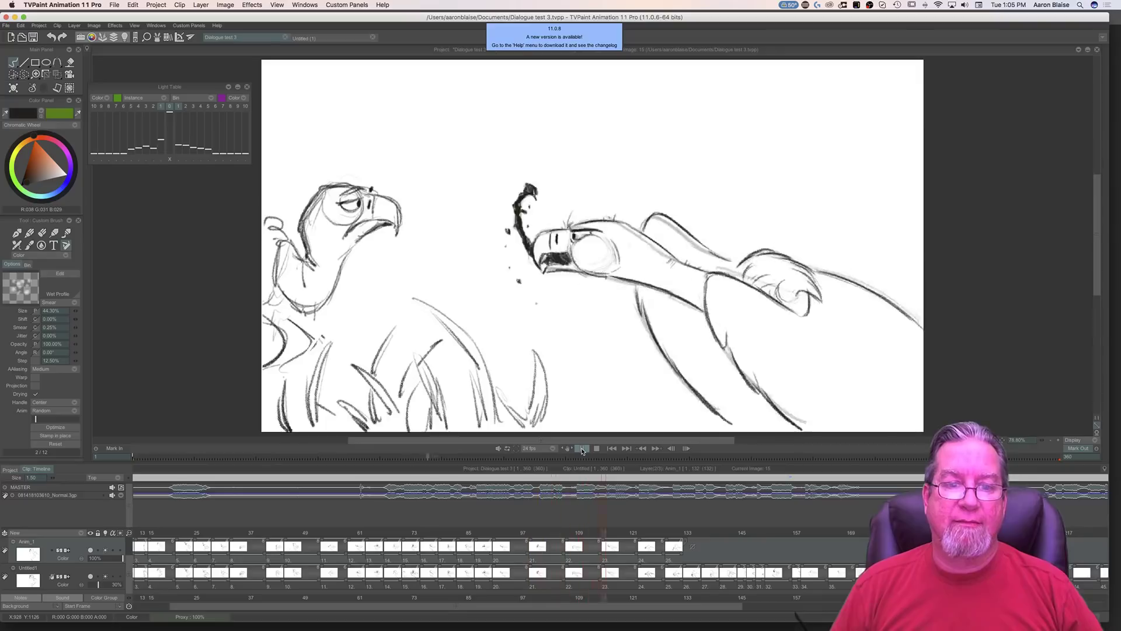
key(XF86AudioRaiseVolume)
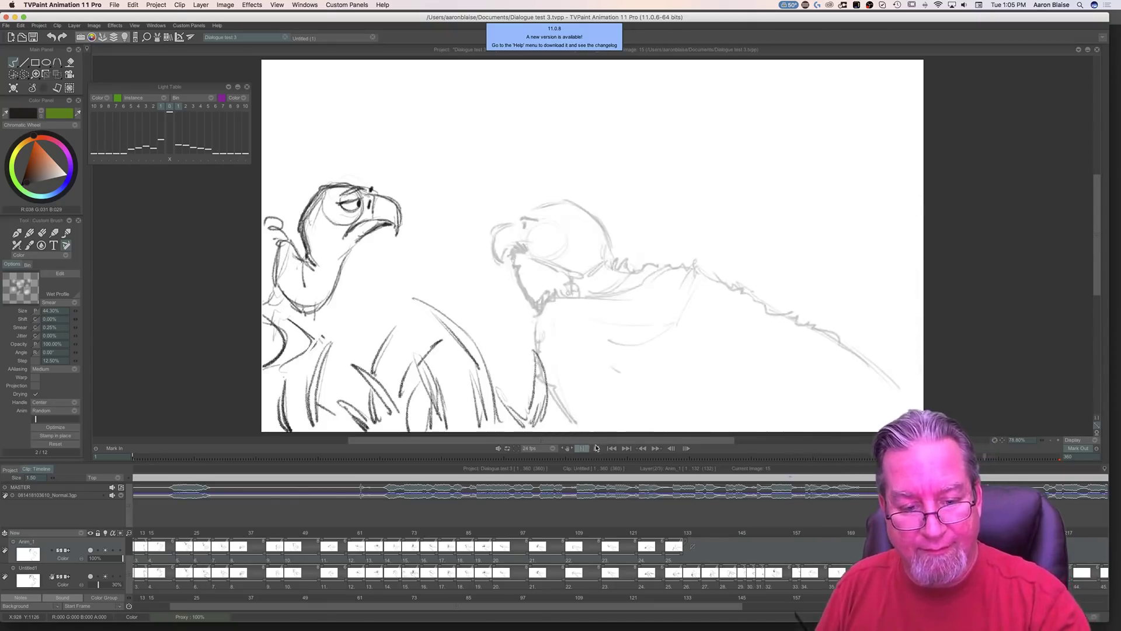
click(597, 449)
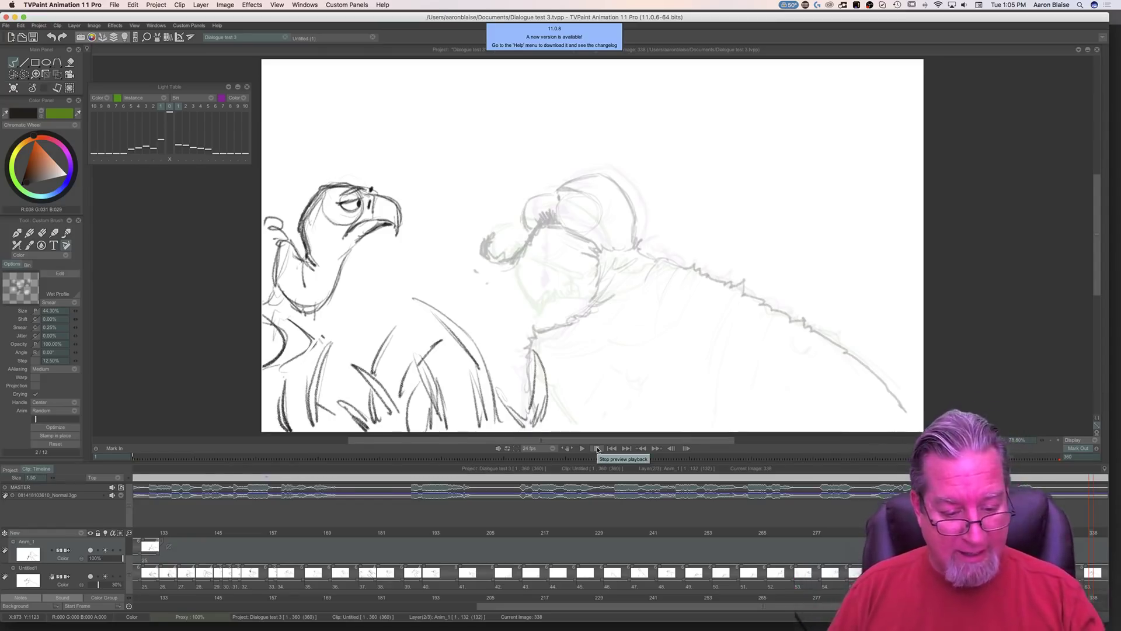
Step: Mute the master audio and scrub backwards through the Anim_1 clean-up drawings from frame 133 to frame 99
drag(492, 608, 347, 609)
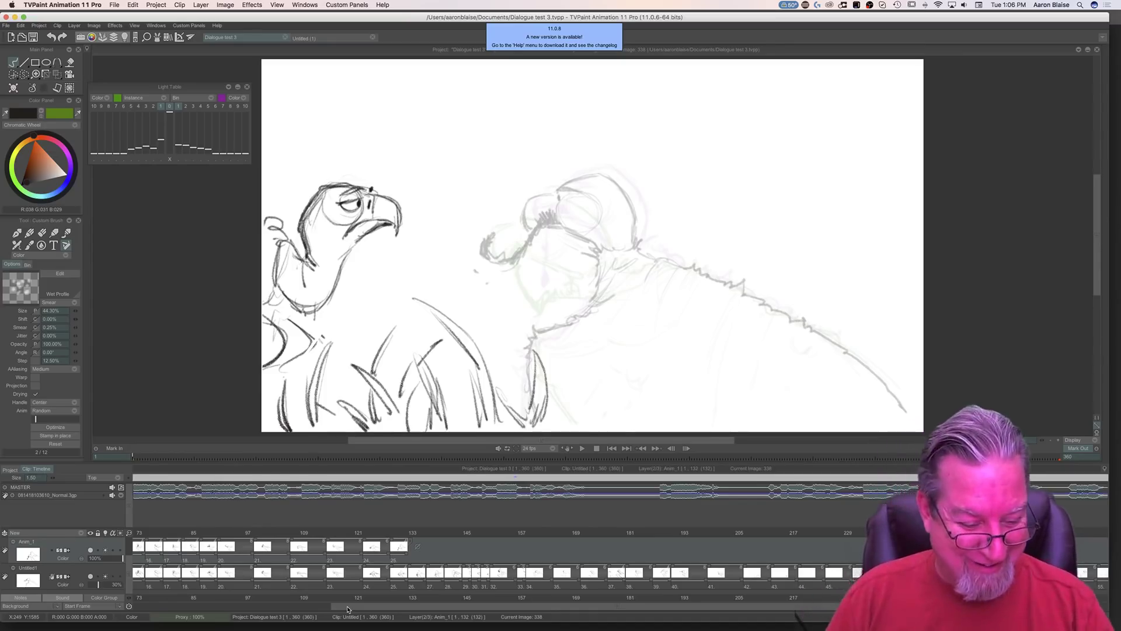
click(413, 533)
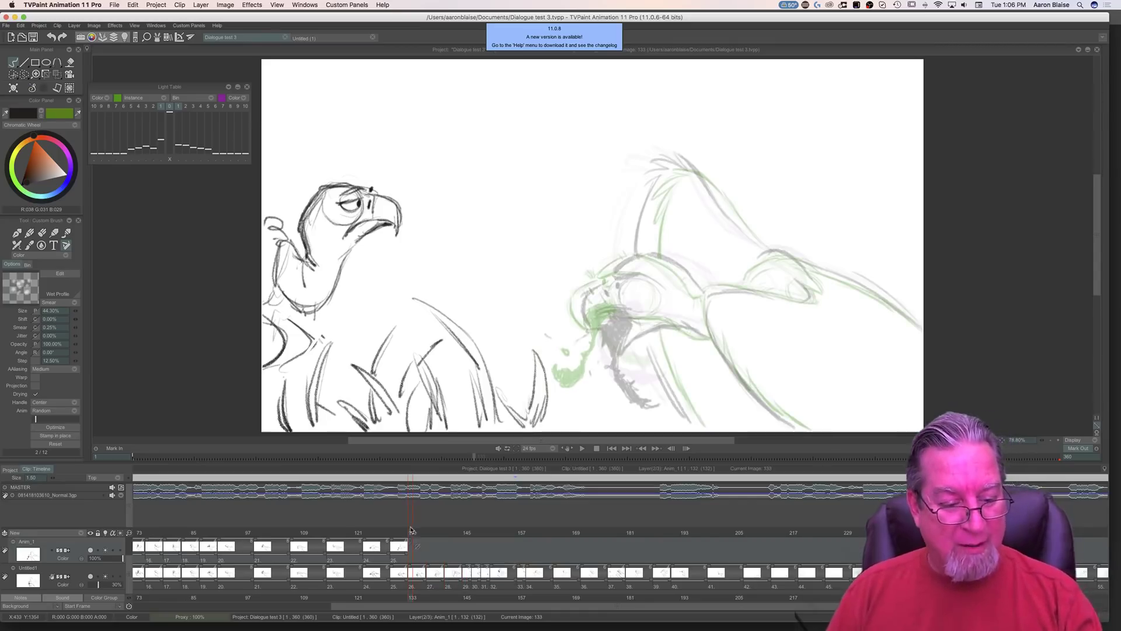
drag(414, 533, 329, 542)
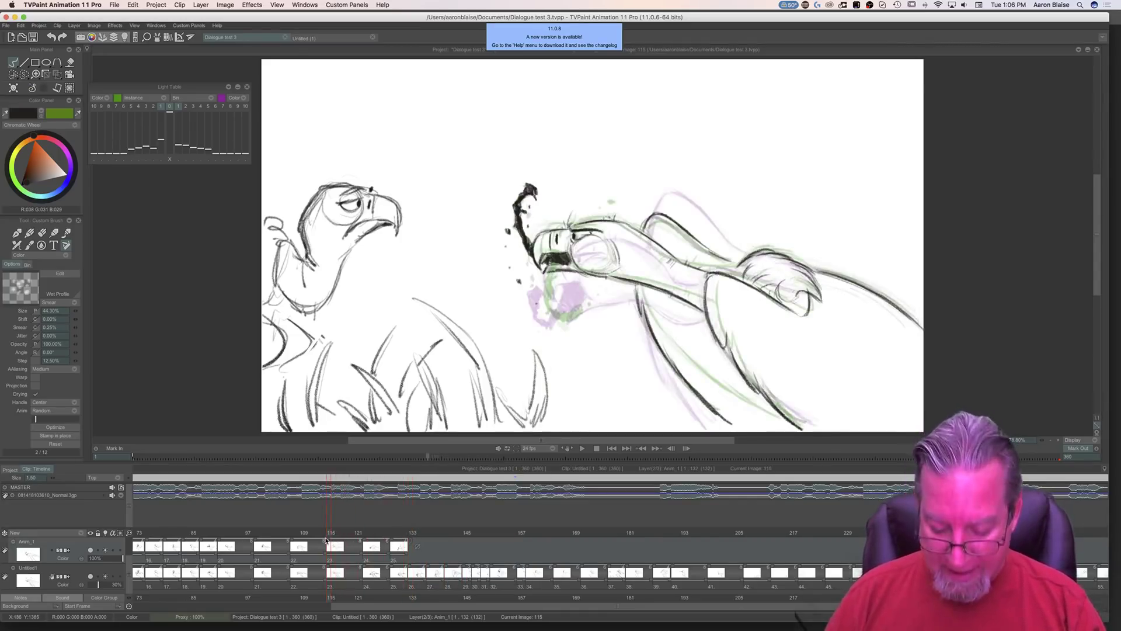
click(112, 487)
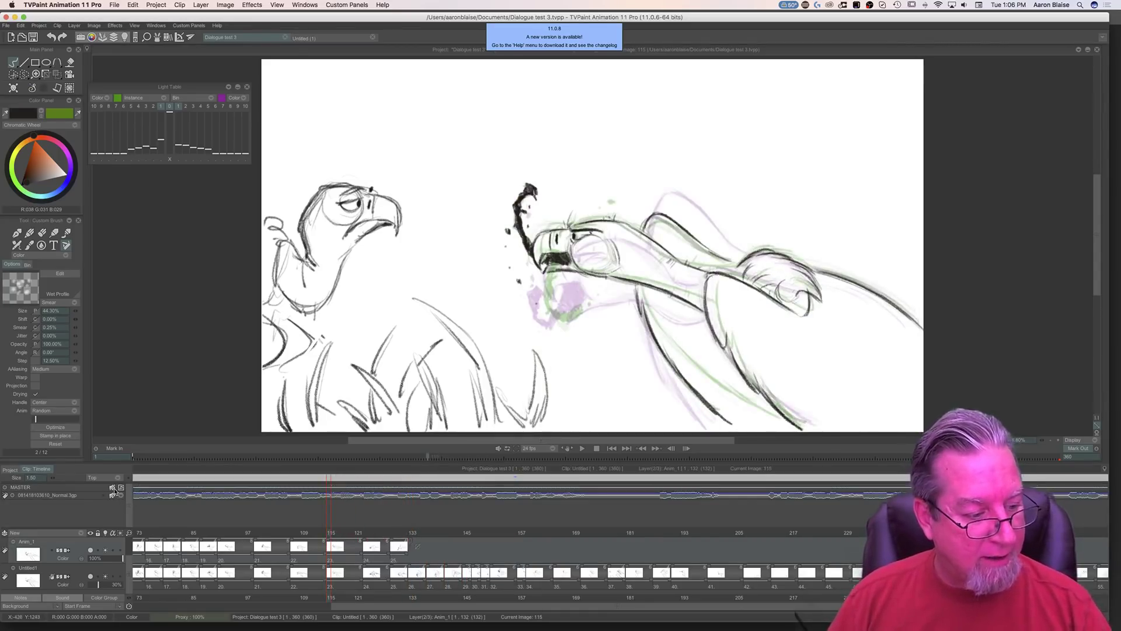
mouse_move(328, 537)
mouse_down()
mouse_move(165, 549)
mouse_move(311, 546)
mouse_move(246, 546)
mouse_move(259, 547)
mouse_up()
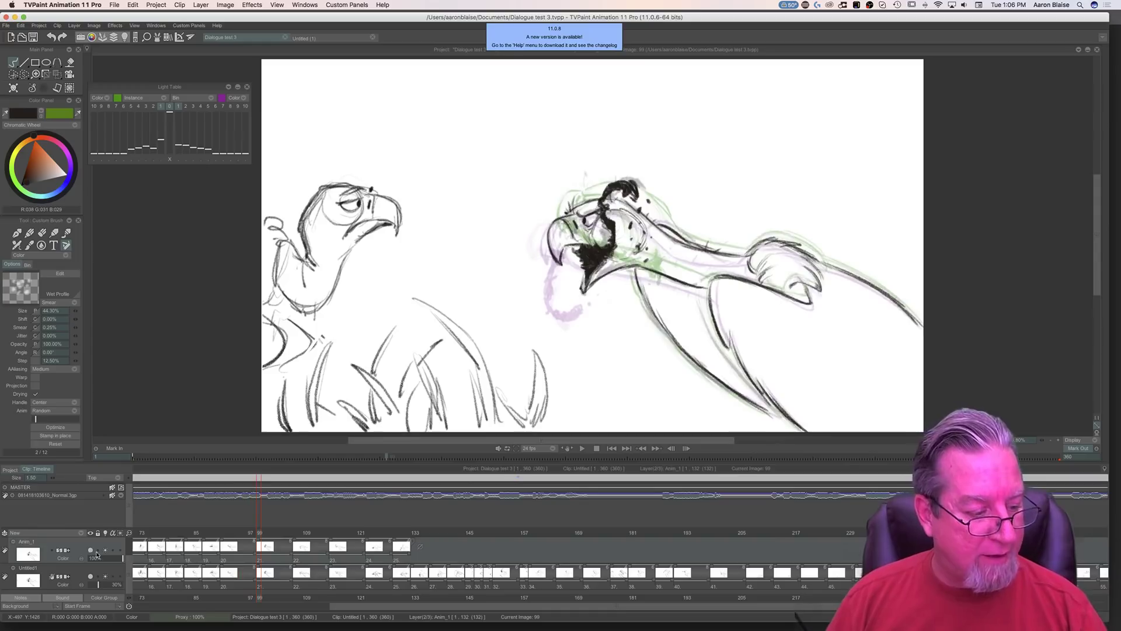
Step: Raise the rough layer's opacity to compare it with Anim_1, and scrub the clean-up layer alone to frame 79
click(91, 550)
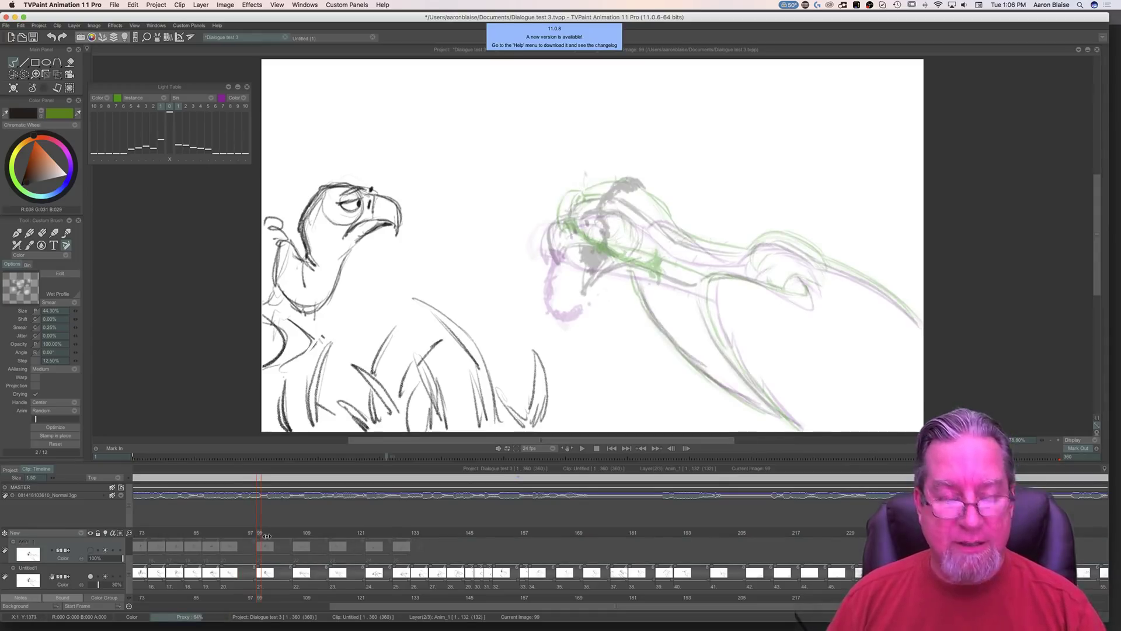
drag(98, 584, 111, 589)
click(91, 555)
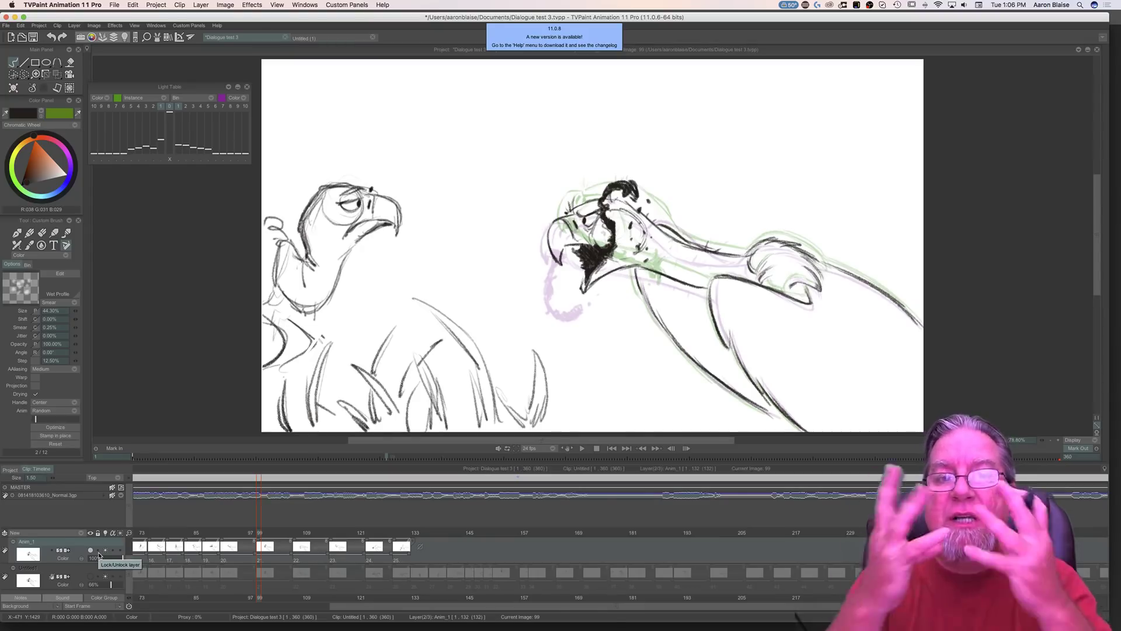
mouse_move(260, 535)
mouse_down()
mouse_move(318, 535)
mouse_move(173, 545)
mouse_move(169, 535)
mouse_up()
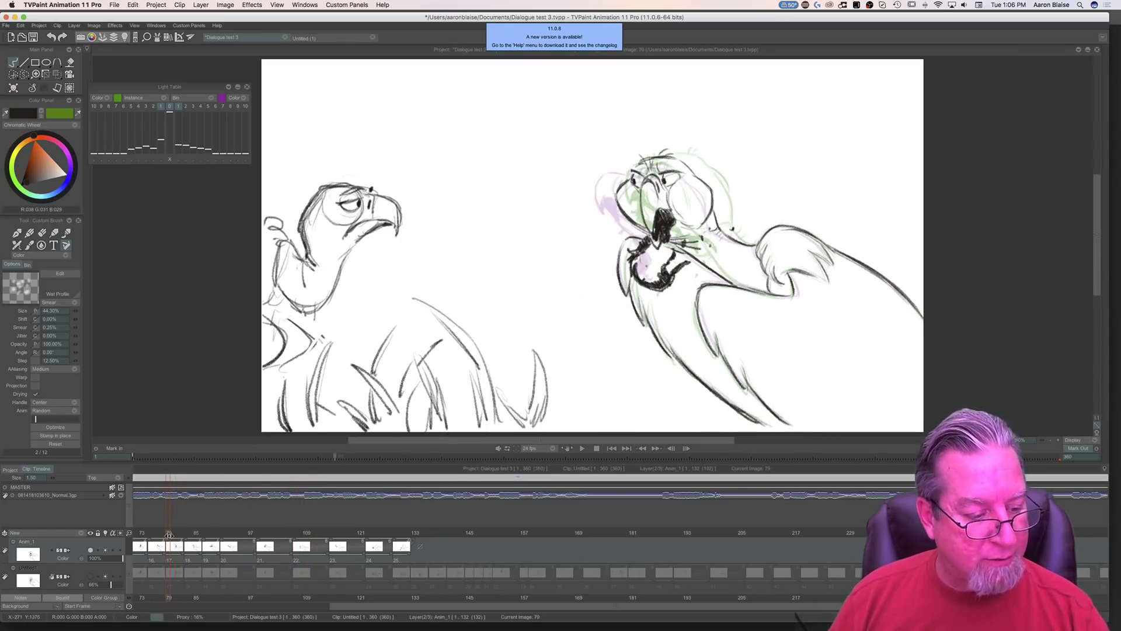
Step: Compare the rough and clean-up layers at frame 79 individually with Anim_1's light table off, and show both together
click(90, 550)
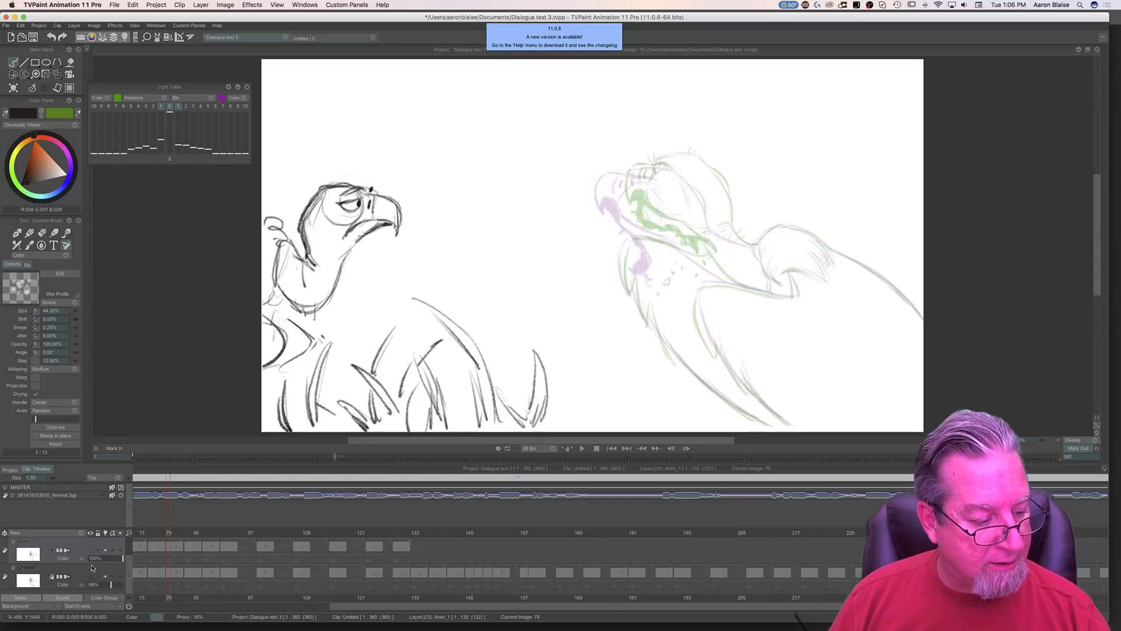
click(91, 577)
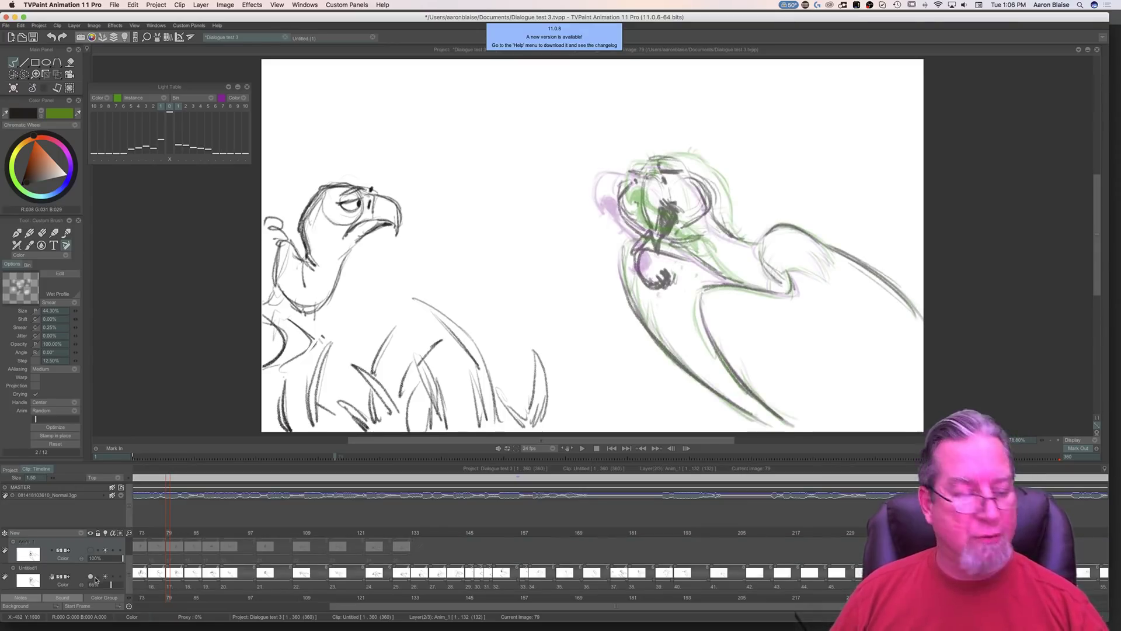
click(106, 551)
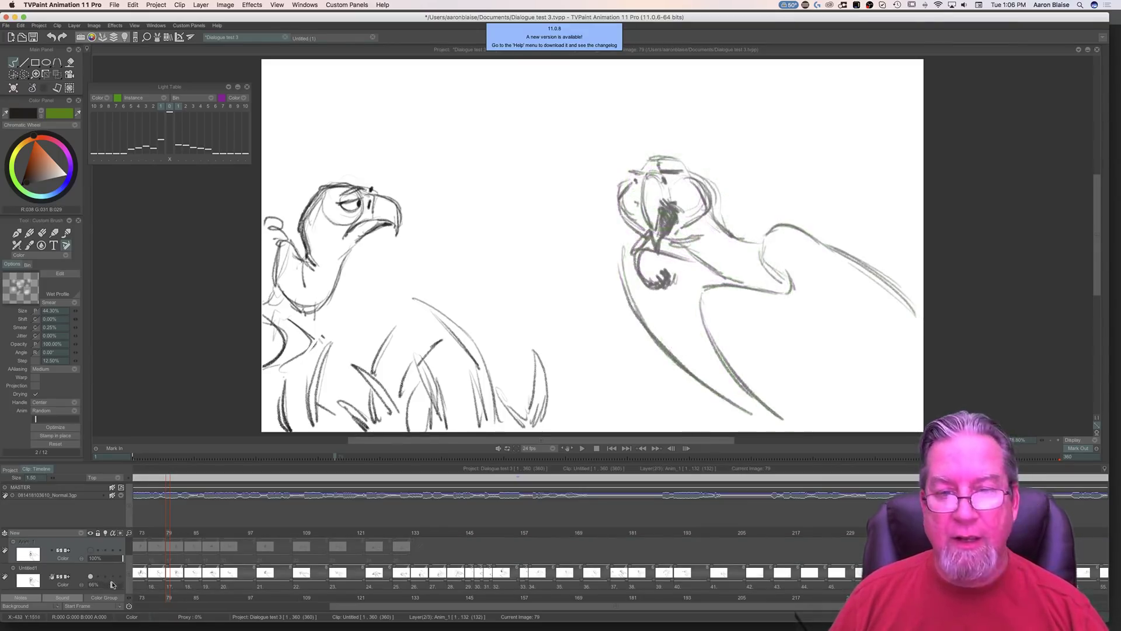
click(91, 577)
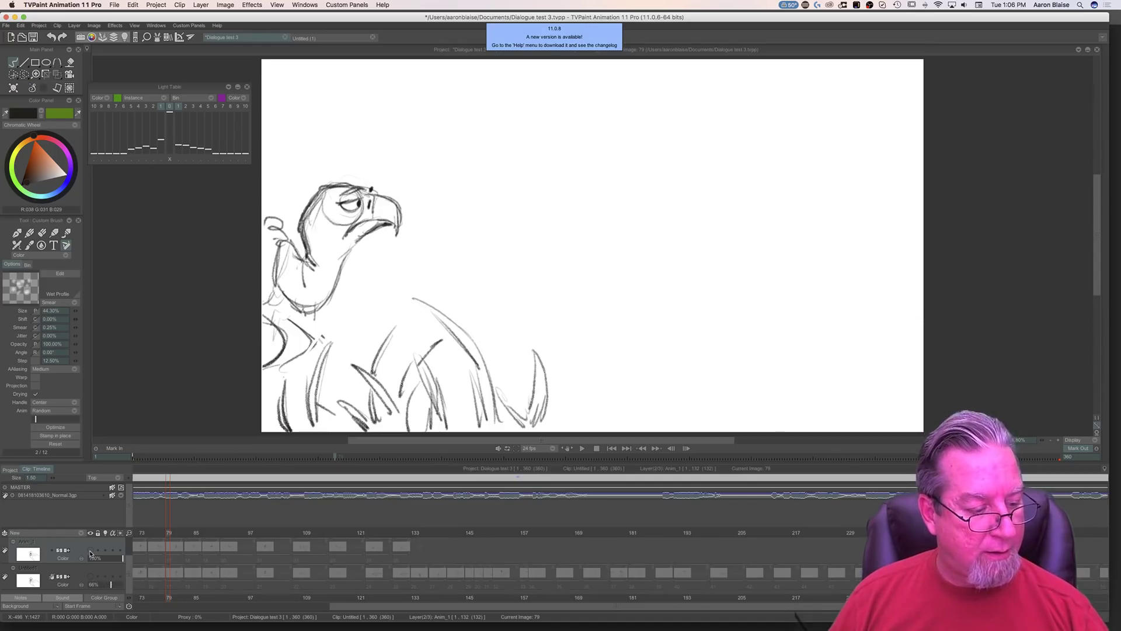
click(91, 551)
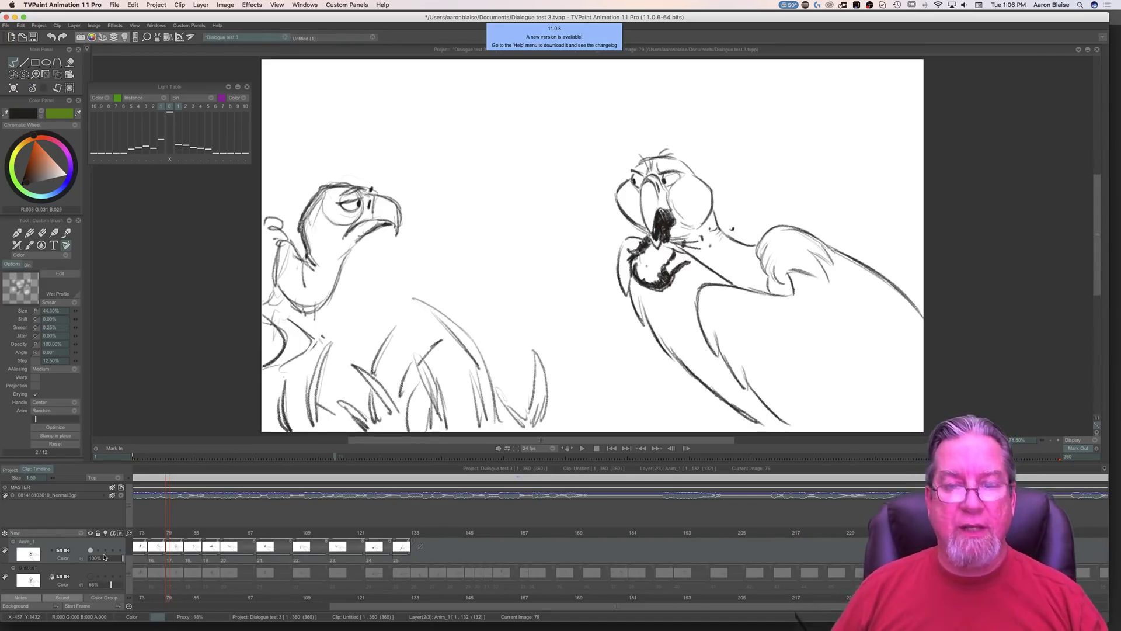
click(91, 577)
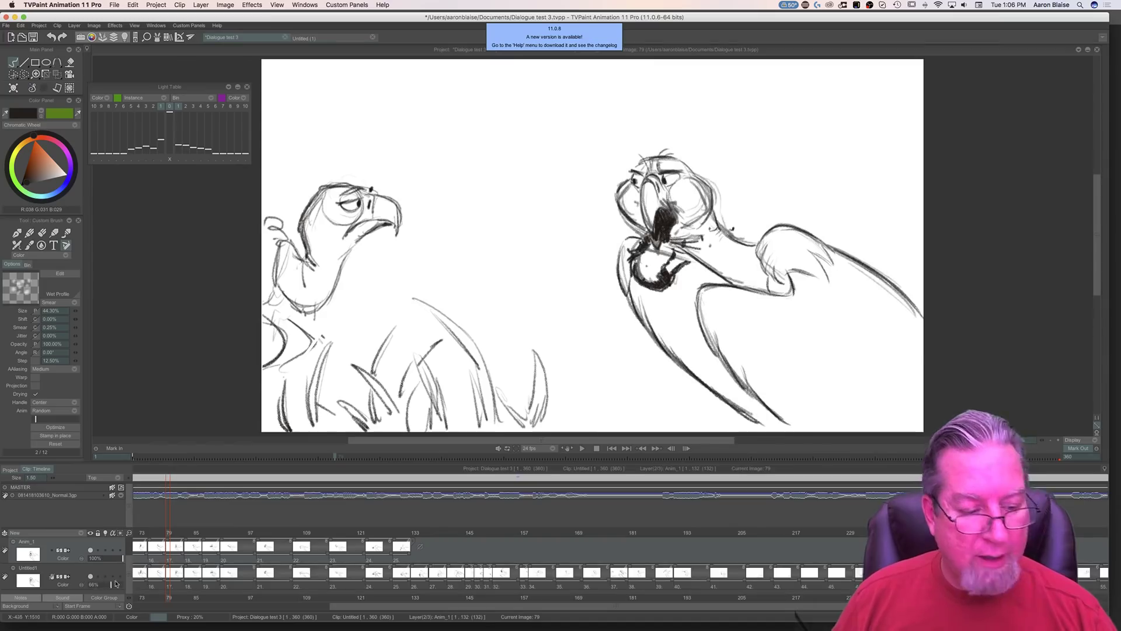
Step: Lower the rough layer's opacity to 28%, checking it with Anim_1 hidden, and show Anim_1 again
drag(111, 584, 102, 585)
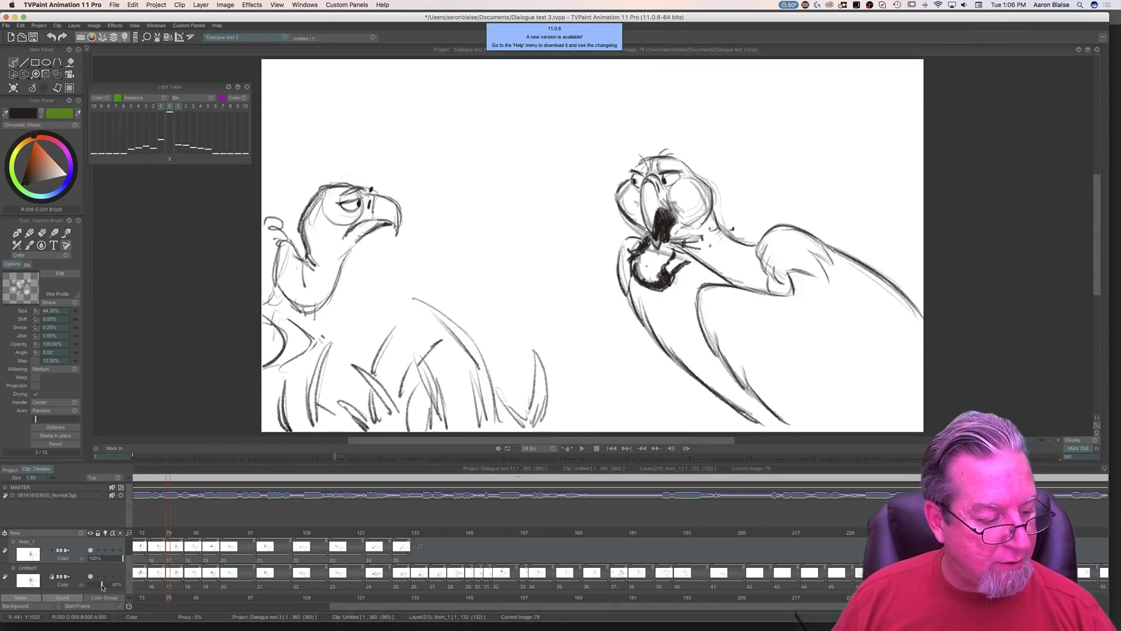
click(90, 550)
drag(105, 587, 99, 587)
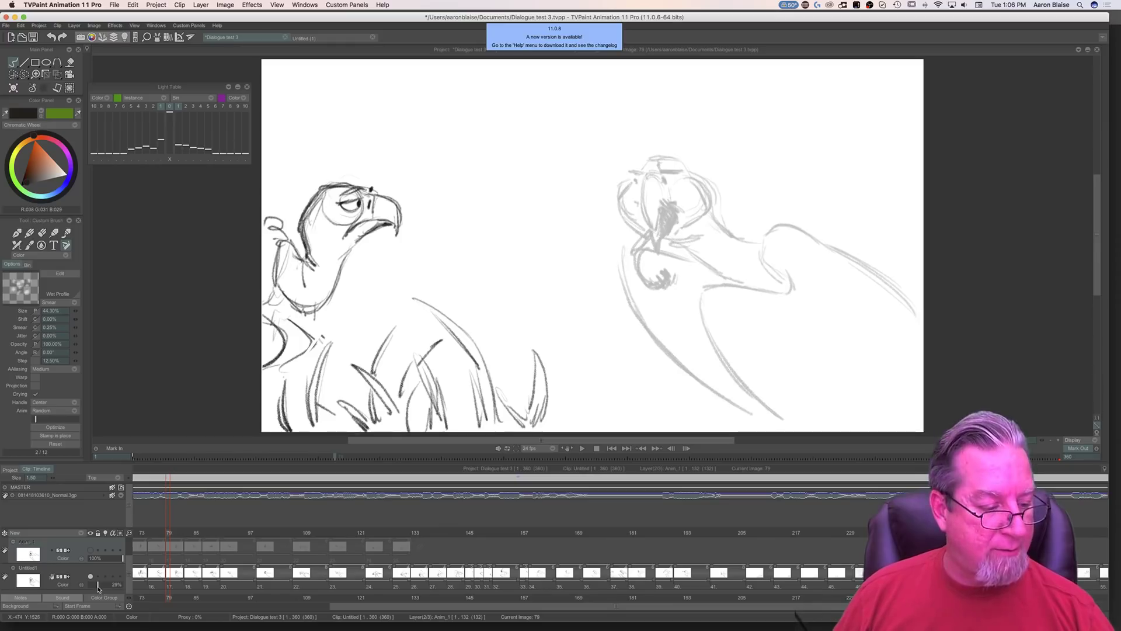
click(90, 550)
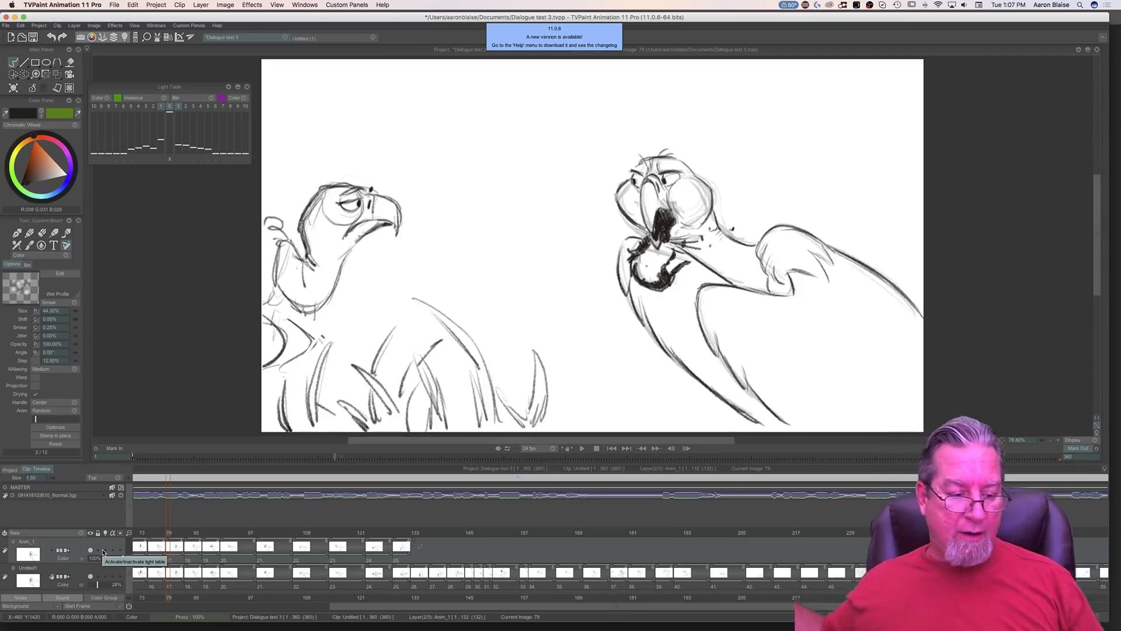
Step: Add a blank drawing at frame 133 of the Anim_1 layer, held through frame 136
scroll(290, 551, left, 5)
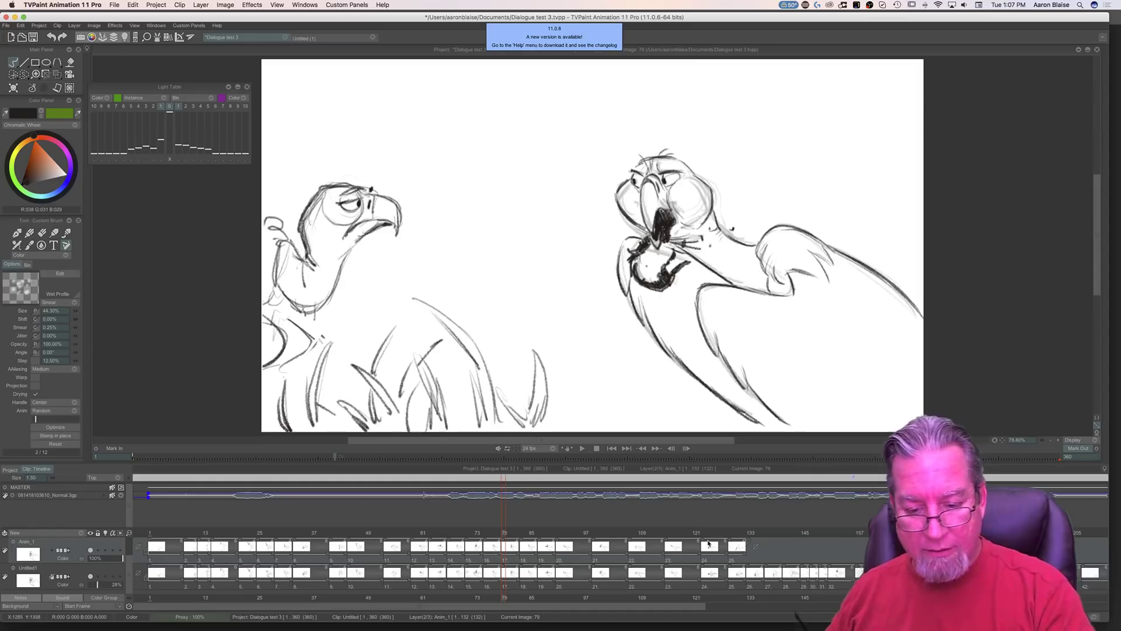
click(749, 533)
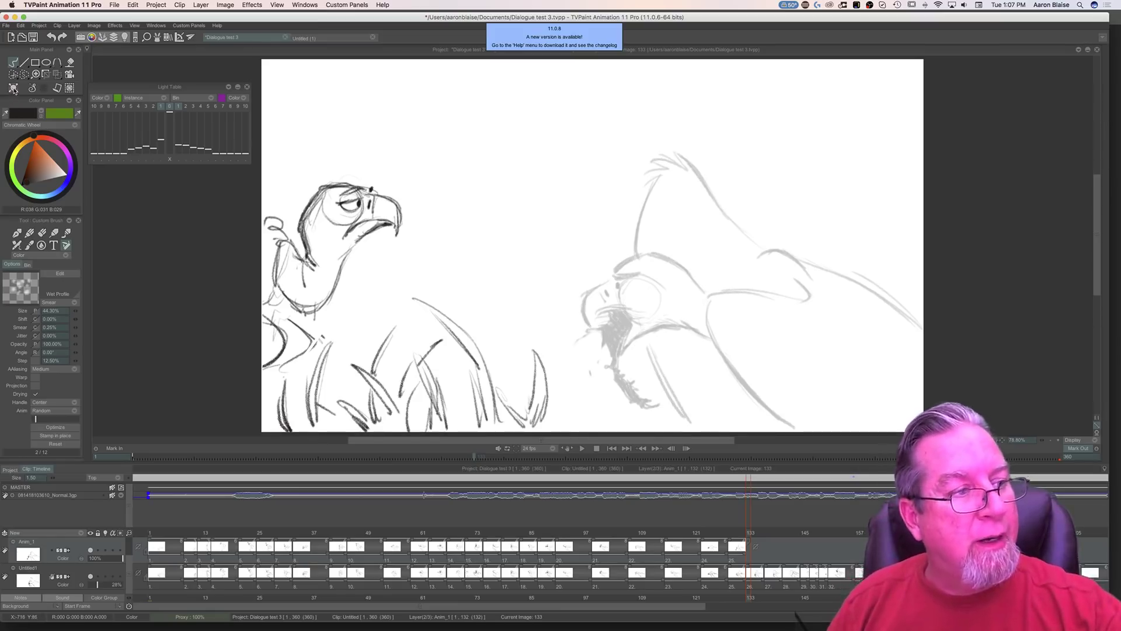
click(758, 554)
click(760, 557)
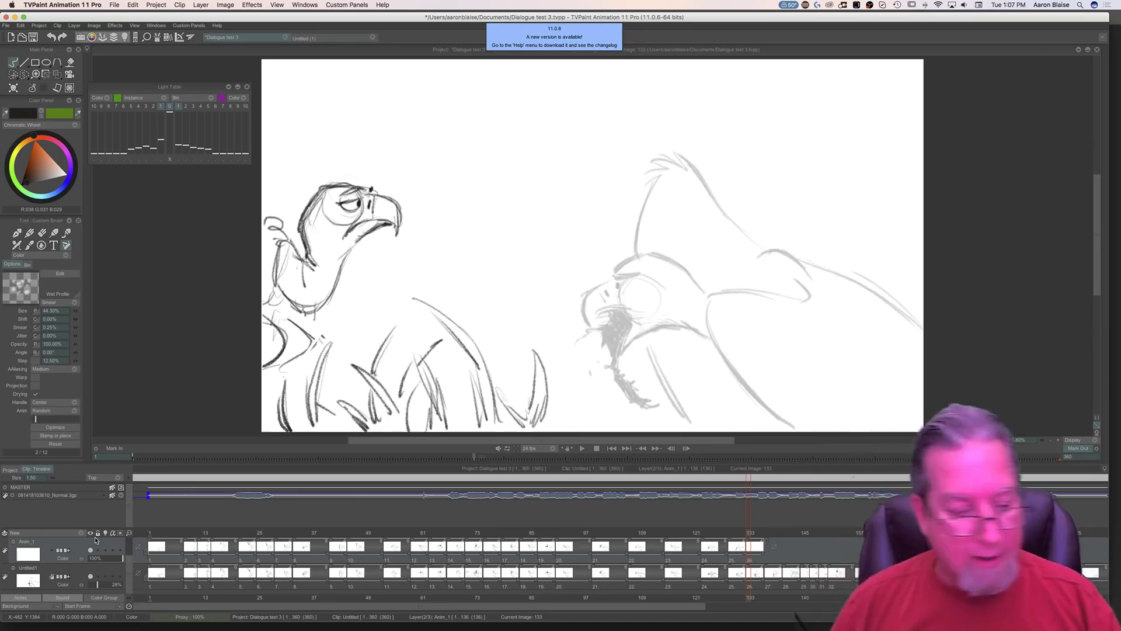
Step: Unmute the master audio and scrub the sound around frame 133
click(112, 493)
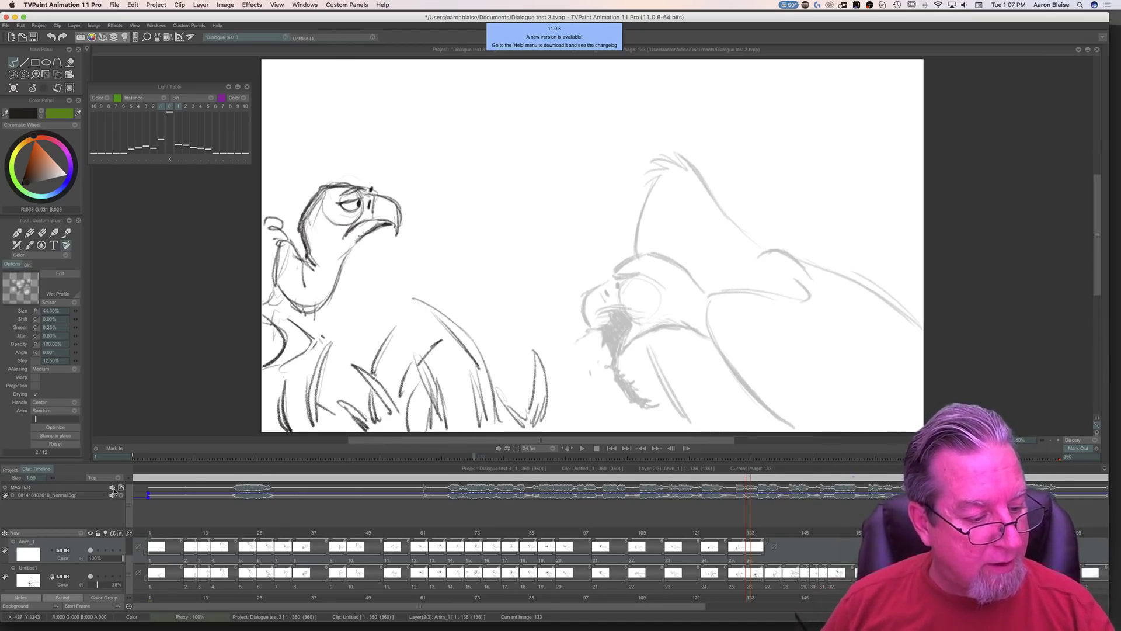
mouse_move(748, 533)
mouse_down()
mouse_move(731, 531)
mouse_move(762, 531)
mouse_move(732, 528)
mouse_move(749, 529)
mouse_up()
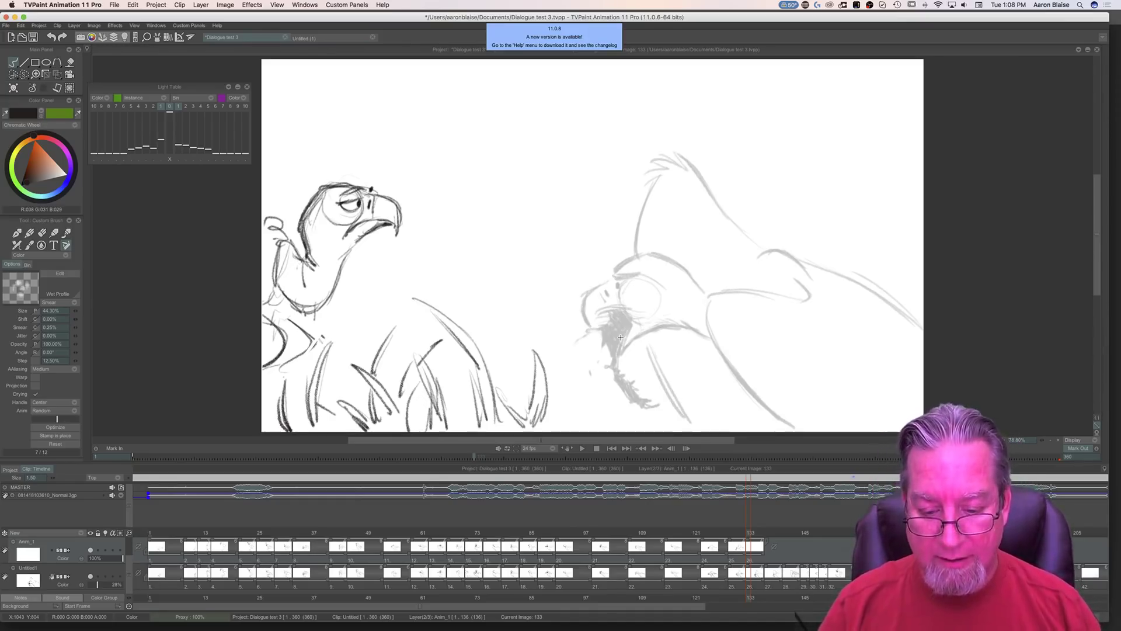
Step: Flip repeatedly between the blank drawing at frame 133 and the preceding drawing to study the motion
key(Tab)
key(Left)
key(Right)
key(Left)
key(Right)
key(Left)
key(Right)
key(Left)
key(Right)
key(Left)
key(Right)
key(Left)
key(Right)
key(Left)
key(Right)
Step: Turn on the Anim_1 light table, hide the timeline to enlarge the canvas, and flip between frames 132 and 133
key(ctrl+t)
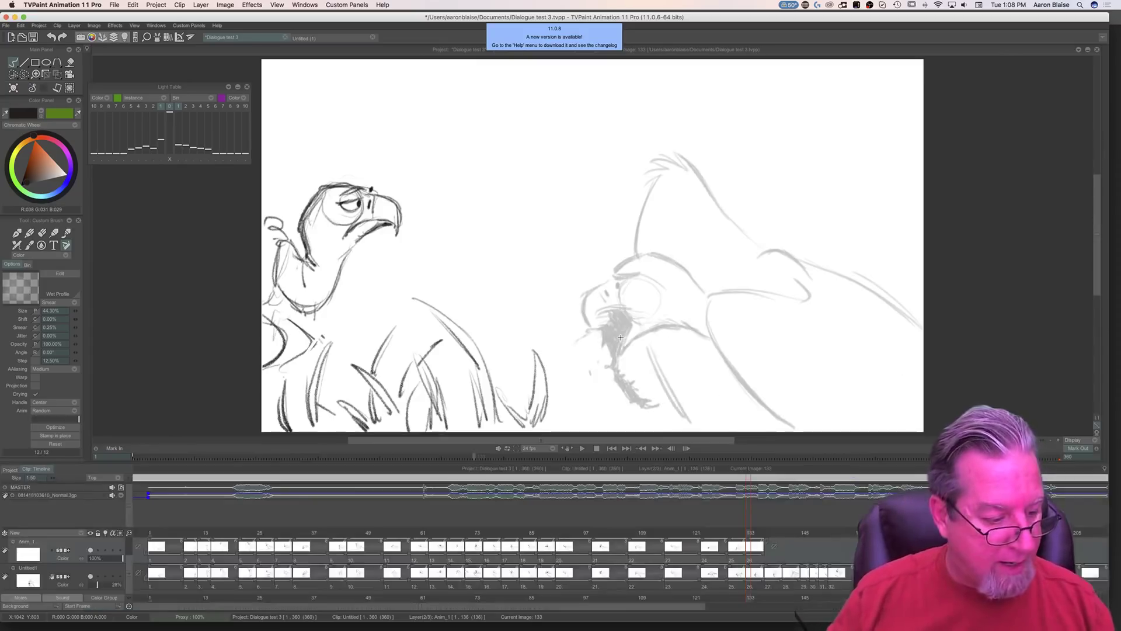
click(105, 551)
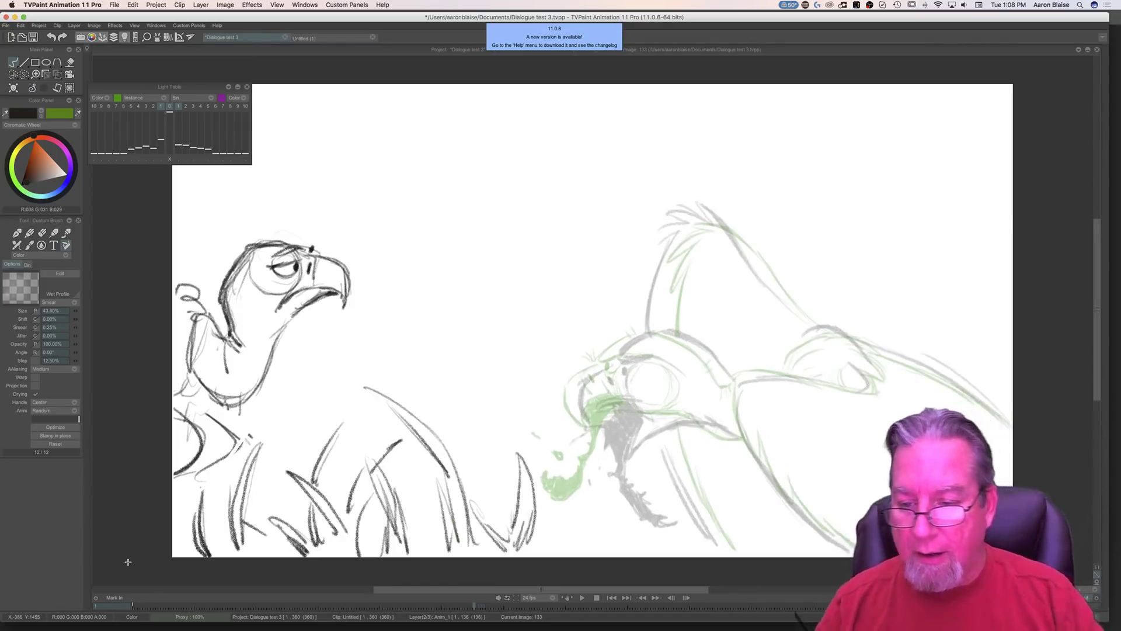
key(Left)
key(Right)
key(Left)
key(Right)
key(Left)
key(Right)
key(Left)
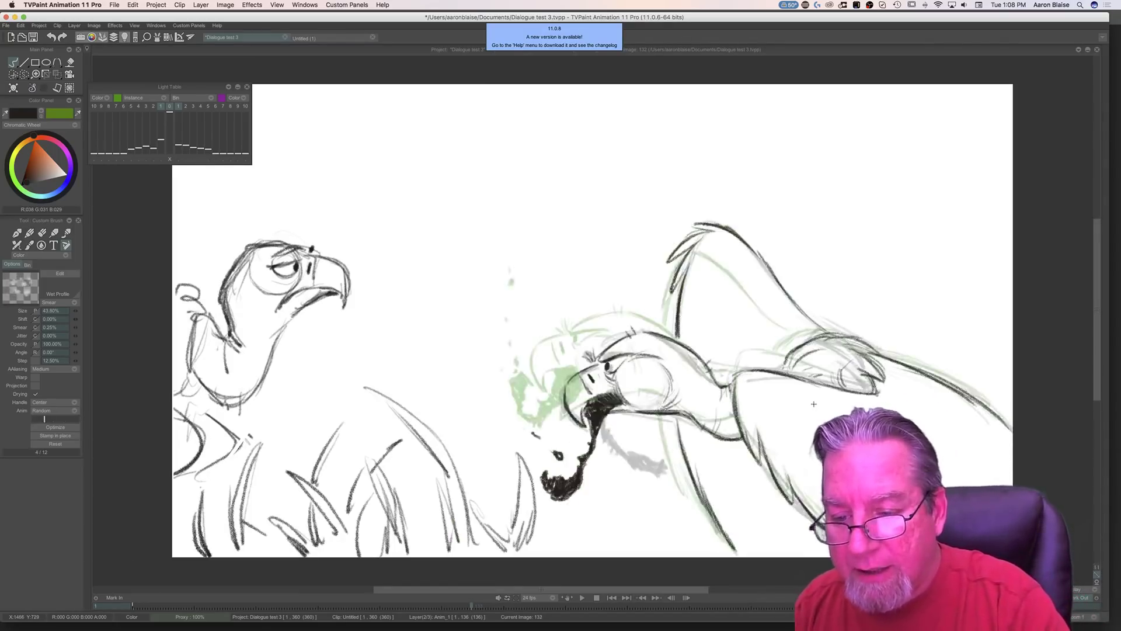
Step: Ink the vulture's back line and the top curve of its shoulder at frame 133, flipping against the previous drawing
key(Right)
key(Left)
key(Right)
key(Left)
key(Right)
key(Left)
key(Right)
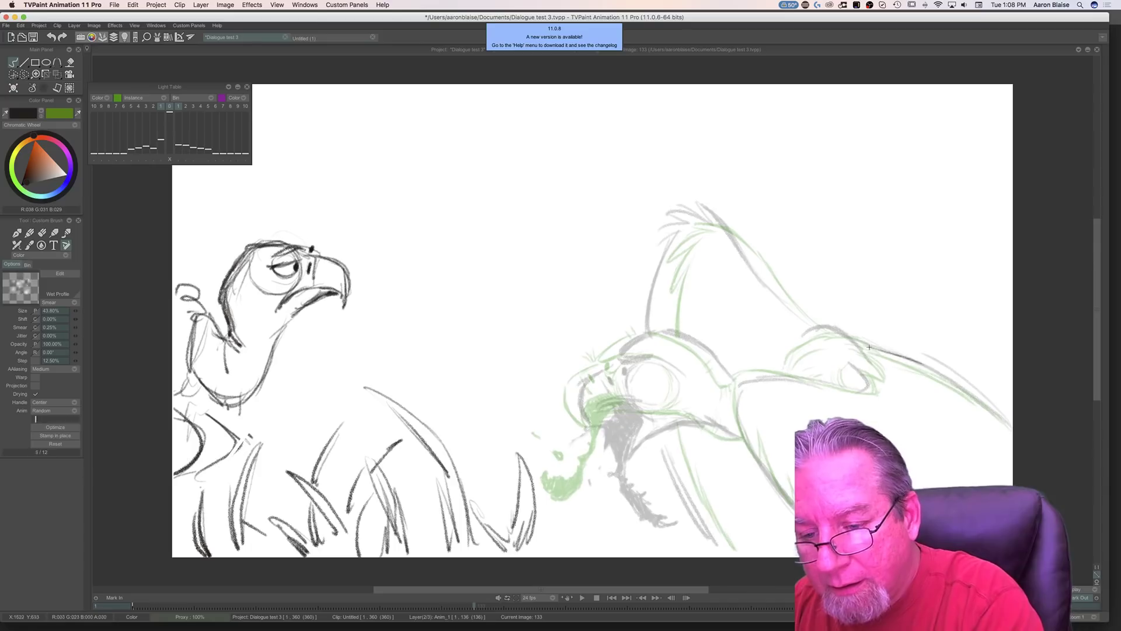
key(Left)
key(Right)
key(Left)
key(Right)
mouse_move(790, 346)
mouse_down()
mouse_move(841, 340)
mouse_move(821, 330)
mouse_move(842, 331)
mouse_move(881, 351)
mouse_up()
key(Left)
key(Right)
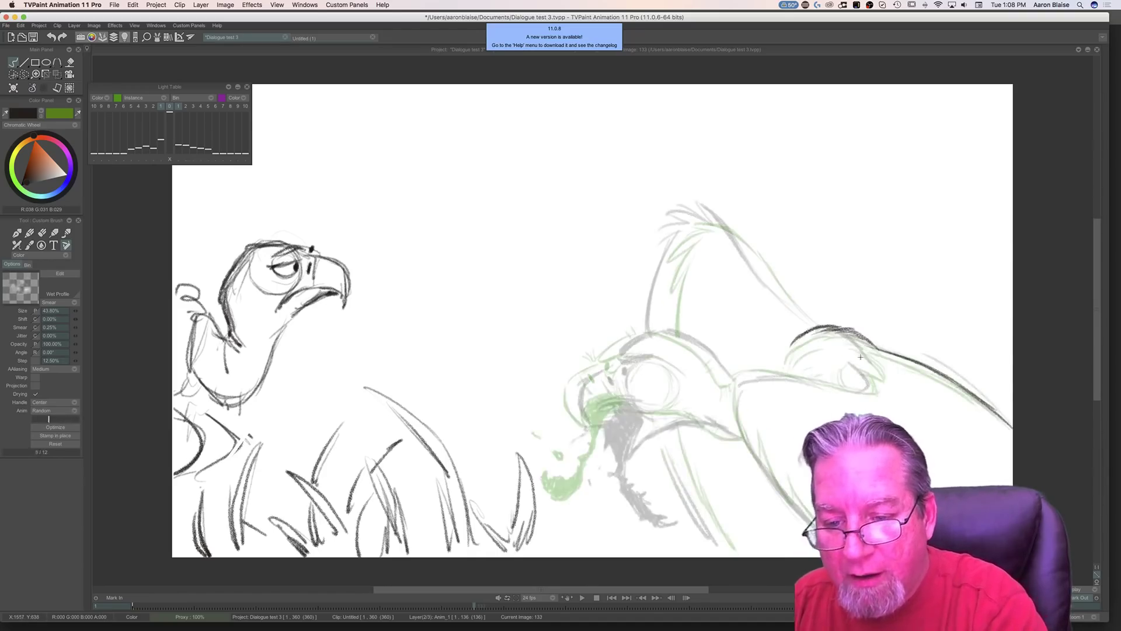
Step: Draw the feather strokes at the rear of the shoulder and the small hooked tuft beneath them, flipping to check
drag(873, 357, 865, 350)
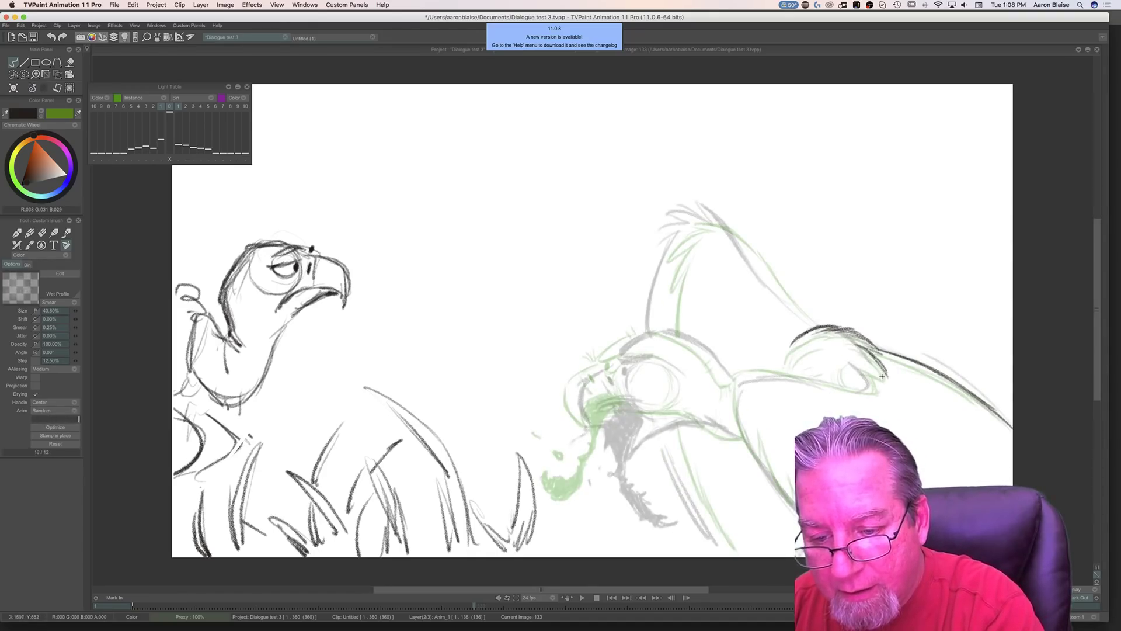
key(Left)
key(Right)
key(Left)
key(Right)
key(Left)
key(Right)
key(Left)
key(Right)
key(Left)
key(Right)
key(Left)
key(Right)
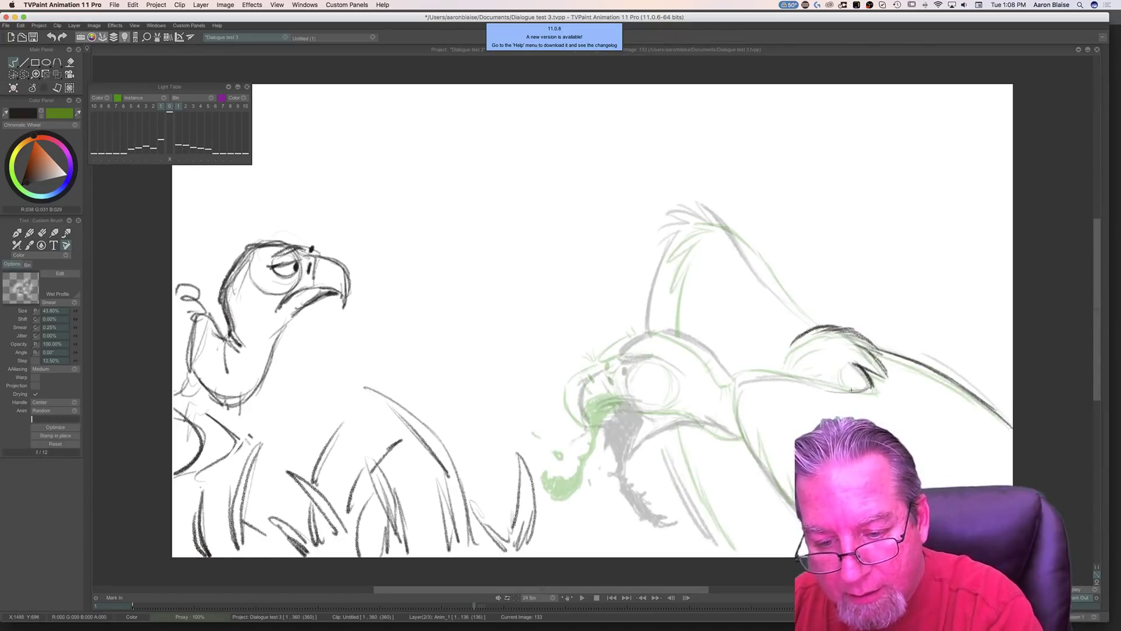
Step: Draw the near wing's upper edge and curved front edge down from the shoulder, and flip against the previous drawing
mouse_move(785, 383)
mouse_down()
mouse_move(740, 384)
mouse_move(772, 386)
mouse_move(750, 393)
mouse_move(742, 376)
mouse_move(737, 388)
mouse_move(747, 454)
mouse_move(741, 432)
mouse_move(764, 471)
mouse_up()
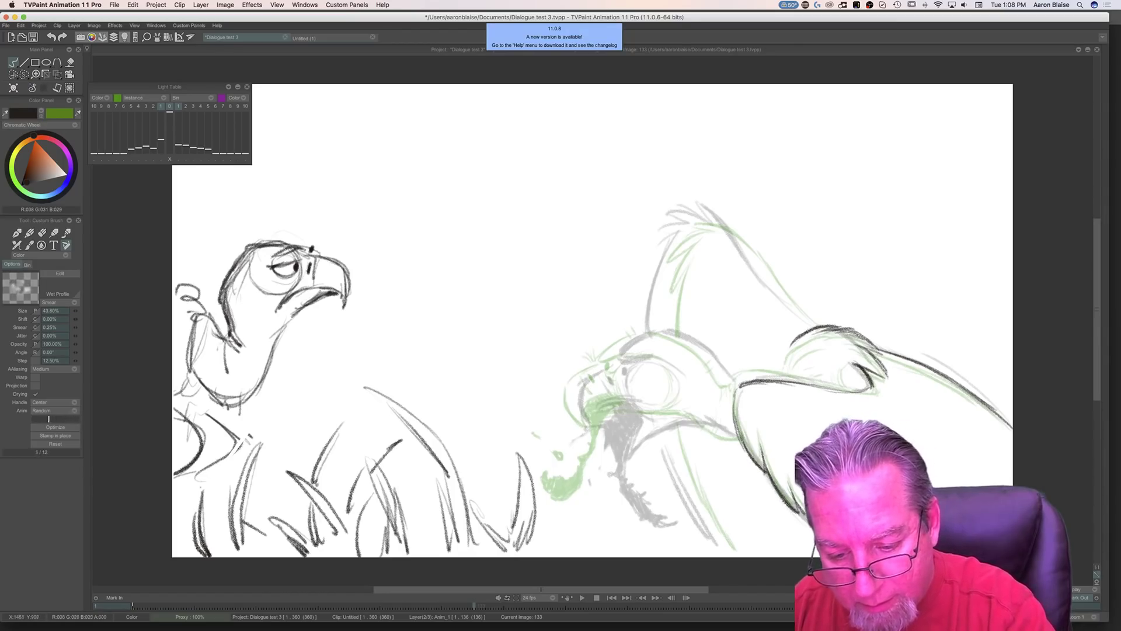
key(Left)
key(Right)
key(Left)
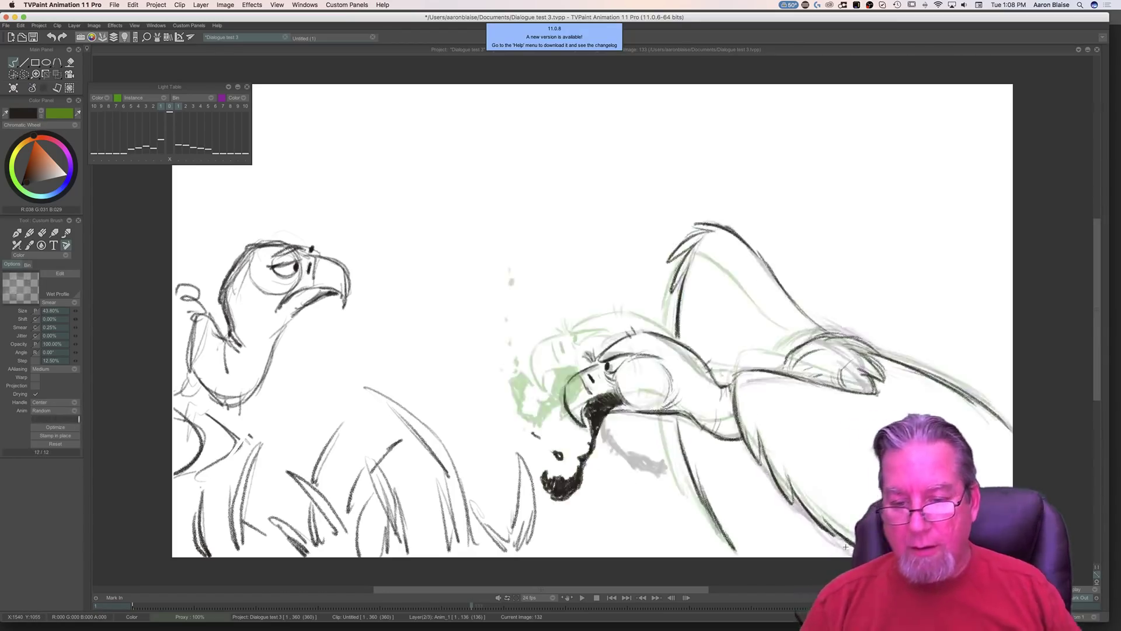
key(Right)
key(Left)
key(Right)
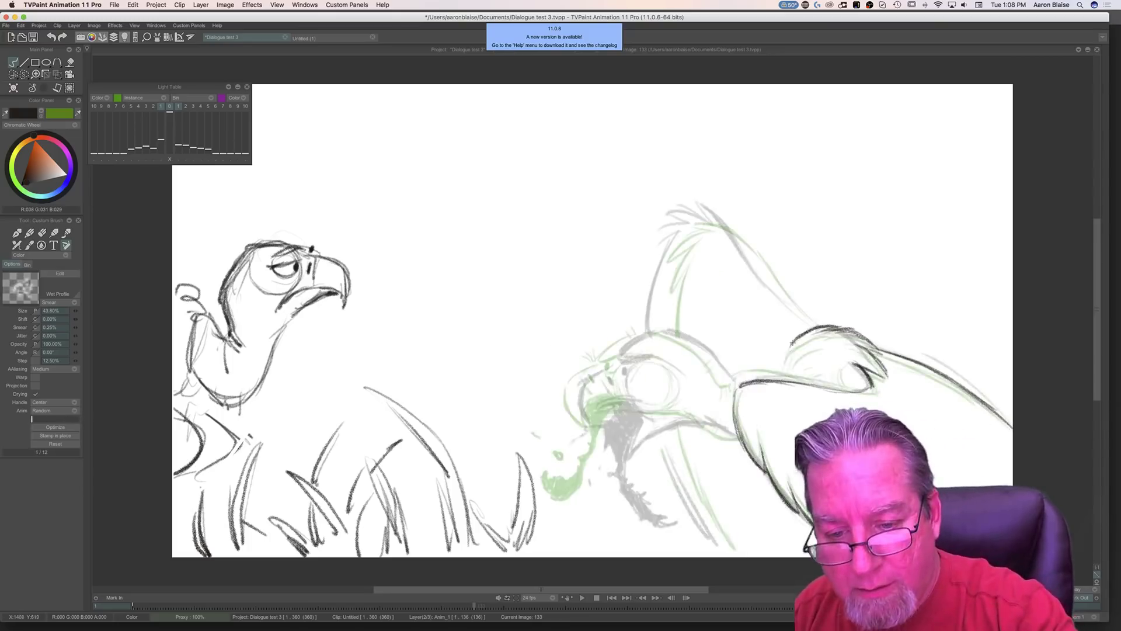
Step: Draw the back of the vulture's head and neck as a curve from the crown to the shoulder, flipping against frame 132
key(Left)
key(Right)
key(Left)
key(Right)
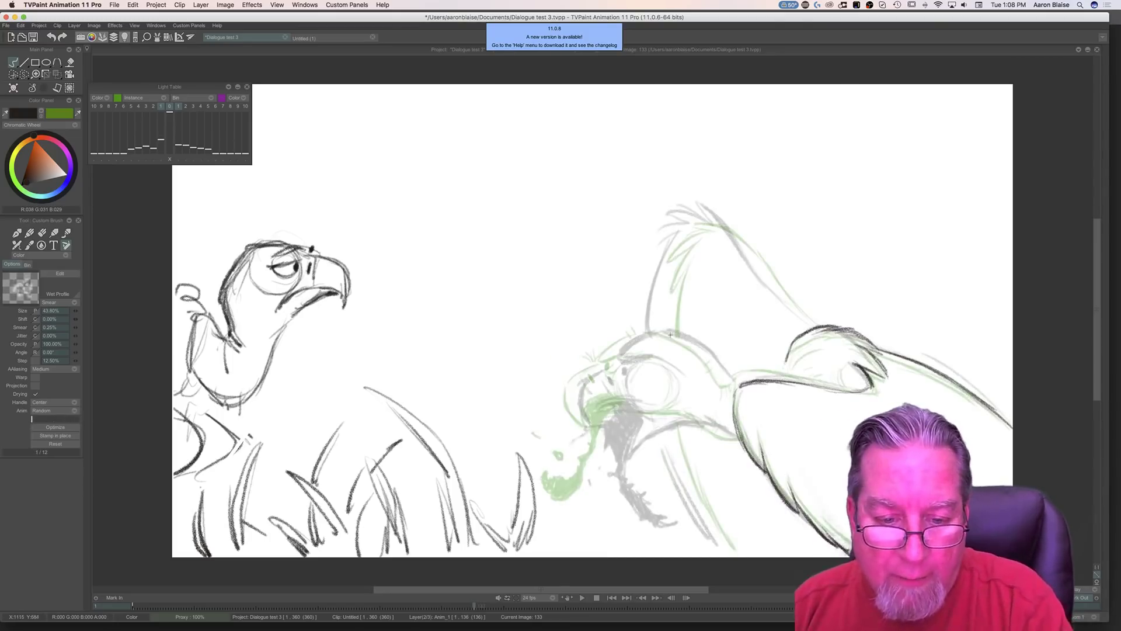
mouse_move(671, 333)
mouse_down()
mouse_move(720, 354)
mouse_move(734, 378)
mouse_up()
key(Left)
key(Right)
key(Left)
key(Right)
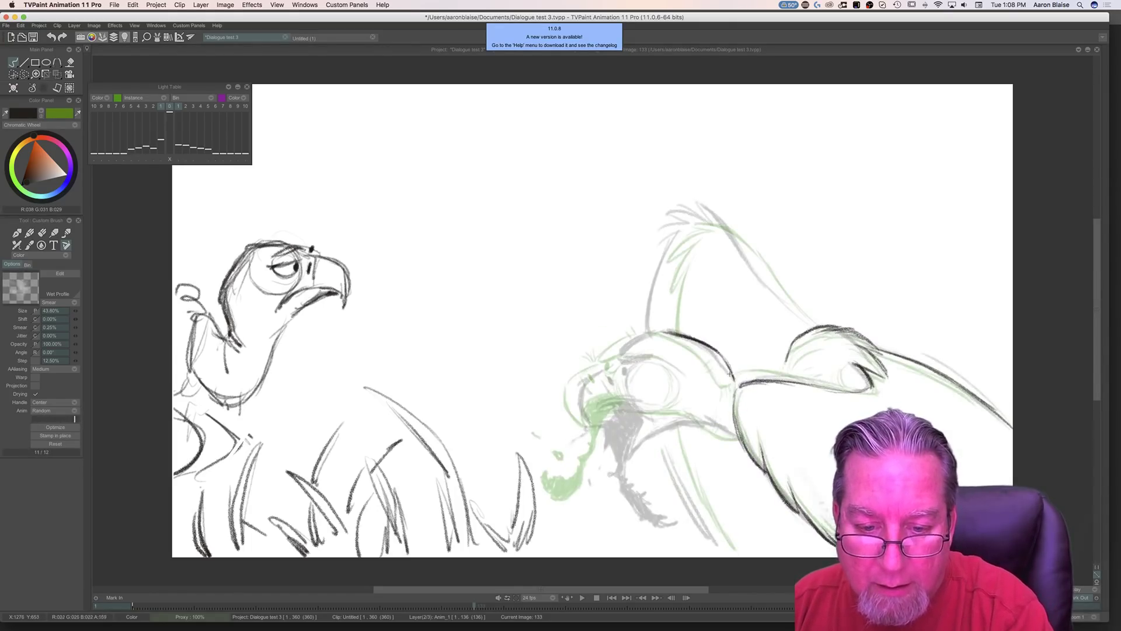
Step: Darken the neck curve where it meets the shoulder, restate the line over the crown, and flip to check
drag(720, 352, 734, 379)
drag(665, 331, 701, 341)
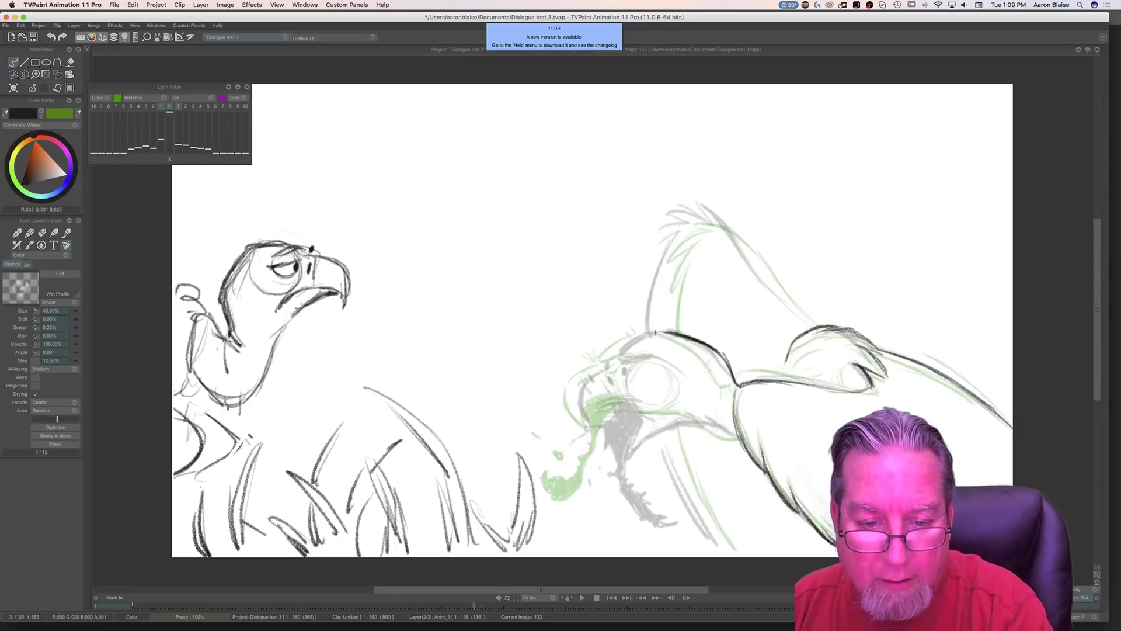
key(Left)
key(Right)
key(Left)
key(Right)
key(Left)
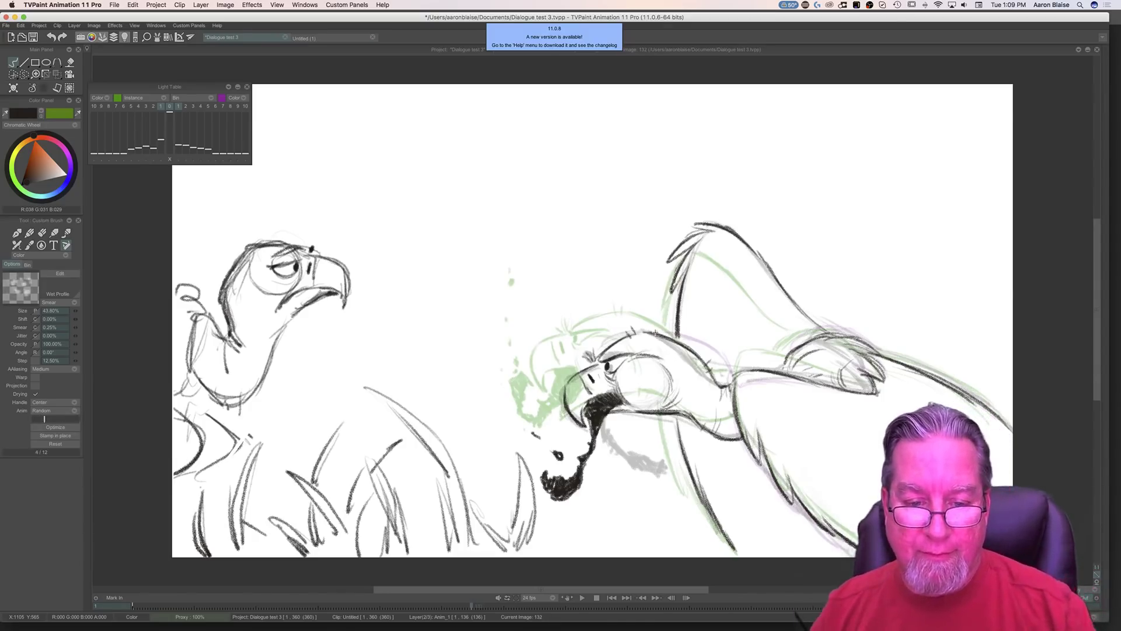
Step: Extend the crown line forward down the forehead to the base of the beak, flipping between frames 132 and 133
key(Right)
key(Left)
key(Right)
key(Left)
key(Right)
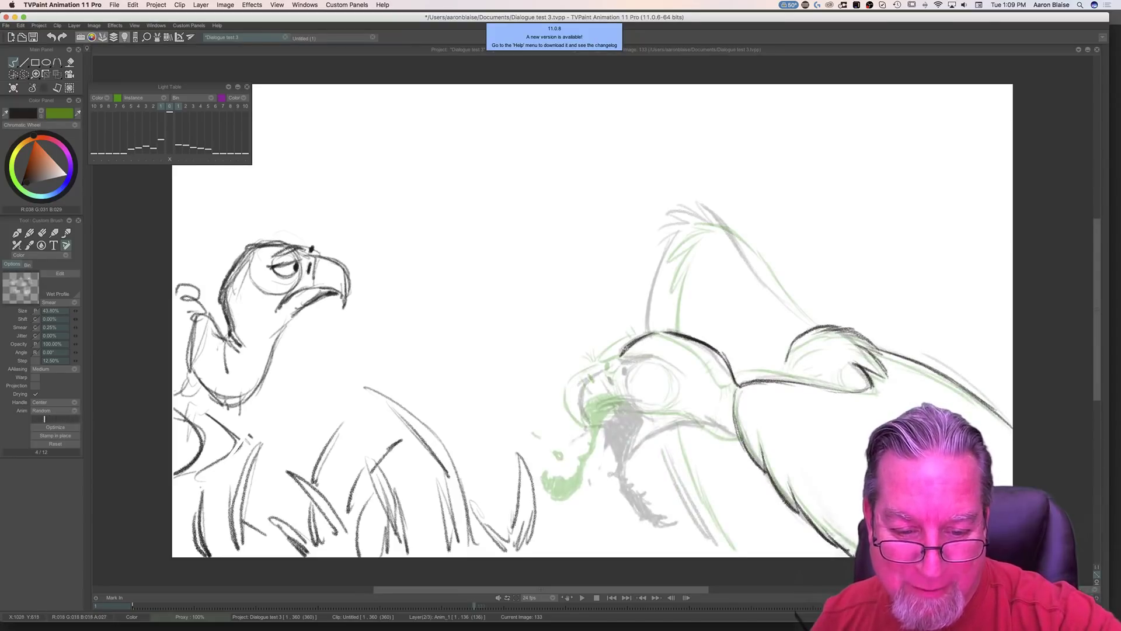
key(Left)
key(Right)
key(Left)
key(Right)
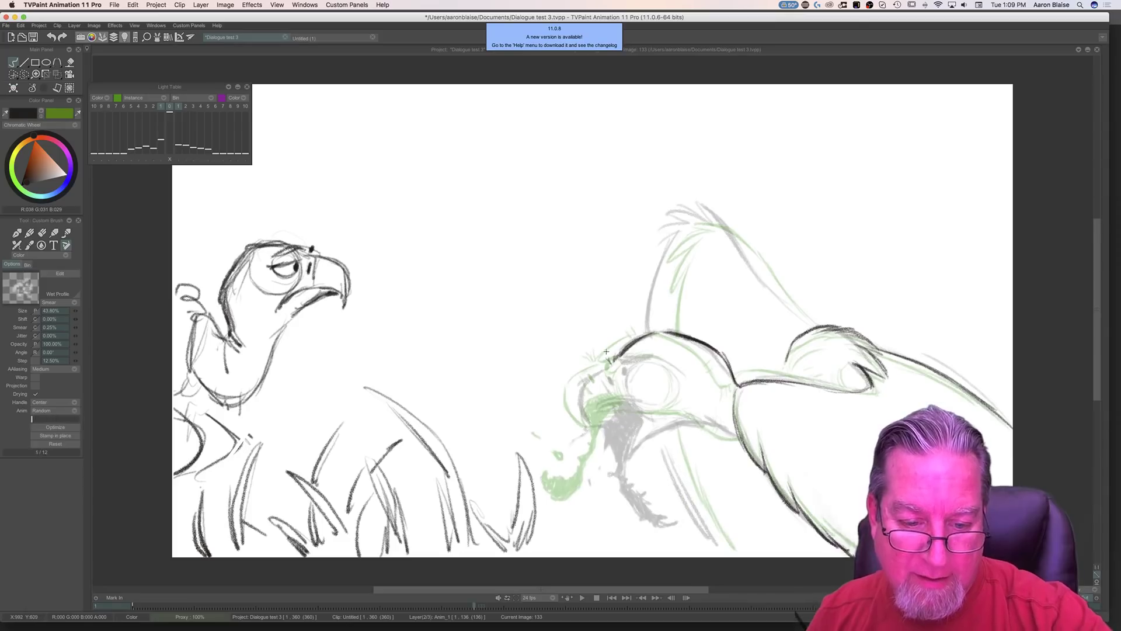
key(Left)
key(Right)
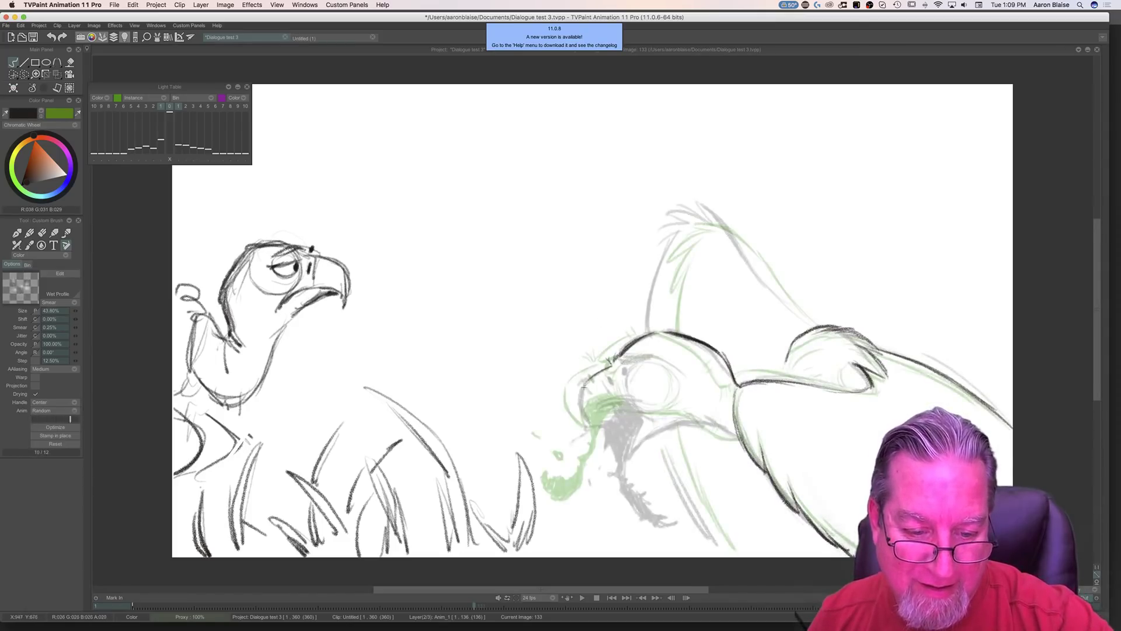
Step: Draw the upper beak's curved outer edge from the forehead down to the hooked tip, flipping to check
key(Left)
key(Right)
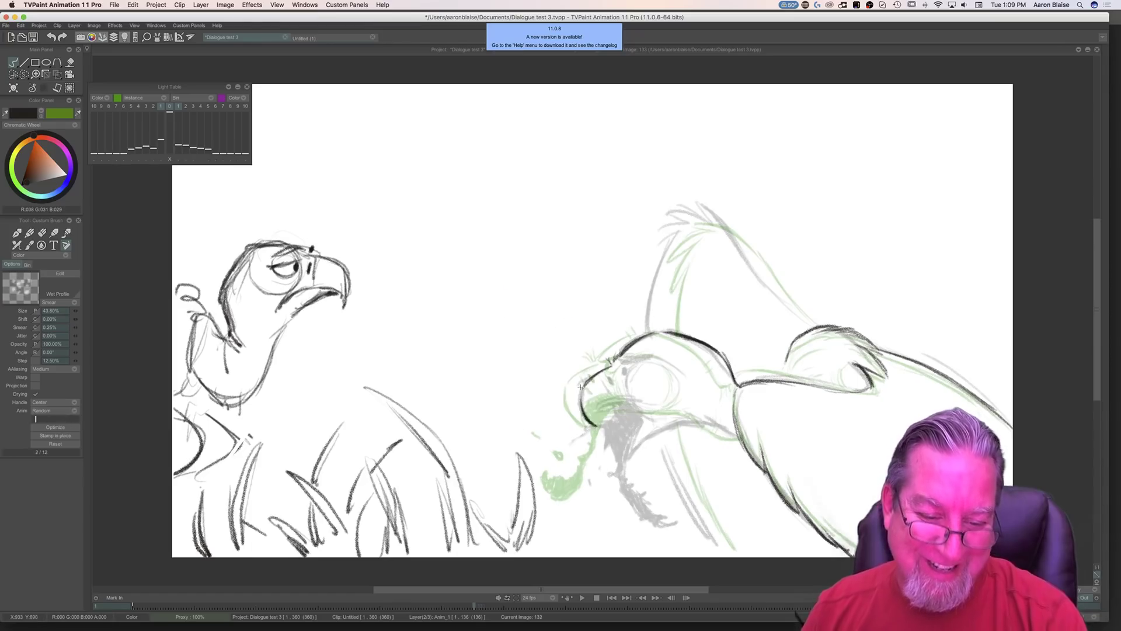
key(Left)
key(Right)
Step: Ink the heavy brow line back from the base of the beak over the eye, flipping against the previous drawing
key(Left)
key(Right)
key(Left)
key(Right)
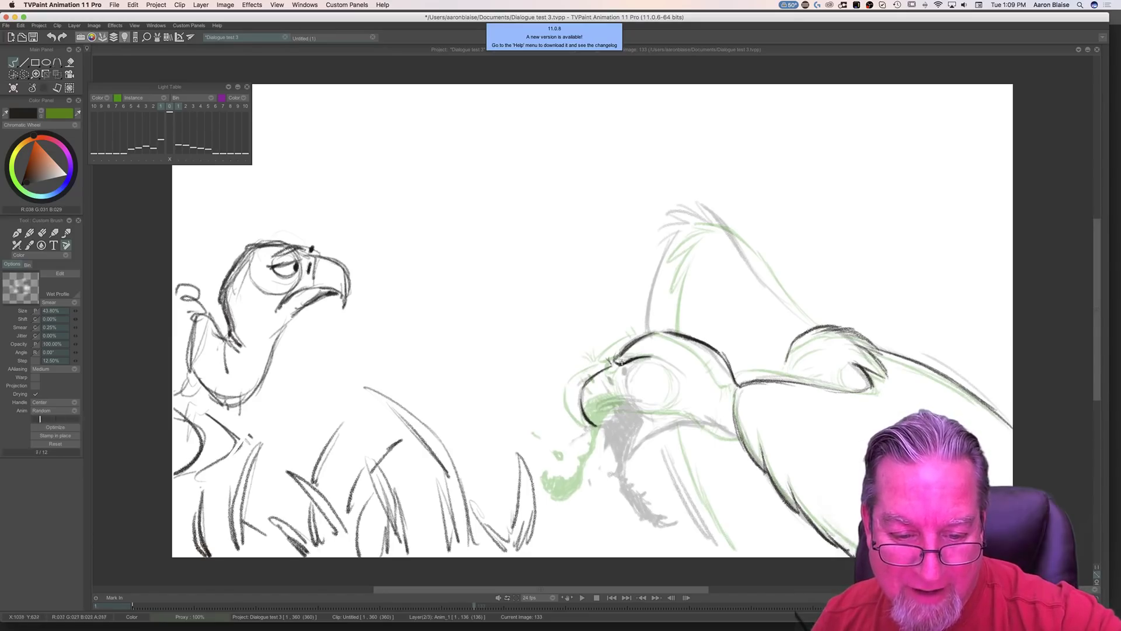
key(Left)
key(Right)
key(Left)
key(Right)
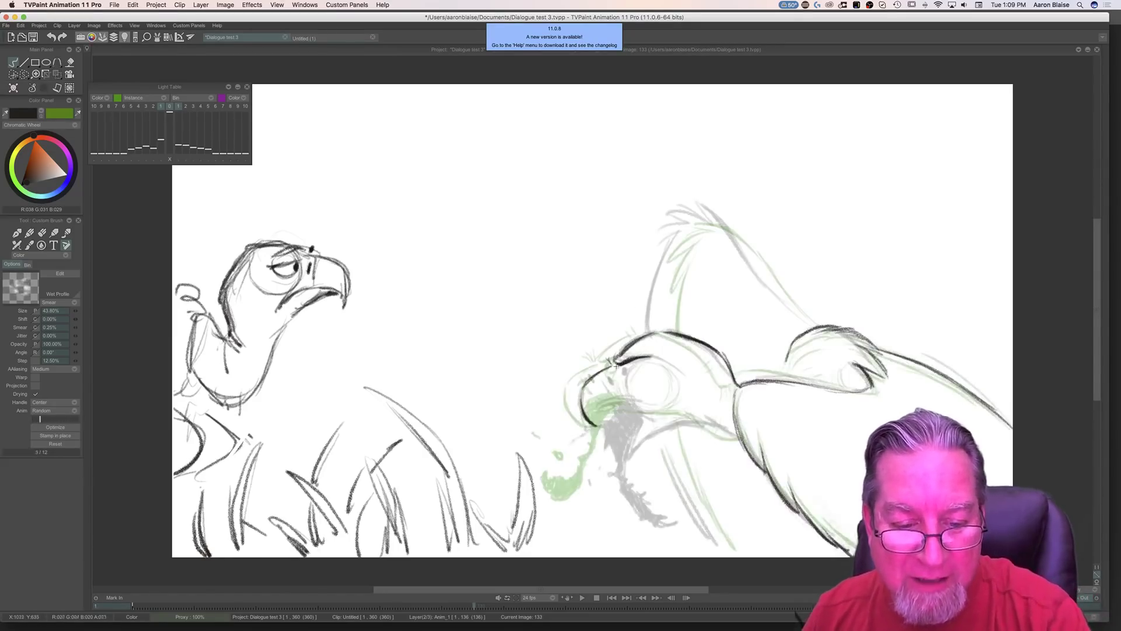
Step: Draw the dark pupil and the small lid strokes beneath the brow, flipping to compare them with frame 132
click(623, 370)
key(Left)
key(Right)
drag(645, 359, 621, 371)
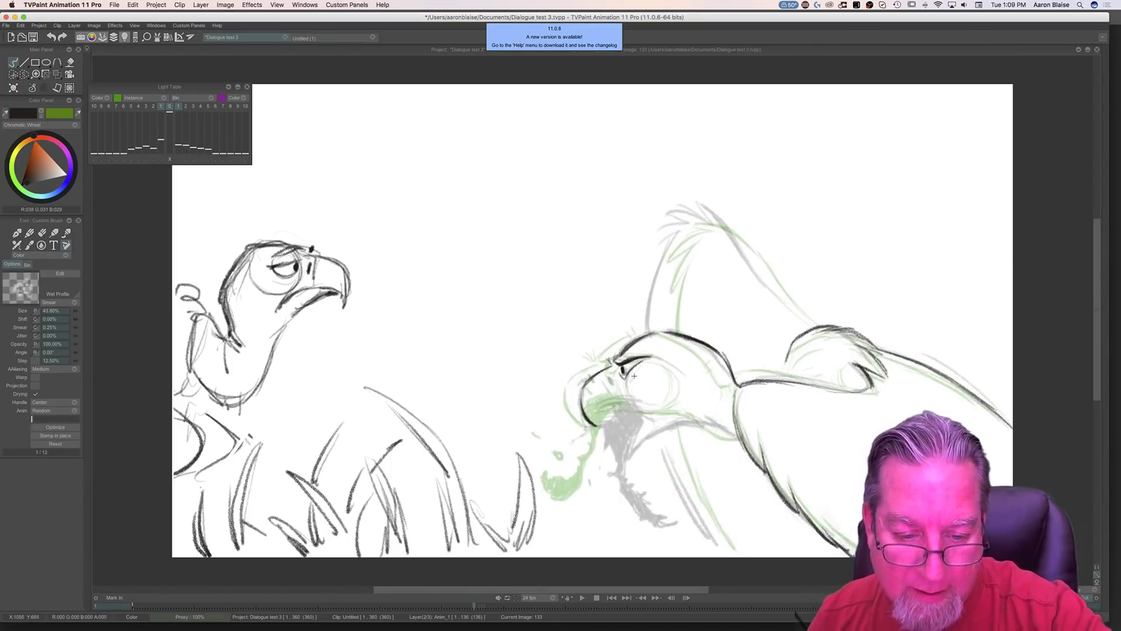
key(Left)
key(Right)
drag(622, 373, 620, 377)
key(Left)
key(Right)
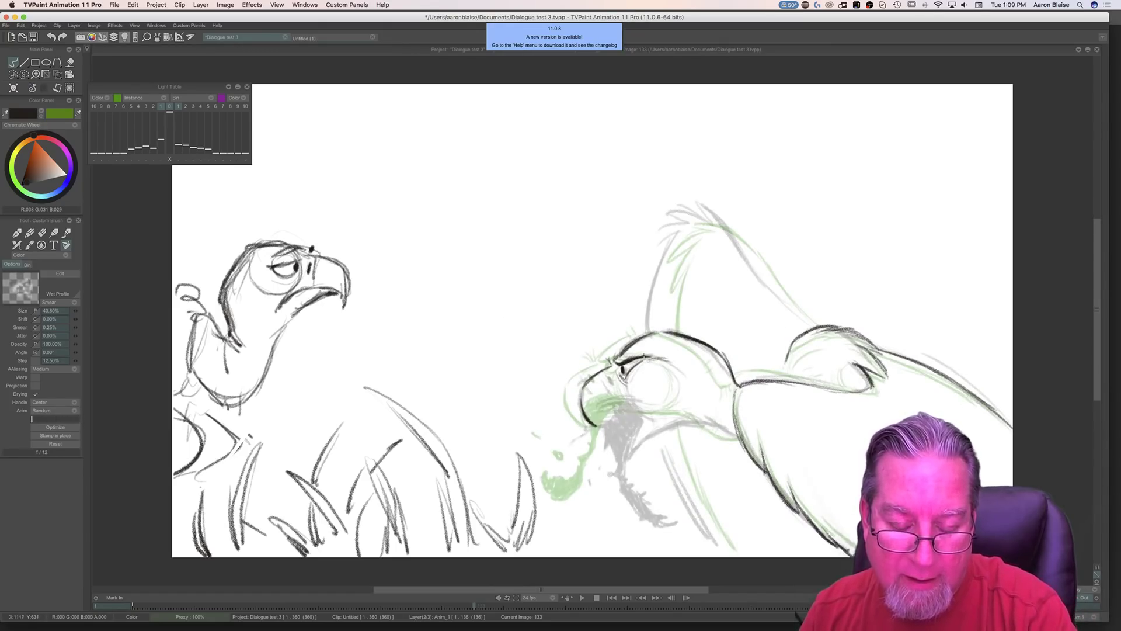
key(Left)
key(Right)
Step: Draw the lower and rear curves of the large round eye socket, flipping against the previous drawing
drag(623, 383, 652, 416)
key(Left)
key(Right)
drag(682, 373, 689, 407)
key(Left)
key(Right)
key(Left)
key(Right)
key(Left)
key(Right)
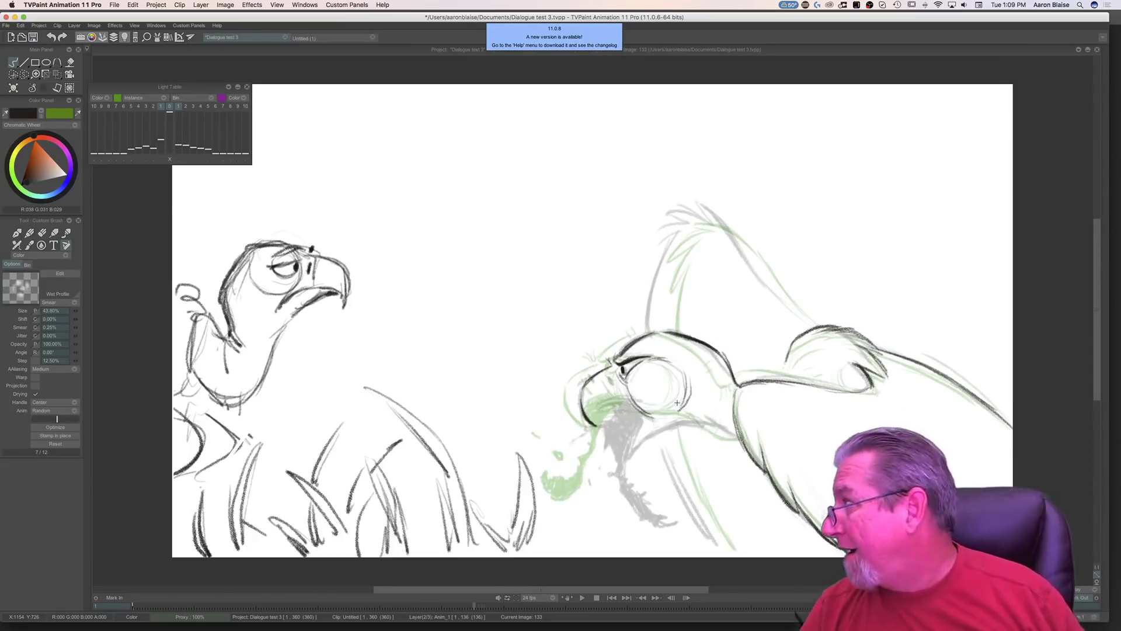
key(Left)
key(Right)
key(Left)
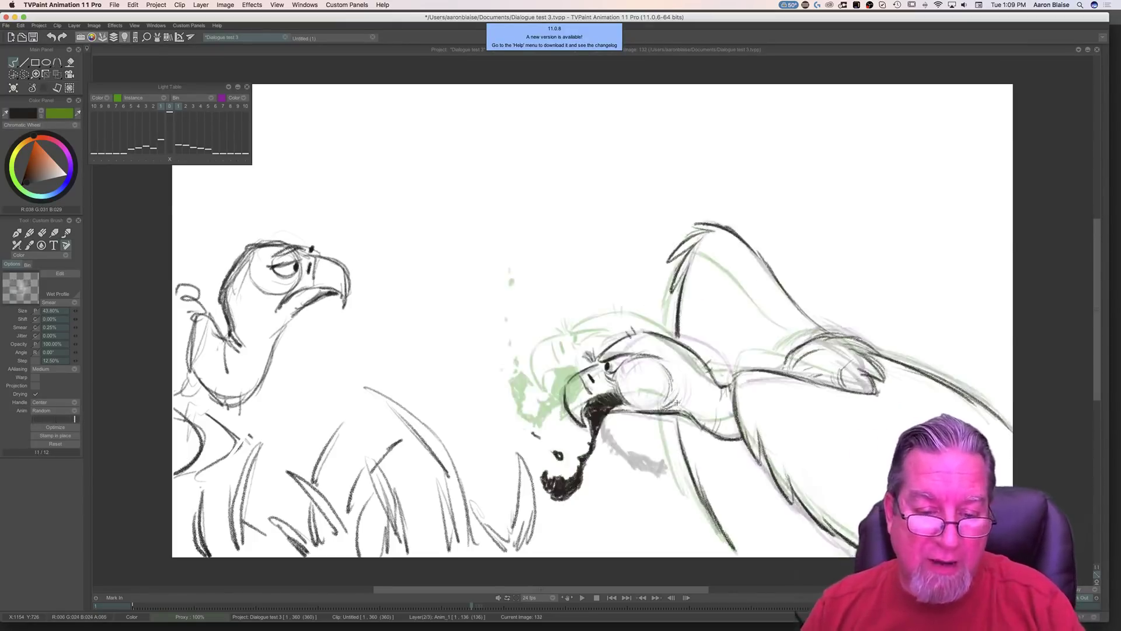
key(Right)
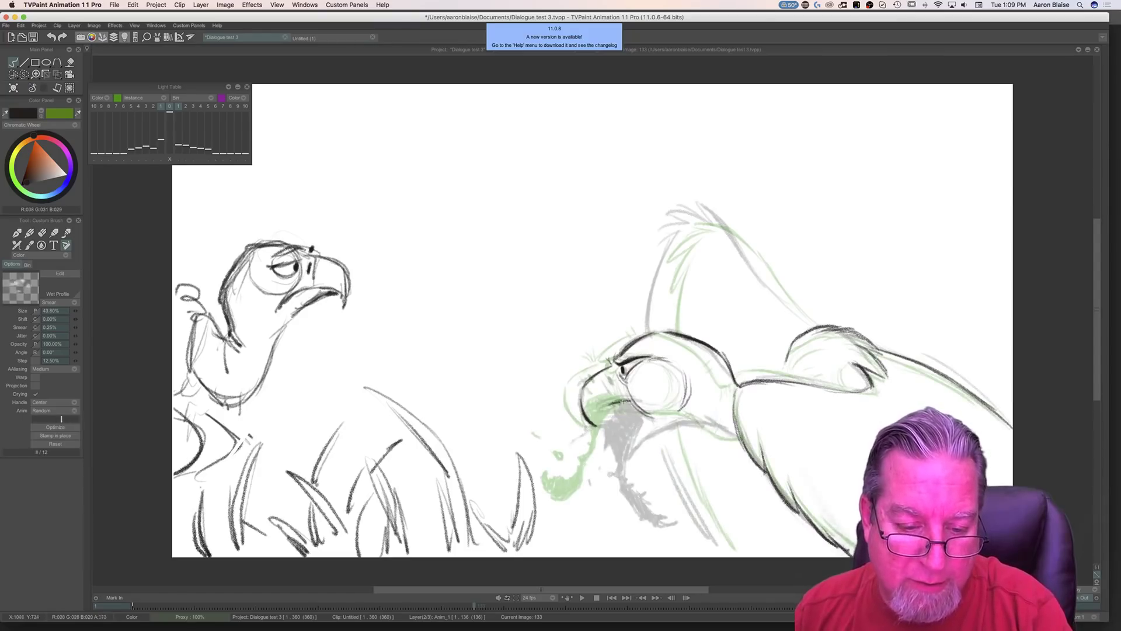
Step: Draw the upper beak's lower edge back from the hooked tip, add the nostril and the line at the beak's base, and flip
drag(624, 402, 598, 401)
key(Left)
key(Right)
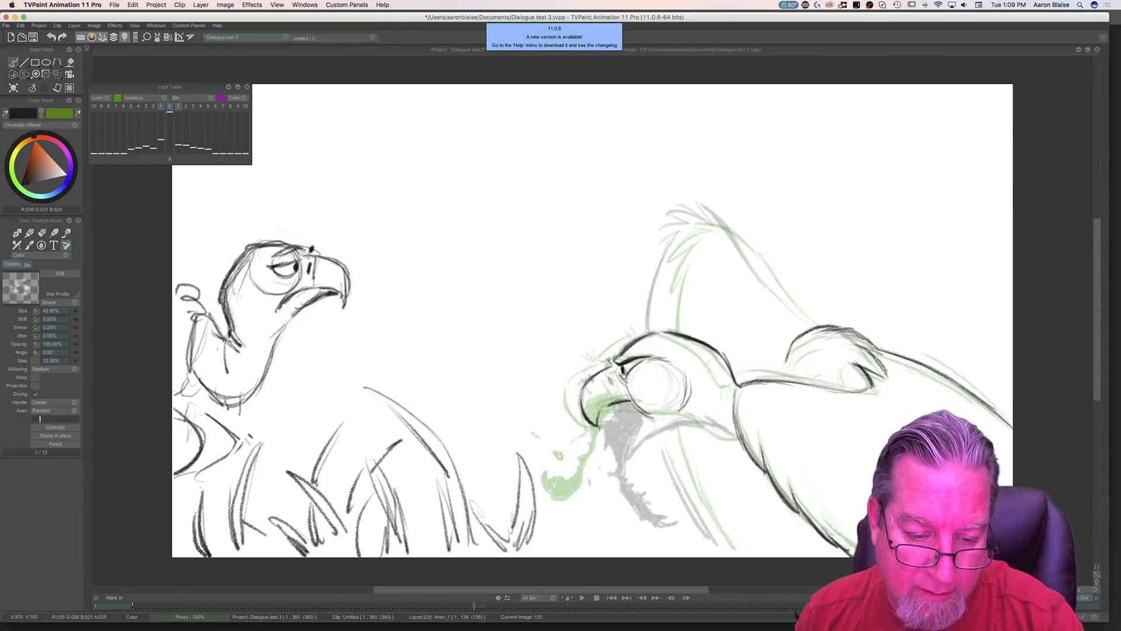
key(Left)
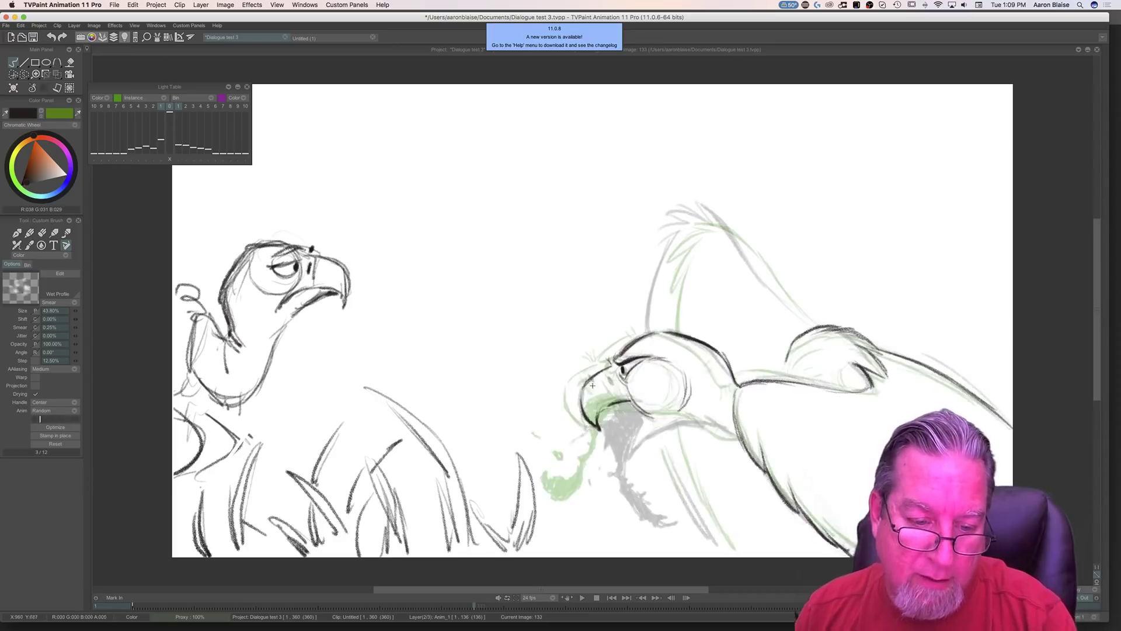
key(Left)
key(Right)
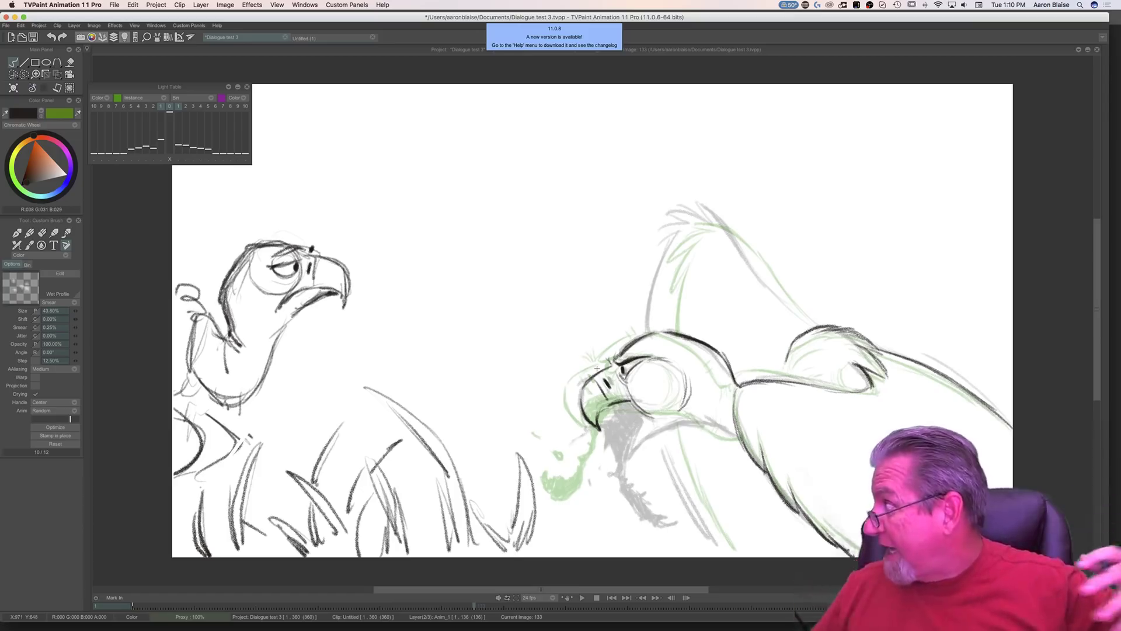
key(Left)
key(Right)
key(Left)
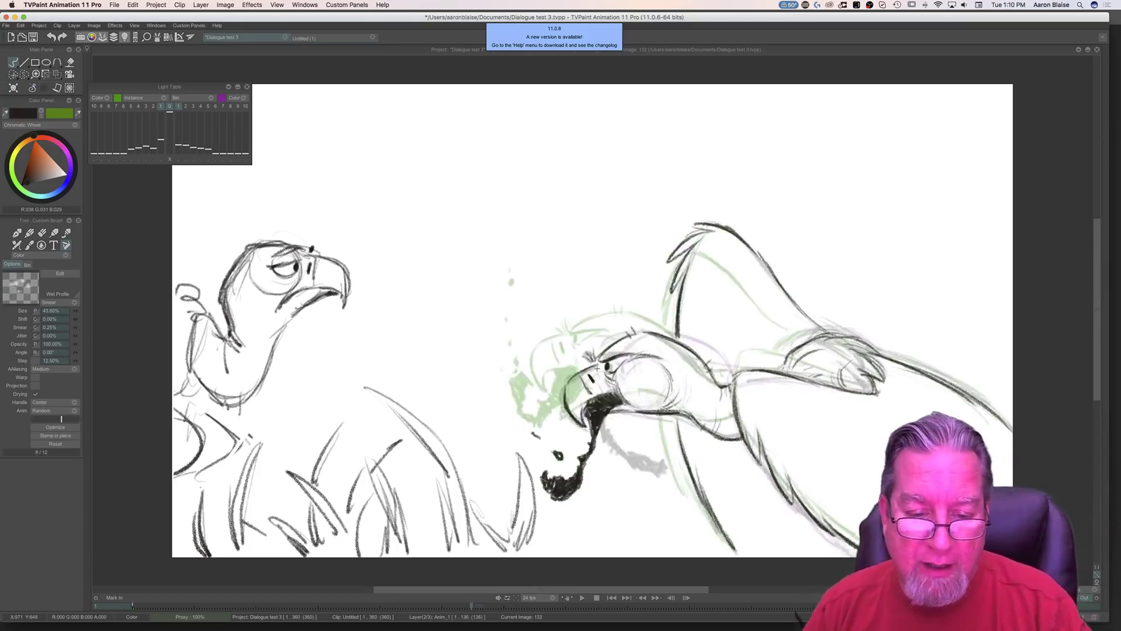
Step: Draw the throat and lower jaw line from the front of the wing to the tip of the open lower beak, flipping to check
key(Right)
key(Left)
key(Right)
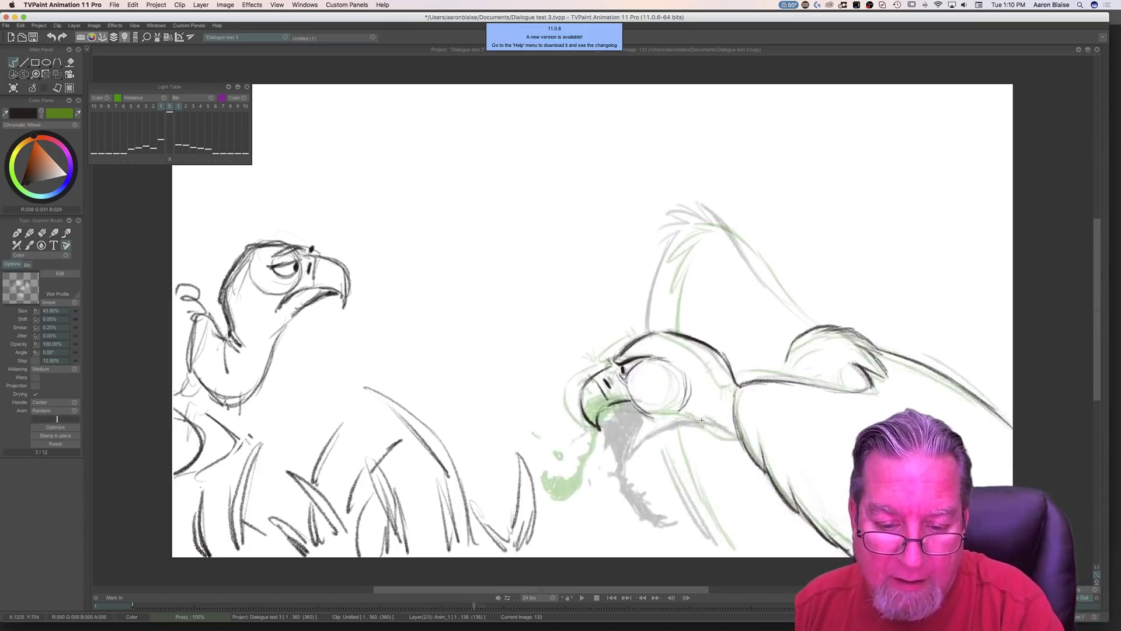
mouse_move(724, 433)
mouse_down()
mouse_move(749, 452)
mouse_move(683, 419)
mouse_move(650, 437)
mouse_up()
key(Left)
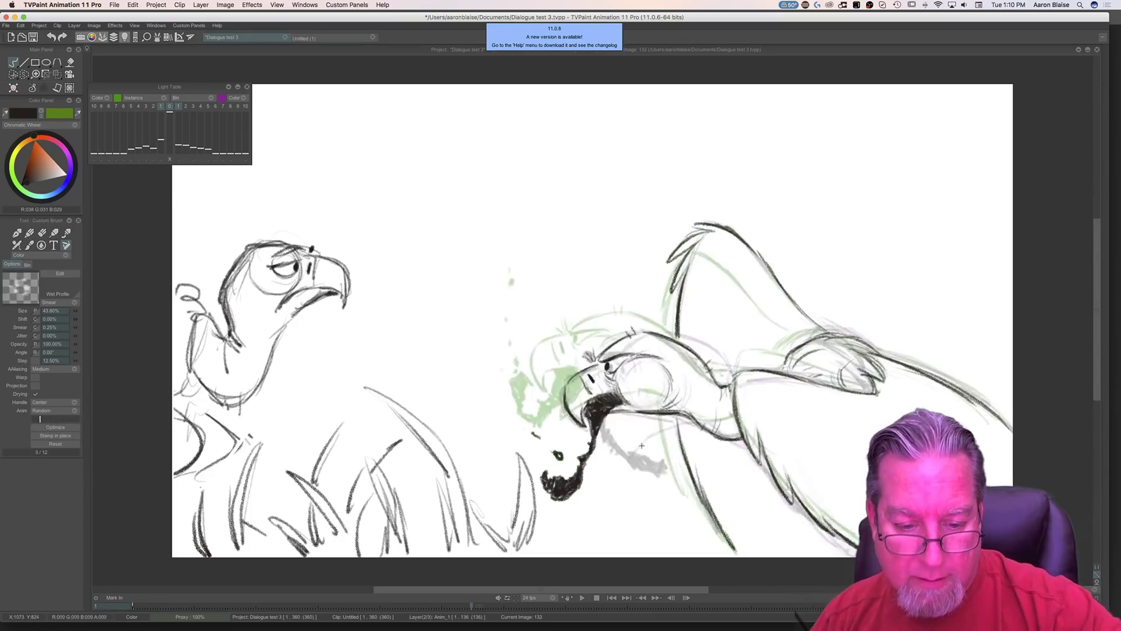
key(Right)
key(Left)
key(Right)
key(Left)
key(Right)
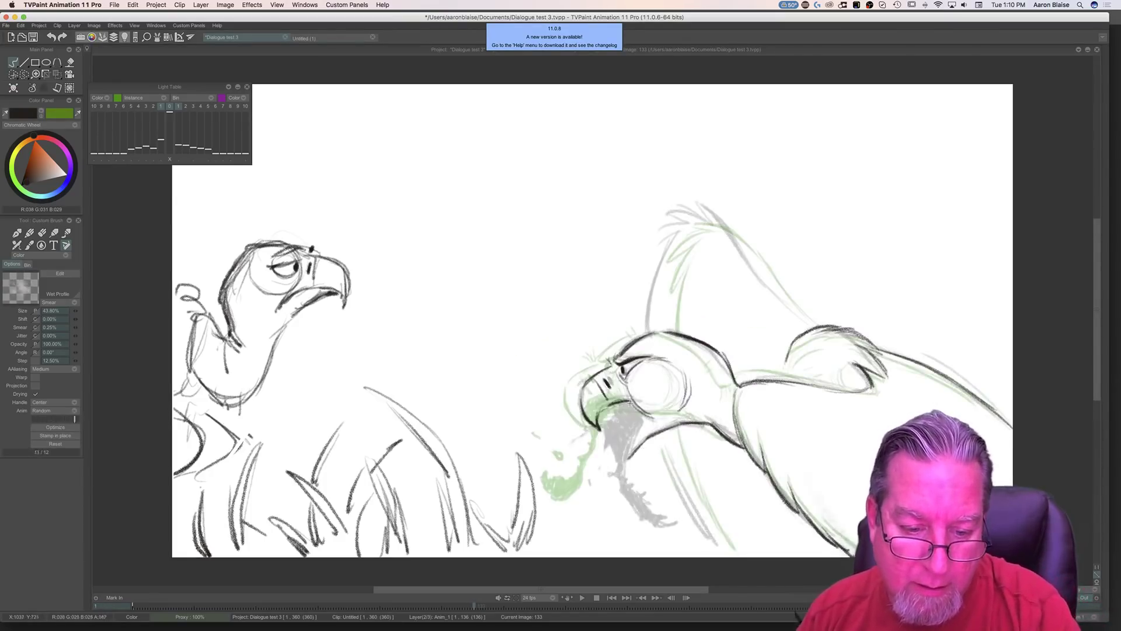
Step: Draw the mouth corner and the tip of the open lower beak, flipping repeatedly against frame 132
mouse_move(632, 400)
mouse_down()
mouse_move(655, 419)
mouse_move(630, 453)
mouse_up()
key(Left)
key(Right)
key(Left)
key(Right)
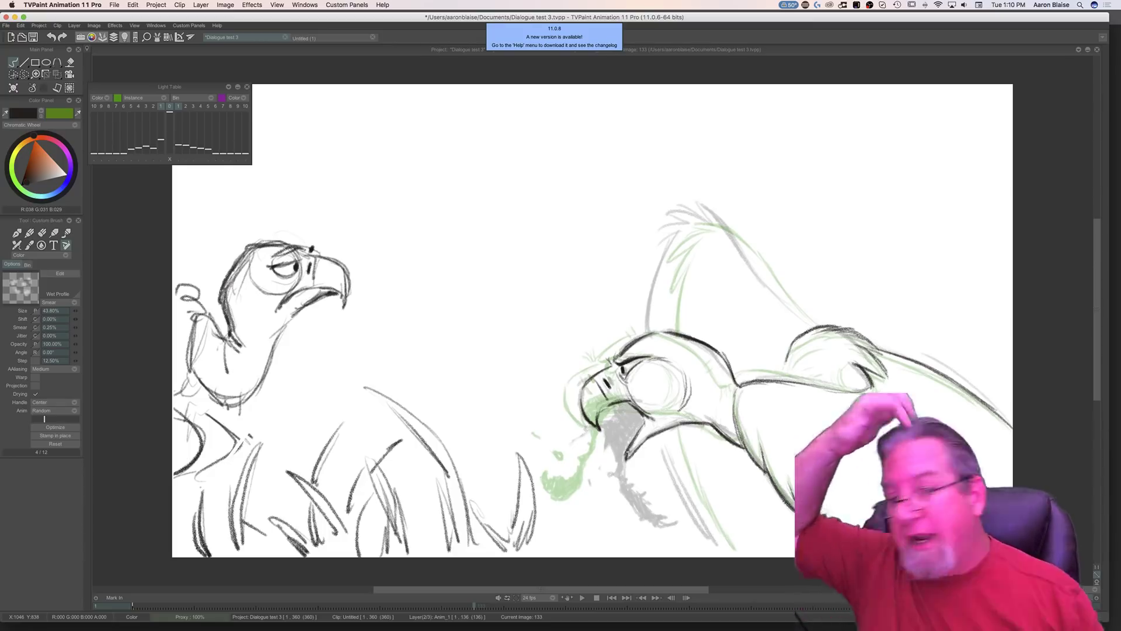
key(Left)
key(Right)
key(Left)
key(Right)
key(Left)
key(Right)
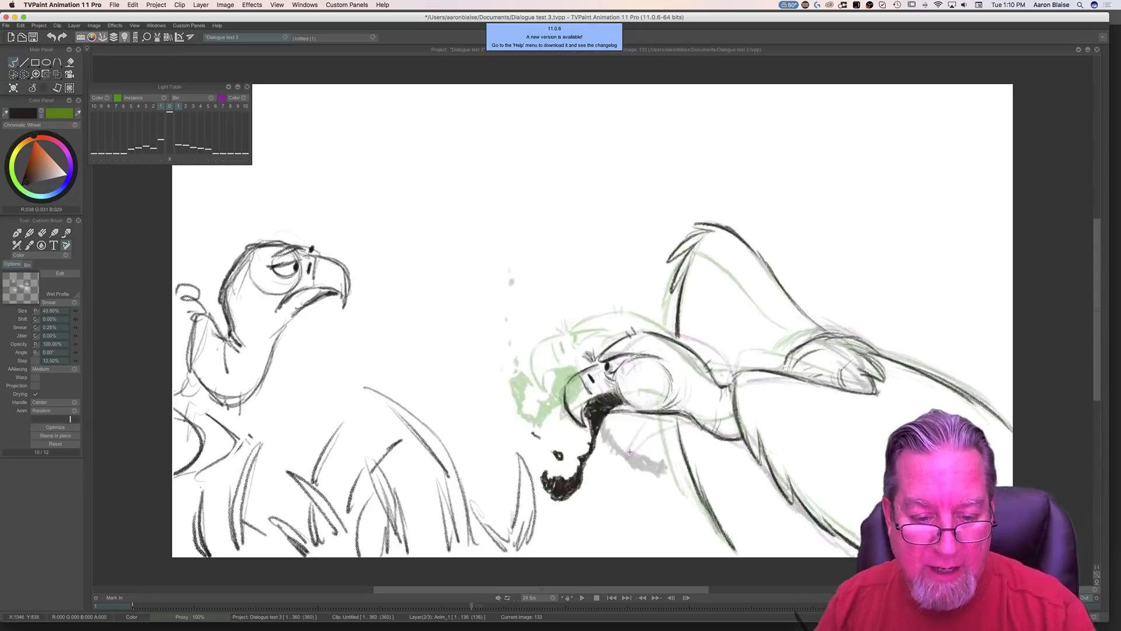
key(Left)
key(Right)
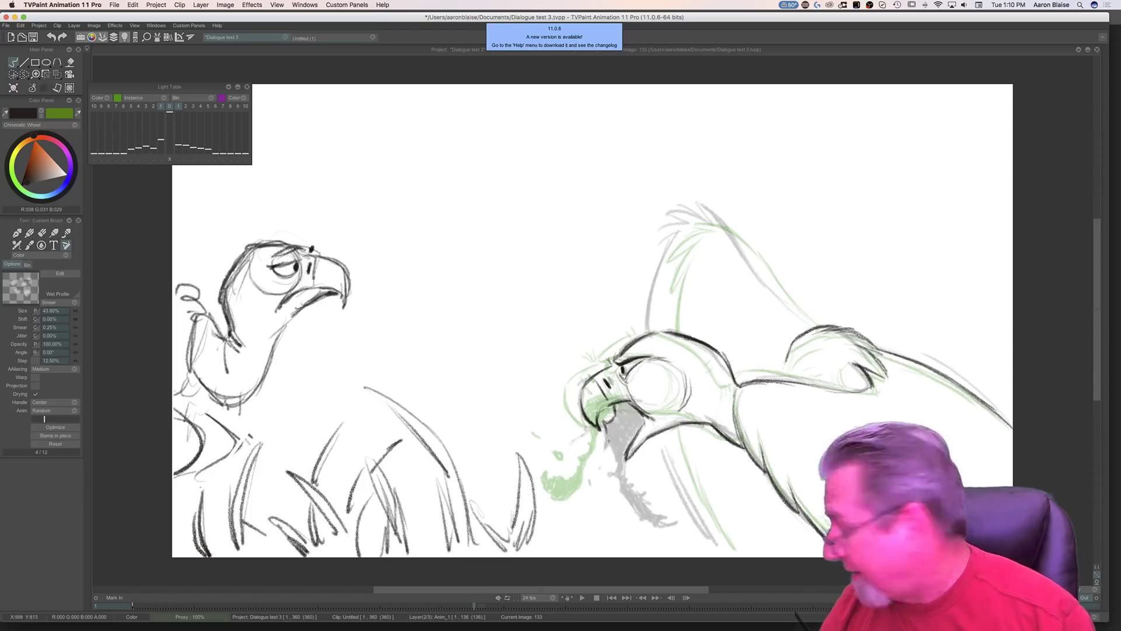
Step: Outline the ragged outer edge of the dark strip hanging from the open mouth, flipping against the previous drawing
key(Left)
key(Right)
key(Left)
key(Right)
key(Left)
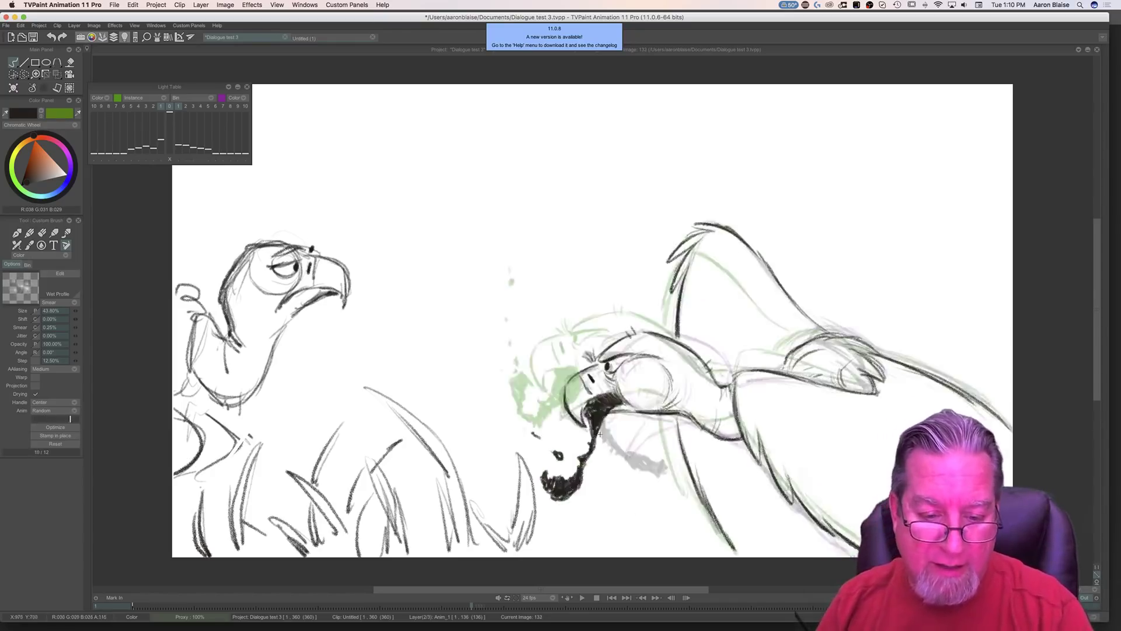
key(Right)
drag(601, 435, 612, 474)
key(Left)
key(Right)
key(Left)
key(Right)
key(Left)
key(Right)
Step: Outline the hanging strip's curled lower end and its inner edge, and flip to check the shape
mouse_move(621, 486)
mouse_down()
mouse_move(646, 524)
mouse_move(678, 518)
mouse_up()
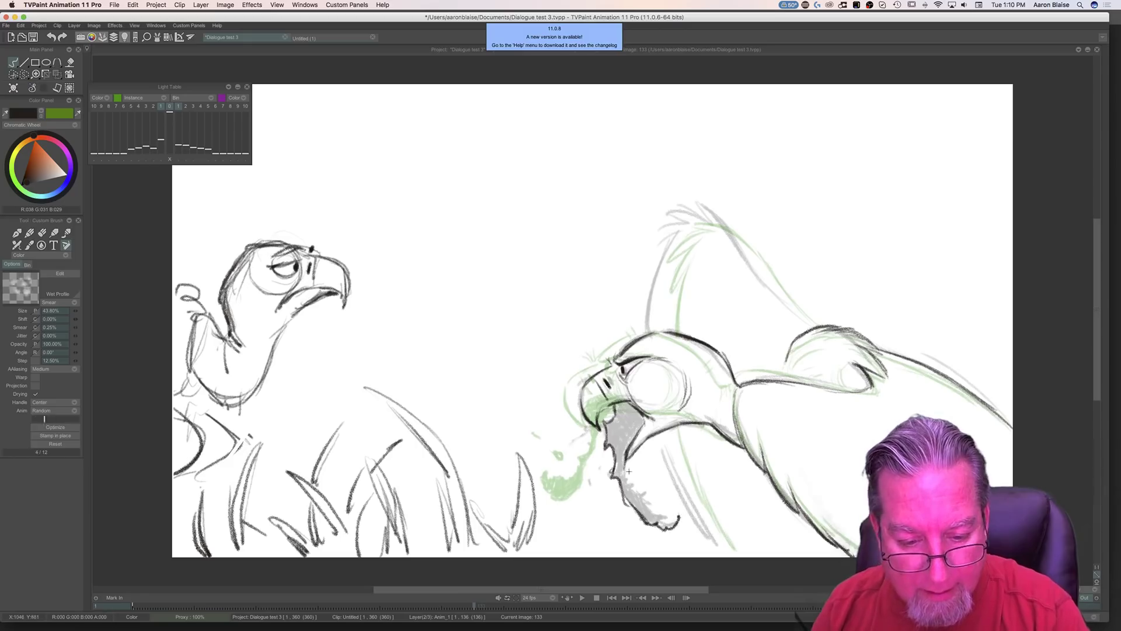
drag(625, 482, 679, 517)
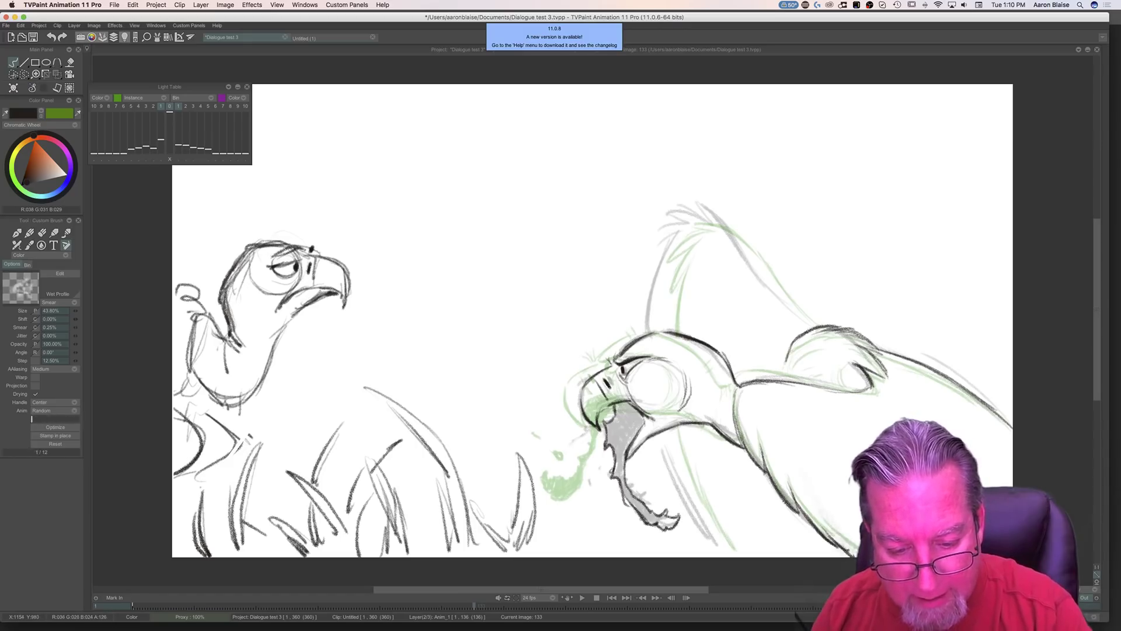
key(Left)
key(Right)
key(Left)
key(Right)
Step: Fill the strip solid black from the mouth down to its curled end, and flip against frame 132
mouse_move(621, 407)
mouse_down()
mouse_move(637, 417)
mouse_move(622, 430)
mouse_move(647, 417)
mouse_move(613, 445)
mouse_move(619, 417)
mouse_move(639, 410)
mouse_move(619, 420)
mouse_move(615, 474)
mouse_move(650, 518)
mouse_move(678, 517)
mouse_move(655, 517)
mouse_up()
key(Left)
key(Right)
key(Left)
key(Right)
Step: Compare the drawings at frames 132 and 133 with the timeline shown, and return to the enlarged canvas
key(Tab)
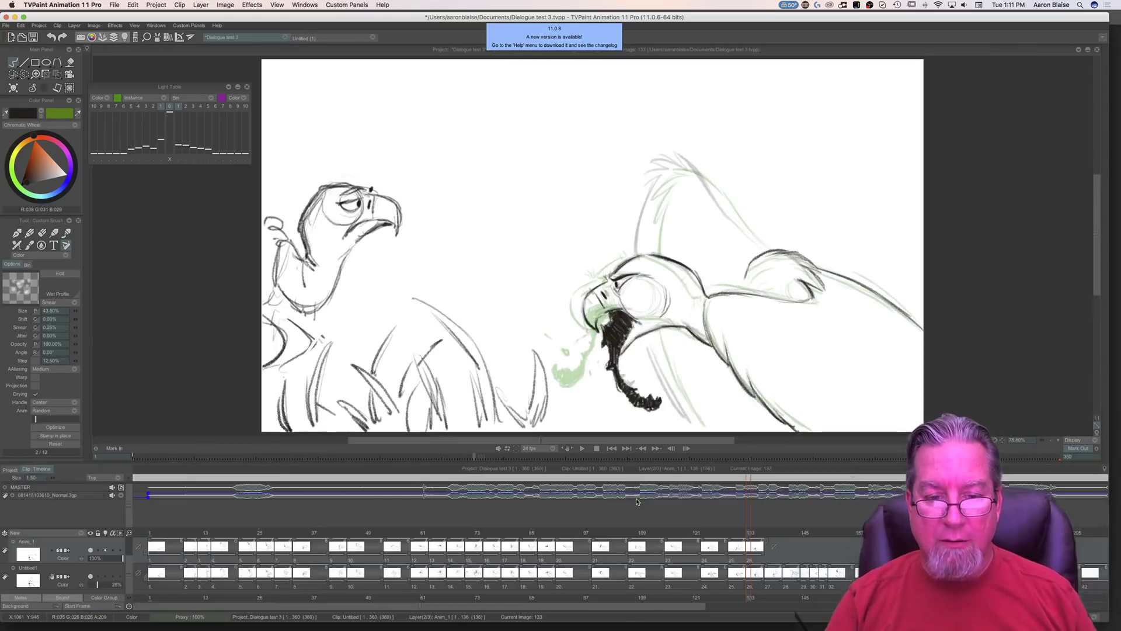
key(Left)
key(Right)
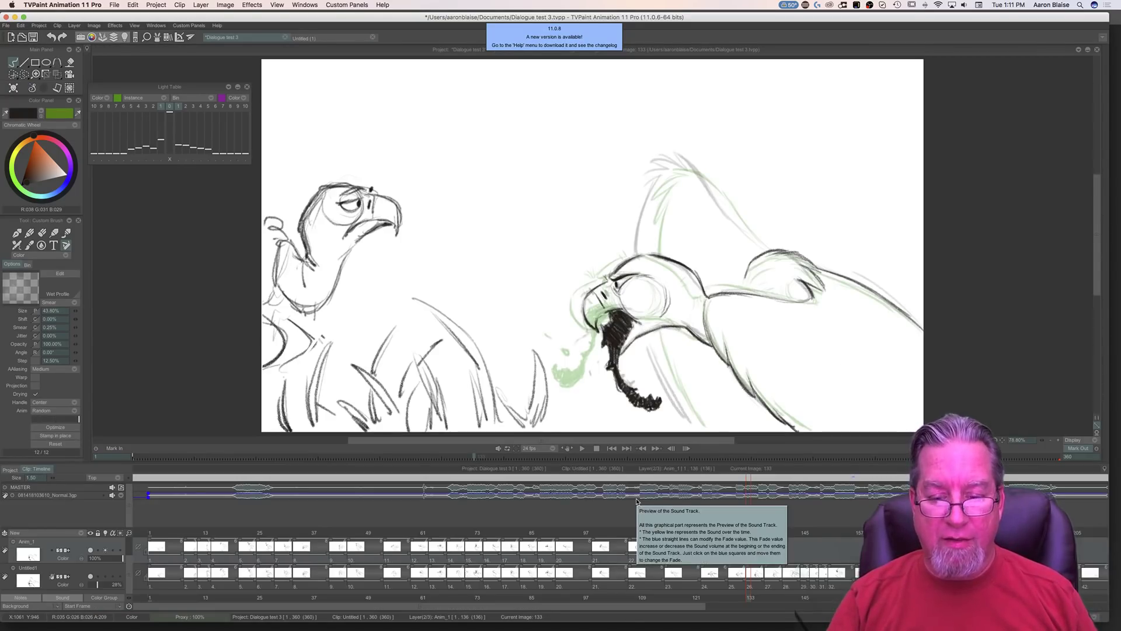
key(Tab)
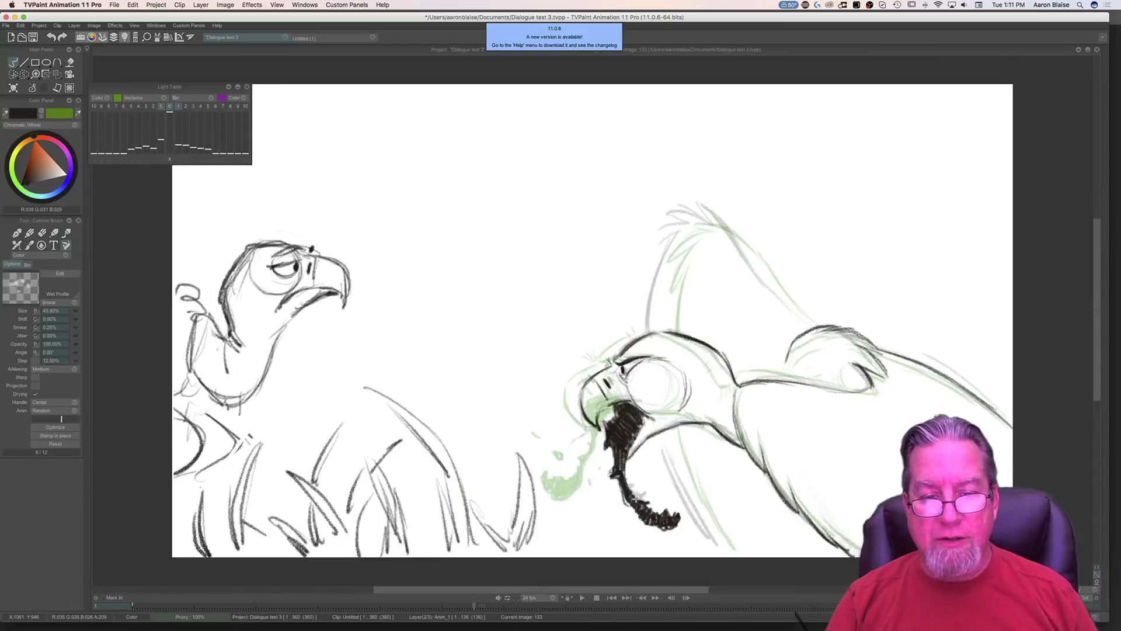
key(Tab)
key(Tab)
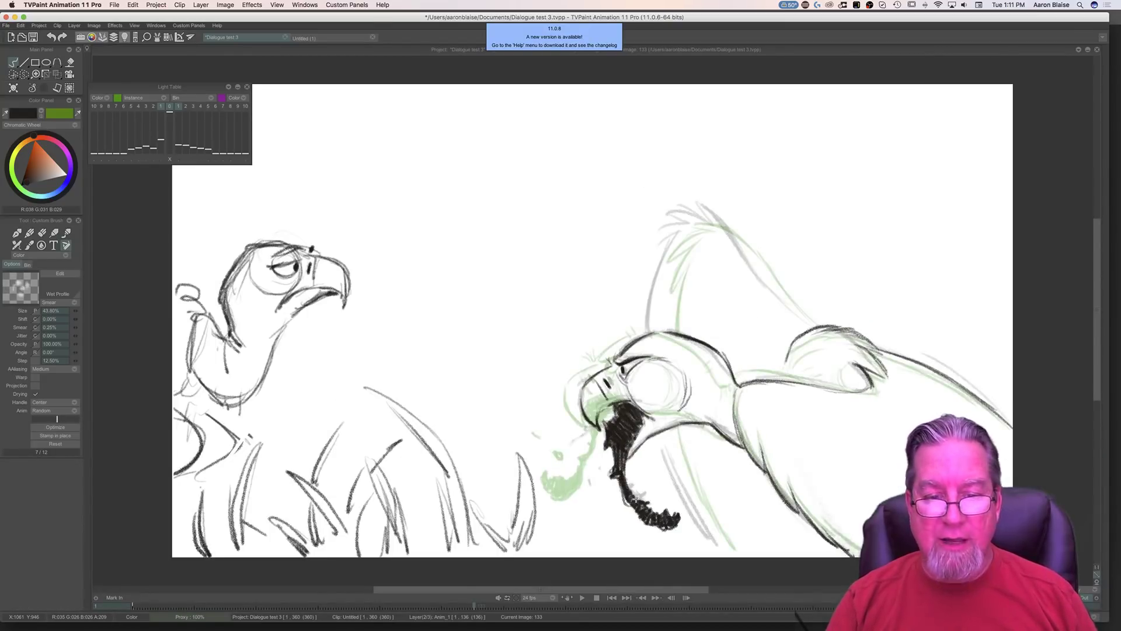
key(Tab)
key(Left)
key(Right)
key(Left)
key(Right)
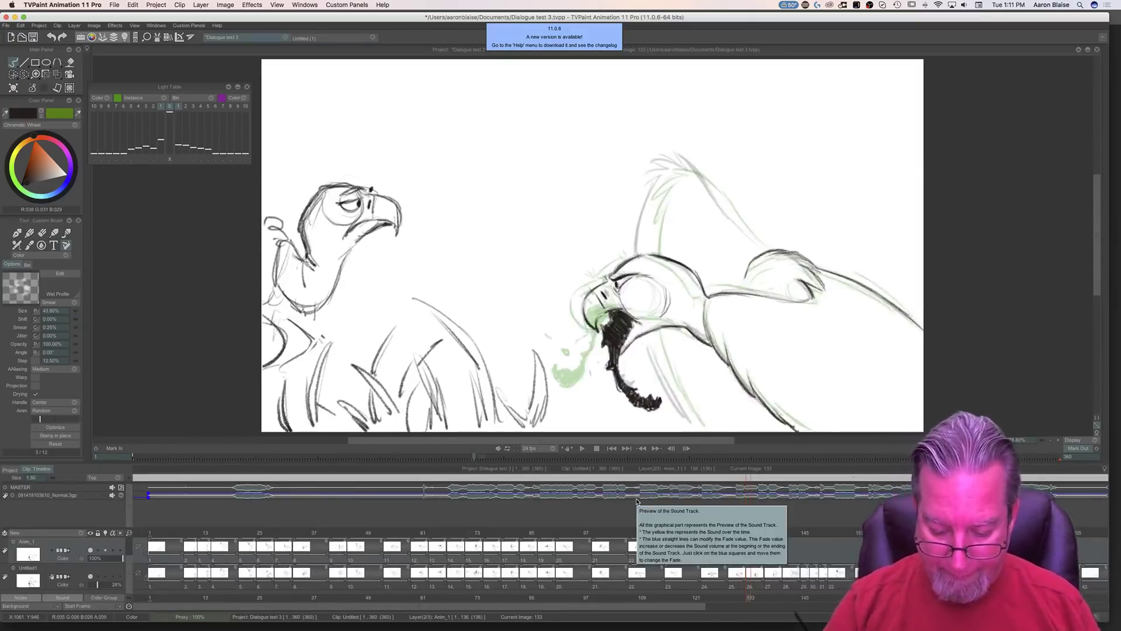
key(Tab)
key(Tab)
key(Tab)
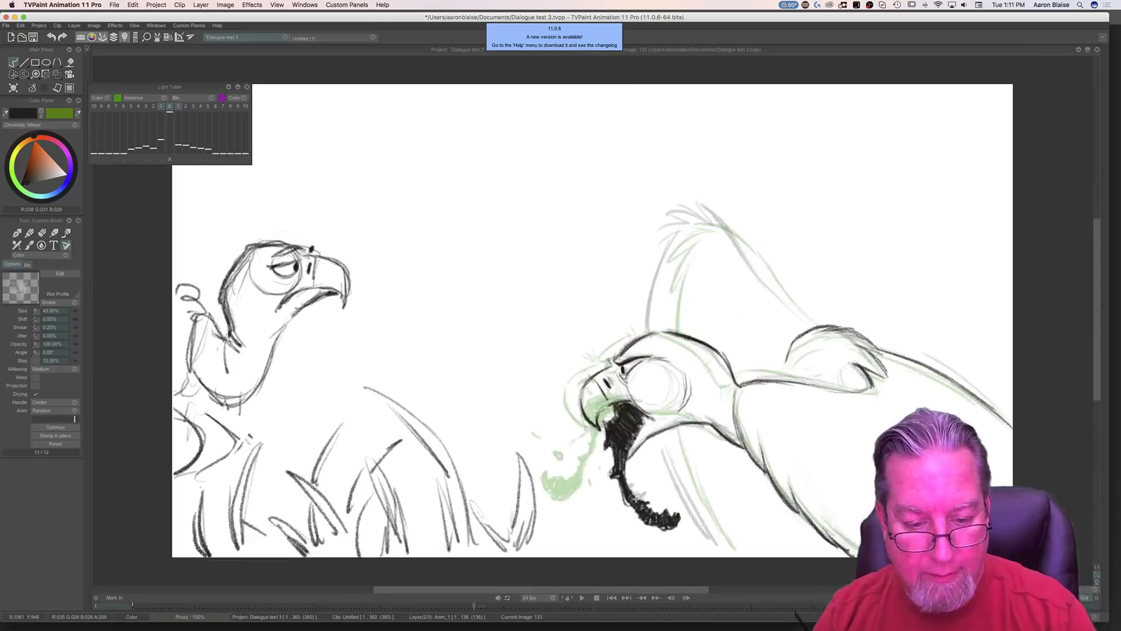
Step: Dot small black droplets beside the hanging strip and add short hair strokes along the back and underside of the vulture's neck
click(581, 497)
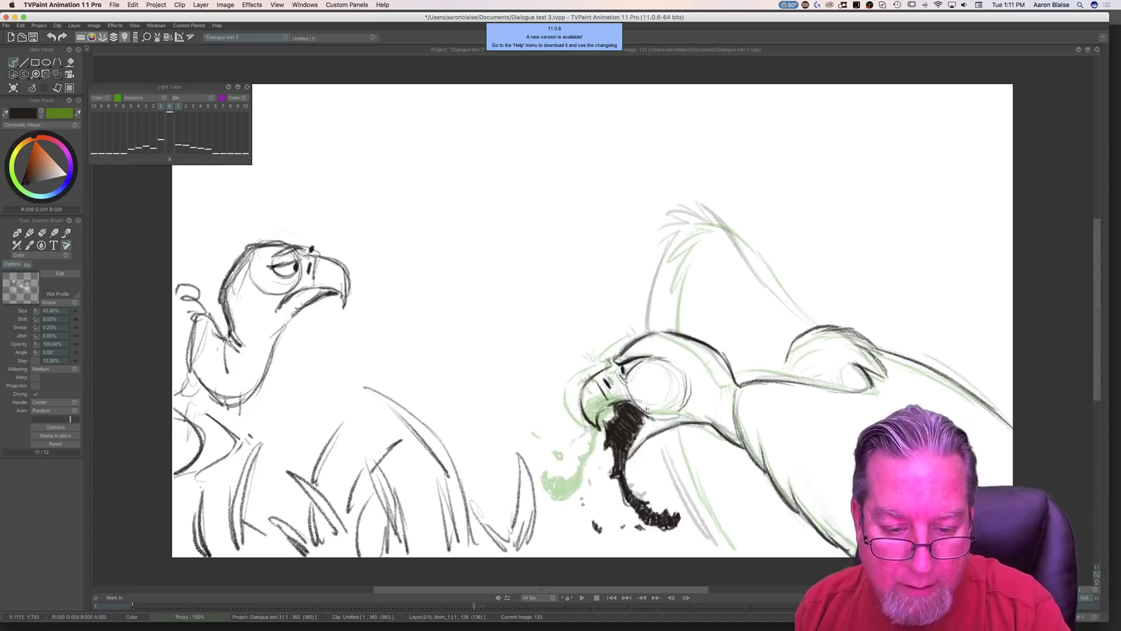
drag(723, 353, 729, 359)
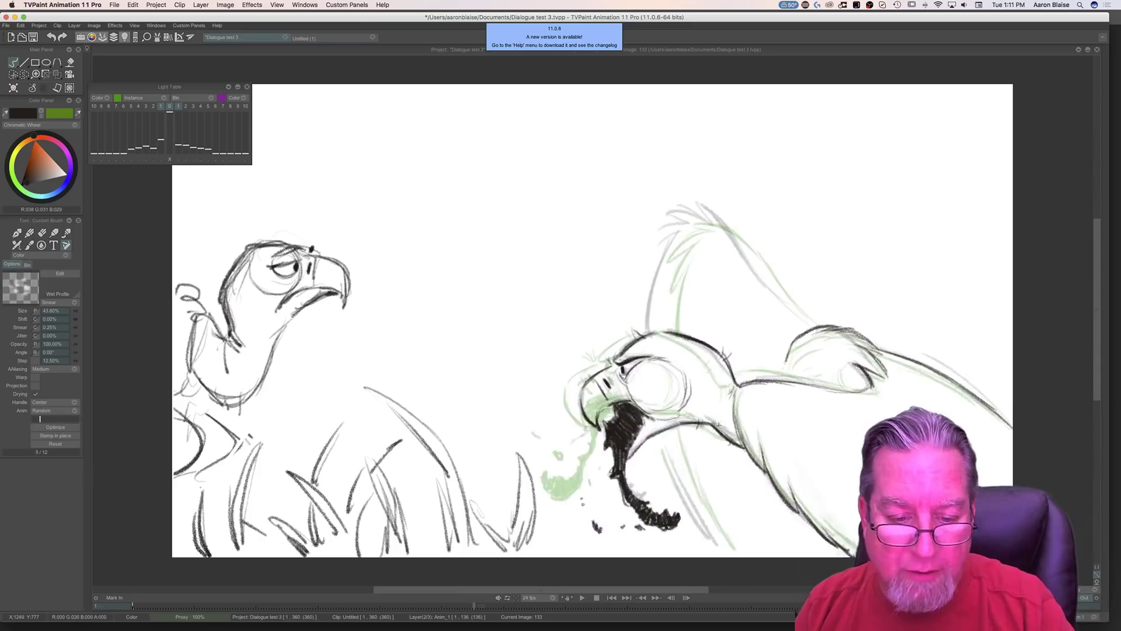
mouse_move(680, 426)
mouse_down()
mouse_move(631, 446)
mouse_move(644, 442)
mouse_up()
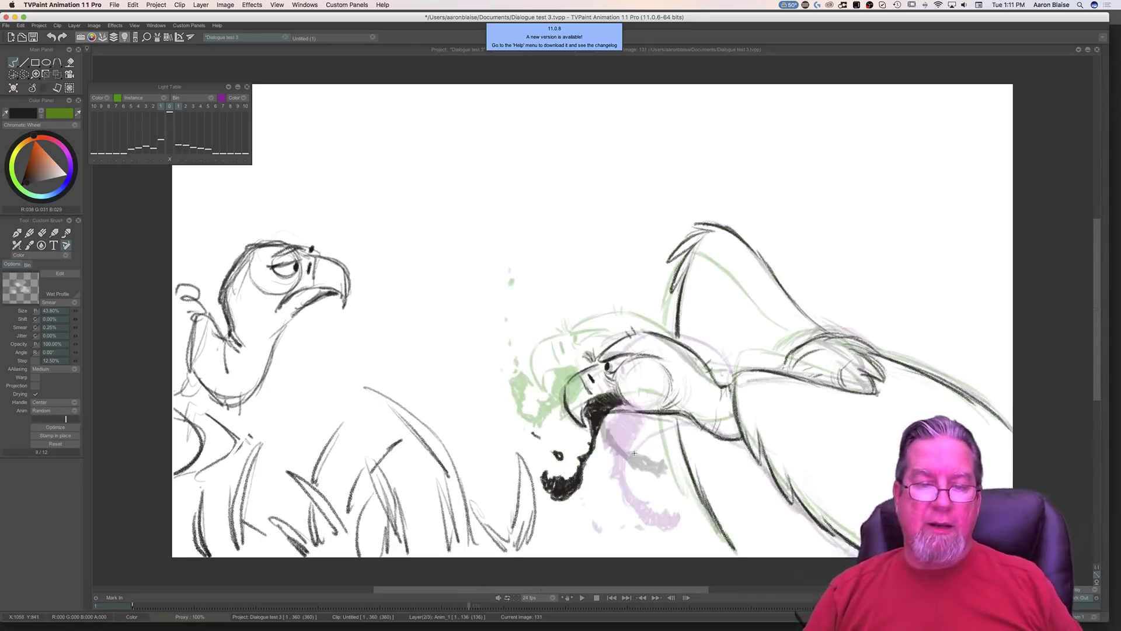
drag(630, 461, 634, 452)
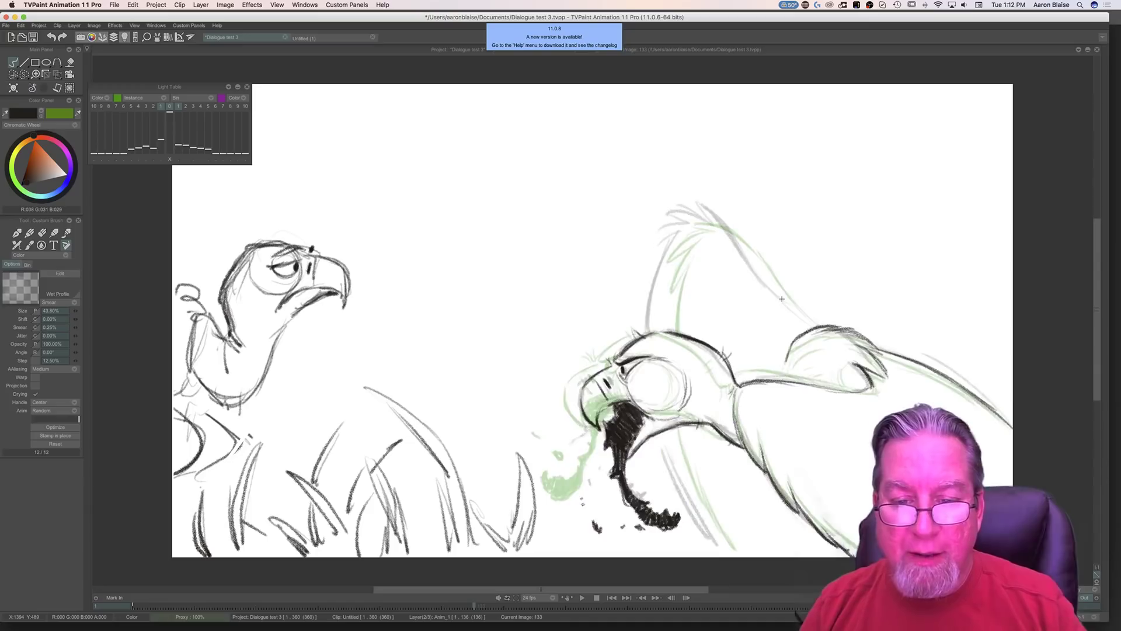
Step: Ink the raised wing's upper edge from the shoulder to the tip with its first tip feathers, flipping against frame 132
drag(783, 302, 812, 323)
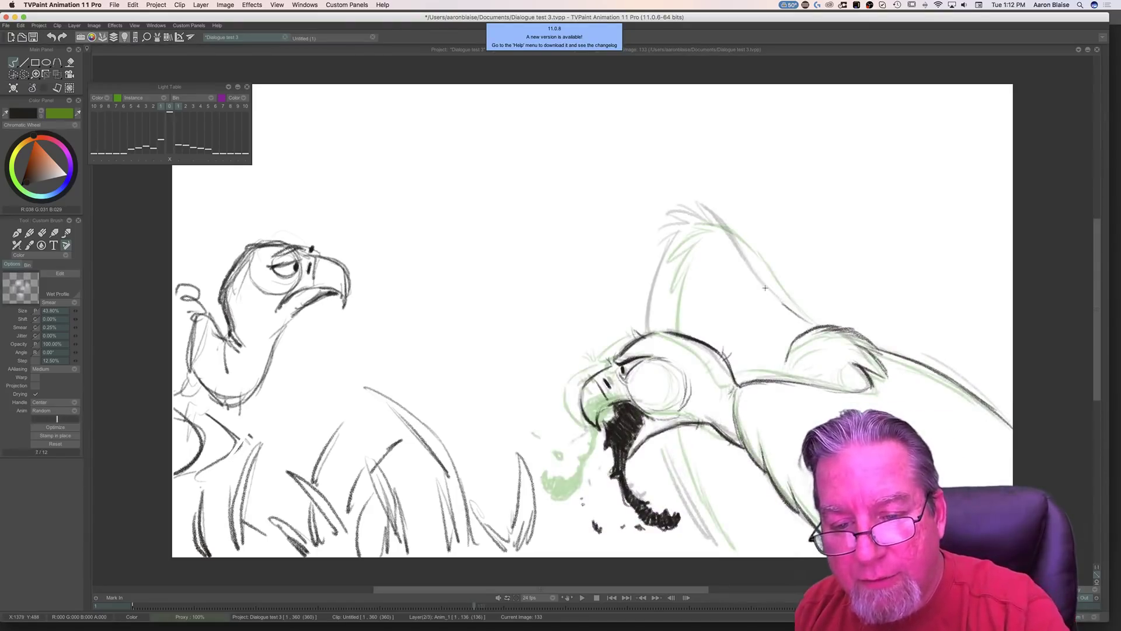
mouse_move(766, 282)
mouse_down()
mouse_move(692, 198)
mouse_move(708, 221)
mouse_up()
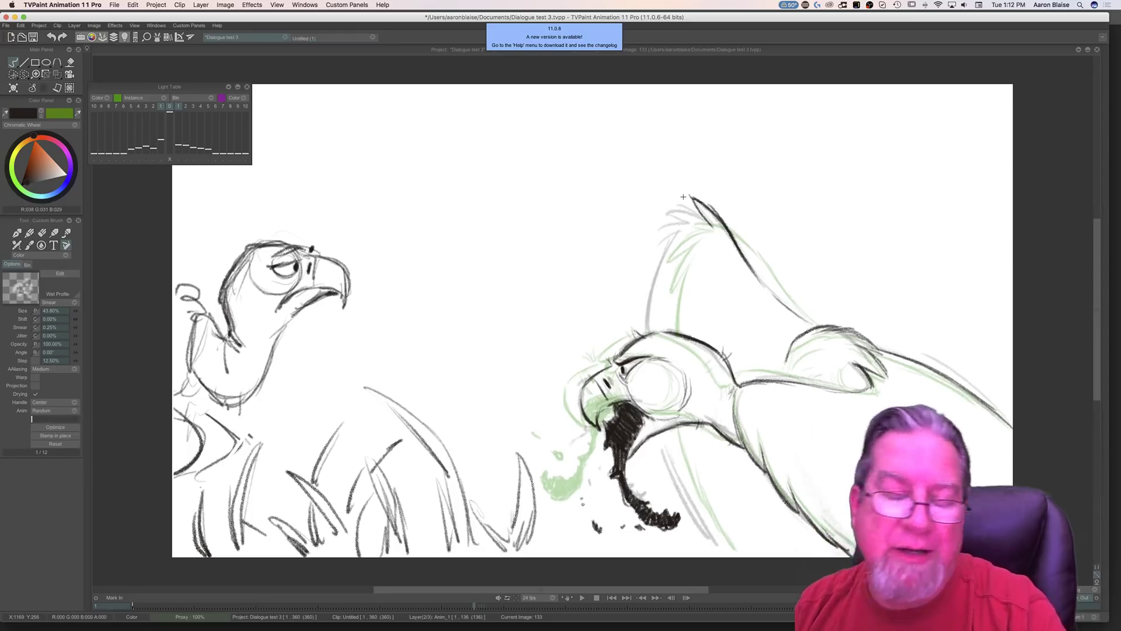
key(Left)
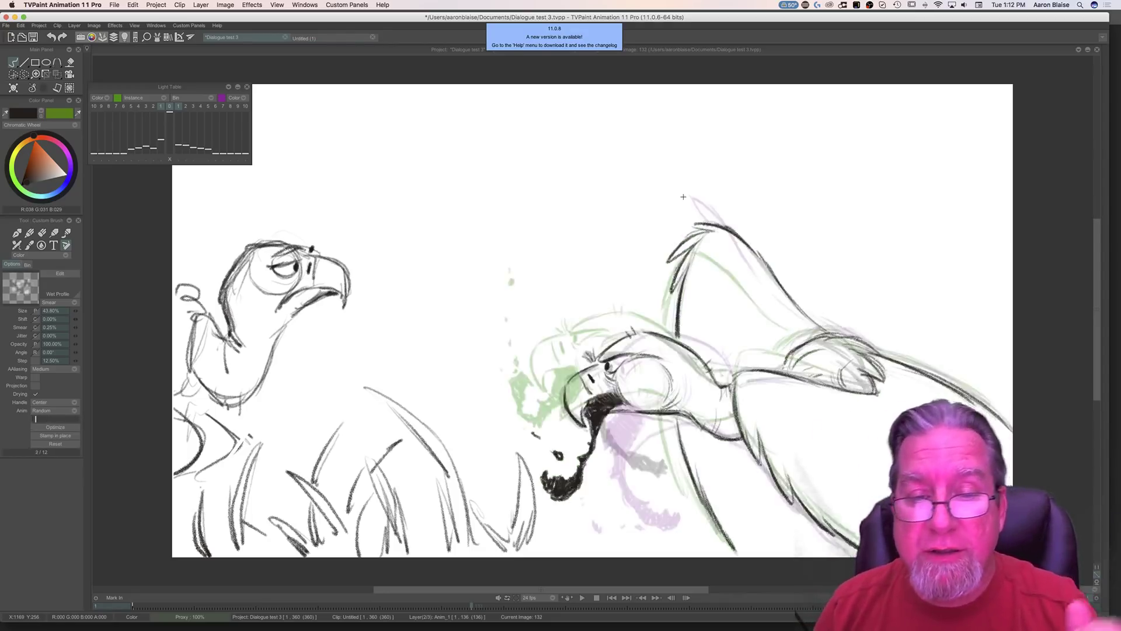
key(Right)
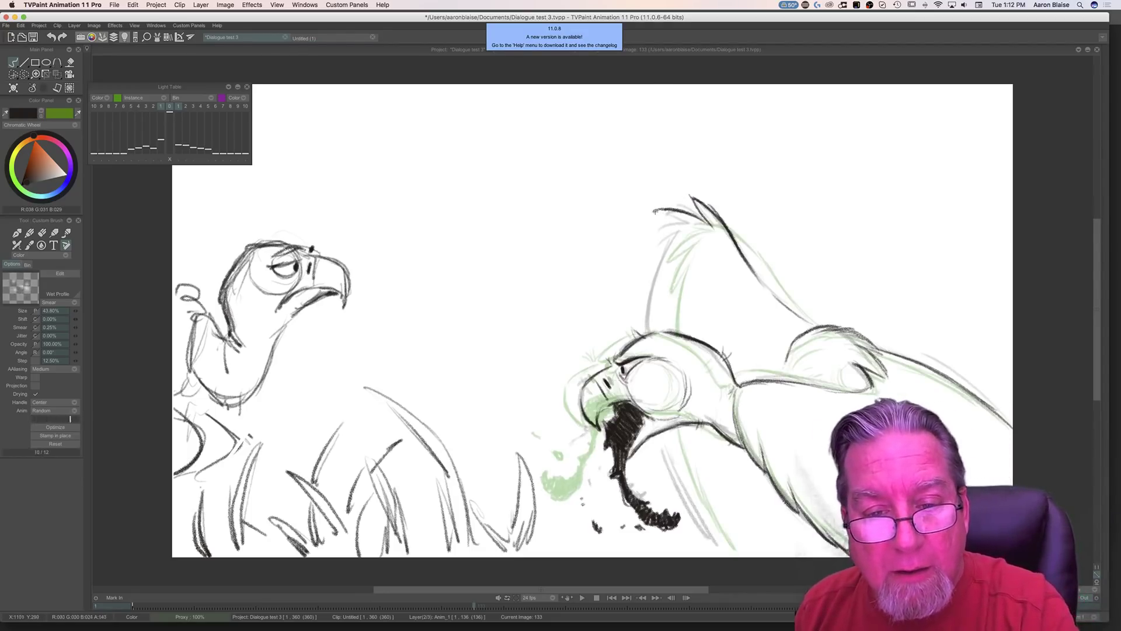
key(Left)
key(Right)
Step: Ink the remaining wingtip feathers and the wing's front edge down to the head, and flip to check the motion
mouse_move(684, 217)
mouse_down()
mouse_move(635, 240)
mouse_move(670, 230)
mouse_move(633, 258)
mouse_move(636, 268)
mouse_move(659, 251)
mouse_move(640, 278)
mouse_move(664, 257)
mouse_move(642, 333)
mouse_up()
drag(645, 268, 663, 246)
drag(652, 260, 637, 281)
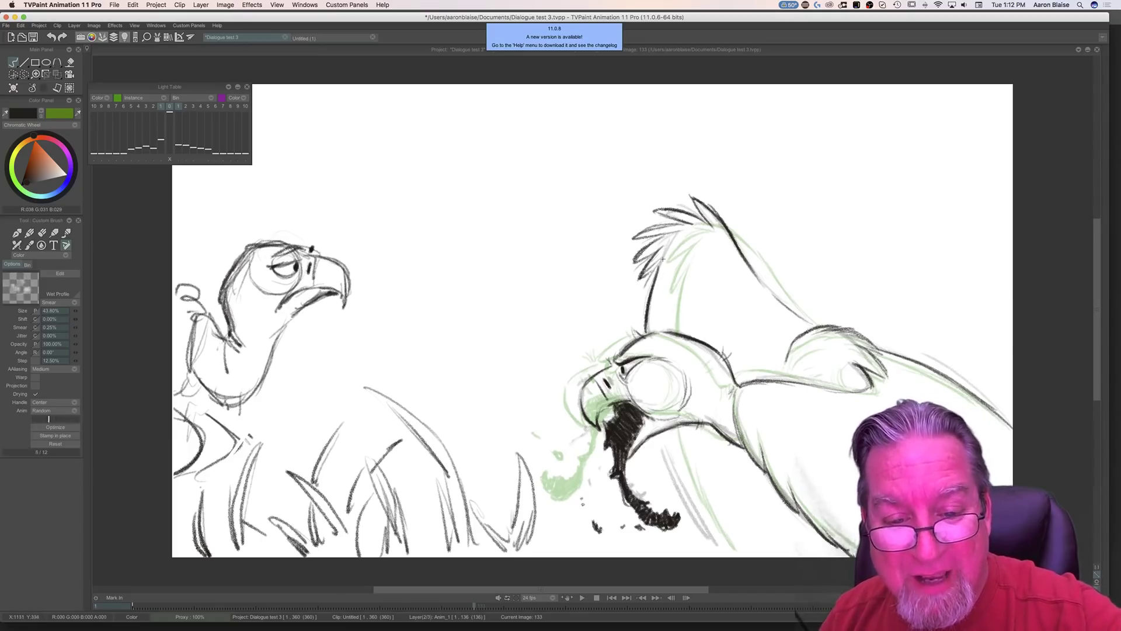
key(Left)
key(Right)
key(Left)
key(Right)
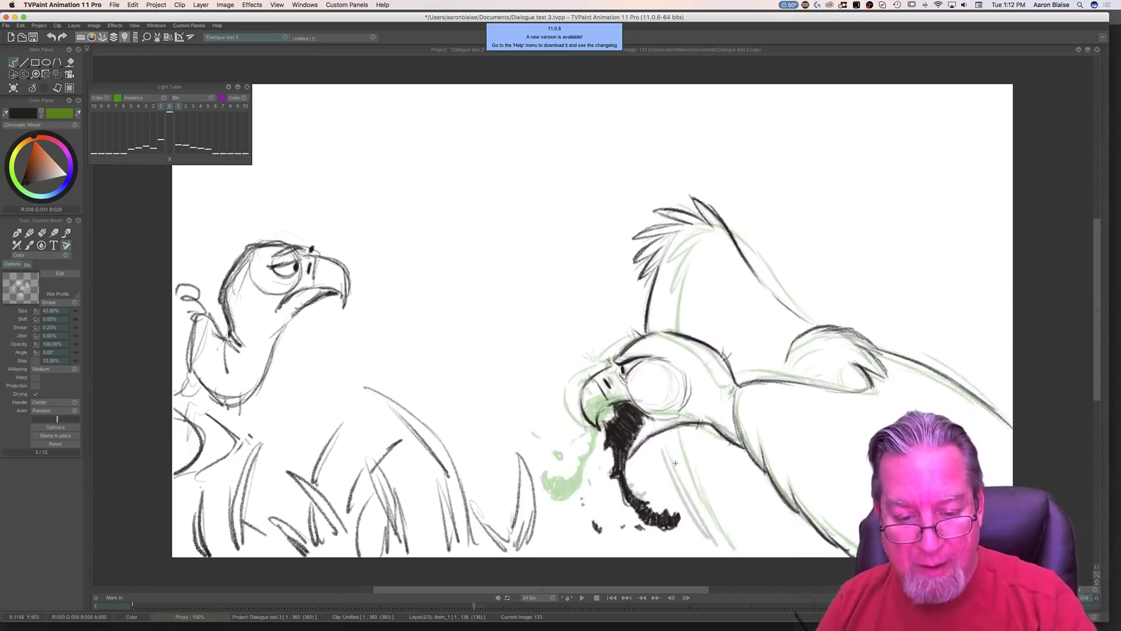
Step: Ink the long diagonal line running from beneath the neck to the bottom of the drawing, and flip against frame 132
drag(665, 443, 715, 539)
drag(671, 477, 718, 546)
drag(656, 431, 672, 476)
key(Left)
key(Right)
key(Left)
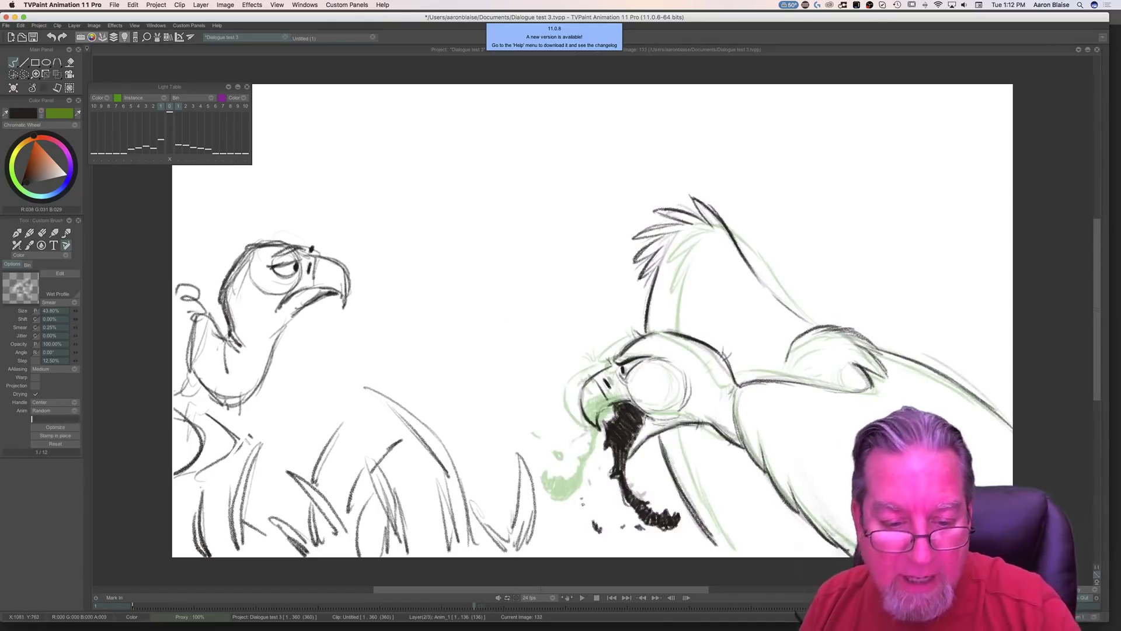
key(Left)
key(Right)
key(Left)
key(Right)
key(Left)
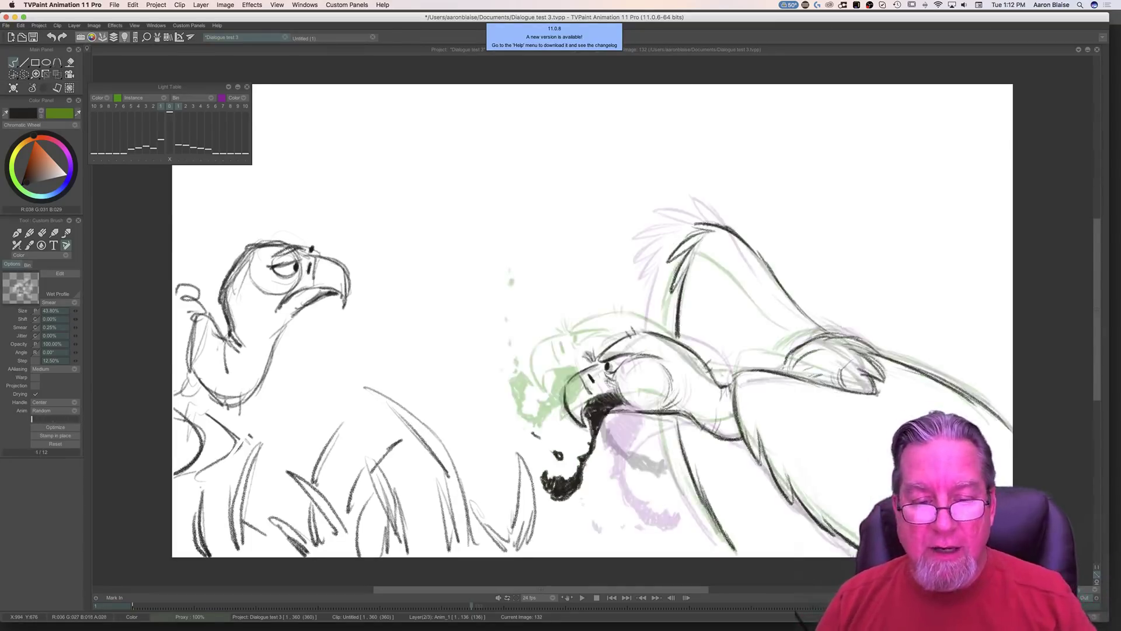
key(Right)
Step: Touch up the back of the head and draw a thin fold line inside the raised wing, flipping between frames 132 and 133
drag(659, 331, 729, 367)
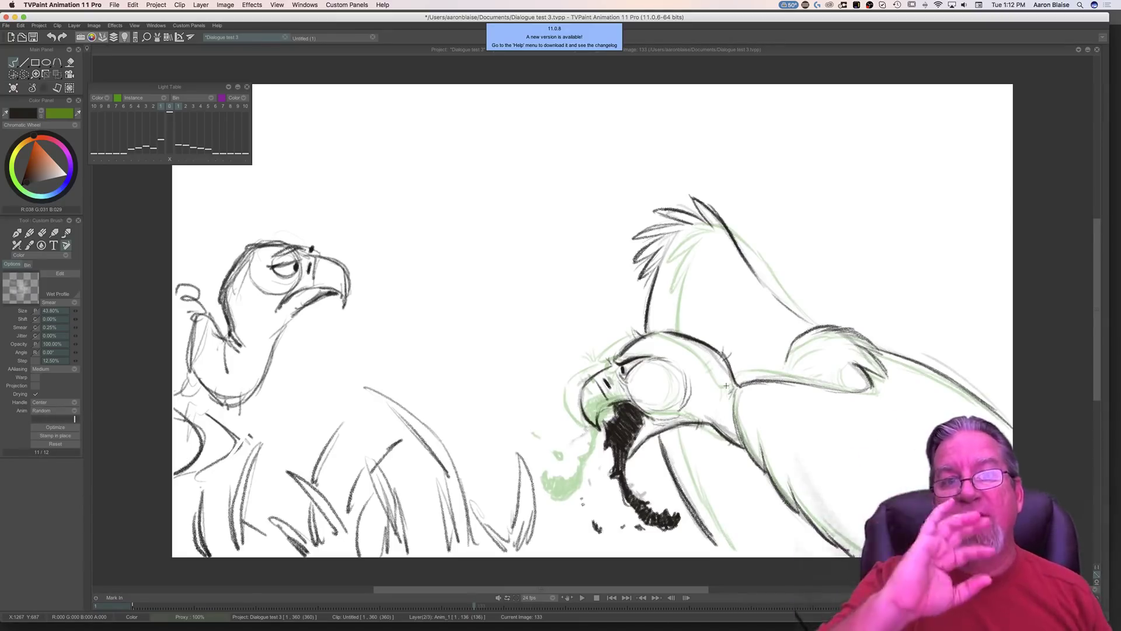
key(Left)
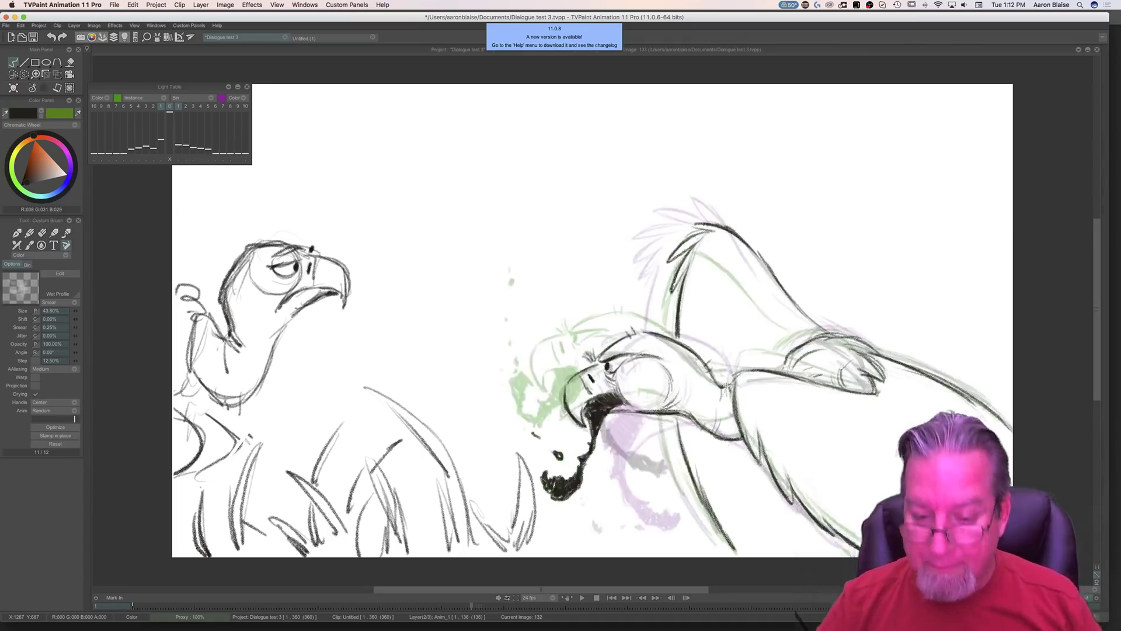
key(Right)
mouse_move(786, 305)
mouse_down()
mouse_move(817, 327)
mouse_move(781, 307)
mouse_move(766, 342)
mouse_move(774, 368)
mouse_up()
key(Left)
key(Right)
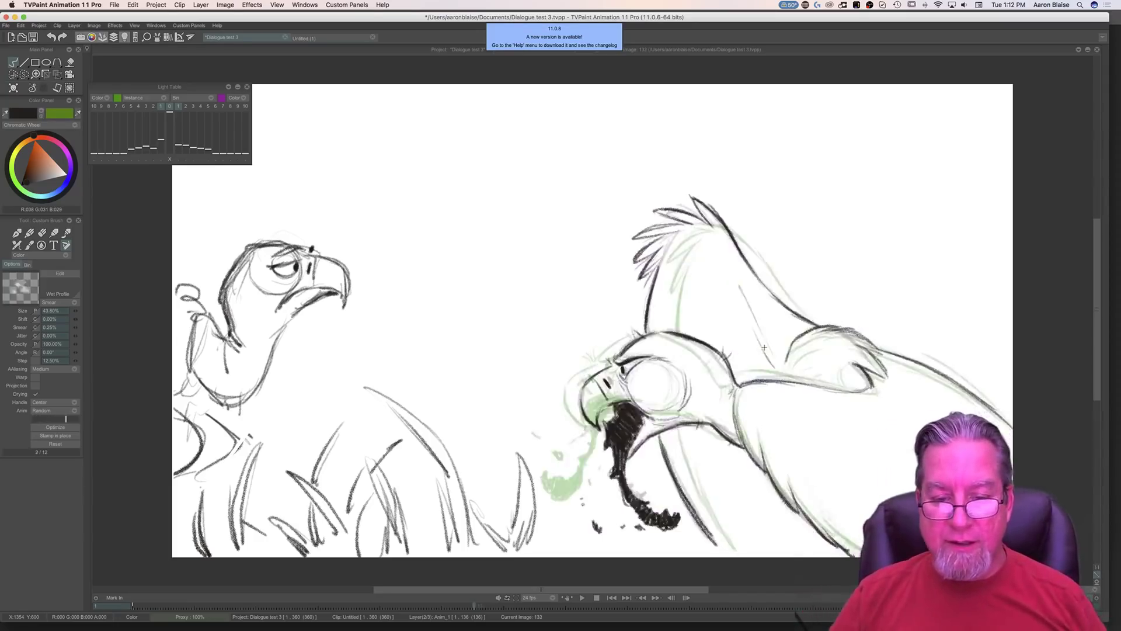
key(Left)
key(Right)
key(Left)
key(Right)
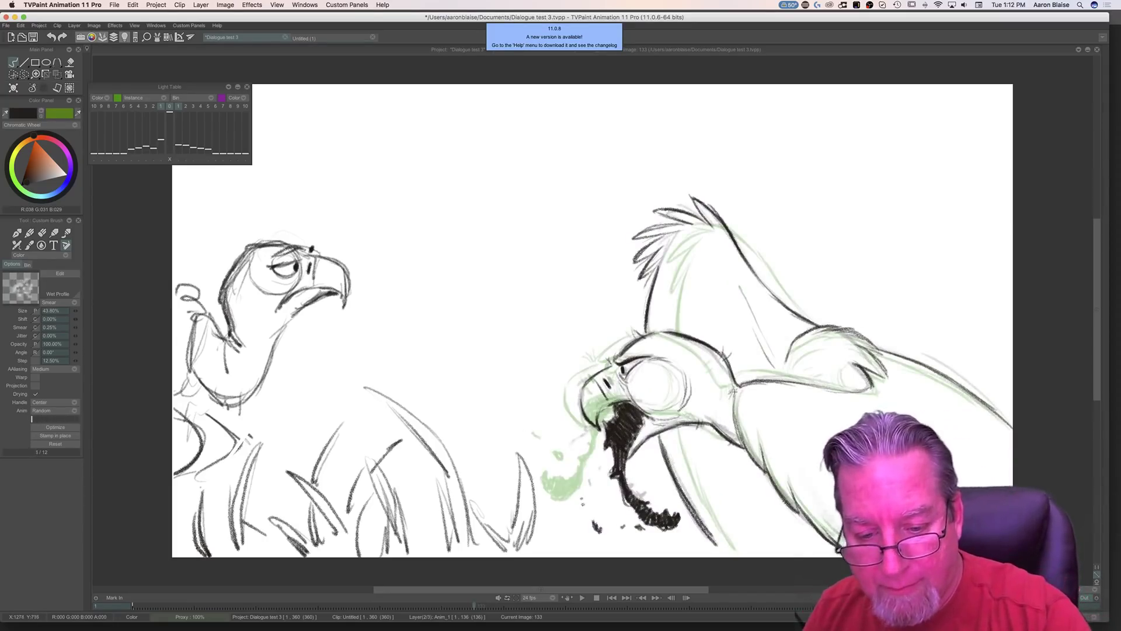
key(Left)
key(Right)
key(Left)
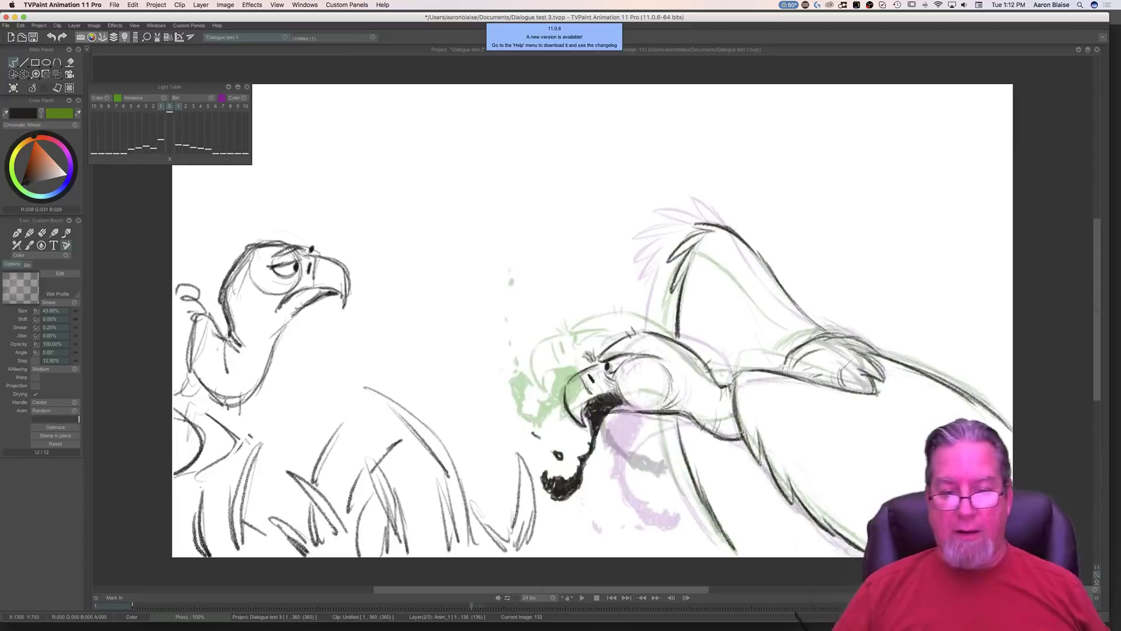
key(Right)
key(Left)
key(Right)
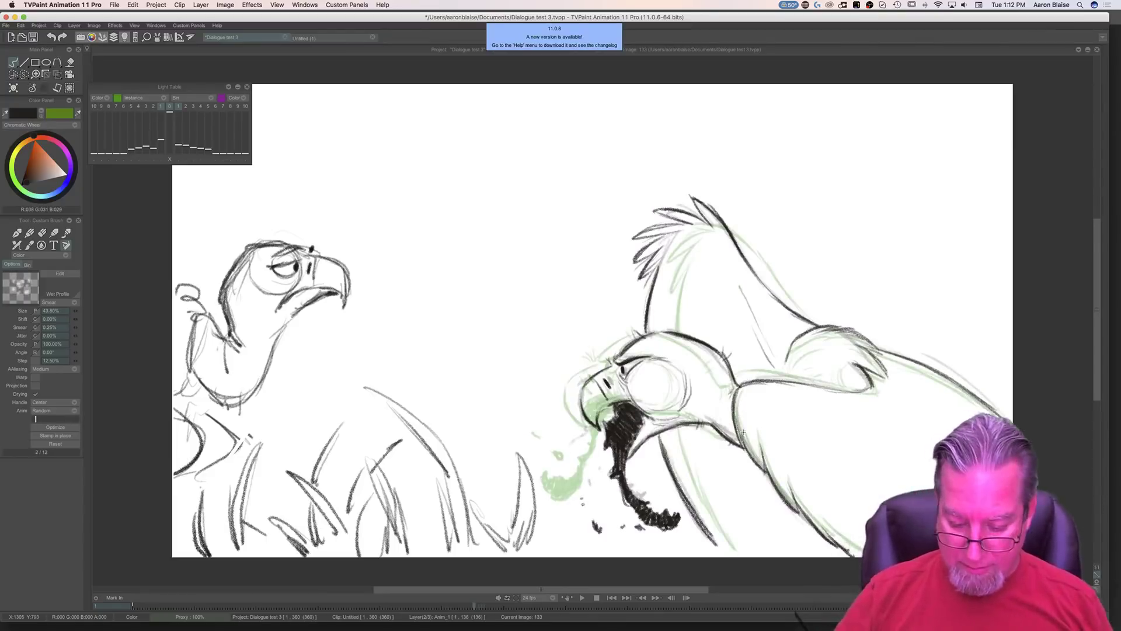
Step: Add a blank drawing at frame 137 on the Anim_1 layer, extend it to frame 140, and return to the enlarged canvas
key(Tab)
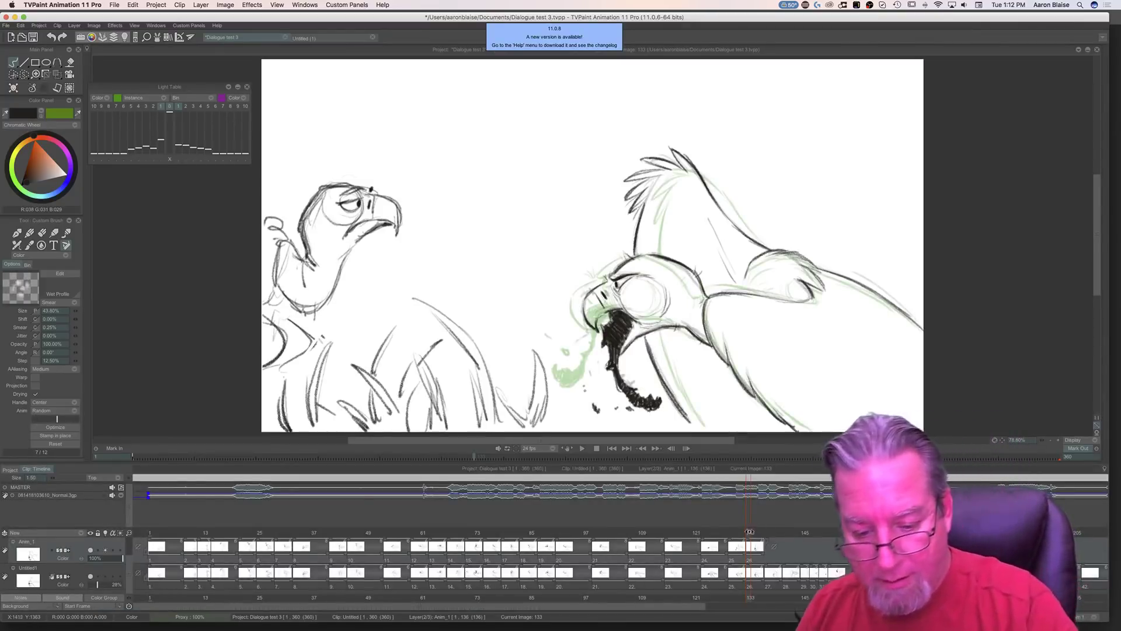
click(770, 532)
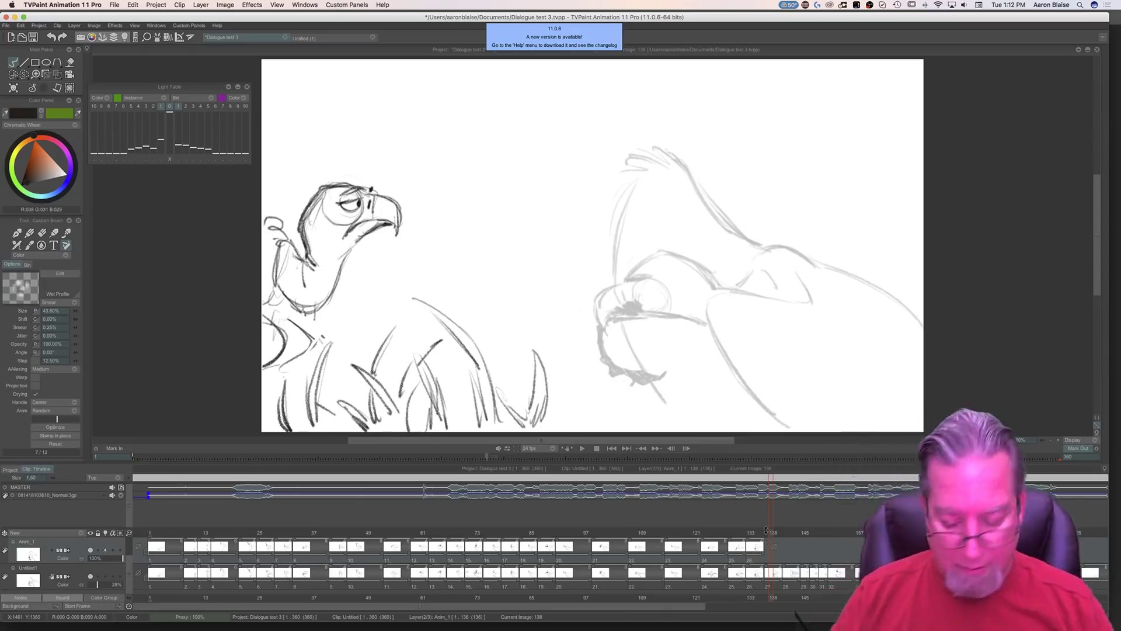
key(XF86AudioRaiseVolume)
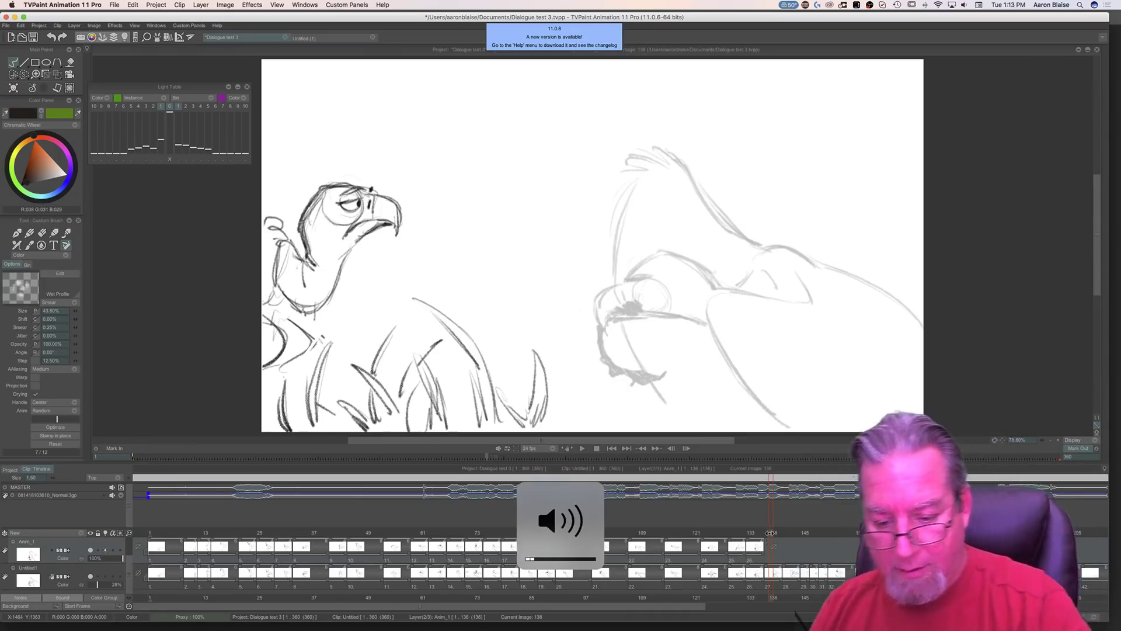
key(Left)
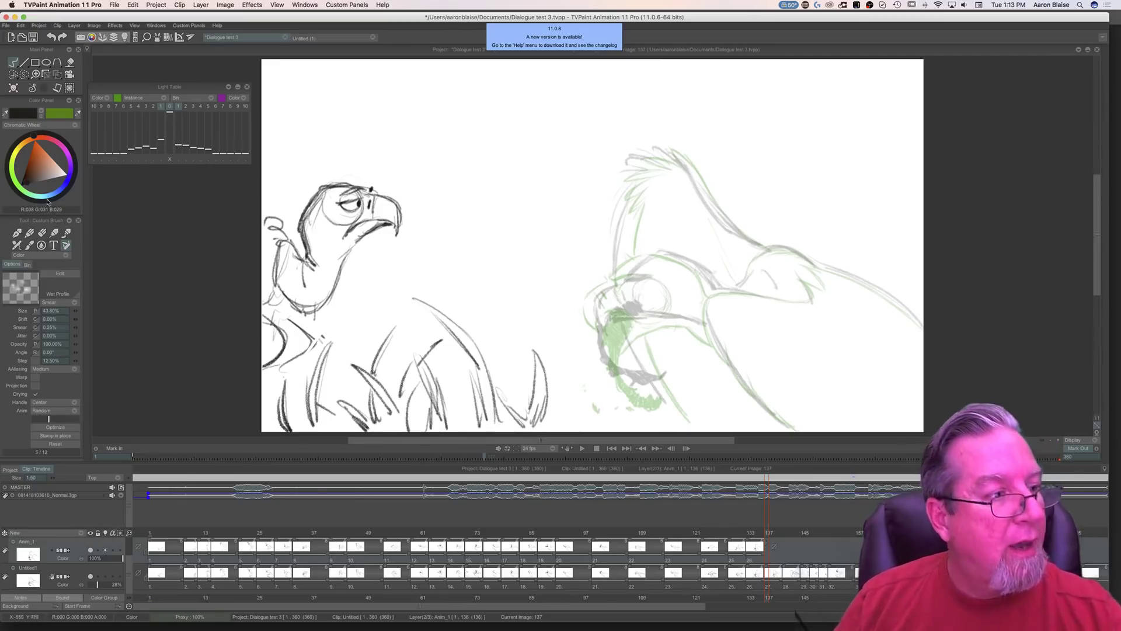
click(768, 546)
drag(768, 555, 778, 558)
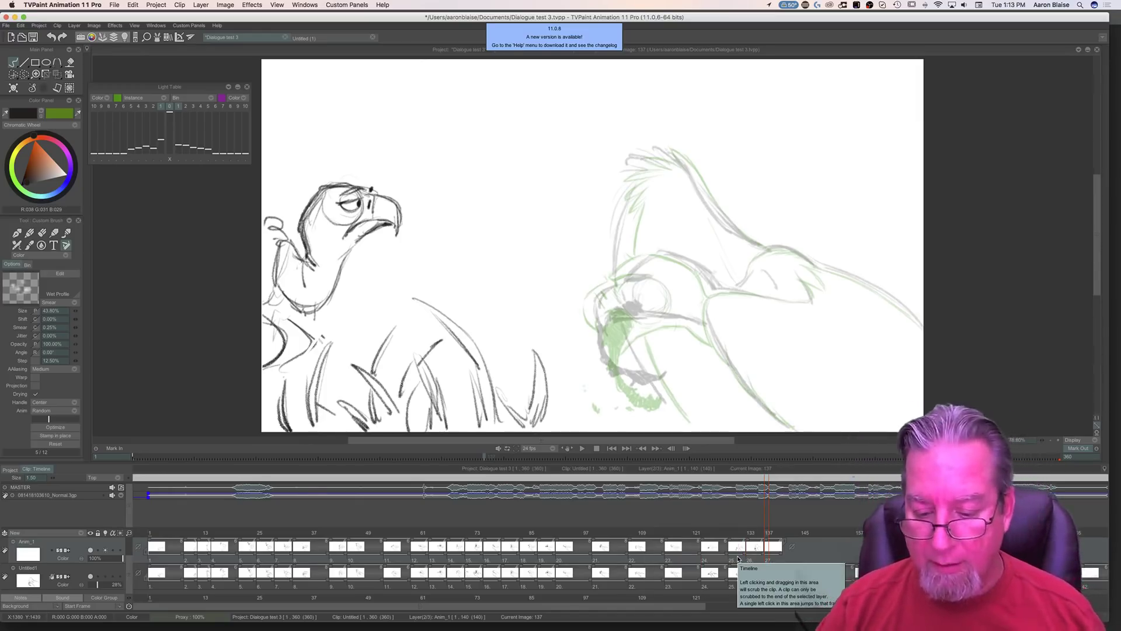
key(Tab)
Step: Ink the upper edge of the raised wing at frame 137 over the rough, flipping against the previous drawing
key(Left)
key(Right)
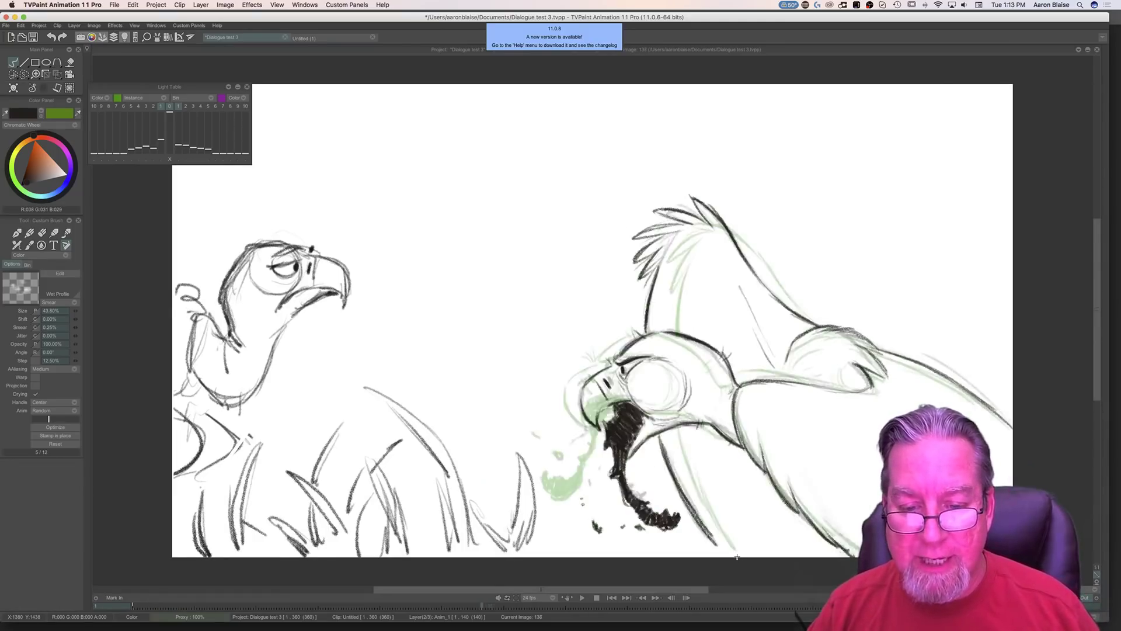
key(Left)
key(Right)
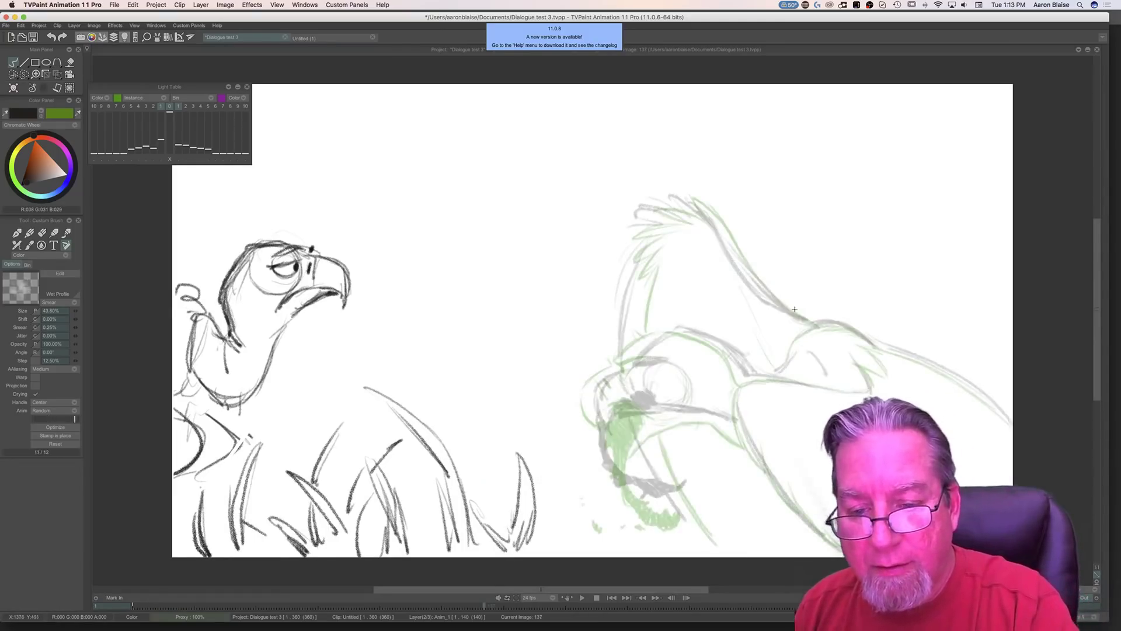
key(Left)
key(Right)
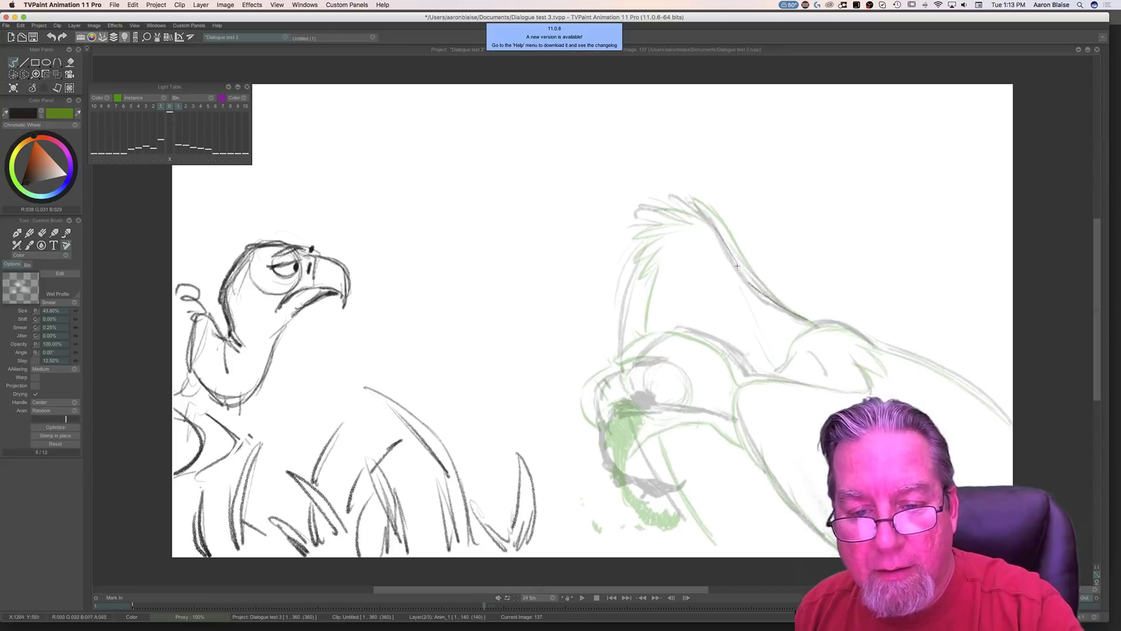
key(Left)
key(Right)
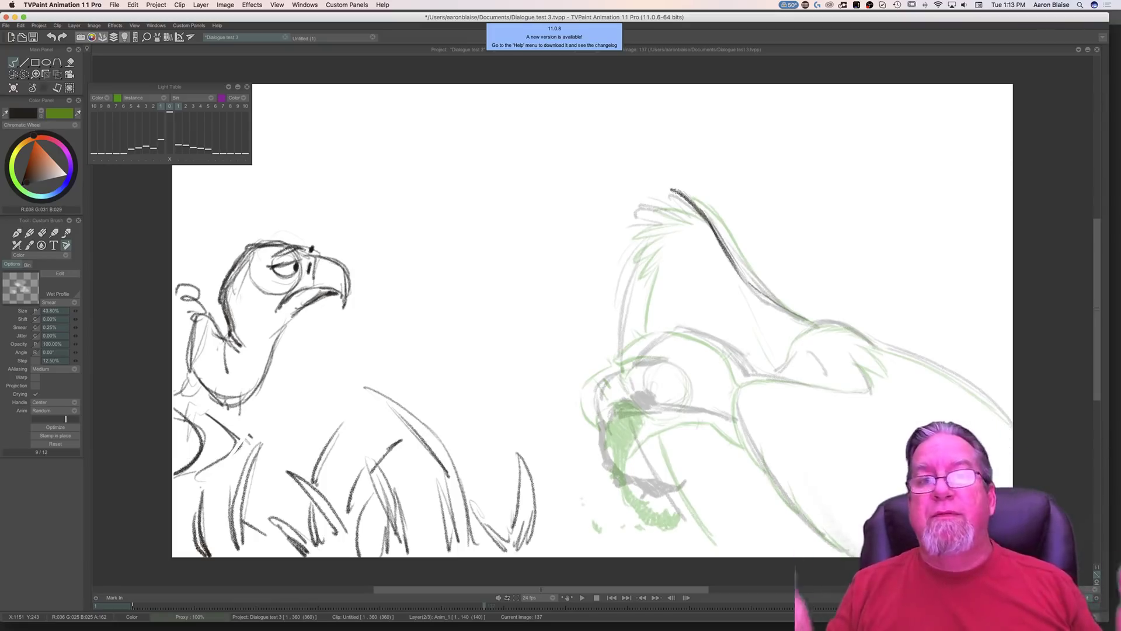
key(Left)
key(Right)
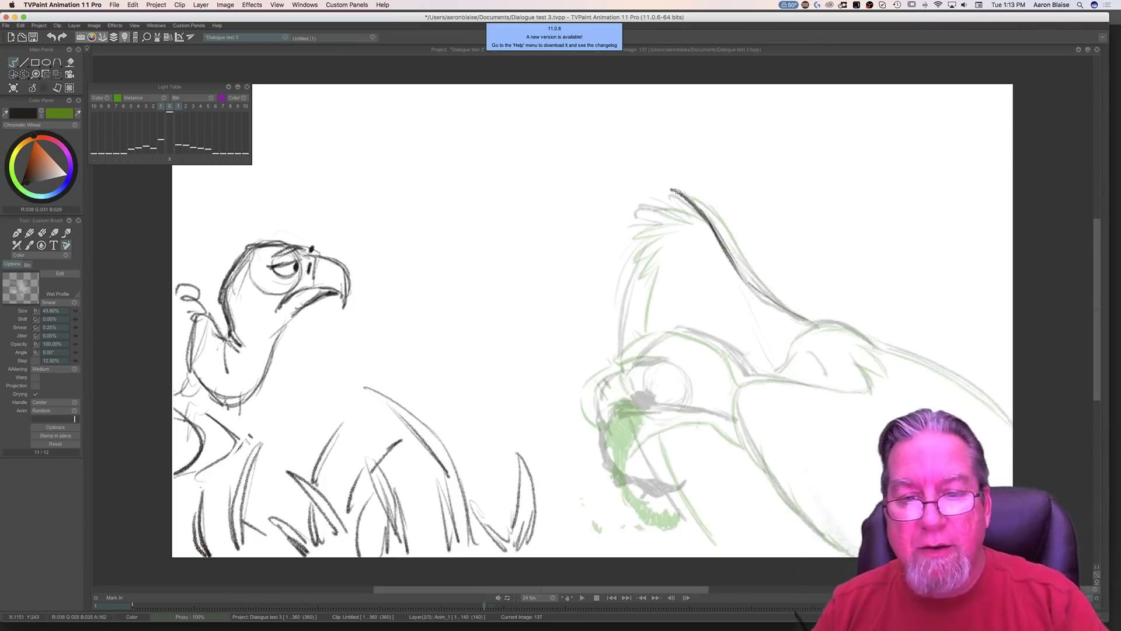
Step: Ink the upper feathers fanning out from the wingtip at frame 137, and flip repeatedly to compare their spacing
mouse_move(670, 186)
mouse_down()
mouse_move(695, 219)
mouse_move(628, 205)
mouse_move(659, 219)
mouse_move(619, 233)
mouse_move(605, 225)
mouse_move(649, 232)
mouse_move(616, 263)
mouse_up()
key(Left)
key(Right)
key(Left)
key(Right)
key(Left)
key(Right)
key(Left)
key(Right)
key(Left)
key(Right)
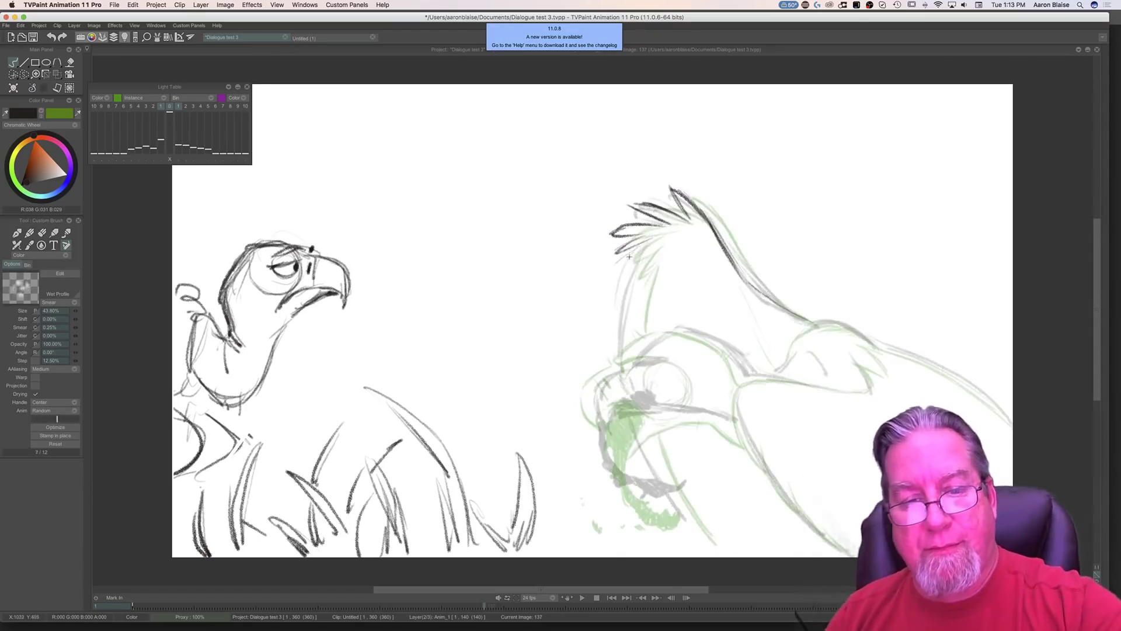
Step: Draw the wing's front edge and the lower feathers beneath the tip, checking each against the previous drawing
mouse_move(631, 257)
mouse_down()
mouse_move(616, 281)
mouse_move(620, 335)
mouse_up()
key(Left)
key(Right)
key(Left)
key(Right)
mouse_move(680, 217)
mouse_down()
mouse_move(630, 206)
mouse_move(610, 238)
mouse_move(614, 286)
mouse_move(624, 289)
mouse_up()
key(Left)
key(Right)
key(Left)
key(Right)
Step: Reinforce the topmost wingtip feather and extend the wing's front edge down to the head, flipping to check
drag(687, 218, 671, 189)
key(Left)
key(Right)
key(Left)
key(Right)
drag(624, 319, 619, 349)
key(Left)
key(Right)
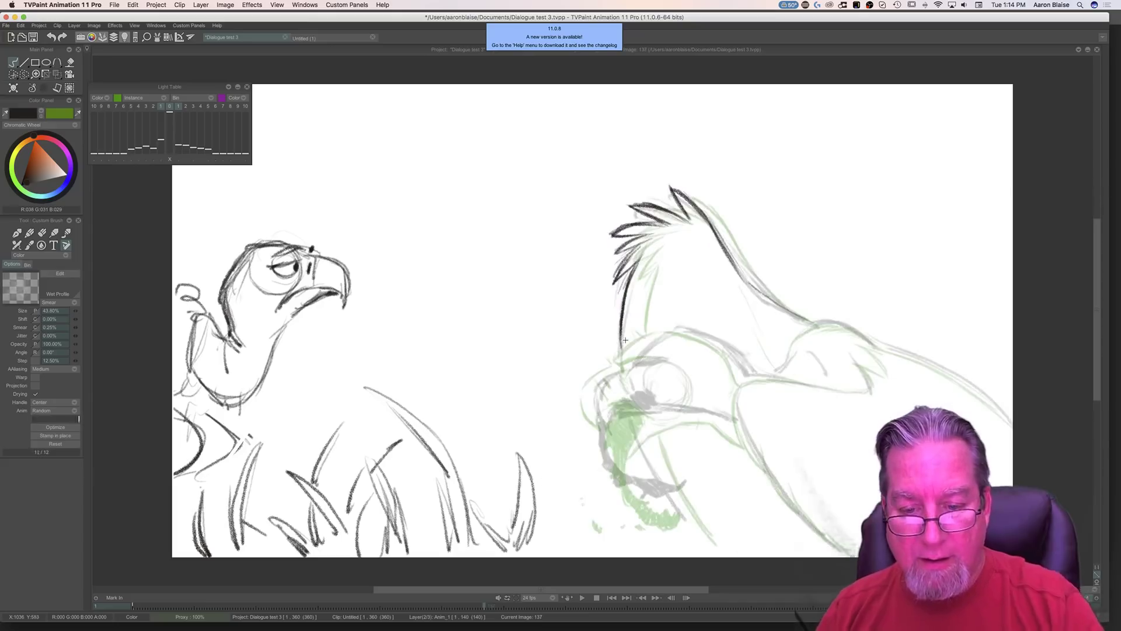
Step: Outline the top of the vulture's head down to the nape and add short hairs at its back, flipping between neighbouring drawings
mouse_move(670, 334)
mouse_down()
mouse_move(729, 346)
mouse_move(688, 331)
mouse_move(754, 374)
mouse_move(743, 351)
mouse_move(754, 369)
mouse_move(637, 355)
mouse_move(653, 343)
mouse_move(633, 364)
mouse_move(649, 328)
mouse_up()
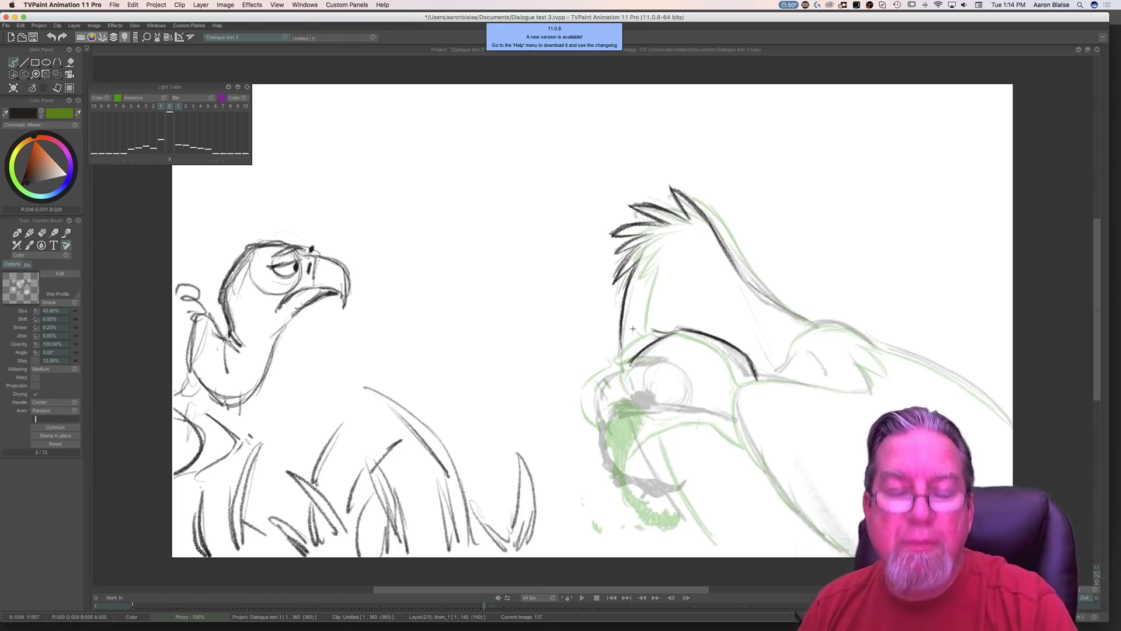
key(Left)
key(Right)
key(Left)
key(Right)
drag(737, 337, 738, 351)
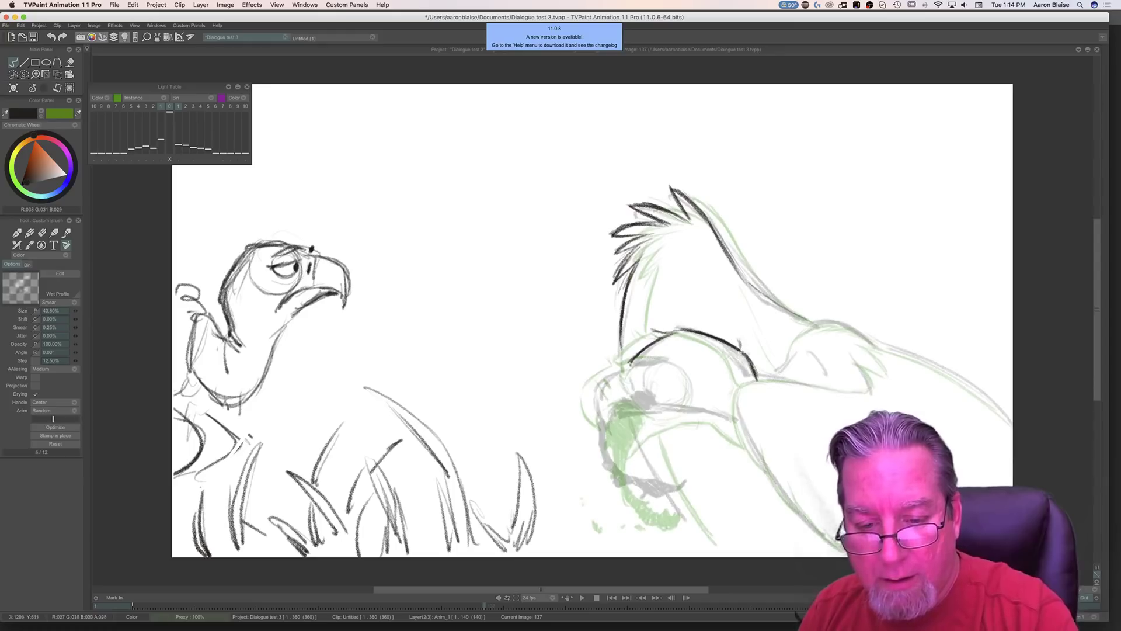
key(Right)
key(Left)
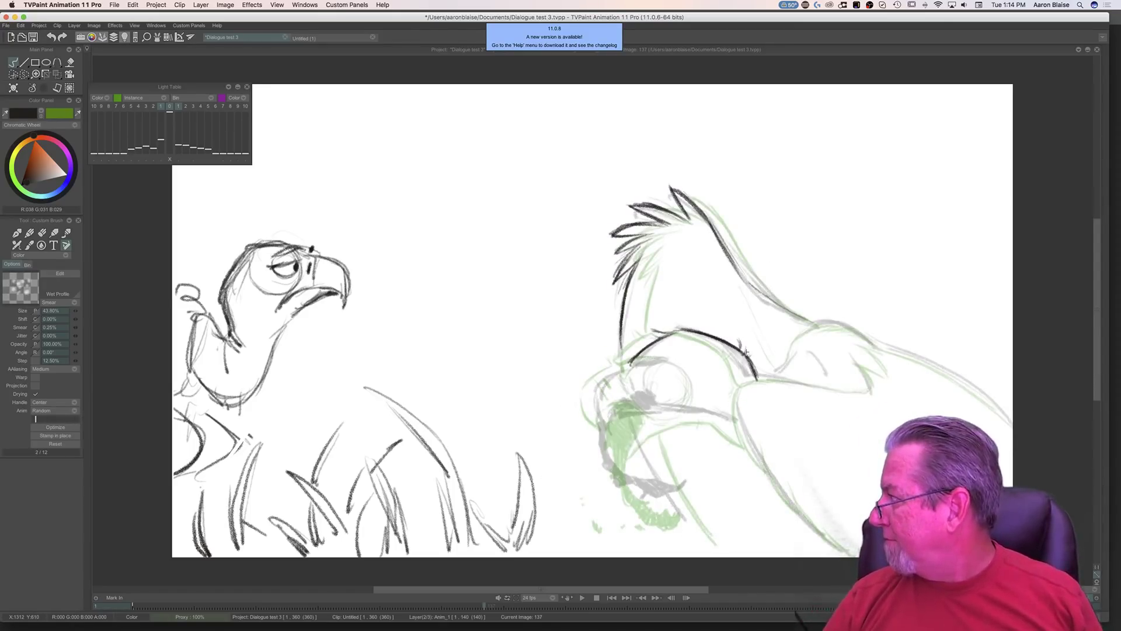
key(Right)
key(Left)
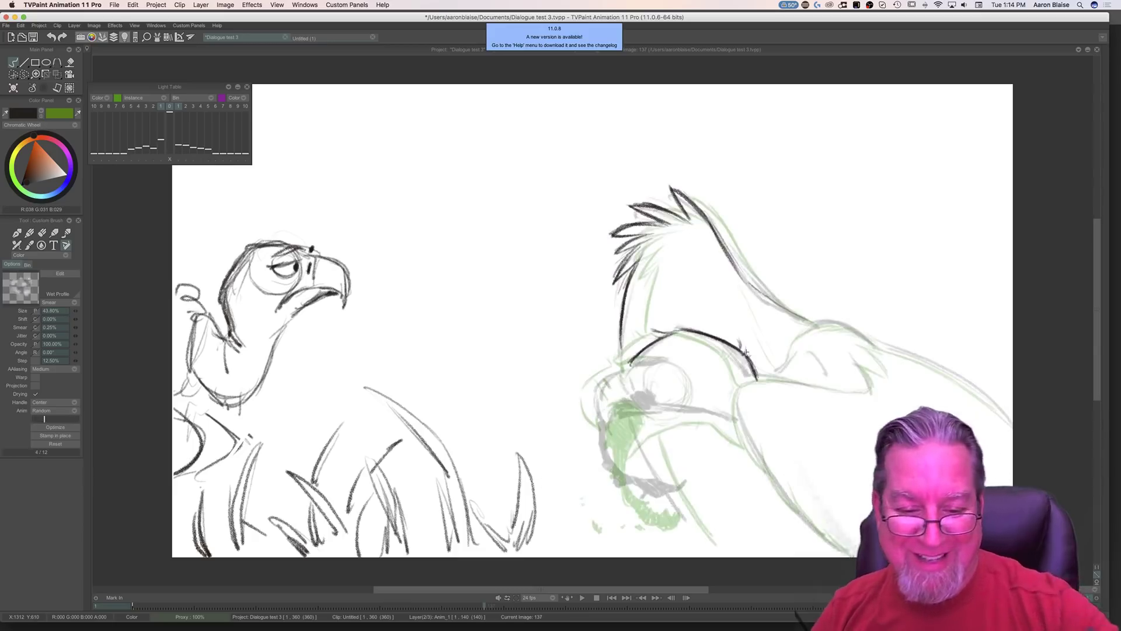
Step: Ink the brow above the eye with small tufts at its front end, and flip to check it
drag(662, 357, 619, 367)
key(Right)
key(Left)
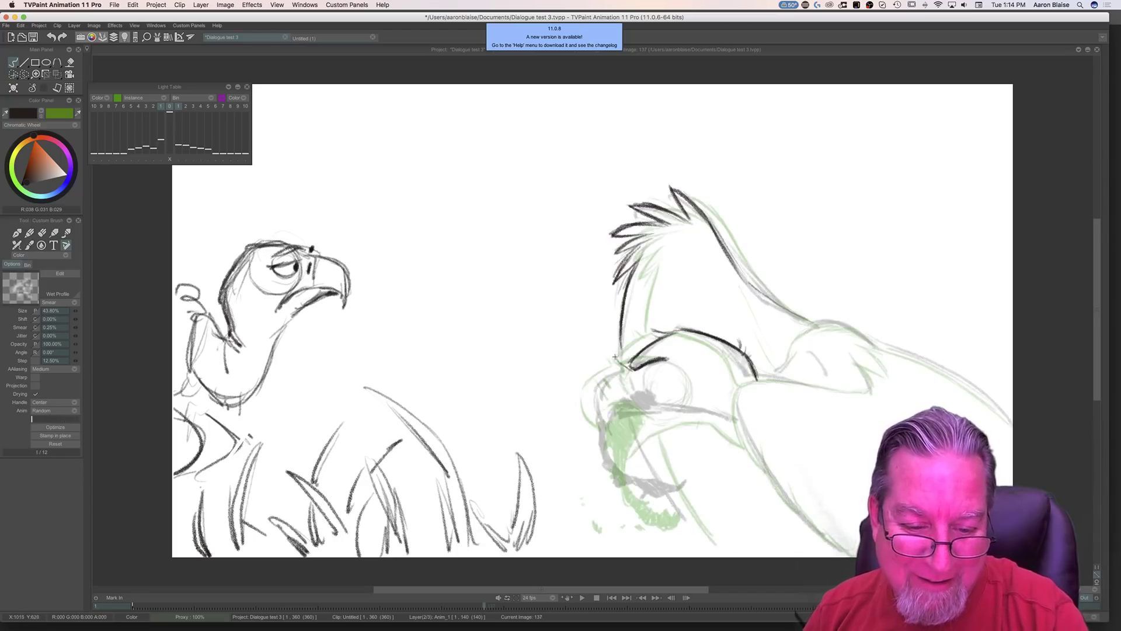
Step: Ink the upper beak's outer curve down to its tip and add the pupil beneath the brow, flipping to check
key(Right)
key(Left)
mouse_move(620, 333)
mouse_down()
mouse_move(594, 385)
mouse_move(604, 380)
mouse_move(605, 428)
mouse_move(605, 427)
mouse_up()
key(Right)
key(Left)
key(Right)
key(Left)
key(Right)
key(Left)
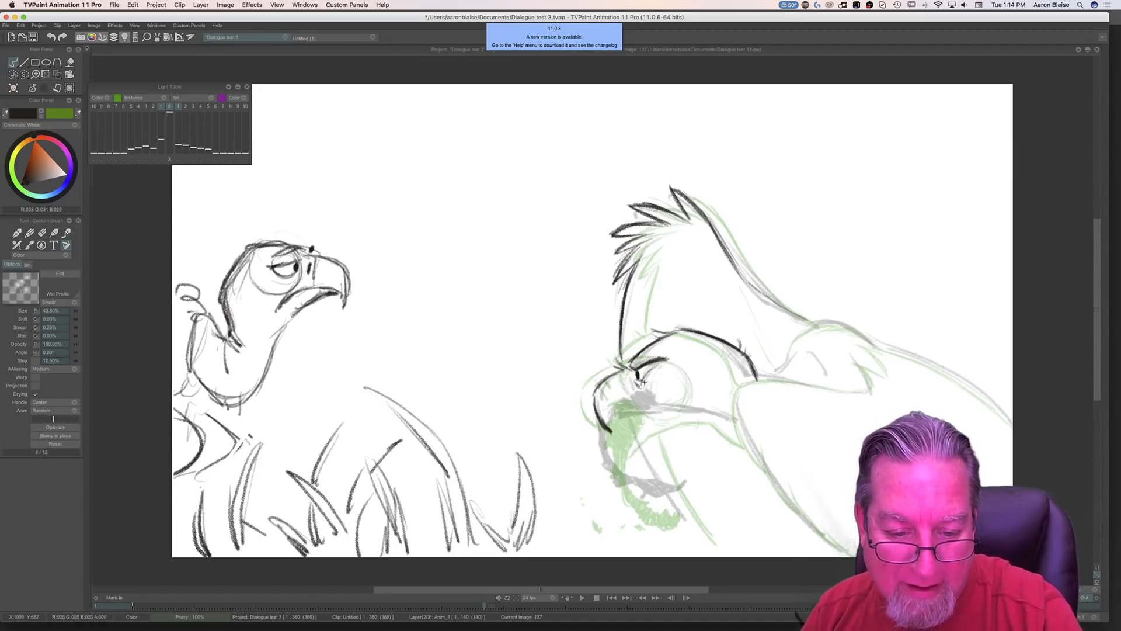
Step: Draw the curved lines around the back of the eye and compare them with the neighbouring drawings
key(Right)
key(Left)
mouse_move(674, 359)
mouse_down()
mouse_move(699, 377)
mouse_move(701, 402)
mouse_up()
key(Right)
key(Left)
key(Right)
key(Left)
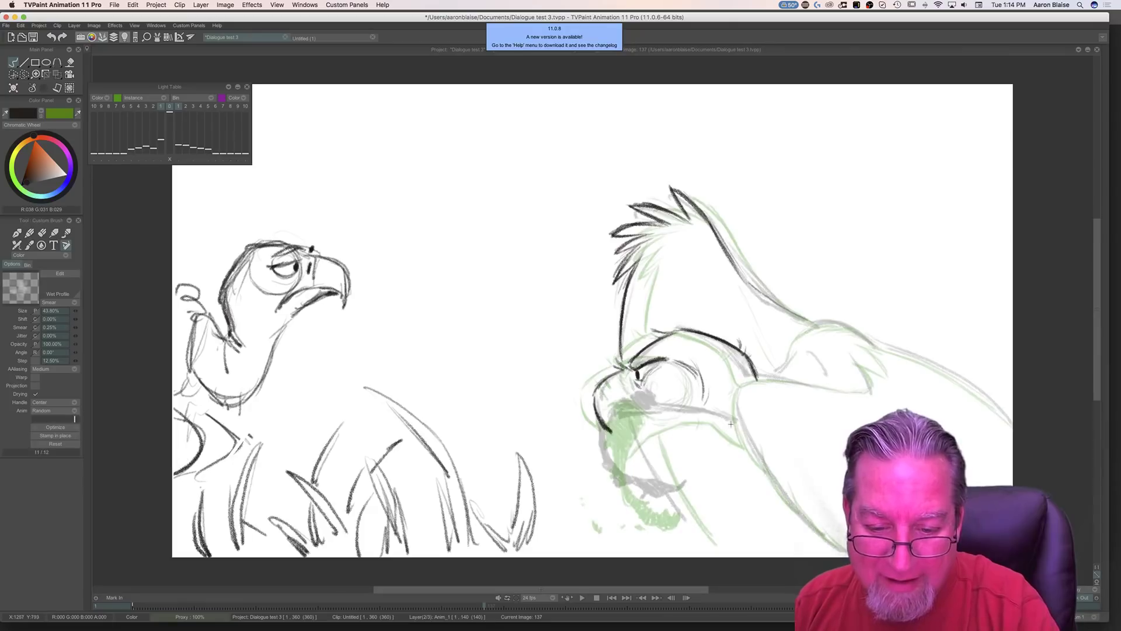
key(Left)
key(Right)
key(Left)
key(Right)
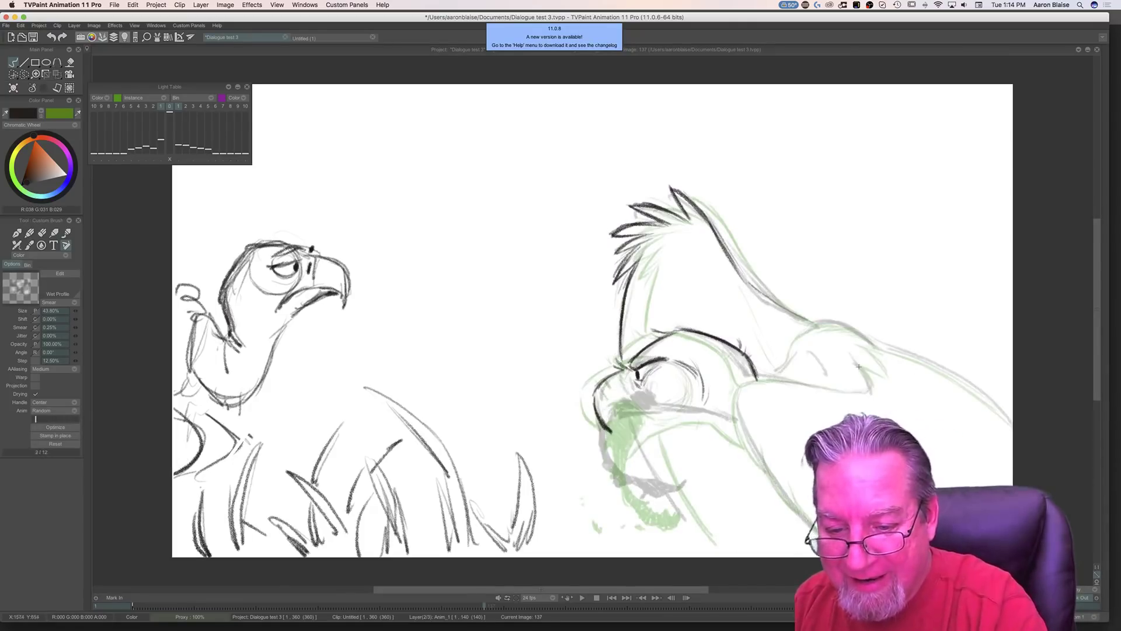
Step: Show the timeline and mute the clip's soundtrack
key(t)
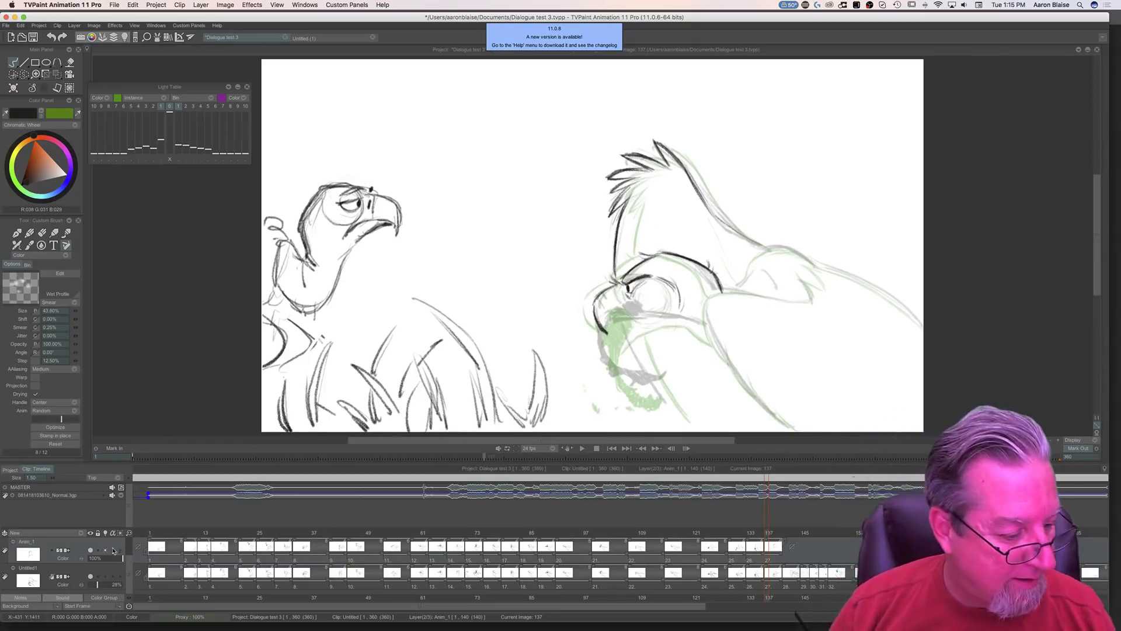
click(112, 493)
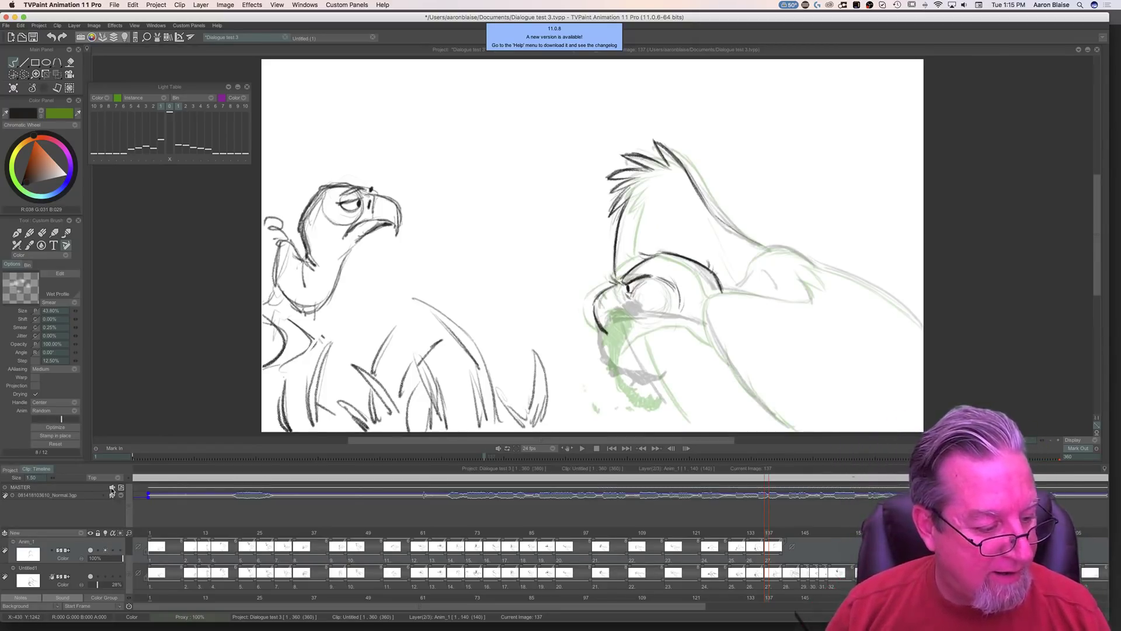
Step: Scrub through the drawings leading up to frame 137 to review the vulture's motion, and hide the timeline
mouse_move(765, 534)
mouse_down()
mouse_move(701, 538)
mouse_move(807, 538)
mouse_move(714, 544)
mouse_move(770, 550)
mouse_up()
key(Right)
key(Right)
key(Right)
key(Right)
key(Right)
key(Right)
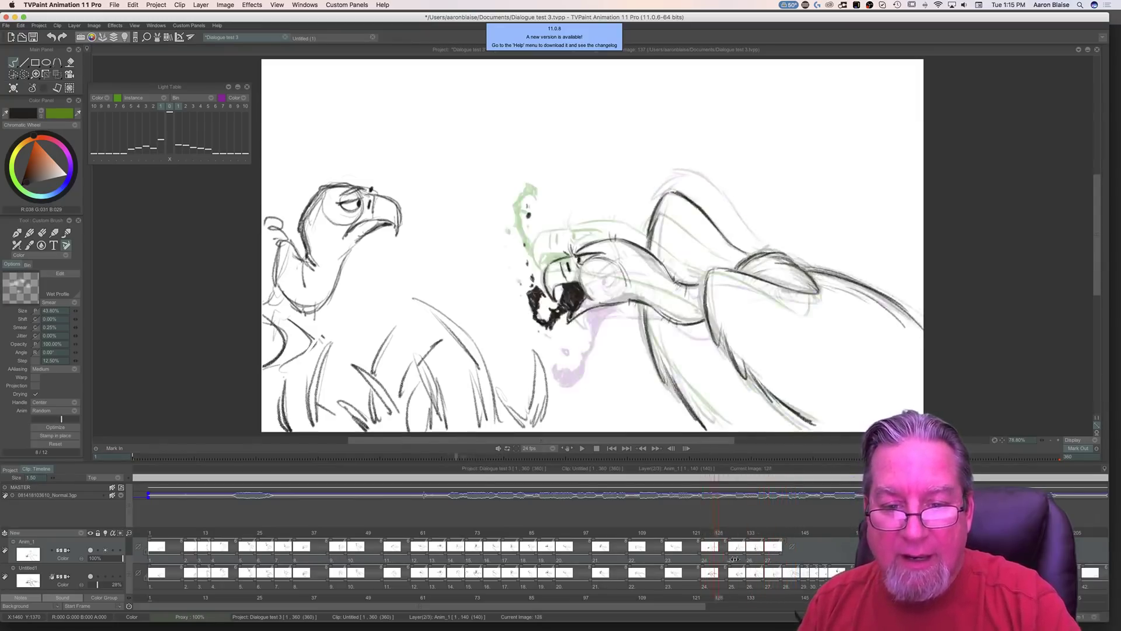
key(Left)
key(Left)
key(Left)
key(Left)
key(Left)
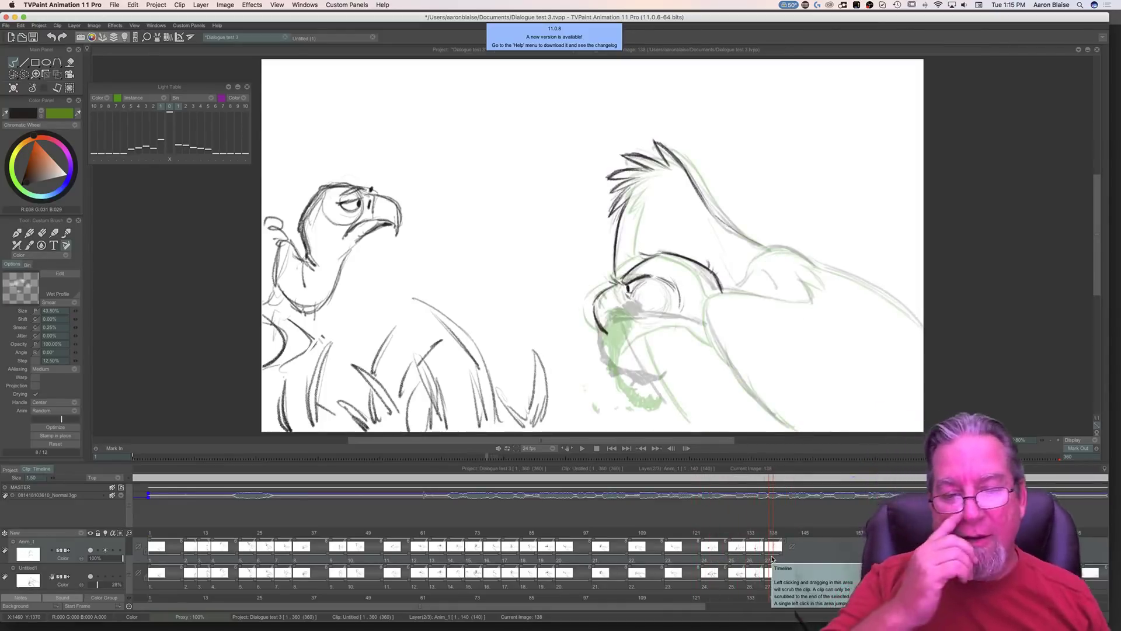
key(Right)
key(Right)
key(Right)
key(Right)
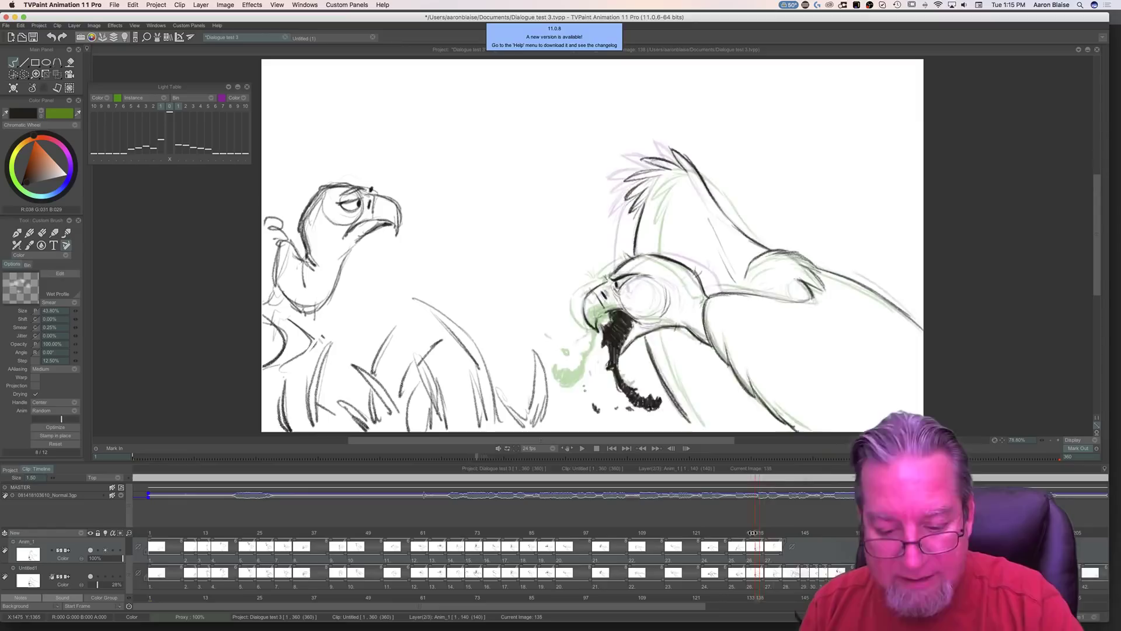
mouse_move(800, 534)
mouse_down()
mouse_move(715, 530)
mouse_move(784, 527)
mouse_move(736, 531)
mouse_move(767, 530)
mouse_up()
key(Tab)
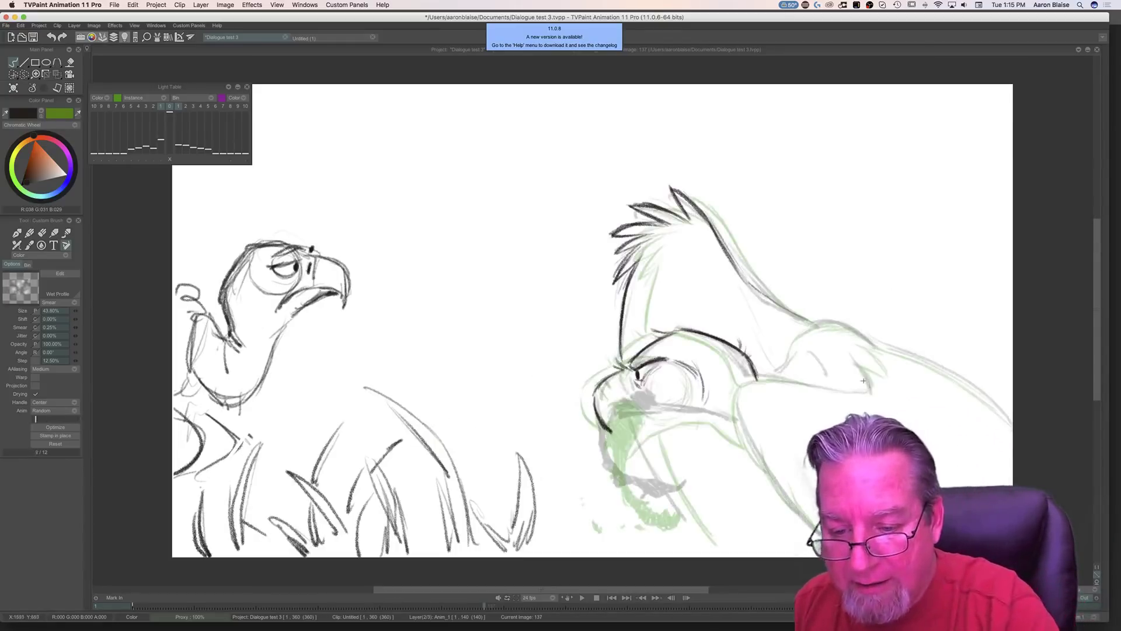
Step: Ink the top of the vulture's shoulder hump and its ragged rear feather tips, checking against the neighbouring drawing
key(Right)
key(Left)
key(Right)
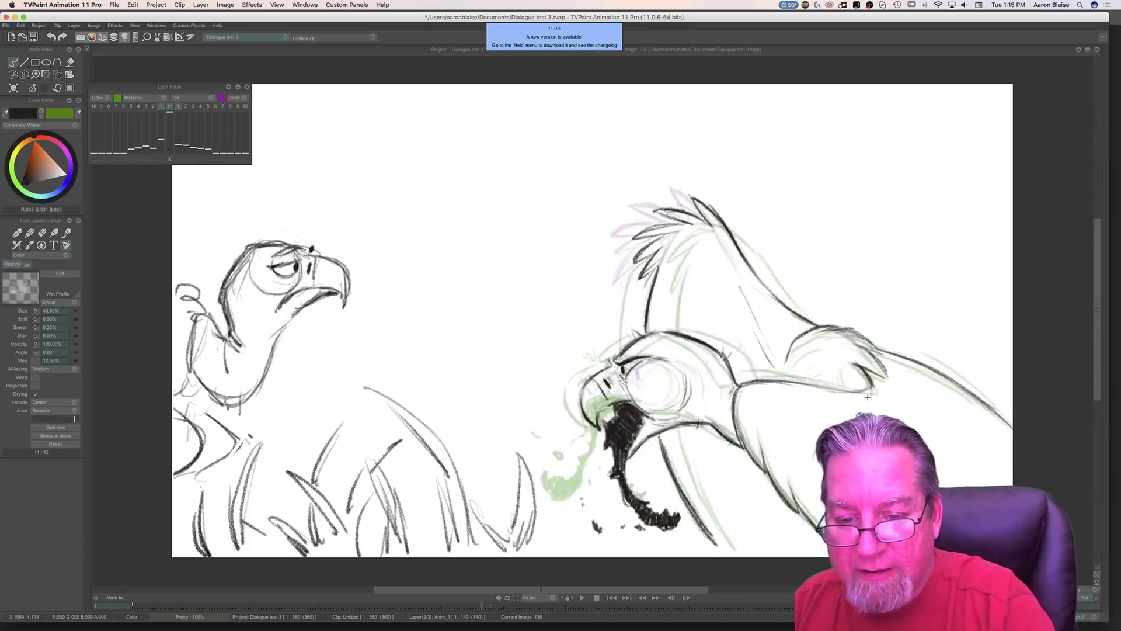
key(Left)
mouse_move(817, 323)
mouse_down()
mouse_move(841, 321)
mouse_move(856, 328)
mouse_move(833, 326)
mouse_move(881, 349)
mouse_move(889, 376)
mouse_up()
key(Right)
key(Left)
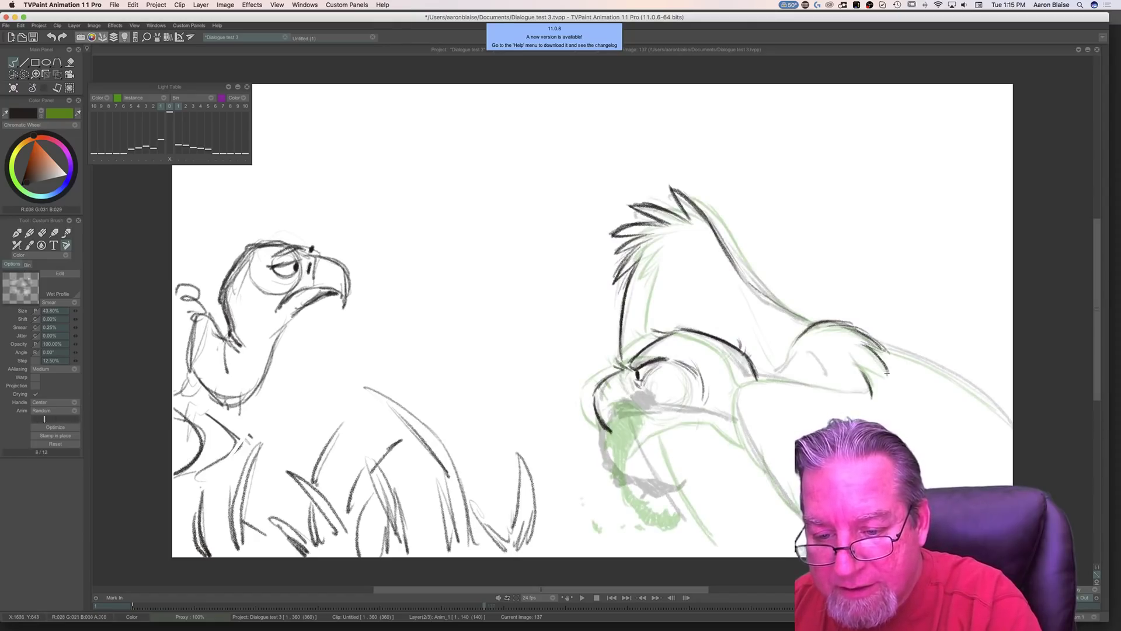
Step: Ink the back line from the shoulder feathers out to the canvas edge, flipping to check it
key(Right)
key(Left)
drag(884, 346, 999, 406)
drag(938, 368, 1018, 432)
drag(879, 346, 946, 373)
key(Right)
key(Left)
key(Right)
key(Left)
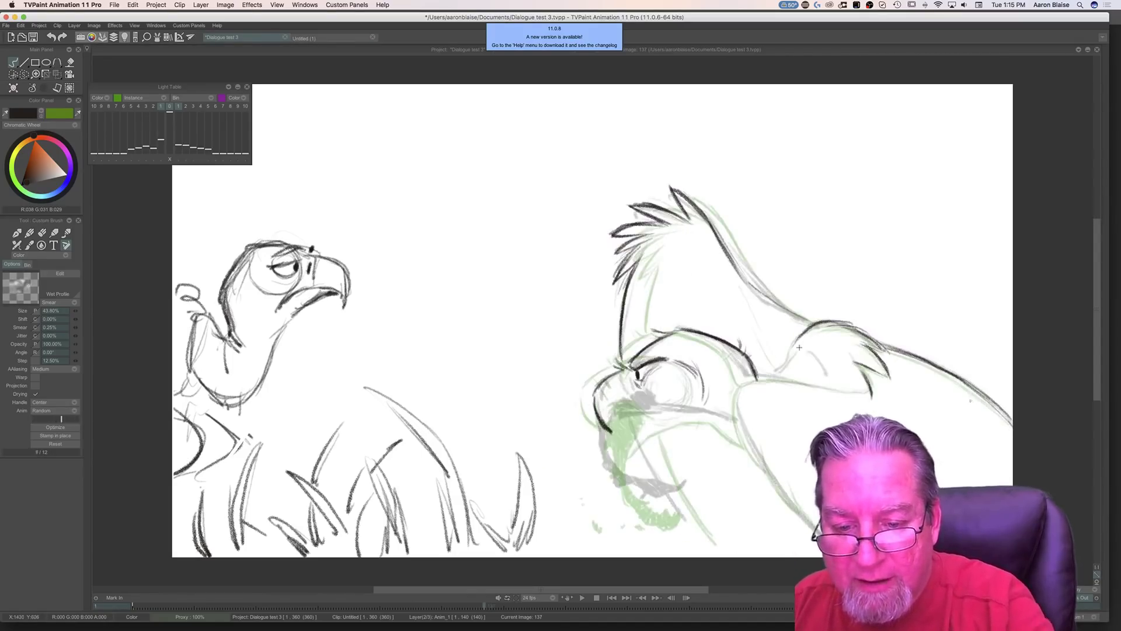
Step: Draw the curved contours inside the shoulder and its front edge down to the neck, flipping to check
mouse_move(791, 354)
mouse_down()
mouse_move(802, 319)
mouse_move(804, 345)
mouse_move(817, 332)
mouse_move(806, 361)
mouse_up()
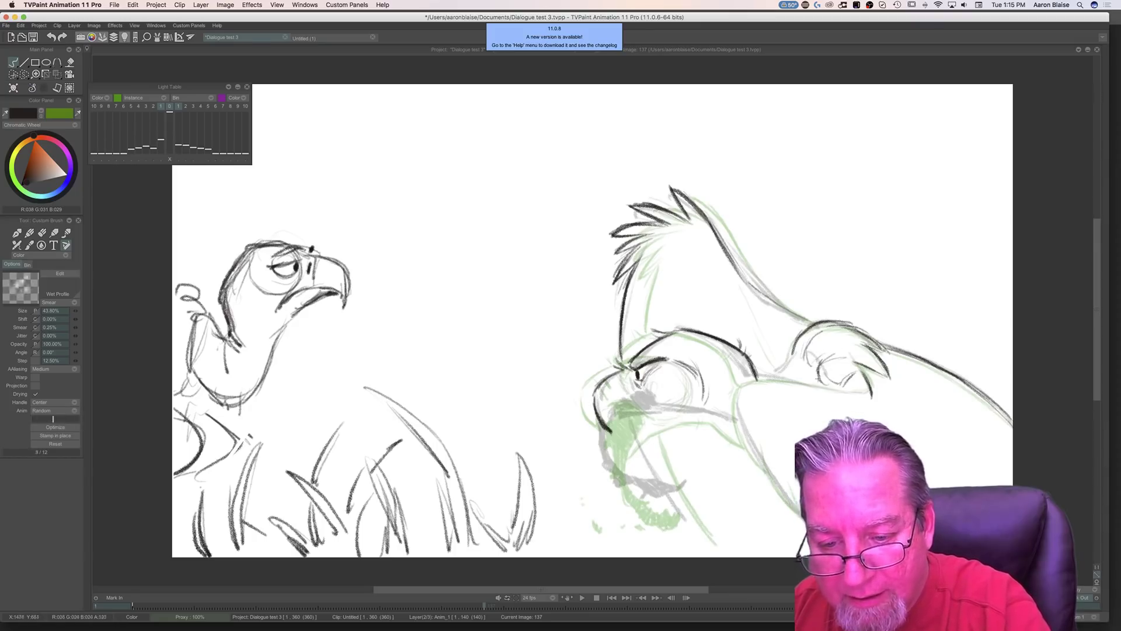
mouse_move(819, 336)
mouse_down()
mouse_move(809, 365)
mouse_move(797, 355)
mouse_move(777, 377)
mouse_up()
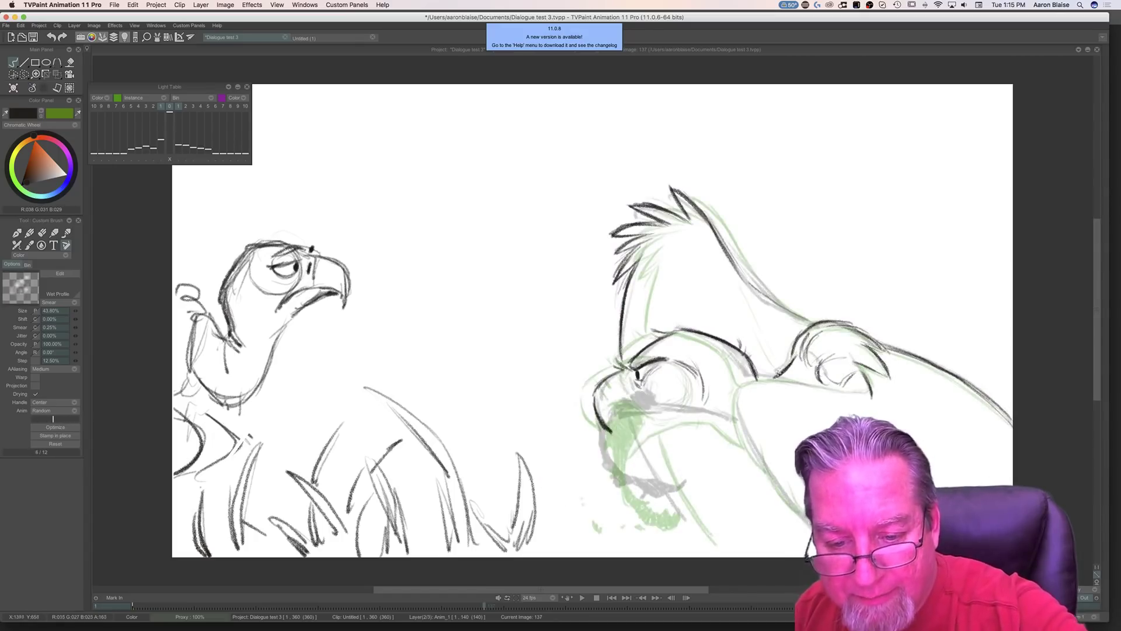
key(Left)
key(Right)
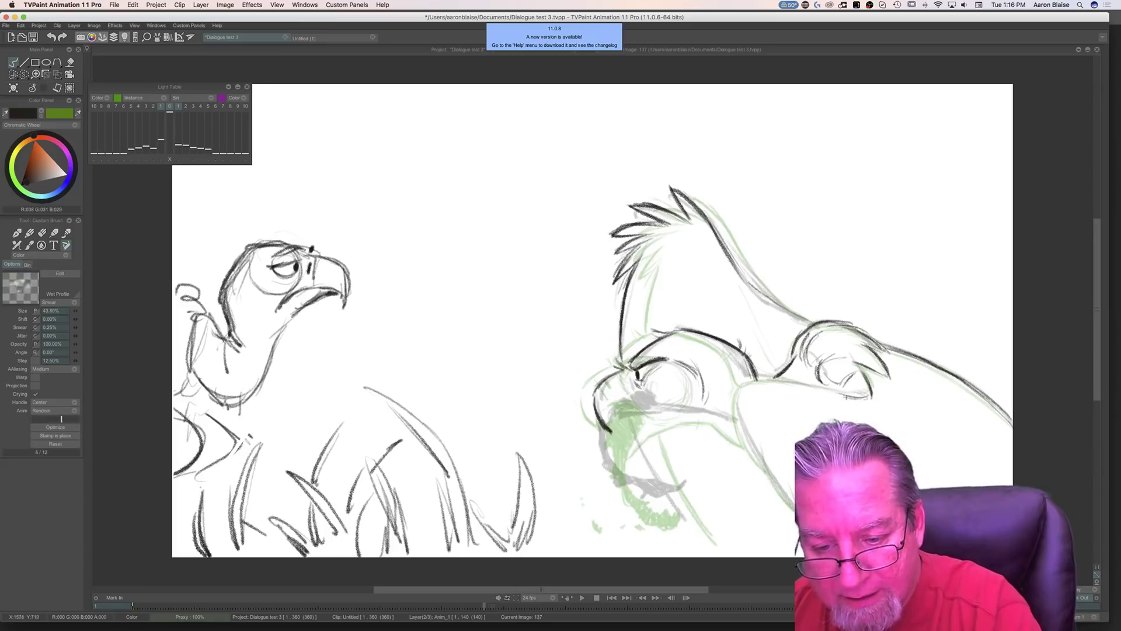
key(Left)
key(Right)
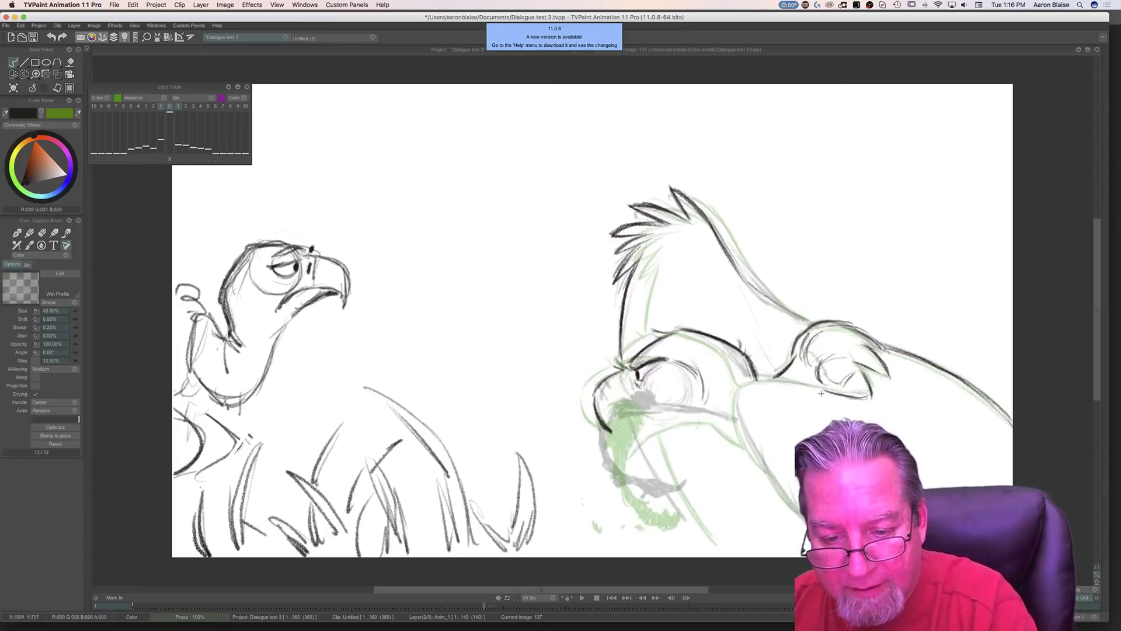
Step: Ink the near wing's upper edge from beneath the shoulder feathers forward to the neck, and flip to compare
drag(839, 398, 753, 390)
key(Left)
key(Right)
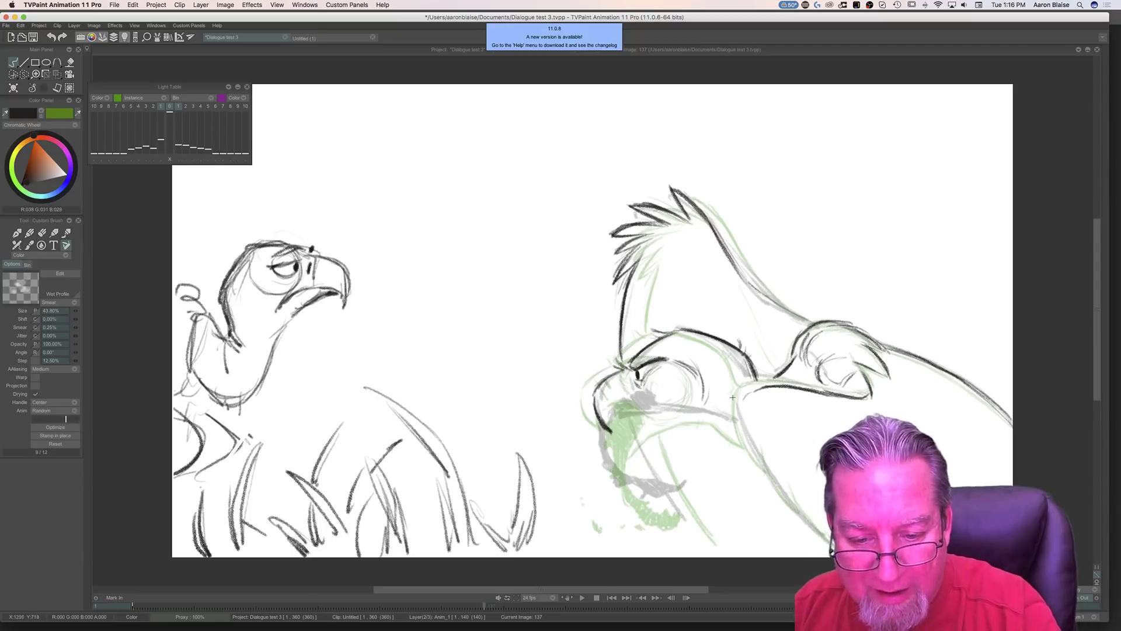
Step: Ink the body's front edge from the neck down to the bottom of the canvas, flipping between drawings to check it
mouse_move(774, 386)
mouse_down()
mouse_move(742, 399)
mouse_move(761, 469)
mouse_up()
key(Left)
key(Right)
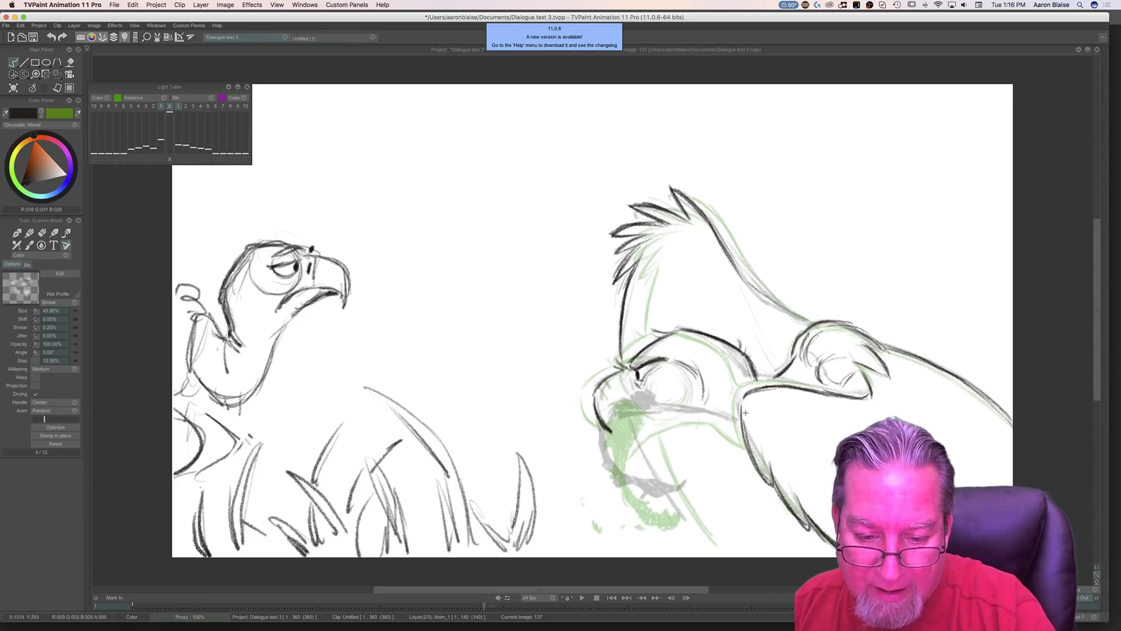
drag(756, 448, 748, 466)
key(Left)
key(Right)
key(Left)
key(Right)
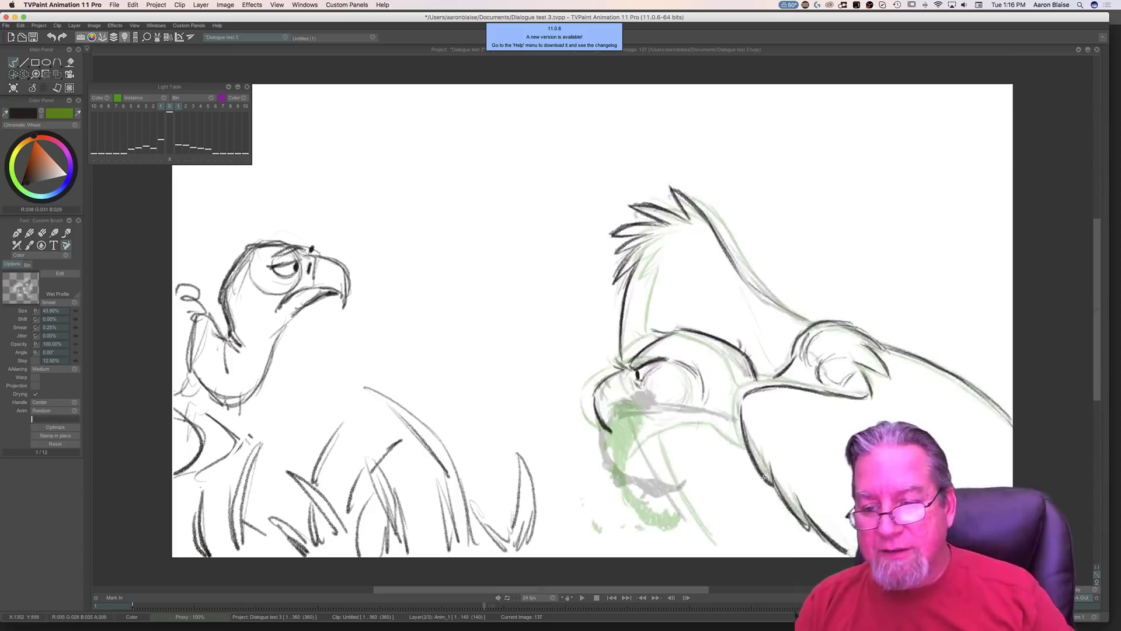
key(Left)
key(Right)
key(Left)
key(Right)
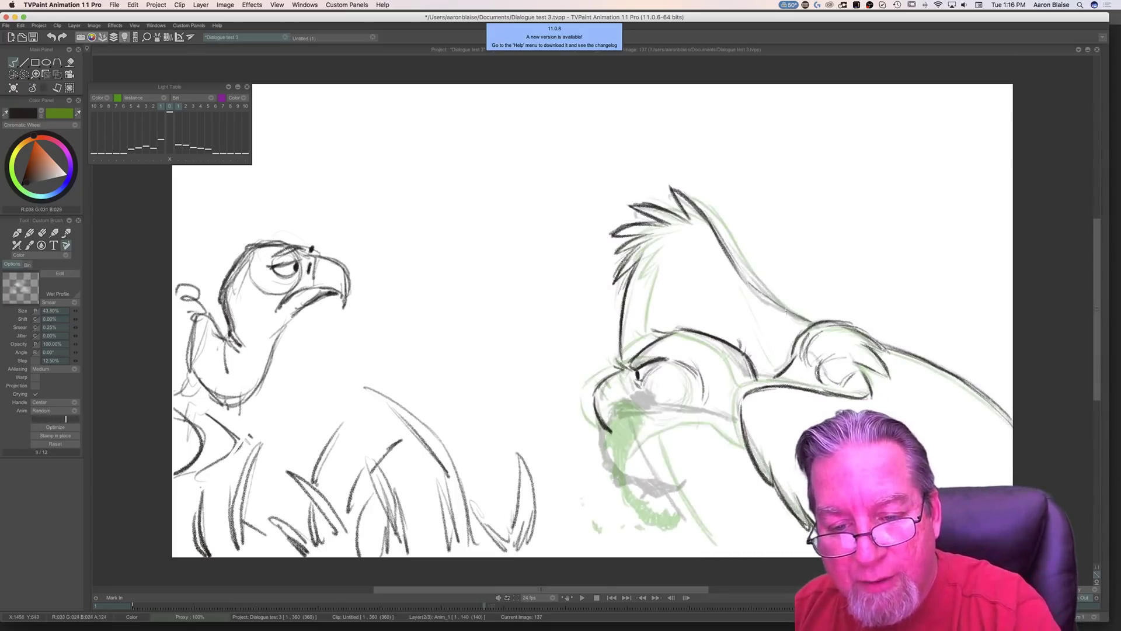
Step: Reinforce the raised wing's rear edge down to the shoulder and compare it with the neighbouring drawing
drag(730, 254, 768, 298)
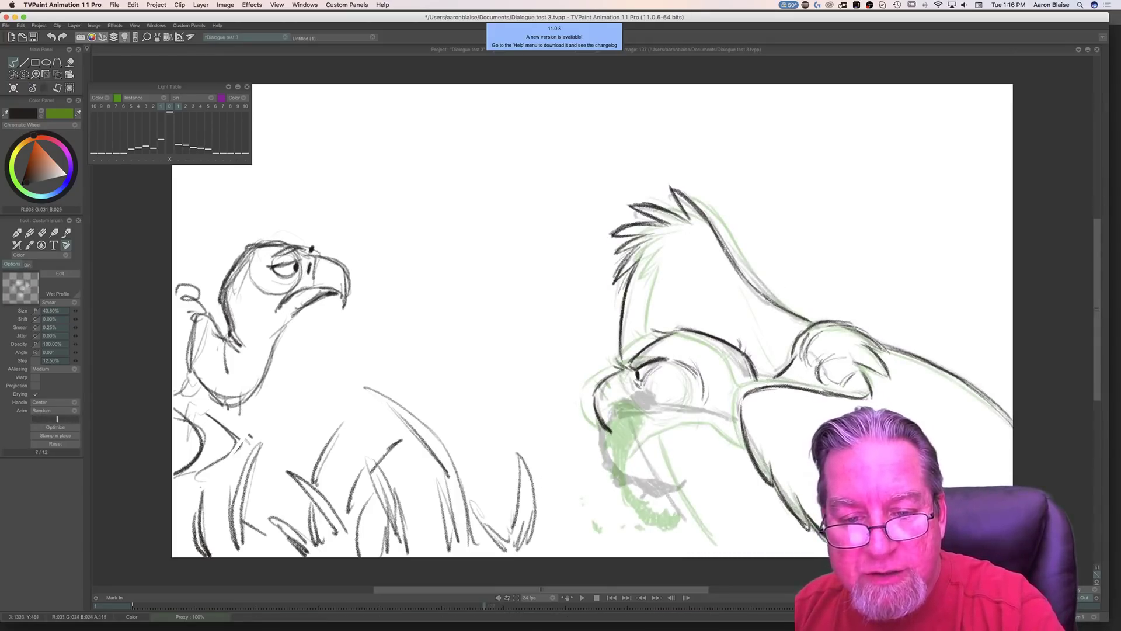
key(Left)
key(Right)
key(Left)
key(Right)
Step: Ink the underside of the head from below the eye back to the body, flipping to check
drag(649, 397, 669, 417)
key(Left)
key(Right)
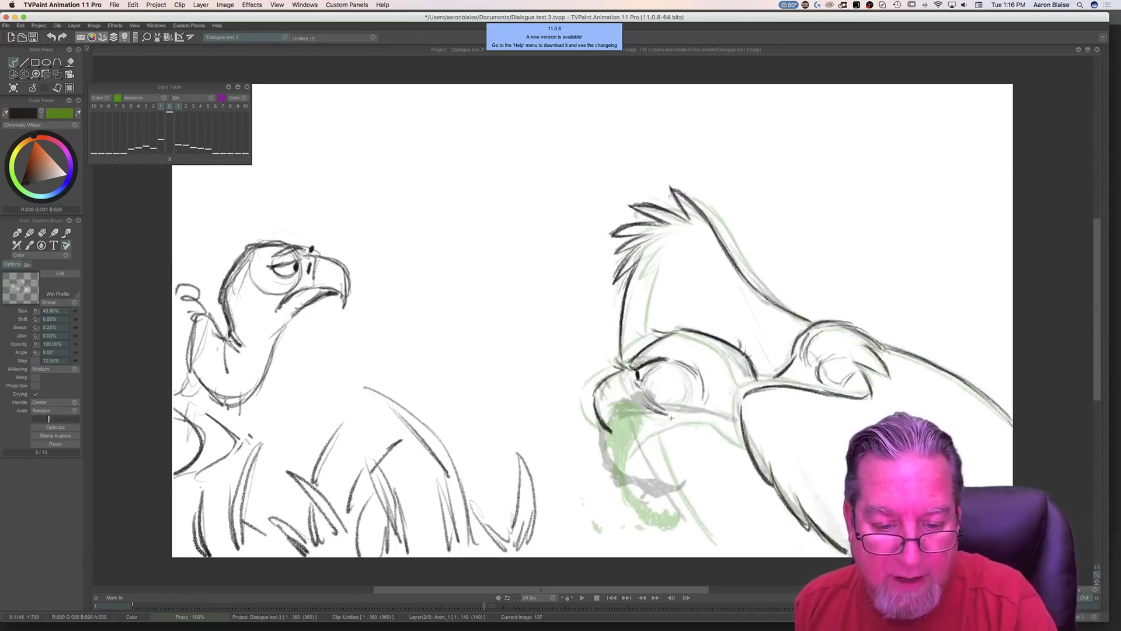
drag(697, 415, 715, 422)
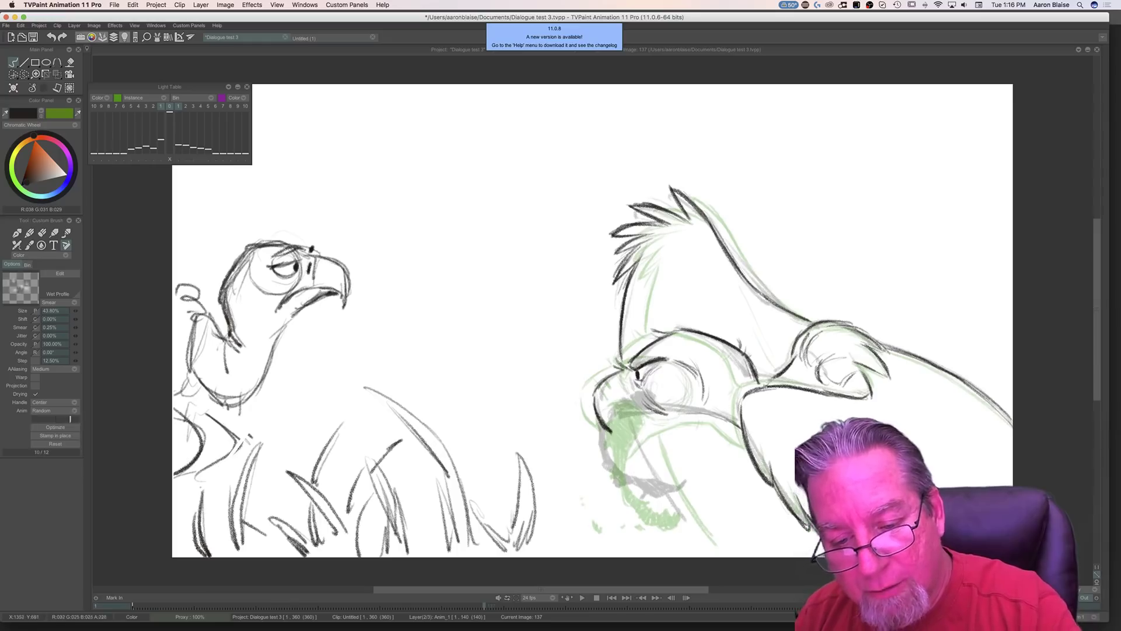
key(Left)
key(Right)
drag(710, 413, 687, 414)
drag(710, 414, 672, 414)
key(Left)
key(Right)
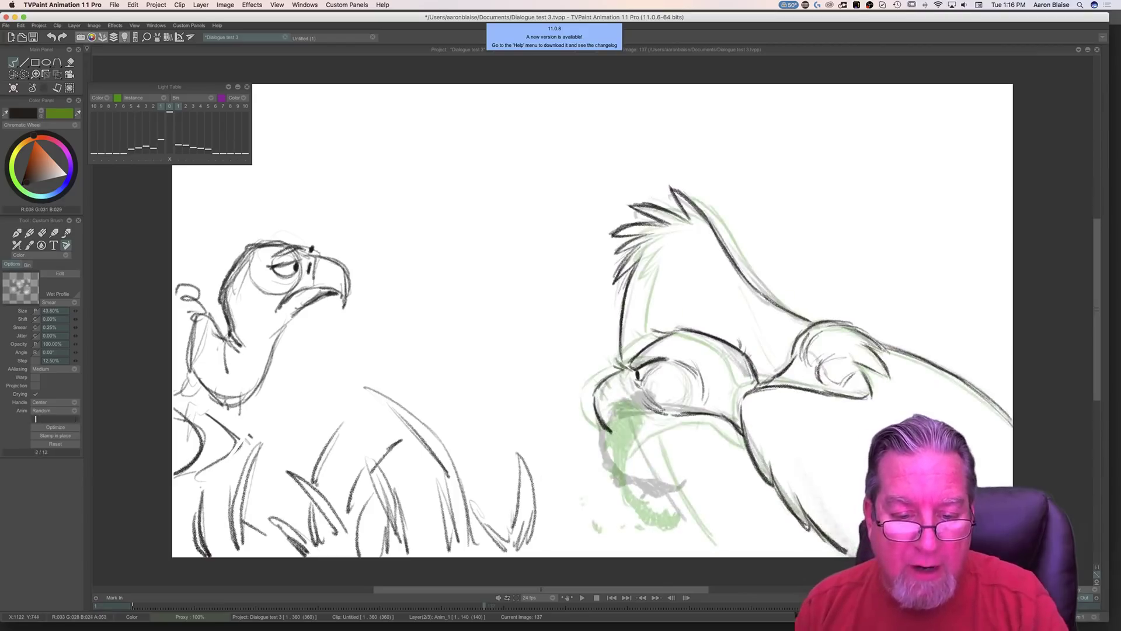
key(Left)
key(Right)
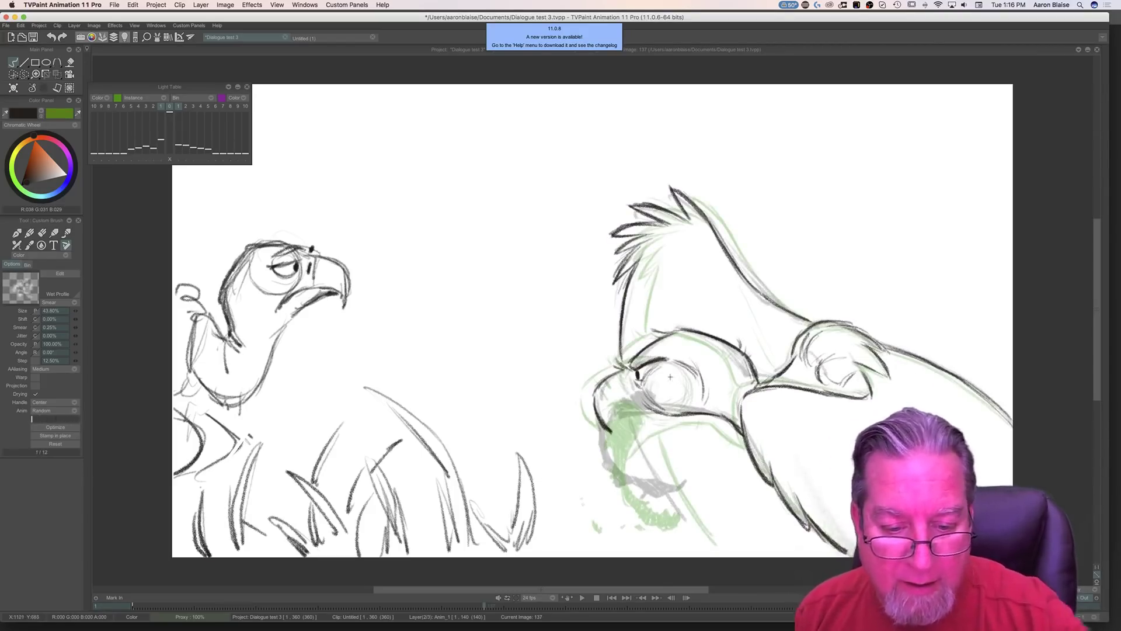
Step: Draw the mouth's lower edge and the mouth corner beneath the eye, comparing with the neighbouring drawing
mouse_move(648, 420)
mouse_down()
mouse_move(633, 420)
mouse_move(643, 420)
mouse_up()
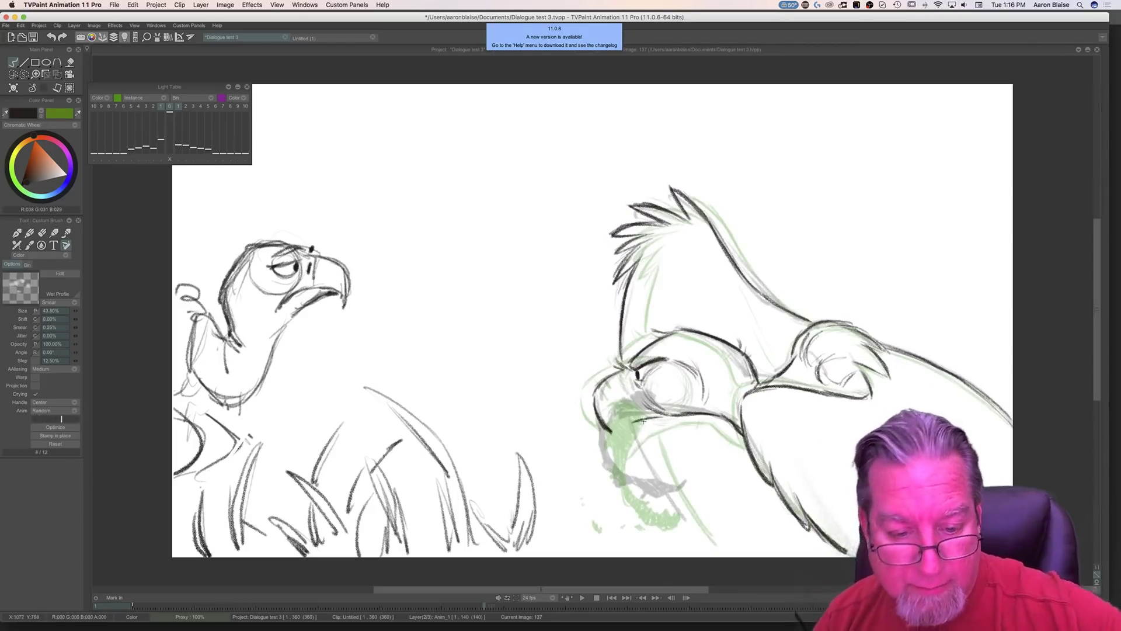
key(Left)
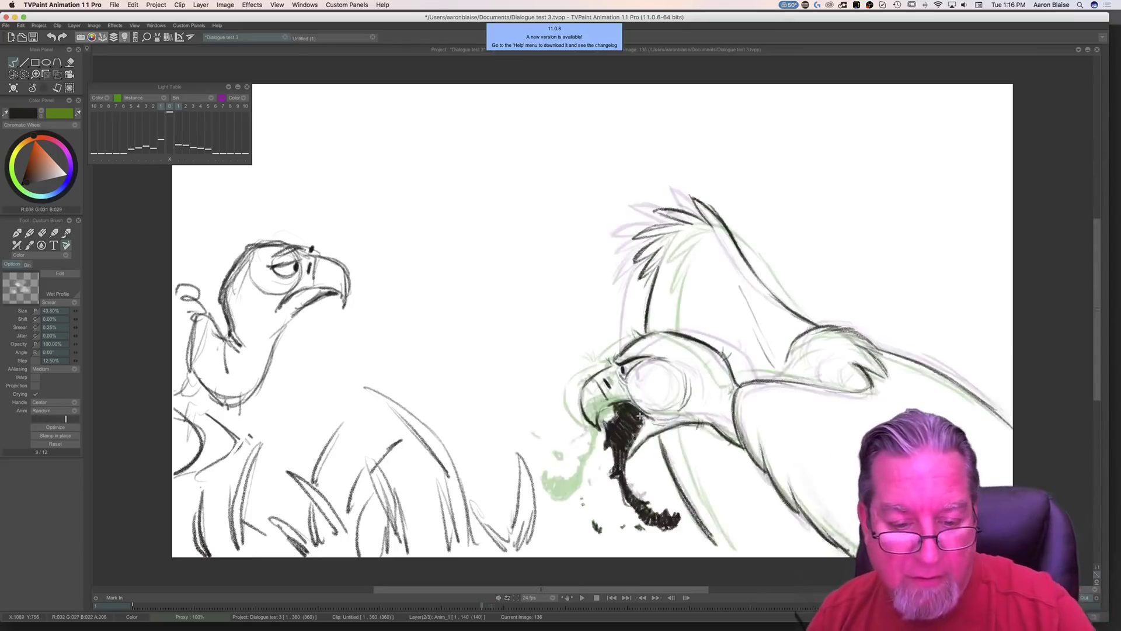
key(Right)
drag(639, 397, 650, 417)
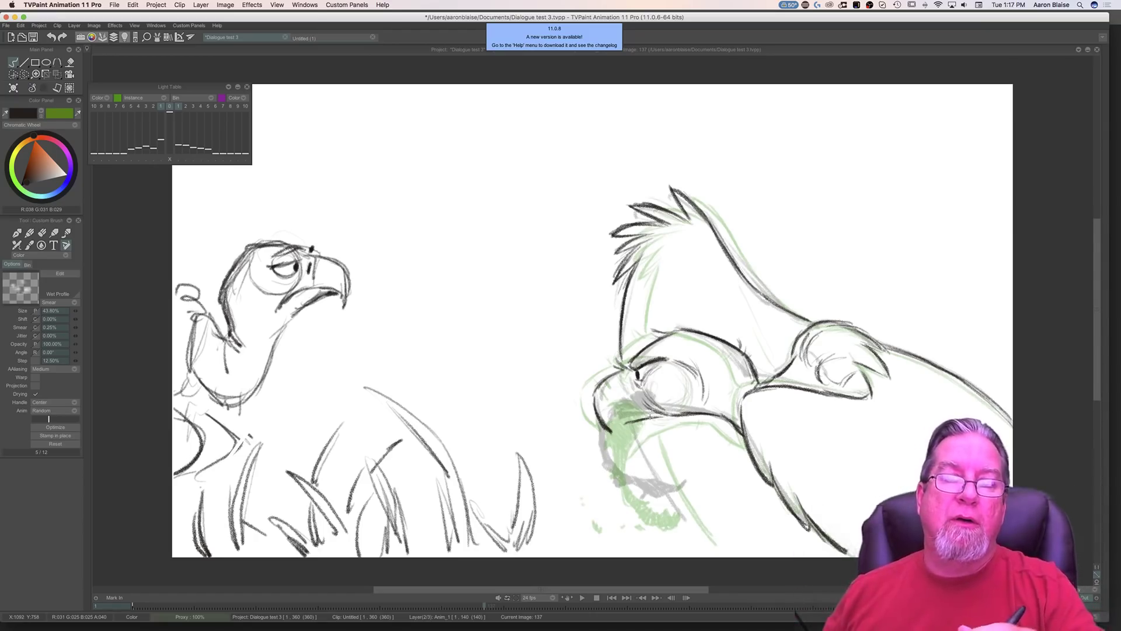
key(Right)
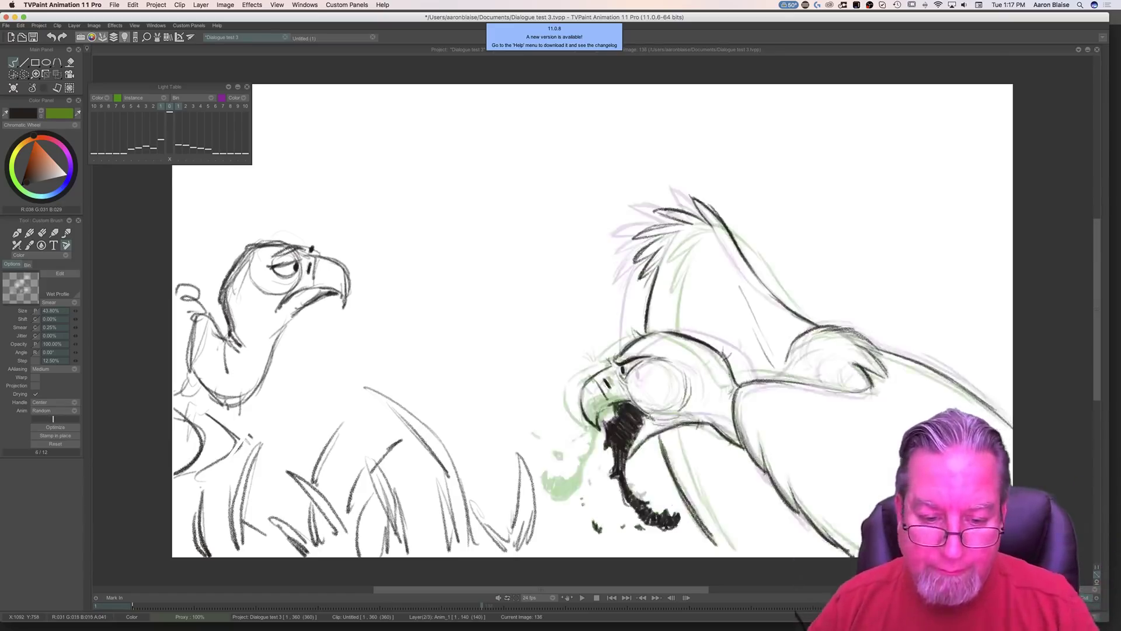
Step: Fill the open mouth in black and ink the curved black shape hanging beneath the beak over its rough
key(Left)
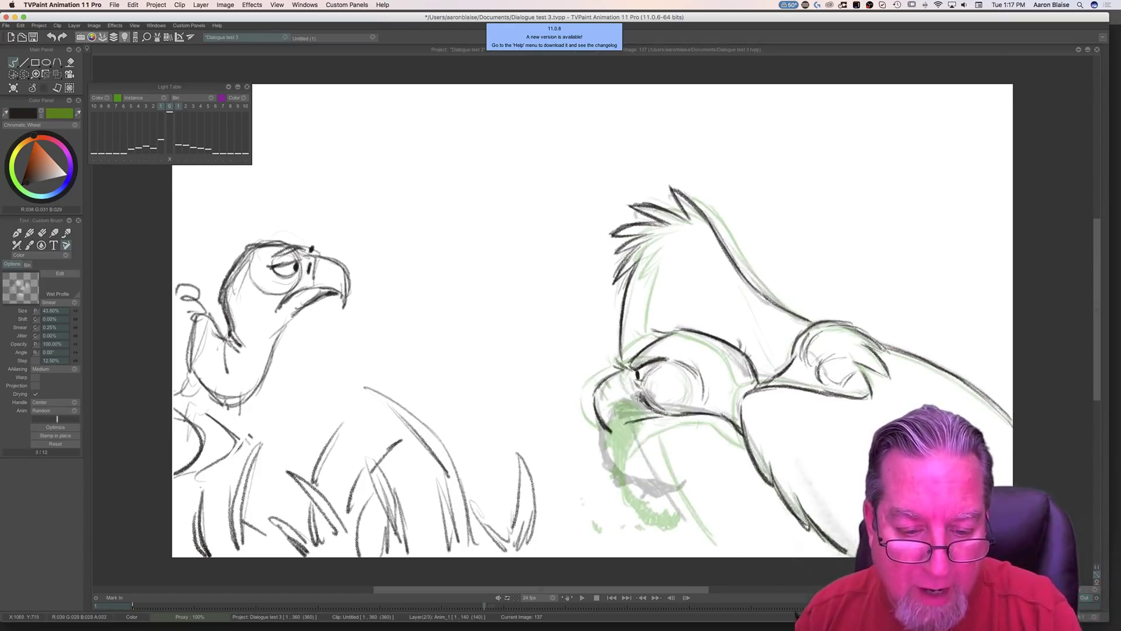
mouse_move(619, 405)
mouse_down()
mouse_move(644, 405)
mouse_move(618, 409)
mouse_up()
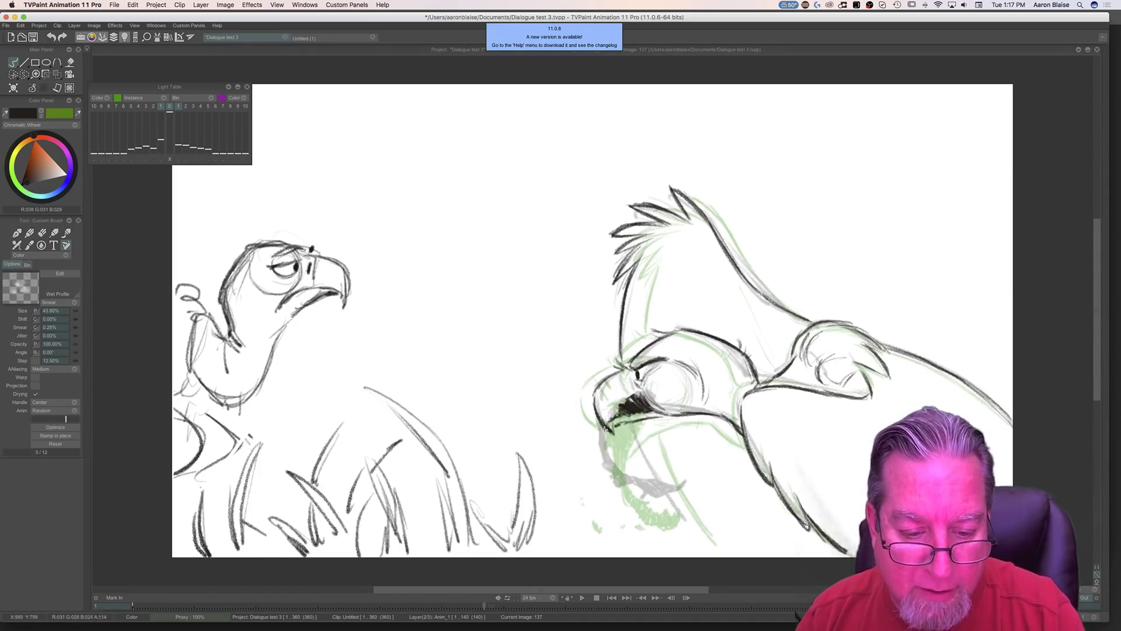
mouse_move(600, 428)
mouse_down()
mouse_move(601, 457)
mouse_move(601, 436)
mouse_move(611, 478)
mouse_move(660, 475)
mouse_move(679, 457)
mouse_move(657, 495)
mouse_move(616, 475)
mouse_move(659, 478)
mouse_move(674, 466)
mouse_move(667, 486)
mouse_move(609, 474)
mouse_up()
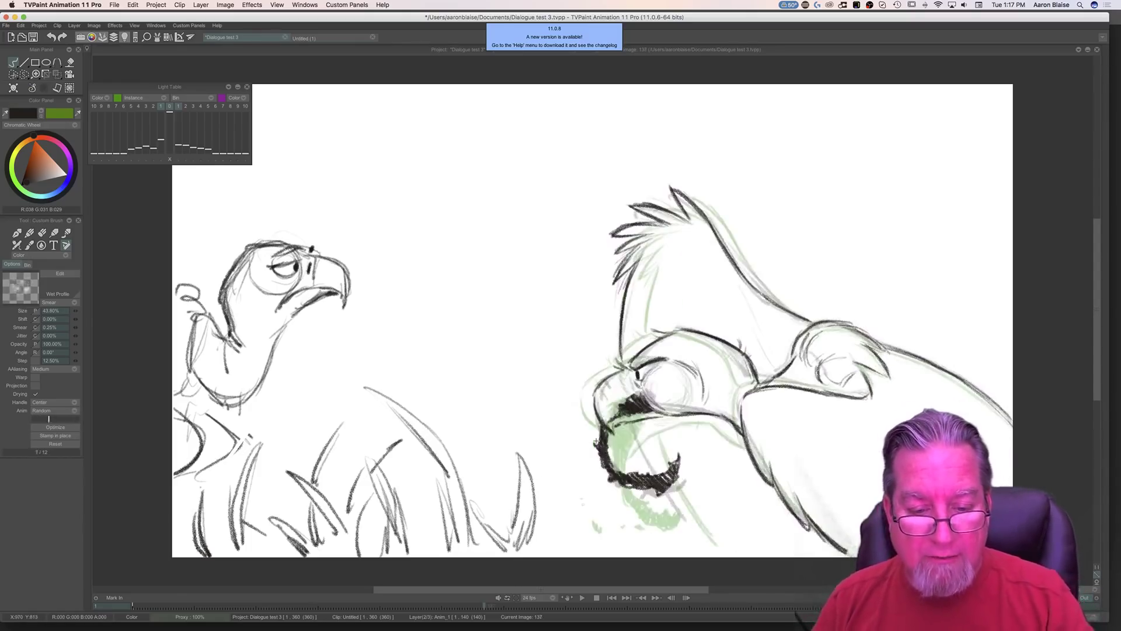
Step: Touch up the black shape at the beak tip and add short hatching to the cheek, flipping to check
drag(613, 422, 605, 433)
key(Left)
key(Right)
key(Left)
key(Right)
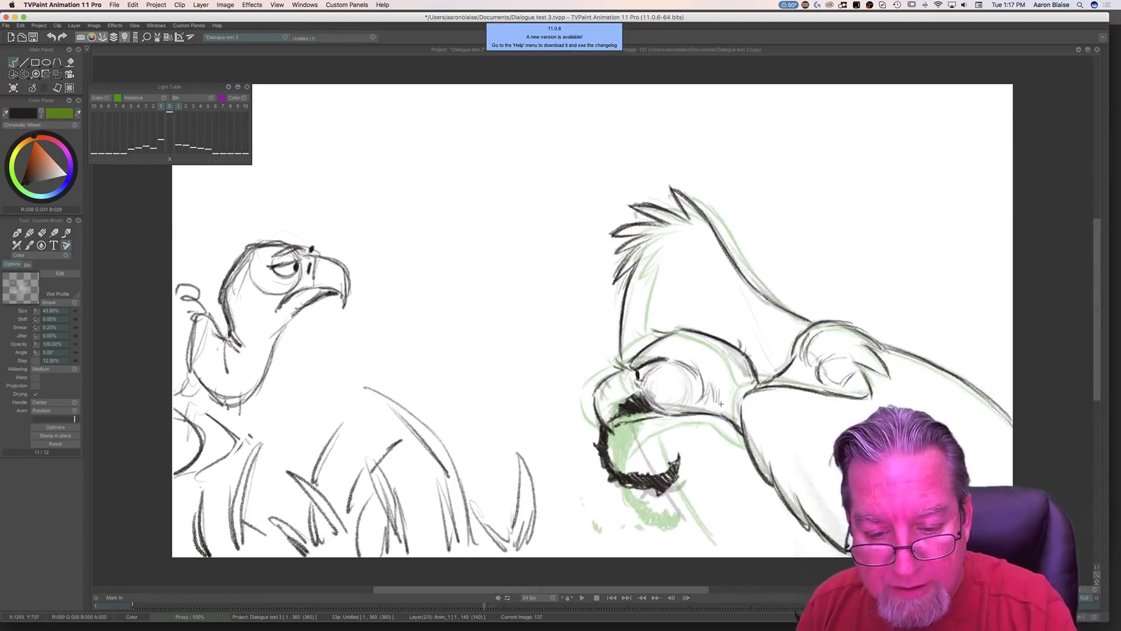
Step: Flip repeatedly between frame 137 and its neighbouring drawing to examine the motion of the head and mouth
key(Left)
key(Right)
key(Left)
key(Right)
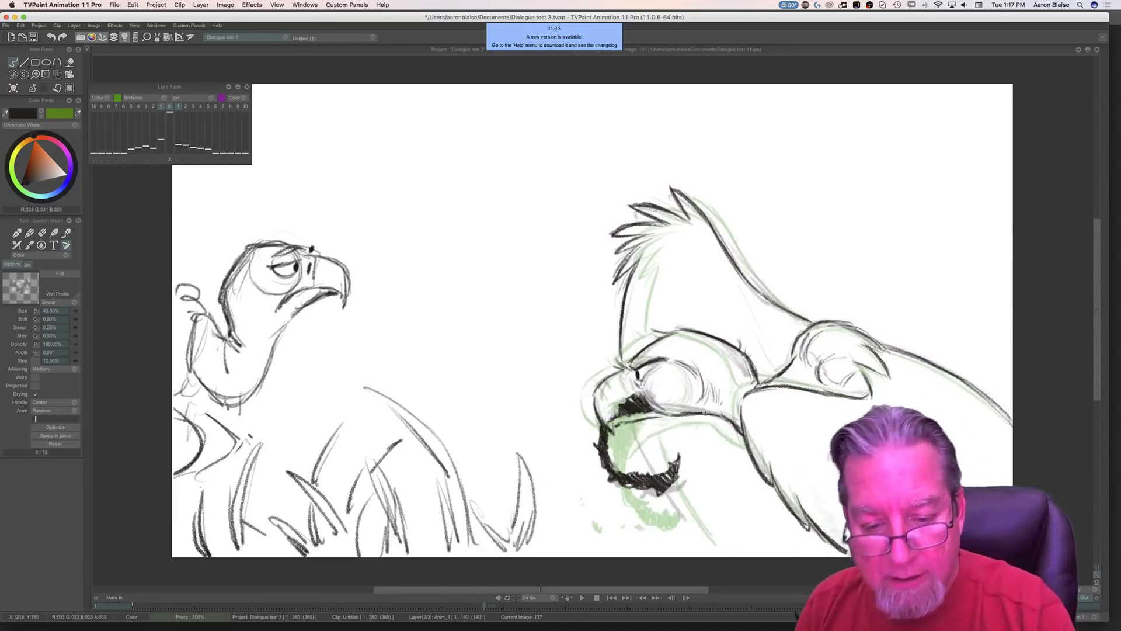
key(Left)
key(Right)
key(Left)
key(Right)
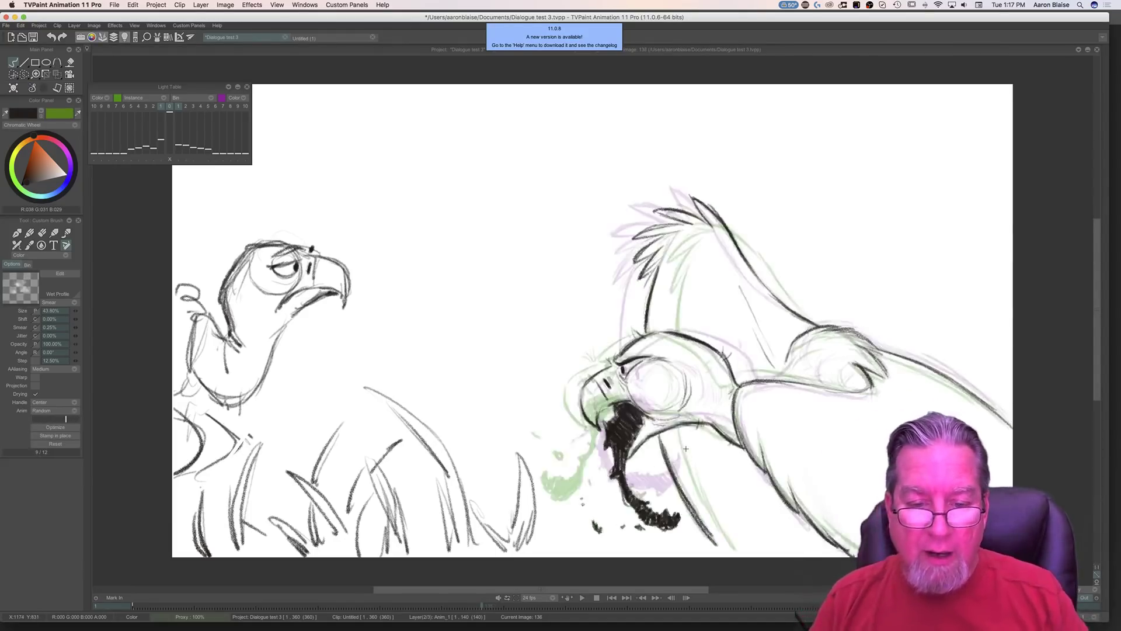
Step: Draw the long line running down below the open mouth and the light inner lines on the raised wing, flipping between neighbouring drawings to compare
key(Left)
key(Right)
mouse_move(637, 438)
mouse_down()
mouse_move(655, 472)
mouse_move(639, 440)
mouse_move(676, 511)
mouse_move(660, 479)
mouse_move(701, 535)
mouse_up()
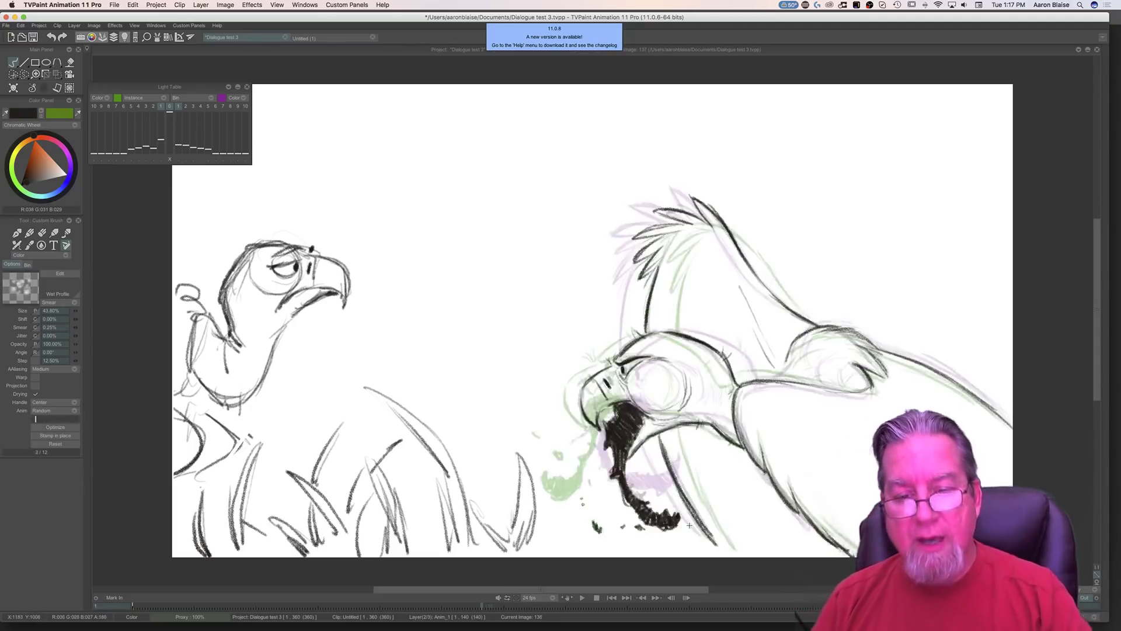
key(Left)
key(Right)
key(Left)
key(Right)
drag(721, 290, 761, 358)
key(Left)
key(Right)
key(Left)
key(Right)
key(Left)
key(Right)
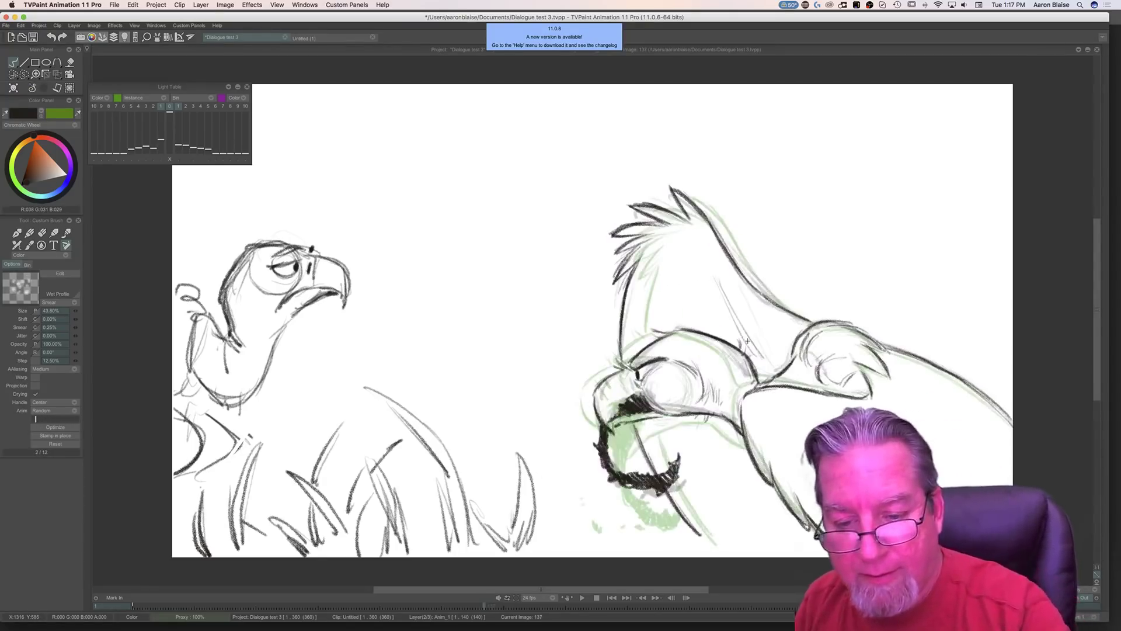
key(Left)
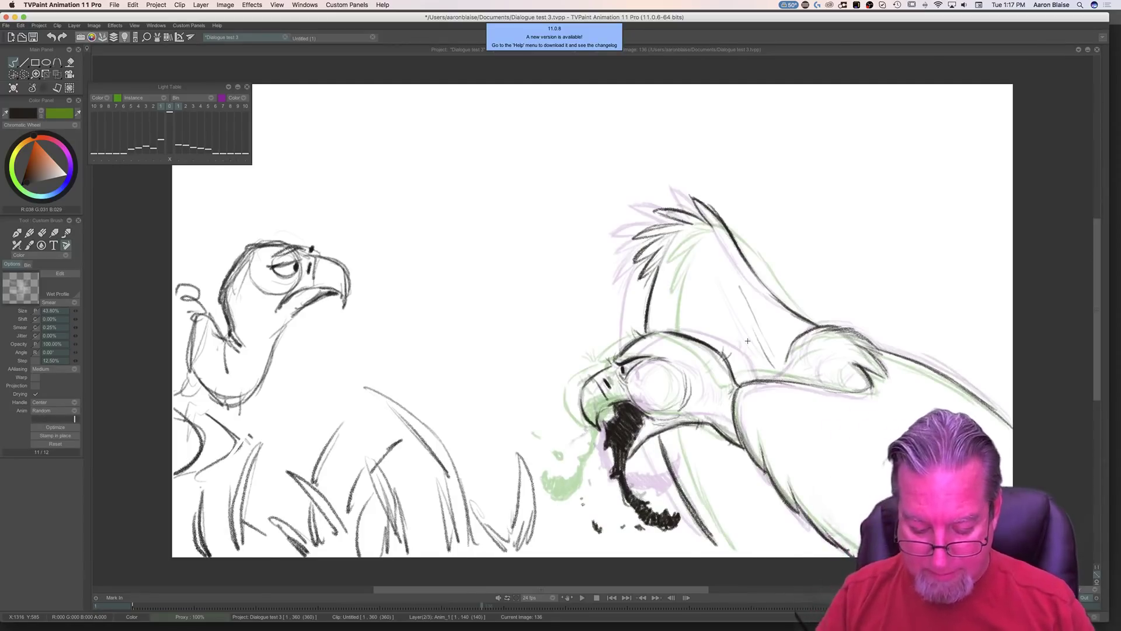
Step: Go to frame 133 and flip repeatedly against the neighbouring drawing to examine the vulture's motion
key(shift+Tab)
click(749, 535)
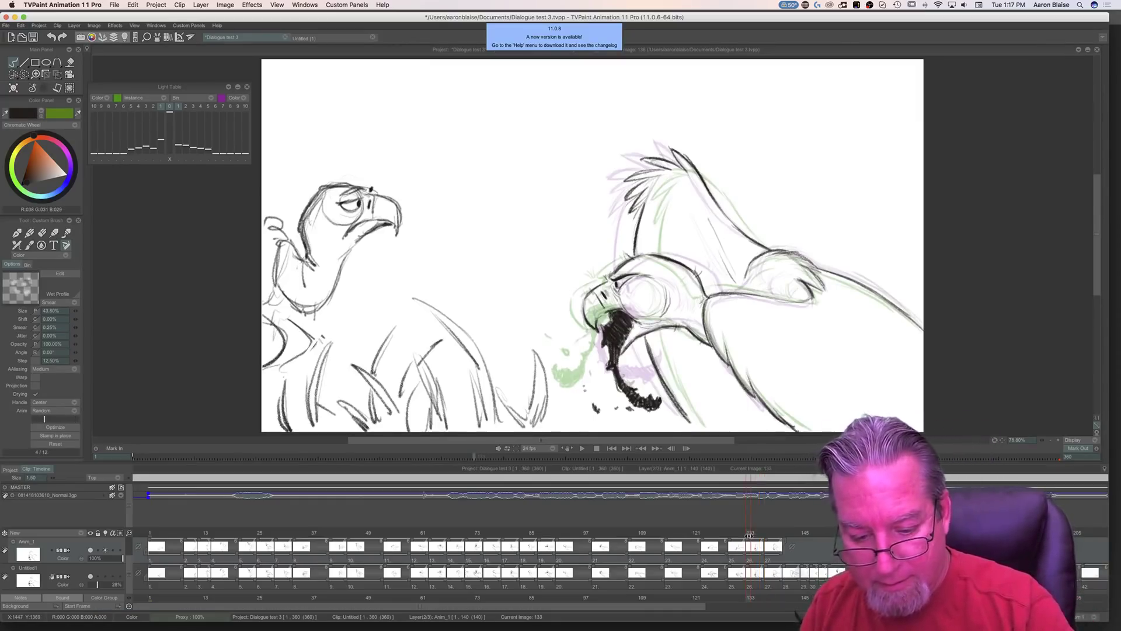
key(shift+Tab)
key(Left)
key(Right)
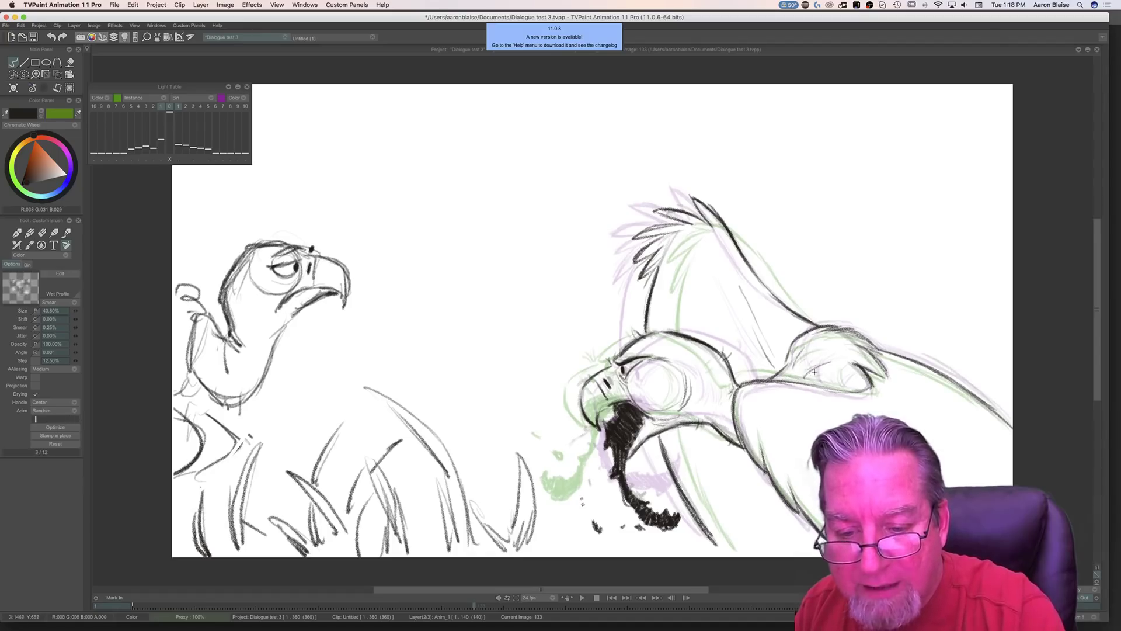
key(Left)
key(Right)
key(Left)
key(Right)
key(Left)
key(Right)
key(0)
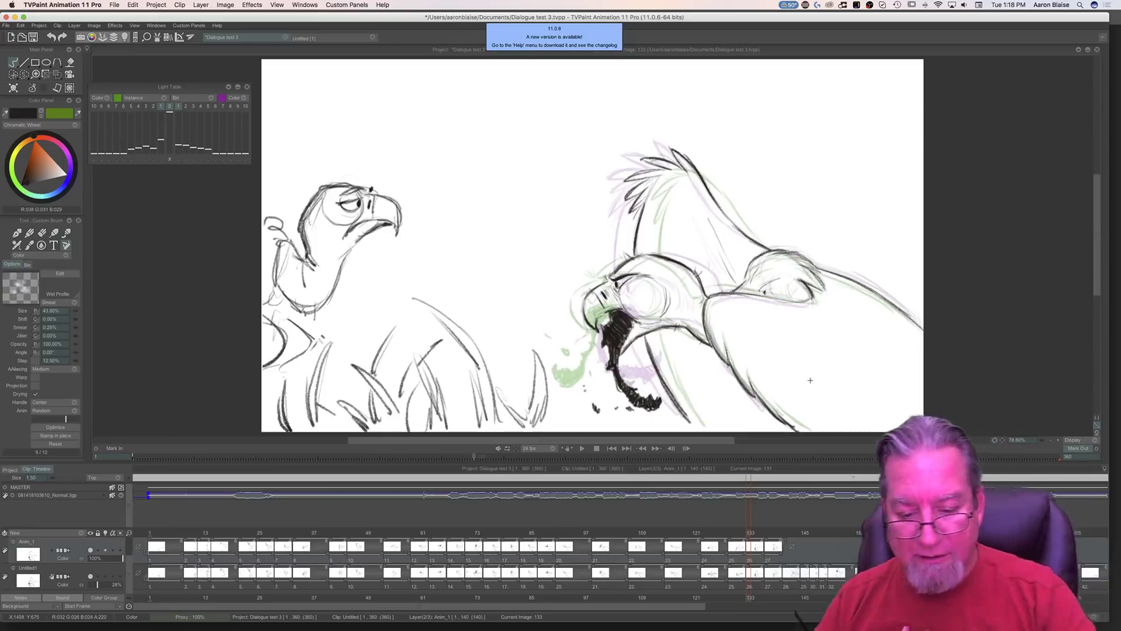
Step: Scrub back and forth through the clip to review the cleaned-up drawings and the upcoming rough poses
drag(750, 532, 685, 546)
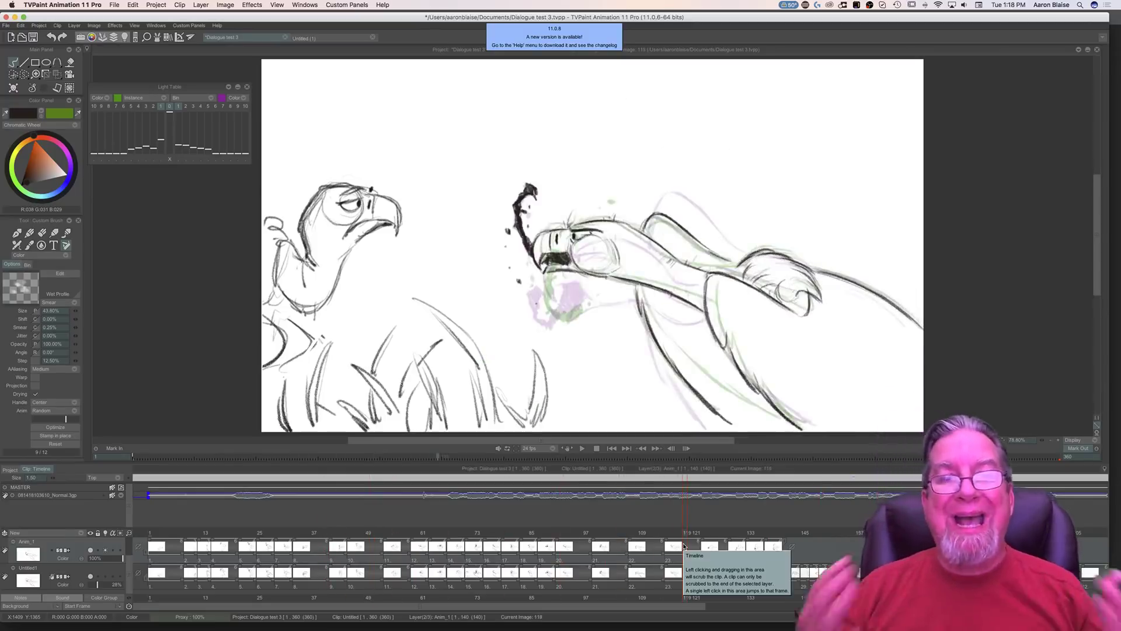
mouse_move(701, 535)
mouse_down()
mouse_move(788, 542)
mouse_move(323, 549)
mouse_up()
drag(308, 549, 851, 554)
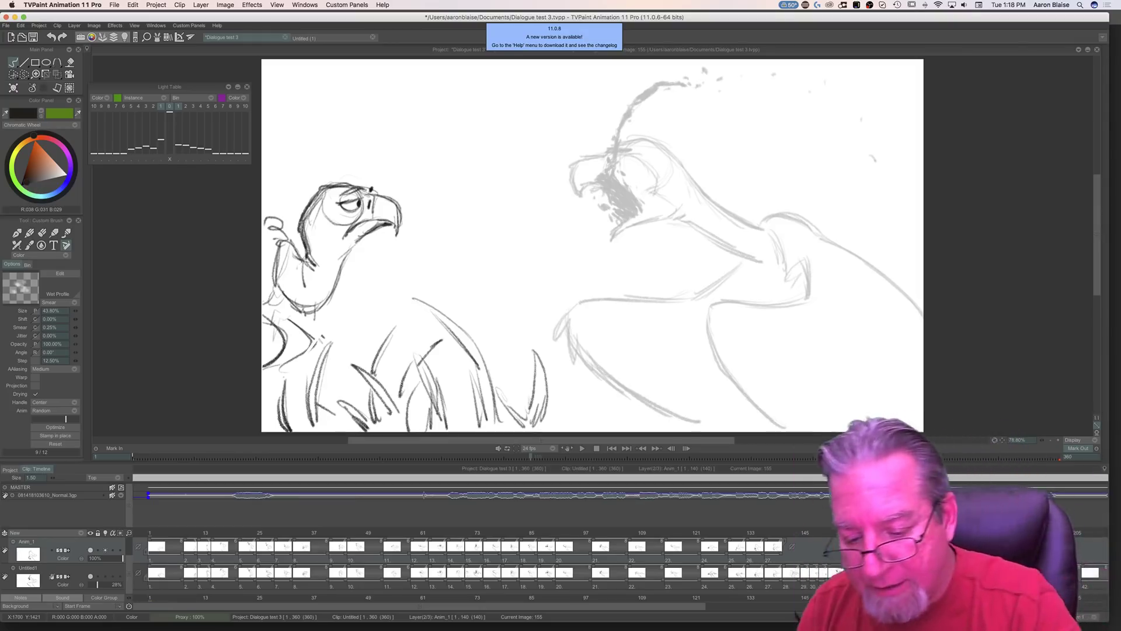
Step: Add a new blank drawing at frame 141 on the Anim_1 layer and extend its exposure through frame 144
drag(849, 533, 786, 534)
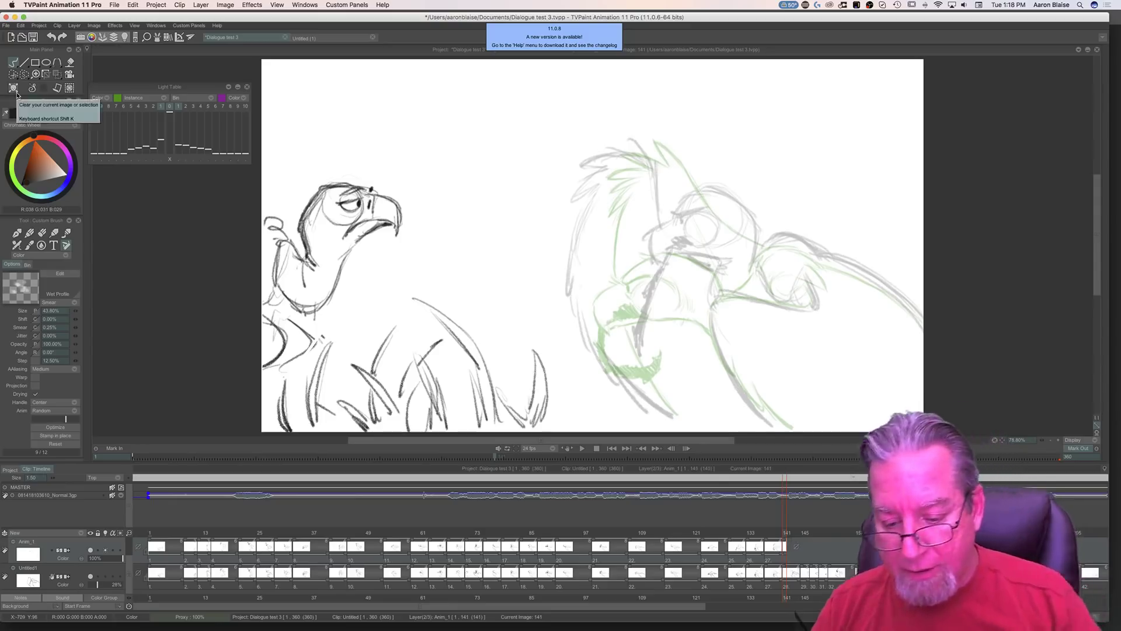
click(792, 549)
click(792, 555)
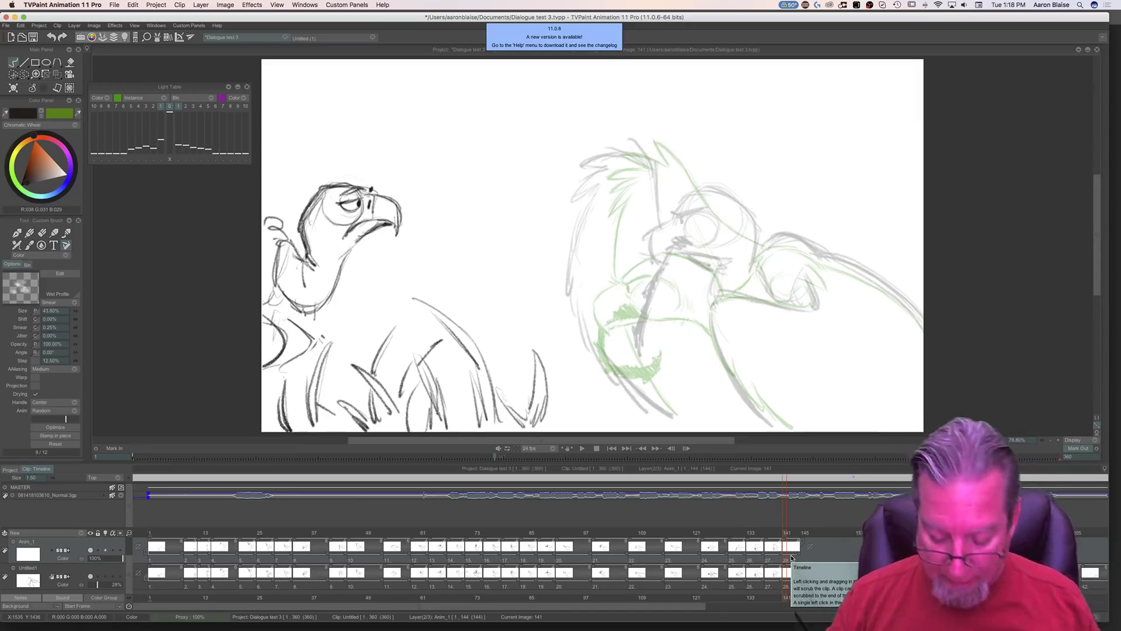
key(Tab)
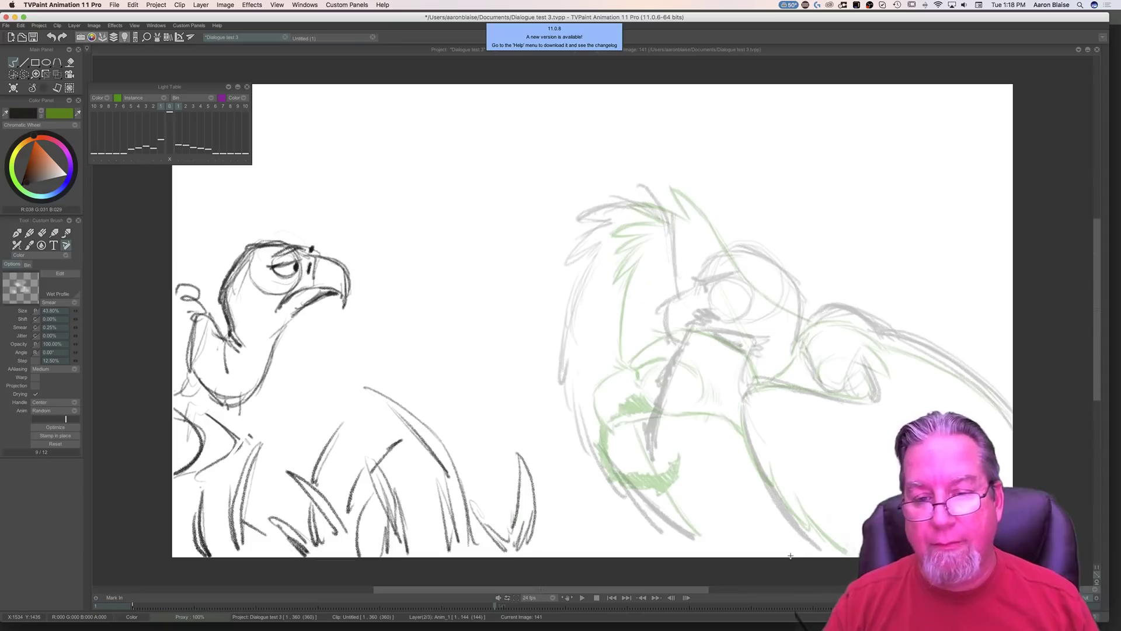
Step: Ink the curve over the crown and back of the vulture's head on frame 141, comparing with the previous drawing
key(Left)
key(Right)
drag(720, 257, 790, 272)
key(Left)
key(Right)
mouse_move(731, 250)
mouse_down()
mouse_move(776, 264)
mouse_move(810, 297)
mouse_move(795, 346)
mouse_up()
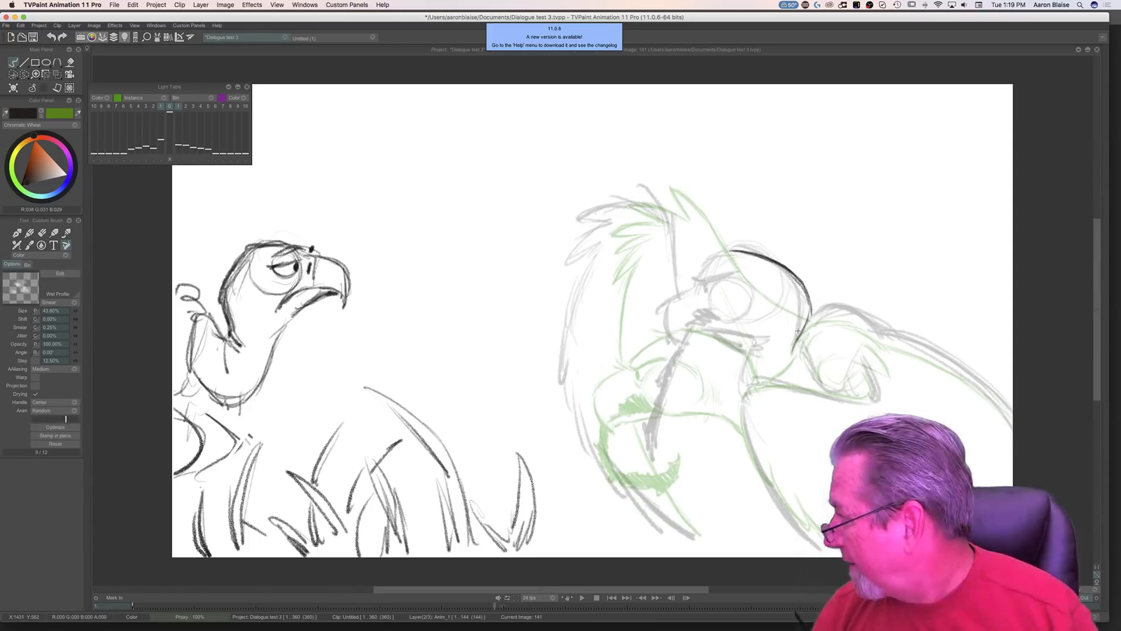
key(Left)
key(Right)
key(Left)
key(Right)
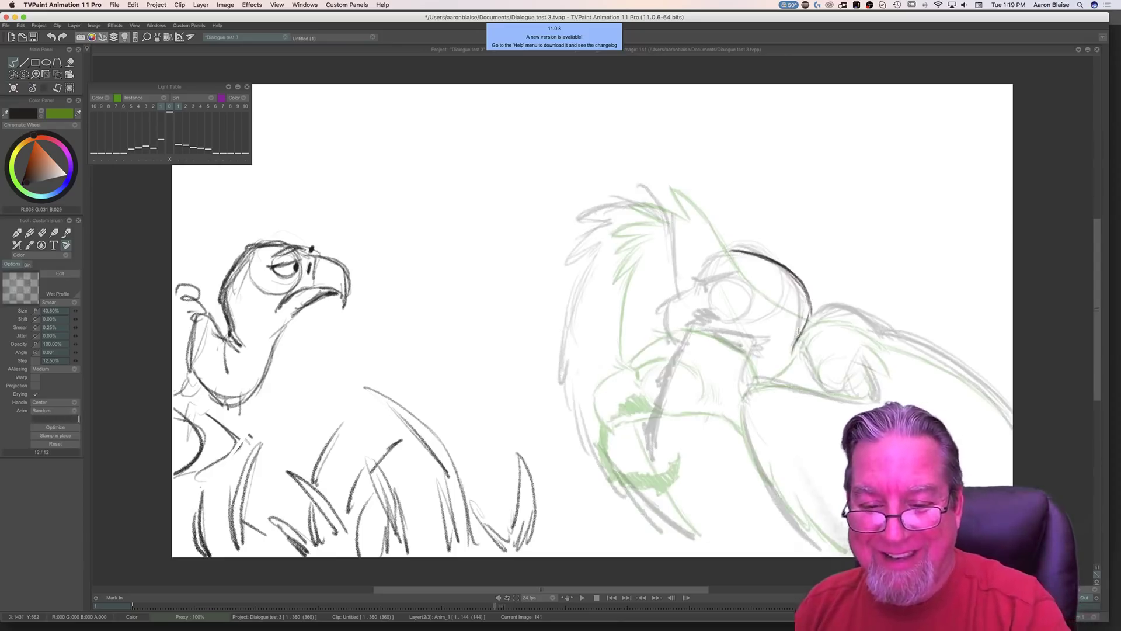
Step: Rework the back-of-head contour and add short nape strokes where the head meets the shoulder, flipping to check
mouse_move(782, 267)
mouse_down()
mouse_move(807, 300)
mouse_move(800, 341)
mouse_up()
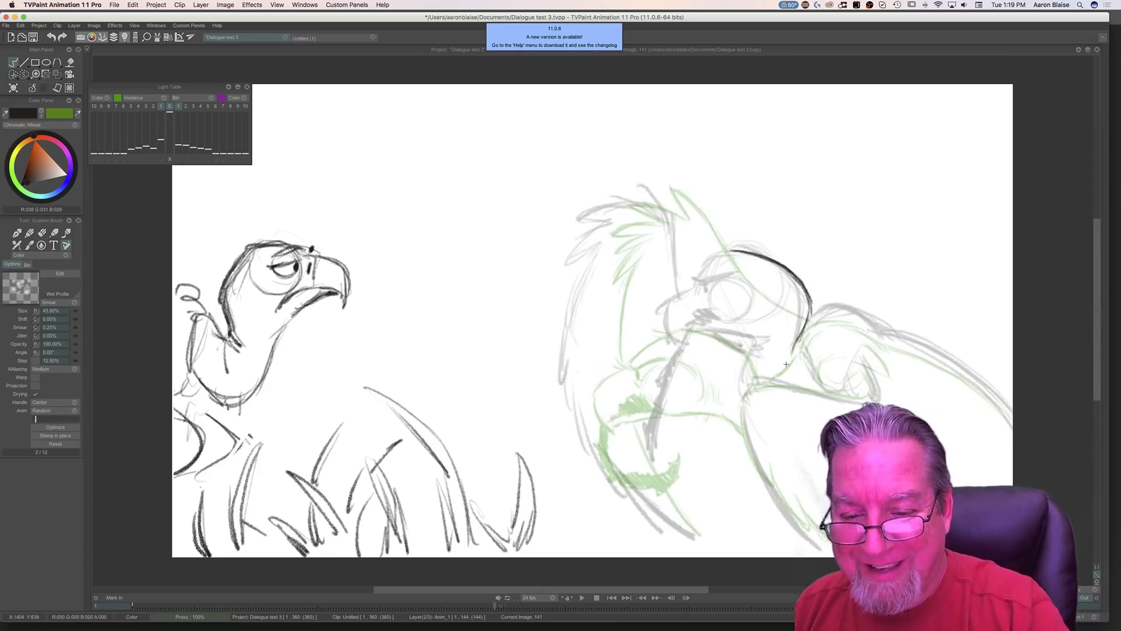
key(Left)
key(Right)
key(e)
drag(799, 283, 791, 347)
key(Left)
key(Right)
key(e)
mouse_move(809, 293)
mouse_down()
mouse_move(783, 268)
mouse_move(808, 295)
mouse_move(789, 357)
mouse_move(806, 359)
mouse_up()
key(Left)
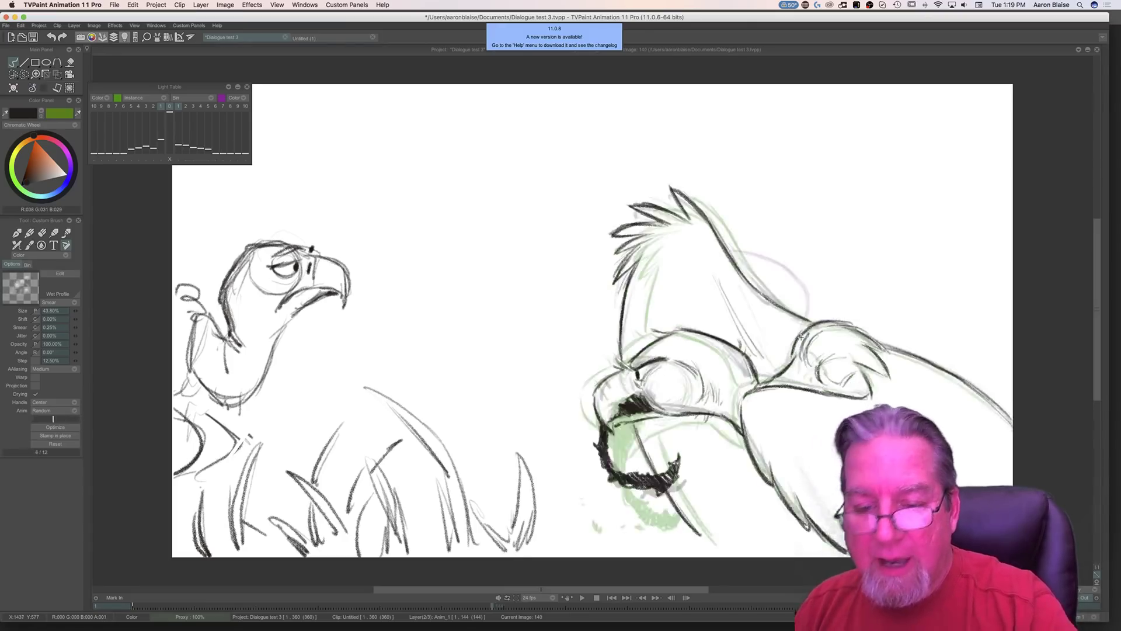
key(Right)
key(Left)
key(Right)
key(Left)
key(Right)
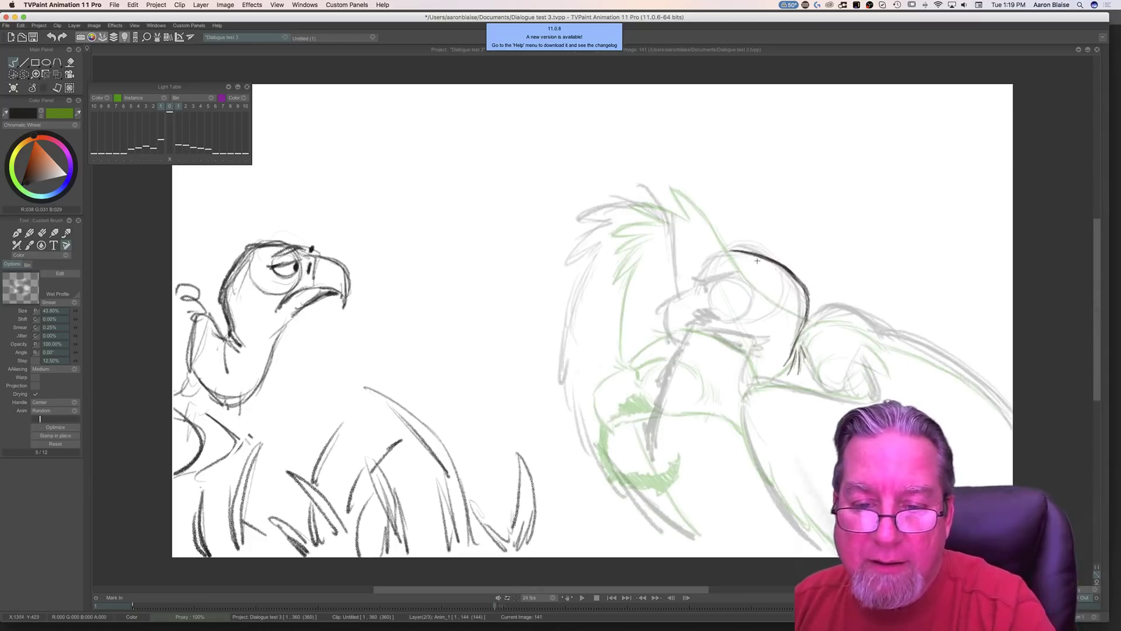
Step: Ink the forehead and the heavy brow above the eye over the rough
key(Left)
key(Right)
mouse_move(706, 266)
mouse_down()
mouse_move(727, 254)
mouse_move(693, 285)
mouse_move(705, 282)
mouse_up()
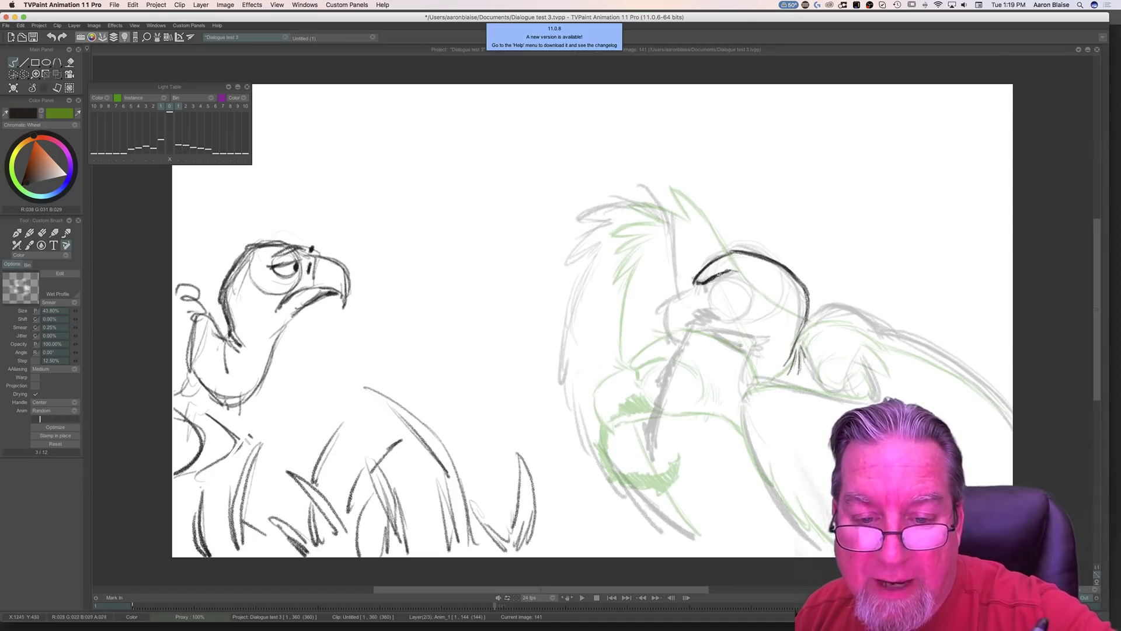
key(Left)
key(Right)
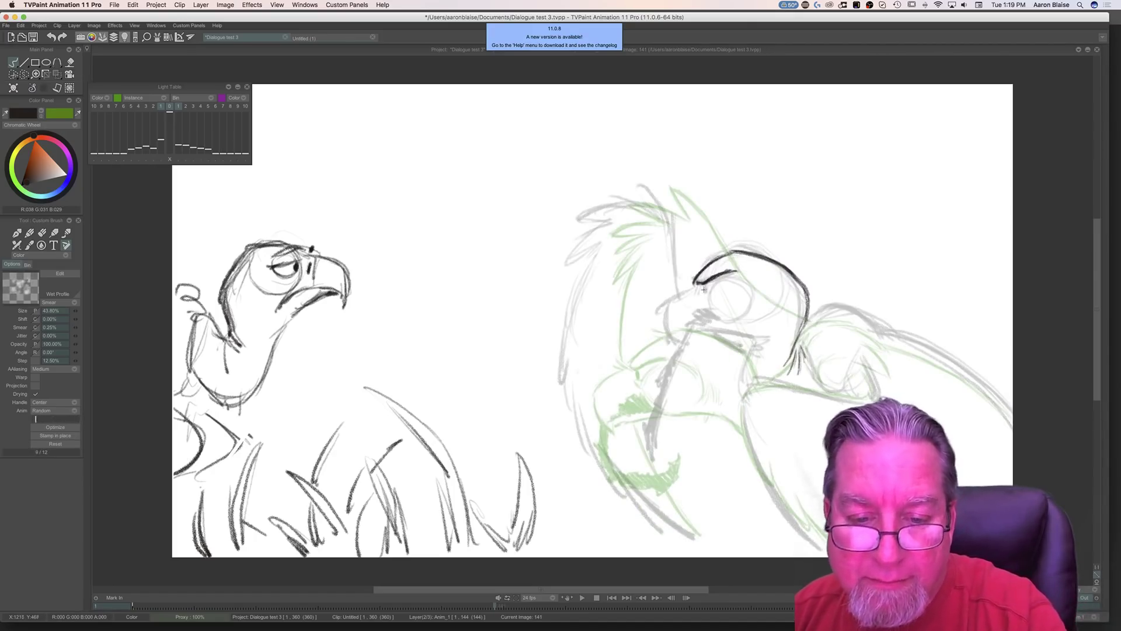
Step: Draw the small dark pupil beneath the brow and the light curves around the eyeball, flipping to compare
drag(703, 285, 709, 291)
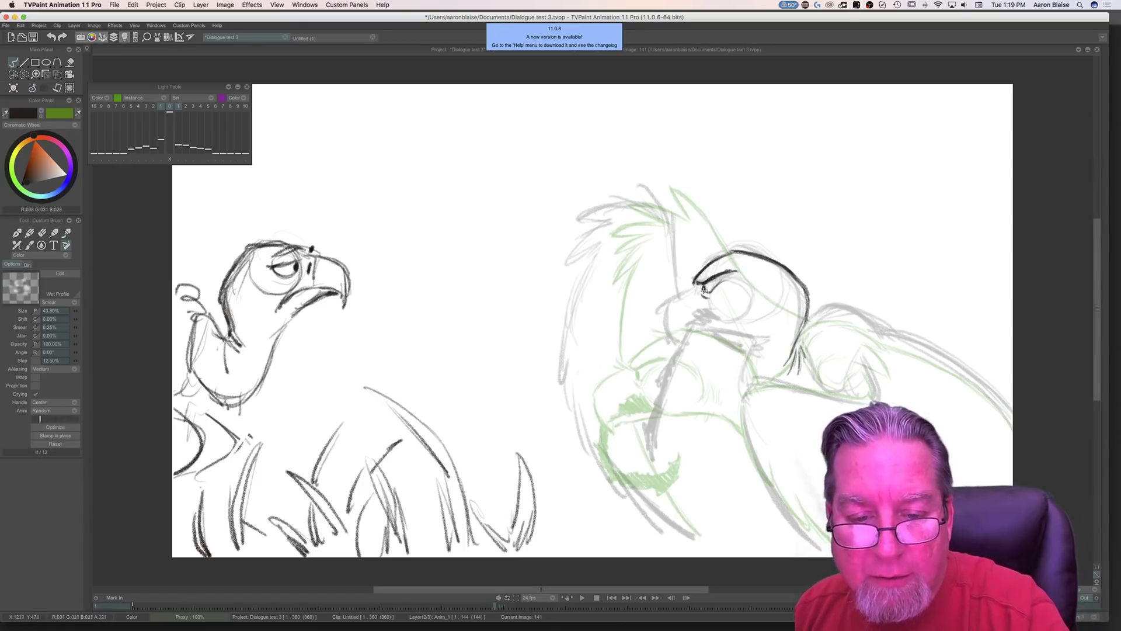
mouse_move(730, 275)
mouse_down()
mouse_move(760, 288)
mouse_move(741, 325)
mouse_up()
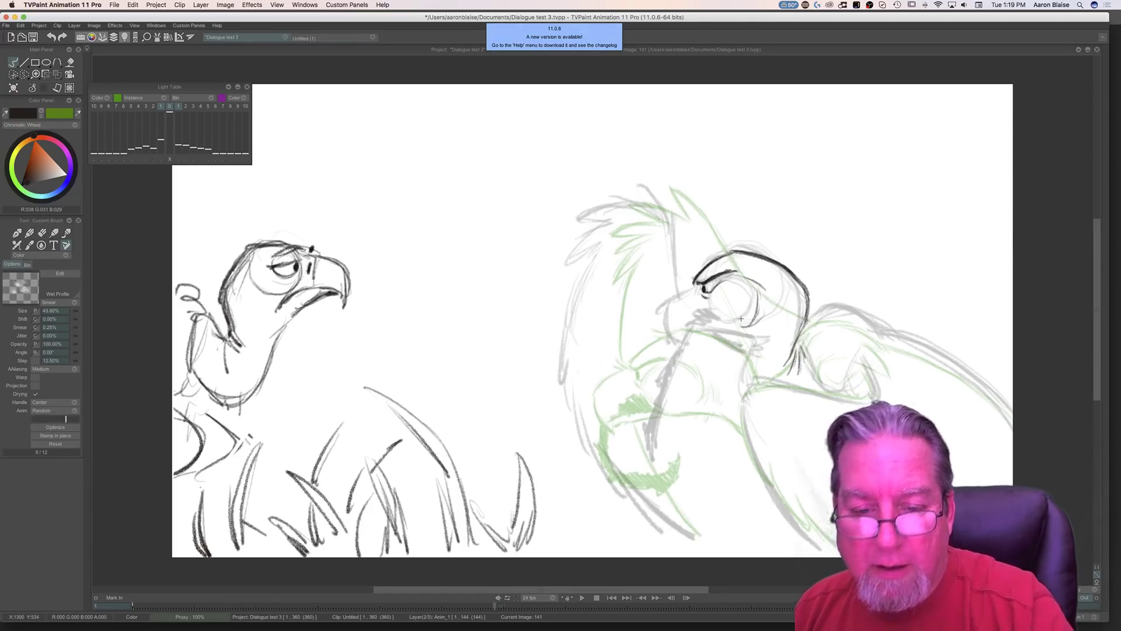
key(Left)
key(Right)
key(Left)
key(Right)
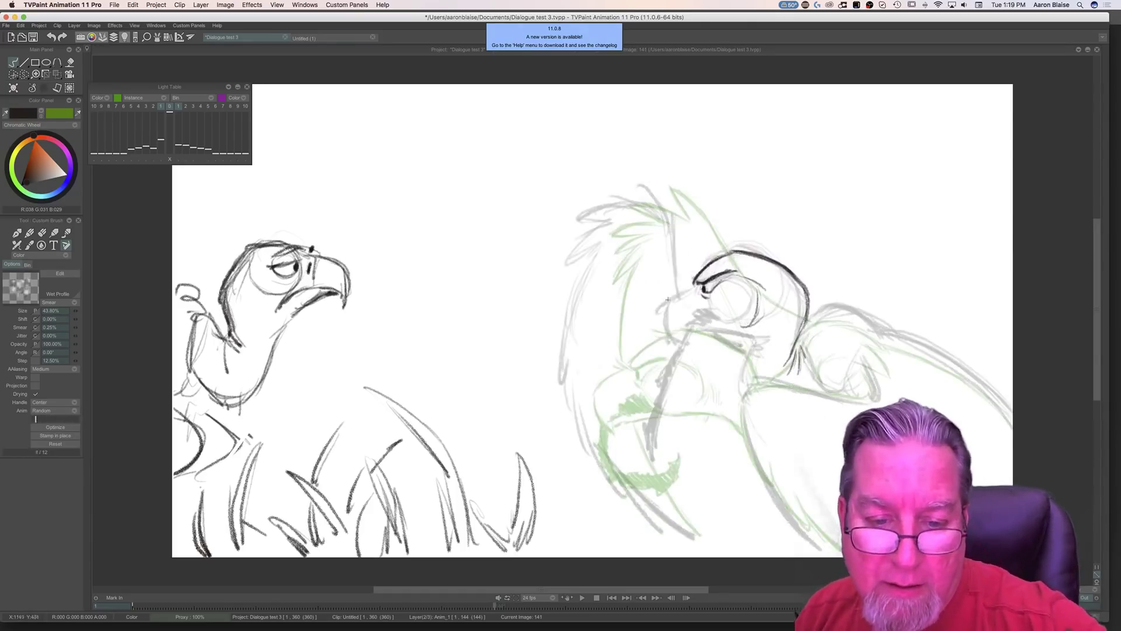
Step: Ink the hooked beak from the brow down to its tip, checking it against the previous drawing
mouse_move(696, 284)
mouse_down()
mouse_move(662, 309)
mouse_move(661, 331)
mouse_move(684, 348)
mouse_up()
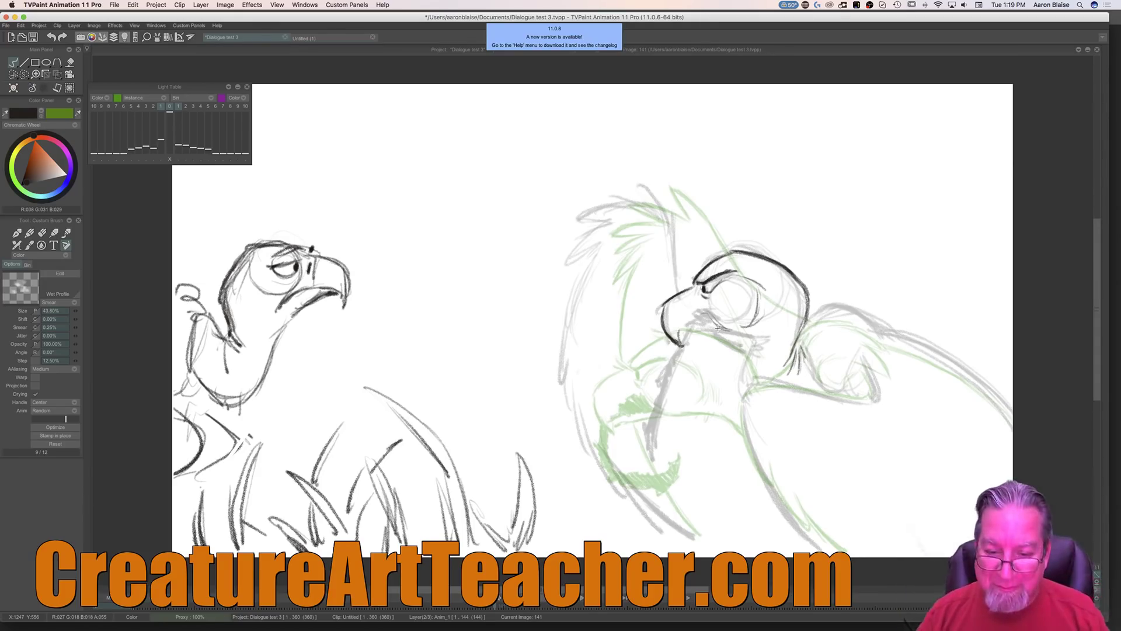
key(Left)
key(Right)
key(Left)
key(Right)
key(Left)
key(Right)
key(Left)
key(Right)
Step: Draw the lower edge of the face behind the beak and the throat line curving down to the chest
mouse_move(719, 330)
mouse_down()
mouse_move(741, 336)
mouse_move(705, 331)
mouse_move(762, 332)
mouse_move(755, 340)
mouse_up()
key(Left)
key(Right)
drag(750, 351, 740, 402)
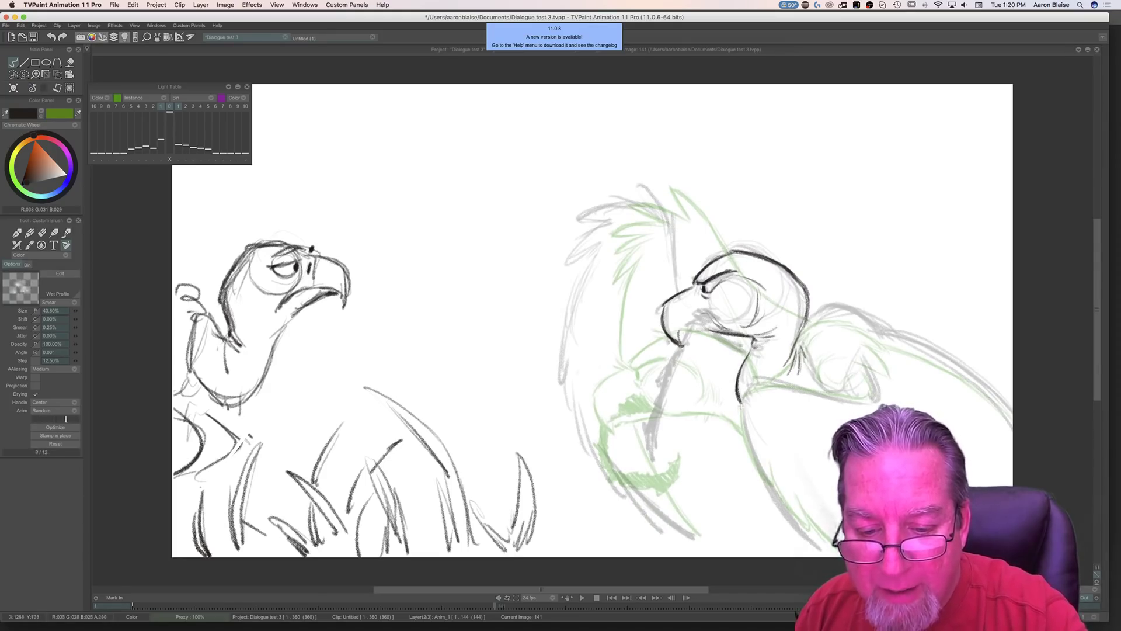
drag(747, 355, 752, 348)
key(Left)
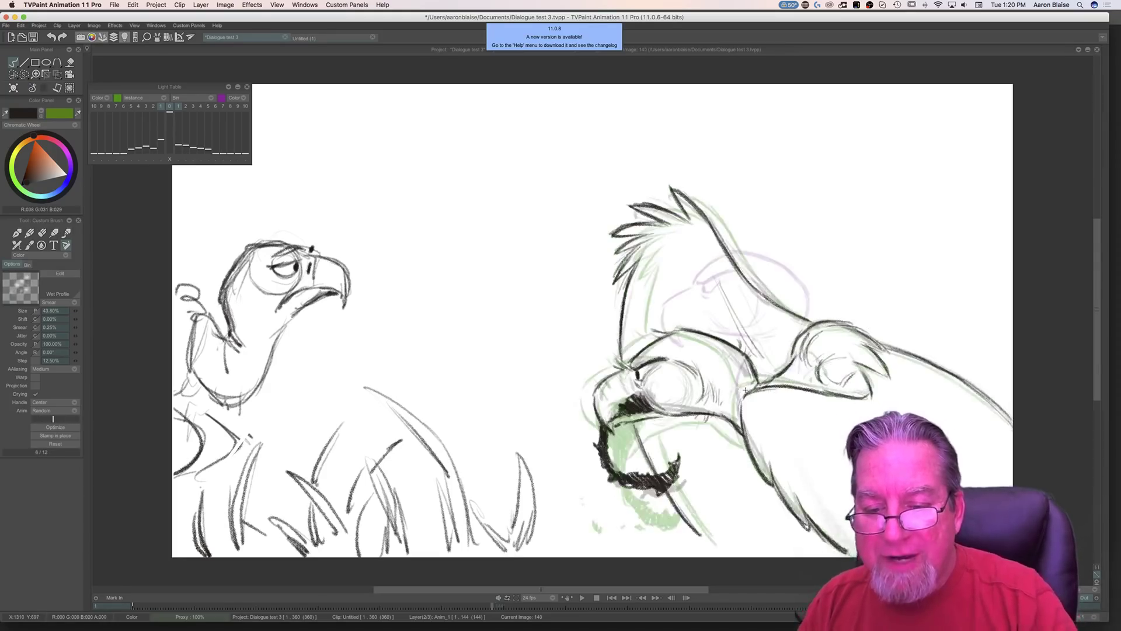
key(Right)
key(Left)
key(Right)
Step: Ink the top of the shoulder and the long back line sloping down to the canvas edge
mouse_move(815, 316)
mouse_down()
mouse_move(874, 316)
mouse_move(864, 308)
mouse_move(843, 308)
mouse_move(889, 335)
mouse_move(854, 308)
mouse_move(812, 315)
mouse_move(884, 327)
mouse_move(874, 321)
mouse_move(957, 360)
mouse_move(998, 400)
mouse_up()
key(Left)
key(Right)
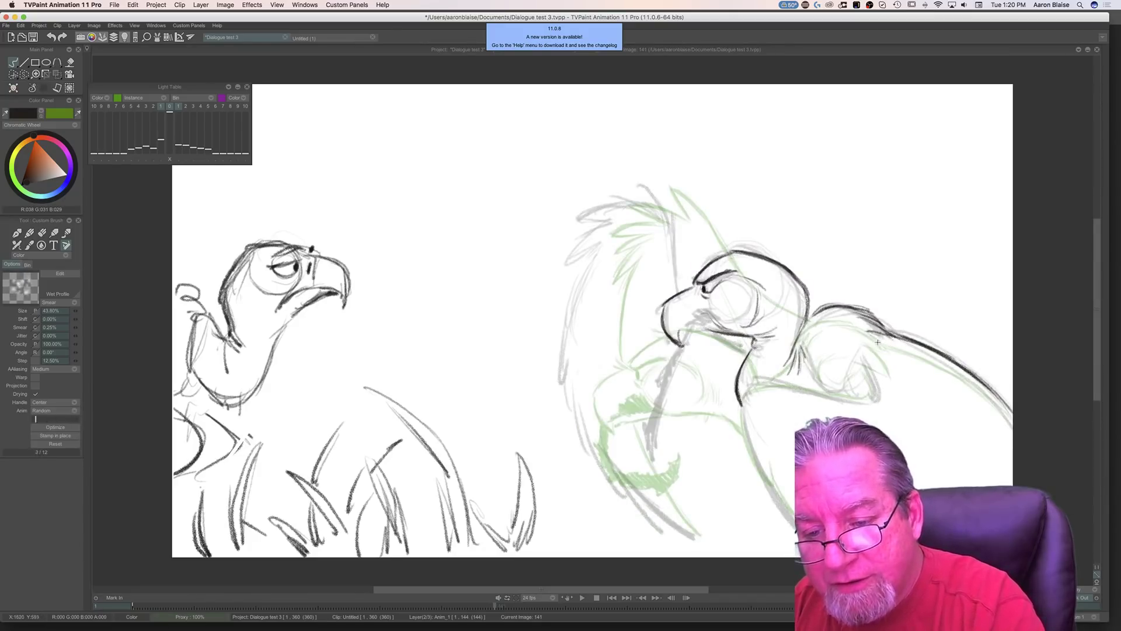
key(Left)
key(Right)
Step: Draw the shoulder's feather tufts and the rounded wing joint beneath them, flipping through the preceding drawings to compare
mouse_move(860, 330)
mouse_down()
mouse_move(888, 367)
mouse_move(854, 357)
mouse_up()
key(Left)
key(Right)
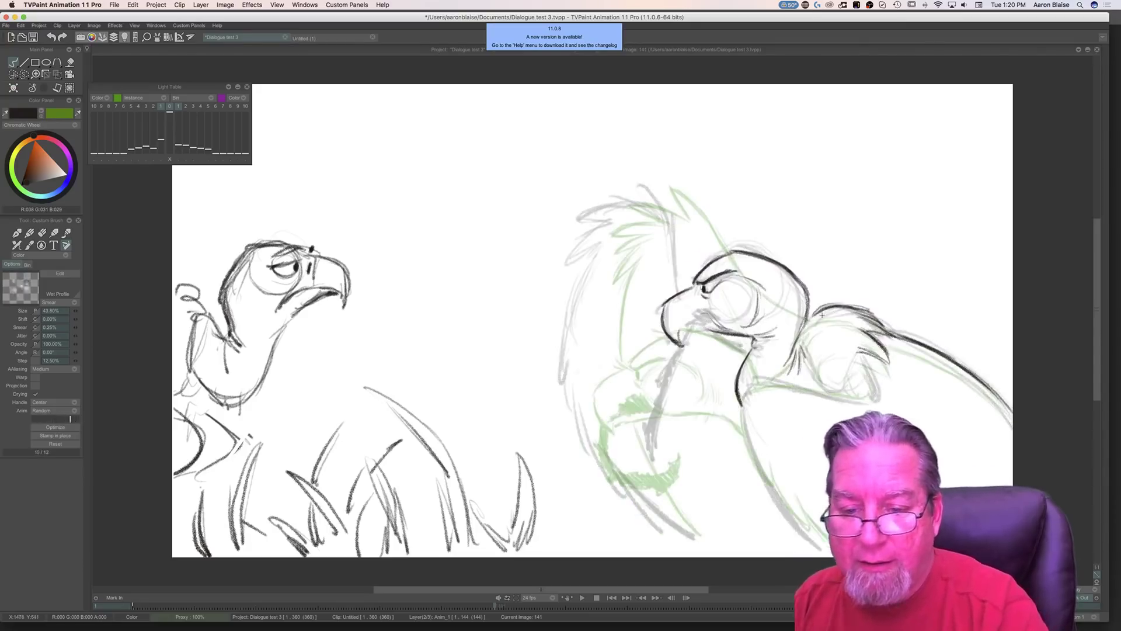
mouse_move(826, 318)
mouse_down()
mouse_move(808, 353)
mouse_move(837, 330)
mouse_move(821, 365)
mouse_up()
key(Left)
key(Right)
key(Left)
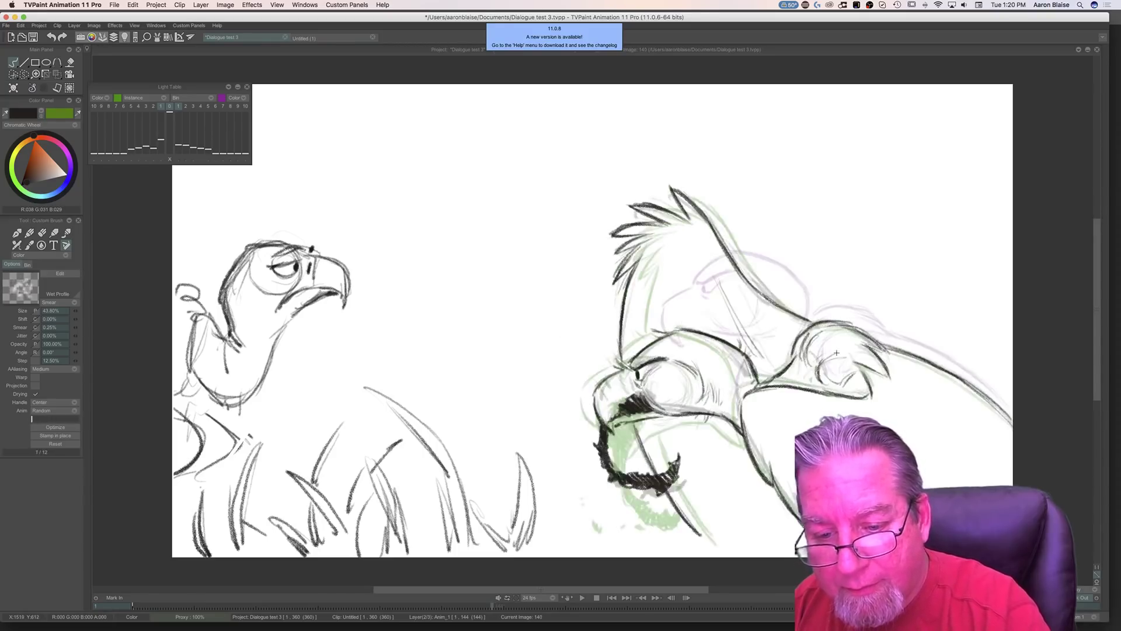
key(Right)
key(Left)
key(Left)
key(Right)
key(Right)
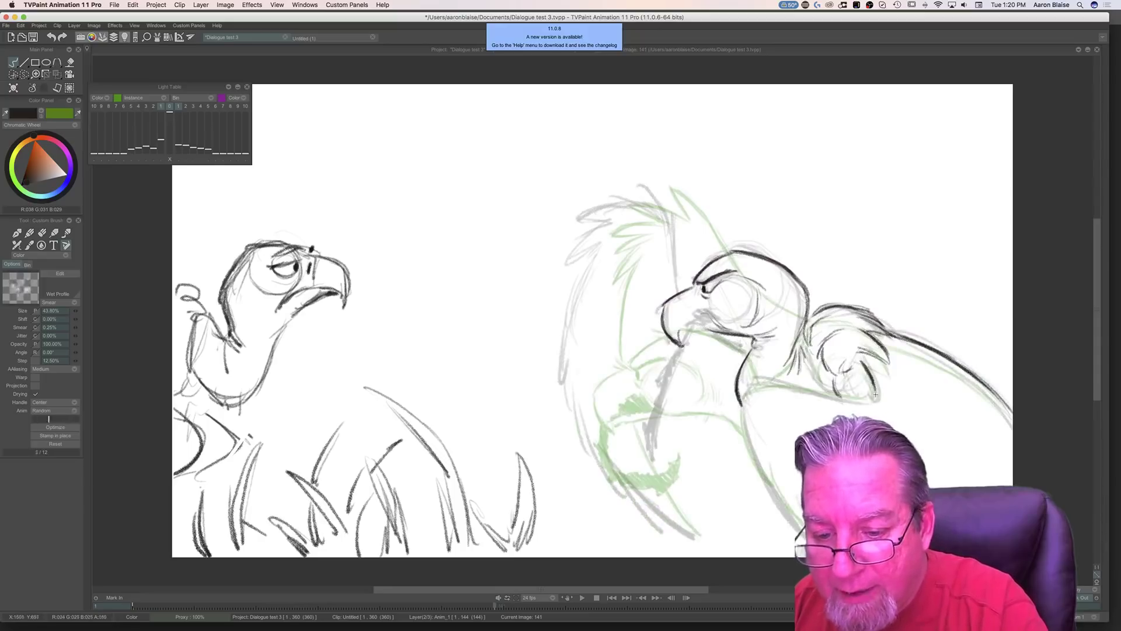
Step: Ink the wing's upper edge from the rounded shoulder joint to the base of the throat, checking against the previous drawing
key(Left)
key(Right)
key(Left)
key(Right)
key(Left)
key(Right)
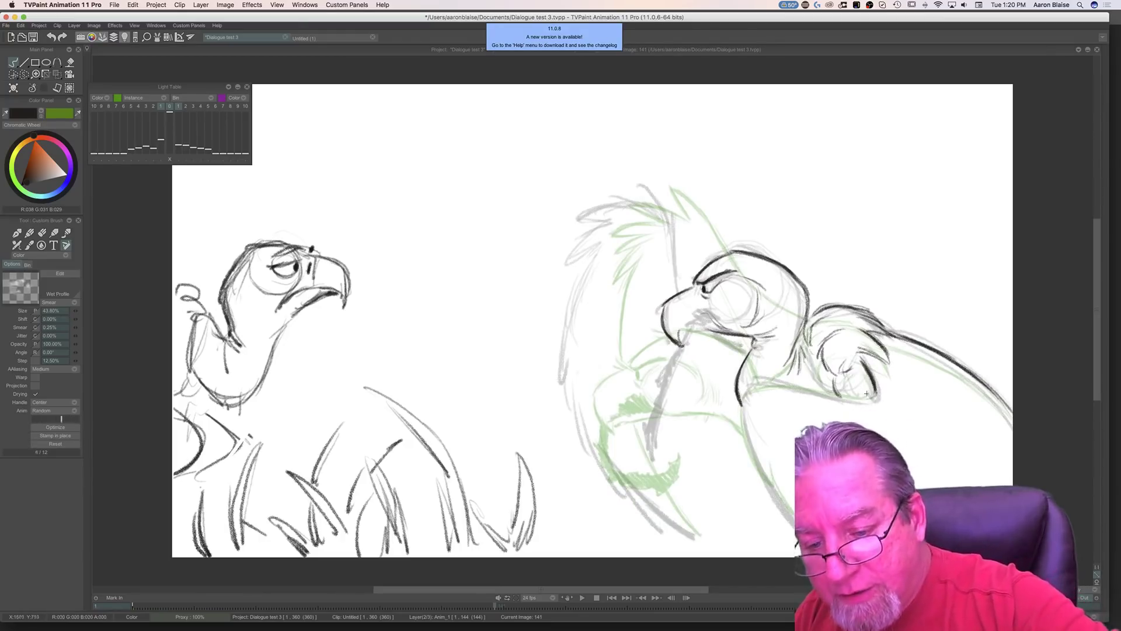
key(Left)
key(Right)
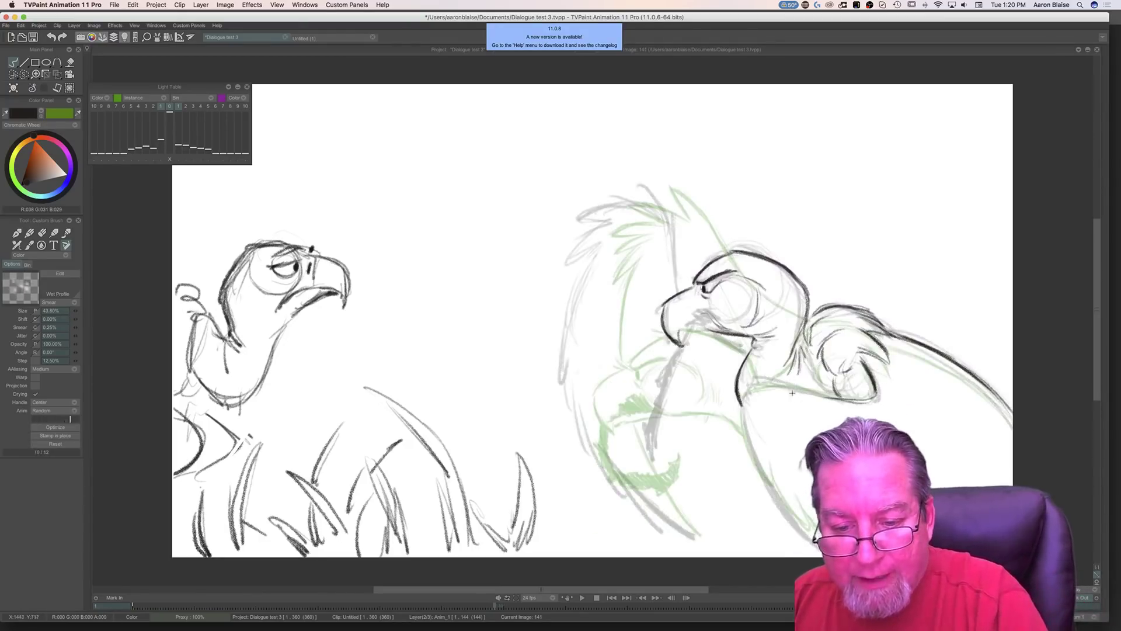
mouse_move(773, 390)
mouse_down()
mouse_move(748, 402)
mouse_move(789, 395)
mouse_up()
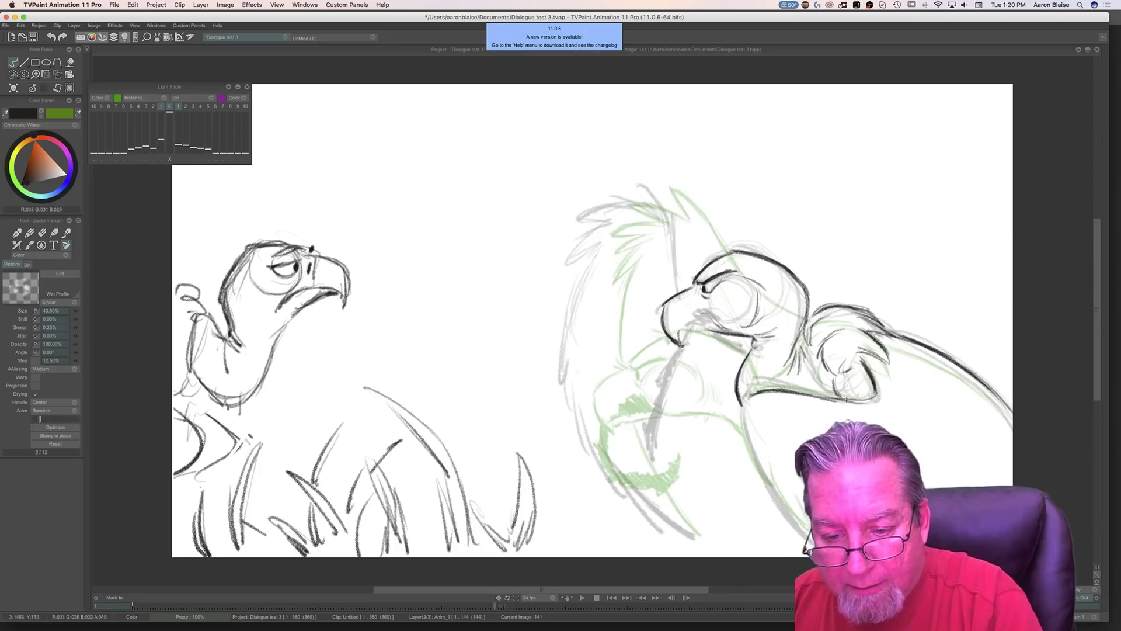
key(Left)
key(Right)
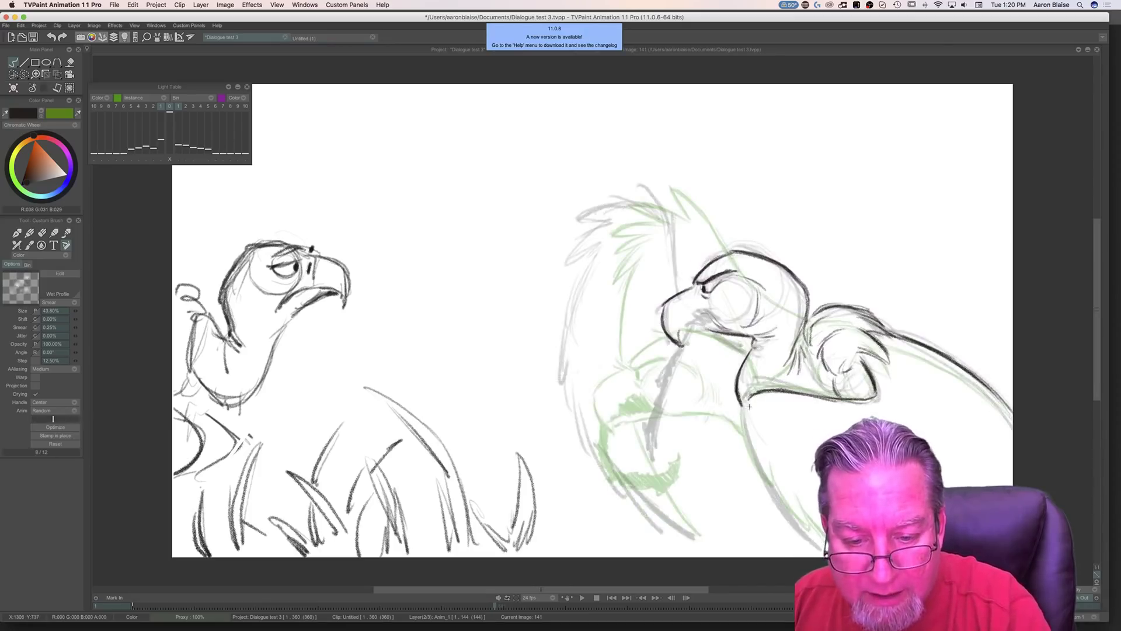
Step: Ink the wing's front edge from the throat base down to the canvas bottom, flipping to check the motion
mouse_move(748, 418)
mouse_down()
mouse_move(754, 461)
mouse_move(752, 453)
mouse_up()
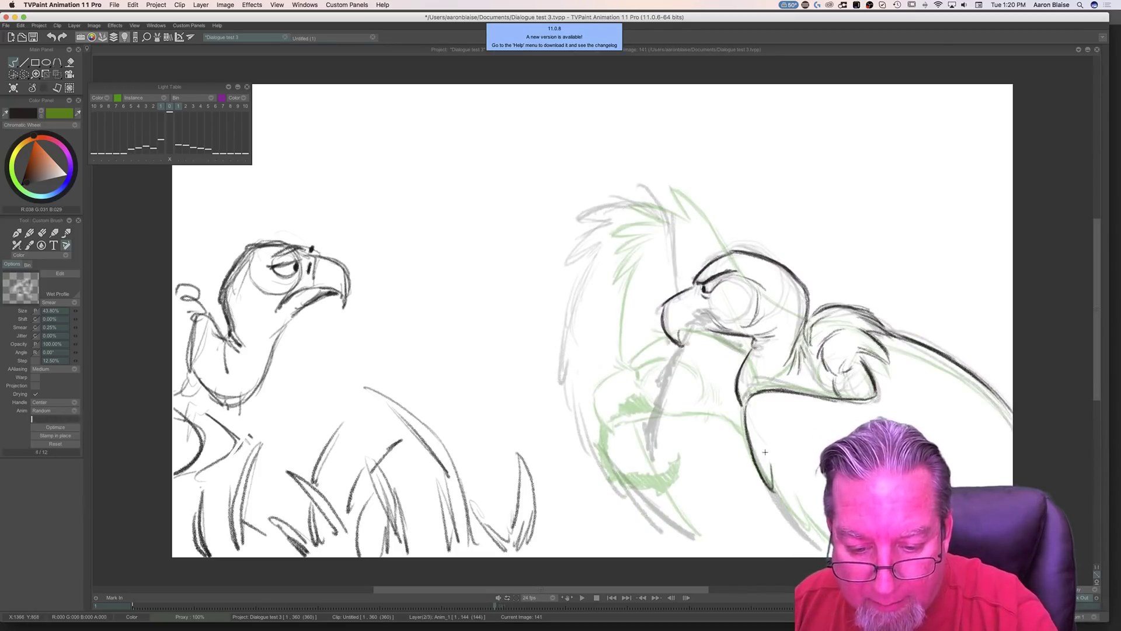
drag(797, 525, 770, 485)
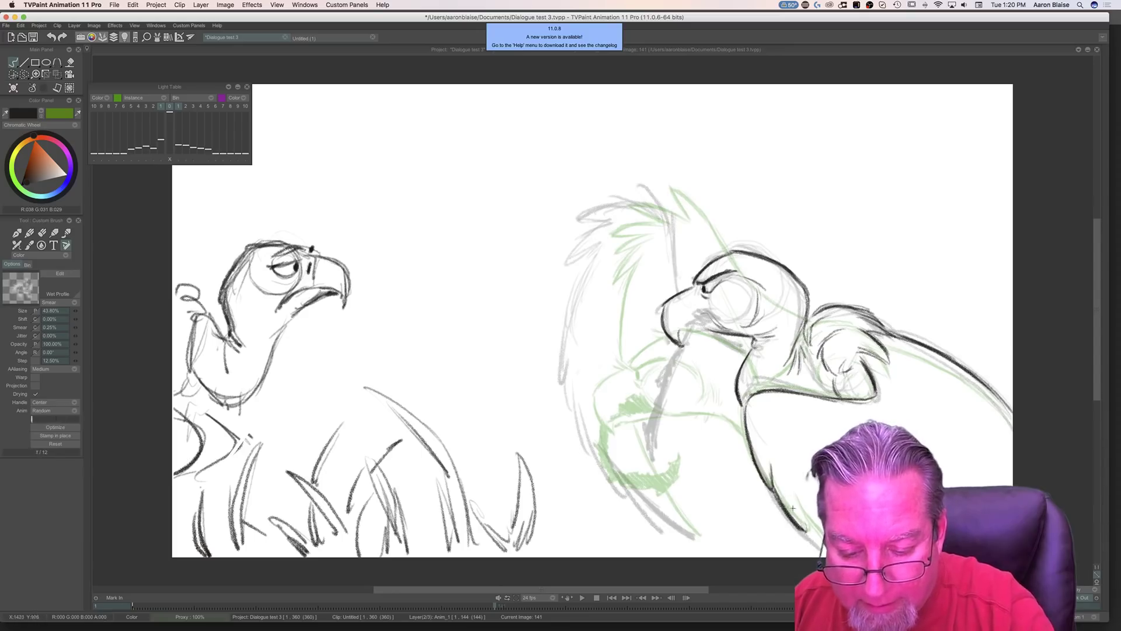
key(Left)
key(Right)
key(Left)
key(Right)
key(Left)
key(Right)
key(Left)
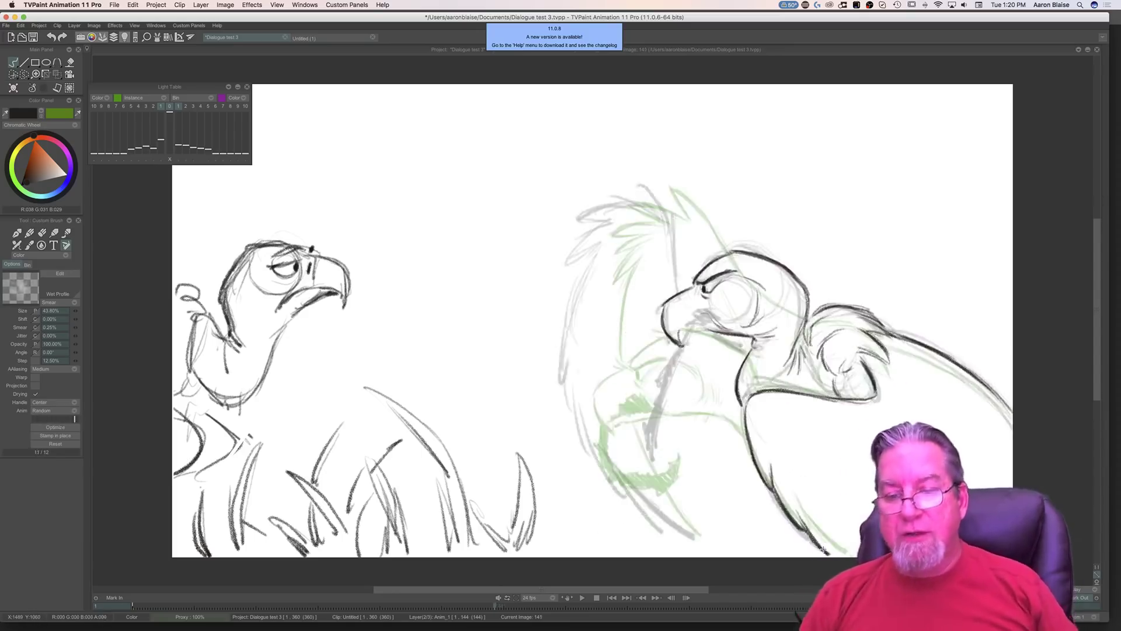
Step: Ink the back of the vulture's neck from the head down to the shoulder, comparing it with the preceding drawing
key(Right)
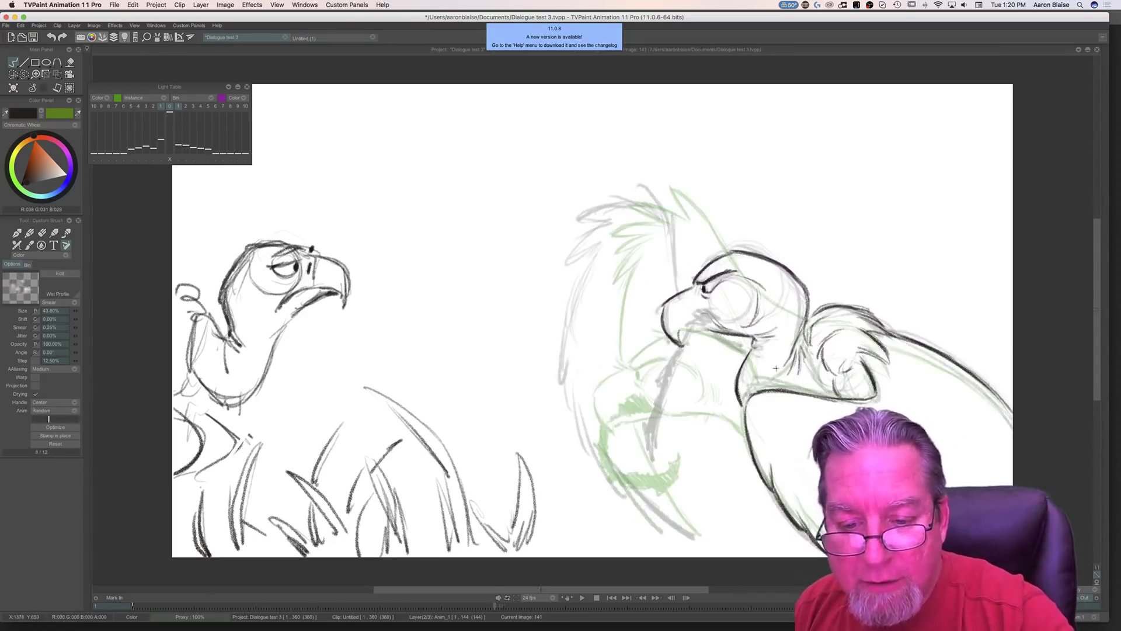
drag(805, 320, 789, 356)
drag(809, 301, 800, 373)
key(Left)
key(Right)
key(Left)
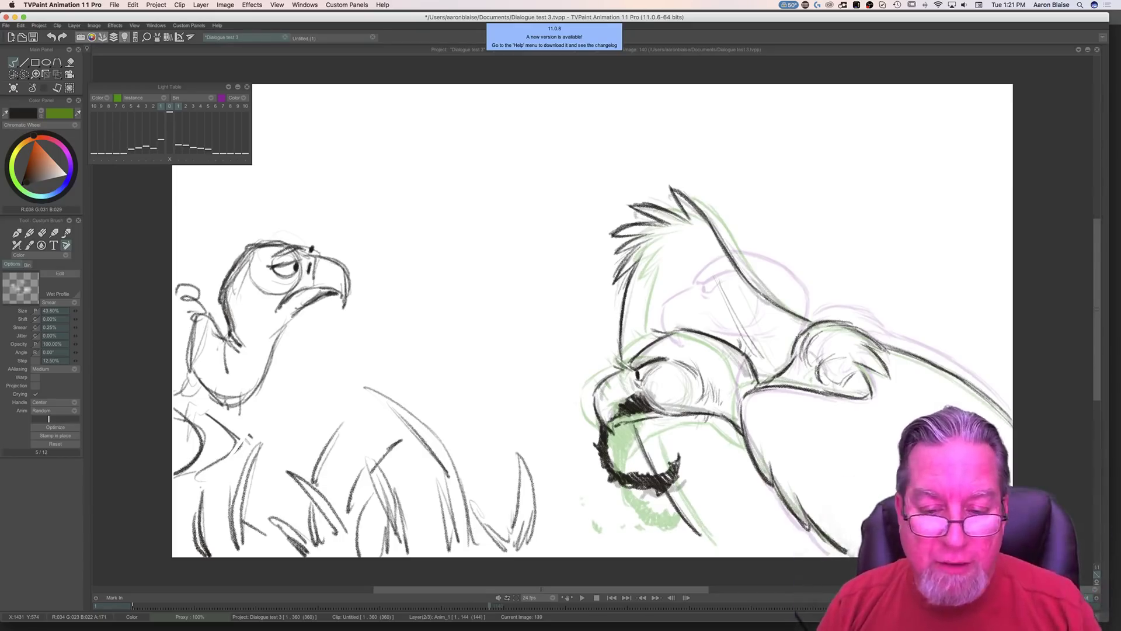
Step: Flip between frame 141 and its neighbouring drawings to examine how the head and body move
key(Right)
key(Right)
key(Left)
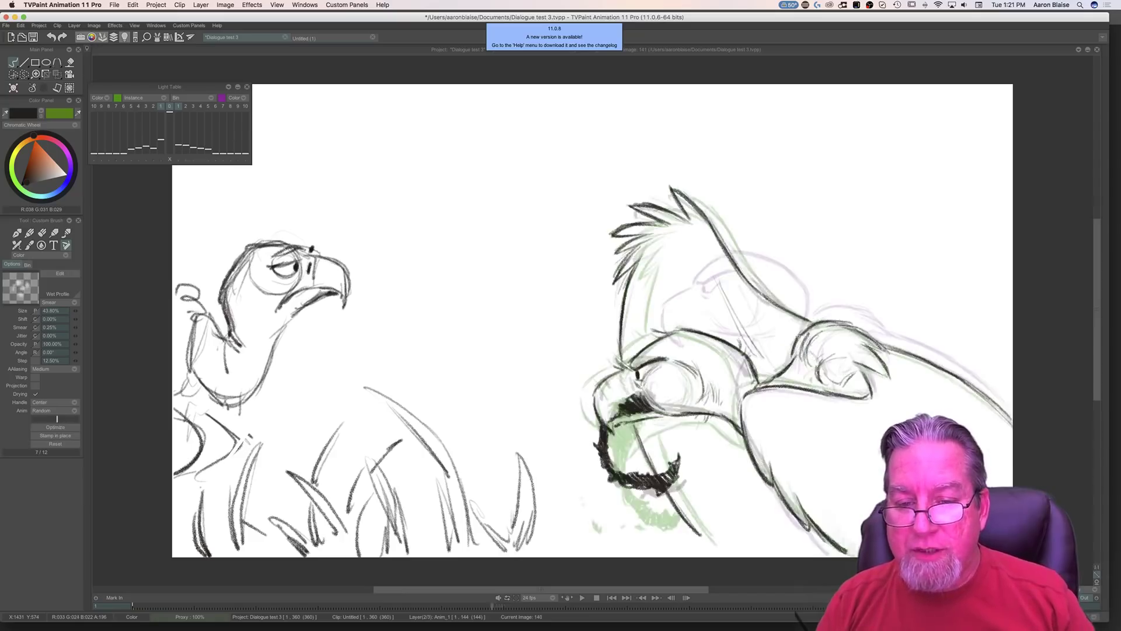
key(Right)
key(Left)
key(Right)
key(Left)
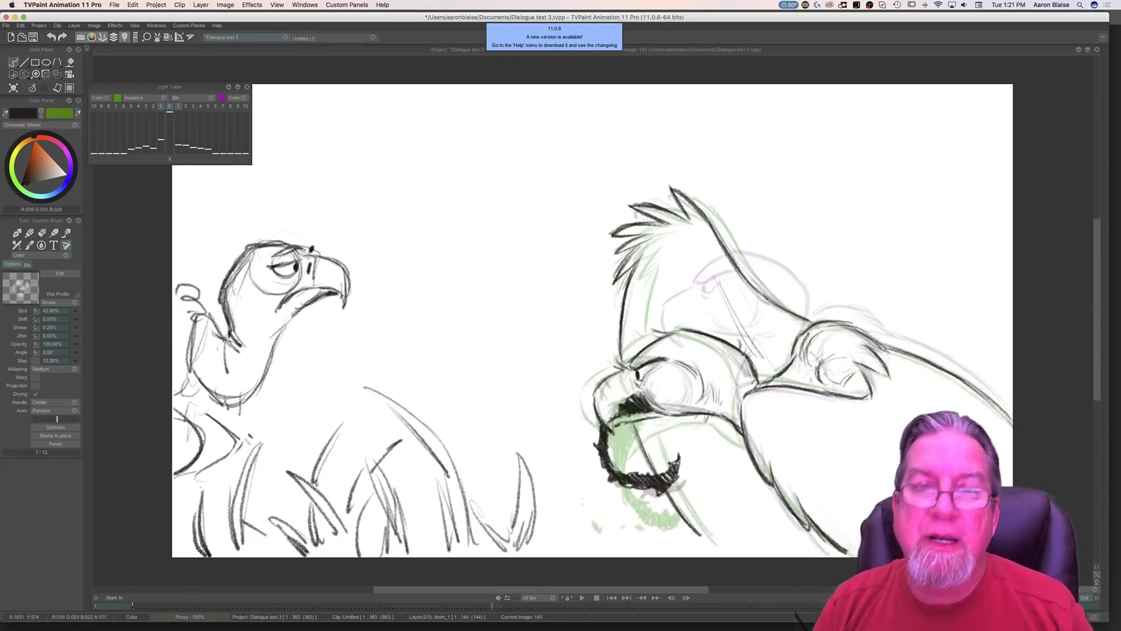
key(Right)
key(Left)
key(Right)
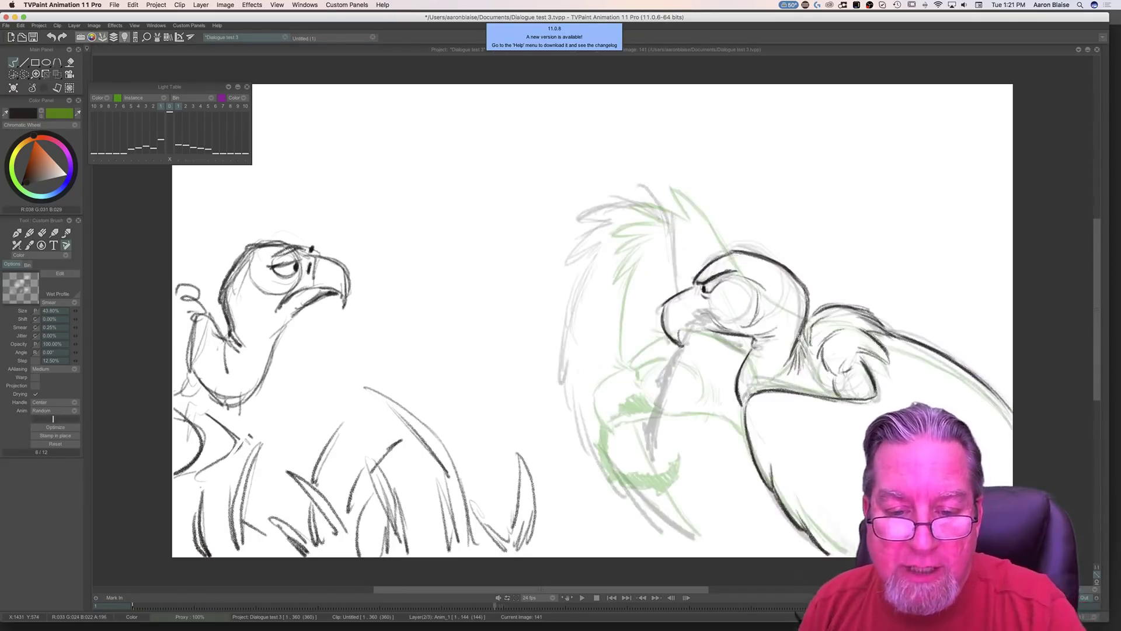
Step: Fill the open corner of the vulture's beak with solid black, checking it against the preceding drawing
mouse_move(713, 325)
mouse_down()
mouse_move(703, 313)
mouse_move(688, 328)
mouse_up()
key(Left)
key(Right)
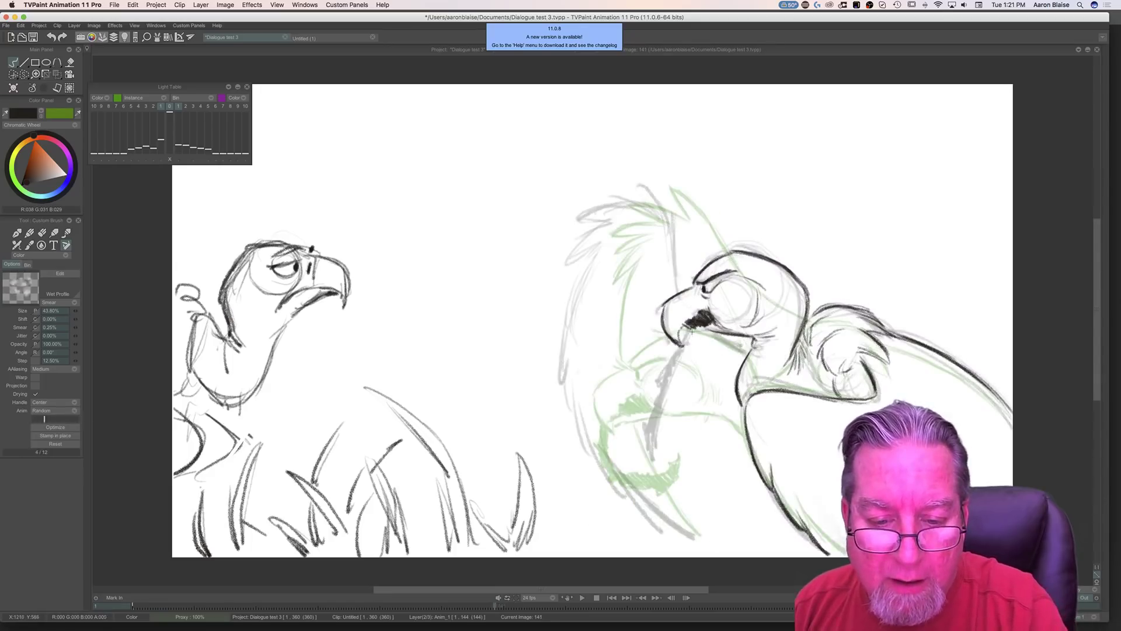
key(Left)
key(Right)
Step: Ink the ragged strand hanging from the beak tip and fill it solid black, flipping to check its swing
mouse_move(684, 331)
mouse_down()
mouse_move(683, 316)
mouse_move(651, 408)
mouse_up()
mouse_move(679, 351)
mouse_down()
mouse_move(653, 407)
mouse_move(657, 467)
mouse_move(660, 429)
mouse_up()
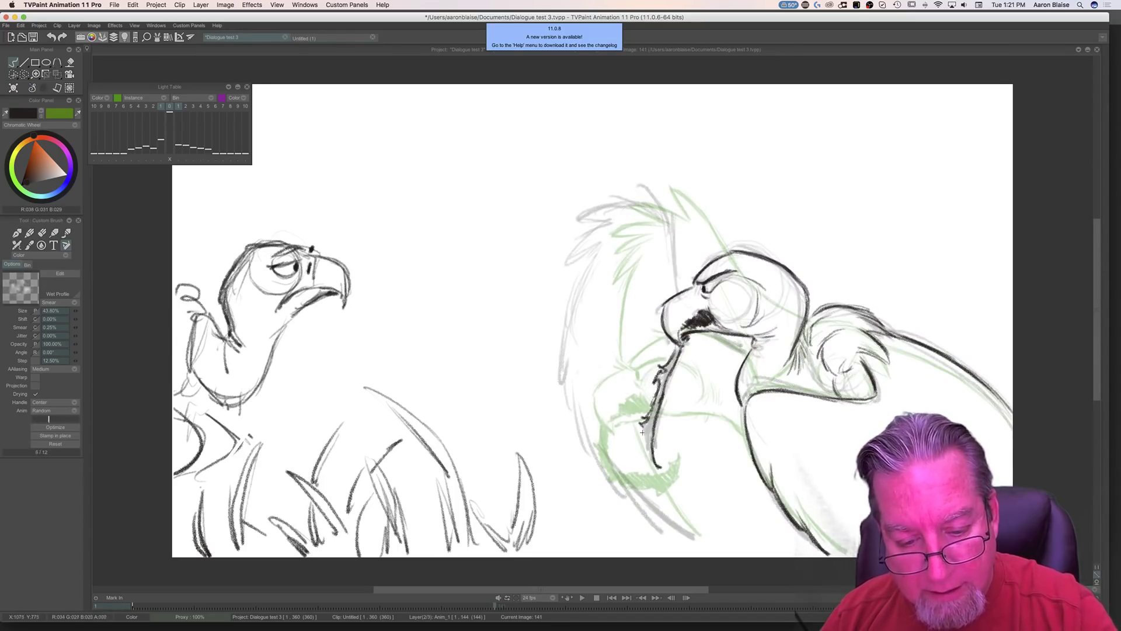
drag(642, 433, 654, 463)
mouse_move(676, 351)
mouse_down()
mouse_move(645, 432)
mouse_move(653, 464)
mouse_up()
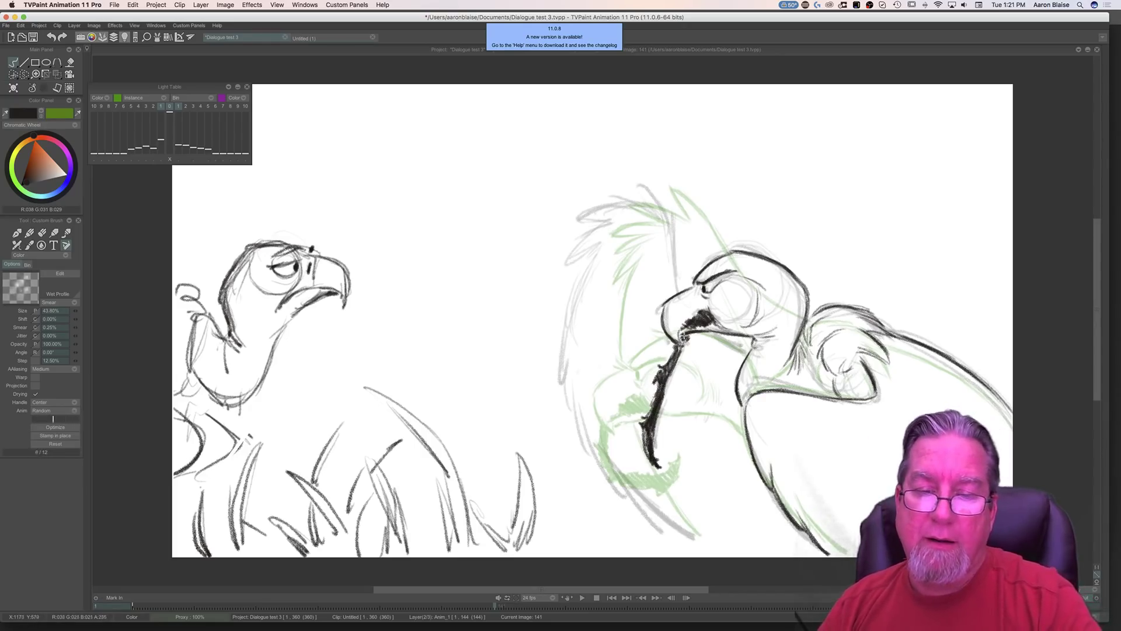
key(Left)
key(Right)
key(Left)
key(Right)
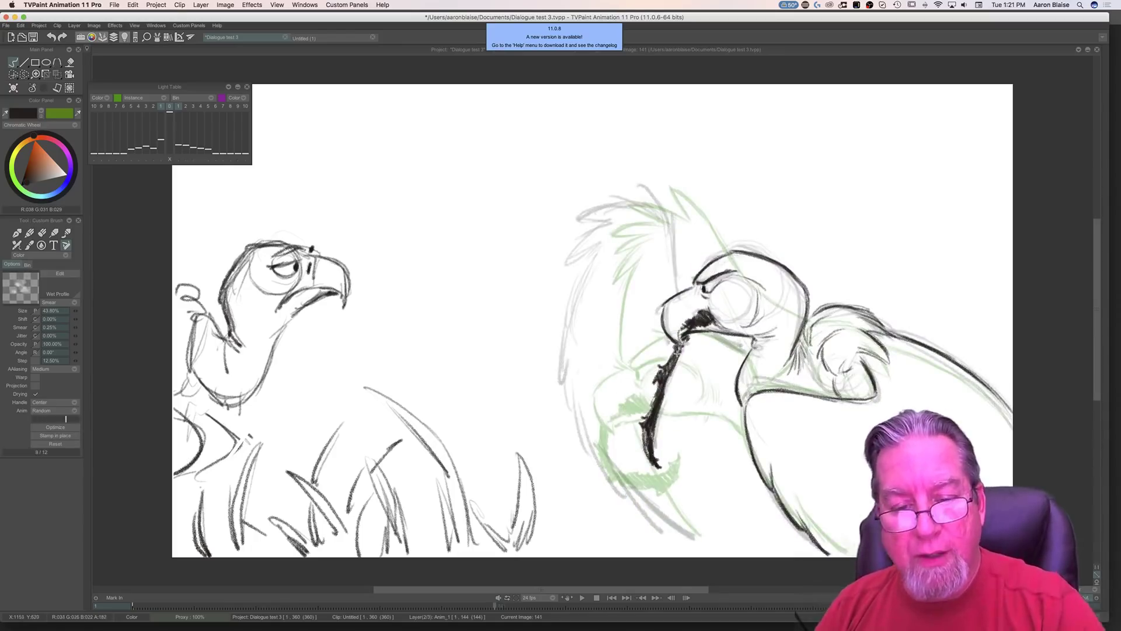
Step: Flip to check the strand's motion and add small spatter dots near the beak tip and the strand's lower end
key(Left)
key(Right)
key(Left)
key(Right)
key(Left)
key(Right)
key(Left)
key(Right)
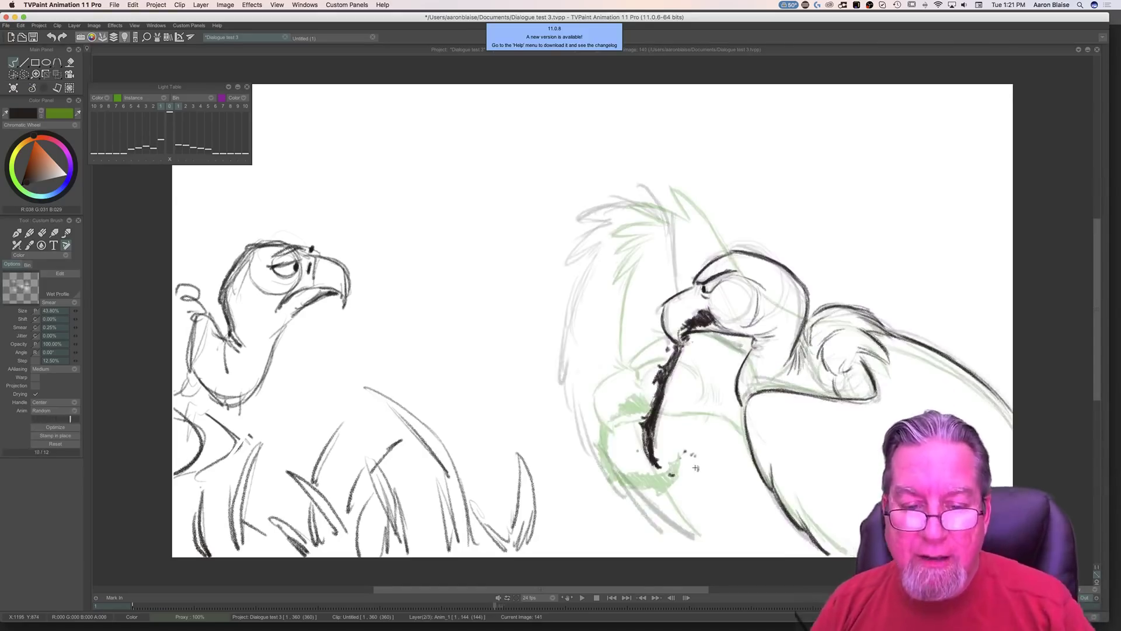
click(698, 468)
Step: Draw the nostril mark on the vulture's upper beak, flipping against the preceding drawing to check its placement
drag(677, 296, 691, 316)
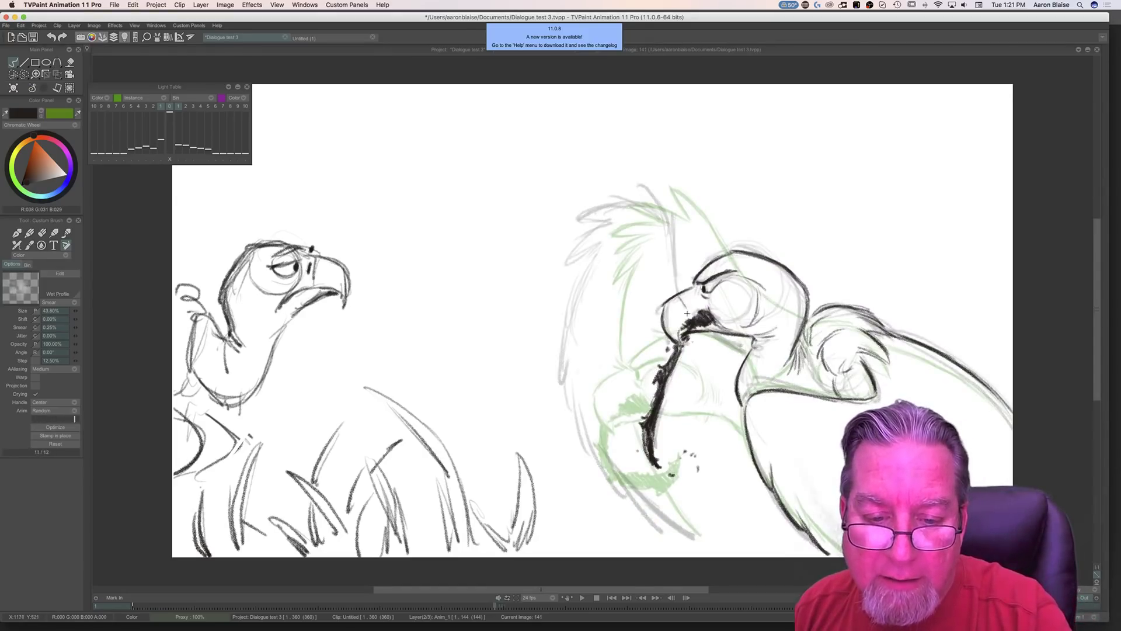
key(Left)
key(Right)
key(Left)
key(Right)
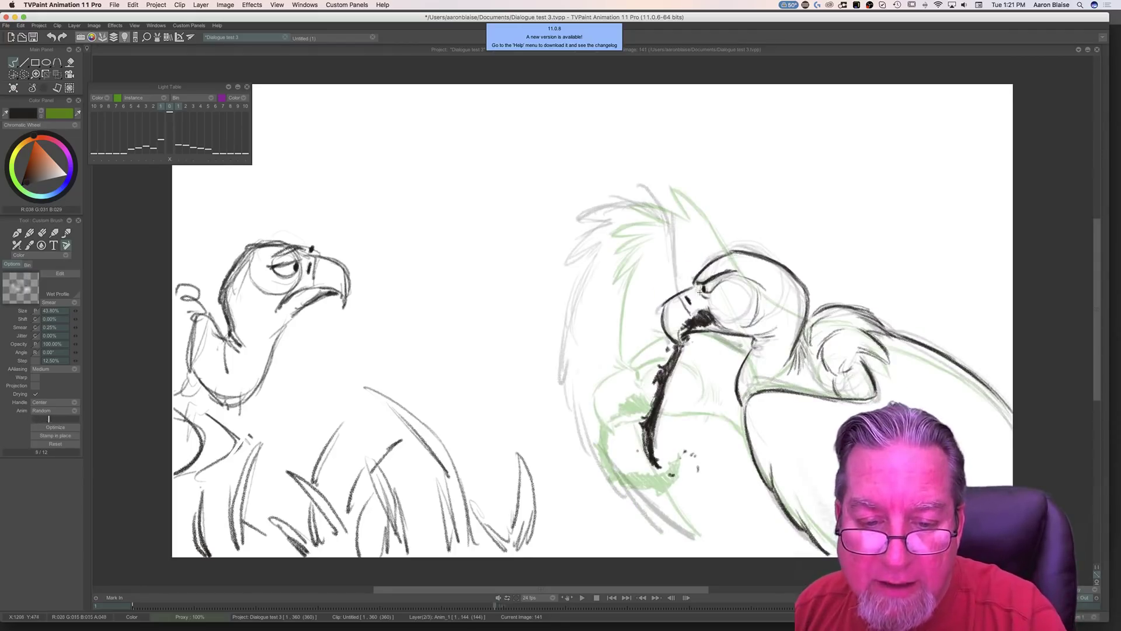
key(Left)
key(Right)
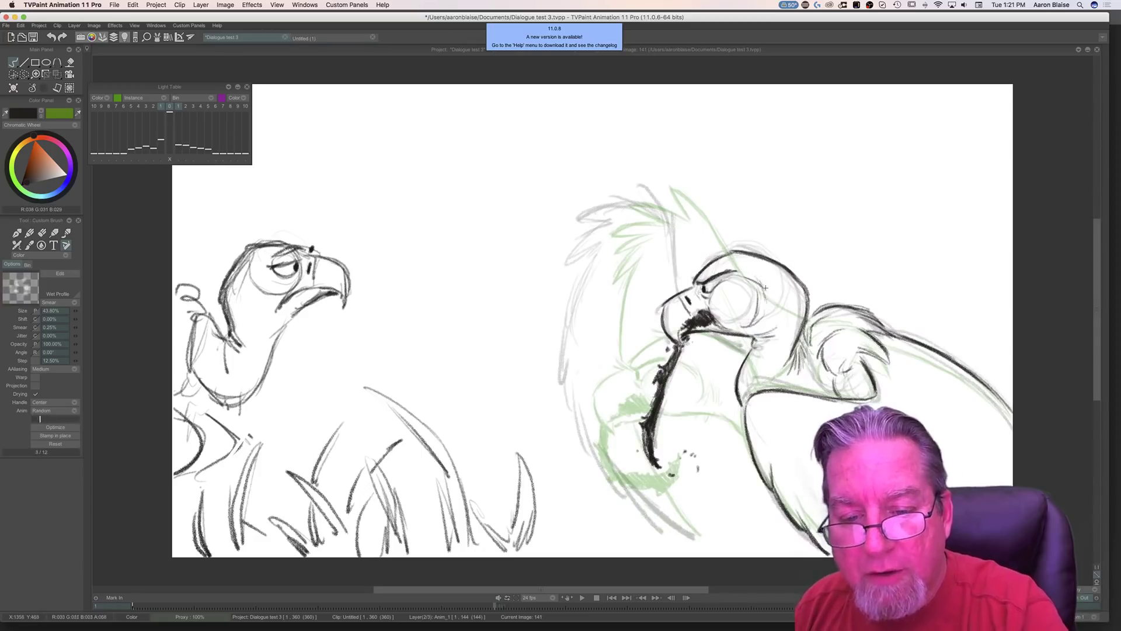
Step: Flip between frames 140 and 141 to examine the motion of the beak, nostril and eye area
key(Left)
key(Right)
key(Left)
key(Right)
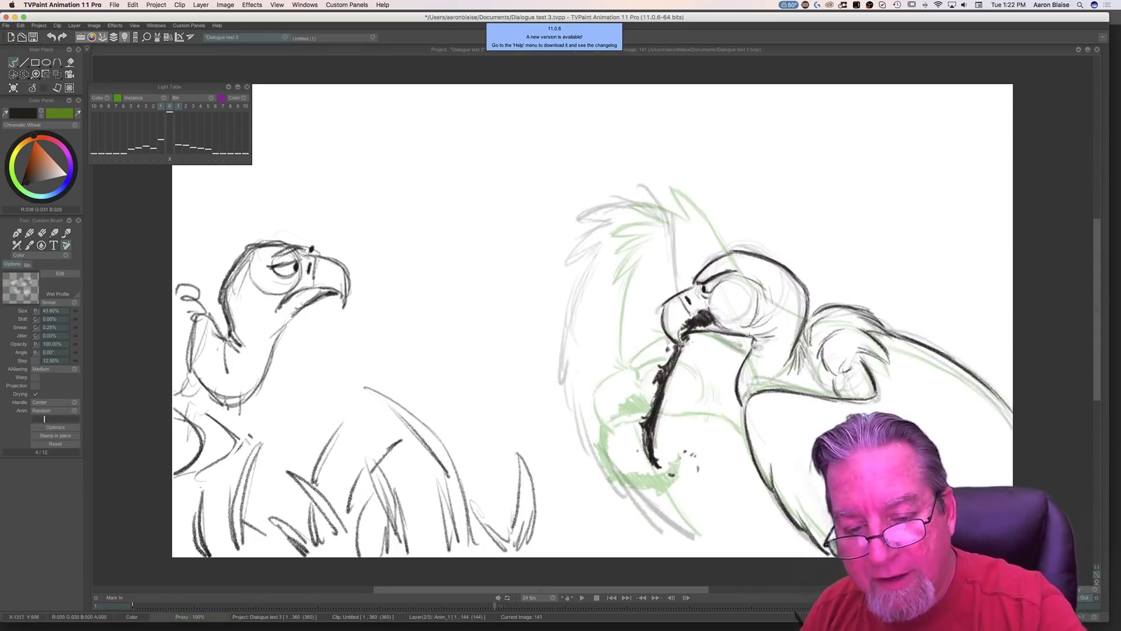
key(Left)
key(Right)
key(Left)
key(Right)
key(Left)
key(Right)
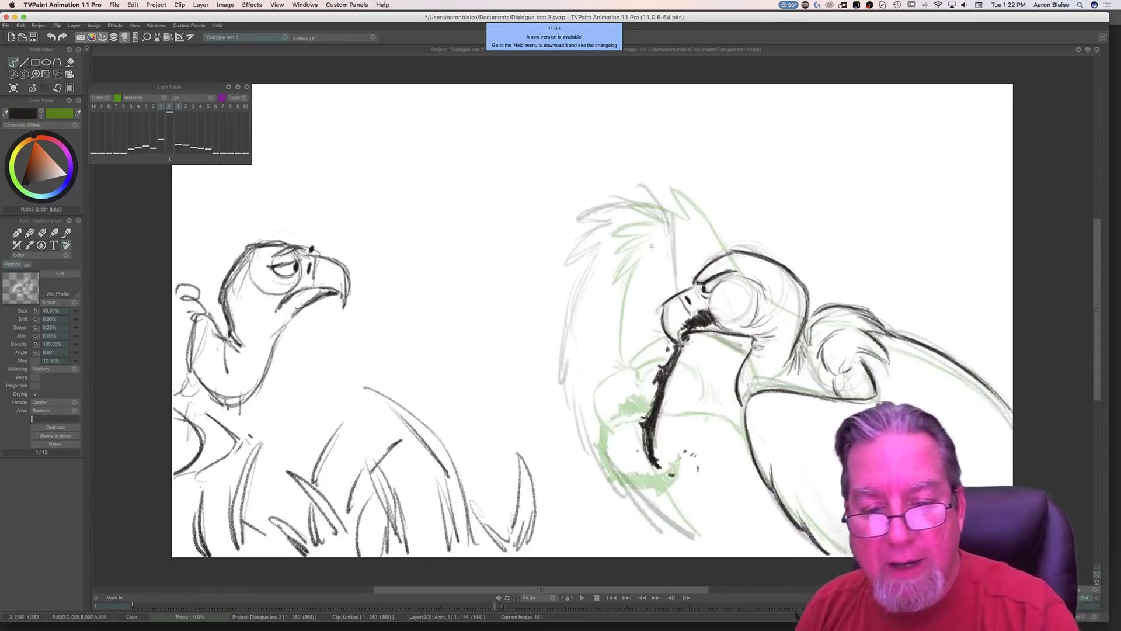
Step: Ink the underside of the head from the beak corner back to the throat, checking against the preceding drawing
drag(717, 337, 744, 349)
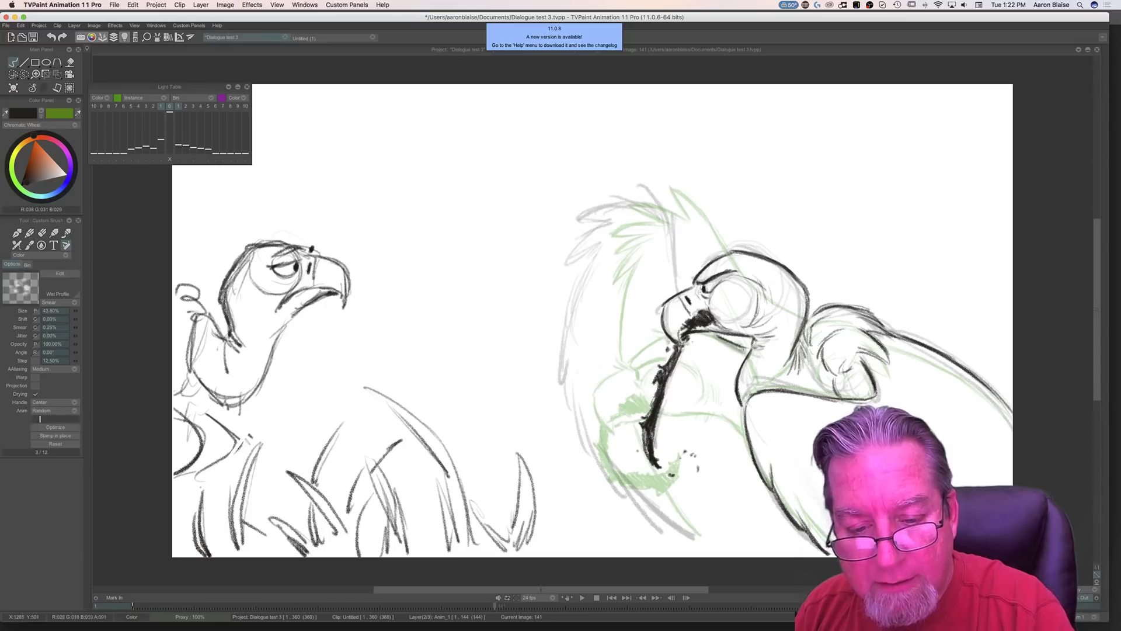
key(Left)
key(Right)
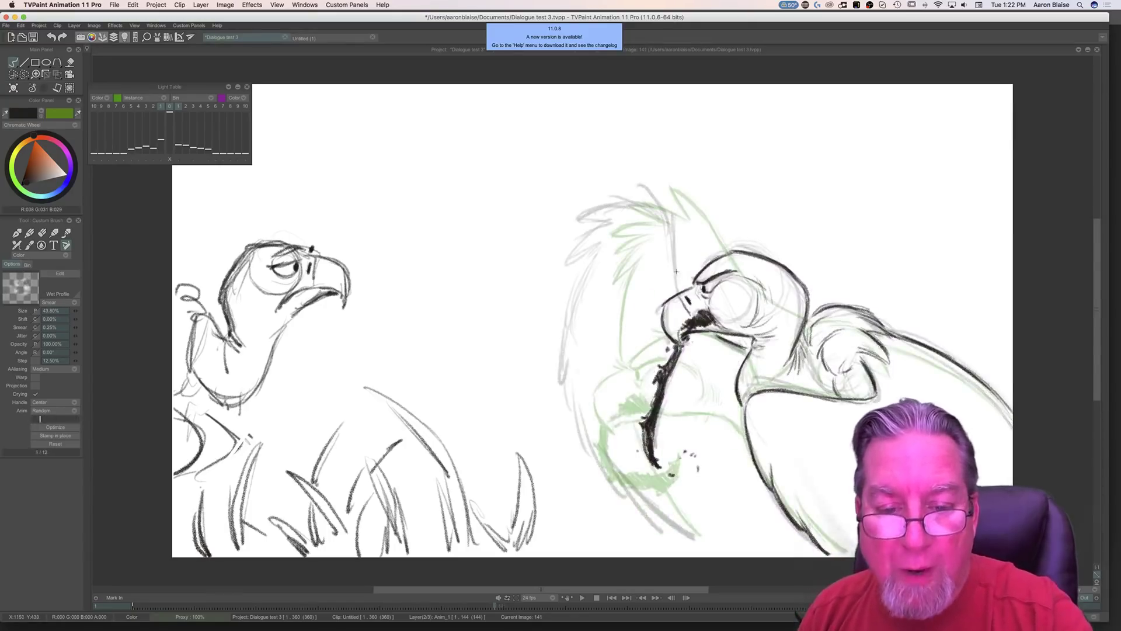
Step: Ink the raised far wing's inner edge and the pointed feathers across its top, checking against the preceding drawing
mouse_move(675, 255)
mouse_down()
mouse_move(659, 192)
mouse_move(643, 178)
mouse_move(663, 216)
mouse_up()
mouse_move(636, 176)
mouse_down()
mouse_move(649, 211)
mouse_move(626, 208)
mouse_move(576, 252)
mouse_up()
key(Left)
key(Right)
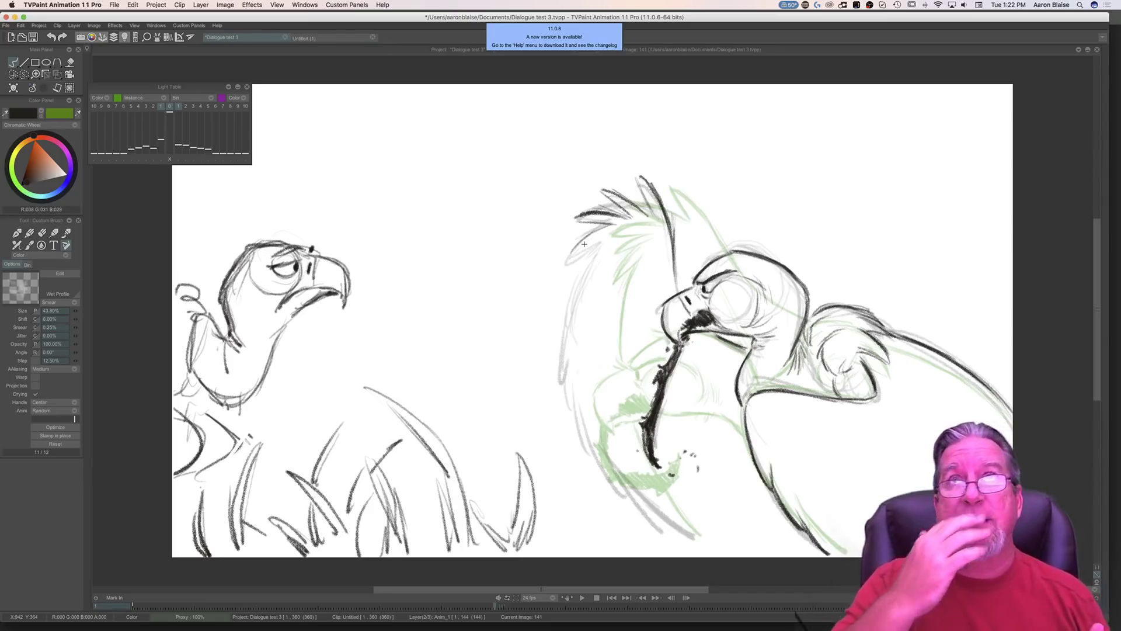
Step: Ink the far wing's long outer edge with overlapping feather strokes curving down to the canvas bottom, flipping to check it
mouse_move(597, 235)
mouse_down()
mouse_move(564, 264)
mouse_move(579, 269)
mouse_move(561, 327)
mouse_up()
drag(580, 280, 560, 342)
drag(573, 302, 557, 386)
mouse_move(567, 346)
mouse_down()
mouse_move(556, 390)
mouse_move(575, 430)
mouse_up()
drag(569, 367, 589, 453)
drag(578, 397, 620, 500)
drag(584, 433, 637, 506)
drag(607, 466, 692, 550)
key(Left)
key(Right)
key(Left)
key(Right)
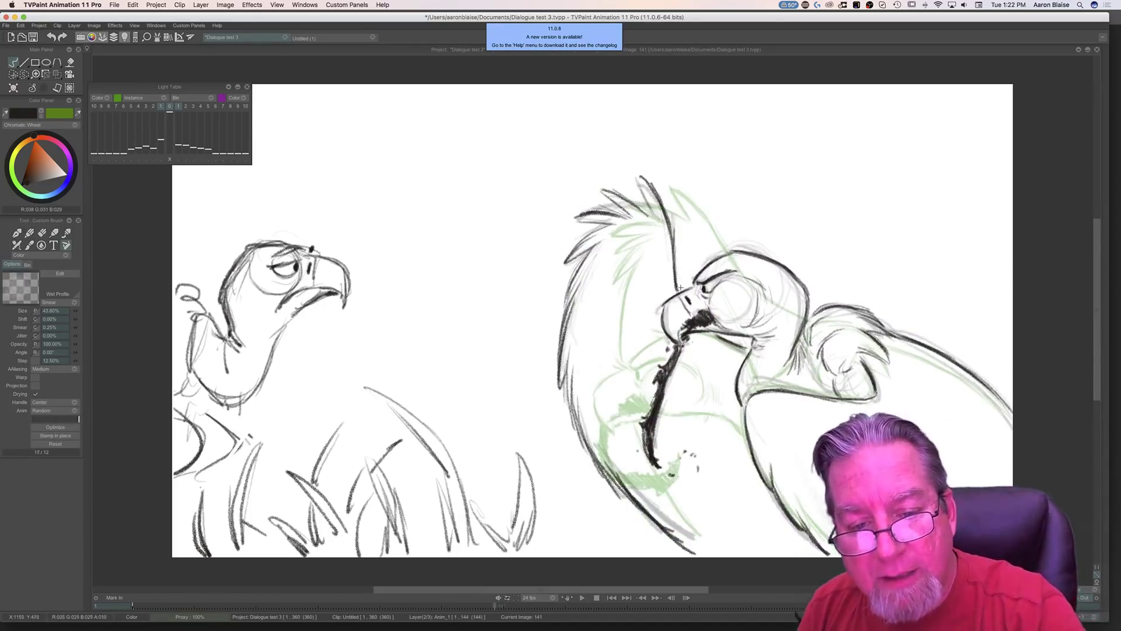
Step: Flip repeatedly between frames 140 and 141 to review the motion of the completed wings and head
key(Left)
key(Right)
key(Left)
key(Right)
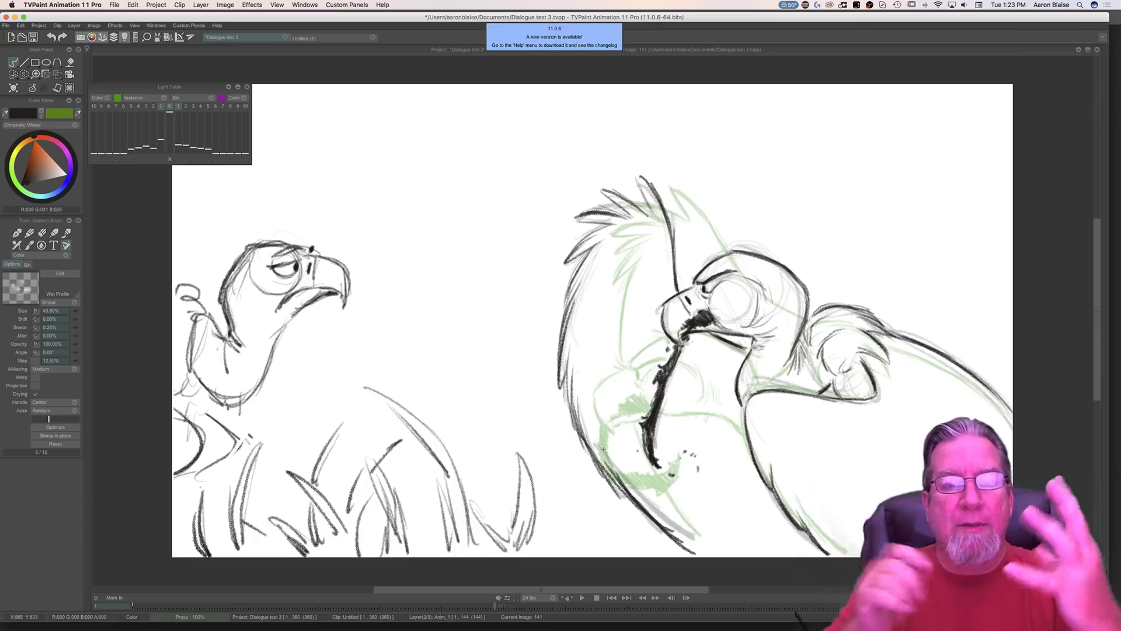
key(Left)
key(Right)
key(Left)
key(Right)
key(Left)
key(Right)
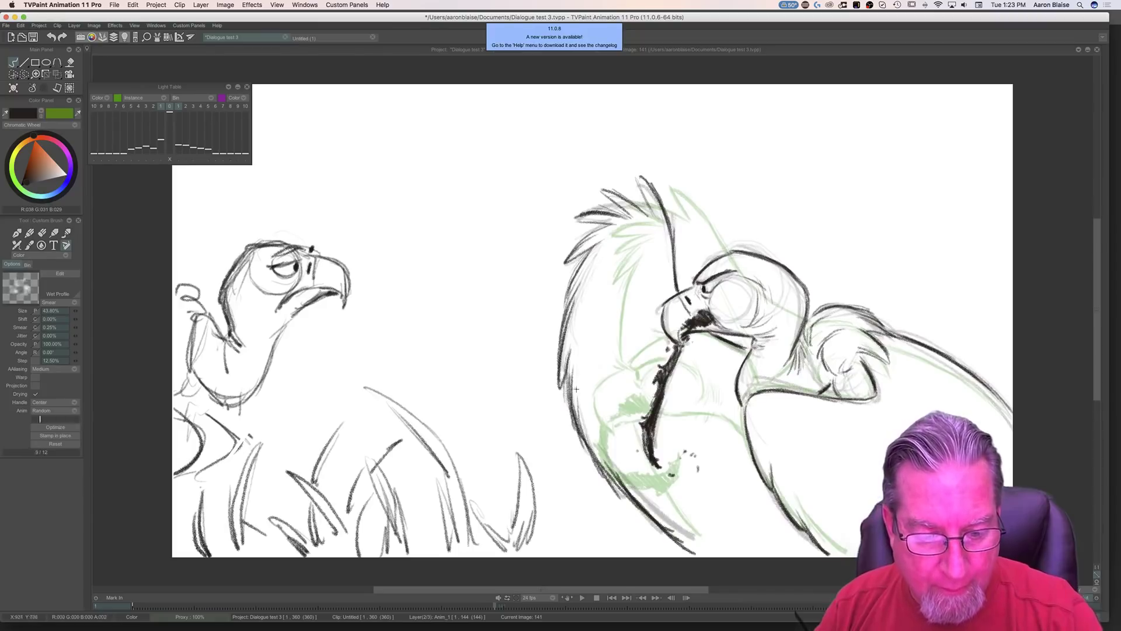
key(Left)
key(Right)
key(Left)
key(Right)
key(Left)
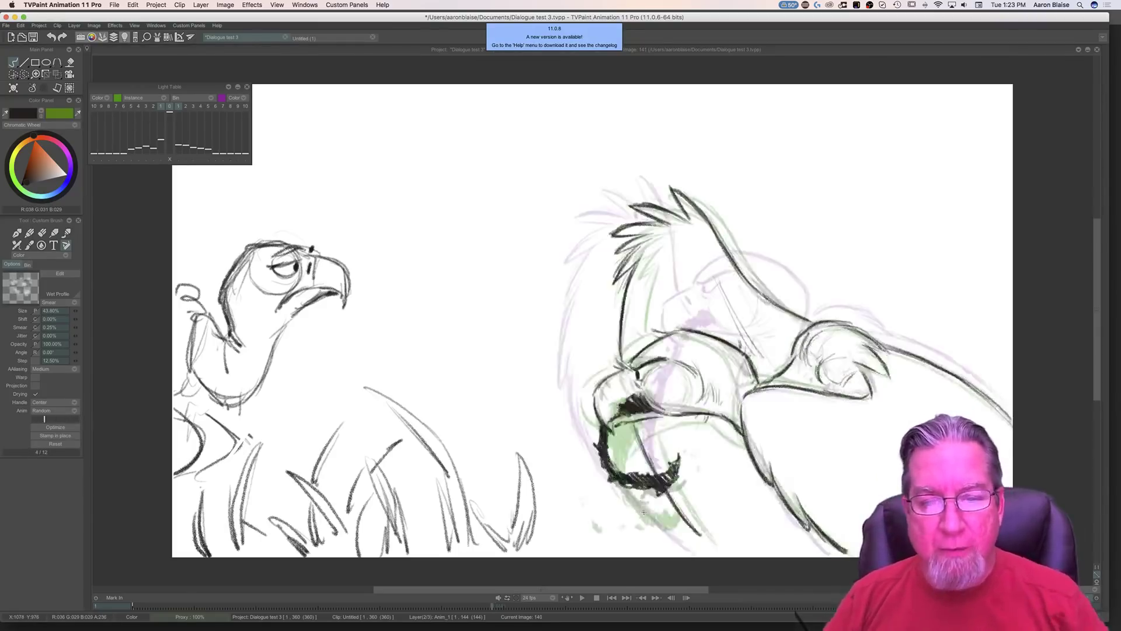
key(Right)
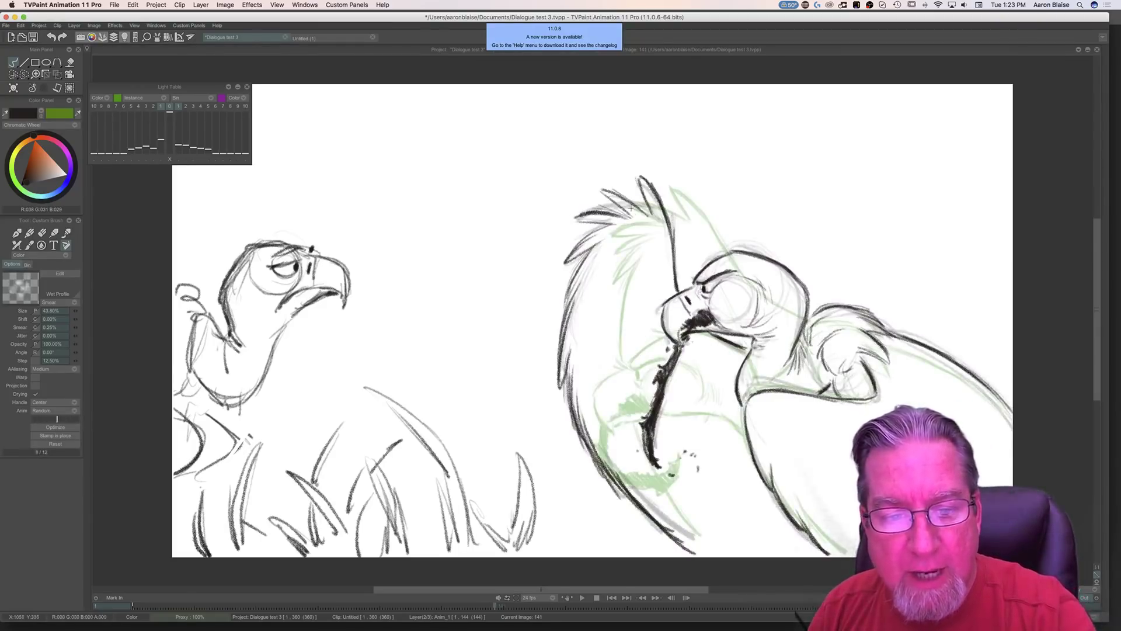
Step: Reinforce the far wing's feather tips and outer edge, and add a short stroke inside the near wing's shoulder joint
mouse_move(597, 189)
mouse_down()
mouse_move(623, 216)
mouse_move(589, 219)
mouse_move(585, 233)
mouse_move(610, 195)
mouse_move(567, 258)
mouse_move(572, 379)
mouse_up()
key(Left)
key(Right)
key(Left)
key(Right)
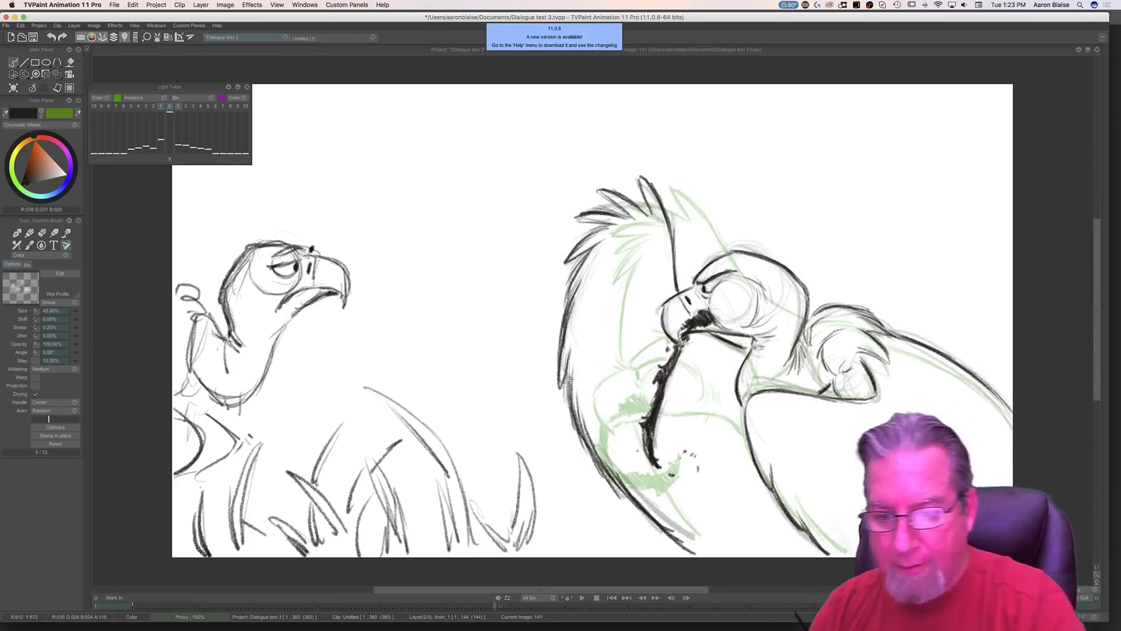
drag(843, 366, 833, 380)
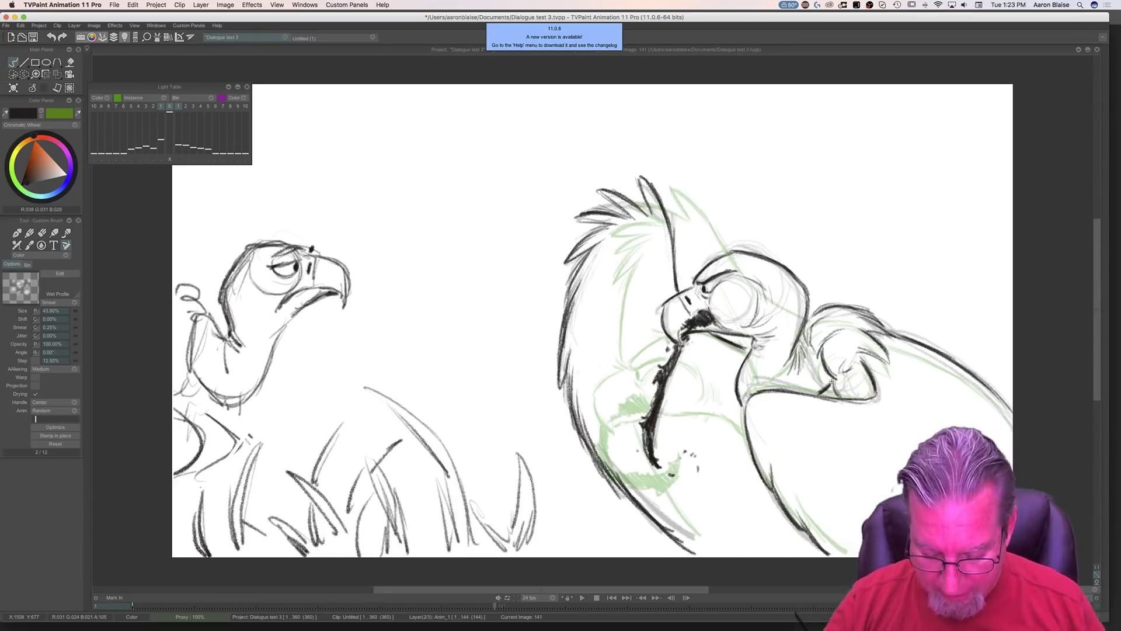
Step: Add a blank drawing at frame 145 on the Anim_1 layer and extend its exposure through frame 146
key(ctrl+t)
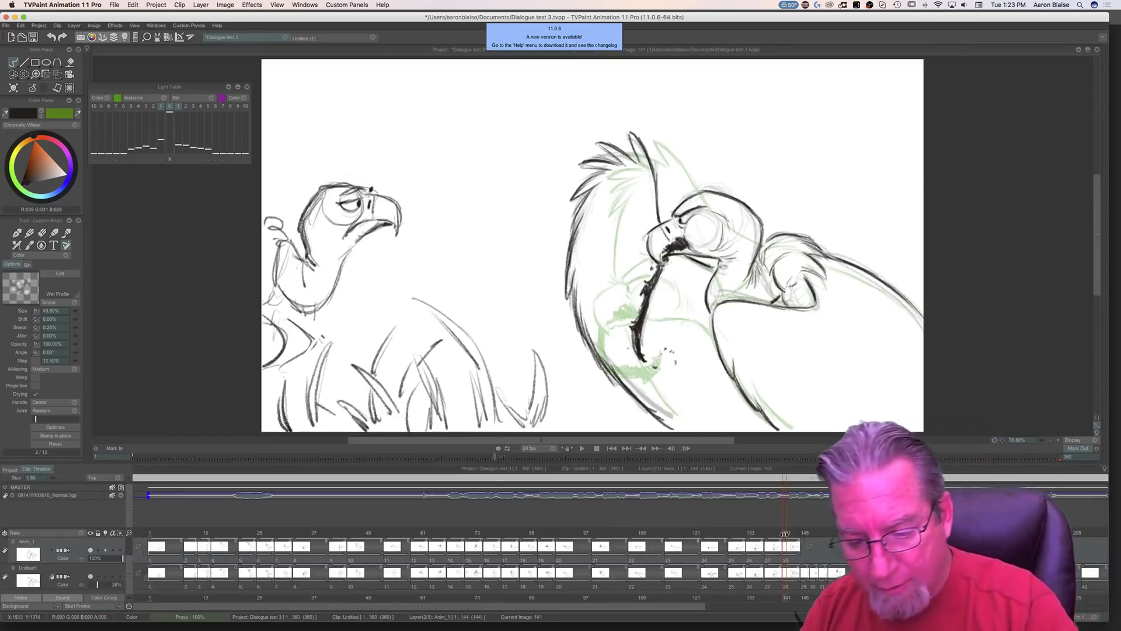
click(804, 534)
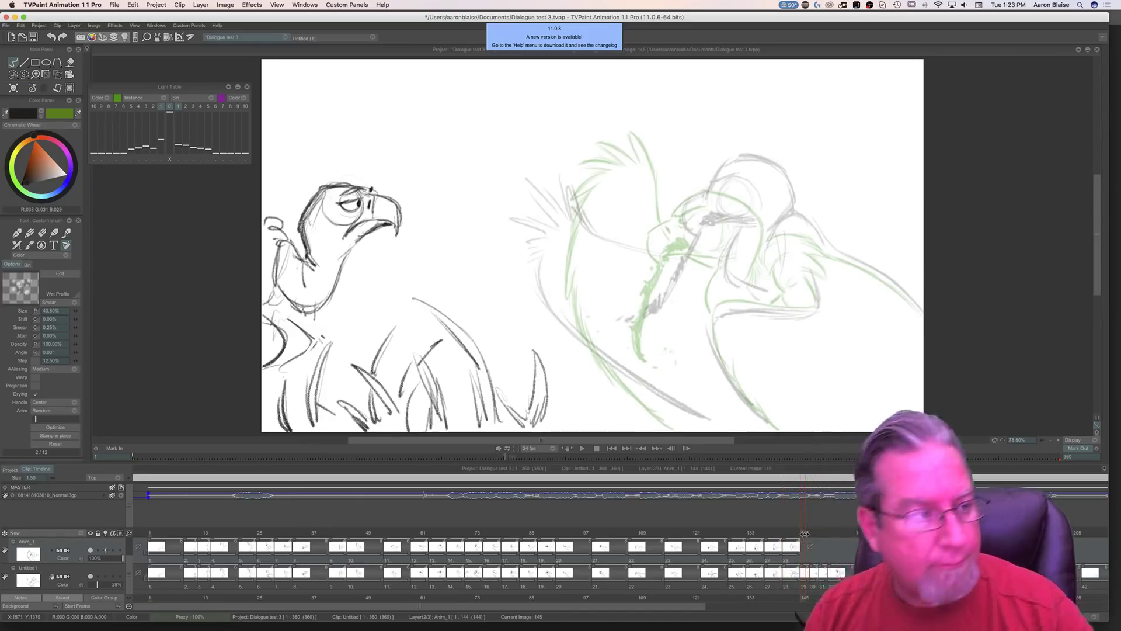
click(804, 554)
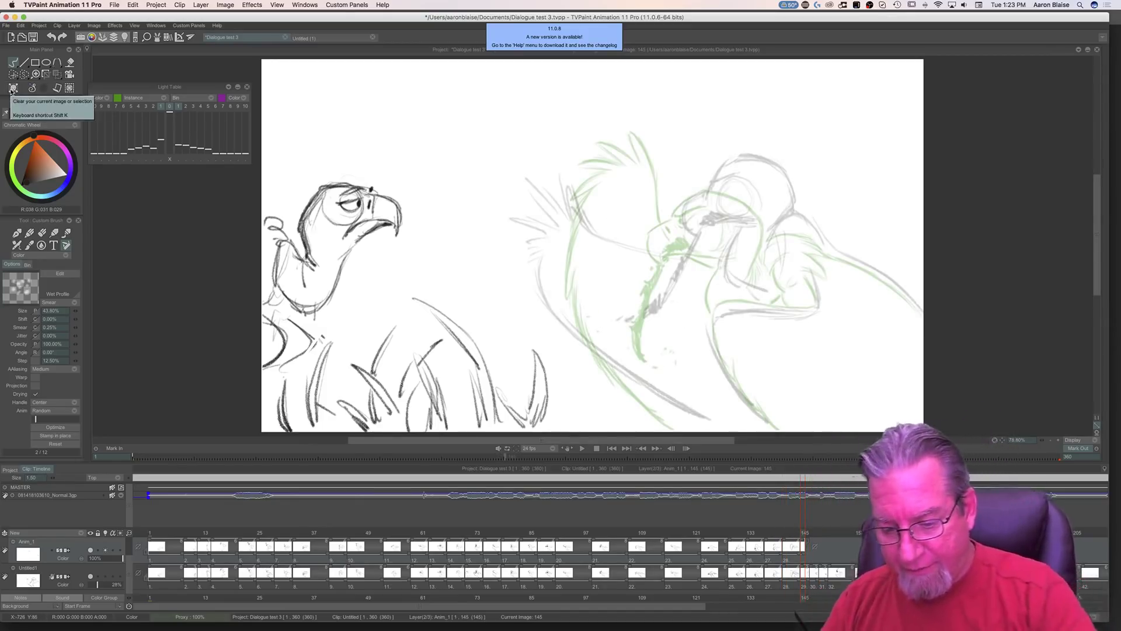
click(804, 555)
click(810, 556)
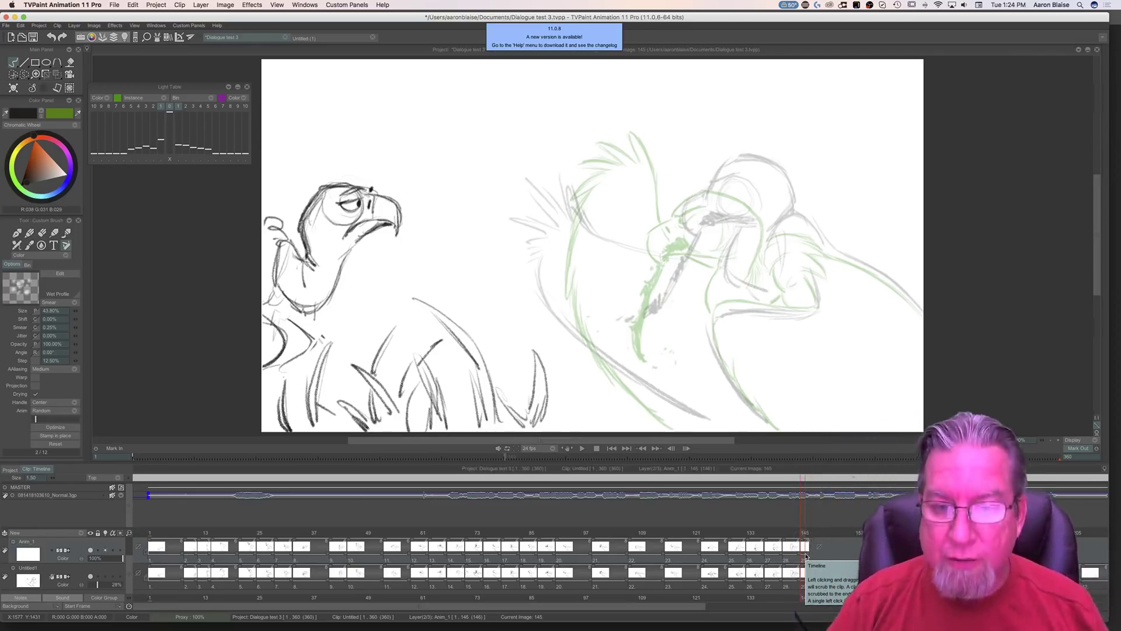
key(Tab)
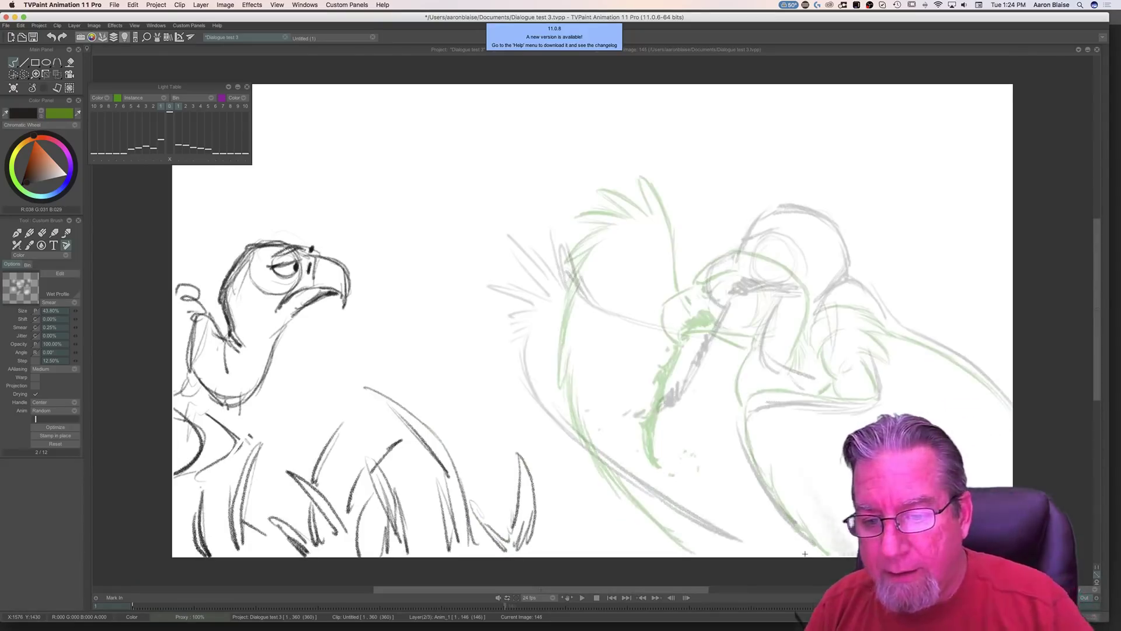
Step: Ink the shoulder's top and sloping back line at frame 145, along with the feather tufts and rounded wing joint
mouse_move(828, 288)
mouse_down()
mouse_move(860, 288)
mouse_move(846, 277)
mouse_move(893, 321)
mouse_up()
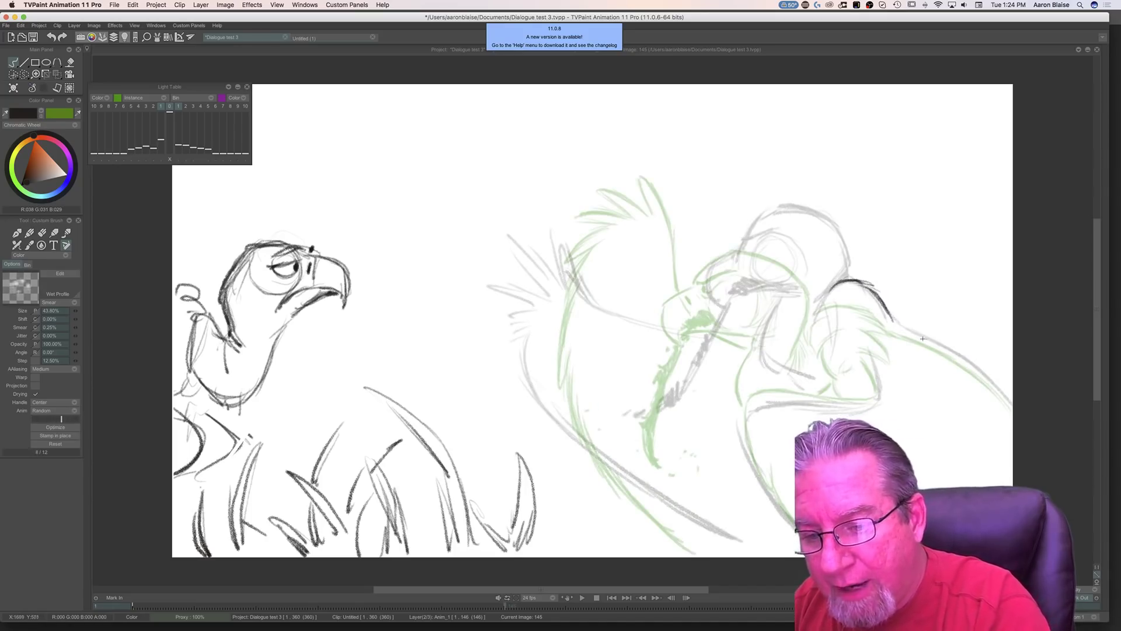
mouse_move(919, 336)
mouse_down()
mouse_move(1013, 403)
mouse_move(929, 338)
mouse_move(832, 294)
mouse_move(870, 309)
mouse_up()
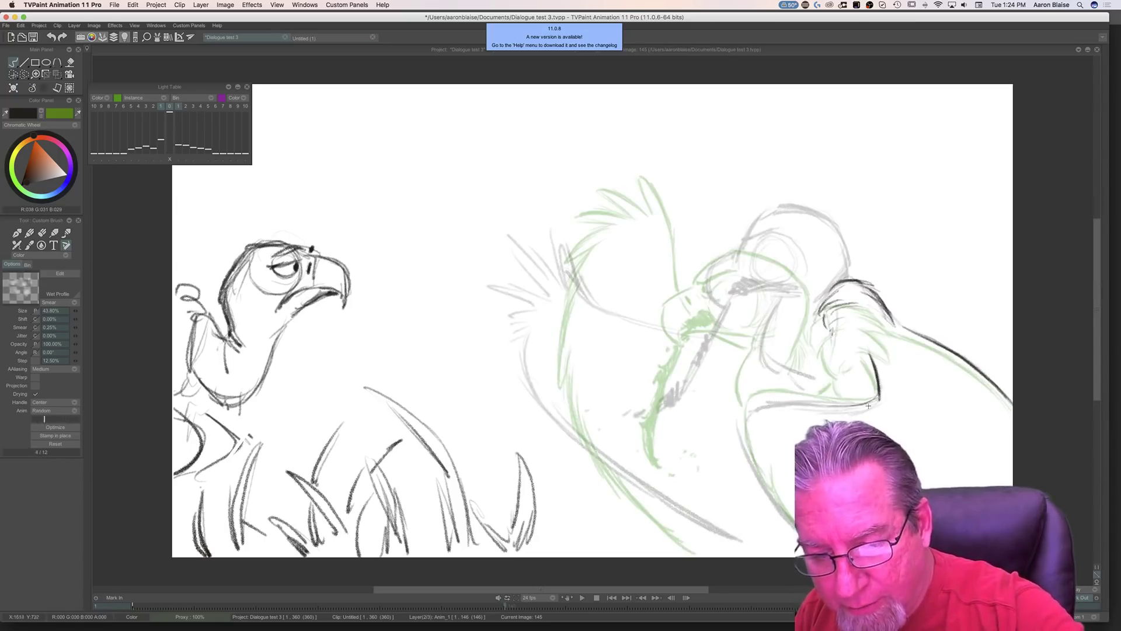
Step: Ink the near wing's upper edge from the shoulder joint to the throat base and its front edge down to the canvas bottom
drag(878, 403, 818, 403)
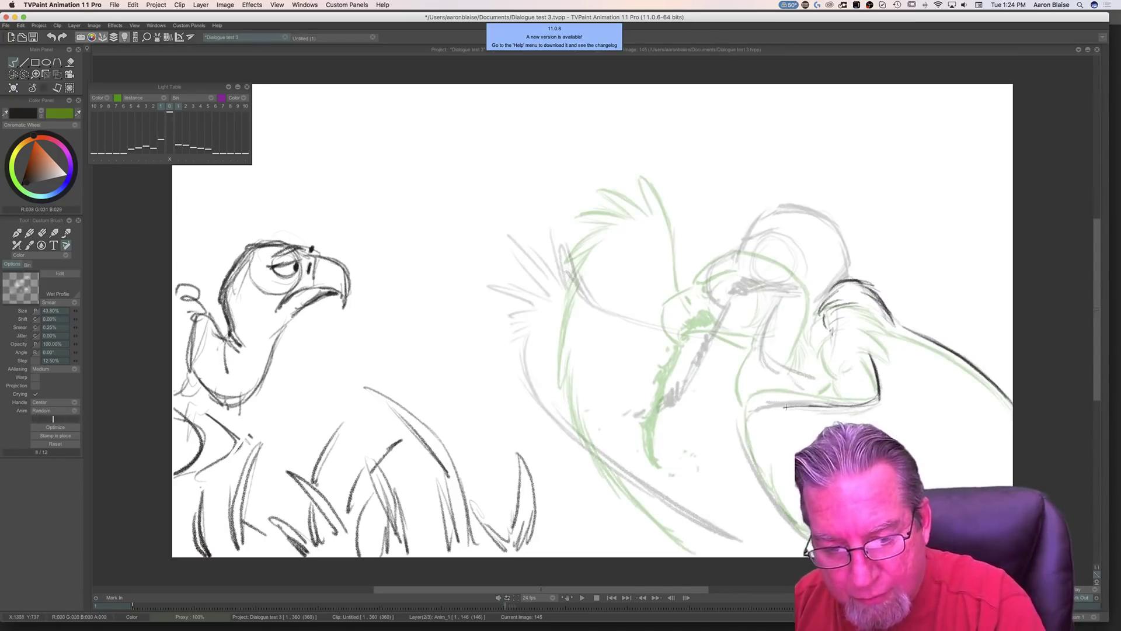
click(756, 412)
mouse_move(765, 410)
mouse_down()
mouse_move(750, 438)
mouse_move(767, 487)
mouse_up()
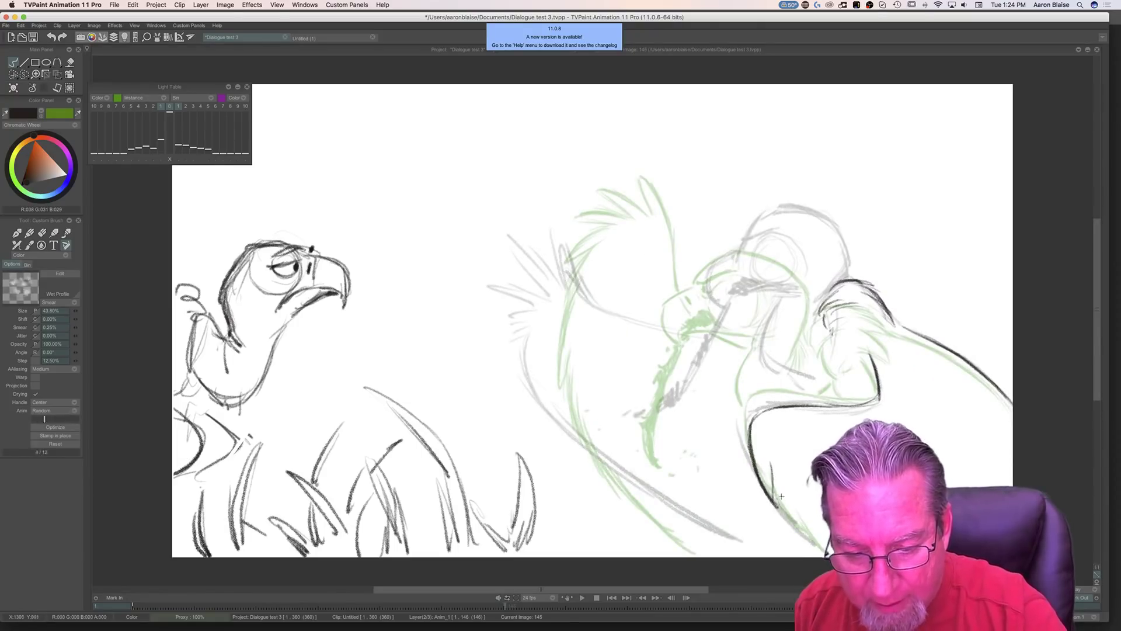
drag(800, 520, 815, 535)
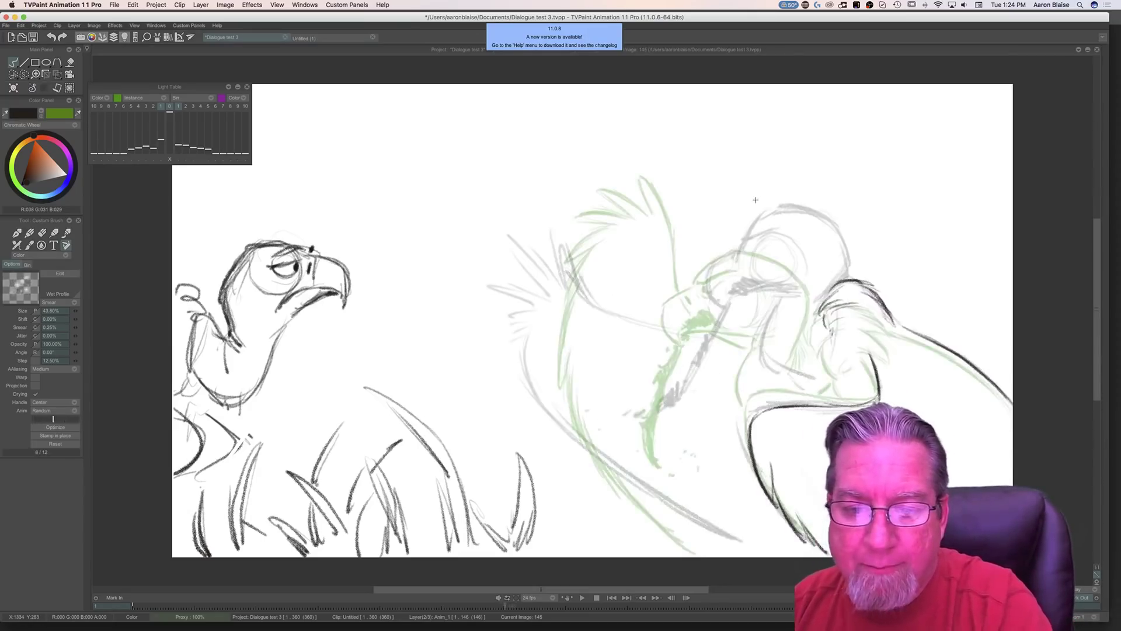
Step: Ink the vulture's crown and the back of its head and neck down to the shoulder at frame 145
mouse_move(800, 209)
mouse_down()
mouse_move(847, 236)
mouse_move(840, 227)
mouse_move(832, 247)
mouse_move(851, 251)
mouse_move(799, 334)
mouse_move(814, 309)
mouse_move(816, 338)
mouse_up()
key(Left)
key(Right)
key(Left)
key(Right)
key(Left)
key(Right)
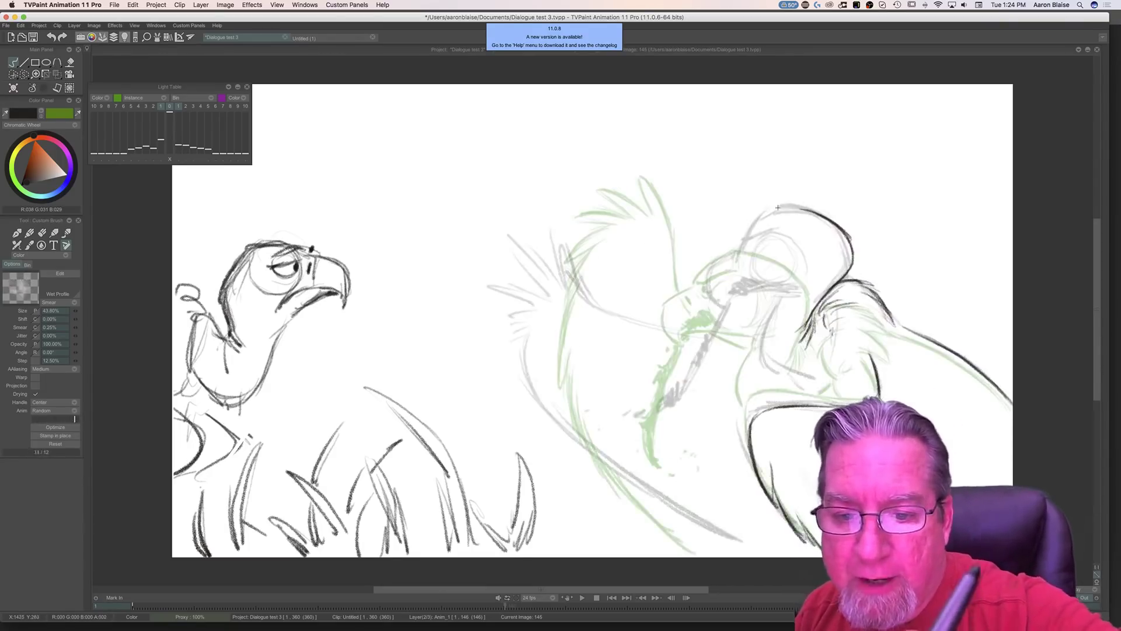
Step: Carry the crown line forward and ink the heavy brow, with short stray hairs above the beak
drag(776, 210, 801, 208)
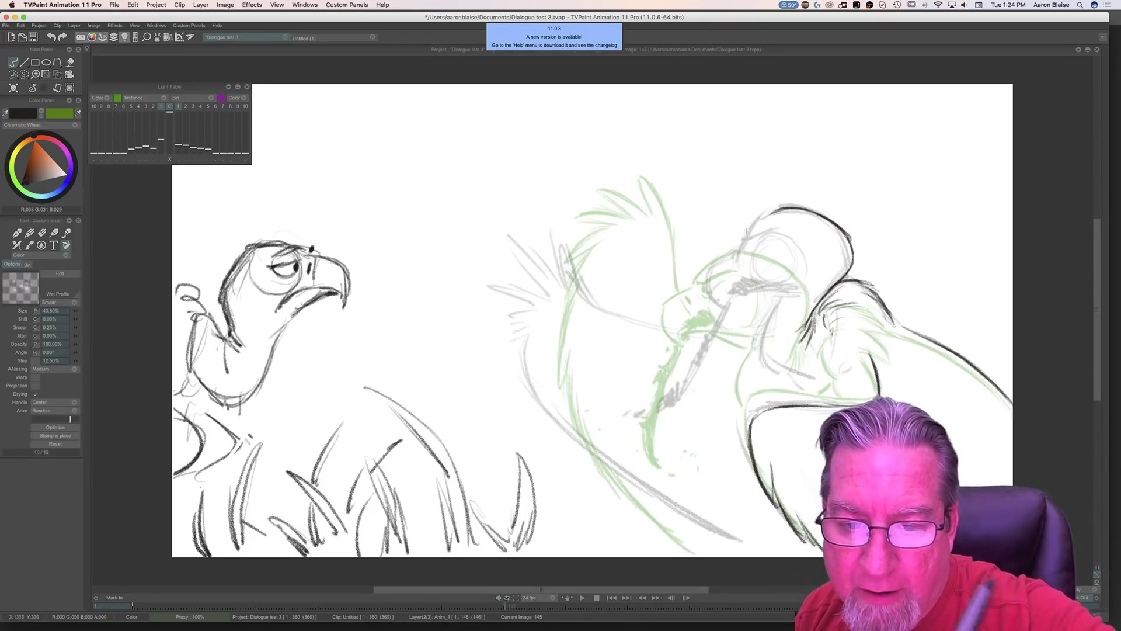
key(Left)
key(Right)
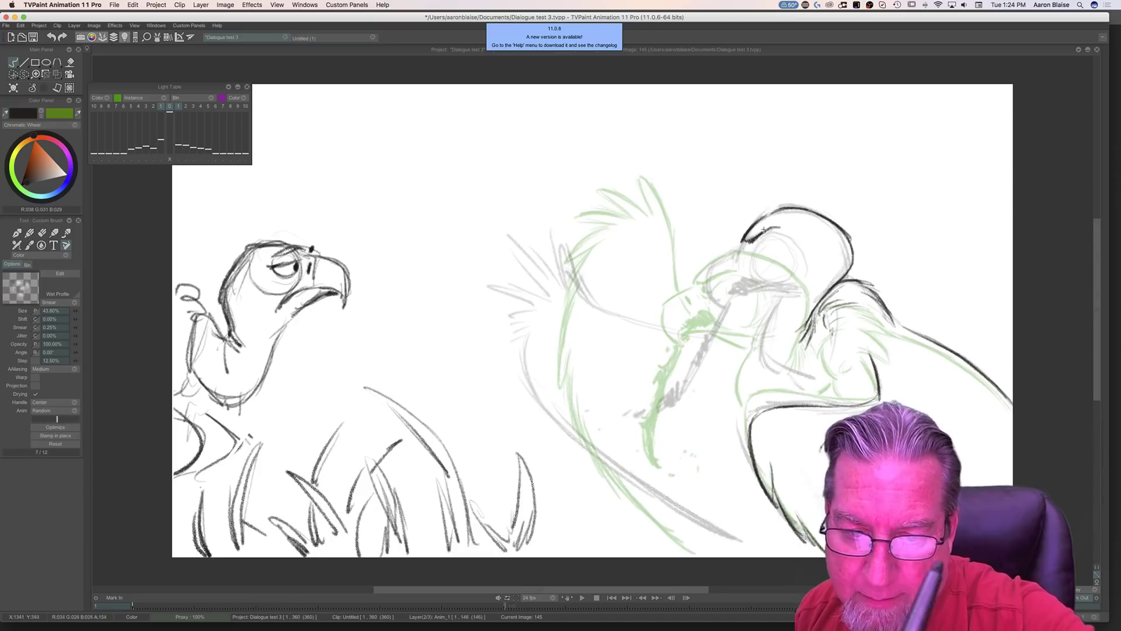
key(Left)
key(Right)
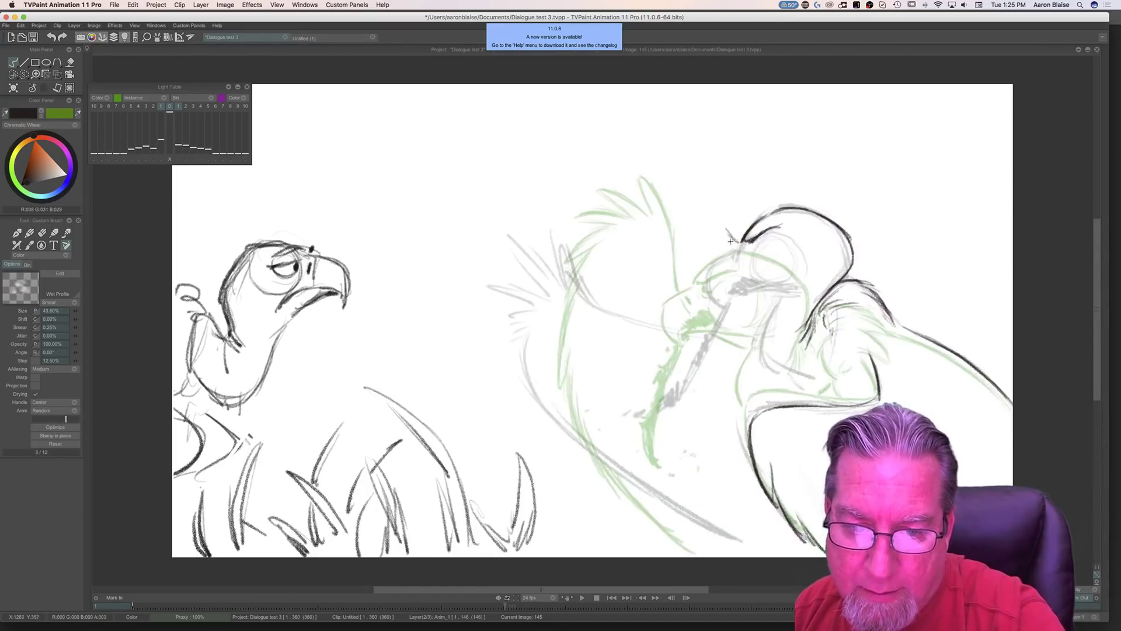
Step: Compare the neighbouring drawings with frame 145 and add short stray hairs to the vulture's head at frame 141
key(Left)
key(Left)
key(Left)
key(Left)
key(Left)
key(Right)
key(Left)
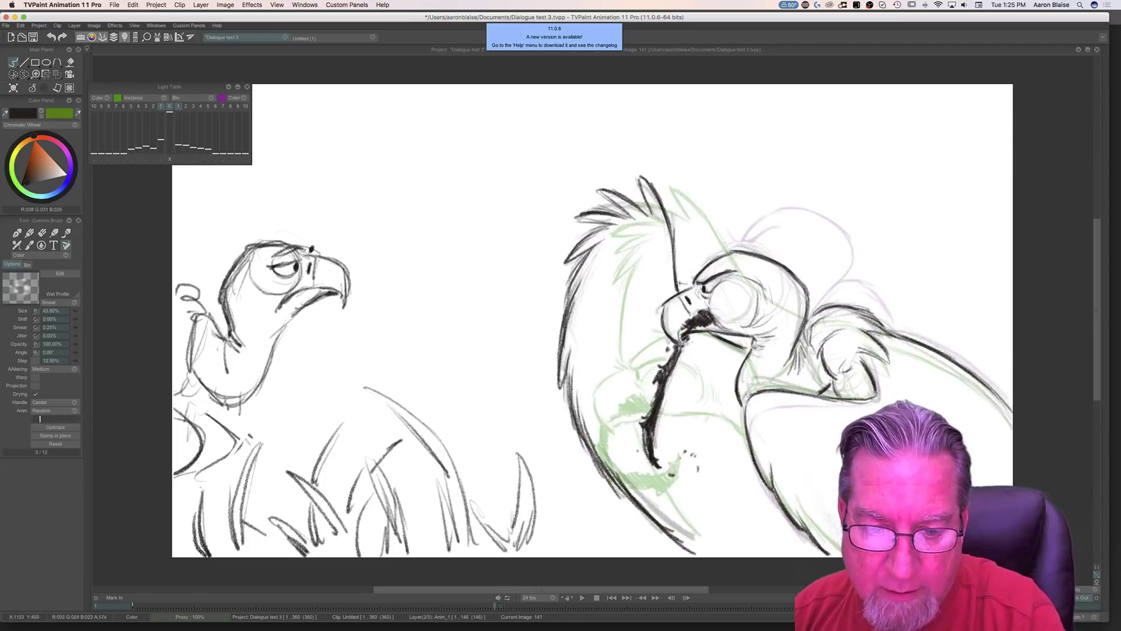
key(Right)
key(Left)
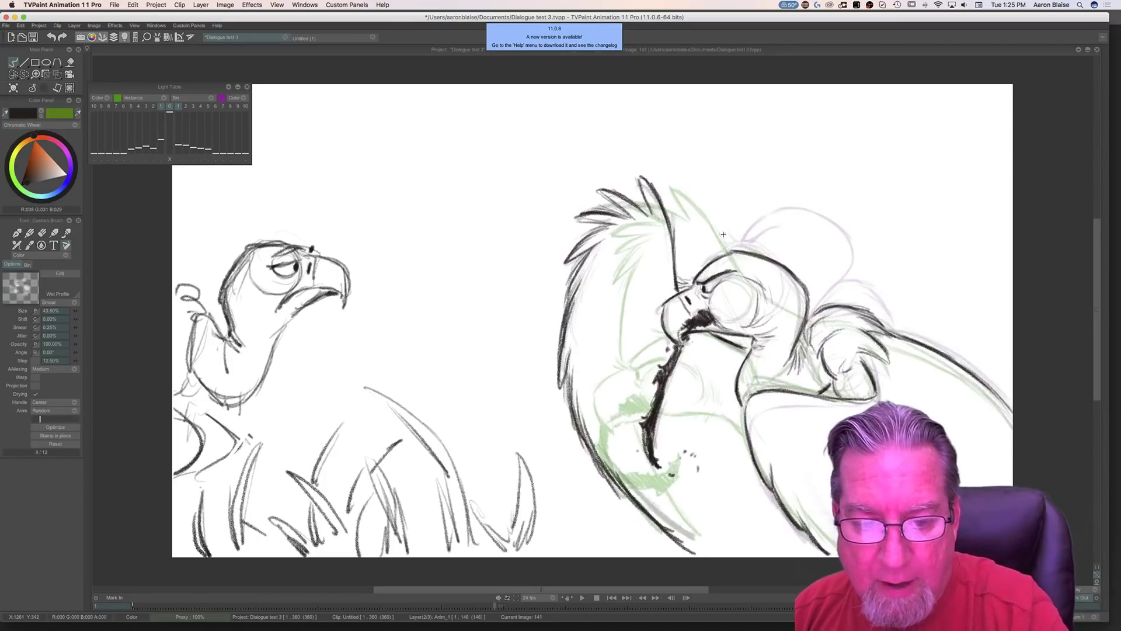
key(Right)
key(Left)
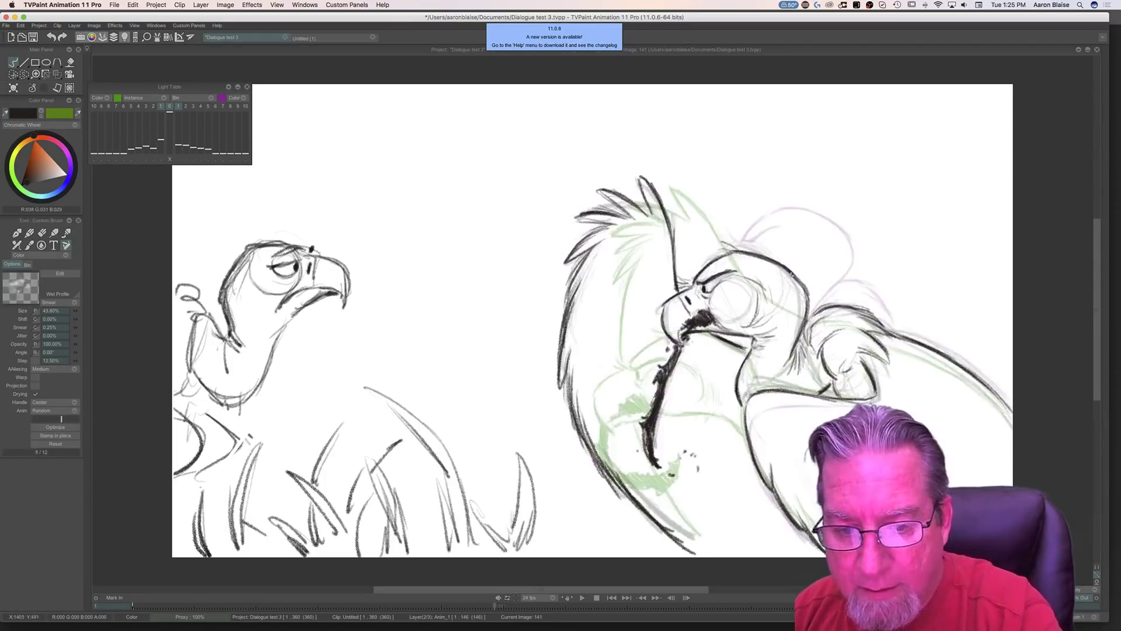
key(Right)
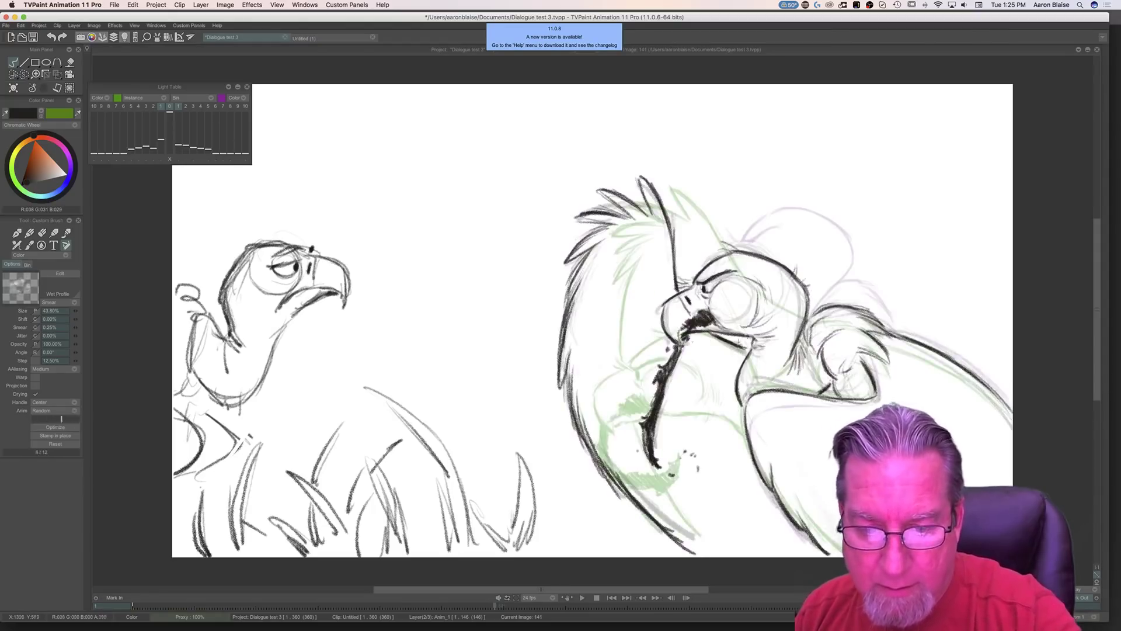
key(Left)
key(Right)
key(Left)
key(Right)
key(Left)
key(Right)
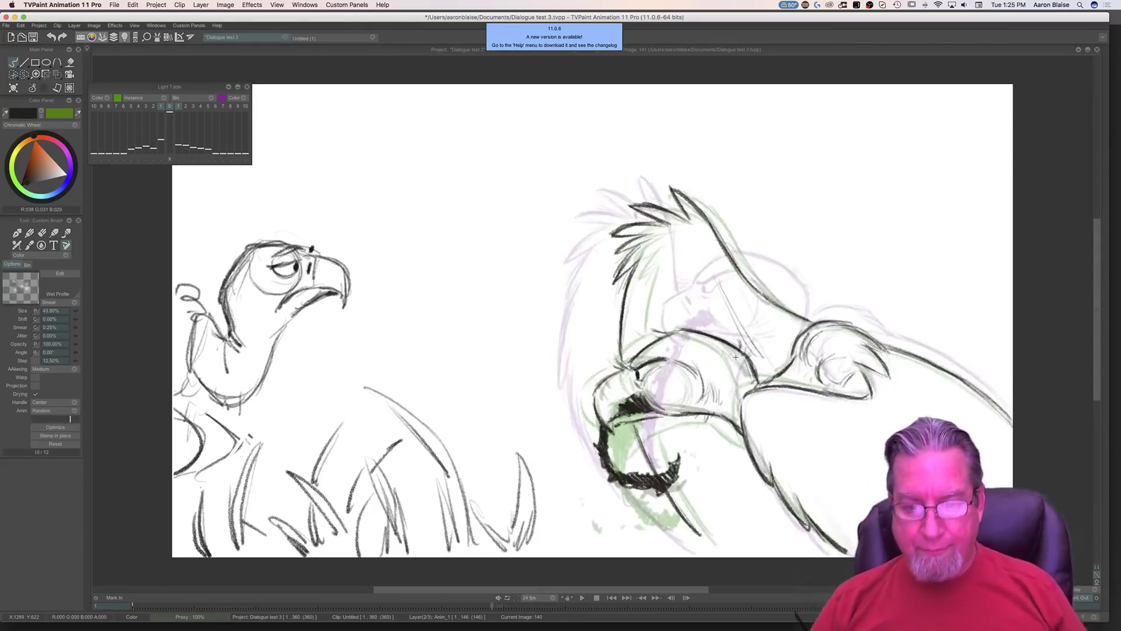
Step: Return to frame 145 and ink the pupil under the brow and the upper curve of the eye ring
key(Tab)
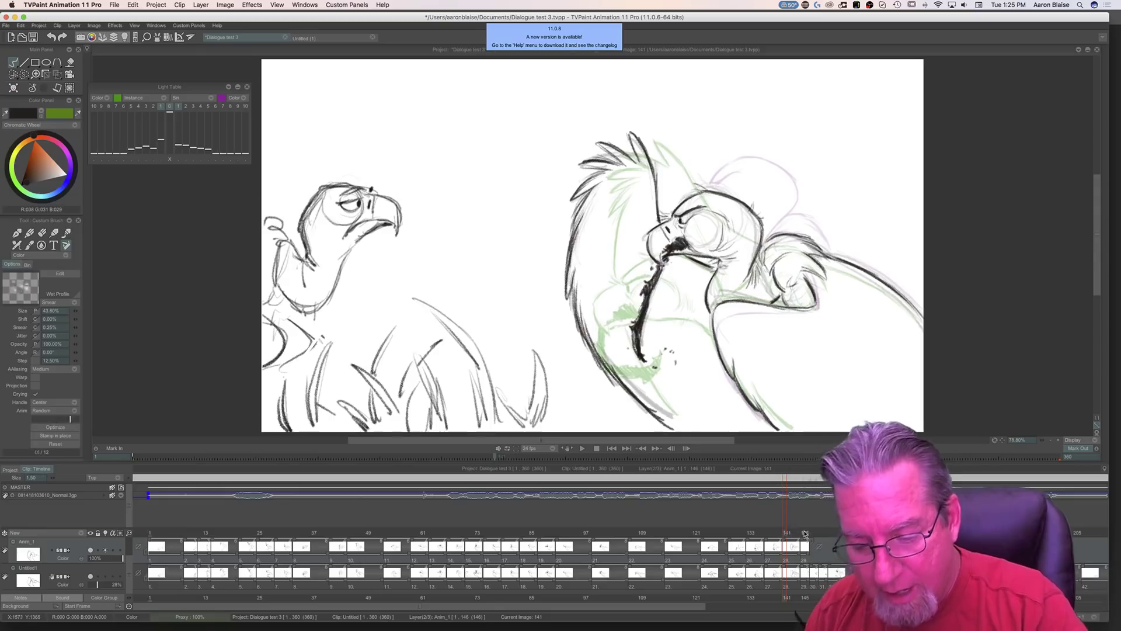
drag(799, 534, 805, 534)
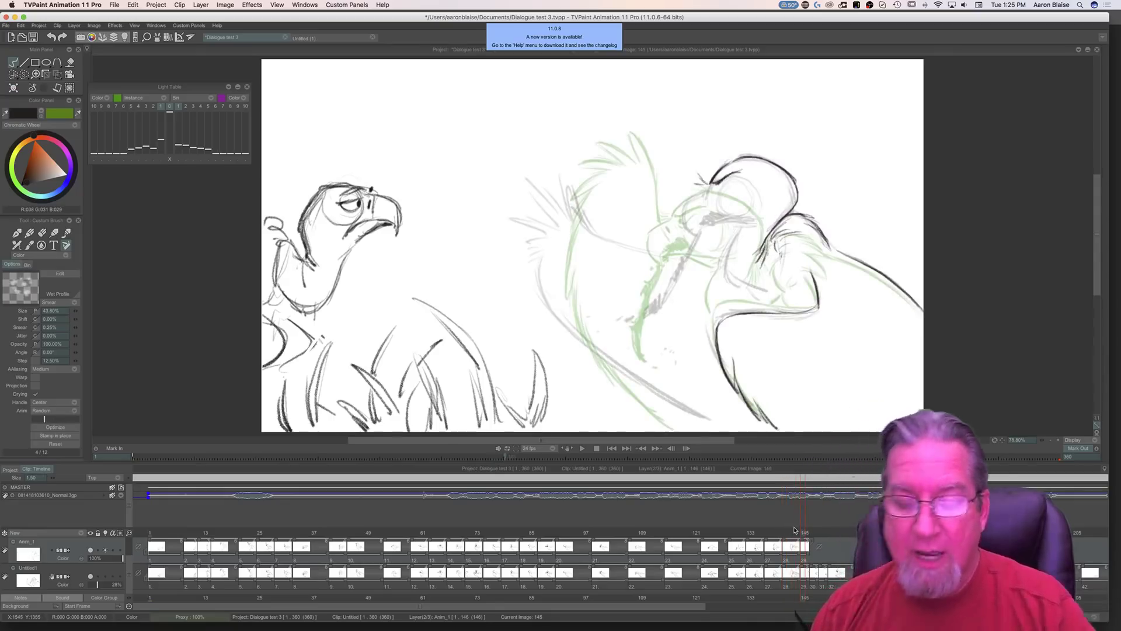
key(Tab)
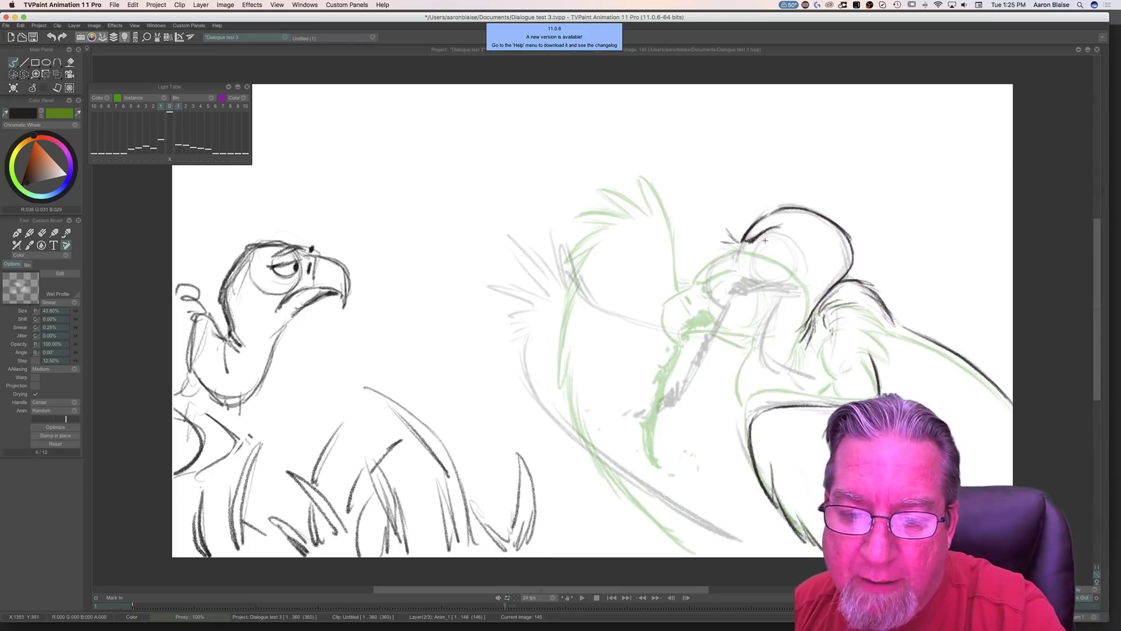
drag(755, 245, 762, 251)
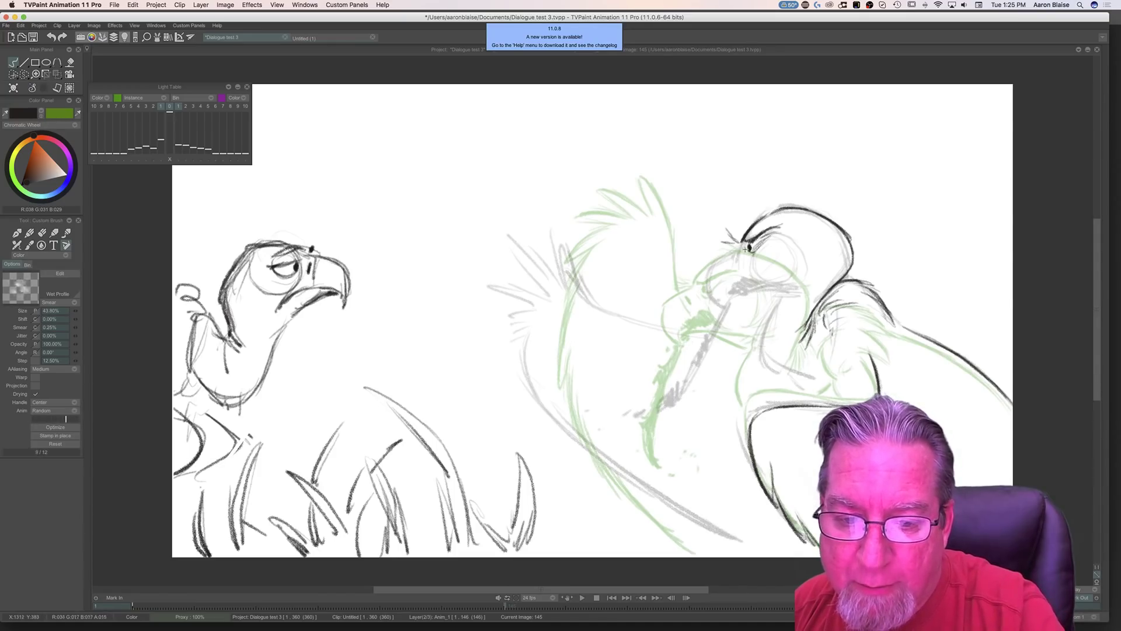
drag(777, 235, 813, 263)
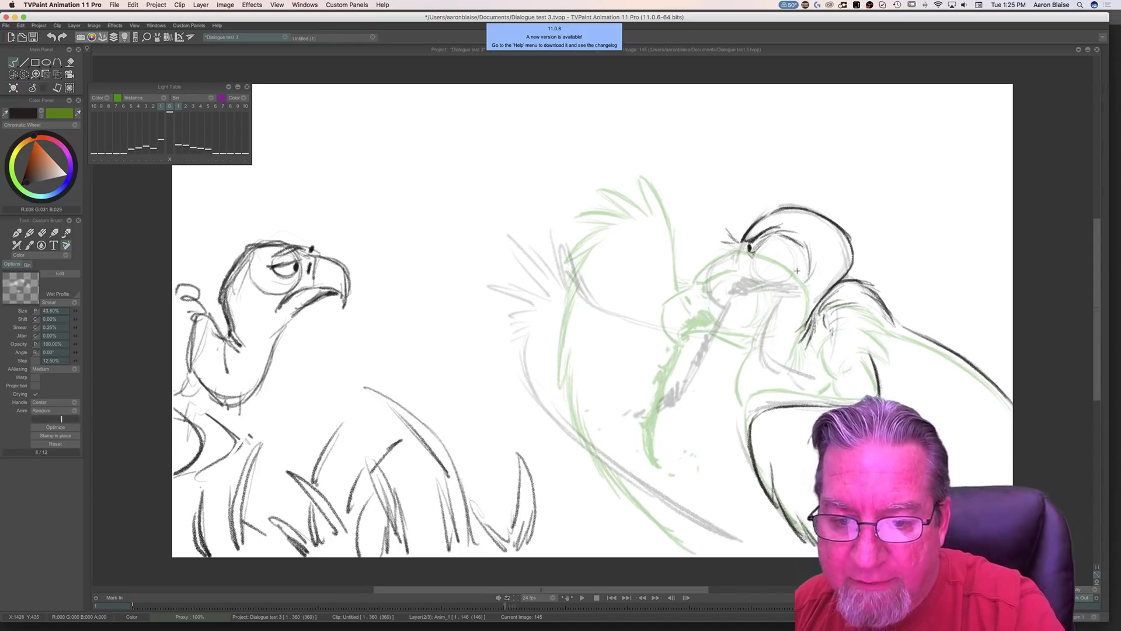
Step: Ink the upper beak with its hooked tip and nostril mark at frame 145
mouse_move(725, 252)
mouse_down()
mouse_move(737, 248)
mouse_move(709, 266)
mouse_move(707, 286)
mouse_move(723, 305)
mouse_move(716, 286)
mouse_up()
key(Left)
key(Right)
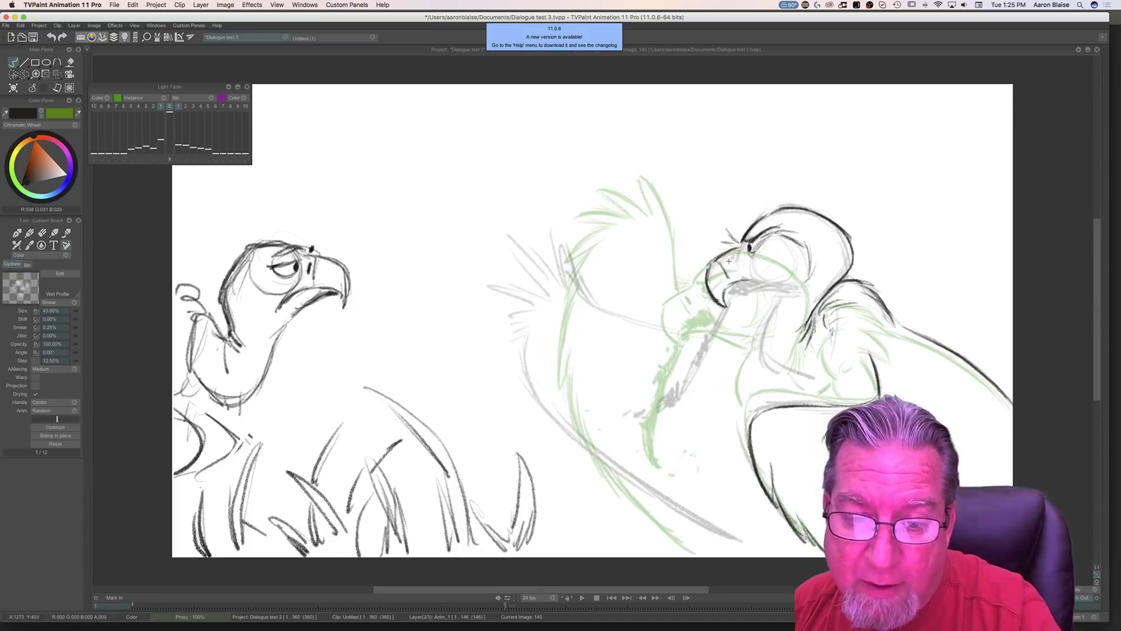
drag(731, 261, 731, 268)
key(Left)
key(Right)
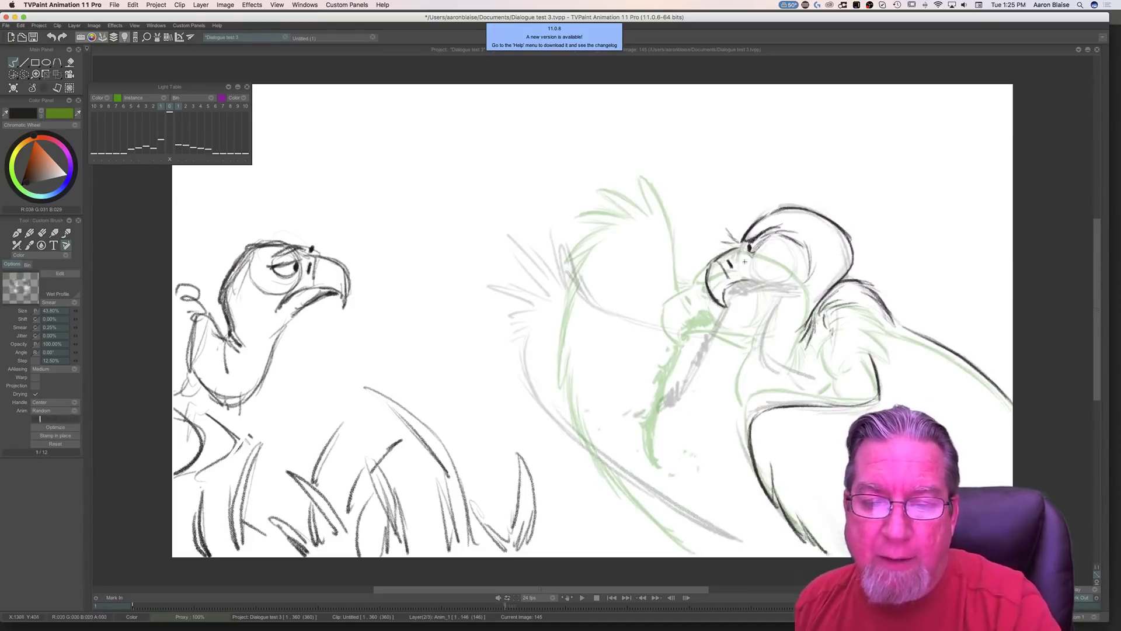
Step: Complete the round eye outline and ink the cheek and jaw line beneath it
key(Left)
key(Right)
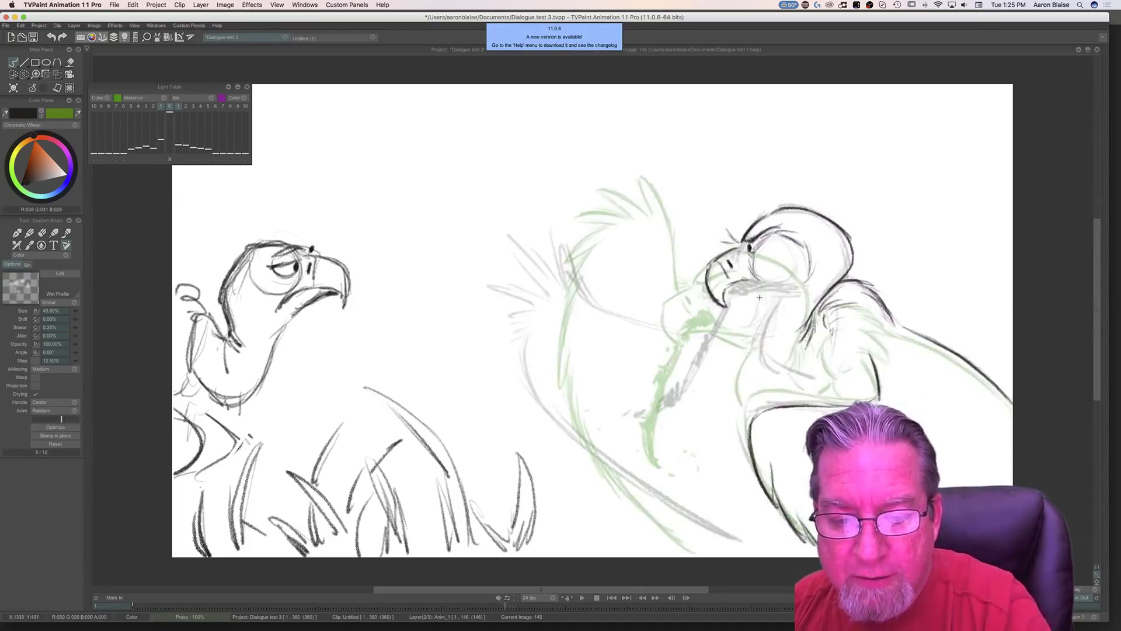
key(Left)
key(Right)
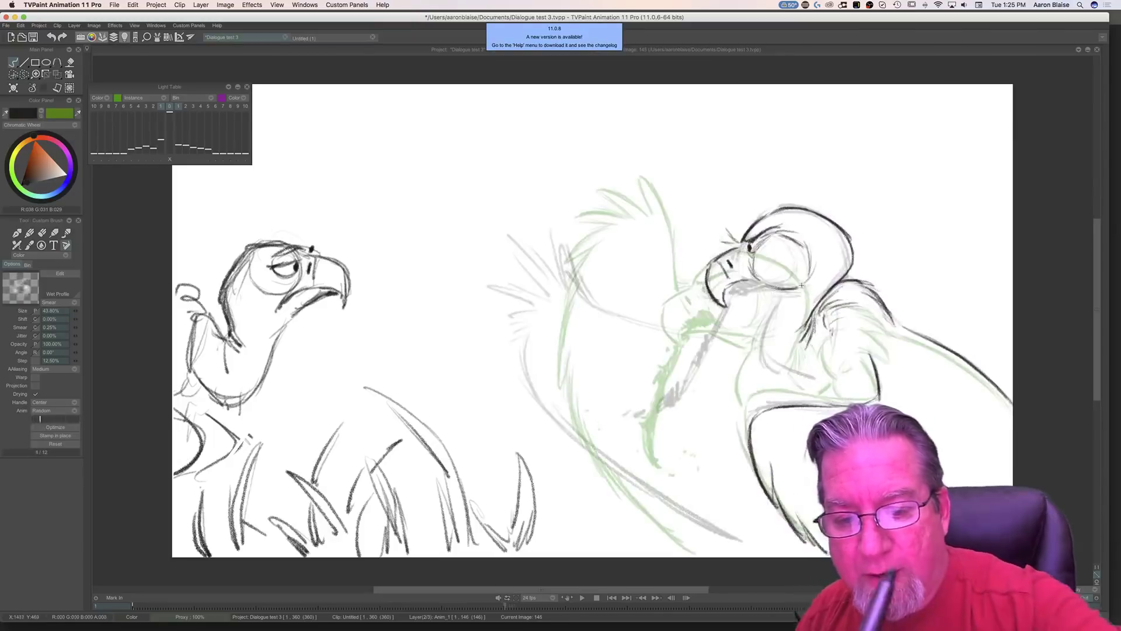
drag(822, 271, 784, 300)
key(Left)
key(Right)
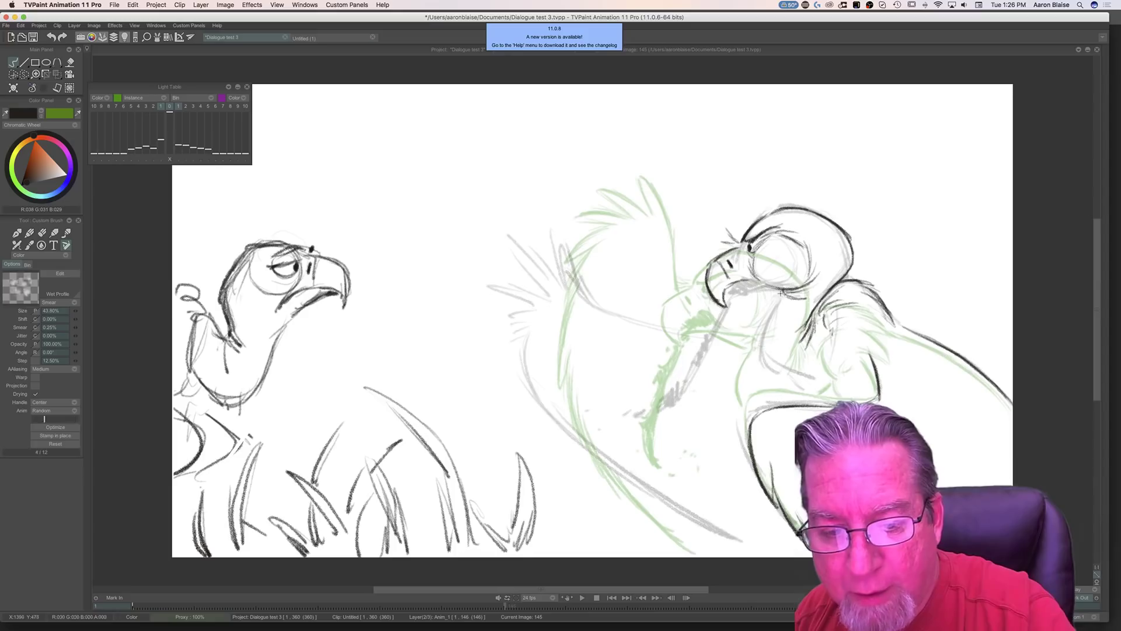
Step: Ink the upper part of the throat from the jaw down the front of the neck
drag(795, 297, 758, 349)
key(Left)
key(Right)
key(Left)
key(Right)
key(Left)
key(Right)
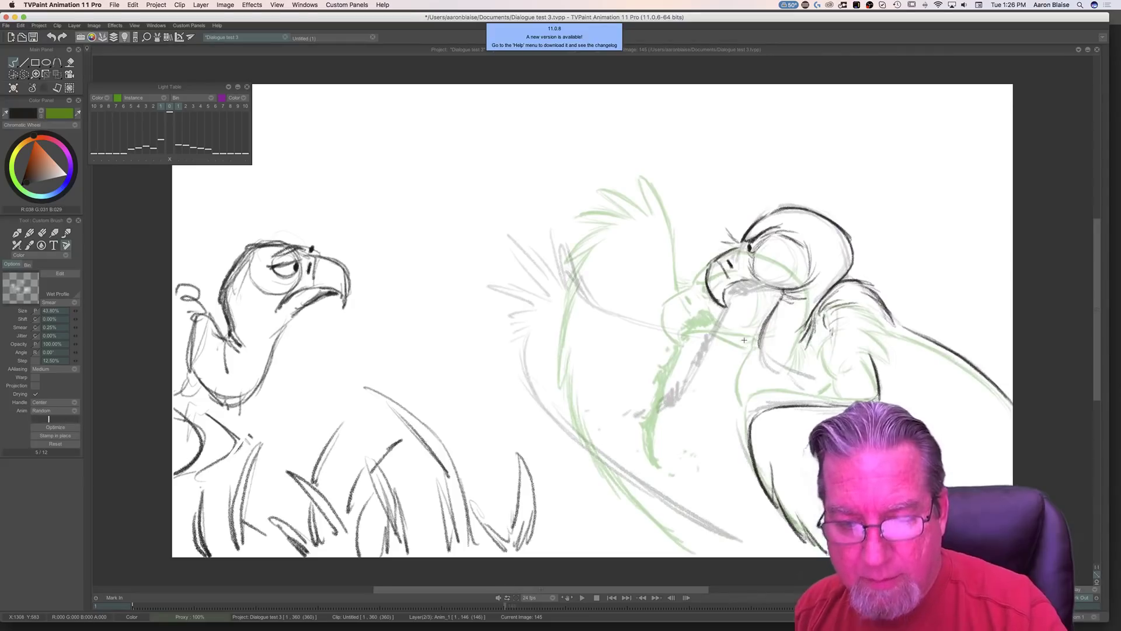
Step: Continue the throat's front line in a dark curve down to the base of the neck
key(Left)
key(Right)
drag(759, 354, 790, 388)
drag(759, 339, 780, 379)
key(Left)
key(Right)
Step: Ink the ruff of feathers around the near shoulder joint at frame 145 and save the project
mouse_move(828, 345)
mouse_down()
mouse_move(855, 359)
mouse_move(881, 359)
mouse_move(864, 350)
mouse_move(880, 335)
mouse_move(887, 344)
mouse_move(859, 319)
mouse_move(894, 346)
mouse_up()
key(Left)
key(Right)
mouse_move(874, 299)
mouse_down()
mouse_move(884, 327)
mouse_move(840, 320)
mouse_move(832, 359)
mouse_up()
key(Left)
key(Right)
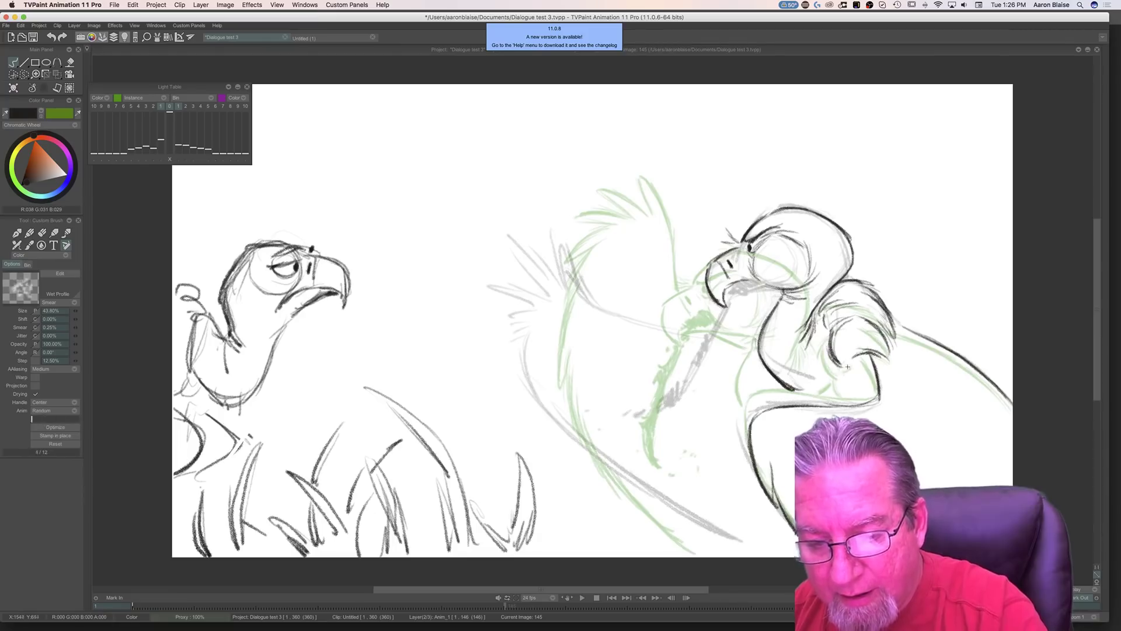
key(Left)
key(Right)
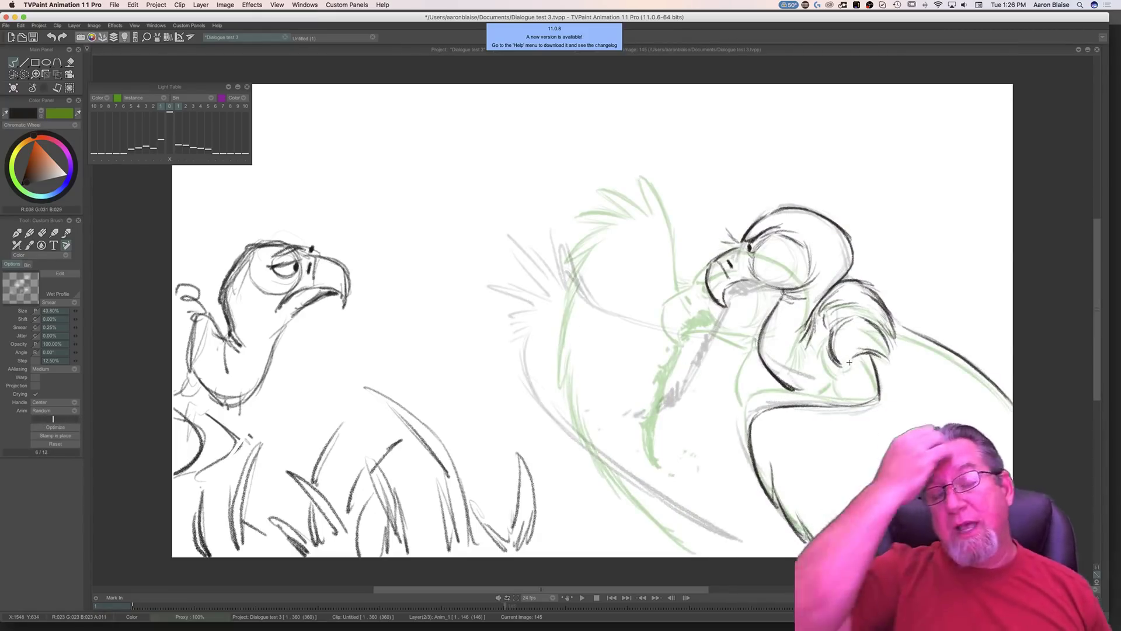
key(super+s)
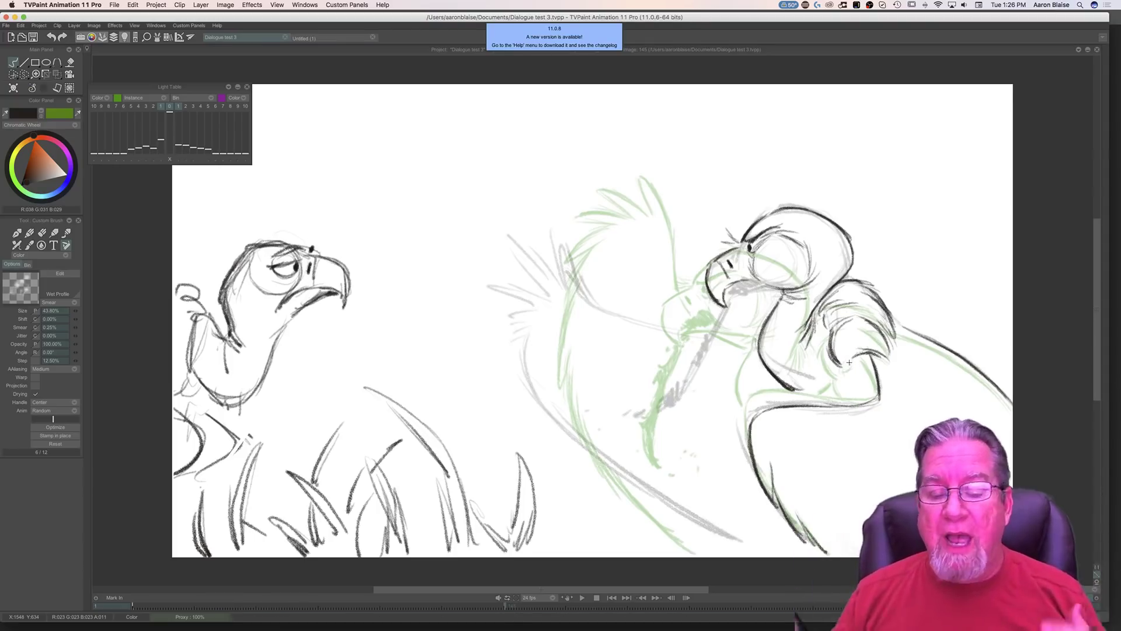
Step: Compare frame 145 with the previous drawing and fill the inside of the vulture's mouth with solid black
key(Left)
key(Right)
key(Left)
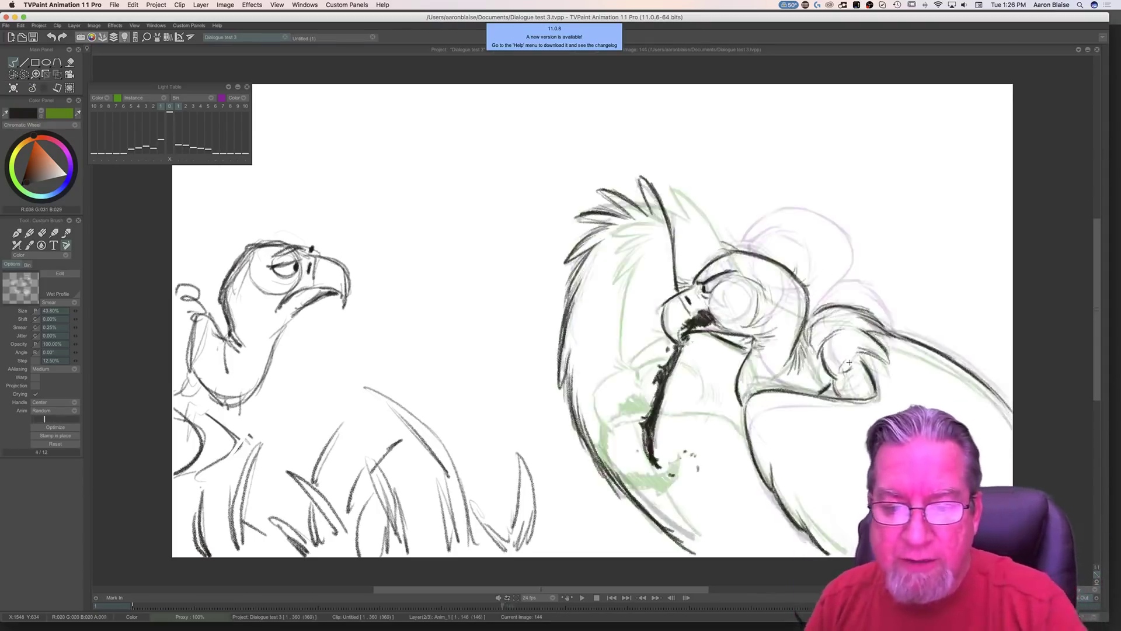
key(Right)
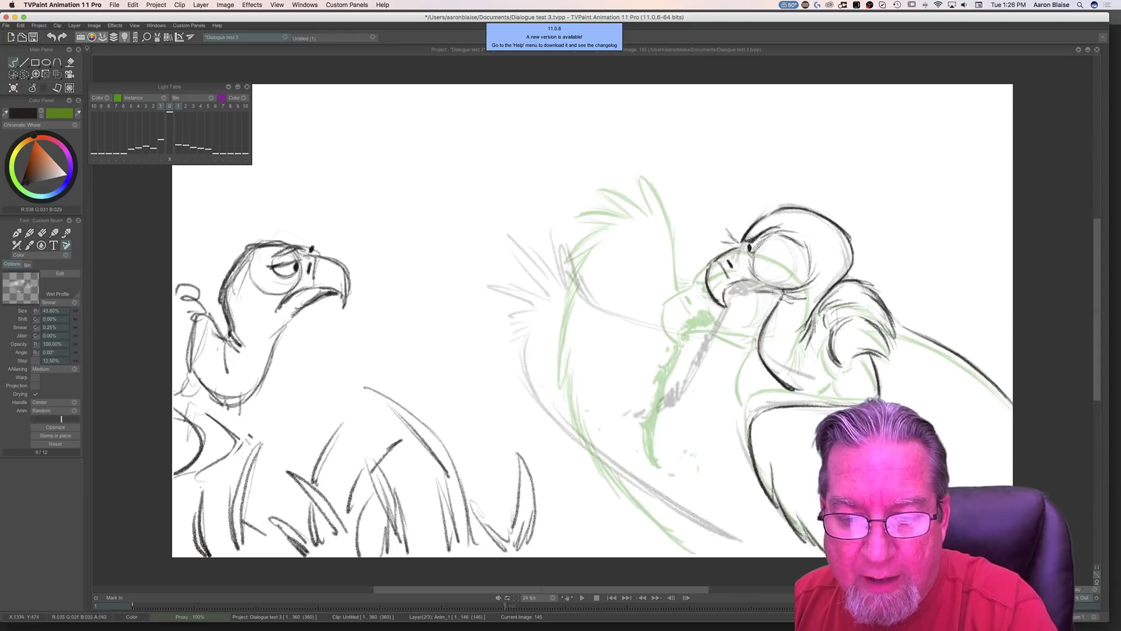
key(Left)
key(Right)
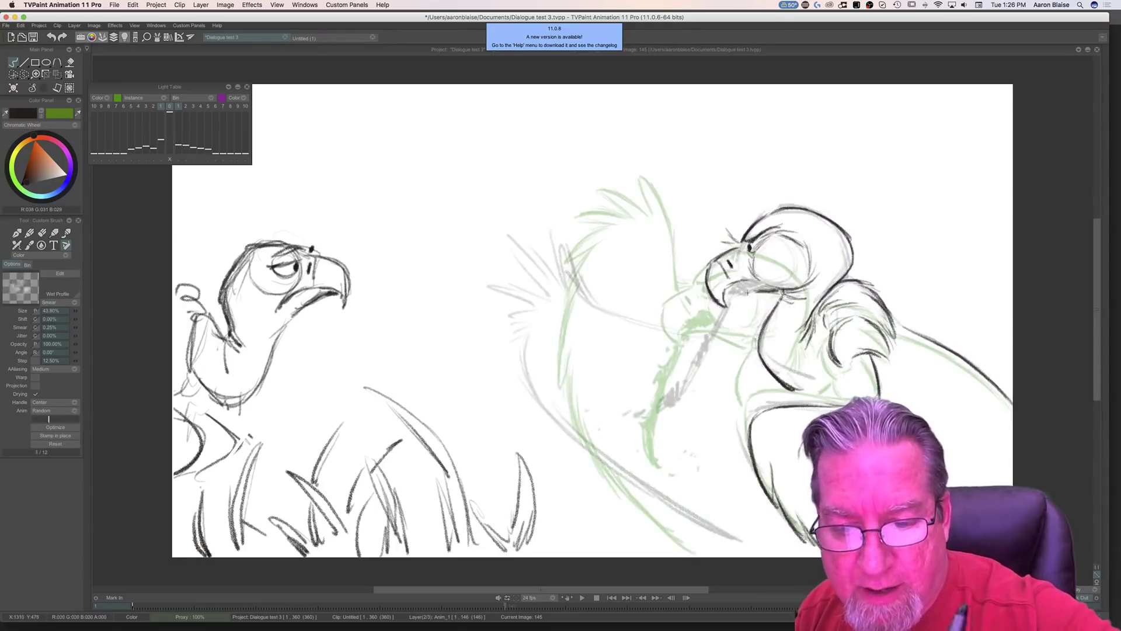
key(Left)
key(Right)
mouse_move(734, 276)
mouse_down()
mouse_move(761, 283)
mouse_move(731, 289)
mouse_move(720, 266)
mouse_move(727, 298)
mouse_move(713, 334)
mouse_move(737, 294)
mouse_move(728, 290)
mouse_up()
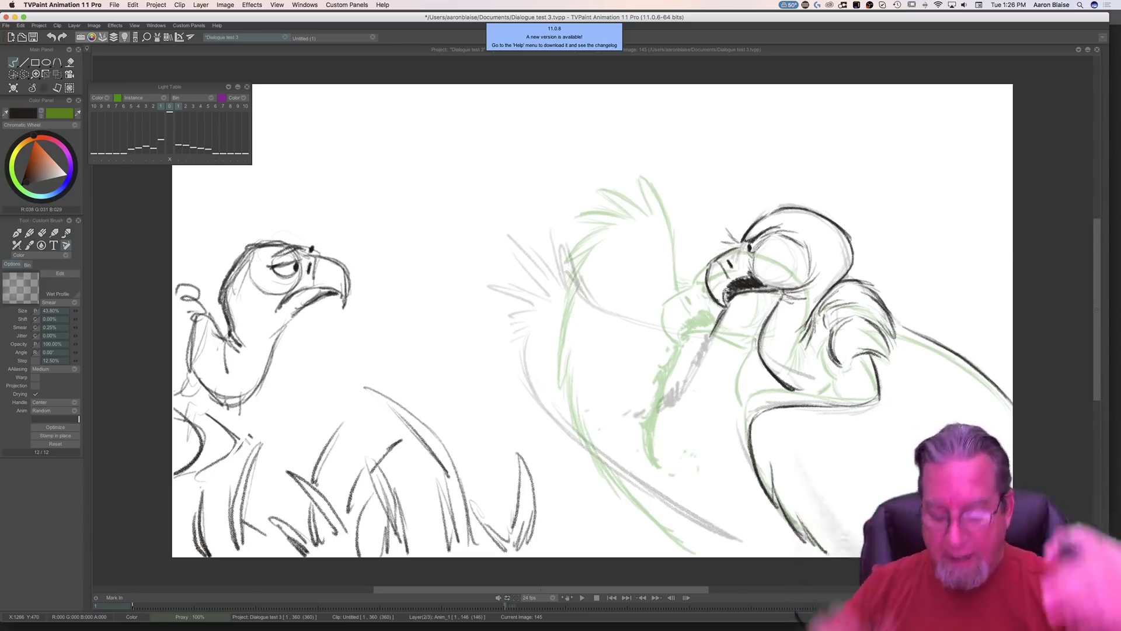
Step: Ink the thick dark strand trailing diagonally down from the open beak at frame 145
key(Left)
key(Right)
mouse_move(715, 323)
mouse_down()
mouse_move(694, 370)
mouse_move(721, 326)
mouse_move(659, 392)
mouse_move(655, 402)
mouse_move(675, 388)
mouse_move(662, 403)
mouse_move(644, 415)
mouse_move(661, 397)
mouse_up()
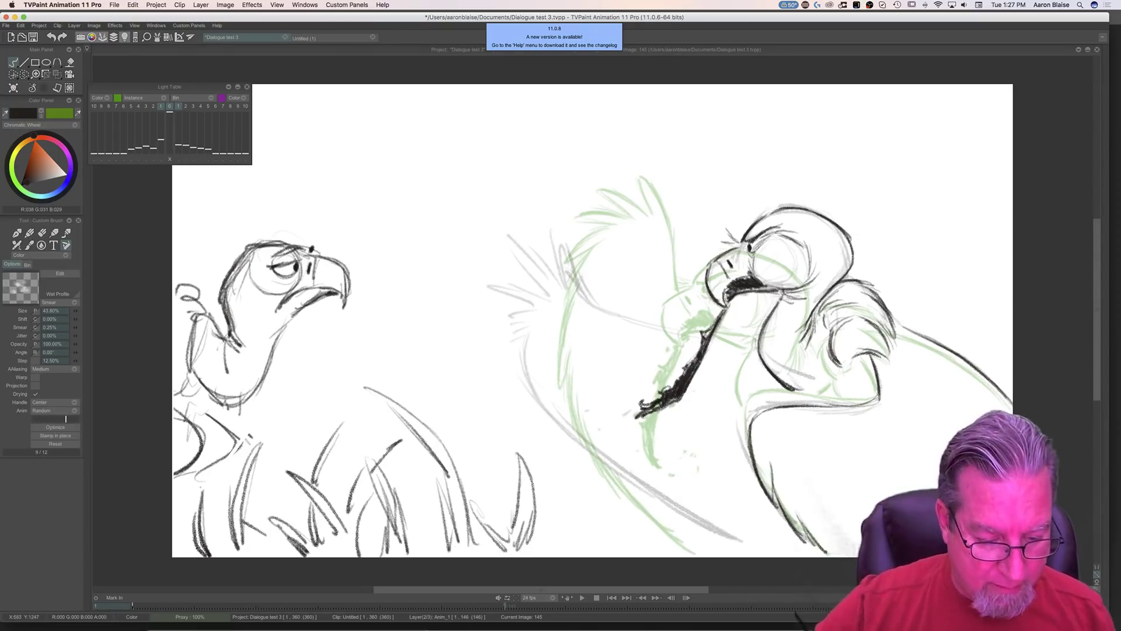
Step: Switch to Photoshop, open Vulture designs.jpg from the Acting for Animation folder and fit it to the screen for reference
mouse_move(410, 624)
click(395, 618)
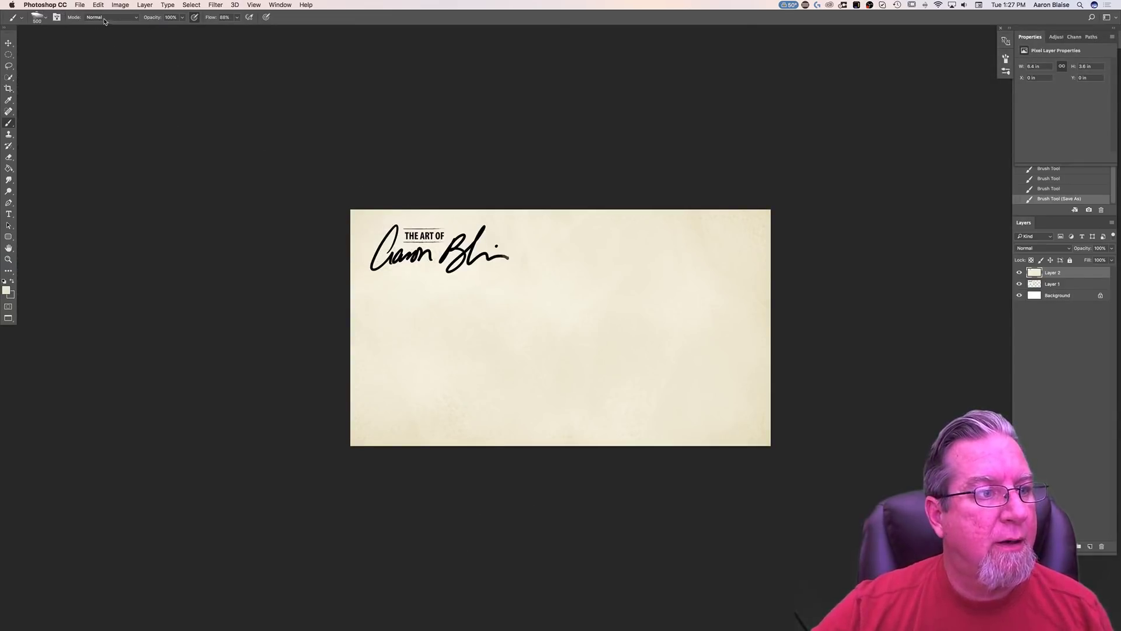
click(80, 5)
click(91, 26)
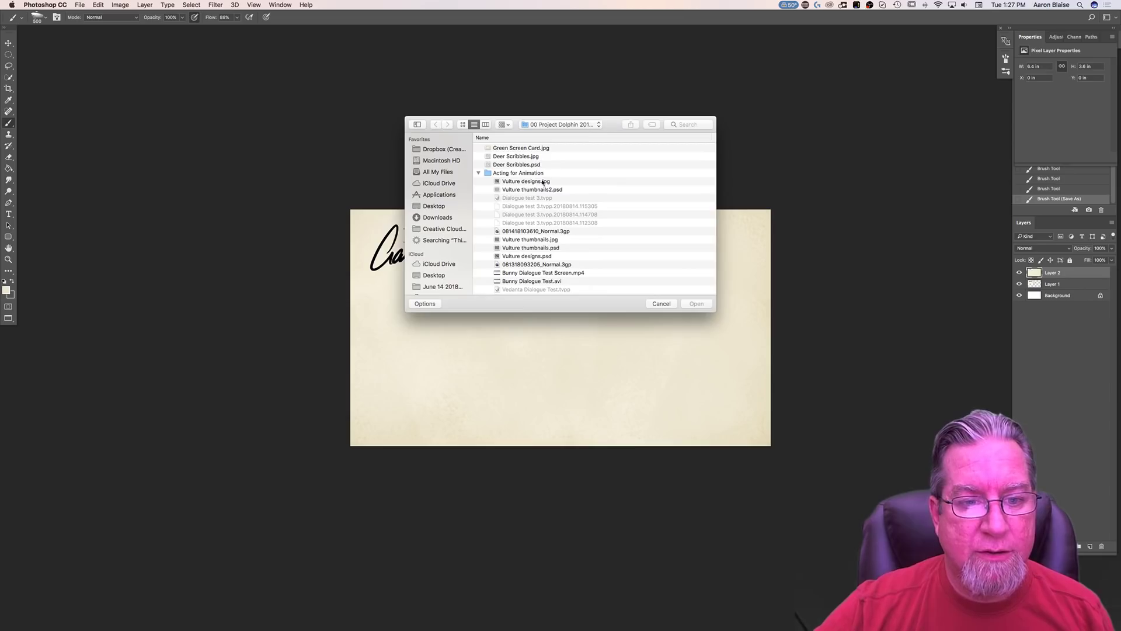
click(526, 182)
click(697, 304)
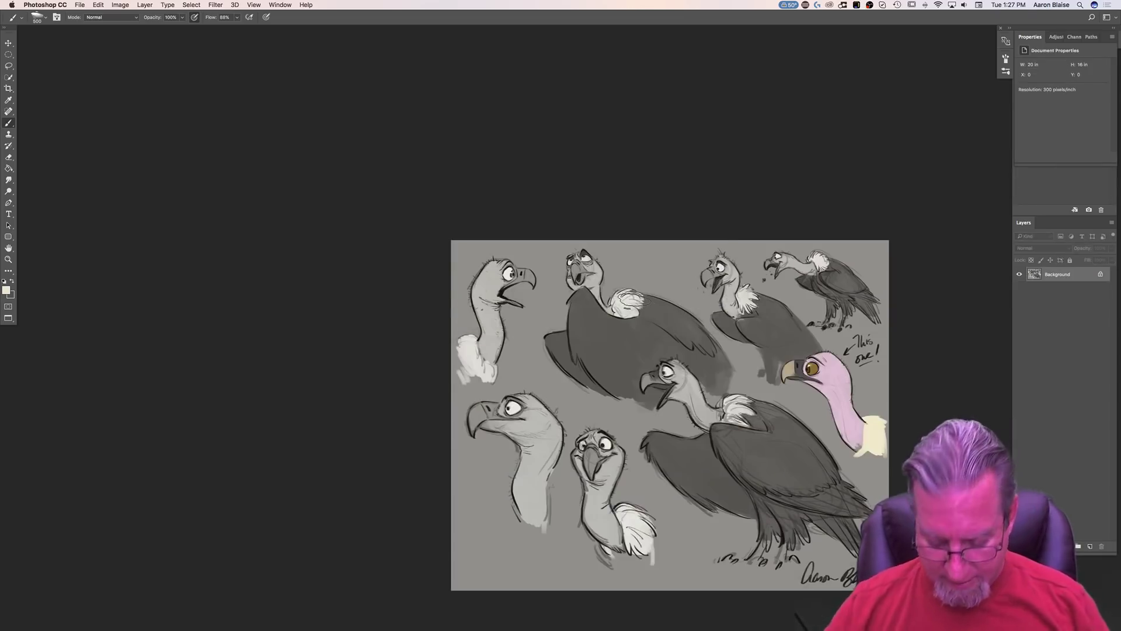
key(super+0)
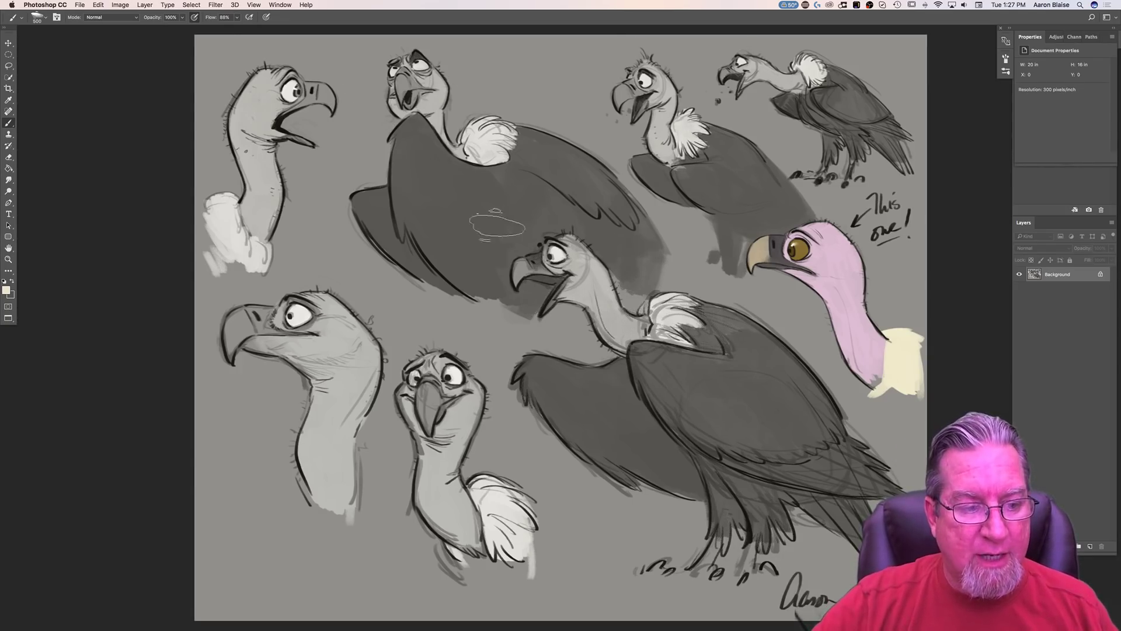
Step: Switch back to TVPaint, add short stray hairs to the crown and back of the head at frame 145, and compare with the previous drawing
mouse_move(462, 623)
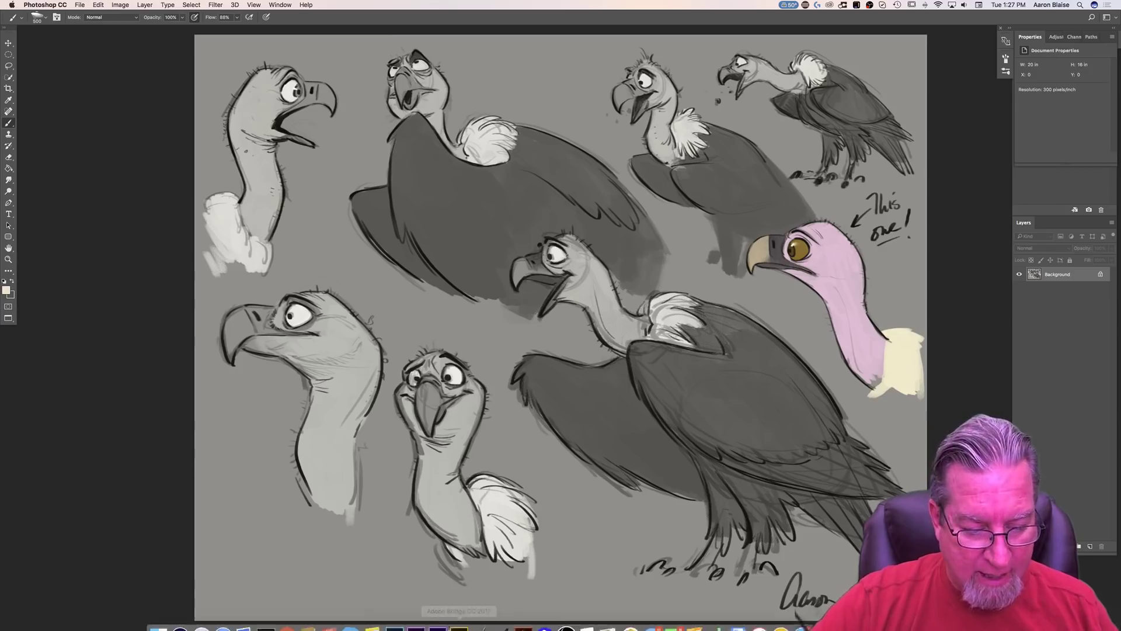
click(502, 618)
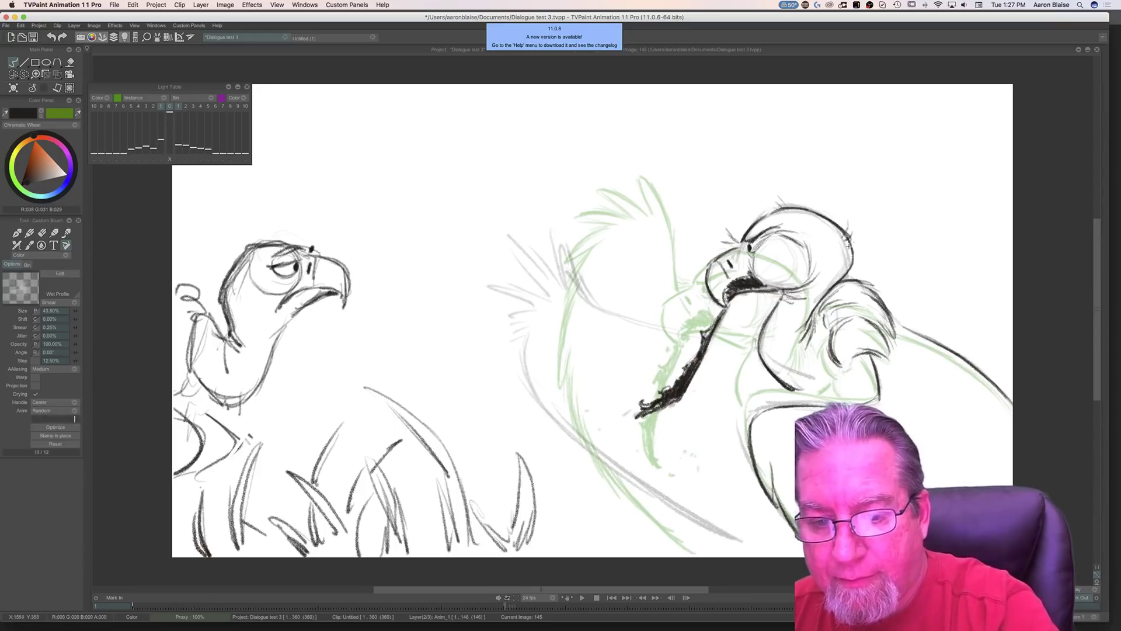
key(Left)
key(Right)
key(Left)
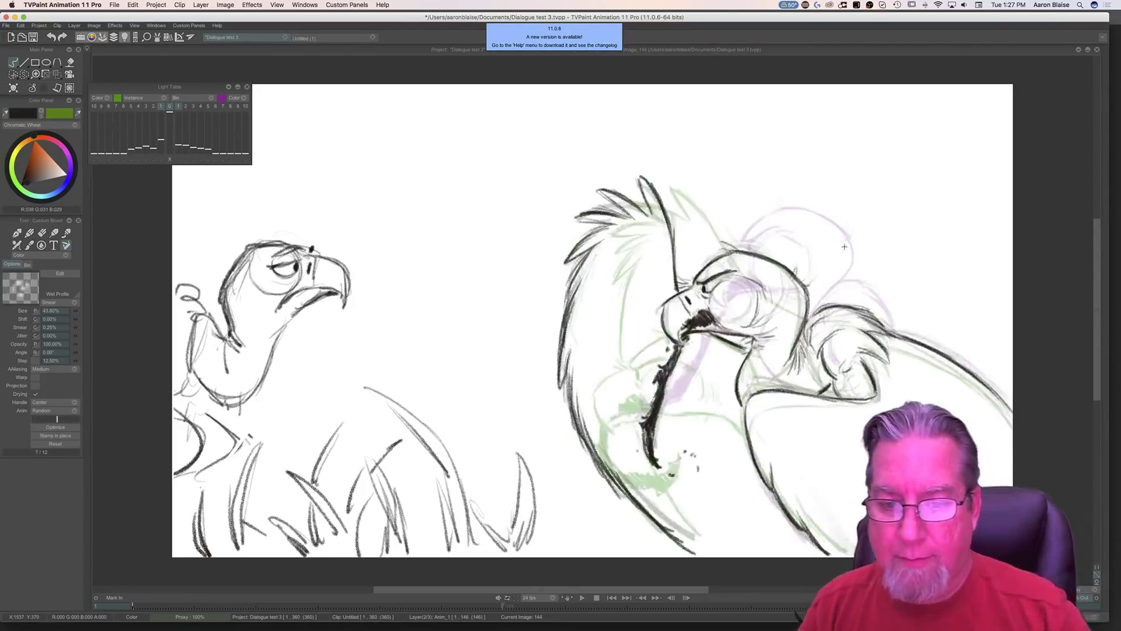
Step: Flip between frames 144 and 145 to compare the vulture's head and neck positions
key(Right)
key(Left)
key(Right)
key(Left)
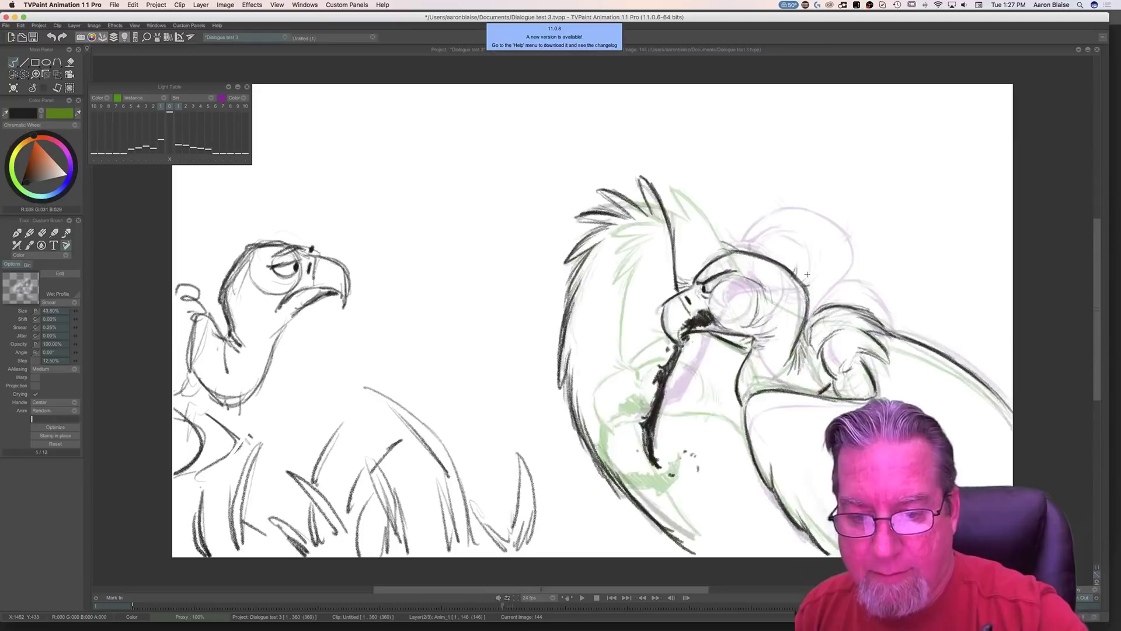
key(Right)
key(Left)
key(Right)
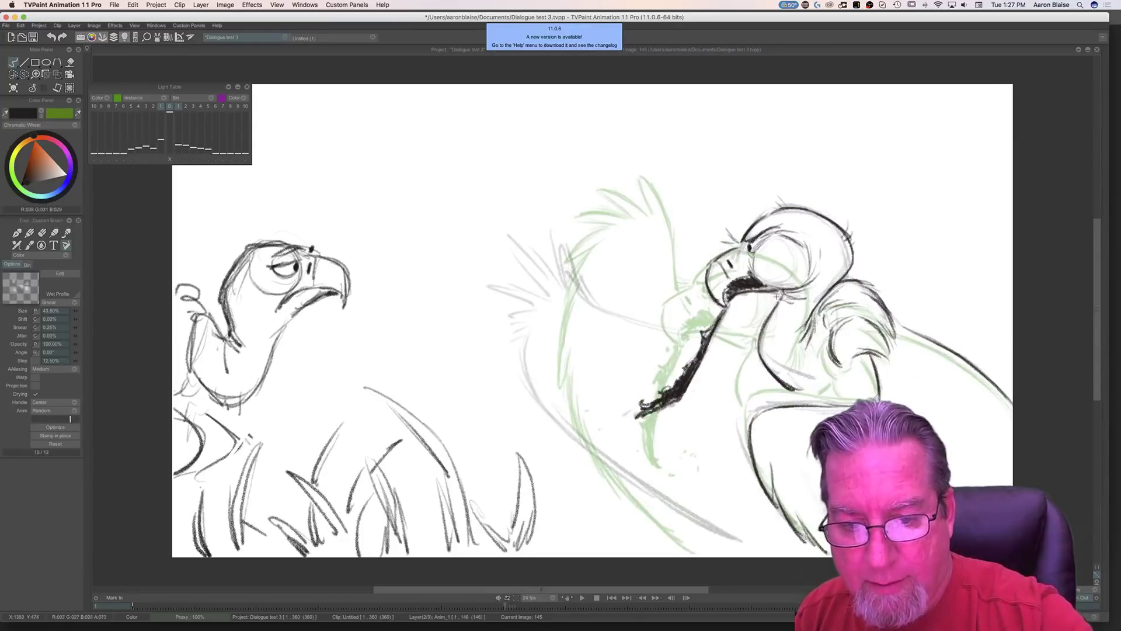
key(Left)
key(Right)
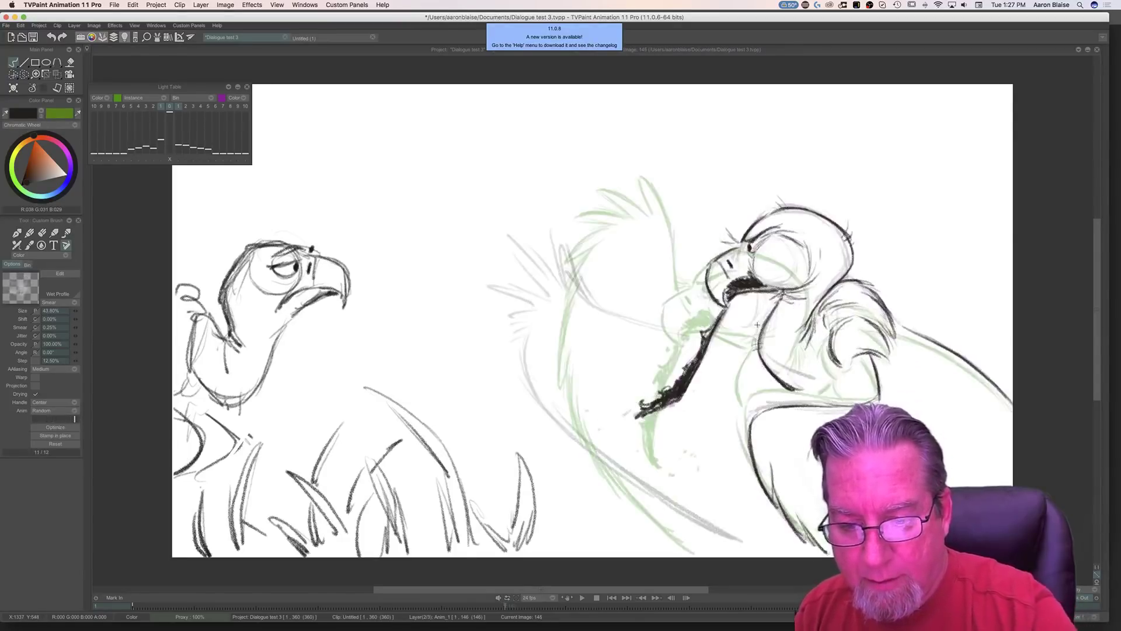
Step: Ink the wing joint beneath the ruff and the lower curve of the neck at frame 145, checking against the previous drawing
key(Left)
key(Right)
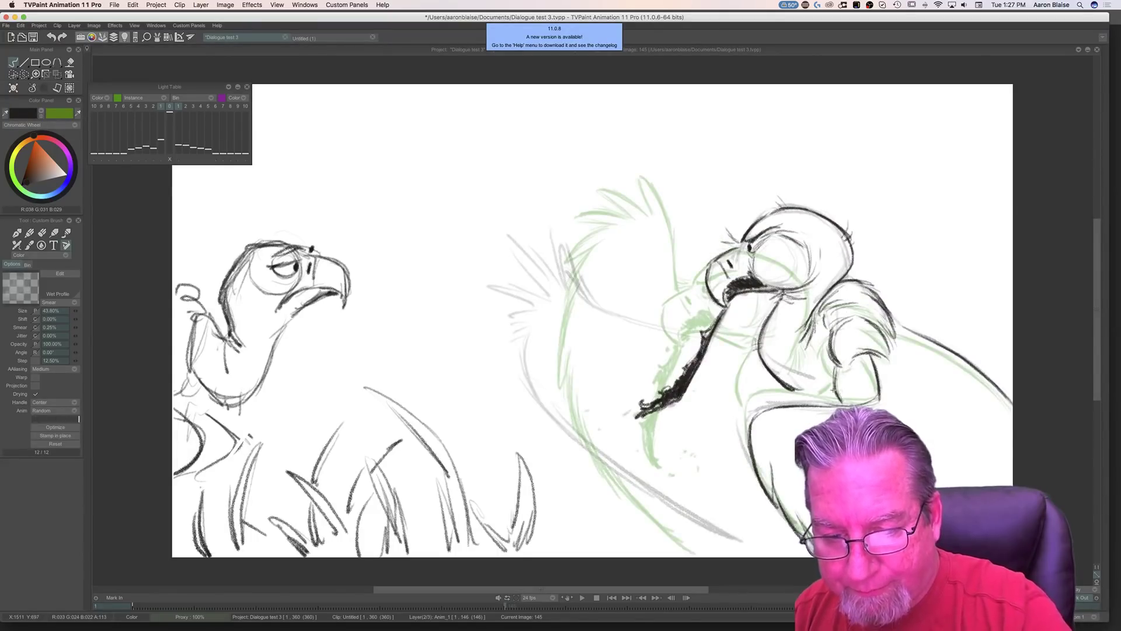
key(Left)
key(Right)
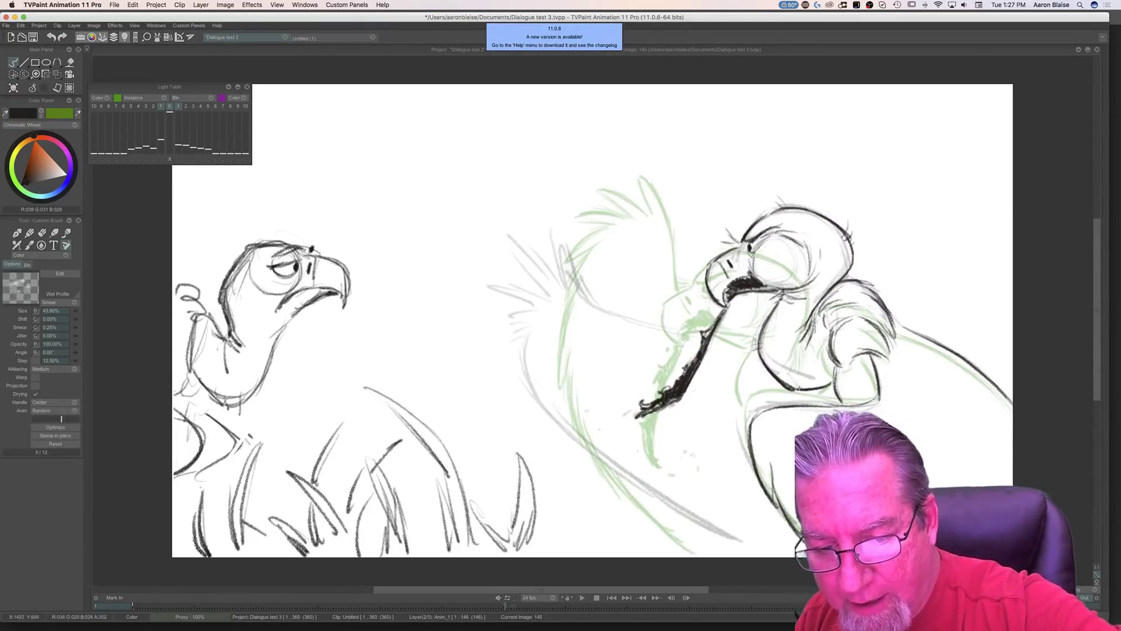
key(Left)
key(Right)
key(Left)
key(Right)
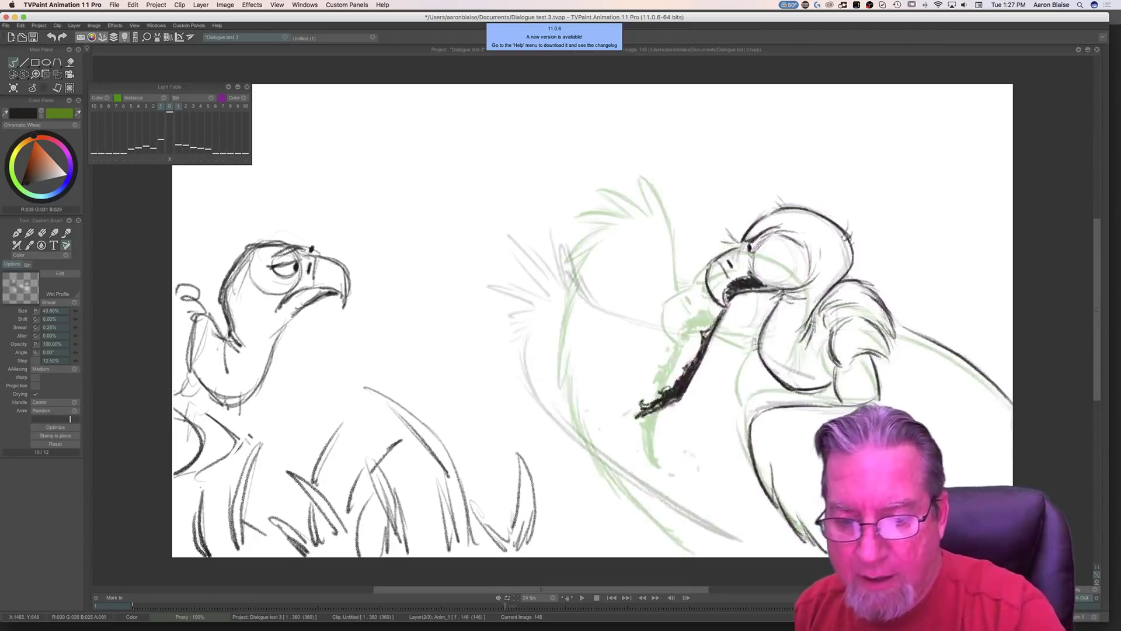
Step: Ink the long leading edge of the raised far wing from the neck toward the wing tip at frame 145, checking the previous drawing
key(Left)
key(Right)
key(Left)
key(Right)
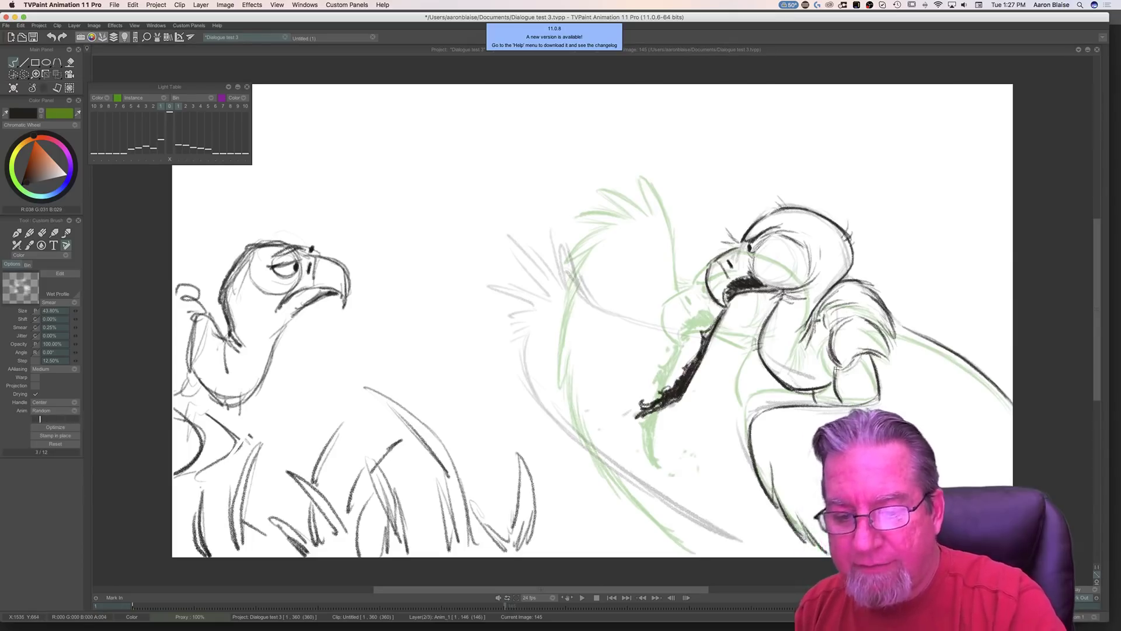
key(Left)
key(Right)
key(Left)
key(Right)
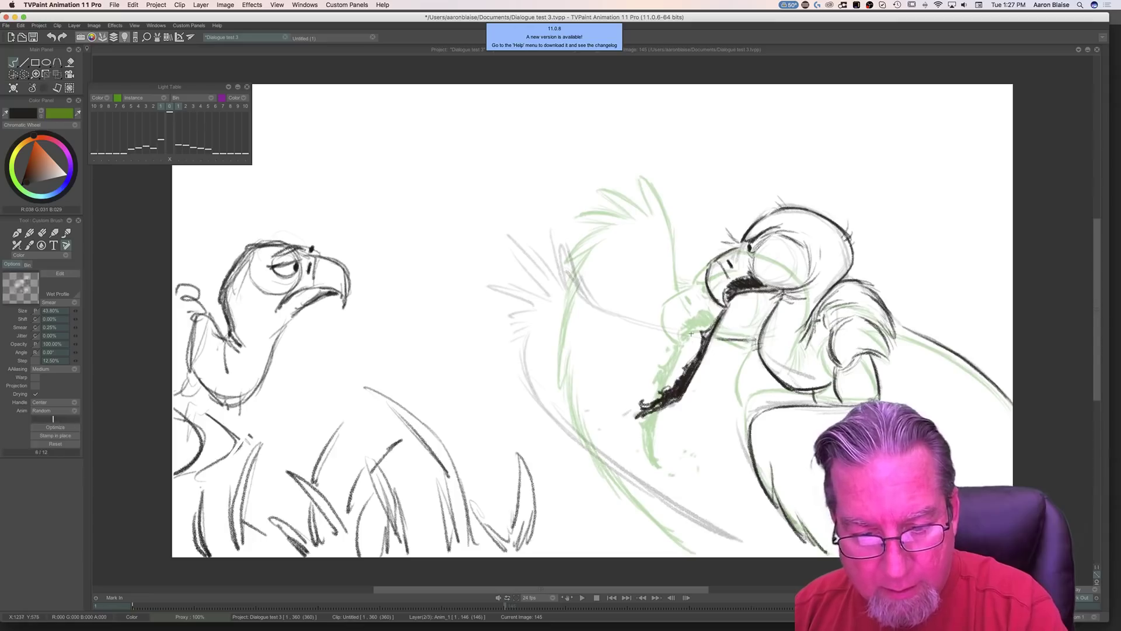
mouse_move(613, 314)
mouse_down()
mouse_move(677, 329)
mouse_move(599, 306)
mouse_move(712, 341)
mouse_move(674, 330)
mouse_up()
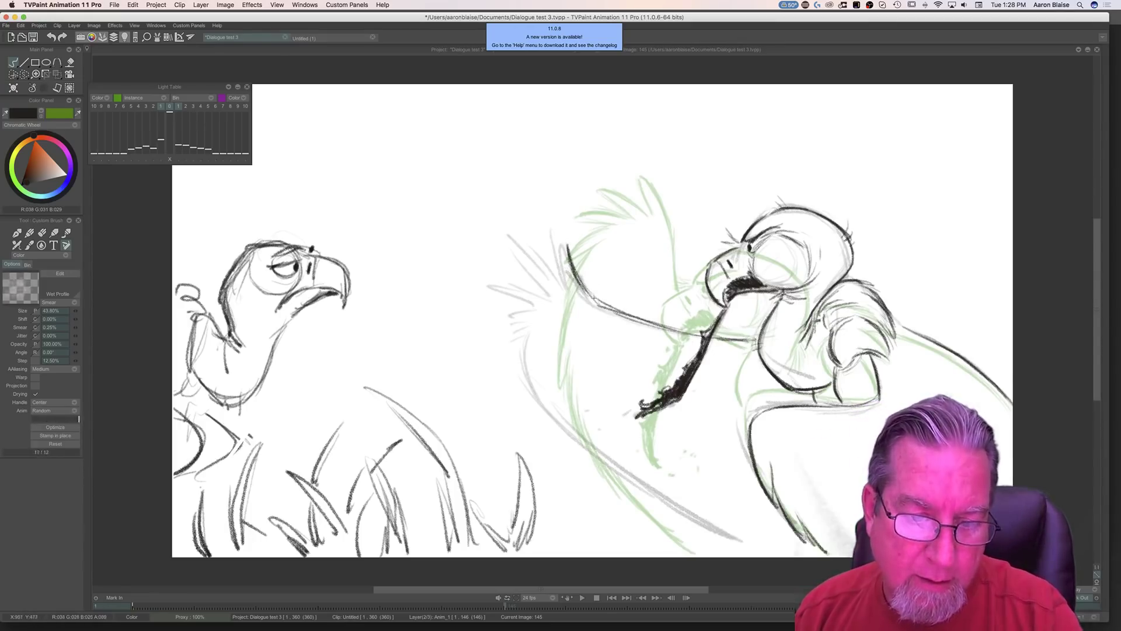
Step: Add a narrow pointed feather at the upper tip of the raised wing at frame 145 and compare with frame 144
key(Left)
key(Right)
key(Left)
key(Right)
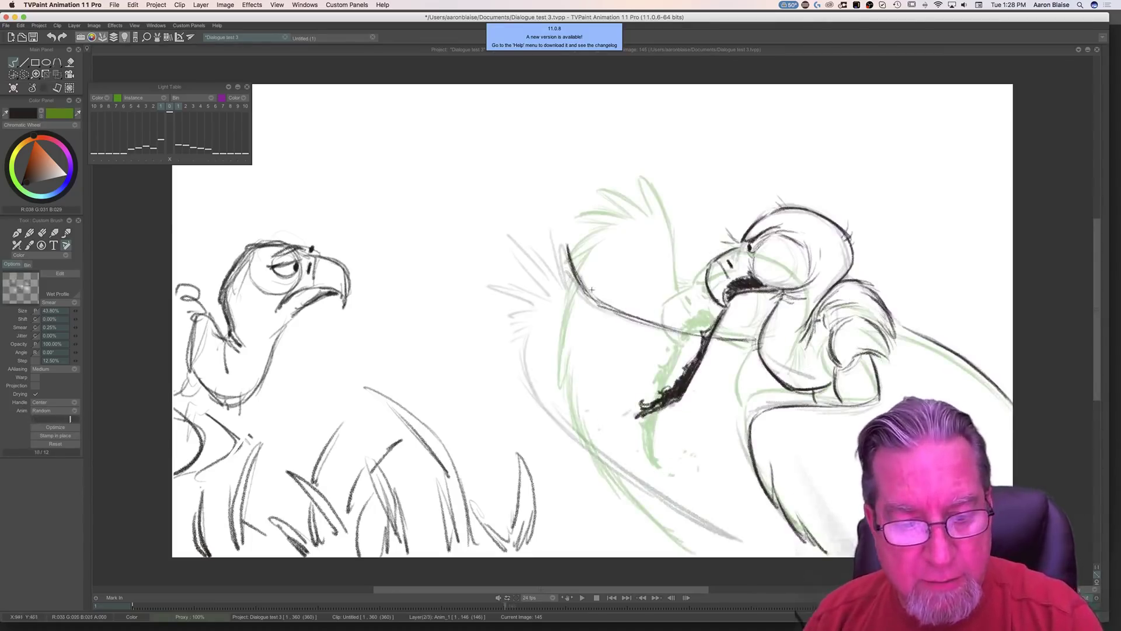
key(Left)
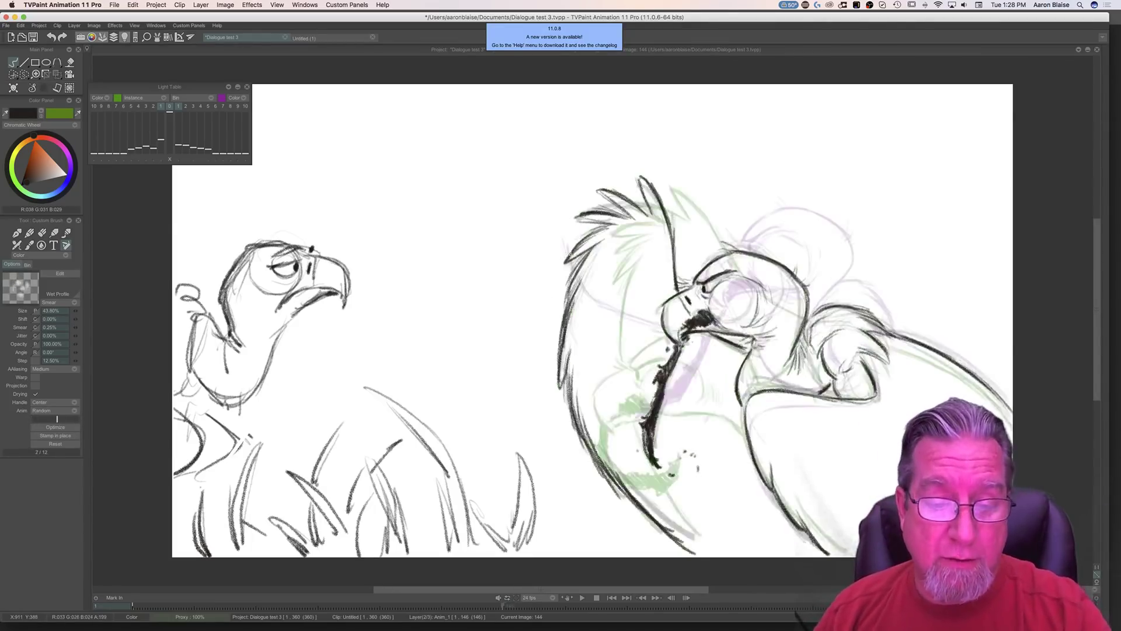
key(Right)
mouse_move(562, 237)
mouse_down()
mouse_move(562, 285)
mouse_move(576, 304)
mouse_up()
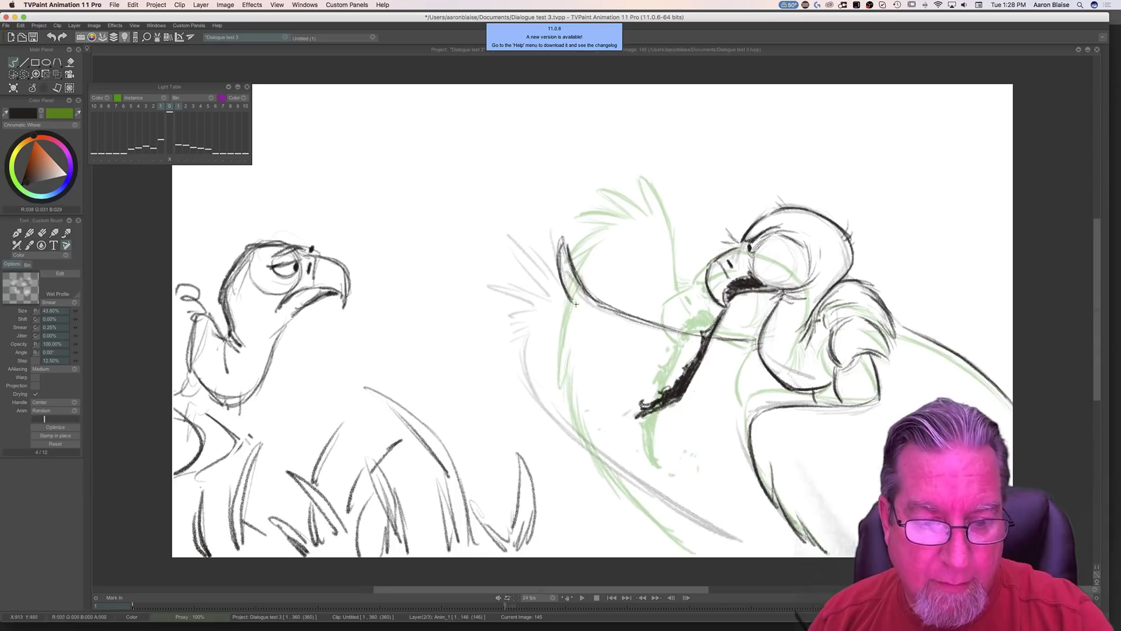
key(Left)
key(Right)
key(Left)
key(Right)
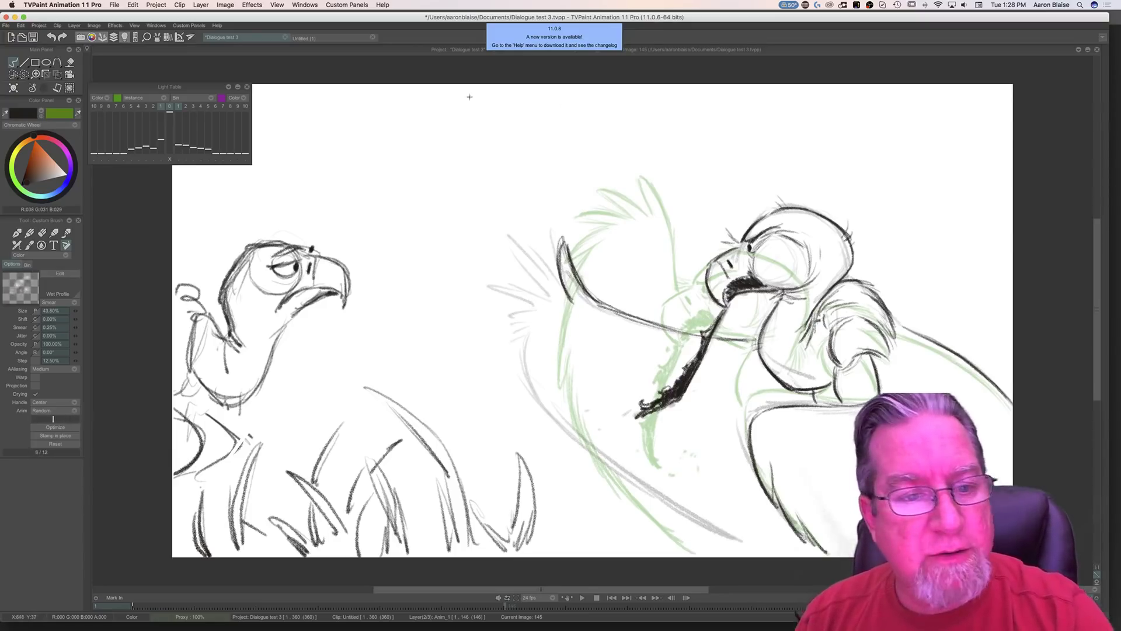
Step: Sketch a small full-body perched vulture in profile in the blank area above the left vulture to explain its anatomy
mouse_move(415, 118)
mouse_down()
mouse_move(433, 121)
mouse_move(395, 139)
mouse_up()
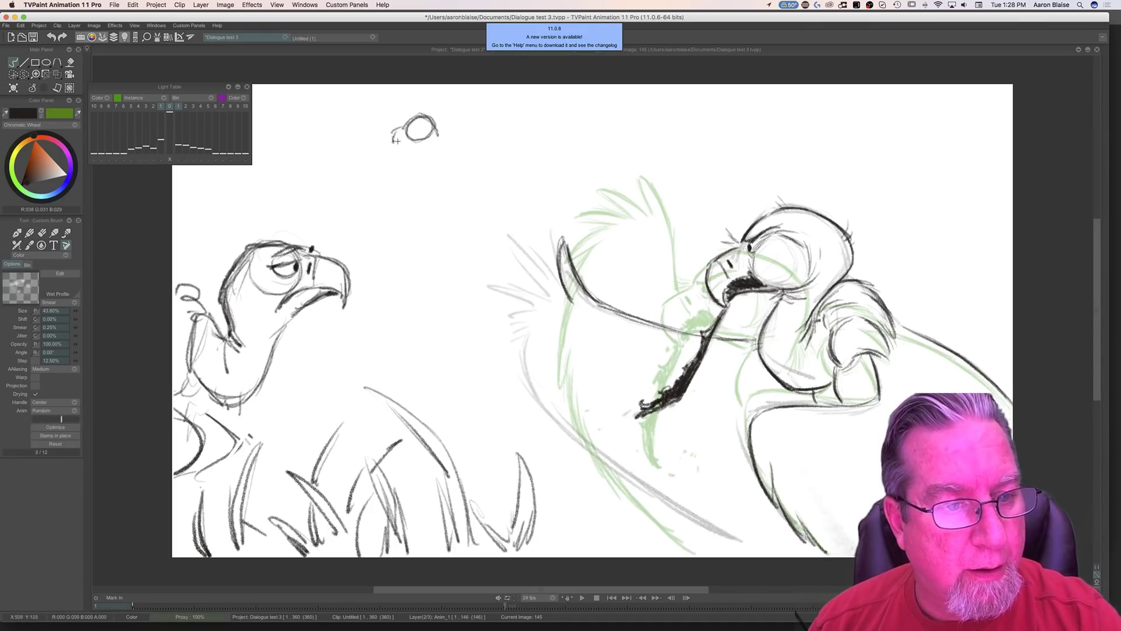
mouse_move(436, 135)
mouse_down()
mouse_move(434, 162)
mouse_move(420, 169)
mouse_move(433, 157)
mouse_move(455, 168)
mouse_move(429, 189)
mouse_move(462, 170)
mouse_move(527, 214)
mouse_up()
drag(456, 165, 540, 229)
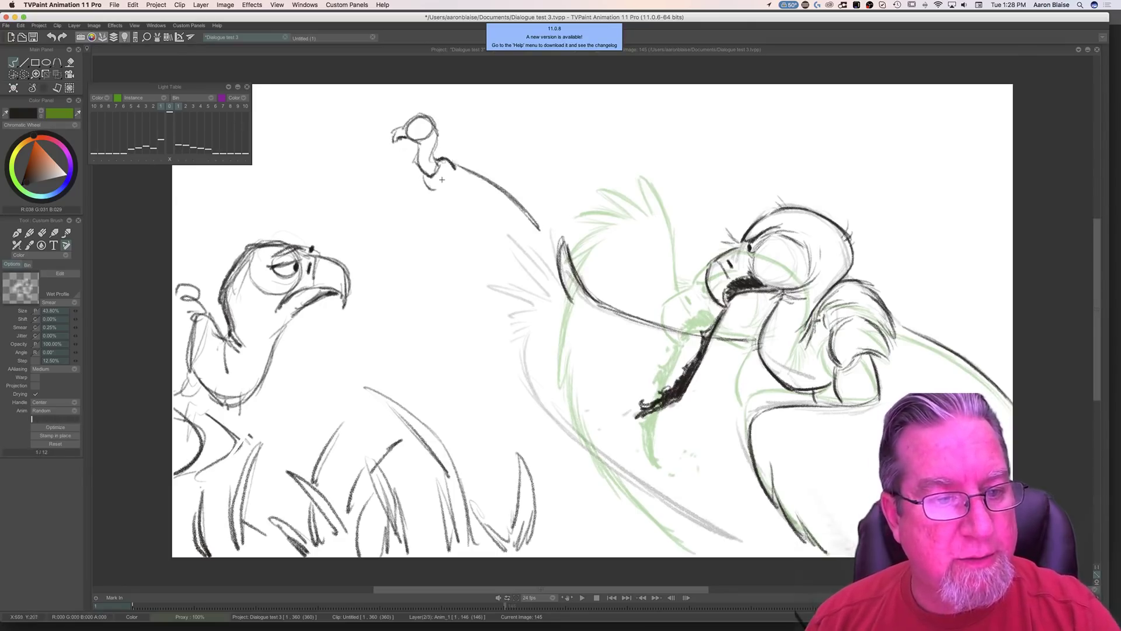
mouse_move(455, 175)
mouse_down()
mouse_move(429, 199)
mouse_move(450, 222)
mouse_move(522, 246)
mouse_up()
mouse_move(415, 167)
mouse_down()
mouse_move(415, 186)
mouse_move(387, 188)
mouse_move(455, 245)
mouse_up()
mouse_move(425, 196)
mouse_down()
mouse_move(461, 185)
mouse_move(453, 222)
mouse_up()
mouse_move(456, 239)
mouse_down()
mouse_move(528, 216)
mouse_move(533, 252)
mouse_move(554, 254)
mouse_up()
drag(509, 222, 554, 250)
mouse_move(466, 231)
mouse_down()
mouse_move(472, 261)
mouse_move(494, 257)
mouse_up()
drag(451, 227, 458, 265)
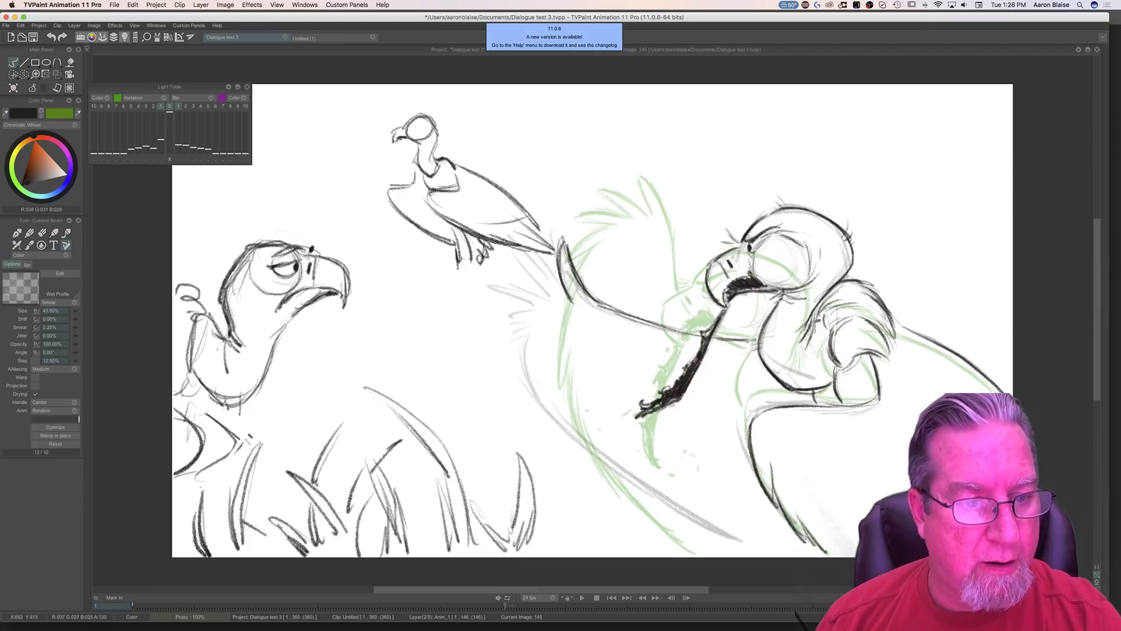
Step: Mark the folded wing's bones and joints on the small perched vulture with thicker strokes and dots
mouse_move(412, 185)
mouse_down()
mouse_move(385, 192)
mouse_move(446, 245)
mouse_up()
mouse_move(453, 169)
mouse_down()
mouse_move(465, 194)
mouse_move(455, 177)
mouse_move(435, 187)
mouse_move(453, 222)
mouse_move(438, 219)
mouse_up()
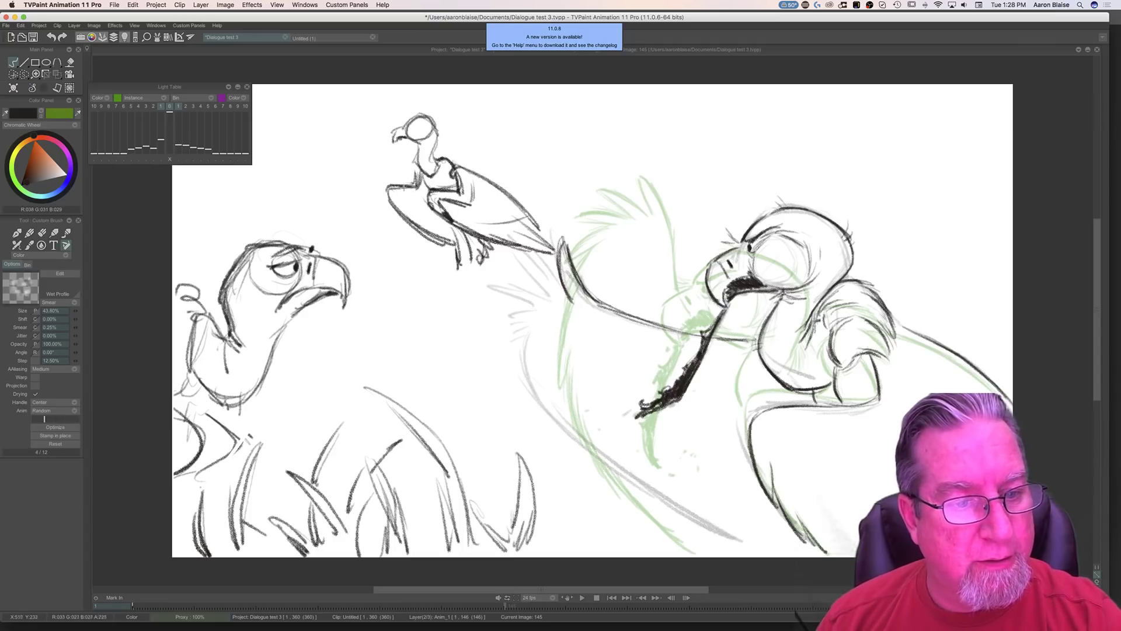
mouse_move(435, 191)
mouse_down()
mouse_move(431, 208)
mouse_move(536, 241)
mouse_move(491, 227)
mouse_up()
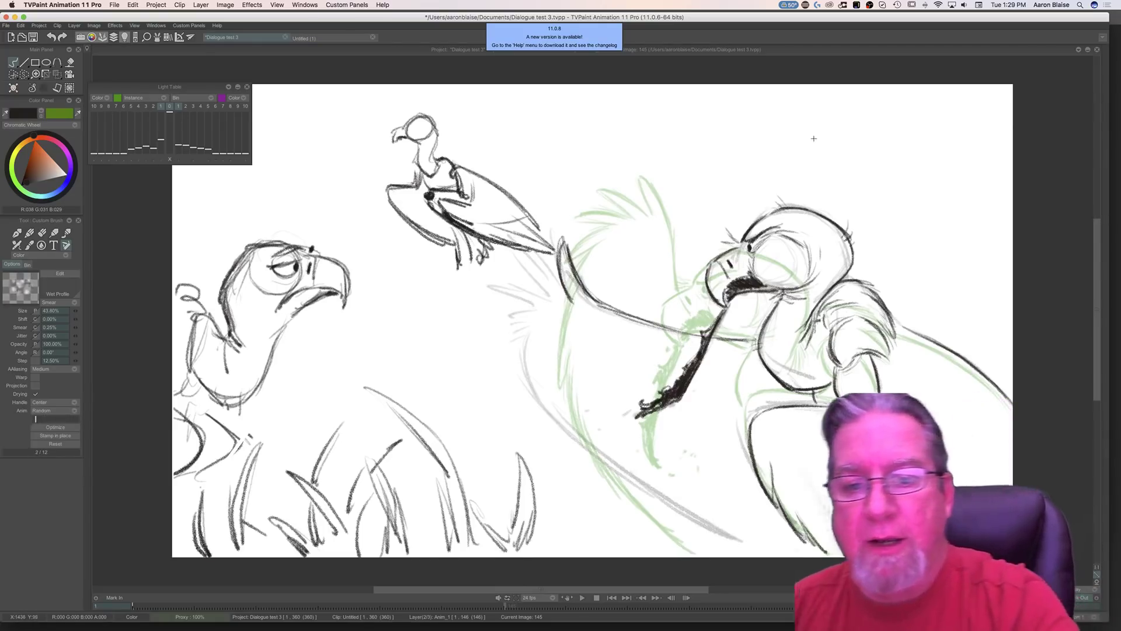
Step: Sketch a simple front-view vulture with one feathered wing stretched out above the right vulture's head
drag(786, 125, 761, 137)
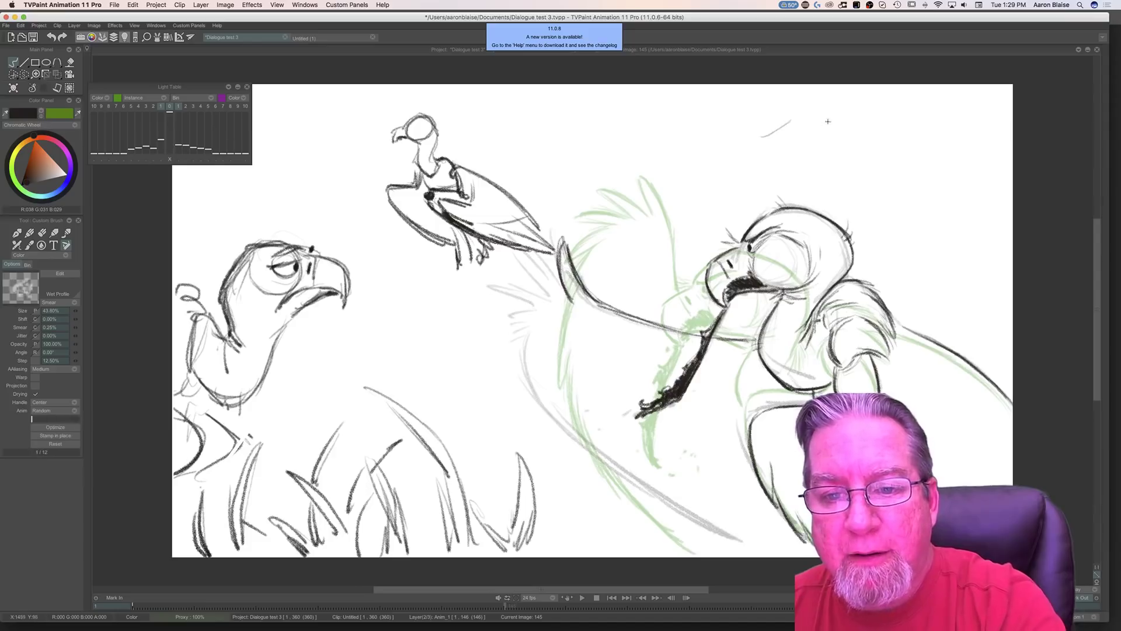
drag(823, 115, 842, 182)
drag(810, 140, 802, 181)
mouse_move(809, 141)
mouse_down()
mouse_move(734, 140)
mouse_move(815, 140)
mouse_move(772, 146)
mouse_move(801, 159)
mouse_move(708, 141)
mouse_move(576, 169)
mouse_move(617, 170)
mouse_move(602, 182)
mouse_move(707, 219)
mouse_up()
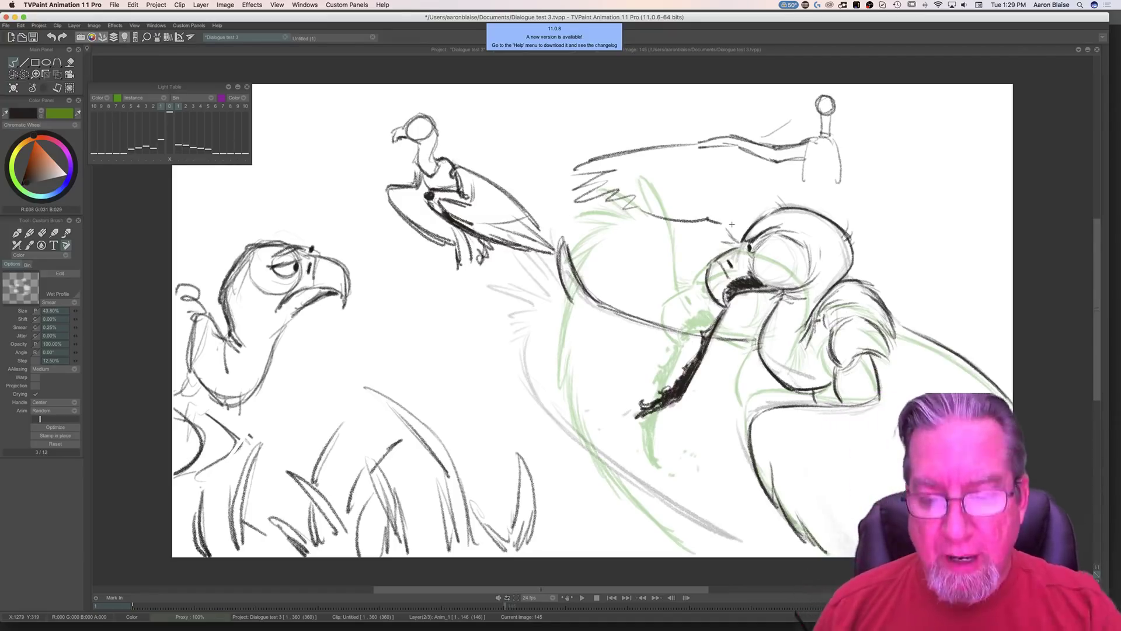
Step: Erase both small explanatory vulture sketches from frame 145
key(e)
mouse_move(730, 224)
mouse_down()
mouse_move(660, 219)
mouse_move(584, 175)
mouse_move(575, 199)
mouse_up()
mouse_move(596, 161)
mouse_down()
mouse_move(650, 170)
mouse_move(632, 134)
mouse_move(725, 166)
mouse_move(707, 123)
mouse_move(733, 128)
mouse_move(807, 186)
mouse_move(784, 118)
mouse_move(797, 117)
mouse_move(840, 177)
mouse_move(849, 170)
mouse_move(826, 108)
mouse_up()
mouse_move(508, 193)
mouse_down()
mouse_move(549, 248)
mouse_move(510, 193)
mouse_move(496, 243)
mouse_move(461, 170)
mouse_move(417, 149)
mouse_move(377, 149)
mouse_move(420, 227)
mouse_move(387, 188)
mouse_up()
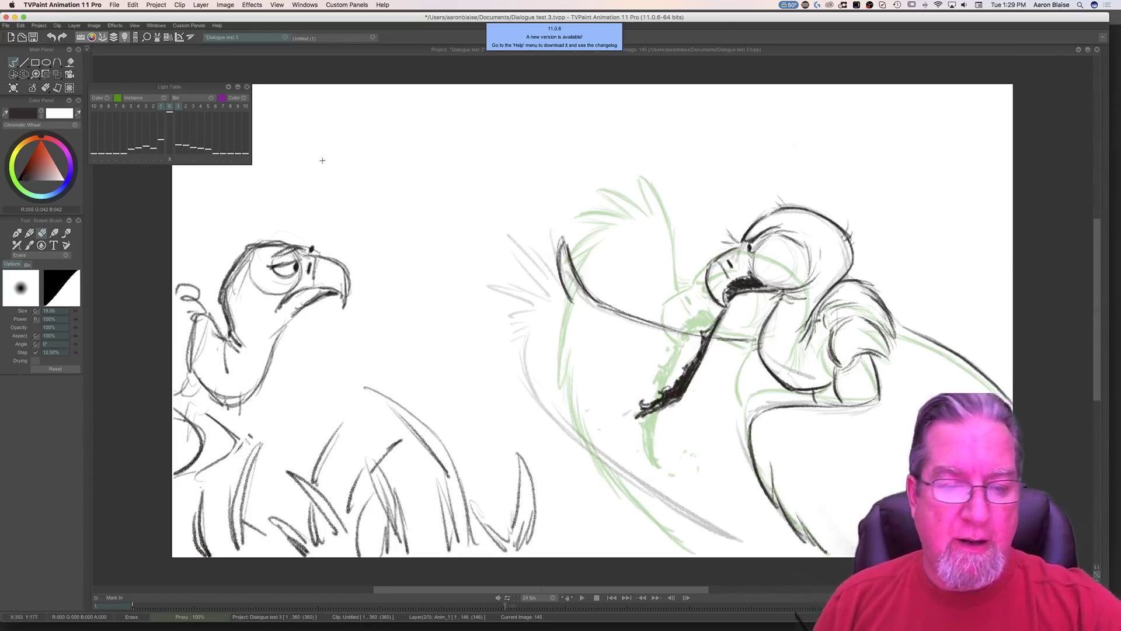
Step: Ink the raised wing's splayed tip feathers and its long feathered trailing edge down to the body at frame 145
key(b)
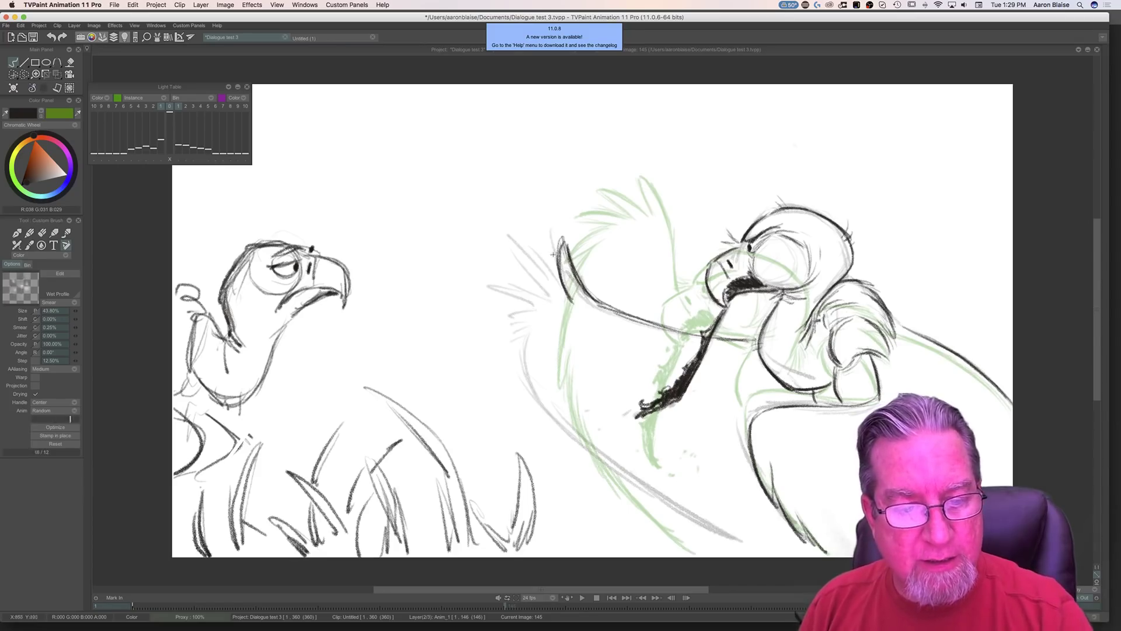
mouse_move(550, 283)
mouse_down()
mouse_move(506, 250)
mouse_move(555, 306)
mouse_move(484, 292)
mouse_move(540, 314)
mouse_move(509, 325)
mouse_move(534, 327)
mouse_move(527, 395)
mouse_move(531, 381)
mouse_move(568, 437)
mouse_move(741, 546)
mouse_up()
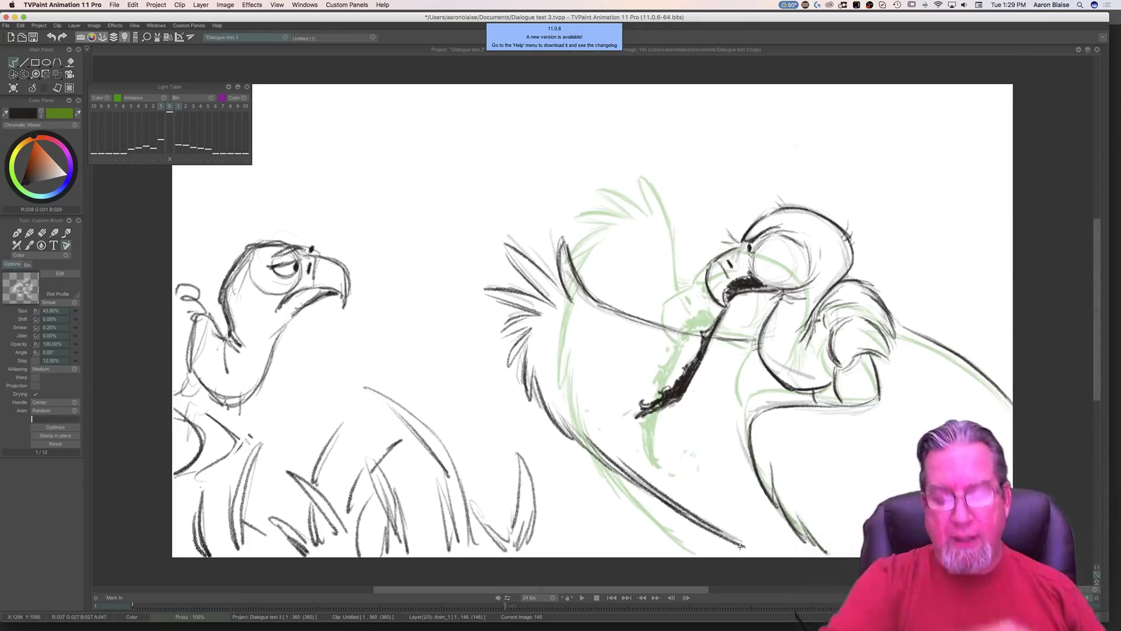
Step: Flip repeatedly between frame 145 and its neighbouring drawings to check the raised wing's motion
key(Left)
key(Right)
key(Left)
key(Right)
key(Left)
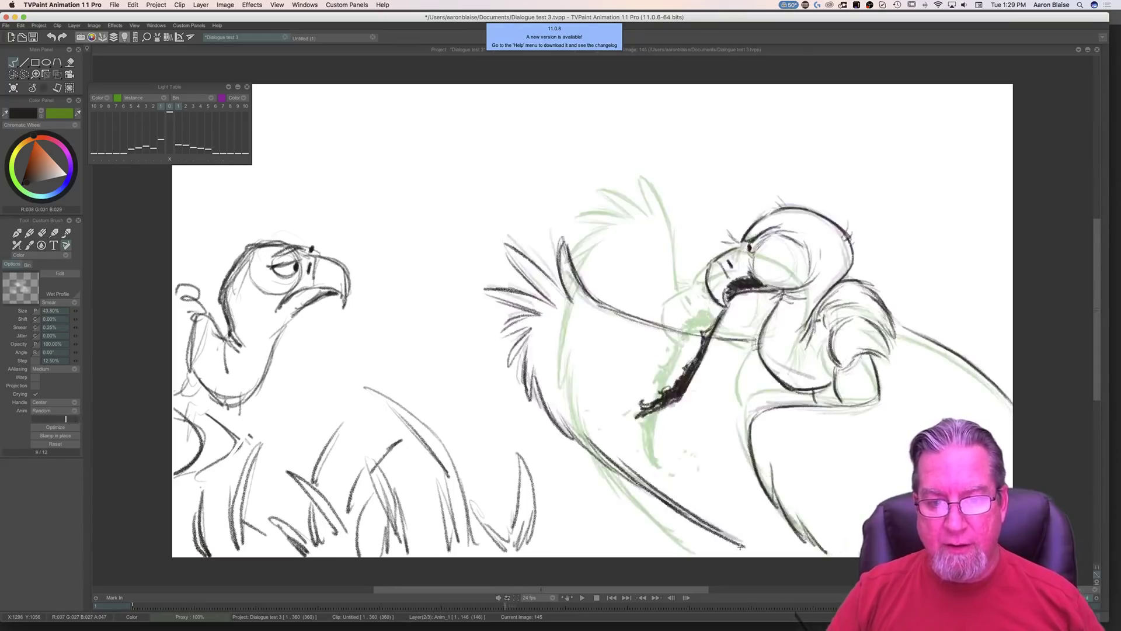
key(Right)
key(Left)
key(Right)
key(Left)
key(Right)
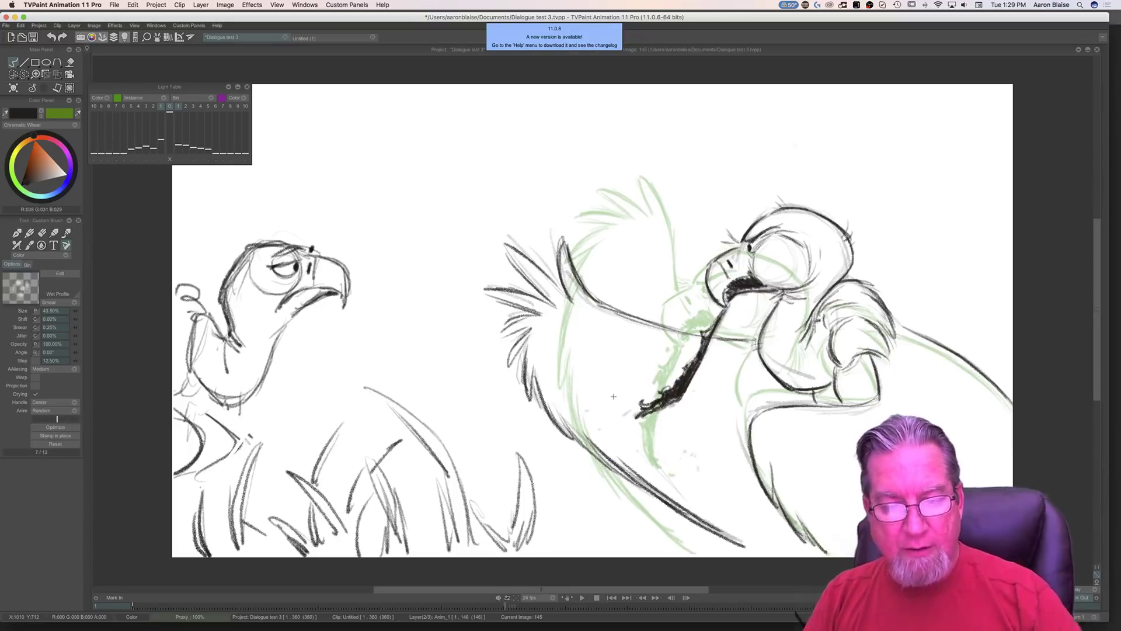
key(Right)
key(Left)
key(Right)
key(Left)
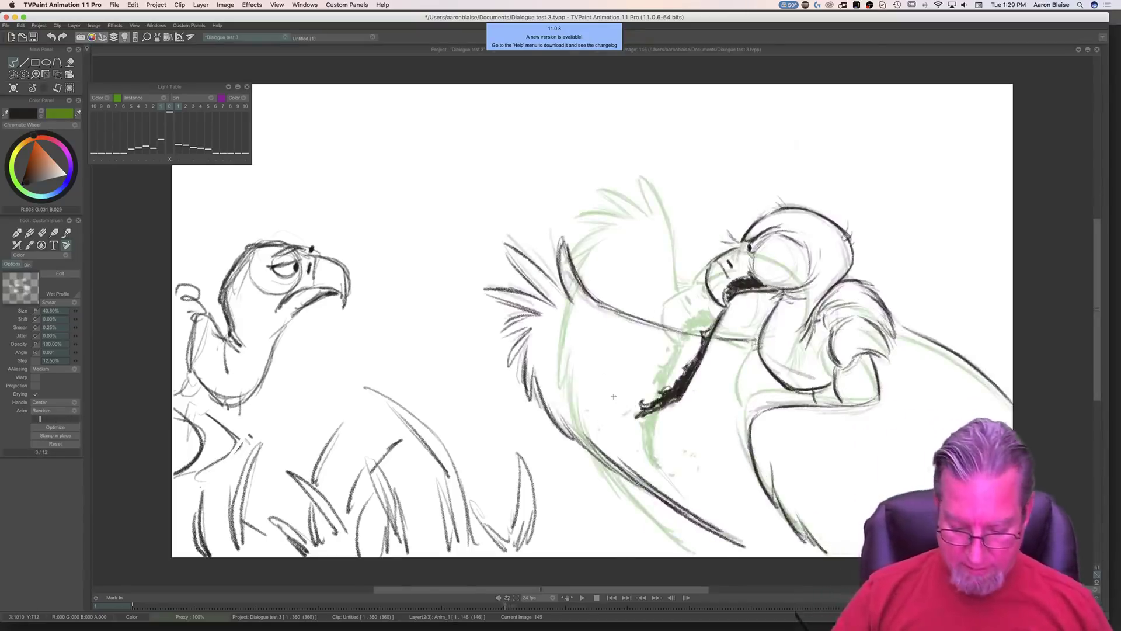
Step: Show the timeline and play back the animation to review the cleaned-up drawings on Anim_1
key(Tab)
mouse_move(789, 534)
mouse_down()
mouse_move(590, 548)
mouse_move(637, 546)
mouse_up()
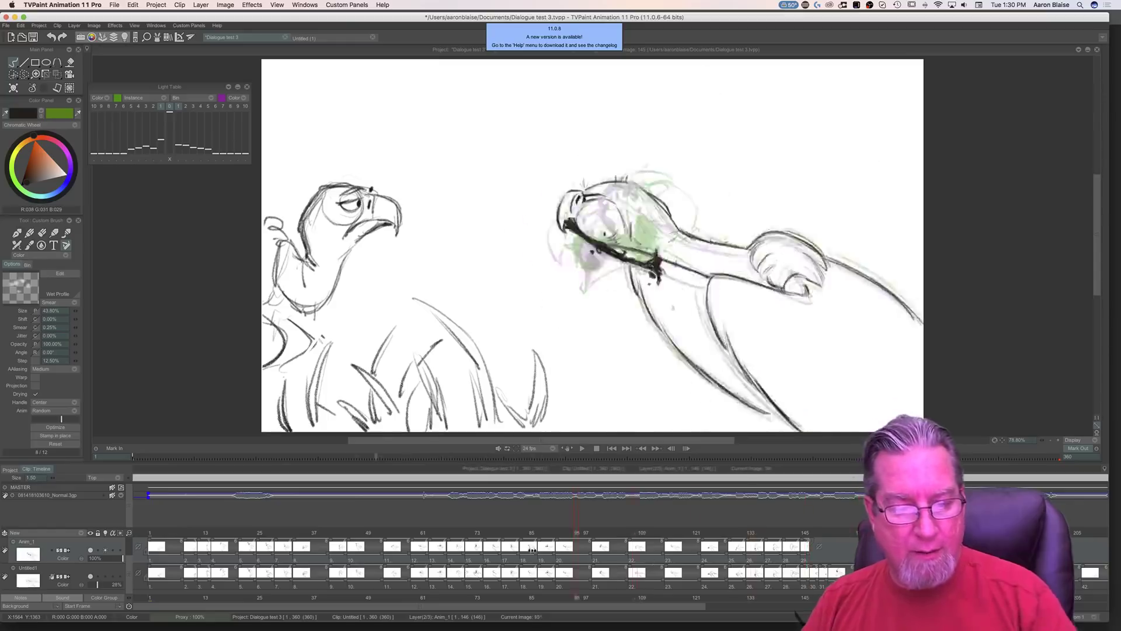
click(582, 449)
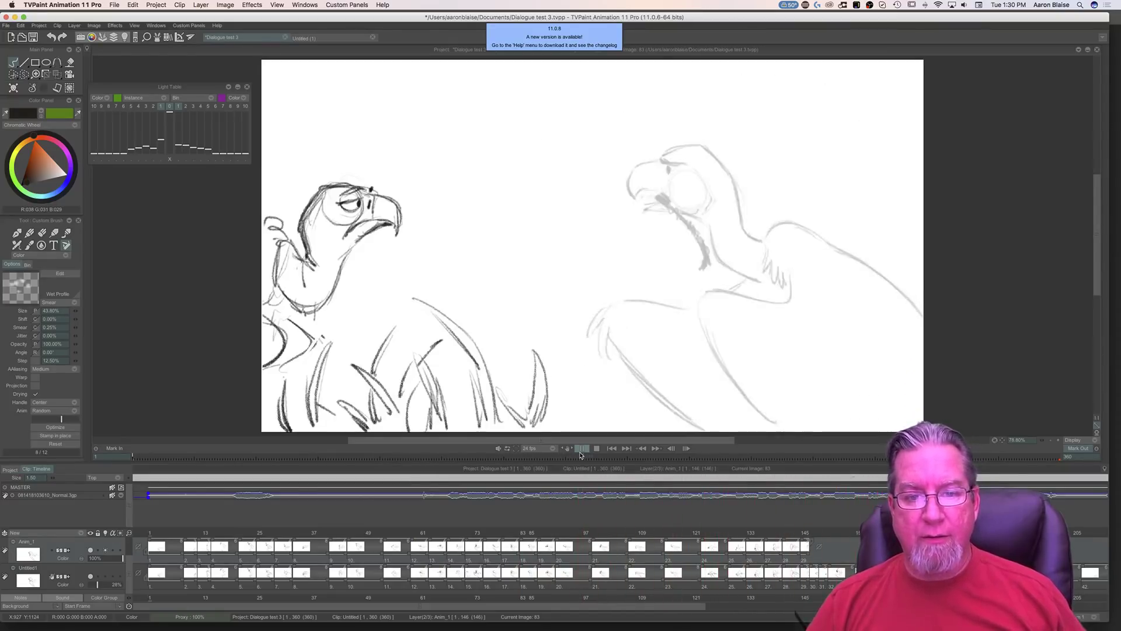
click(582, 449)
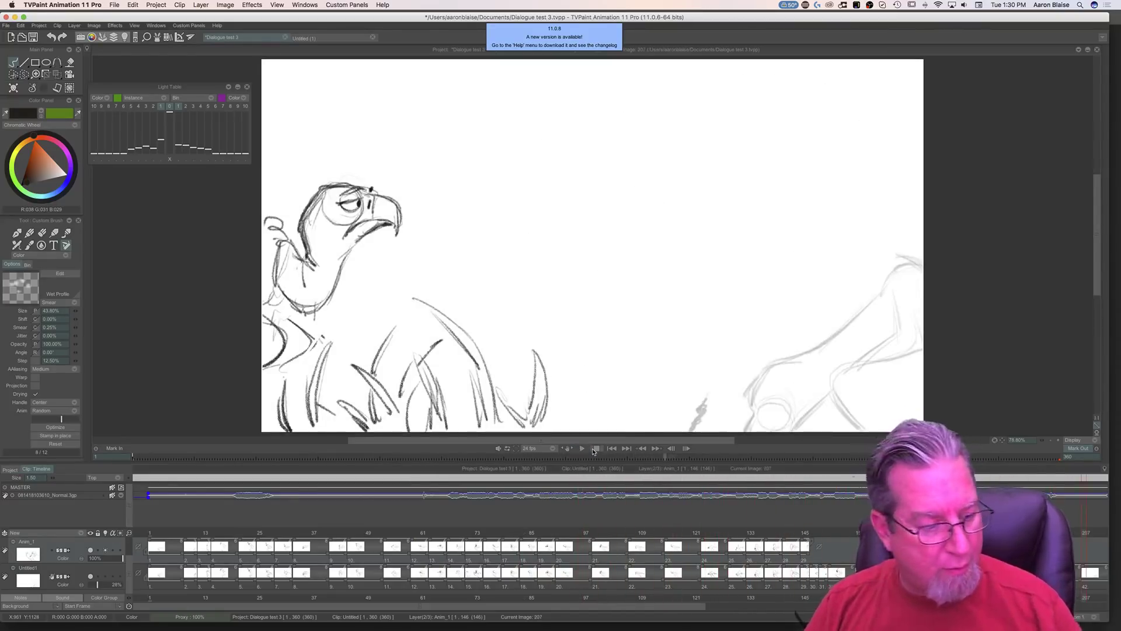
drag(153, 561, 812, 547)
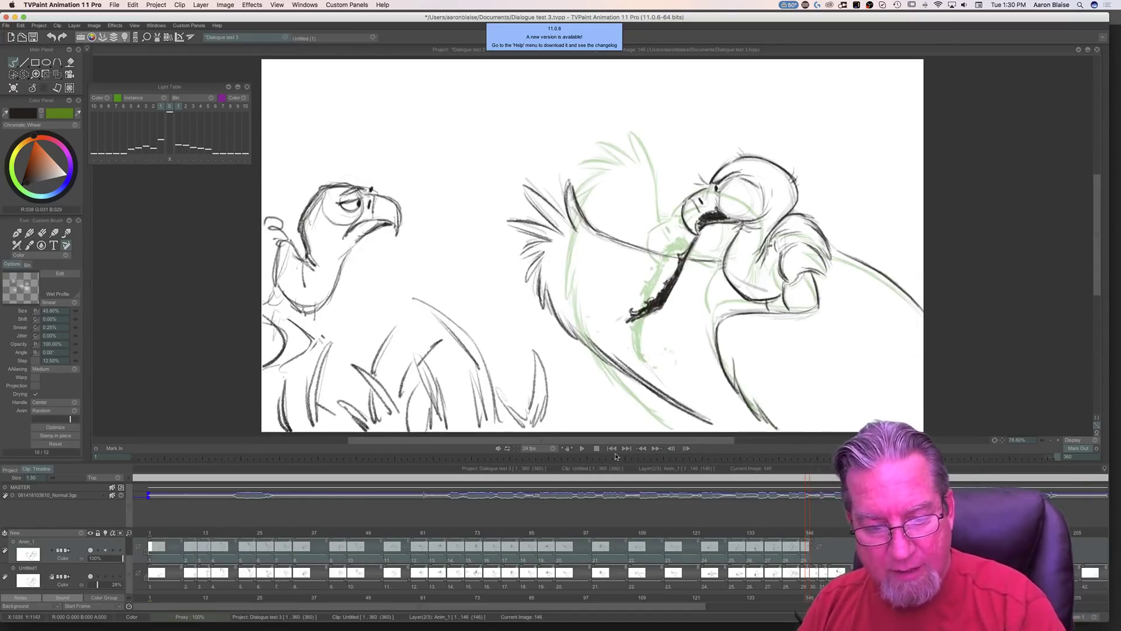
click(582, 448)
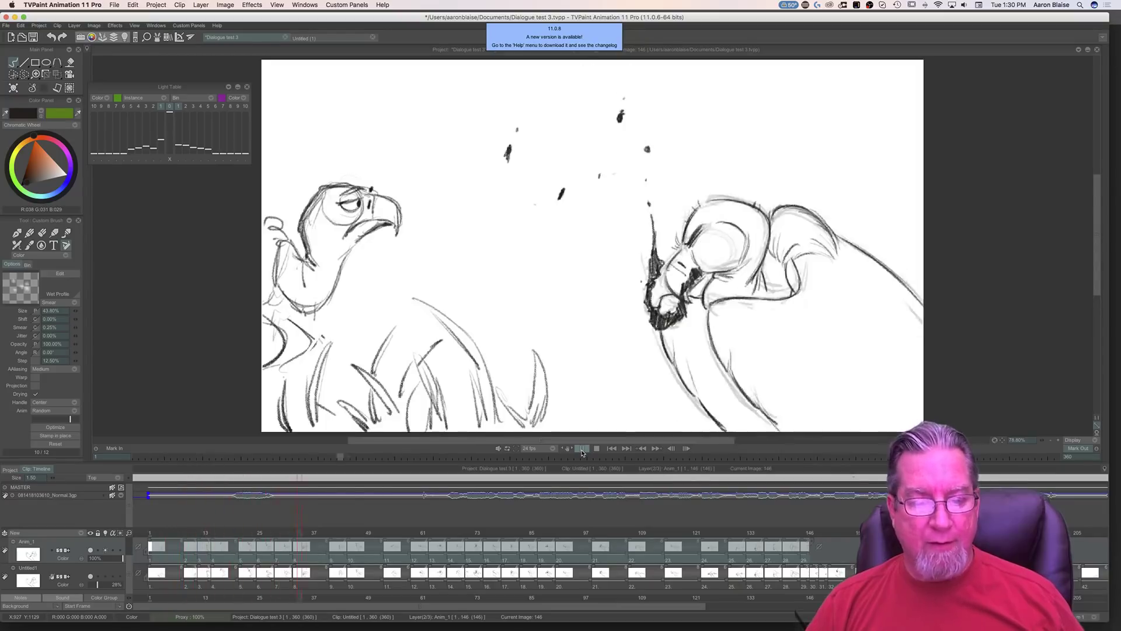
click(596, 448)
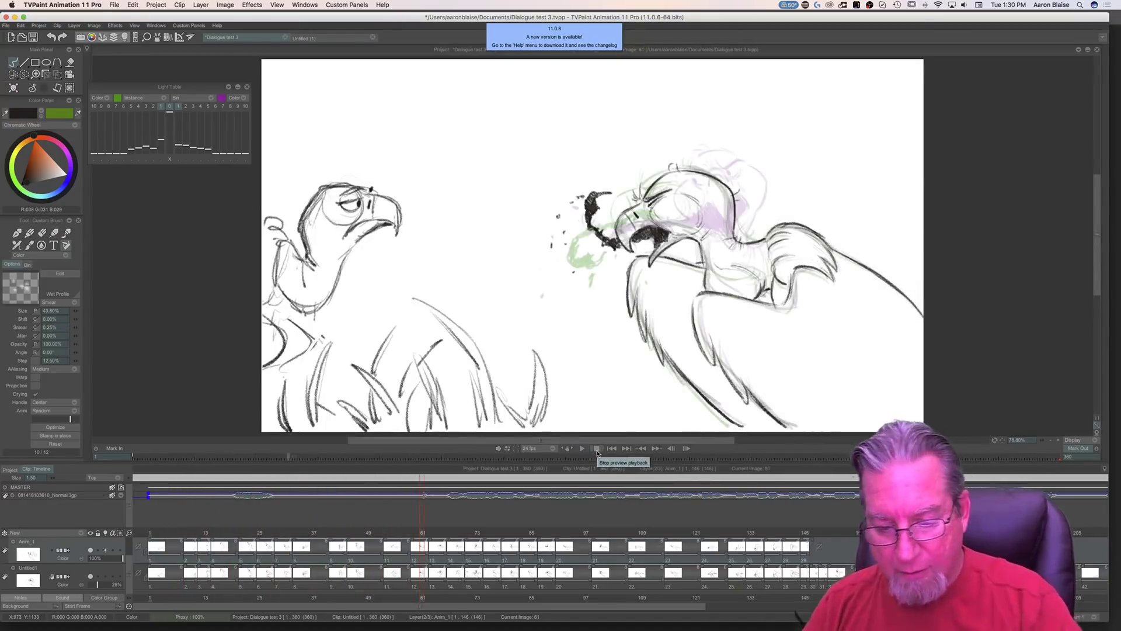
Step: Go to frame 147 and add a blank drawing there on the Anim_1 layer
click(808, 543)
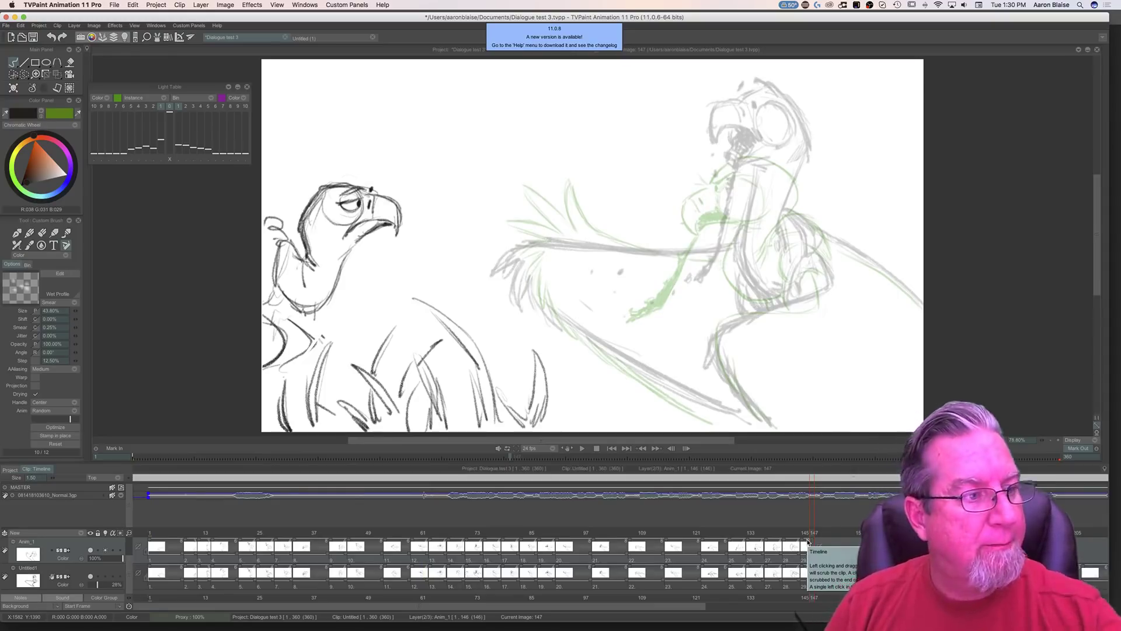
click(13, 87)
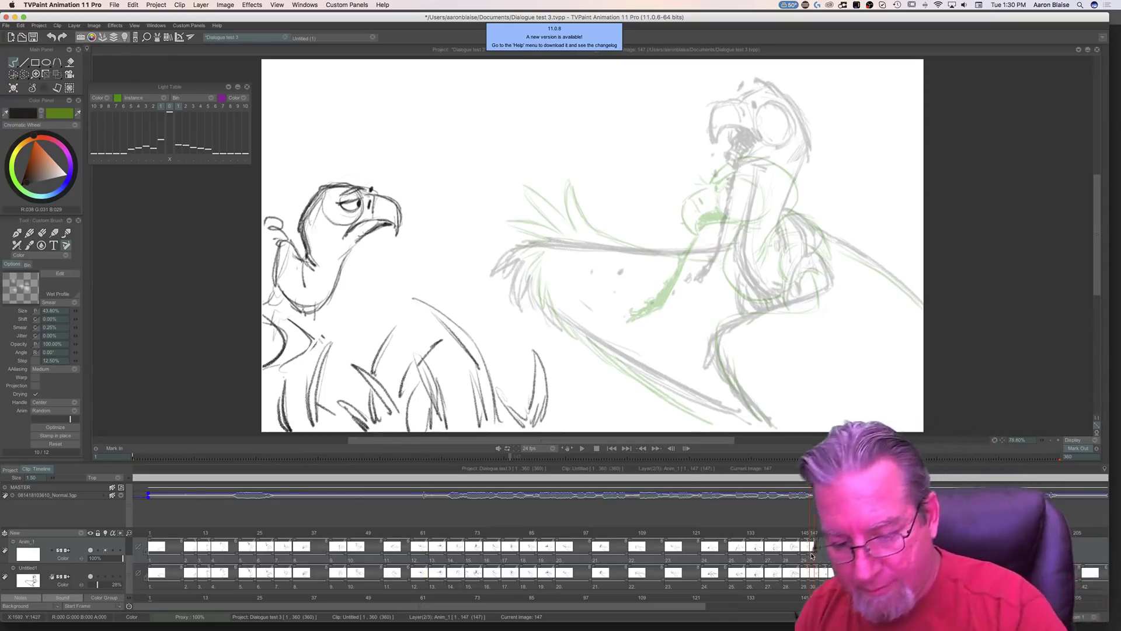
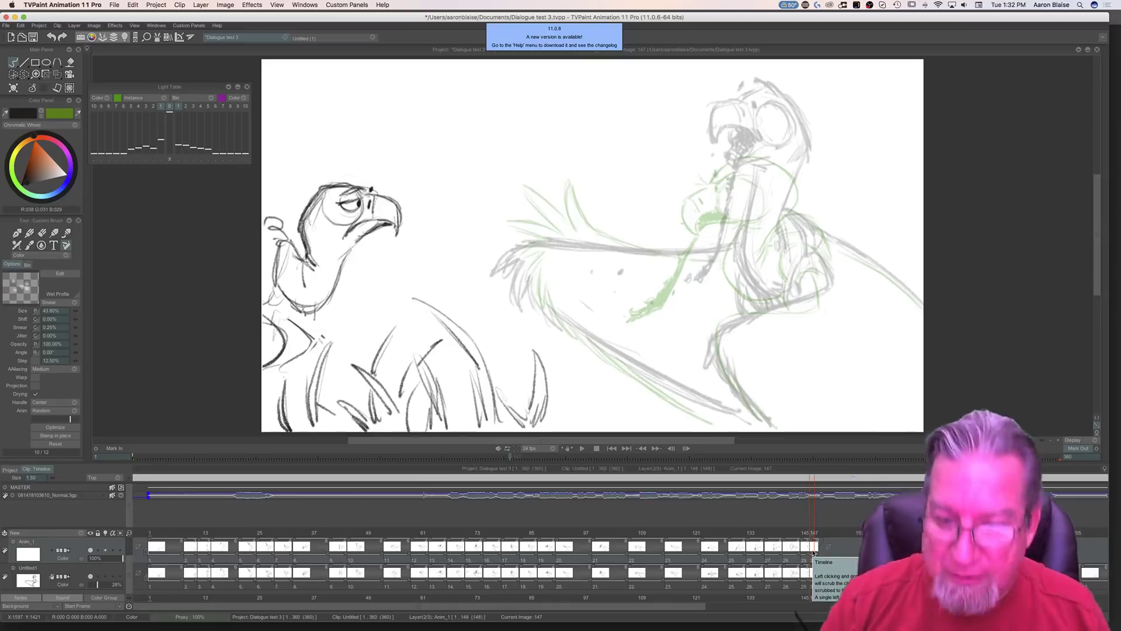
Step: Compare the blank drawing at frame 147 with the one at frame 145, and hide the timeline to enlarge the canvas
key(Left)
key(Right)
key(Left)
key(Right)
key(Left)
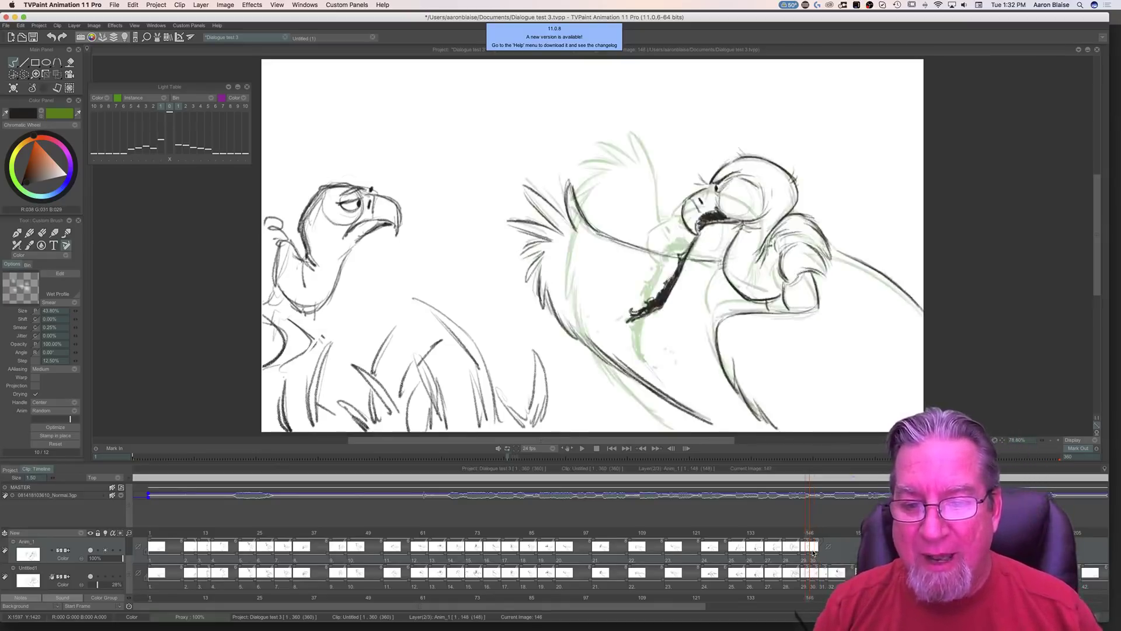
key(Right)
key(Tab)
key(Left)
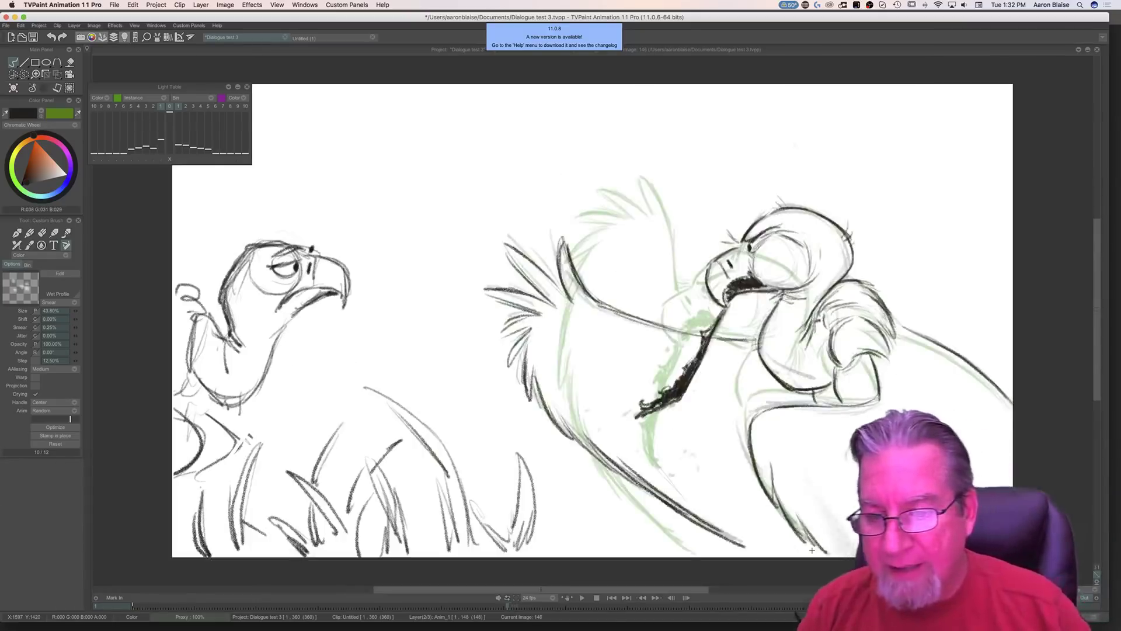
Step: Flip repeatedly between frames 145 and 147 to study how the vulture's pose changes from the inked drawing to the rough
key(Right)
key(Left)
key(Right)
key(Left)
key(Right)
key(Right)
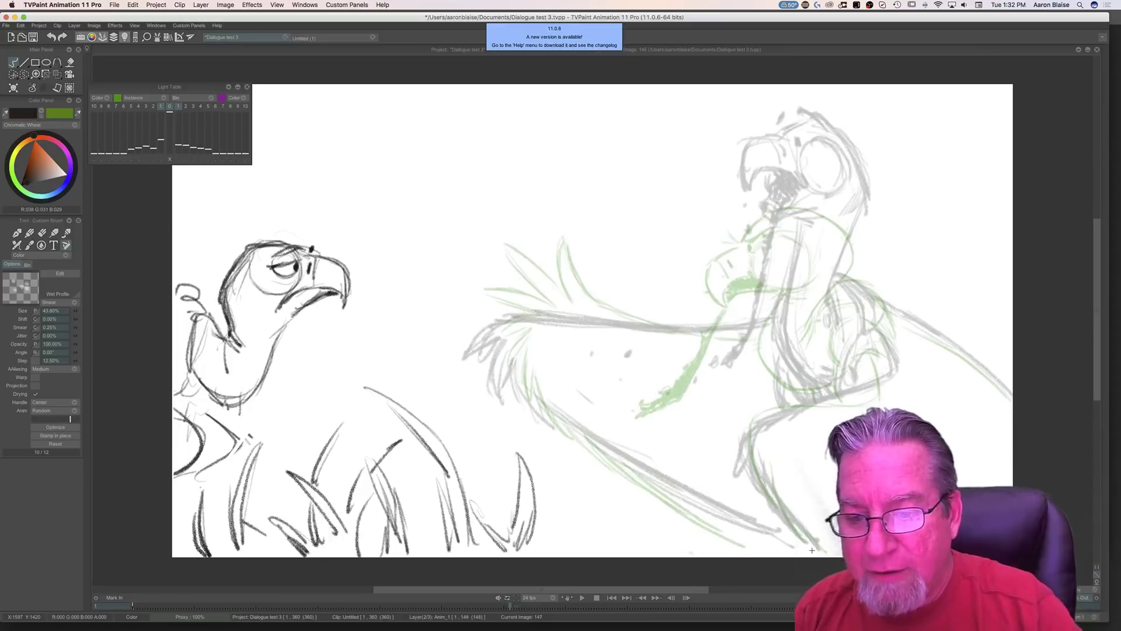
key(Left)
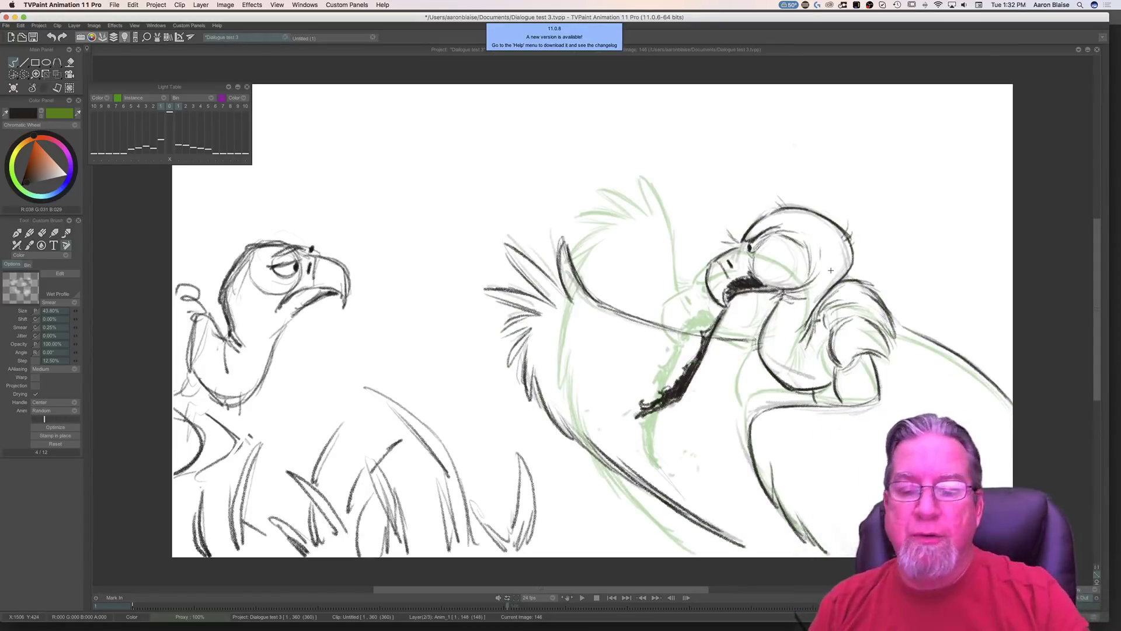
key(Right)
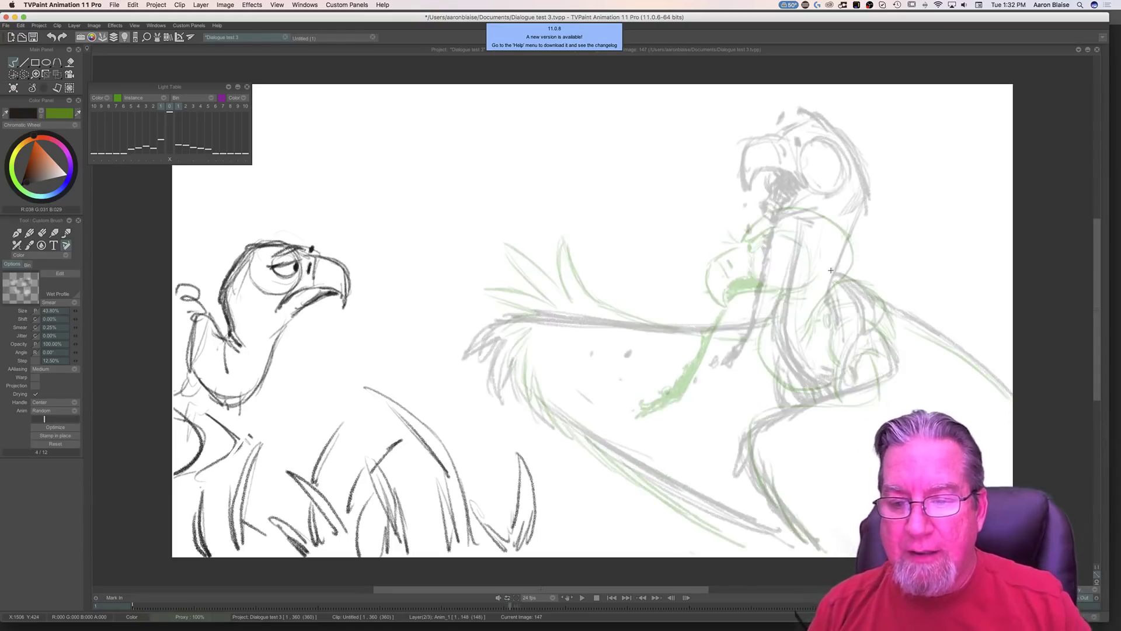
key(Left)
key(Right)
key(Left)
key(Right)
Step: Ink the line of the vulture's back sloping away behind the shoulder at frame 147, checking it against frame 145
mouse_move(897, 311)
mouse_down()
mouse_move(959, 345)
mouse_move(1010, 396)
mouse_move(973, 355)
mouse_up()
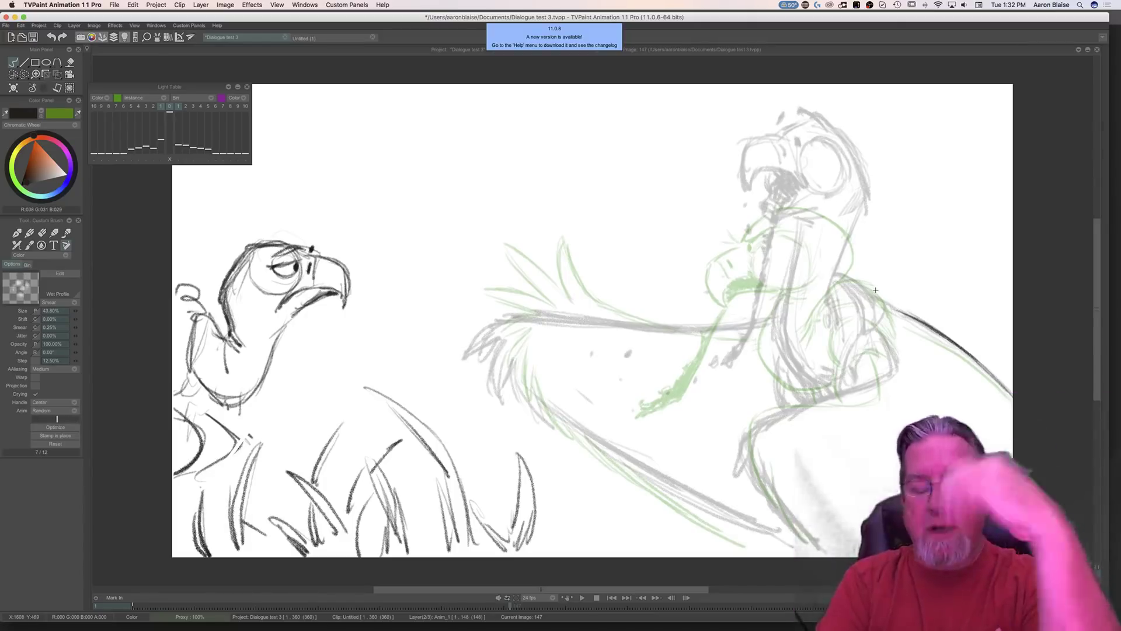
key(Right)
key(Left)
key(Right)
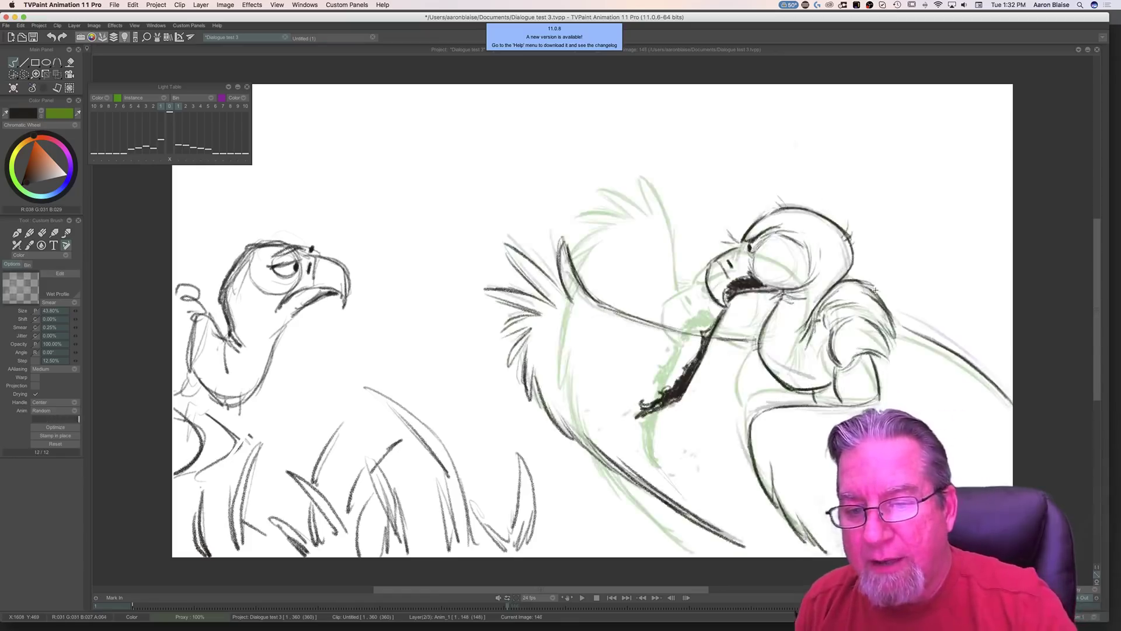
key(Left)
Step: Ink the feathered top of the vulture's near shoulder at frame 147, following the rough drawing
mouse_move(835, 272)
mouse_down()
mouse_move(864, 276)
mouse_move(841, 275)
mouse_move(891, 307)
mouse_up()
key(Right)
key(Left)
key(Right)
key(Left)
key(Right)
key(Left)
Step: Ink the outer edge of the near wing down to its elbow and along its underside at frame 147
mouse_move(871, 296)
mouse_down()
mouse_move(900, 325)
mouse_move(892, 364)
mouse_up()
key(Right)
key(Left)
key(Right)
key(Left)
key(Right)
key(Left)
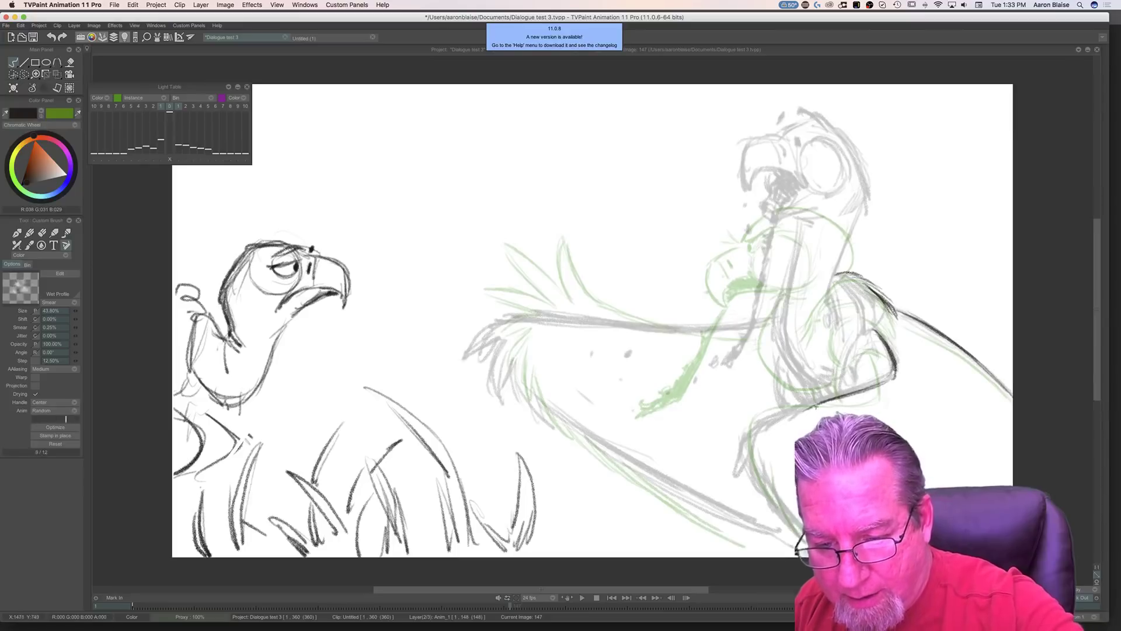
key(Right)
key(Left)
Step: Ink the front contour of the vulture's lower body, curving down from the folded wing at frame 147
mouse_move(775, 421)
mouse_down()
mouse_move(753, 468)
mouse_move(752, 448)
mouse_move(780, 515)
mouse_move(771, 471)
mouse_move(792, 518)
mouse_up()
key(Right)
key(Left)
key(Right)
key(Left)
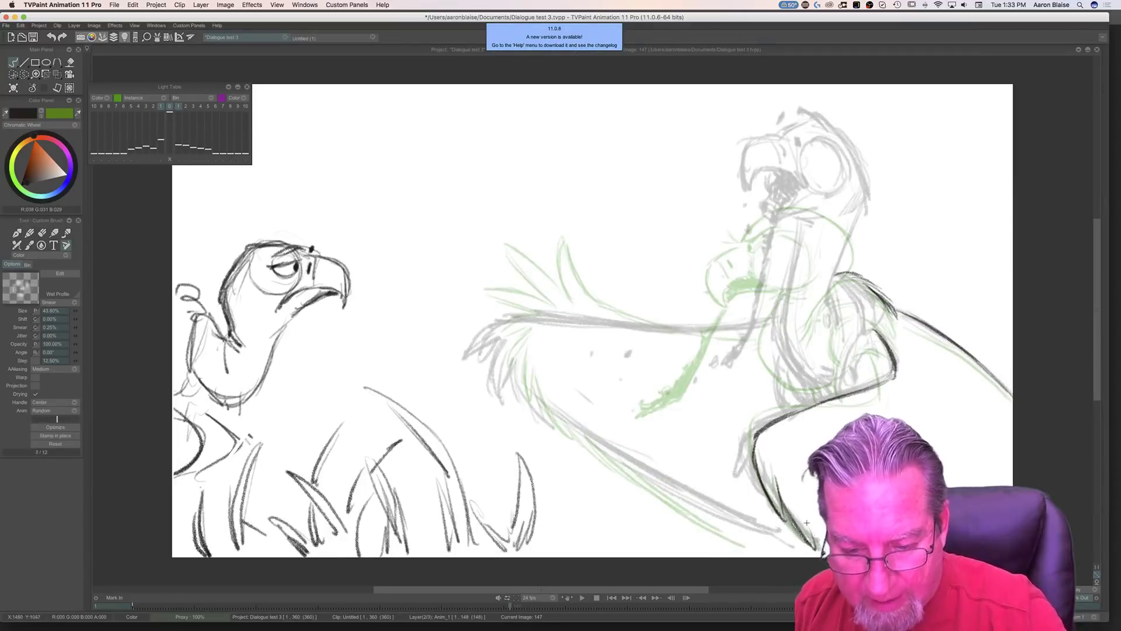
Step: Flip between frame 147 and its neighbouring drawing to check the motion of the shoulder and lower body
key(Right)
key(Left)
key(Right)
key(Left)
key(Right)
key(Left)
key(Right)
key(Left)
key(Right)
key(Left)
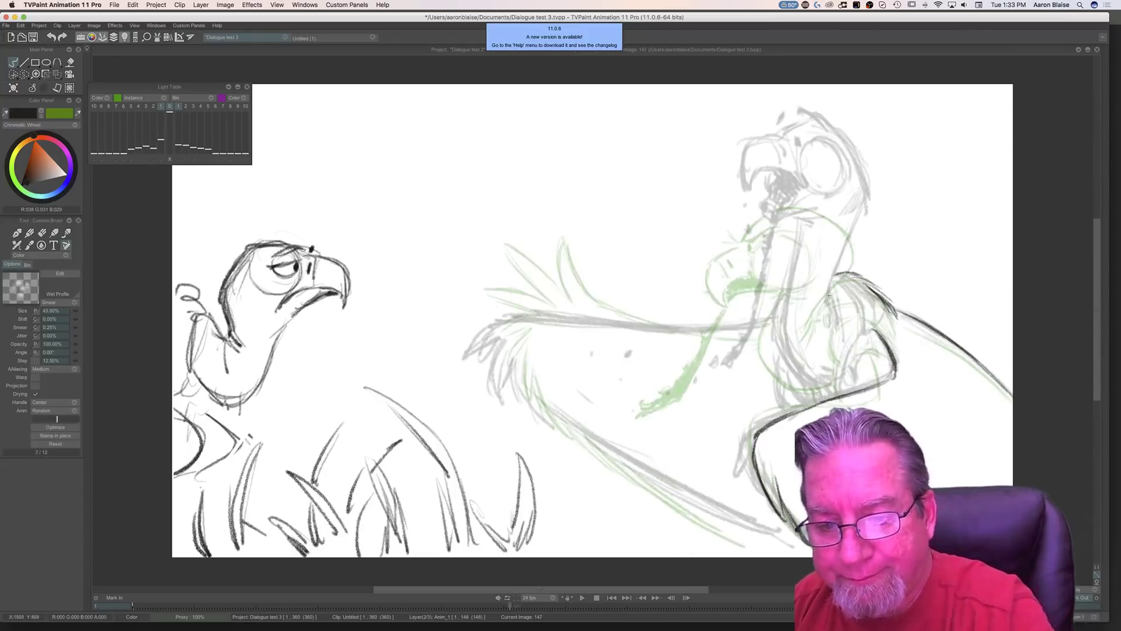
Step: Ink the inner contours and feather lines of the folded near wing and shoulder at frame 147
key(Left)
key(Right)
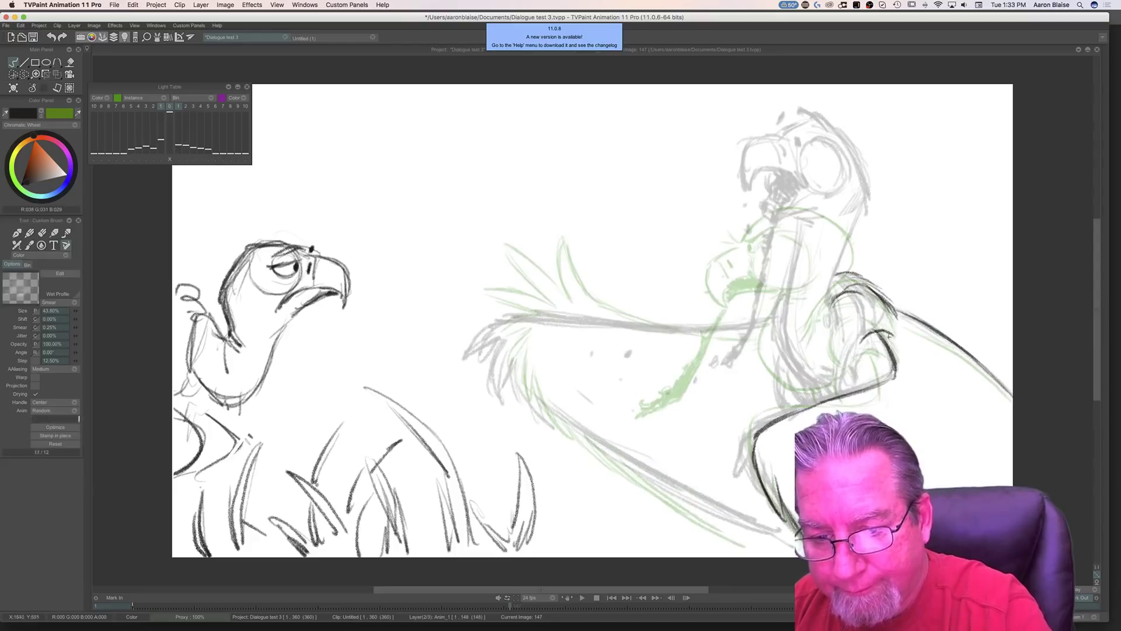
mouse_move(880, 314)
mouse_down()
mouse_move(899, 345)
mouse_move(891, 336)
mouse_up()
key(Right)
key(Left)
mouse_move(830, 308)
mouse_down()
mouse_move(844, 353)
mouse_move(859, 310)
mouse_move(836, 306)
mouse_up()
key(Left)
key(Right)
key(Right)
key(Left)
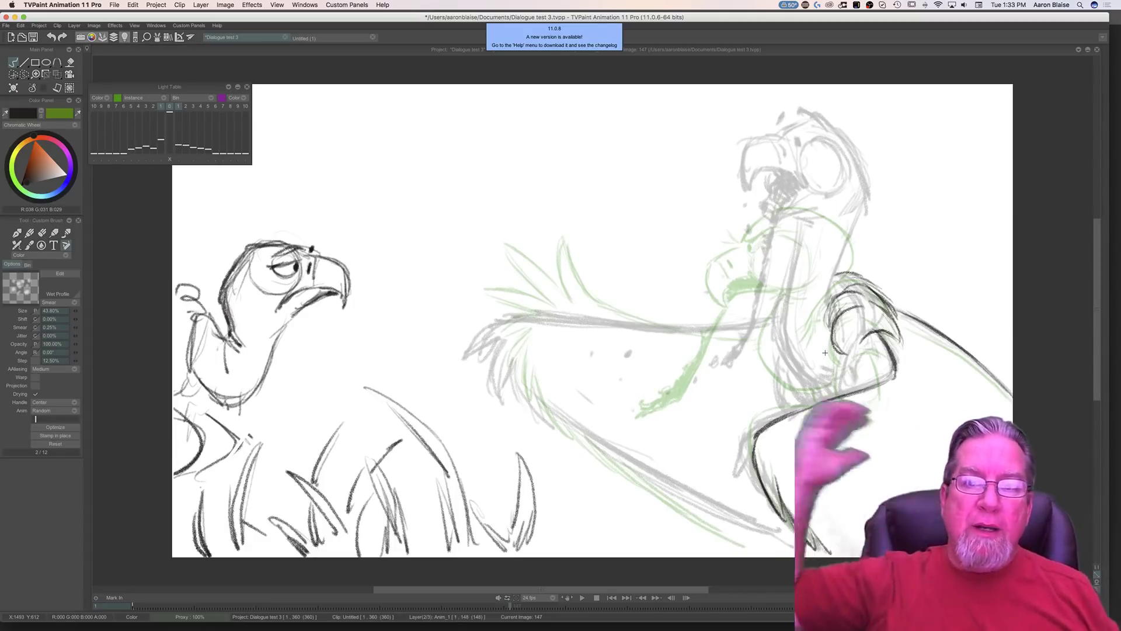
Step: Lightly sketch the curve of the back of the vulture's head at frame 147
key(Left)
key(Right)
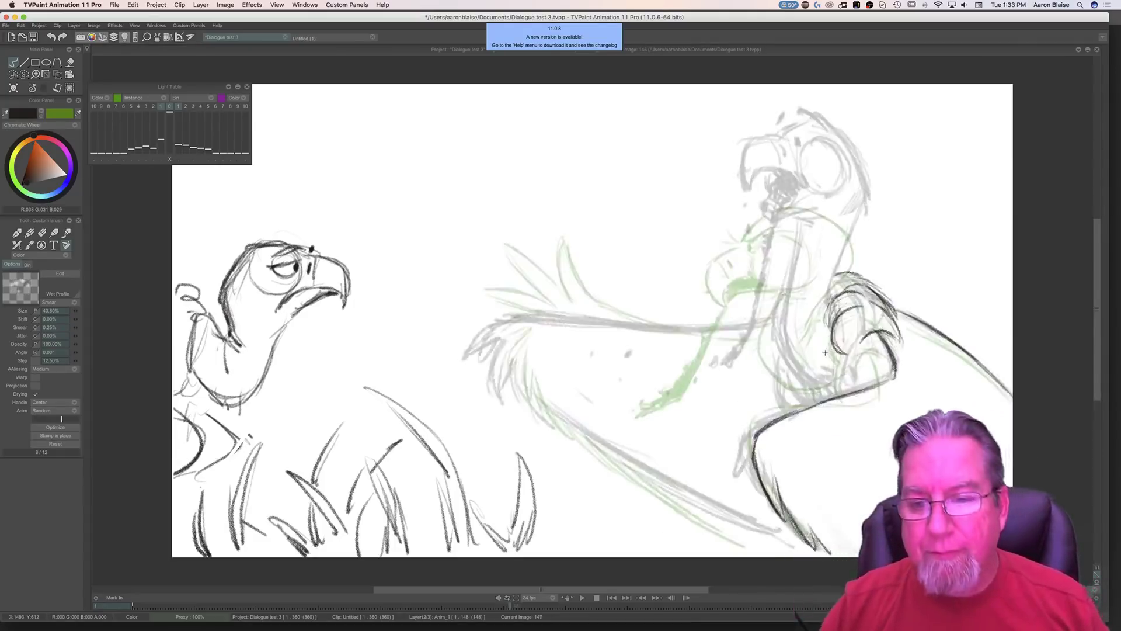
key(Left)
key(Right)
drag(858, 172, 858, 225)
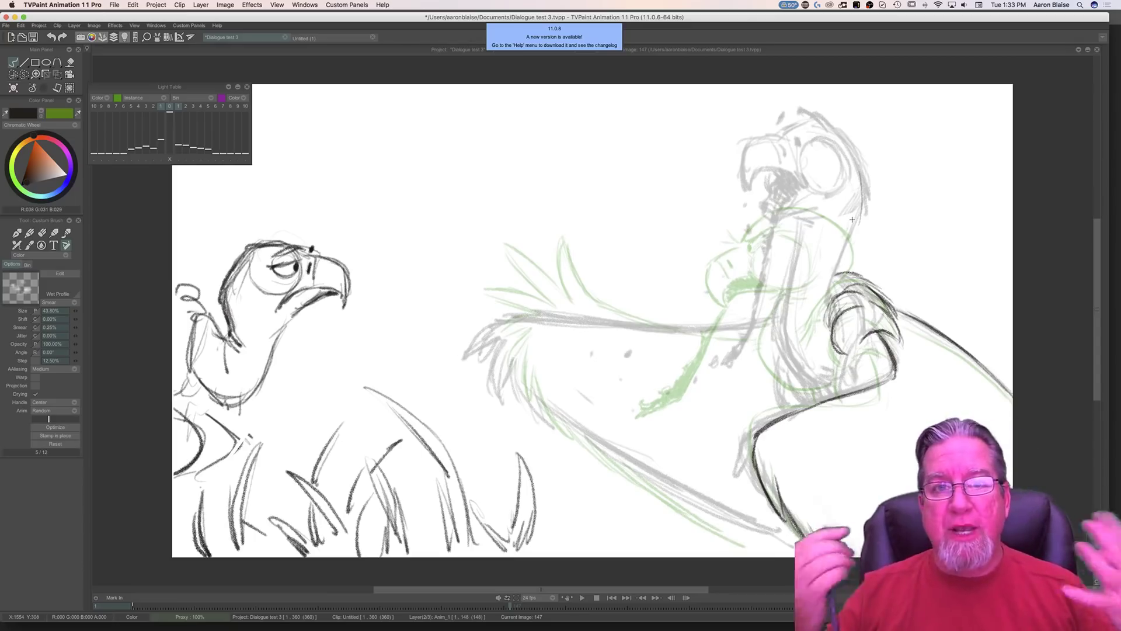
Step: Flip repeatedly between frames 145 and 147 to examine how the head rises between the two drawings
key(Left)
key(Right)
key(Left)
key(Right)
key(Left)
key(Right)
key(Left)
key(Right)
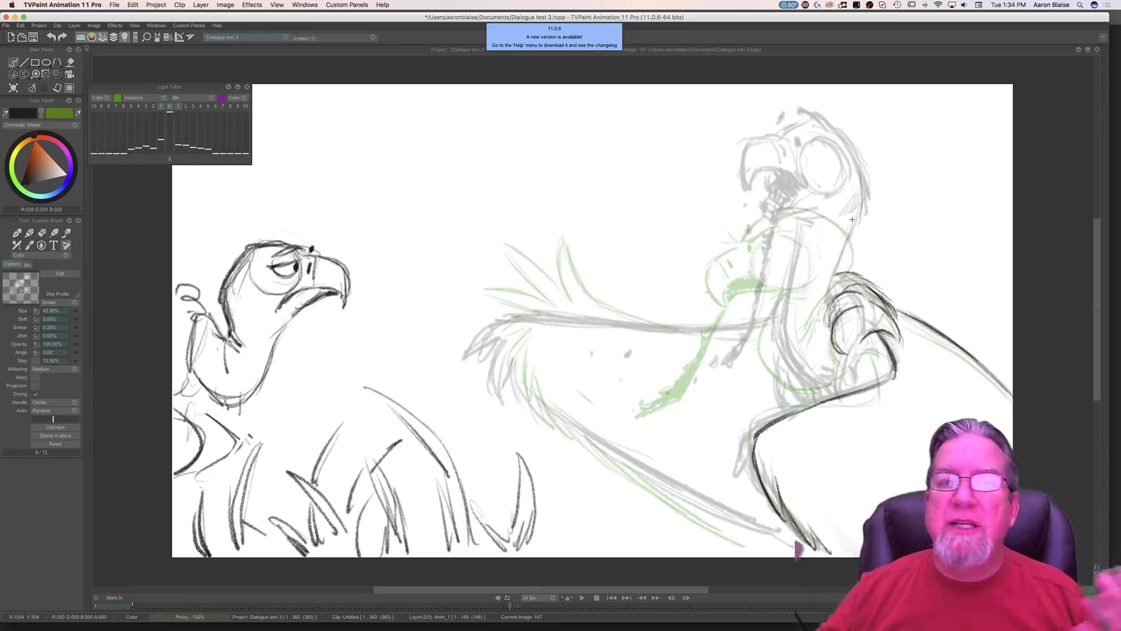
key(Left)
key(Right)
key(Left)
key(Right)
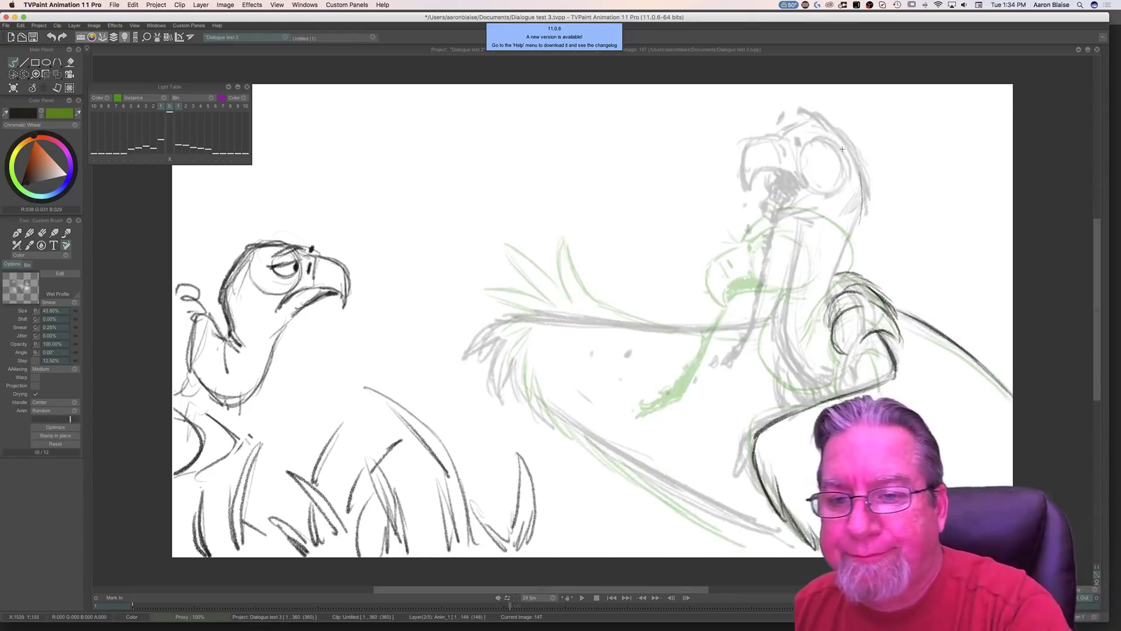
key(Left)
key(Right)
key(Left)
key(Right)
key(Left)
key(Right)
key(Left)
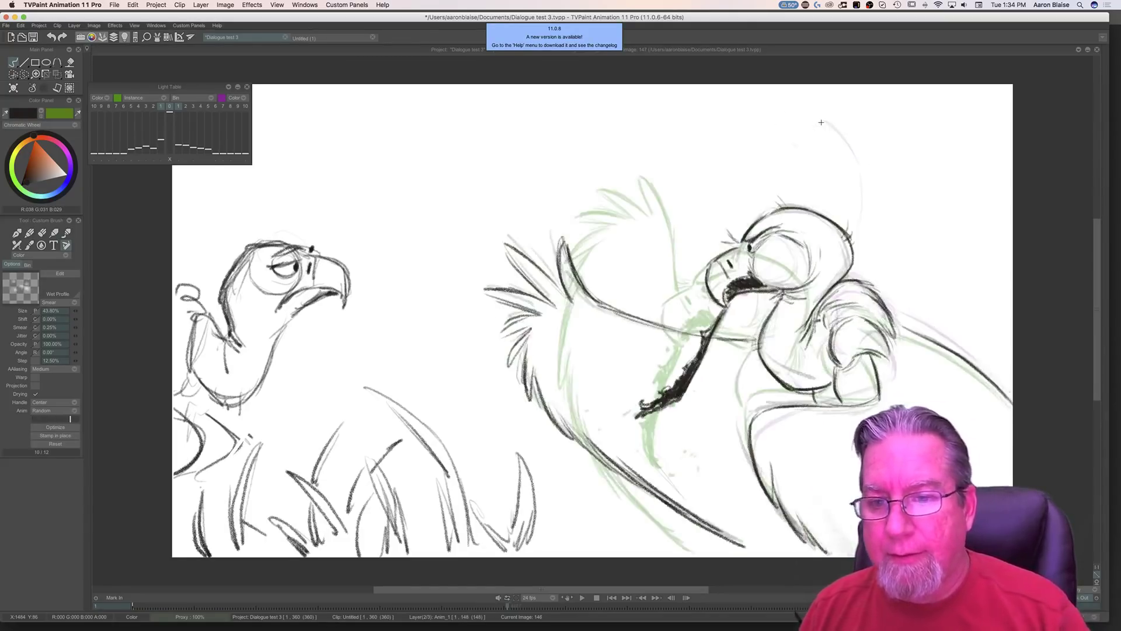
Step: Ink the back of the head and the neck line down to the shoulder at frame 147
key(Right)
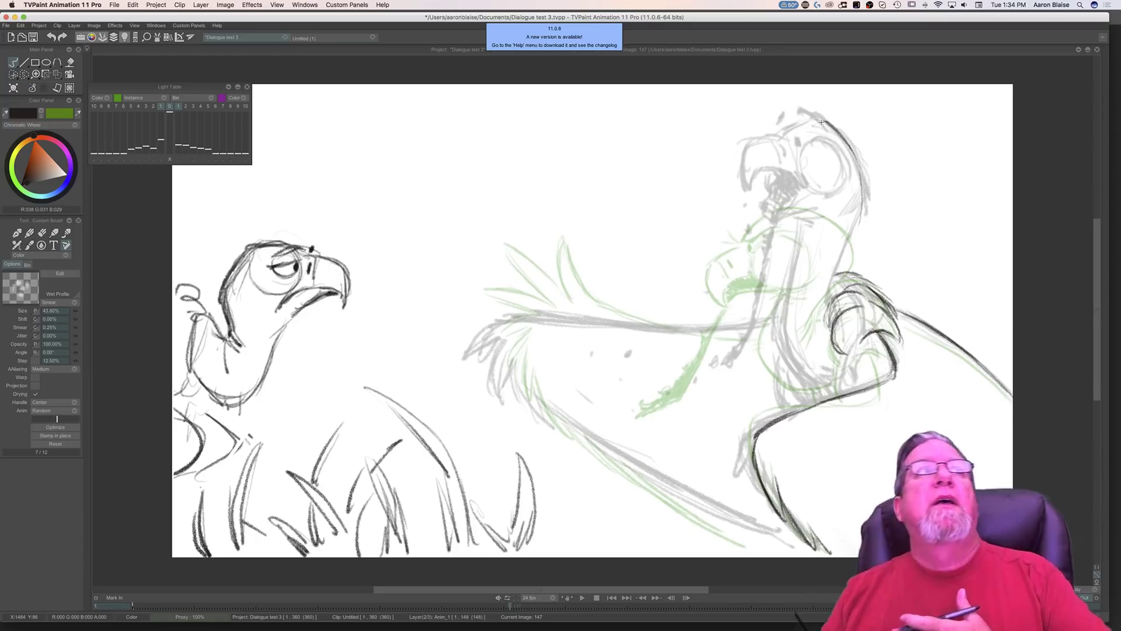
key(Right)
key(Left)
key(Right)
key(Left)
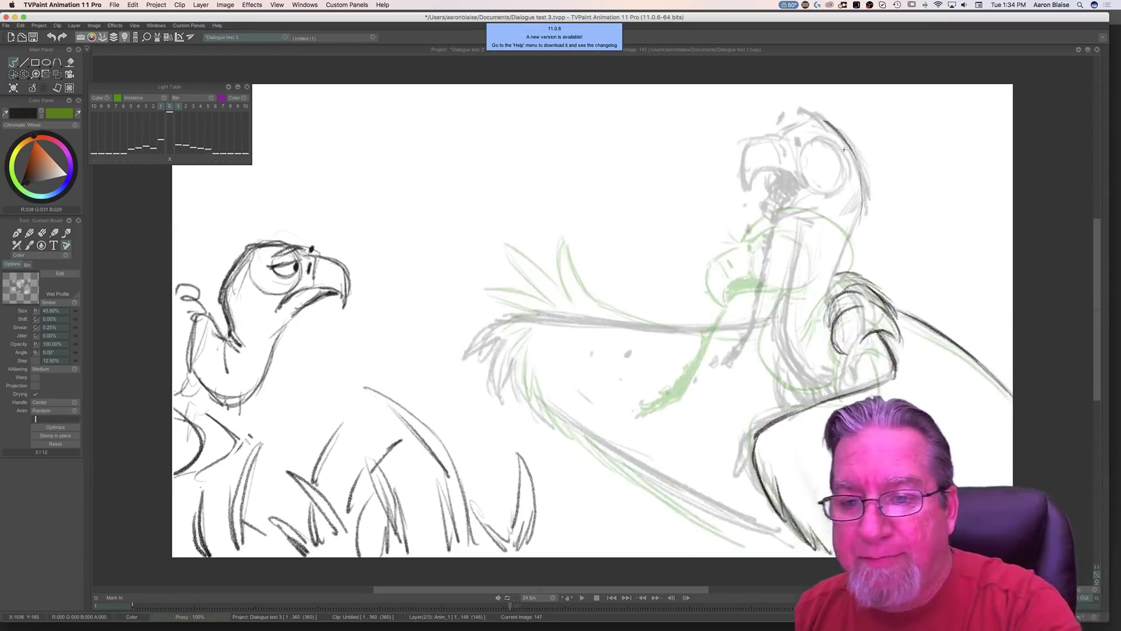
mouse_move(847, 146)
mouse_down()
mouse_move(865, 187)
mouse_move(858, 162)
mouse_move(864, 195)
mouse_move(847, 237)
mouse_up()
key(Right)
key(Left)
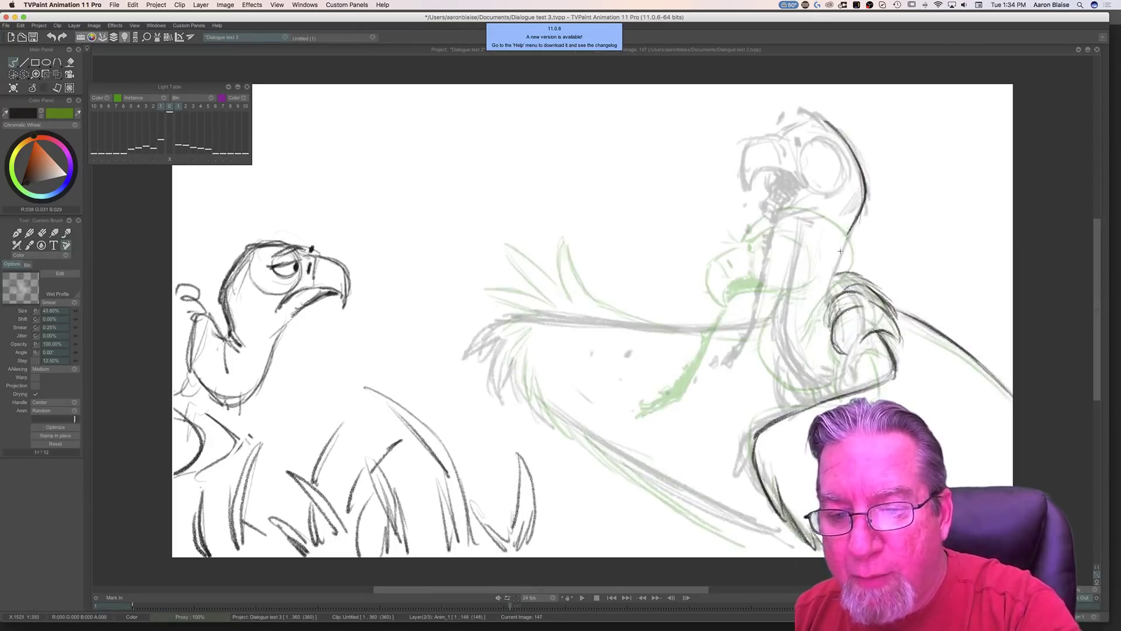
drag(847, 233, 832, 274)
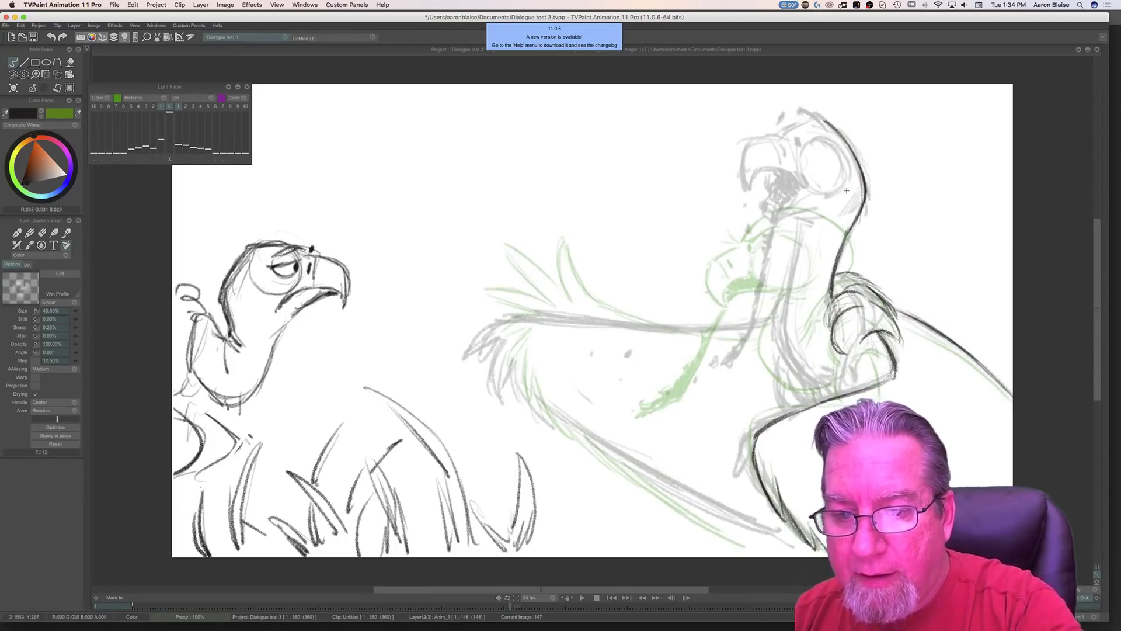
key(Right)
key(Left)
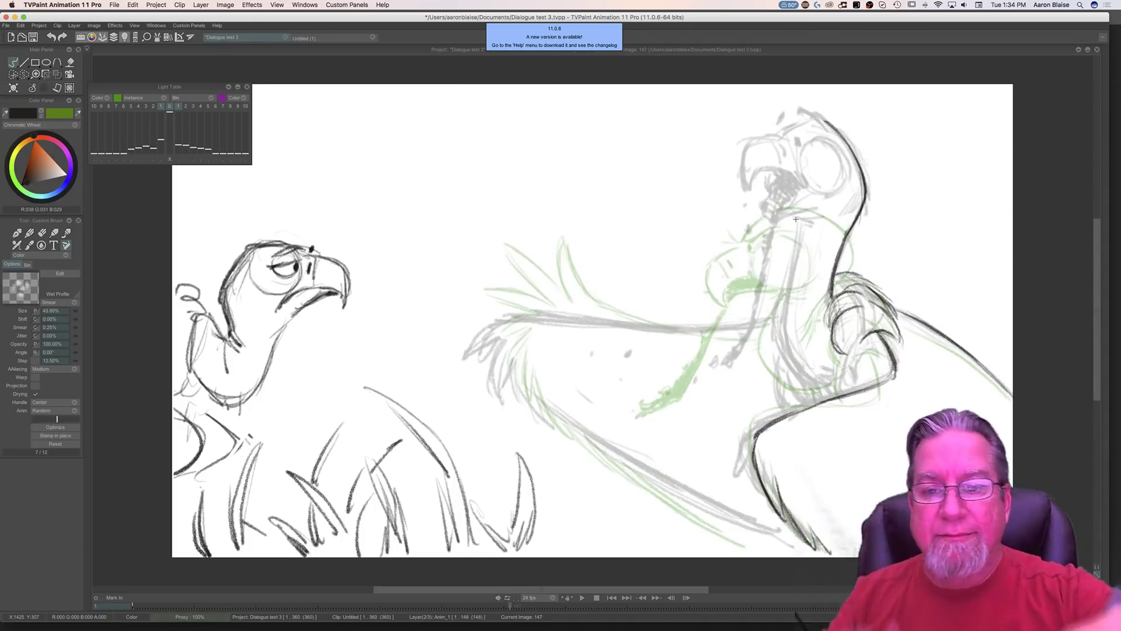
Step: Ink the crown of the head and the raised far brow at frame 147, trimming the brow marks with the eraser
key(Right)
key(Left)
key(Right)
key(Left)
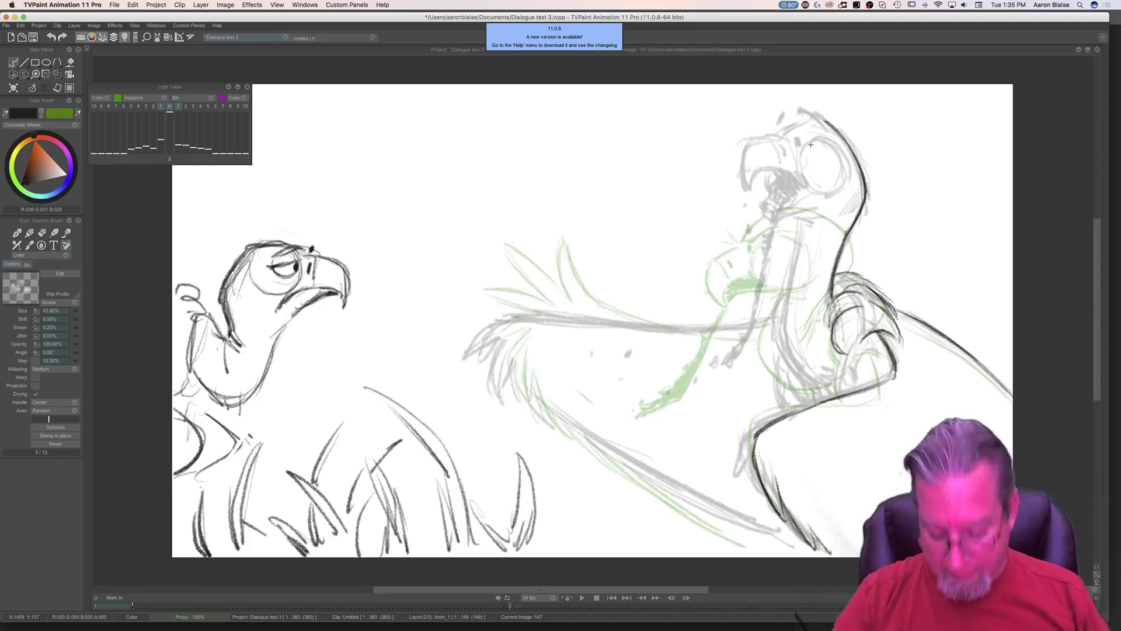
key(Left)
key(Right)
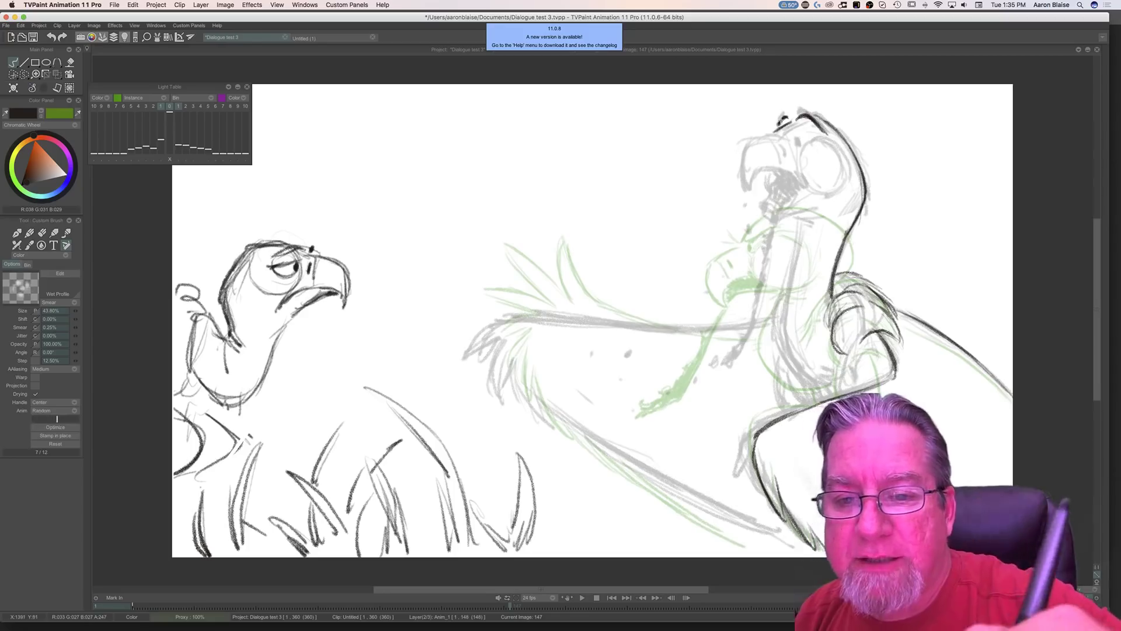
key(e)
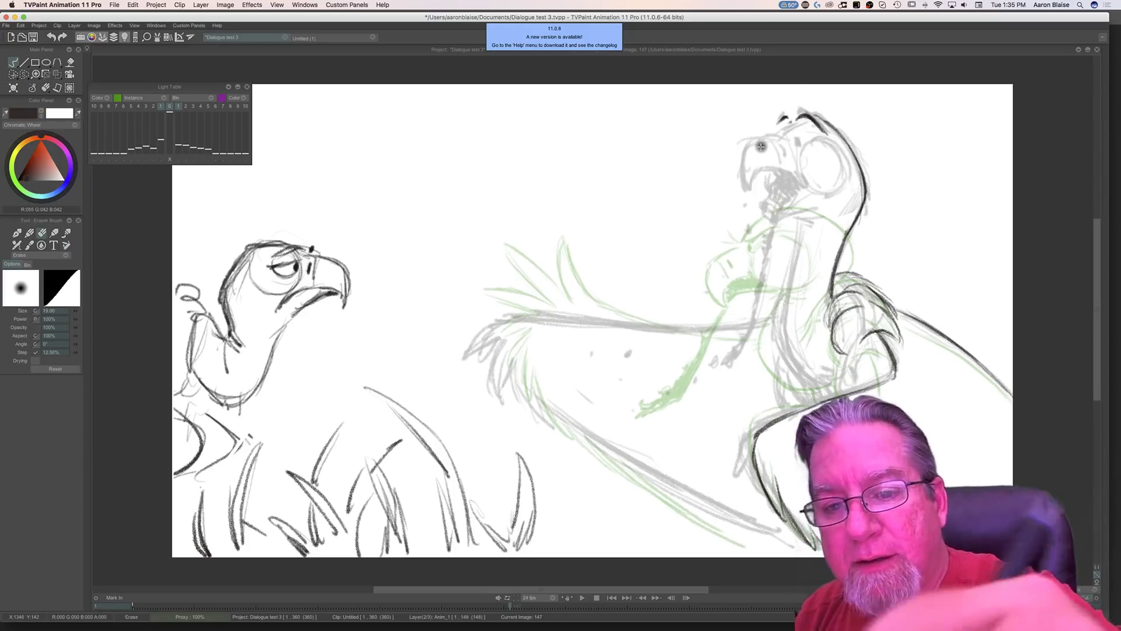
key(e)
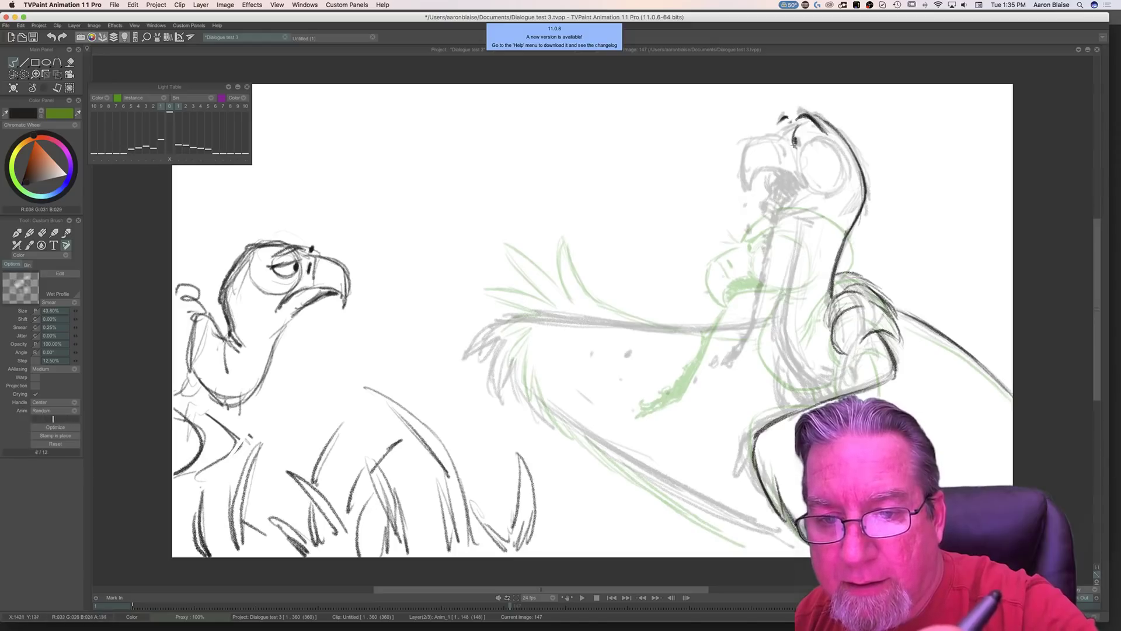
Step: Ink the vulture's eye, brow and large round eye socket, with short tuft strokes at the back of the head at frame 147
mouse_move(828, 139)
mouse_down()
mouse_move(851, 190)
mouse_move(802, 190)
mouse_up()
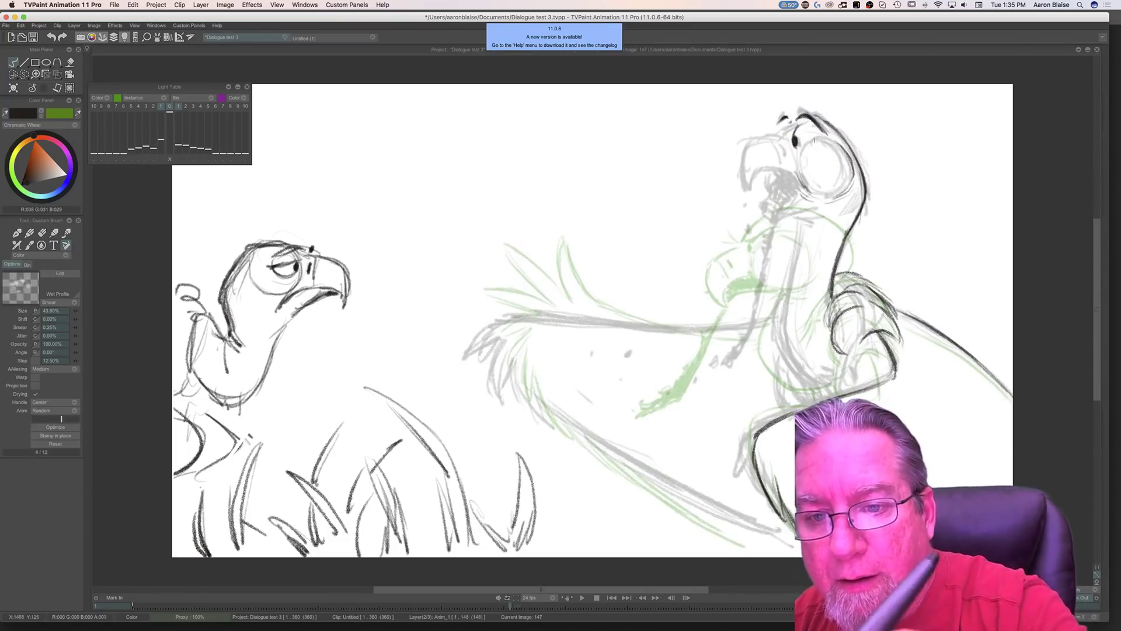
mouse_move(803, 121)
mouse_down()
mouse_move(815, 125)
mouse_move(792, 125)
mouse_up()
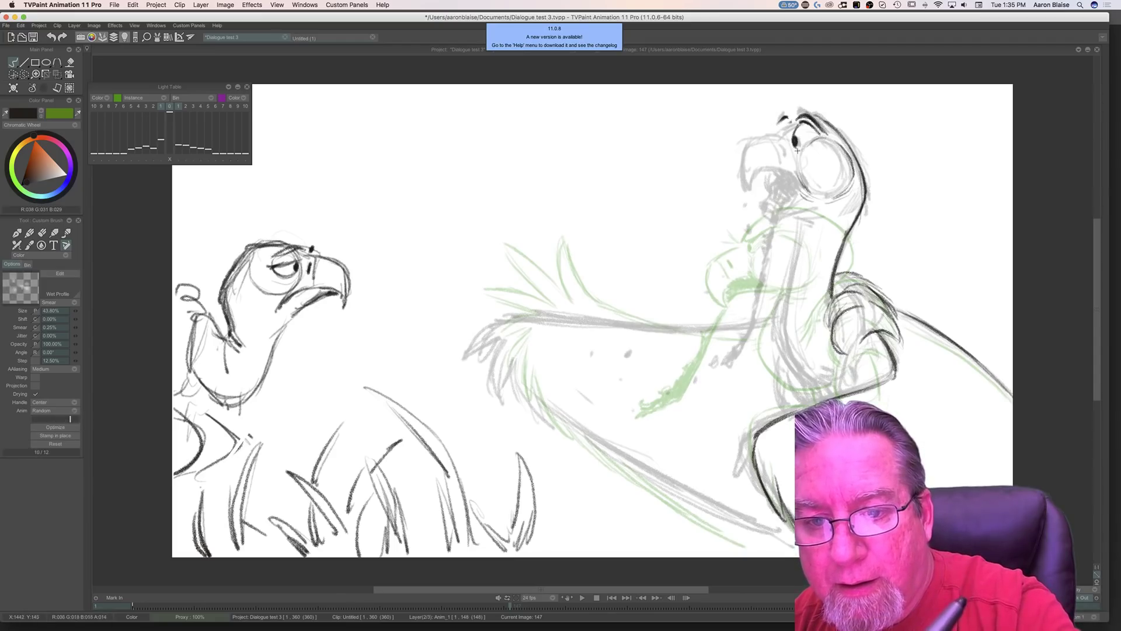
mouse_move(808, 143)
mouse_down()
mouse_move(794, 187)
mouse_move(803, 192)
mouse_up()
key(Right)
key(Left)
mouse_move(829, 138)
mouse_down()
mouse_move(848, 158)
mouse_move(824, 127)
mouse_move(862, 152)
mouse_move(867, 176)
mouse_up()
key(Right)
key(Left)
key(Right)
key(Left)
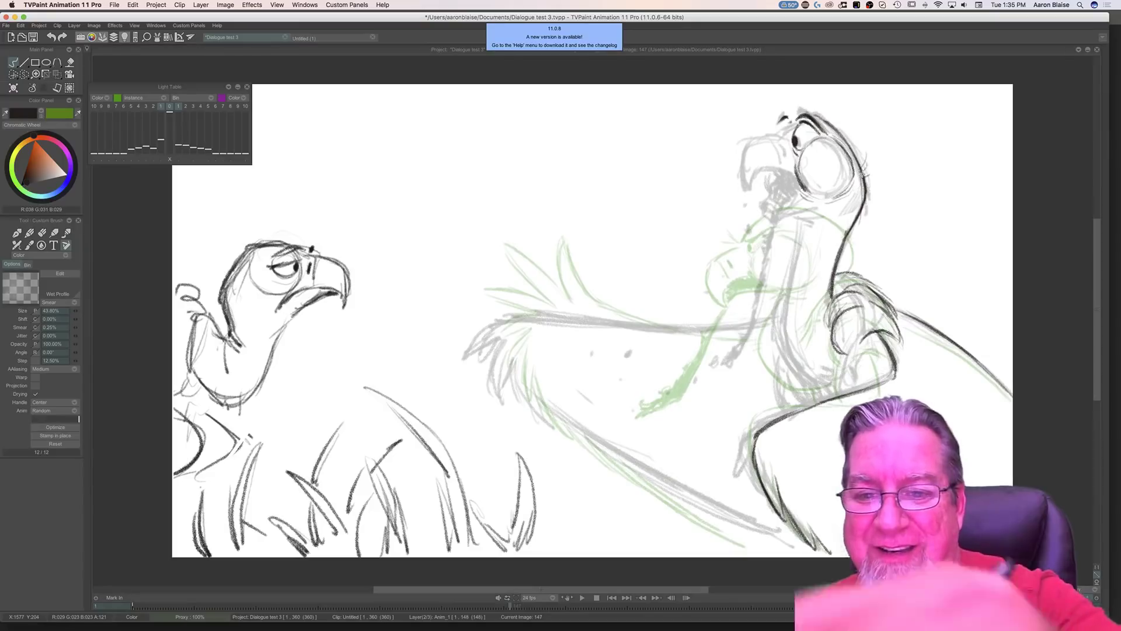
Step: Ink the hooked upper beak and fill in the dark shape hanging down from the open mouth at frame 147
mouse_move(783, 125)
mouse_down()
mouse_move(751, 142)
mouse_move(750, 191)
mouse_move(782, 164)
mouse_move(764, 168)
mouse_up()
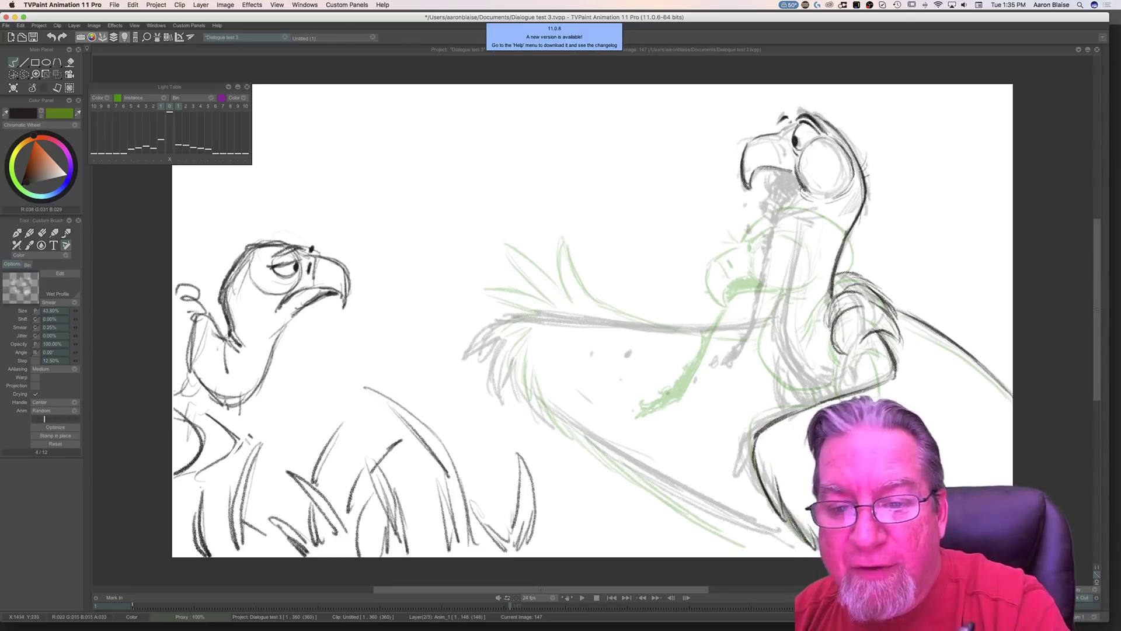
mouse_move(774, 173)
mouse_down()
mouse_move(768, 203)
mouse_move(799, 194)
mouse_move(766, 213)
mouse_move(763, 253)
mouse_up()
drag(777, 211, 755, 307)
drag(770, 254, 746, 339)
mouse_move(756, 295)
mouse_down()
mouse_move(723, 359)
mouse_move(733, 352)
mouse_up()
Step: Add the nostril and the small wrinkle lines above the beak at frame 147, and save the project
mouse_move(770, 262)
mouse_down()
mouse_move(747, 327)
mouse_move(769, 205)
mouse_move(793, 188)
mouse_move(784, 182)
mouse_move(768, 225)
mouse_move(793, 177)
mouse_move(777, 171)
mouse_move(771, 141)
mouse_move(772, 162)
mouse_move(781, 153)
mouse_up()
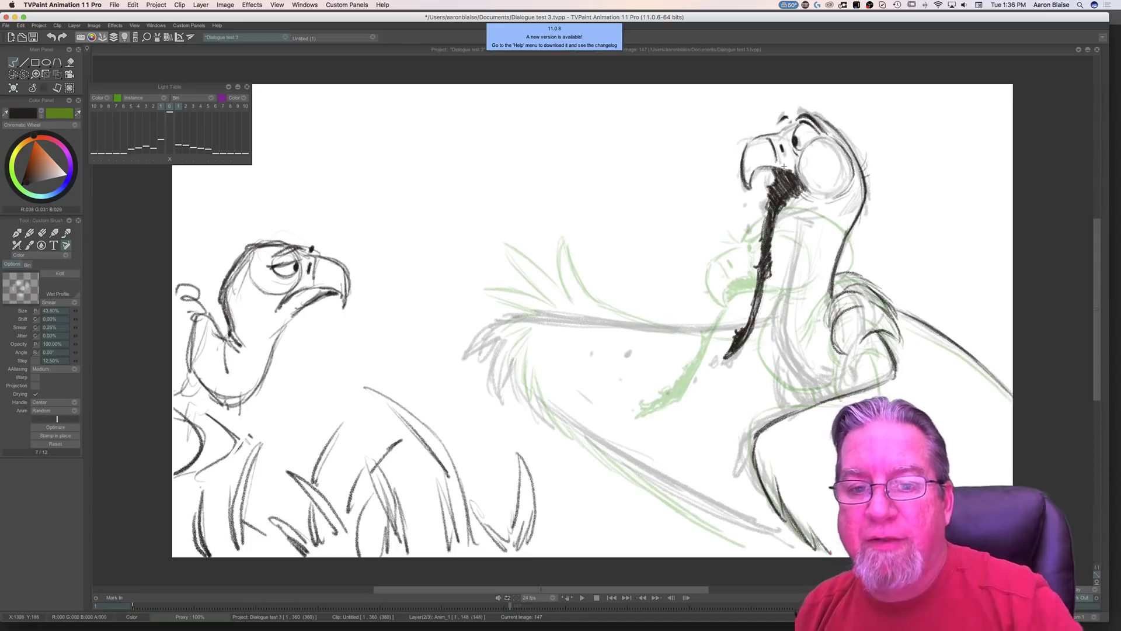
drag(783, 124, 776, 131)
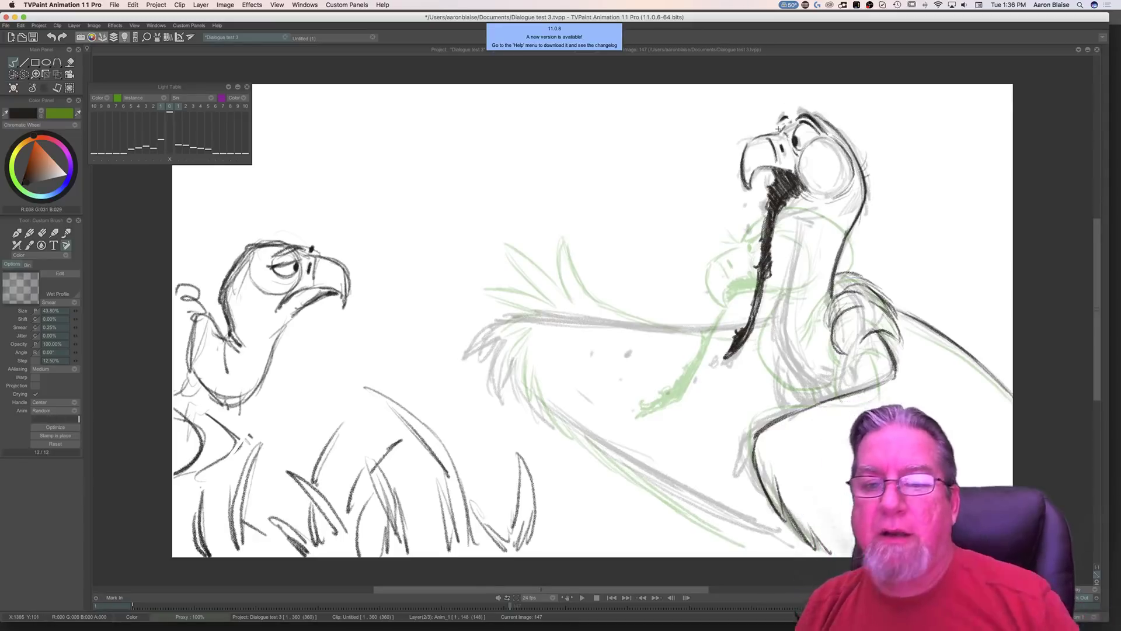
key(Left)
key(Right)
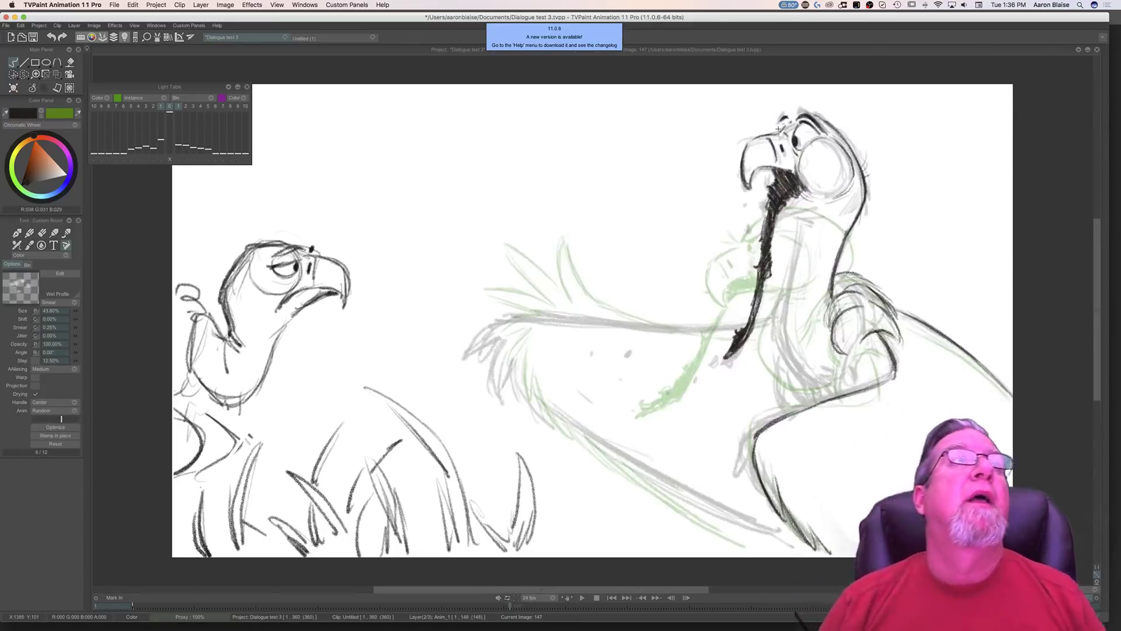
key(super+s)
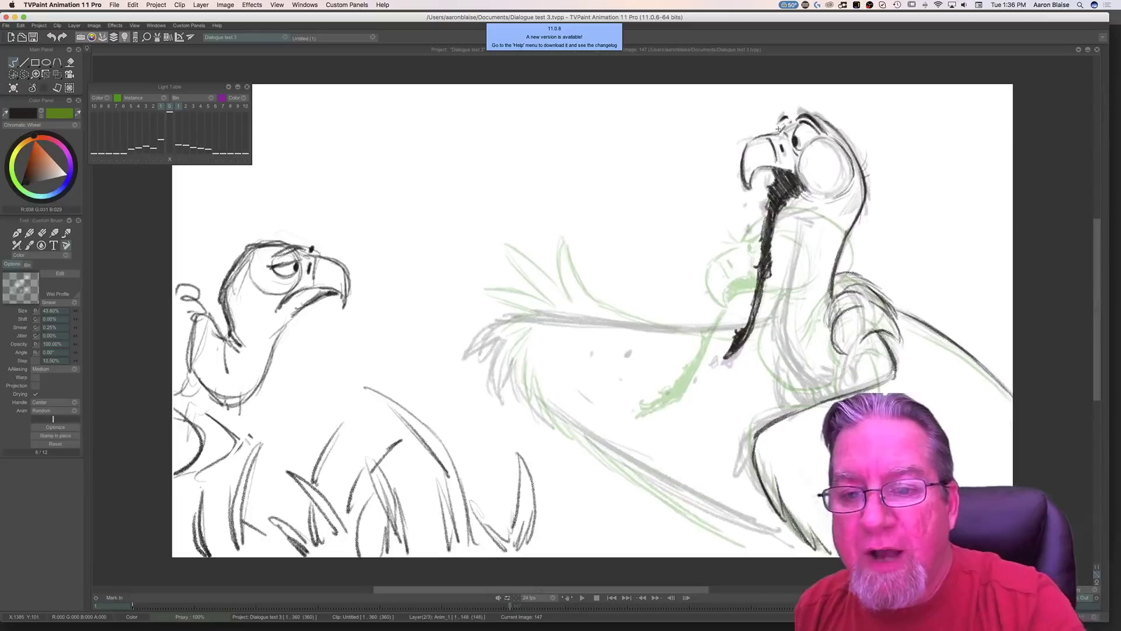
Step: Ink the short throat crease beneath the vulture's jaw at frame 147, checking it against the neighbouring drawing
mouse_move(841, 139)
mouse_down()
mouse_move(820, 118)
mouse_move(852, 156)
mouse_up()
key(Left)
key(Right)
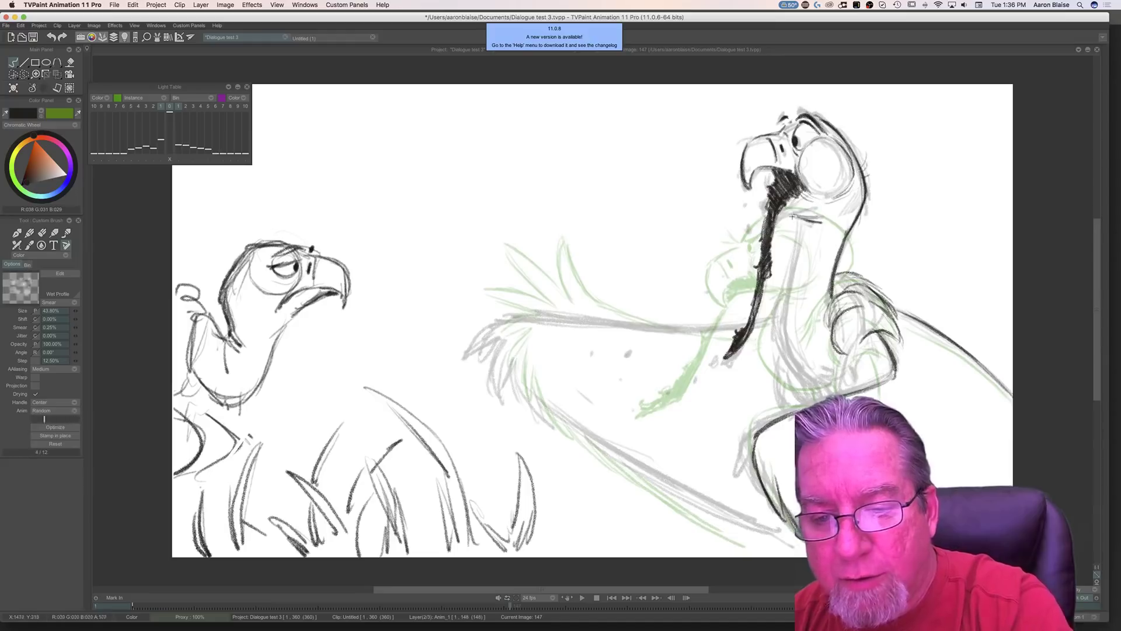
key(Left)
key(Right)
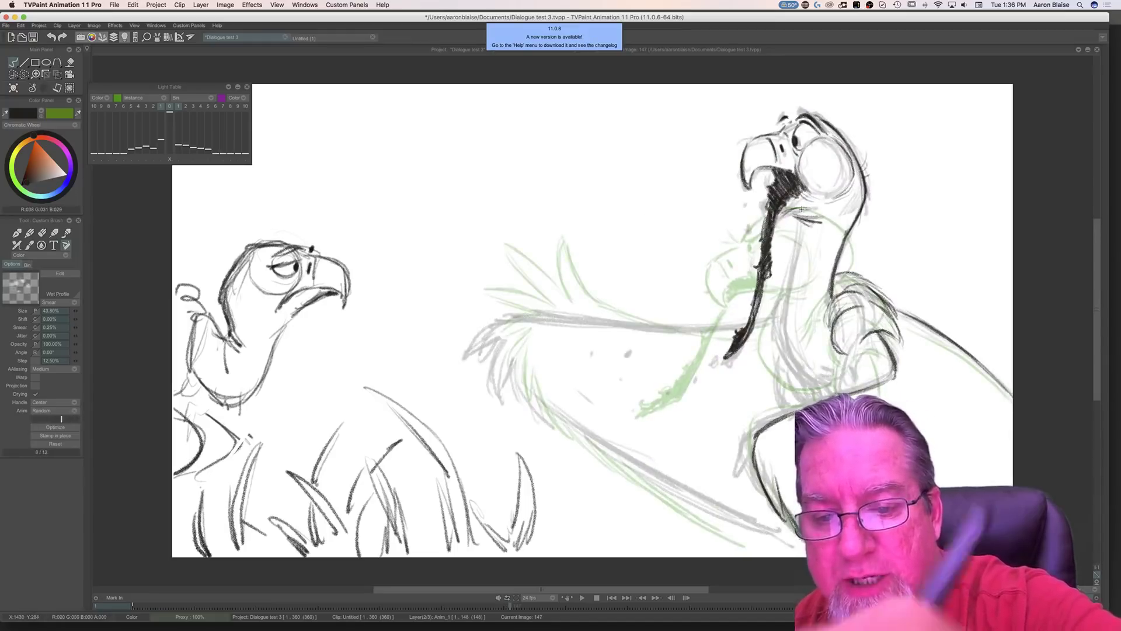
key(e)
key(Left)
key(Right)
key(e)
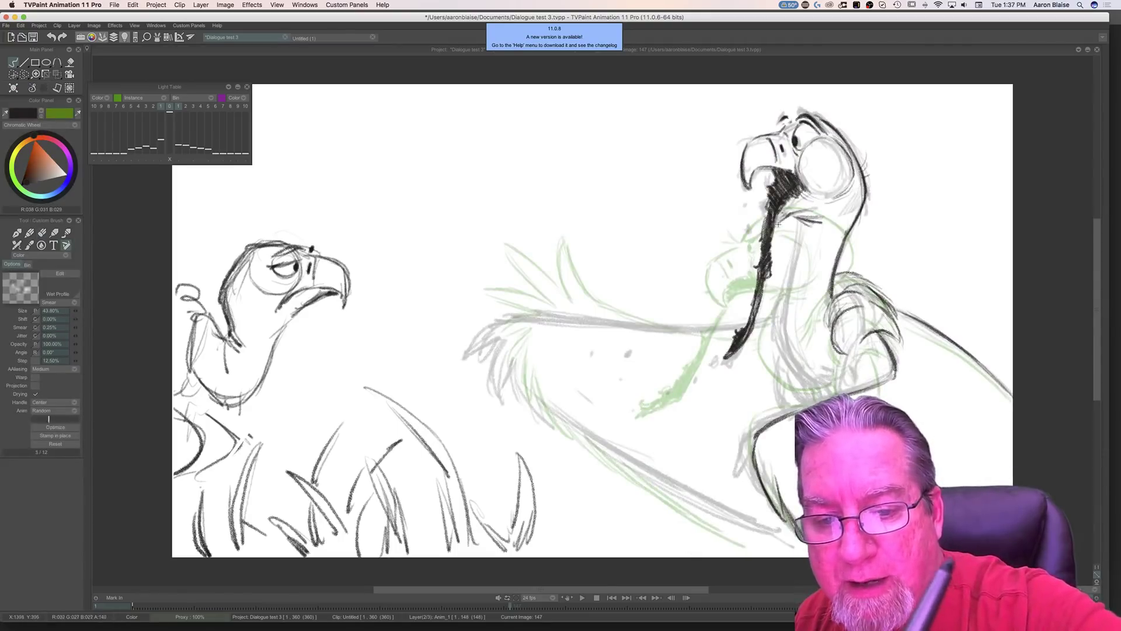
key(Left)
key(Right)
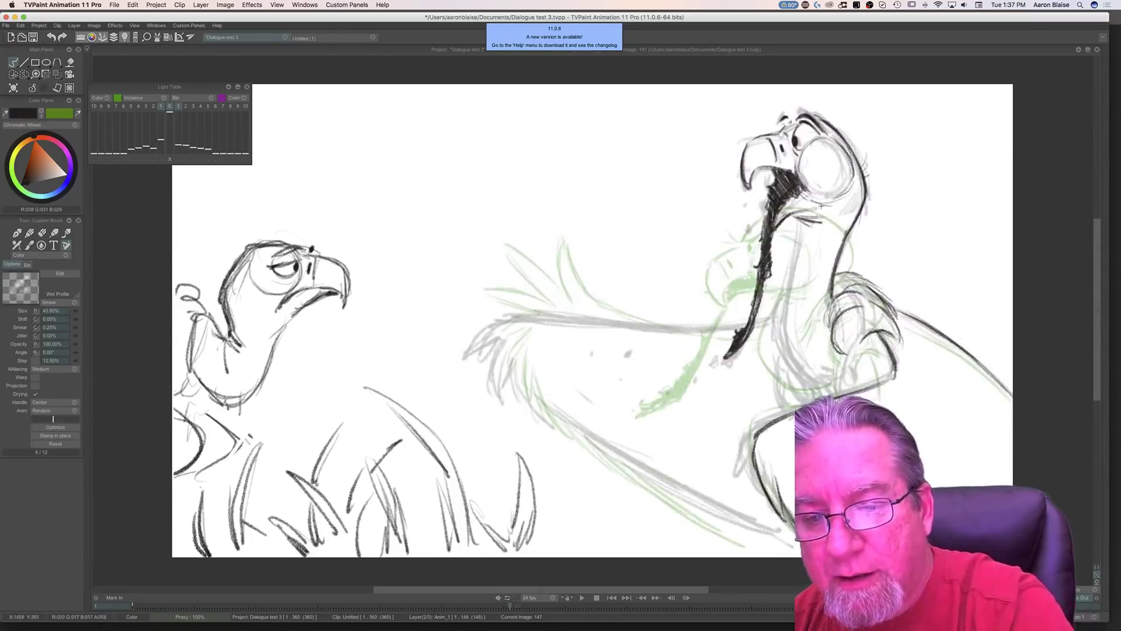
Step: Ink the front contour of the vulture's neck from the throat down to the chest at frame 147
key(Left)
key(Right)
drag(797, 229, 788, 355)
drag(780, 289, 793, 364)
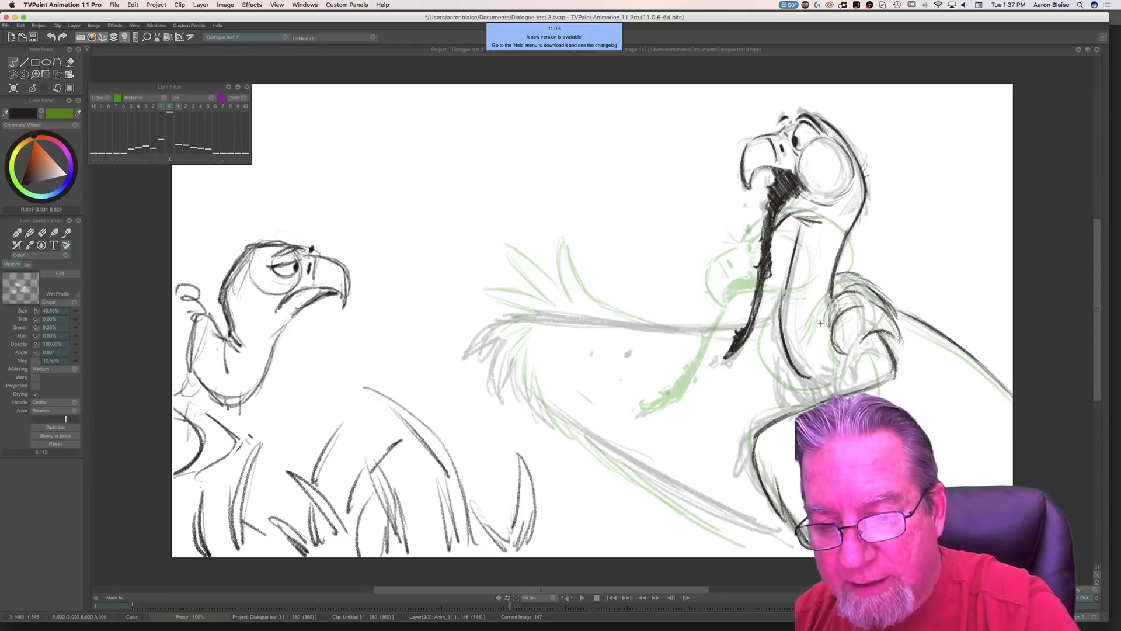
Step: Add short tuft strokes to the crown and back of the vulture's head at frame 147, flipping against the adjacent frame
key(Right)
key(Left)
key(Right)
key(Left)
key(Right)
key(Left)
key(e)
key(Right)
key(Left)
key(e)
key(Right)
key(Left)
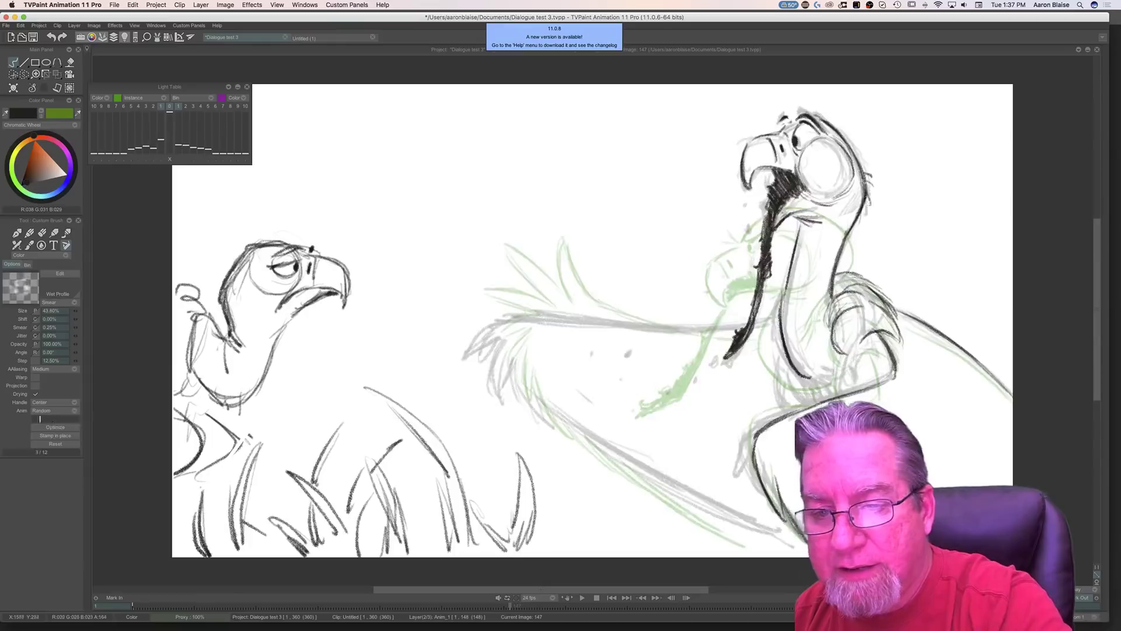
key(Right)
key(Left)
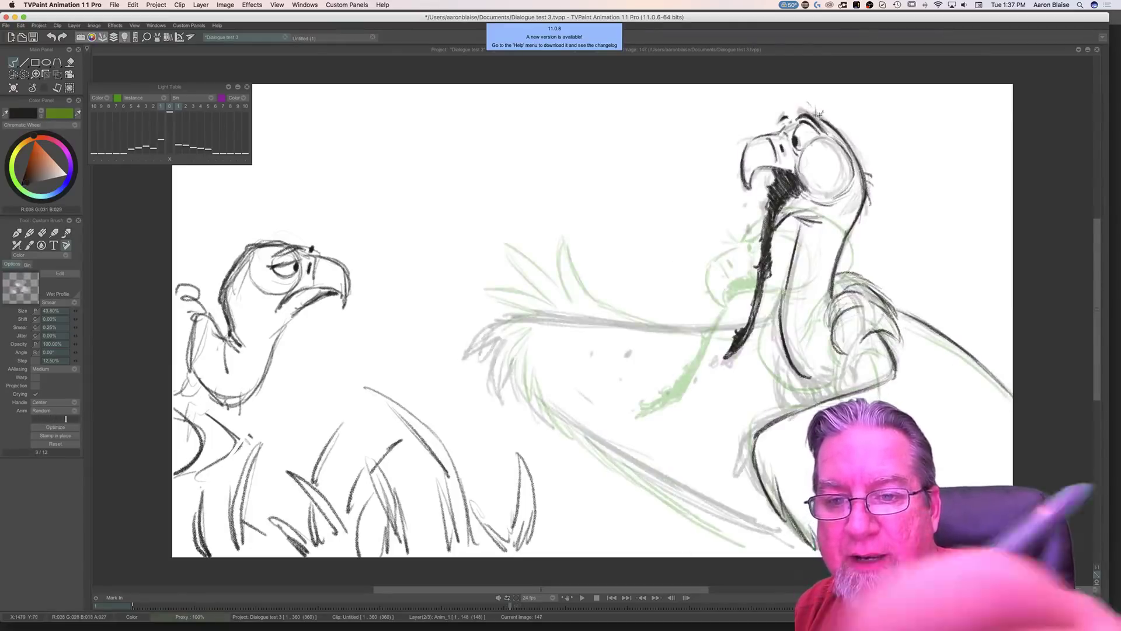
key(Right)
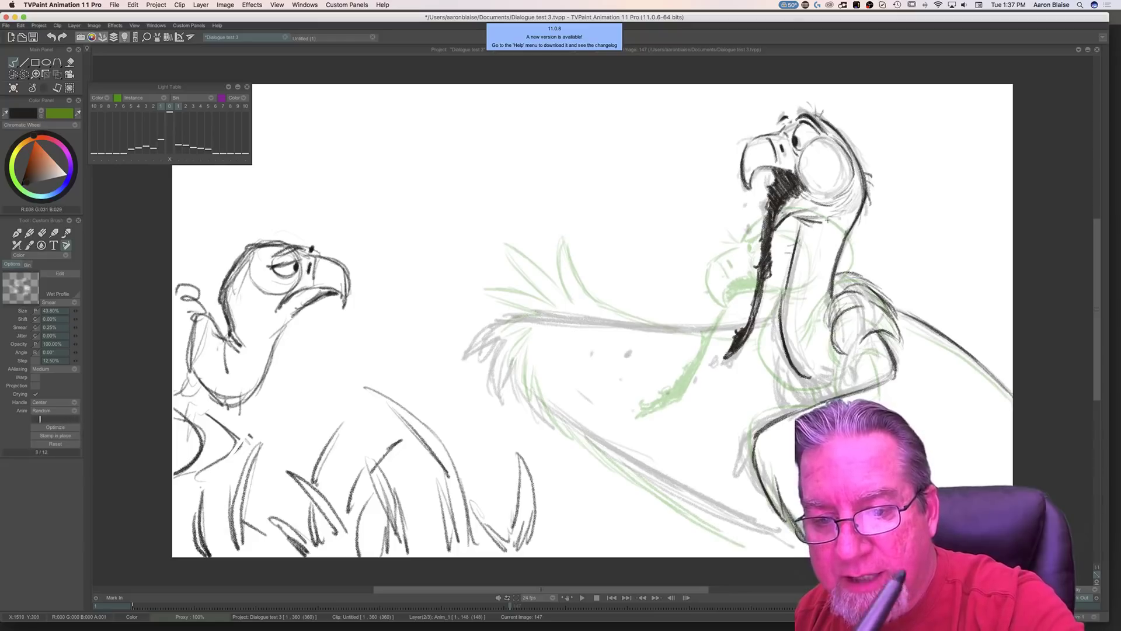
Step: Add small crease lines on the upper neck behind the jaw at frame 147, comparing with the adjacent drawing
key(Right)
key(Left)
key(Right)
key(Left)
key(Right)
key(Left)
key(Right)
key(Left)
key(Right)
key(Left)
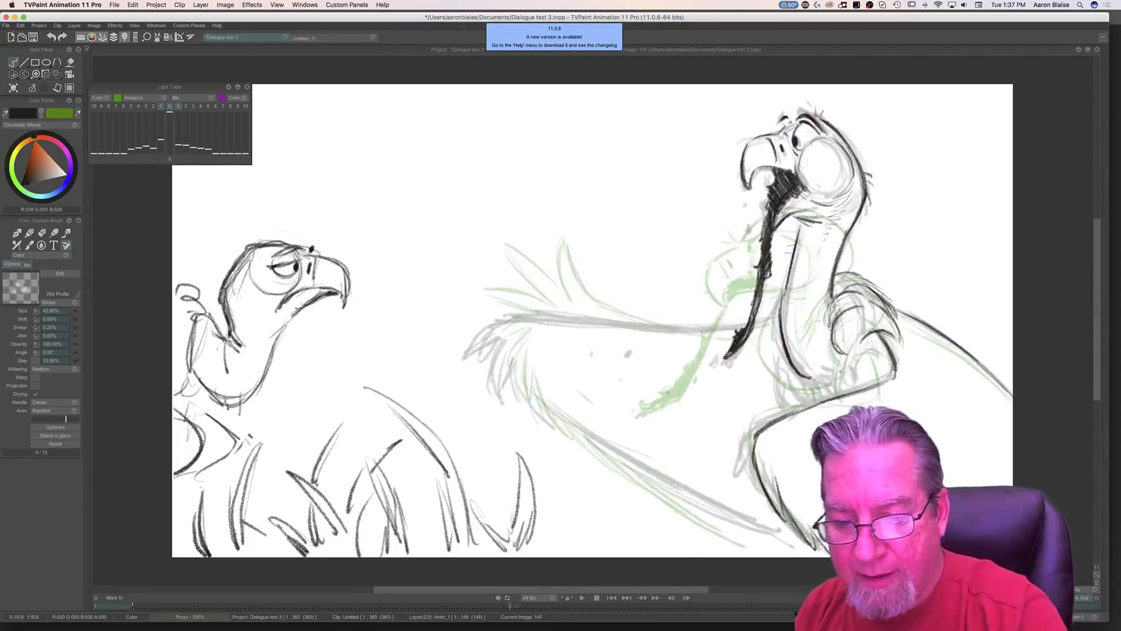
Step: Ink the inner curve of the folded shoulder beside the neck base at frame 147, checking it against the adjacent frames
drag(851, 347, 840, 387)
key(Right)
key(Right)
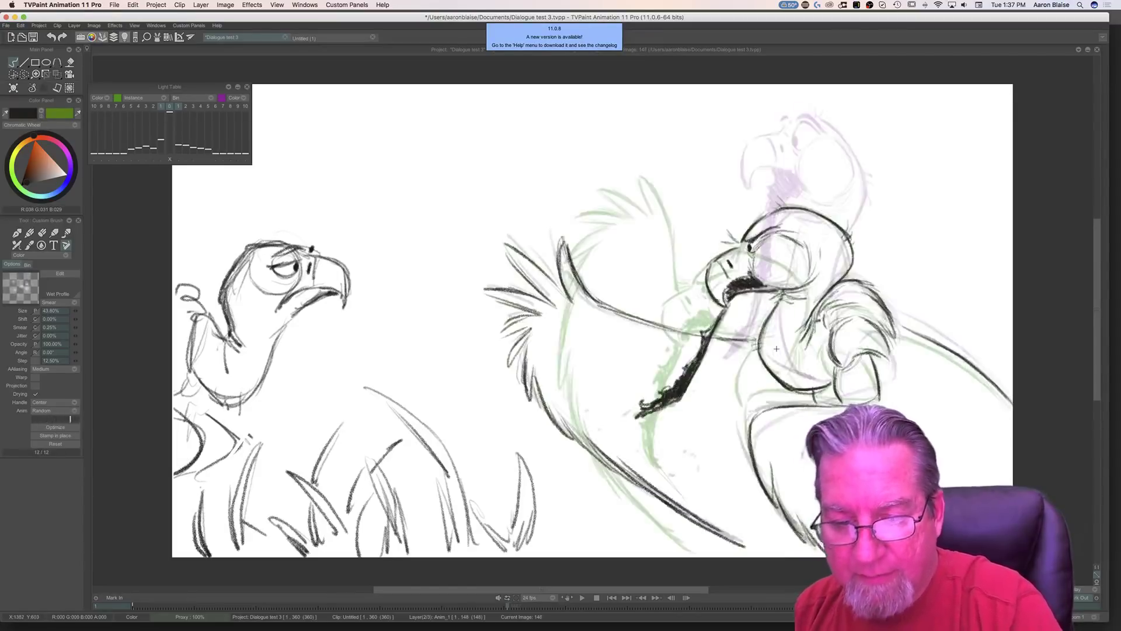
key(Left)
key(Right)
key(Left)
key(e)
key(Right)
key(Left)
key(b)
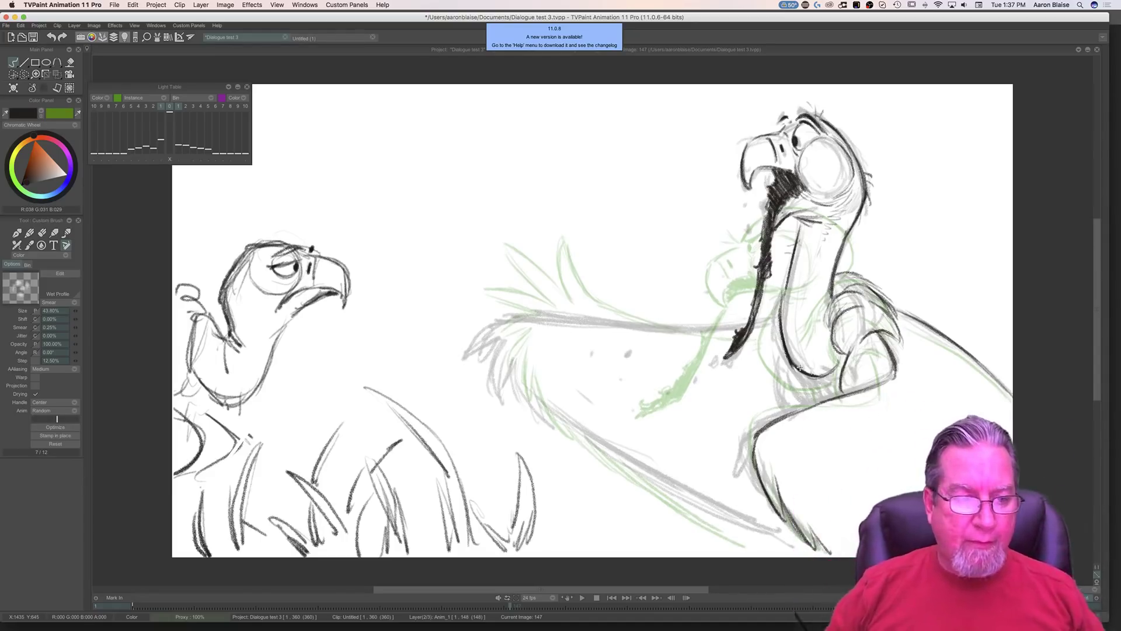
key(Left)
key(Right)
key(Left)
key(Right)
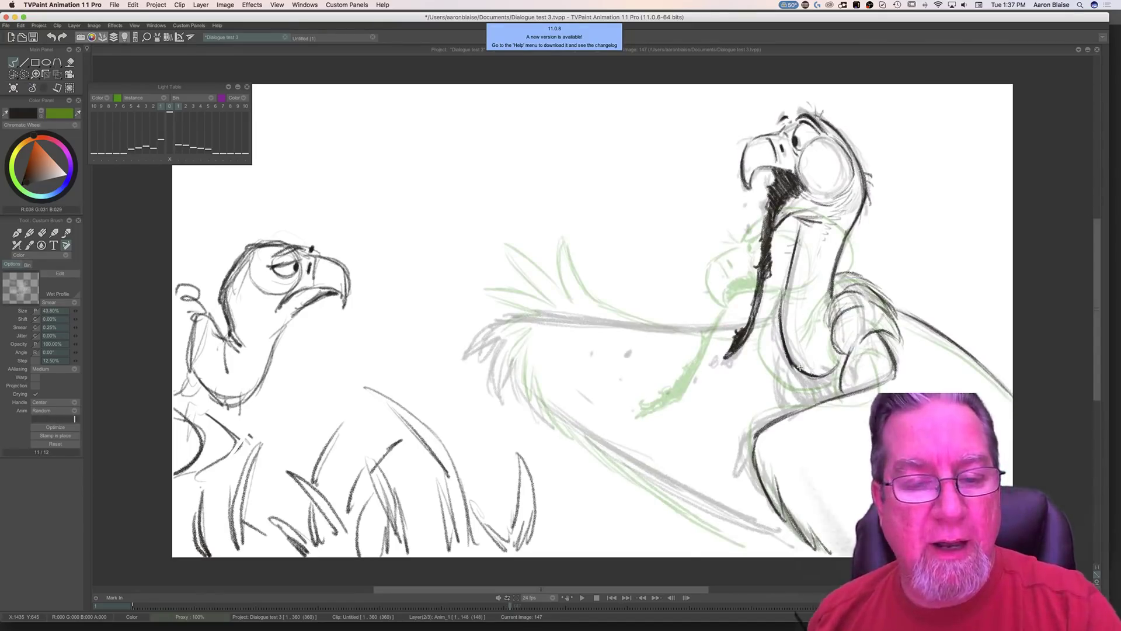
mouse_move(531, 127)
mouse_down()
mouse_move(514, 128)
mouse_move(540, 129)
mouse_move(569, 198)
mouse_up()
drag(474, 132, 466, 191)
drag(453, 230, 471, 140)
click(534, 167)
key(e)
mouse_move(546, 137)
mouse_down()
mouse_move(499, 127)
mouse_move(470, 169)
mouse_move(452, 249)
mouse_up()
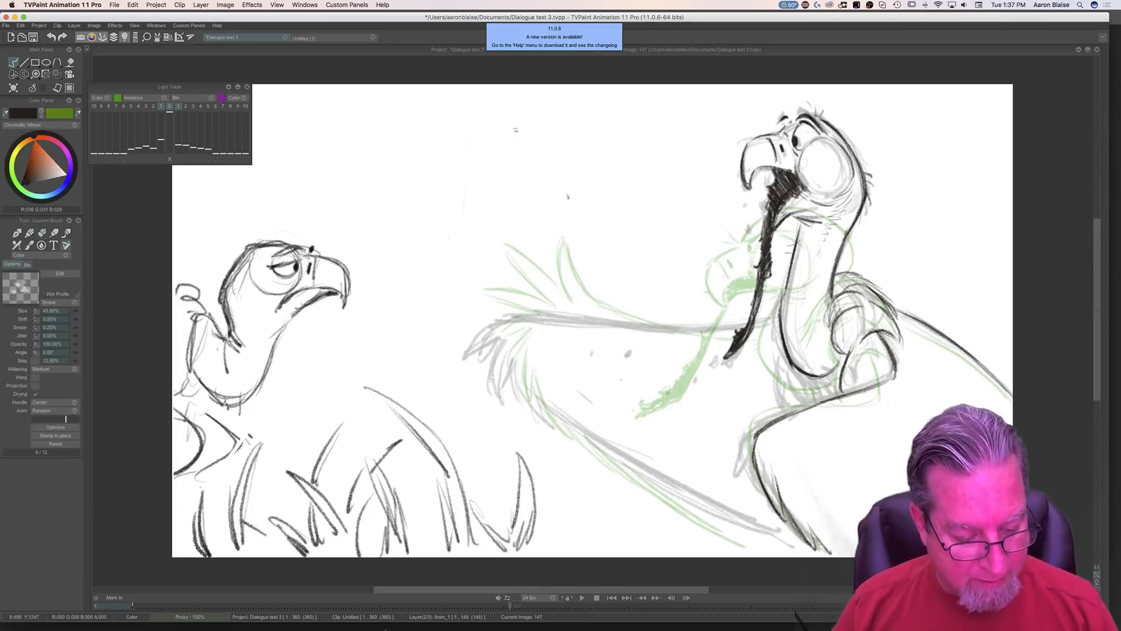
Step: Switch to Photoshop and create a new 20 x 16 in document at 300 ppi with a white background
click(395, 618)
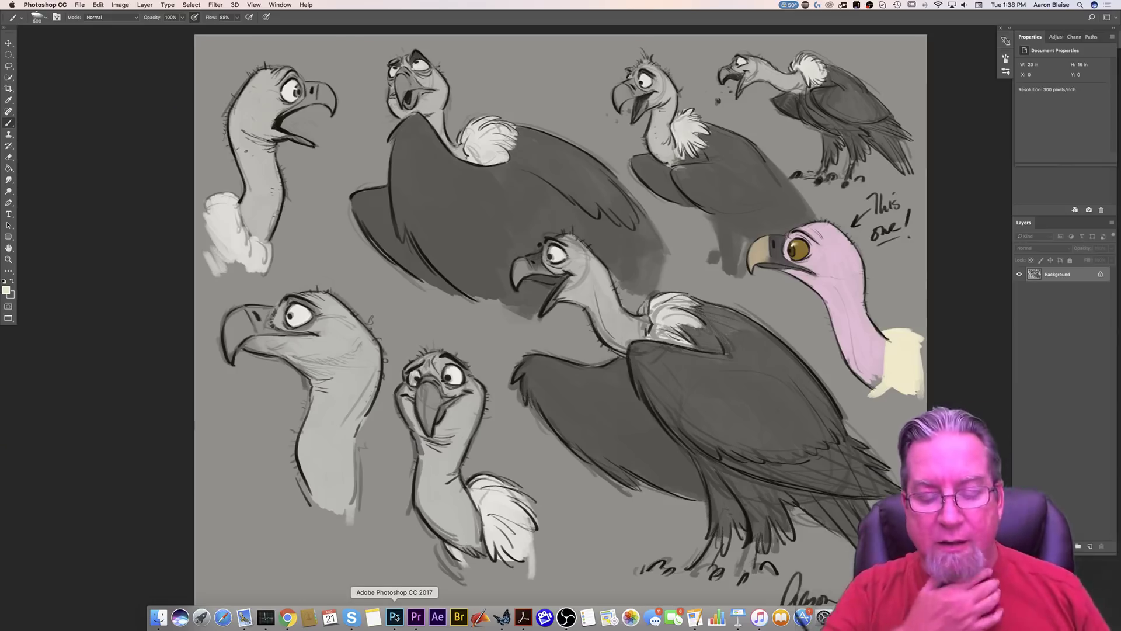
click(79, 5)
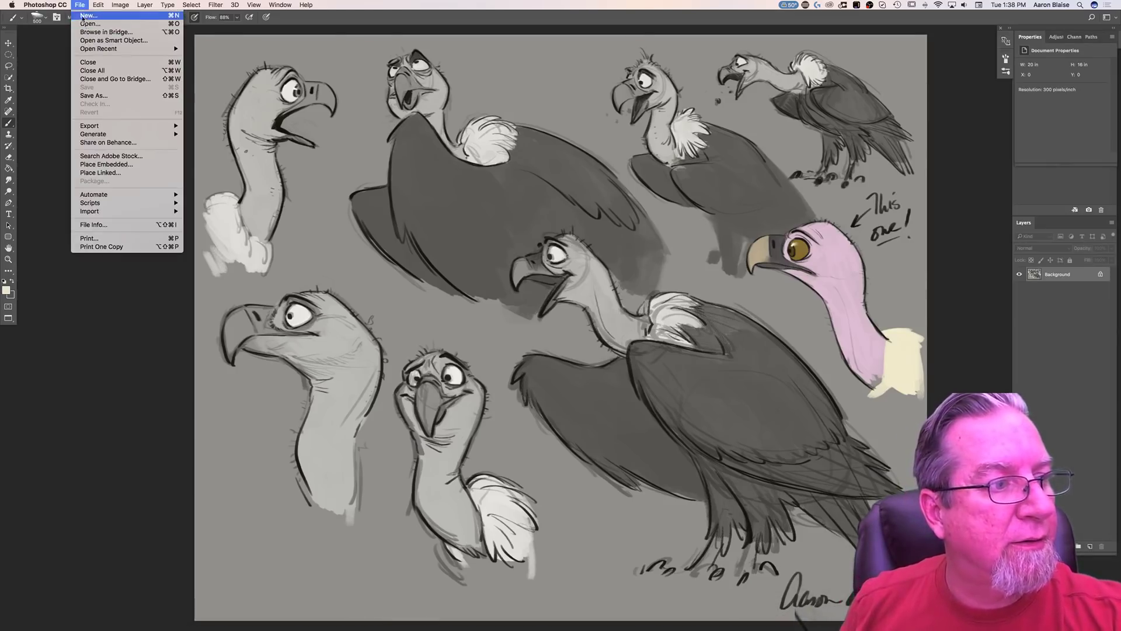
click(81, 21)
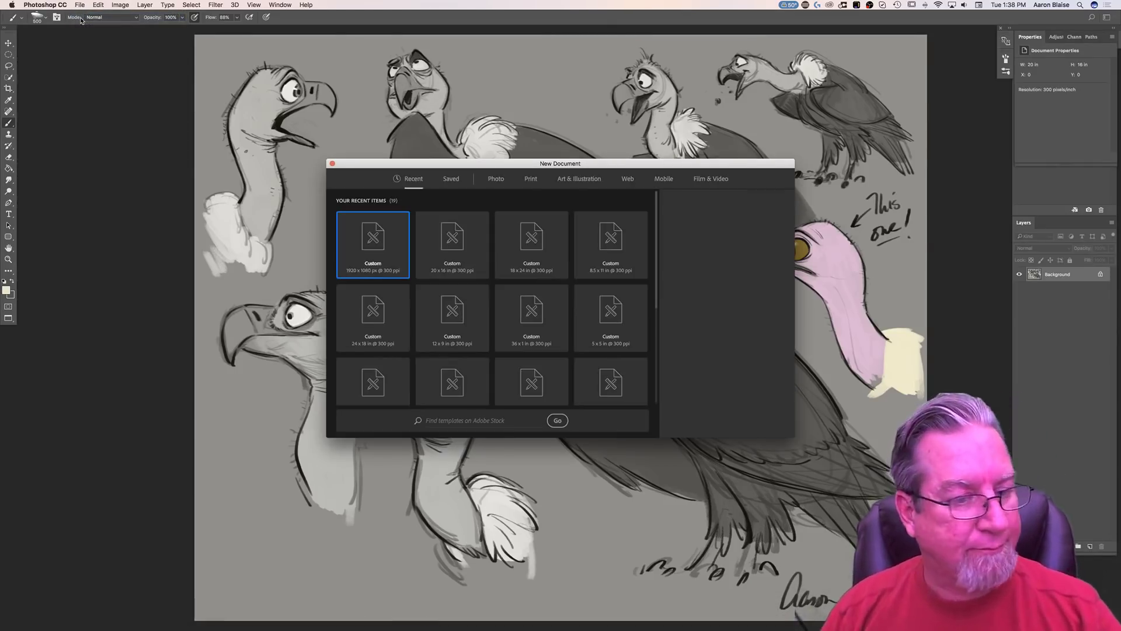
click(456, 245)
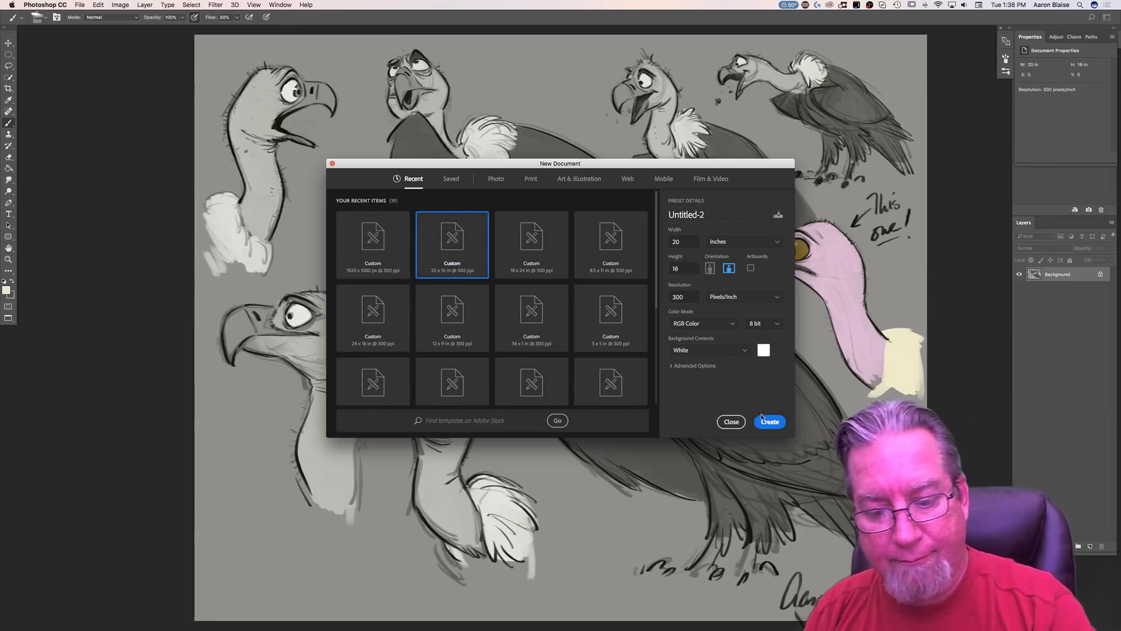
click(768, 423)
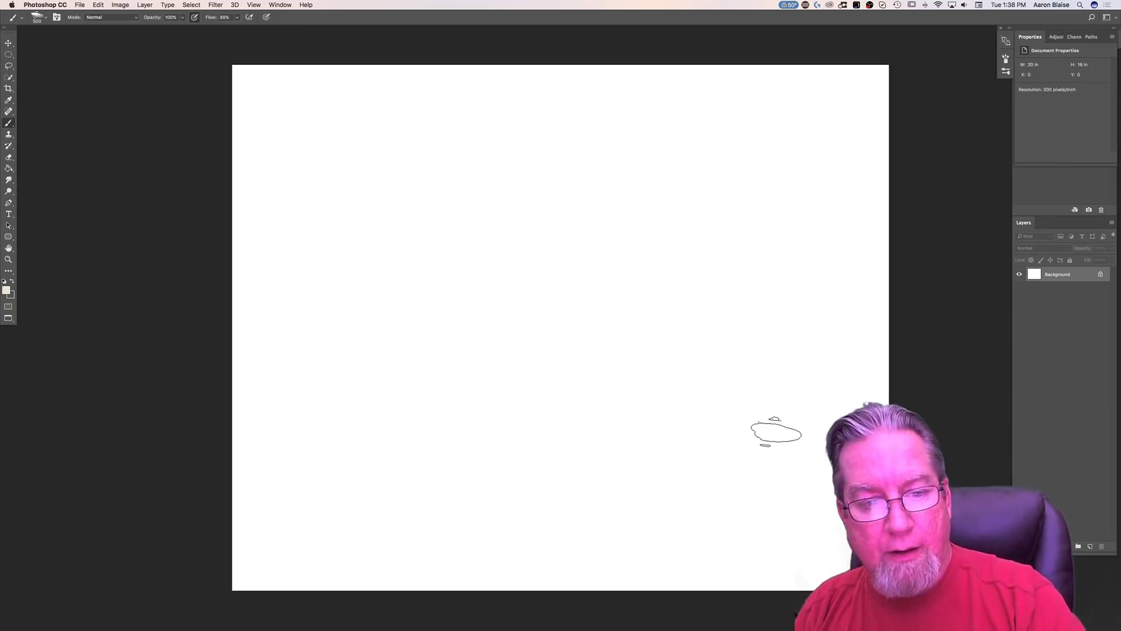
Step: Add a new layer and set the foreground colour to black for the Brush tool
click(1087, 546)
click(6, 291)
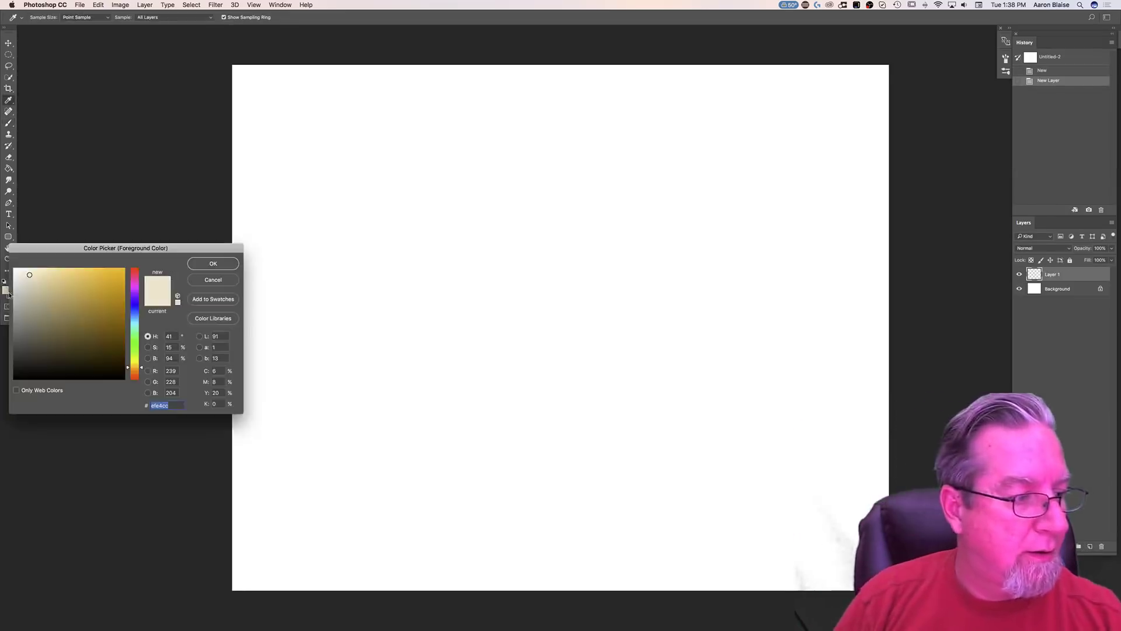
click(46, 372)
click(200, 265)
key(b)
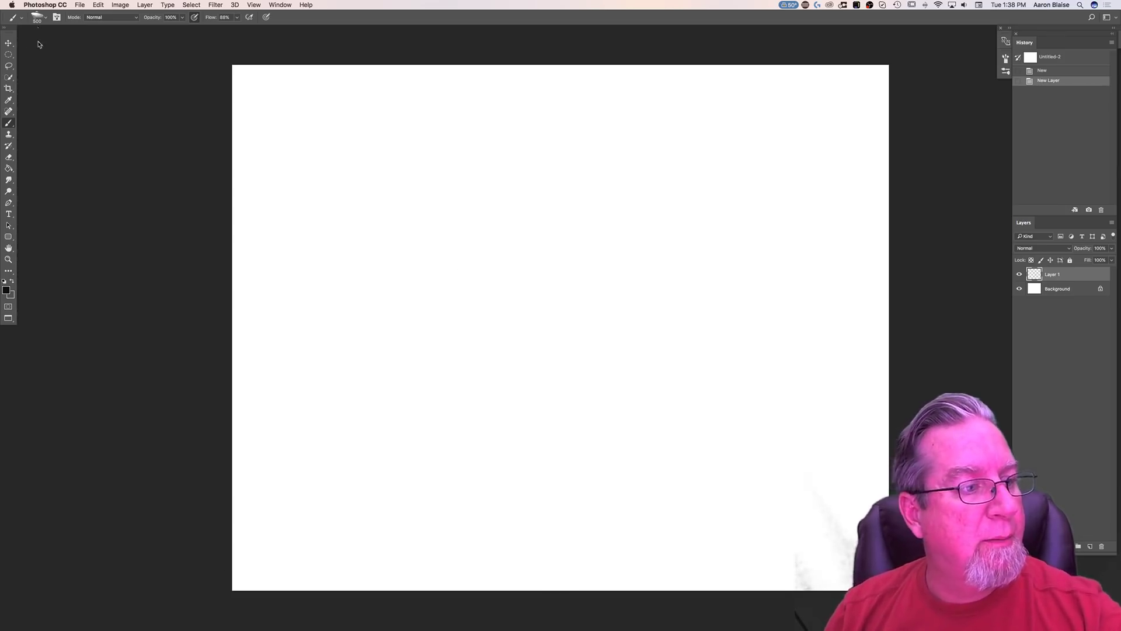
Step: Choose a smaller sketching brush preset and make a test mark on the new layer
click(37, 18)
click(19, 98)
click(527, 293)
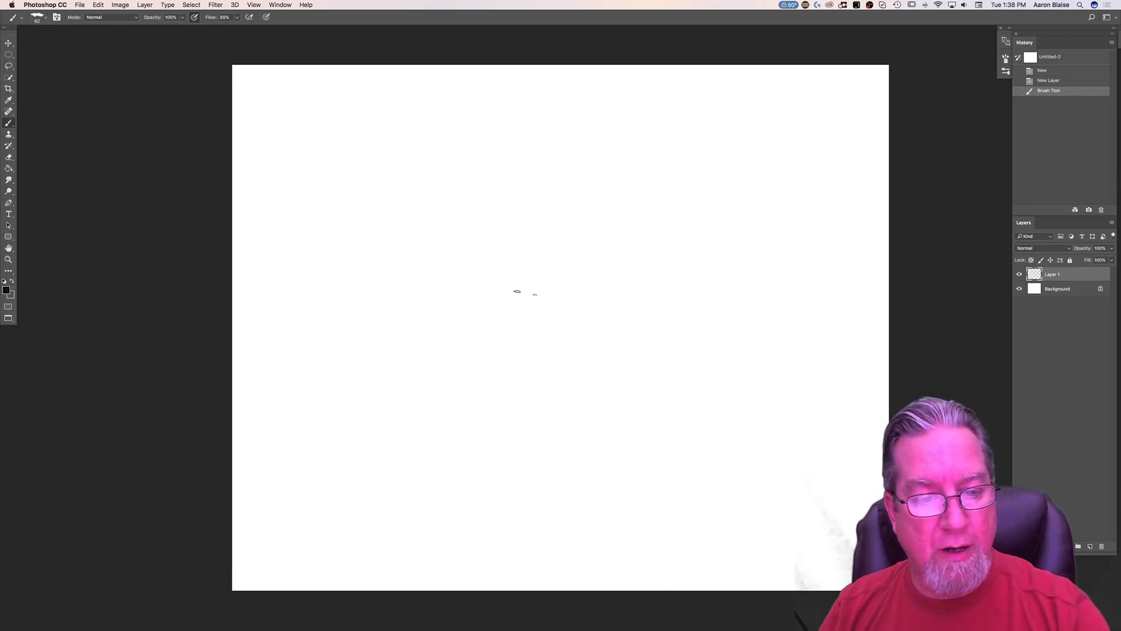
Step: Sketch the flat top and the heavy slanted far side of a blocky cartoon head in the upper half of the canvas
mouse_move(702, 196)
mouse_down()
mouse_move(750, 198)
mouse_move(678, 205)
mouse_up()
mouse_move(654, 209)
mouse_down()
mouse_move(755, 197)
mouse_move(792, 312)
mouse_up()
drag(762, 200, 809, 346)
drag(763, 198, 812, 332)
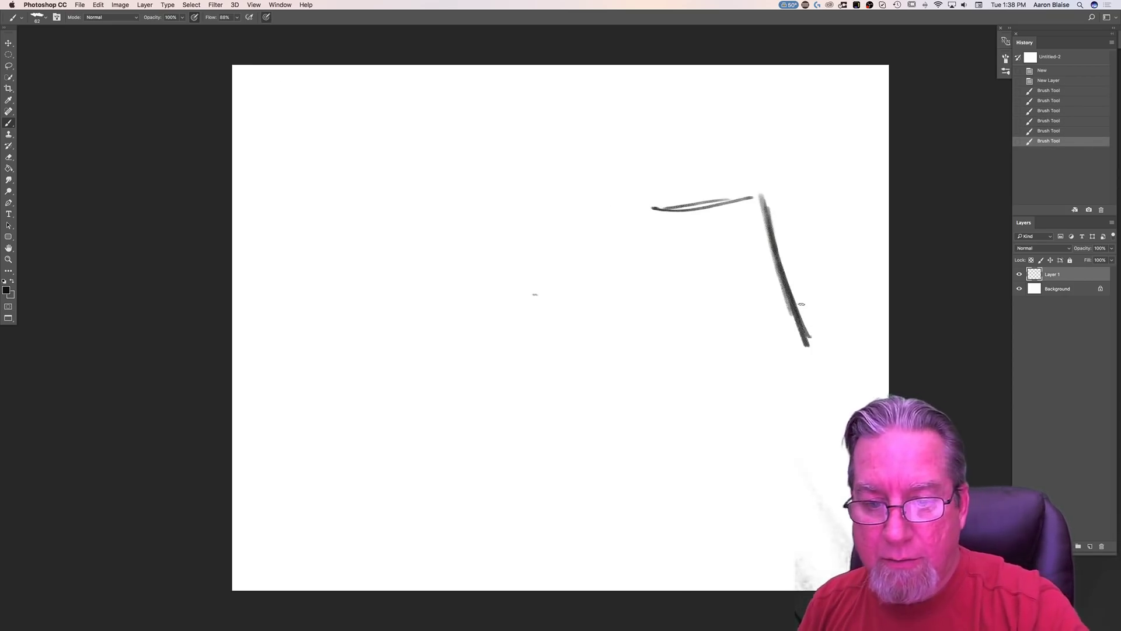
drag(786, 275, 813, 331)
Step: Sketch the head's small round nose, large bulging muzzle and the cheek and jaw curves beside it
mouse_move(642, 206)
mouse_down()
mouse_move(630, 267)
mouse_move(699, 264)
mouse_move(668, 278)
mouse_up()
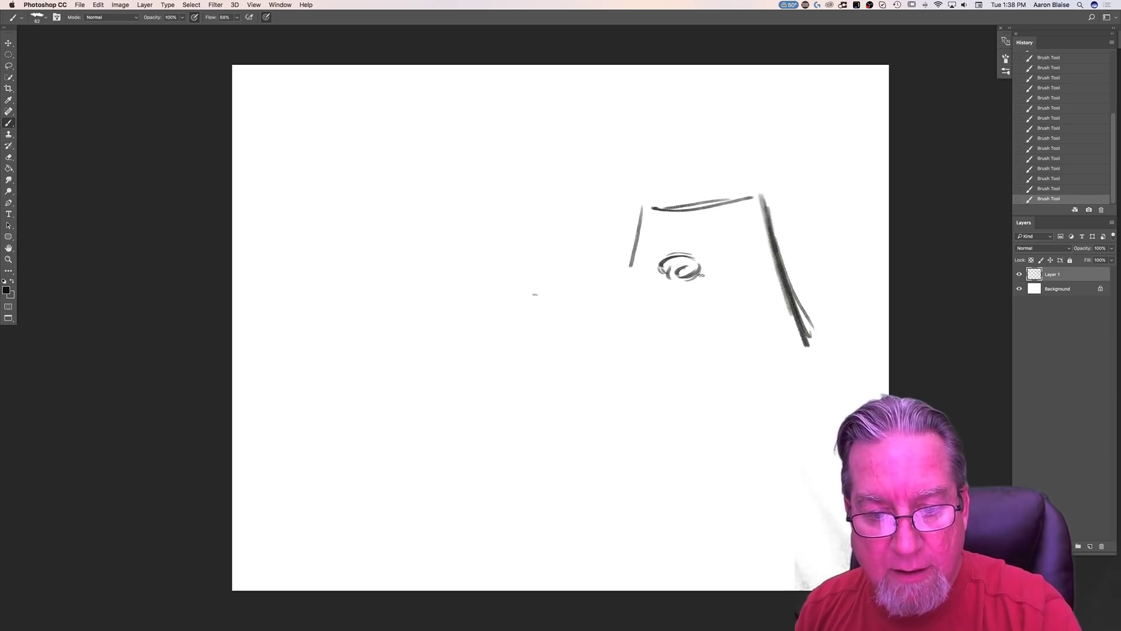
mouse_move(696, 264)
mouse_down()
mouse_move(723, 317)
mouse_move(608, 287)
mouse_move(706, 312)
mouse_up()
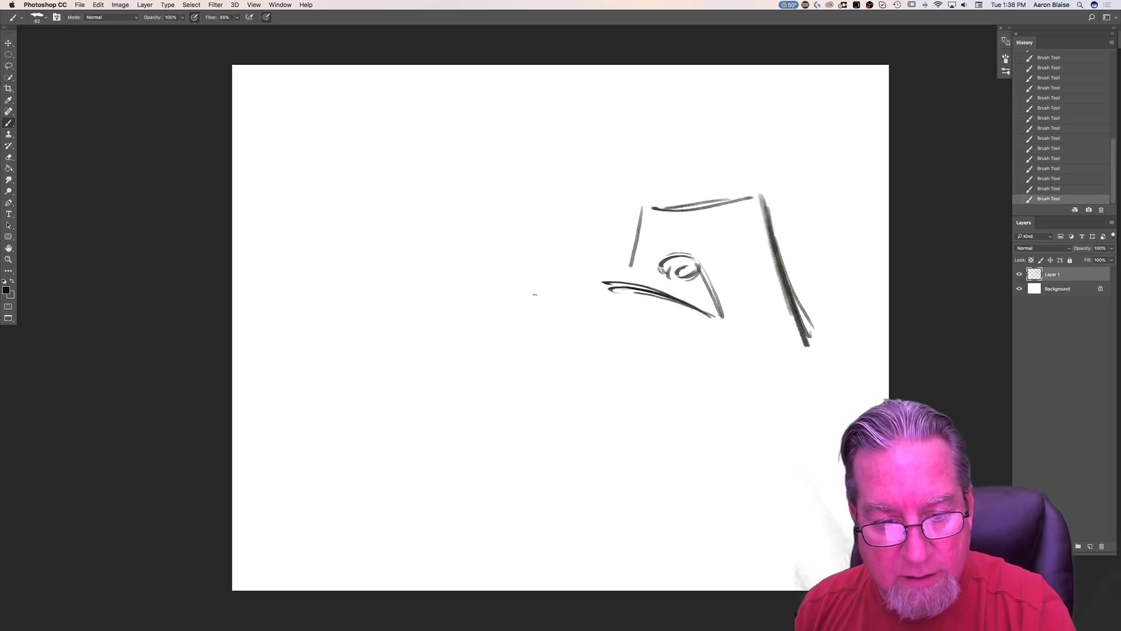
mouse_move(607, 284)
mouse_down()
mouse_move(578, 324)
mouse_move(572, 366)
mouse_move(655, 424)
mouse_up()
drag(597, 390, 677, 418)
mouse_move(688, 292)
mouse_down()
mouse_move(769, 330)
mouse_move(781, 271)
mouse_move(817, 307)
mouse_move(781, 377)
mouse_move(754, 383)
mouse_up()
mouse_move(713, 315)
mouse_down()
mouse_move(743, 377)
mouse_move(696, 295)
mouse_up()
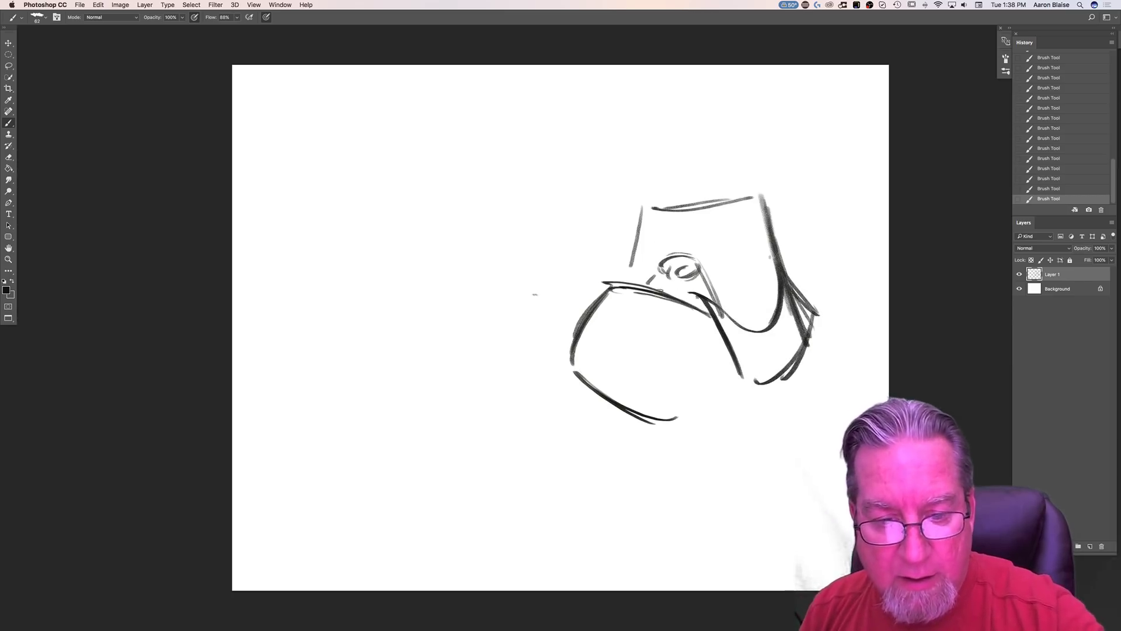
Step: Sketch the muzzle's outer edge and the character's angry brows and narrowed eyes around the nose
mouse_move(635, 256)
mouse_down()
mouse_move(565, 319)
mouse_move(558, 362)
mouse_up()
drag(754, 227, 707, 238)
mouse_move(693, 233)
mouse_down()
mouse_move(699, 257)
mouse_move(753, 250)
mouse_up()
drag(751, 222, 754, 252)
mouse_move(643, 240)
mouse_down()
mouse_move(676, 240)
mouse_move(640, 217)
mouse_up()
mouse_move(710, 263)
mouse_down()
mouse_move(742, 253)
mouse_move(724, 272)
mouse_move(698, 266)
mouse_up()
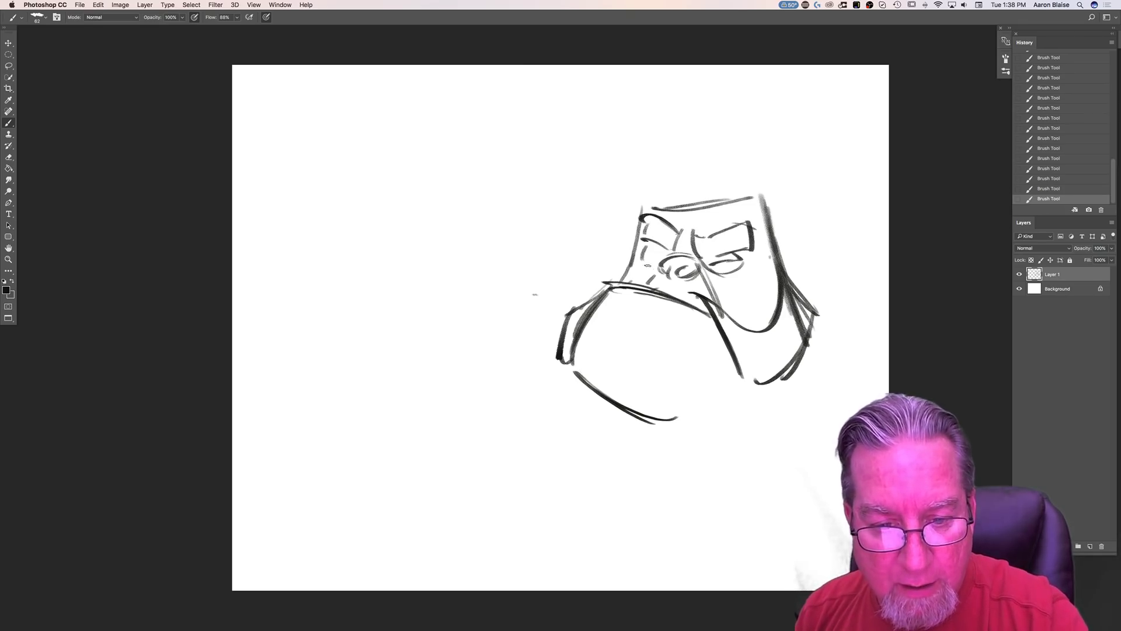
Step: Add the forehead lines, both ears and a rounded topknot above the character's head
mouse_move(726, 206)
mouse_down()
mouse_move(704, 218)
mouse_move(718, 210)
mouse_move(764, 226)
mouse_move(786, 286)
mouse_move(799, 269)
mouse_up()
mouse_move(624, 248)
mouse_down()
mouse_move(611, 257)
mouse_move(619, 272)
mouse_up()
mouse_move(717, 200)
mouse_down()
mouse_move(662, 205)
mouse_move(718, 144)
mouse_move(762, 168)
mouse_move(748, 177)
mouse_up()
drag(752, 180, 749, 190)
mouse_move(717, 150)
mouse_down()
mouse_move(705, 193)
mouse_move(762, 174)
mouse_up()
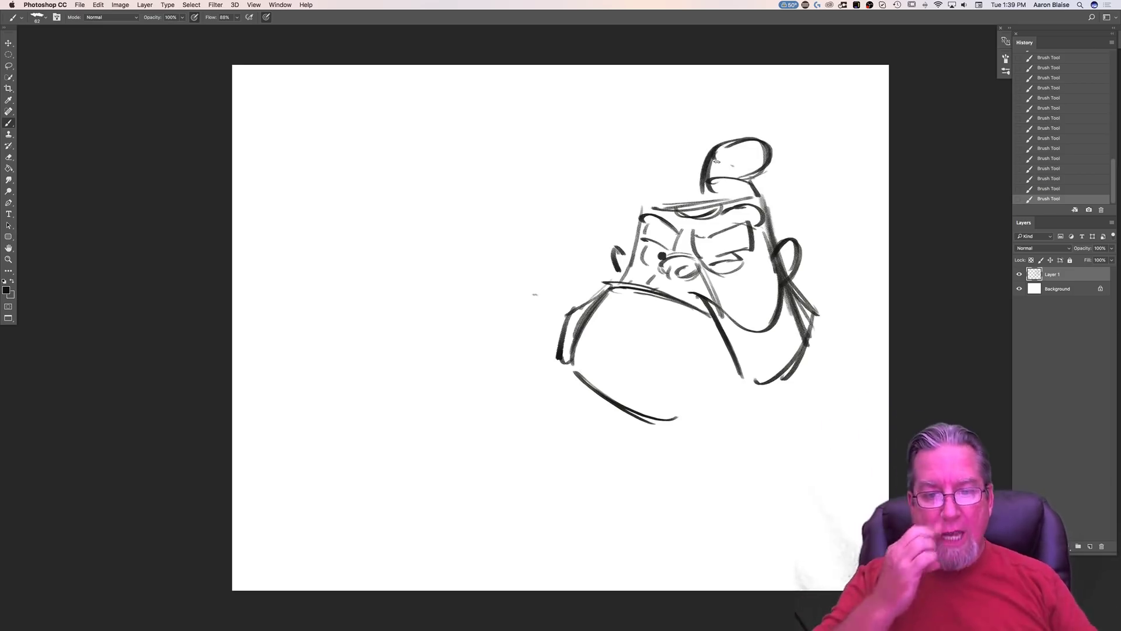
Step: Sketch the line running down behind the jaw, and reinforce the nose, lower muzzle and near side of the face
drag(796, 327, 835, 397)
drag(700, 261, 677, 280)
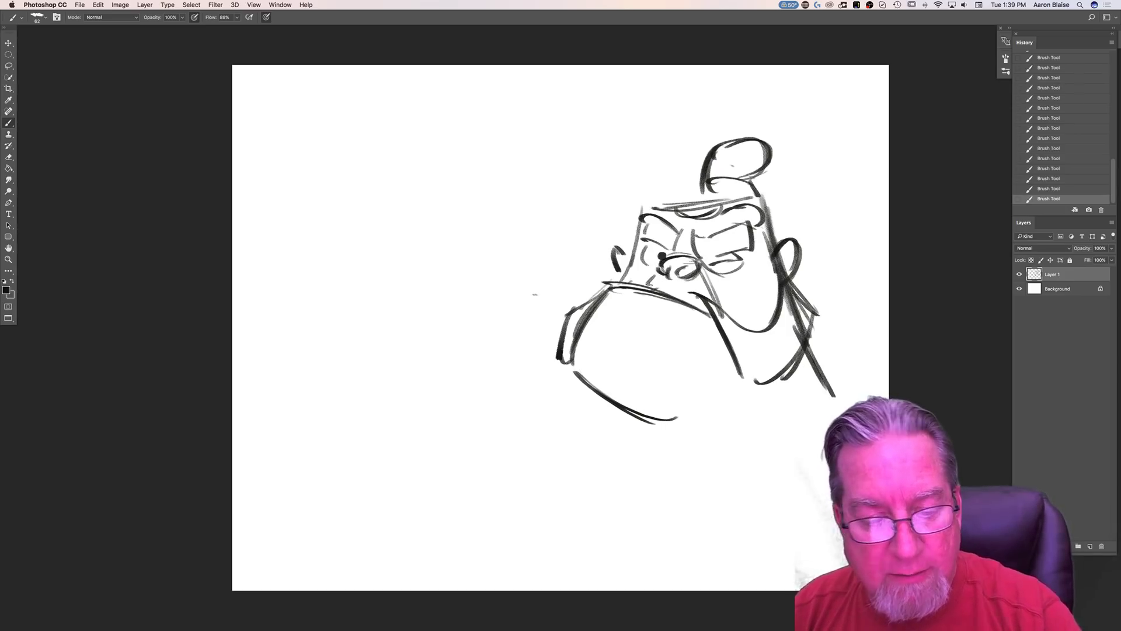
drag(568, 375, 661, 414)
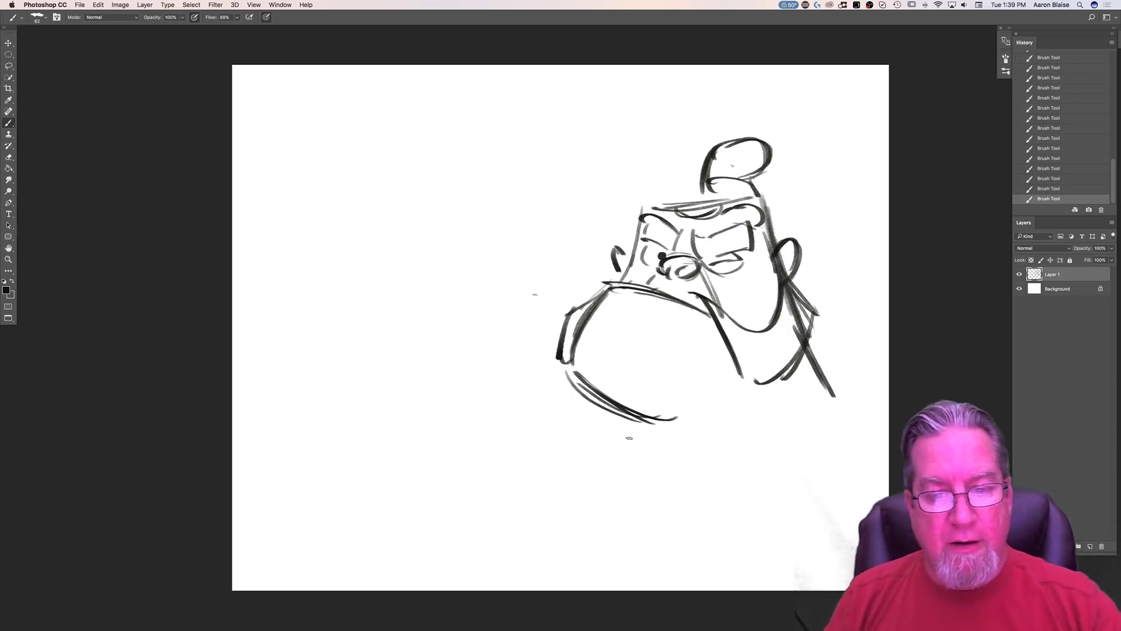
drag(642, 207, 624, 285)
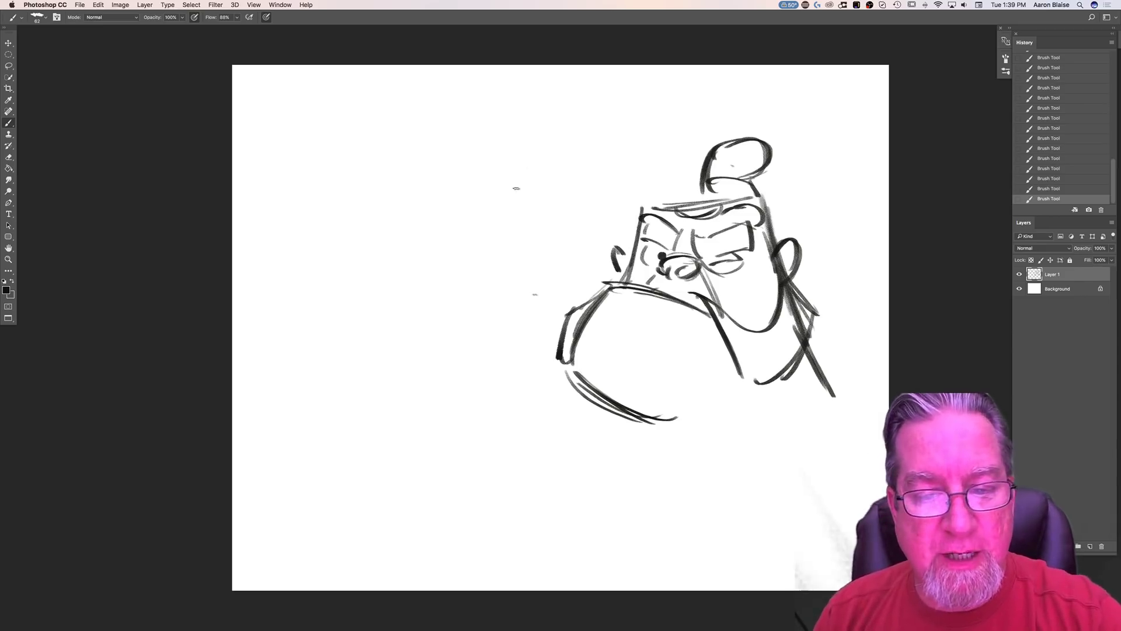
mouse_move(538, 256)
mouse_down()
mouse_move(521, 155)
mouse_move(448, 141)
mouse_move(425, 162)
mouse_up()
drag(401, 224, 390, 247)
mouse_move(470, 190)
mouse_down()
mouse_move(447, 192)
mouse_move(485, 252)
mouse_up()
mouse_move(436, 212)
mouse_down()
mouse_move(430, 242)
mouse_move(416, 245)
mouse_move(422, 294)
mouse_move(450, 311)
mouse_up()
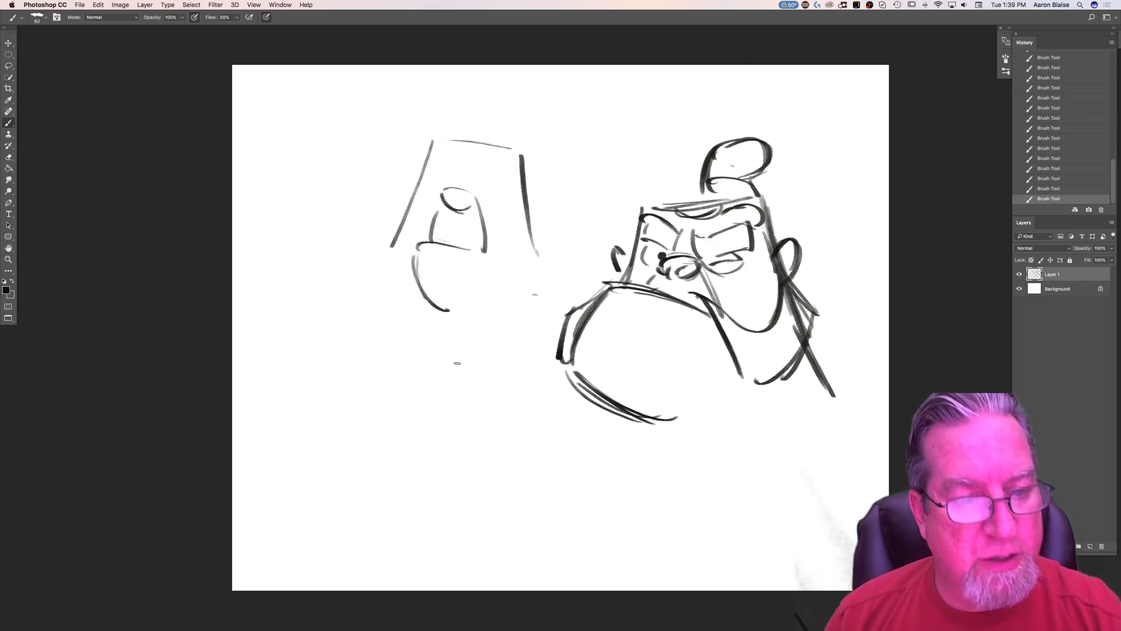
drag(507, 185, 475, 188)
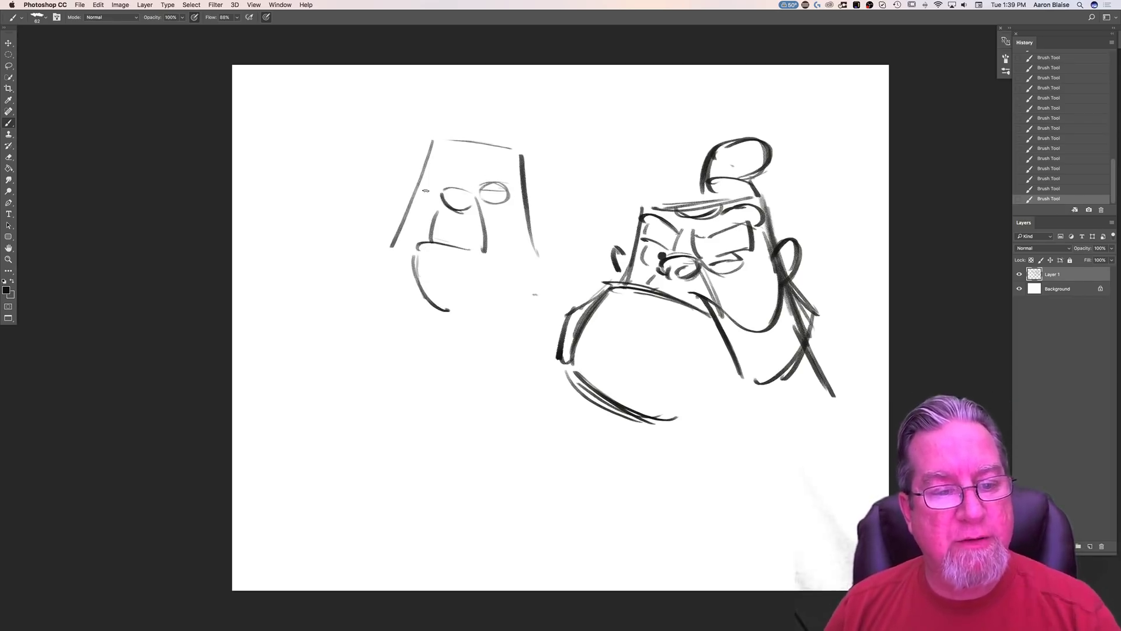
drag(524, 156, 532, 244)
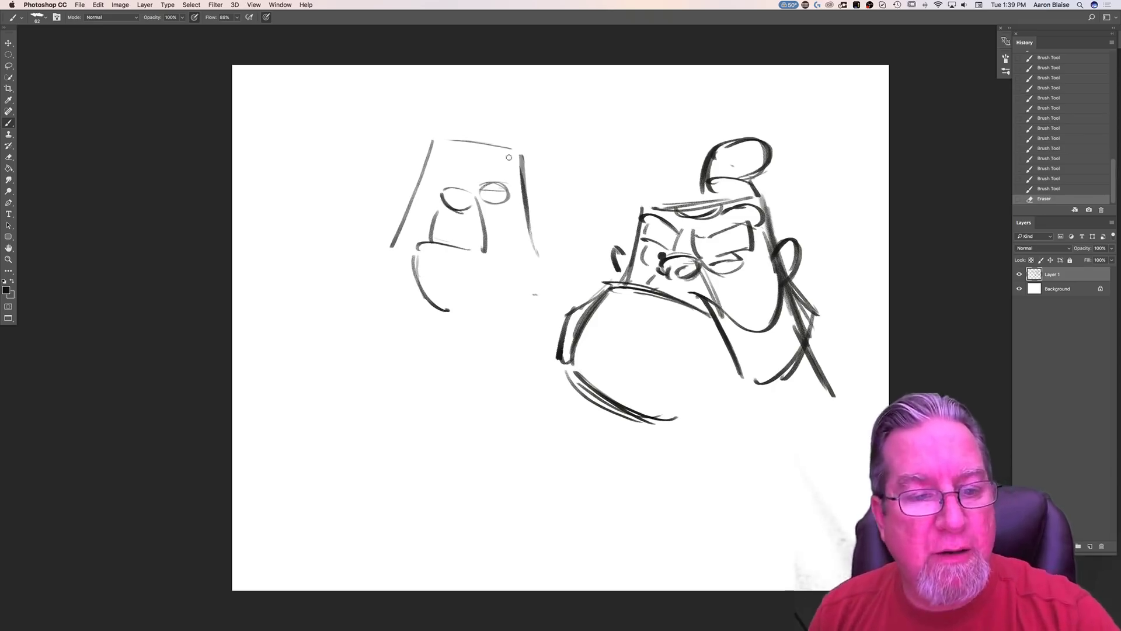
drag(526, 190, 529, 239)
mouse_move(512, 175)
mouse_down()
mouse_move(532, 227)
mouse_move(494, 159)
mouse_move(488, 219)
mouse_move(450, 131)
mouse_move(476, 245)
mouse_move(419, 189)
mouse_move(445, 296)
mouse_move(428, 254)
mouse_move(404, 238)
mouse_move(416, 291)
mouse_move(392, 223)
mouse_move(389, 263)
mouse_move(386, 233)
mouse_move(408, 280)
mouse_up()
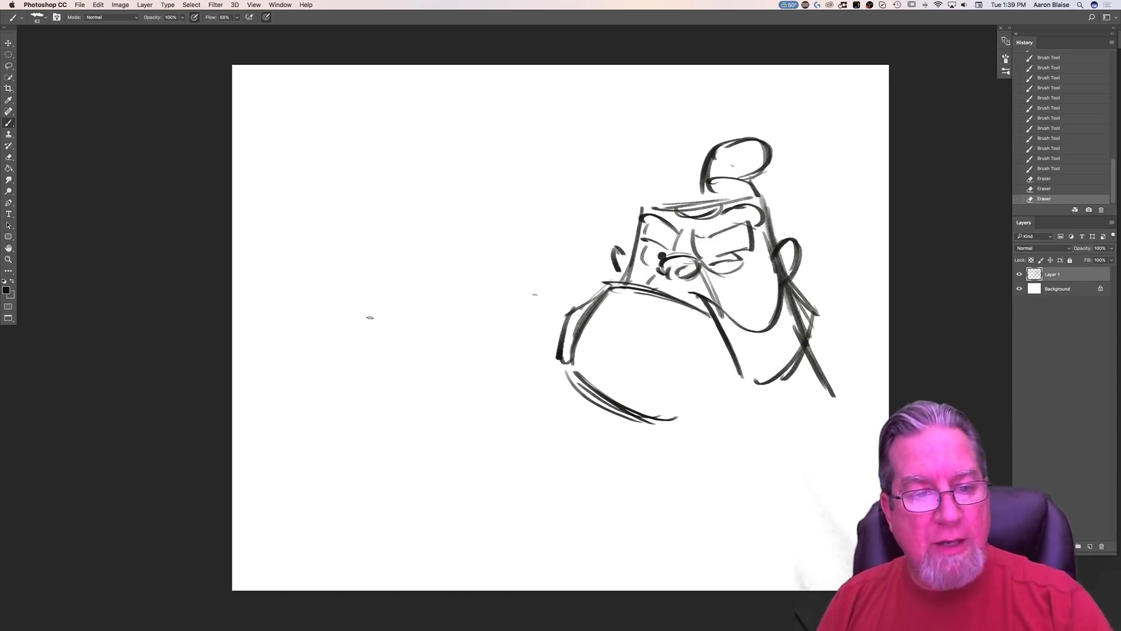
mouse_move(448, 227)
mouse_down()
mouse_move(504, 225)
mouse_move(449, 237)
mouse_move(488, 270)
mouse_up()
mouse_move(496, 228)
mouse_down()
mouse_move(506, 257)
mouse_move(514, 247)
mouse_move(446, 228)
mouse_move(472, 257)
mouse_up()
mouse_move(478, 235)
mouse_down()
mouse_move(466, 259)
mouse_move(443, 235)
mouse_up()
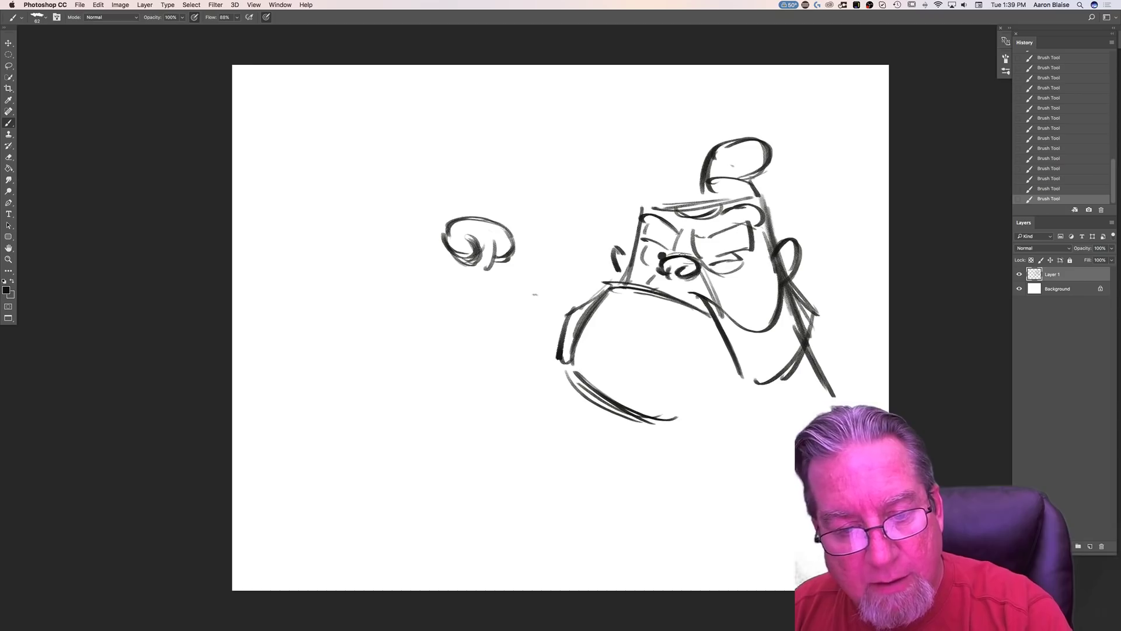
mouse_move(496, 212)
mouse_down()
mouse_move(506, 231)
mouse_move(466, 212)
mouse_move(436, 235)
mouse_up()
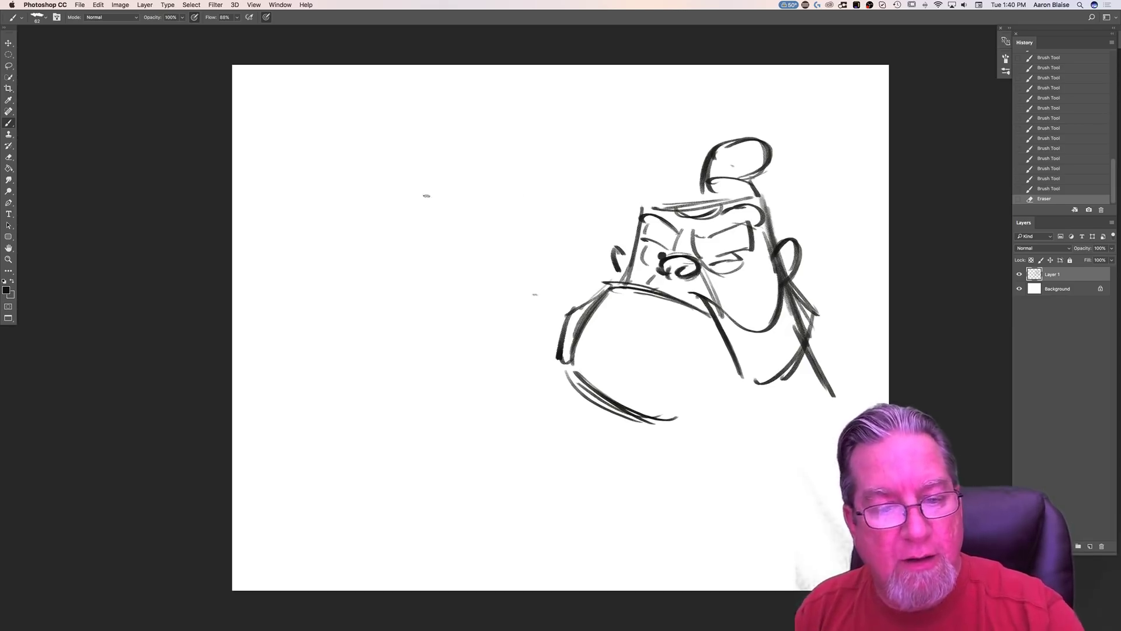
Step: Reinforce the near side of the character's face down to the jaw and the upper edge of the muzzle
drag(762, 200, 777, 251)
drag(779, 255, 824, 365)
click(505, 217)
drag(709, 286, 721, 333)
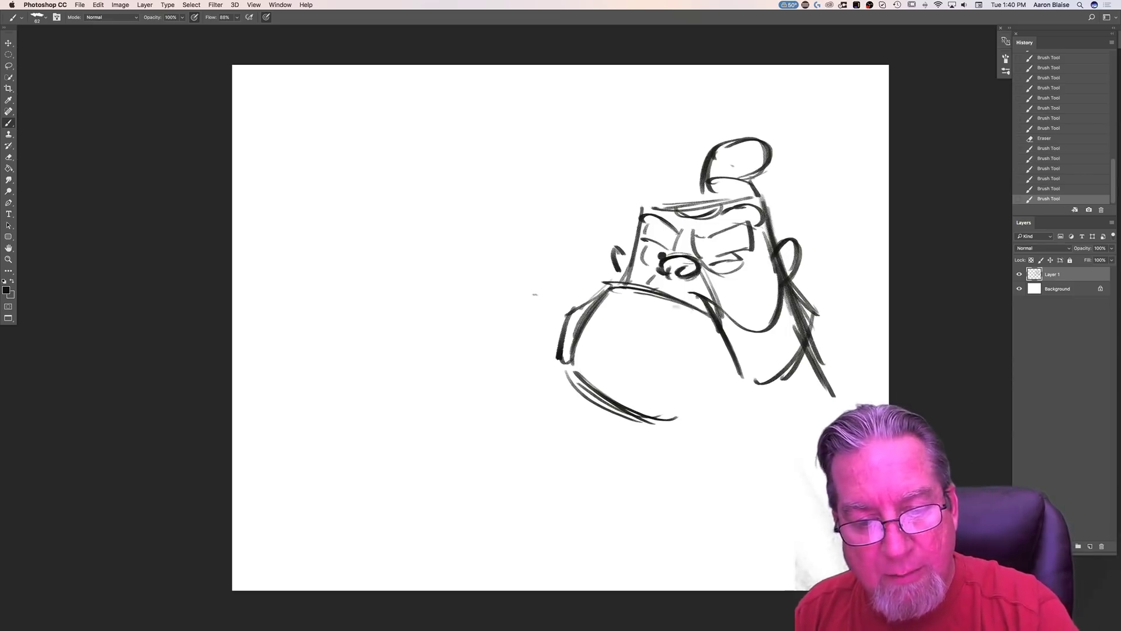
drag(618, 284, 708, 317)
drag(680, 305, 697, 315)
Step: Darken the muzzle's far and lower edges and sketch its lower near corner
mouse_move(601, 285)
mouse_down()
mouse_move(682, 306)
mouse_move(563, 354)
mouse_move(565, 377)
mouse_move(625, 412)
mouse_up()
mouse_move(560, 374)
mouse_down()
mouse_move(657, 432)
mouse_move(677, 433)
mouse_move(735, 387)
mouse_up()
mouse_move(688, 429)
mouse_down()
mouse_move(733, 404)
mouse_move(691, 426)
mouse_up()
drag(557, 379, 658, 434)
Step: Strengthen the forehead line and the upper contours on both sides of the character's head
mouse_move(642, 208)
mouse_down()
mouse_move(624, 277)
mouse_move(673, 208)
mouse_move(743, 201)
mouse_up()
drag(753, 195, 782, 266)
drag(694, 200, 742, 196)
mouse_move(646, 208)
mouse_down()
mouse_move(731, 200)
mouse_move(637, 257)
mouse_up()
Step: Fill both angry eyebrows and the beard on both sides of the muzzle with solid black
drag(709, 255, 750, 248)
mouse_move(696, 258)
mouse_down()
mouse_move(730, 250)
mouse_move(700, 255)
mouse_move(746, 224)
mouse_move(696, 251)
mouse_move(638, 231)
mouse_up()
mouse_move(783, 275)
mouse_down()
mouse_move(810, 346)
mouse_move(762, 377)
mouse_move(745, 383)
mouse_move(716, 309)
mouse_up()
drag(590, 303, 563, 348)
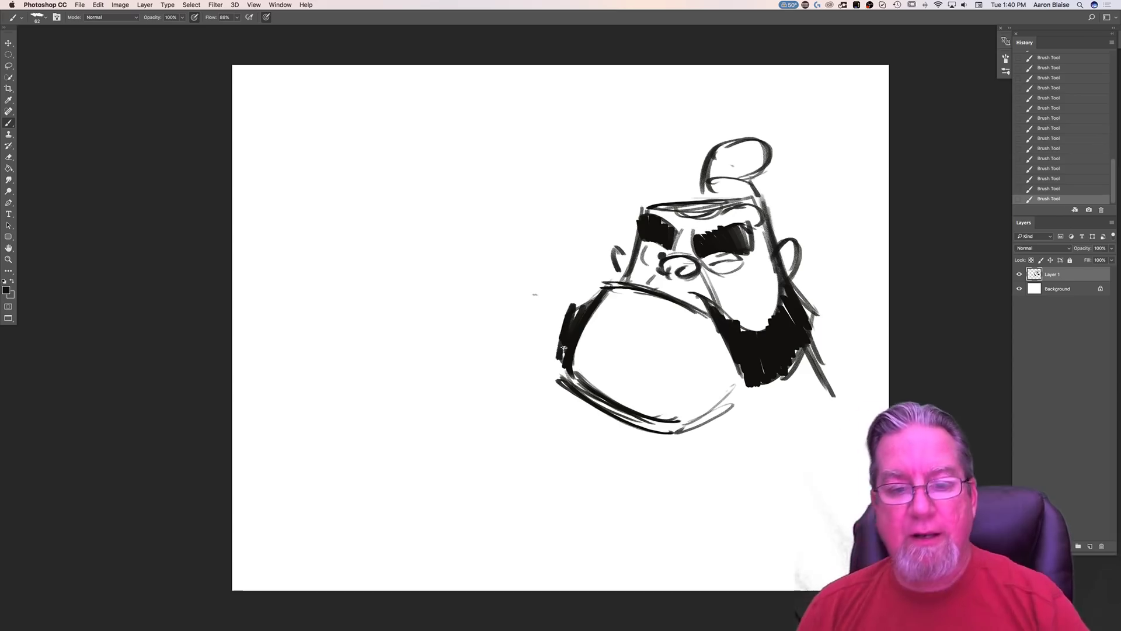
Step: Sketch a second character head in the empty area beside the first, with an angular skull, small round nose and large bulging muzzle
drag(520, 167, 542, 257)
mouse_move(444, 138)
mouse_down()
mouse_move(518, 160)
mouse_move(551, 260)
mouse_up()
mouse_move(411, 136)
mouse_down()
mouse_move(394, 196)
mouse_move(450, 196)
mouse_move(415, 195)
mouse_move(465, 247)
mouse_move(356, 214)
mouse_move(430, 234)
mouse_up()
mouse_move(356, 214)
mouse_down()
mouse_move(331, 279)
mouse_move(418, 331)
mouse_up()
mouse_move(320, 293)
mouse_down()
mouse_move(351, 312)
mouse_move(448, 332)
mouse_move(432, 338)
mouse_up()
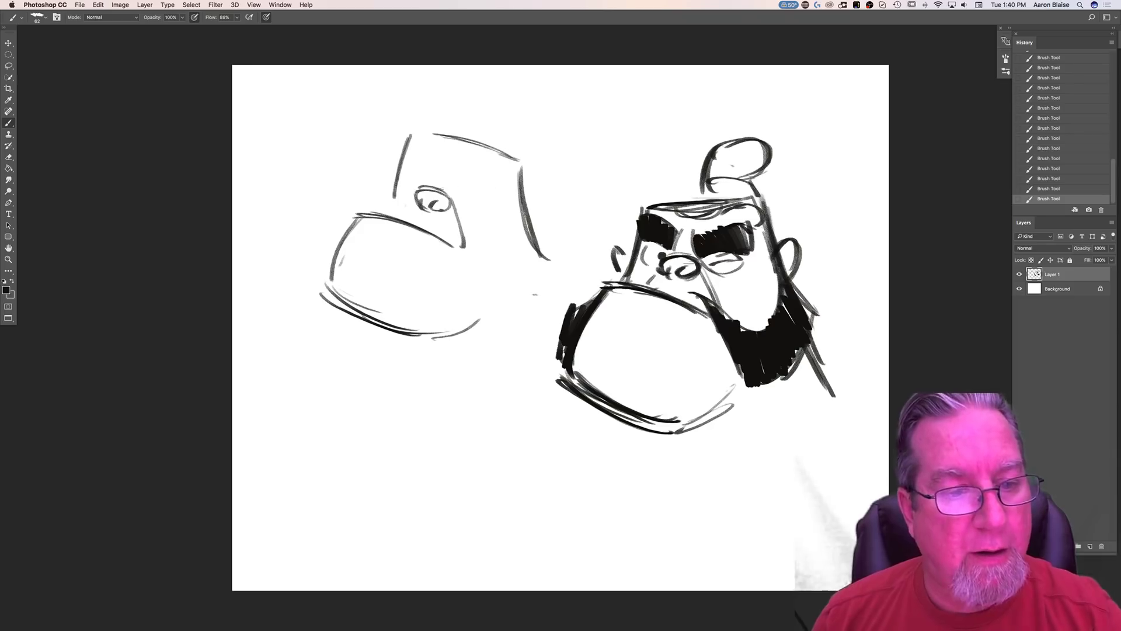
Step: Add narrowed eyes and two folded, pointed ears to the second head
mouse_move(463, 175)
mouse_down()
mouse_move(499, 181)
mouse_move(481, 196)
mouse_move(405, 173)
mouse_move(404, 185)
mouse_up()
mouse_move(513, 171)
mouse_down()
mouse_move(526, 156)
mouse_move(502, 144)
mouse_move(546, 131)
mouse_move(558, 161)
mouse_up()
mouse_move(416, 125)
mouse_down()
mouse_move(399, 107)
mouse_move(383, 133)
mouse_move(435, 133)
mouse_move(381, 117)
mouse_up()
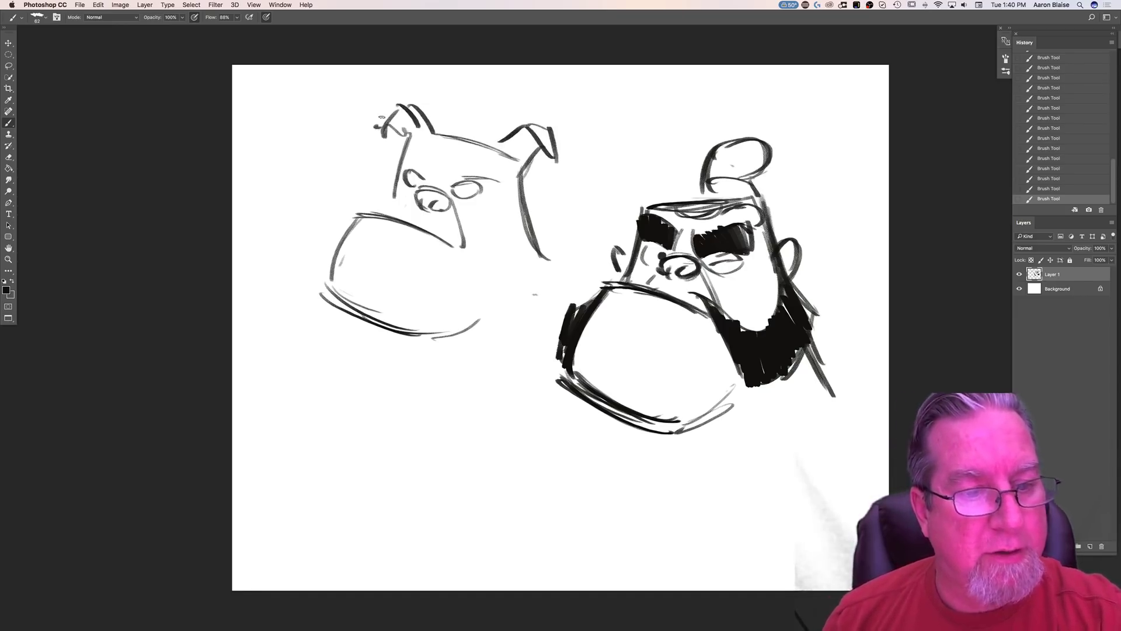
Step: Draw the second head's angry brows and dark pupils, and reinforce its forehead and far side of the face
drag(397, 182, 386, 208)
drag(403, 145, 430, 169)
mouse_move(394, 141)
mouse_down()
mouse_move(423, 165)
mouse_move(413, 184)
mouse_move(458, 194)
mouse_move(407, 215)
mouse_up()
drag(432, 125, 499, 148)
mouse_move(445, 171)
mouse_down()
mouse_move(506, 182)
mouse_move(454, 173)
mouse_up()
drag(451, 170, 484, 174)
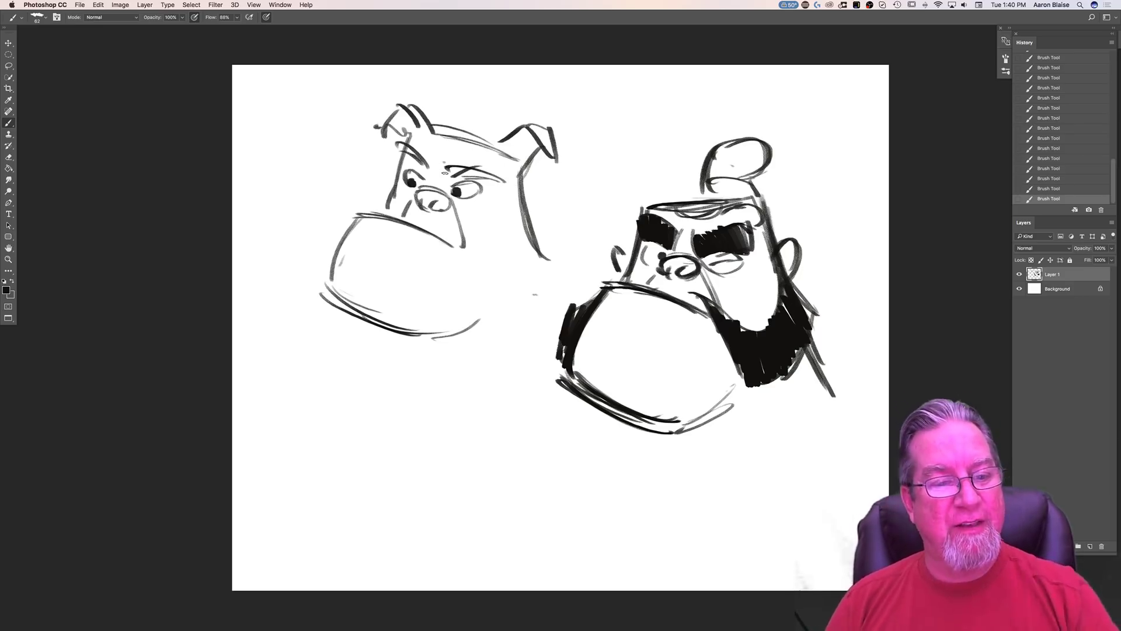
Step: Thicken the second head's muzzle outline, the back of its head and the base of its near ear
mouse_move(465, 250)
mouse_down()
mouse_move(358, 214)
mouse_move(318, 281)
mouse_move(427, 339)
mouse_up()
mouse_move(420, 335)
mouse_down()
mouse_move(476, 320)
mouse_move(402, 325)
mouse_up()
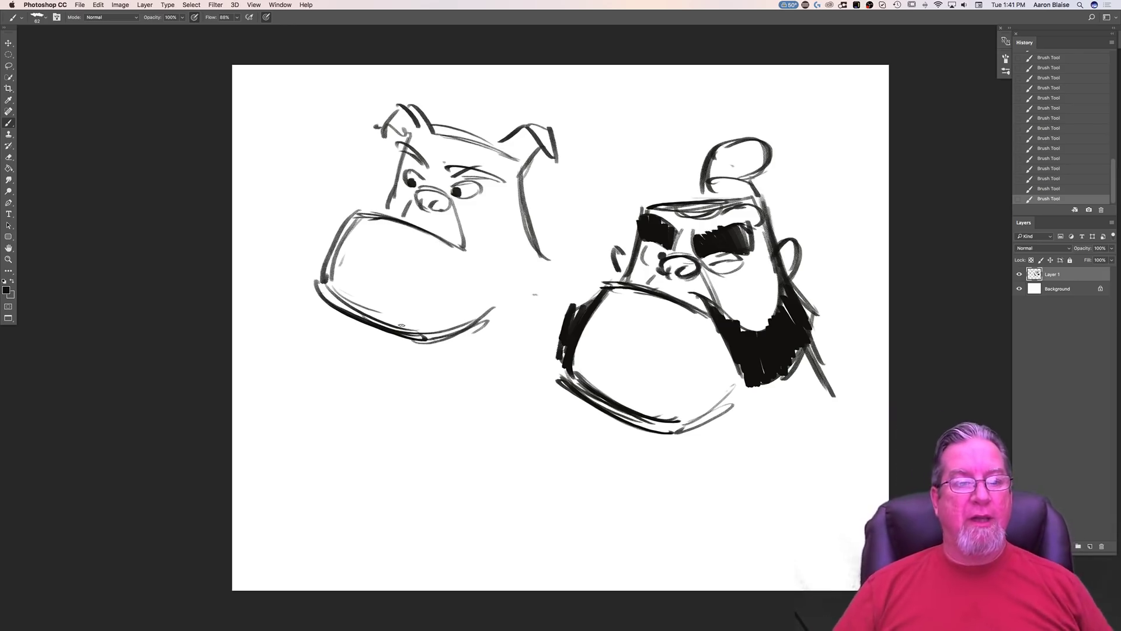
drag(521, 180, 546, 256)
drag(553, 149, 521, 177)
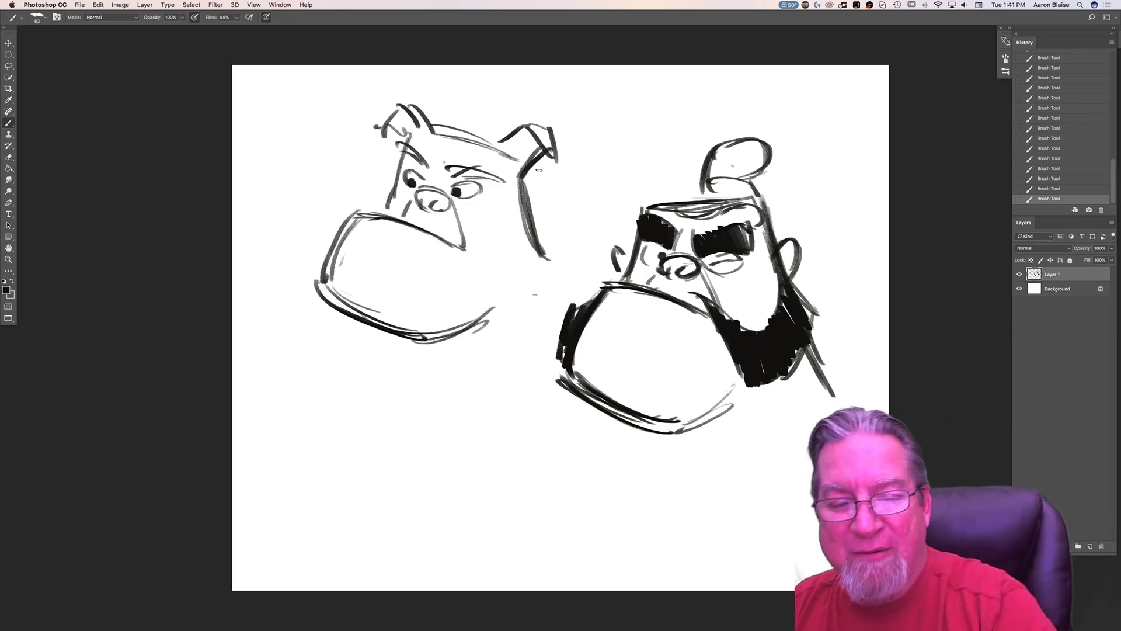
Step: Hide Layer 1 with the character sketches and switch to TVPaint Animation
click(1020, 274)
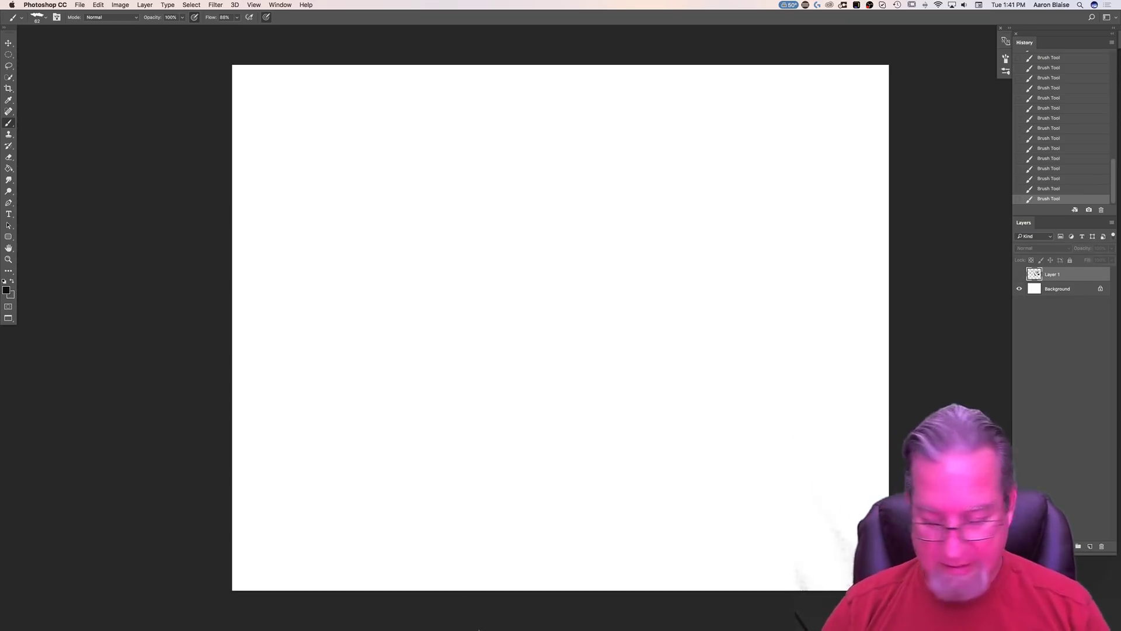
mouse_move(479, 627)
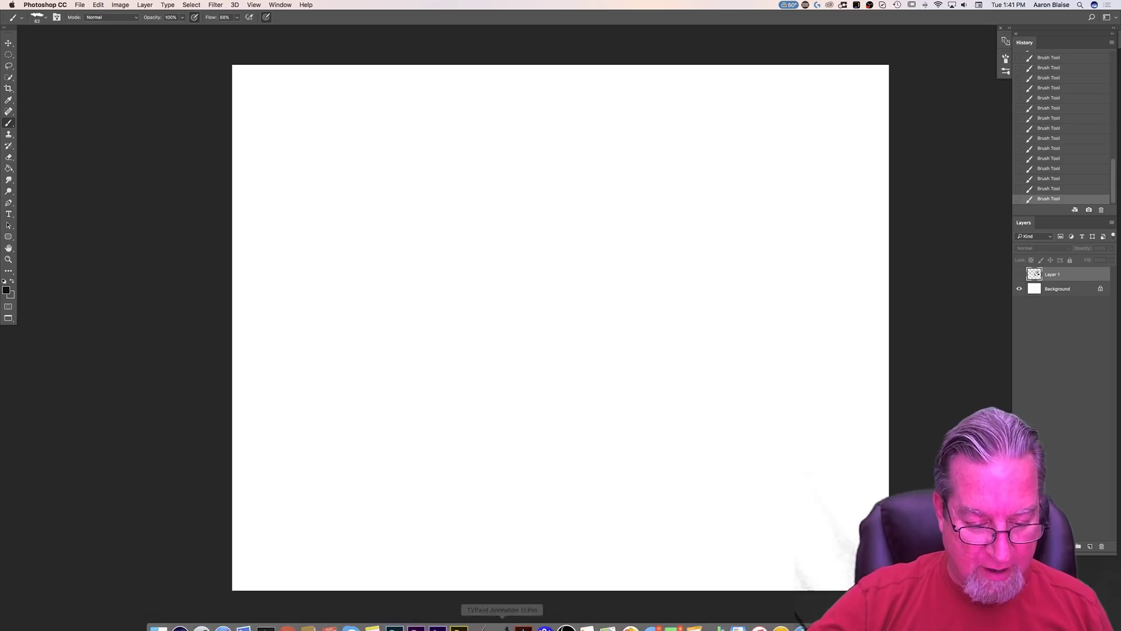
click(505, 623)
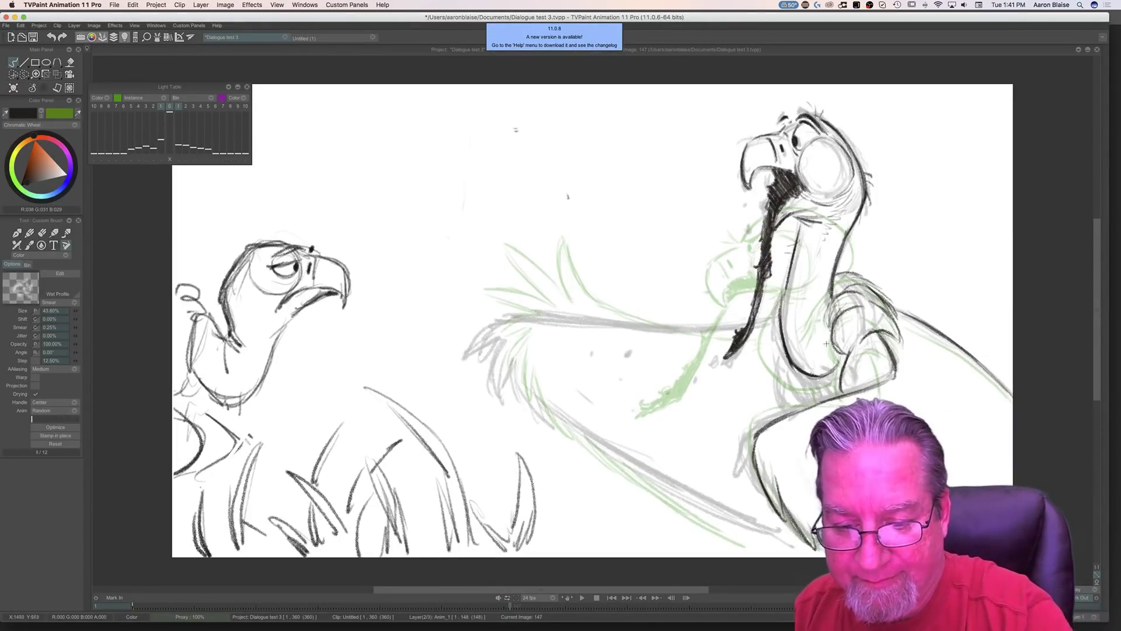
Step: Darken the short contour at the base of the open-beaked vulture's neck beside its shoulder at frame 147
drag(843, 353, 836, 391)
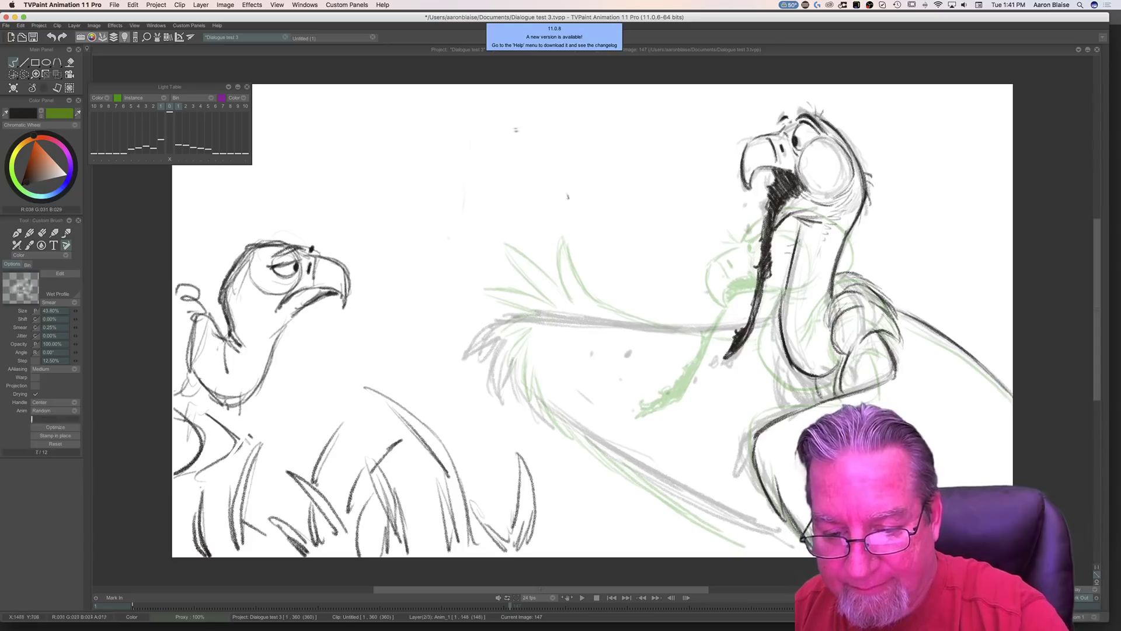
Step: Ink the right vulture's outstretched wing, its feather tips, the lower wing edge and the lower body line over the rough on image 147
drag(813, 521, 829, 551)
mouse_move(757, 323)
mouse_down()
mouse_move(783, 319)
mouse_move(691, 328)
mouse_move(505, 314)
mouse_move(464, 355)
mouse_move(497, 344)
mouse_move(496, 400)
mouse_up()
drag(507, 359, 515, 410)
mouse_move(524, 392)
mouse_down()
mouse_move(672, 486)
mouse_move(660, 478)
mouse_move(782, 534)
mouse_up()
mouse_move(640, 467)
mouse_down()
mouse_move(546, 404)
mouse_move(734, 519)
mouse_up()
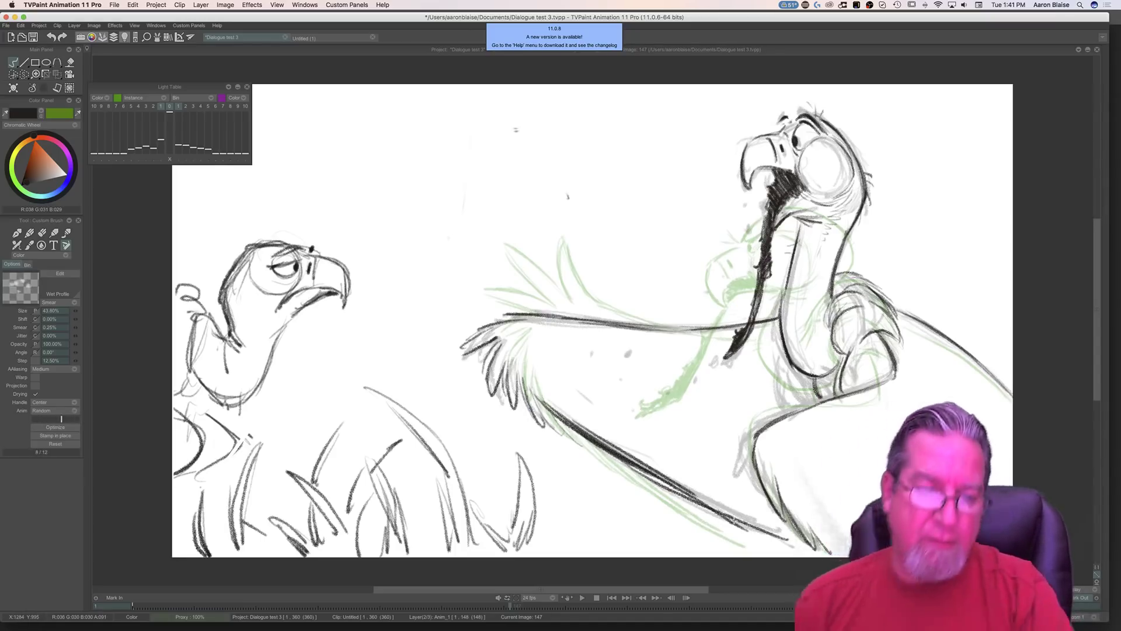
mouse_move(683, 331)
mouse_down()
mouse_move(552, 315)
mouse_move(520, 332)
mouse_up()
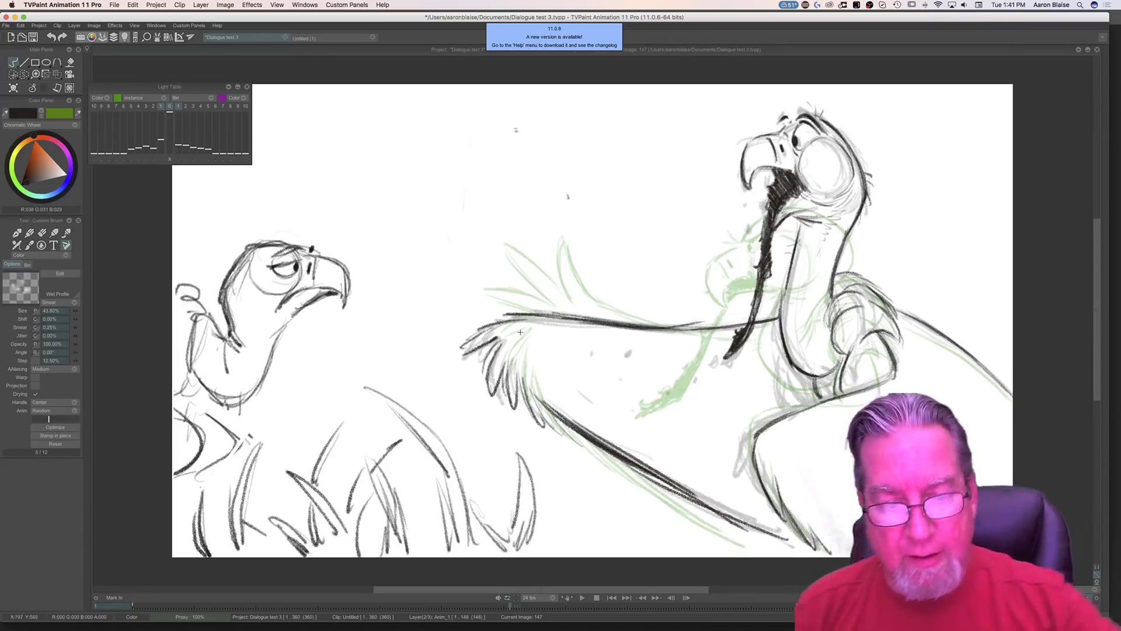
Step: Check the wing against the previous drawing and add short trailing feather strokes just above the wing tip on image 147
key(e)
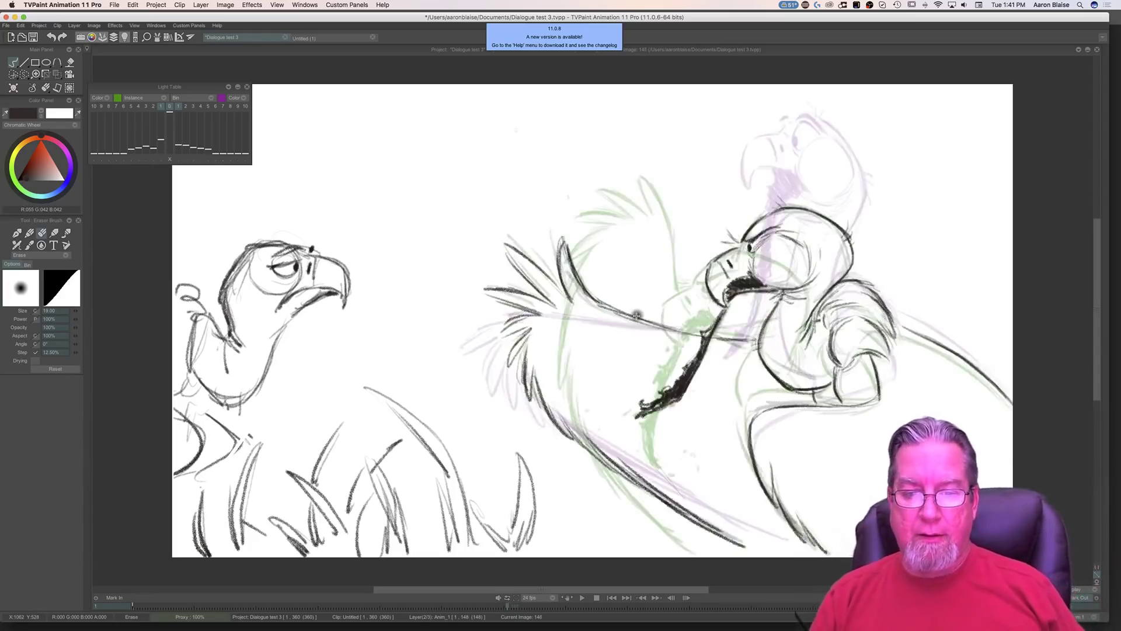
key(e)
mouse_move(513, 294)
mouse_down()
mouse_move(477, 261)
mouse_move(484, 273)
mouse_move(449, 292)
mouse_move(460, 299)
mouse_up()
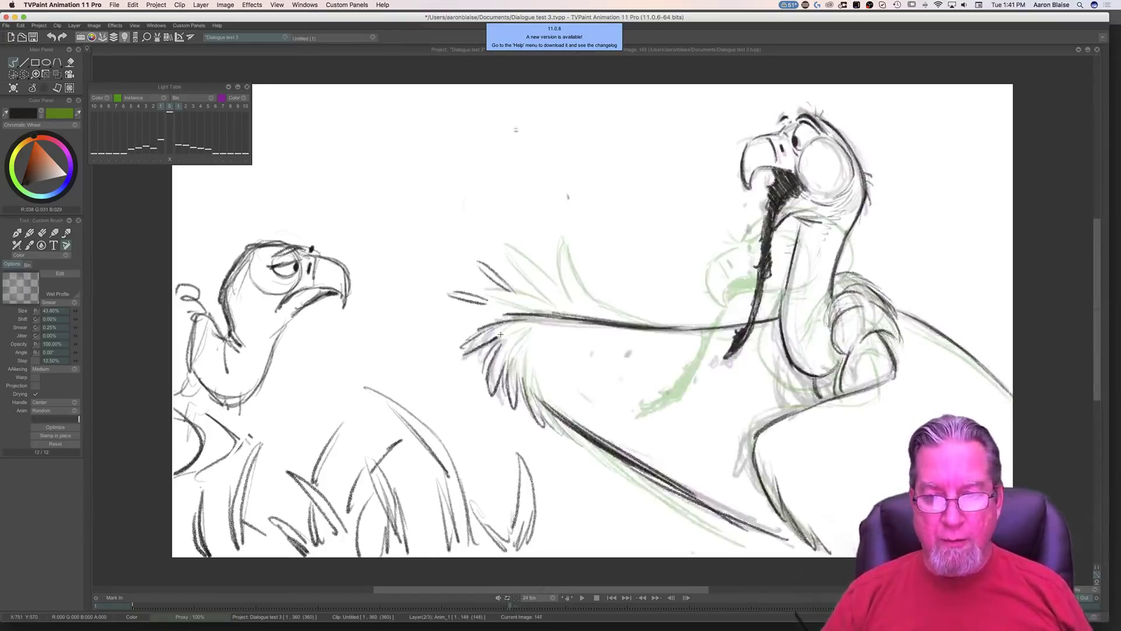
Step: Show the timeline, scrub back and play the clip to review the animation, and return to image 147
key(ctrl+t)
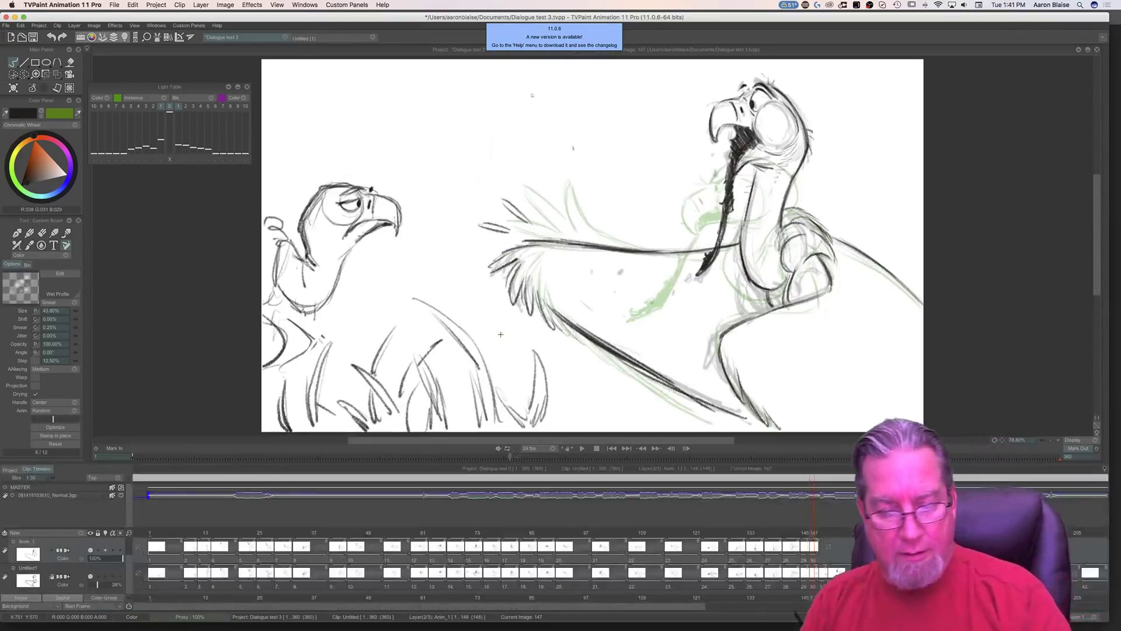
drag(812, 533, 800, 534)
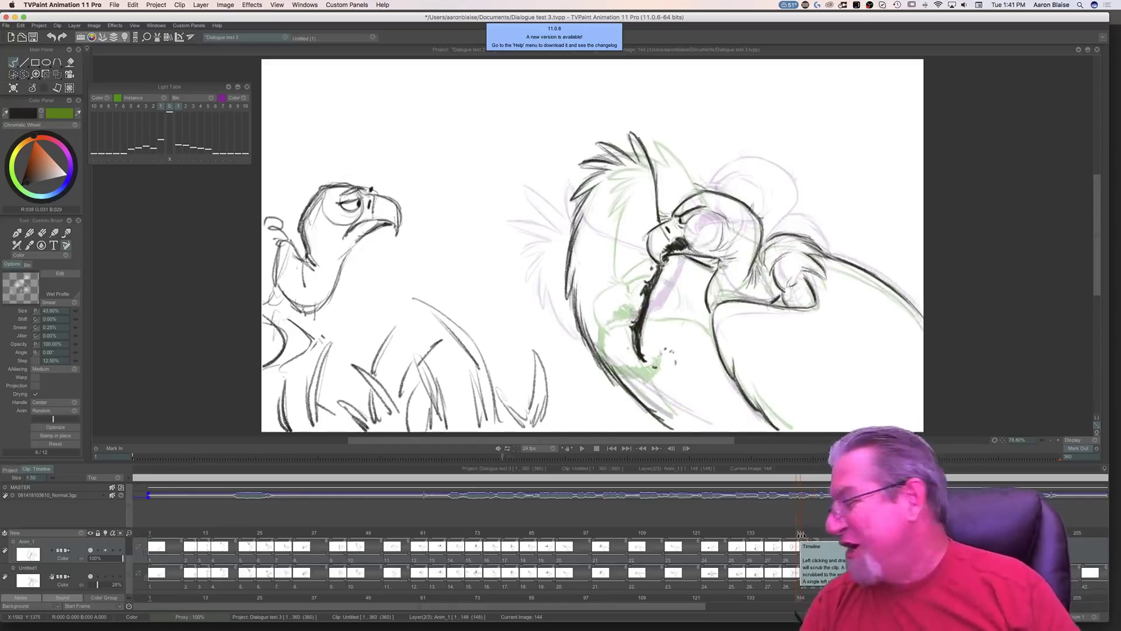
drag(775, 536, 678, 567)
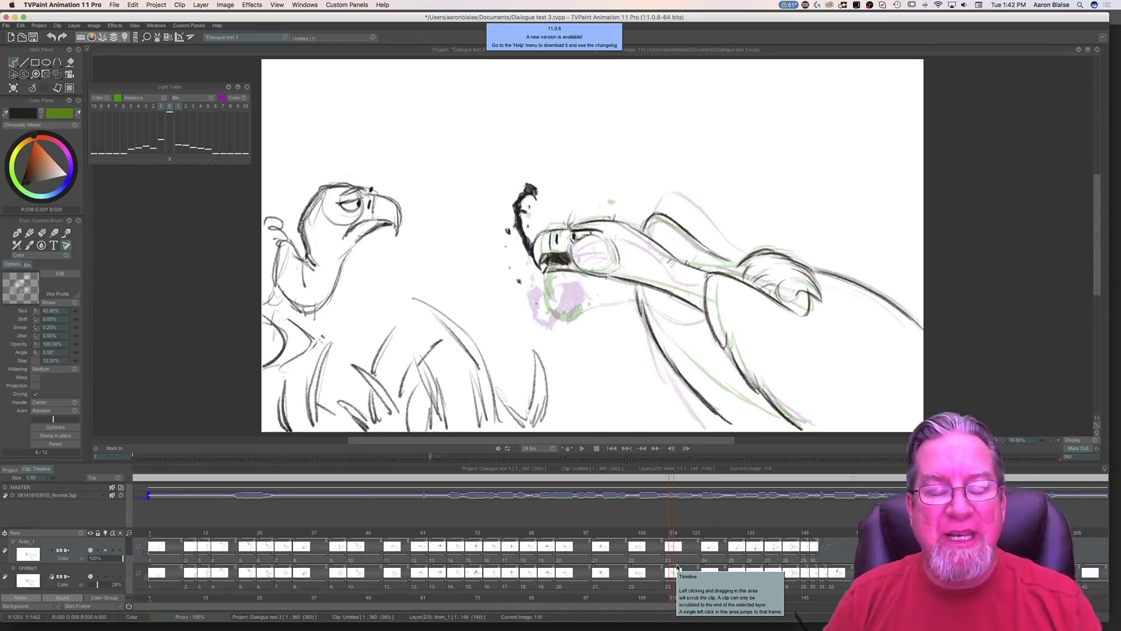
mouse_move(678, 566)
mouse_down()
mouse_move(642, 546)
mouse_move(434, 550)
mouse_move(853, 542)
mouse_move(549, 546)
mouse_up()
click(582, 448)
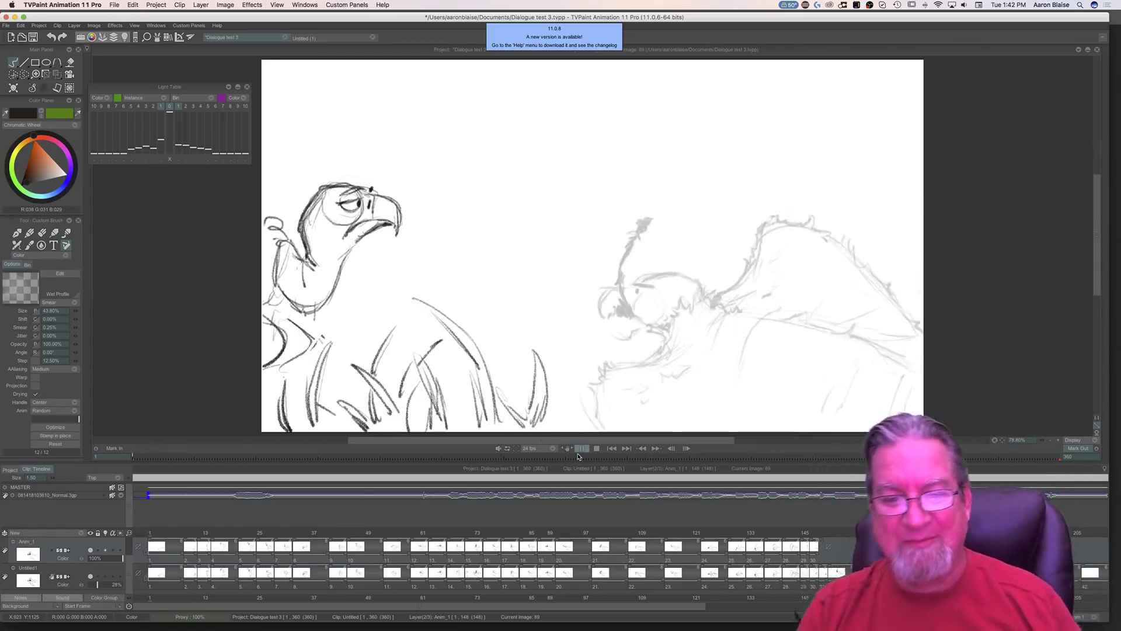
click(579, 451)
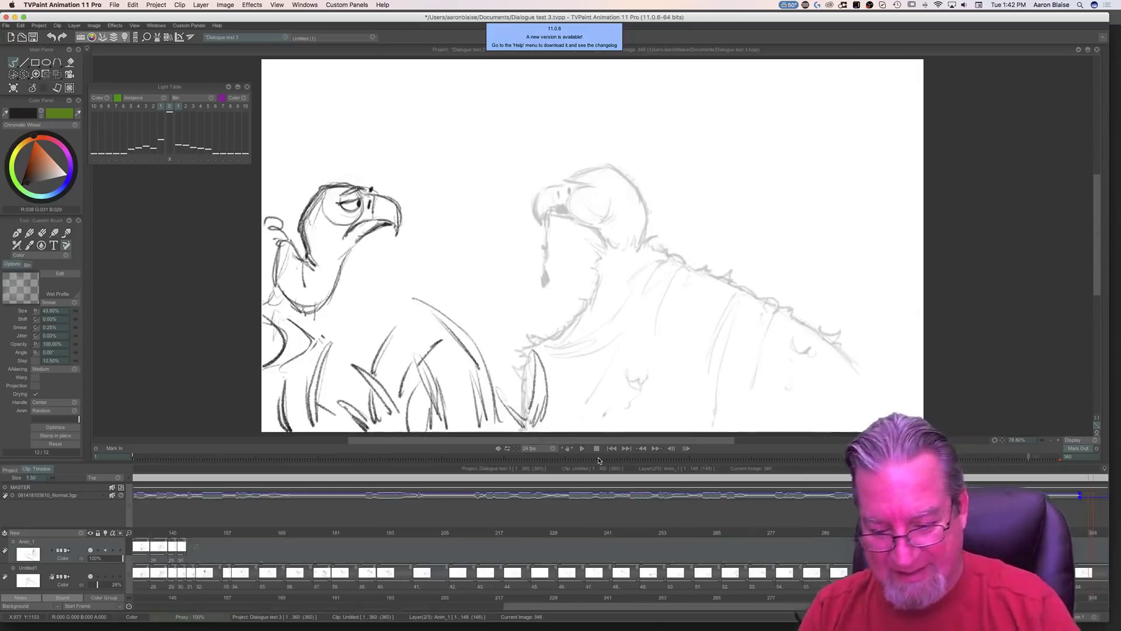
drag(527, 608, 304, 605)
click(558, 536)
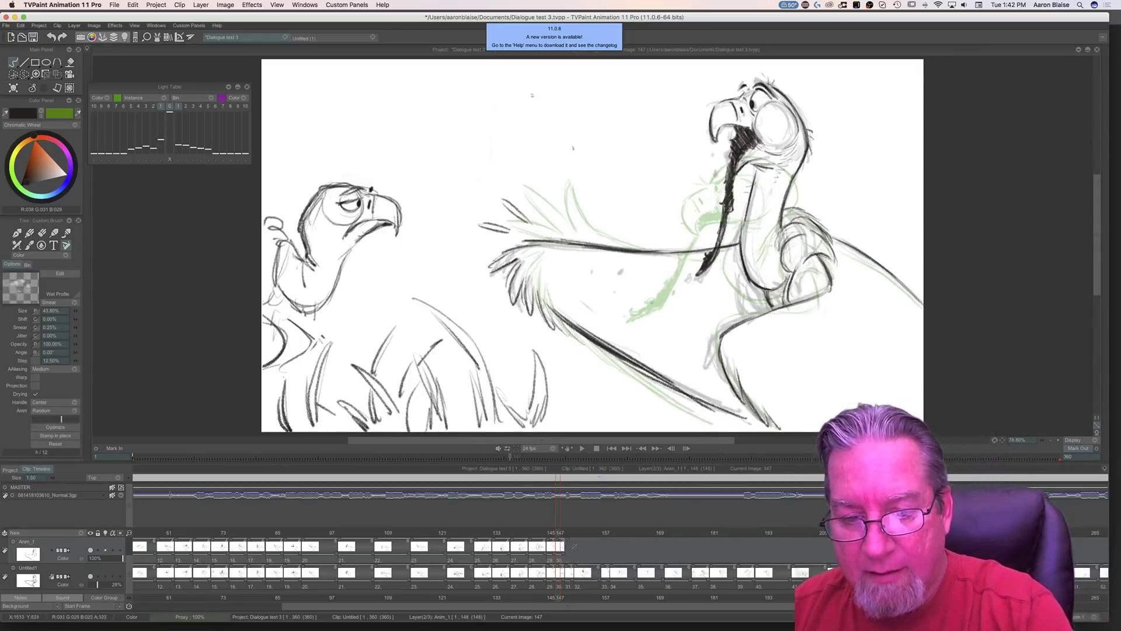
Step: Extend the Anim_1 layer to image 150 for a new drawing at image 149, and hide the timeline
key(e)
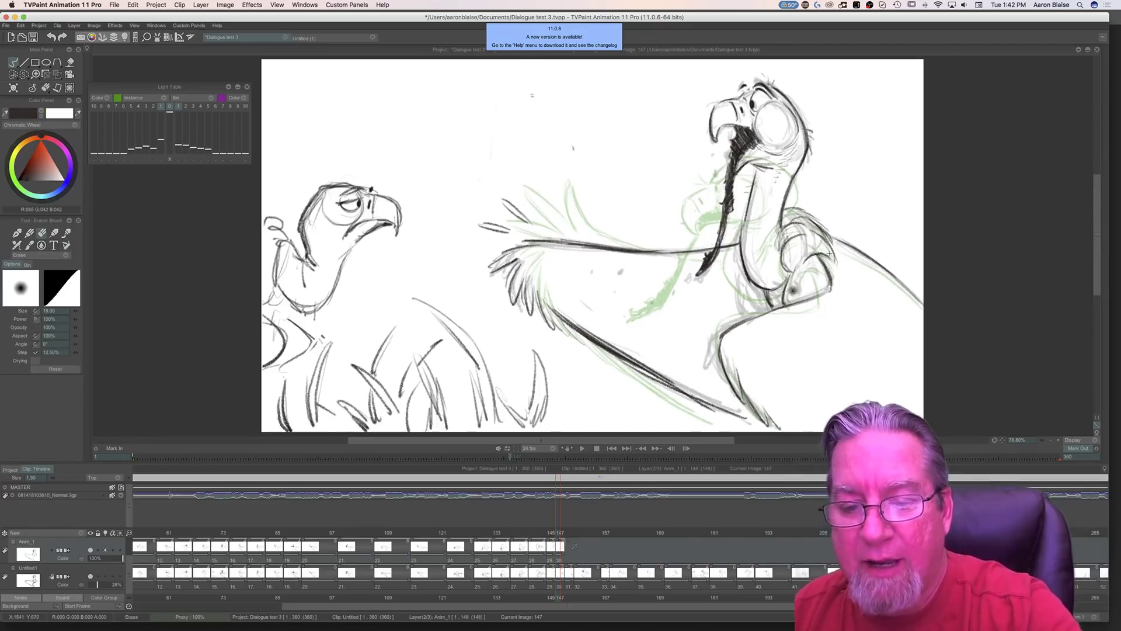
key(e)
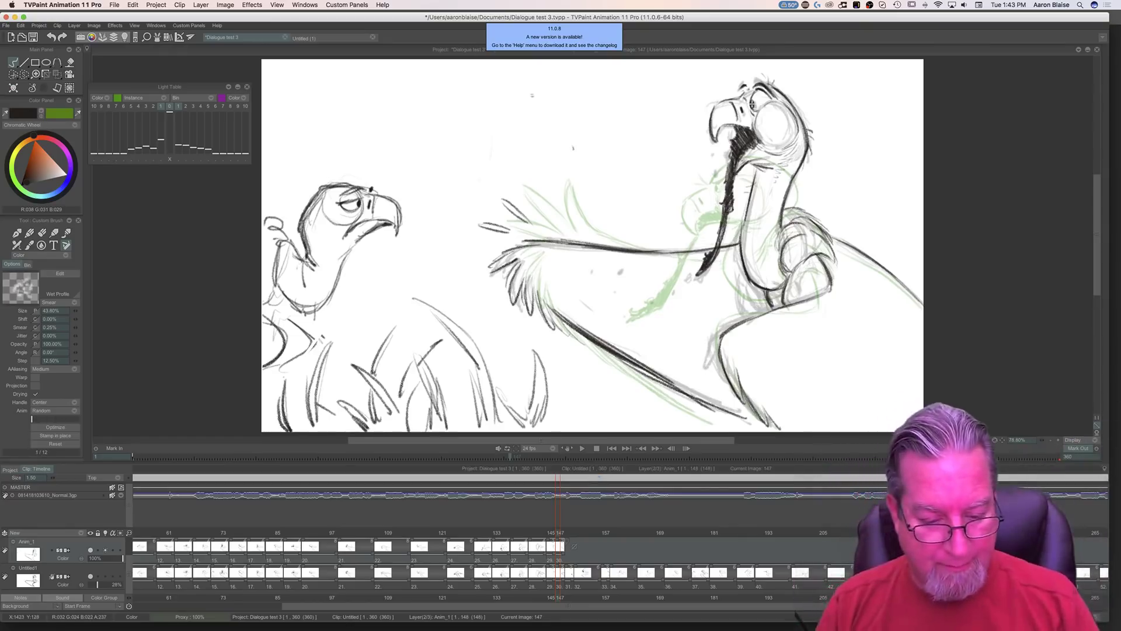
drag(557, 532, 567, 532)
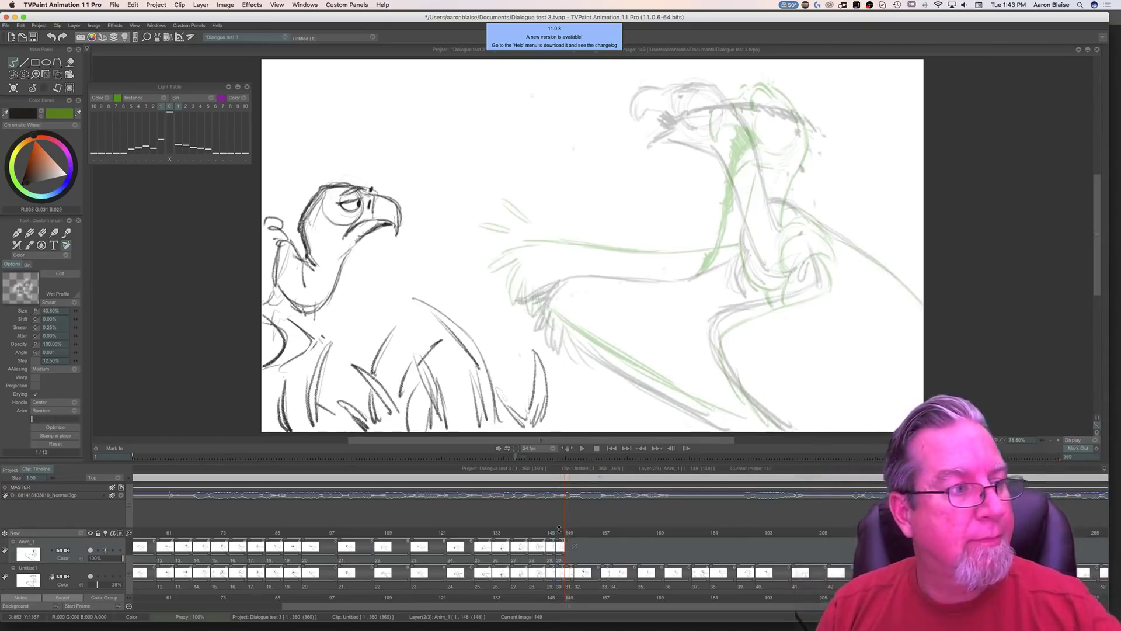
drag(568, 558, 573, 559)
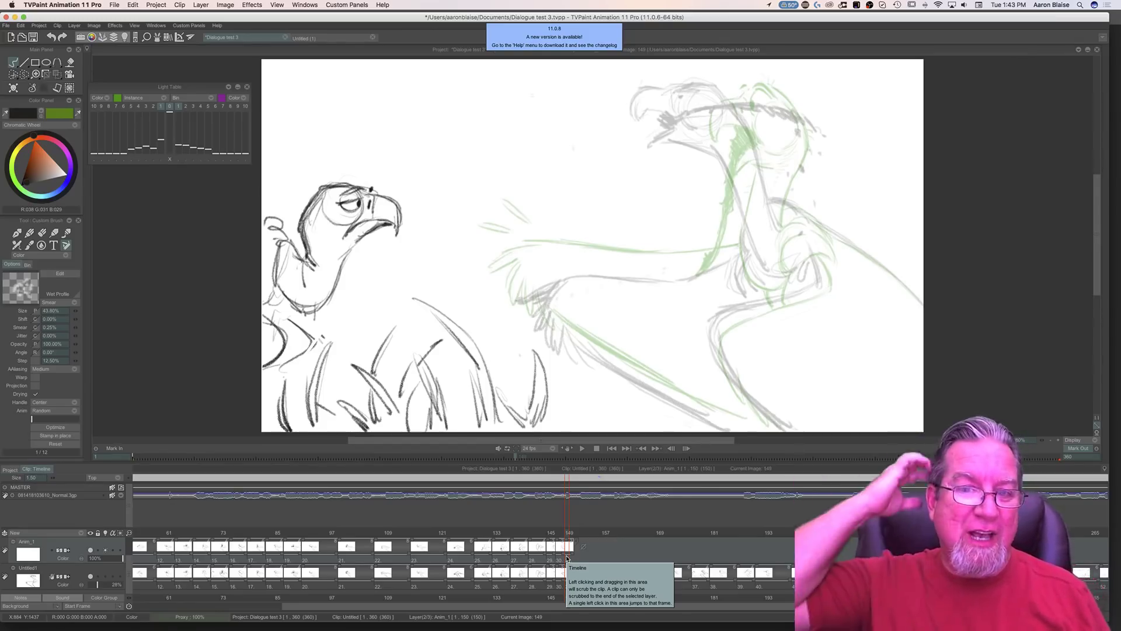
key(Tab)
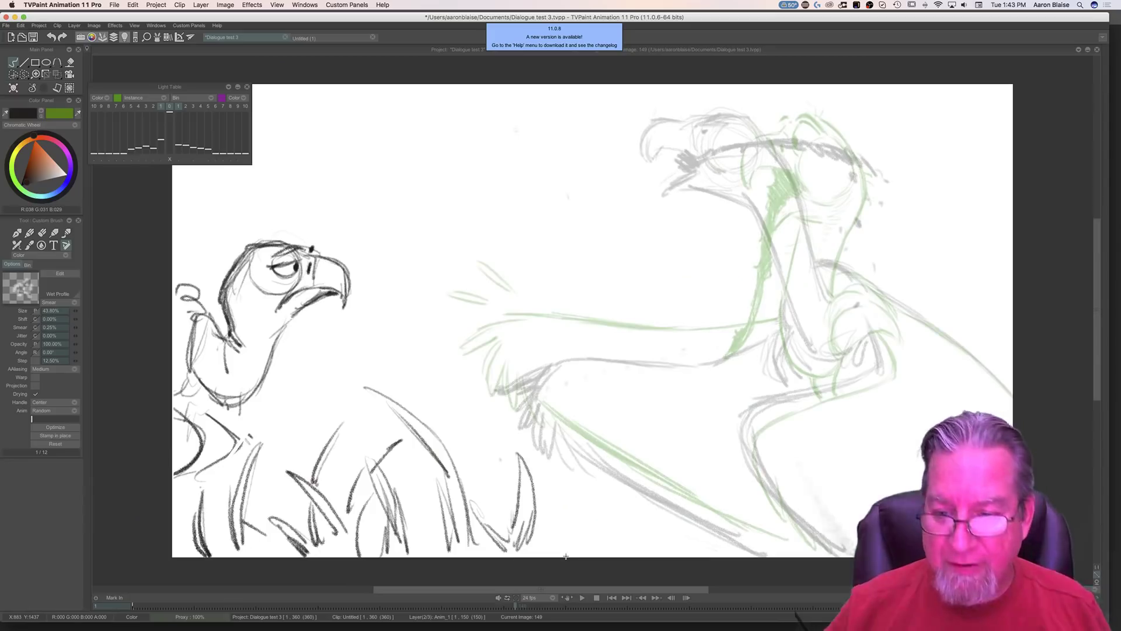
Step: Ink the curved top of the right vulture's shoulder on image 149, flipping against the previous drawing for reference
key(Left)
key(Right)
key(Left)
key(Right)
drag(821, 264, 854, 267)
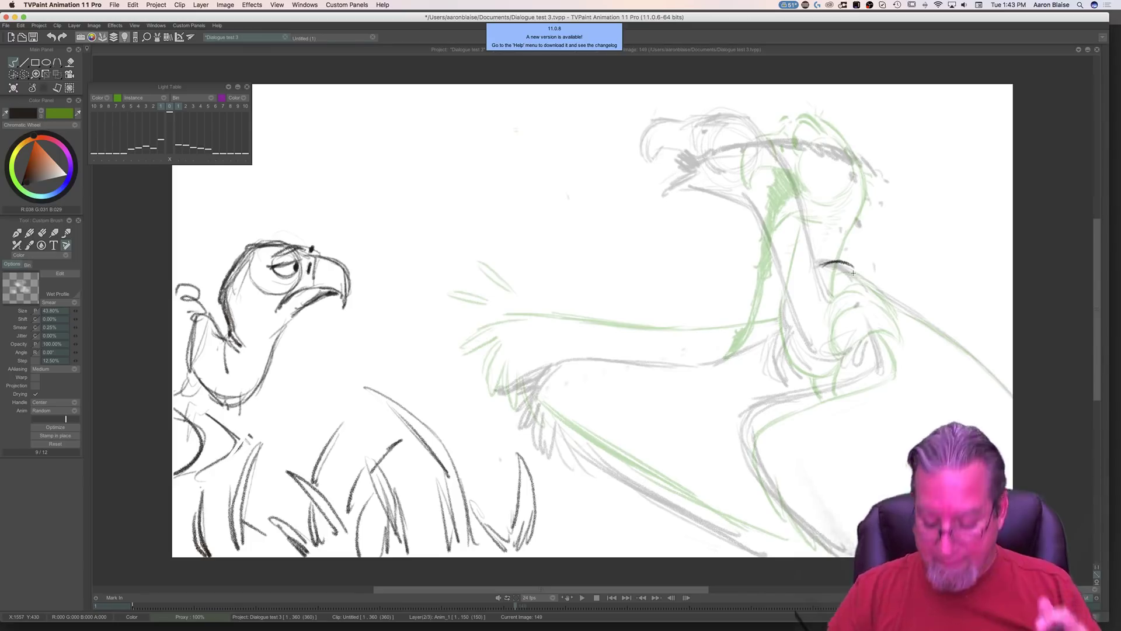
key(Left)
key(Right)
key(Left)
key(Right)
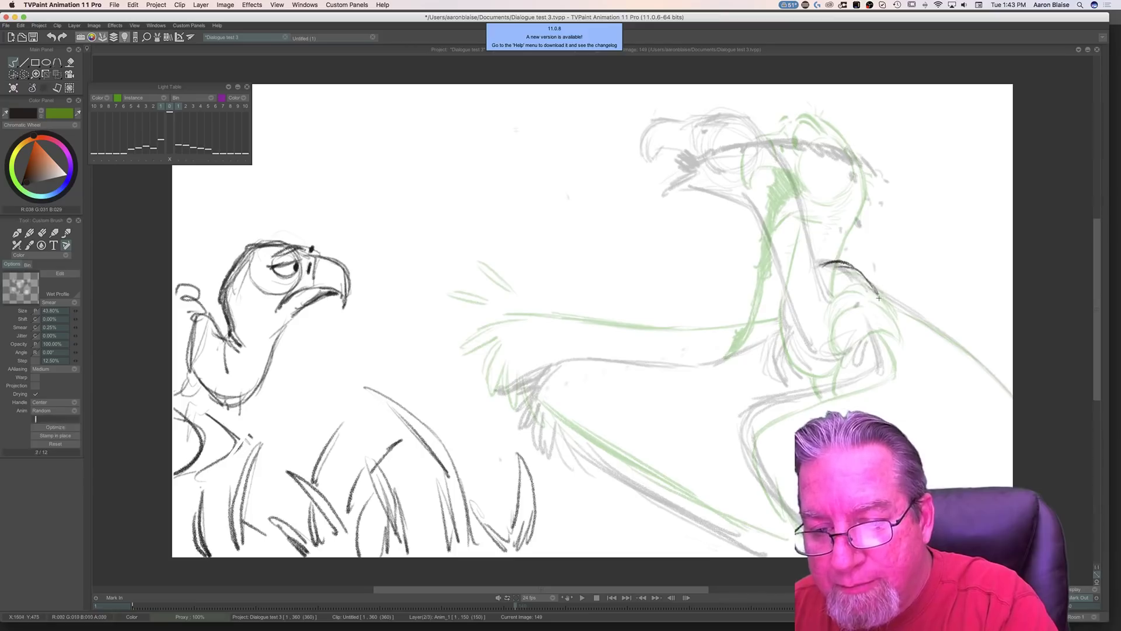
Step: Ink the vulture's back line from the shoulder down to the canvas edge, comparing it with the previous drawing
key(Left)
key(Right)
drag(882, 294, 980, 361)
drag(925, 318, 1015, 399)
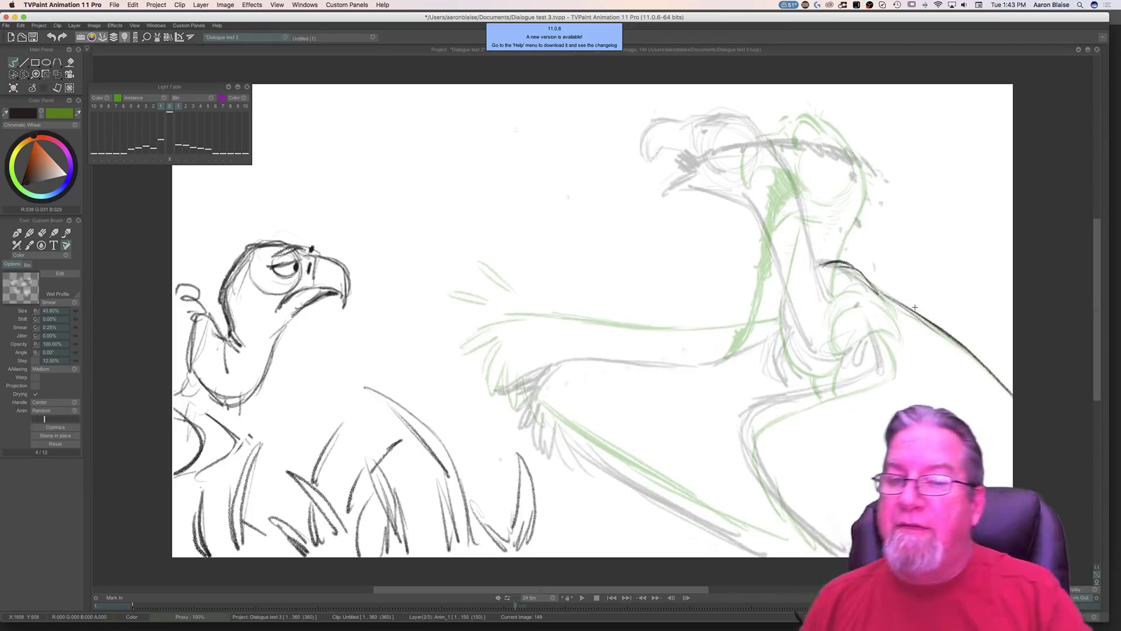
key(Left)
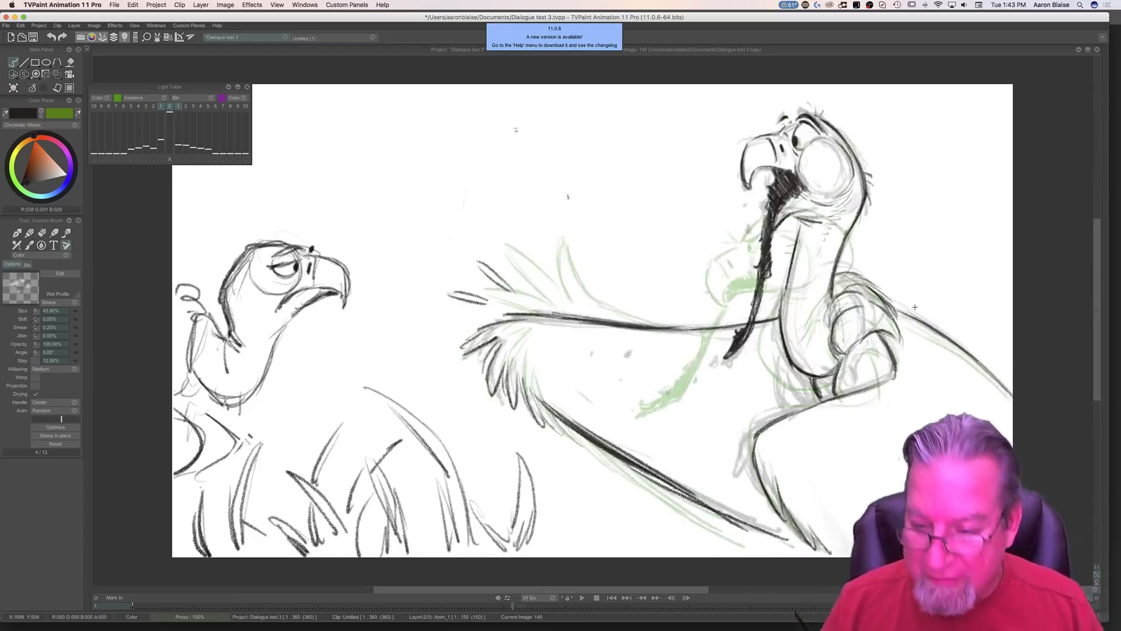
key(Right)
key(Left)
key(Right)
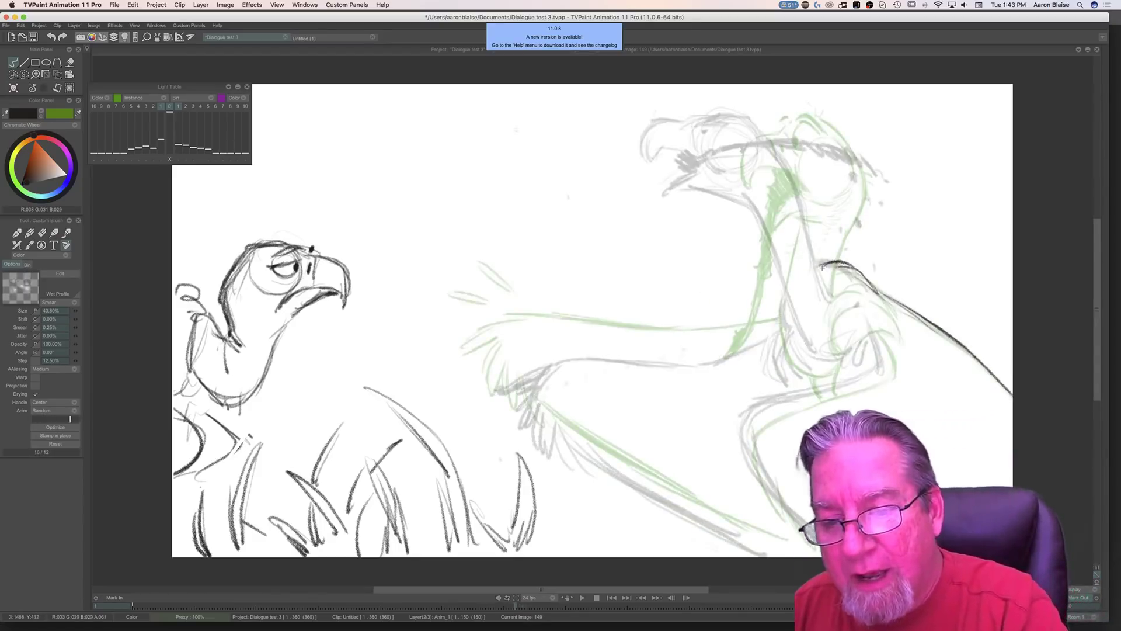
Step: Draw the shoulder's inner feather strokes and its outer curved contour, flipping to the previous drawing for reference
key(Left)
key(Right)
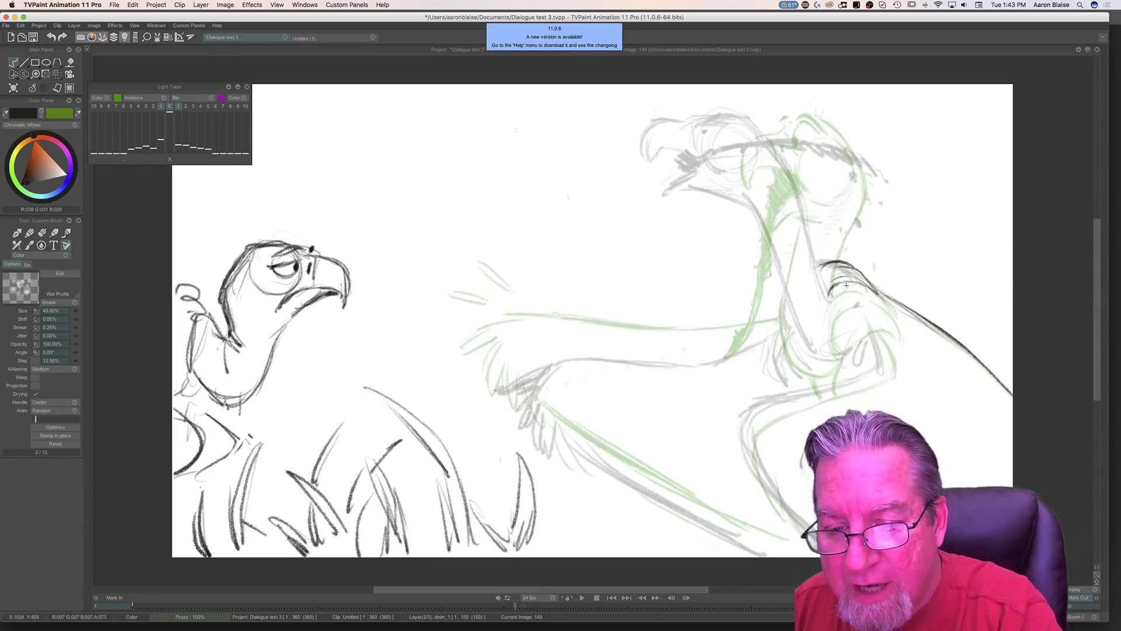
key(Left)
key(Right)
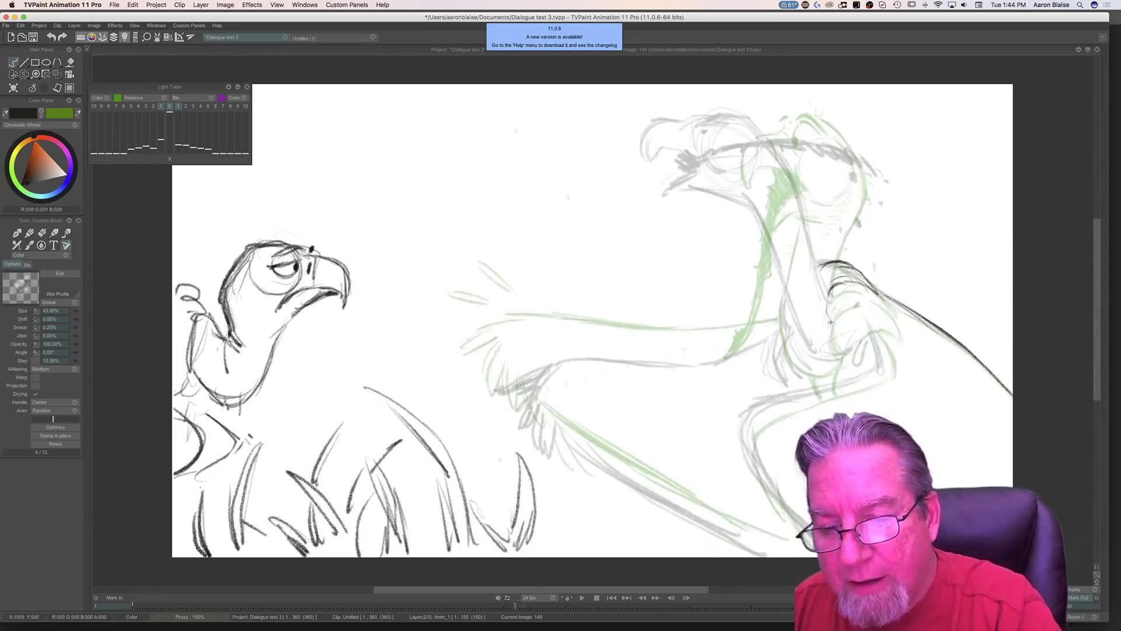
key(Left)
key(Left)
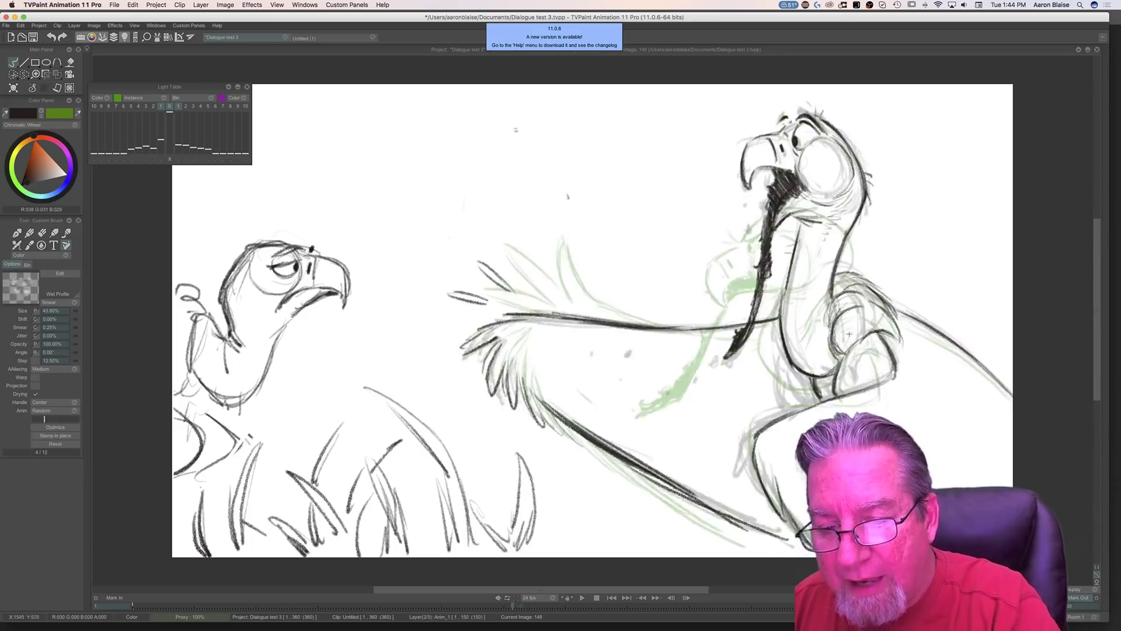
key(Right)
drag(892, 333, 854, 266)
key(Left)
key(Right)
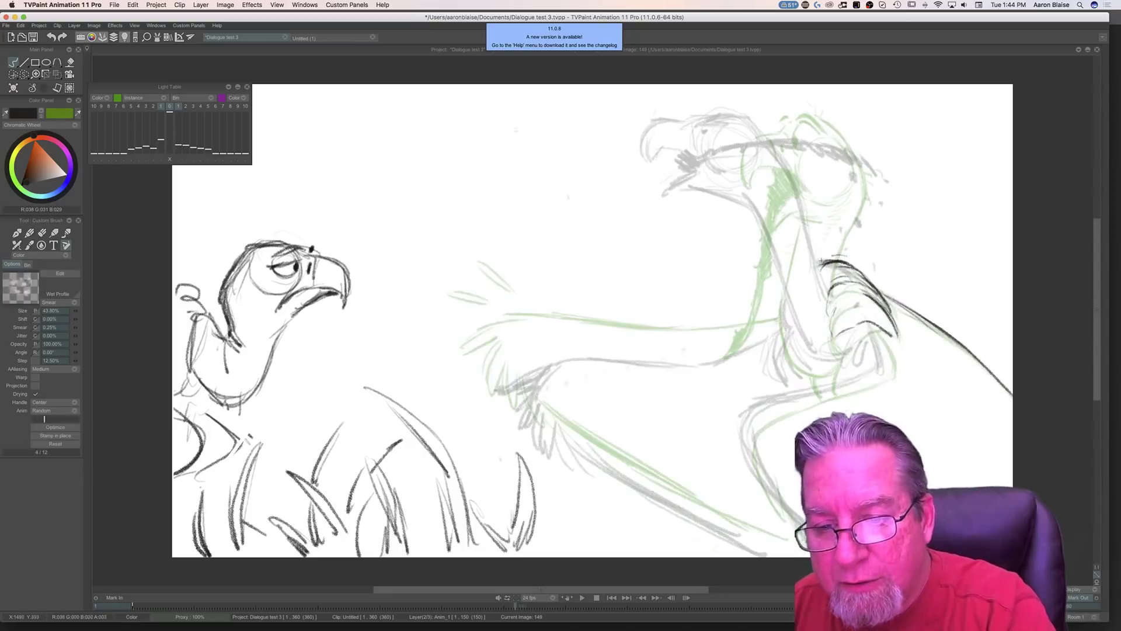
Step: Extend the shoulder's top contour slightly towards the neck and flip between drawings to check the motion
key(Left)
key(Left)
key(Right)
key(Left)
key(Right)
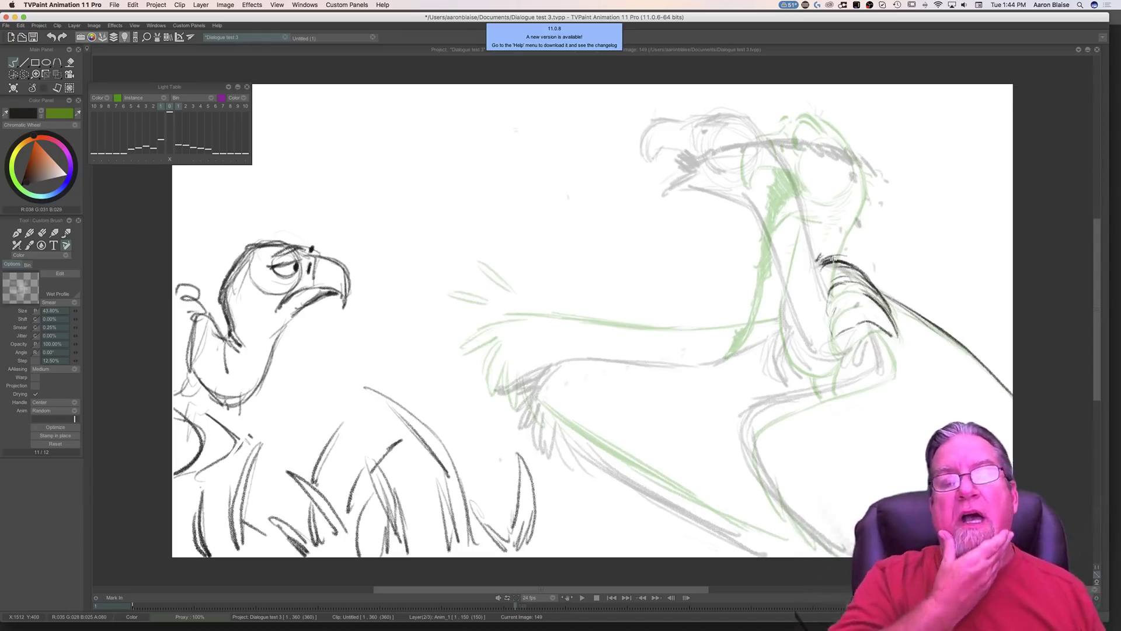
key(Left)
key(Left)
key(Right)
key(Left)
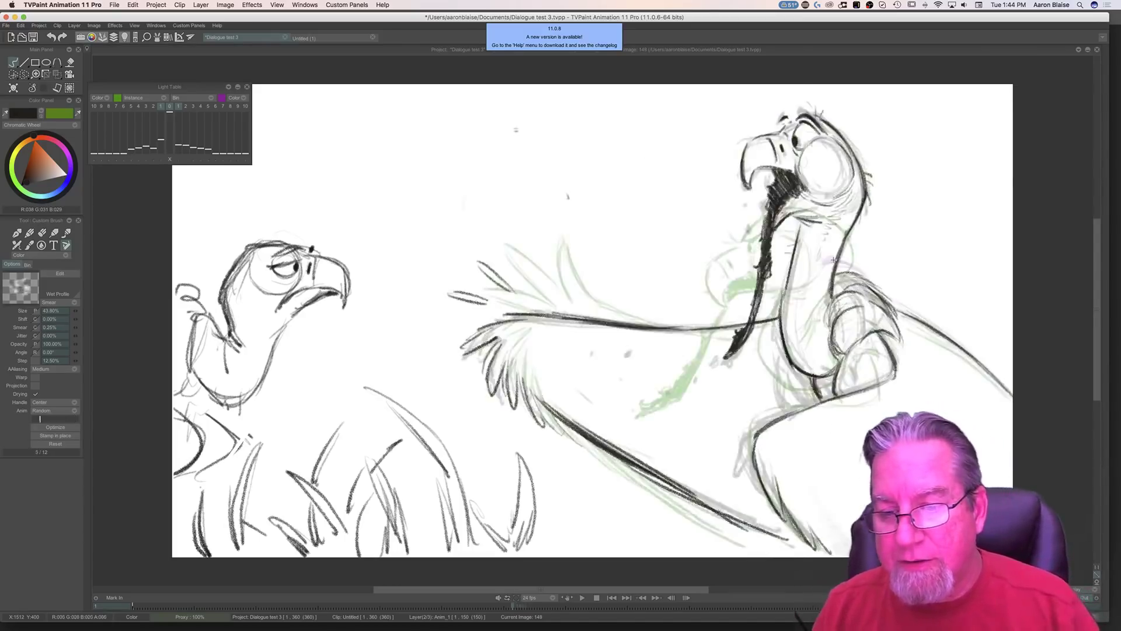
Step: Ink the curved lower feather edge inside the shoulder, checking its position against the previous drawing
key(Right)
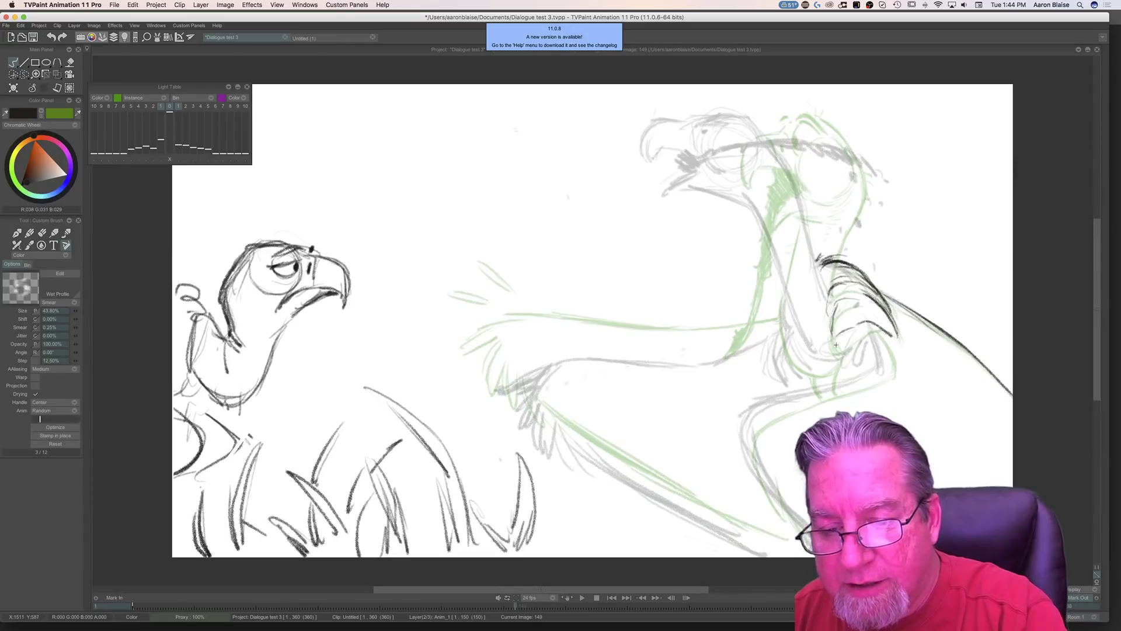
key(Left)
key(Left)
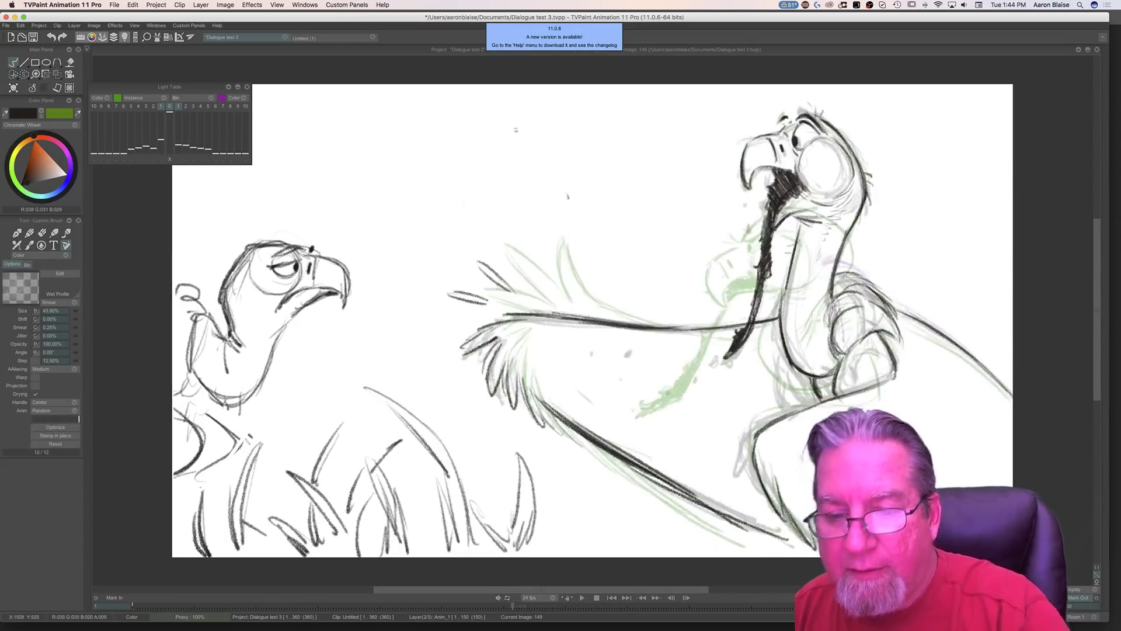
key(Right)
key(Left)
key(Right)
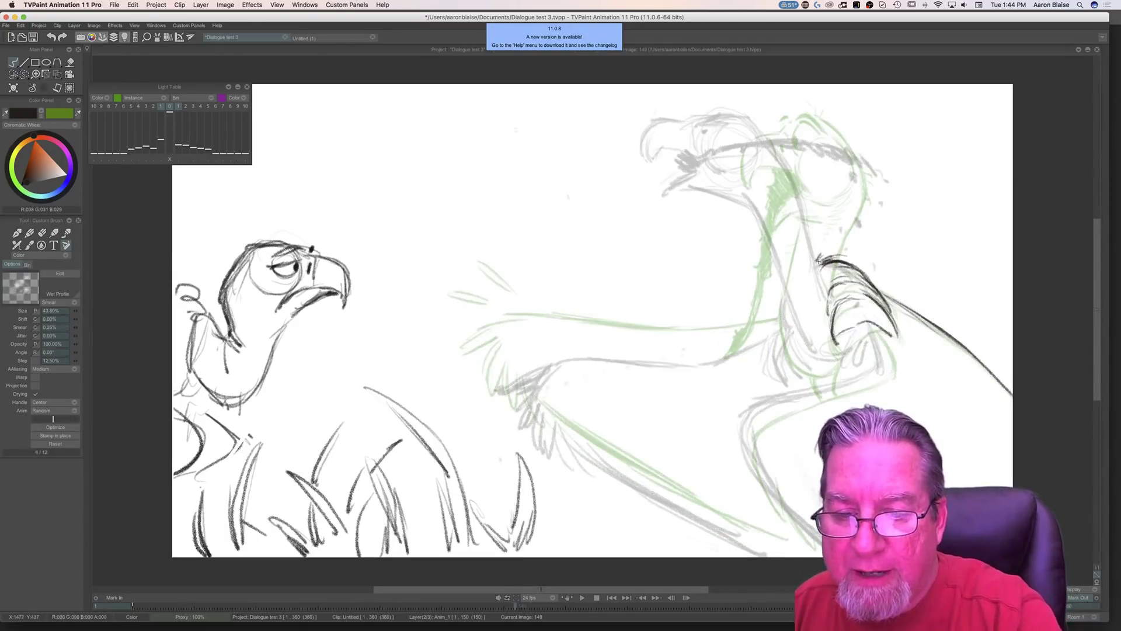
Step: Ink the lower back edge of the vulture's neck from the shoulder up towards the head
drag(803, 221, 828, 290)
key(Left)
key(Right)
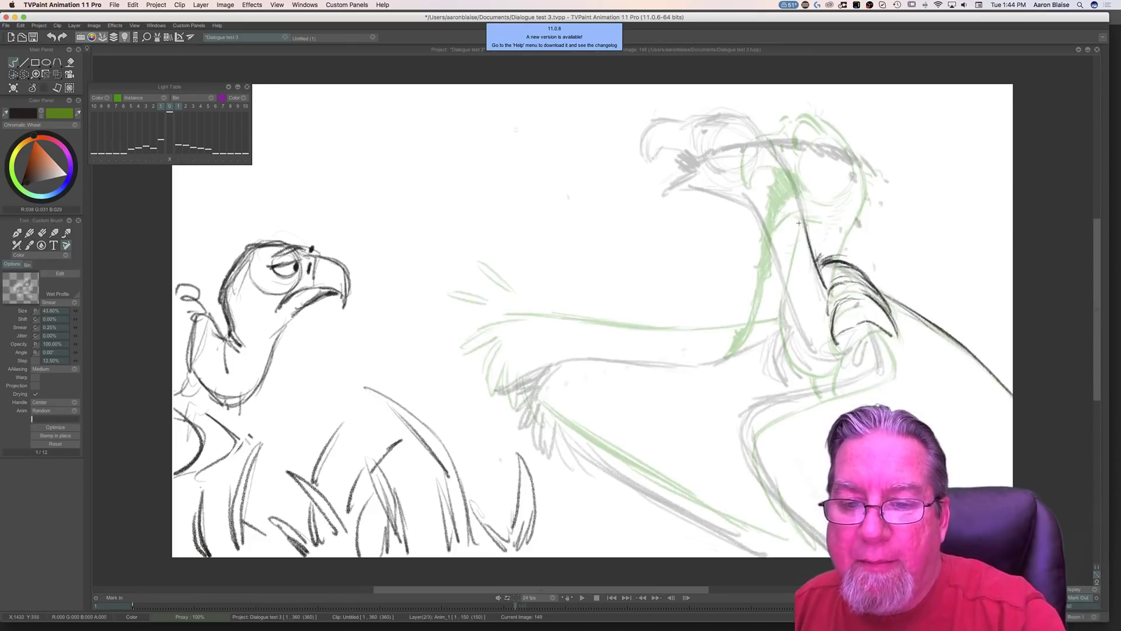
drag(803, 220, 795, 195)
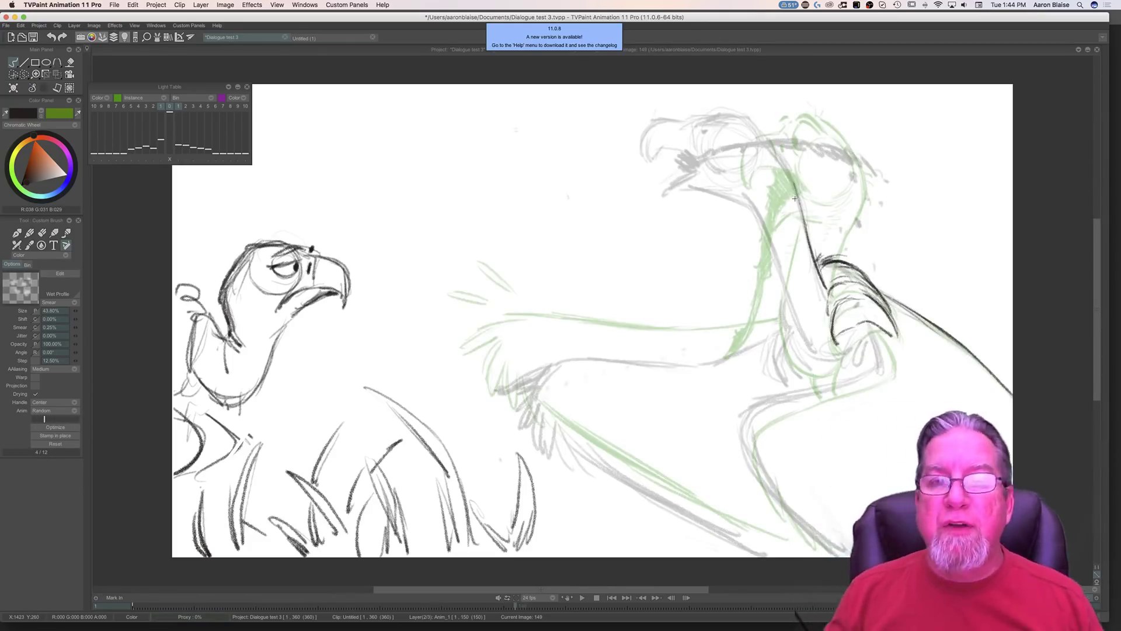
key(Left)
key(Right)
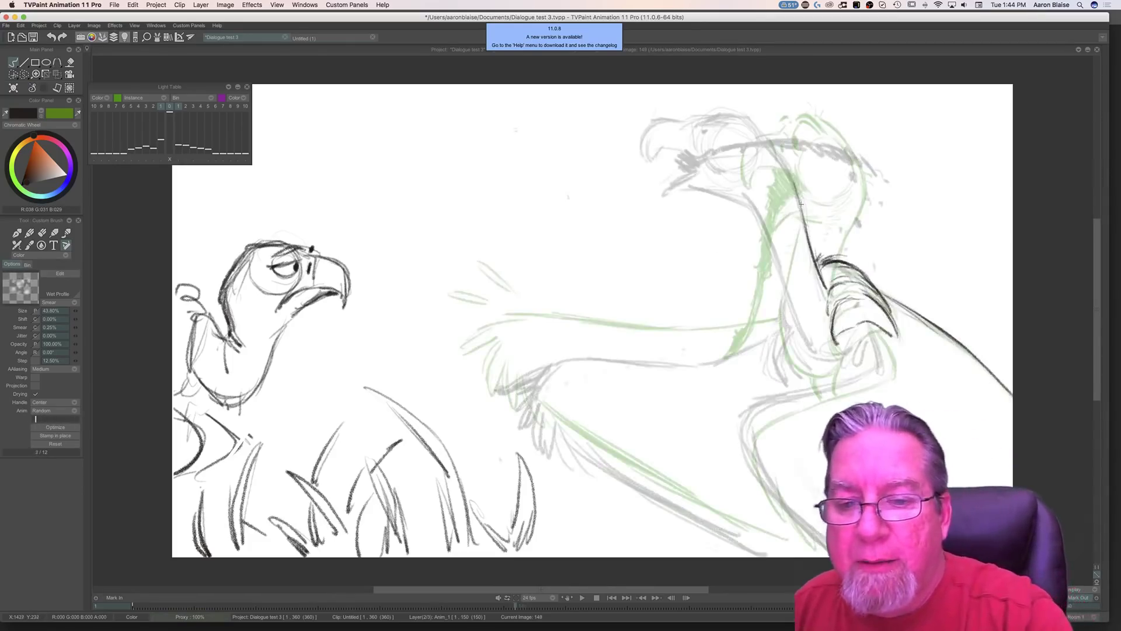
key(Left)
key(Right)
Step: Continue the back-of-neck line over the back of the head and compare it with the previous drawing
drag(739, 116, 798, 191)
key(Left)
key(Right)
key(Left)
key(Right)
key(Left)
key(Right)
Step: Ink the jaw underside and the front edge of the neck down to its base with overlapping strokes
mouse_move(690, 191)
mouse_down()
mouse_move(767, 230)
mouse_move(698, 193)
mouse_move(760, 221)
mouse_move(767, 233)
mouse_move(748, 212)
mouse_move(775, 269)
mouse_up()
drag(759, 229, 795, 327)
drag(776, 269, 801, 339)
drag(783, 293, 809, 348)
drag(786, 300, 815, 362)
drag(766, 232, 785, 291)
drag(745, 210, 785, 295)
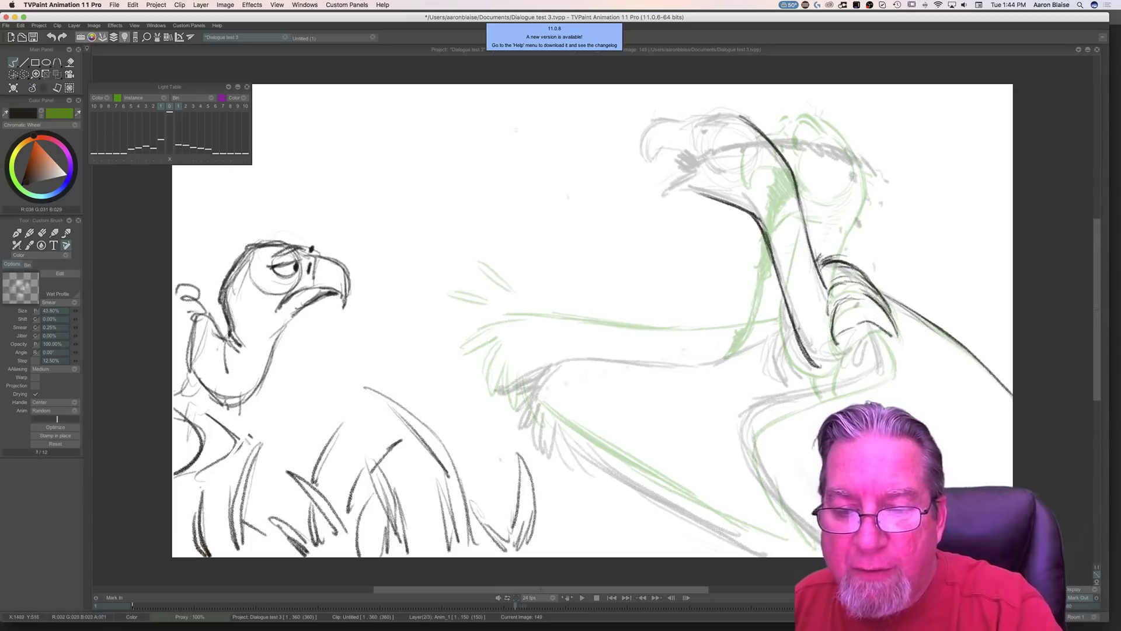
Step: Flip between the drawings and curve the front neck line around the base of the neck
key(Left)
key(Right)
key(Left)
key(Right)
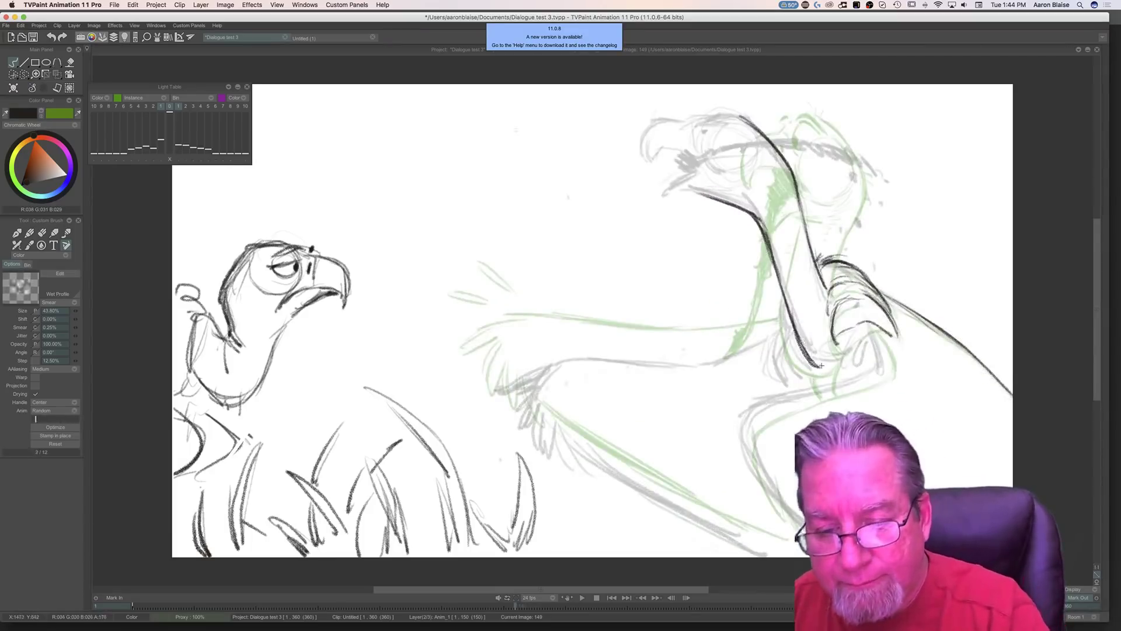
key(Left)
key(Right)
drag(817, 367, 836, 365)
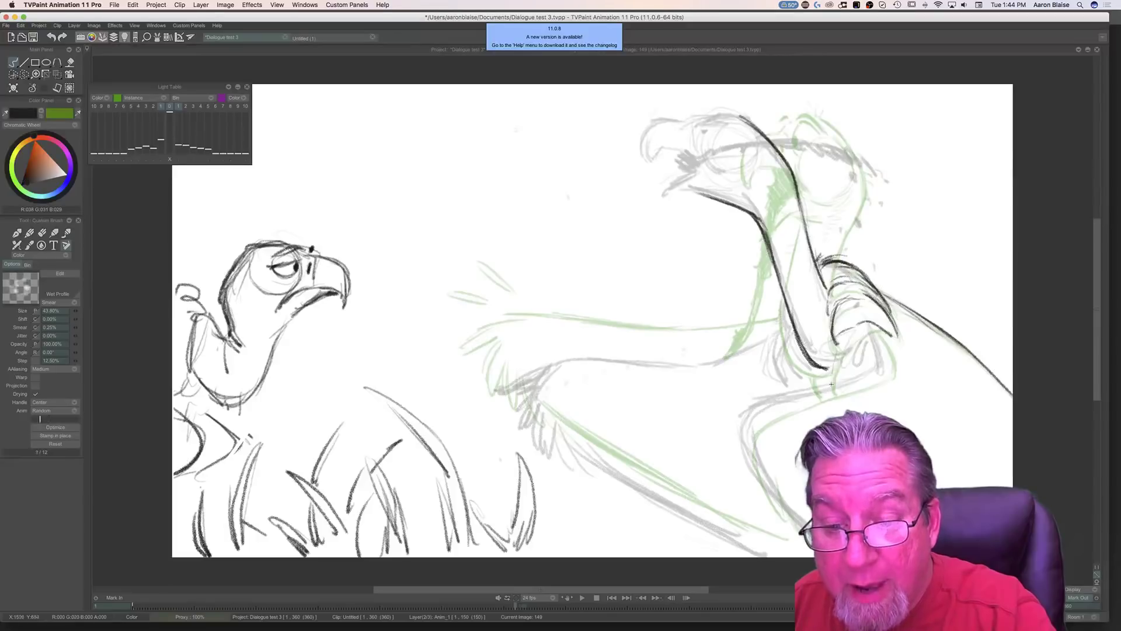
Step: Ink the folds between the vulture's neck base and its shoulder, comparing them with the previous drawing
key(Left)
key(Right)
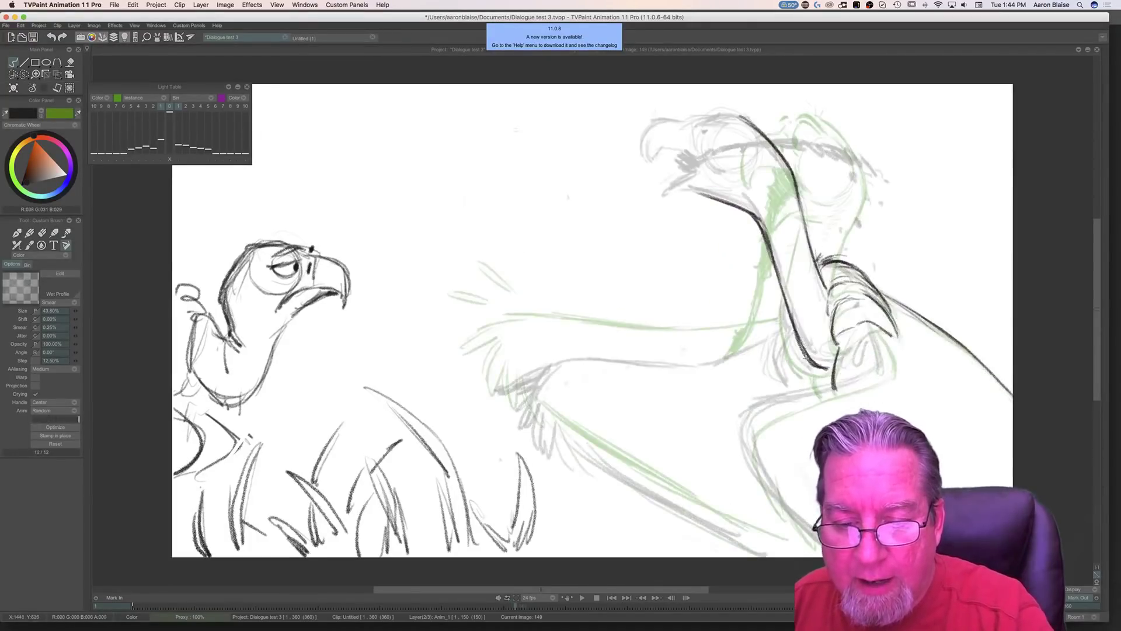
click(817, 388)
mouse_move(859, 328)
mouse_down()
mouse_move(842, 322)
mouse_move(879, 362)
mouse_move(834, 343)
mouse_up()
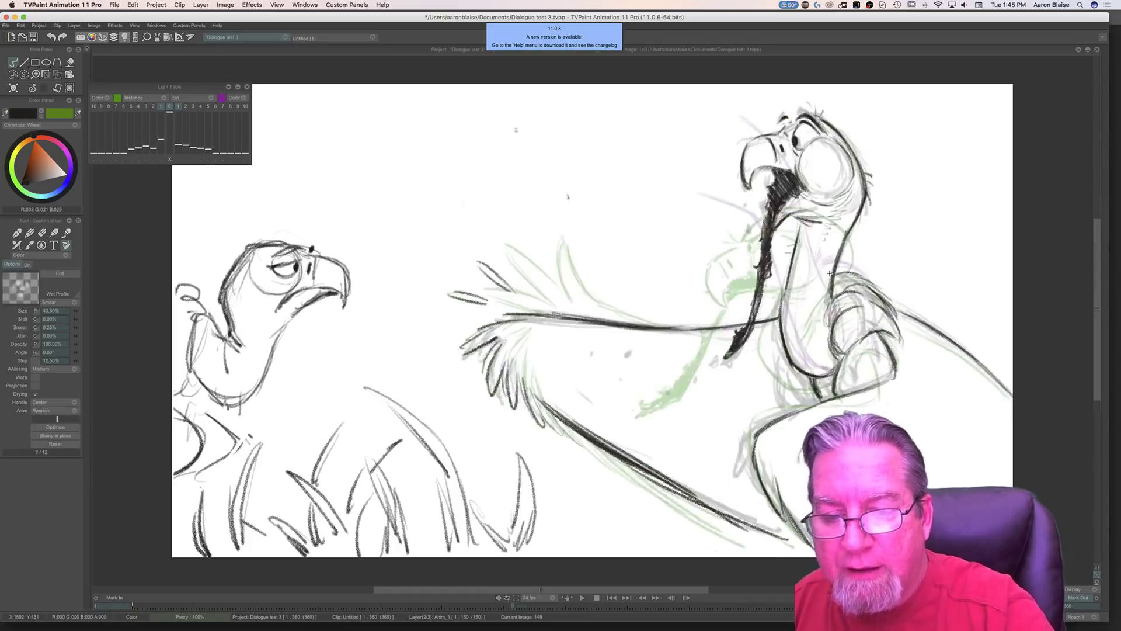
key(Left)
key(Right)
key(Left)
key(Right)
key(Left)
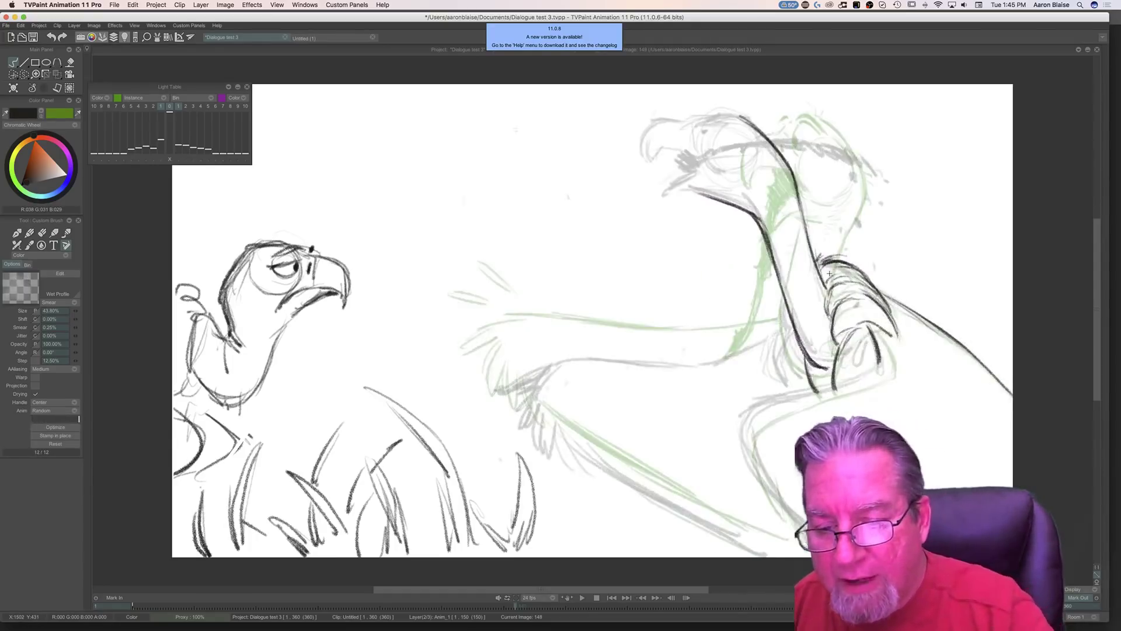
key(Right)
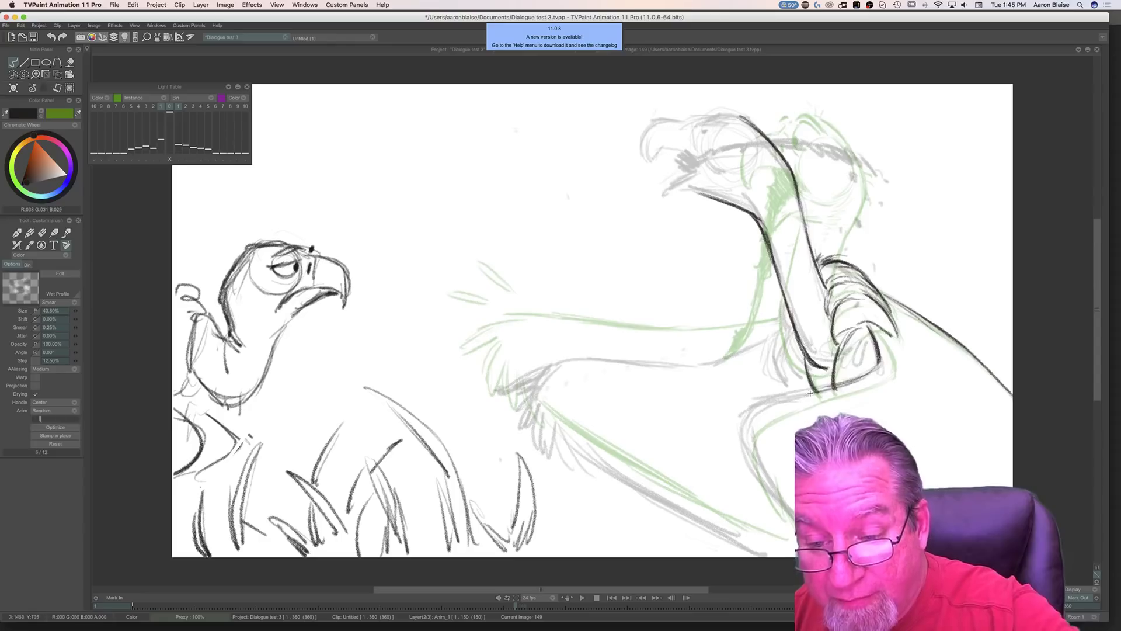
Step: Ink the front body contour from under the neck base around the chest bend and down, undoing and redrawing the bend
key(Left)
key(Right)
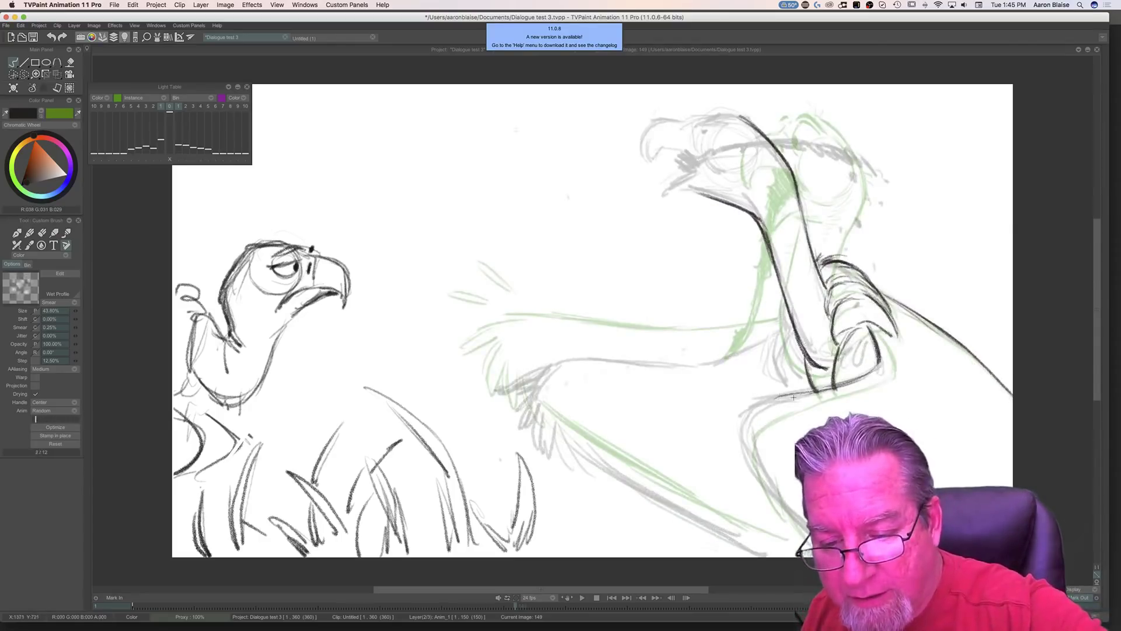
mouse_move(742, 413)
mouse_down()
mouse_move(727, 437)
mouse_move(741, 430)
mouse_up()
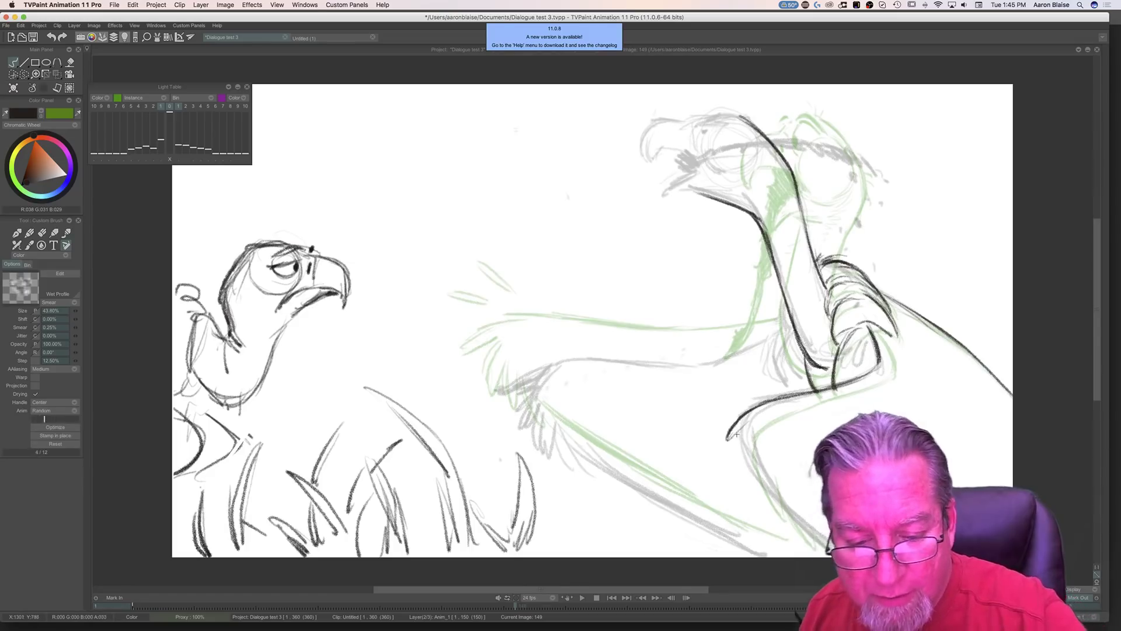
key(super+z)
key(super+z)
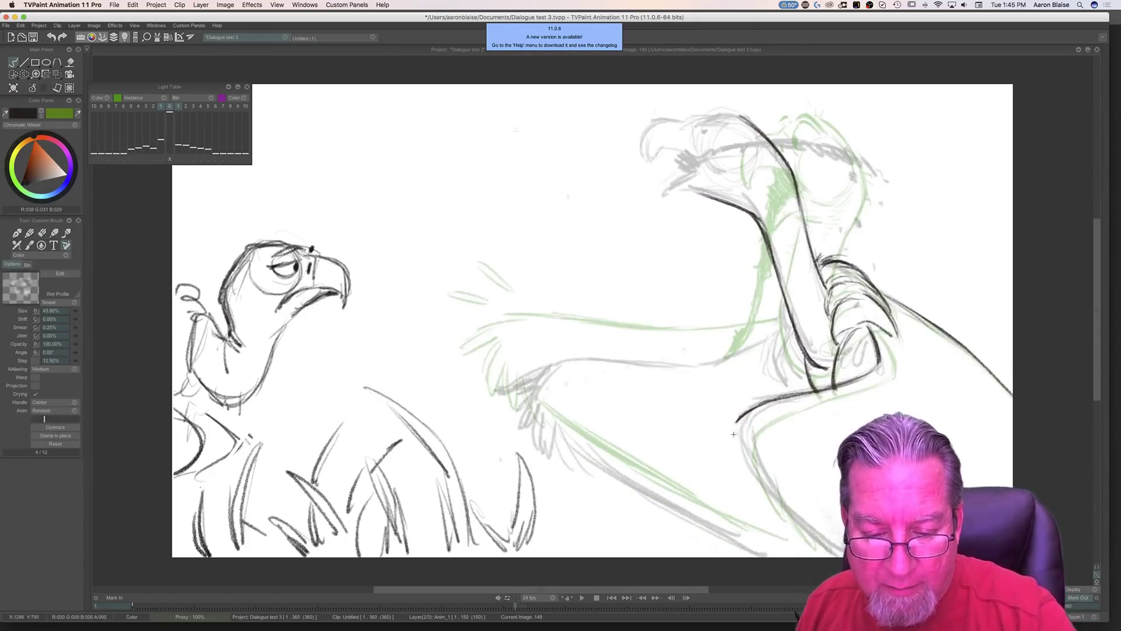
mouse_move(737, 419)
mouse_down()
mouse_move(760, 494)
mouse_move(738, 447)
mouse_move(799, 532)
mouse_up()
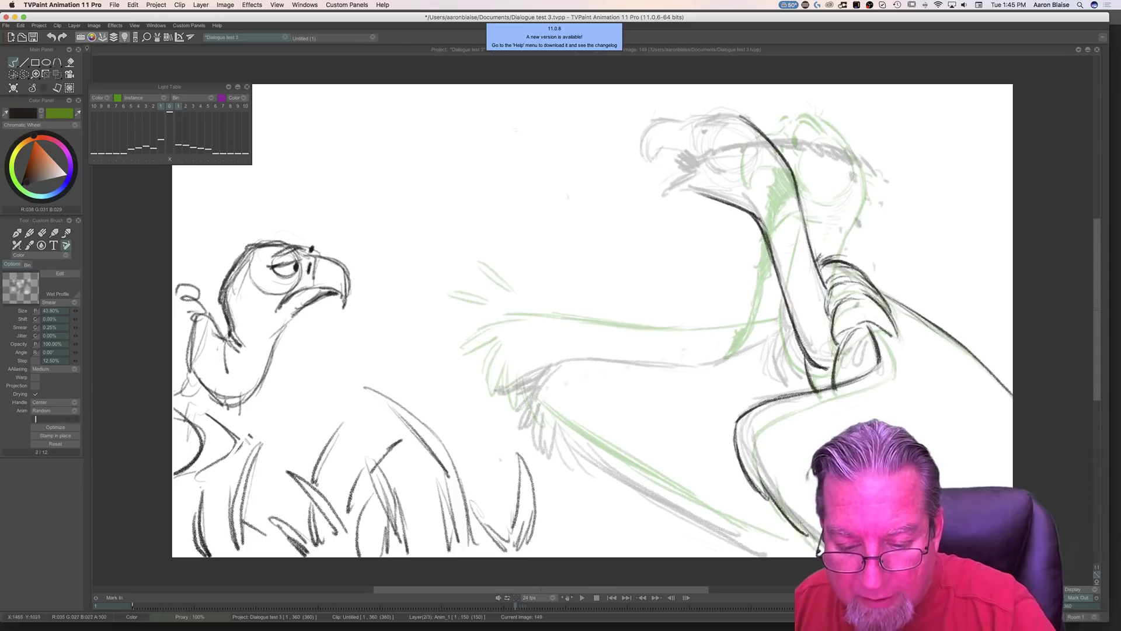
Step: Check the body contour against the previous drawing and ink the feather strokes along the front of the neck base
key(Left)
key(Right)
key(Left)
key(Right)
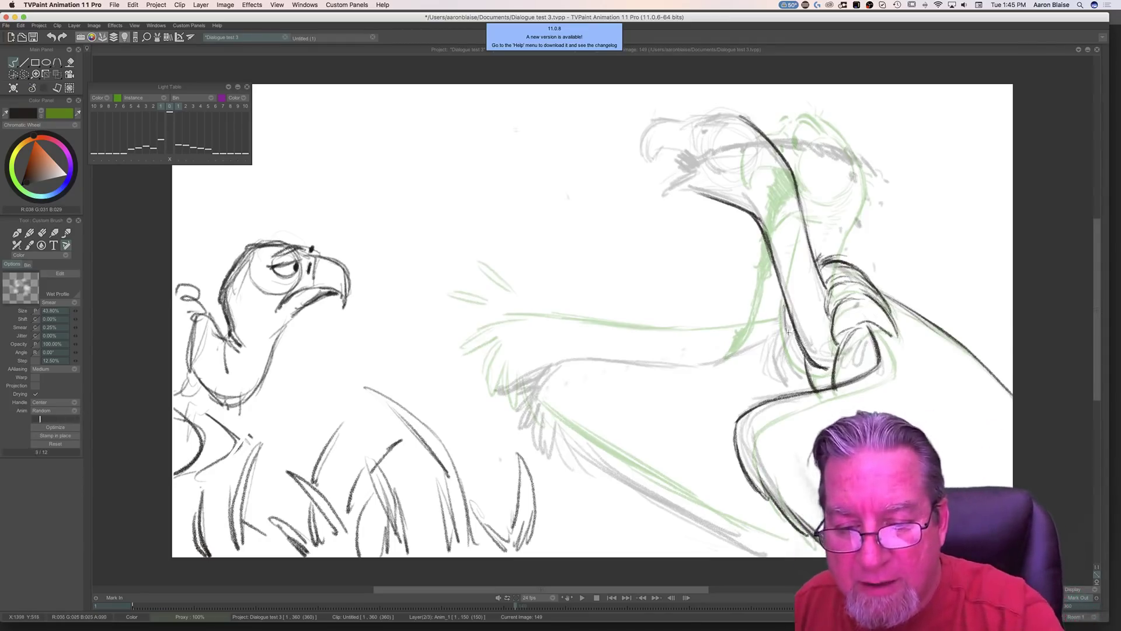
drag(791, 338, 789, 389)
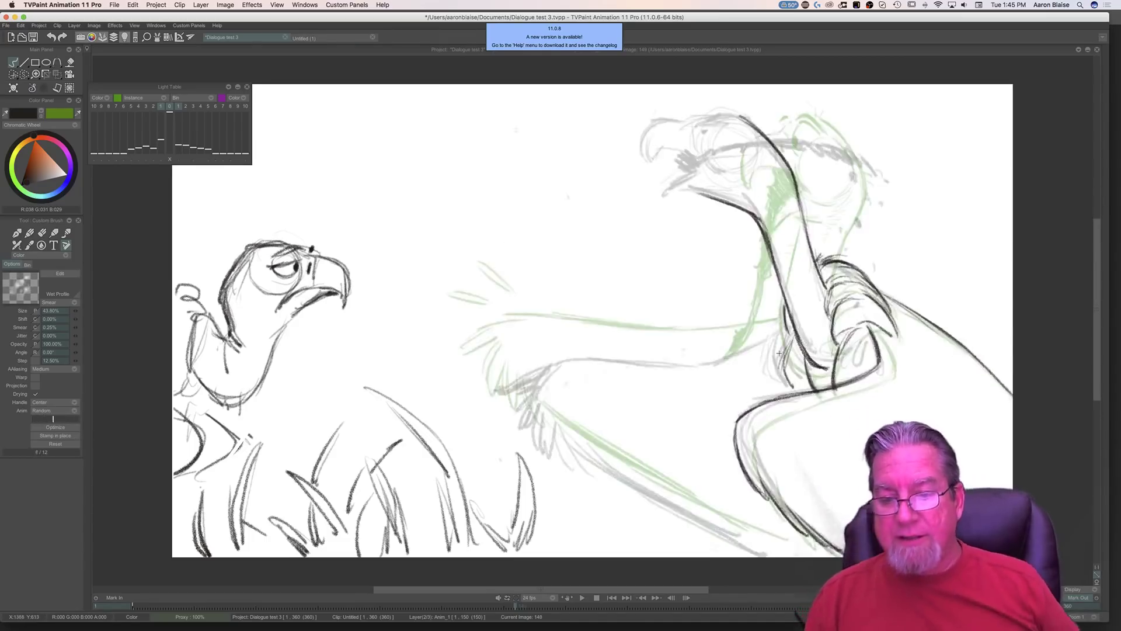
key(Left)
key(Right)
Step: Go to the drawing at frame 147 and add matching feather strokes below the base of the neck
key(Left)
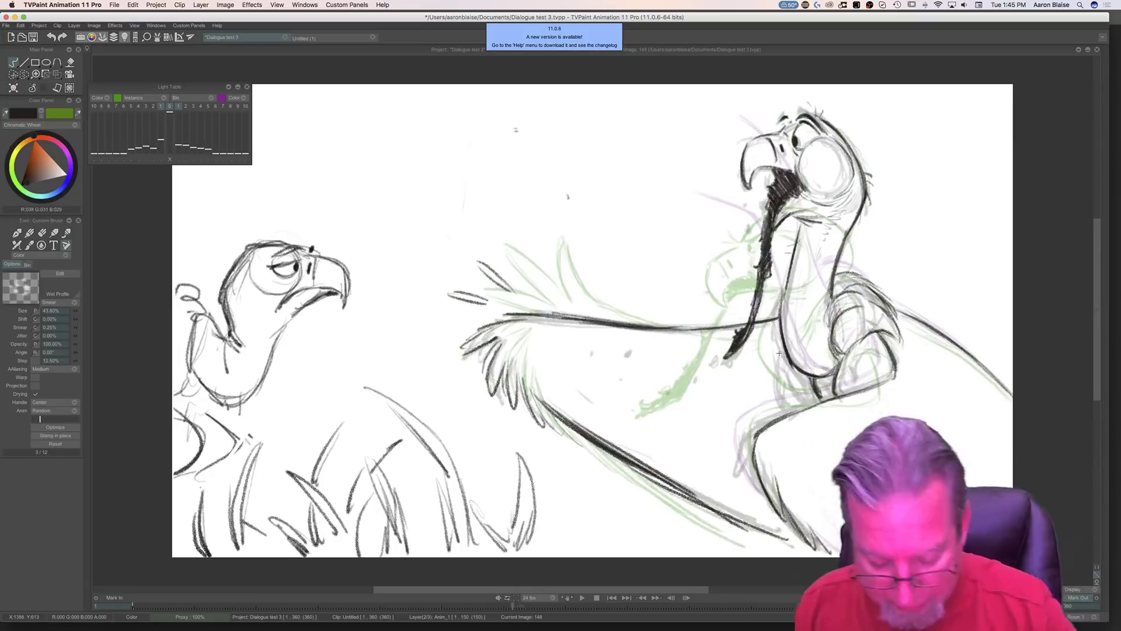
key(Tab)
drag(559, 528, 556, 529)
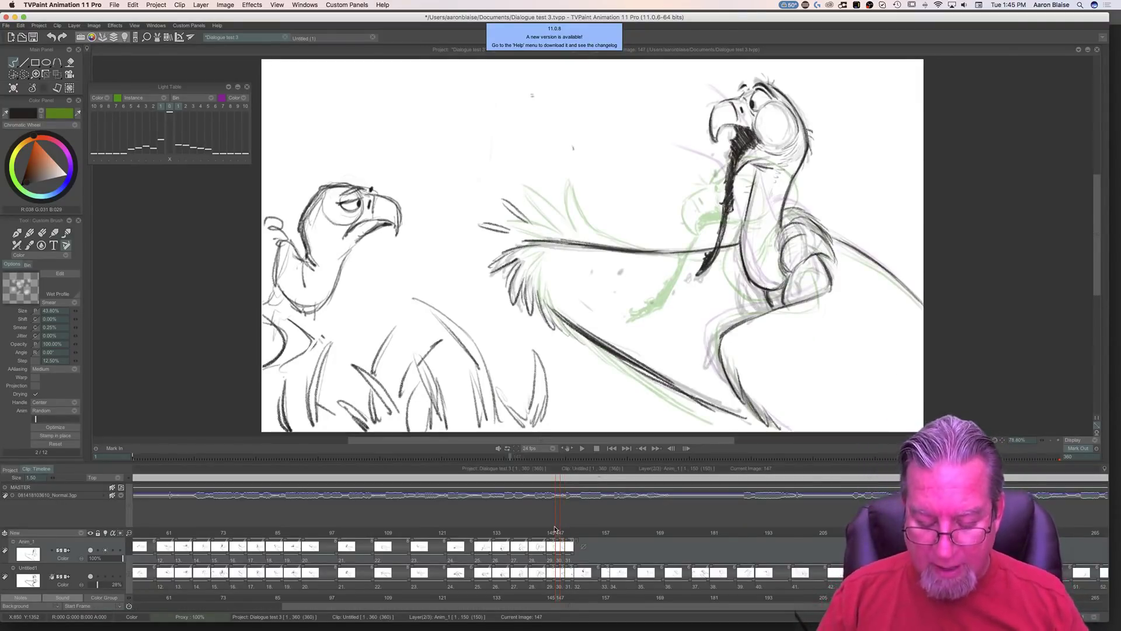
key(Tab)
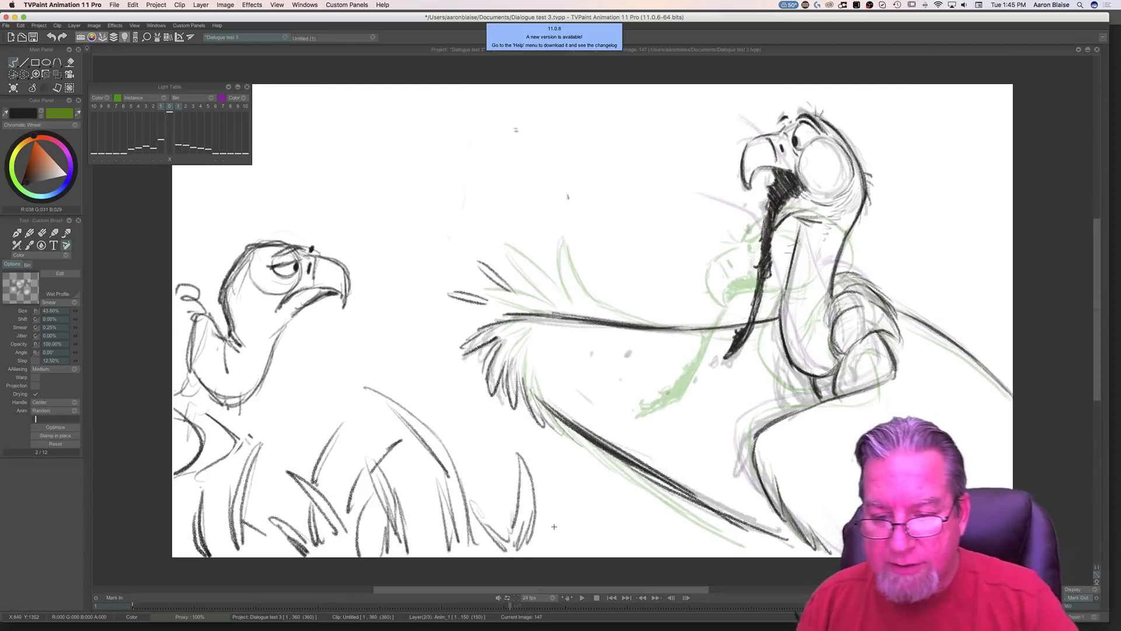
mouse_move(796, 362)
mouse_down()
mouse_move(793, 391)
mouse_move(794, 381)
mouse_move(811, 403)
mouse_up()
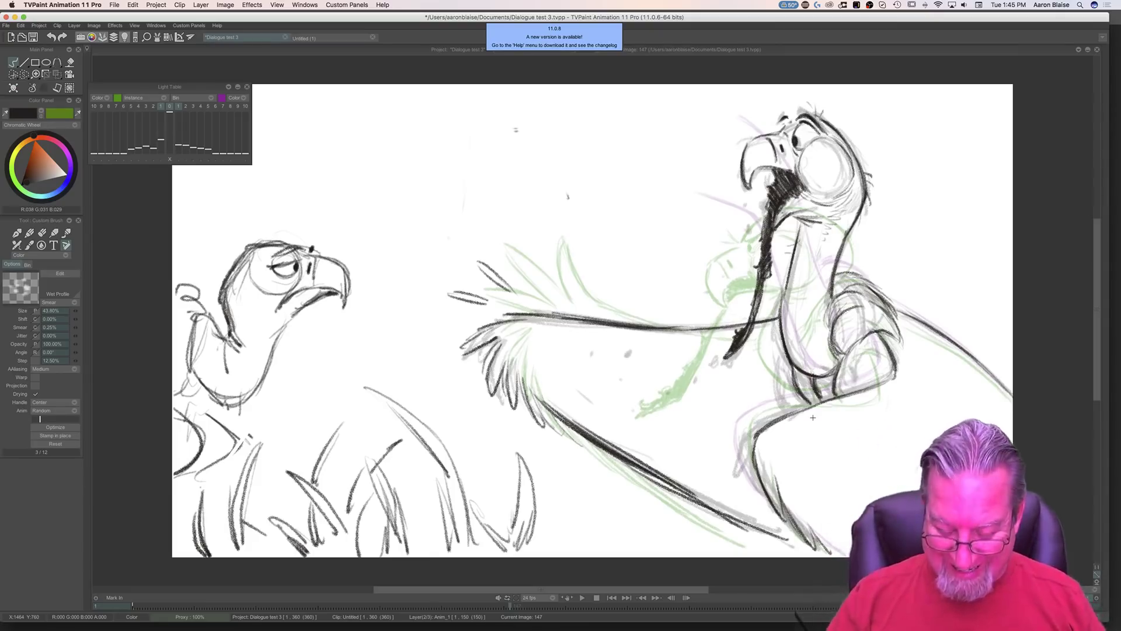
Step: Return to the drawing at frame 149 and flip against the previous drawing to compare the neck feathers
key(Tab)
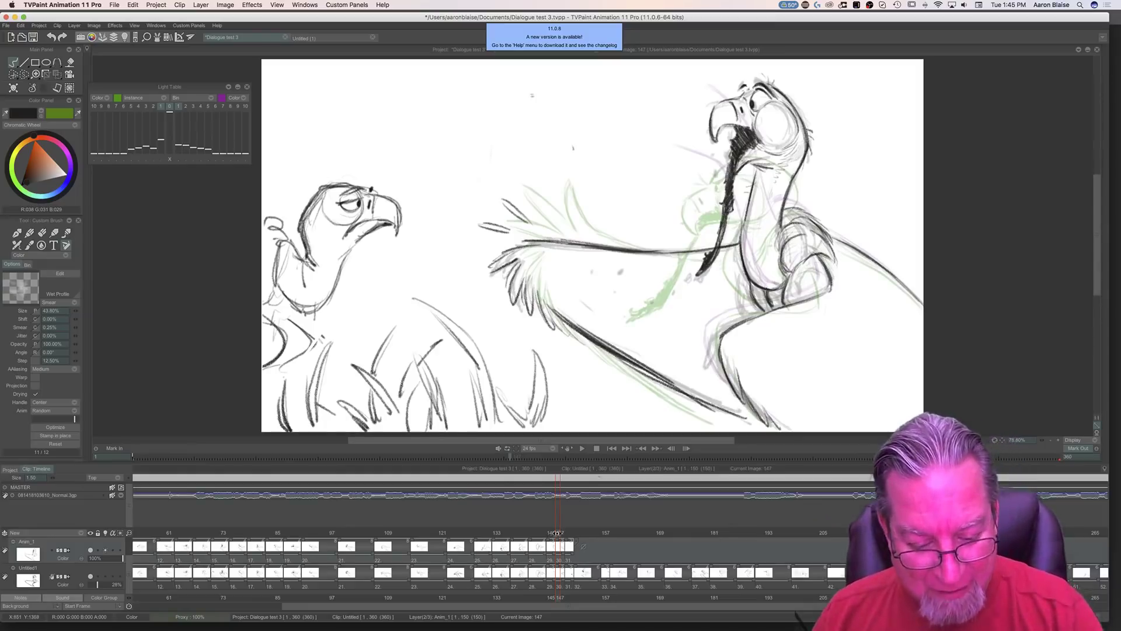
drag(558, 533, 567, 533)
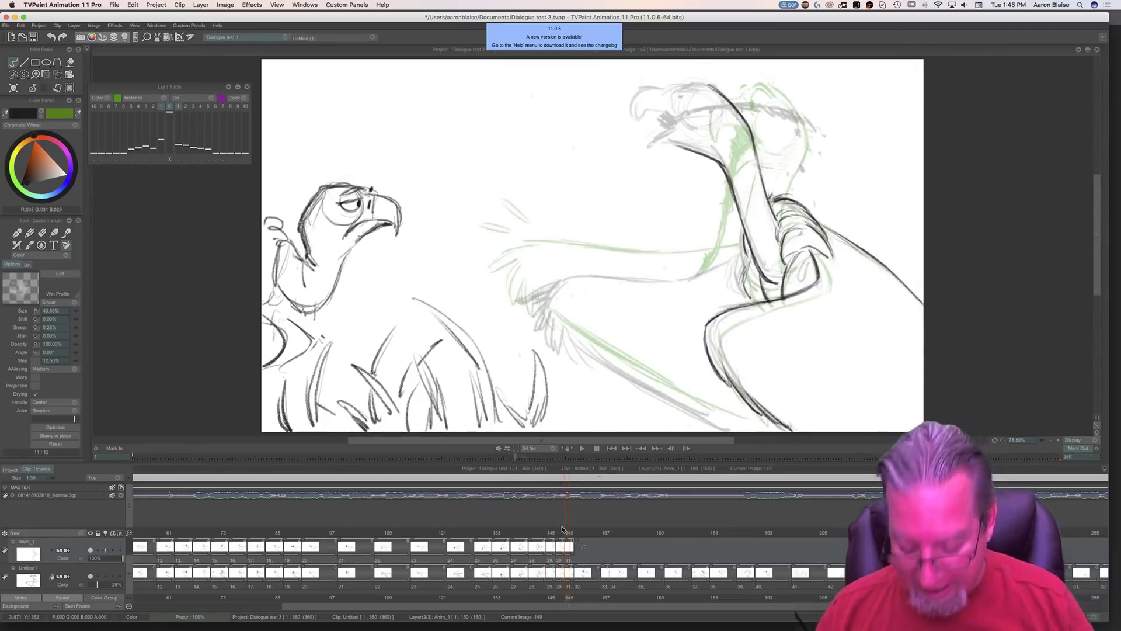
key(Tab)
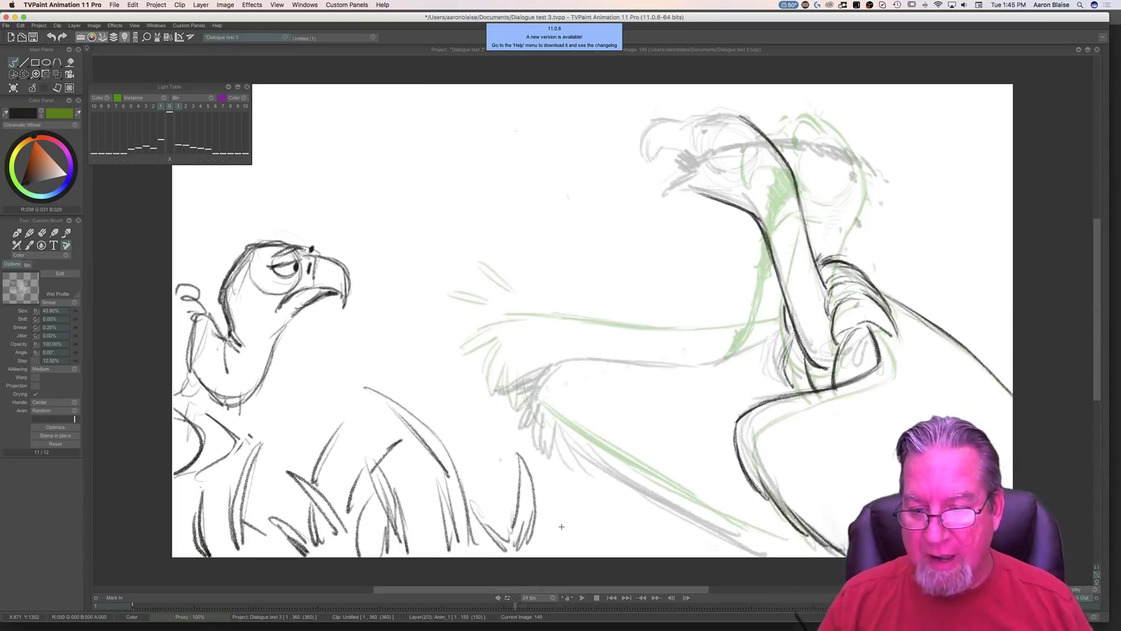
key(Left)
key(Right)
key(Left)
key(Right)
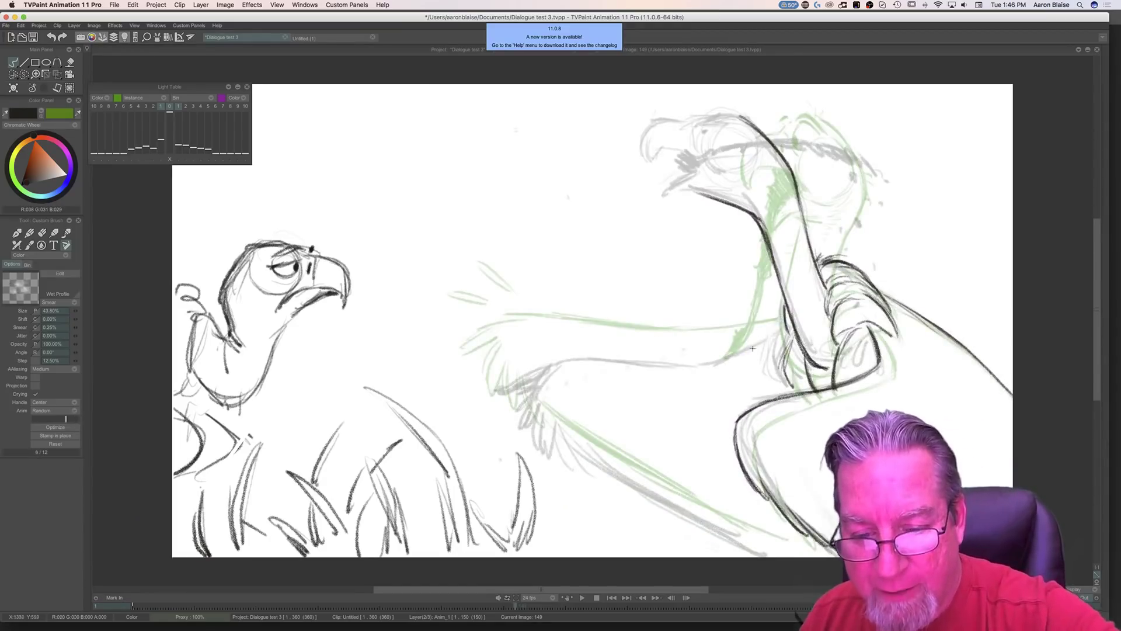
Step: Ink the upper edge of the outstretched wing from the shoulder out towards the feather tips
key(Left)
key(Right)
drag(695, 365, 551, 367)
key(Left)
key(Right)
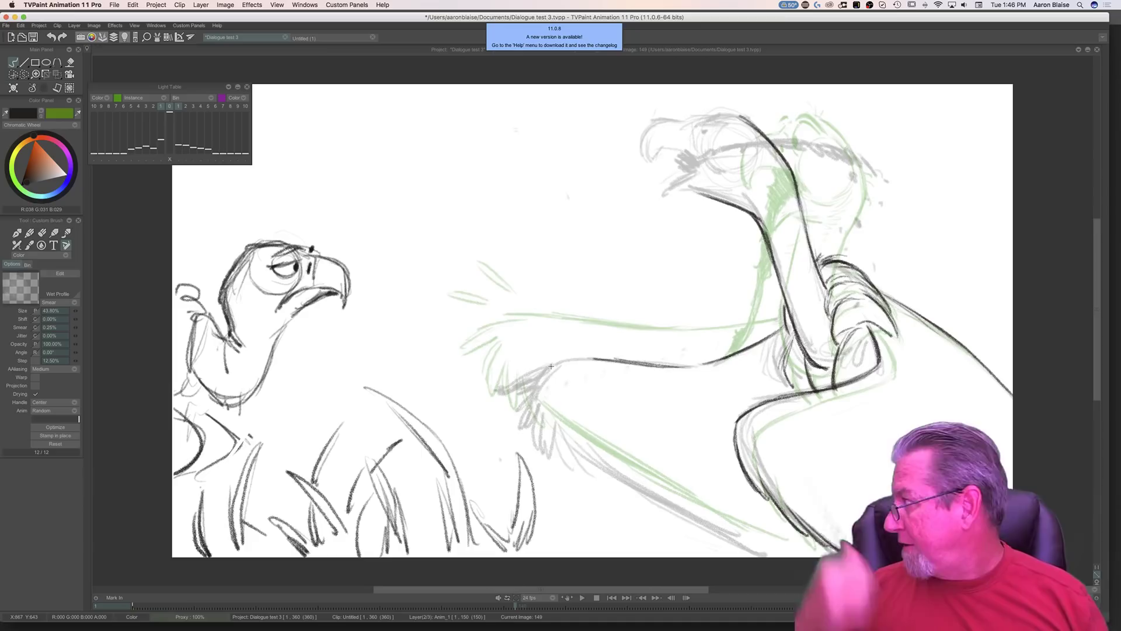
key(Left)
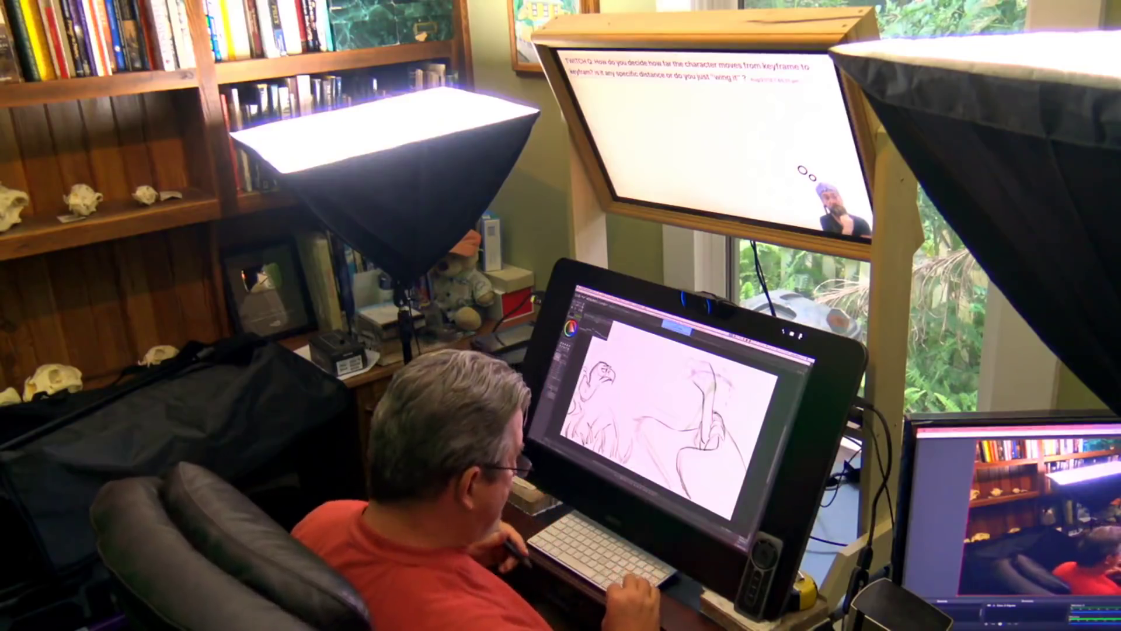
key(Tab)
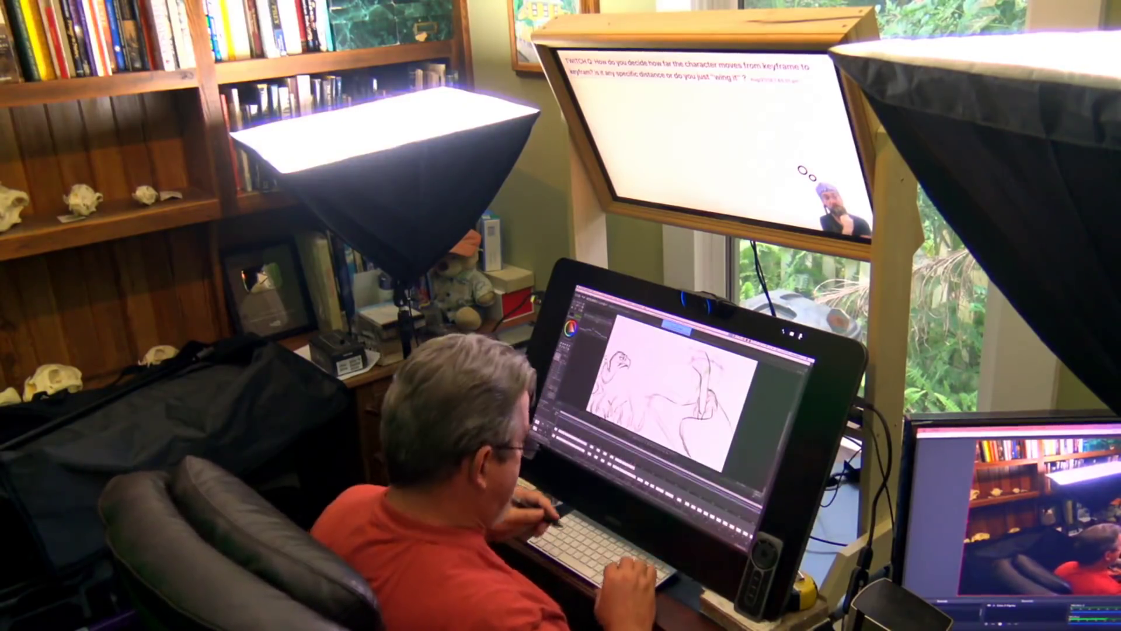
key(Tab)
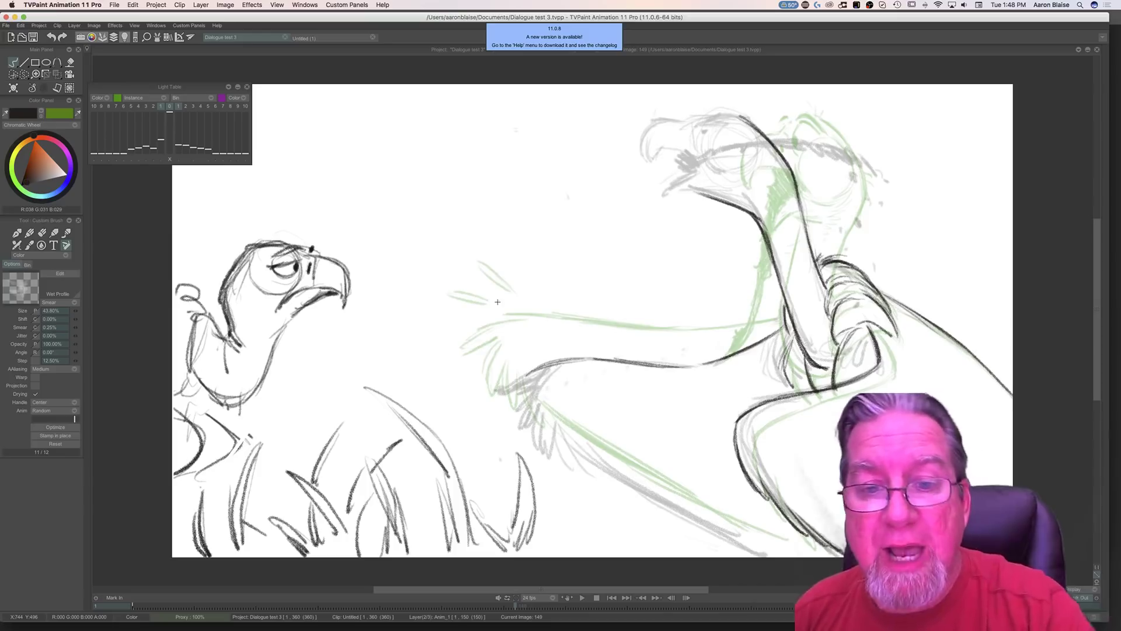
Step: Ink the top of the head forward to the brow and erase the excess at the line's front end
drag(735, 116, 696, 122)
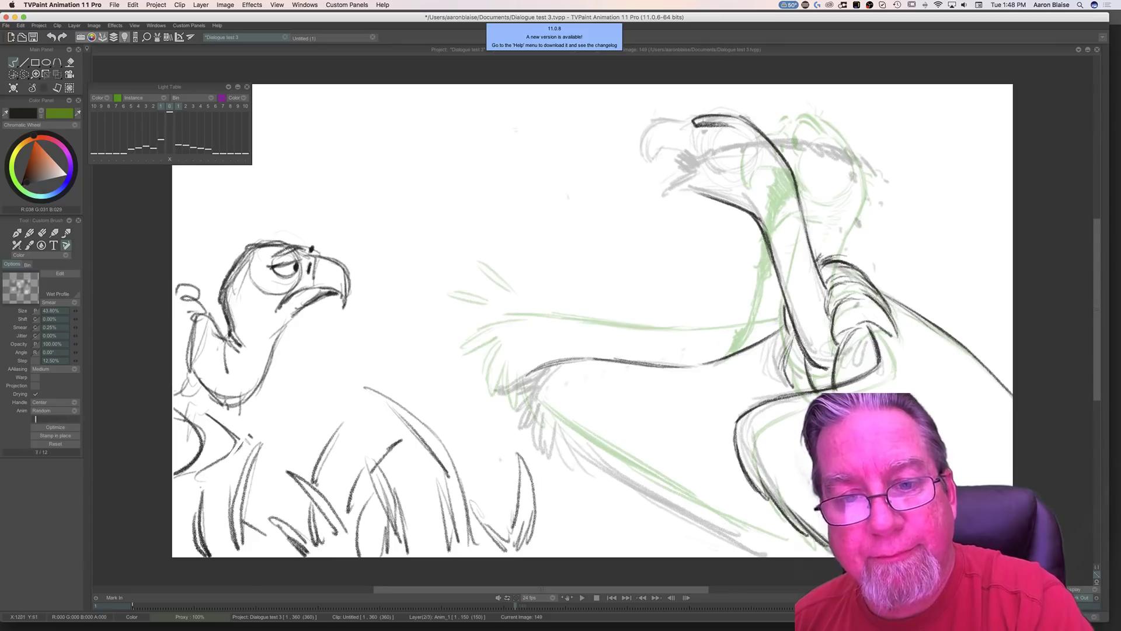
key(e)
mouse_move(694, 120)
mouse_down()
mouse_move(737, 125)
mouse_move(706, 117)
mouse_up()
key(e)
Step: Ink the heavy brow, the eye with its pupil, and the curved cheek line behind it
mouse_move(719, 118)
mouse_down()
mouse_move(688, 110)
mouse_move(728, 119)
mouse_move(697, 134)
mouse_up()
click(697, 129)
mouse_move(701, 136)
mouse_down()
mouse_move(713, 124)
mouse_move(695, 136)
mouse_up()
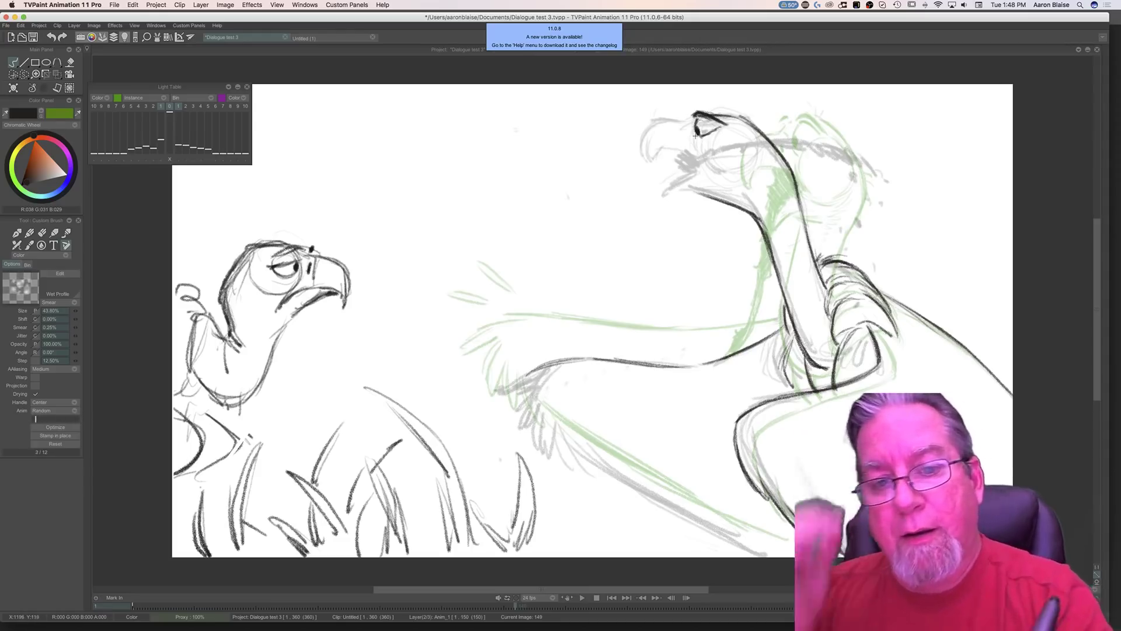
click(696, 137)
mouse_move(708, 136)
mouse_down()
mouse_move(702, 144)
mouse_move(729, 119)
mouse_move(721, 112)
mouse_move(761, 146)
mouse_move(749, 183)
mouse_up()
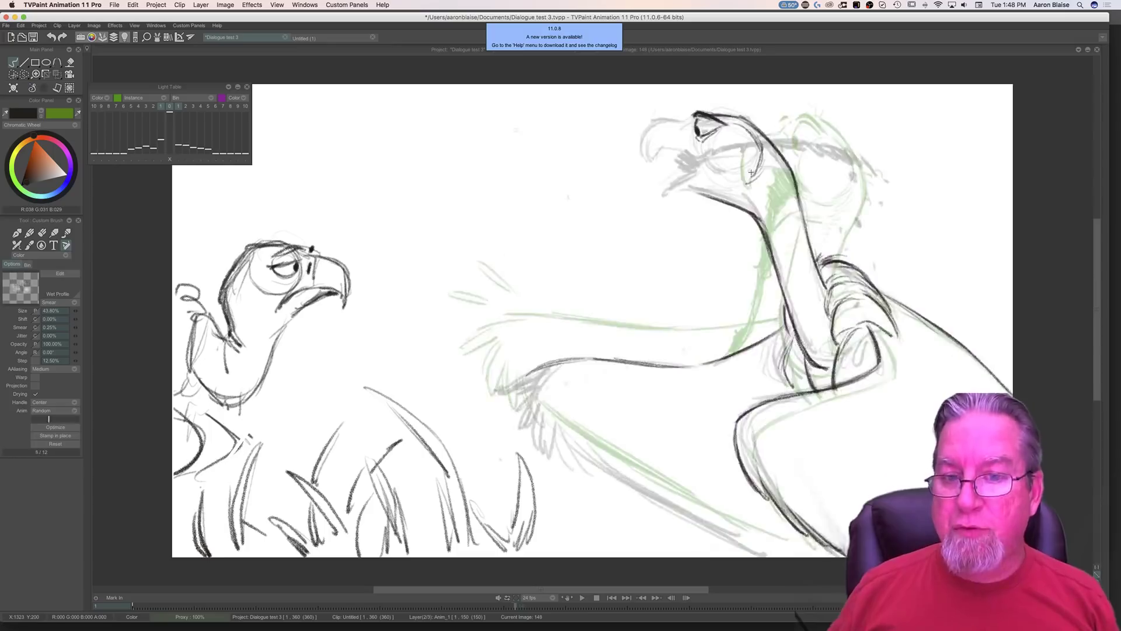
Step: Compare the head with the previous drawing and ink the hooked upper beak in front of the eye
key(Left)
key(Right)
key(Left)
key(Right)
mouse_move(674, 119)
mouse_down()
mouse_move(690, 117)
mouse_move(649, 125)
mouse_move(642, 146)
mouse_move(654, 164)
mouse_move(664, 138)
mouse_move(679, 148)
mouse_up()
key(Left)
key(Right)
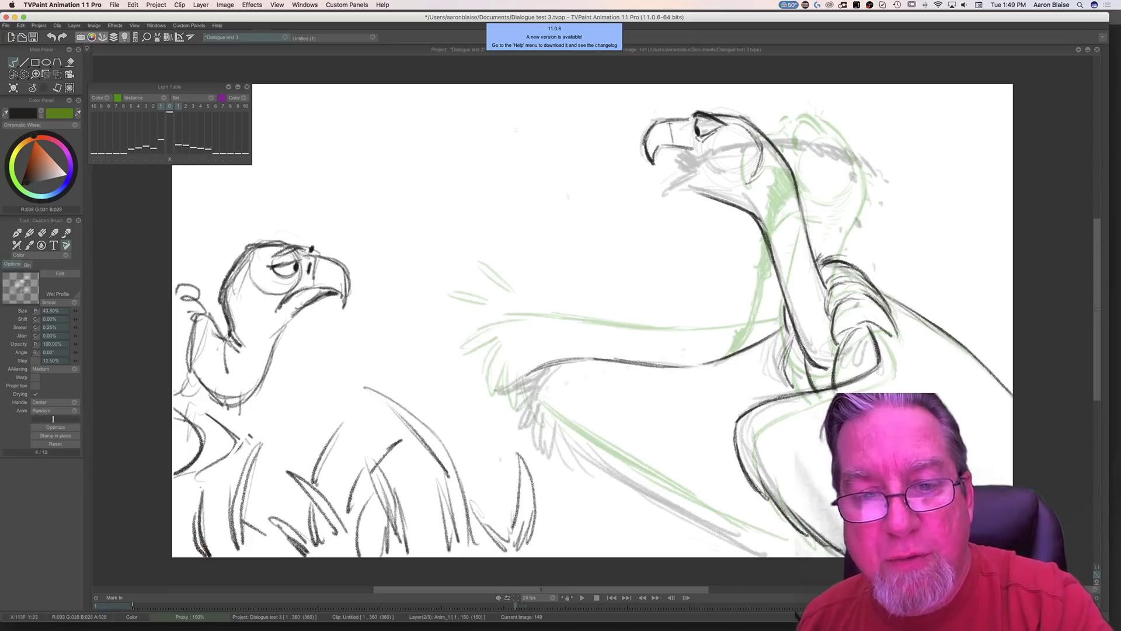
Step: Mark the nostril on the upper beak and flip against the previous drawing to check its placement
drag(676, 124, 675, 120)
key(Left)
key(Right)
key(Left)
key(Right)
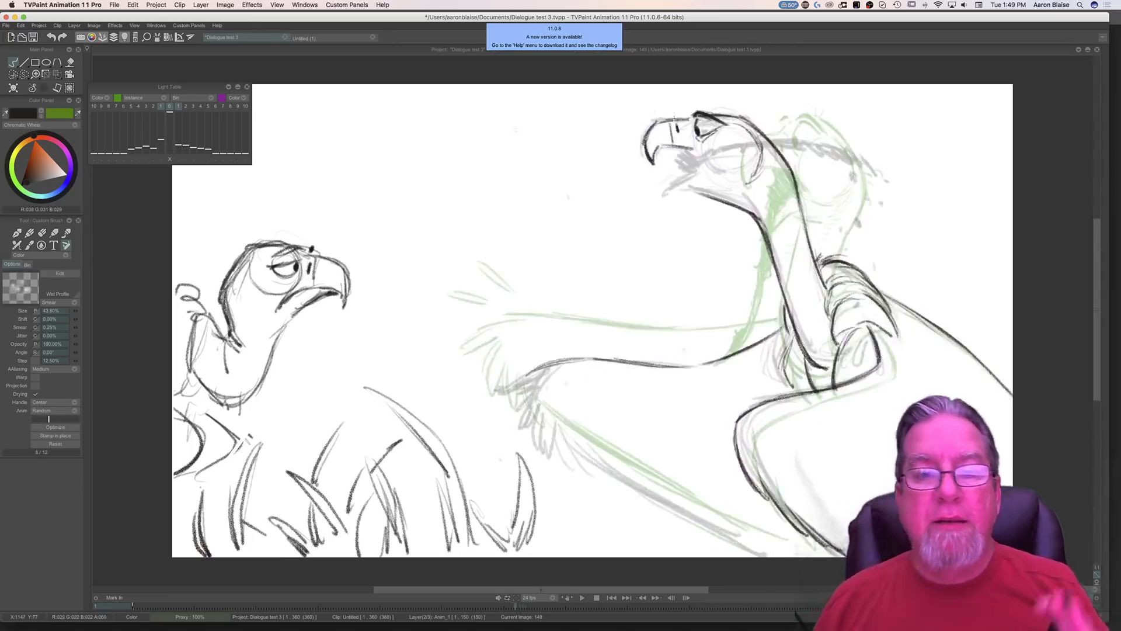
Step: Ink the upper edge of the mouth from beneath the beak back towards the mouth corner
drag(688, 147, 697, 164)
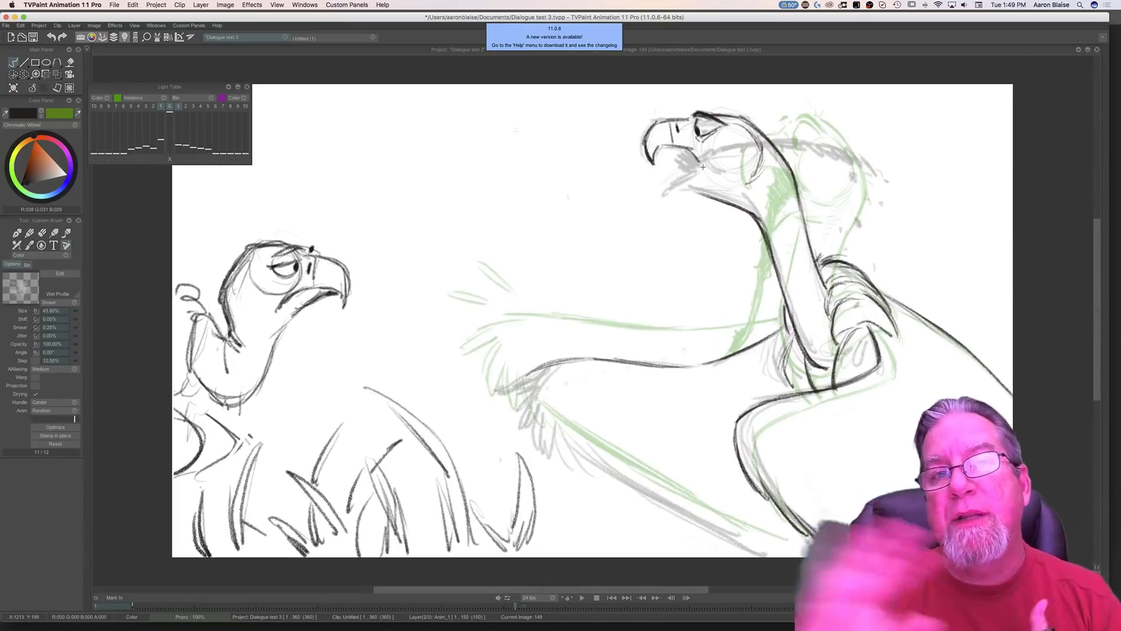
key(Left)
key(Right)
key(Left)
key(Right)
click(703, 167)
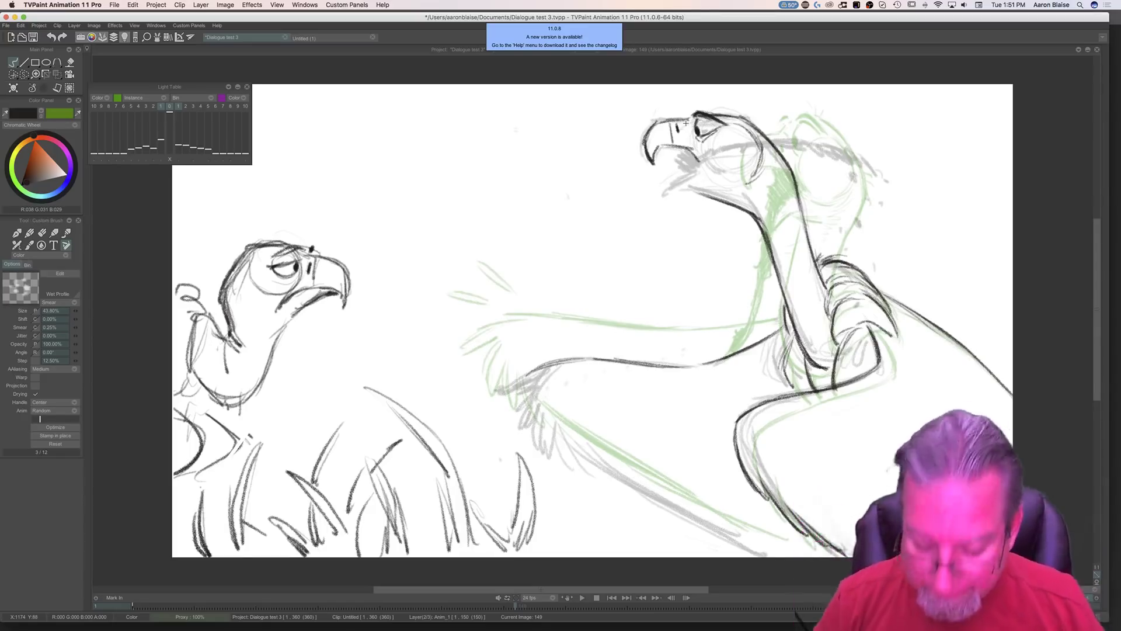
Step: Flip repeatedly between this drawing and the previous one to examine the head and beak movement
key(Left)
key(Right)
key(Left)
key(Right)
key(Left)
key(Right)
key(Left)
key(Right)
key(Left)
key(Right)
Step: Ink the lower beak out to its tip and start the front edge of the open mouth
drag(712, 196, 662, 192)
key(Left)
key(Right)
mouse_move(695, 154)
mouse_down()
mouse_move(704, 175)
mouse_move(662, 193)
mouse_up()
key(Left)
key(Right)
key(Left)
key(Right)
Step: Fill the open mouth with dark hatching back to its corner, flipping against the previous drawing
mouse_move(691, 152)
mouse_down()
mouse_move(676, 156)
mouse_move(667, 184)
mouse_up()
key(Left)
key(Right)
mouse_move(704, 152)
mouse_down()
mouse_move(686, 172)
mouse_move(680, 159)
mouse_move(688, 171)
mouse_move(676, 179)
mouse_move(694, 182)
mouse_move(714, 162)
mouse_move(706, 158)
mouse_move(727, 151)
mouse_up()
key(Left)
key(Right)
key(Left)
key(Right)
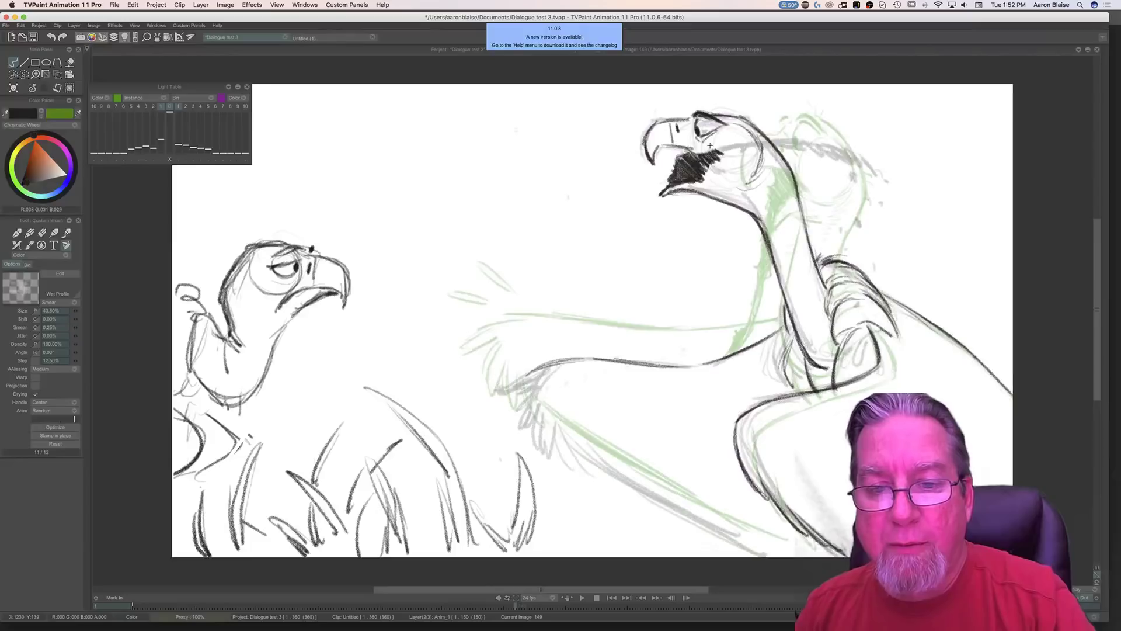
Step: Step back and forth through frames 147 to 149 to check how the head and mouth move
key(Left)
key(Right)
key(Left)
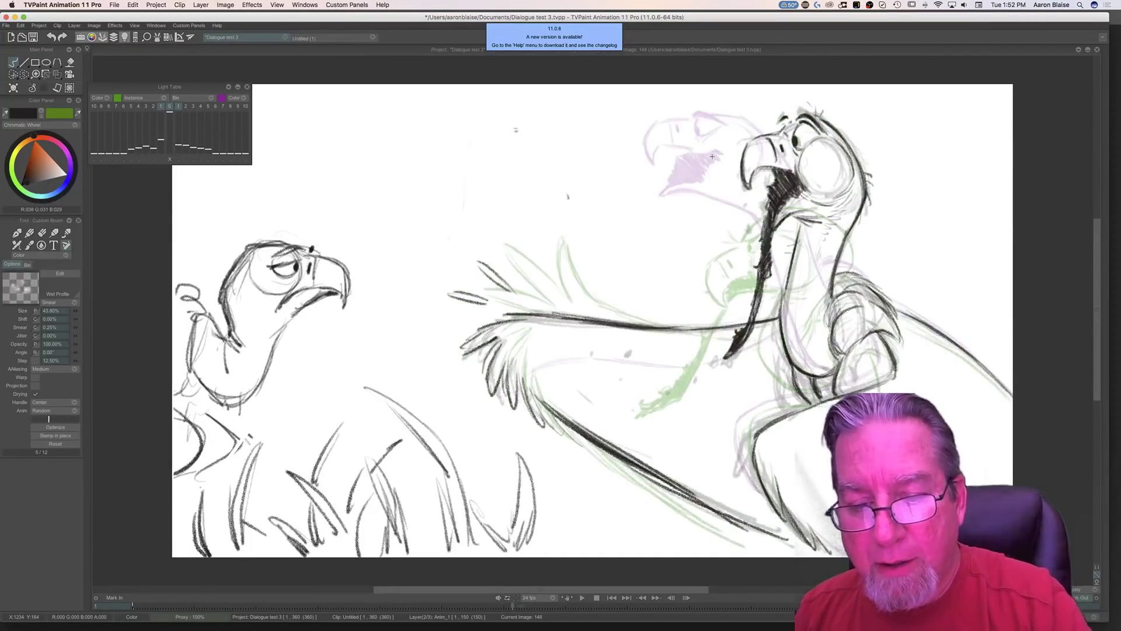
key(Left)
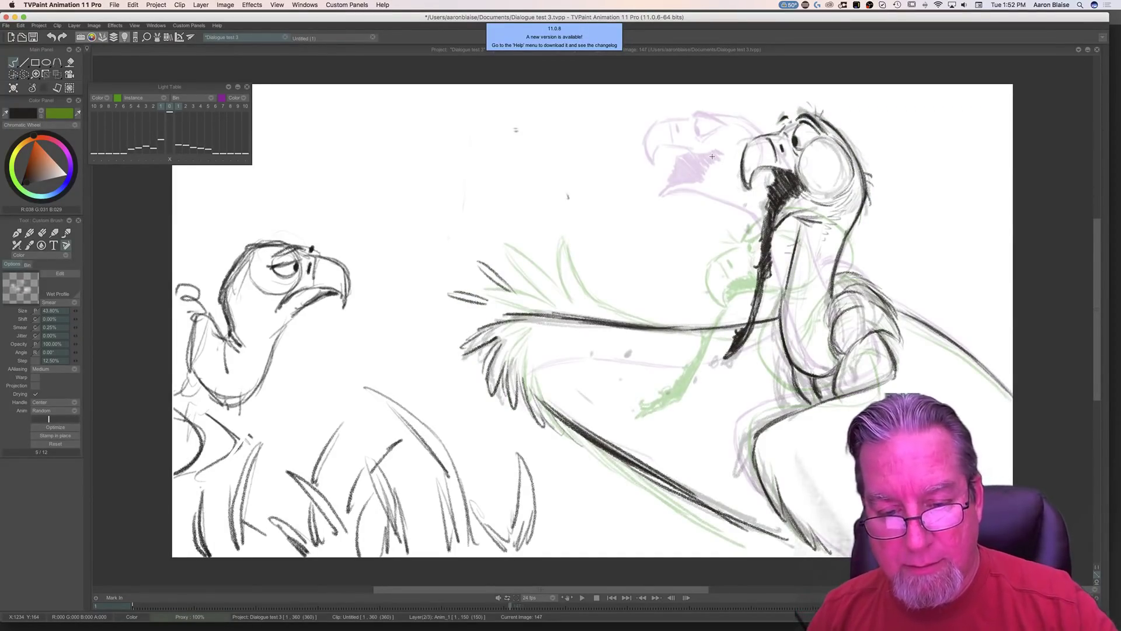
key(Right)
key(Right)
key(Left)
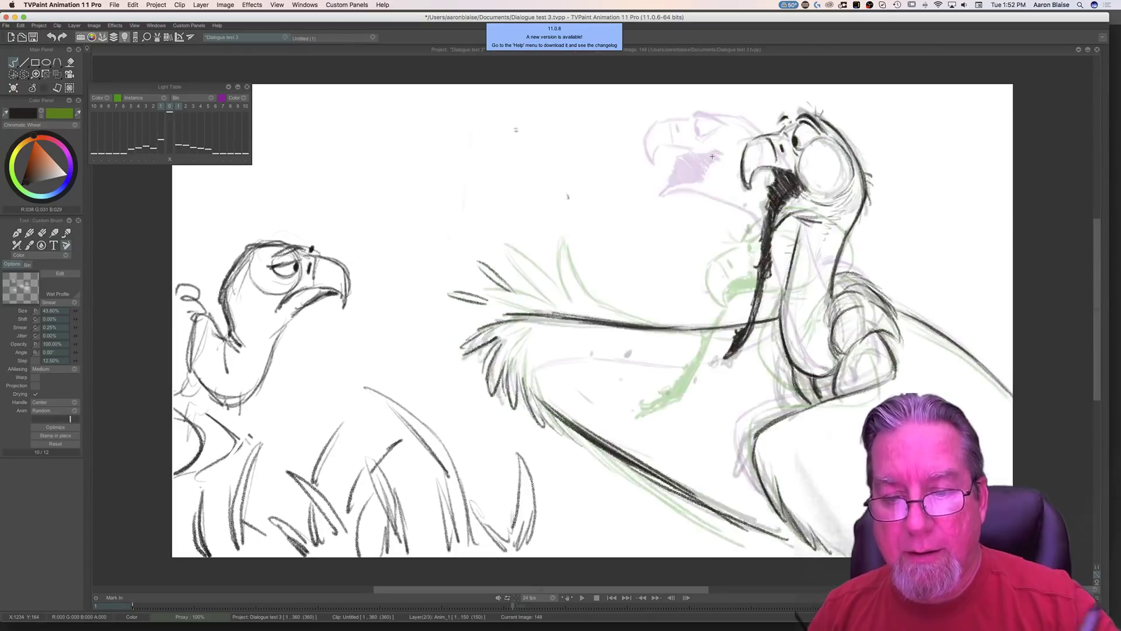
Step: Undo the stroke tried beside the tip of the stretched dark mouth shape at frame 148, and show the timeline
drag(719, 360, 715, 357)
key(super+z)
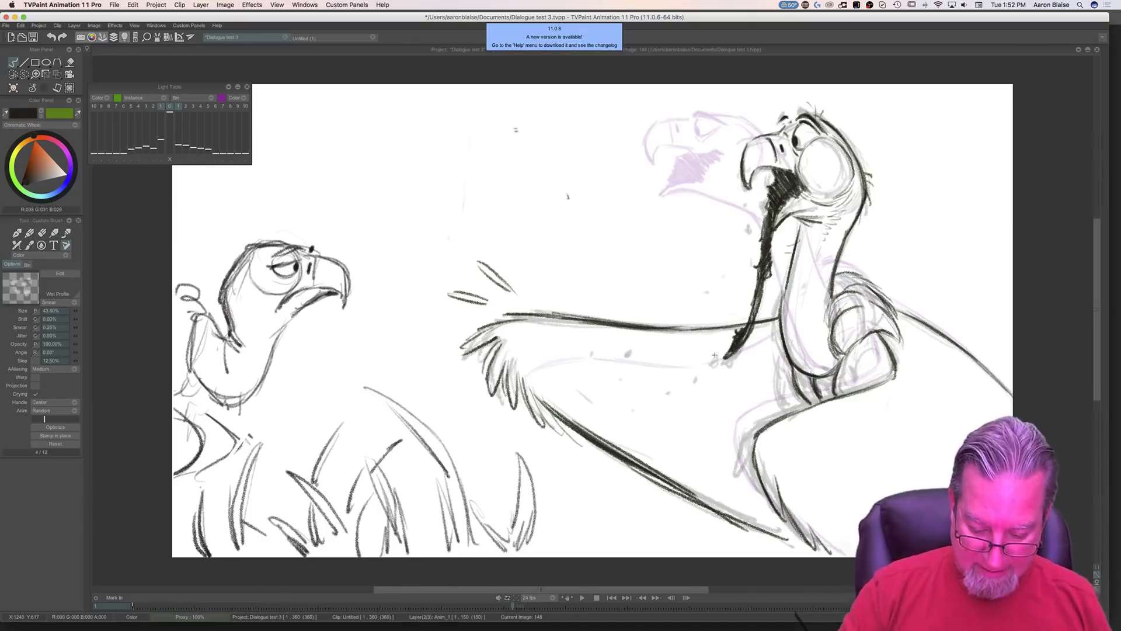
key(Tab)
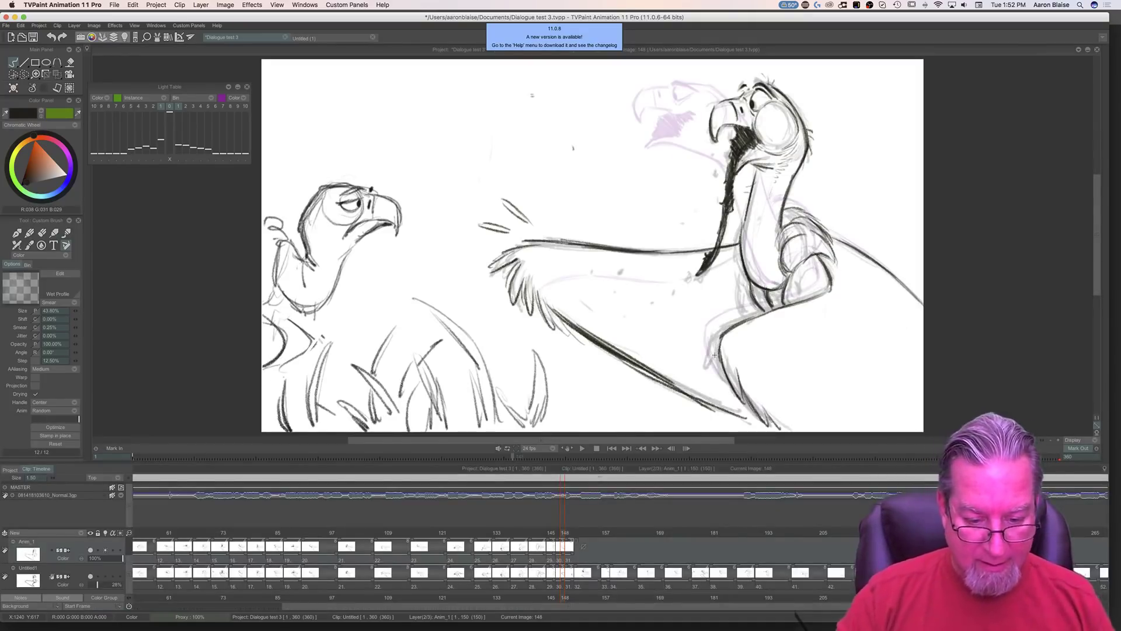
Step: At frame 137, dot small dark flecks below the right vulture's stretched open mouth
mouse_move(562, 534)
mouse_down()
mouse_move(497, 541)
mouse_move(513, 542)
mouse_up()
click(626, 410)
click(636, 425)
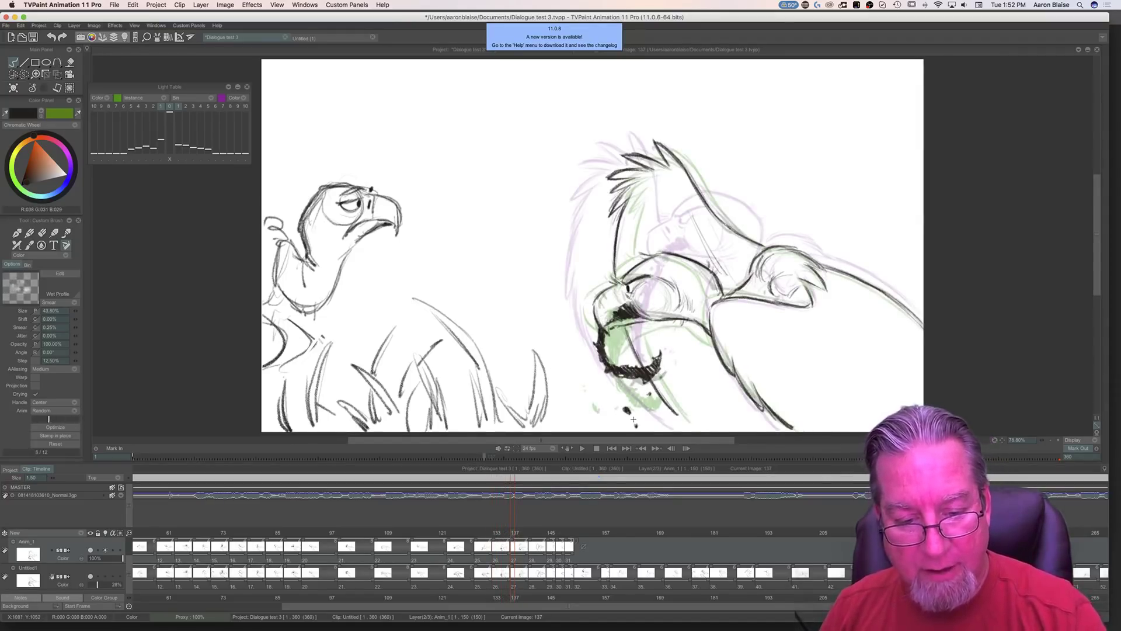
Step: Scrub ahead to frame 145 and dot dark flecks beyond the tip of the stretched mouth shape
drag(521, 533, 534, 530)
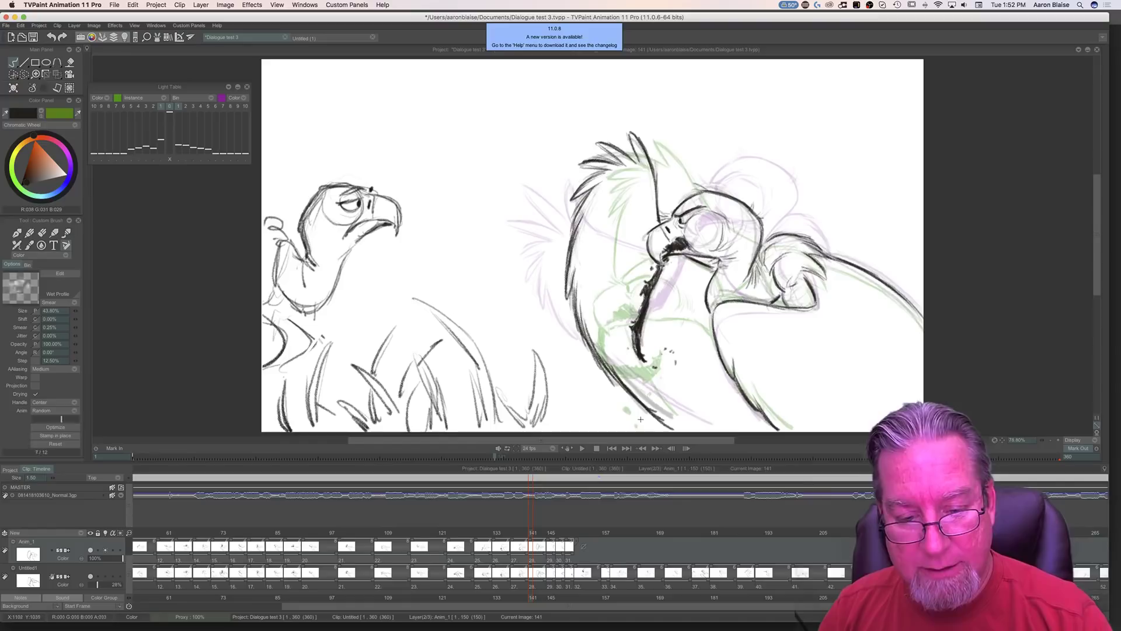
drag(531, 532, 550, 532)
key(Left)
key(Right)
click(649, 358)
click(656, 386)
click(647, 396)
Step: At frame 147, dot dark flecks beyond the tip of the stretched mouth, checking against the neighbouring drawings
key(Right)
key(Left)
key(Right)
key(Right)
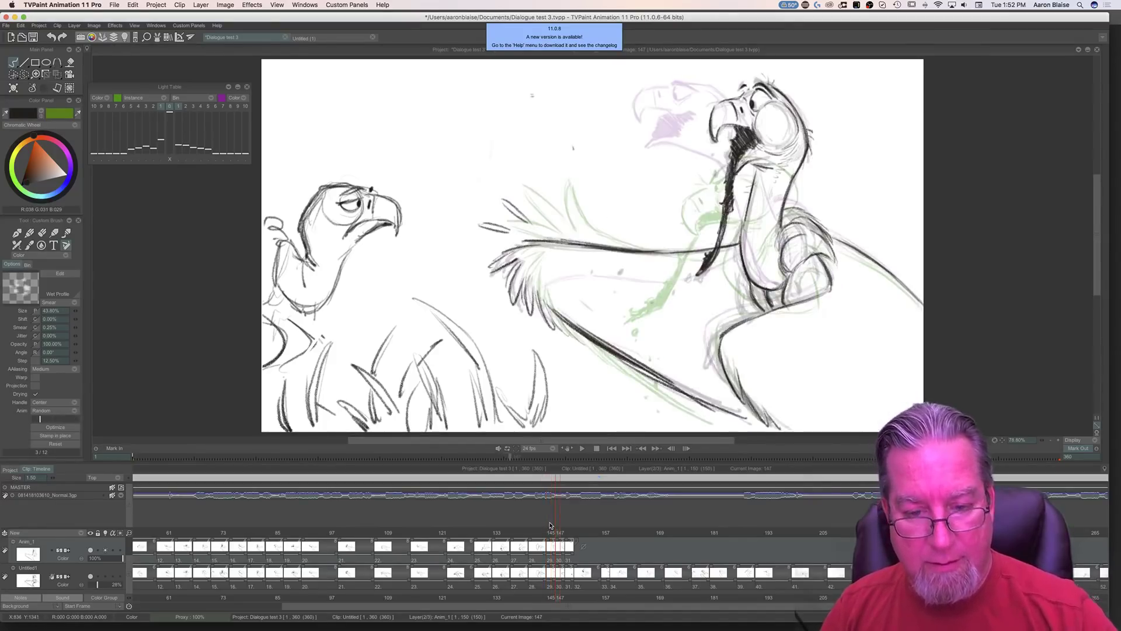
click(687, 284)
click(687, 284)
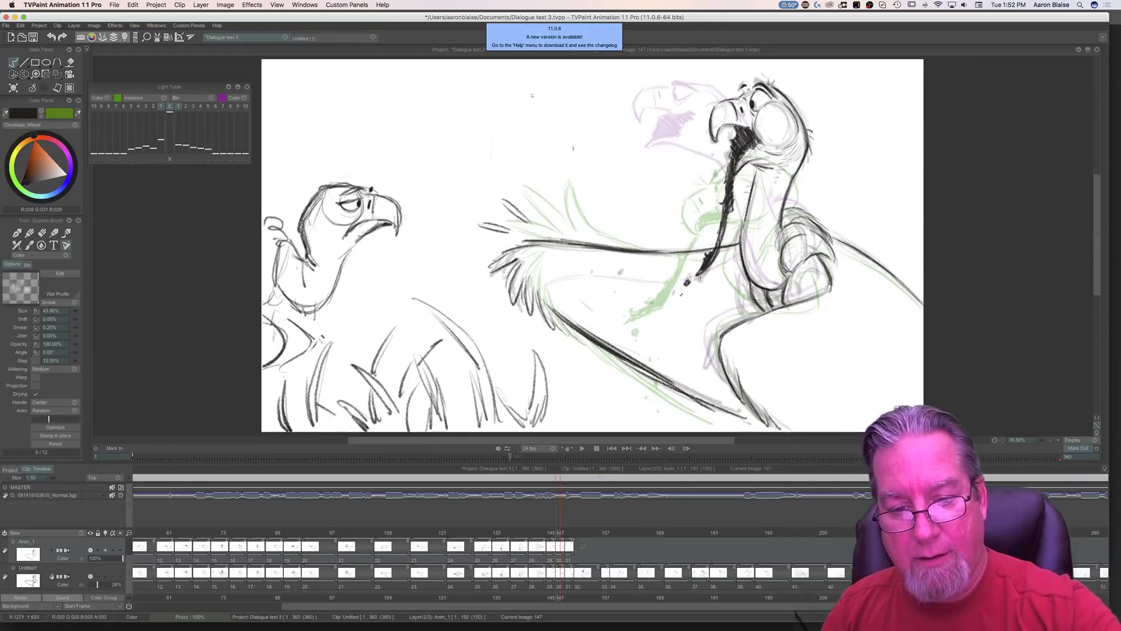
click(656, 313)
click(656, 313)
Step: At frame 149, dot a trail of flecks behind the vulture's head, flipping against the previous drawing
key(Right)
key(Right)
key(Left)
key(Right)
key(Left)
key(Right)
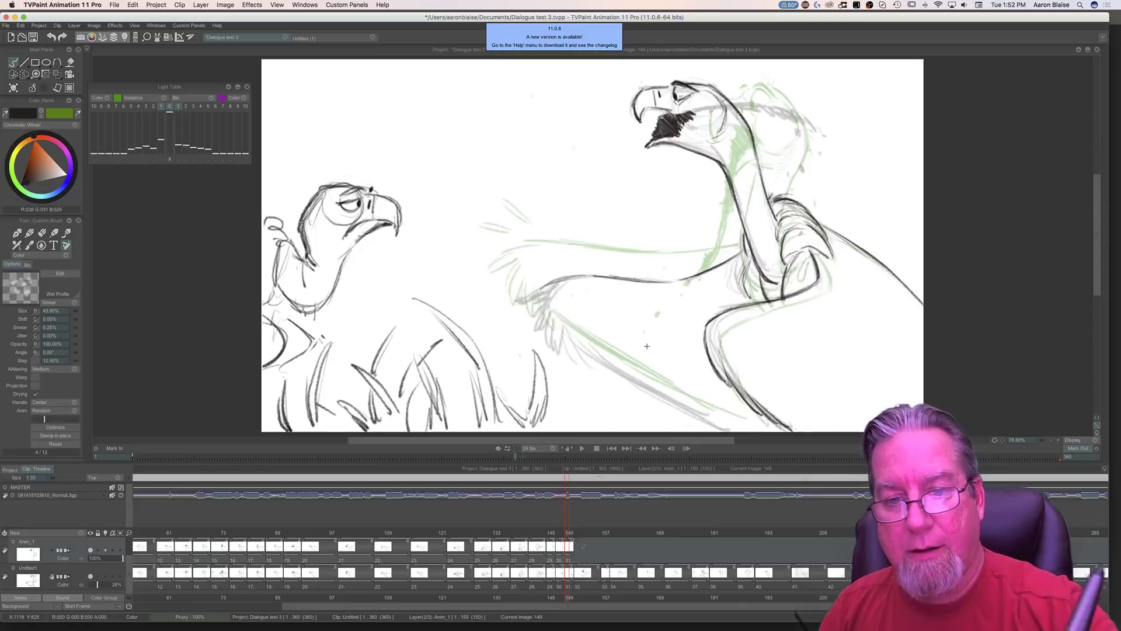
key(Left)
key(Right)
click(815, 141)
click(814, 140)
click(823, 190)
click(817, 207)
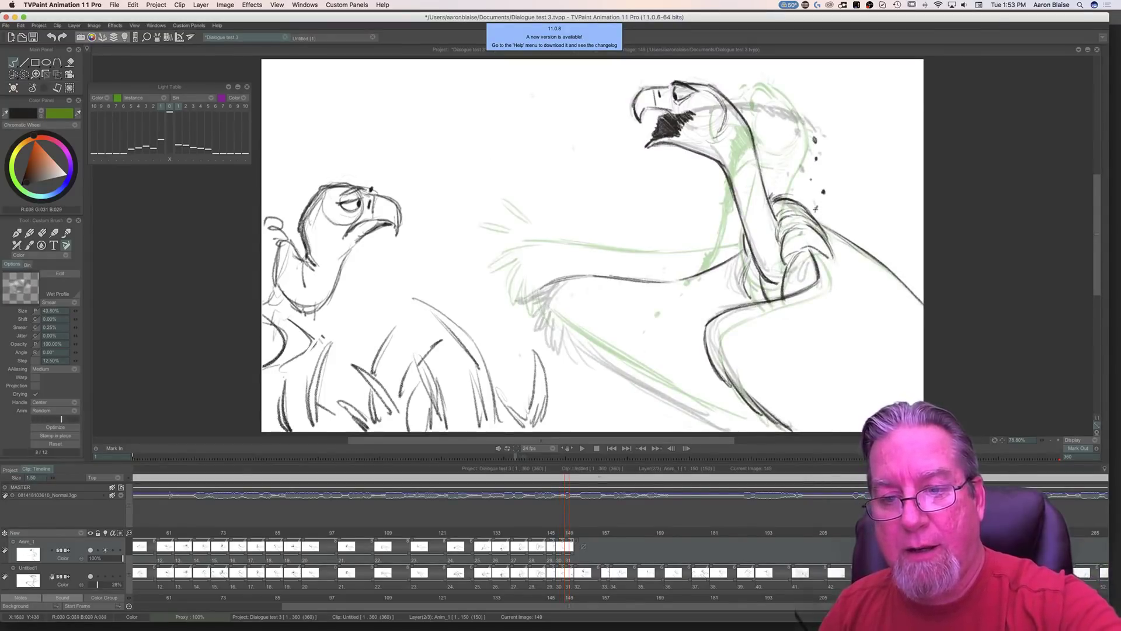
key(Left)
key(Right)
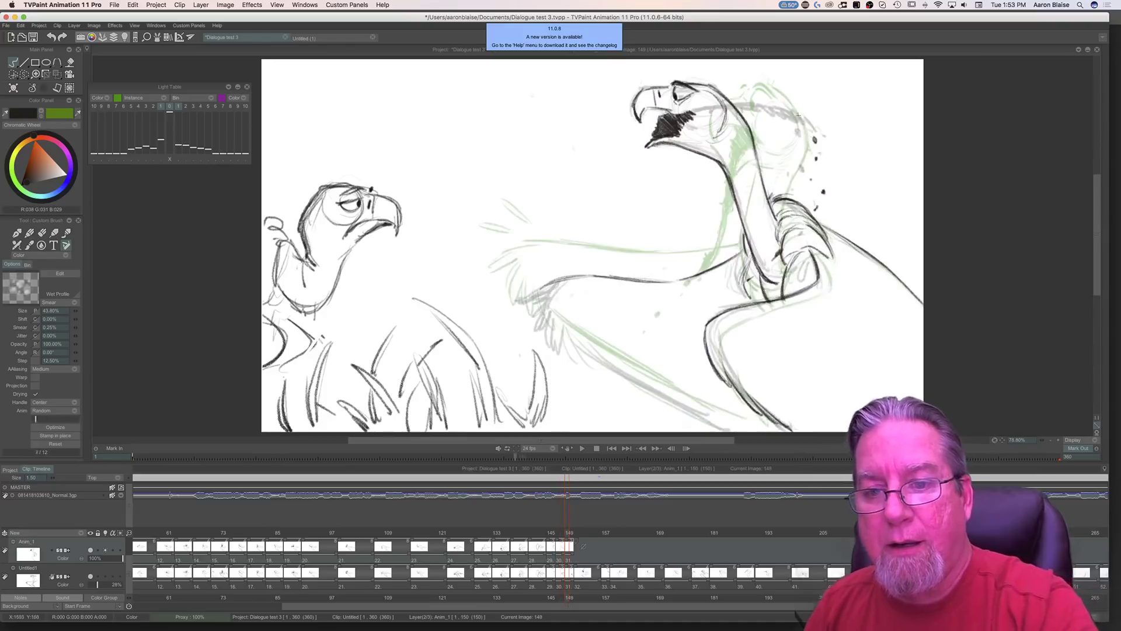
Step: Ink the far end of the arc trailing behind the head at frame 149, comparing with the previous drawing
drag(819, 147, 785, 115)
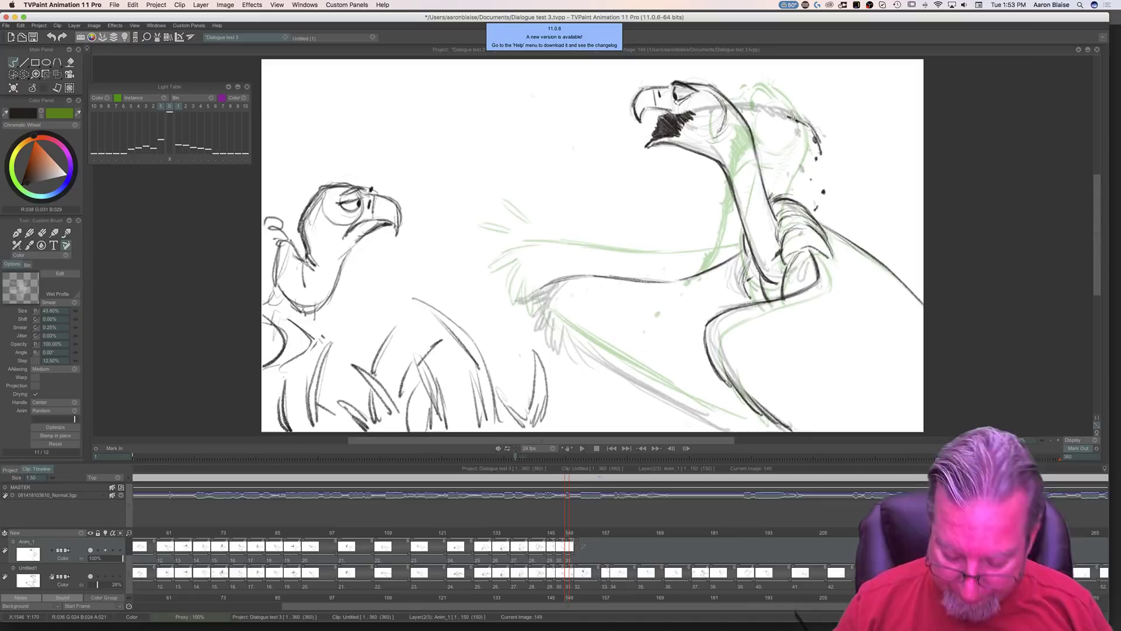
key(Left)
key(Right)
key(Left)
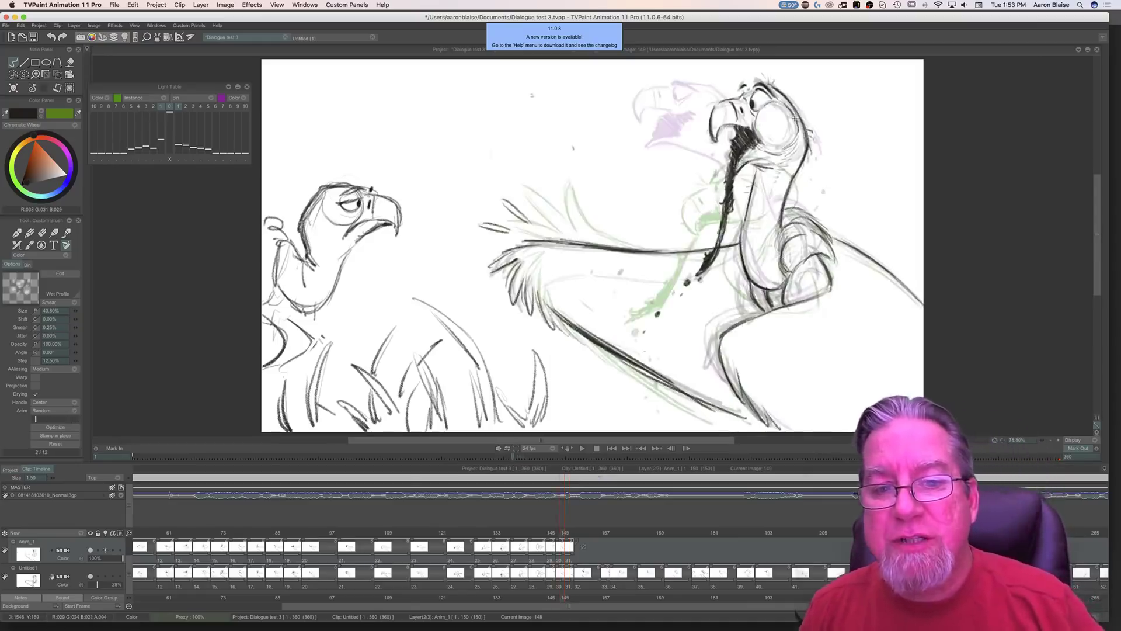
key(Right)
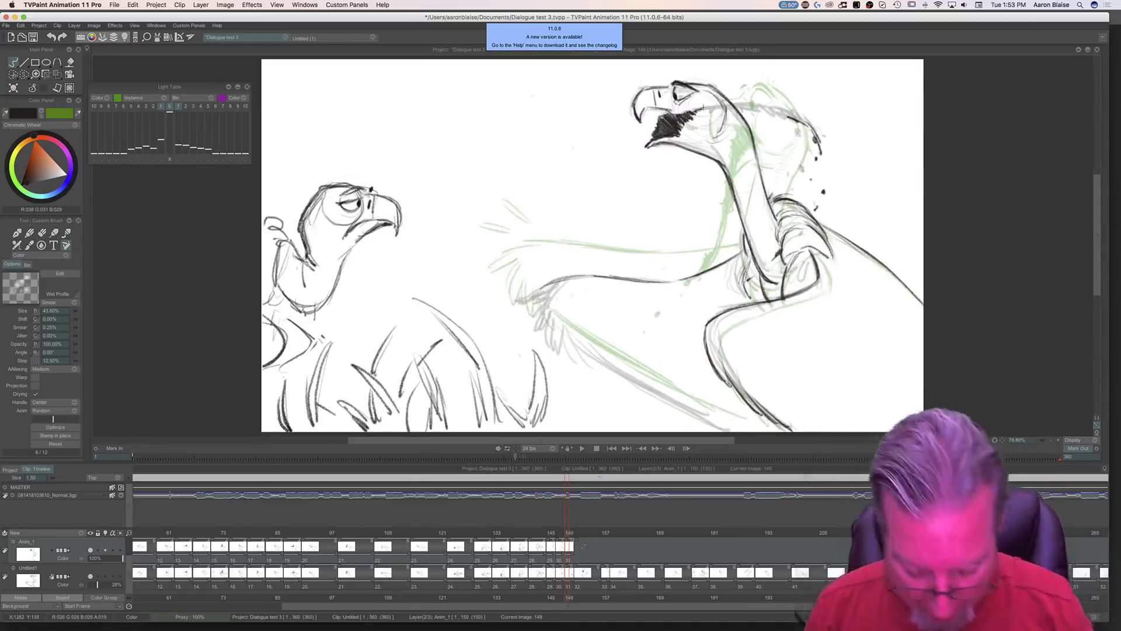
Step: Hide the timeline and continue the trailing arc's line down to its outer tip, flipping to check the motion
key(Tab)
key(Left)
key(Right)
key(Left)
key(Right)
drag(824, 147, 881, 187)
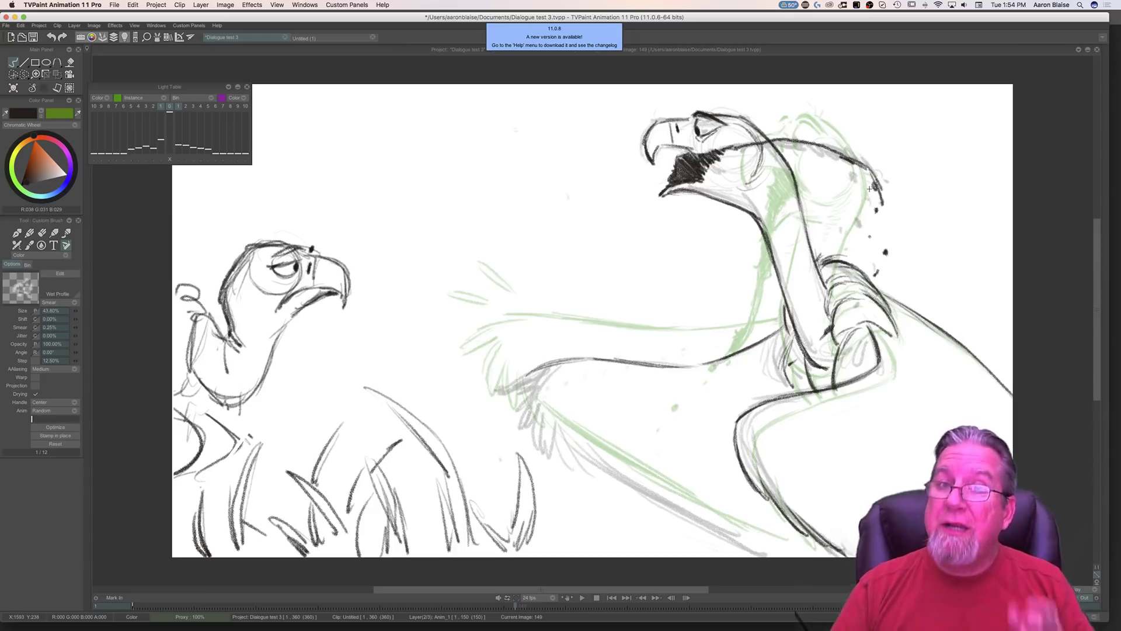
key(Left)
key(Right)
key(Left)
key(Right)
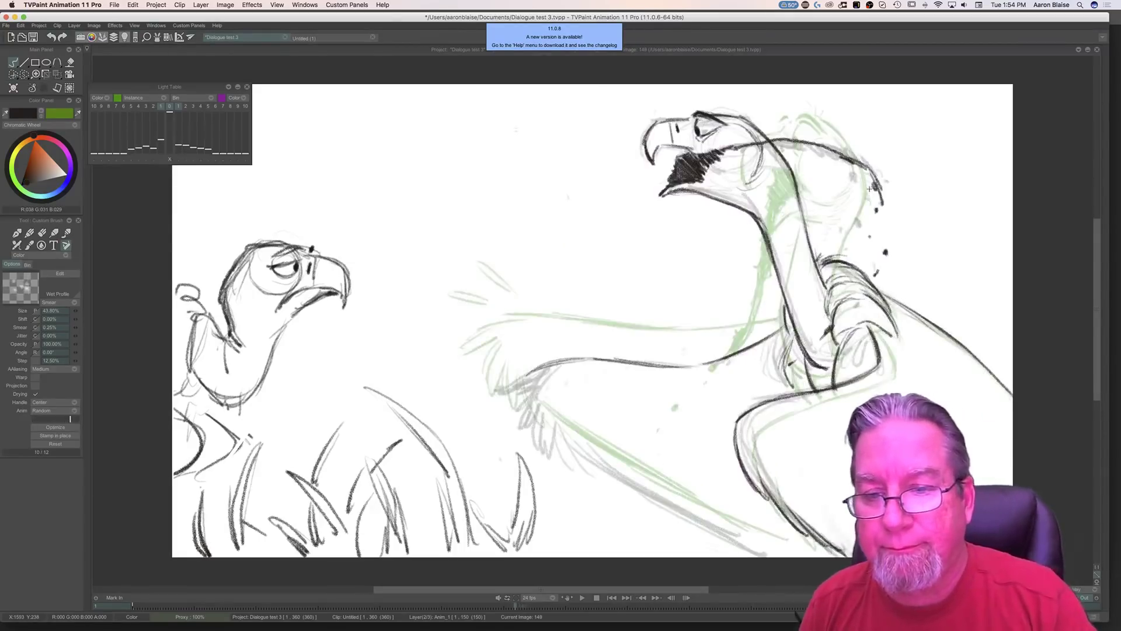
Step: Thicken the black trailing arc from its outer end back across the head to the open mouth
drag(826, 152, 871, 182)
key(Left)
key(Right)
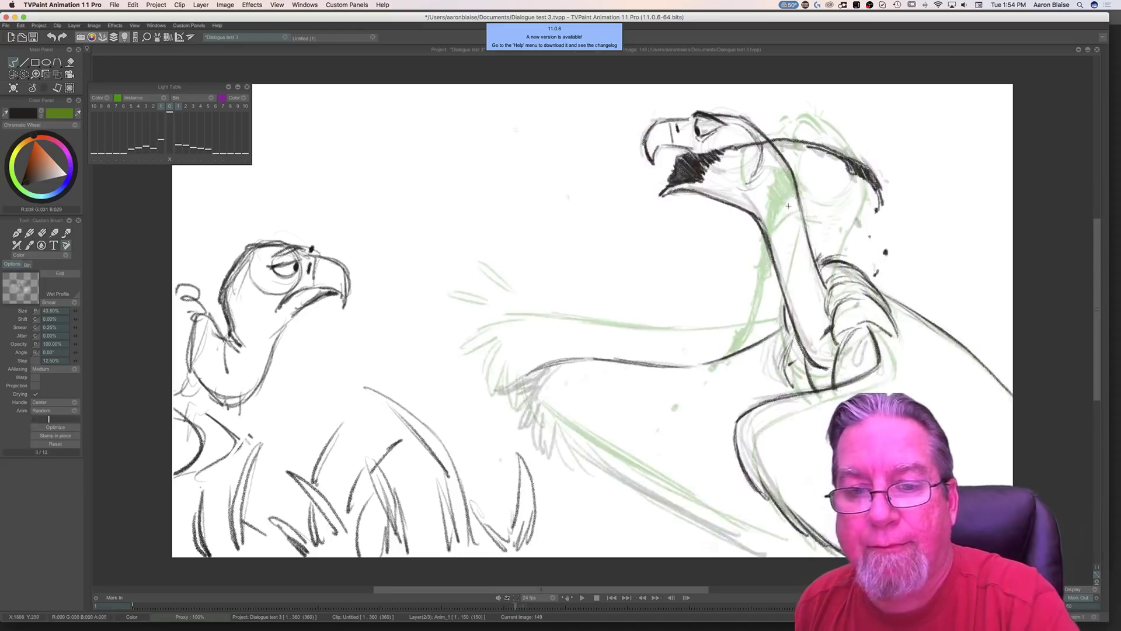
key(Left)
key(Right)
drag(779, 146, 708, 157)
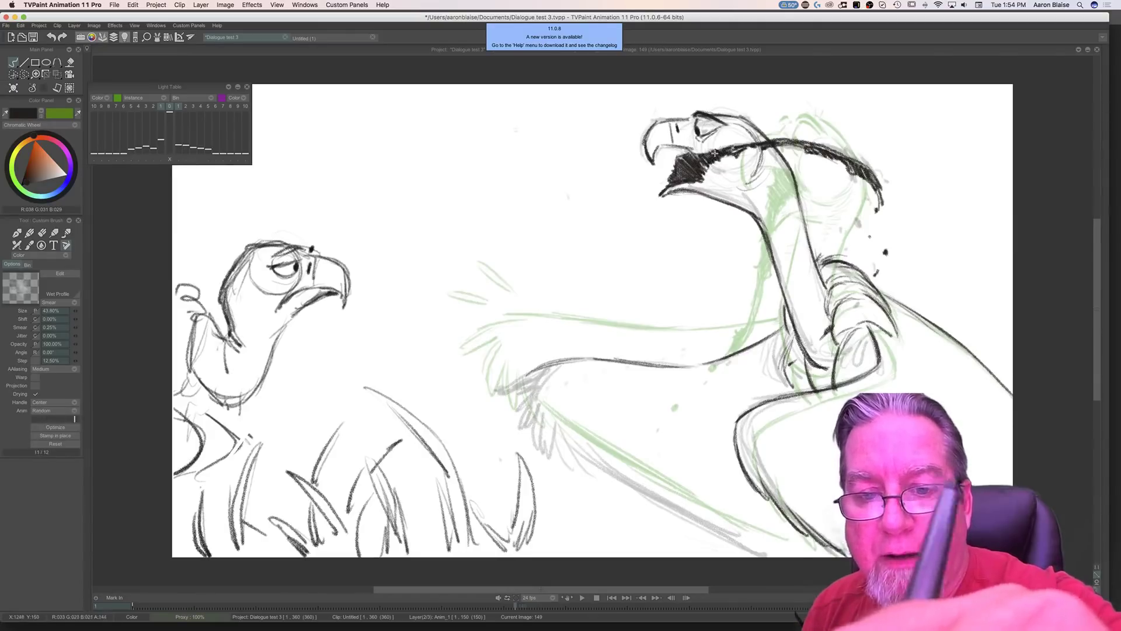
Step: Dot flecks over the shoulder ruff and roughen the outer tip of the black arc
key(Left)
key(Right)
key(Left)
key(Right)
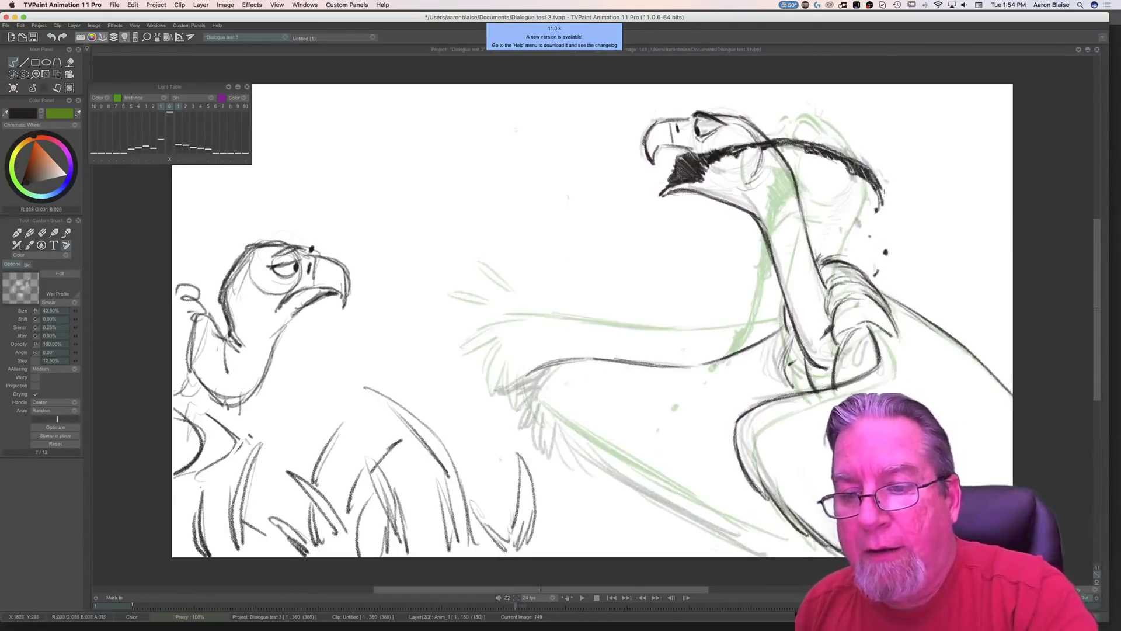
key(Left)
key(Right)
drag(844, 263, 853, 270)
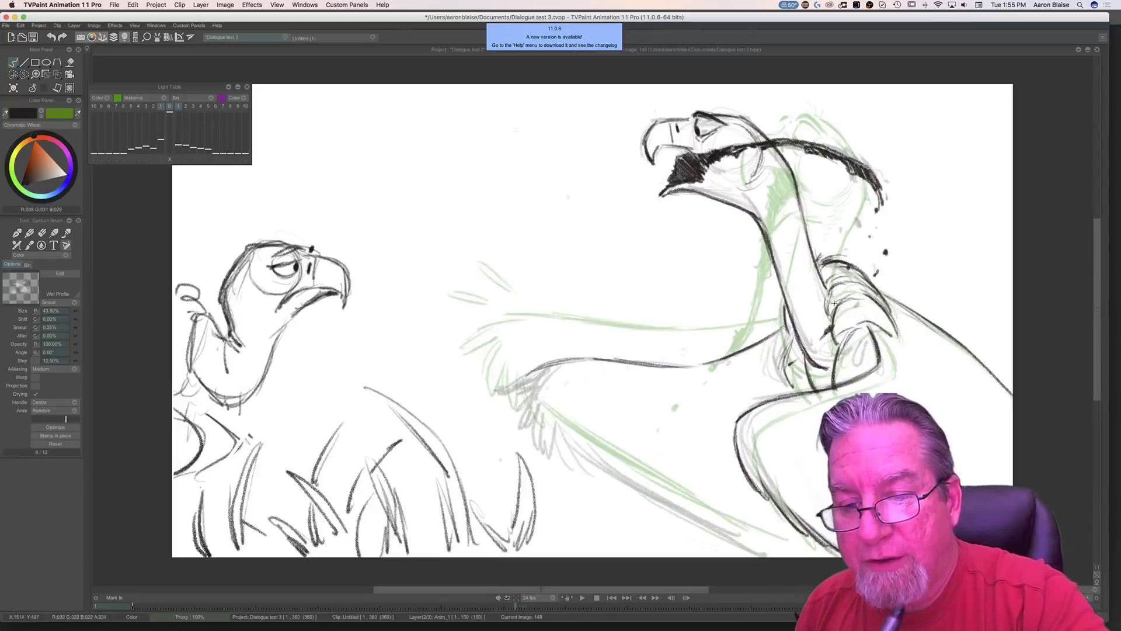
mouse_move(876, 196)
mouse_down()
mouse_move(875, 230)
mouse_move(855, 176)
mouse_up()
key(Left)
key(Right)
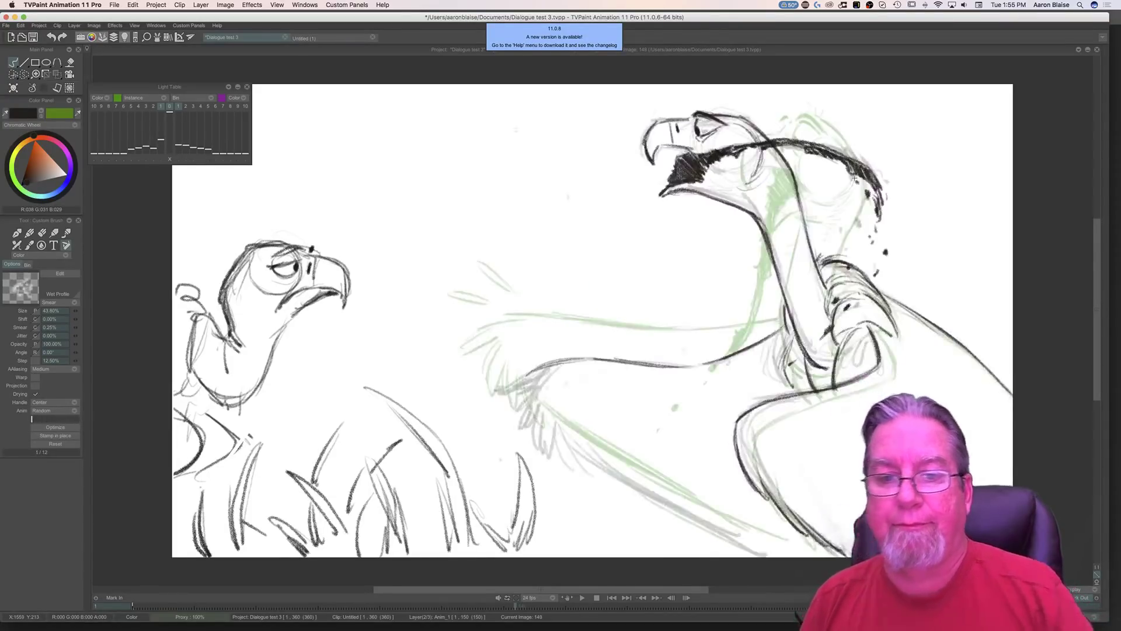
Step: Sketch the curved fold under the vulture's cheek behind the dark mouth, flipping against the previous drawing
key(Left)
key(Right)
key(Left)
drag(720, 180, 737, 187)
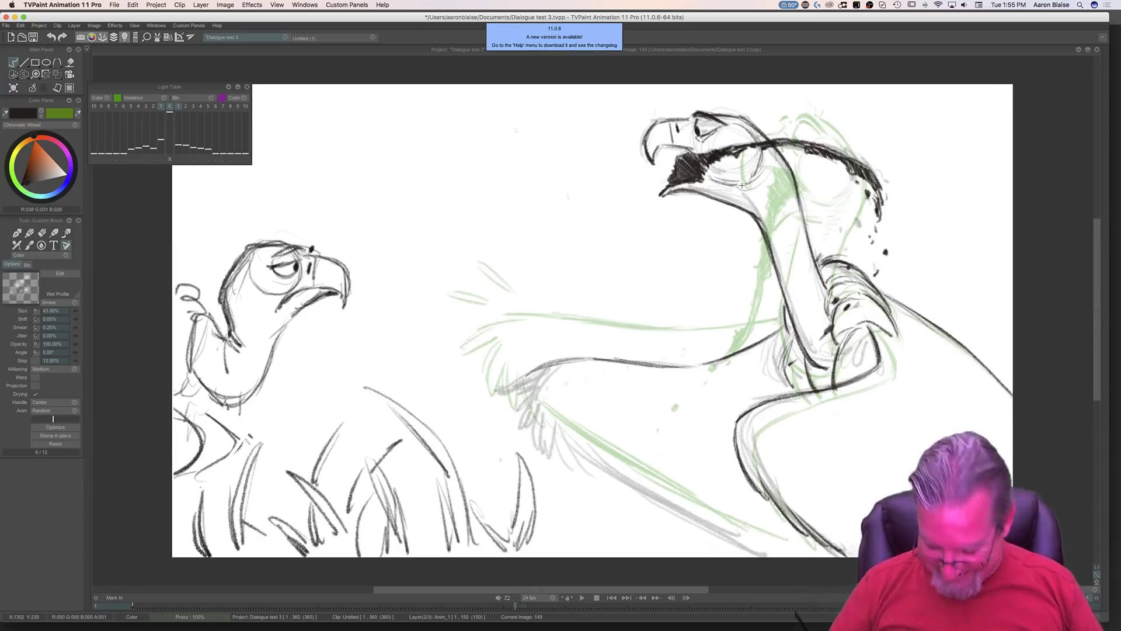
key(Left)
key(Right)
key(Left)
key(Right)
key(Left)
key(Right)
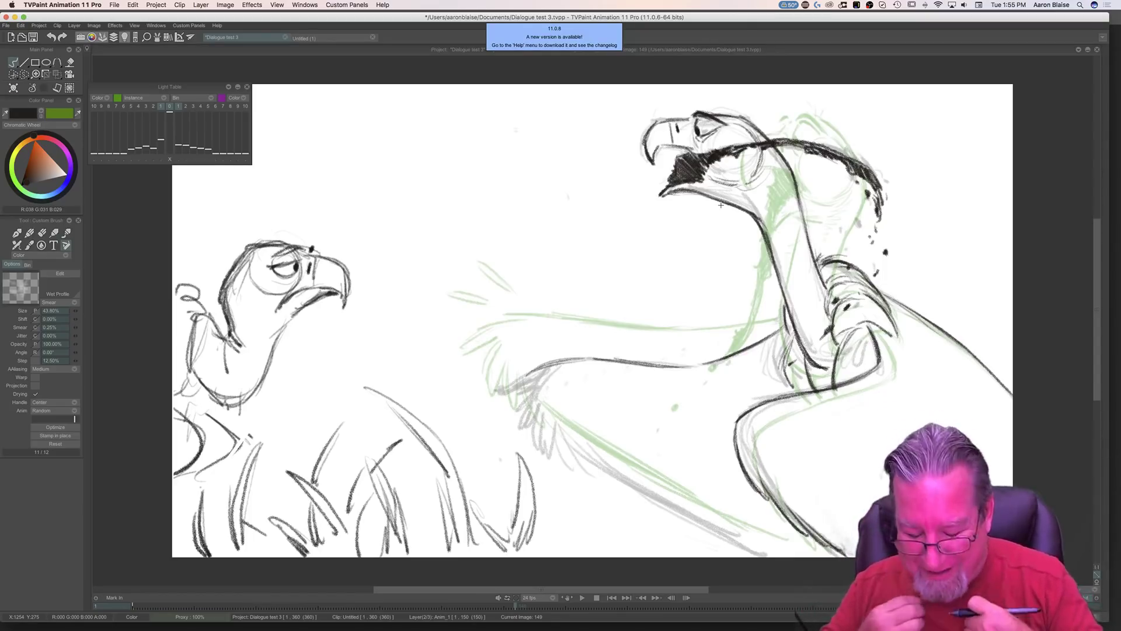
Step: Hatch short wrinkle lines where the jaw meets the upper neck, comparing with the previous drawing
key(Left)
key(Right)
key(Left)
key(Right)
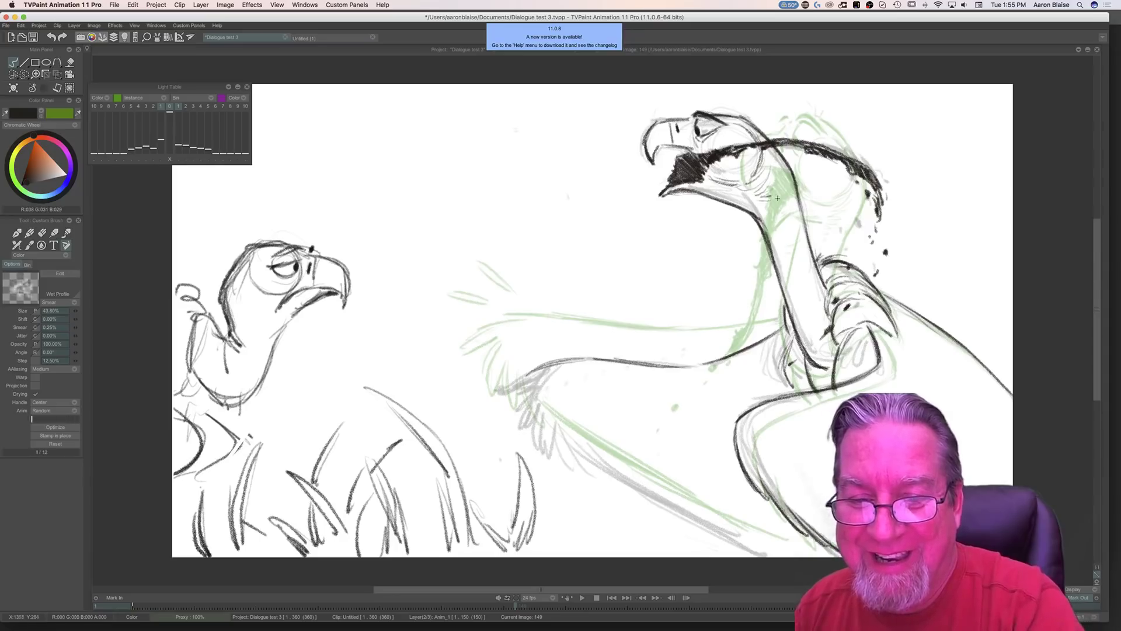
key(Left)
key(Right)
key(Left)
key(Right)
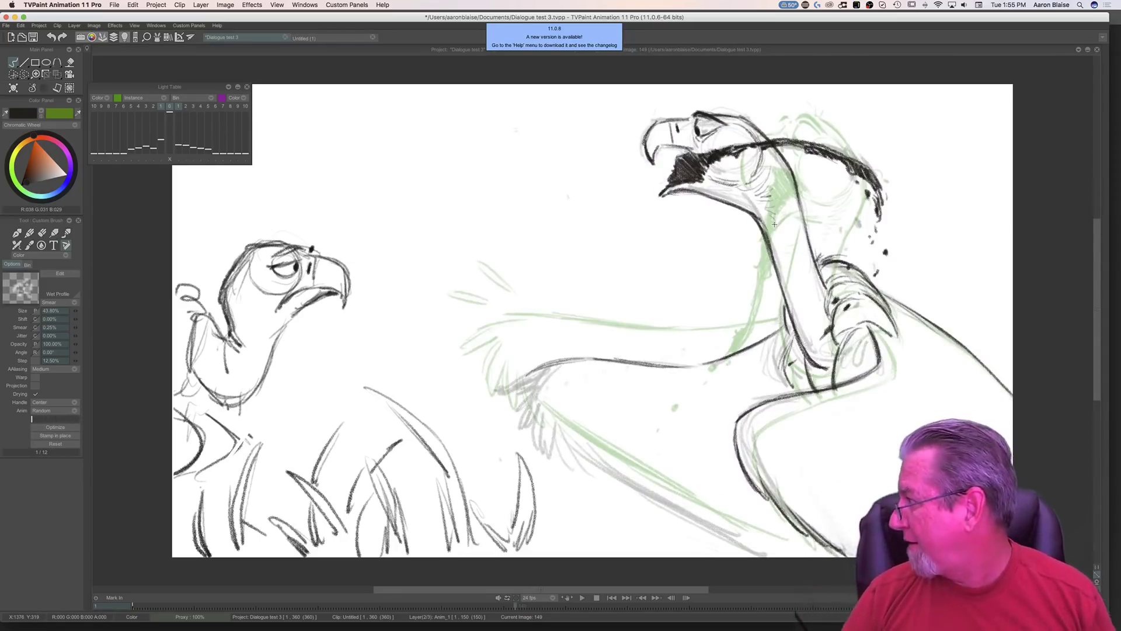
Step: Ink the leading feather at the tip of the outstretched wing, following the rough lines
key(Left)
key(Right)
key(Left)
key(Right)
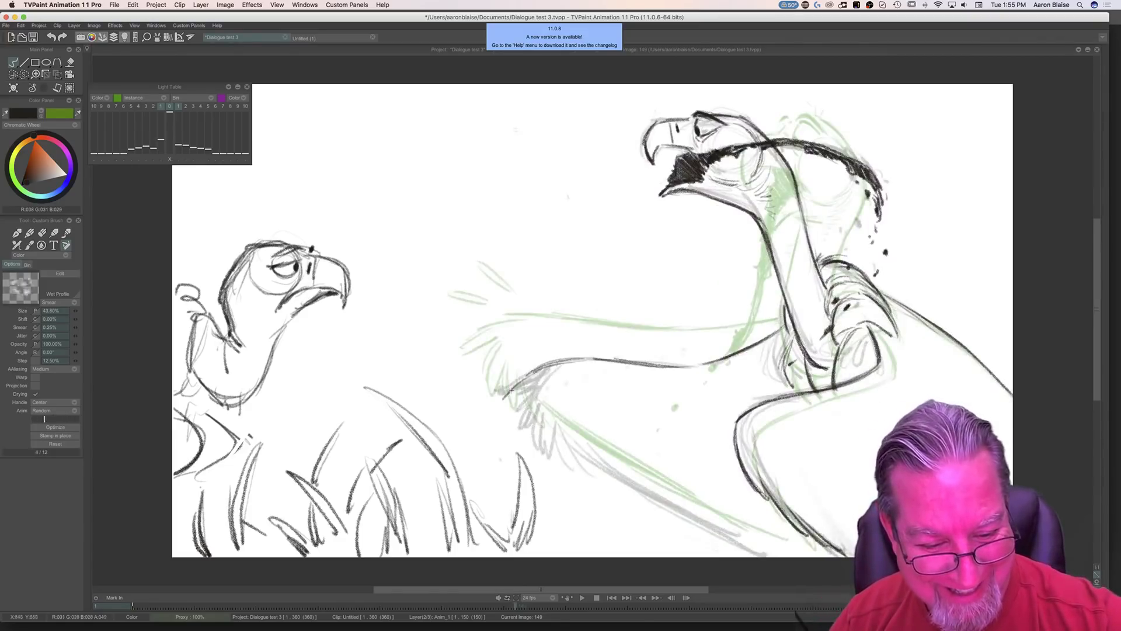
key(Left)
key(Right)
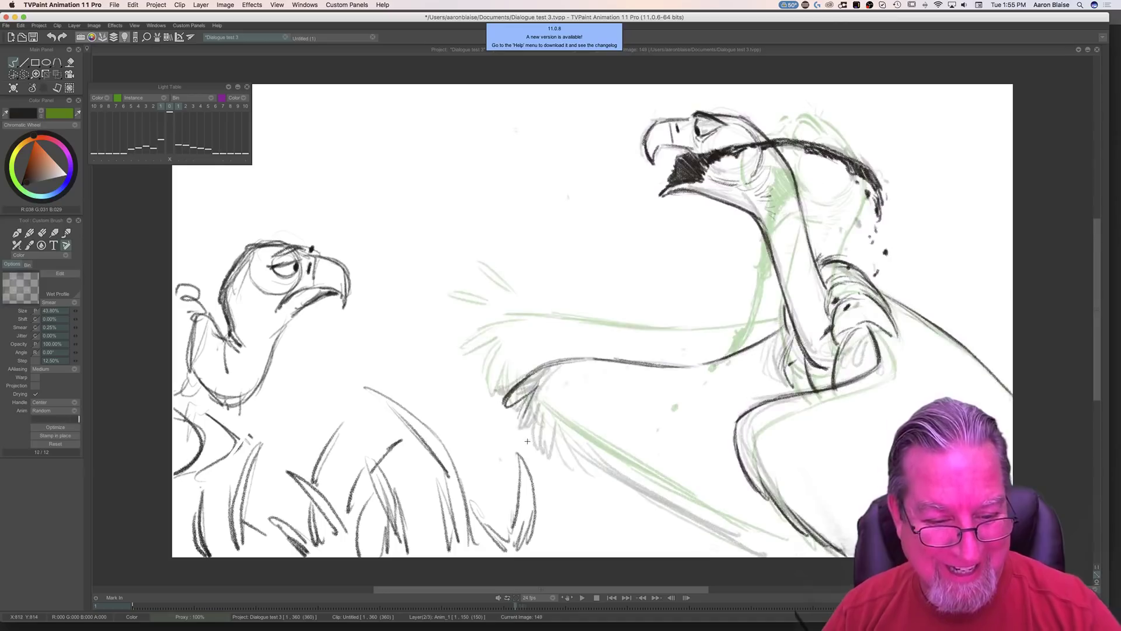
key(Left)
key(Right)
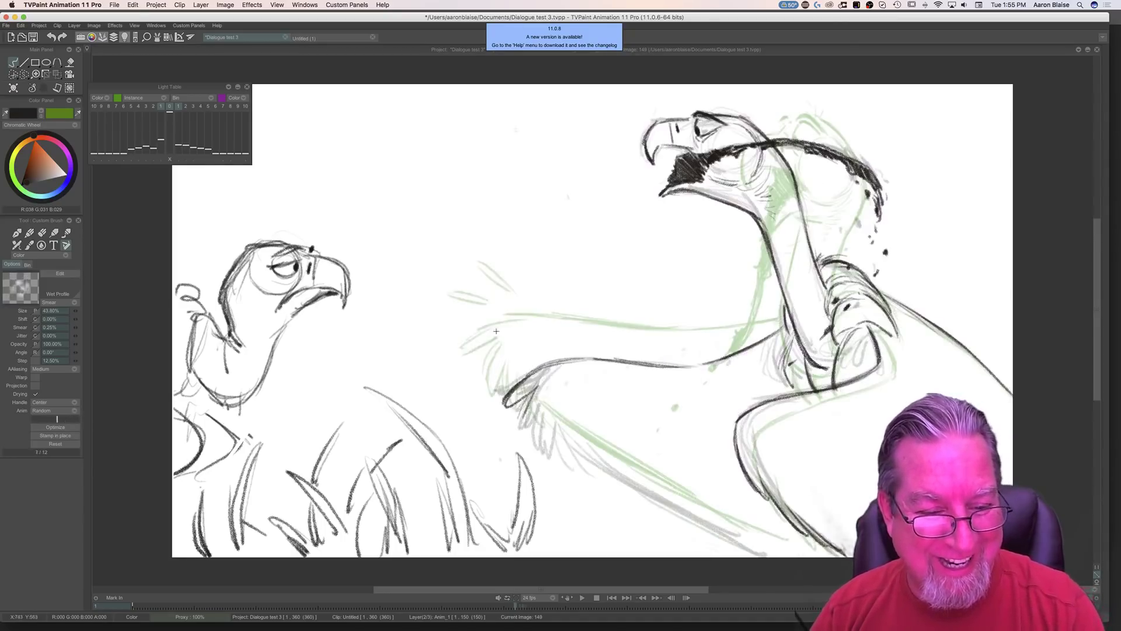
Step: Sketch loose feather strokes just above the tip of the outstretched wing
mouse_move(465, 333)
mouse_down()
mouse_move(498, 338)
mouse_move(508, 356)
mouse_up()
key(Left)
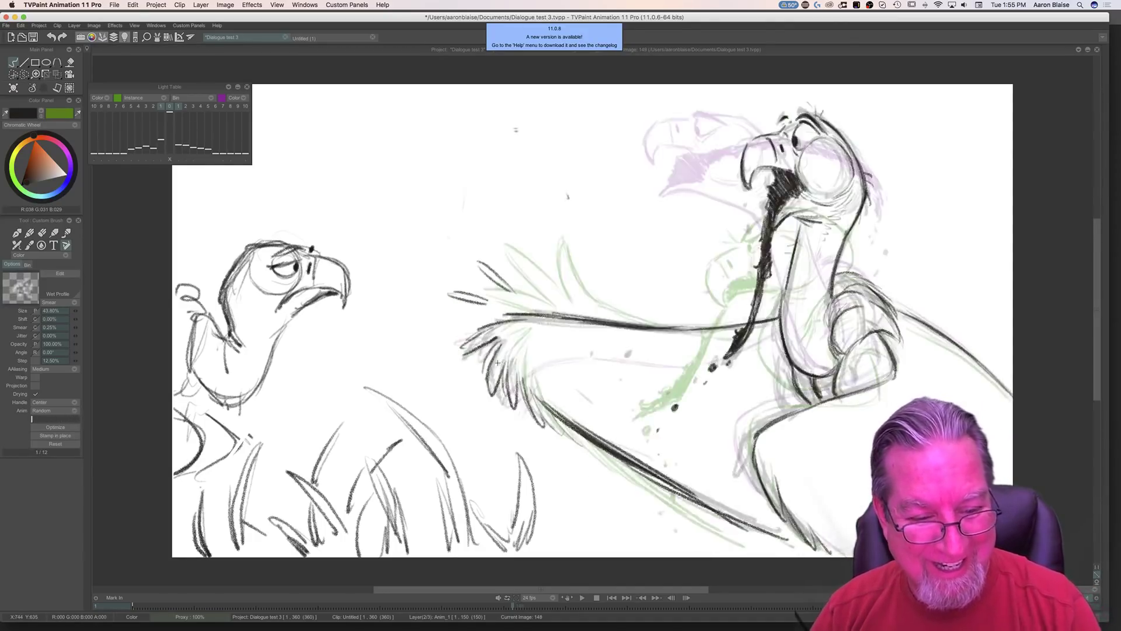
key(Right)
Step: Ink the wing's long lower edge and the ragged feathers hanging behind the wingtip
mouse_move(540, 407)
mouse_down()
mouse_move(545, 439)
mouse_move(554, 419)
mouse_move(580, 463)
mouse_move(552, 444)
mouse_move(571, 444)
mouse_move(590, 472)
mouse_move(611, 480)
mouse_move(584, 451)
mouse_move(746, 536)
mouse_up()
key(Left)
key(Right)
mouse_move(529, 408)
mouse_down()
mouse_move(526, 436)
mouse_move(542, 447)
mouse_up()
key(Left)
key(Right)
key(Left)
key(Right)
key(Left)
key(Right)
key(Left)
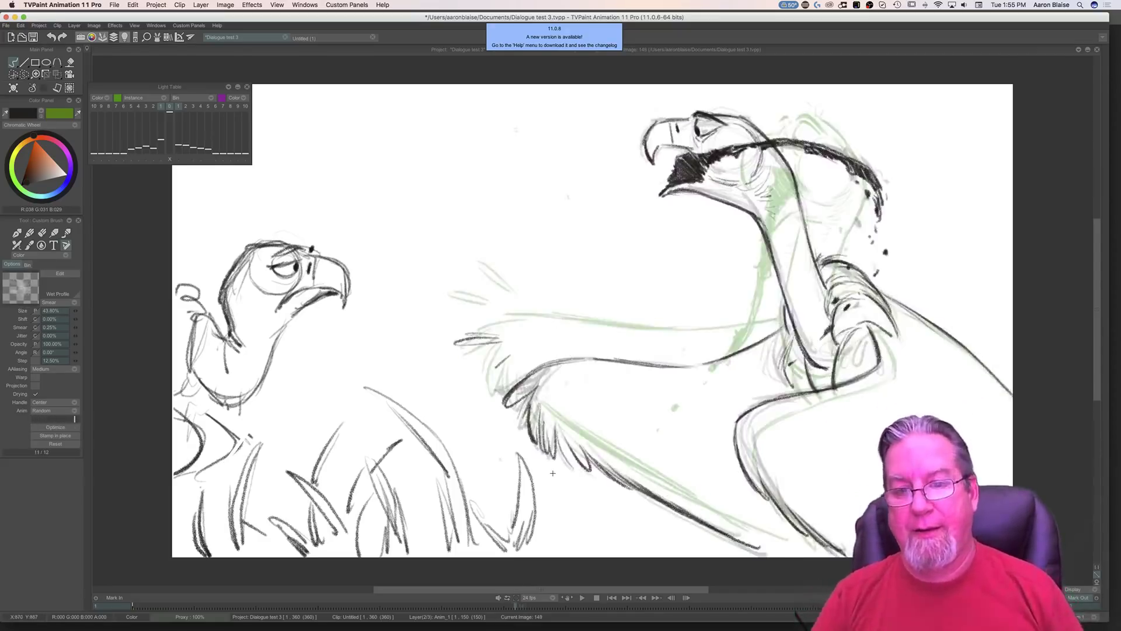
Step: Add small hair strokes on top of the head and behind the neck, flipping through the neighbouring drawings
key(Right)
drag(733, 107, 751, 114)
key(Left)
key(Right)
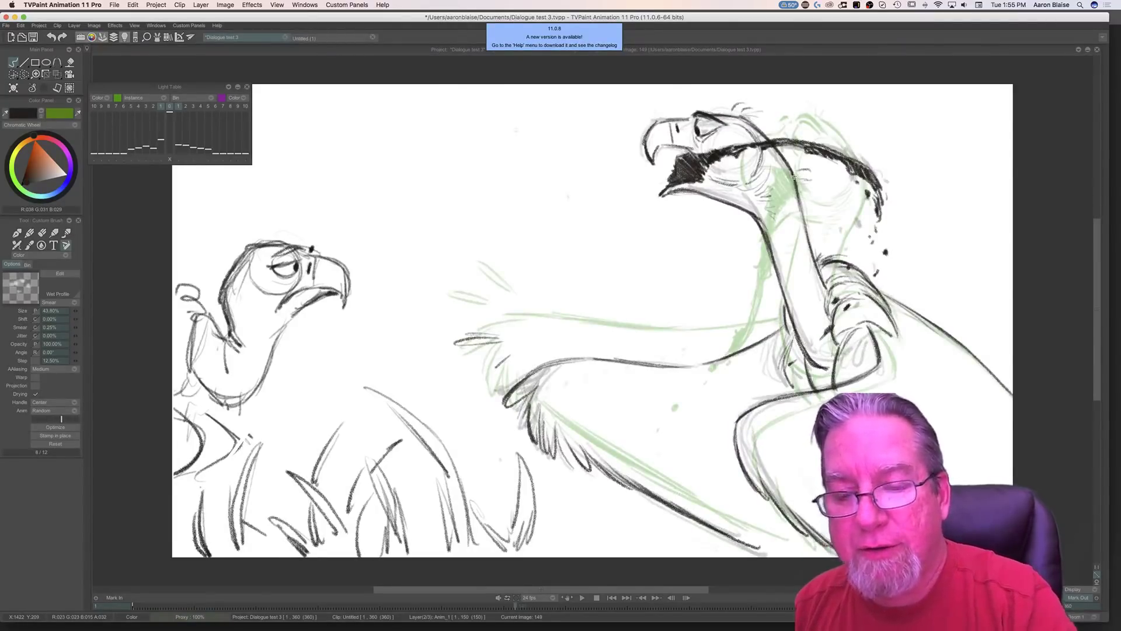
key(Left)
key(Right)
key(Left)
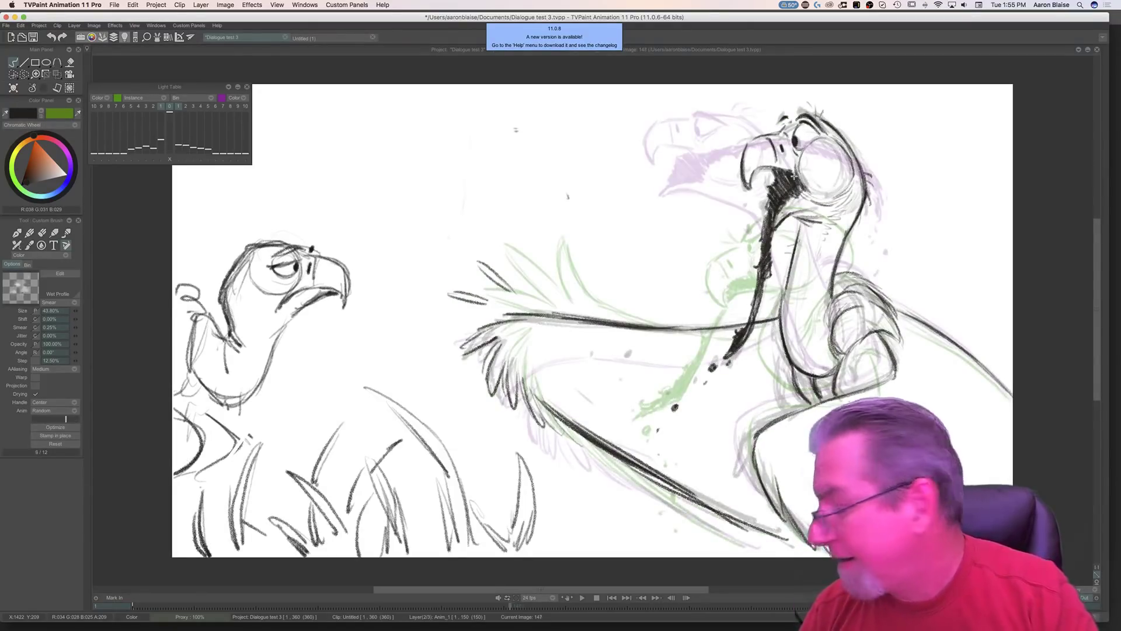
key(Right)
key(Left)
key(Right)
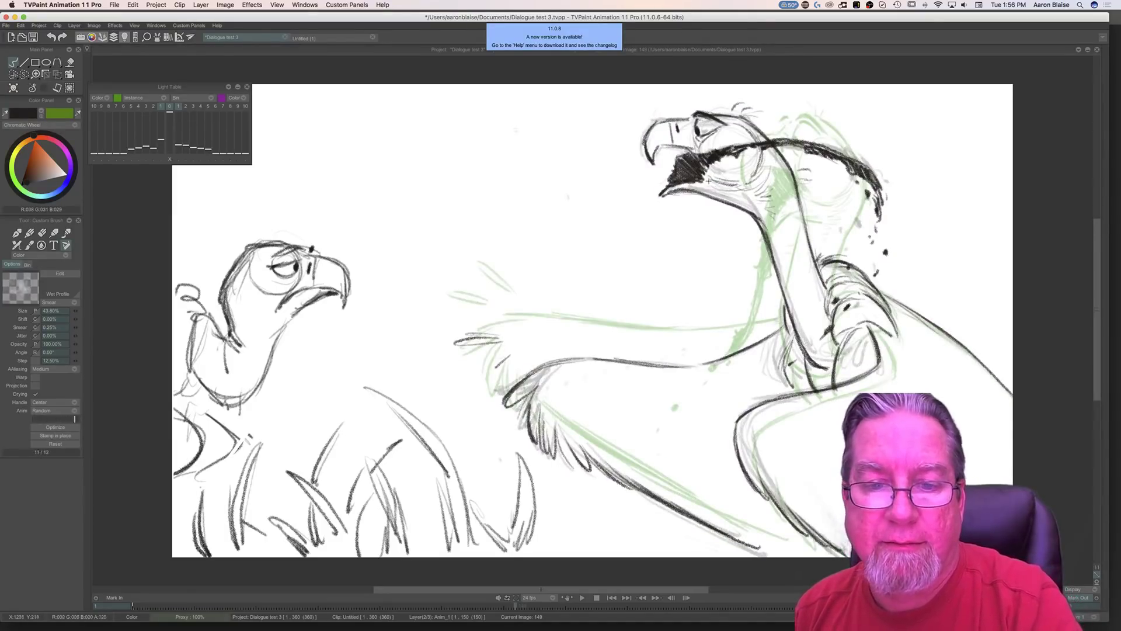
Step: Refine the upper beak and nostril lines, flipping against the previous drawings
key(Left)
key(Left)
key(Right)
key(Right)
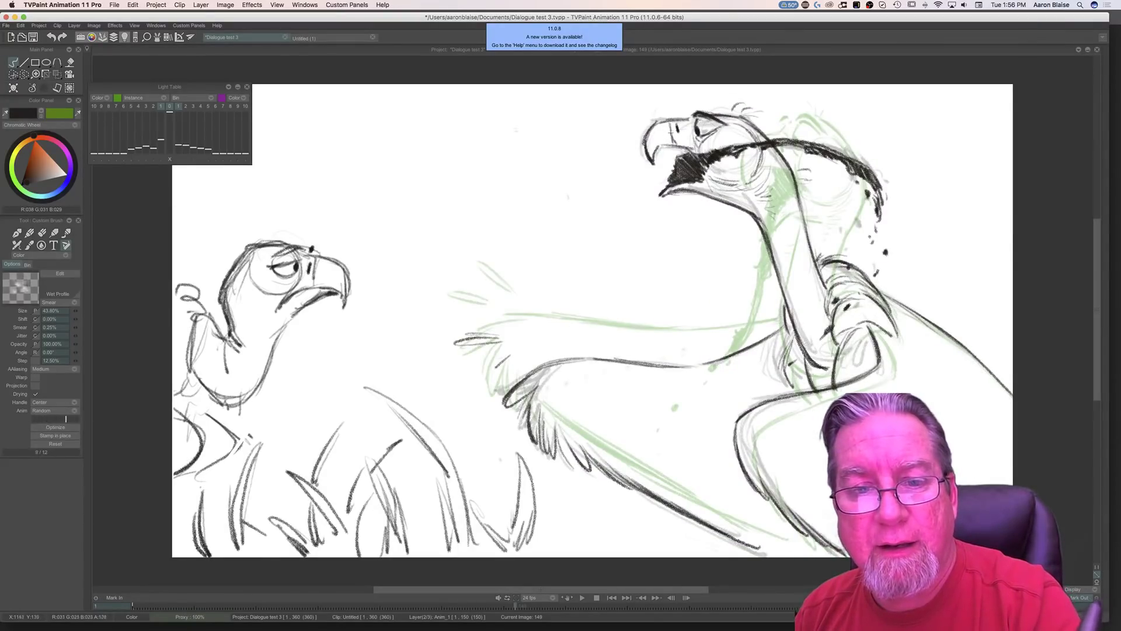
key(Left)
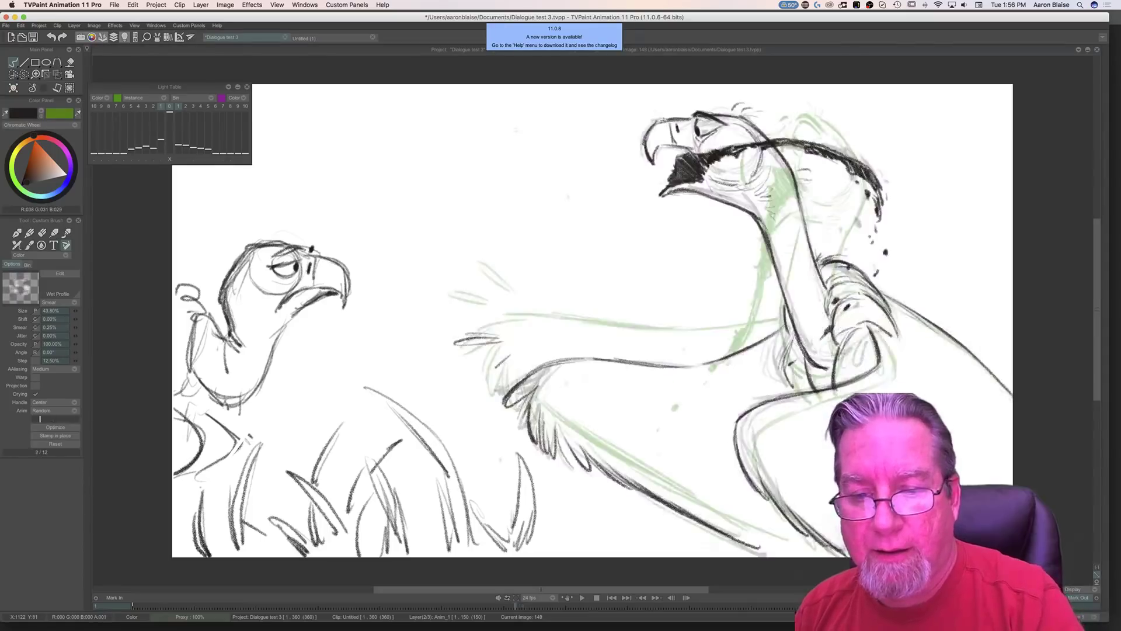
key(Right)
key(Left)
key(Right)
Step: Add short hair strokes along the front of the vulture's throat, checking against the previous drawings
key(Left)
key(Left)
key(Right)
key(Left)
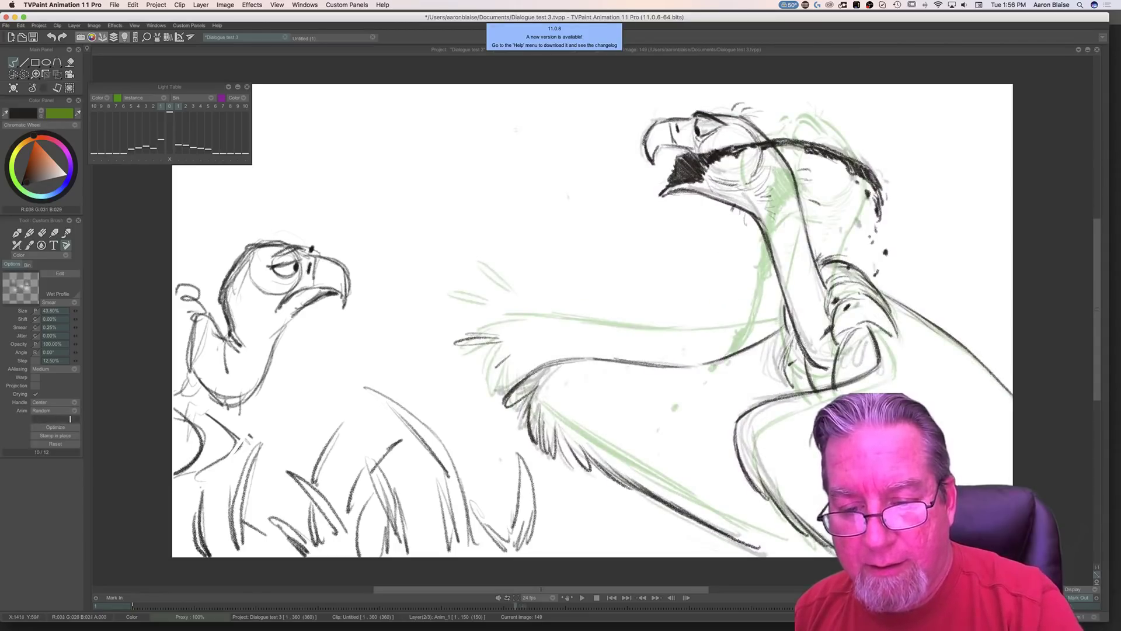
key(Right)
key(Left)
key(Left)
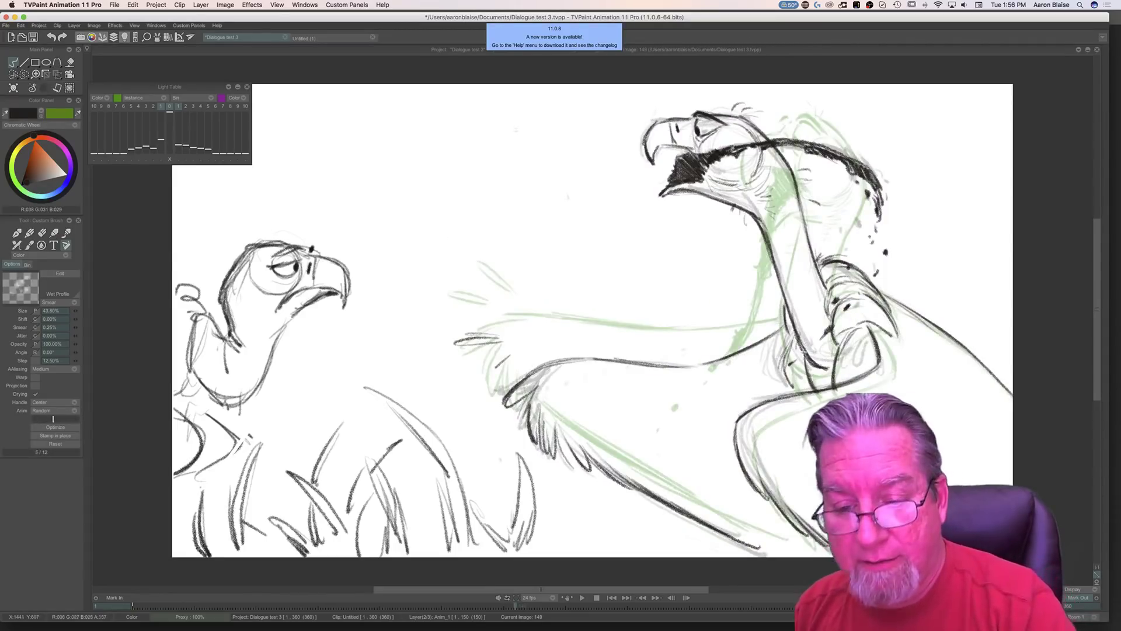
Step: Darken the feather hatching at the base of the neck above the wing joint
drag(792, 343, 793, 384)
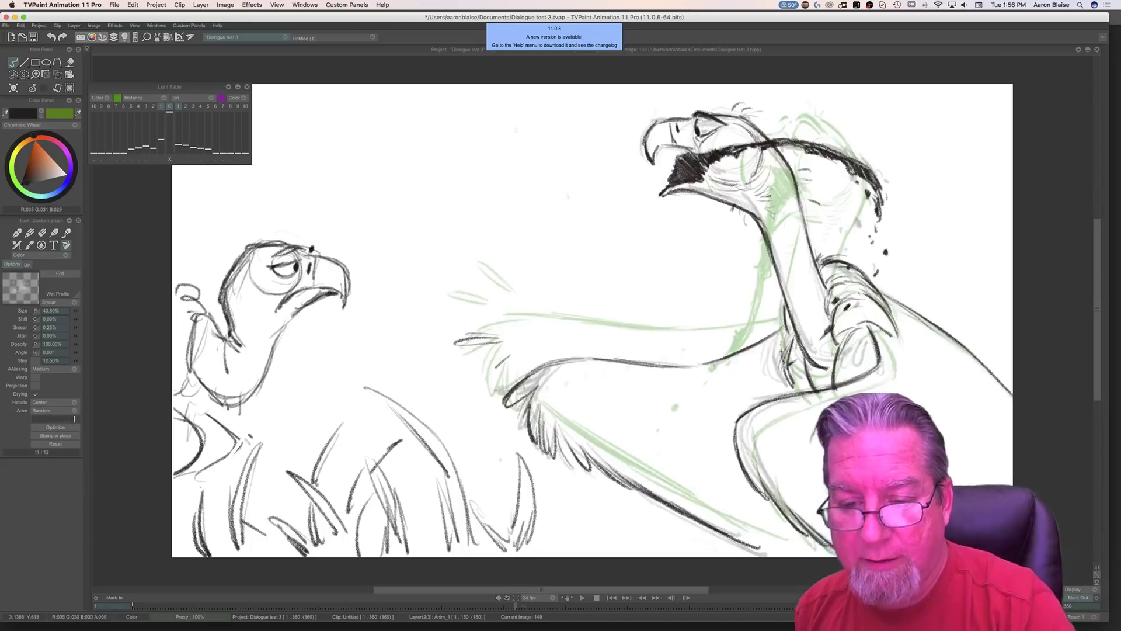
key(Right)
key(Left)
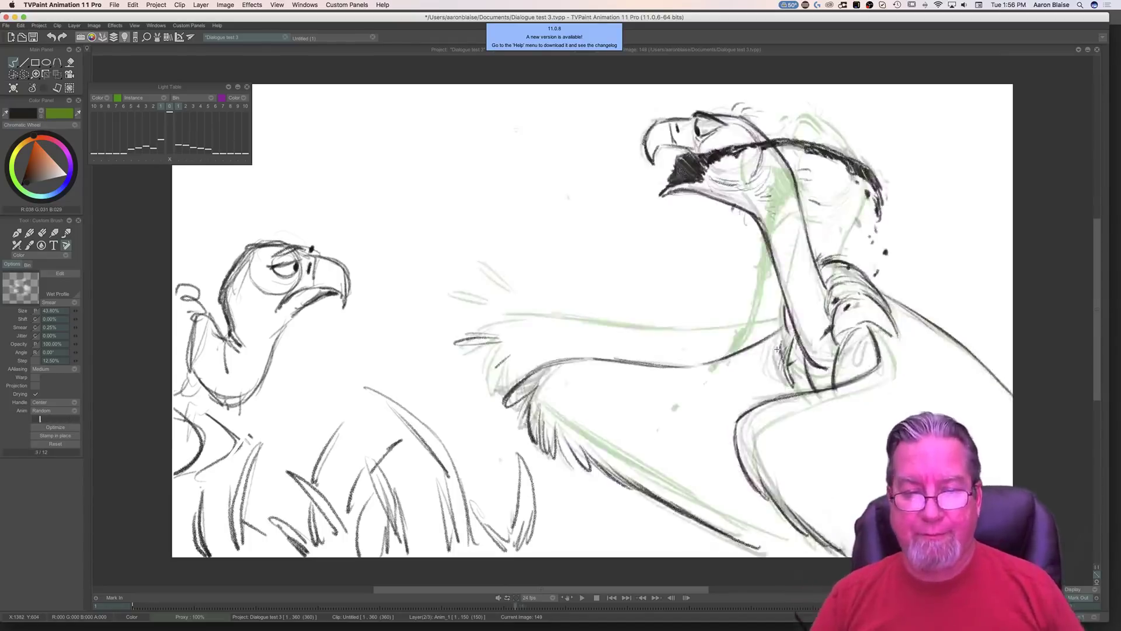
Step: Compare the finished drawing with its neighbour and play back the cleaned-up animation from an earlier frame
key(Right)
key(Left)
key(Right)
key(Left)
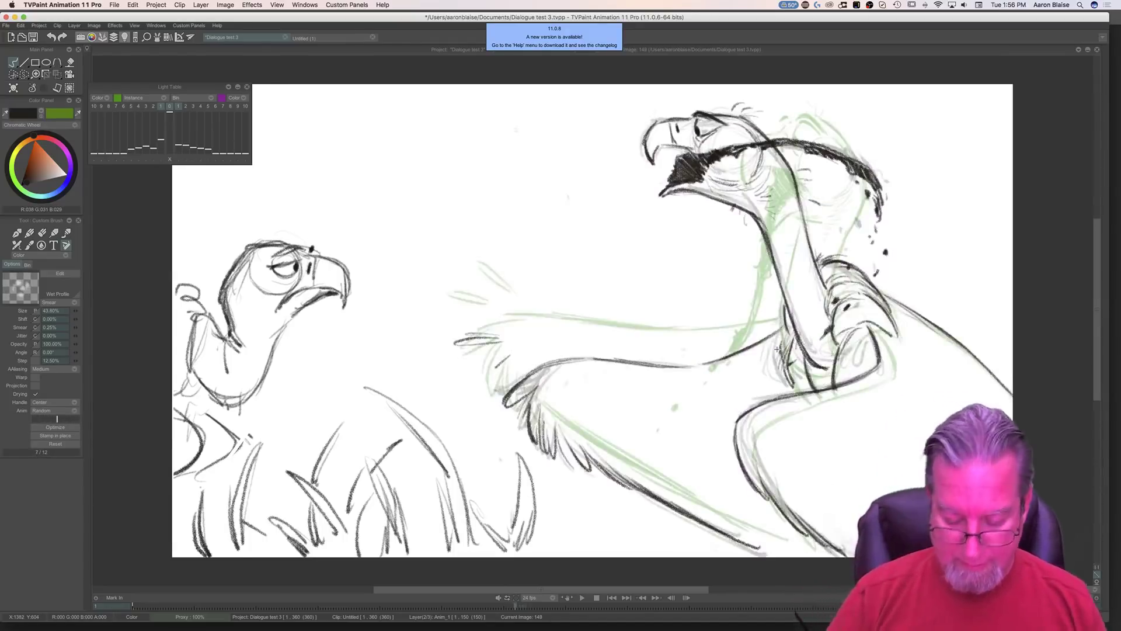
key(Tab)
drag(567, 532, 466, 533)
key(Return)
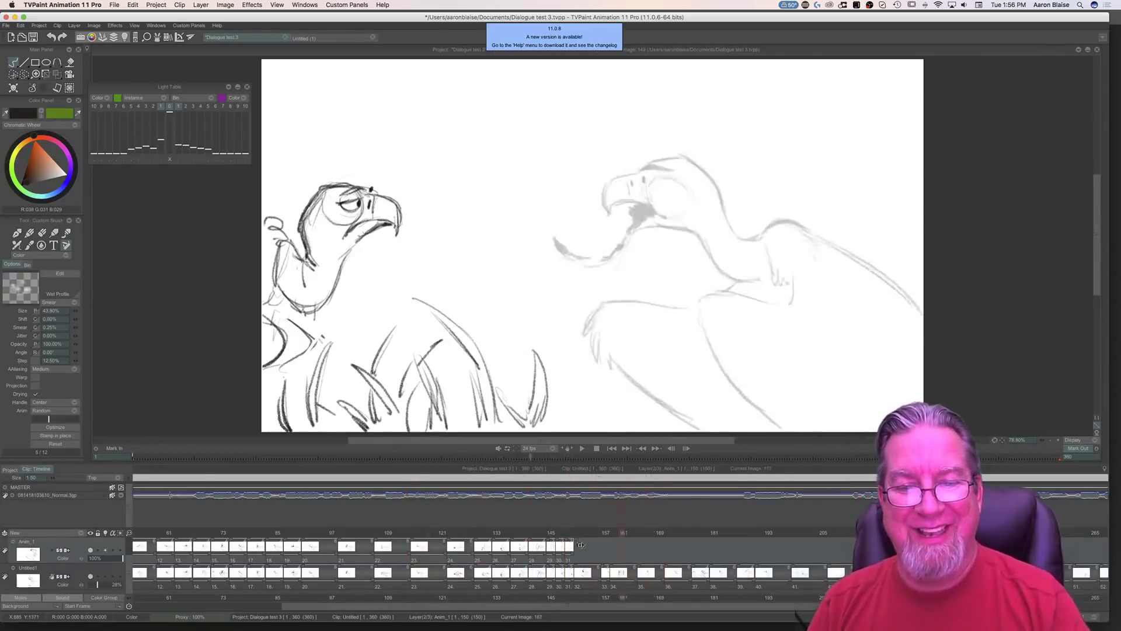
Step: Extend the Anim_1 layer to frame 151 and go to the blank drawing there
mouse_move(628, 548)
mouse_down()
mouse_move(552, 549)
mouse_move(587, 548)
mouse_up()
click(578, 534)
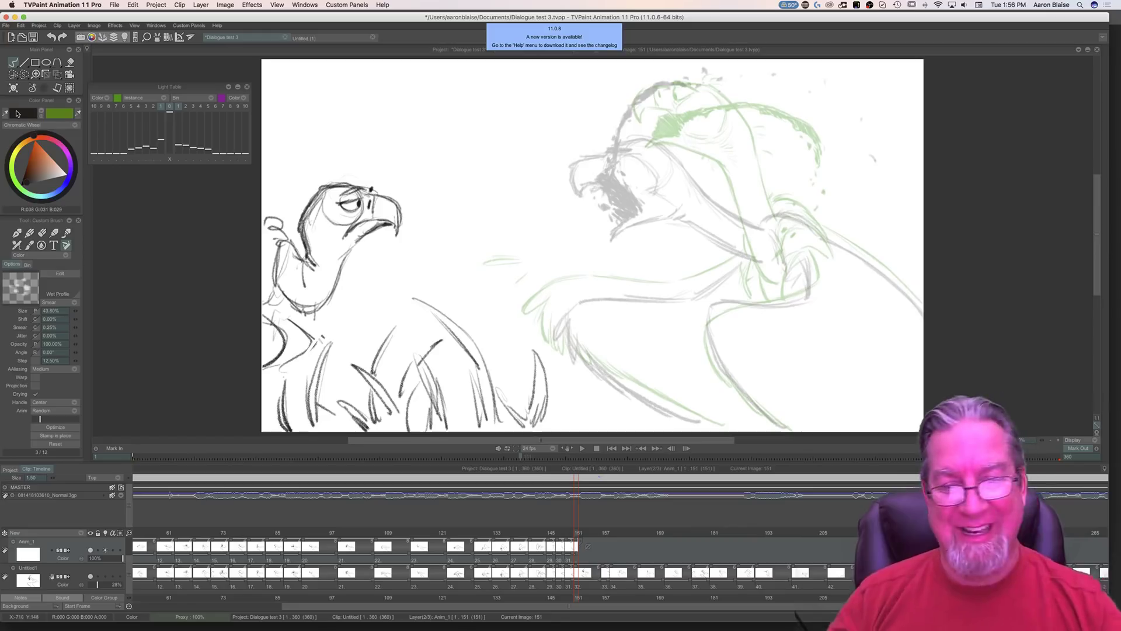
key(Down)
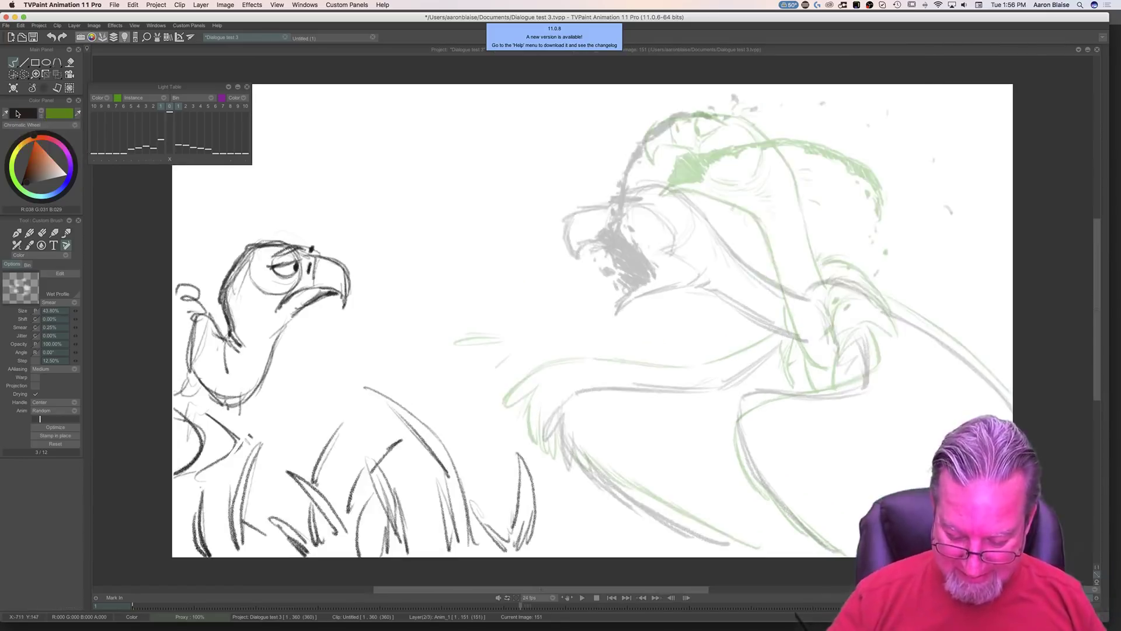
Step: Ink the top curve of the right vulture's shoulder at the base of the neck, flipping against the previous drawing
key(Left)
key(Right)
key(Left)
key(Right)
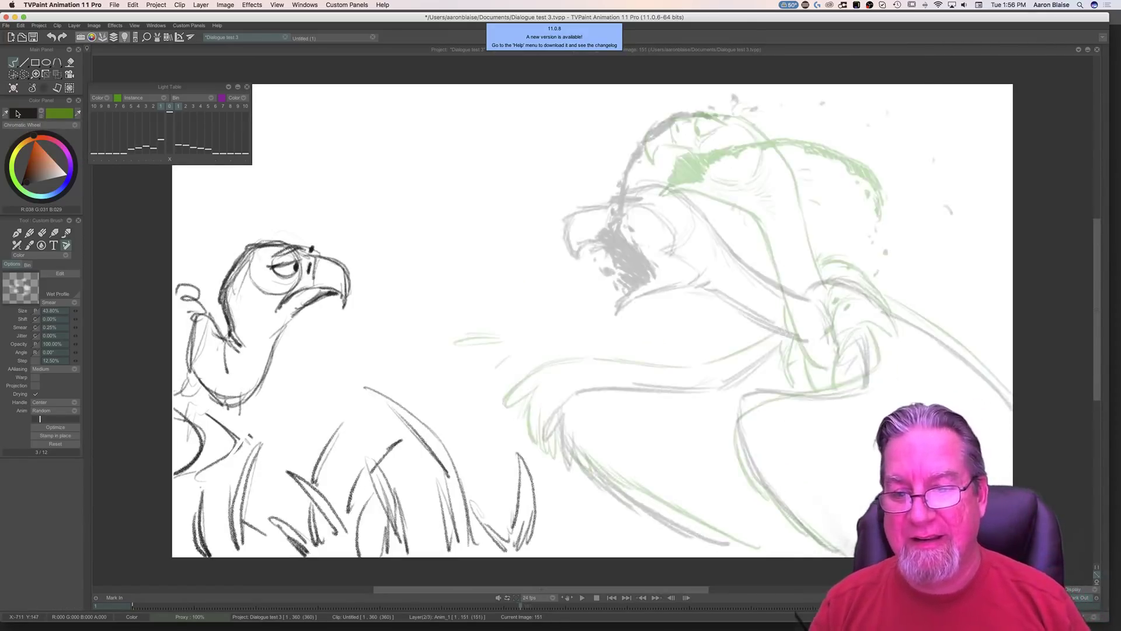
key(Left)
key(Right)
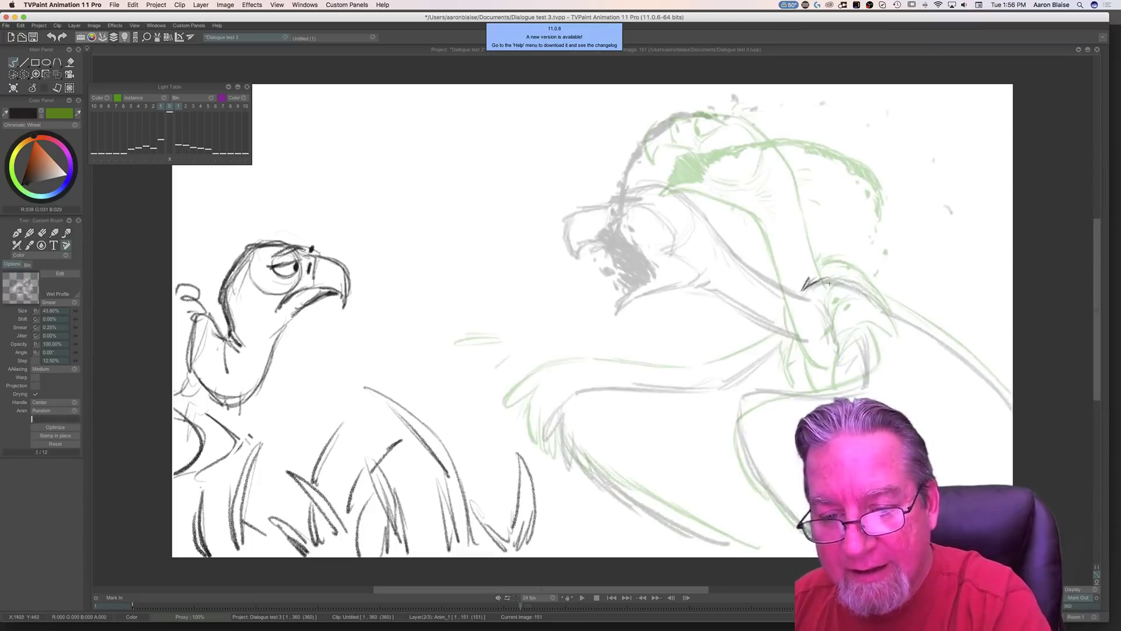
key(Left)
key(Right)
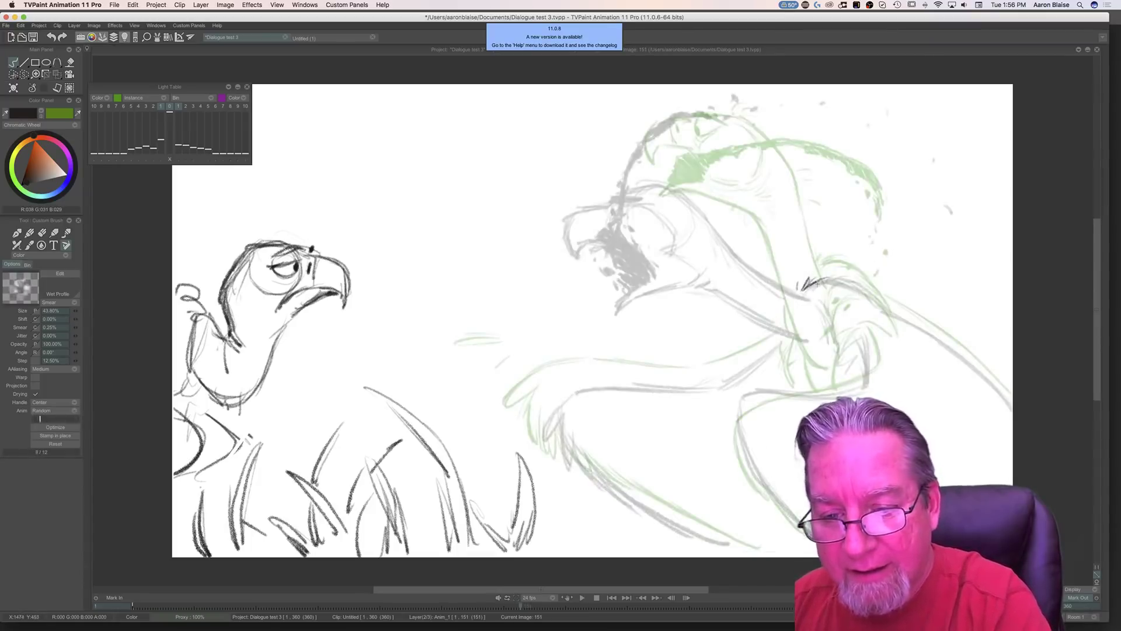
key(Left)
key(Right)
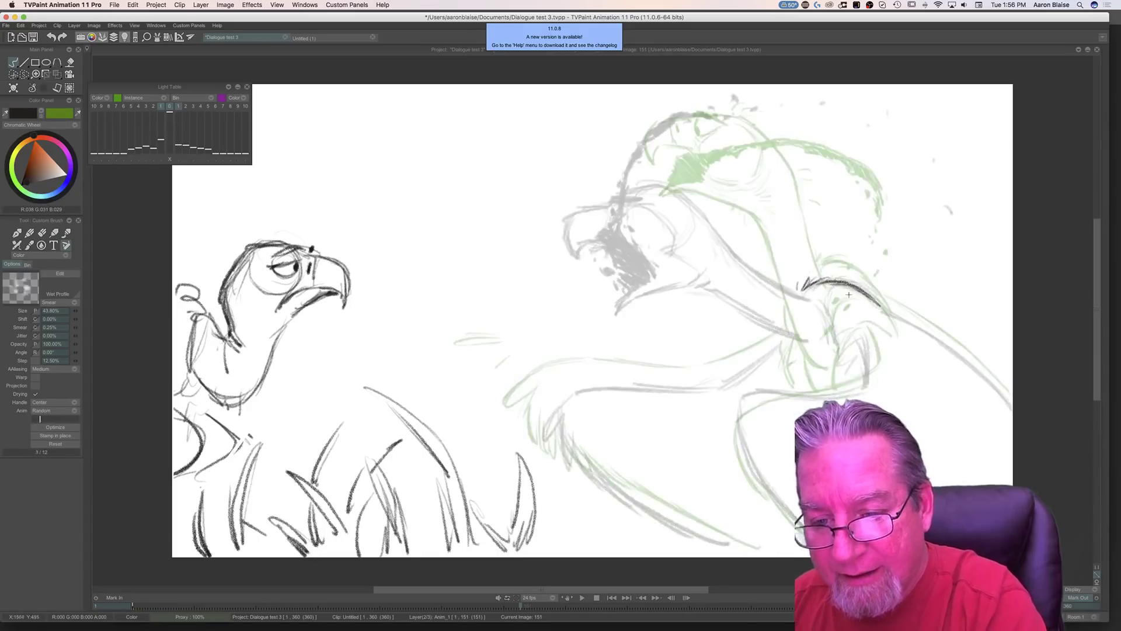
key(Left)
key(Right)
Step: Ink the back line running off the page and the feather tips behind the shoulder, checking against the previous drawing
mouse_move(894, 320)
mouse_down()
mouse_move(942, 345)
mouse_move(1016, 415)
mouse_up()
mouse_move(873, 307)
mouse_down()
mouse_move(895, 347)
mouse_move(876, 342)
mouse_move(892, 357)
mouse_up()
key(Left)
key(Right)
key(Left)
key(Right)
key(Left)
key(Right)
key(Left)
key(Right)
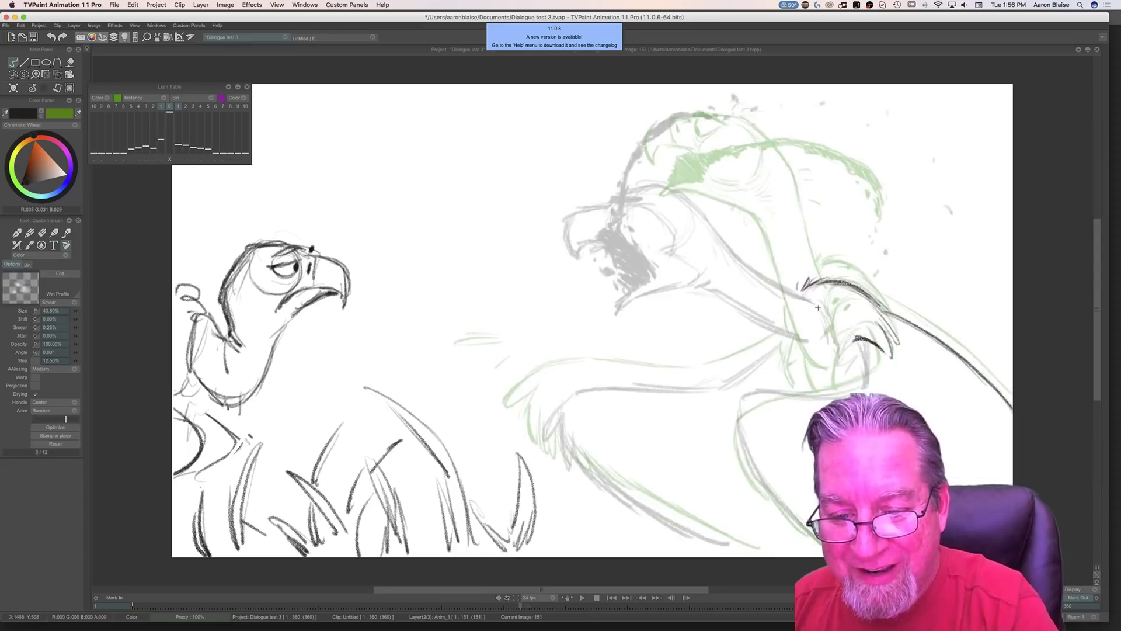
Step: Ink the lower back of the neck and the feathered front edge of the shoulder joint down to the chest
drag(814, 303, 761, 279)
key(Left)
key(Right)
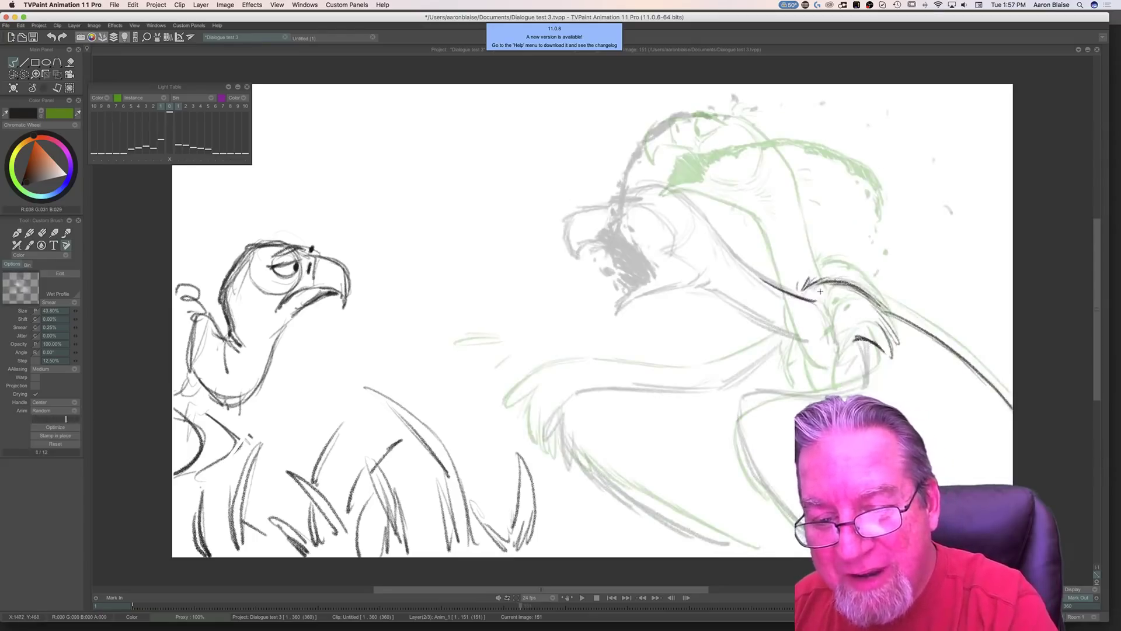
mouse_move(823, 295)
mouse_down()
mouse_move(831, 350)
mouse_move(861, 343)
mouse_move(856, 363)
mouse_up()
key(Left)
key(Right)
key(Left)
key(Right)
key(Left)
key(Right)
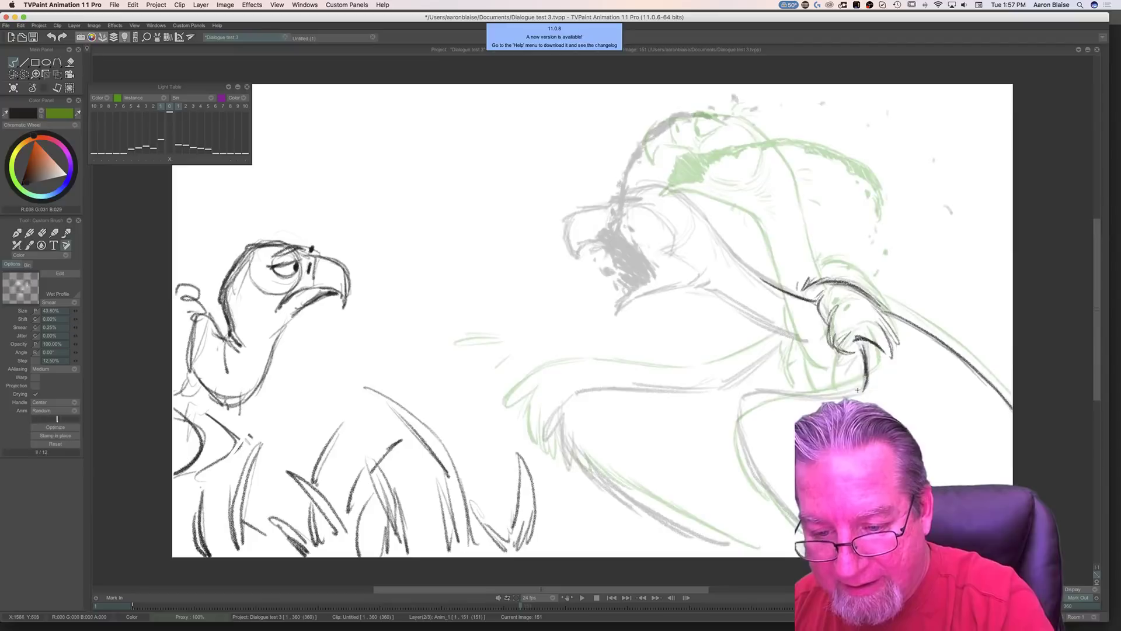
Step: Ink the near wing's upper and front edge from below the shoulder, sweeping down to the page bottom
key(Left)
key(Right)
key(Left)
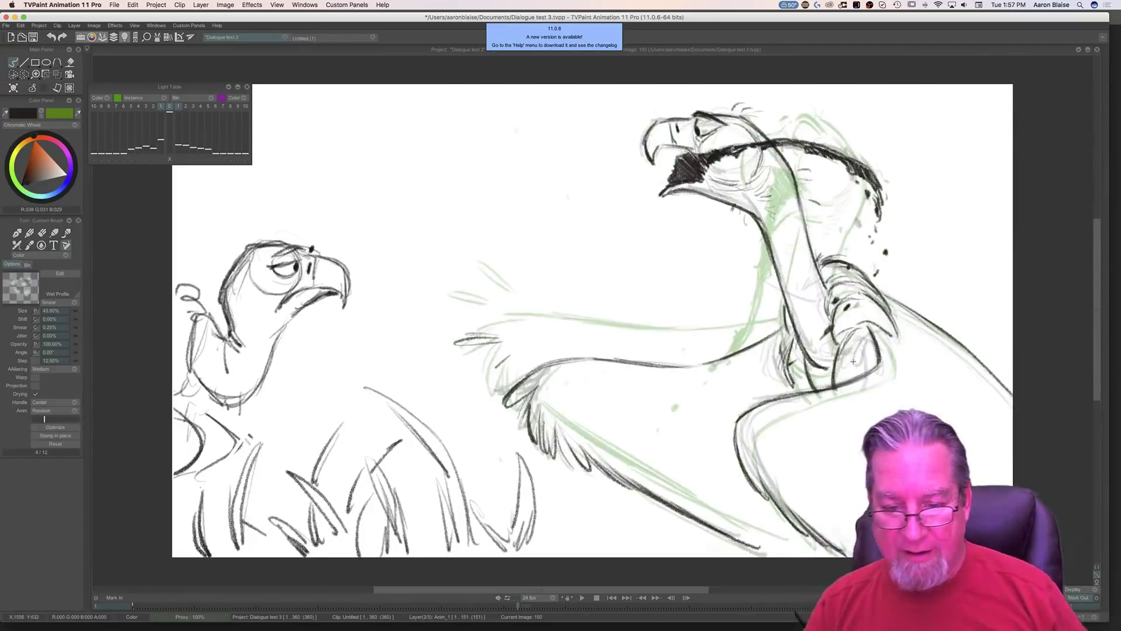
key(Right)
key(Left)
key(Right)
mouse_move(862, 390)
mouse_down()
mouse_move(785, 394)
mouse_move(797, 392)
mouse_move(766, 415)
mouse_move(764, 391)
mouse_move(752, 388)
mouse_move(772, 396)
mouse_move(736, 415)
mouse_move(740, 436)
mouse_move(735, 417)
mouse_move(763, 487)
mouse_up()
key(Left)
key(Right)
key(Left)
key(Right)
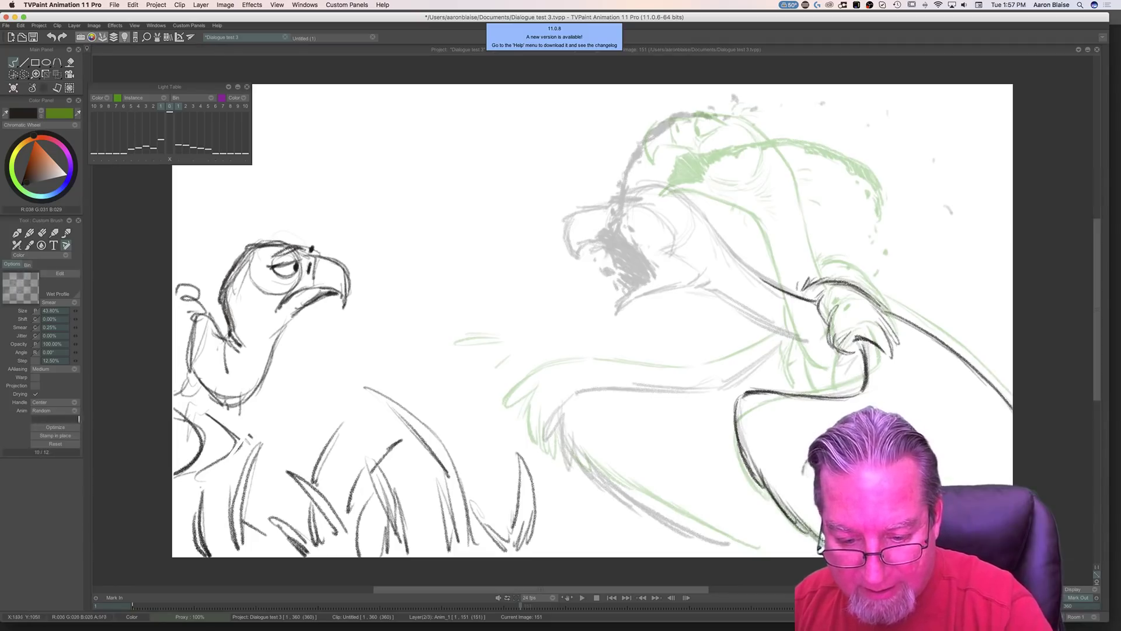
Step: Add a short curved line between the shoulder joint and the near wing's upper edge, flipping against the previous drawing
key(Left)
key(Right)
key(Left)
key(Right)
key(Left)
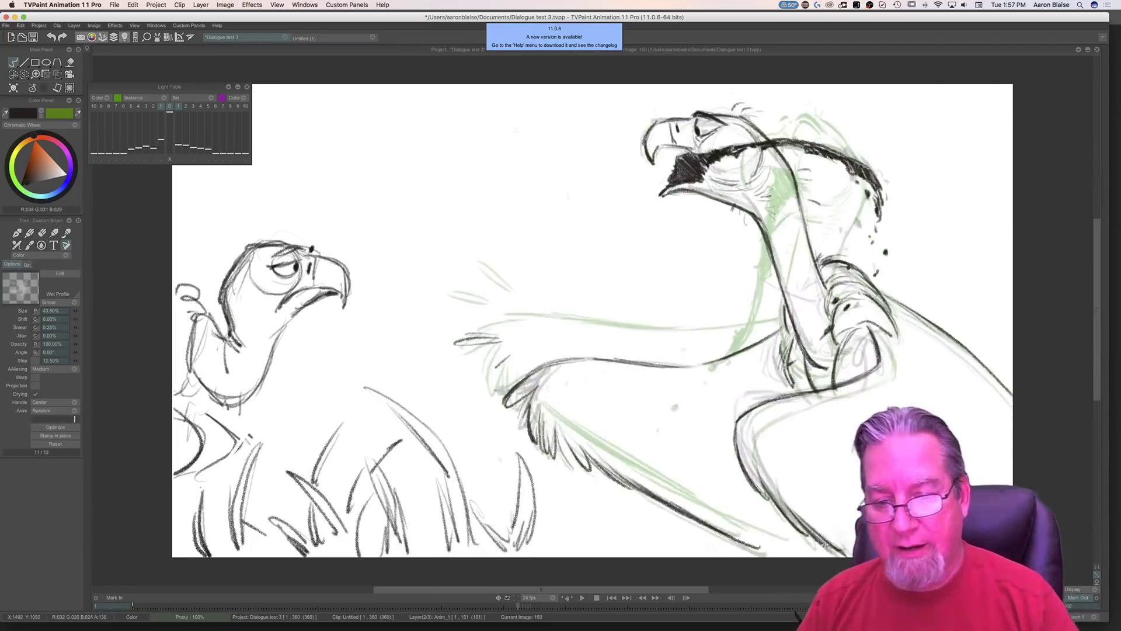
key(Right)
key(Left)
key(Right)
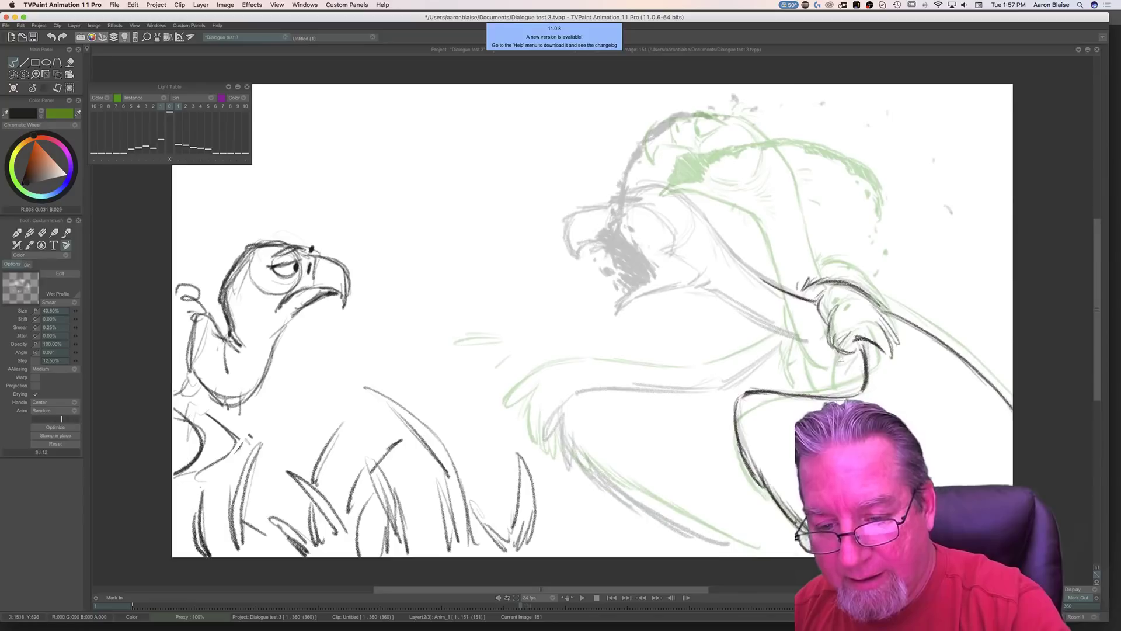
key(Left)
key(Right)
key(Left)
key(Right)
key(Left)
key(Right)
key(Left)
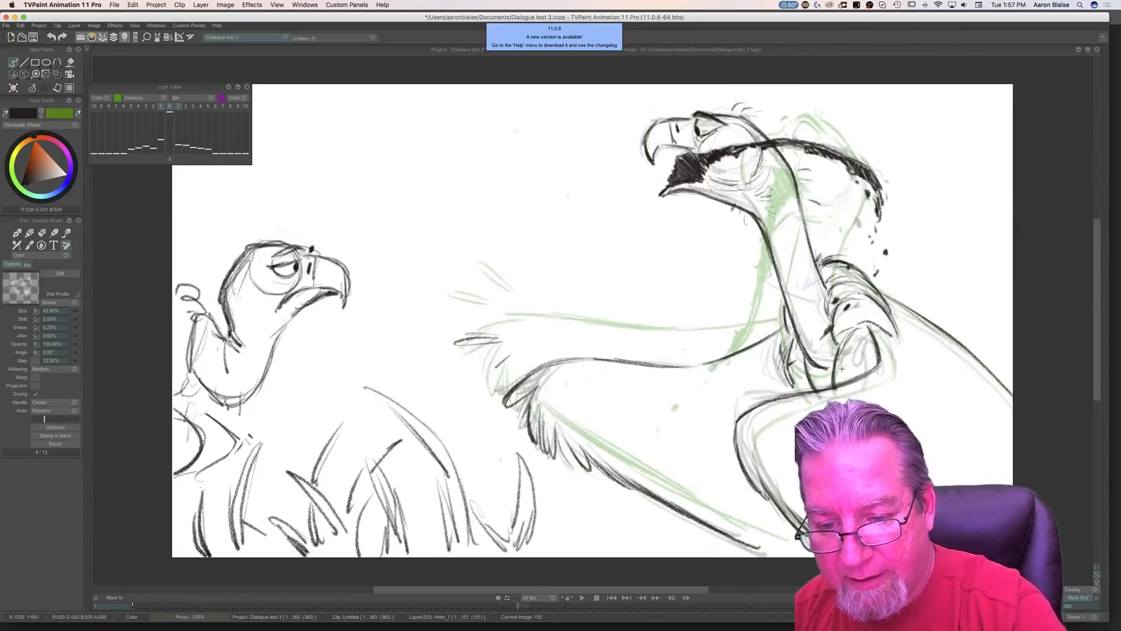
key(Right)
key(Left)
key(Right)
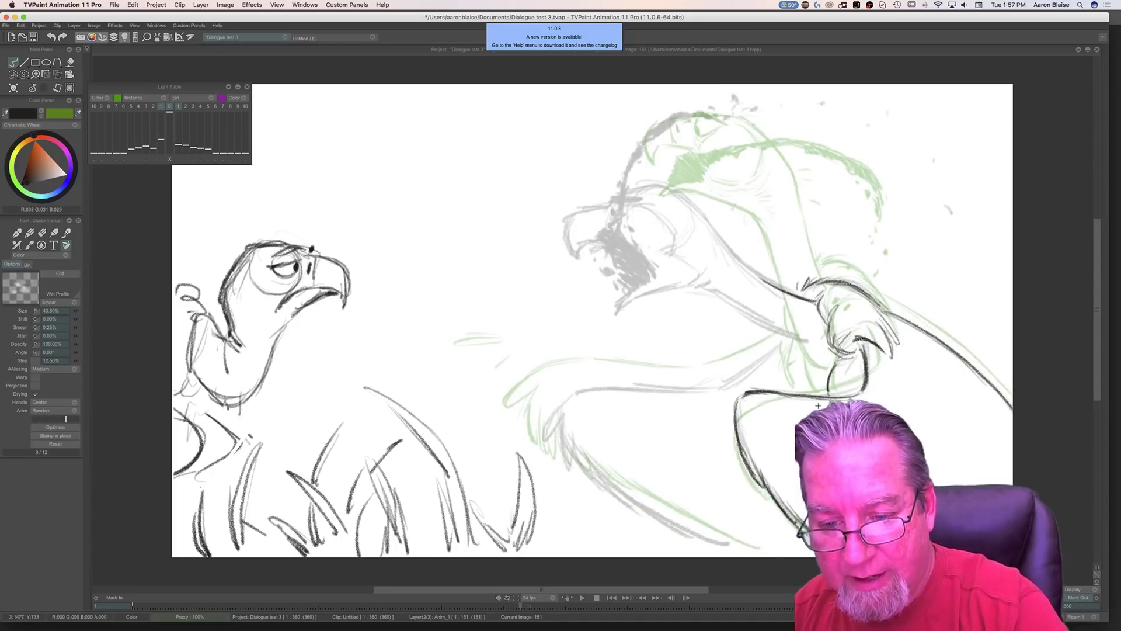
key(Left)
key(Right)
key(Left)
key(Right)
key(Left)
key(Right)
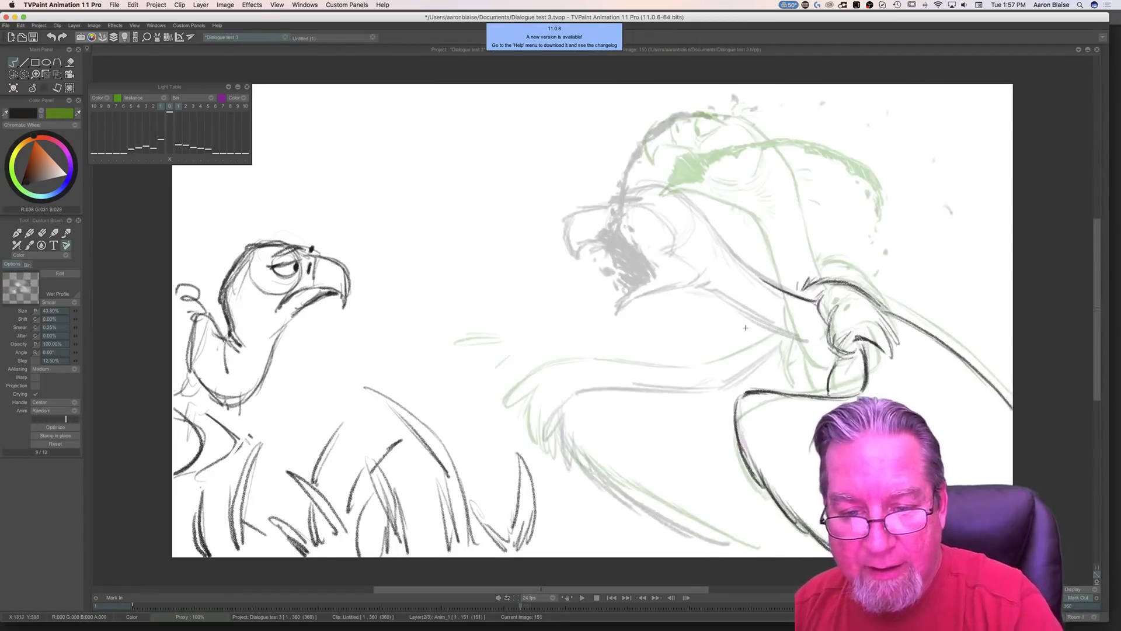
Step: Ink the underside of the neck from the throat to the shoulder joint
mouse_move(703, 289)
mouse_down()
mouse_move(791, 341)
mouse_move(746, 313)
mouse_move(826, 345)
mouse_move(737, 307)
mouse_up()
key(Left)
key(Right)
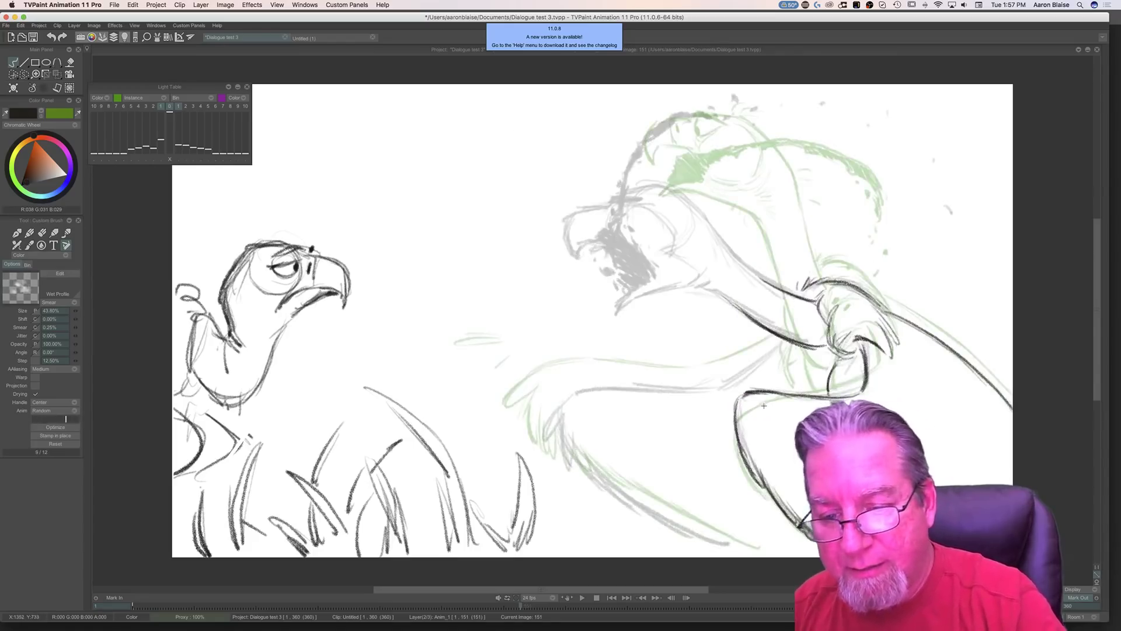
Step: Erase and redraw the short curve below the shoulder joint, and add a second chest curve at the neck's base
key(e)
key(Left)
key(Right)
key(b)
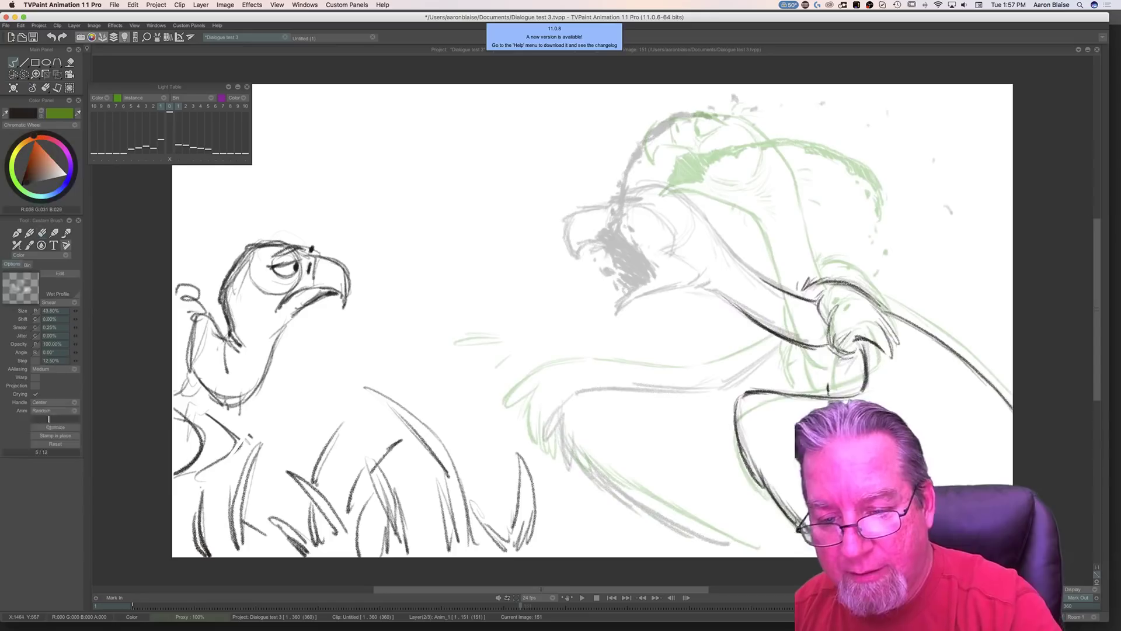
drag(824, 366, 821, 360)
key(Left)
key(Right)
drag(799, 349, 799, 364)
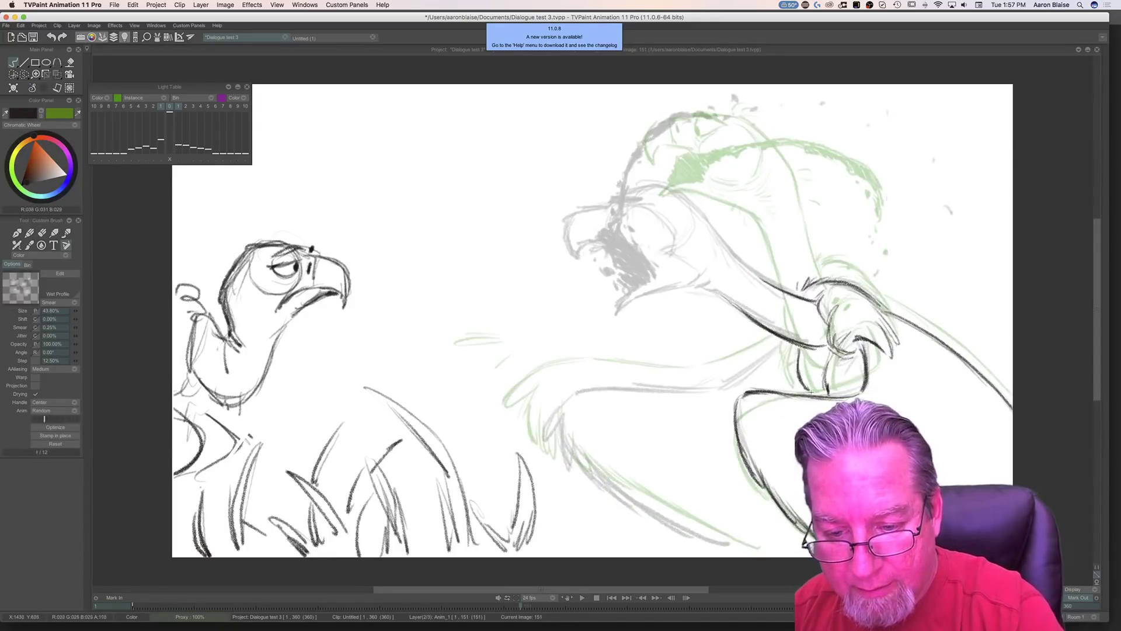
key(Left)
key(Right)
key(Left)
key(Right)
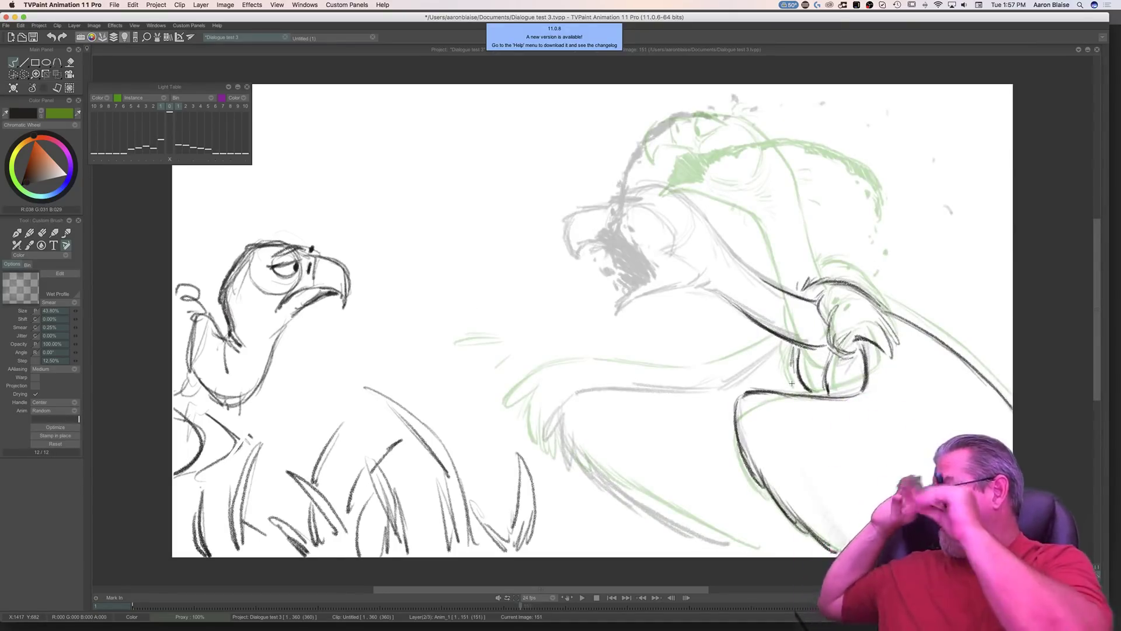
Step: Ink the far wing's upper edge where it leaves the chest, flipping against the previous drawing
key(Left)
key(Right)
key(Left)
key(Right)
drag(786, 344, 739, 378)
key(Left)
key(Right)
key(Left)
key(Right)
key(Left)
key(Right)
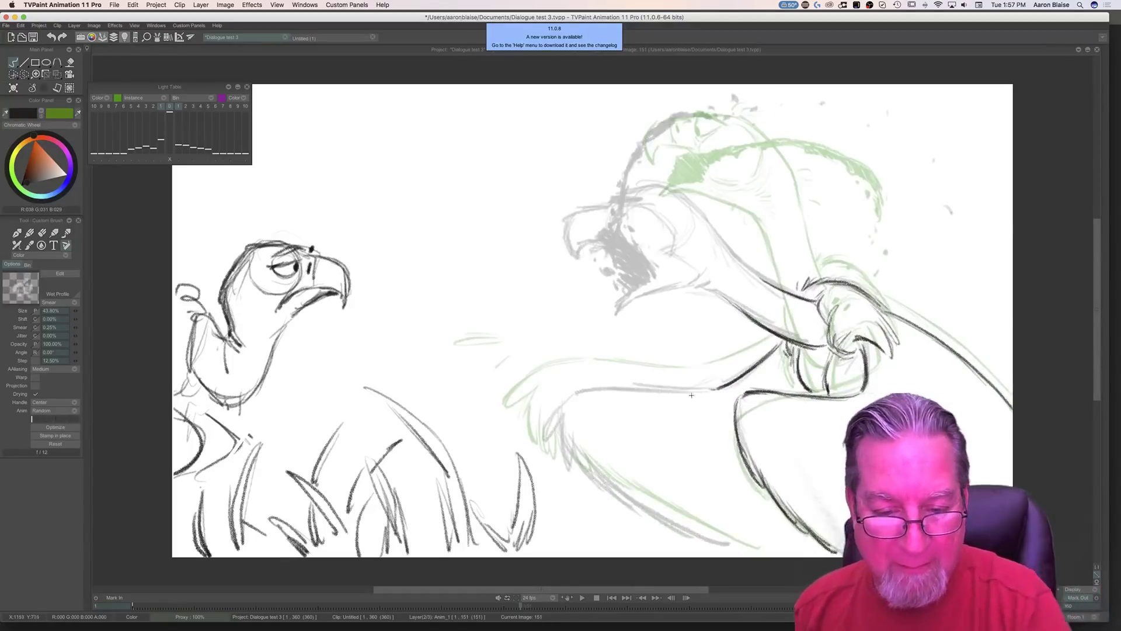
Step: Ink the rest of the far wing's top edge, its feathered tip and its lower edge down to the page bottom
mouse_move(670, 390)
mouse_down()
mouse_move(597, 388)
mouse_move(562, 406)
mouse_move(547, 448)
mouse_move(568, 417)
mouse_move(578, 477)
mouse_move(577, 441)
mouse_move(654, 517)
mouse_move(634, 509)
mouse_move(612, 480)
mouse_move(724, 549)
mouse_up()
key(Left)
key(Right)
key(Left)
key(Right)
key(Left)
key(Right)
key(Left)
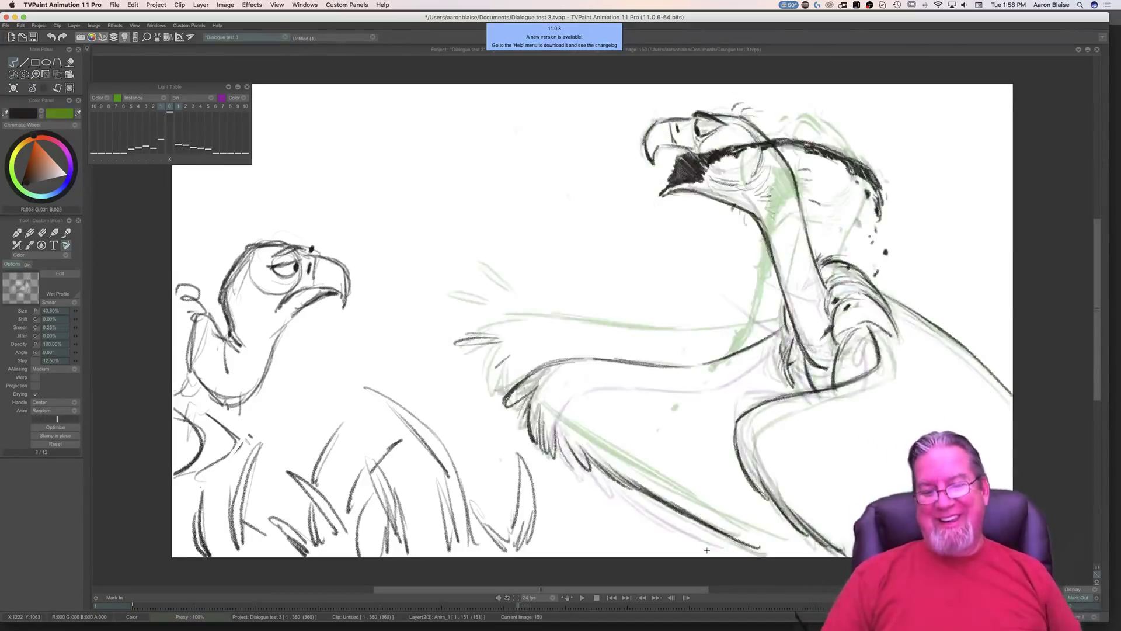
key(Right)
key(Left)
key(Right)
key(Left)
key(Right)
key(Left)
key(Right)
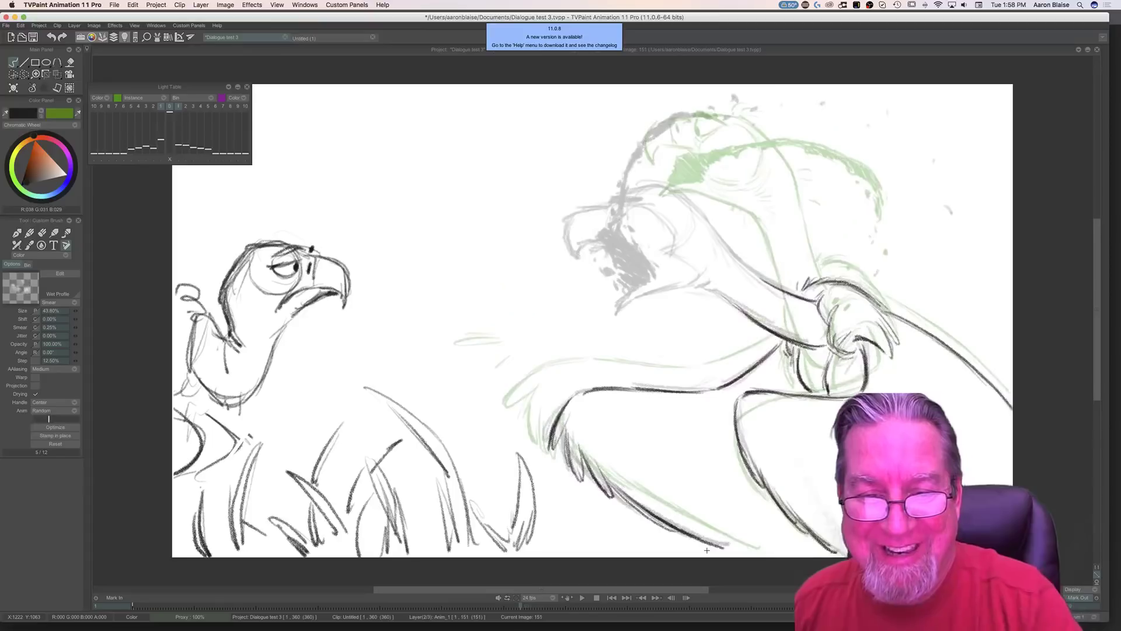
Step: Ink the back of the neck and the top of the head forward to the base of the beak
drag(695, 212, 646, 186)
mouse_move(697, 187)
mouse_down()
mouse_move(761, 277)
mouse_move(709, 218)
mouse_move(645, 185)
mouse_up()
key(Left)
key(Right)
key(Left)
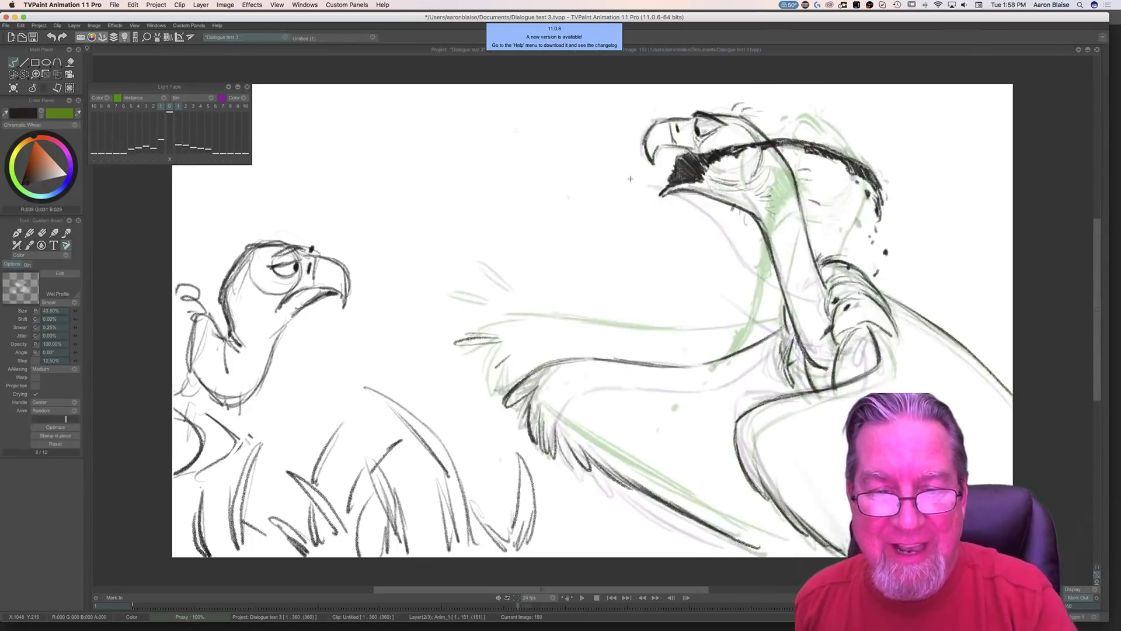
key(Right)
key(Left)
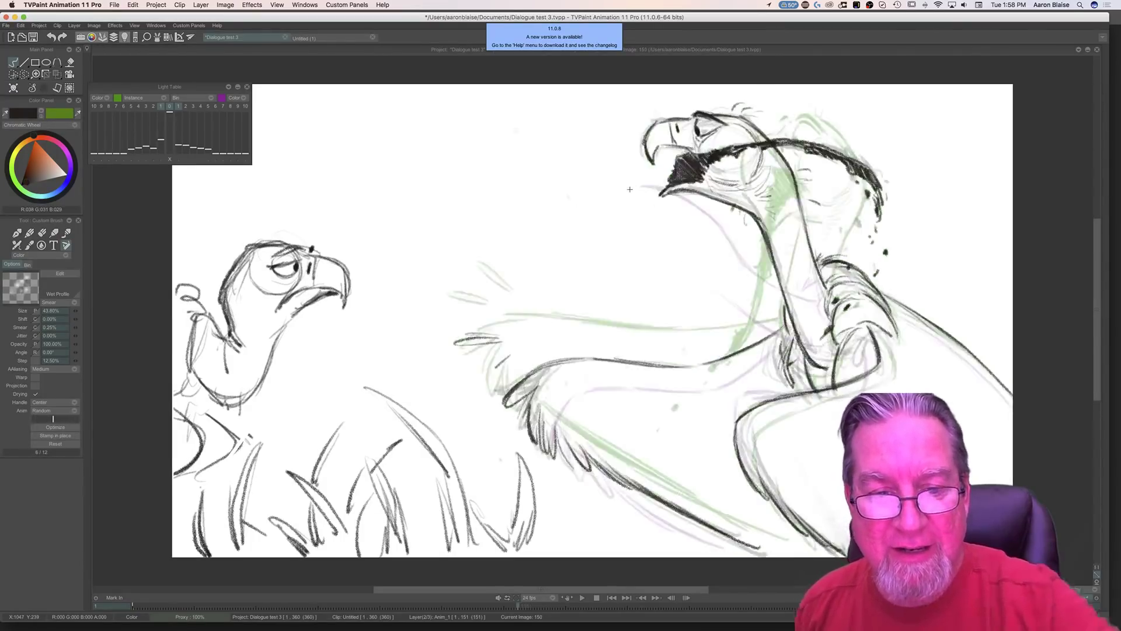
key(Right)
drag(644, 188, 602, 206)
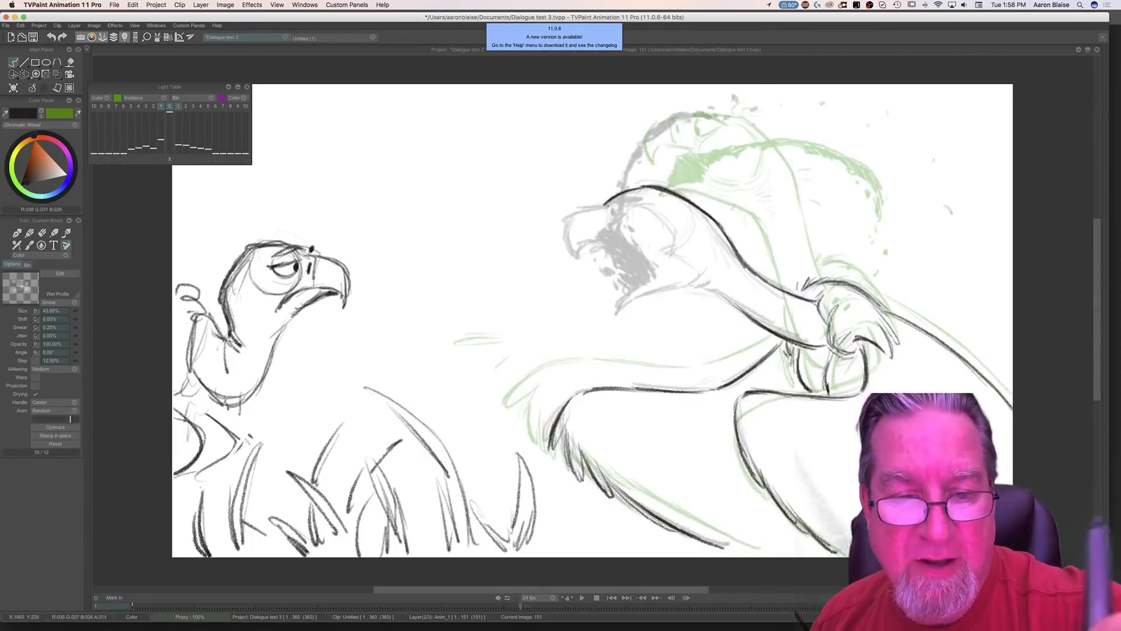
key(Left)
key(Right)
key(Left)
key(Right)
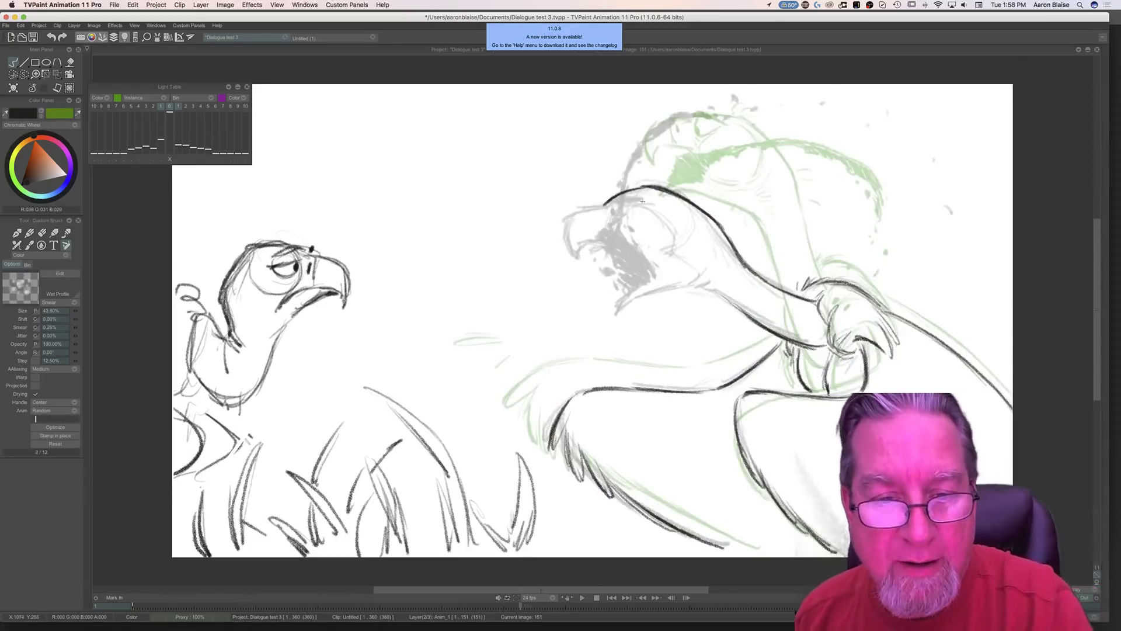
Step: Add the brow stroke and ink the outline of the hooked upper beak, checking against the previous drawing
mouse_move(633, 199)
mouse_down()
mouse_move(606, 207)
mouse_move(637, 200)
mouse_up()
key(Left)
key(Right)
key(Left)
key(Right)
mouse_move(600, 206)
mouse_down()
mouse_move(566, 221)
mouse_move(572, 257)
mouse_up()
key(Left)
key(Right)
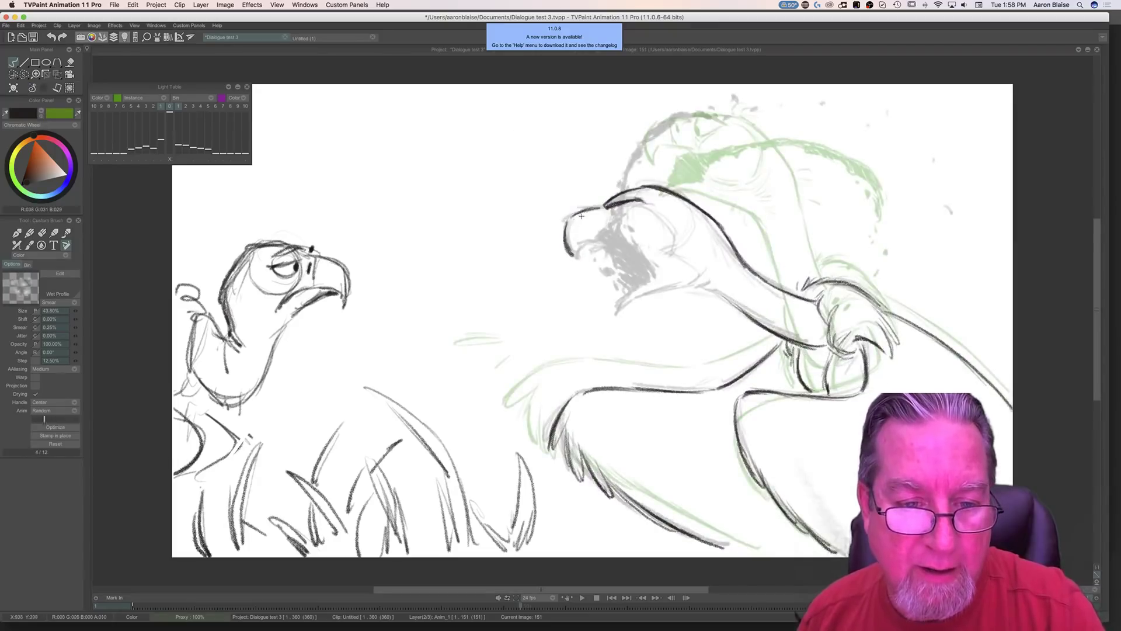
key(Left)
key(Right)
Step: Ink the round eye socket and the cheek lines behind it, flipping against the previous drawing
drag(618, 227, 628, 252)
mouse_move(633, 206)
mouse_down()
mouse_move(682, 252)
mouse_move(688, 238)
mouse_move(695, 246)
mouse_move(682, 267)
mouse_up()
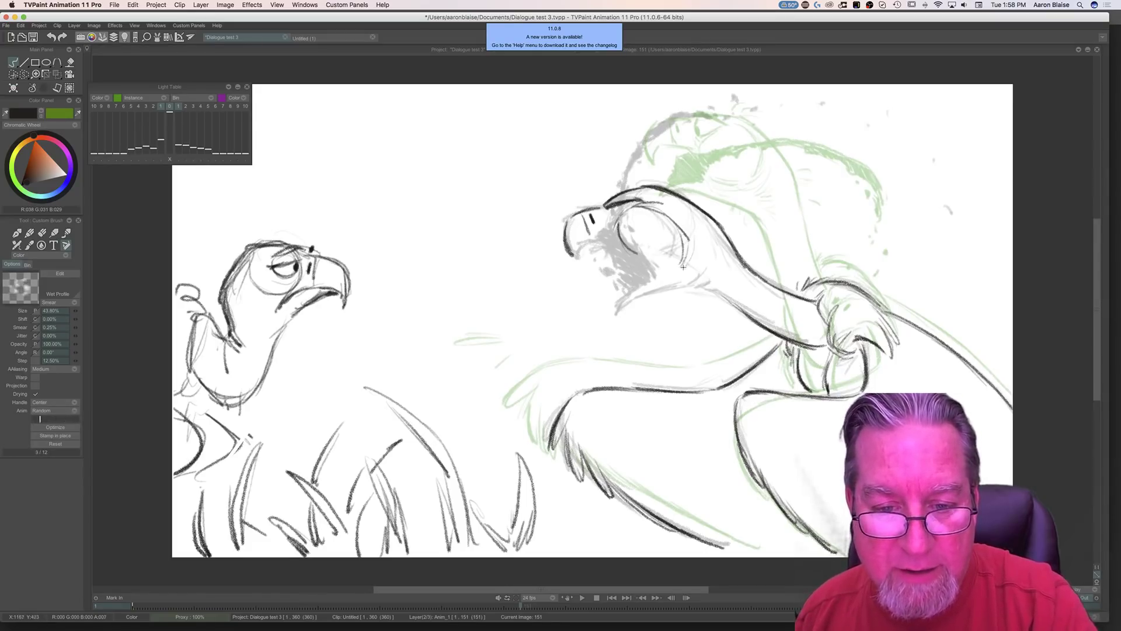
key(Left)
key(Right)
key(Left)
key(Right)
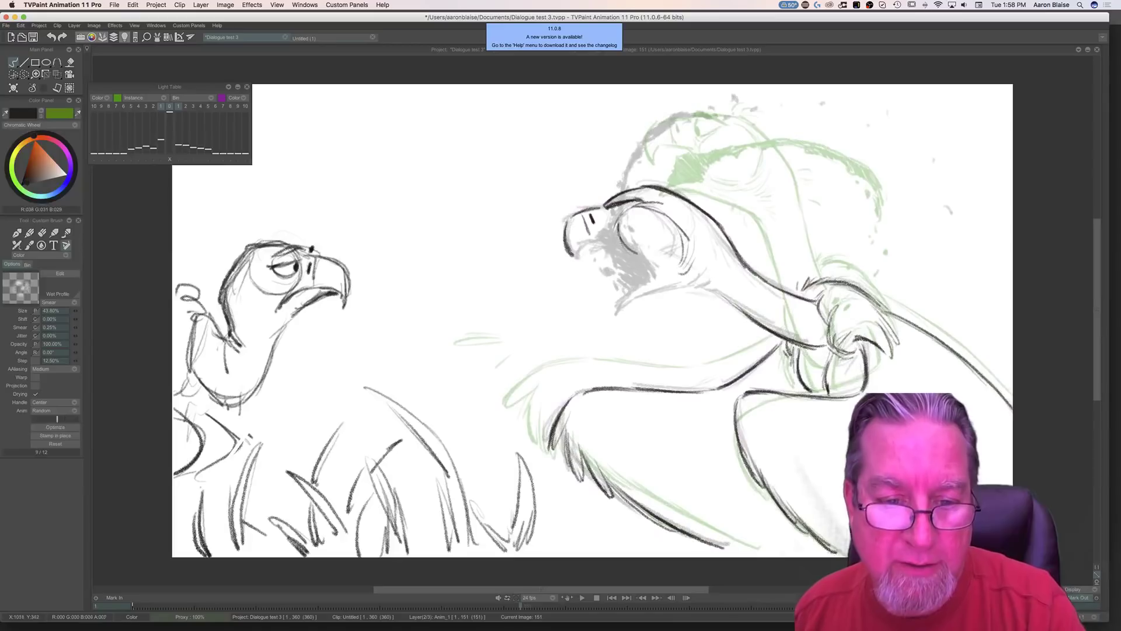
key(Left)
key(Right)
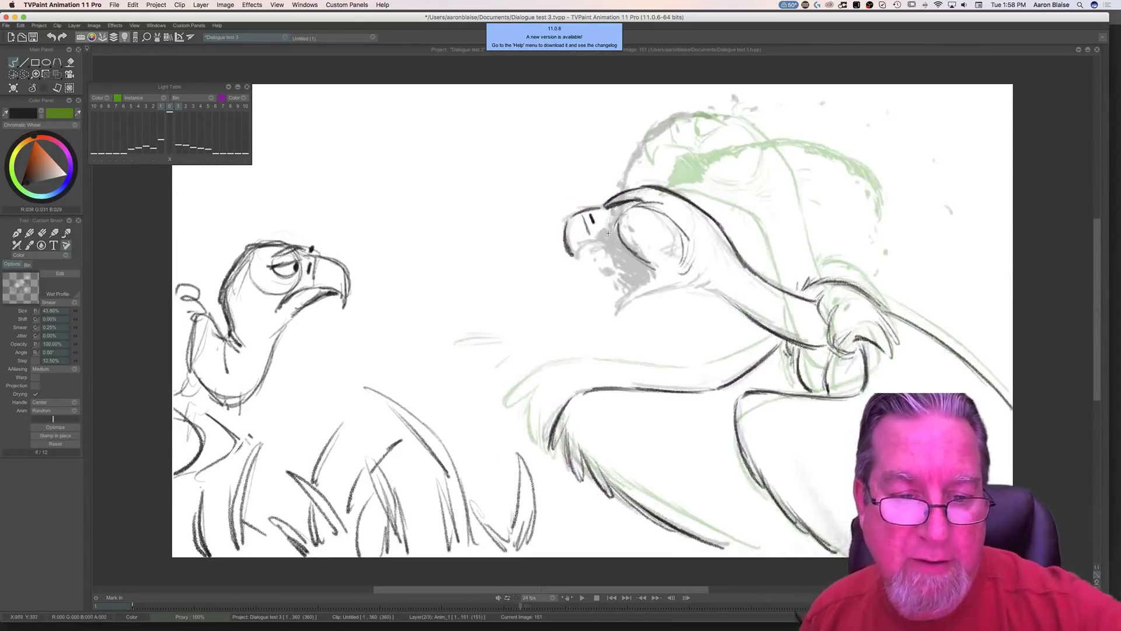
Step: Ink the lower edge of the upper beak and save the project
drag(609, 237, 584, 242)
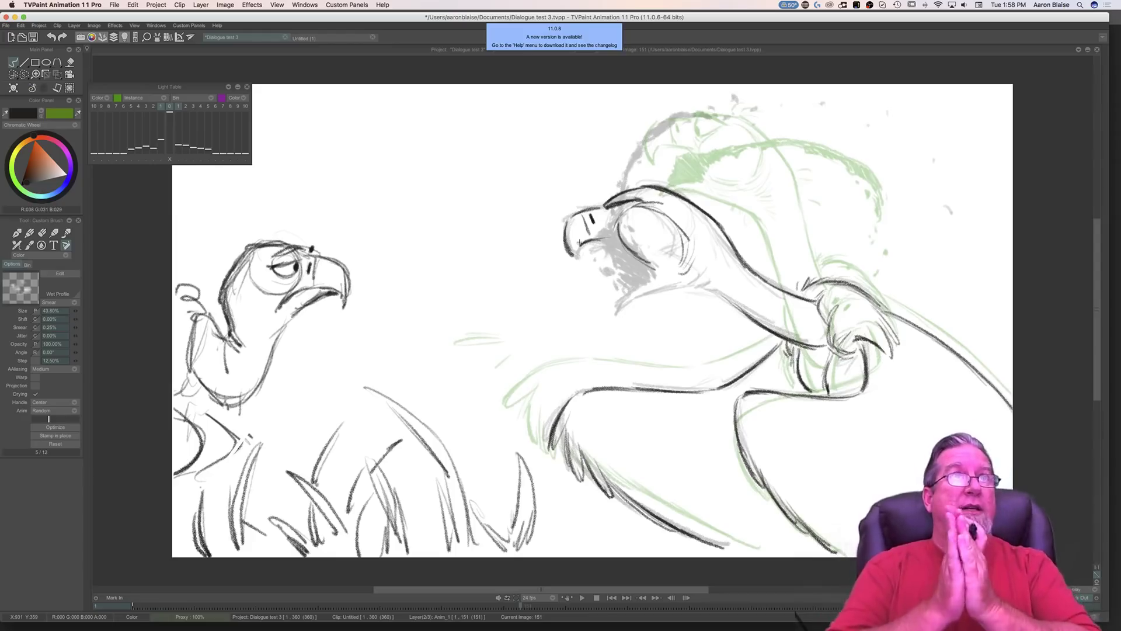
key(super+s)
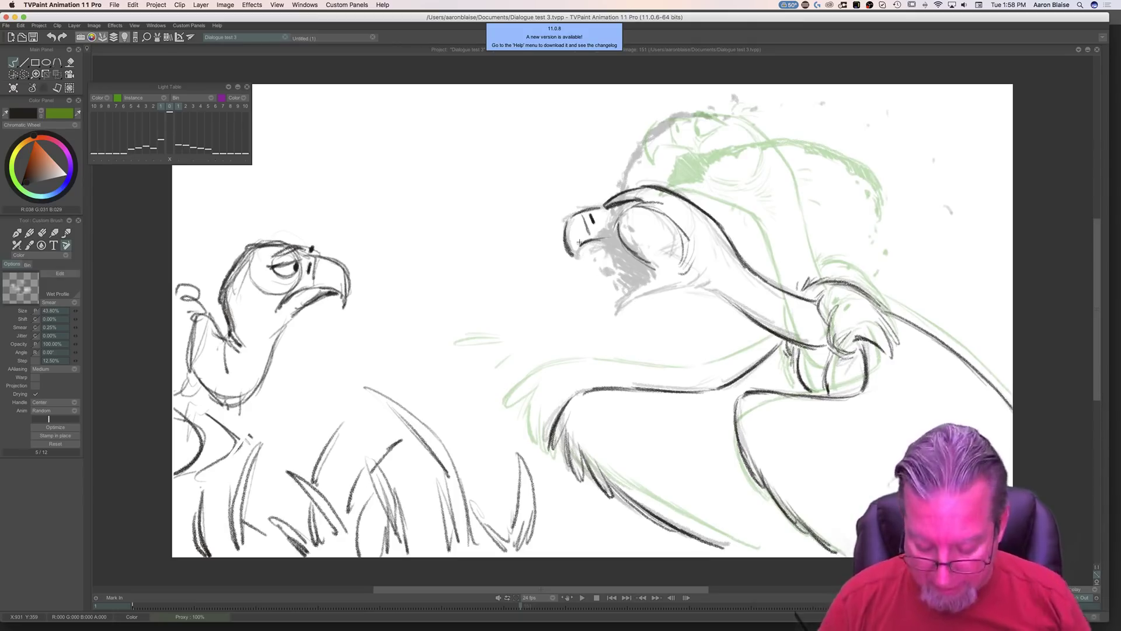
Step: Ink the hooked tip and inner edge of the upper beak and add a small dark eye mark behind the nostril
mouse_move(577, 248)
mouse_down()
mouse_move(578, 263)
mouse_move(567, 240)
mouse_up()
key(Left)
key(Right)
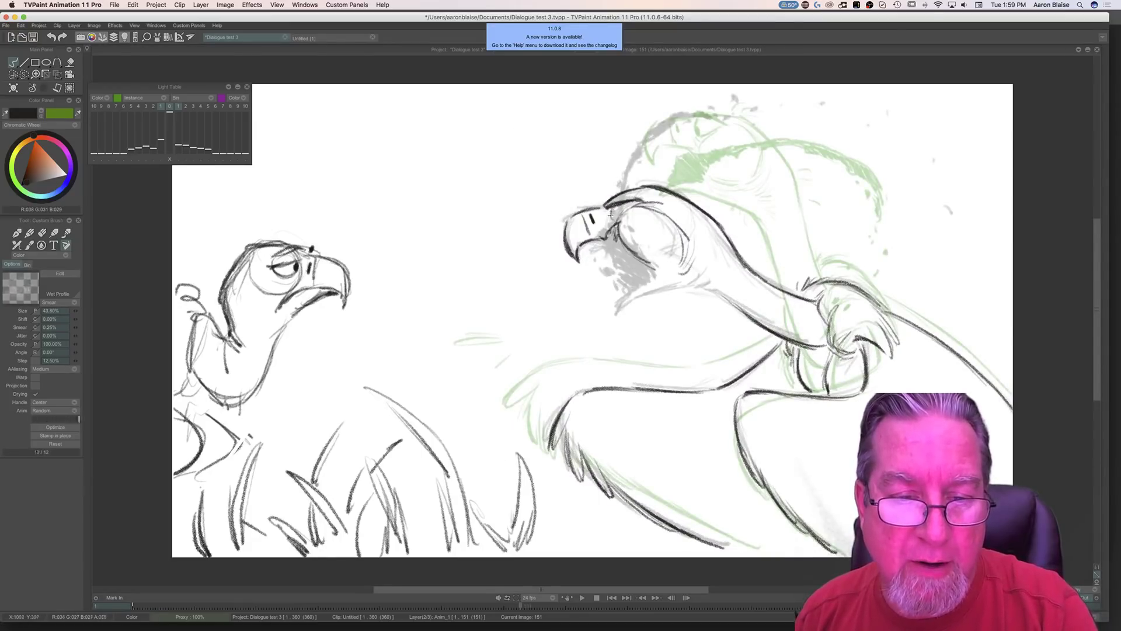
drag(612, 214, 612, 218)
key(Left)
key(Right)
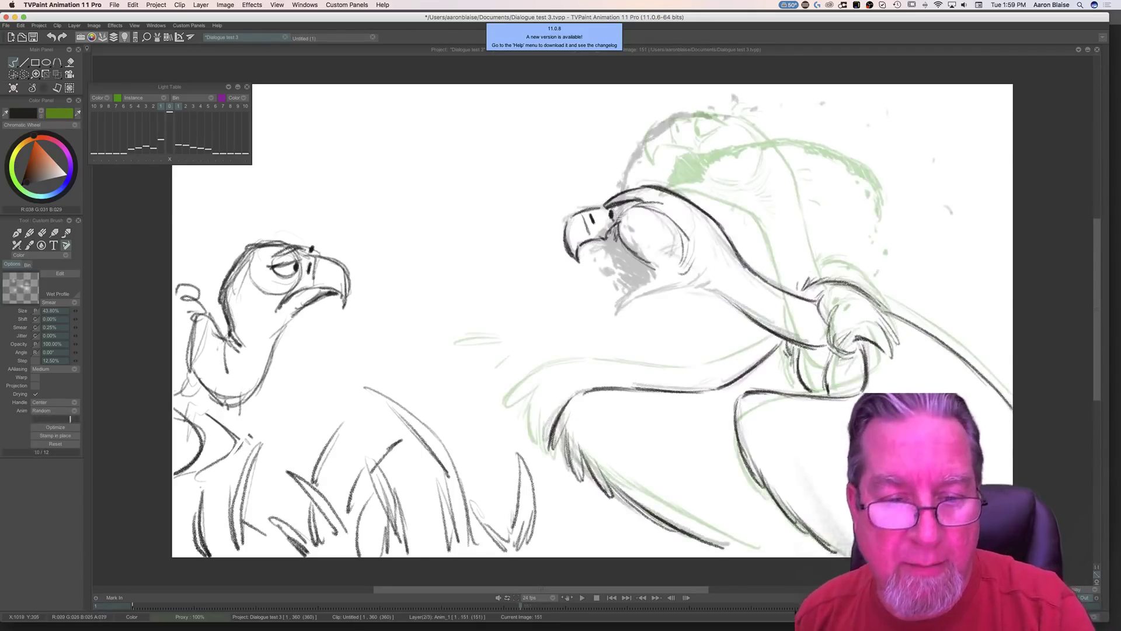
Step: Fill the right vulture's open mouth with solid black and add dark flecks along its front edge, flipping against the previous drawing
mouse_move(609, 219)
mouse_down()
mouse_move(619, 266)
mouse_move(619, 246)
mouse_move(610, 255)
mouse_move(595, 242)
mouse_move(631, 264)
mouse_move(617, 270)
mouse_move(626, 279)
mouse_move(641, 274)
mouse_move(624, 284)
mouse_move(596, 257)
mouse_move(638, 286)
mouse_up()
key(Left)
key(Right)
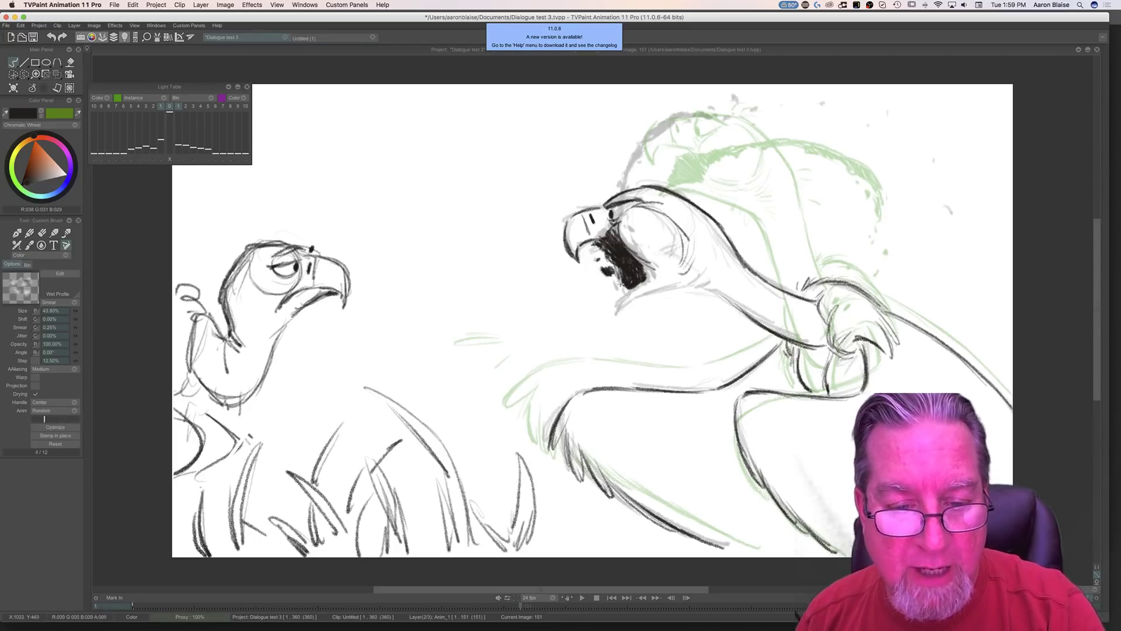
mouse_move(638, 264)
mouse_down()
mouse_move(650, 278)
mouse_move(622, 295)
mouse_move(642, 295)
mouse_up()
key(Left)
key(Right)
Step: Ink the lower jaw and carry the line back into the underside of the neck, checking against the previous drawing
mouse_move(684, 282)
mouse_down()
mouse_move(730, 304)
mouse_move(707, 289)
mouse_up()
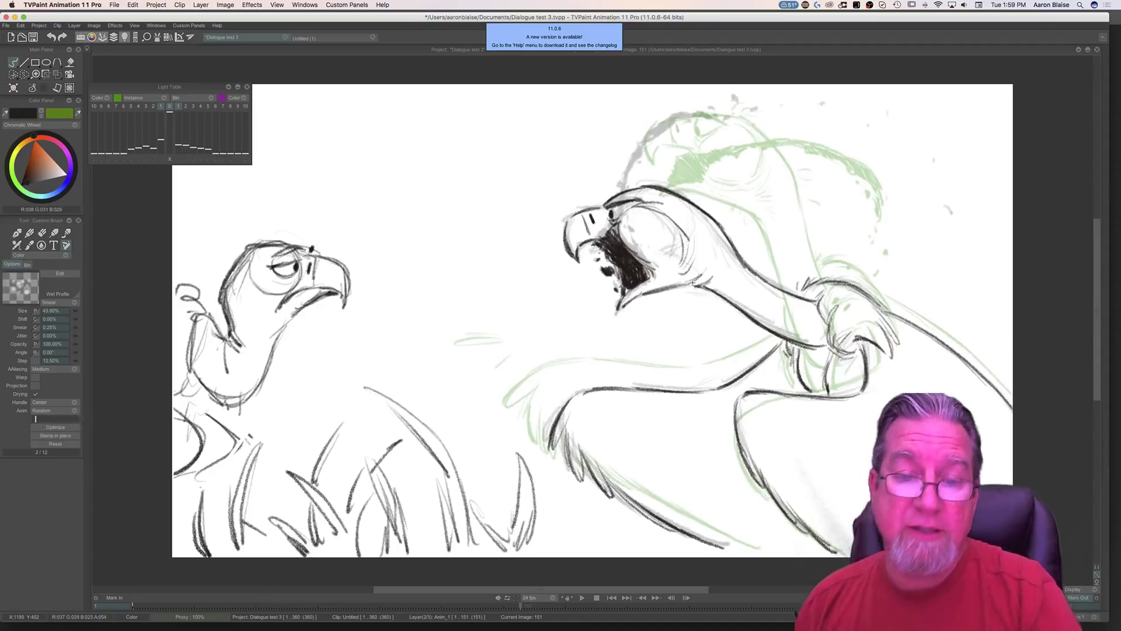
key(Left)
key(Right)
key(Left)
key(Right)
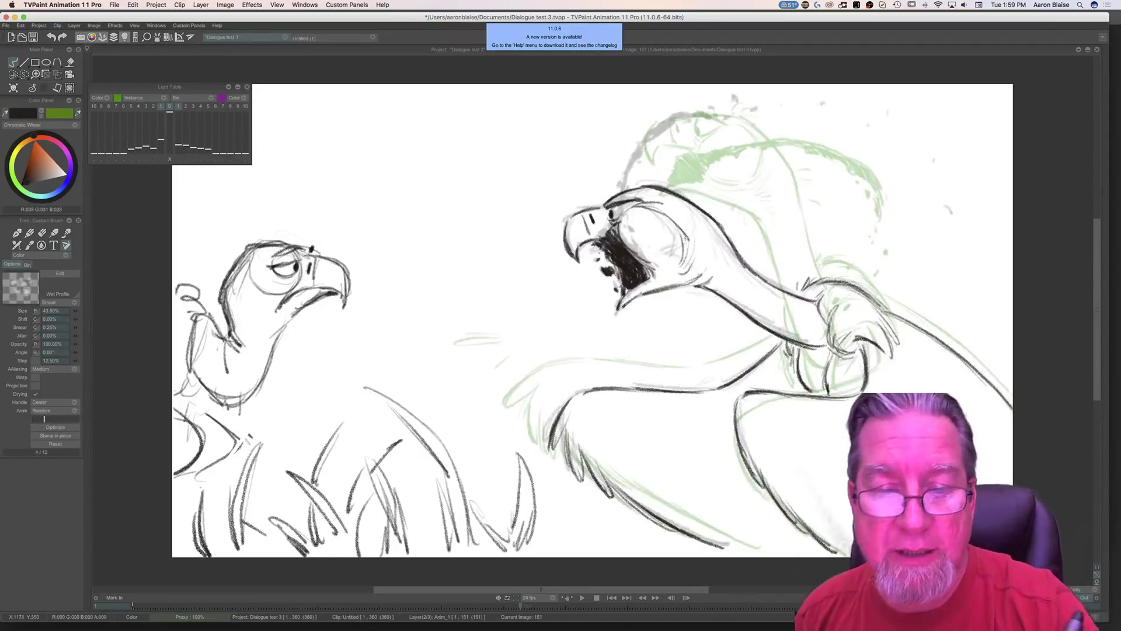
key(Left)
key(Right)
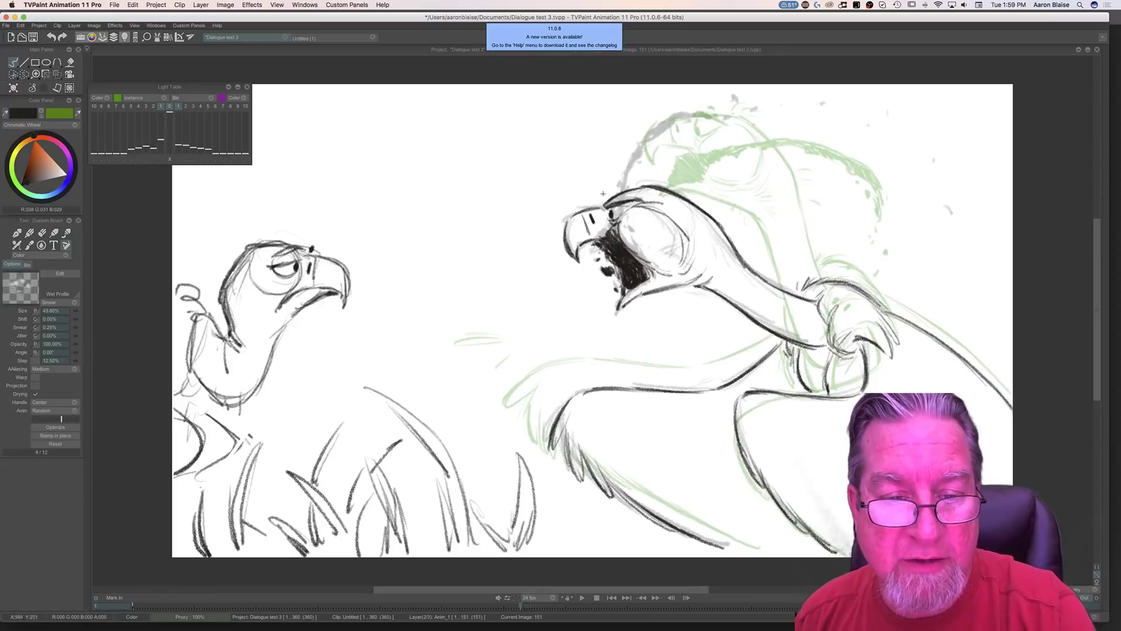
Step: Add short hair ticks on the brow, crown, back of the neck and throat of the right vulture
key(Left)
key(Right)
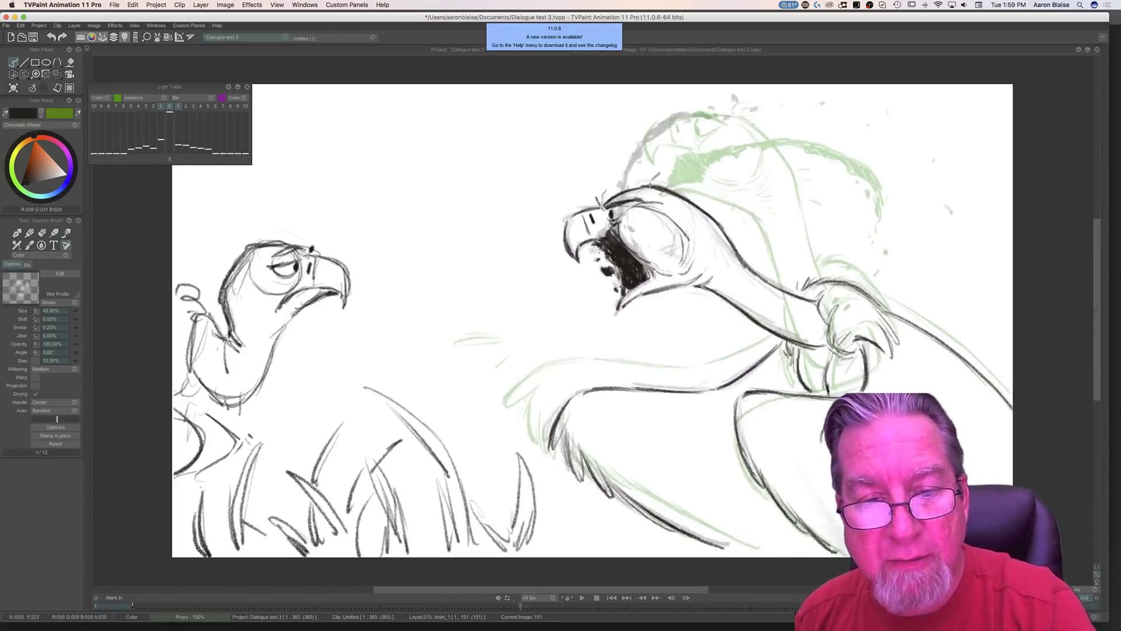
key(Left)
key(Right)
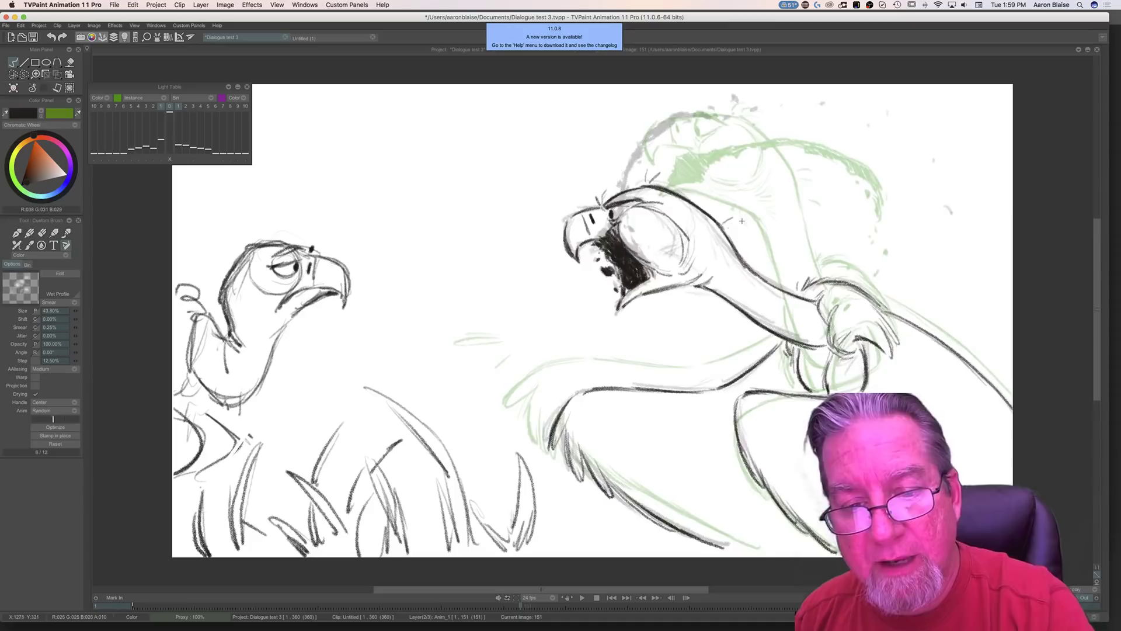
key(Left)
key(Right)
key(Left)
key(Right)
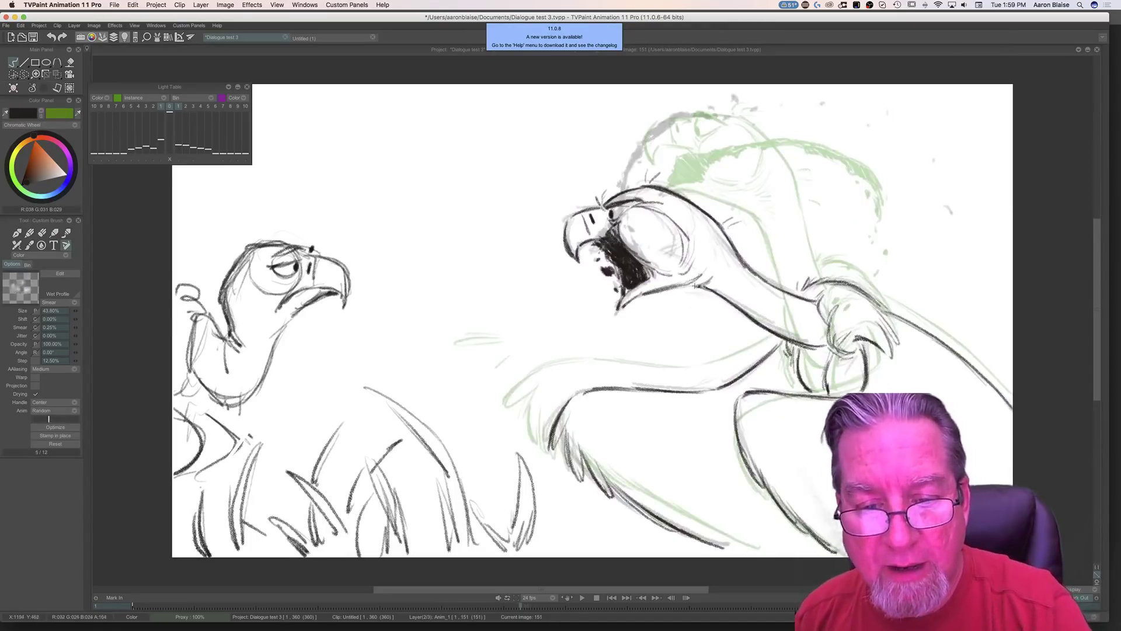
key(Left)
key(Right)
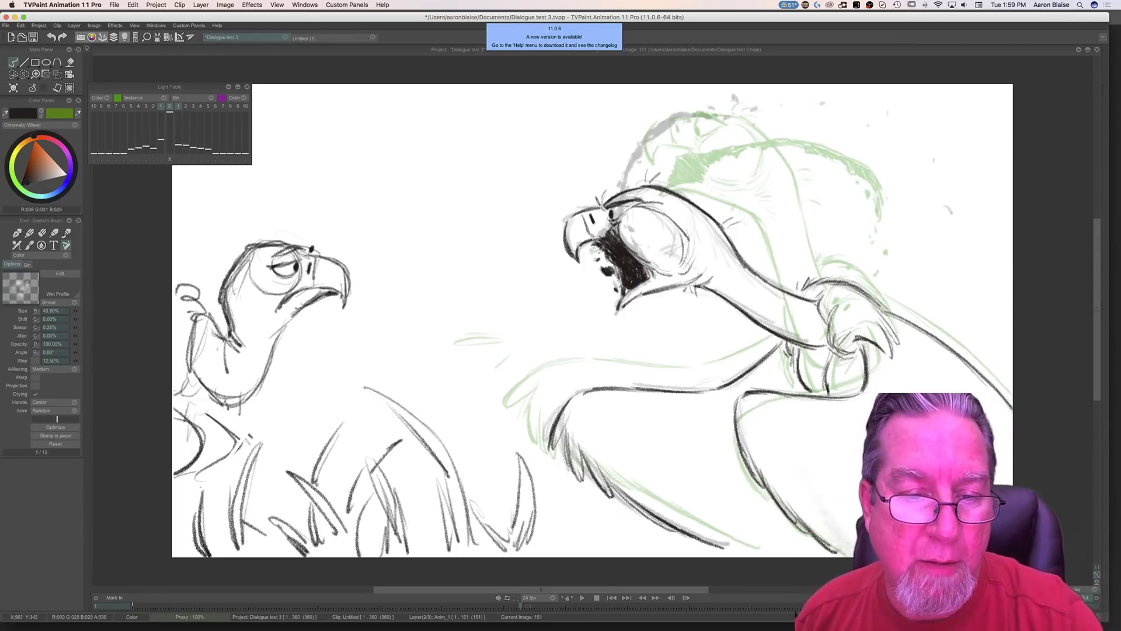
Step: Flip repeatedly between frames 150 and 151 to examine the movement of the right vulture's head and neck
key(Left)
key(Right)
key(Left)
key(Right)
key(Left)
key(Right)
key(Left)
key(Right)
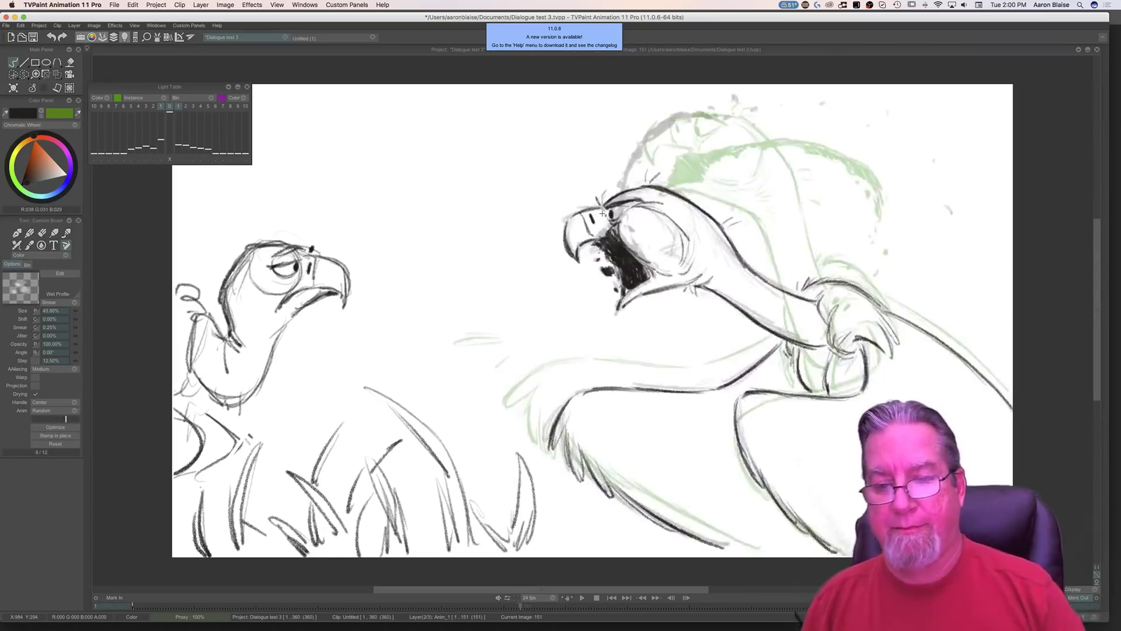
key(Left)
key(Right)
key(Left)
key(Right)
key(Left)
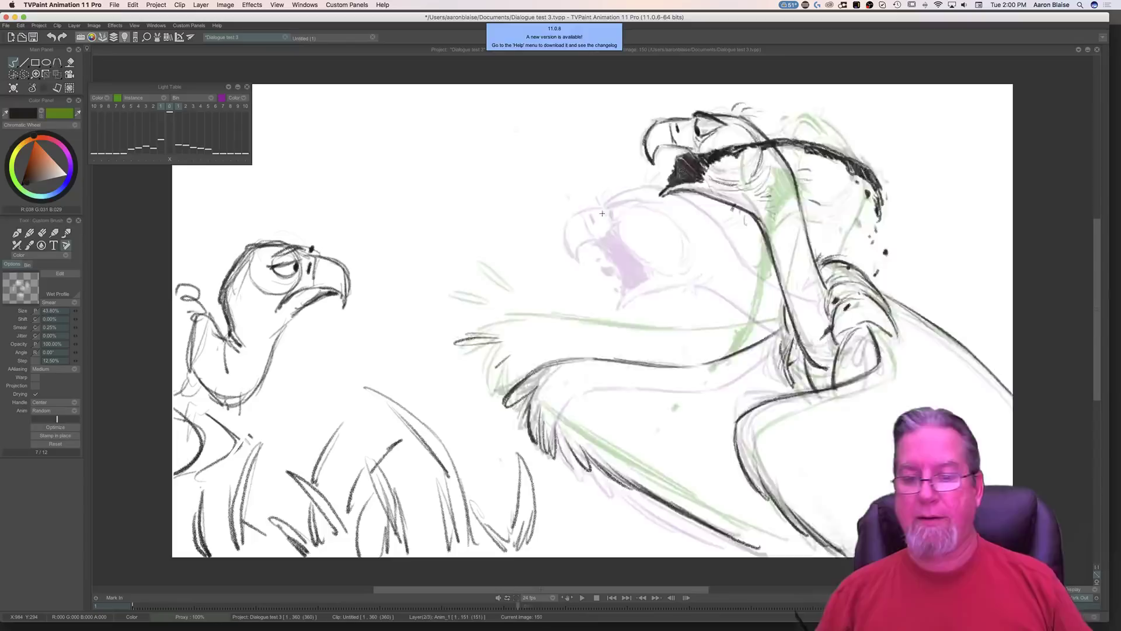
key(Right)
key(Left)
key(Right)
key(Left)
key(Right)
key(Left)
key(Right)
key(Left)
key(Right)
Step: Darken the mouth fill and ink the thick black strand trailing from the face up over the head
drag(622, 234, 631, 249)
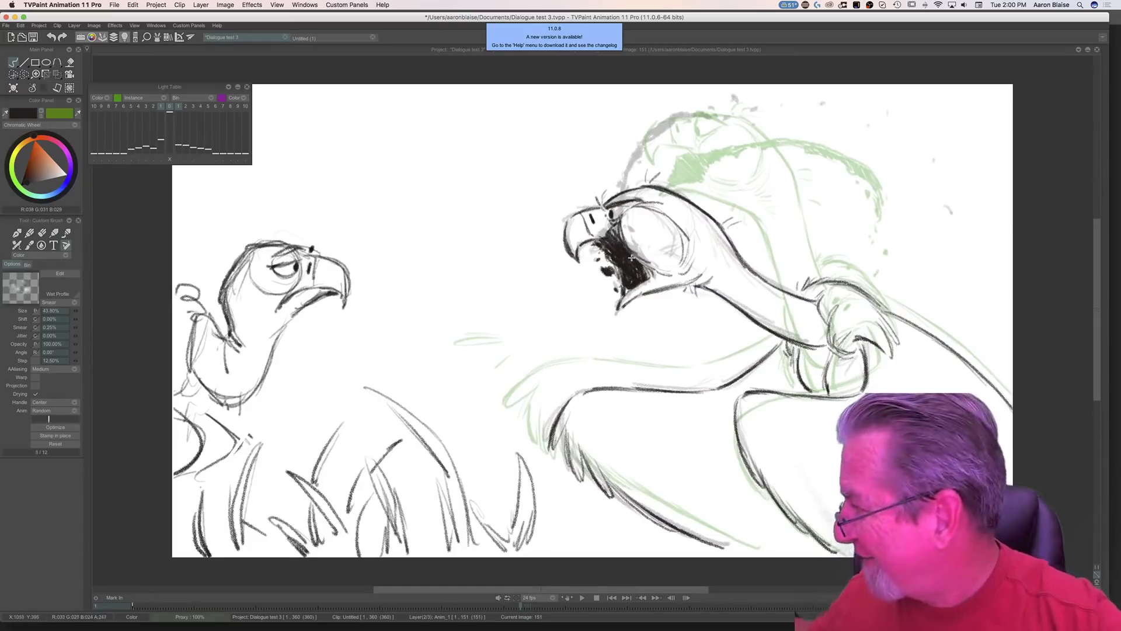
key(Left)
key(Right)
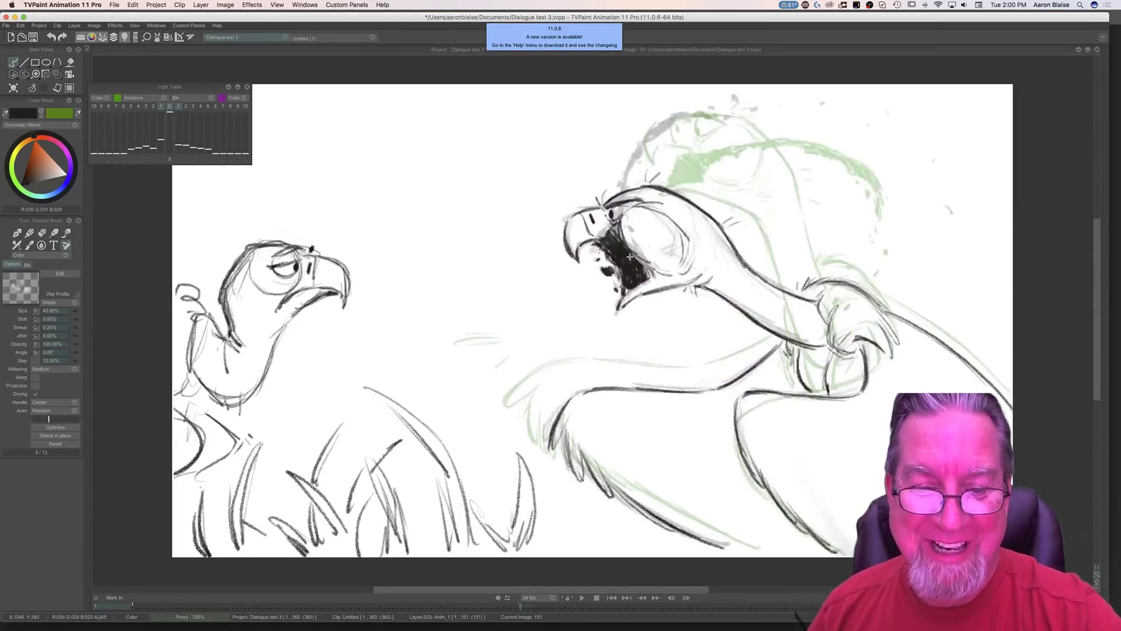
mouse_move(613, 220)
mouse_down()
mouse_move(618, 228)
mouse_move(628, 163)
mouse_move(645, 144)
mouse_move(620, 179)
mouse_up()
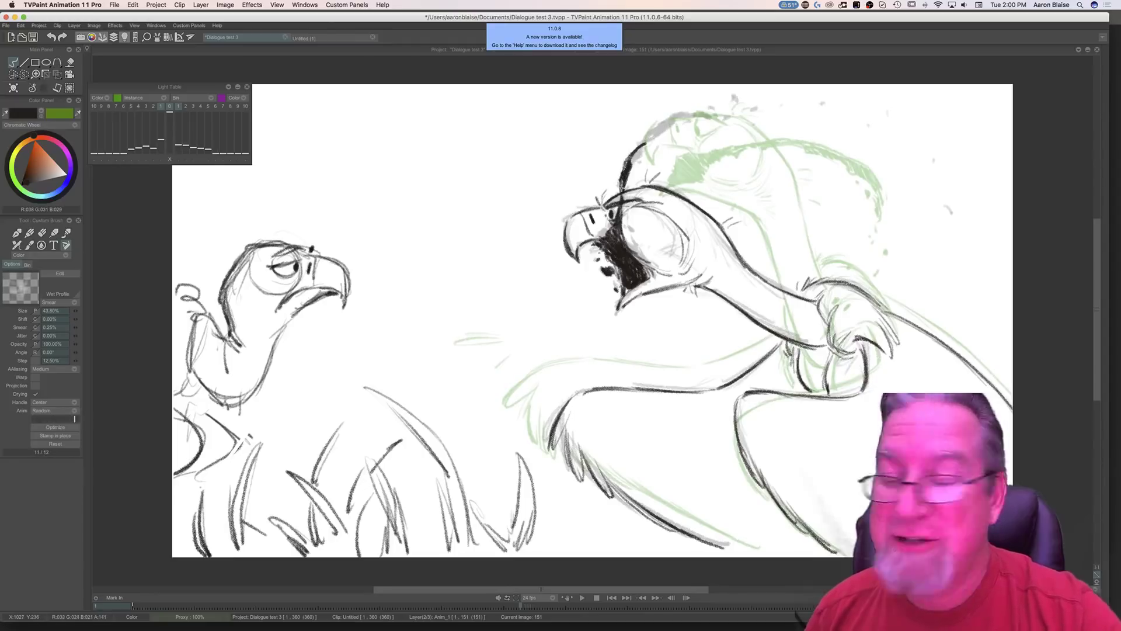
key(Left)
key(Right)
key(Left)
key(Right)
mouse_move(648, 138)
mouse_down()
mouse_move(698, 117)
mouse_move(657, 129)
mouse_move(628, 167)
mouse_move(653, 130)
mouse_move(675, 124)
mouse_up()
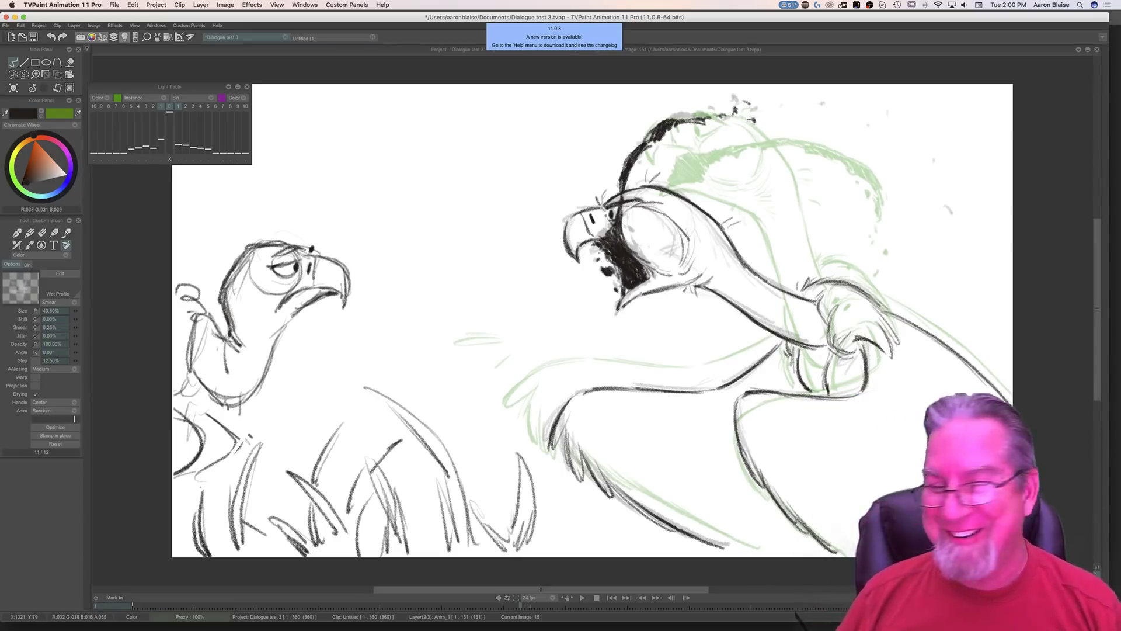
Step: Add black droplets flying off behind the trailing strand, above and beyond the right vulture's back
key(Left)
key(Right)
drag(774, 117, 786, 120)
drag(850, 132, 858, 140)
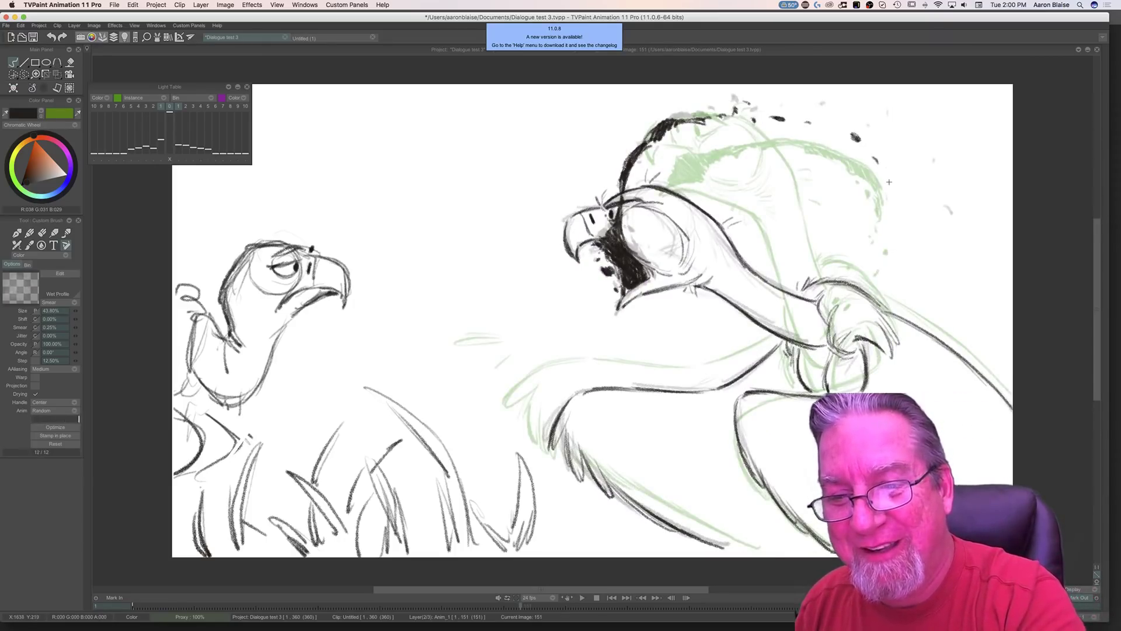
key(Left)
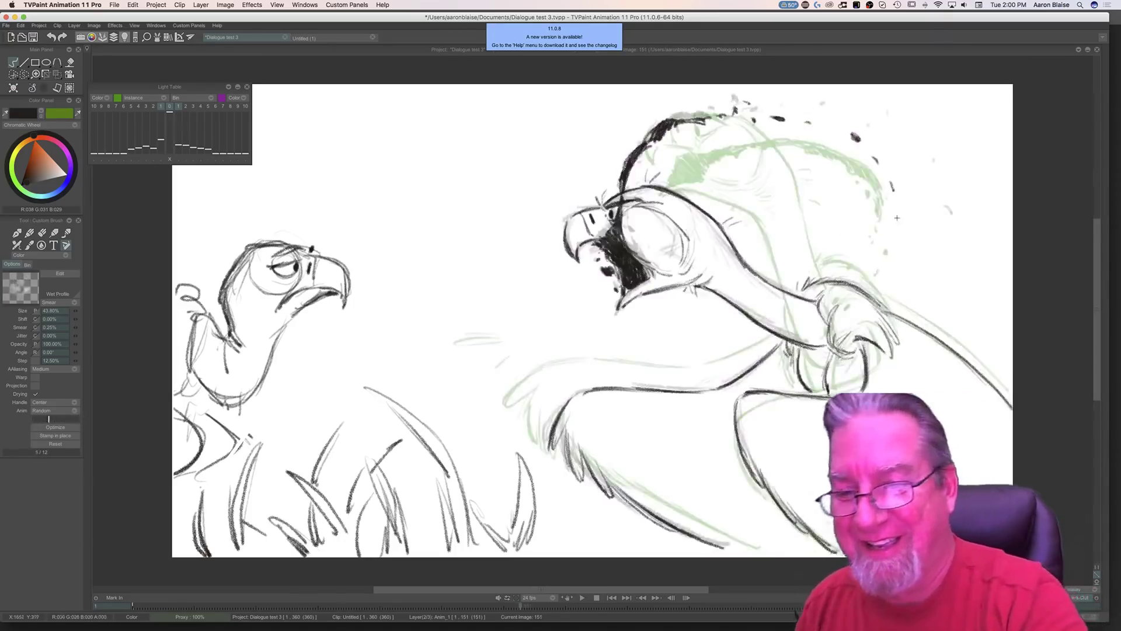
key(Right)
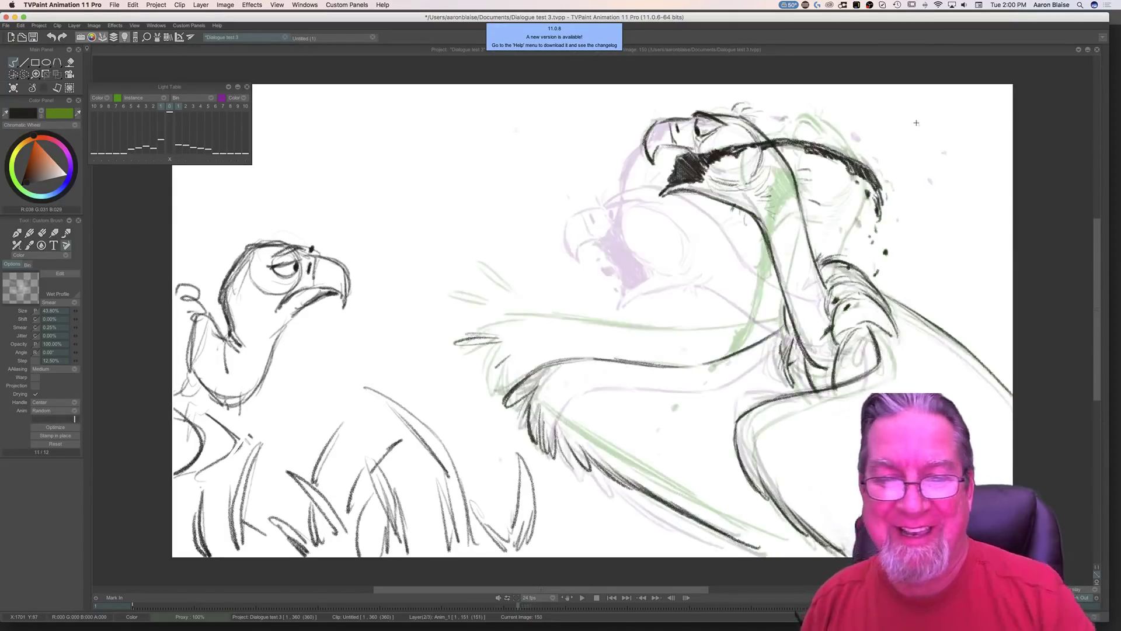
key(Left)
key(Right)
key(Left)
Step: Touch up the line along the back of the neck, flipping against the previous drawing to check the motion
drag(703, 233, 737, 268)
key(Right)
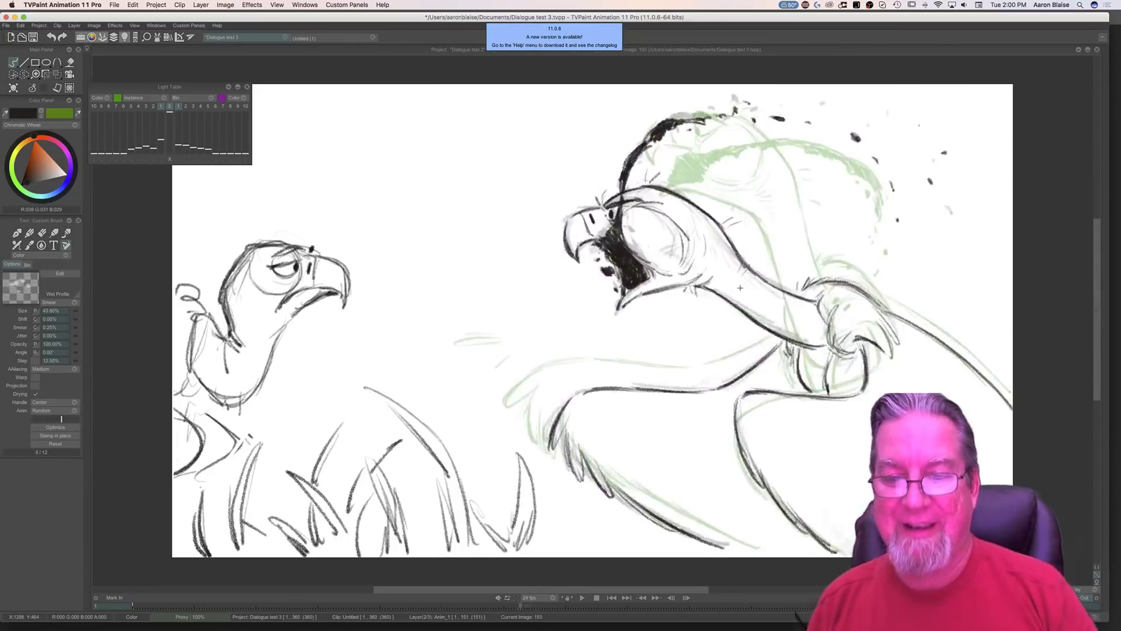
key(Left)
key(Right)
key(Left)
key(Right)
key(Left)
key(Right)
key(Left)
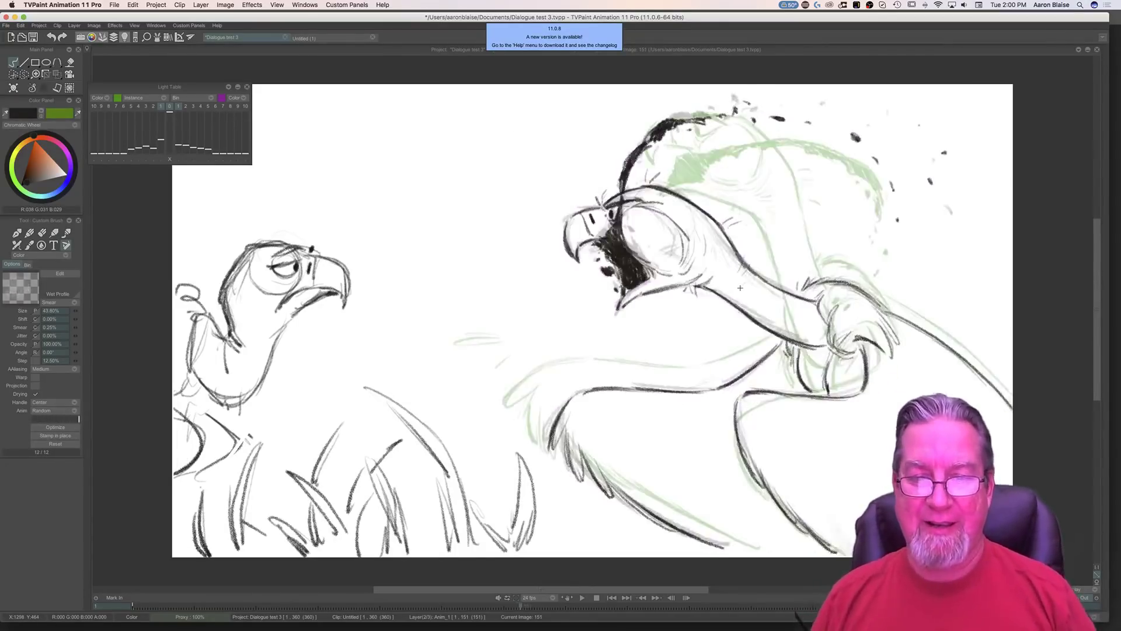
key(Right)
key(Left)
key(Right)
key(Left)
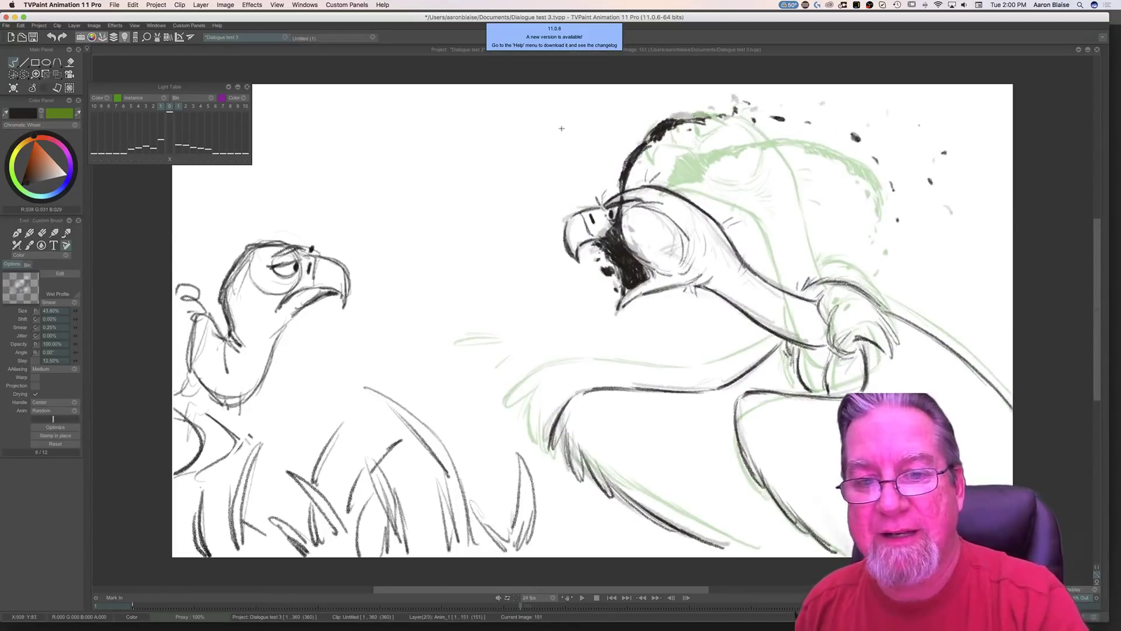
Step: Touch up the black mouth fill along its inner edge beside the cheek, comparing it with the previous drawing
mouse_move(619, 228)
mouse_down()
mouse_move(610, 239)
mouse_move(645, 268)
mouse_up()
key(Right)
key(Left)
key(Right)
key(Left)
Step: Show the timeline, select the Anim_1 images from the start through frame 151, and play back the animation
key(ctrl+t)
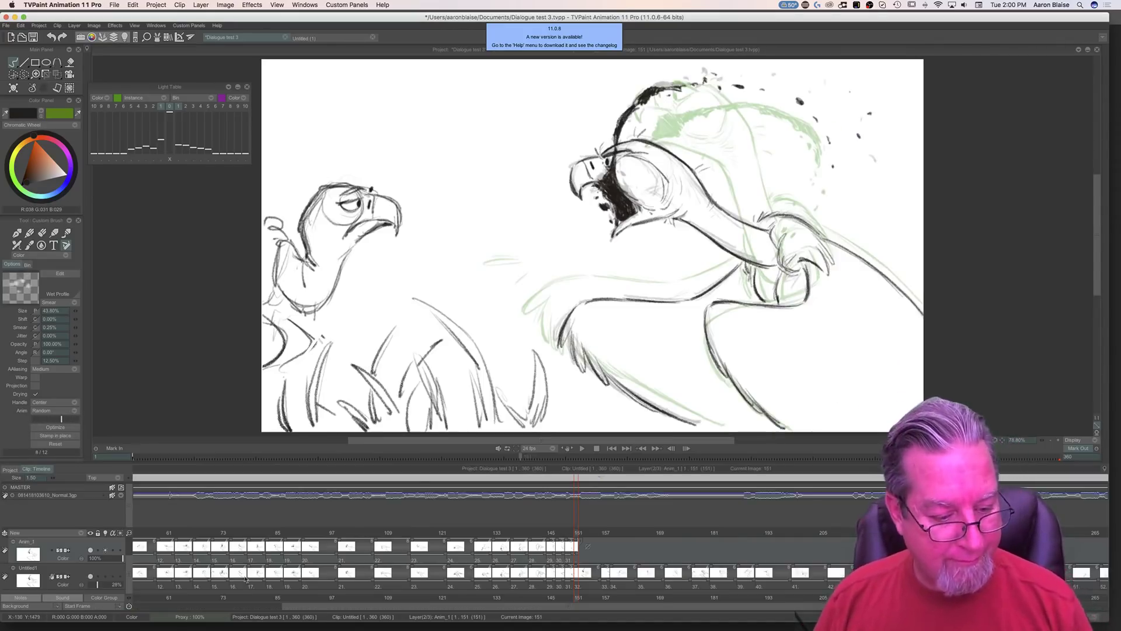
drag(394, 608, 163, 611)
drag(162, 559, 838, 565)
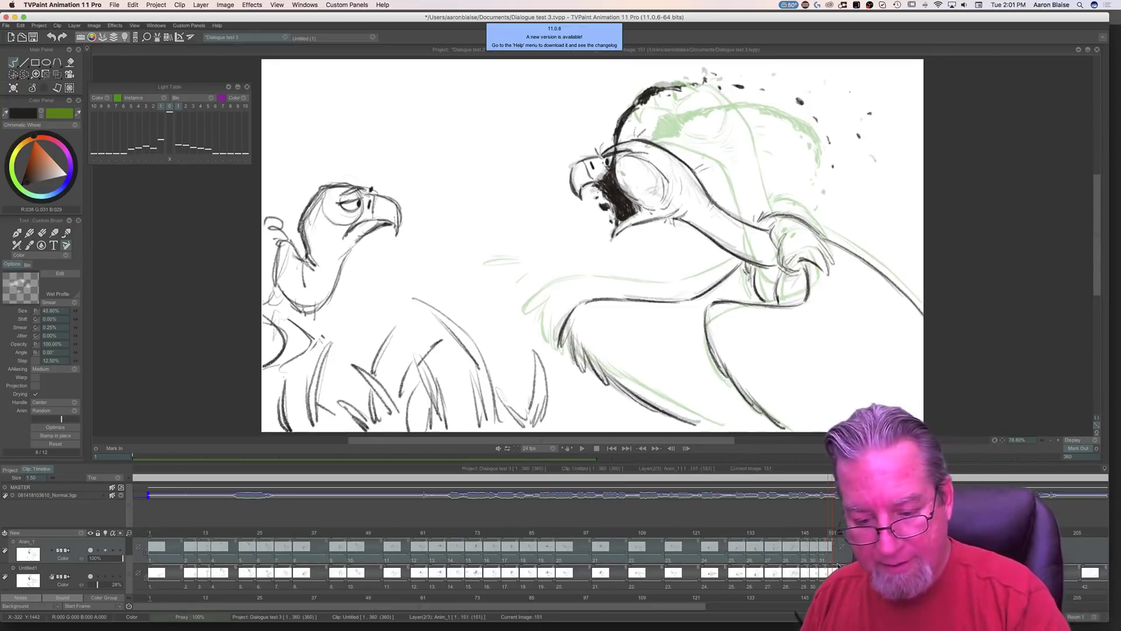
click(582, 448)
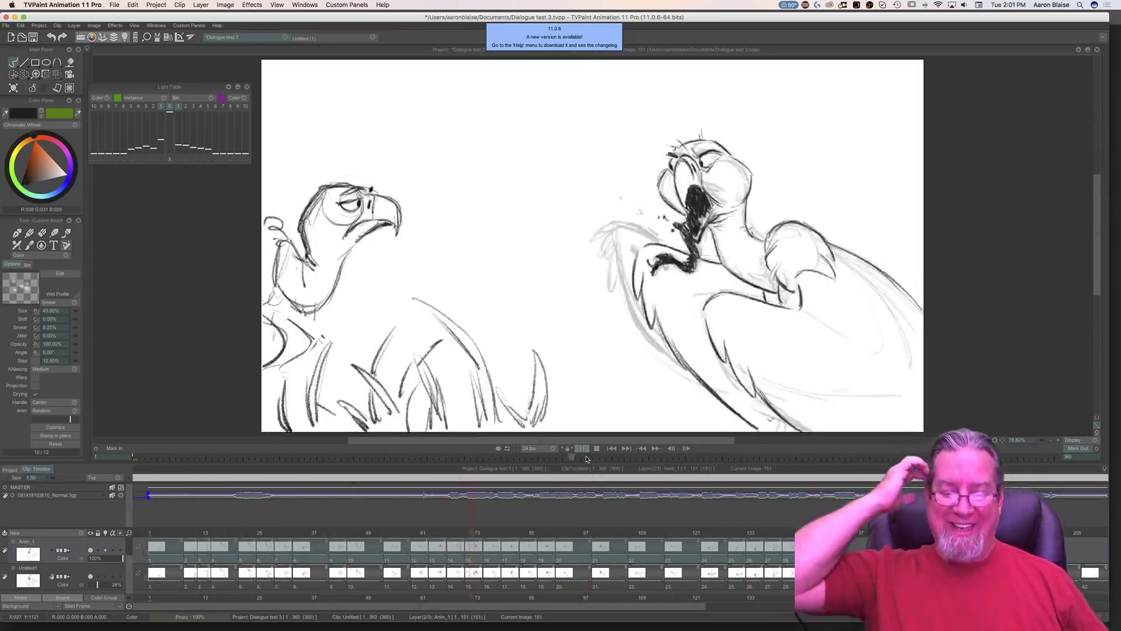
click(601, 478)
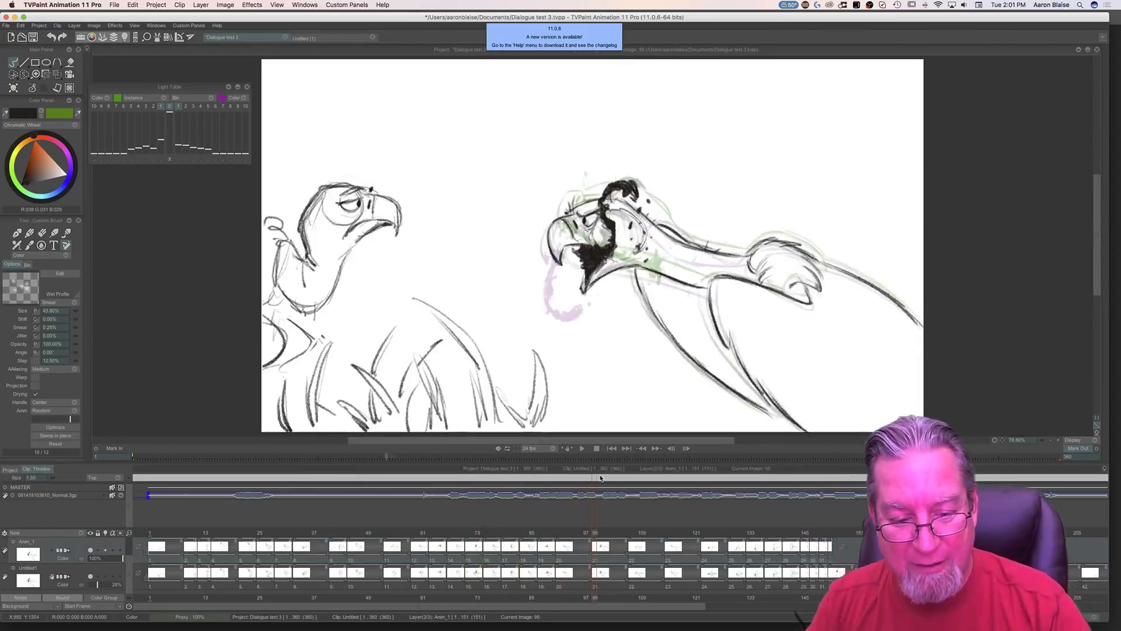
Step: Play the whole clip with its dialogue soundtrack at a raised volume, and stop playback near the end
click(582, 448)
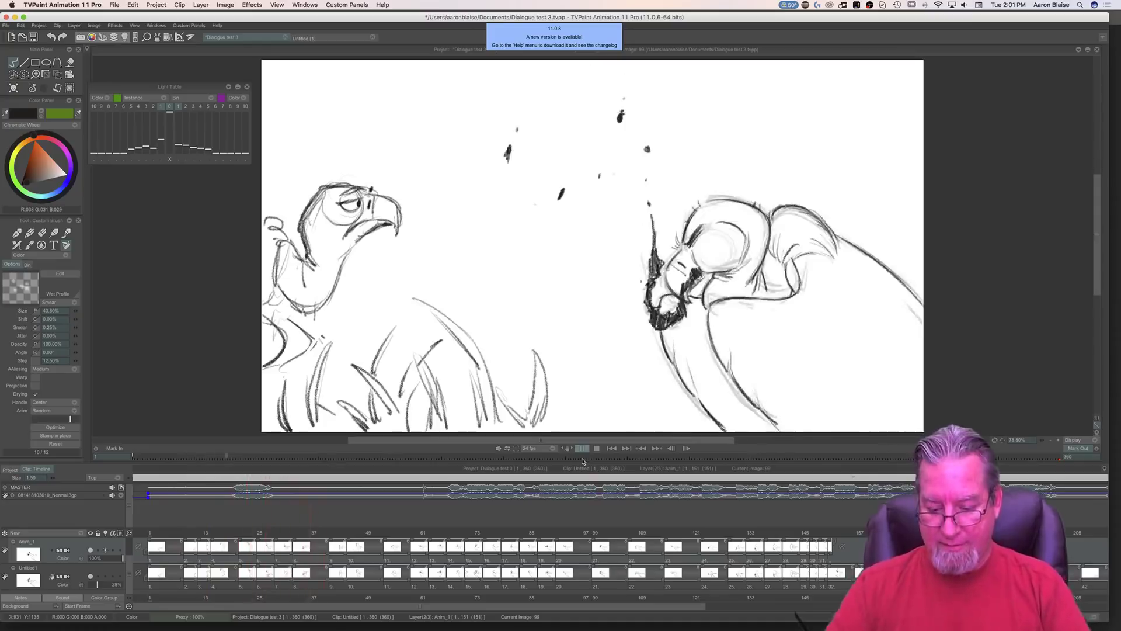
key(XF86AudioRaiseVolume)
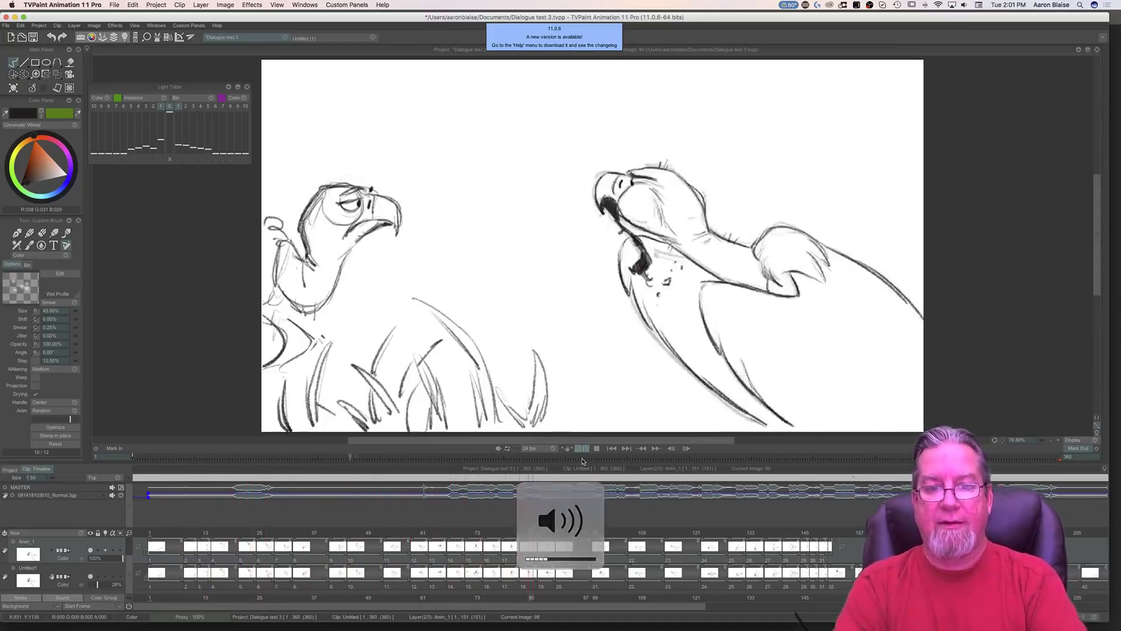
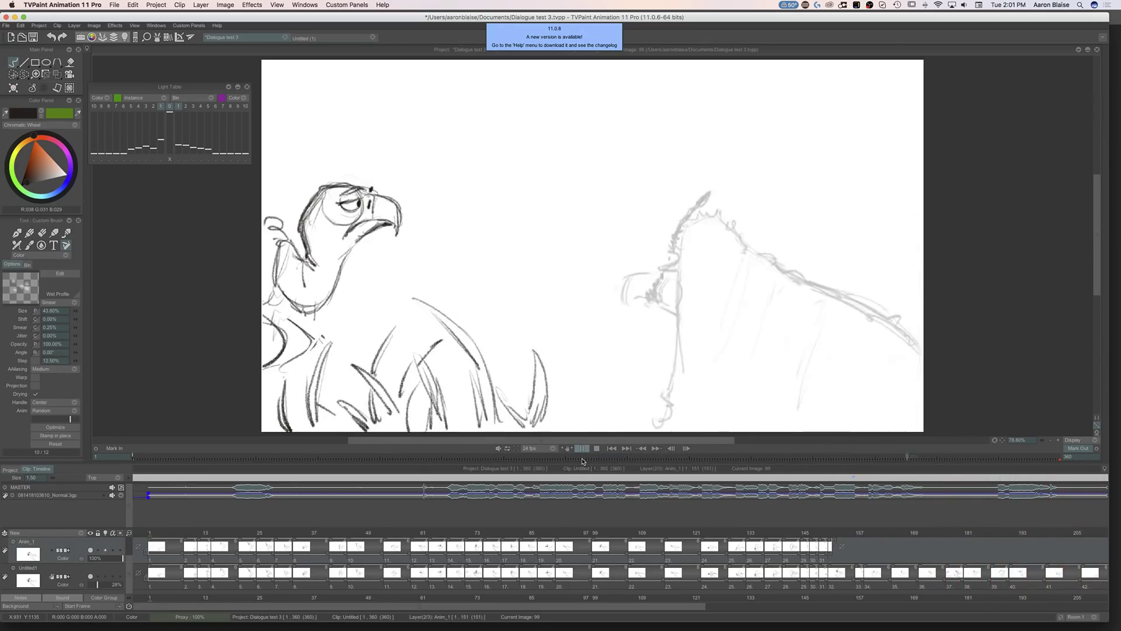
click(596, 449)
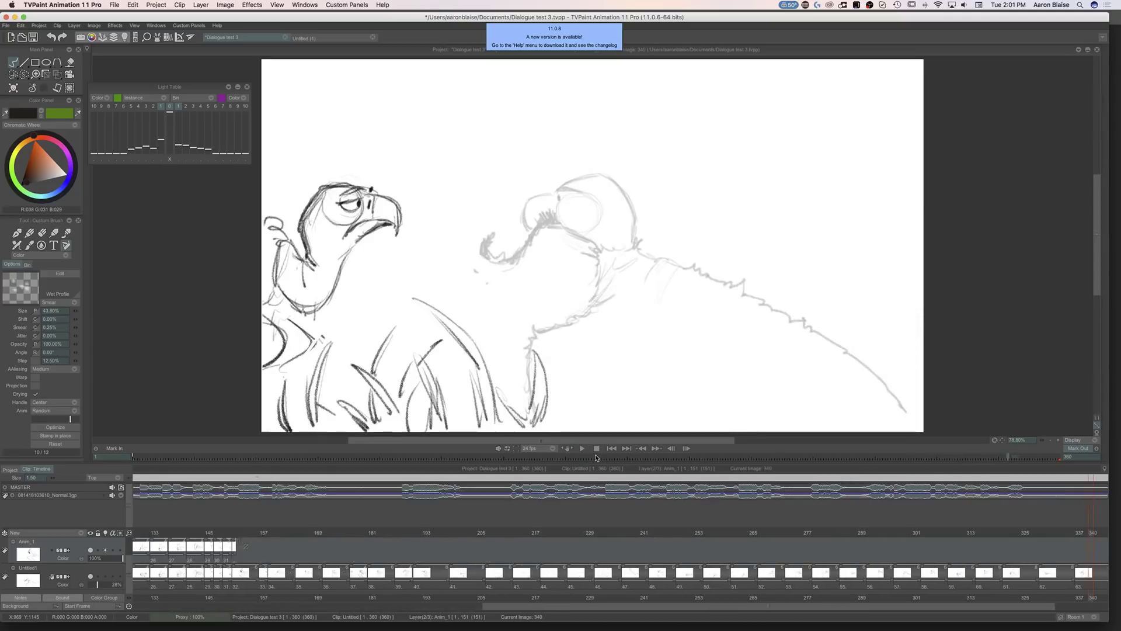
Step: Return to frame 151 in the timeline and mute the master soundtrack
drag(492, 605, 367, 601)
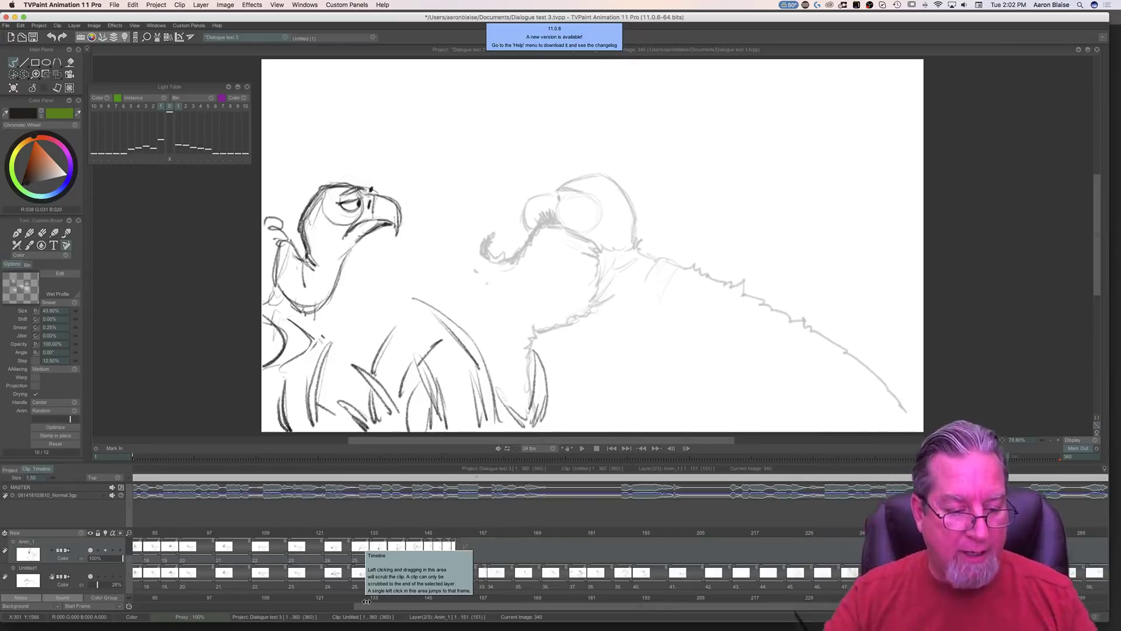
click(454, 534)
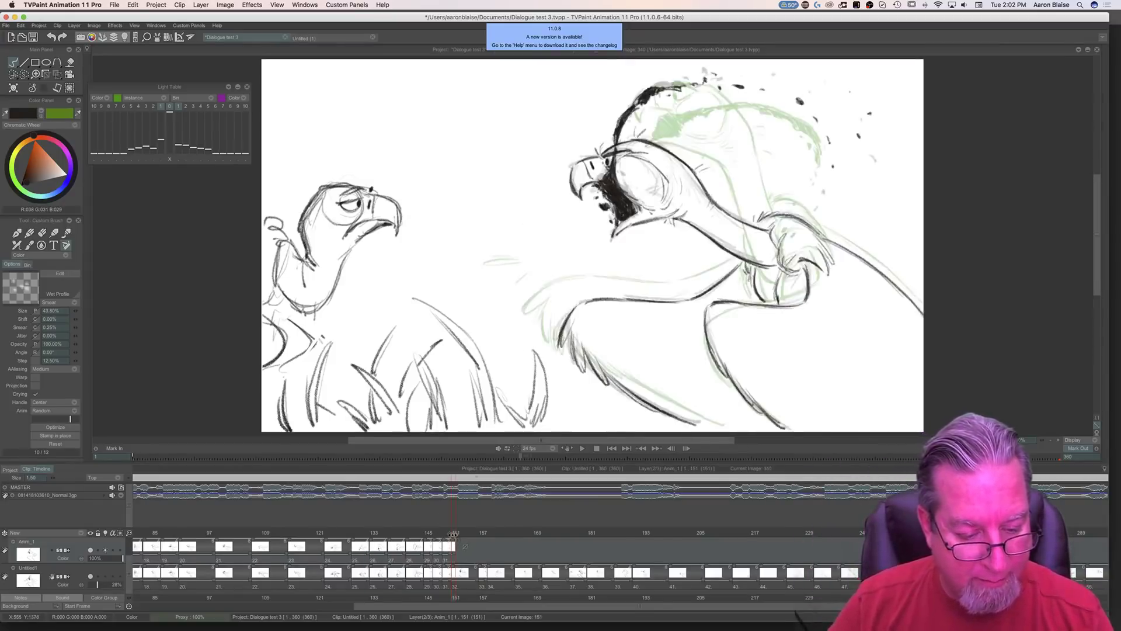
click(112, 488)
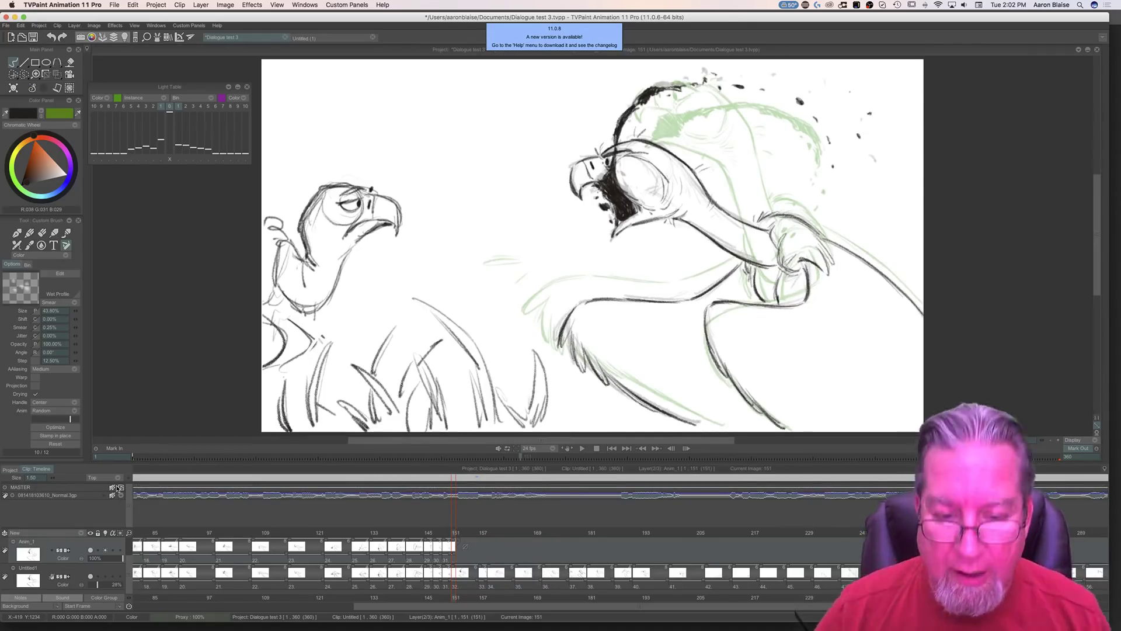
Step: Extend the exposure of the frame 151 drawing on the Anim_1 layer by several frames
key(Left)
key(Right)
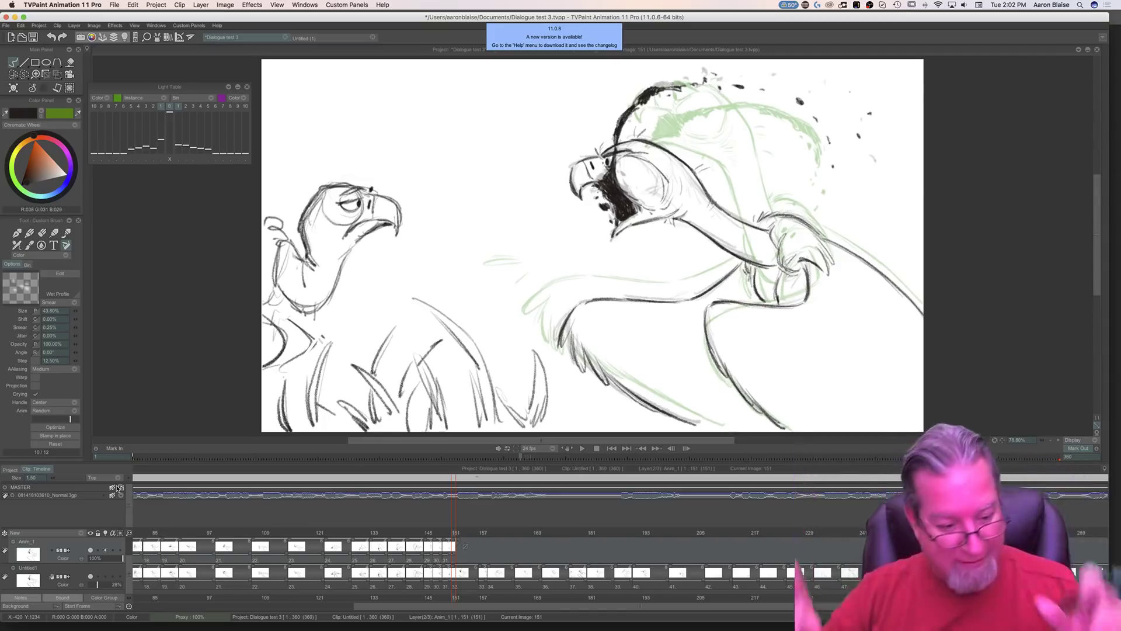
drag(457, 556, 476, 557)
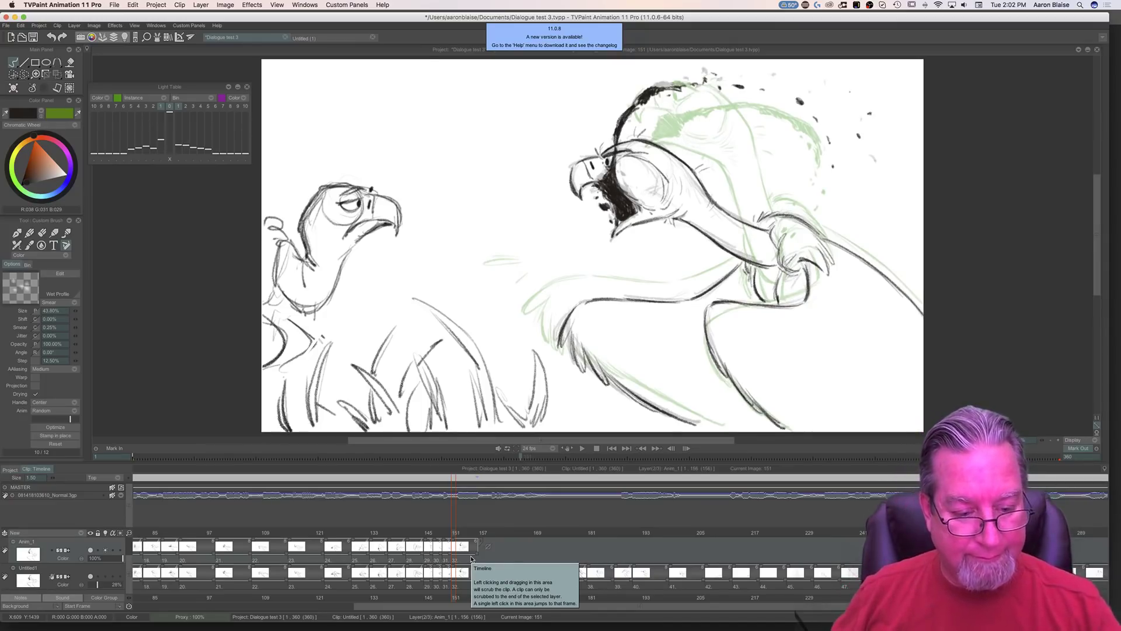
Step: Add a blank drawing at frame 157 on the Anim_1 layer, hold it through frame 158, and hide the timeline
drag(455, 535, 476, 542)
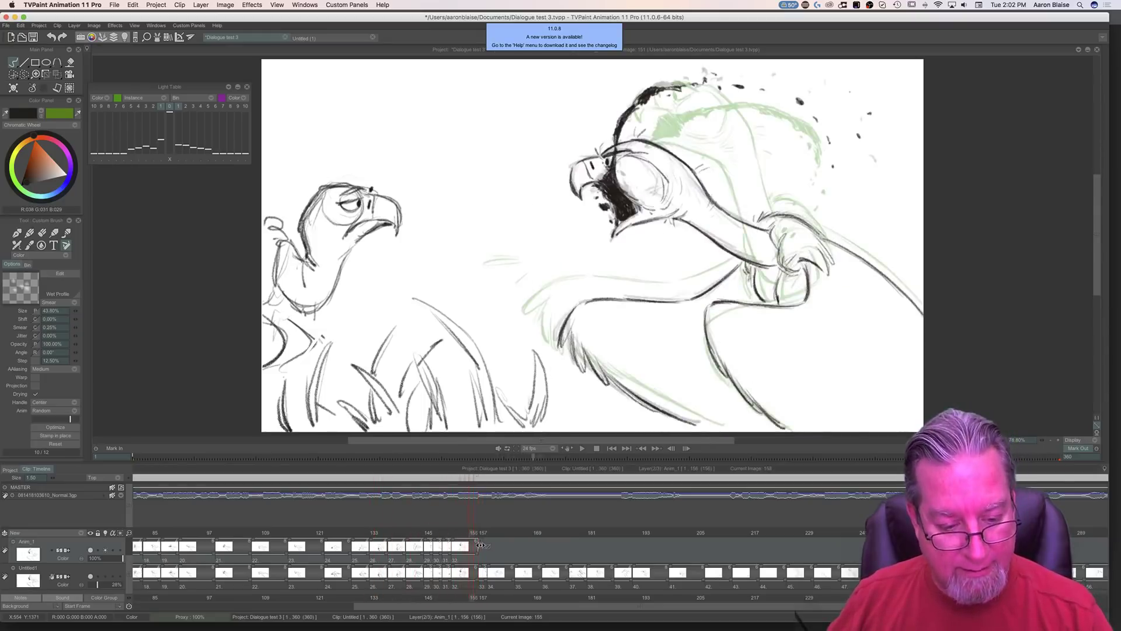
click(481, 545)
click(482, 547)
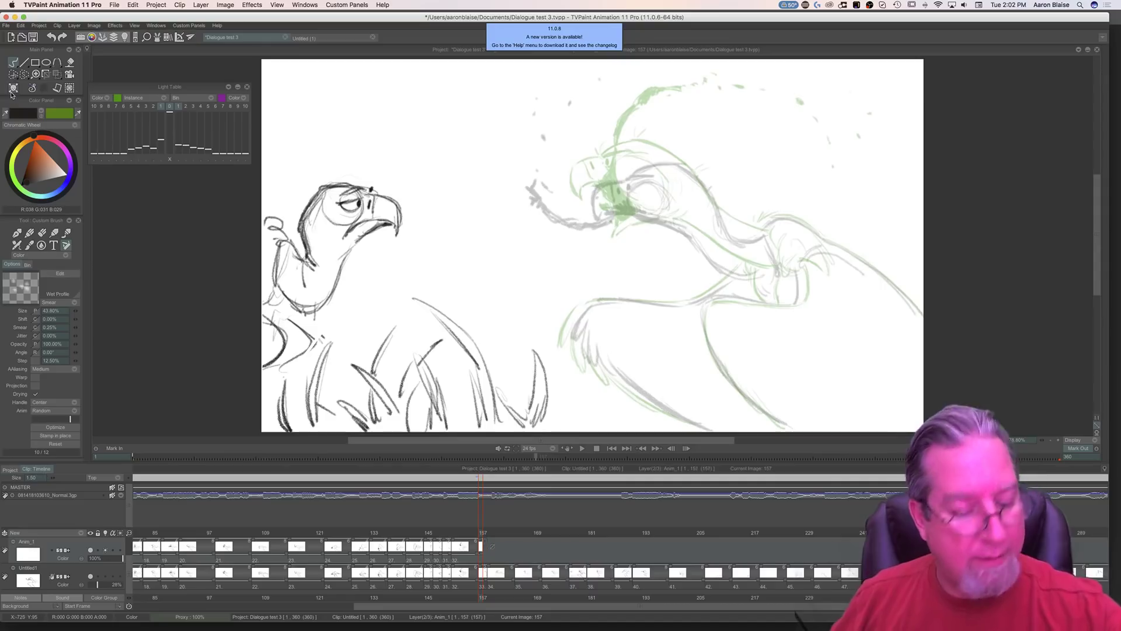
click(482, 549)
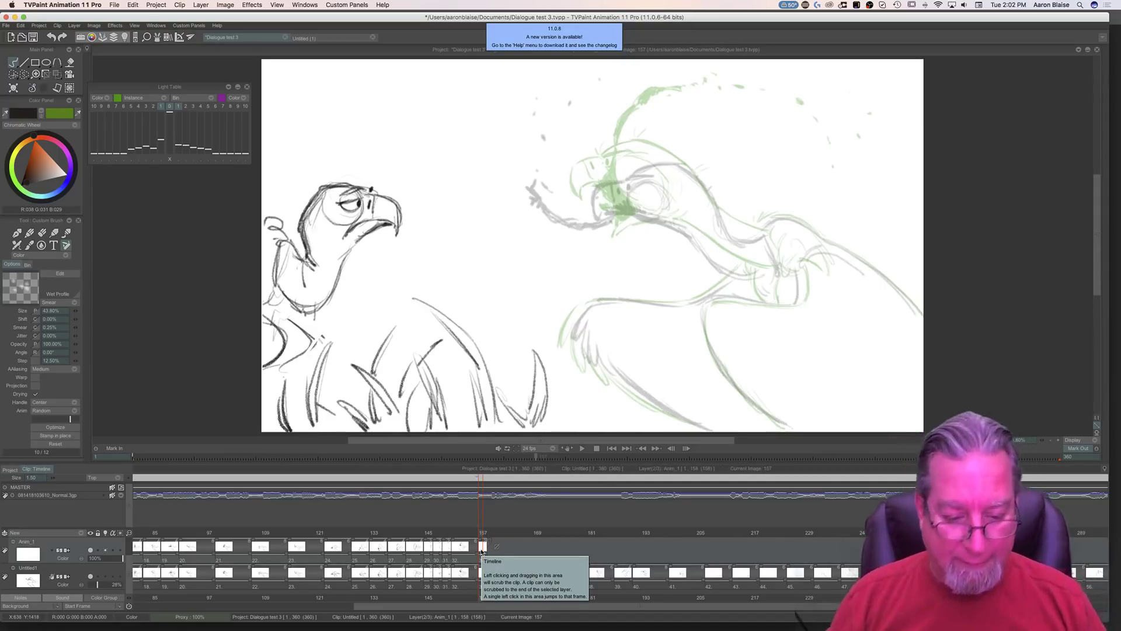
key(shift+Tab)
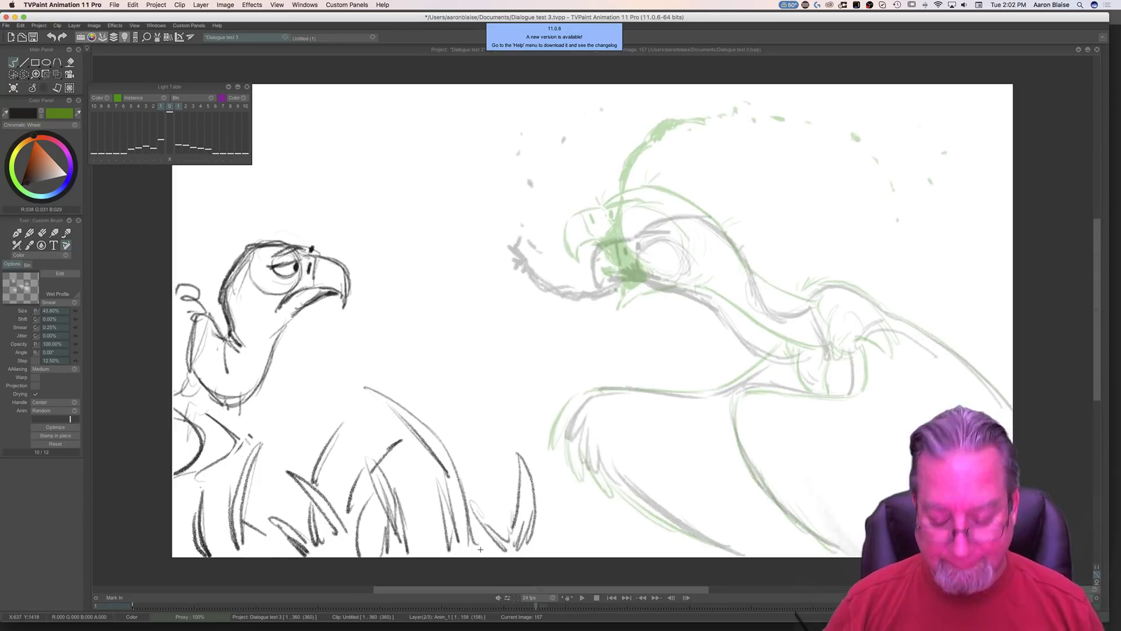
key(shift+Tab)
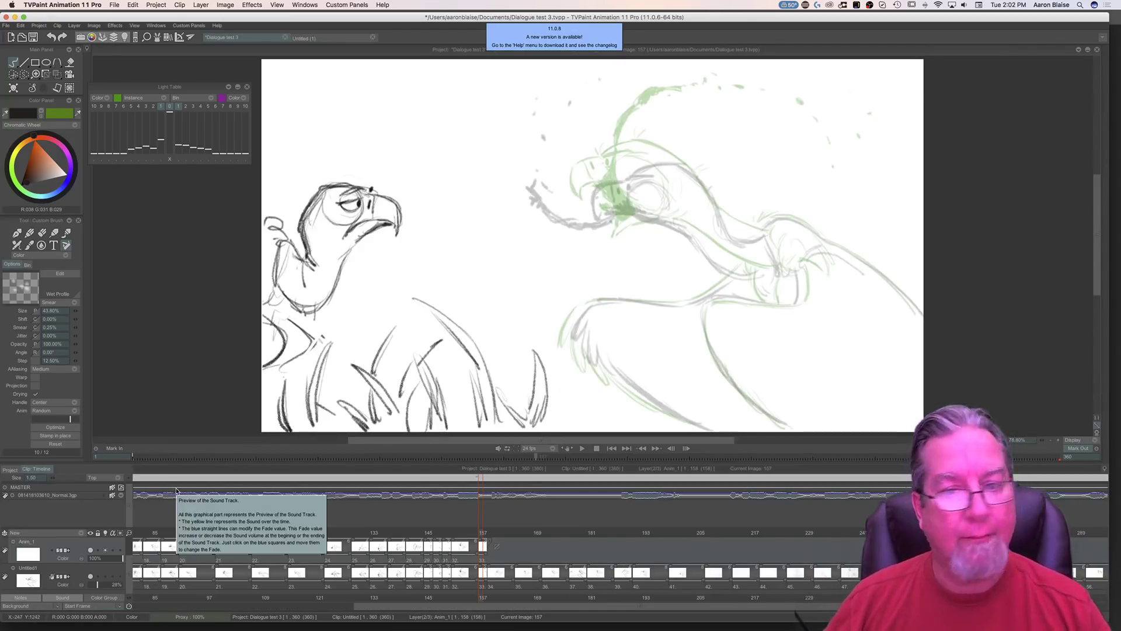
key(shift+Tab)
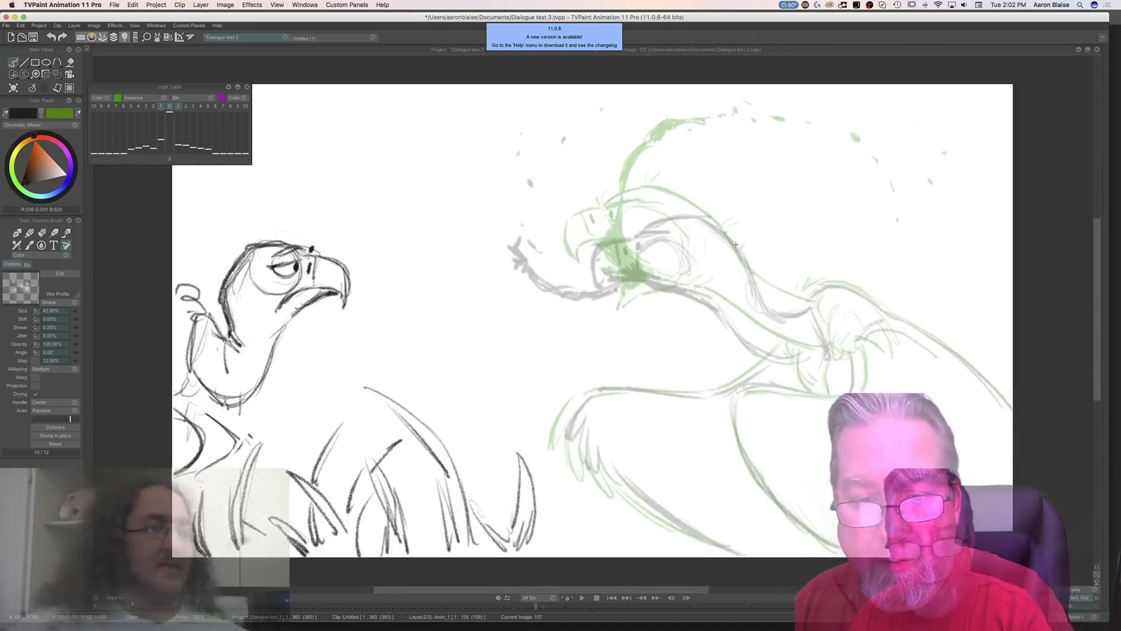
Step: Ink the top of the larger vulture's head and the back of its upper neck over the rough on frame 157
mouse_move(701, 220)
mouse_down()
mouse_move(743, 254)
mouse_move(760, 294)
mouse_move(719, 231)
mouse_move(733, 237)
mouse_move(695, 217)
mouse_up()
key(Left)
key(Right)
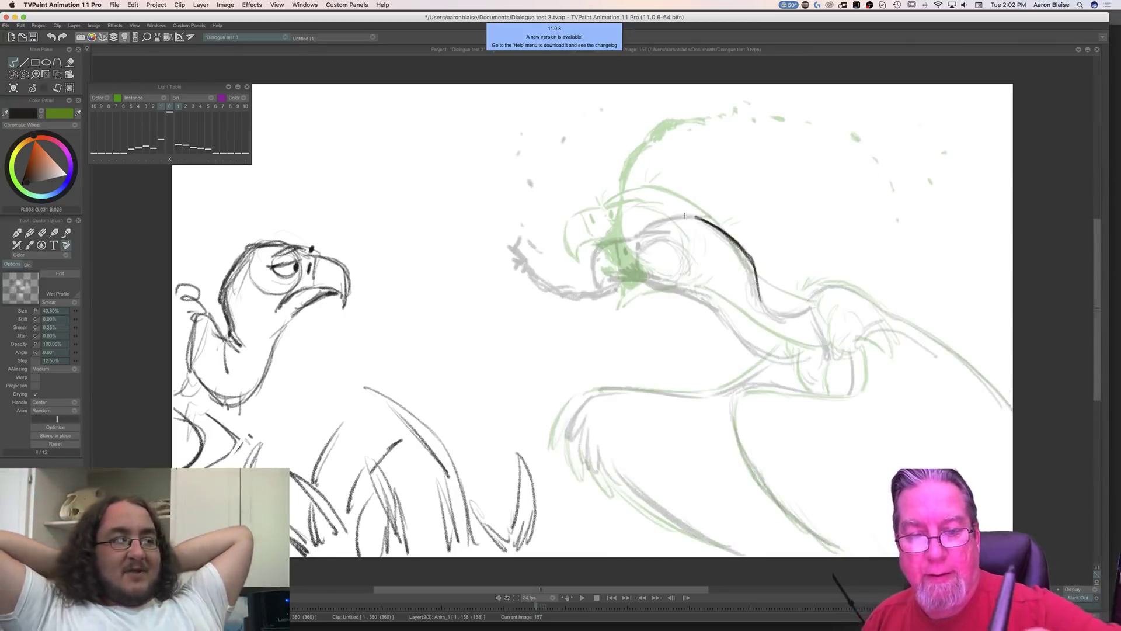
drag(688, 214, 640, 227)
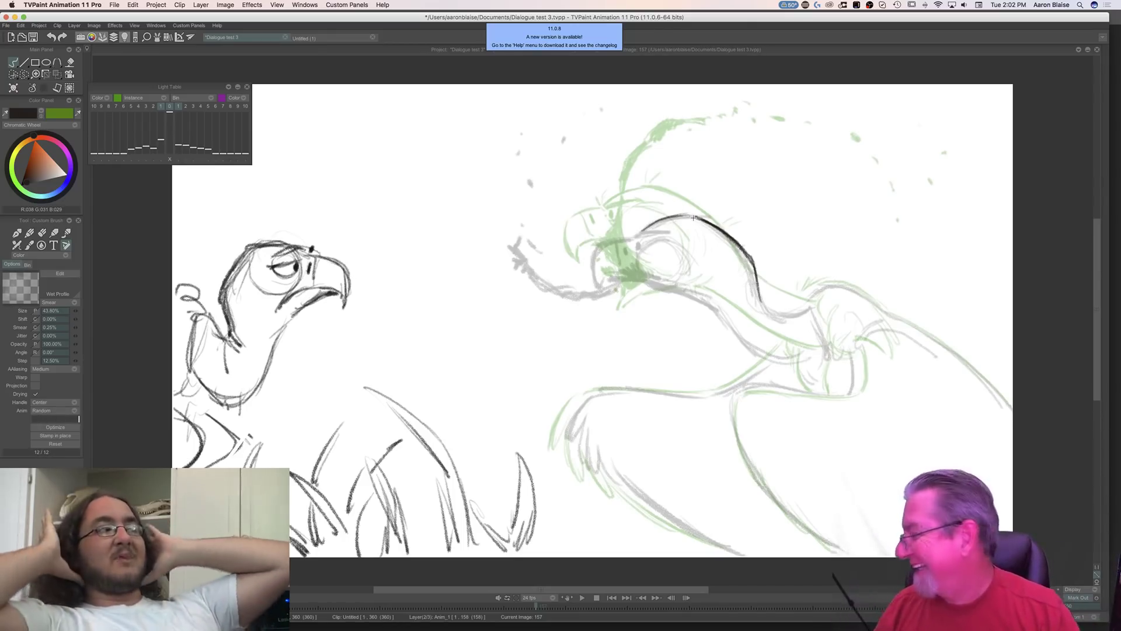
key(Left)
key(Right)
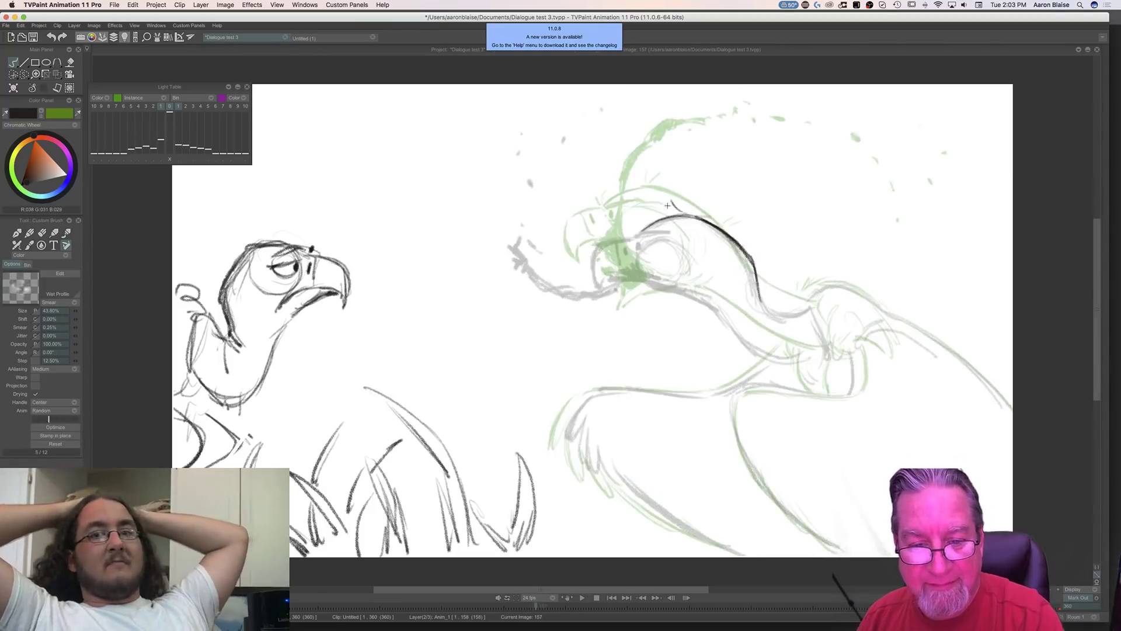
Step: Add small feather ticks on the crown, the back of the neck and the neck base, checking against the previous drawing
key(Left)
key(Right)
drag(753, 248, 761, 269)
key(Left)
key(Right)
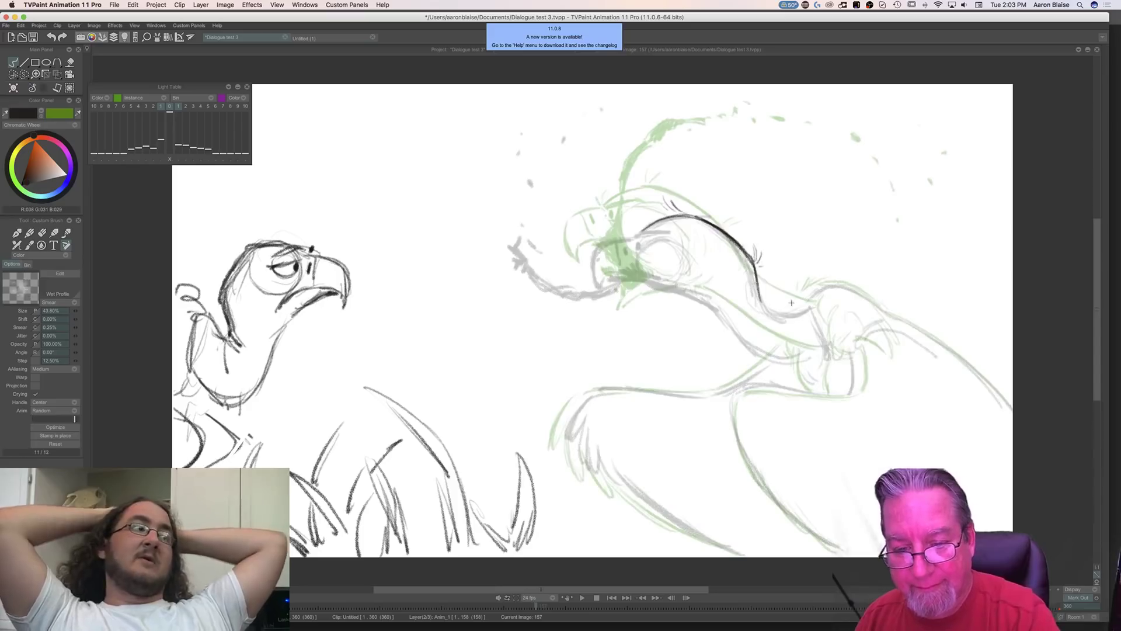
drag(790, 305, 782, 310)
key(Left)
key(Right)
key(Left)
key(Right)
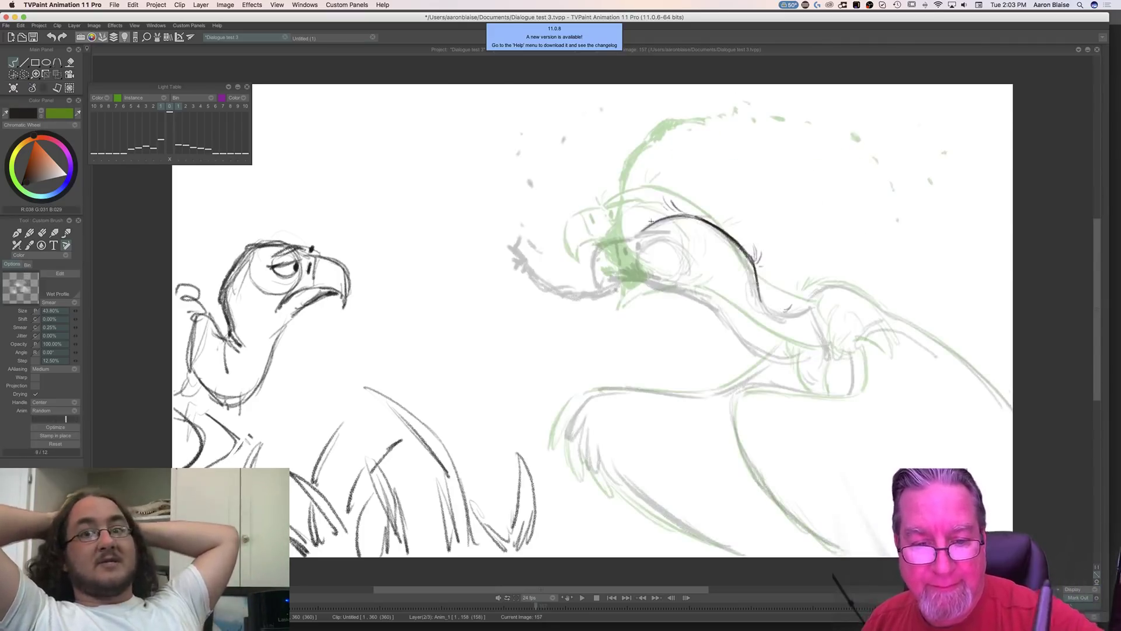
Step: Strengthen the forehead line and ink a heavy, slanted brow above the eye, comparing with the previous drawing
key(Left)
key(Right)
key(e)
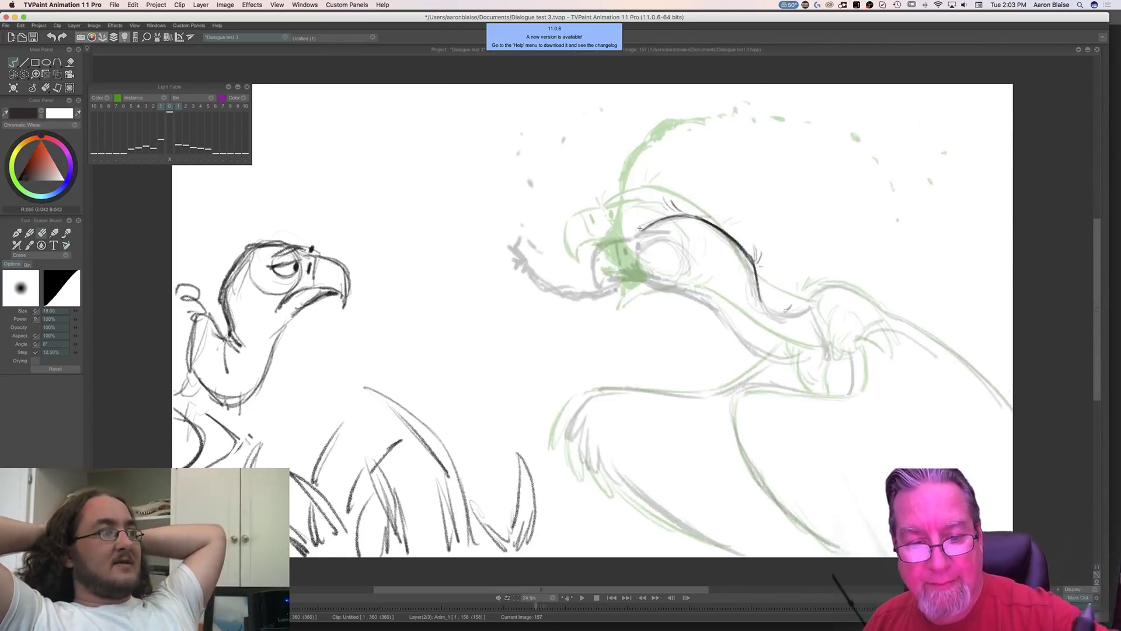
key(Left)
key(Right)
key(e)
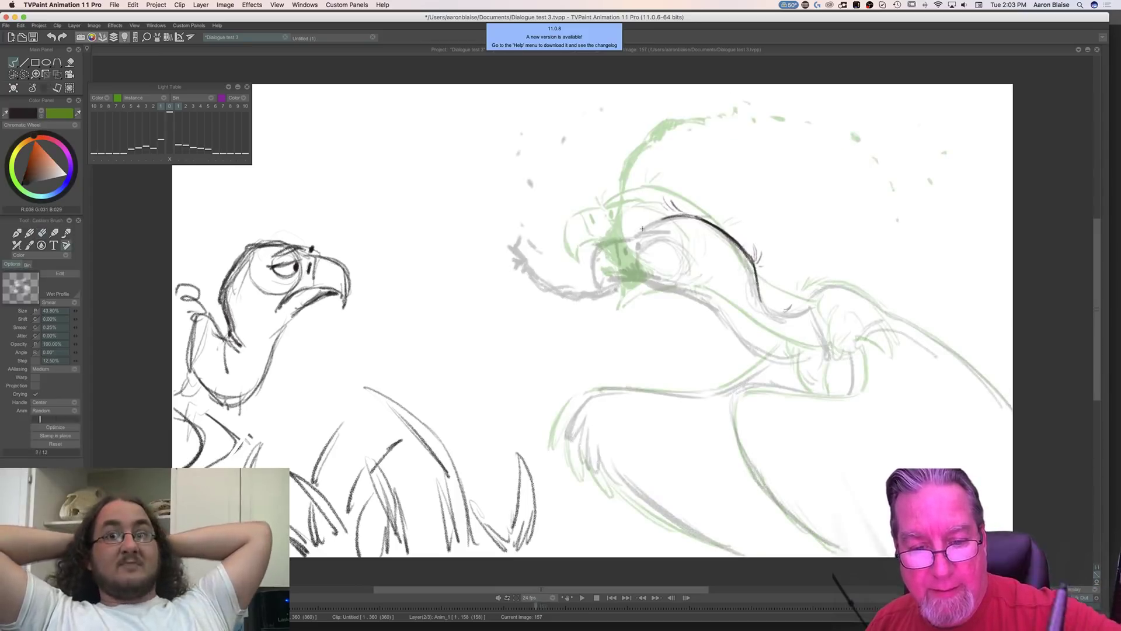
drag(664, 216, 645, 226)
key(Left)
key(Right)
mouse_move(670, 232)
mouse_down()
mouse_move(639, 236)
mouse_move(655, 234)
mouse_up()
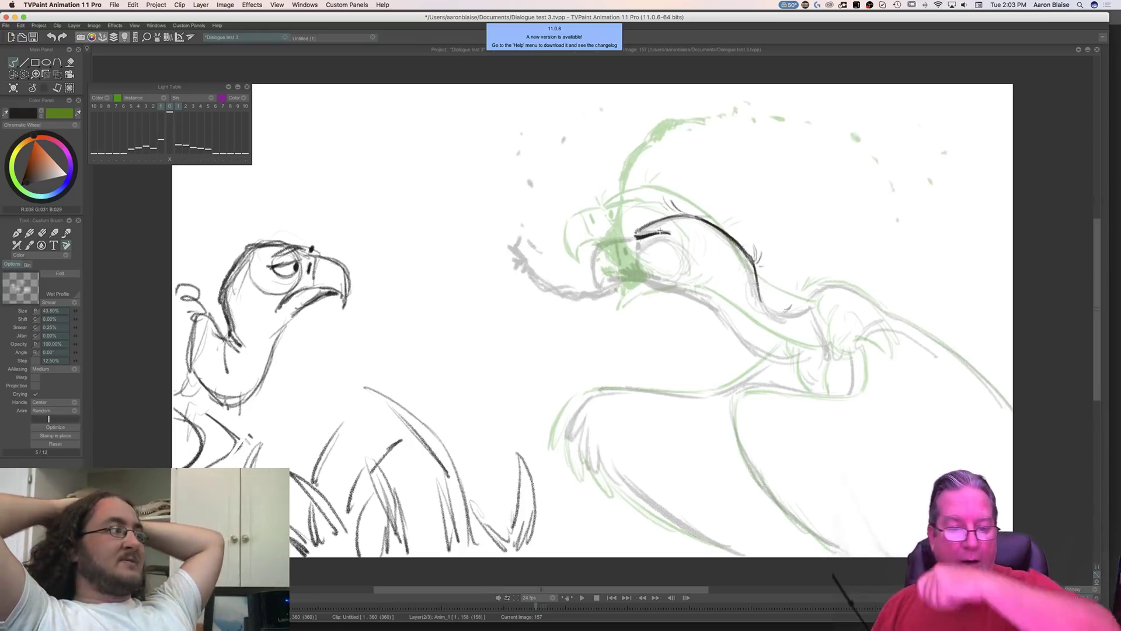
key(Left)
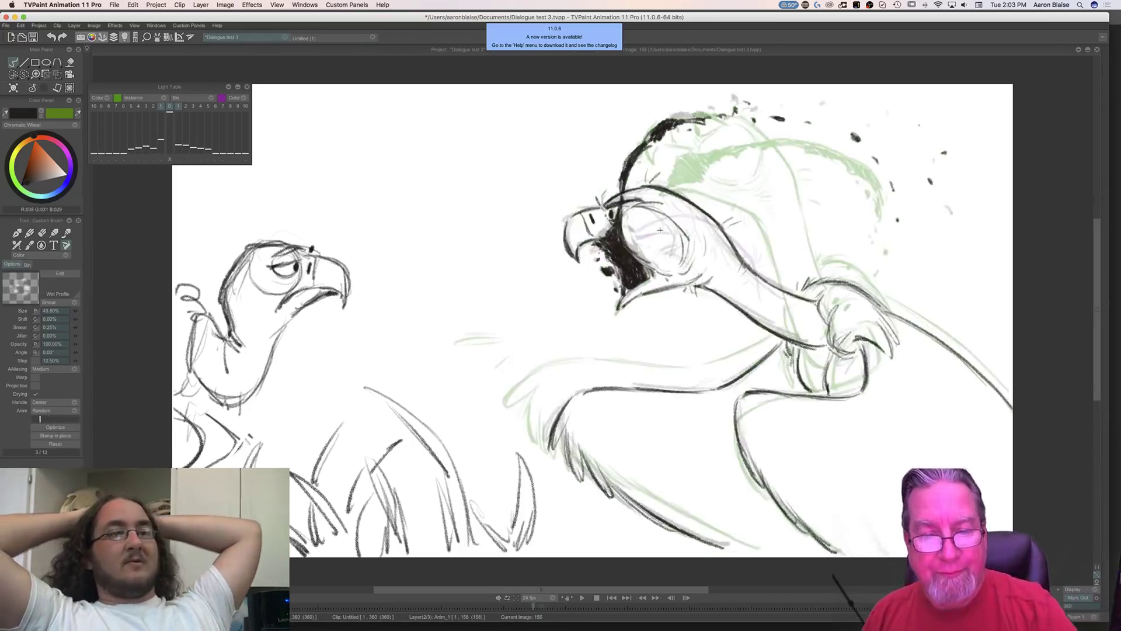
key(Right)
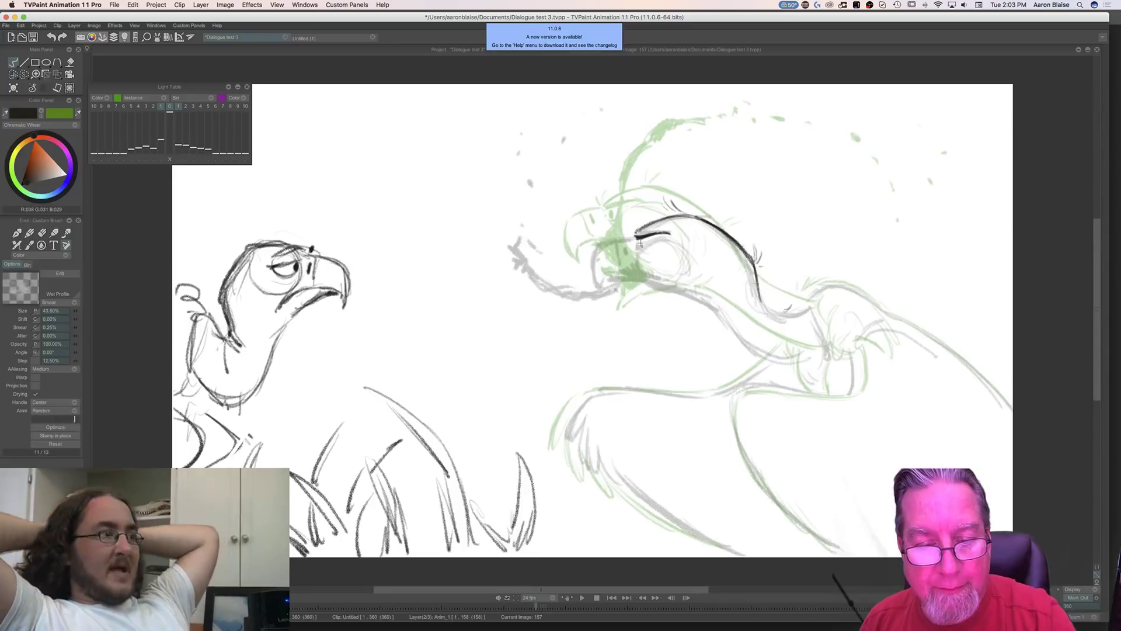
Step: Draw the narrowed eye beneath the brow and ink the top line of the beak, flipping against the previous drawing
mouse_move(639, 245)
mouse_down()
mouse_move(651, 239)
mouse_move(643, 244)
mouse_up()
key(Left)
key(Right)
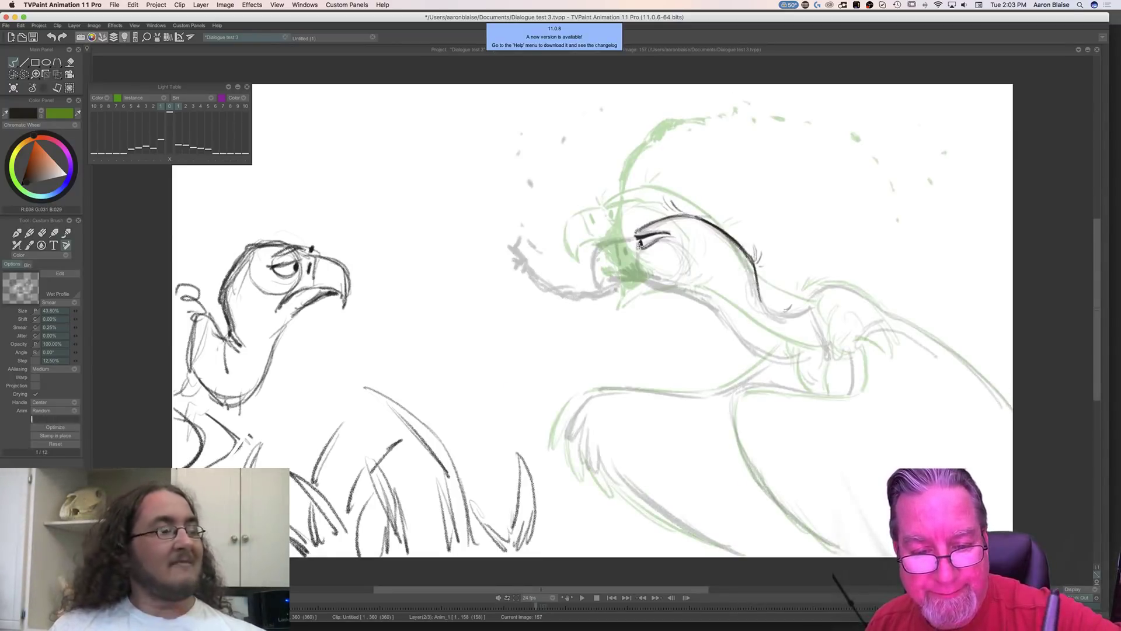
key(Left)
key(Right)
key(Left)
key(Right)
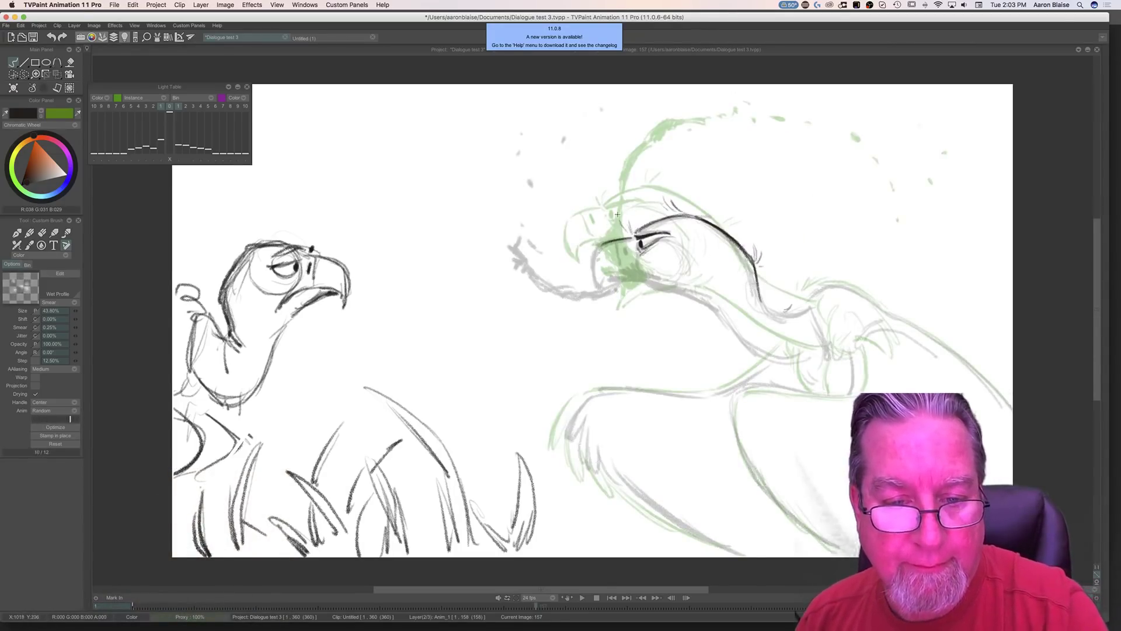
key(Left)
key(Right)
key(Left)
key(Right)
key(Left)
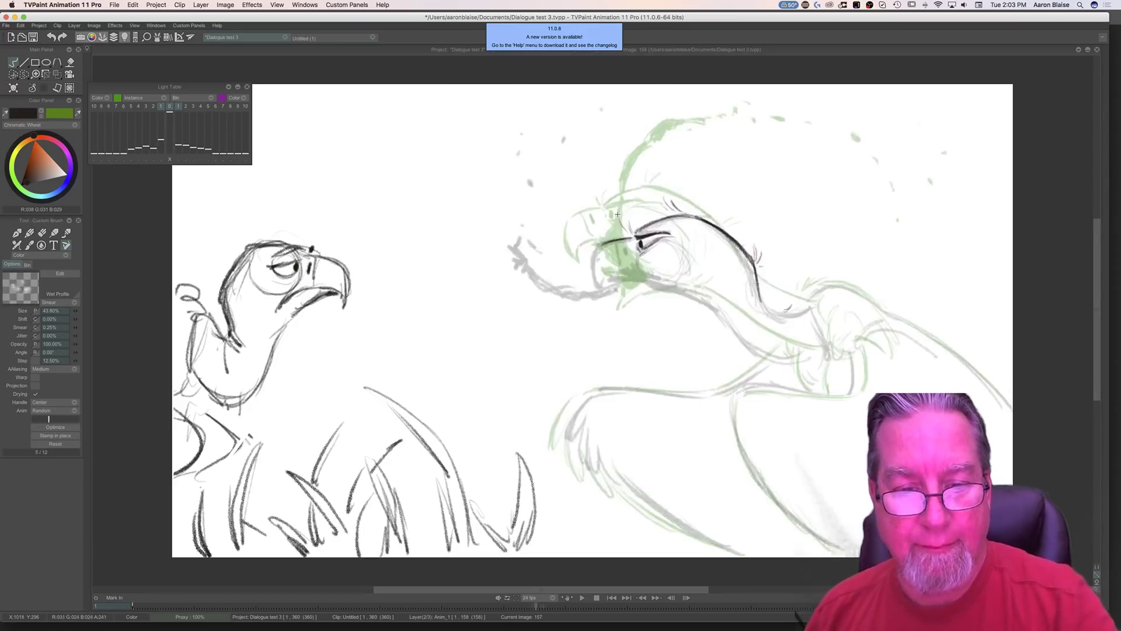
key(Right)
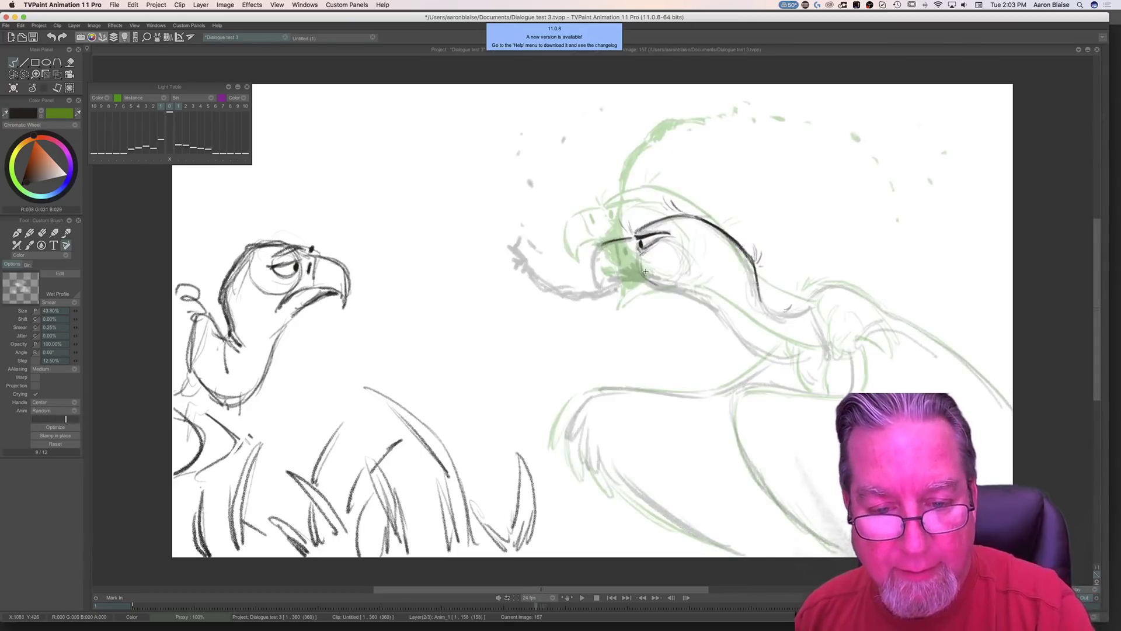
Step: Sketch the rounded cheek contour behind the beak and below the eye
key(Left)
key(Right)
mouse_move(672, 242)
mouse_down()
mouse_move(705, 261)
mouse_move(696, 256)
mouse_move(690, 287)
mouse_up()
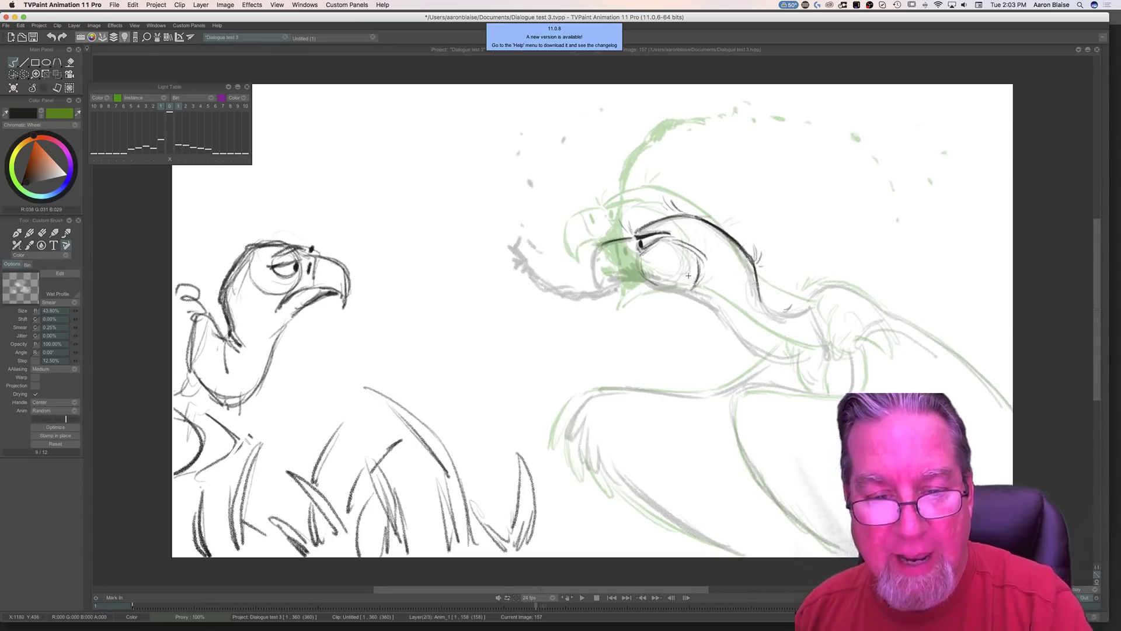
key(Right)
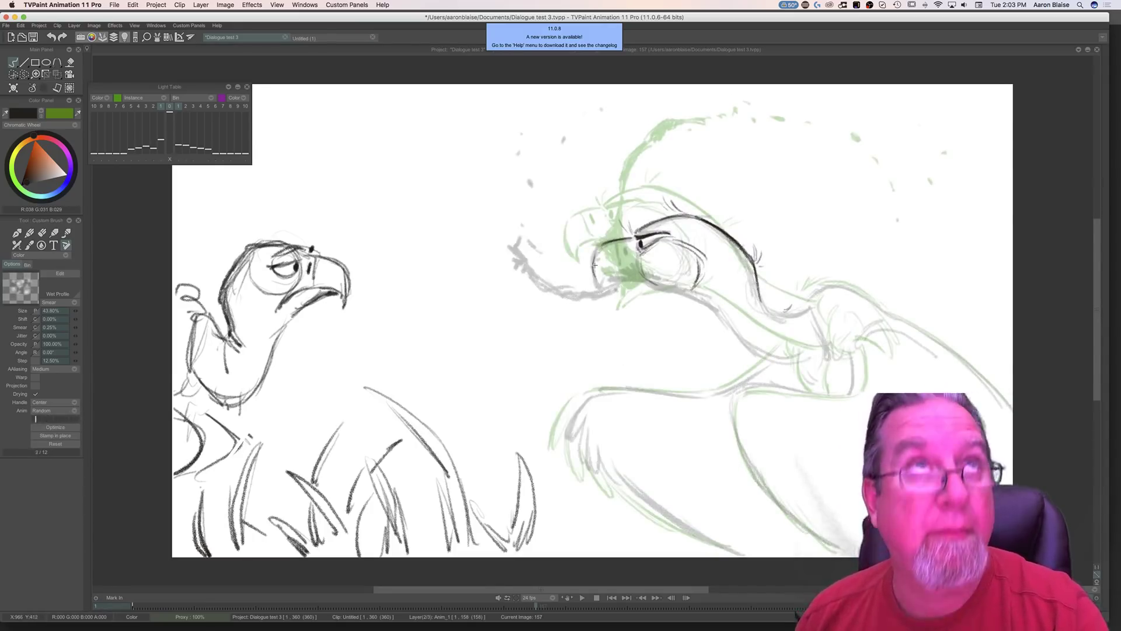
Step: Ink the hooked front of the beak and its nostril, and fill the mouth opening with black
mouse_move(592, 261)
mouse_down()
mouse_move(597, 286)
mouse_move(626, 274)
mouse_move(603, 271)
mouse_up()
key(Left)
key(Right)
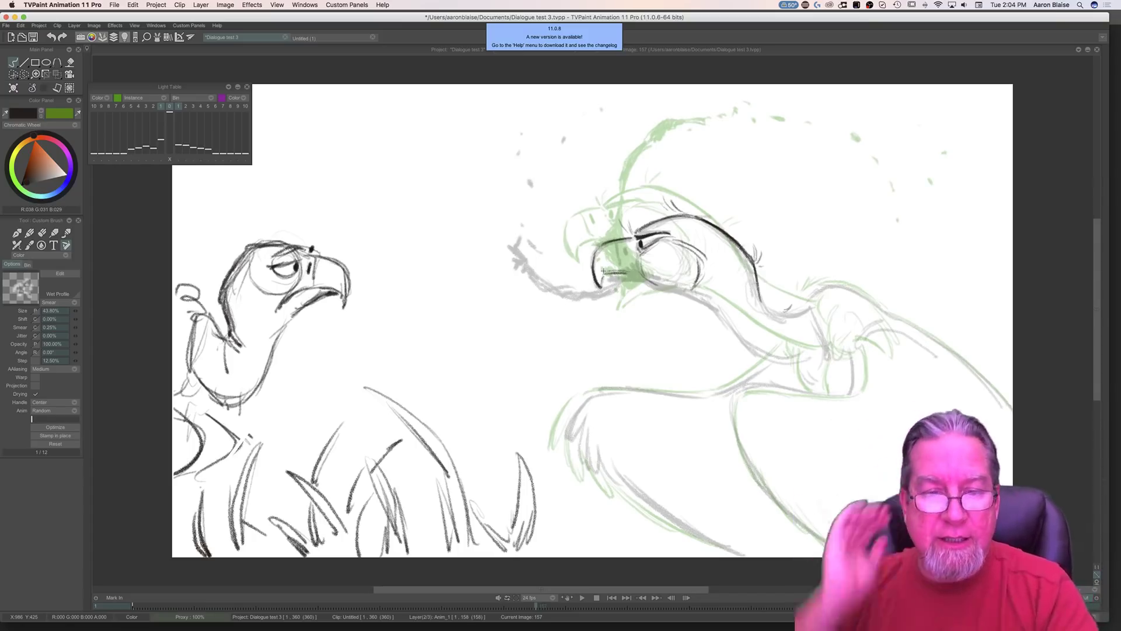
mouse_move(603, 271)
mouse_down()
mouse_move(642, 275)
mouse_move(638, 266)
mouse_move(638, 277)
mouse_move(617, 283)
mouse_move(626, 258)
mouse_up()
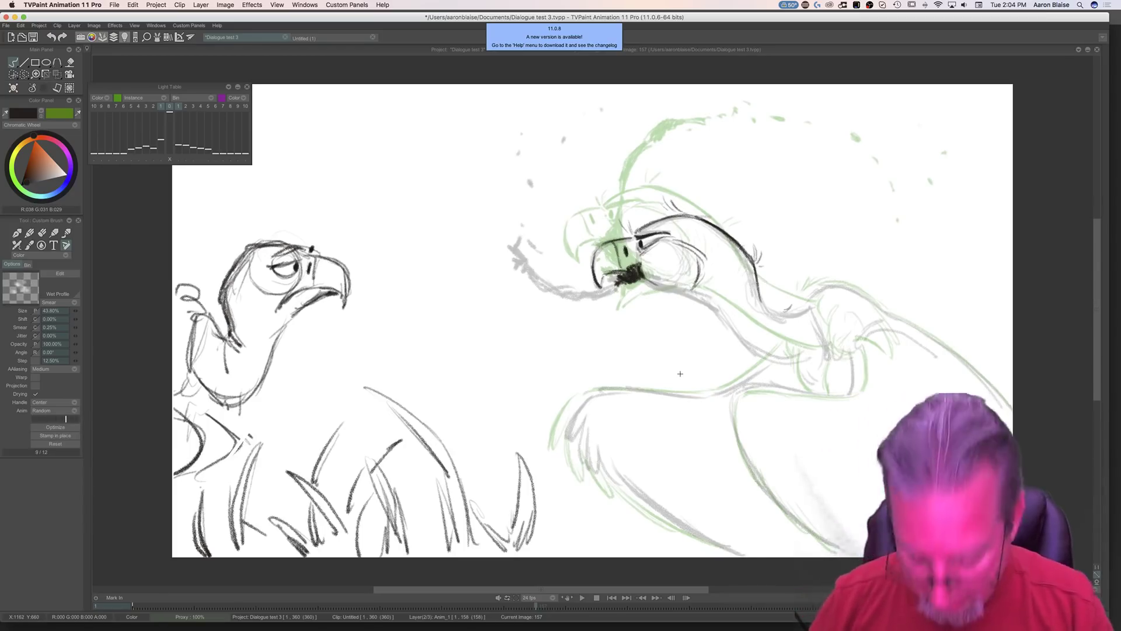
Step: Ink the underside of the jaw and neck down to the chest, and finish the neck's upper base curve
key(Right)
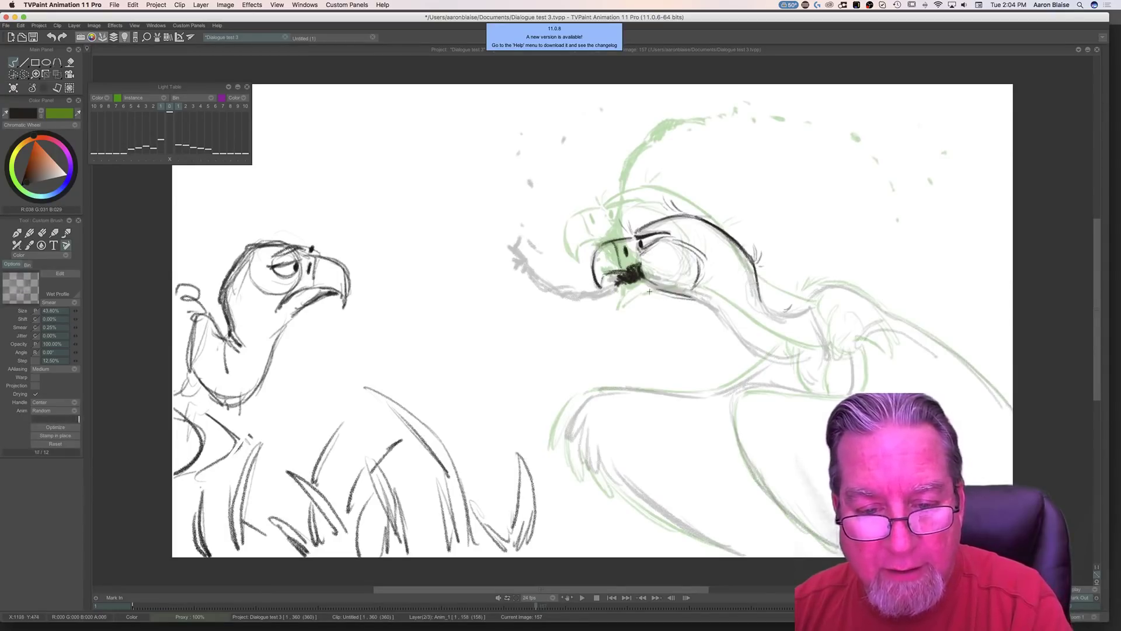
key(Left)
key(Right)
drag(707, 306, 704, 306)
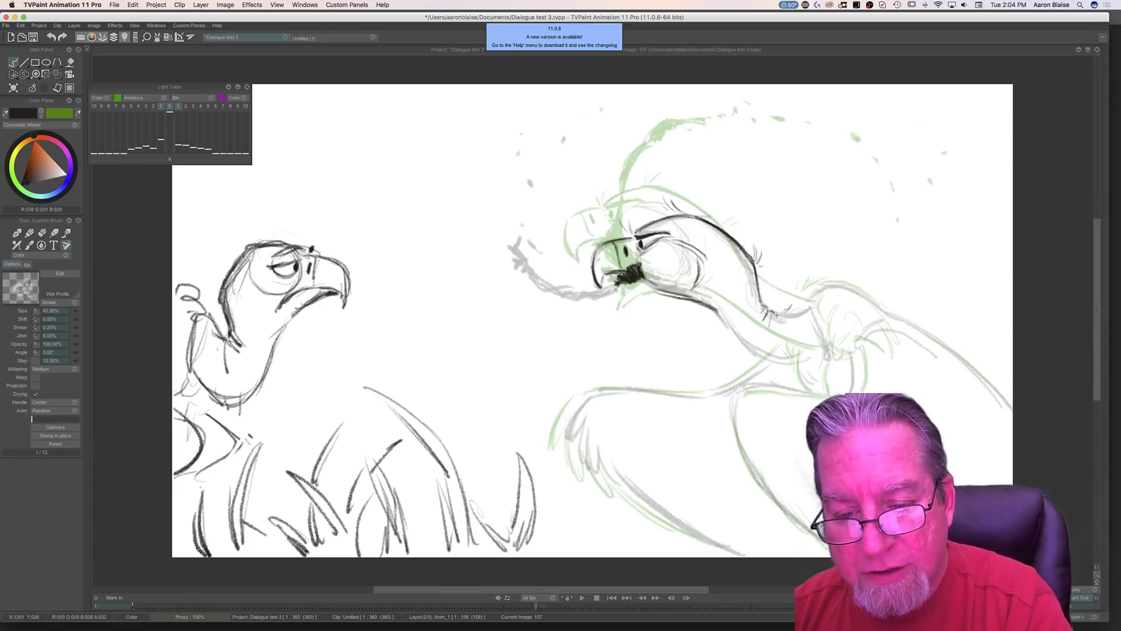
mouse_move(800, 312)
mouse_down()
mouse_move(716, 316)
mouse_move(724, 328)
mouse_up()
drag(794, 369, 738, 345)
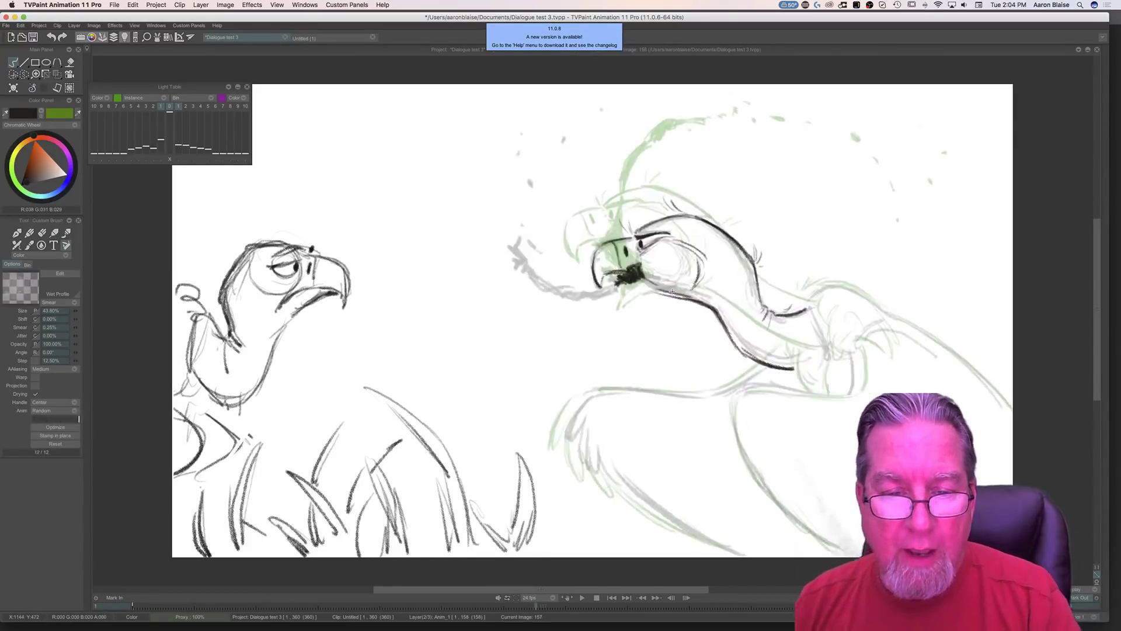
drag(640, 289, 617, 291)
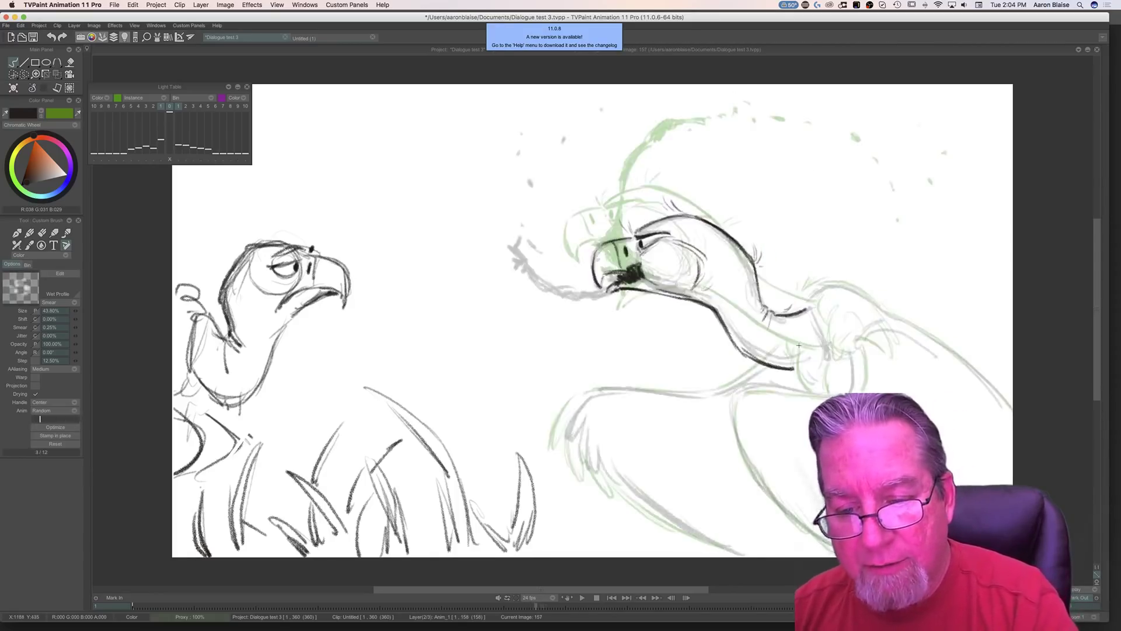
Step: Ink the front edge of the neck ruff and the curved shoulder line behind it, checking against the previous drawing
drag(810, 313, 816, 341)
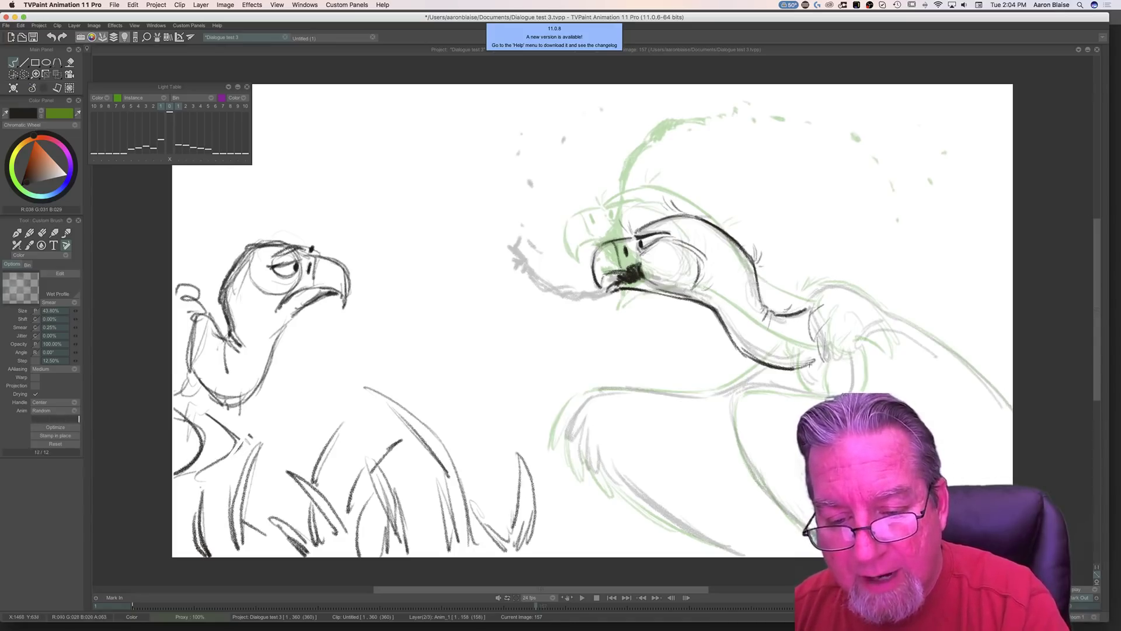
drag(801, 302, 836, 284)
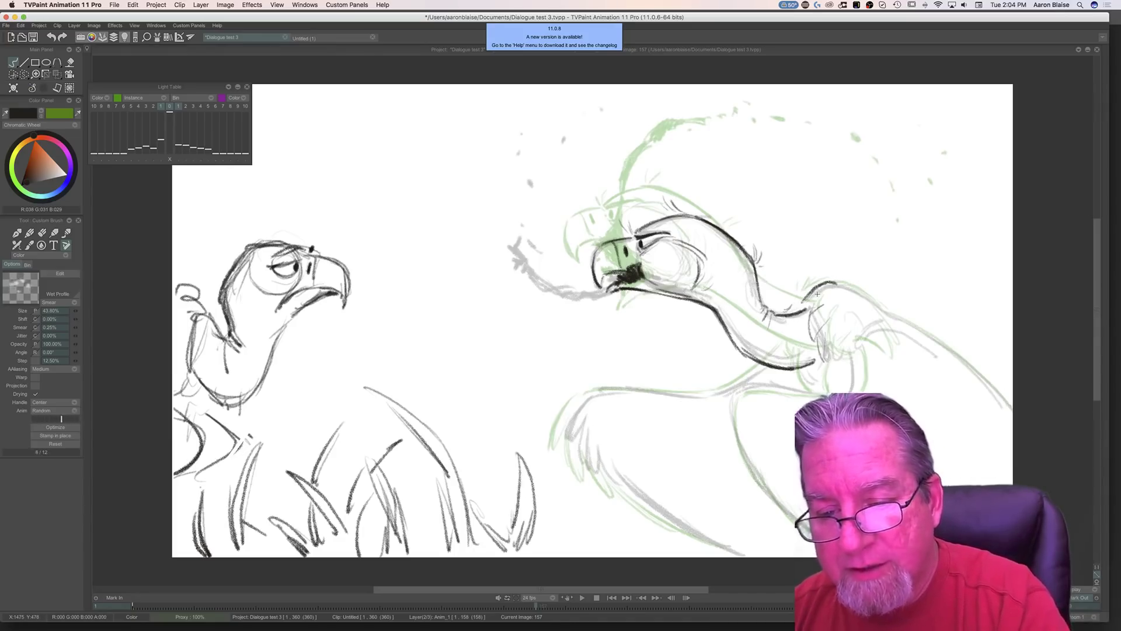
drag(859, 295, 900, 324)
key(Right)
key(Left)
key(Right)
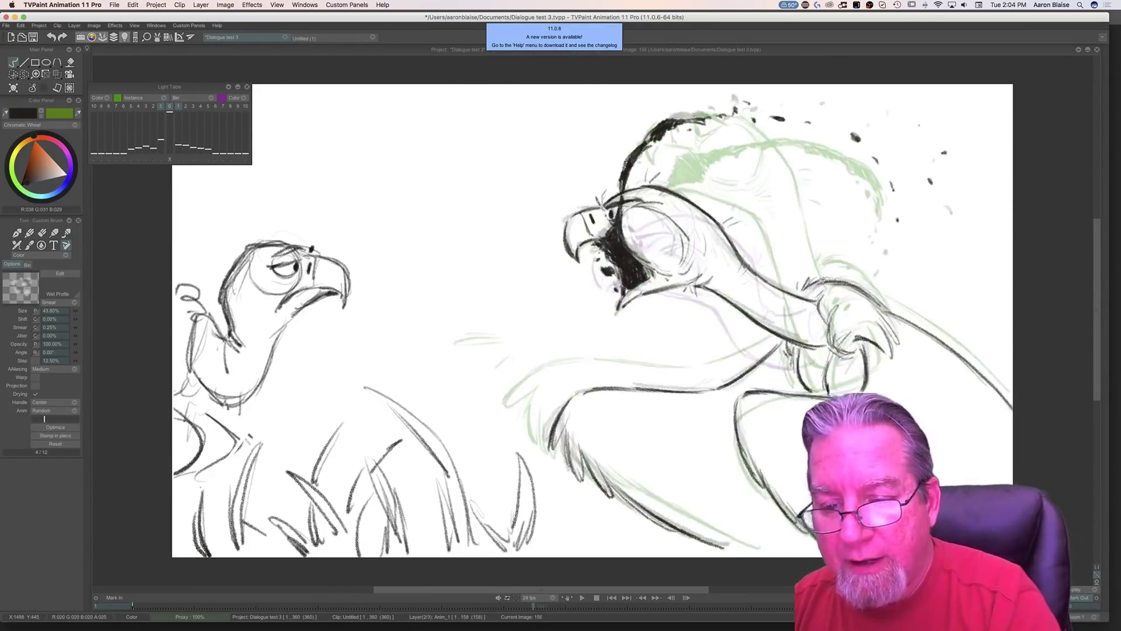
key(Left)
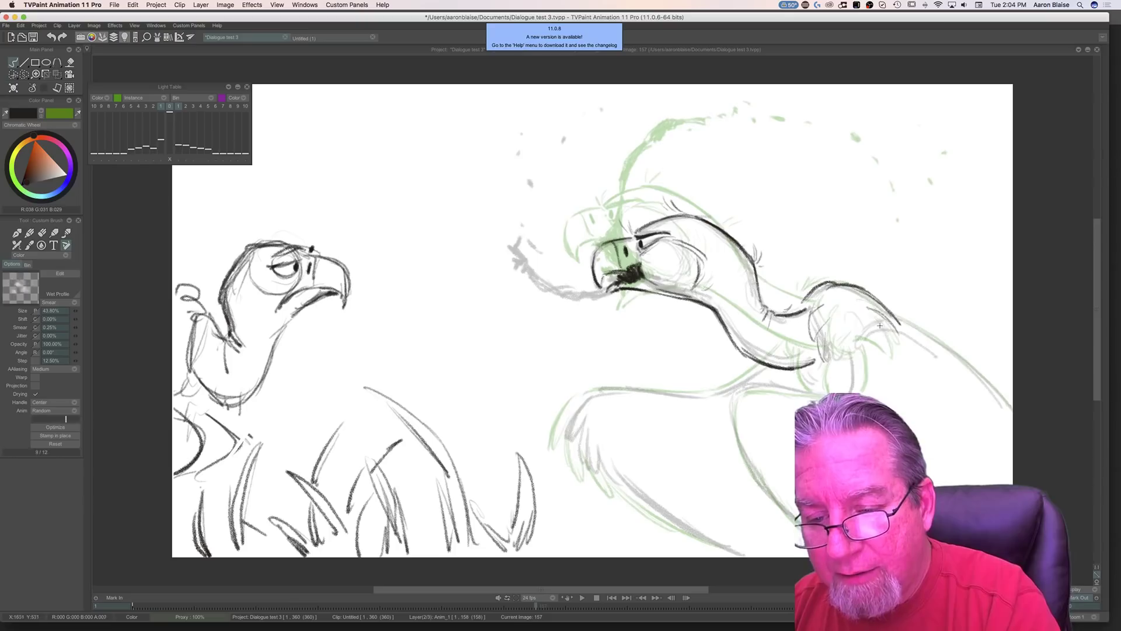
key(Right)
key(Left)
Step: Add feather strokes inside the shoulder and along the front of the ruff, flipping against the previous drawing
key(e)
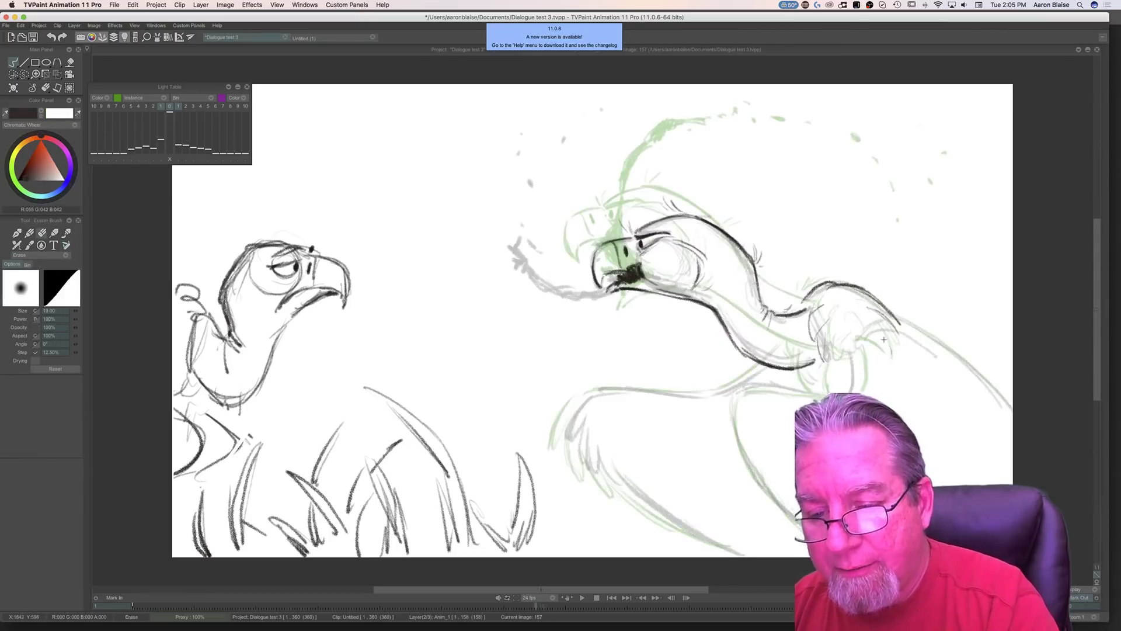
key(Right)
key(Left)
key(Right)
key(Left)
key(b)
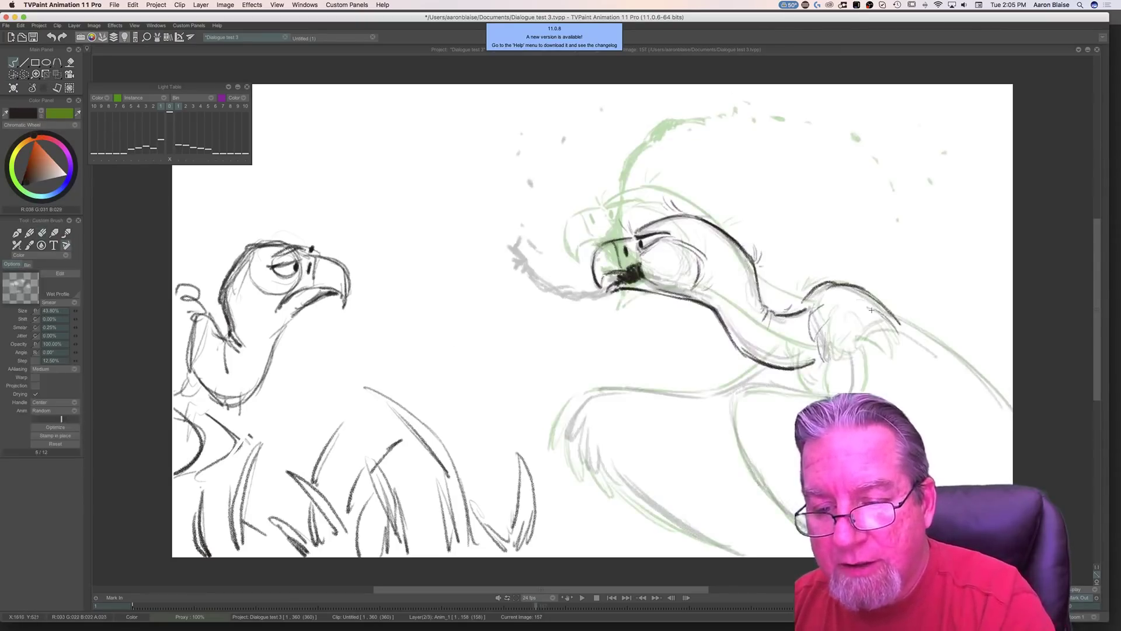
mouse_move(882, 323)
mouse_down()
mouse_move(858, 321)
mouse_move(866, 336)
mouse_move(855, 347)
mouse_move(821, 336)
mouse_move(835, 361)
mouse_move(849, 360)
mouse_move(830, 303)
mouse_up()
key(Right)
key(Left)
key(Right)
key(Left)
drag(819, 342, 812, 298)
Step: Flip repeatedly between the frame 157 drawing and the previous drawing to compare the neck and shoulder poses
key(Left)
key(Right)
key(Left)
key(Right)
key(Left)
key(Right)
key(Left)
key(Right)
key(Left)
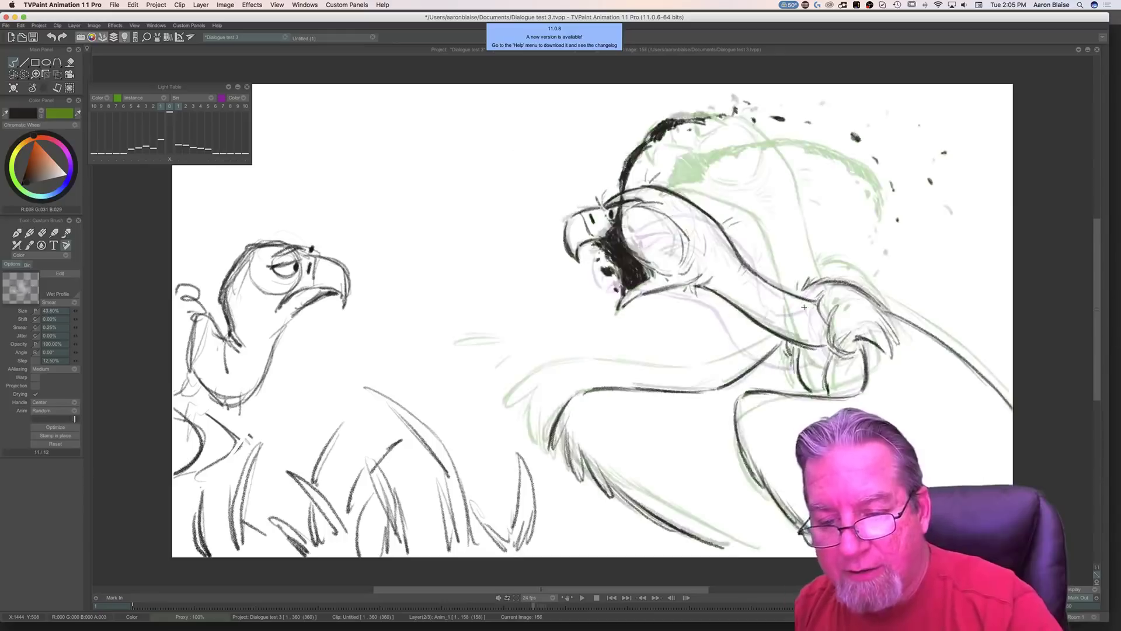
Step: Ink the lower chest line and the near wing's front edge down to its tip, checking against the previous drawing
key(Right)
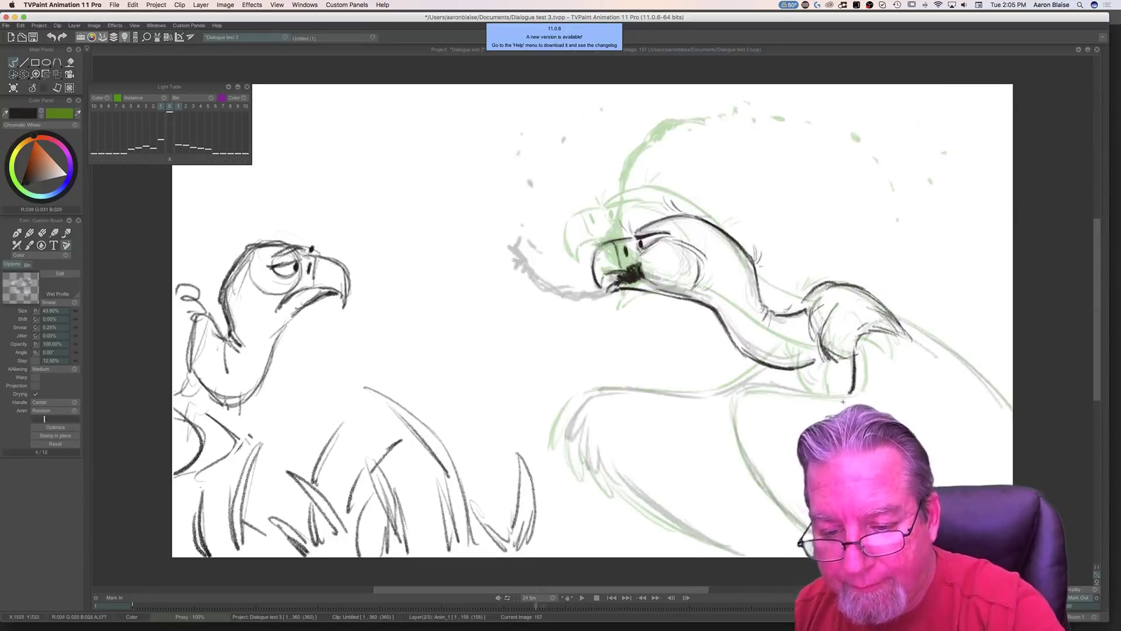
key(Left)
key(Right)
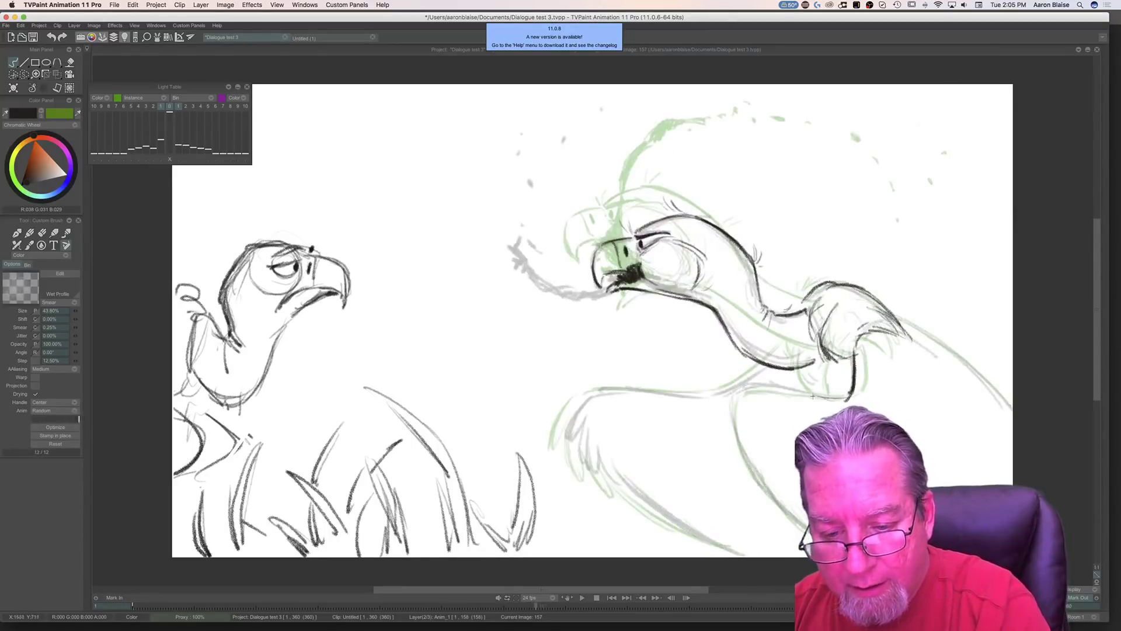
mouse_move(808, 396)
mouse_down()
mouse_move(737, 386)
mouse_move(730, 447)
mouse_move(794, 530)
mouse_up()
key(Left)
key(Right)
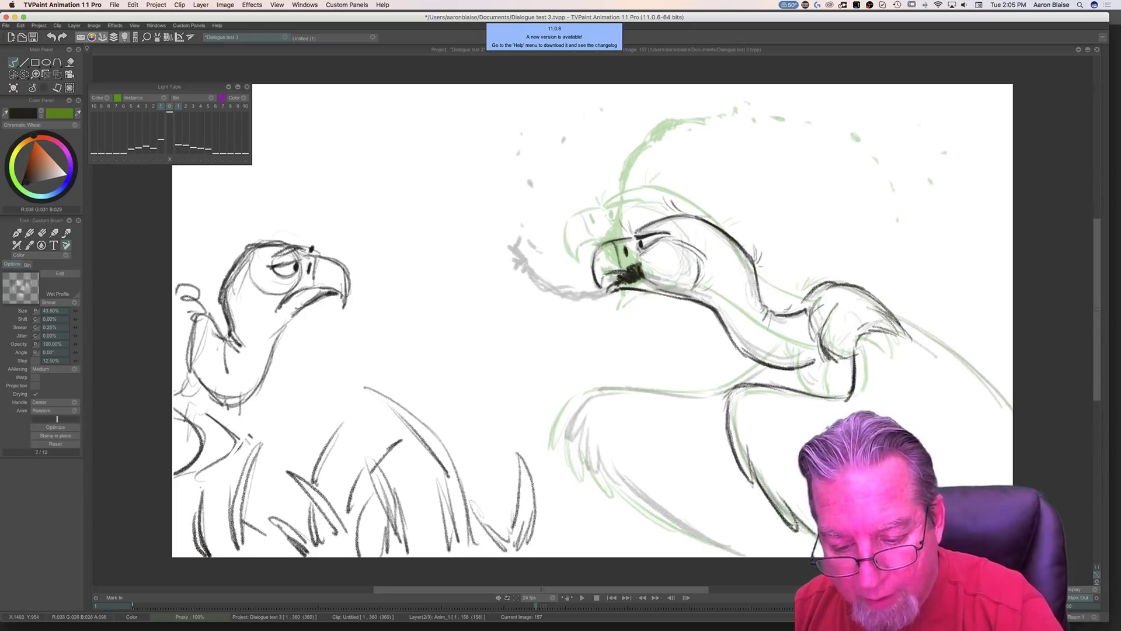
key(Left)
key(Right)
key(Left)
key(Right)
key(Left)
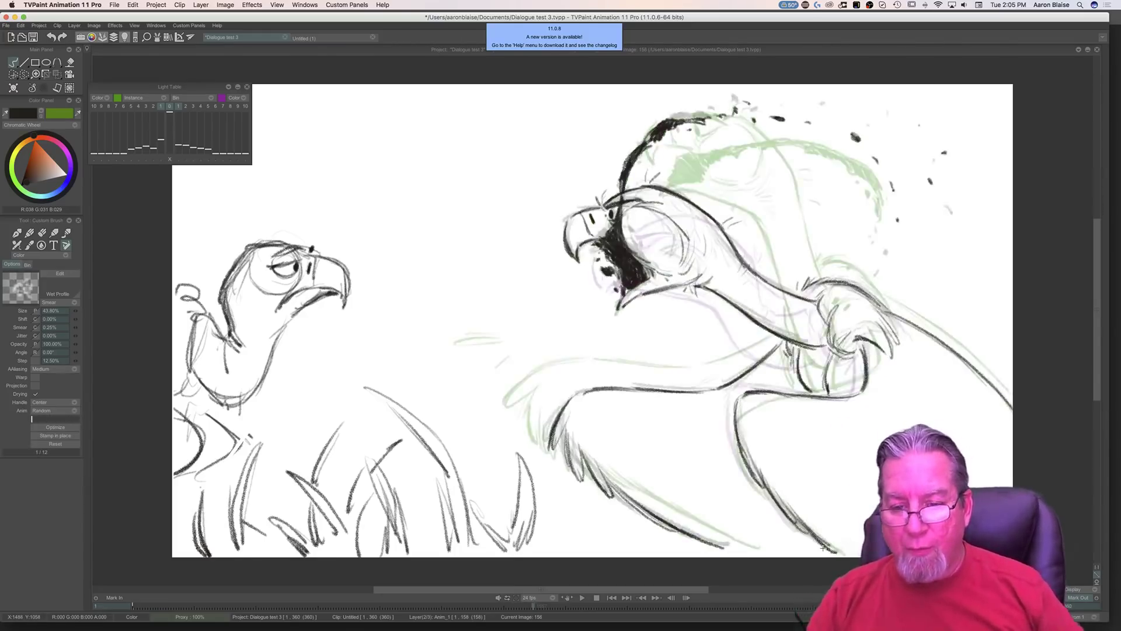
key(Right)
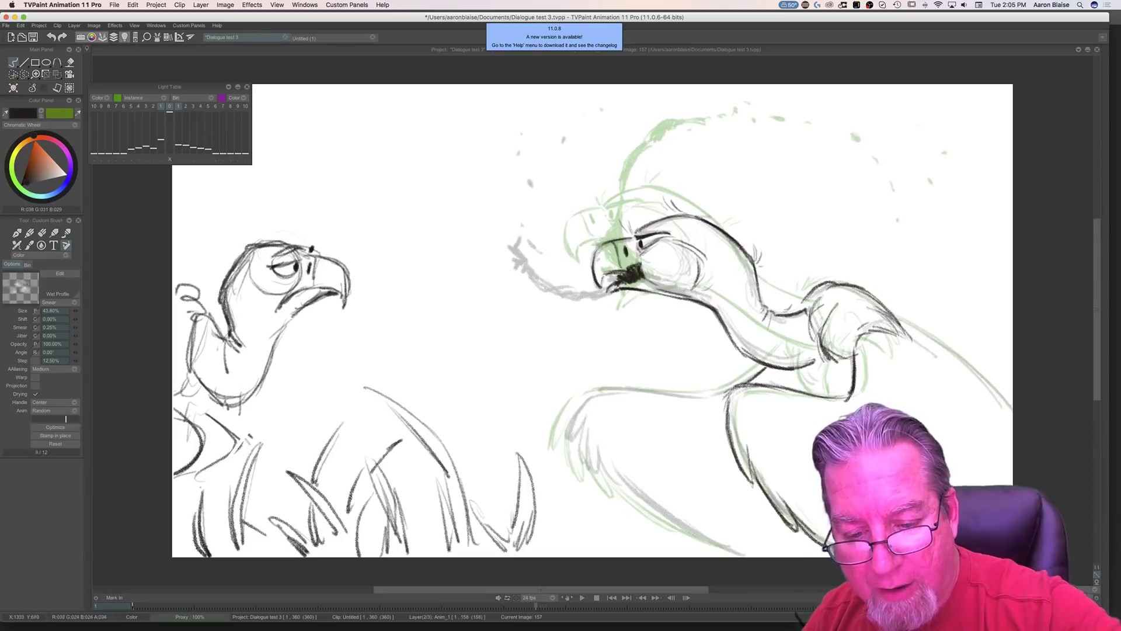
Step: Ink the far wing's top edge, feathered front and lower edge, flipping against the previous drawing
mouse_move(735, 390)
mouse_down()
mouse_move(600, 392)
mouse_move(572, 450)
mouse_move(576, 415)
mouse_move(597, 482)
mouse_move(733, 554)
mouse_up()
key(Left)
key(Right)
key(Left)
key(Right)
key(Left)
key(Right)
drag(651, 504, 628, 482)
key(Left)
key(Right)
key(Left)
key(Right)
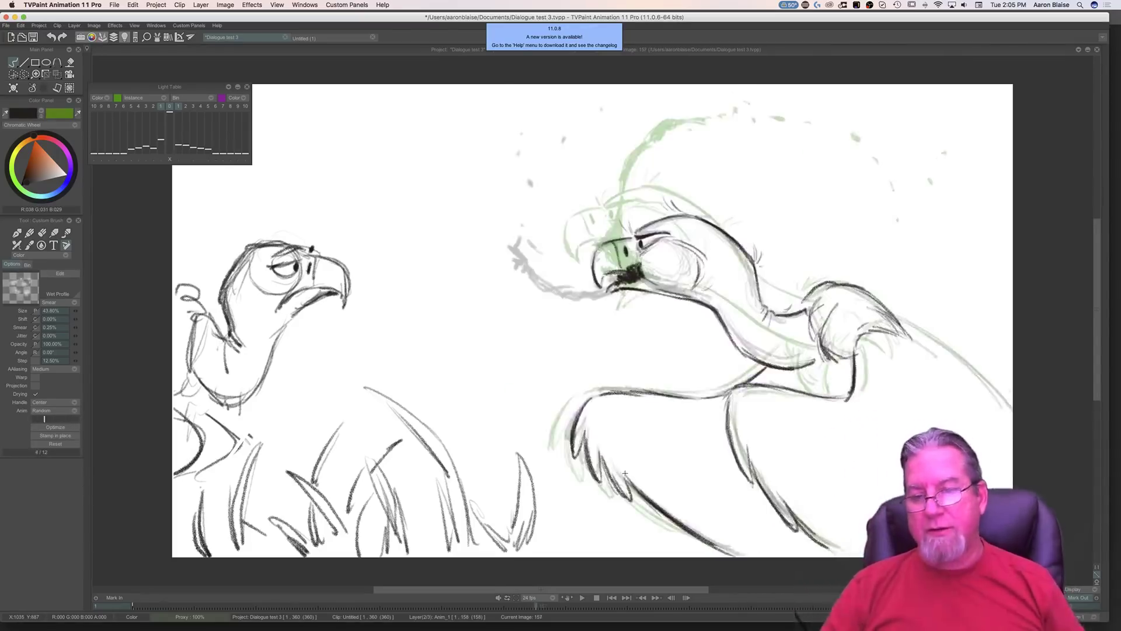
key(Left)
key(Right)
Step: Ink the long back line sloping away from the shoulder and compare it with the previous drawing
drag(933, 344, 904, 327)
mouse_move(961, 363)
mouse_down()
mouse_move(892, 321)
mouse_move(961, 364)
mouse_move(1014, 416)
mouse_move(902, 324)
mouse_up()
key(Left)
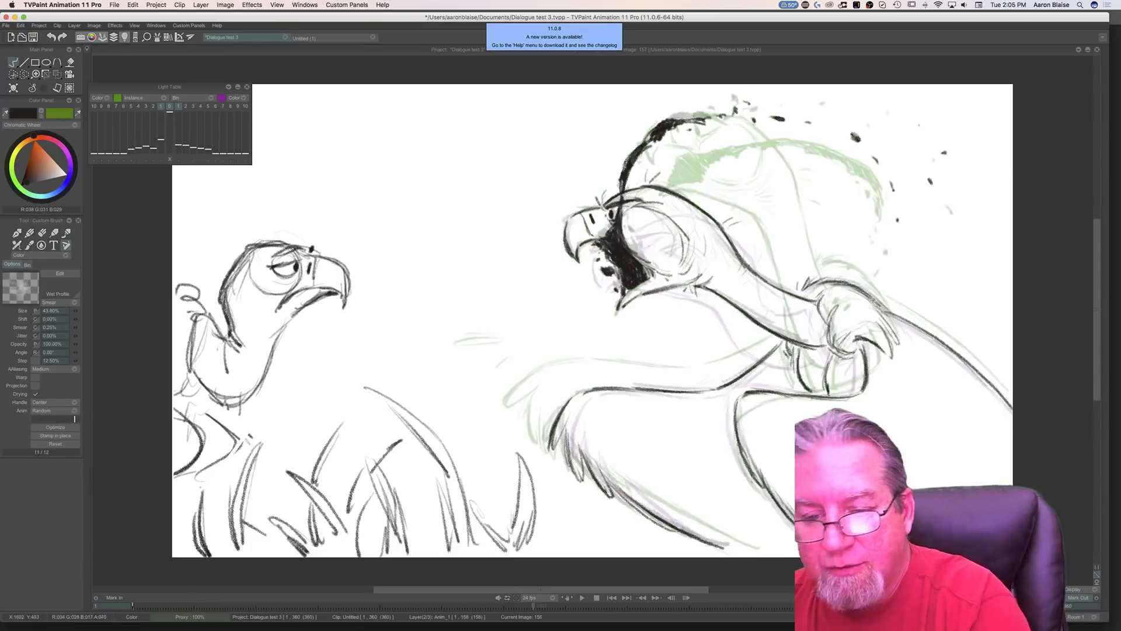
key(Right)
key(Left)
key(Right)
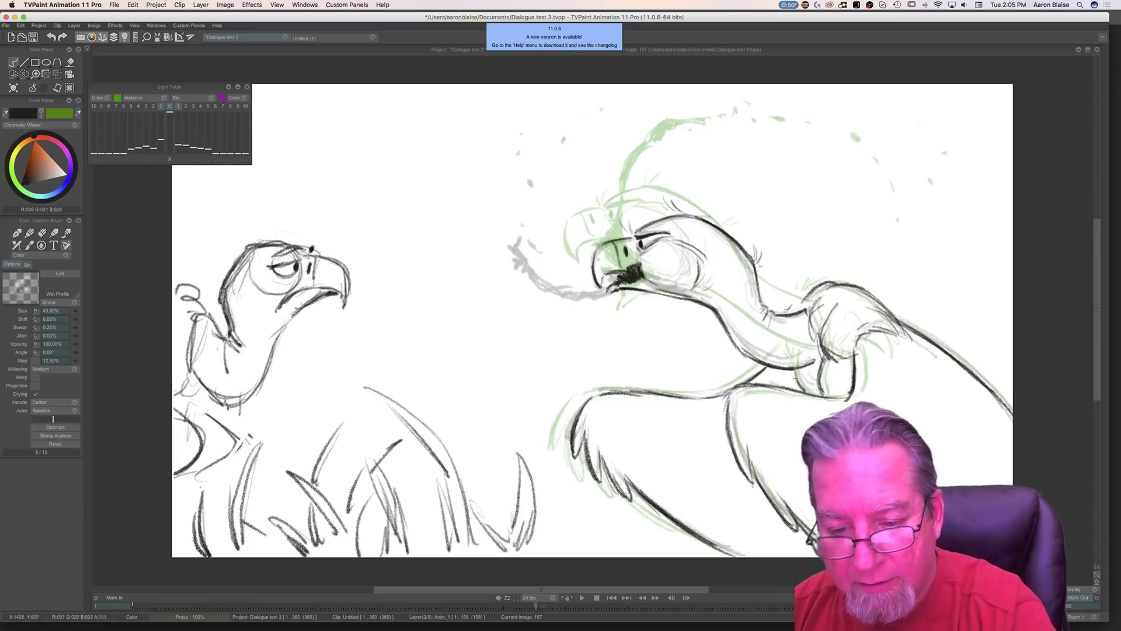
Step: Flip between the frame 157 drawing and the previous one to examine how the whole body pose moves
key(Left)
key(Right)
key(Left)
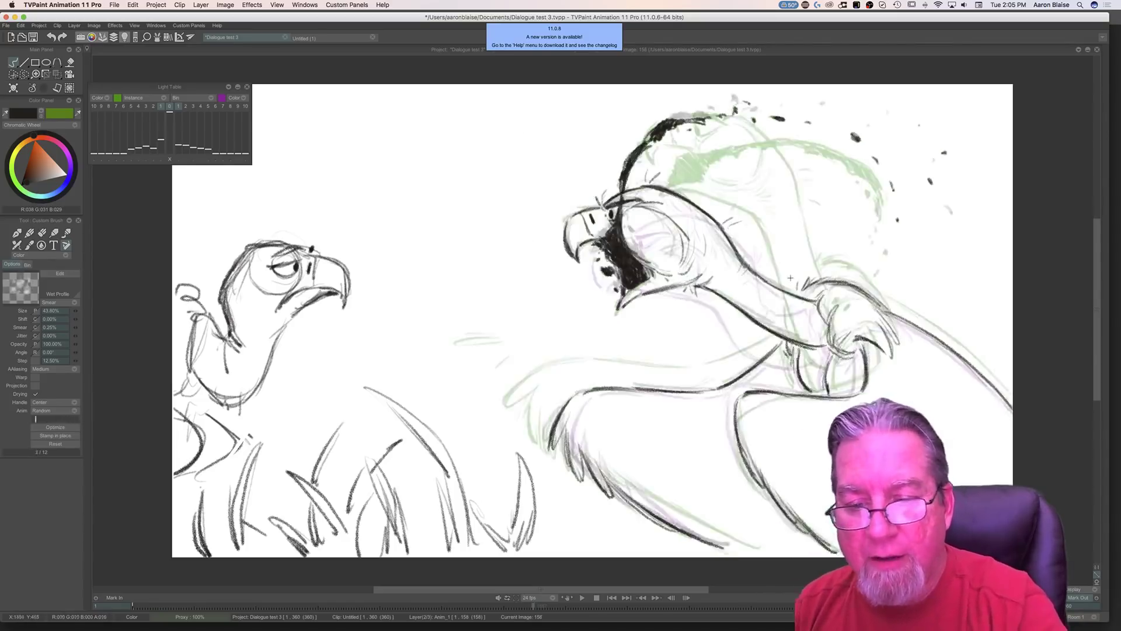
key(Right)
key(Left)
key(Right)
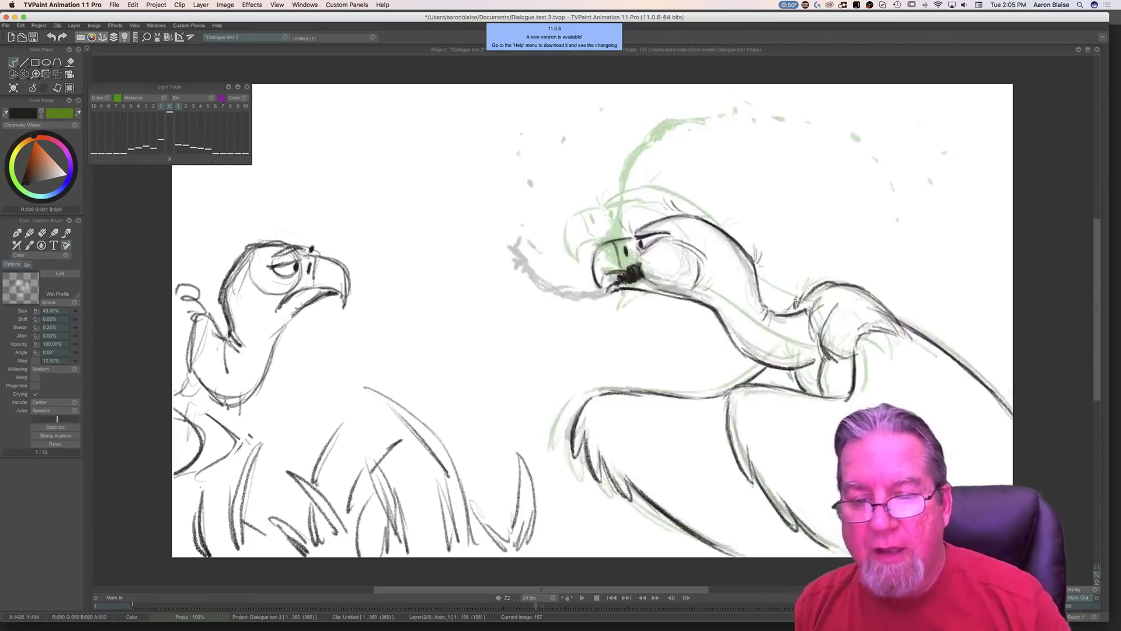
key(Left)
key(Right)
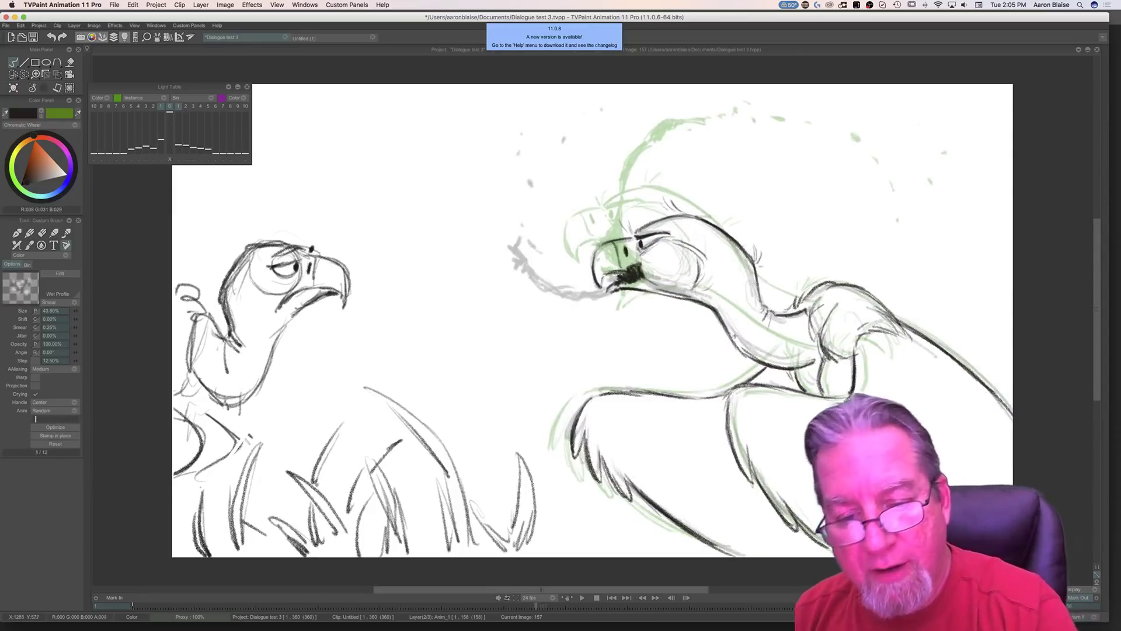
key(Left)
key(Right)
key(Left)
key(Right)
key(Left)
key(Right)
key(Left)
key(Right)
key(Left)
key(Right)
key(Left)
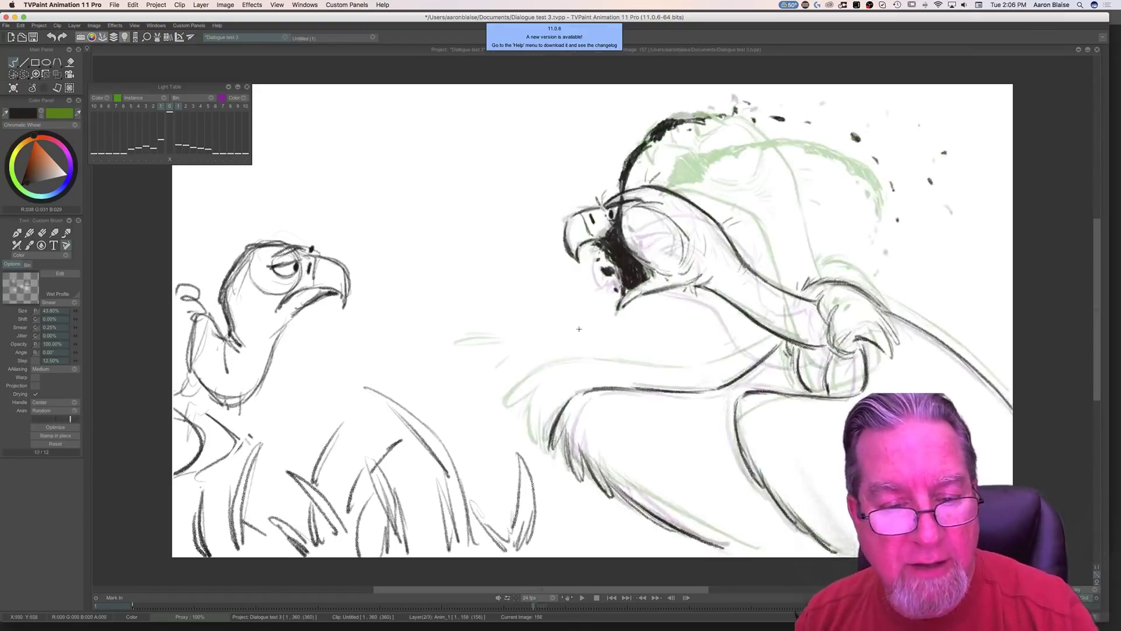
key(Right)
Step: Ink the curved splatter trail coming from the beak and dot in the loose droplets above it
mouse_move(602, 295)
mouse_down()
mouse_move(527, 270)
mouse_move(517, 240)
mouse_move(527, 223)
mouse_move(502, 243)
mouse_move(515, 266)
mouse_move(533, 285)
mouse_move(596, 293)
mouse_move(542, 287)
mouse_move(516, 251)
mouse_move(513, 260)
mouse_move(533, 203)
mouse_move(521, 263)
mouse_up()
key(Left)
key(Right)
key(Left)
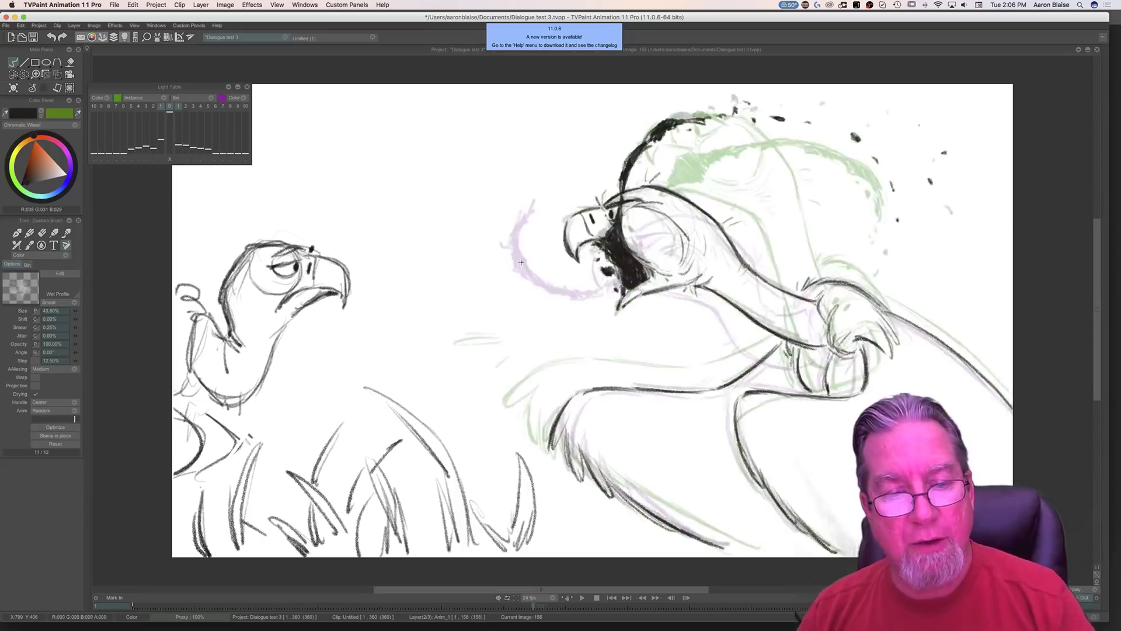
key(Right)
key(Left)
key(Right)
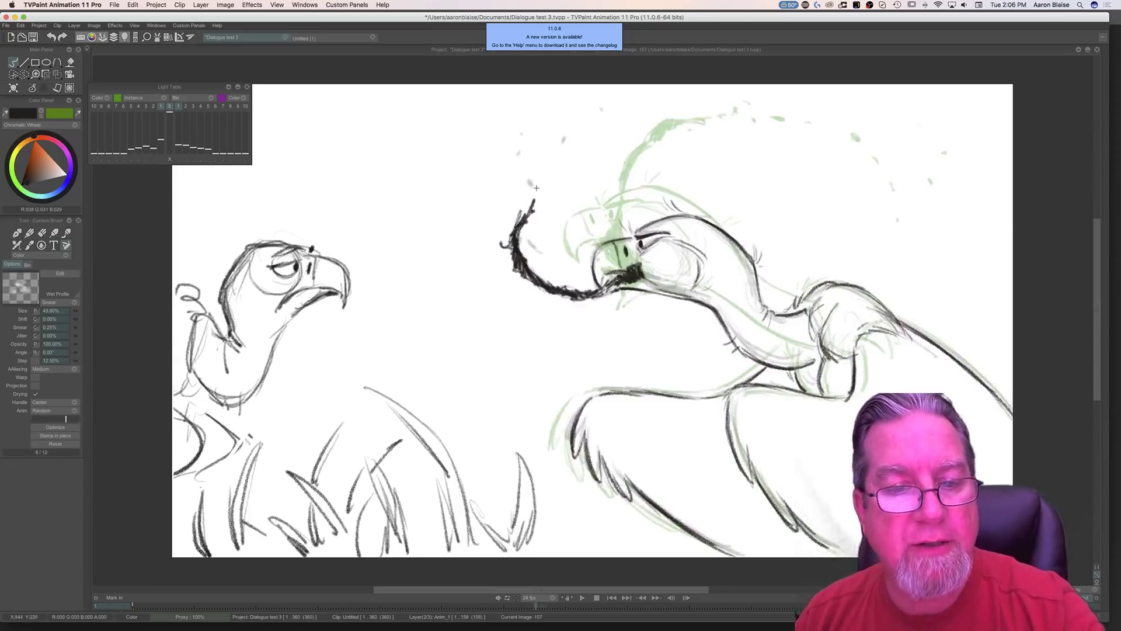
click(564, 139)
click(594, 114)
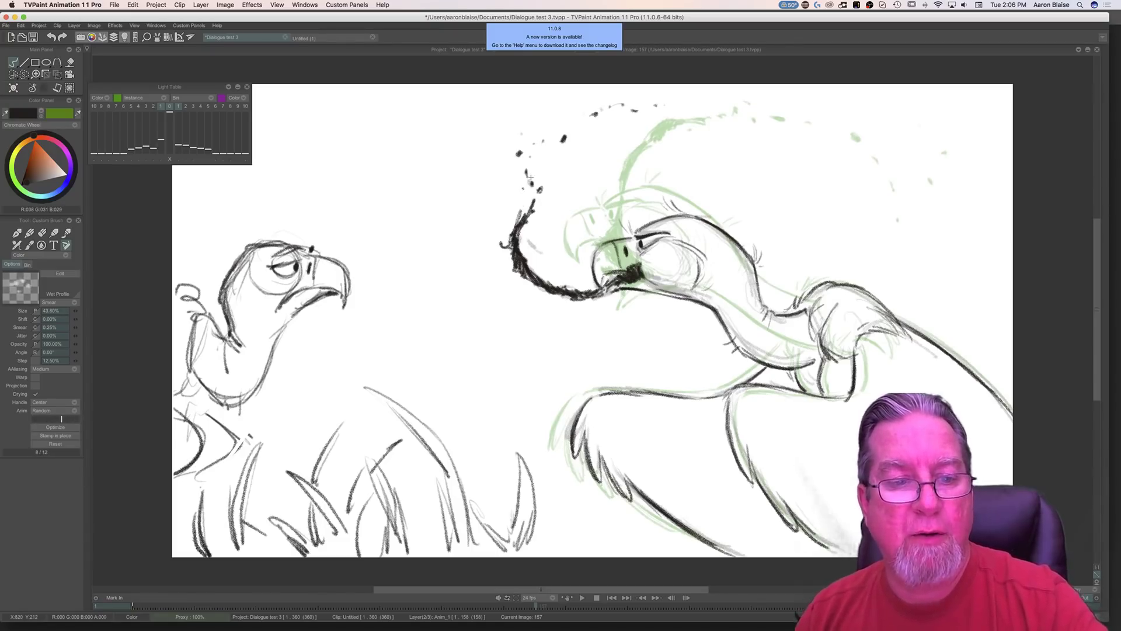
key(Left)
key(Right)
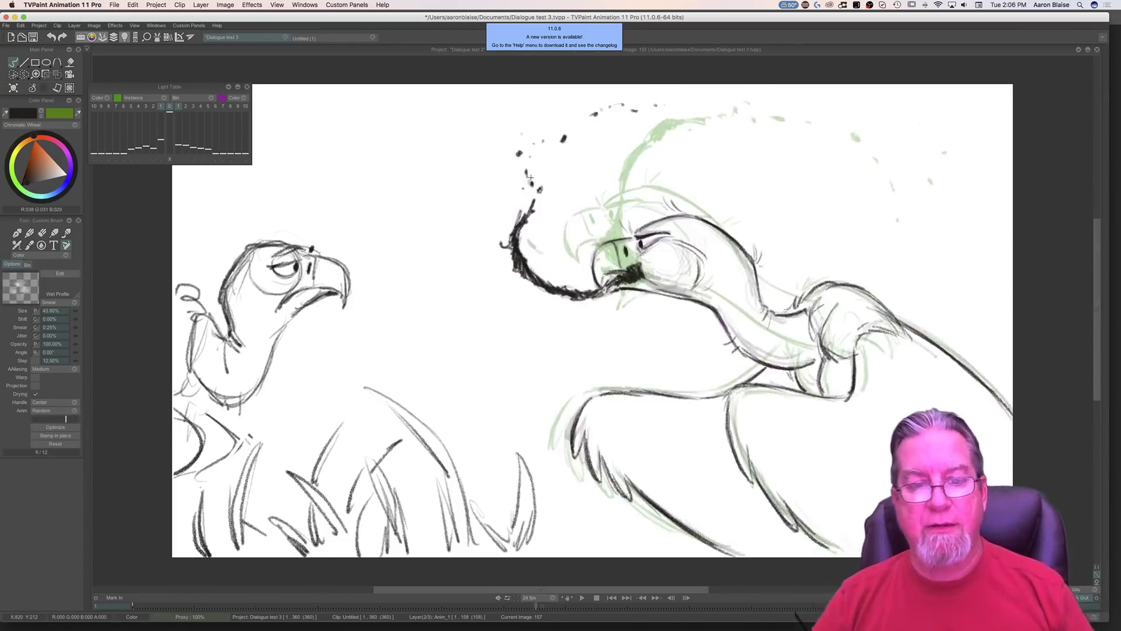
Step: Flip back and forth to examine how the splatter and head move between the previous drawing and frame 157
key(Left)
key(Right)
key(Left)
key(Right)
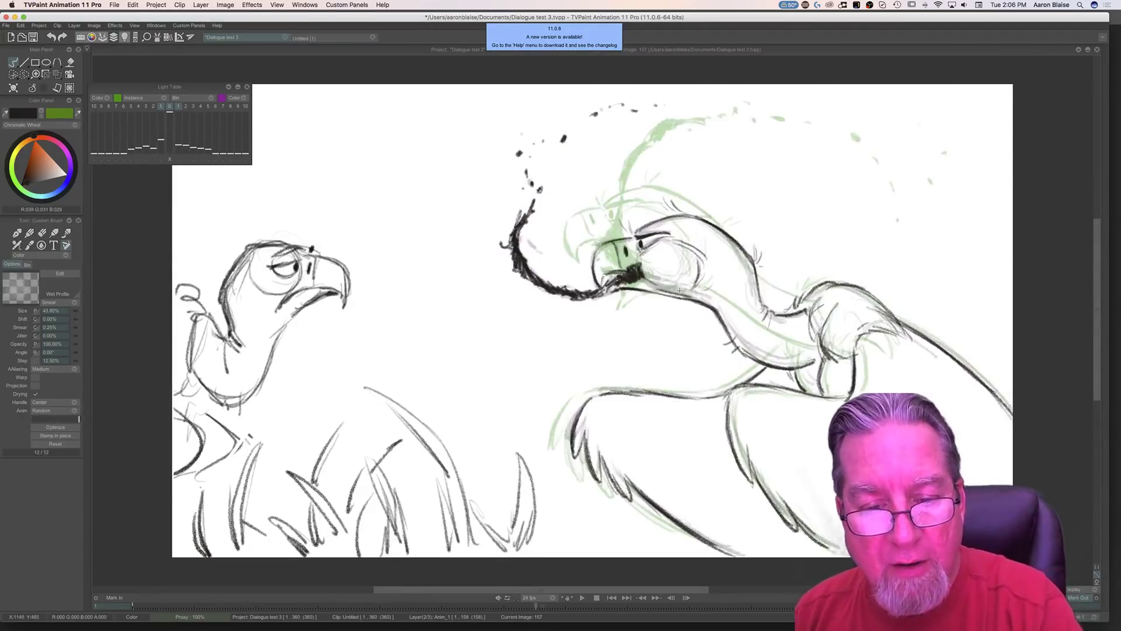
key(Left)
key(Right)
key(Left)
key(Right)
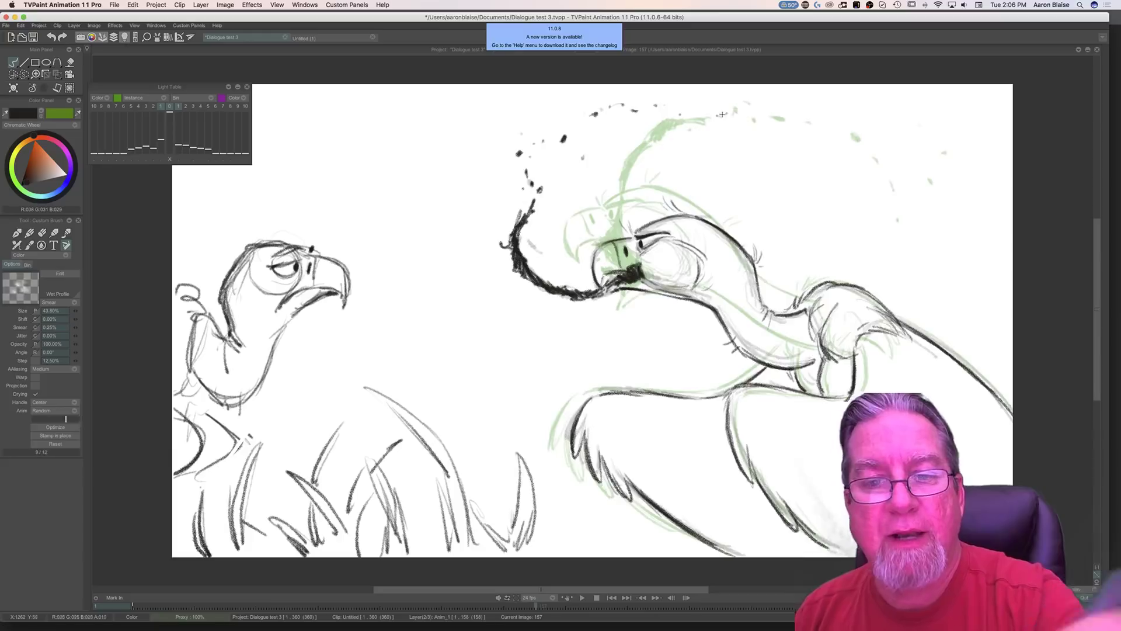
key(Left)
key(Right)
key(Left)
key(Right)
key(Left)
key(Right)
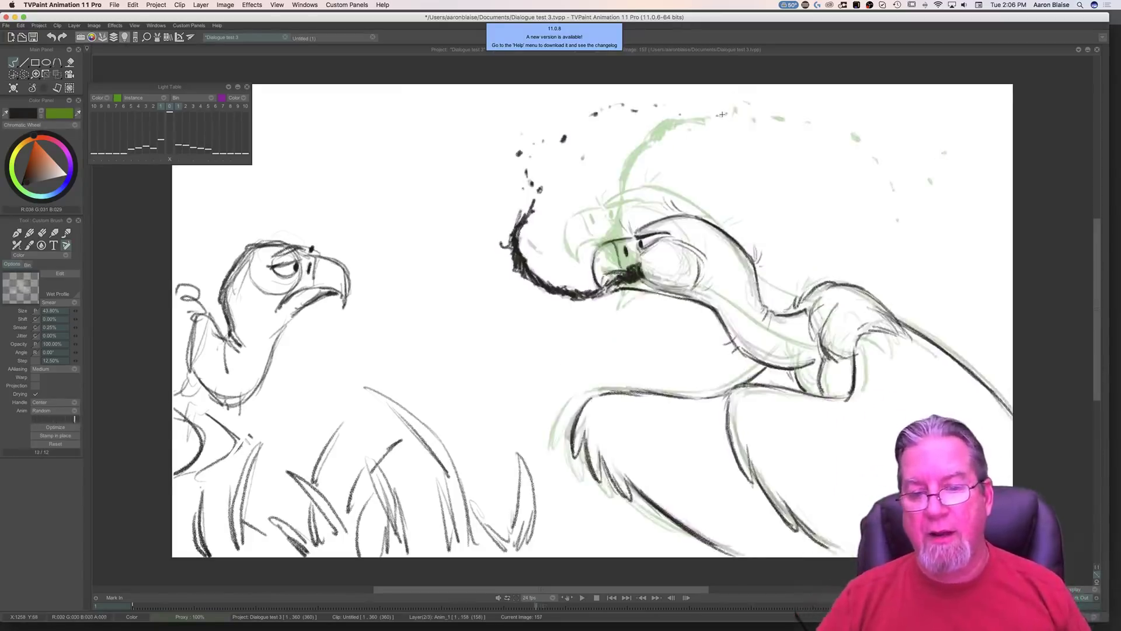
key(Left)
key(Right)
key(Left)
key(Right)
key(Left)
key(Right)
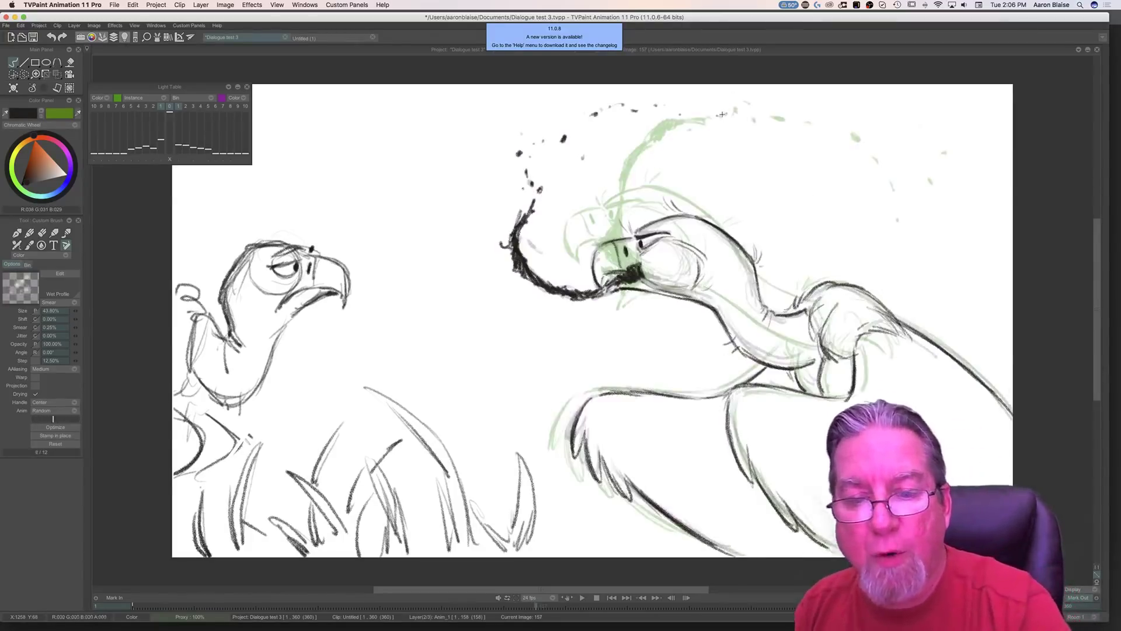
Step: Add a short stroke along the back of the neck and check it by flipping against the previous drawing
mouse_move(757, 285)
mouse_down()
mouse_move(757, 263)
mouse_move(756, 299)
mouse_up()
key(Left)
key(Right)
key(Left)
key(Right)
key(Left)
key(Right)
key(Left)
key(Right)
key(Left)
key(Right)
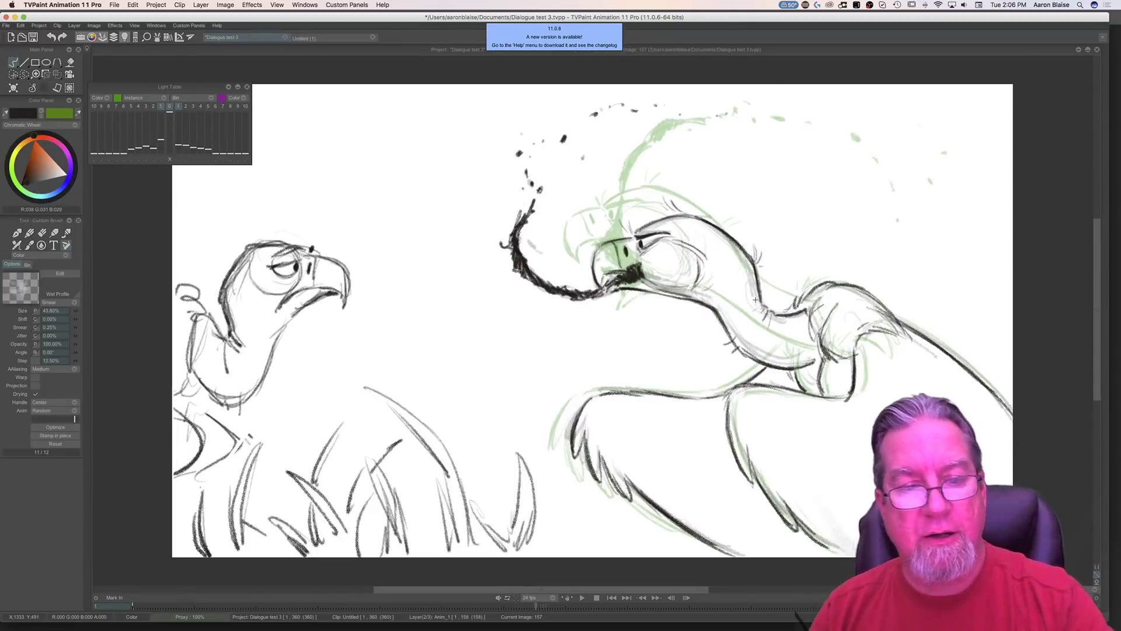
Step: Add a blank drawing at frame 159 on the Anim_1 layer and extend its exposure through frame 164
key(Tab)
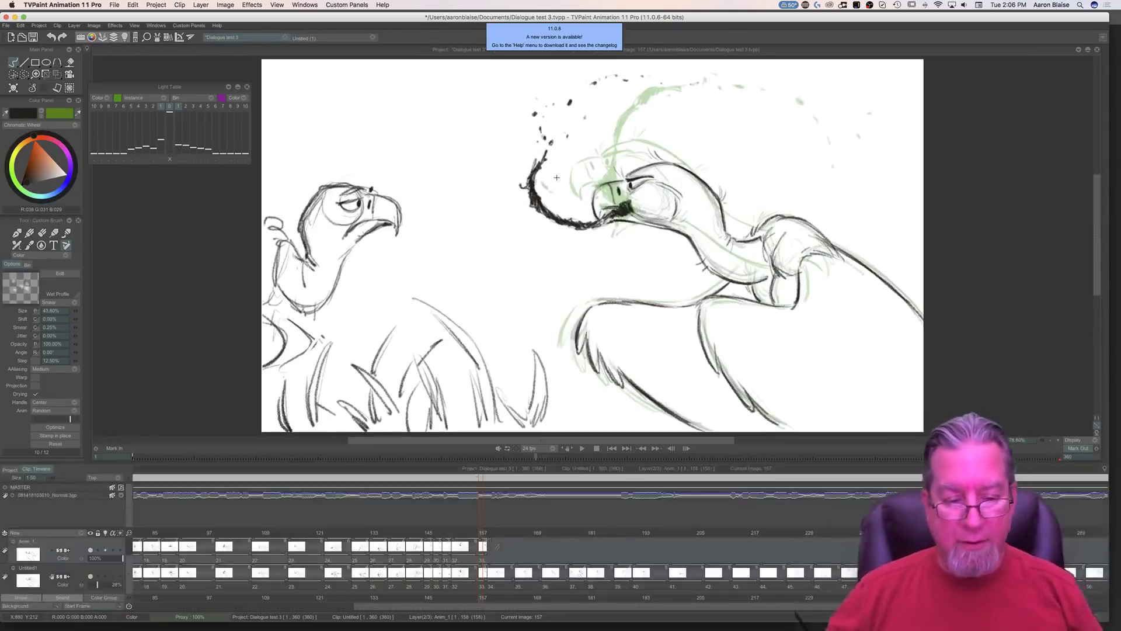
drag(481, 534, 492, 535)
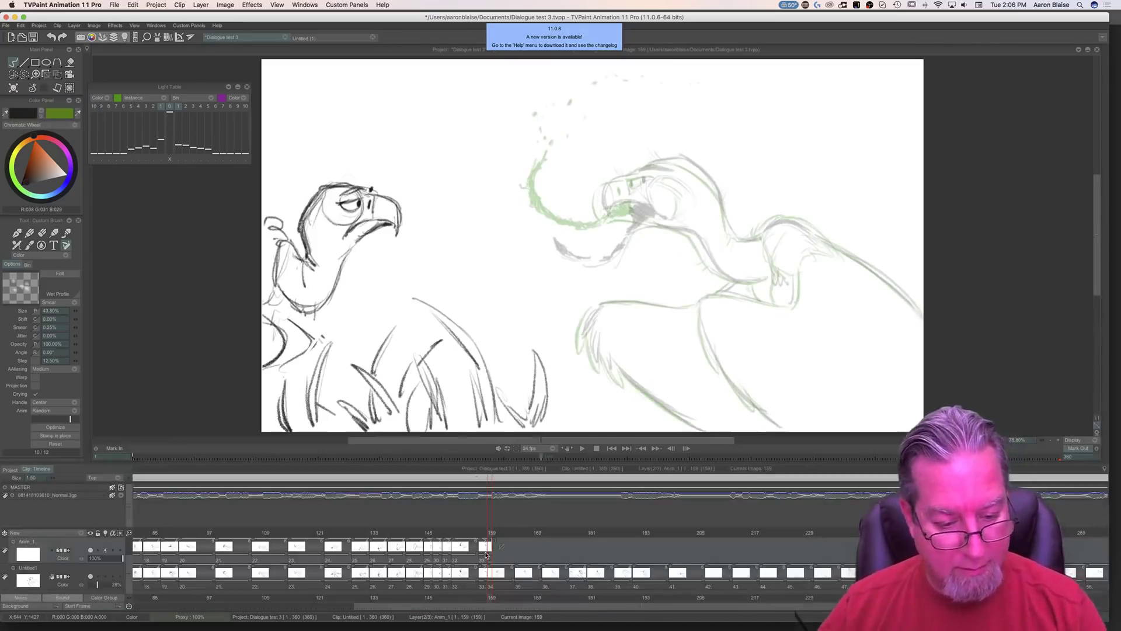
drag(486, 555, 507, 561)
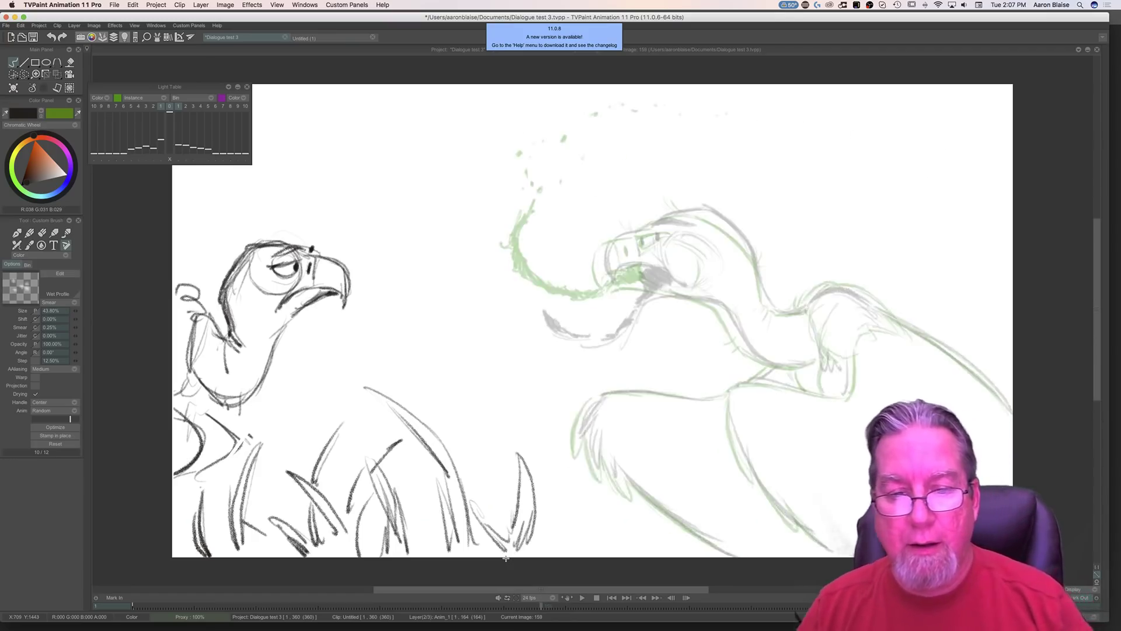
Step: Ink the curve over the back of the right vulture's head on frame 159, checking against the previous drawing
drag(705, 209, 759, 254)
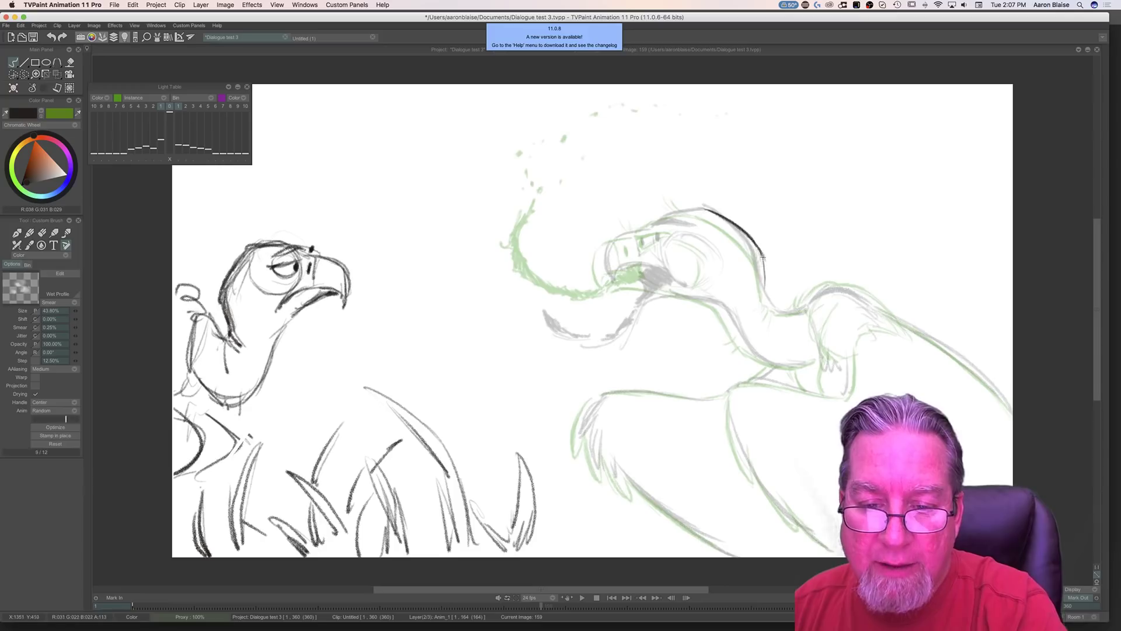
key(Left)
key(Right)
key(Left)
key(Right)
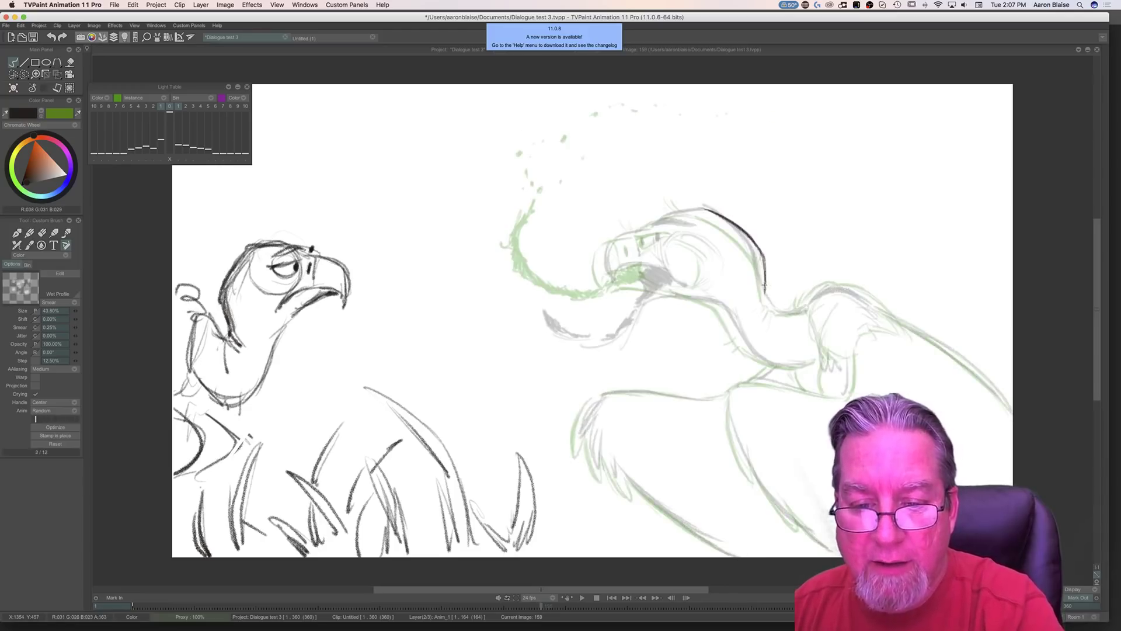
Step: Continue the neck's back line down into its base curve at the shoulder, flipping to compare
mouse_move(763, 260)
mouse_down()
mouse_move(770, 303)
mouse_move(767, 274)
mouse_move(784, 312)
mouse_move(804, 307)
mouse_up()
key(Left)
key(Right)
key(Left)
key(Right)
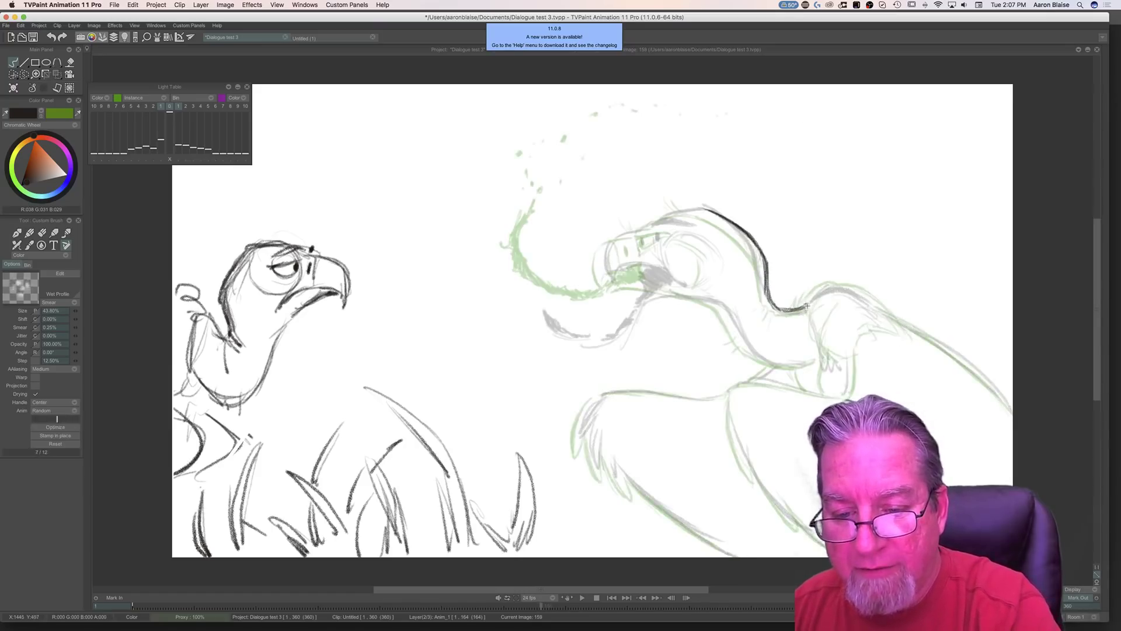
key(Left)
key(Right)
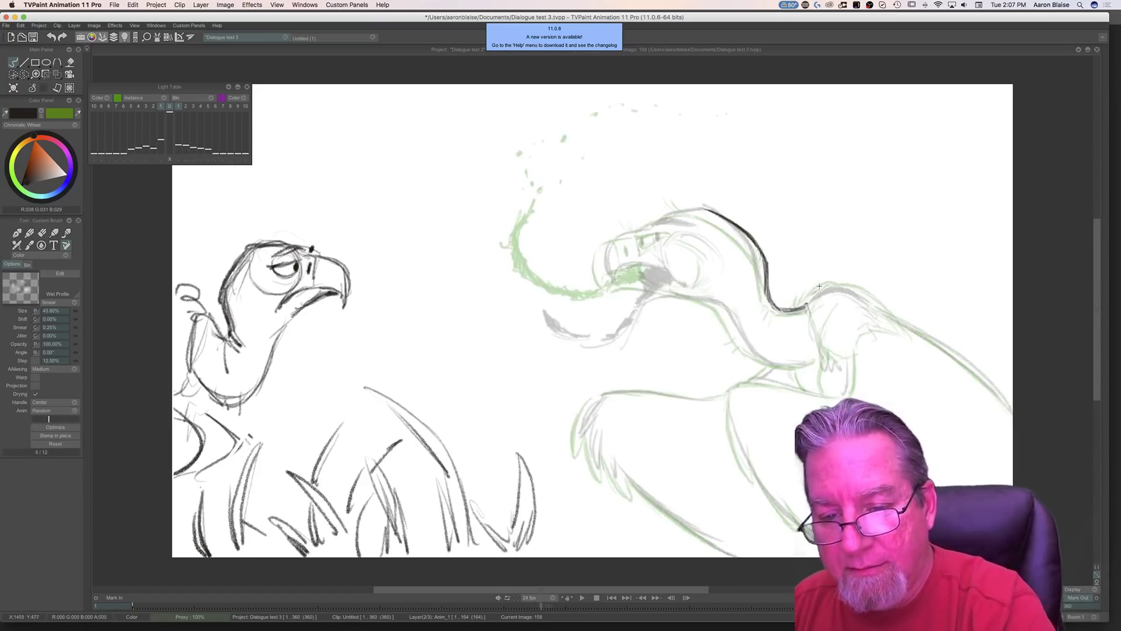
Step: Ink the rounded shoulder curve and the long back line behind it, comparing with the previous drawing
mouse_move(816, 286)
mouse_down()
mouse_move(806, 301)
mouse_move(861, 295)
mouse_move(1013, 411)
mouse_up()
key(Left)
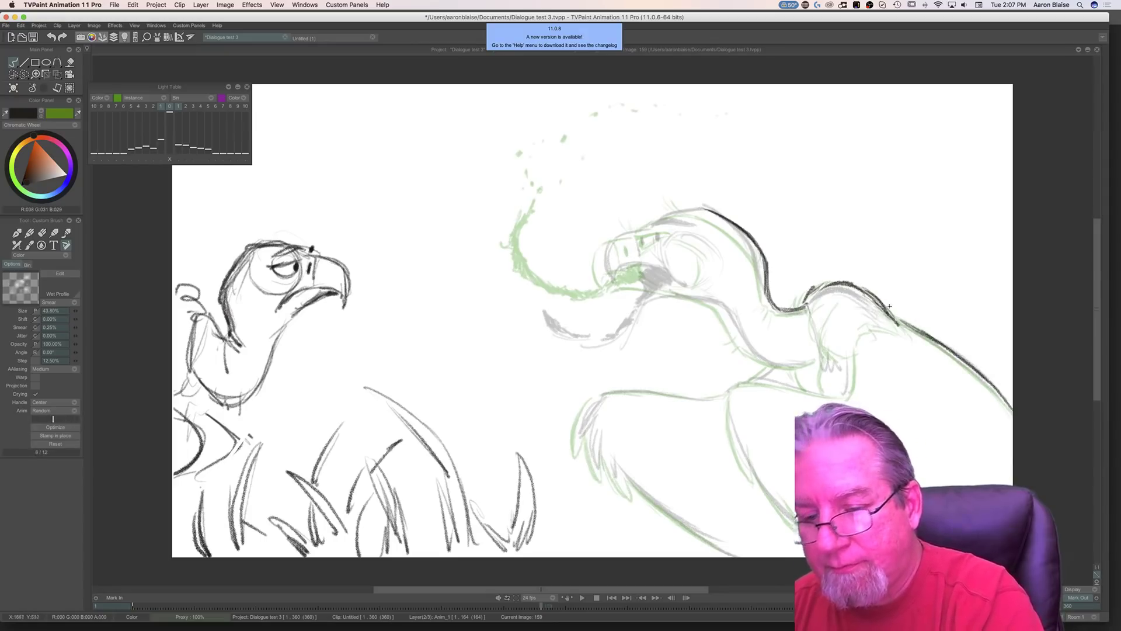
key(Left)
key(Right)
key(Left)
key(Right)
key(Left)
key(Right)
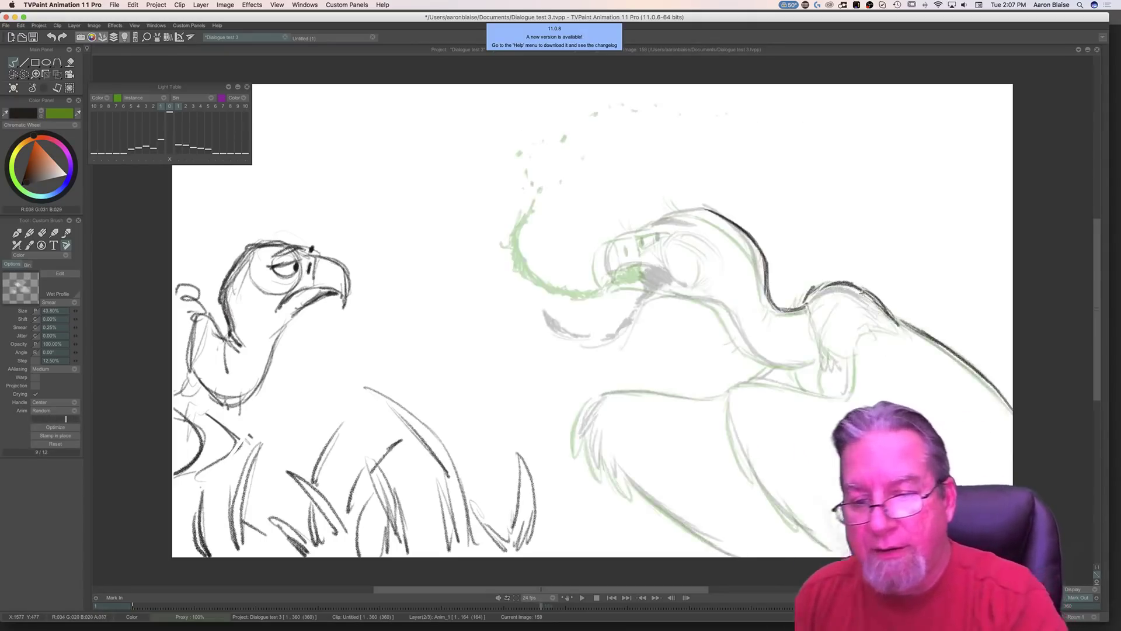
key(Left)
key(Right)
key(Left)
key(Right)
Step: Ink the feathered rear edge of the shoulder and compare it with the previous drawing
drag(867, 301, 902, 339)
key(Left)
key(Right)
key(Left)
key(Right)
key(Left)
key(Right)
Step: Add short feather strokes along the underside of the shoulder ruff, checking against the previous drawing
drag(881, 327, 853, 336)
key(Left)
key(Right)
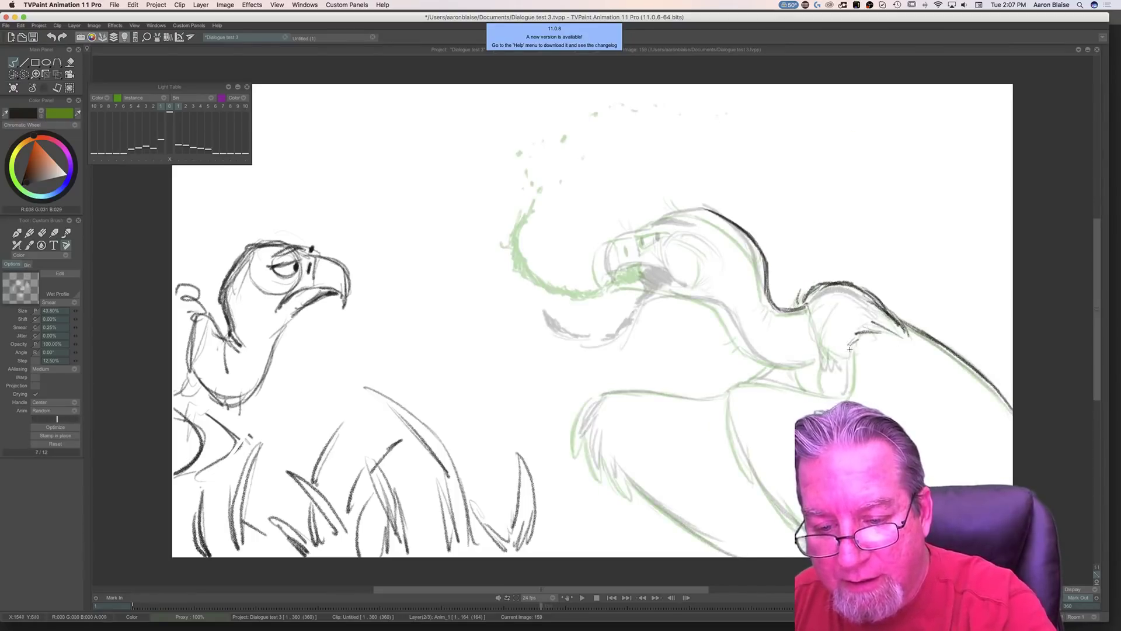
key(Left)
key(Right)
Step: Ink the chest line below the ruff and the ruff's front edge, flipping to compare
drag(843, 370, 806, 360)
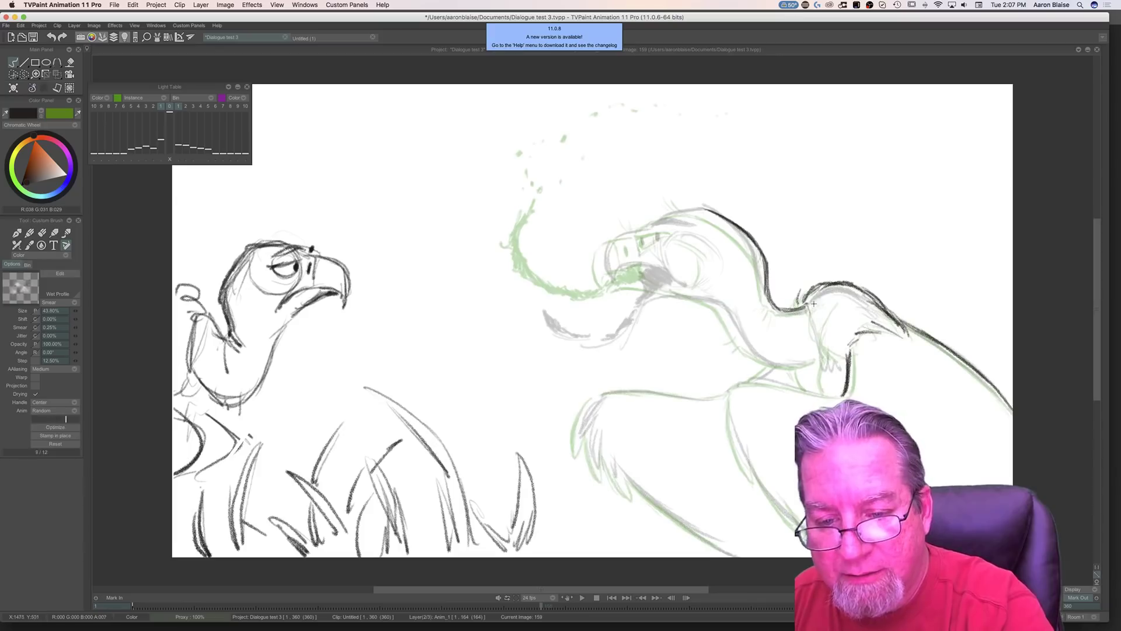
mouse_move(830, 302)
mouse_down()
mouse_move(814, 345)
mouse_move(834, 362)
mouse_up()
key(Left)
key(Right)
key(Left)
key(Right)
Step: Reinforce the ruff's front feathers and ink the inner chest lines beneath it, checking against the previous drawing
mouse_move(829, 314)
mouse_down()
mouse_move(824, 359)
mouse_move(841, 362)
mouse_up()
key(Left)
key(Right)
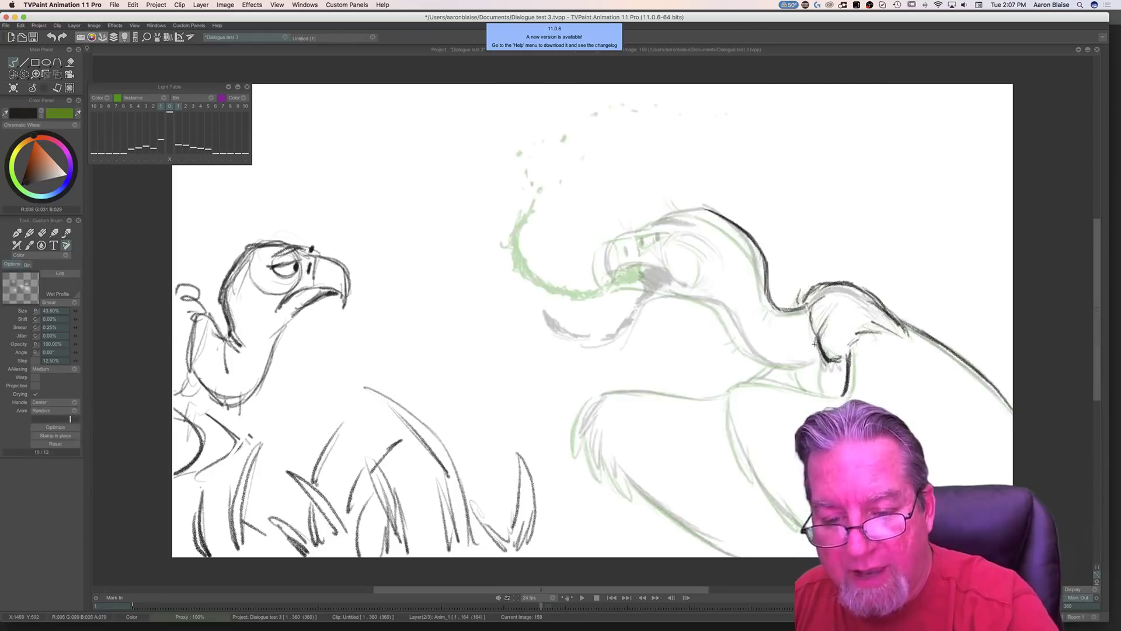
key(Left)
key(Right)
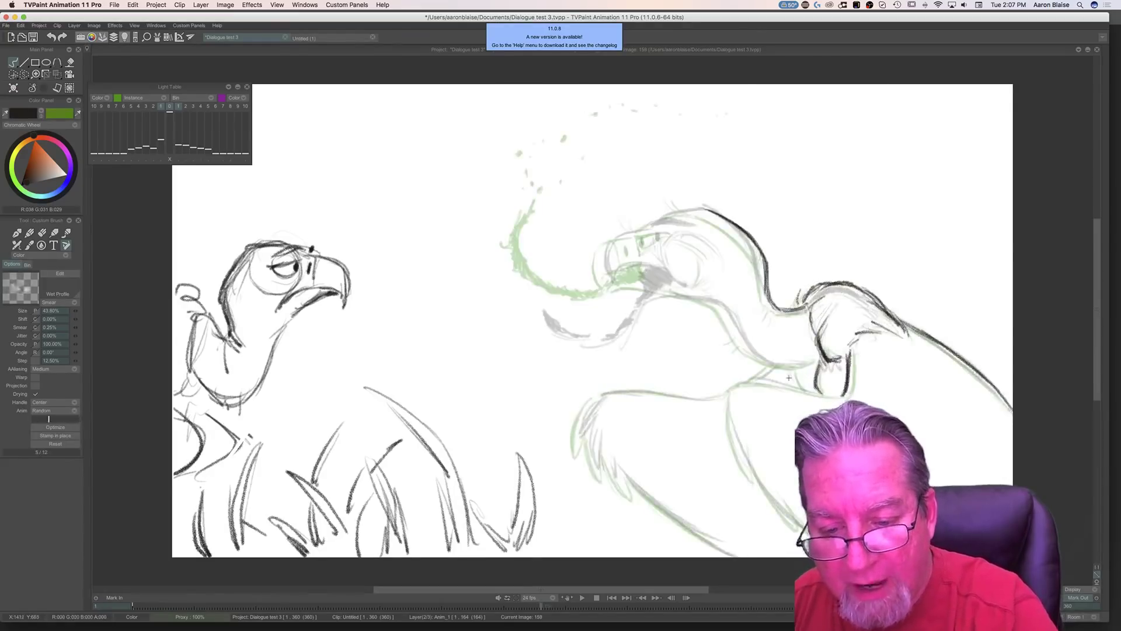
key(Left)
key(Right)
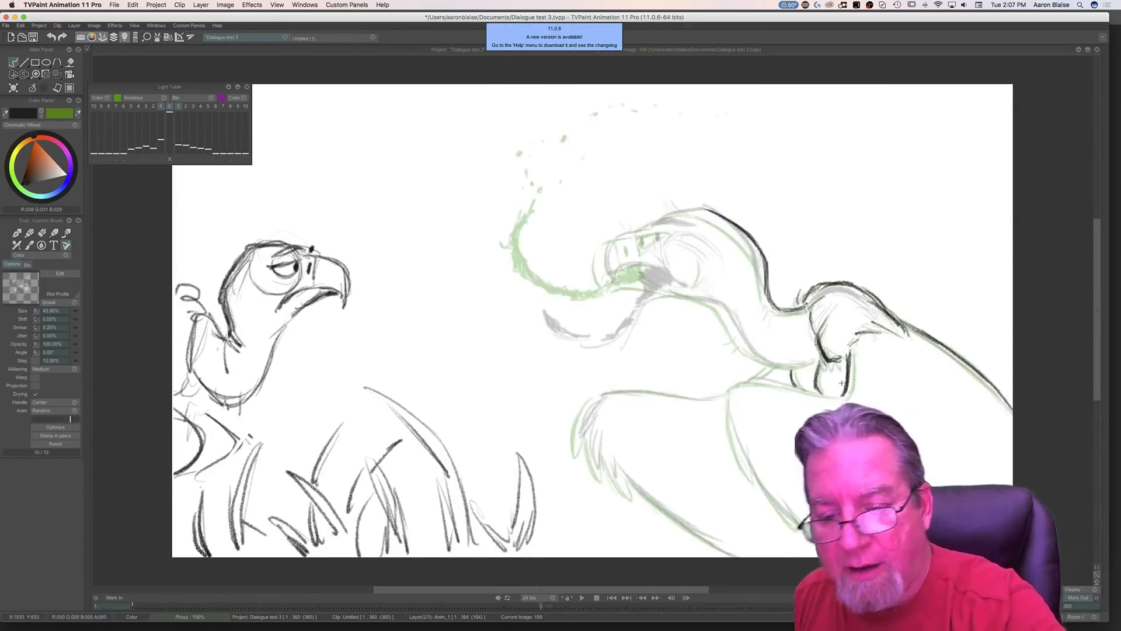
Step: Ink the near wing's top line and feathered front edge on the right-hand vulture, flipping to compare with the previous drawing
key(Left)
key(Right)
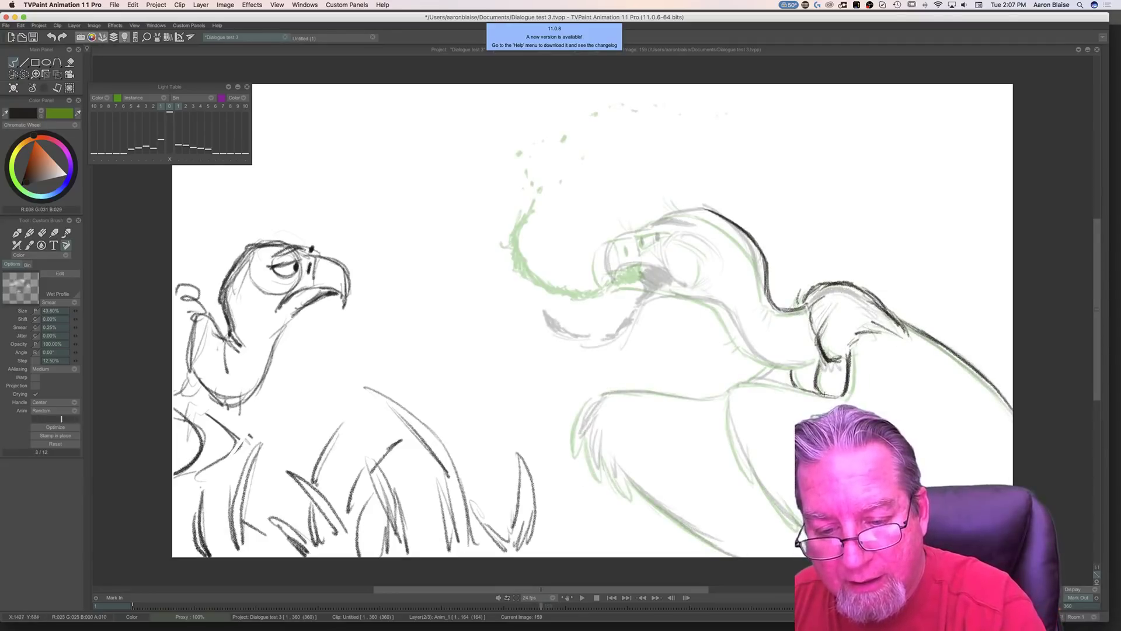
key(Left)
mouse_move(763, 382)
mouse_down()
mouse_move(735, 378)
mouse_move(730, 433)
mouse_move(788, 519)
mouse_up()
key(Right)
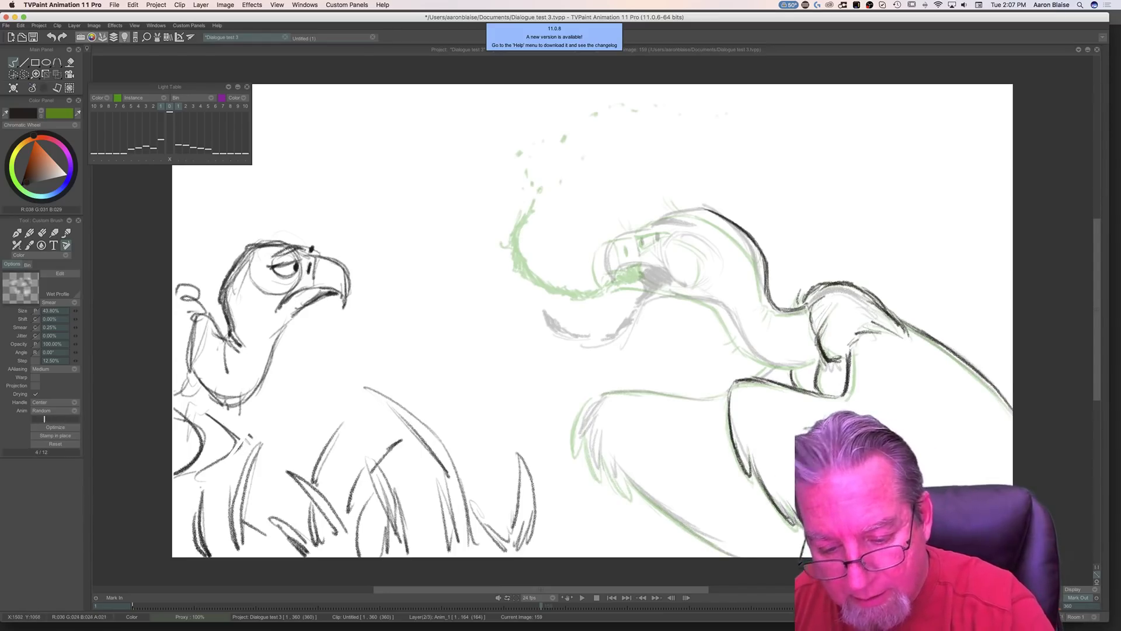
key(Left)
key(Right)
key(Left)
key(Right)
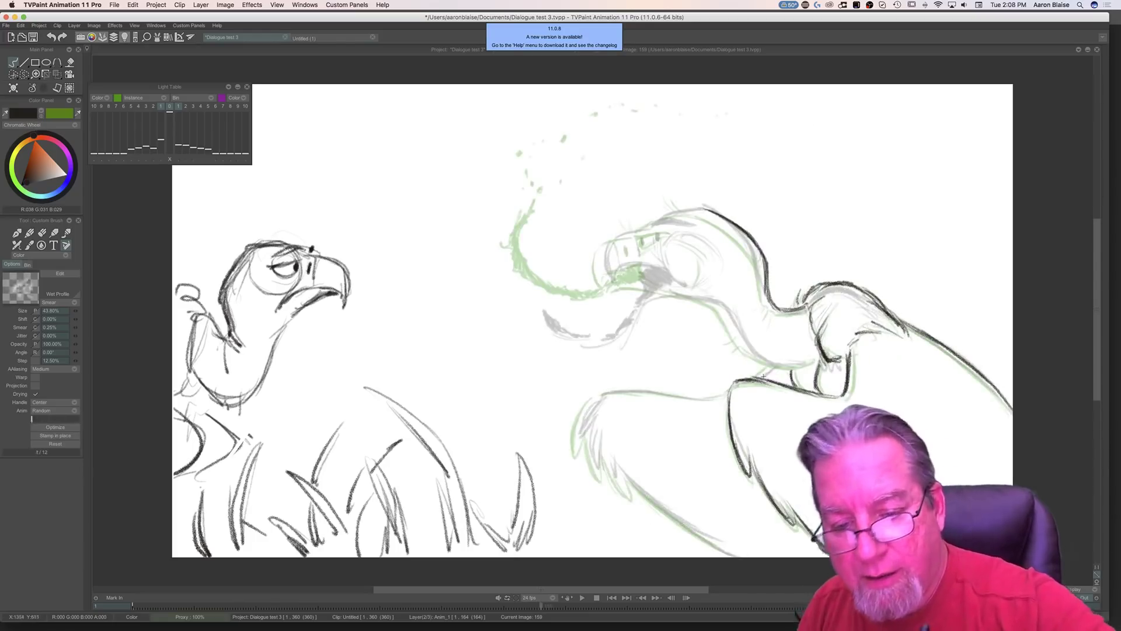
Step: Ink the far wing's top line and its feathered outer edge down to the bottom of the frame
mouse_move(768, 369)
mouse_down()
mouse_move(701, 402)
mouse_move(610, 393)
mouse_move(583, 438)
mouse_move(580, 453)
mouse_move(593, 447)
mouse_move(638, 503)
mouse_move(730, 558)
mouse_up()
key(Left)
key(Right)
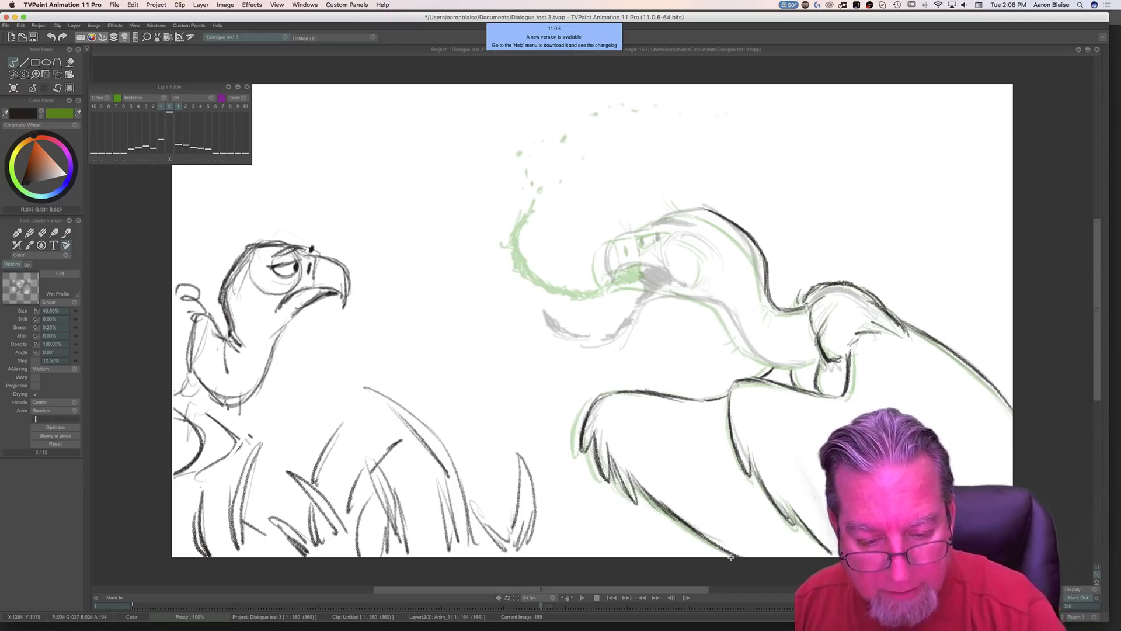
Step: Flip repeatedly between the current and previous drawings to examine how the inked wings move
key(Left)
key(Right)
key(Left)
key(Right)
key(Left)
key(Right)
key(Left)
key(Right)
key(Left)
key(Right)
key(Left)
key(Right)
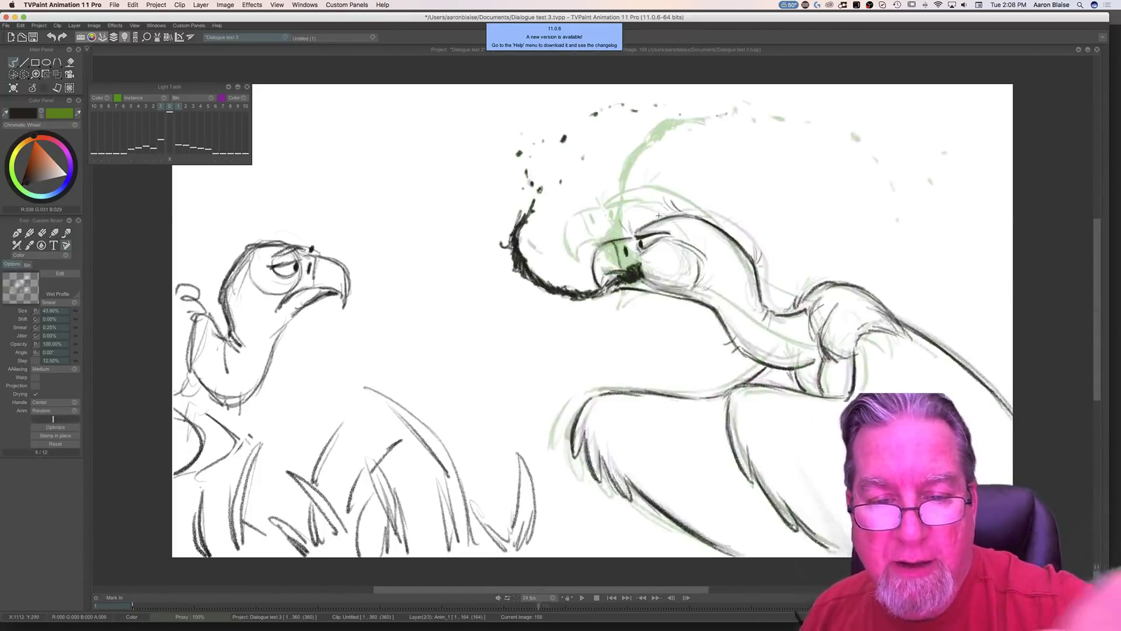
Step: Ink the crown of the head forward to the brow, flipping to compare with the previous drawing
key(Left)
key(Right)
drag(693, 225, 651, 228)
key(Left)
key(Right)
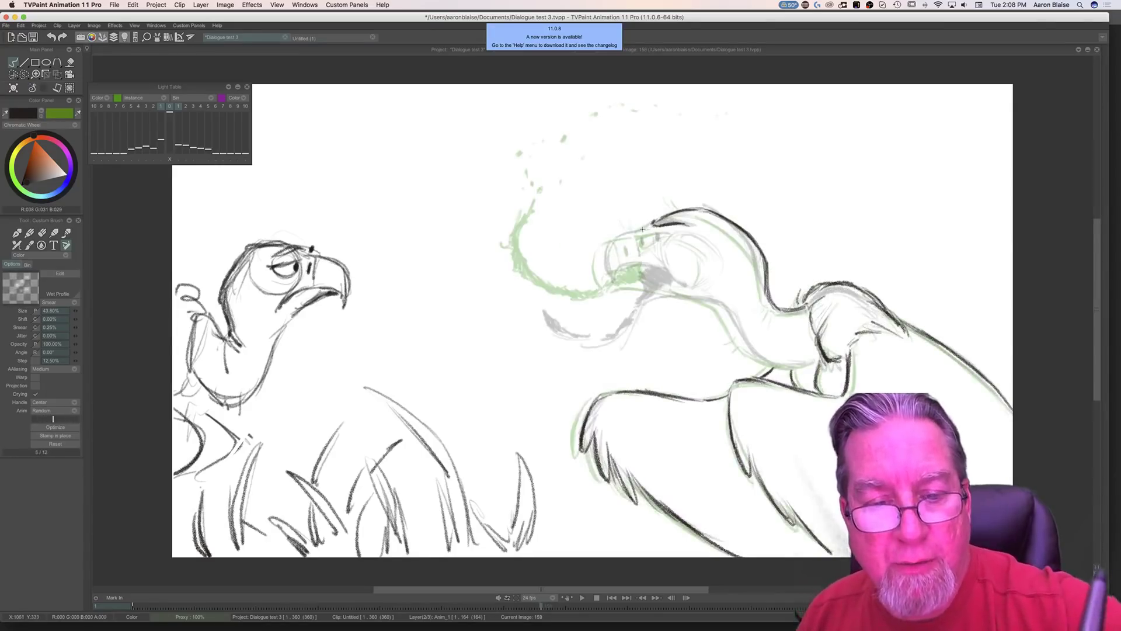
Step: Ink the top of the upper beak and its curved front edge, checking against the neighbouring drawings
mouse_move(650, 227)
mouse_down()
mouse_move(606, 250)
mouse_move(611, 239)
mouse_move(615, 279)
mouse_up()
key(Left)
key(Right)
key(Right)
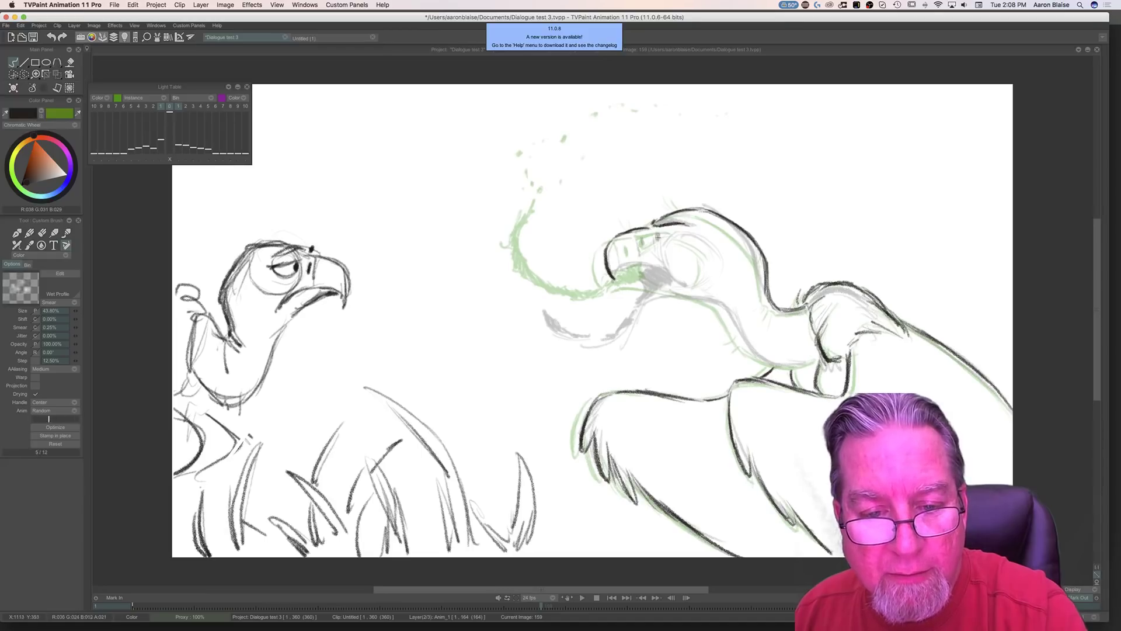
Step: Ink the brow, the pupil and the round cheek contour behind the beak, comparing with the previous drawing
mouse_move(678, 233)
mouse_down()
mouse_move(704, 238)
mouse_move(723, 266)
mouse_move(713, 242)
mouse_move(717, 276)
mouse_up()
key(Right)
key(Left)
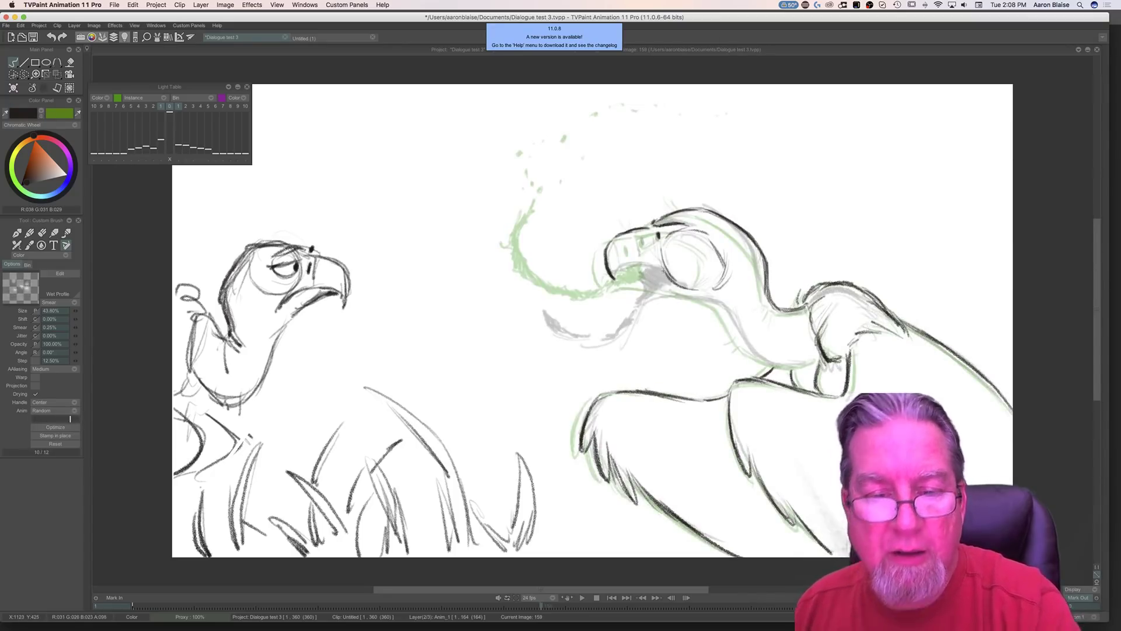
key(Left)
key(Right)
key(Left)
key(Right)
key(Left)
key(Right)
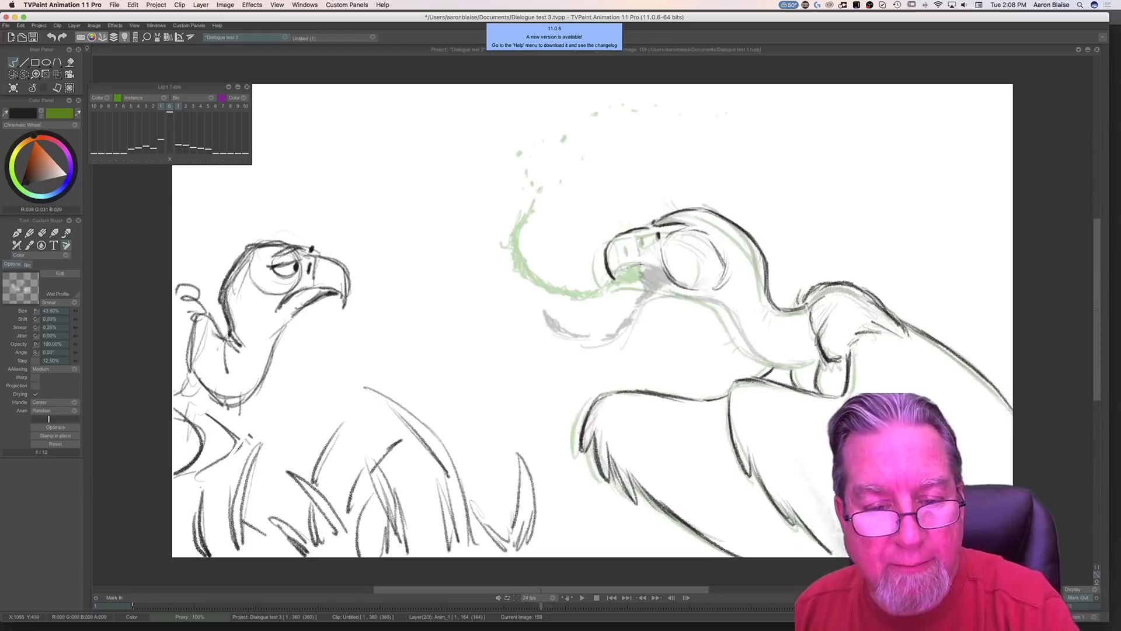
Step: Ink the upper beak's lower edge and hooked tip, then add the nostril and the line at the beak's base
drag(646, 266, 617, 285)
key(Right)
key(Left)
key(Right)
key(Left)
drag(632, 232, 642, 245)
key(Right)
key(Left)
key(Right)
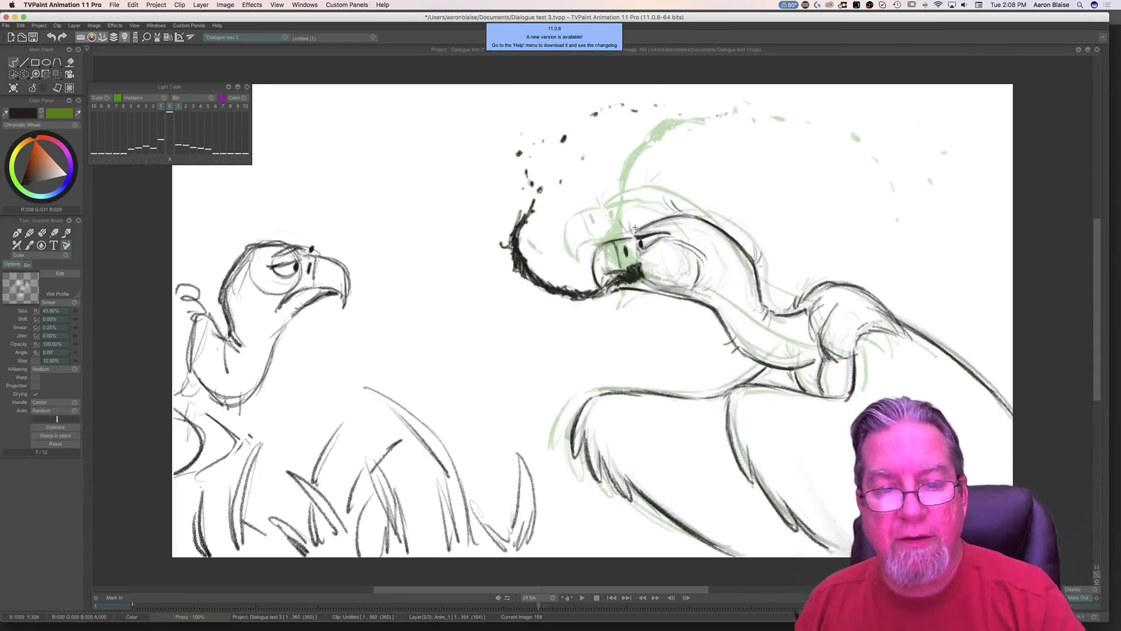
Step: Flip between adjacent drawings to examine the position of the inked head and beak
key(Left)
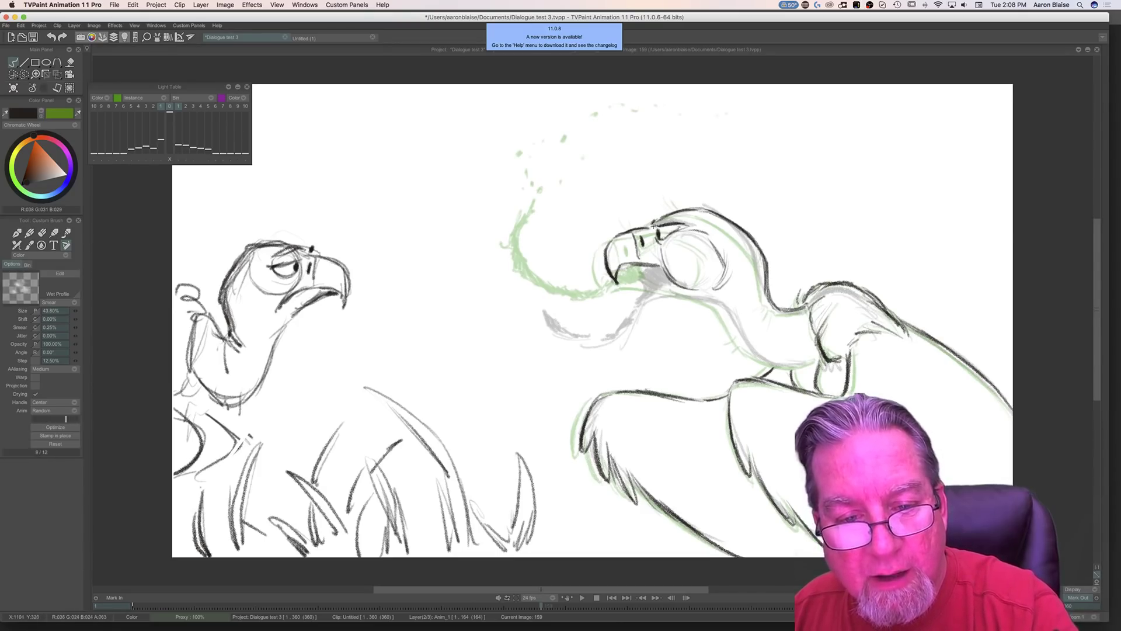
key(Right)
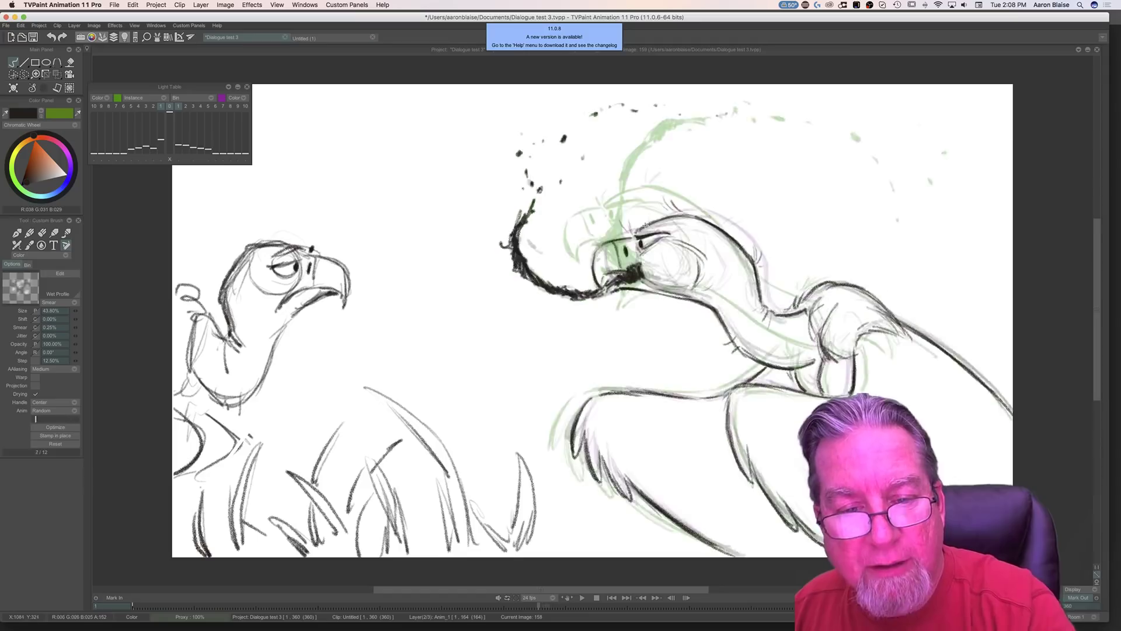
key(Left)
key(Left)
key(Right)
key(Right)
key(Left)
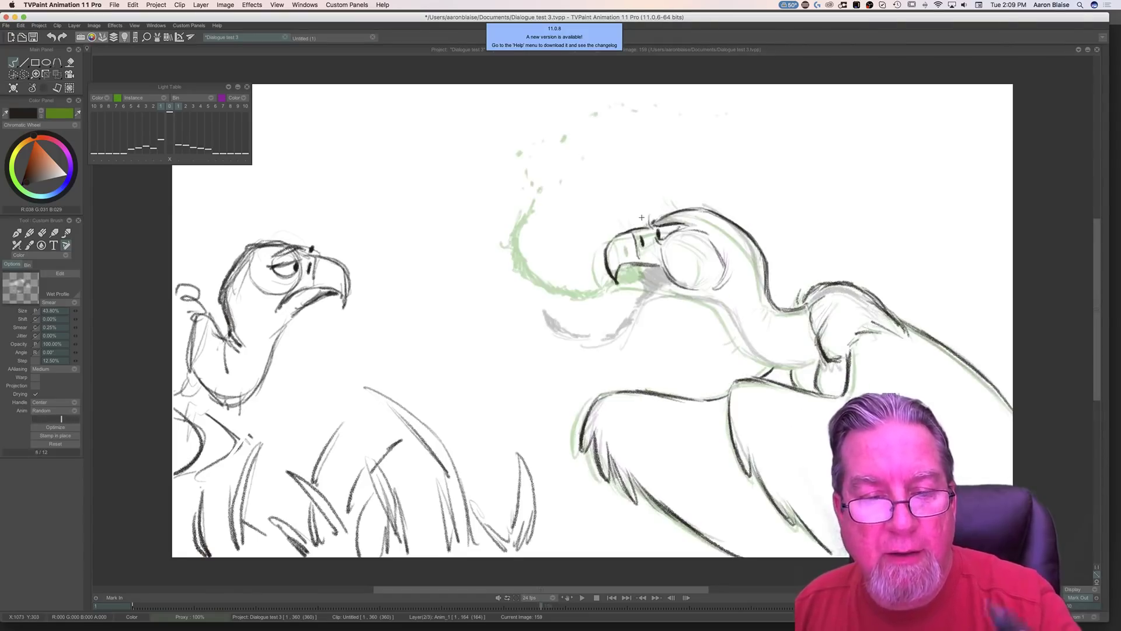
key(e)
key(Right)
key(Left)
key(e)
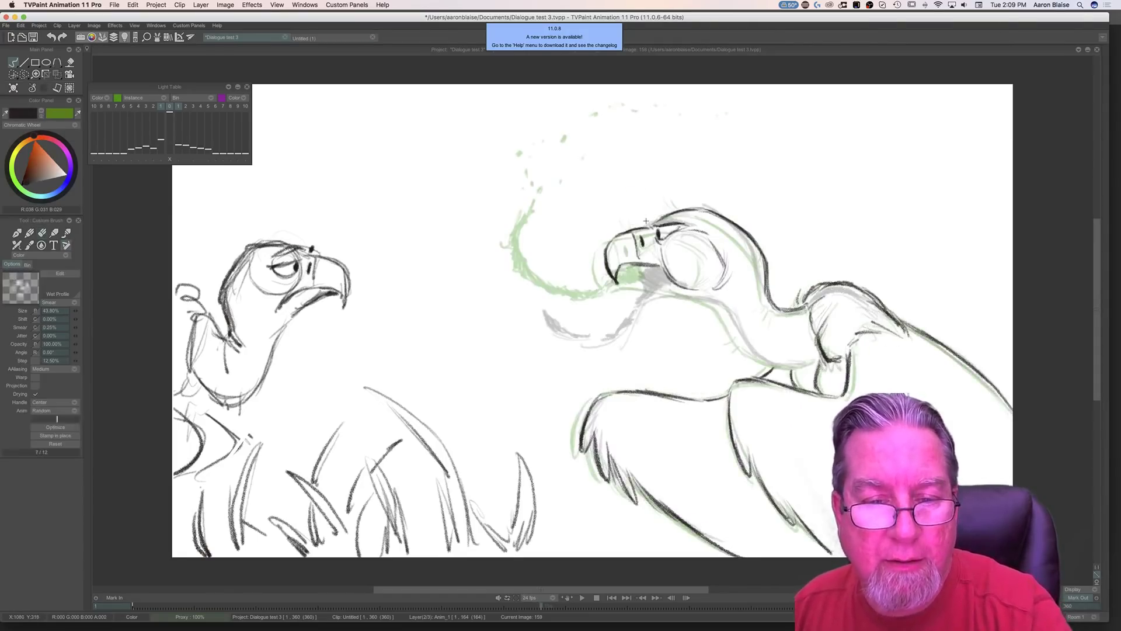
Step: Add short hair strokes above the brow and on the crown of the head, flipping to compare
drag(642, 215, 630, 221)
drag(687, 200, 673, 206)
key(Right)
key(Left)
key(Right)
key(Left)
Step: Add short hair strokes along the back of the neck, checking them against the previous drawing
drag(765, 239, 770, 254)
key(Left)
key(Right)
key(Left)
key(Right)
key(Left)
key(Right)
key(Left)
key(Right)
Step: Ink the throat line from beneath the jaw to the upper front of the neck
mouse_move(724, 305)
mouse_down()
mouse_move(674, 296)
mouse_move(722, 304)
mouse_up()
key(Left)
key(Right)
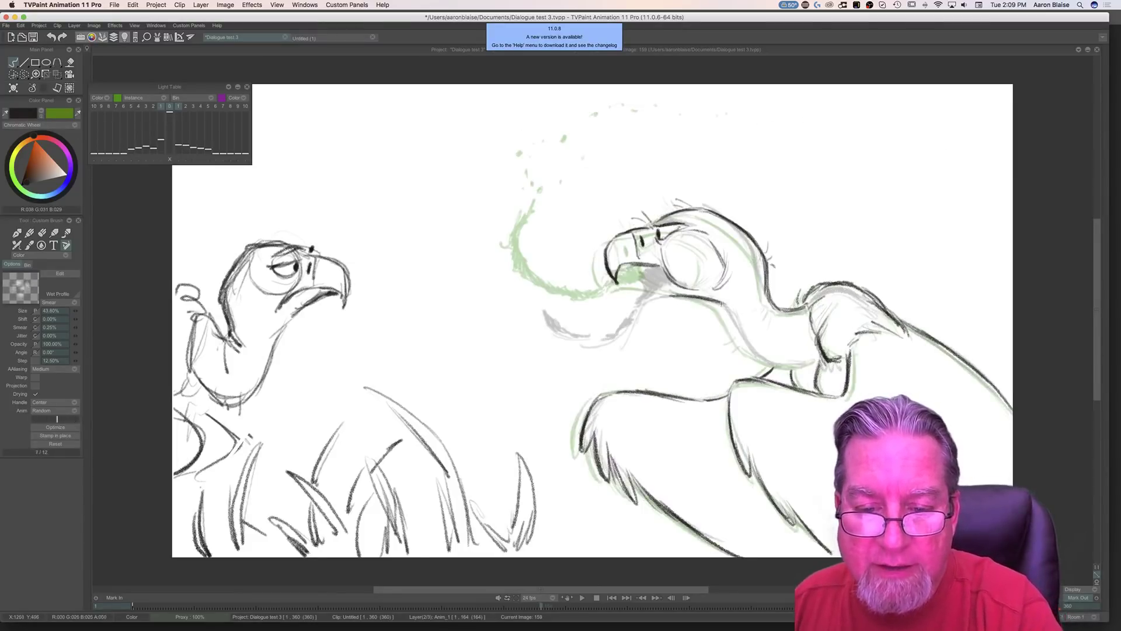
drag(730, 320, 737, 333)
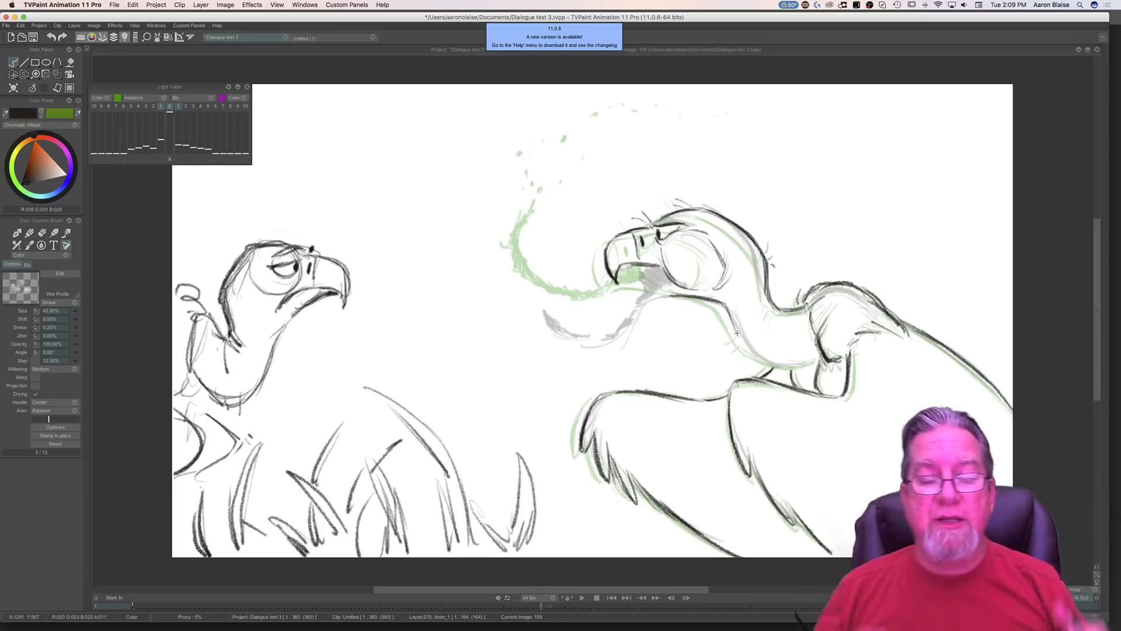
Step: Continue the throat line down the curve of the neck, comparing with adjacent drawings, and save the project
key(Right)
key(Left)
key(Right)
key(Left)
key(Left)
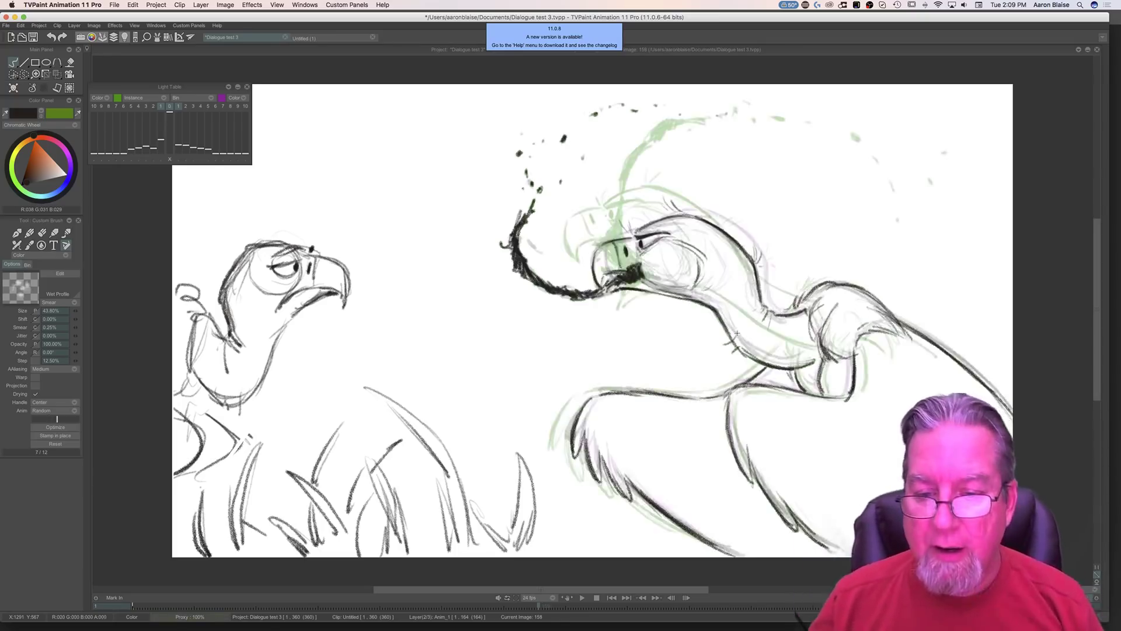
key(Right)
key(Left)
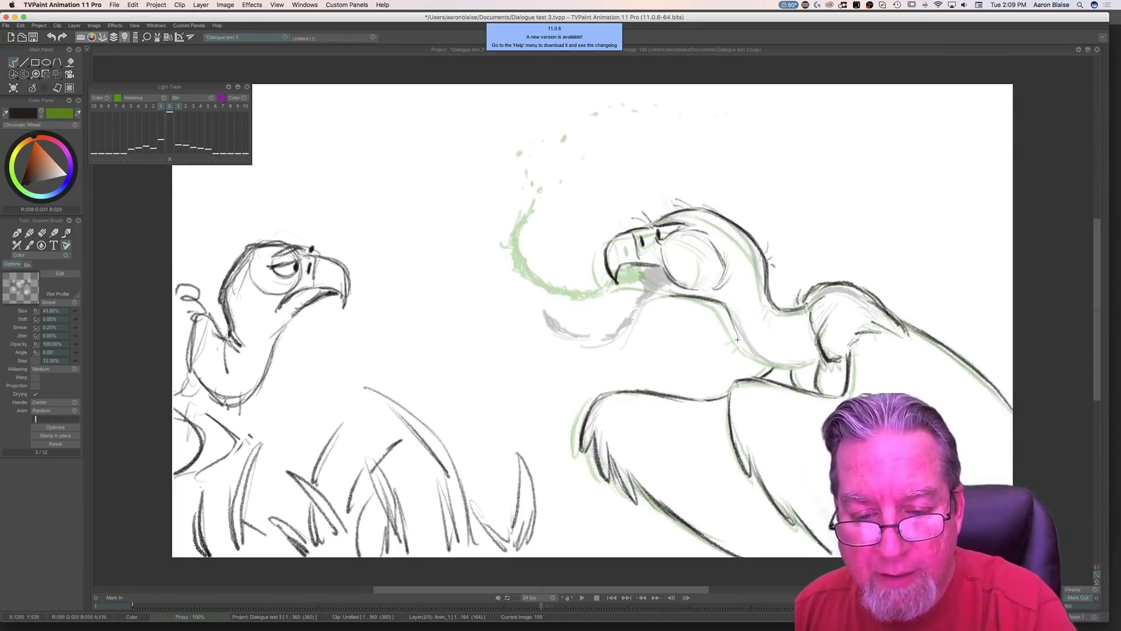
key(Right)
key(Left)
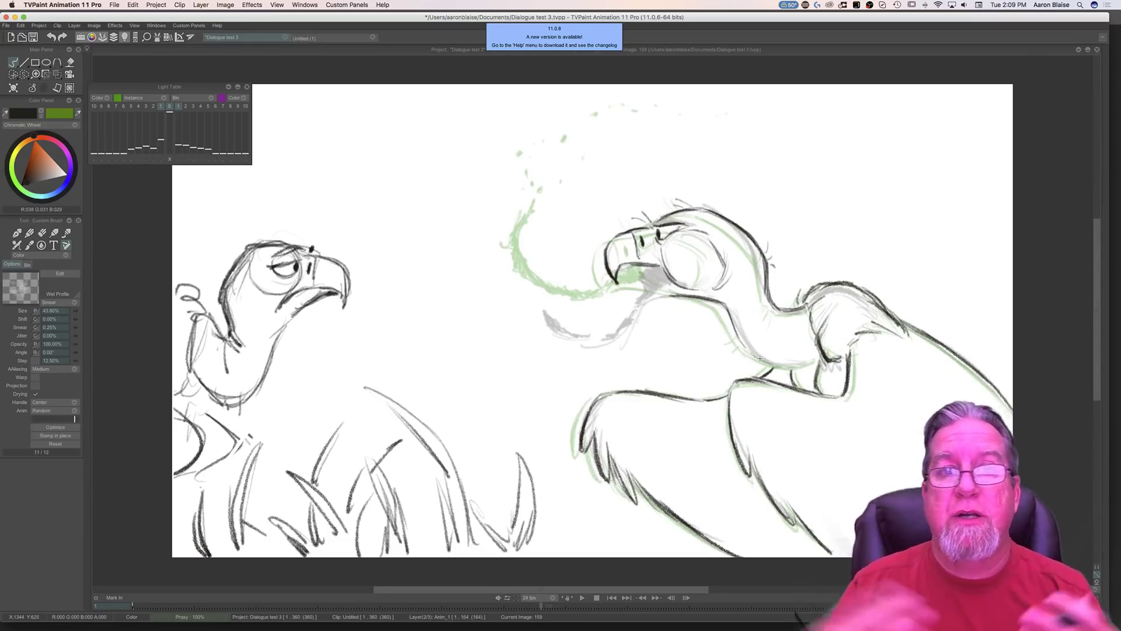
key(super+s)
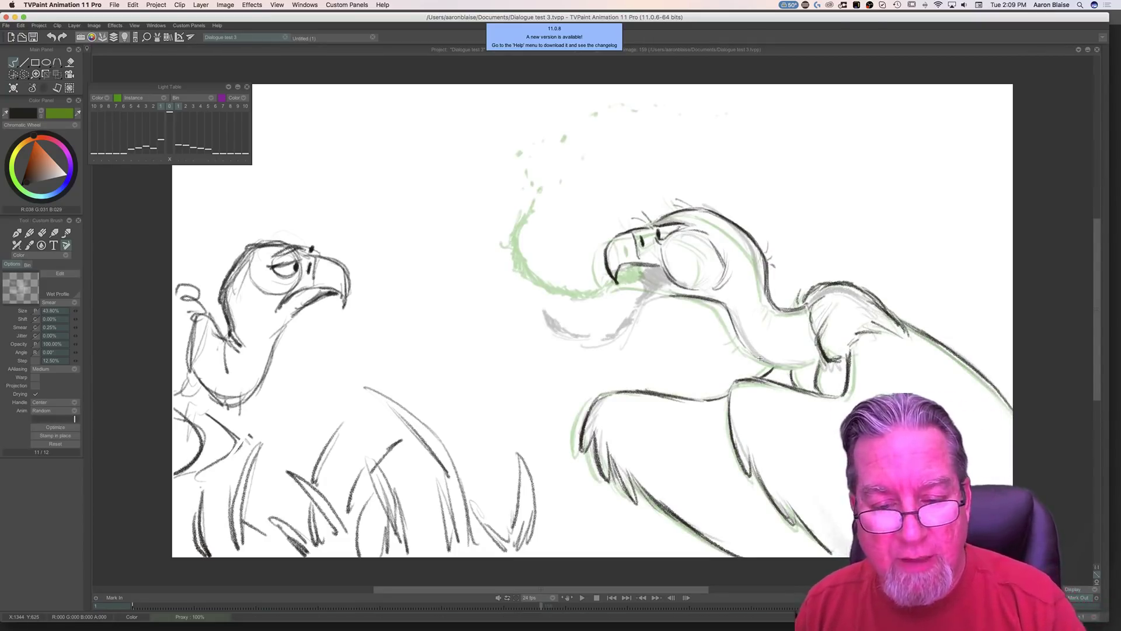
Step: Extend the throat line to the ruff and reinforce the front of the neck, checking against the adjacent drawing
key(Right)
key(Left)
click(816, 359)
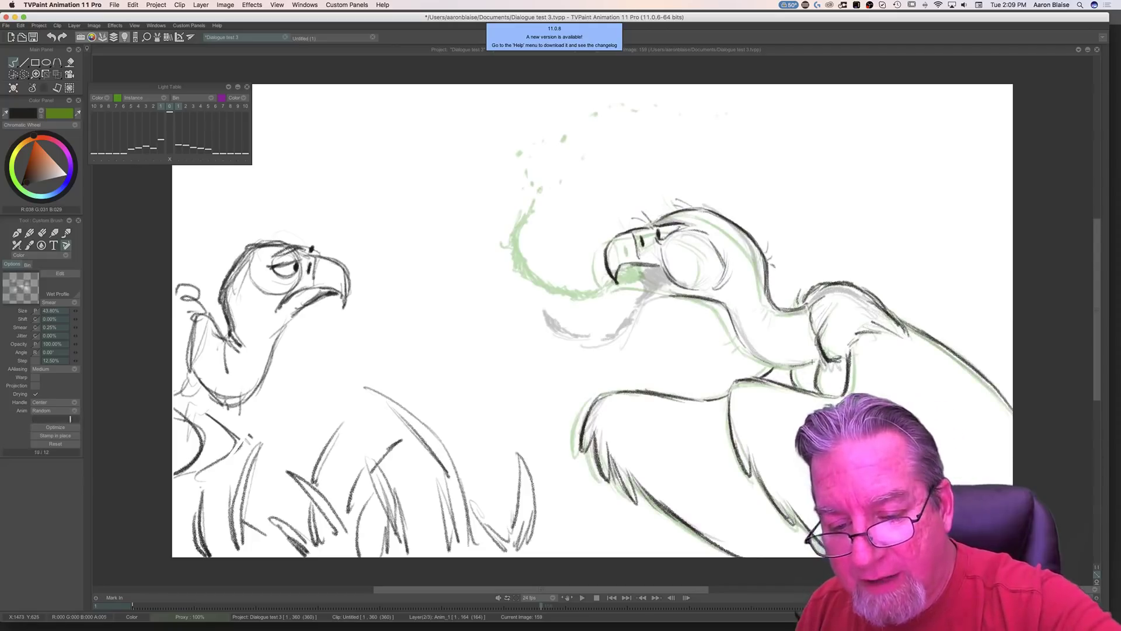
key(Right)
key(Left)
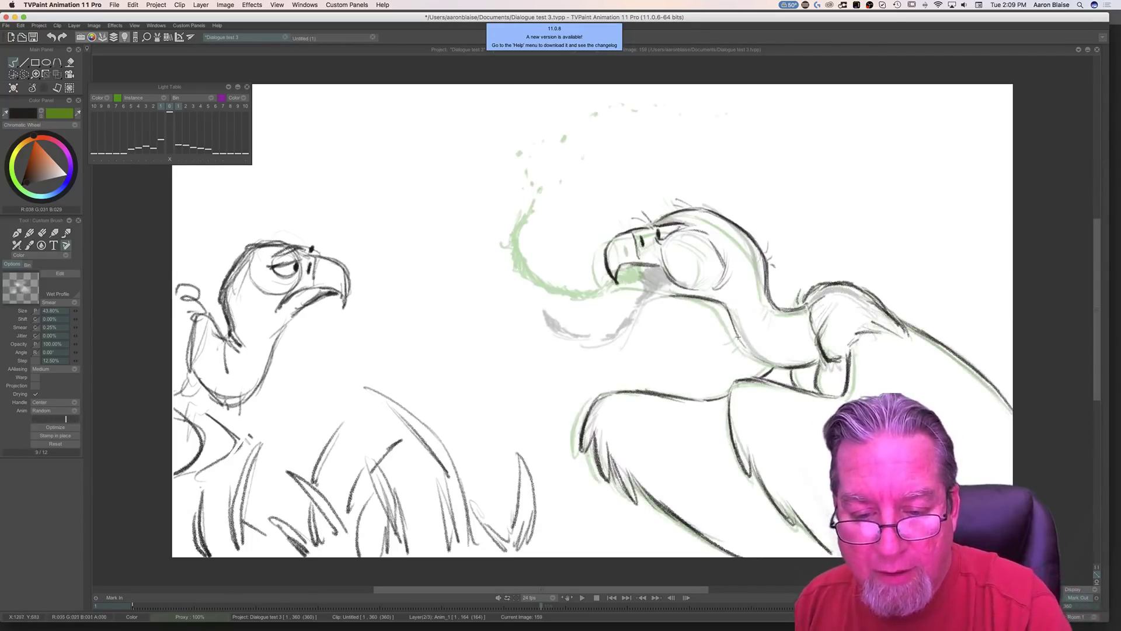
key(Left)
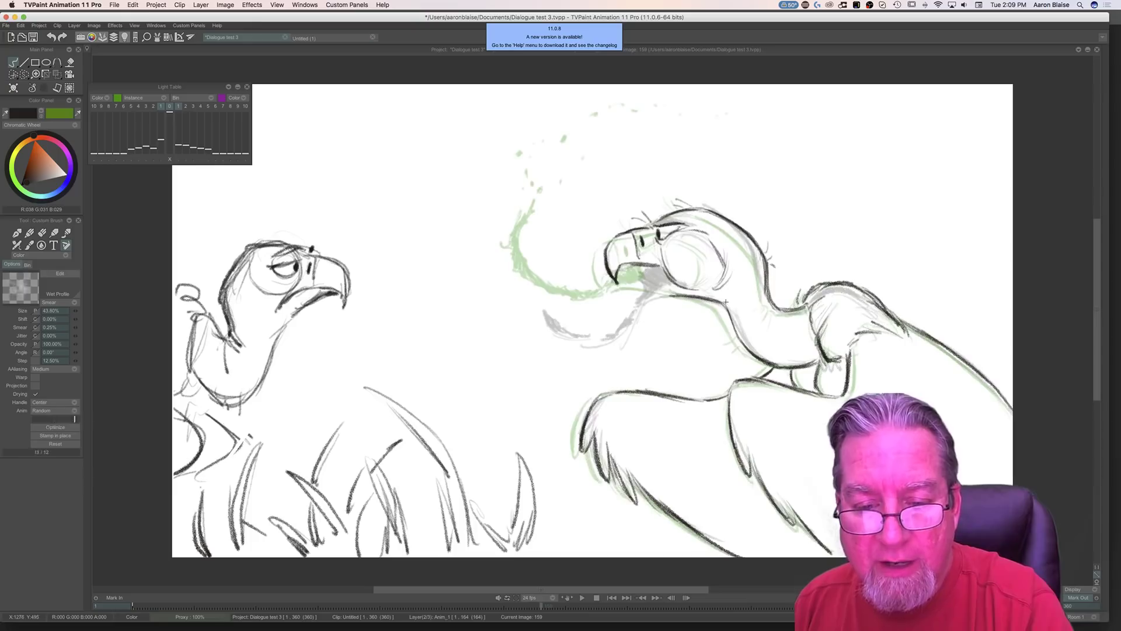
Step: Ink the open mouth's upper edge and start shading its back corner, flipping to compare
key(Right)
key(Left)
key(Right)
key(Left)
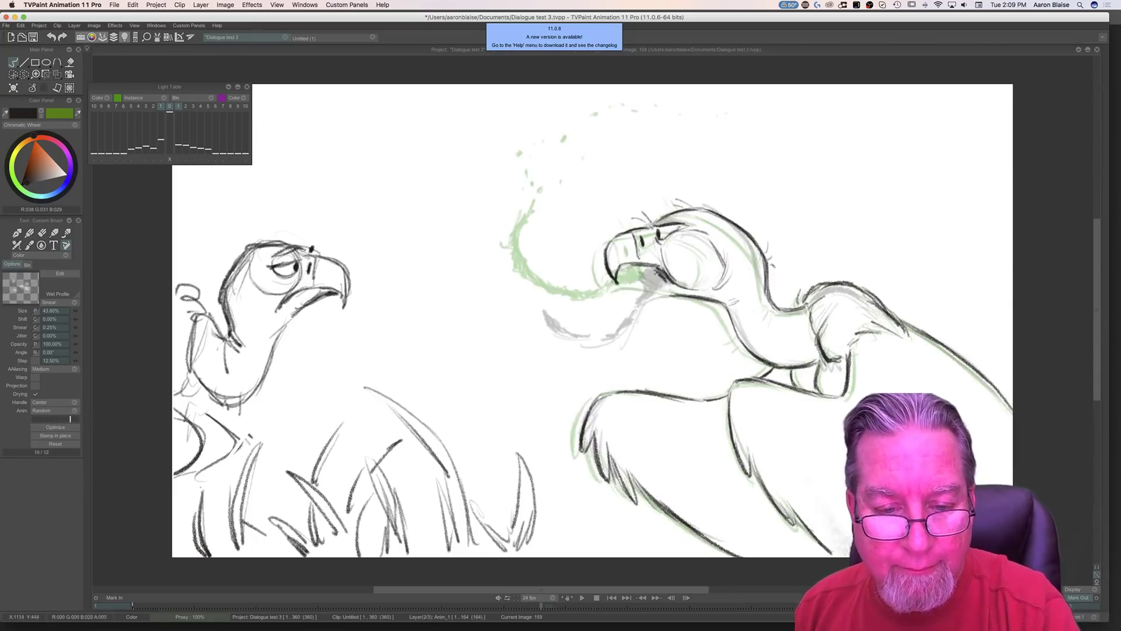
key(Left)
key(Right)
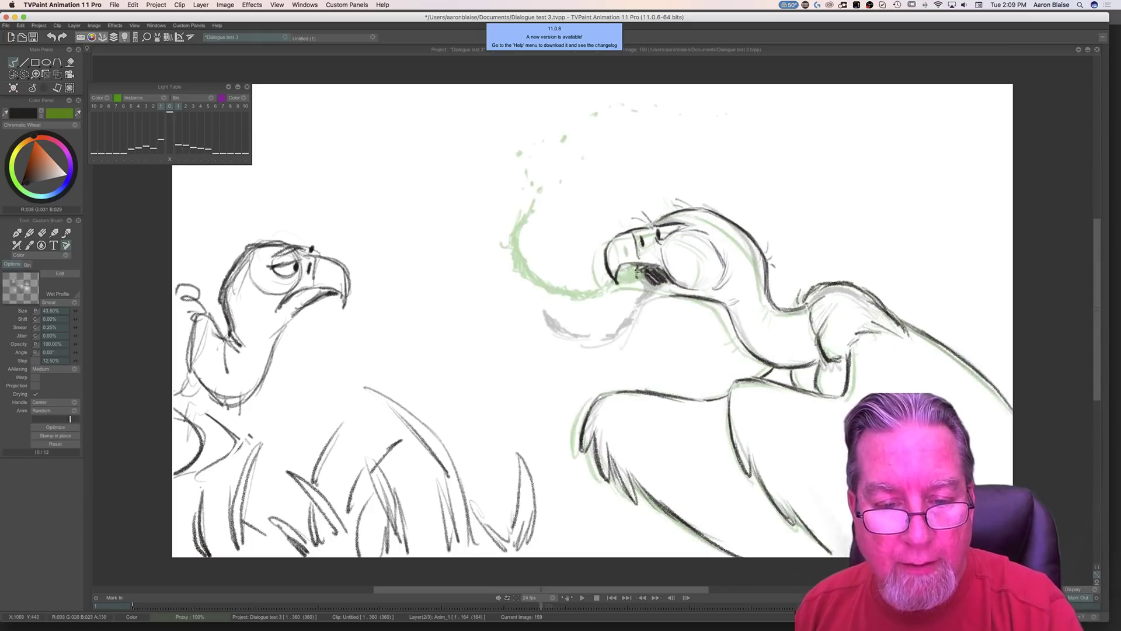
Step: Fill the mouth interior with black toward the beak and compare it with the previous drawing
mouse_move(635, 279)
mouse_down()
mouse_move(658, 283)
mouse_move(610, 257)
mouse_up()
key(Left)
key(Right)
key(Left)
key(Right)
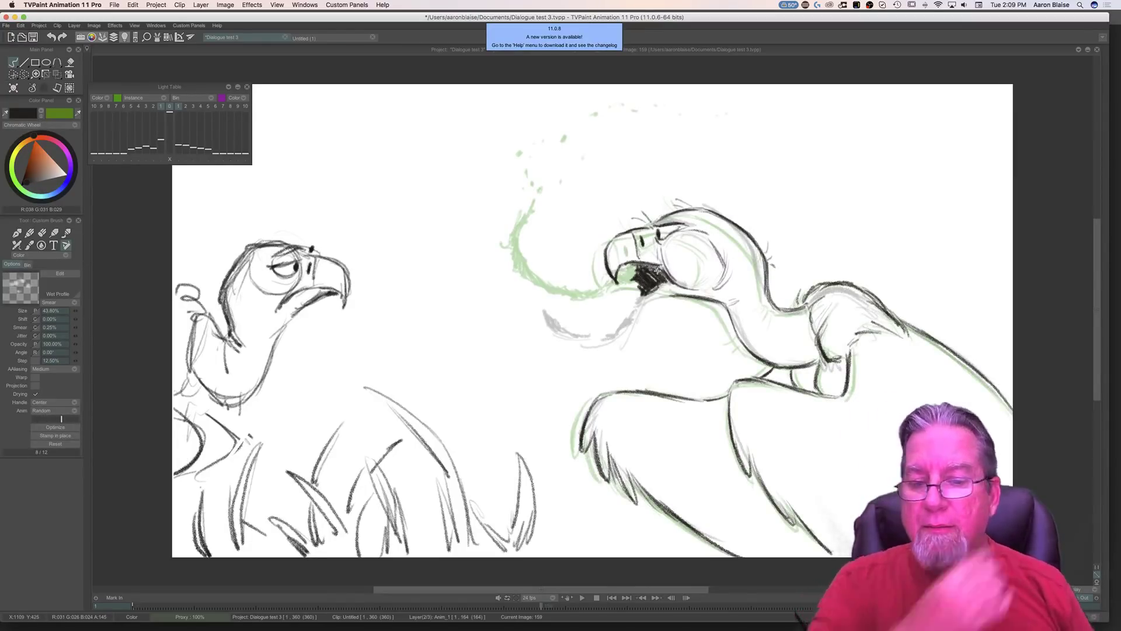
key(Left)
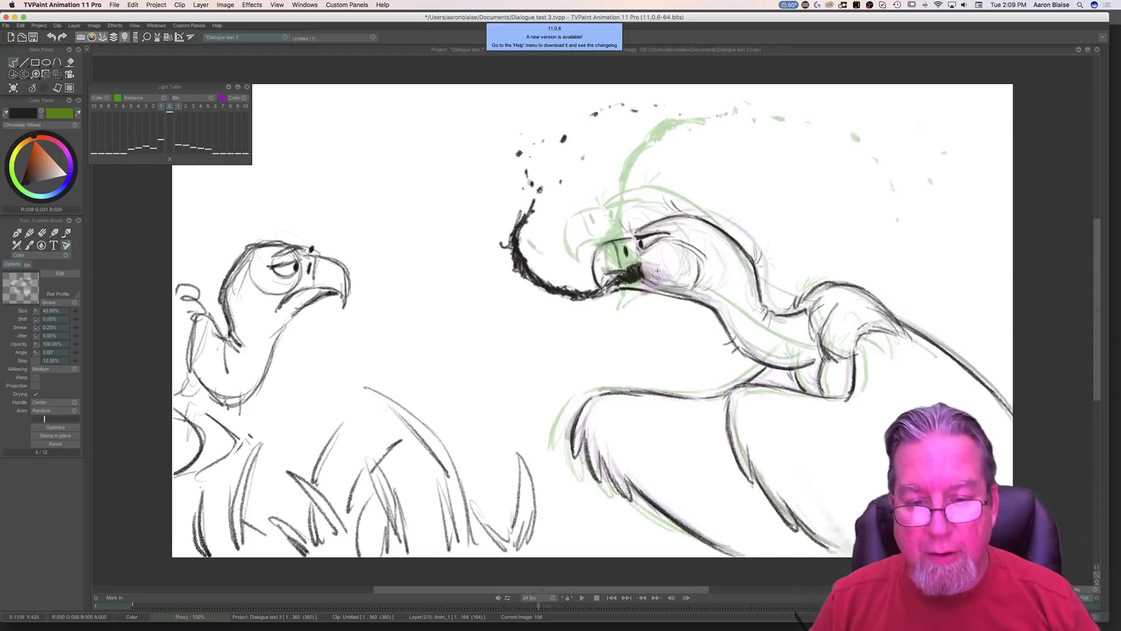
key(Right)
key(Left)
key(Right)
Step: Draw the lower edge of the open mouth and the first dark strokes and droplets of spray leaving it
mouse_move(642, 294)
mouse_down()
mouse_move(674, 293)
mouse_move(644, 304)
mouse_move(628, 269)
mouse_up()
key(Left)
key(Right)
key(Left)
key(Right)
key(Left)
key(Right)
mouse_move(630, 302)
mouse_down()
mouse_move(626, 317)
mouse_move(635, 300)
mouse_up()
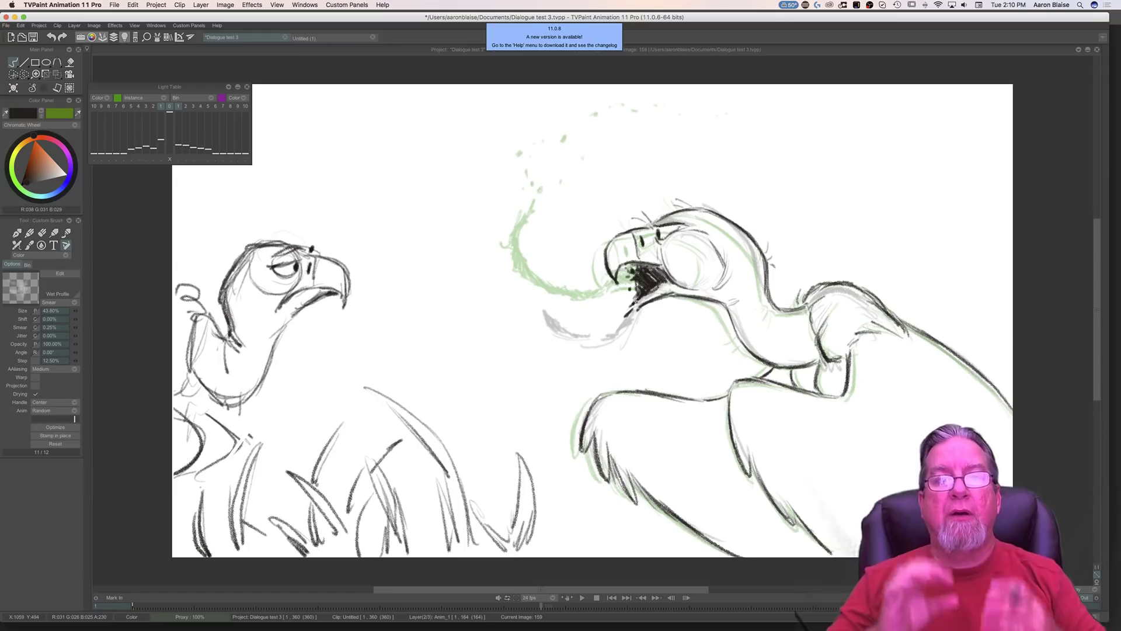
Step: Compare the current drawing with the previous one, scrubbing the timeline to frame 160 to examine the spray's movement
key(Left)
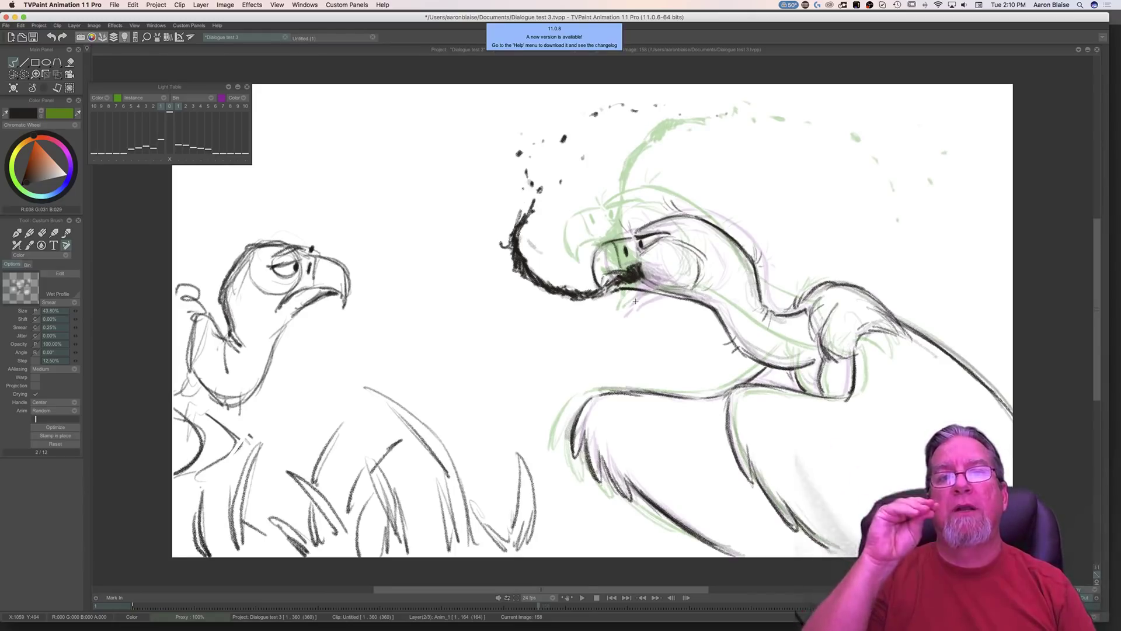
key(Right)
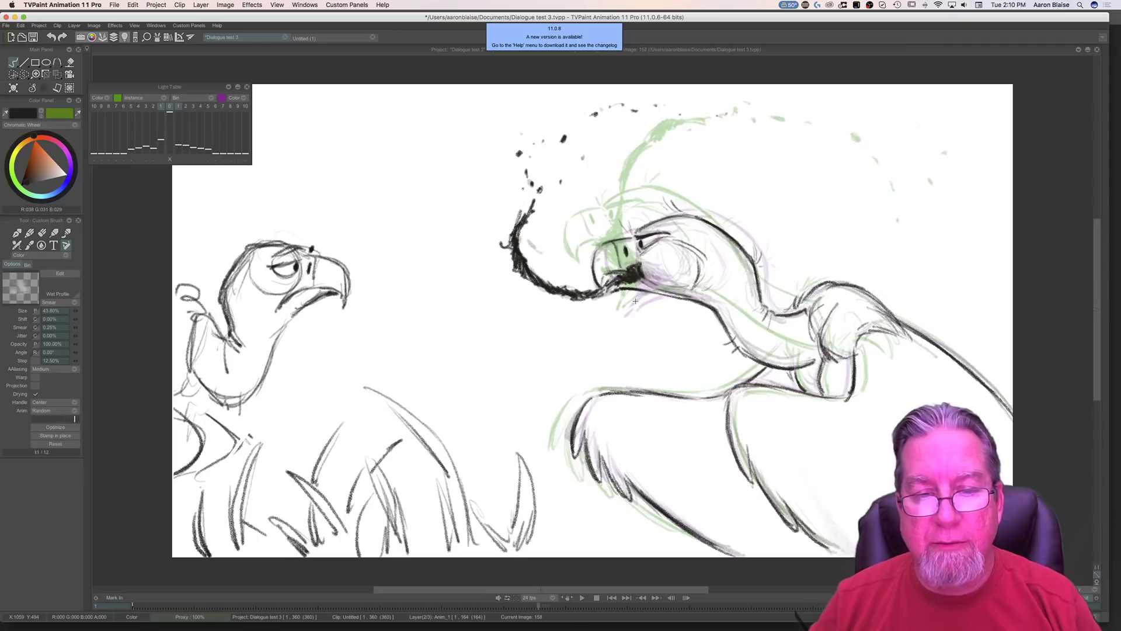
key(Tab)
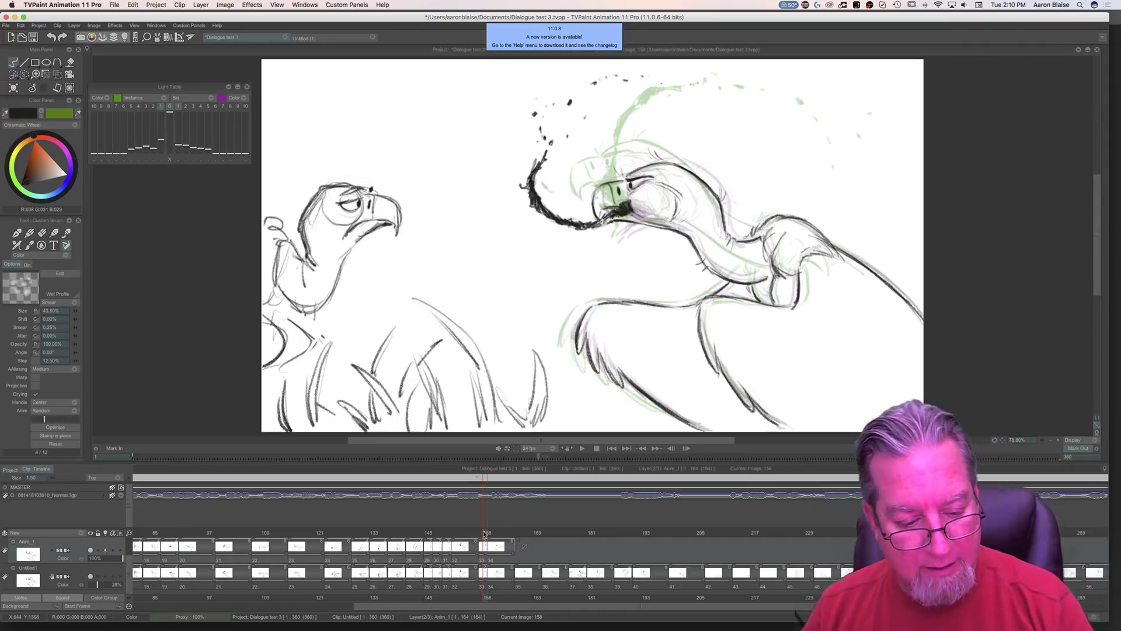
drag(487, 533, 494, 534)
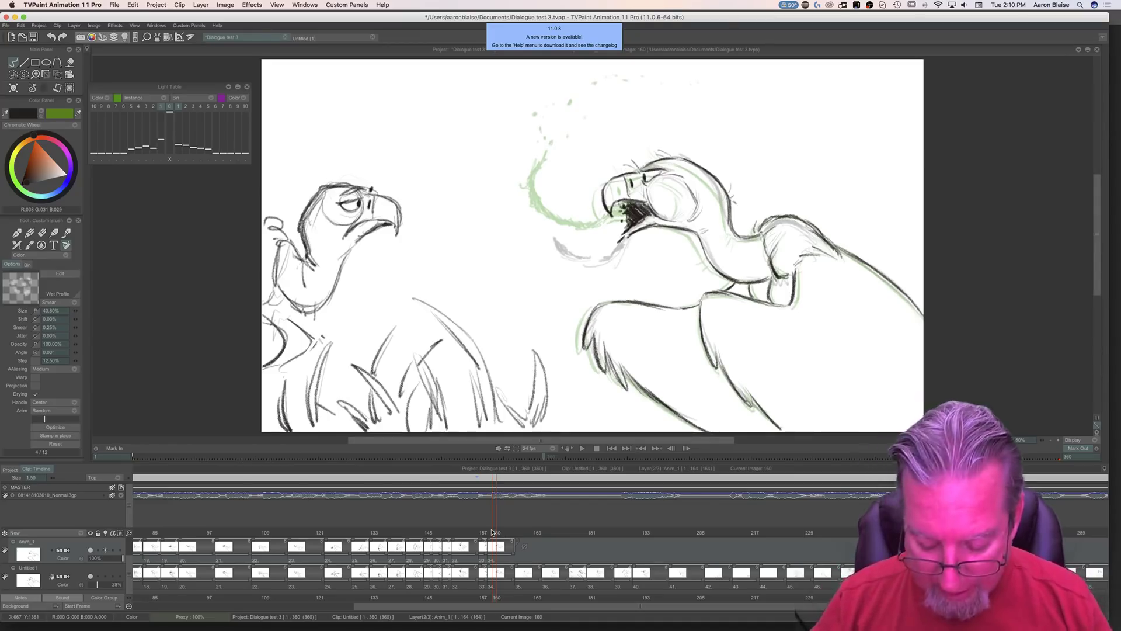
key(Tab)
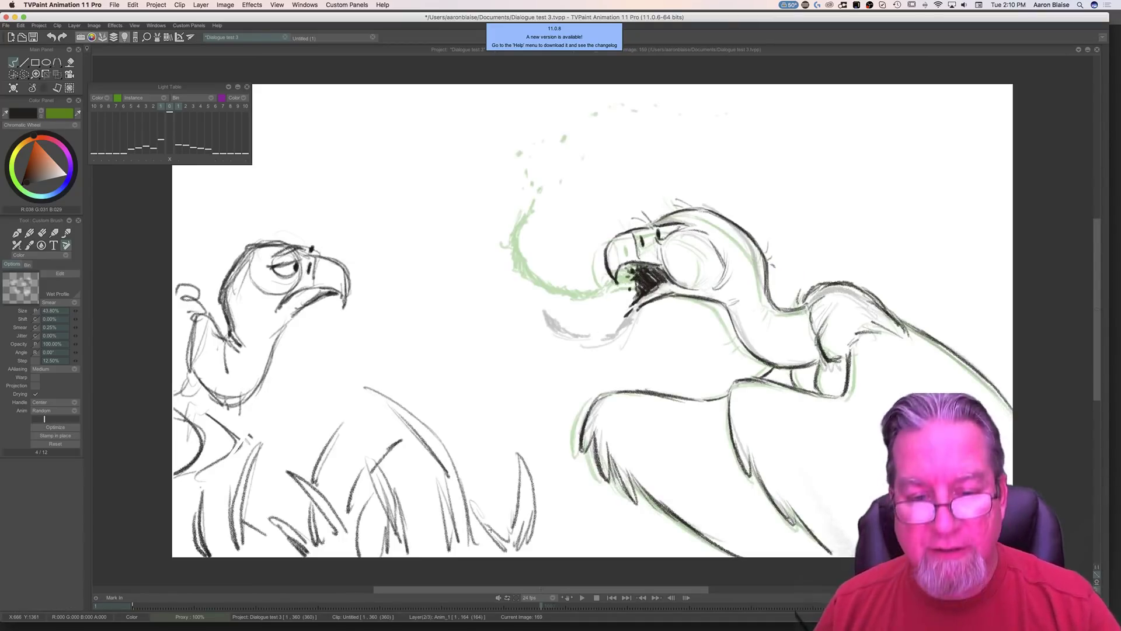
key(Right)
key(Left)
key(Right)
key(Left)
Step: Ink the curved black stream of spray below the beak and scatter droplets inside its curve and ahead of its tip
mouse_move(627, 302)
mouse_down()
mouse_move(613, 340)
mouse_move(627, 320)
mouse_move(572, 349)
mouse_move(549, 322)
mouse_move(546, 335)
mouse_move(567, 351)
mouse_move(602, 342)
mouse_move(564, 345)
mouse_move(535, 308)
mouse_move(607, 339)
mouse_move(607, 323)
mouse_up()
click(623, 303)
click(613, 314)
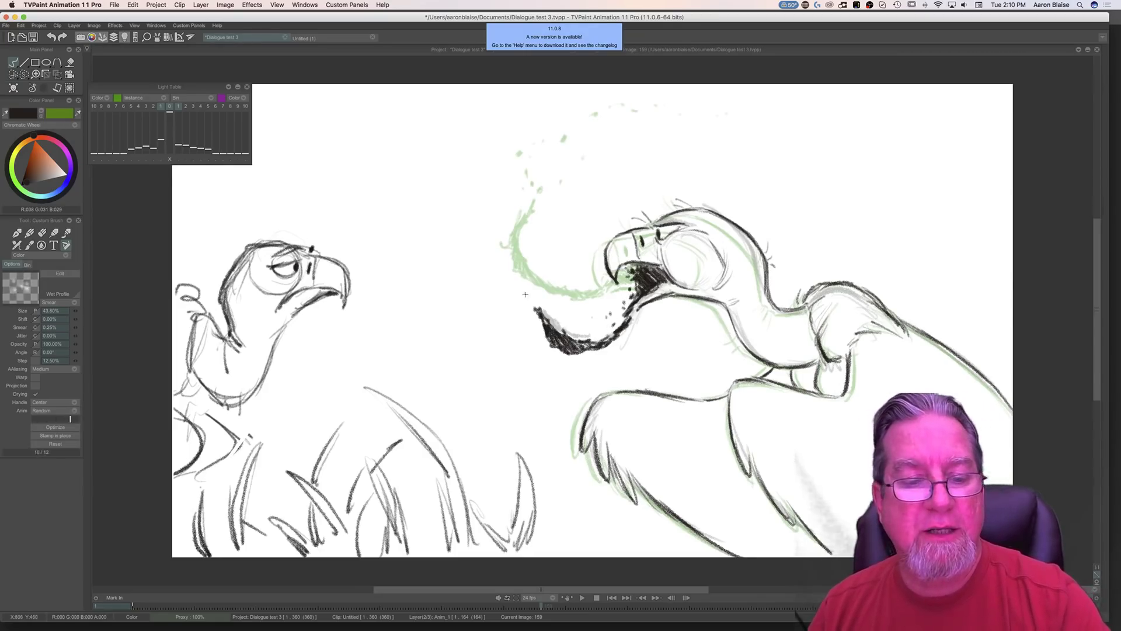
click(523, 298)
click(496, 301)
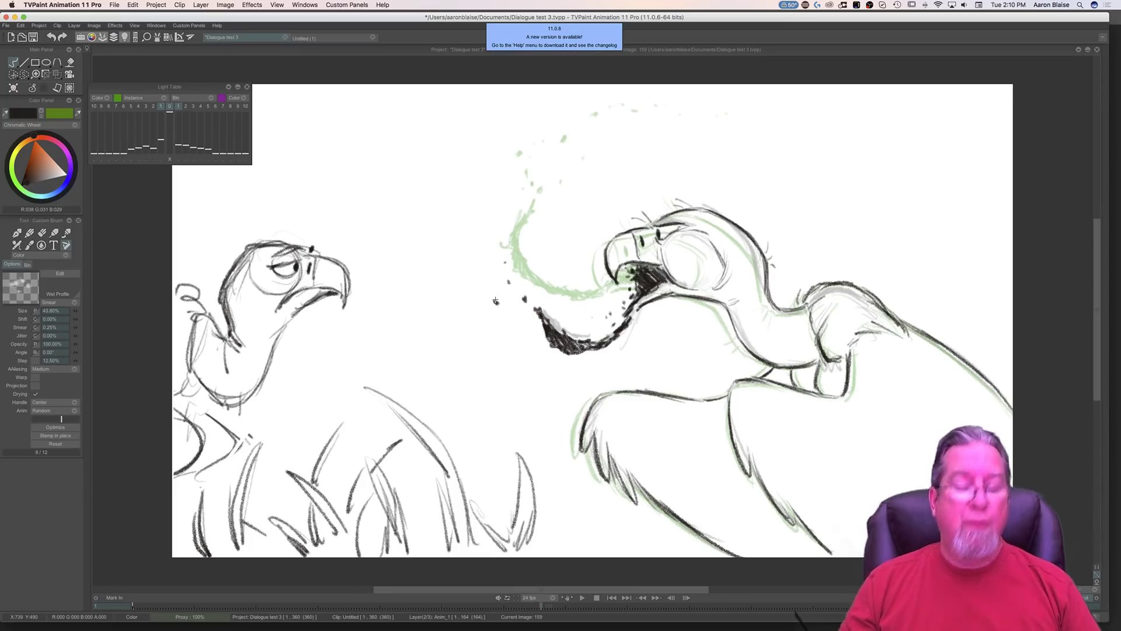
Step: Add droplets at the tip of the spray stream and above it, checking them against the previous drawing
key(Left)
key(Right)
key(Left)
key(Right)
key(Left)
key(Right)
click(489, 245)
click(531, 317)
click(523, 312)
Step: Scatter more droplets in a rising arc above the spray's tip and farther out toward the other vulture
key(Left)
key(Right)
key(Left)
key(Right)
click(489, 185)
click(506, 152)
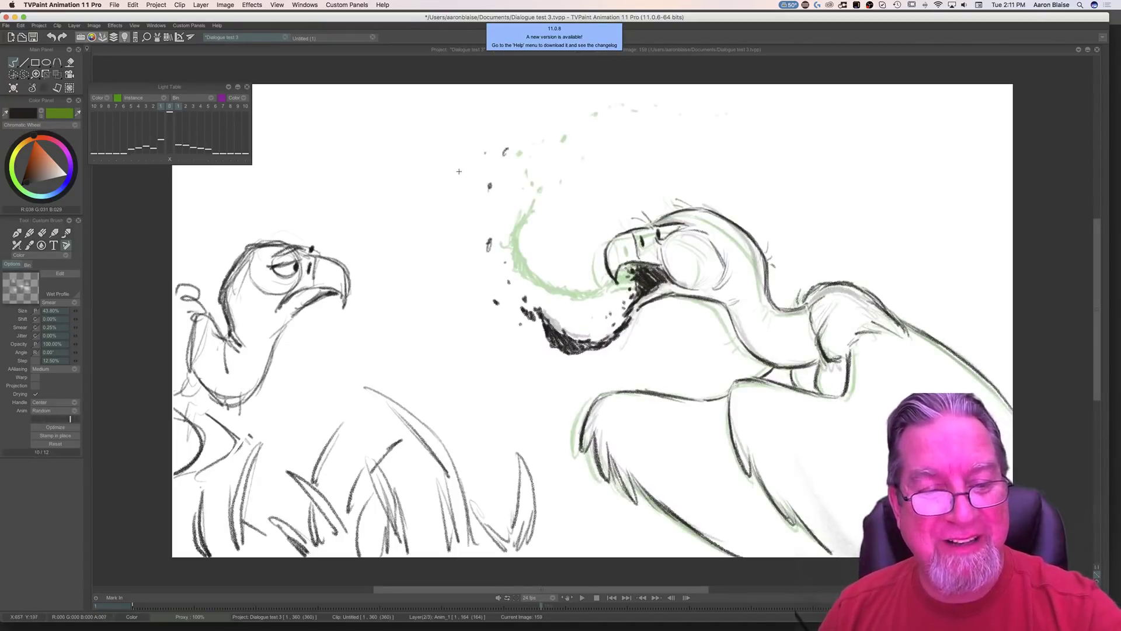
click(435, 222)
key(Left)
key(Right)
key(Left)
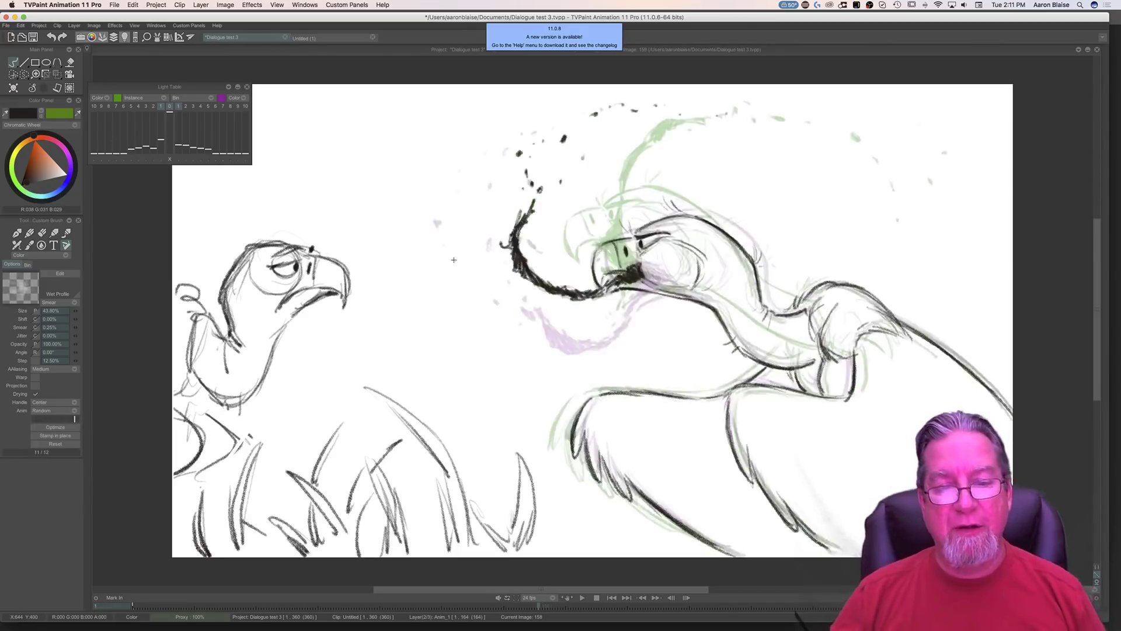
key(Right)
key(Left)
key(Right)
mouse_move(545, 322)
mouse_down()
mouse_move(570, 346)
mouse_move(597, 341)
mouse_move(586, 346)
mouse_up()
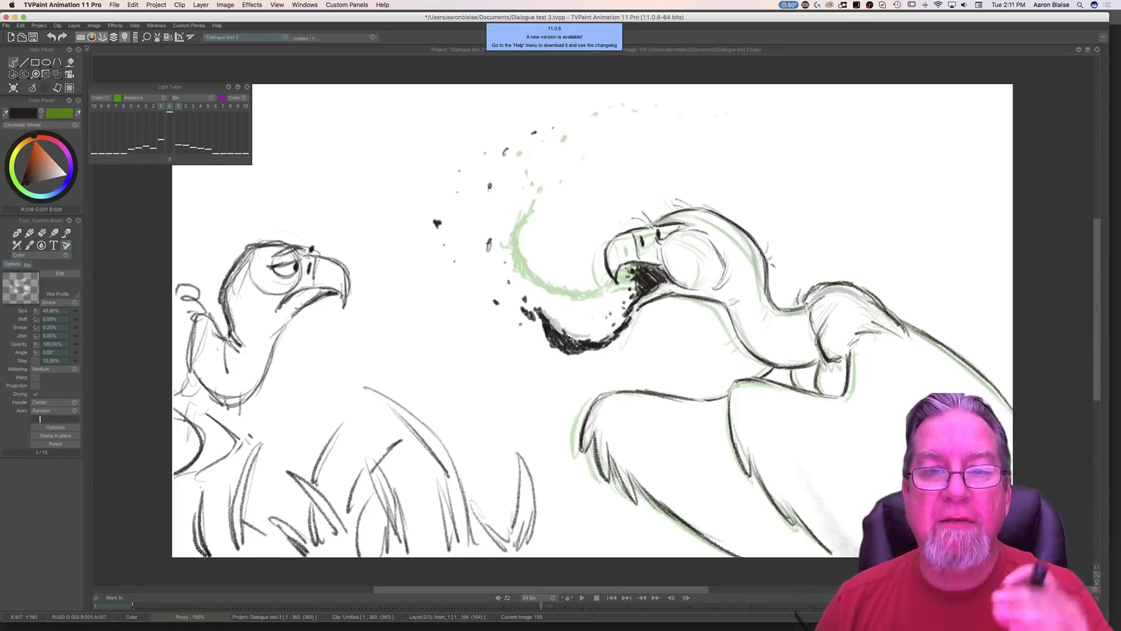
Step: Add short texture strokes along the front of the vulture's neck, comparing them with the adjacent drawing
key(Left)
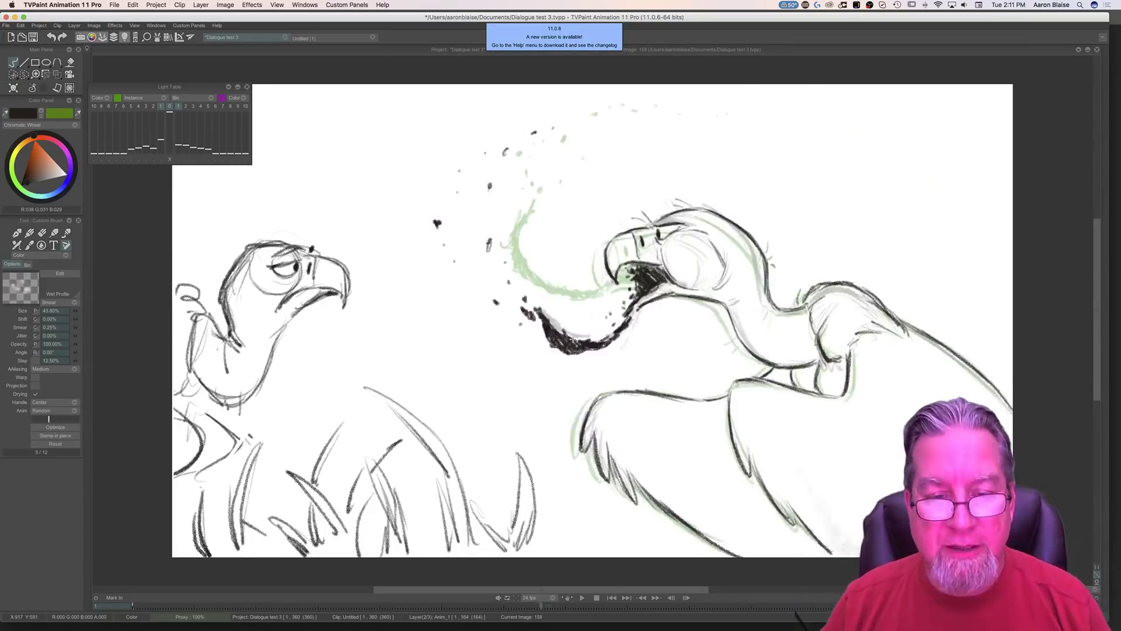
key(Right)
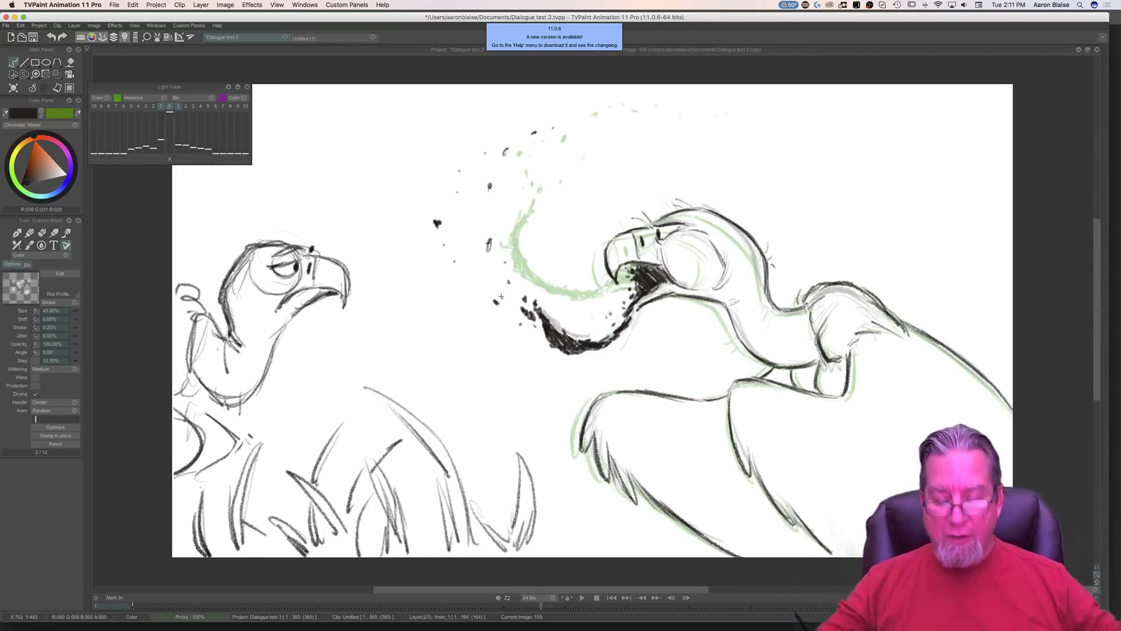
key(Right)
key(Left)
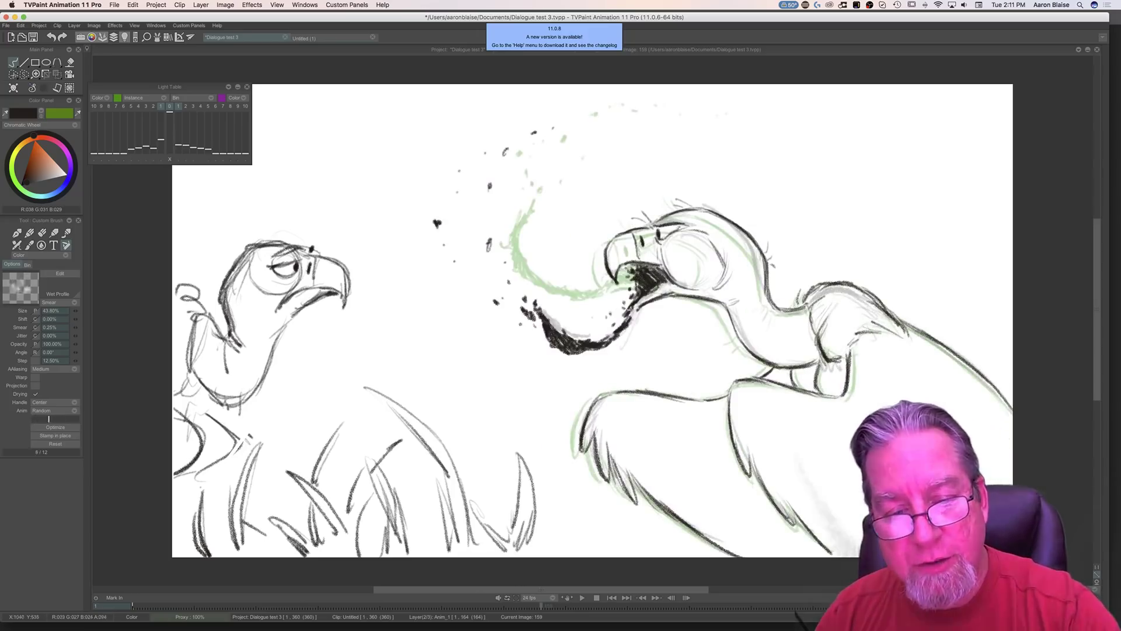
key(Right)
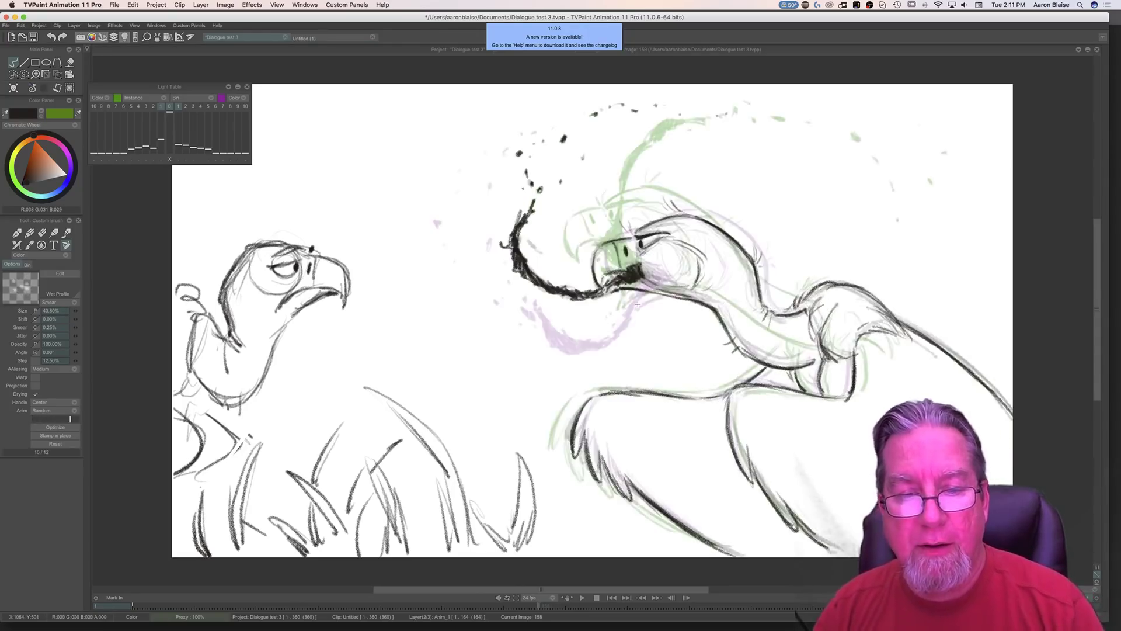
key(Left)
drag(727, 301, 749, 351)
key(Right)
key(Left)
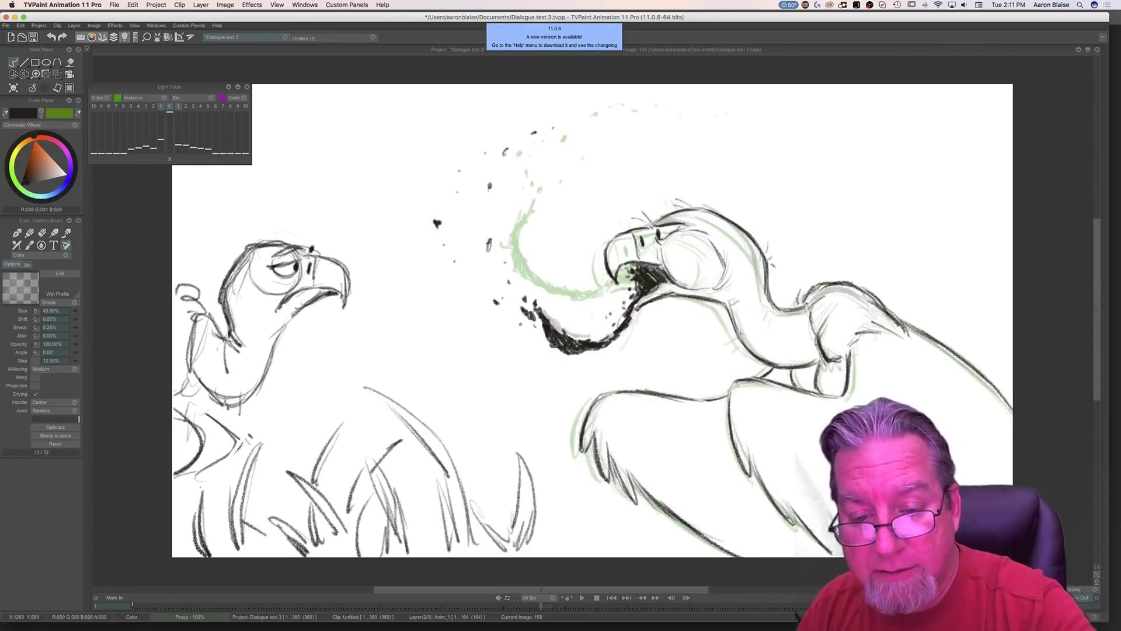
key(Right)
key(Left)
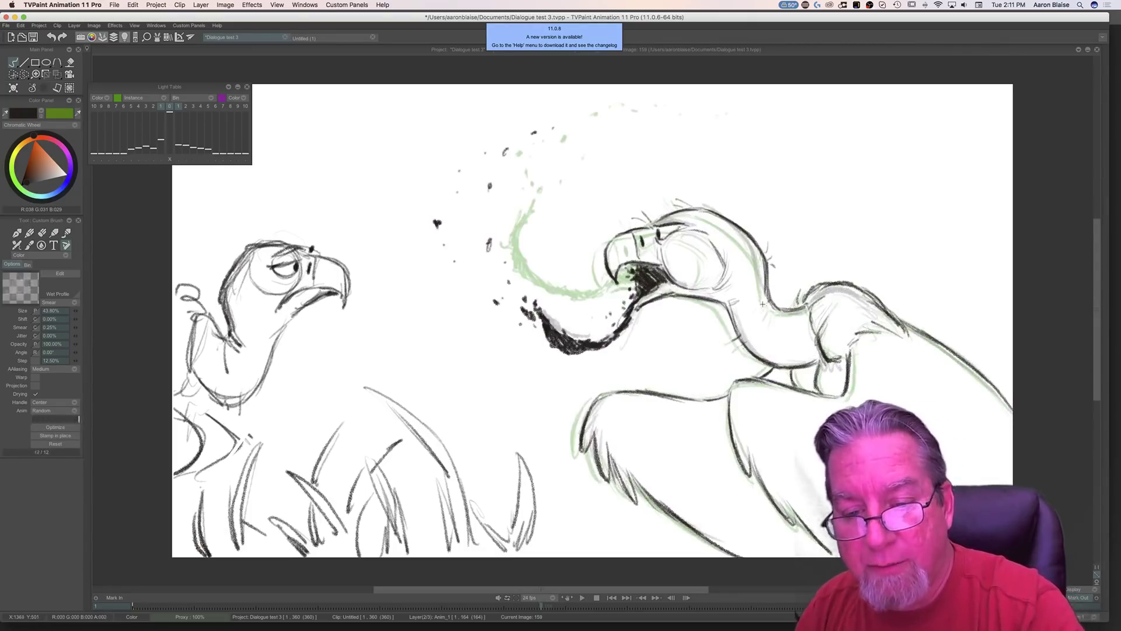
Step: Flip repeatedly between the current and adjacent drawings to examine how the head and spray move
key(Left)
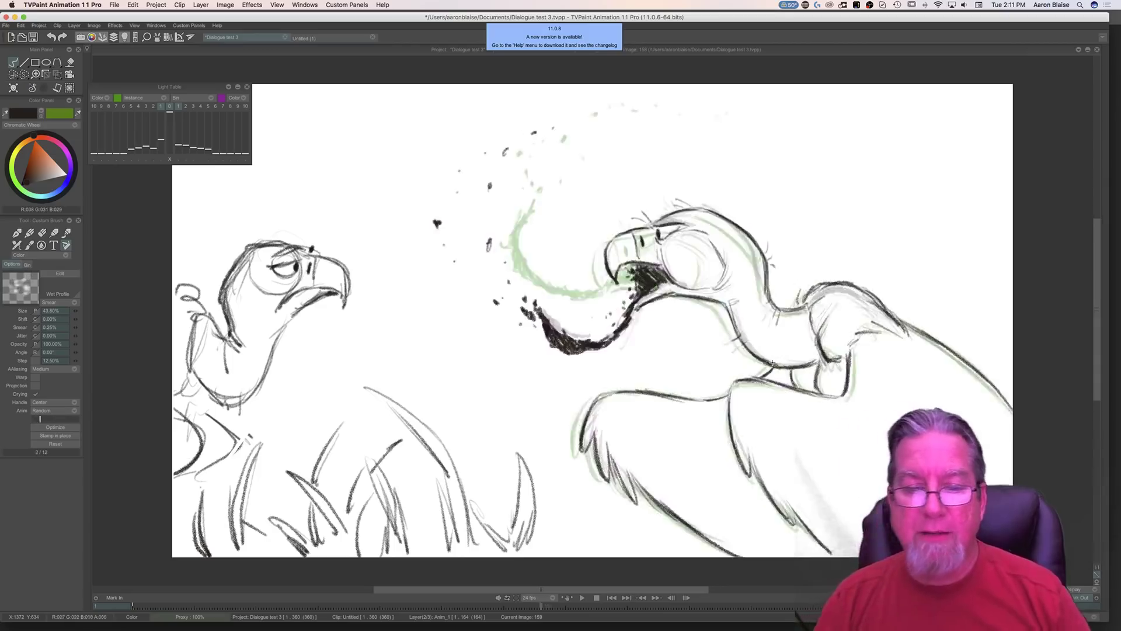
key(Right)
key(Left)
key(Right)
key(Left)
key(Right)
key(Left)
key(Left)
key(Right)
key(Right)
key(Left)
key(Left)
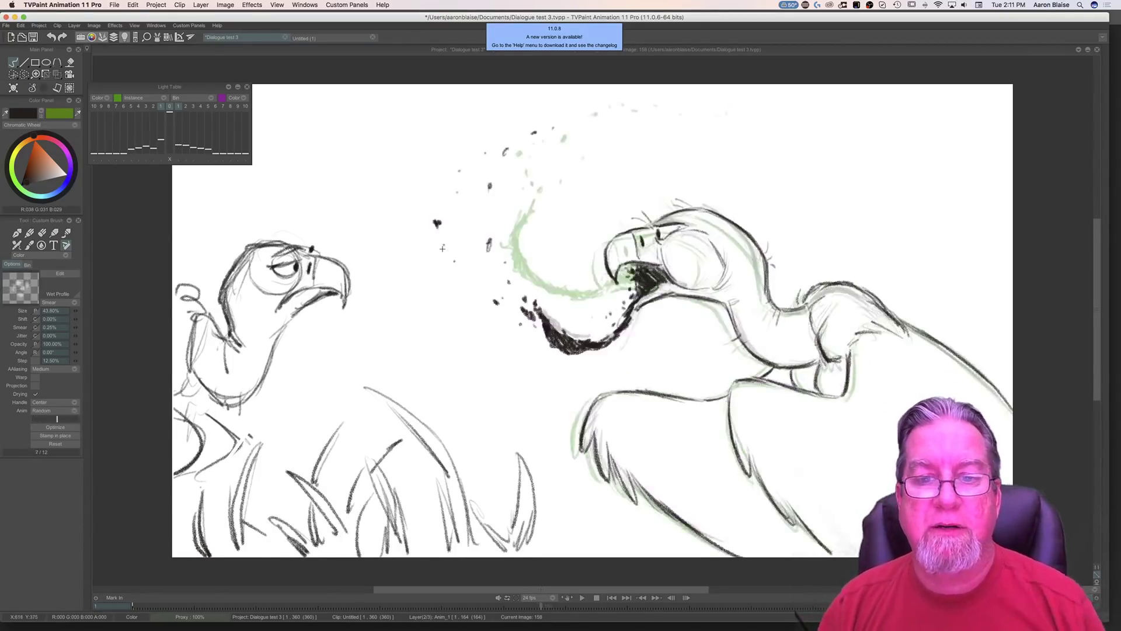
key(Right)
key(Left)
key(Right)
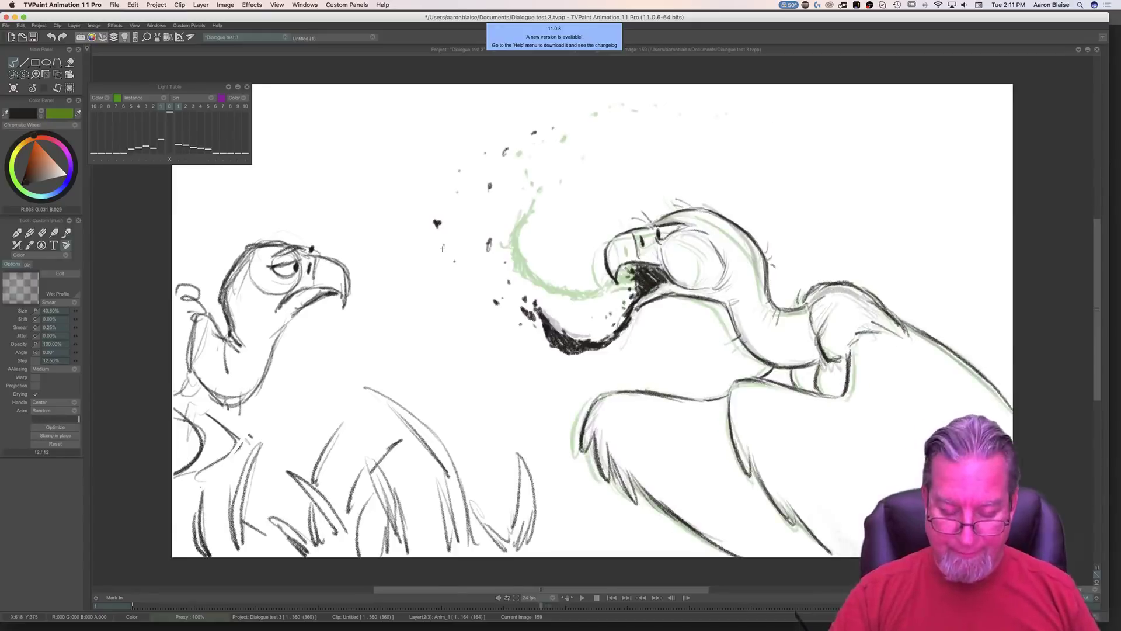
Step: Add a new blank drawing at frame 165 on the Anim_1 layer, returning to the enlarged canvas view
key(ctrl+t)
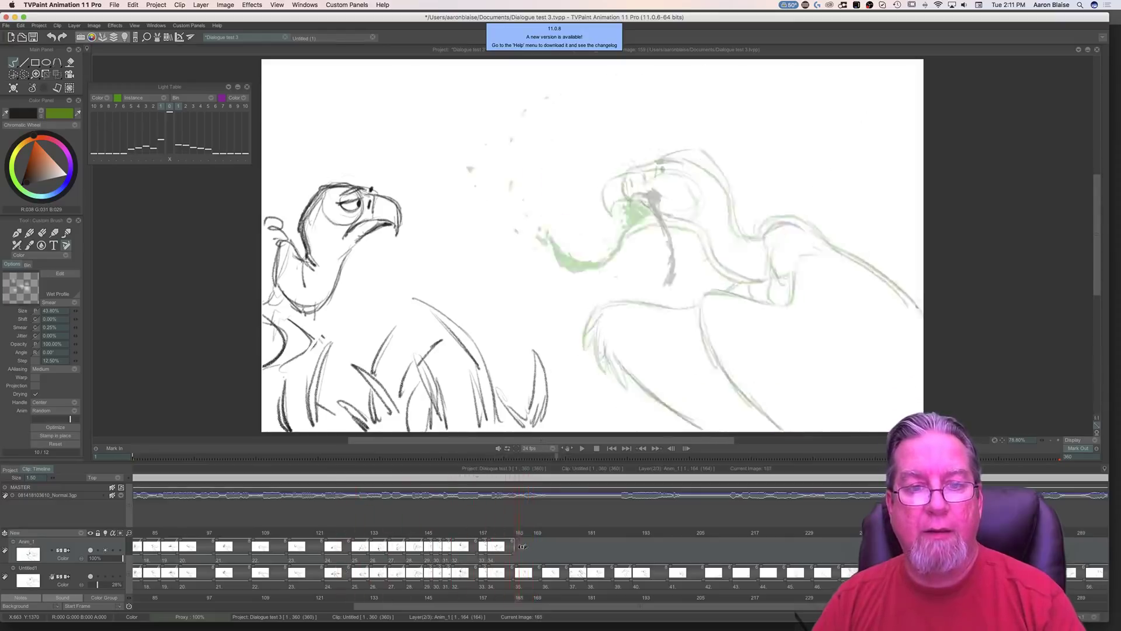
mouse_move(377, 555)
mouse_down()
mouse_move(514, 545)
mouse_move(494, 554)
mouse_move(519, 562)
mouse_up()
click(13, 88)
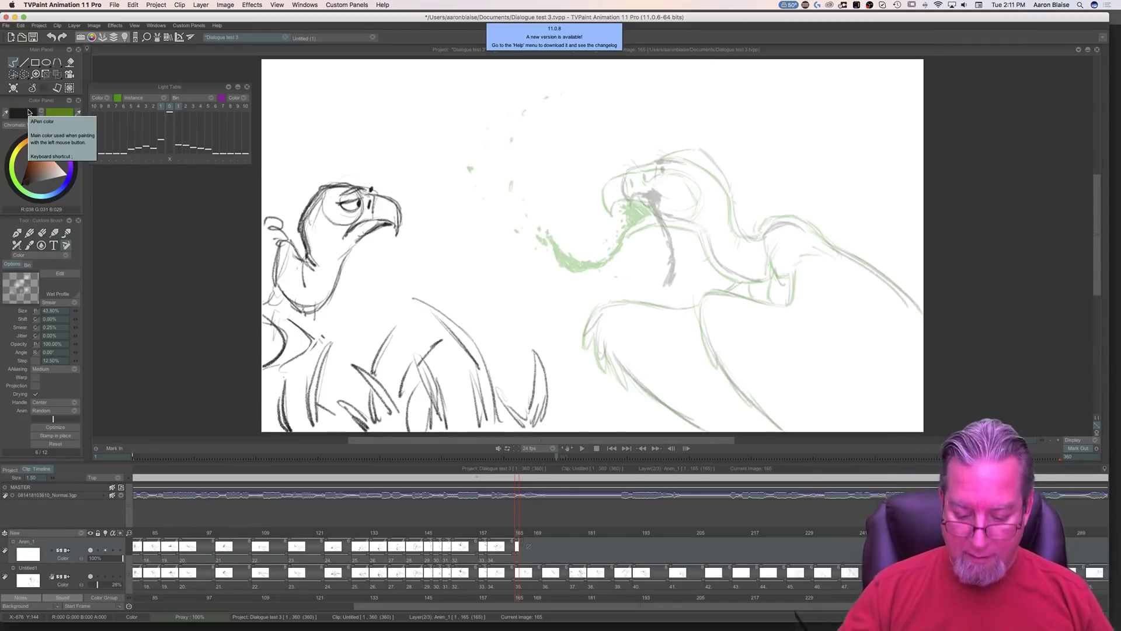
key(Tab)
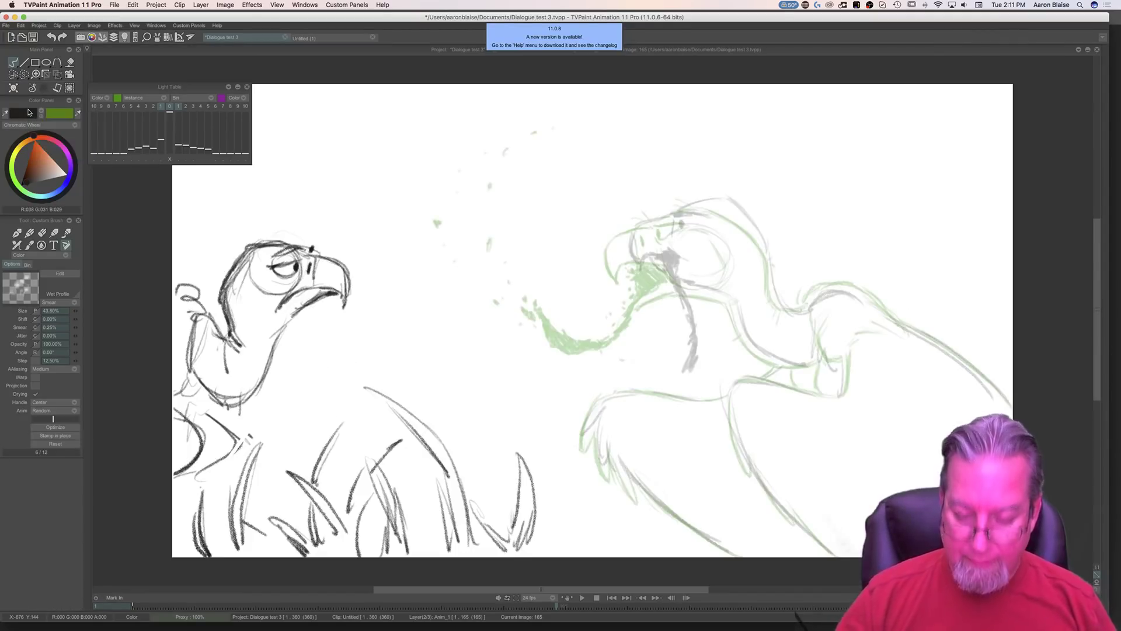
Step: Ink the back of the spitting vulture's head and upper neck, checking against the previous drawing
mouse_move(729, 200)
mouse_down()
mouse_move(771, 238)
mouse_move(739, 207)
mouse_move(776, 287)
mouse_up()
key(Left)
key(Right)
key(Left)
key(Right)
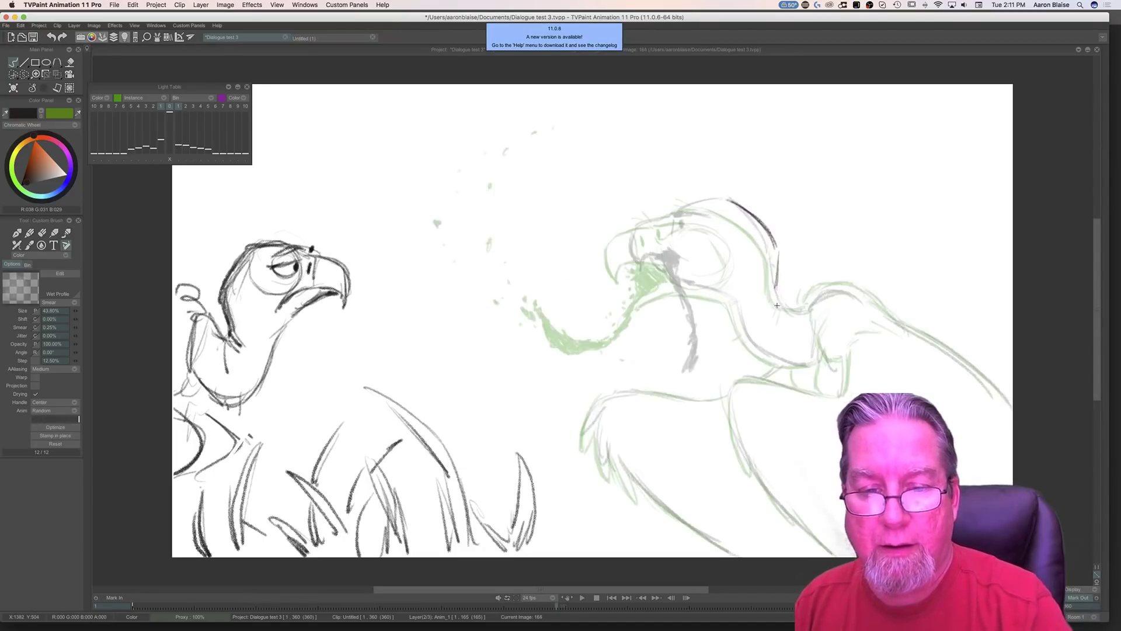
Step: Continue the back-of-neck line down into the dip and over the shoulder hump
mouse_move(777, 252)
mouse_down()
mouse_move(774, 289)
mouse_move(777, 281)
mouse_move(793, 309)
mouse_move(847, 295)
mouse_move(879, 309)
mouse_move(874, 299)
mouse_move(903, 326)
mouse_up()
key(Left)
key(Right)
drag(864, 294, 903, 331)
key(Left)
key(Right)
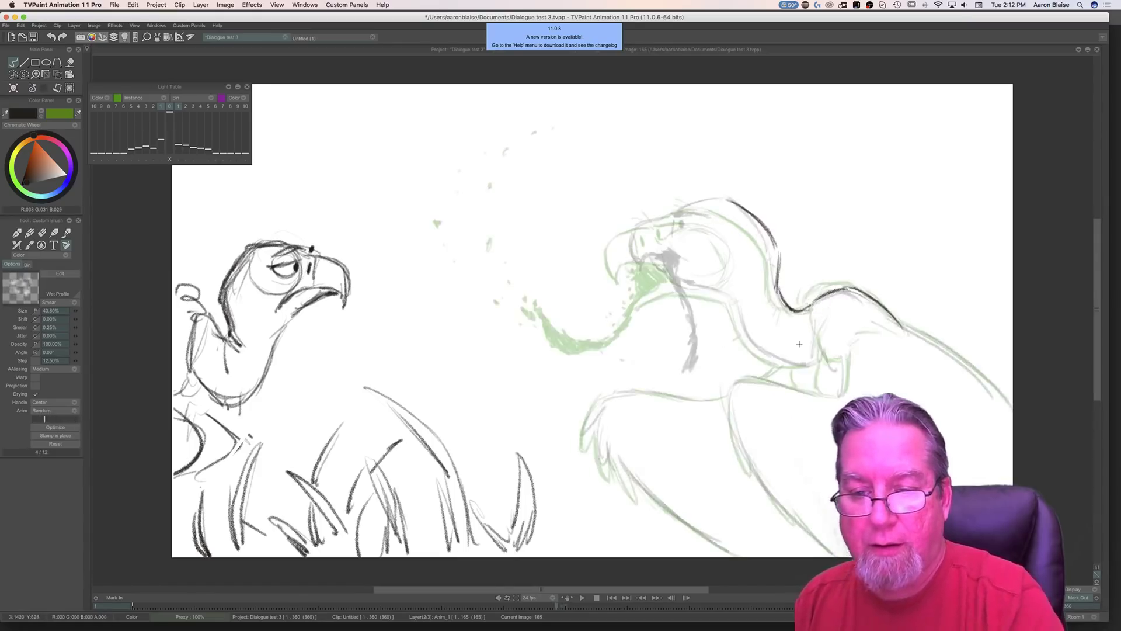
Step: Thicken the shoulder hump's contour with repeated strokes, comparing it with the previous drawing
mouse_move(806, 304)
mouse_down()
mouse_move(854, 293)
mouse_move(899, 325)
mouse_up()
key(Left)
key(Right)
drag(825, 297, 892, 313)
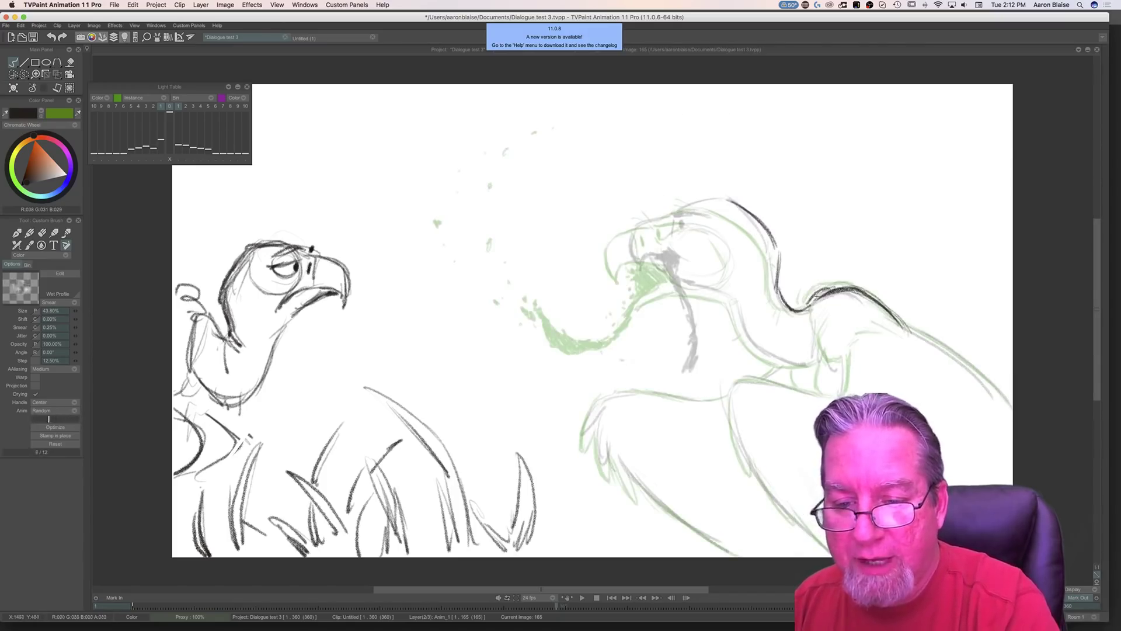
mouse_move(819, 287)
mouse_down()
mouse_move(876, 292)
mouse_move(901, 326)
mouse_up()
key(Left)
key(Right)
key(Left)
key(Right)
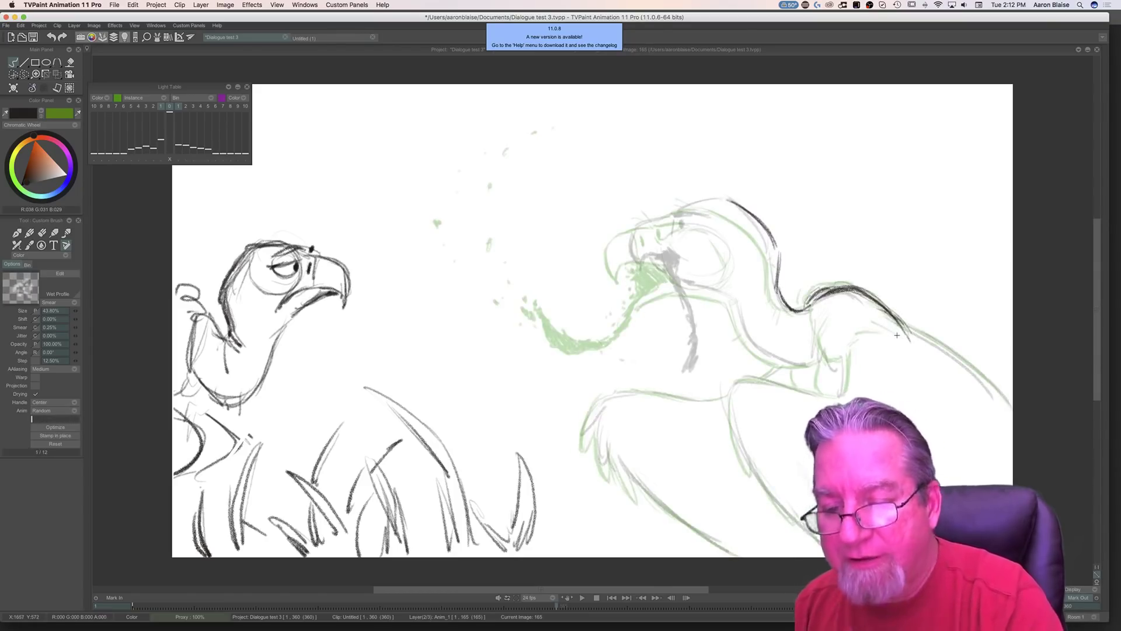
Step: Ink the vulture's back line from behind the shoulder down to the edge of the canvas
click(898, 356)
key(Left)
key(Right)
mouse_move(921, 336)
mouse_down()
mouse_move(996, 394)
mouse_move(1026, 441)
mouse_move(900, 328)
mouse_up()
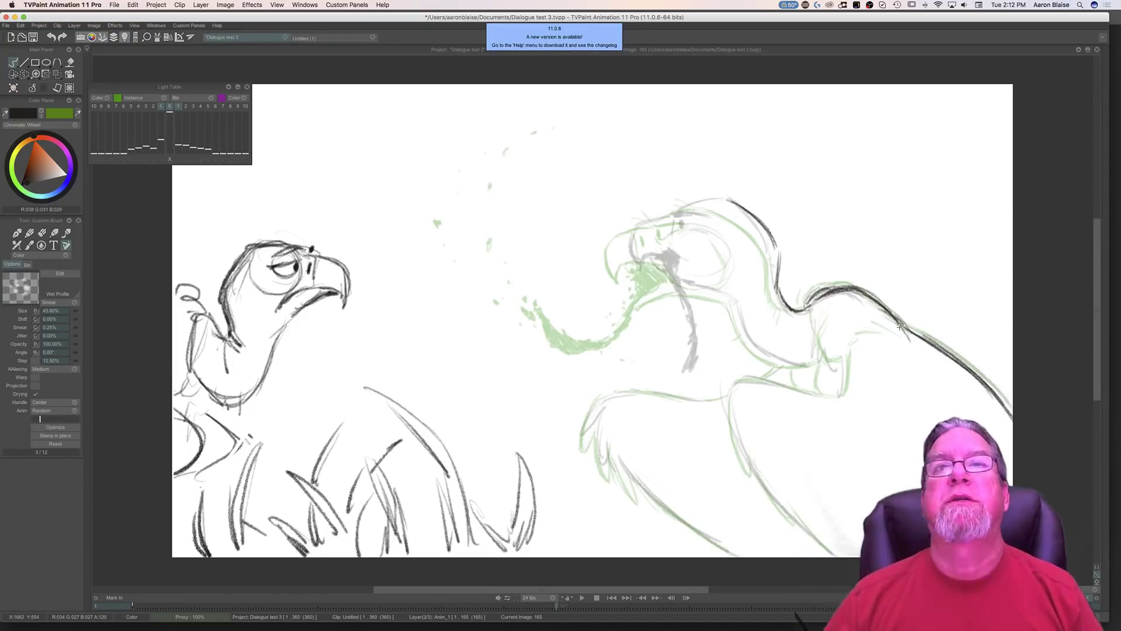
key(Left)
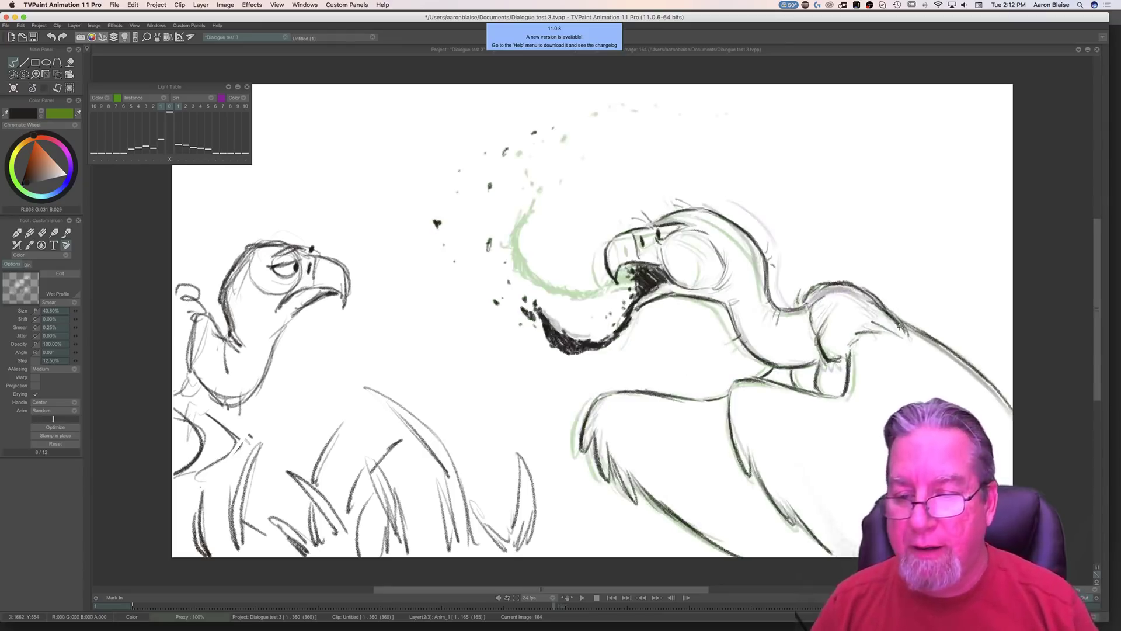
key(Right)
key(Left)
key(Right)
Step: Draw the ragged feathers beneath the shoulder hump and the short contour running down from them to the wing
mouse_move(894, 318)
mouse_down()
mouse_move(905, 351)
mouse_move(871, 329)
mouse_move(882, 338)
mouse_move(846, 351)
mouse_up()
key(Left)
key(Right)
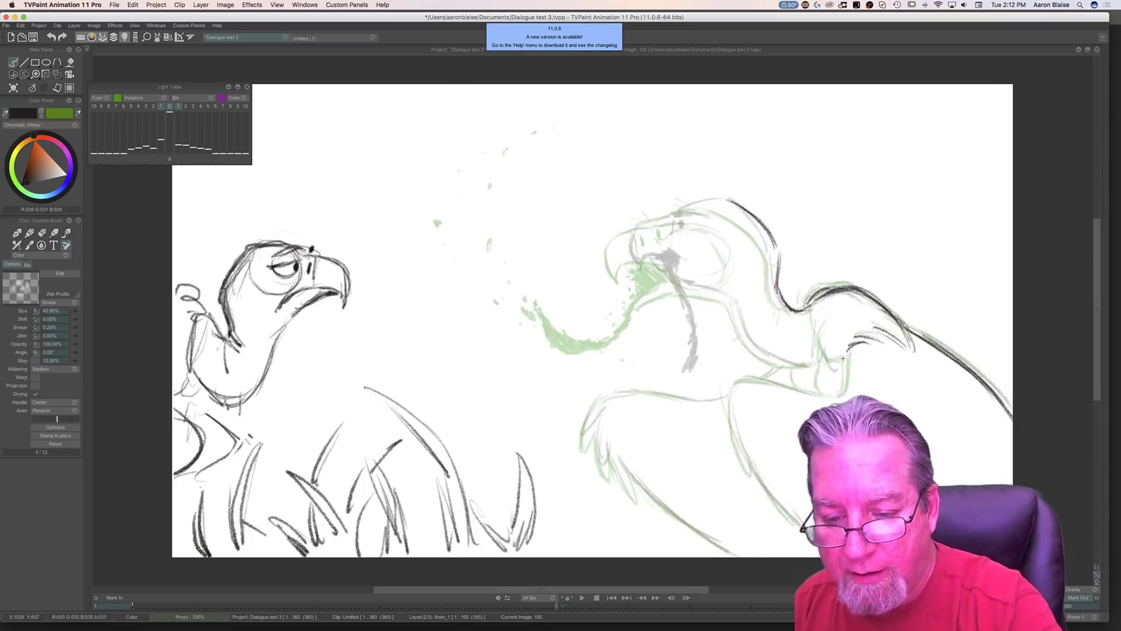
key(Left)
key(Right)
drag(847, 360, 833, 398)
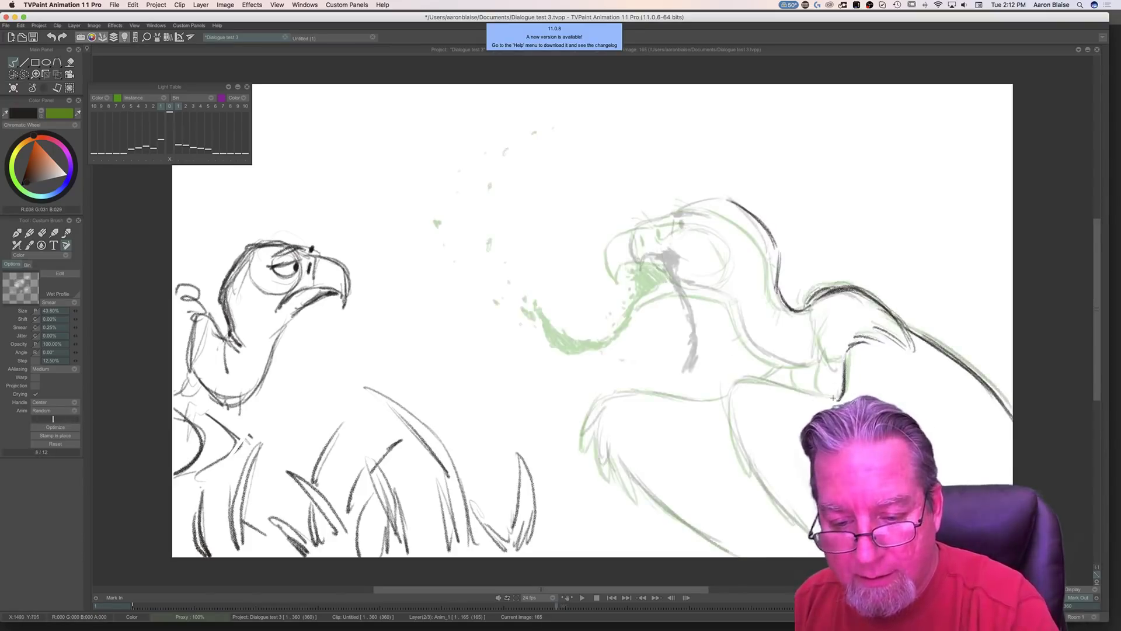
Step: Ink the near wing's top bend and jagged front edge down to the bottom of the canvas
mouse_move(755, 382)
mouse_down()
mouse_move(731, 391)
mouse_move(731, 432)
mouse_move(747, 448)
mouse_up()
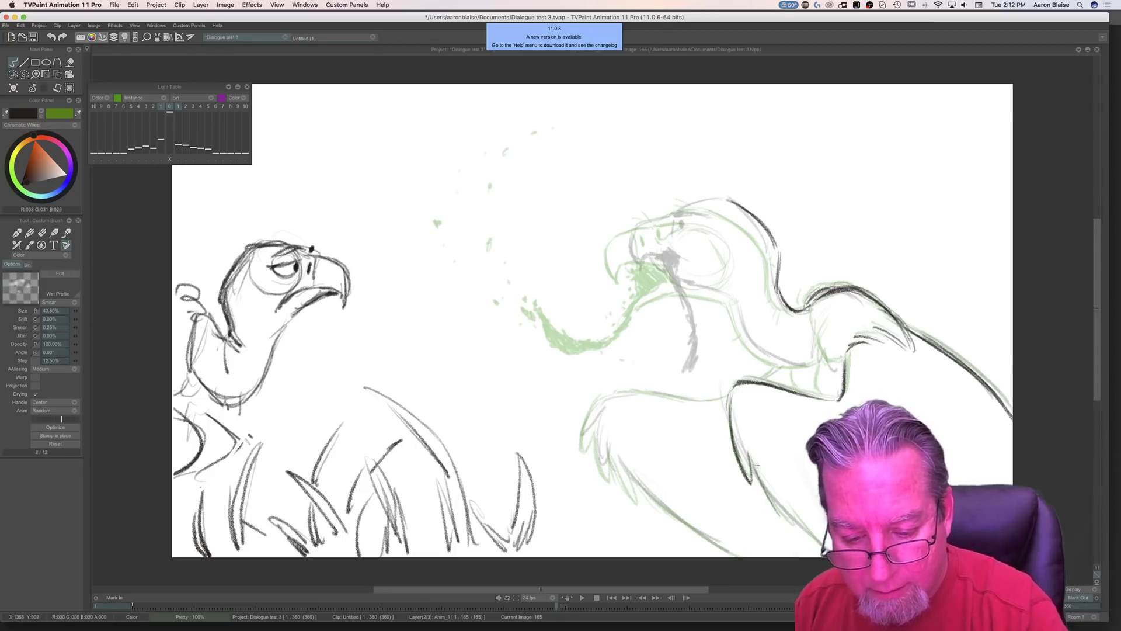
drag(790, 512, 834, 555)
key(Left)
key(Right)
key(Left)
key(Right)
key(Left)
key(Right)
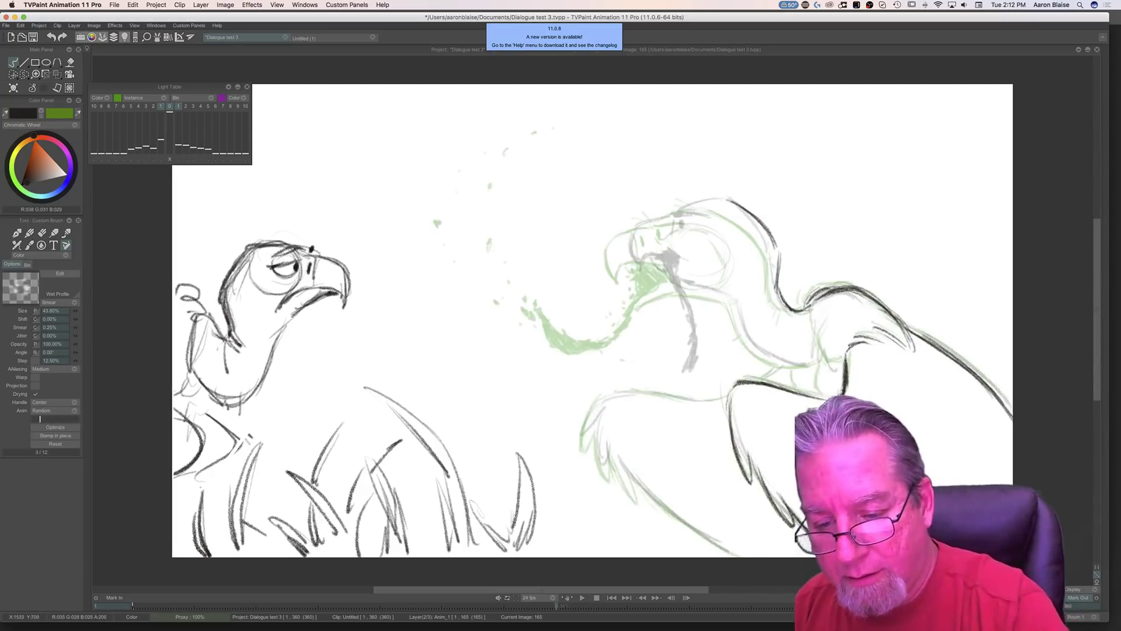
Step: Darken the near wing's upper edge between its bend and the shoulder
drag(786, 388, 759, 385)
key(Left)
key(Right)
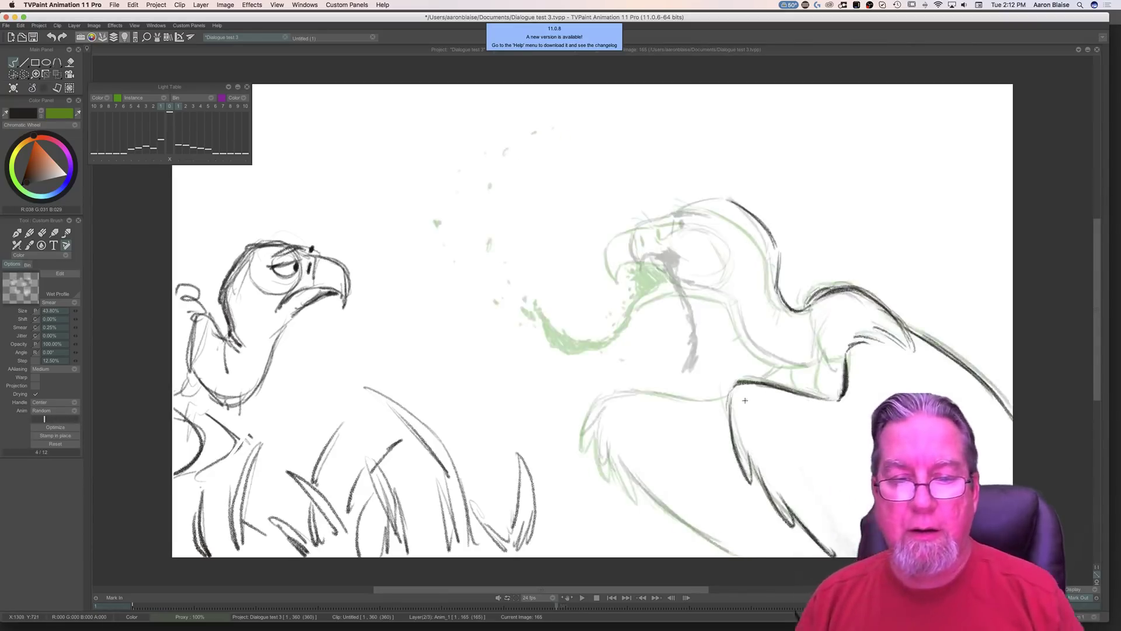
key(Left)
key(Right)
Step: Ink the top of the vulture's head and reinforce its curve down the back of the neck
mouse_move(701, 199)
mouse_down()
mouse_move(670, 213)
mouse_move(724, 199)
mouse_move(759, 226)
mouse_move(729, 199)
mouse_move(773, 243)
mouse_move(777, 291)
mouse_up()
key(Left)
key(Right)
key(Left)
key(Right)
key(Left)
key(Right)
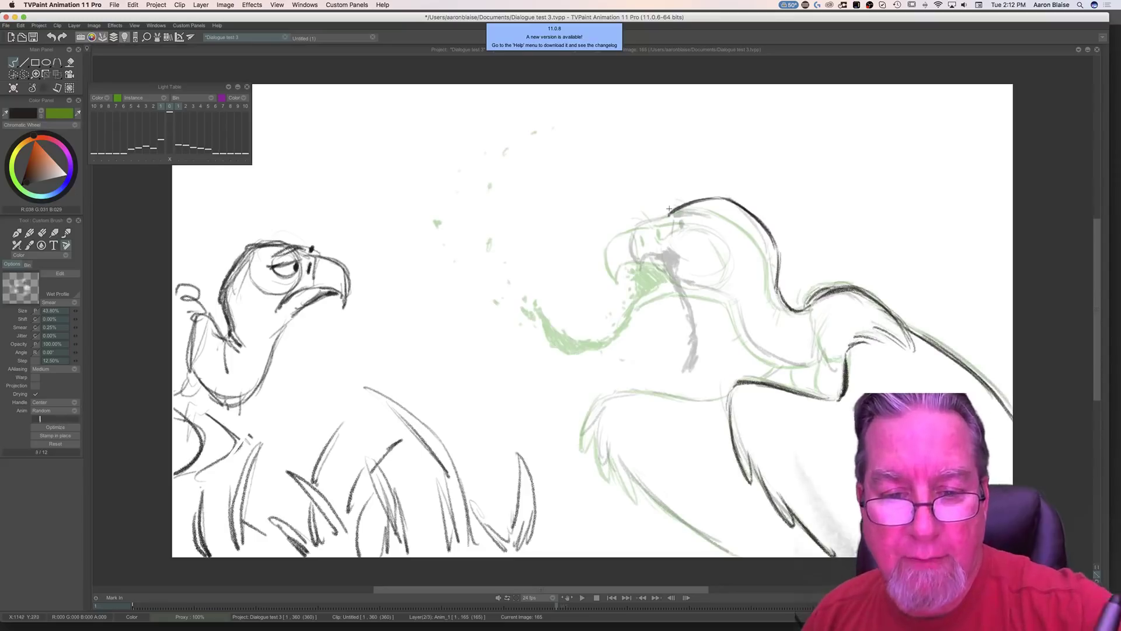
Step: Draw the top line of the beak forward from the brow, checking it against the previous drawing
drag(656, 219, 630, 231)
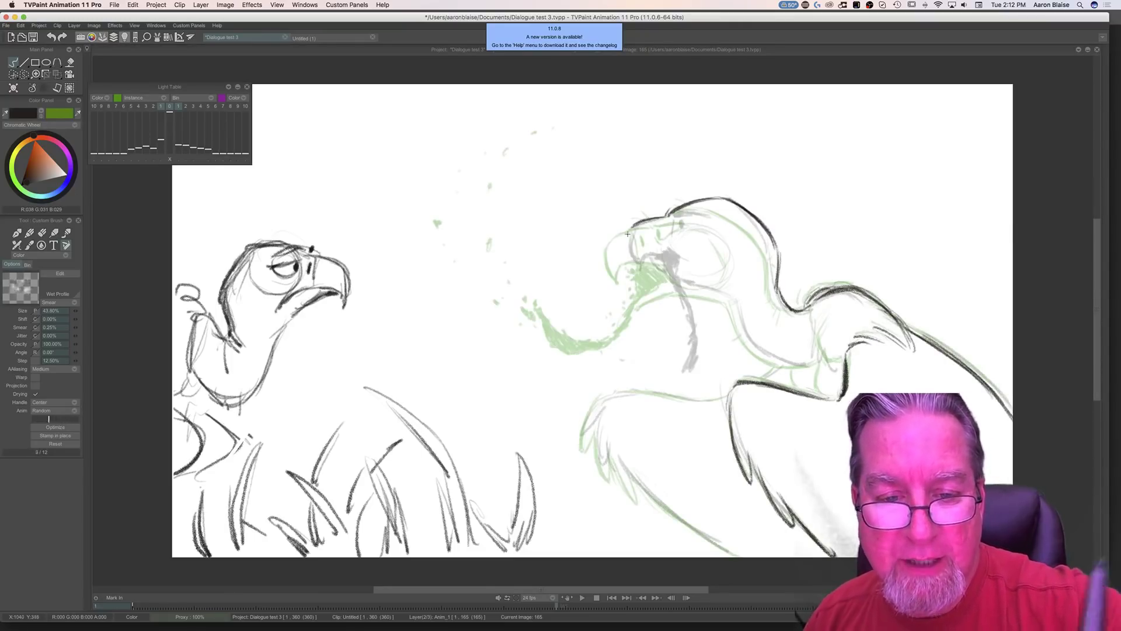
key(Left)
key(Right)
key(Left)
key(Right)
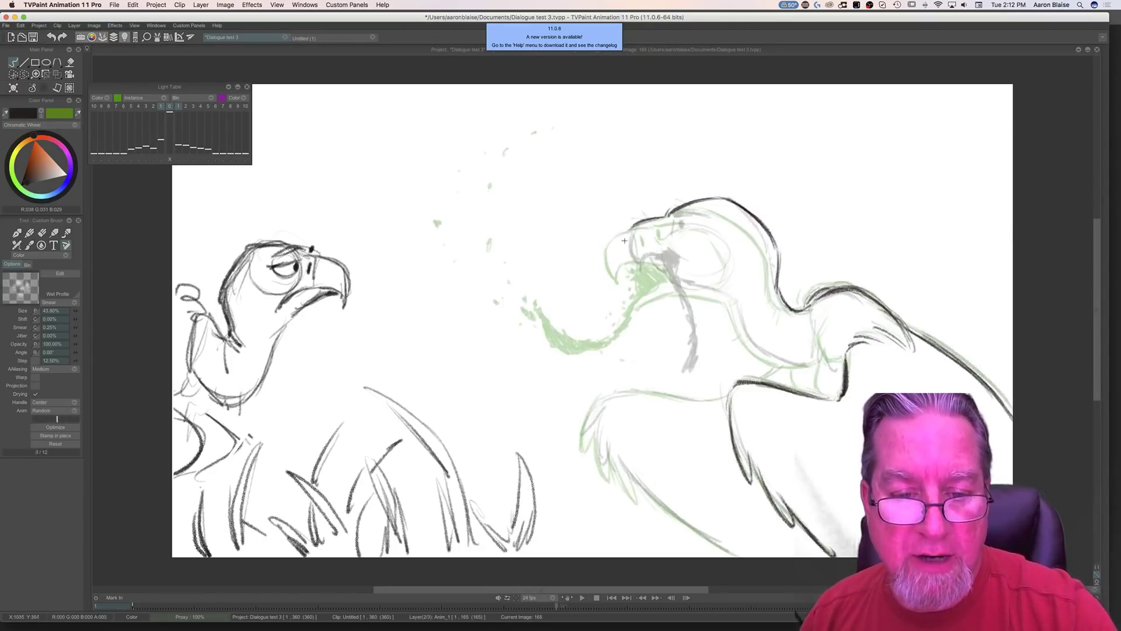
Step: Ink the hooked front of the upper beak and clean up its outline with the eraser
drag(625, 240, 636, 267)
key(Left)
key(Right)
key(e)
mouse_move(635, 220)
mouse_down()
mouse_move(658, 212)
mouse_move(626, 228)
mouse_move(629, 265)
mouse_up()
key(Left)
key(Right)
key(b)
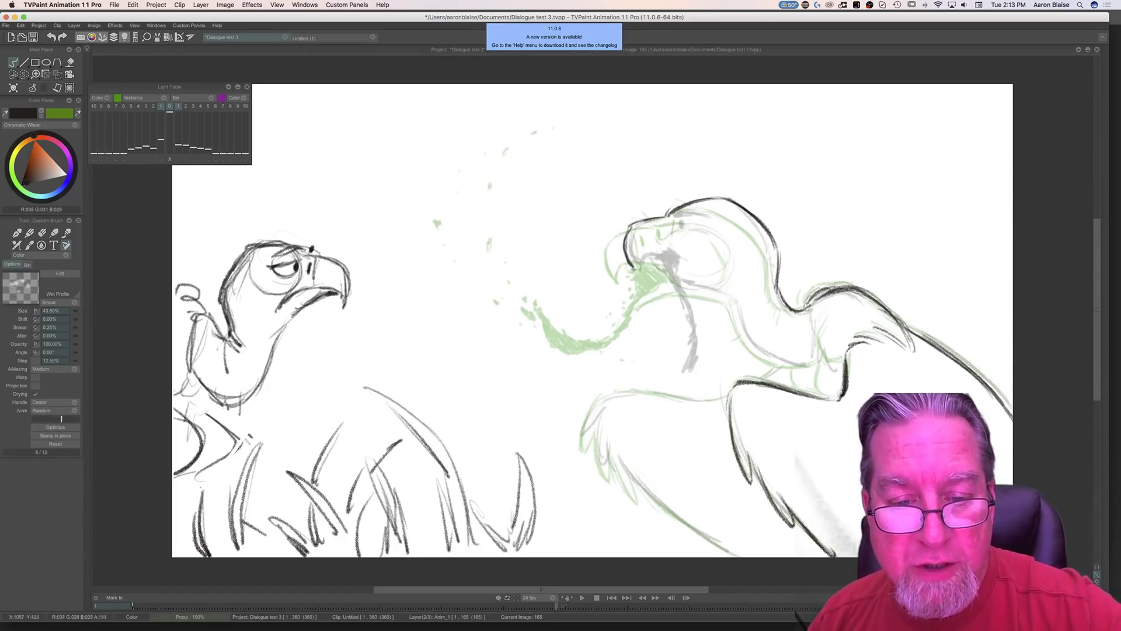
Step: Draw the lower edge of the upper beak back toward the corner of the mouth
drag(635, 264, 668, 251)
key(Left)
key(Right)
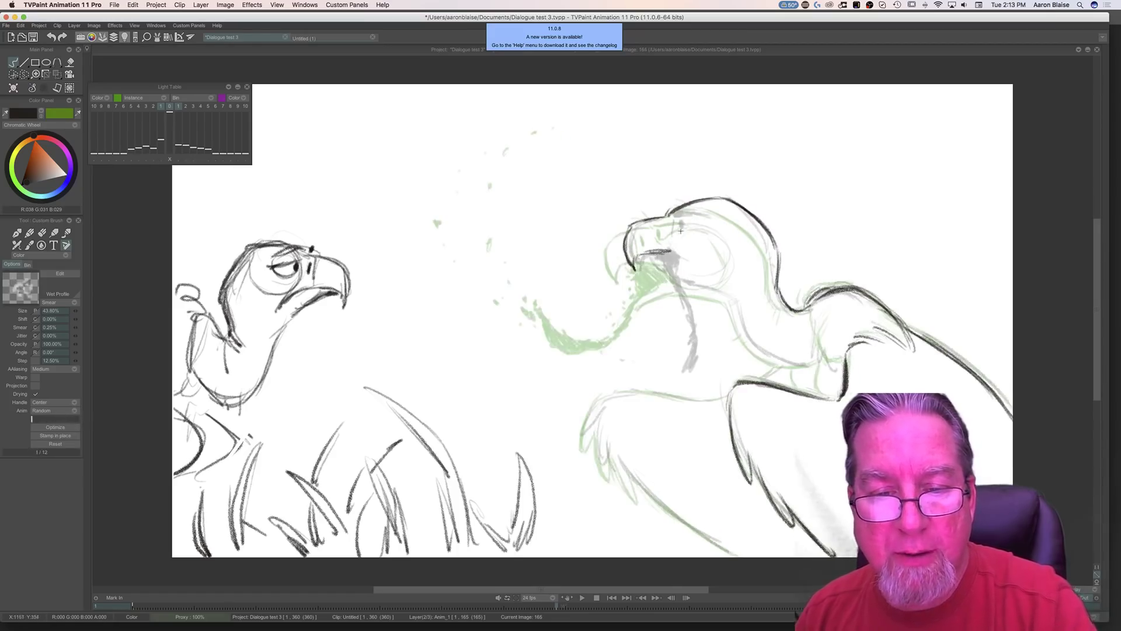
Step: Draw the slanted brow and the narrowed eye with its dark pupil behind the beak
drag(675, 218, 672, 216)
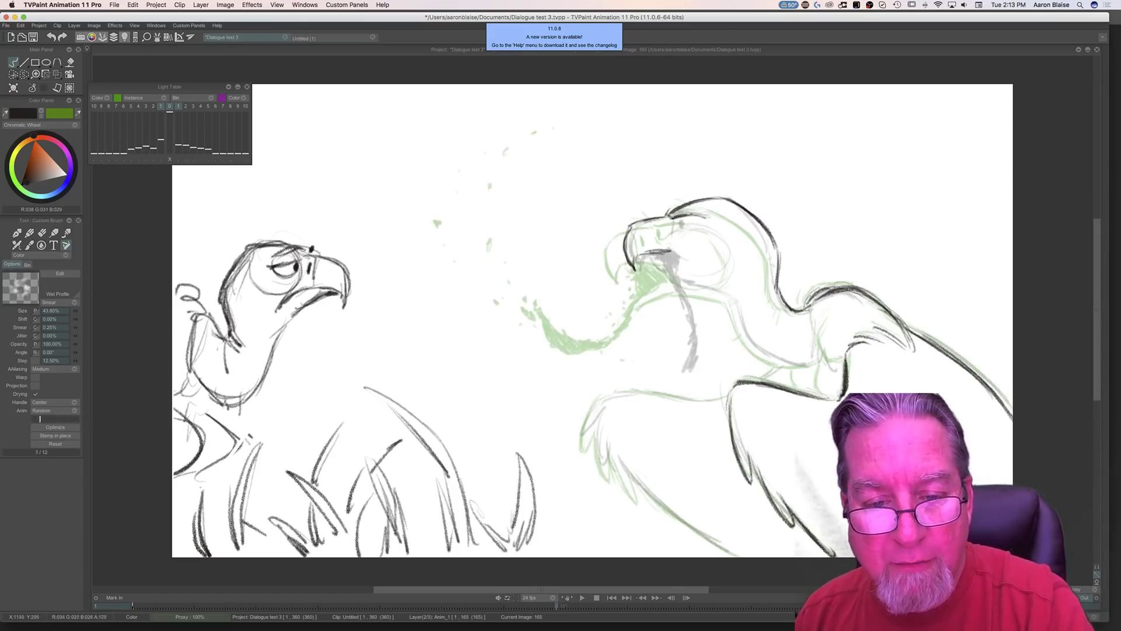
key(Left)
key(Right)
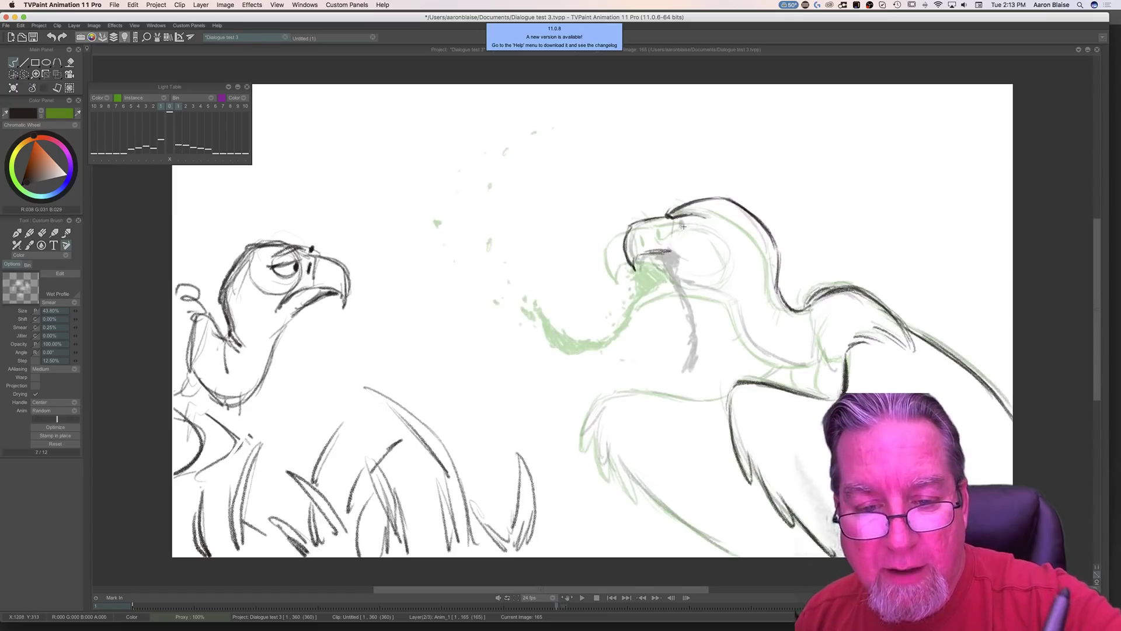
drag(679, 226, 685, 209)
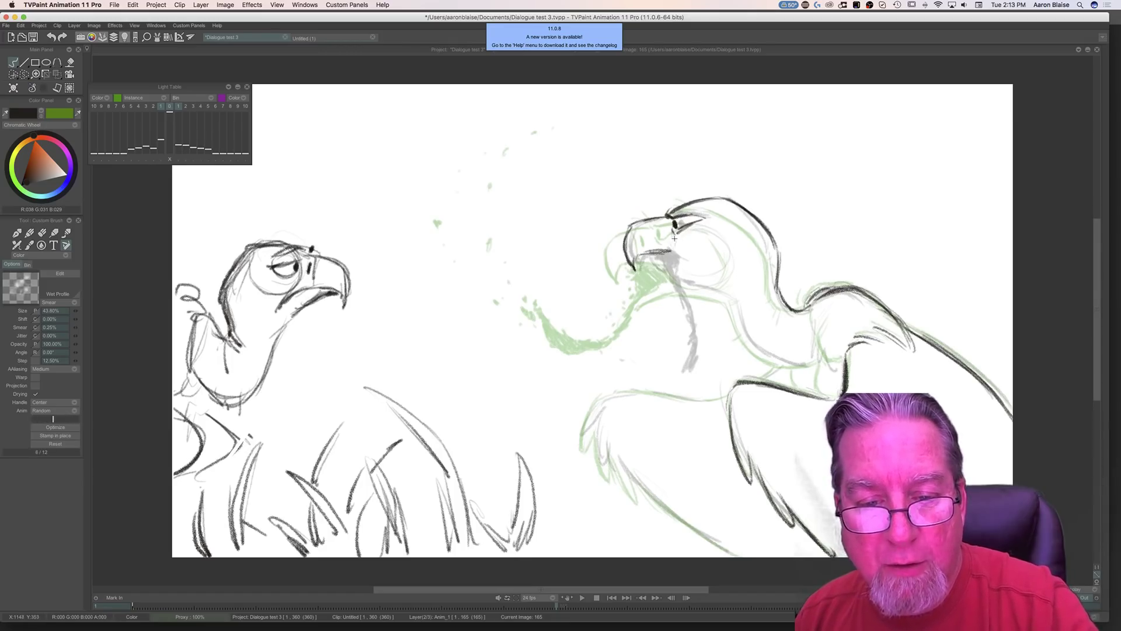
Step: Ink the line at the base of the beak and the nostril marks, comparing with the previous drawing
mouse_move(679, 262)
mouse_down()
mouse_move(671, 242)
mouse_move(648, 239)
mouse_up()
key(Left)
key(Right)
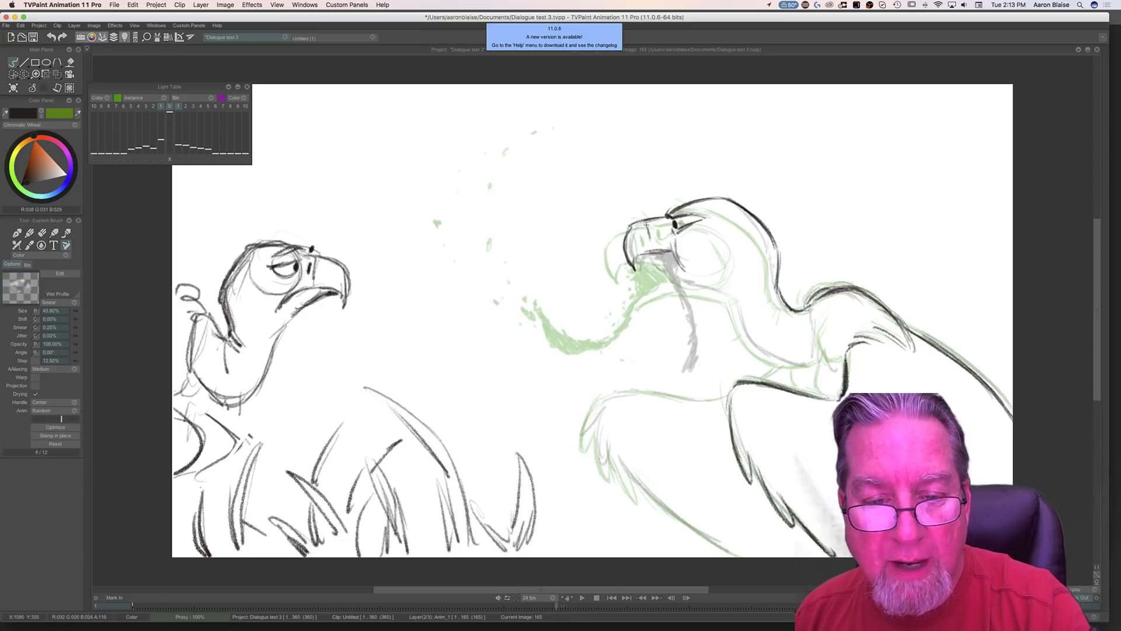
Step: Darken the nostril mark and sharpen the narrowed eye at frame 165, checking against the previous drawing
key(Left)
key(Right)
key(Left)
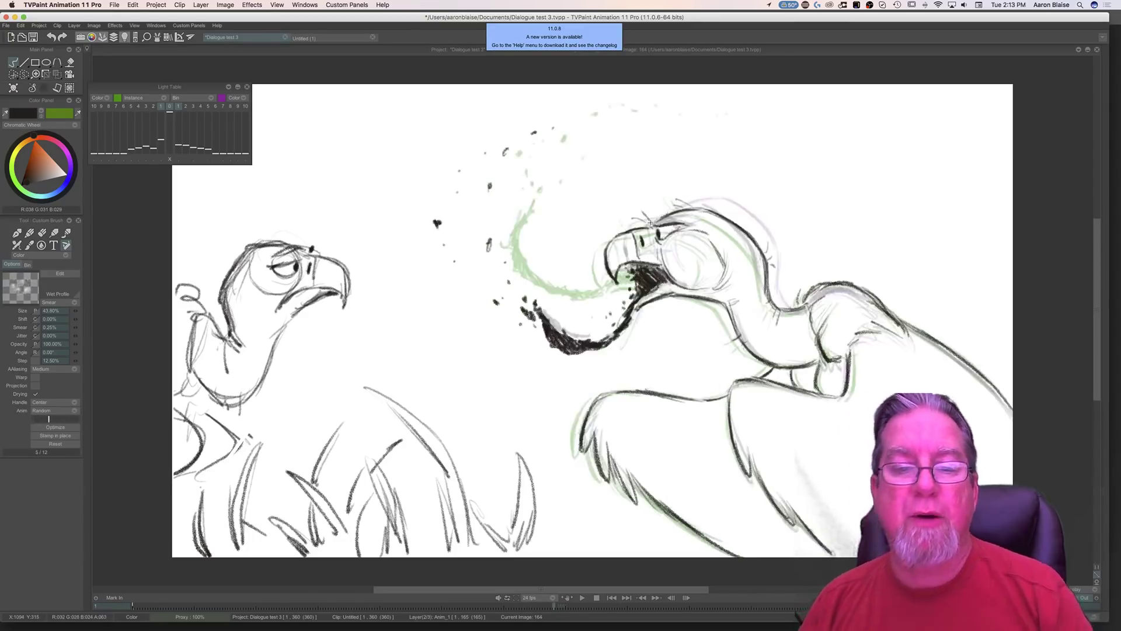
key(Right)
key(Left)
key(Right)
key(Left)
key(Right)
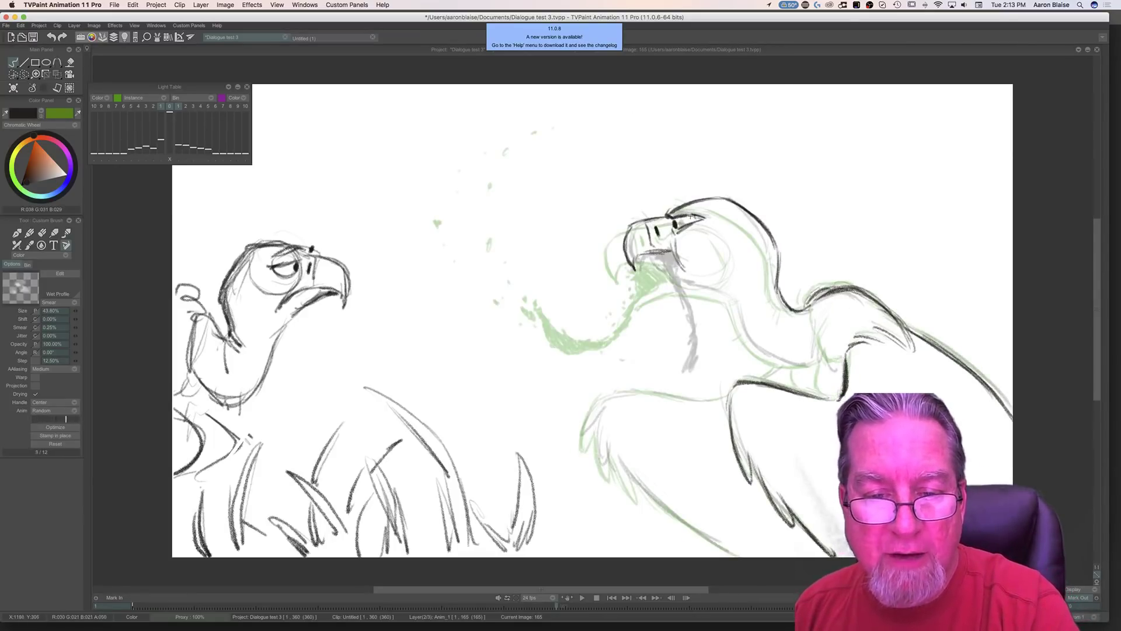
key(Left)
key(Right)
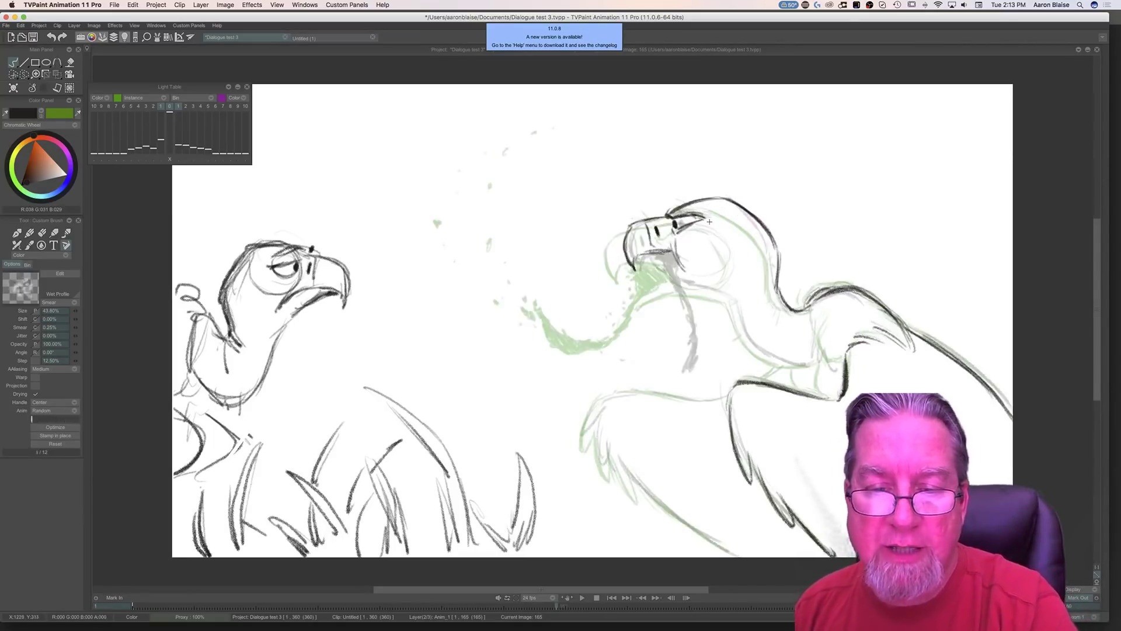
Step: Draw the short curved cheek line behind the eye, following the rough head shape
key(Left)
key(Right)
drag(729, 235, 741, 261)
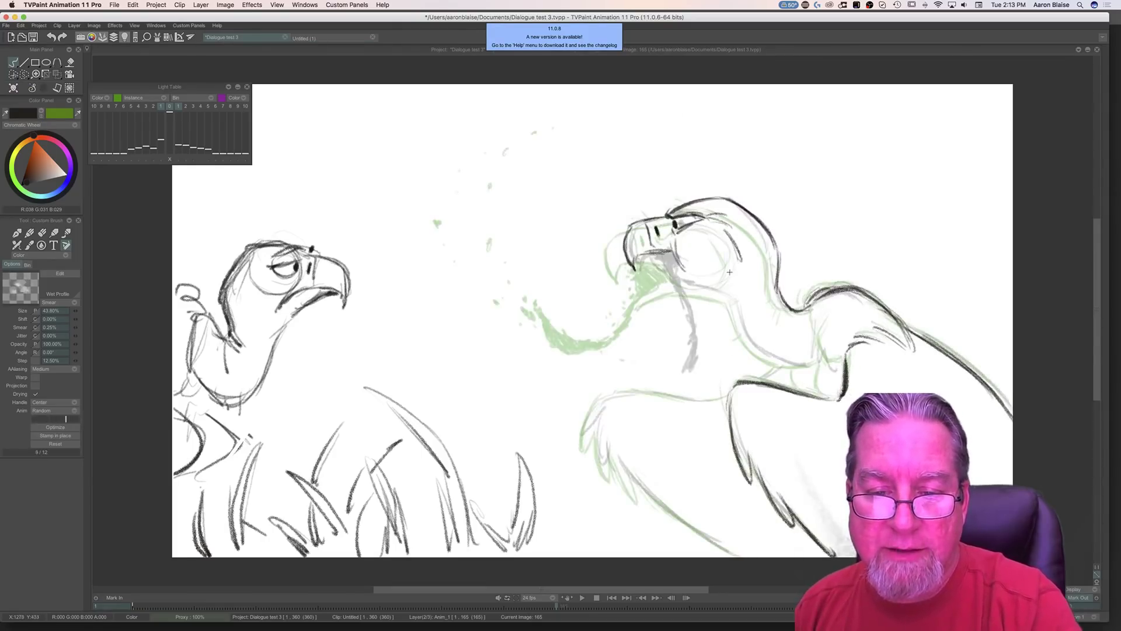
key(Left)
key(Right)
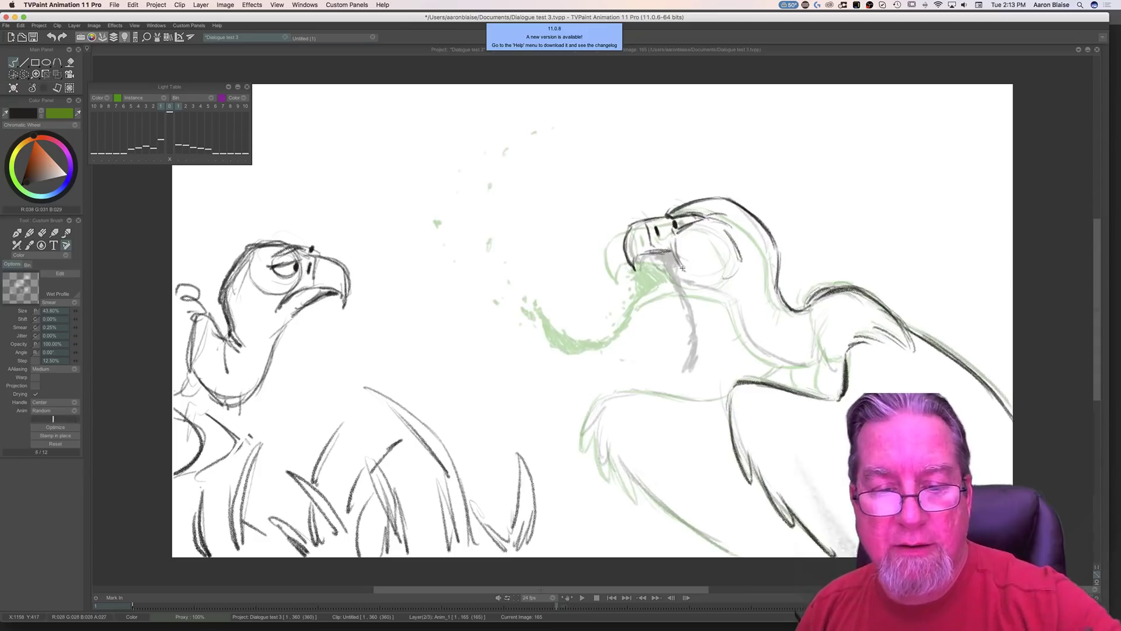
key(Left)
key(Right)
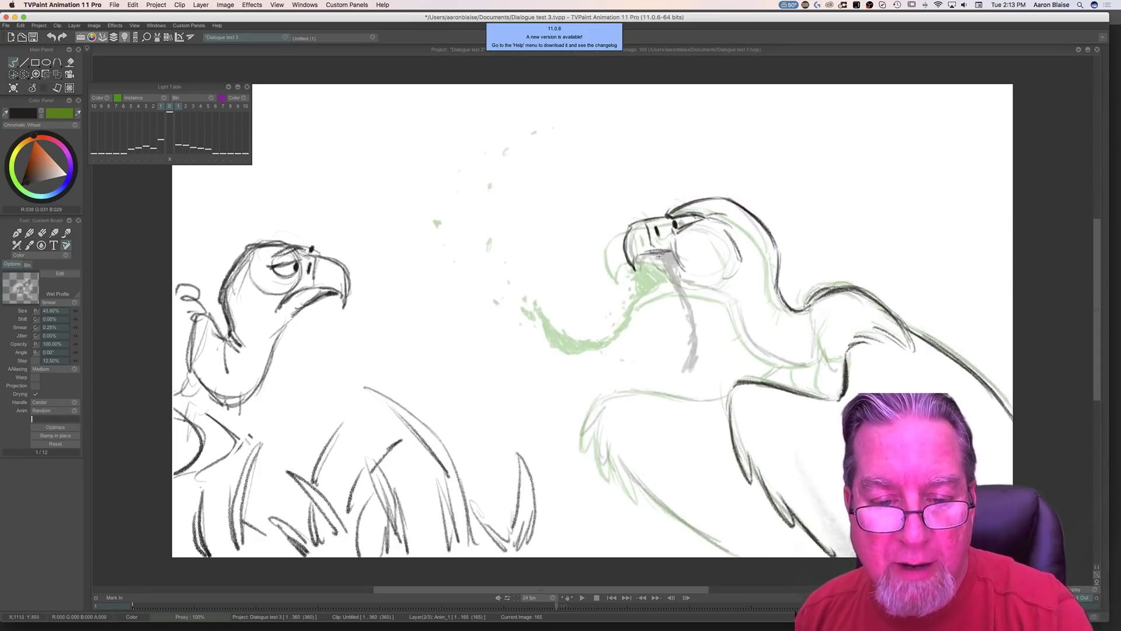
Step: Fill the open mouth below the upper beak with dense dark hatching
key(Left)
key(Right)
key(Left)
key(Right)
drag(677, 255, 658, 274)
key(Left)
key(Right)
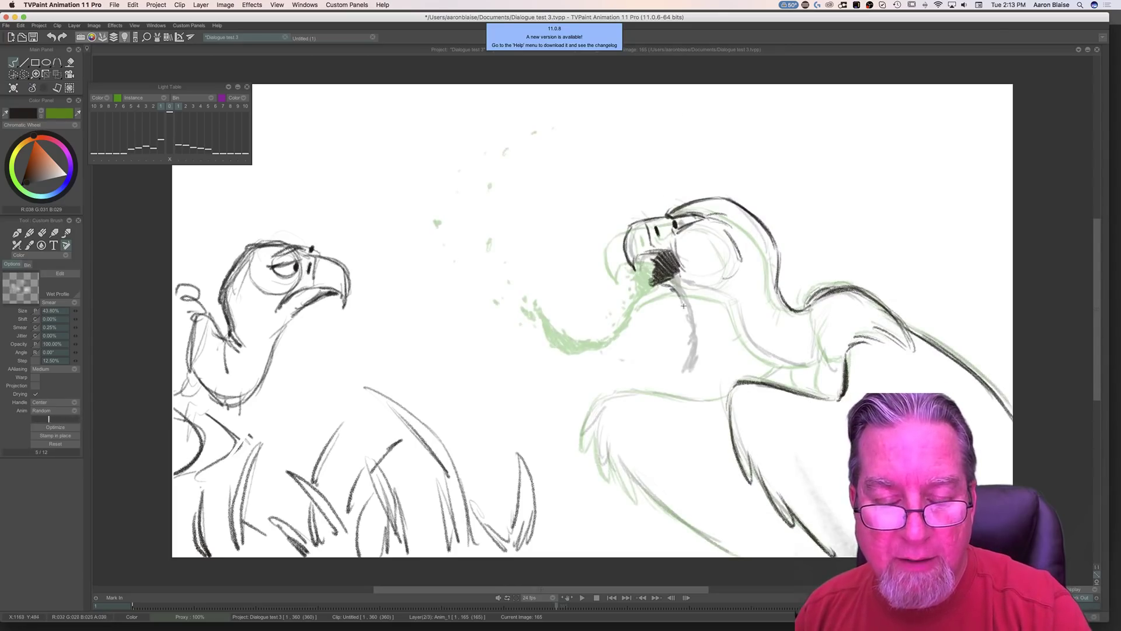
Step: Ink the dark stream of spit arcing from the mouth down to the top of the far wing
mouse_move(678, 280)
mouse_down()
mouse_move(694, 333)
mouse_move(663, 287)
mouse_move(684, 299)
mouse_move(689, 359)
mouse_move(669, 400)
mouse_move(684, 369)
mouse_move(683, 297)
mouse_move(683, 380)
mouse_move(671, 399)
mouse_move(647, 402)
mouse_up()
key(Left)
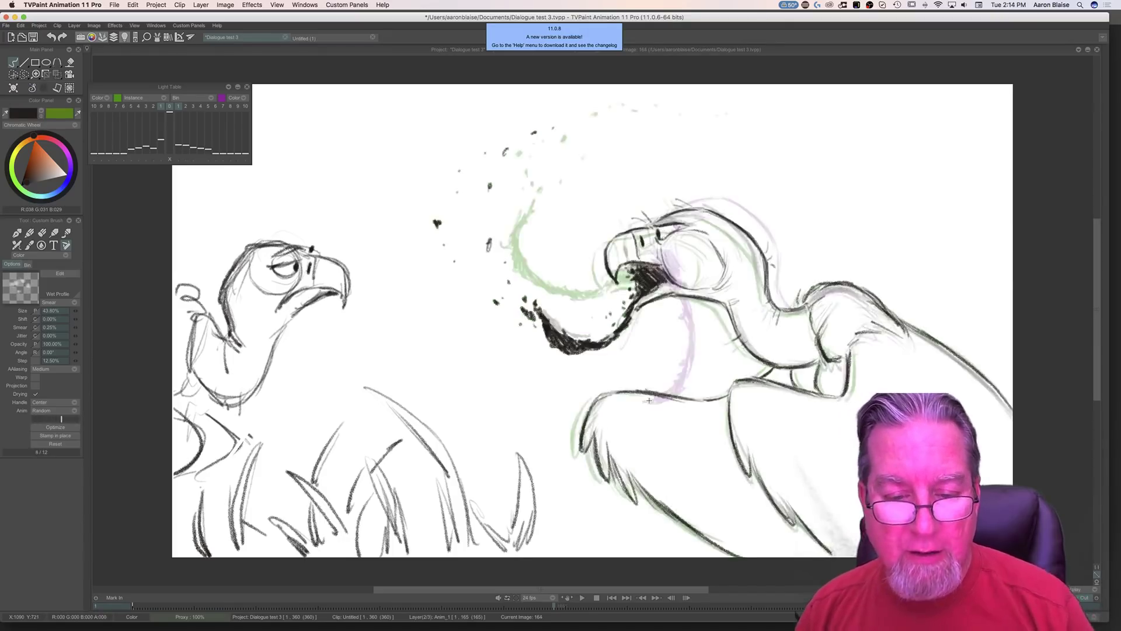
key(Right)
key(Left)
key(Right)
Step: Scatter spit droplets from the end of the stream toward the other vulture
click(629, 398)
click(631, 404)
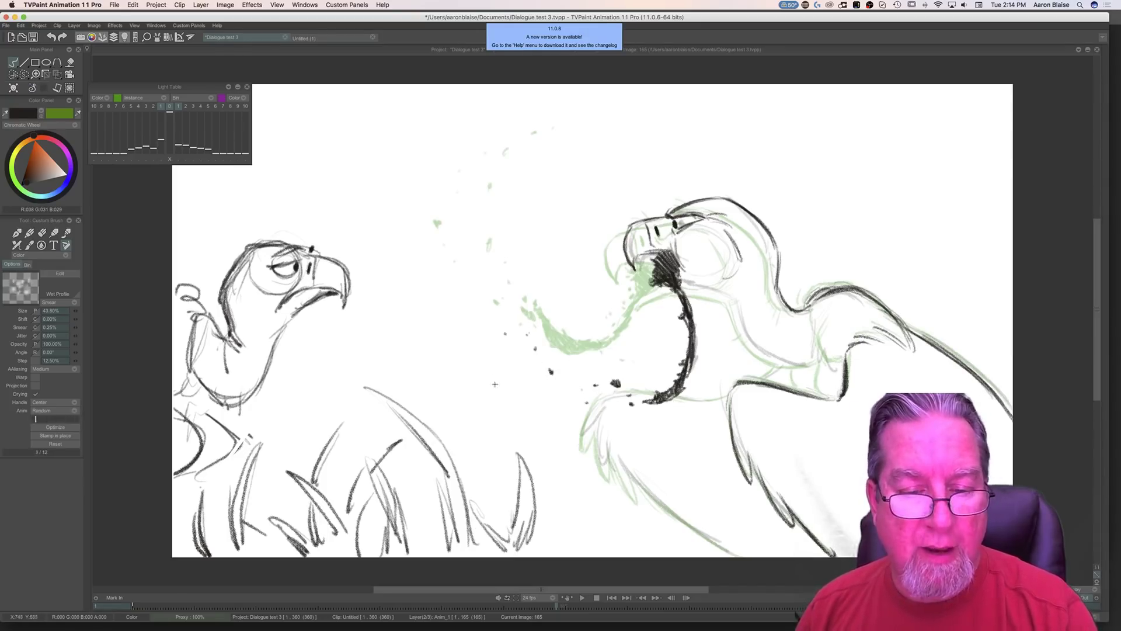
key(Left)
key(Right)
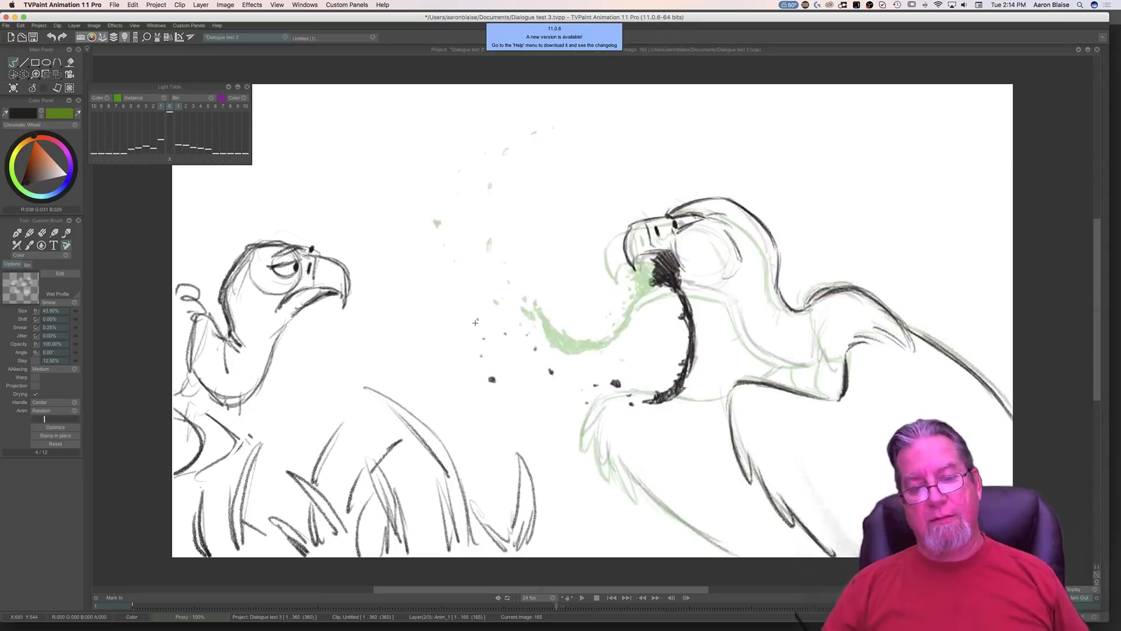
key(Left)
key(Right)
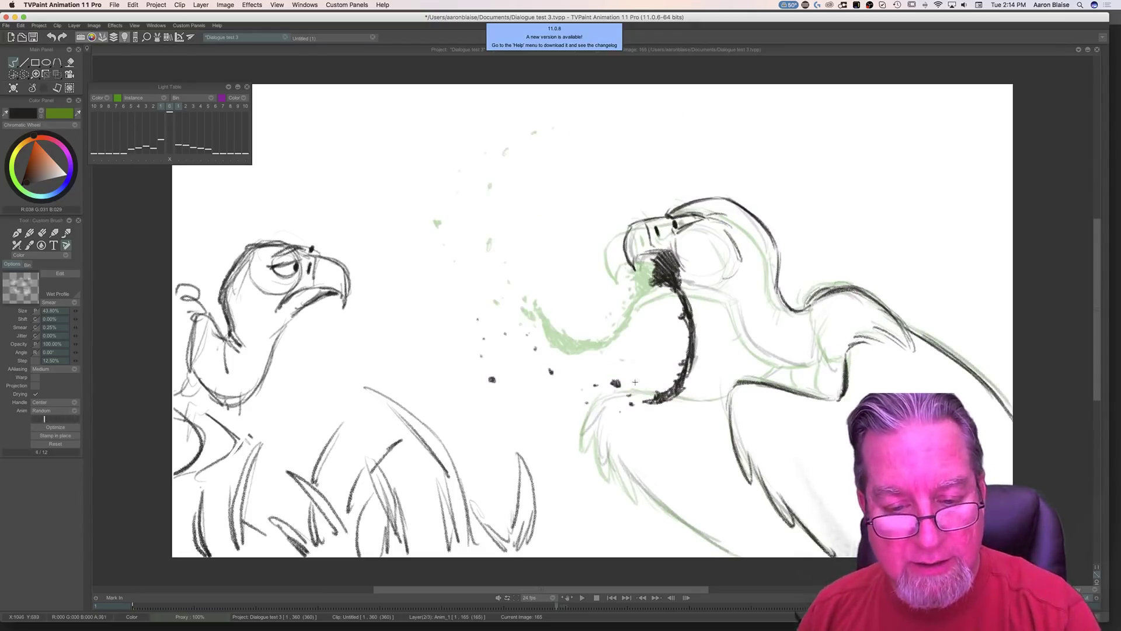
Step: Thicken and roughen the spit stream from its lower end back up to the mouth
mouse_move(669, 400)
mouse_down()
mouse_move(692, 330)
mouse_move(672, 285)
mouse_up()
key(Left)
key(Right)
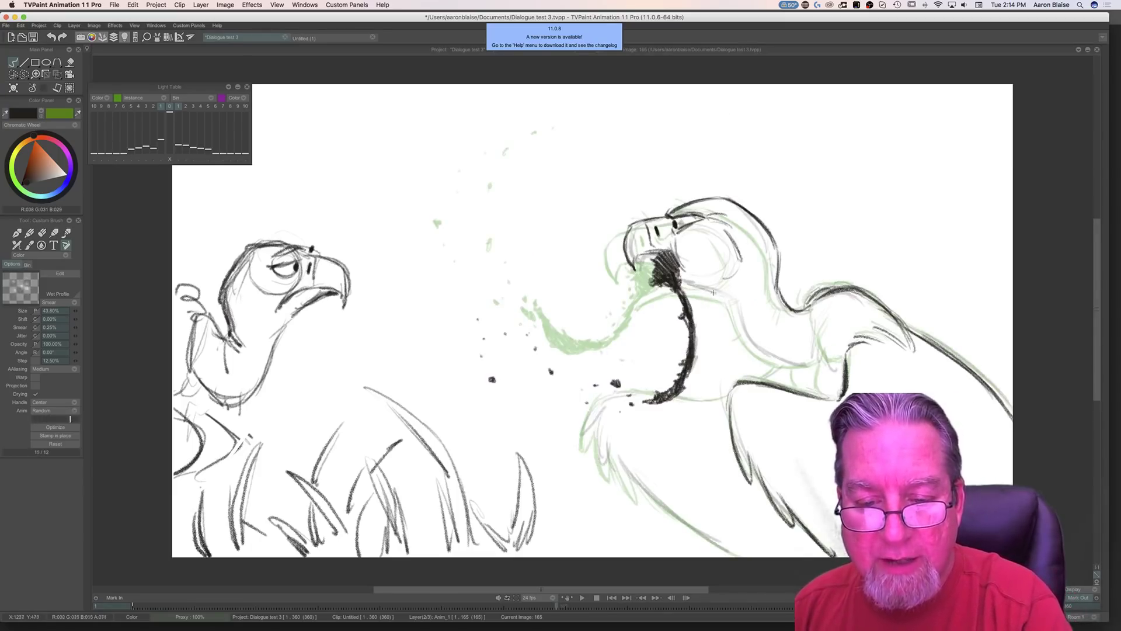
Step: Ink the underside of the jaw from the throat forward to the tip of the lower beak
key(Left)
key(Right)
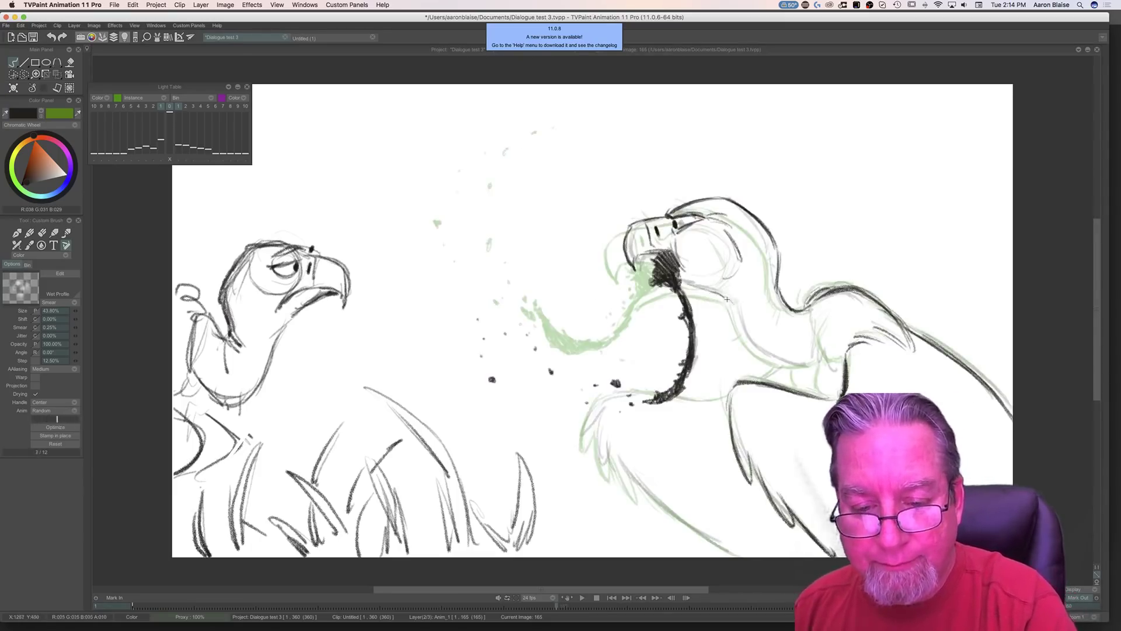
mouse_move(707, 292)
mouse_down()
mouse_move(733, 304)
mouse_move(681, 283)
mouse_move(643, 291)
mouse_up()
key(Left)
key(Right)
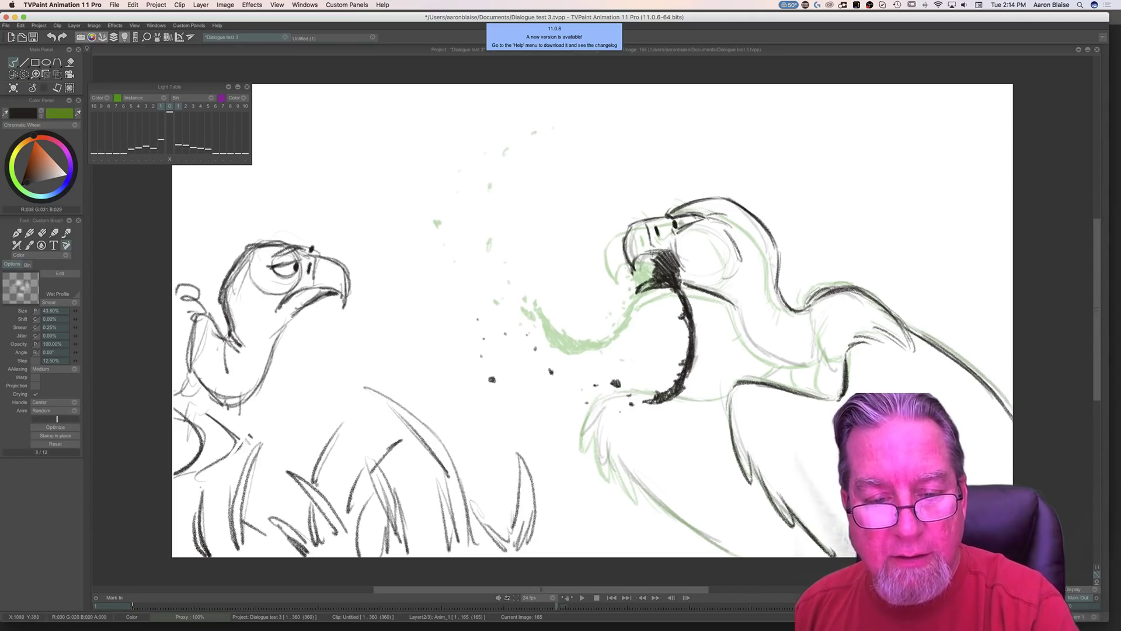
key(Left)
key(Right)
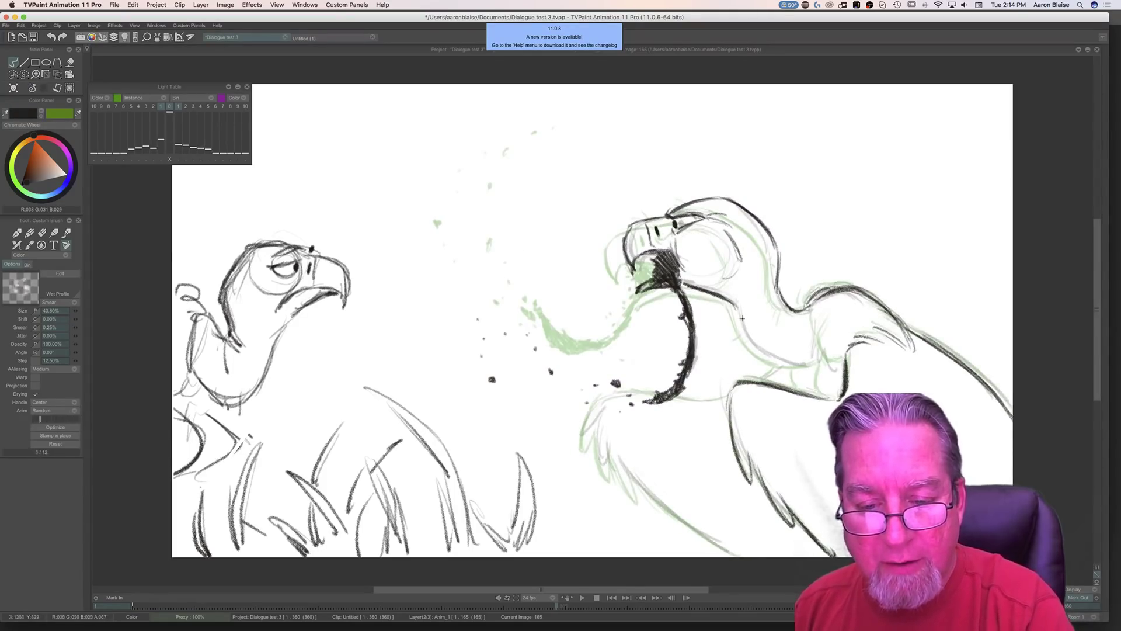
Step: Ink the front contour of the neck curving down from the throat to the shoulder
key(Left)
key(Right)
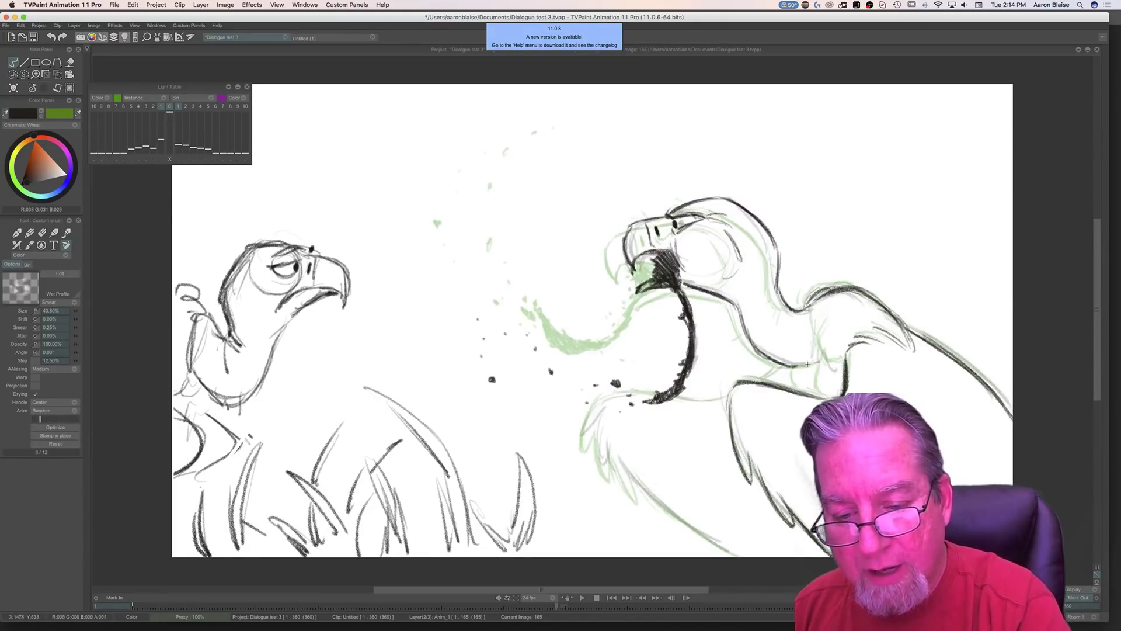
key(Left)
key(Right)
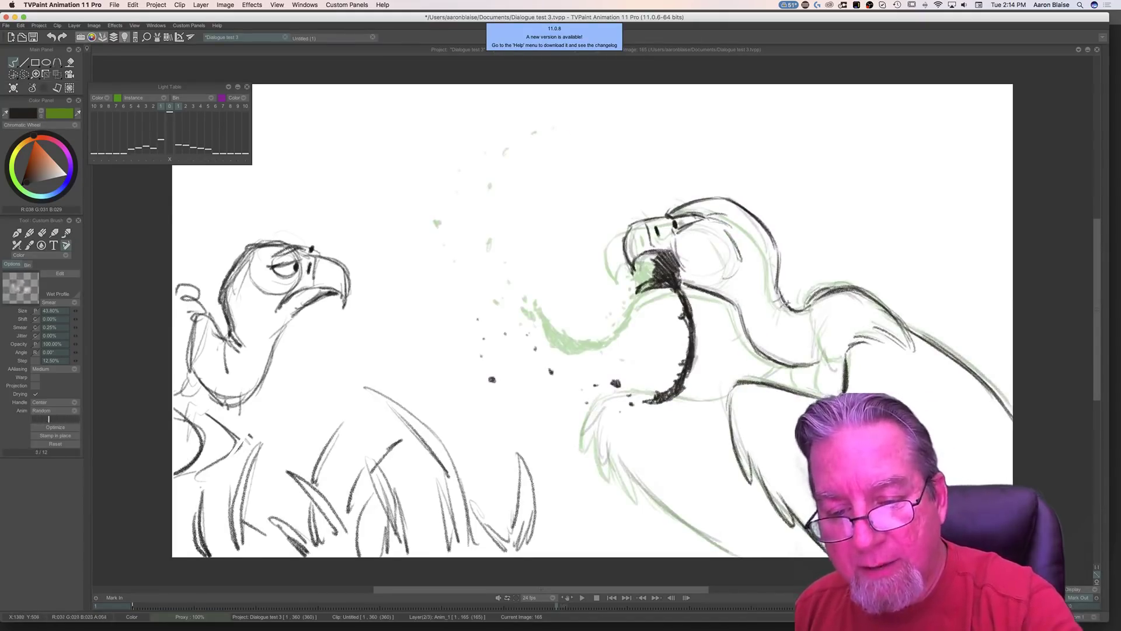
Step: Add short feather ticks along the crown, the back of the neck and the throat, matching the previous drawing
key(Left)
key(Right)
key(Left)
key(Right)
key(Left)
key(Right)
key(Left)
key(Right)
key(Left)
key(Right)
key(Left)
key(Left)
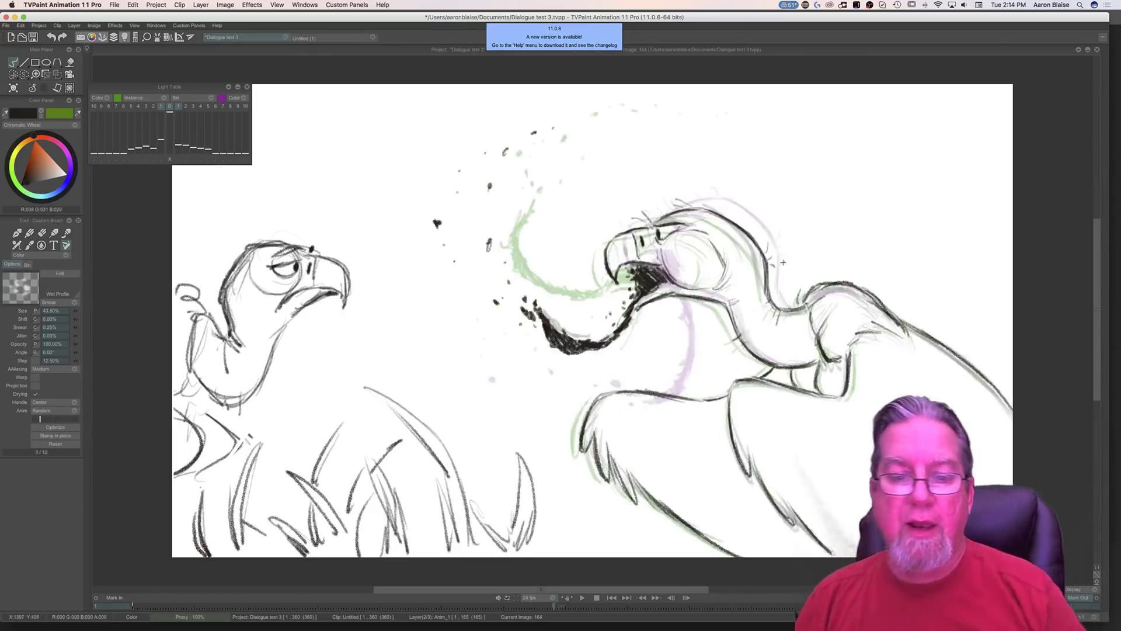
key(Right)
key(Left)
key(Right)
key(Left)
key(Right)
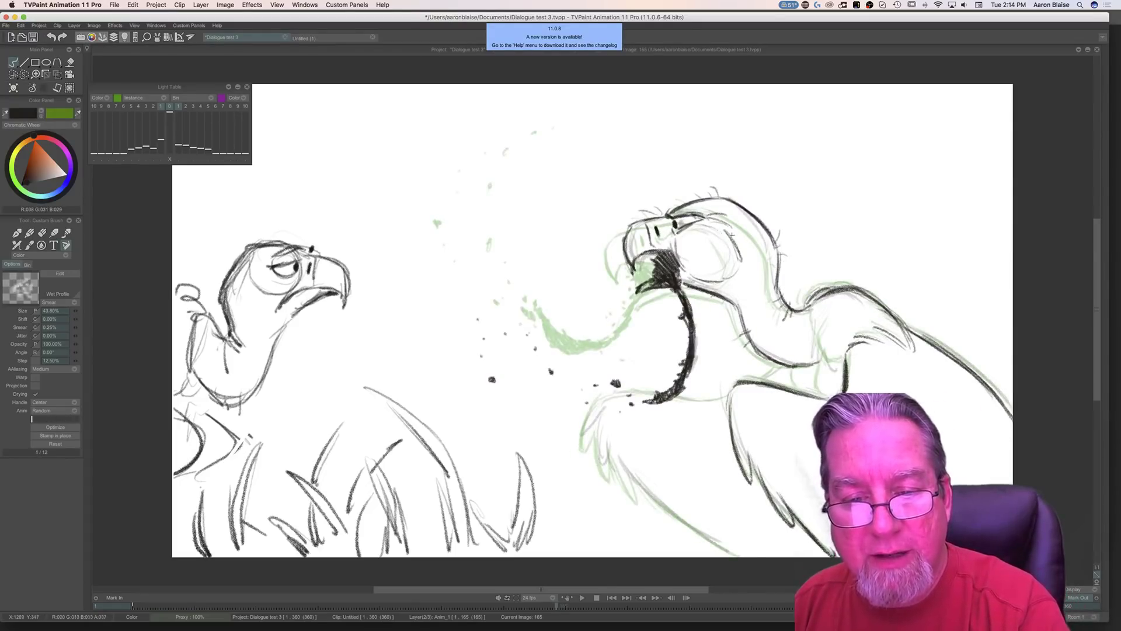
Step: Sketch light contour lines around the eye socket and cheek, comparing with the previous drawing
key(Left)
key(Right)
key(Right)
key(Left)
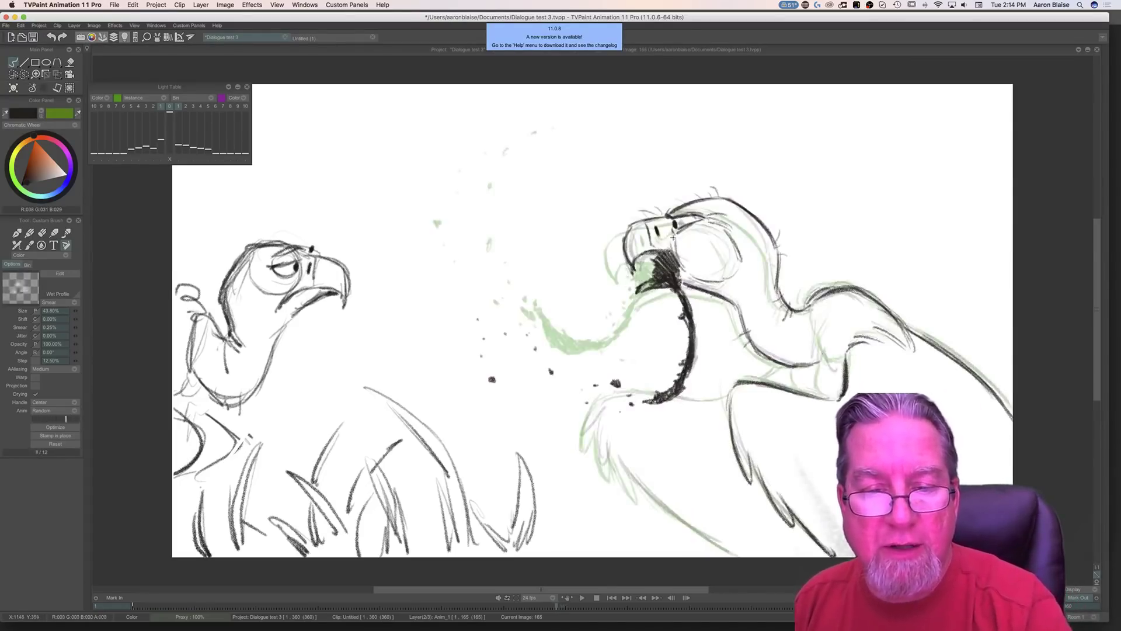
key(Left)
key(Right)
key(Left)
key(Right)
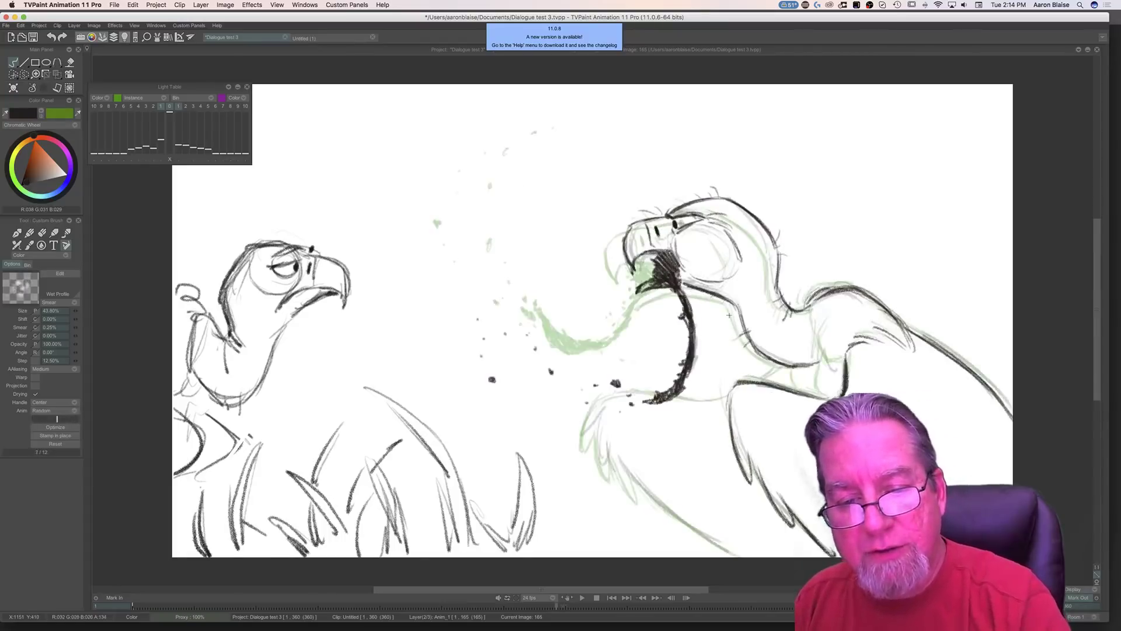
Step: Draw the curved ruff contour from the shoulder down to the base of the neck, including its lower folds
key(Left)
key(Left)
key(Right)
key(Left)
key(Right)
mouse_move(813, 310)
mouse_down()
mouse_move(830, 363)
mouse_move(843, 363)
mouse_up()
key(Left)
key(Right)
key(Left)
key(Right)
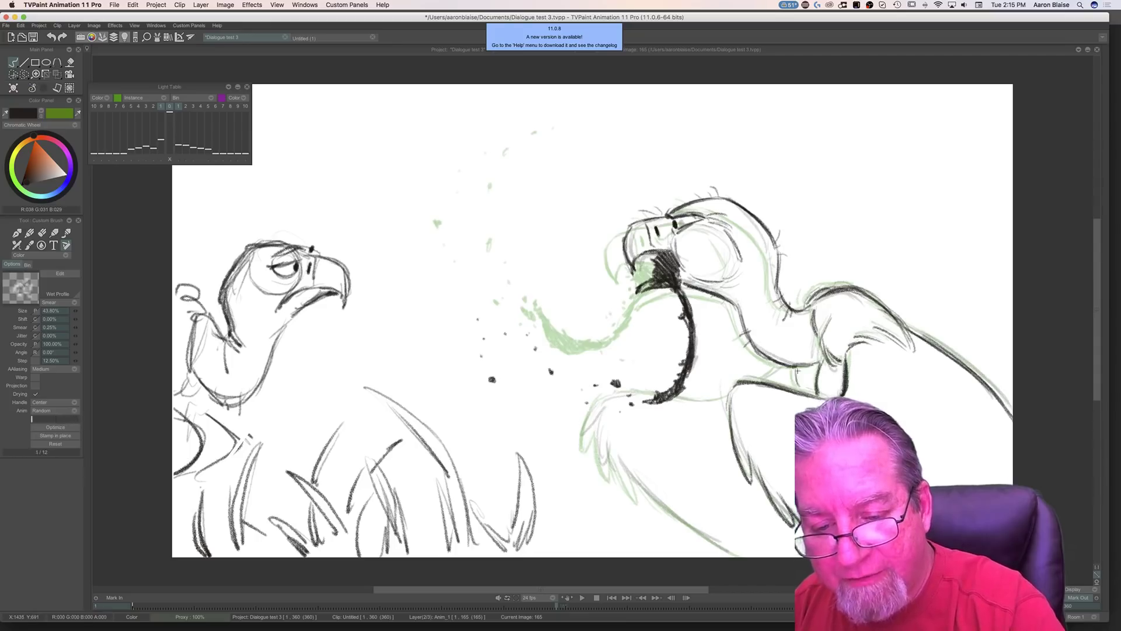
Step: Draw the short curved fold lines between the base of the neck and the top of the near wing
key(Left)
key(Right)
key(Left)
key(Right)
drag(797, 369, 797, 389)
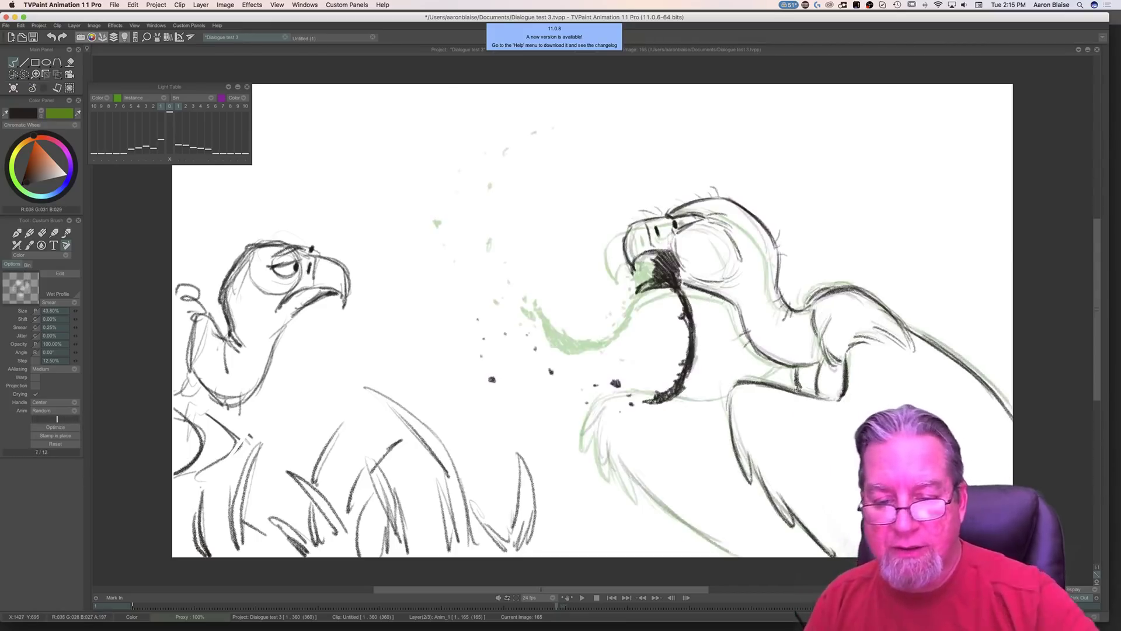
key(Left)
key(Right)
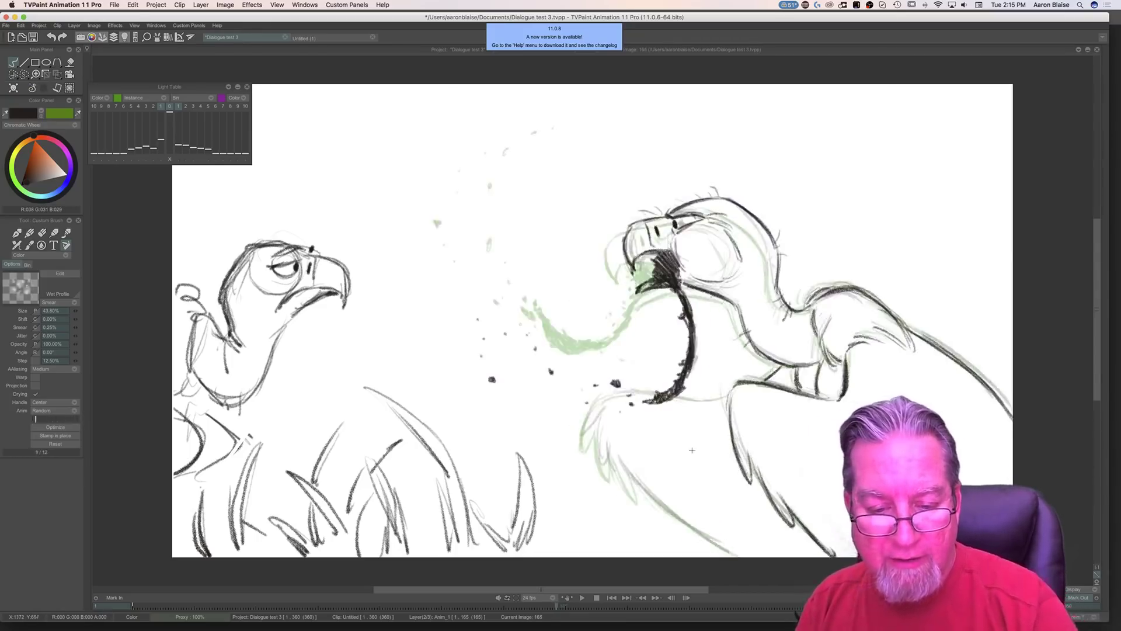
Step: Ink the far wing's upper edge, rounded front and jagged feathers down to the bottom of the frame
key(Left)
key(Right)
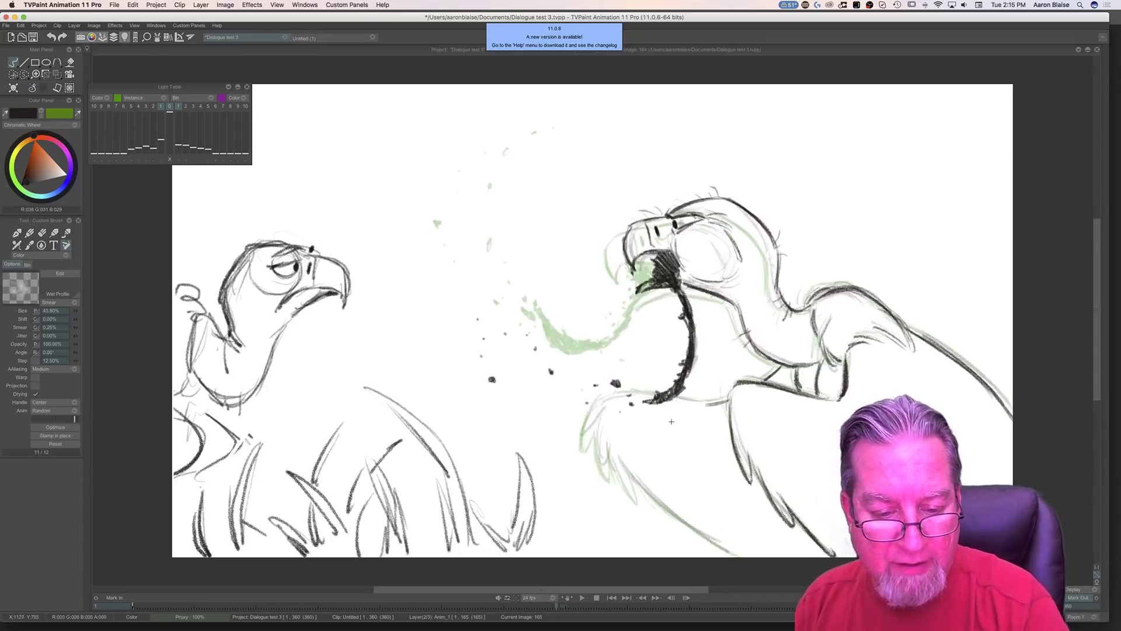
mouse_move(701, 403)
mouse_down()
mouse_move(624, 395)
mouse_move(591, 364)
mouse_move(603, 400)
mouse_move(590, 442)
mouse_move(597, 451)
mouse_move(606, 435)
mouse_move(641, 502)
mouse_move(639, 477)
mouse_move(743, 557)
mouse_up()
key(Left)
key(Right)
key(Left)
key(Right)
Step: Flip between frames 164 and 165 to examine how the far wing moves
key(Left)
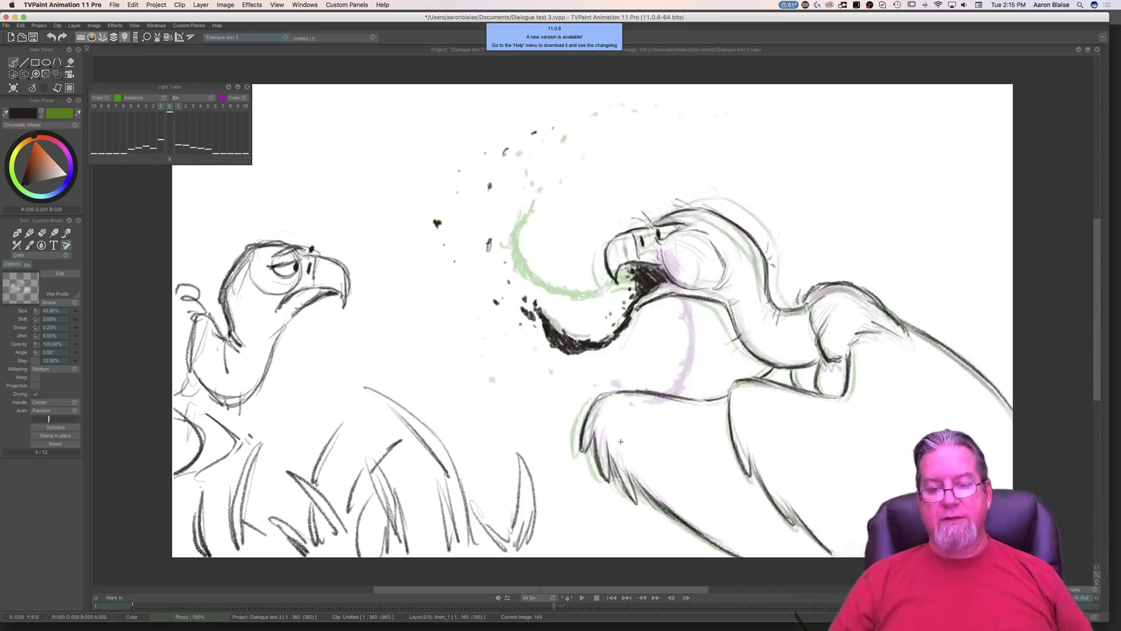
key(Right)
key(Left)
key(Right)
key(Left)
key(Right)
key(Left)
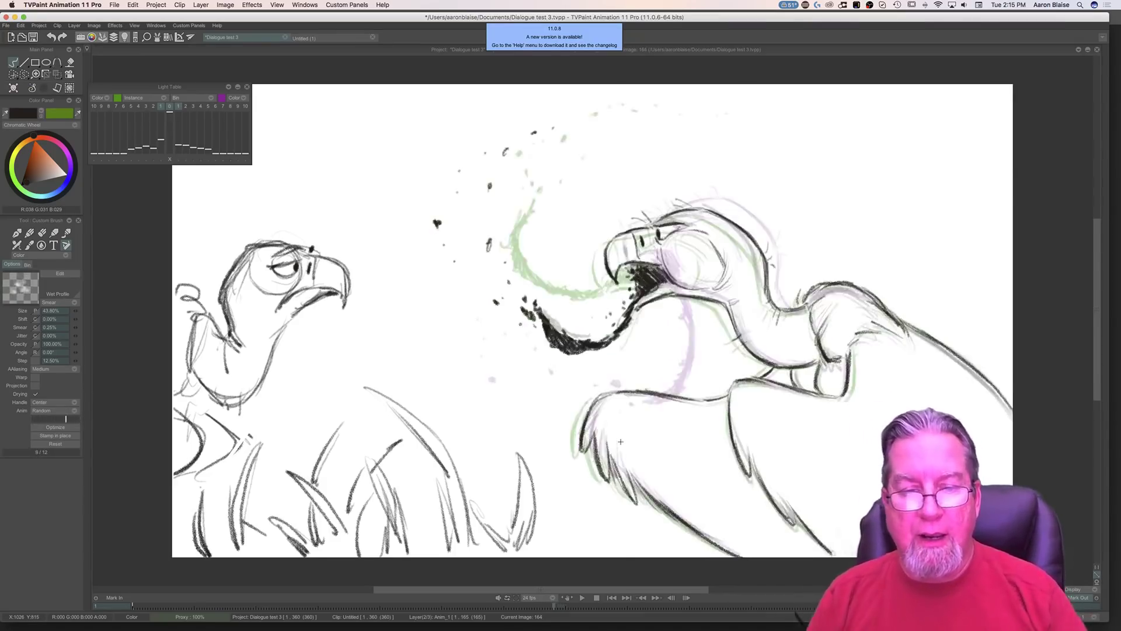
key(Right)
key(Left)
key(Right)
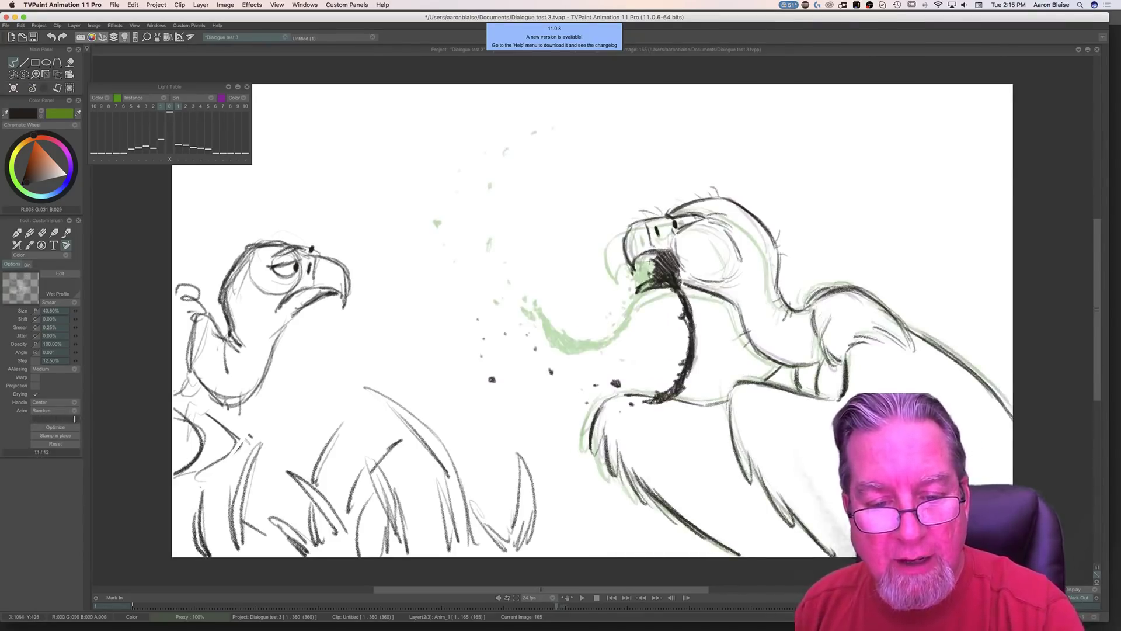
Step: Add small droplets beside the upper part of the spit stream, just below the mouth
drag(668, 298, 658, 291)
click(675, 318)
key(Left)
key(Right)
key(Left)
key(Right)
Step: Add a few trailing spit droplets high in the gap between the two vultures and compare with the previous drawing
drag(585, 387, 594, 386)
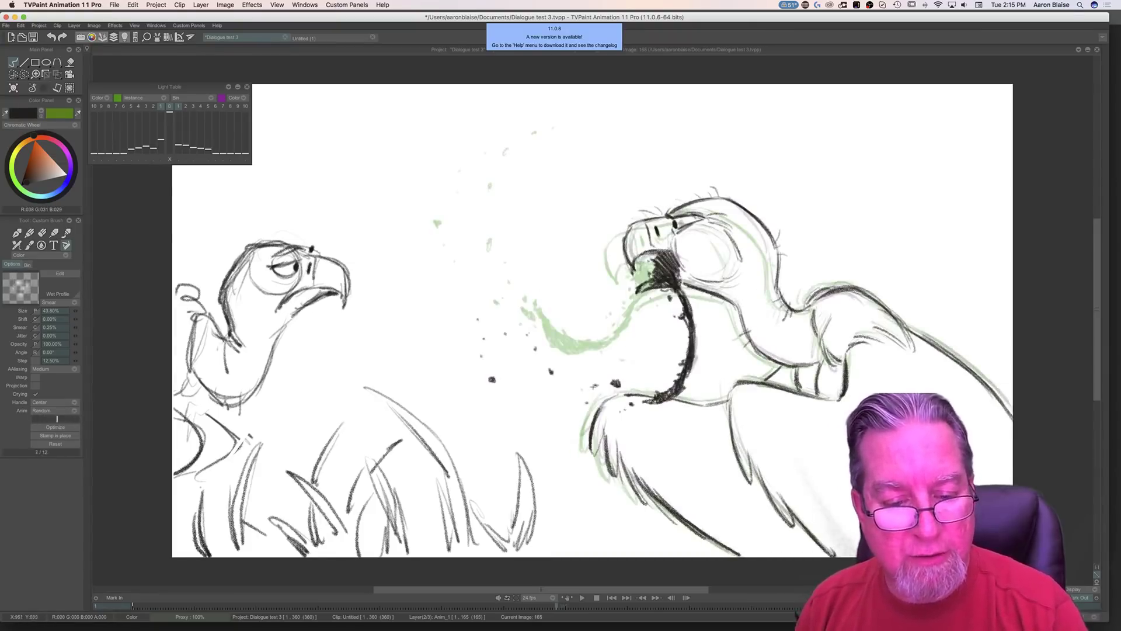
key(Left)
key(Right)
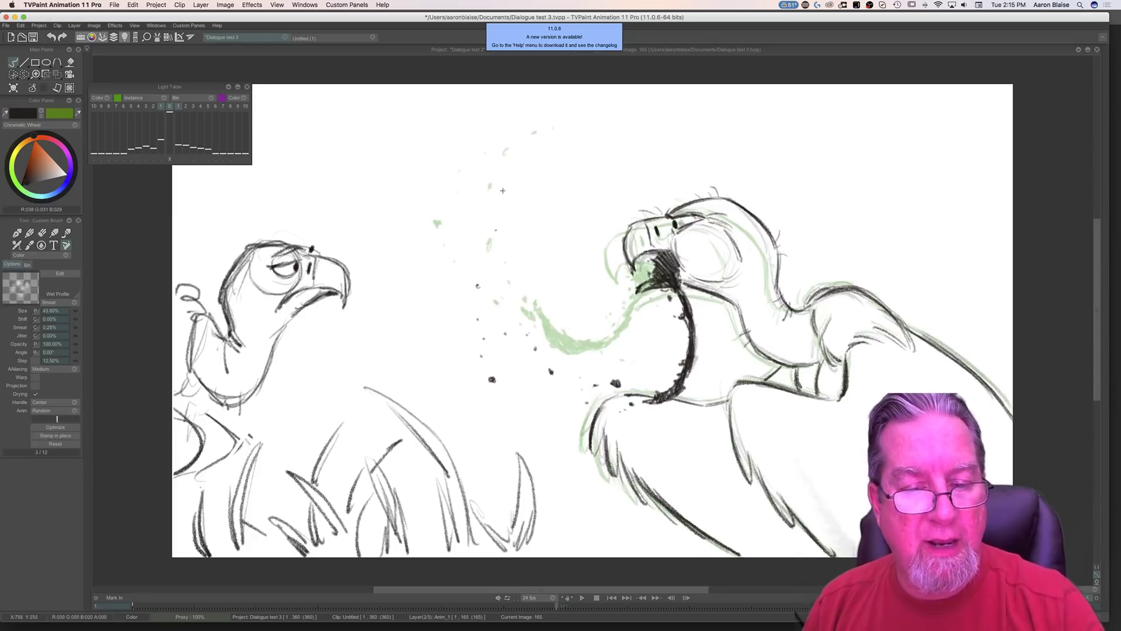
click(503, 191)
key(Left)
key(Right)
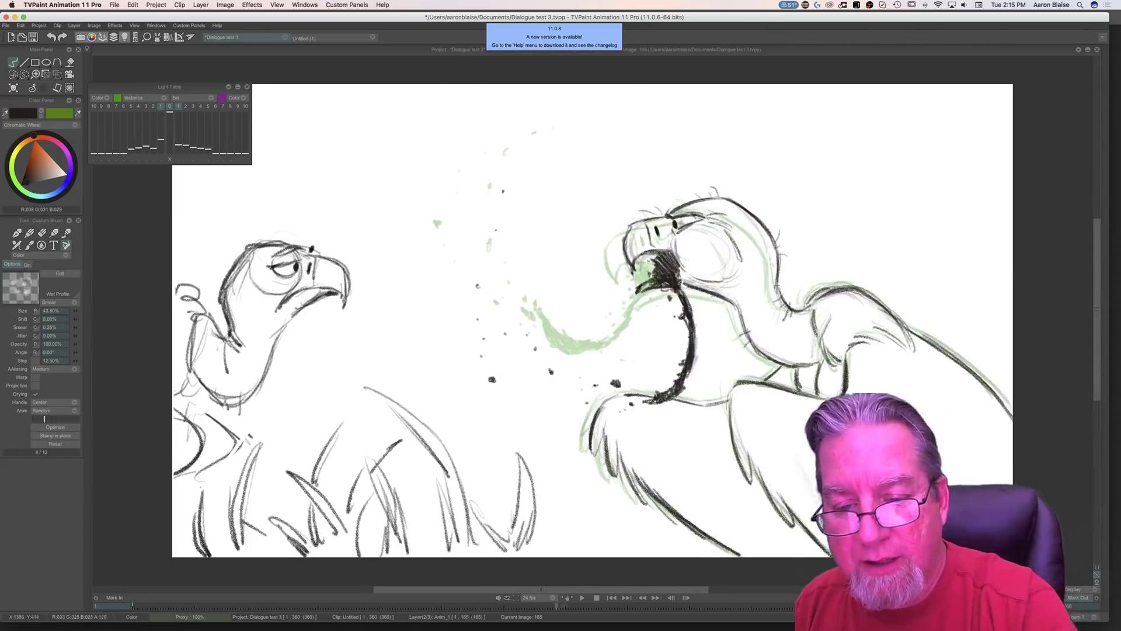
key(Left)
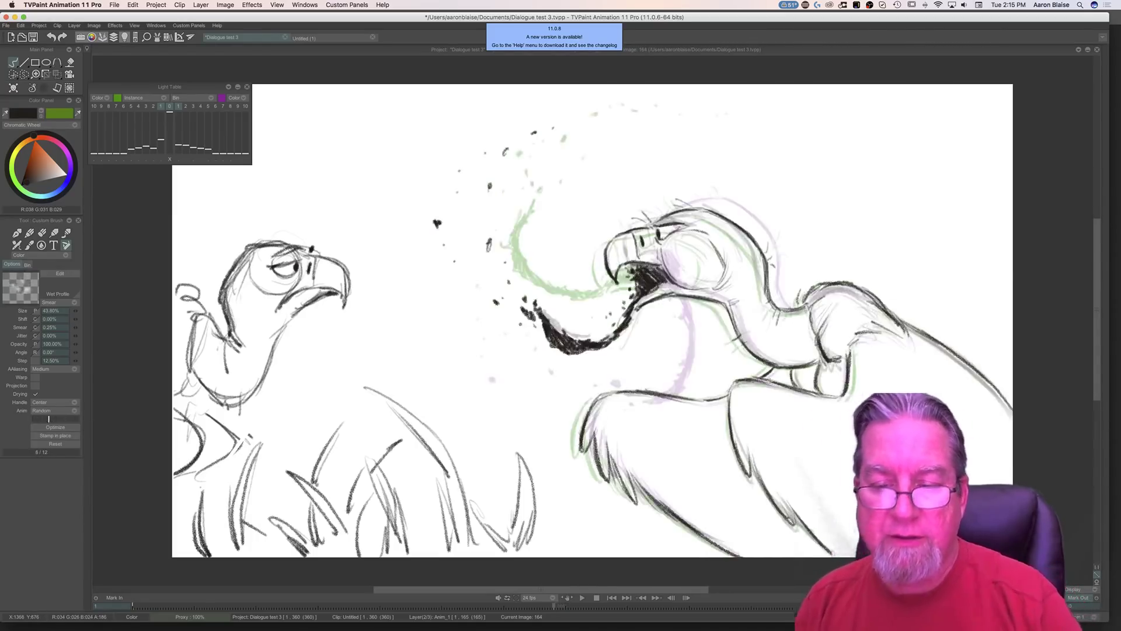
key(Right)
key(Left)
key(Right)
key(Left)
key(Right)
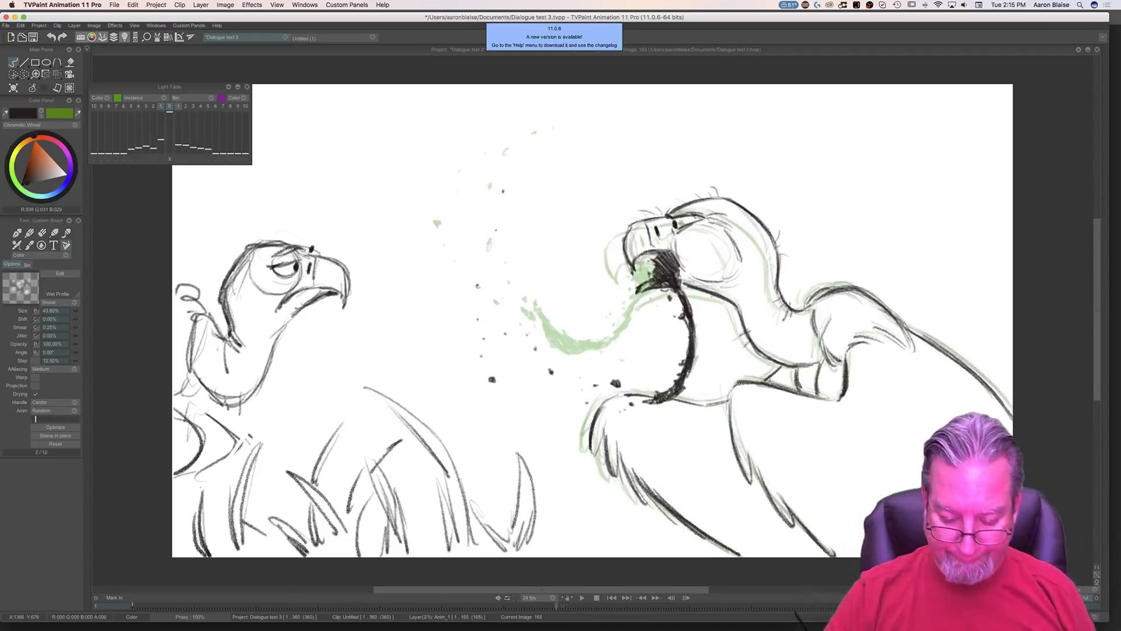
Step: Show the timeline and extend the last drawing on the Anim_1 layer to frame 170
key(Tab)
drag(518, 556, 540, 558)
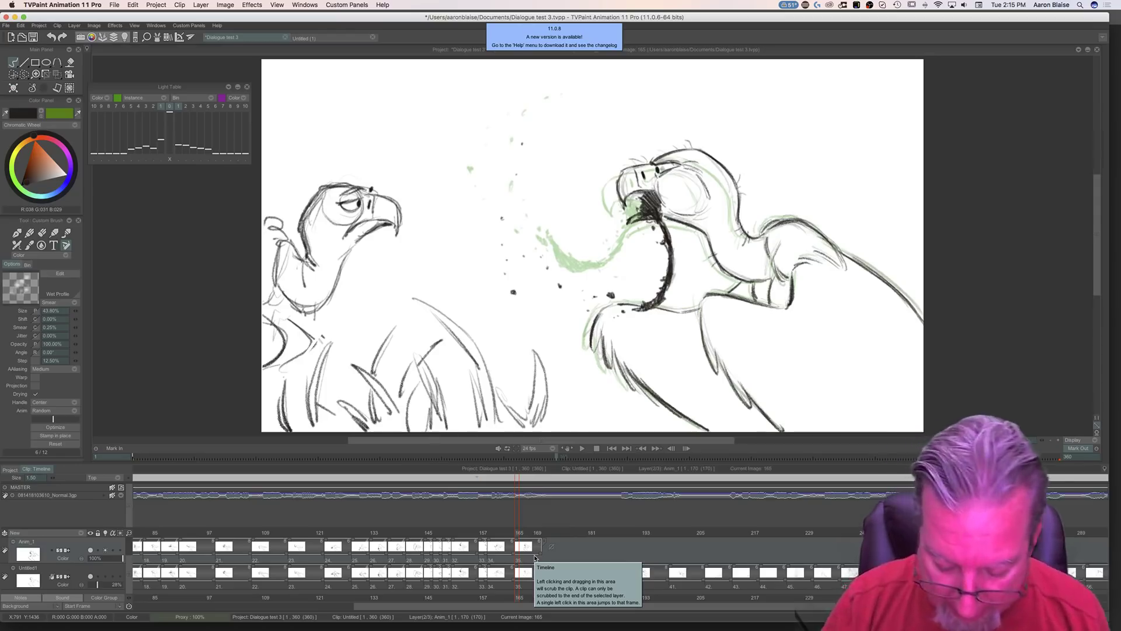
key(Tab)
key(Left)
key(Right)
key(Tab)
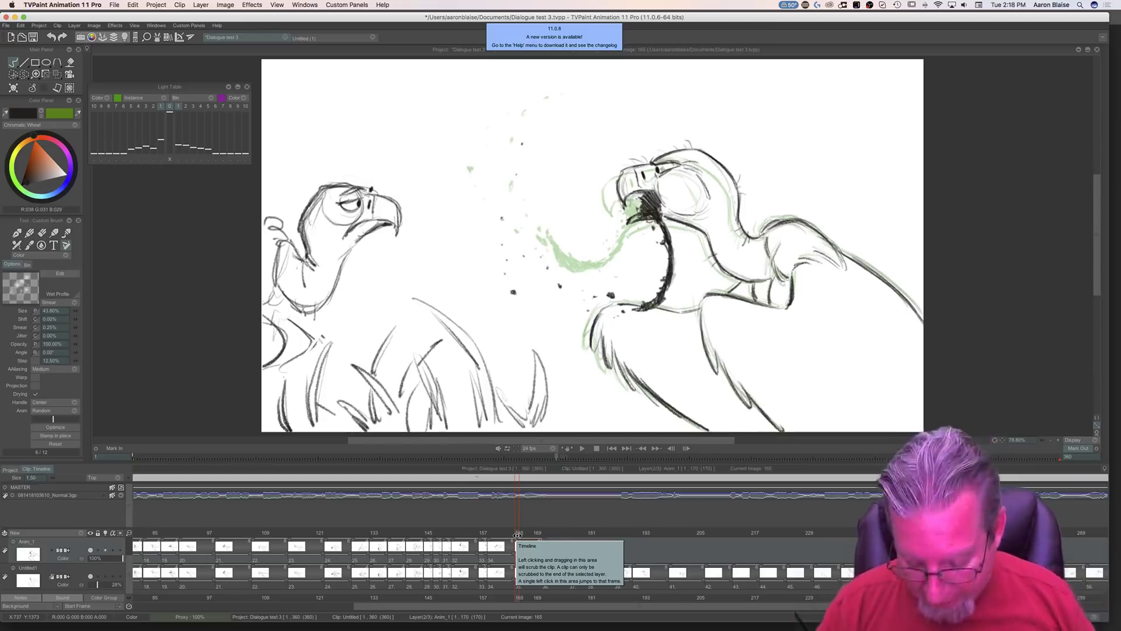
Step: On frame 165, add scattered spit droplets around and above the listening vulture's beak and compare with frame 164
mouse_move(518, 533)
mouse_down()
mouse_move(476, 534)
mouse_move(495, 547)
mouse_move(538, 548)
mouse_move(442, 549)
mouse_move(518, 549)
mouse_up()
click(515, 534)
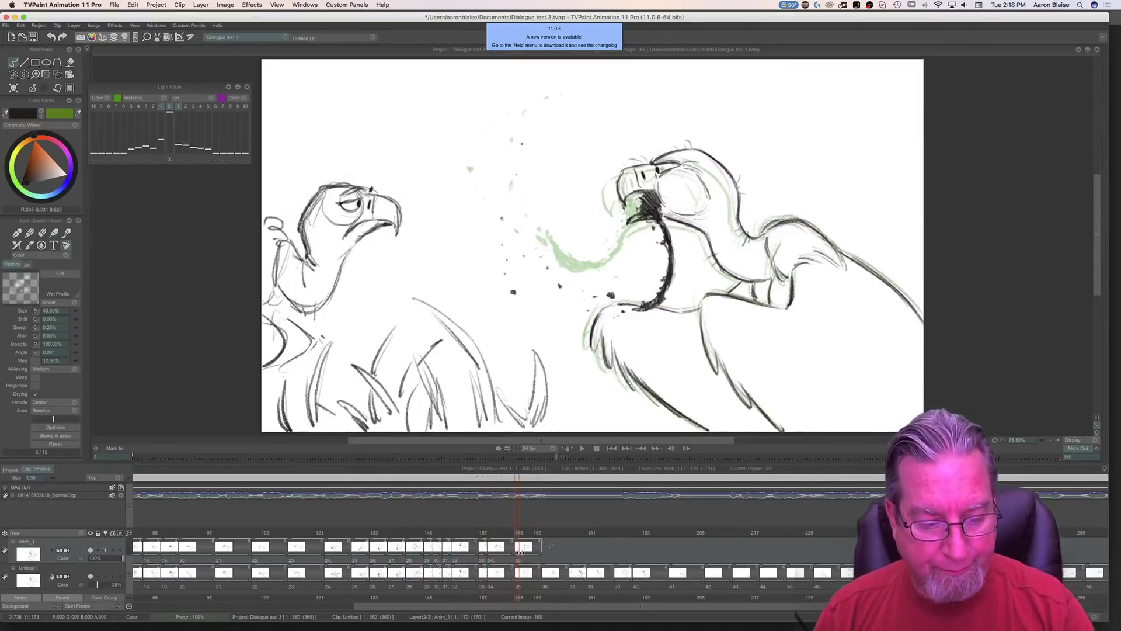
click(398, 189)
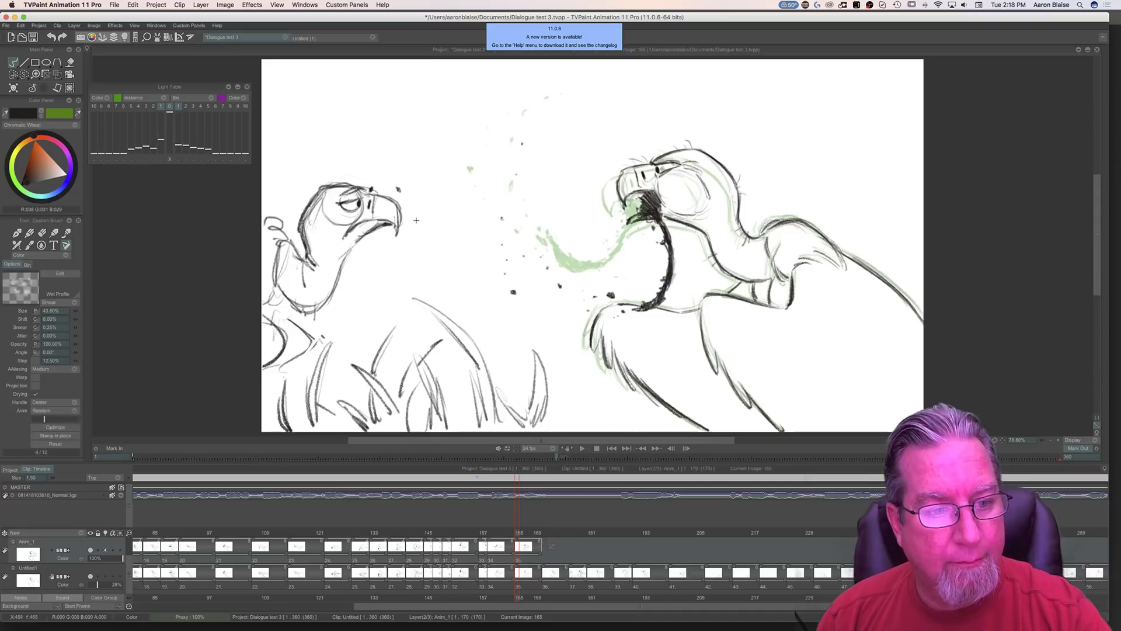
click(429, 164)
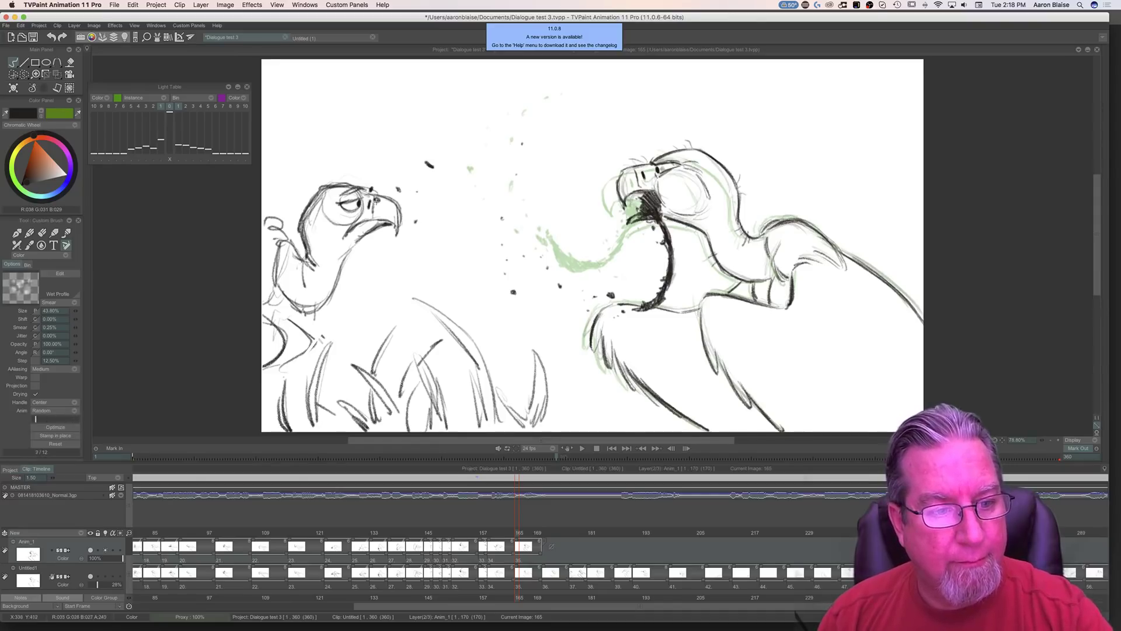
click(385, 165)
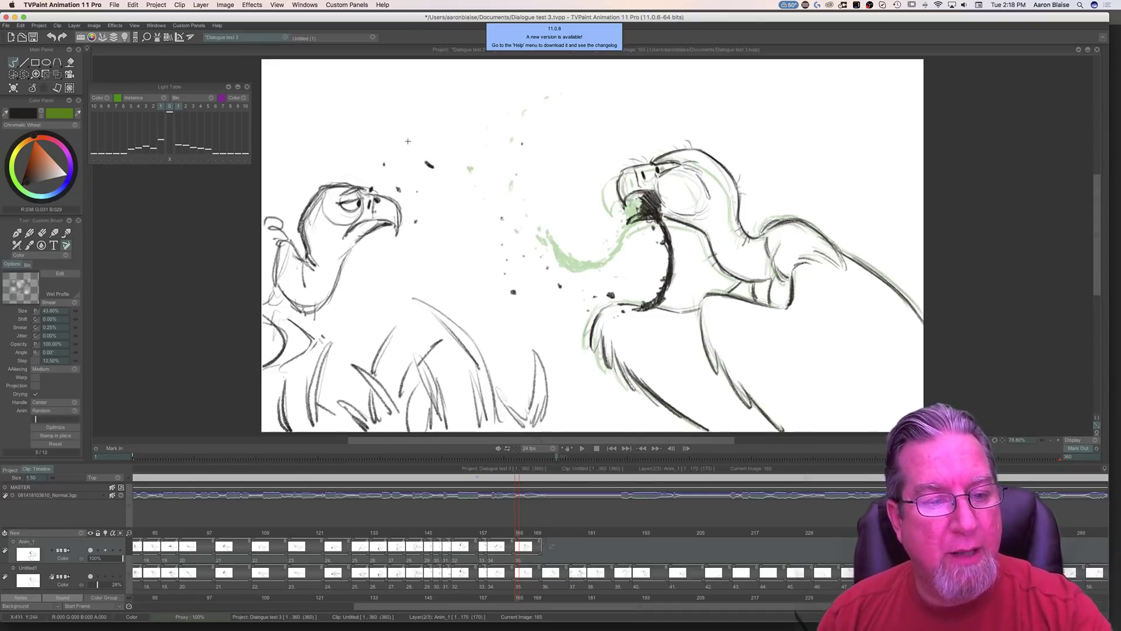
click(469, 131)
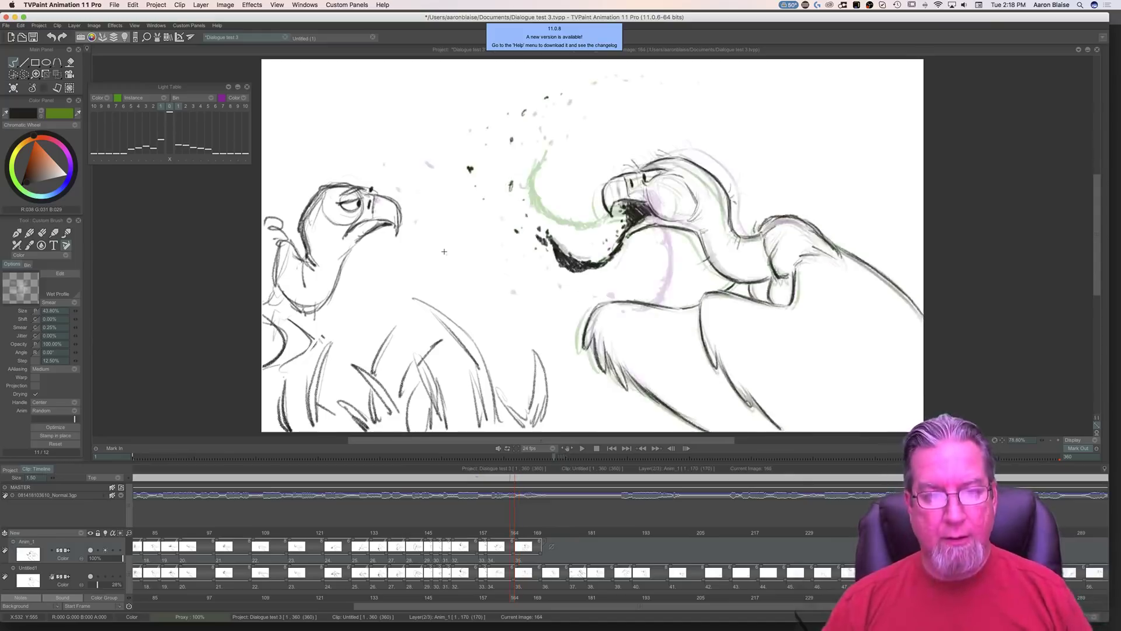
click(444, 252)
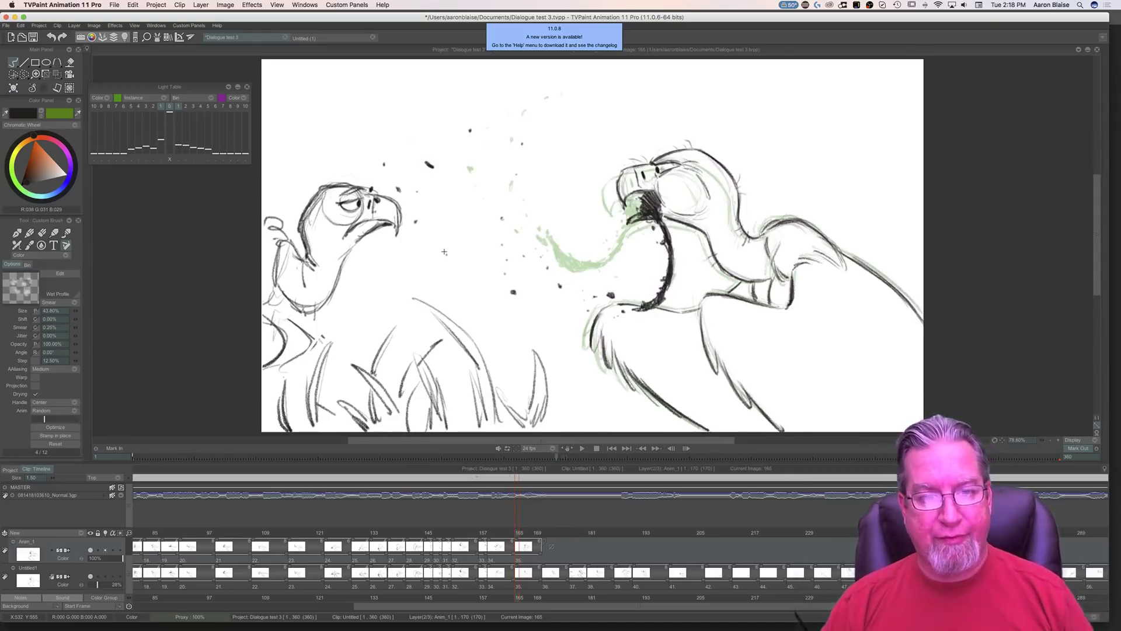
Step: Play back the vulture dialogue animation from an earlier frame to review the spitting action, stop playback, and save the project
mouse_move(518, 534)
mouse_down()
mouse_move(593, 532)
mouse_move(415, 532)
mouse_move(688, 535)
mouse_move(241, 573)
mouse_up()
click(583, 448)
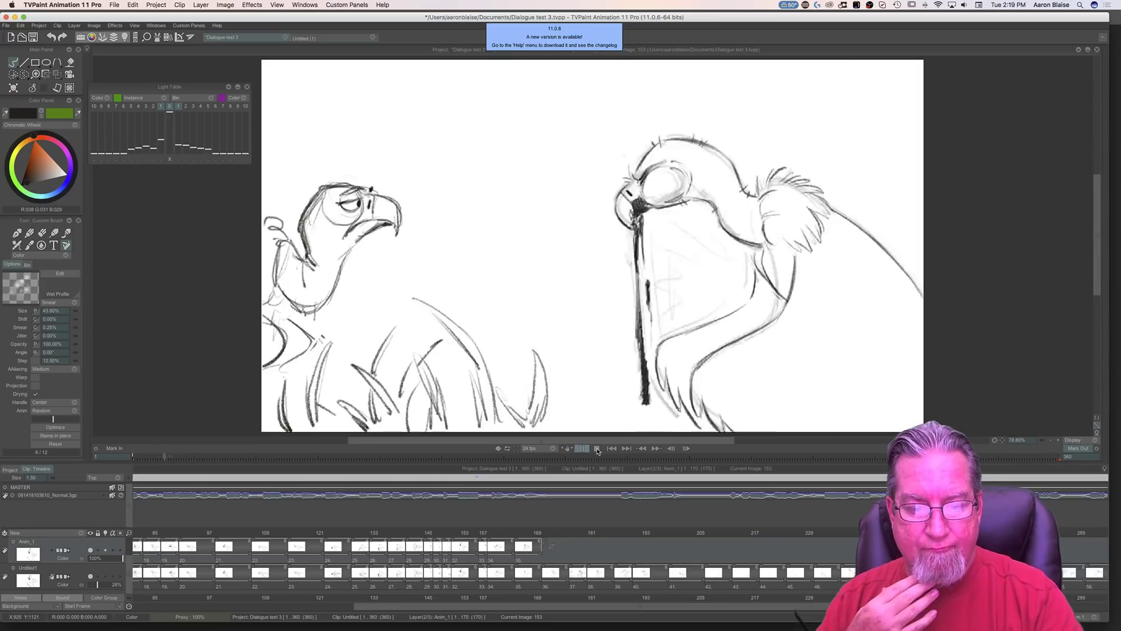
click(597, 450)
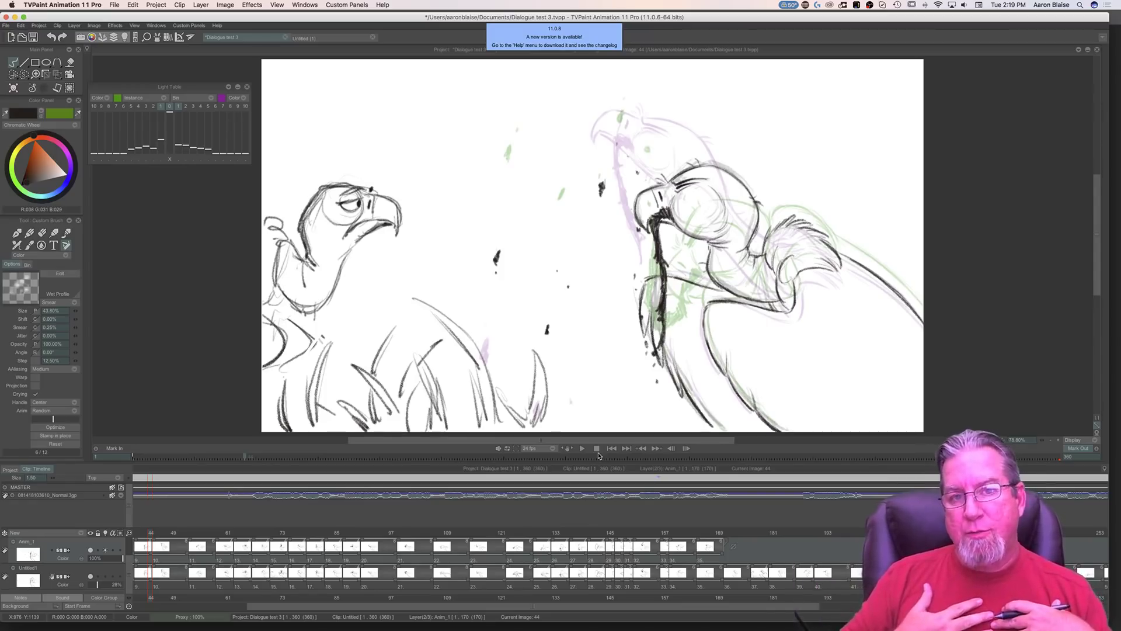
key(super+s)
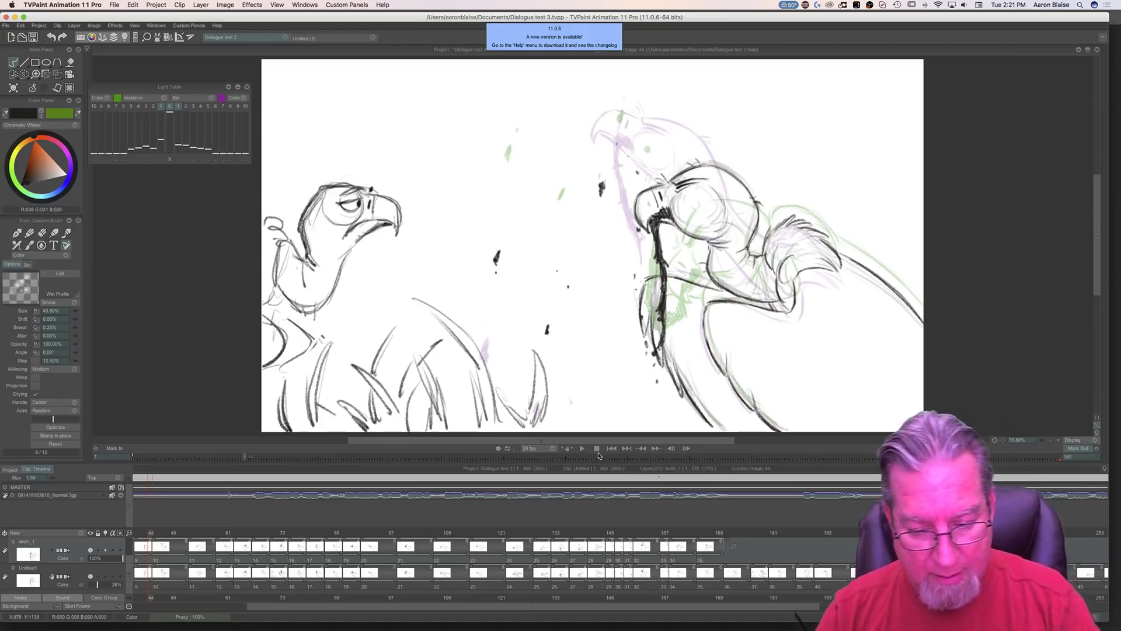
Step: Add a new blank drawing at frame 171 on the Anim_1 layer, directly after its last drawing
click(725, 532)
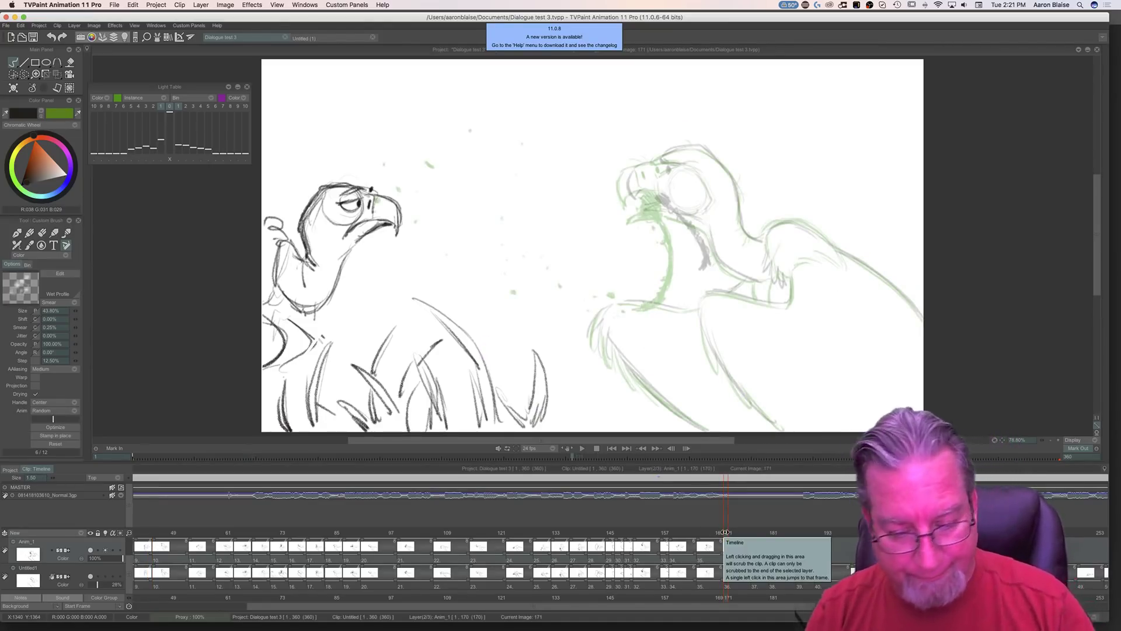
mouse_move(724, 530)
mouse_down()
mouse_move(703, 532)
mouse_move(725, 531)
mouse_up()
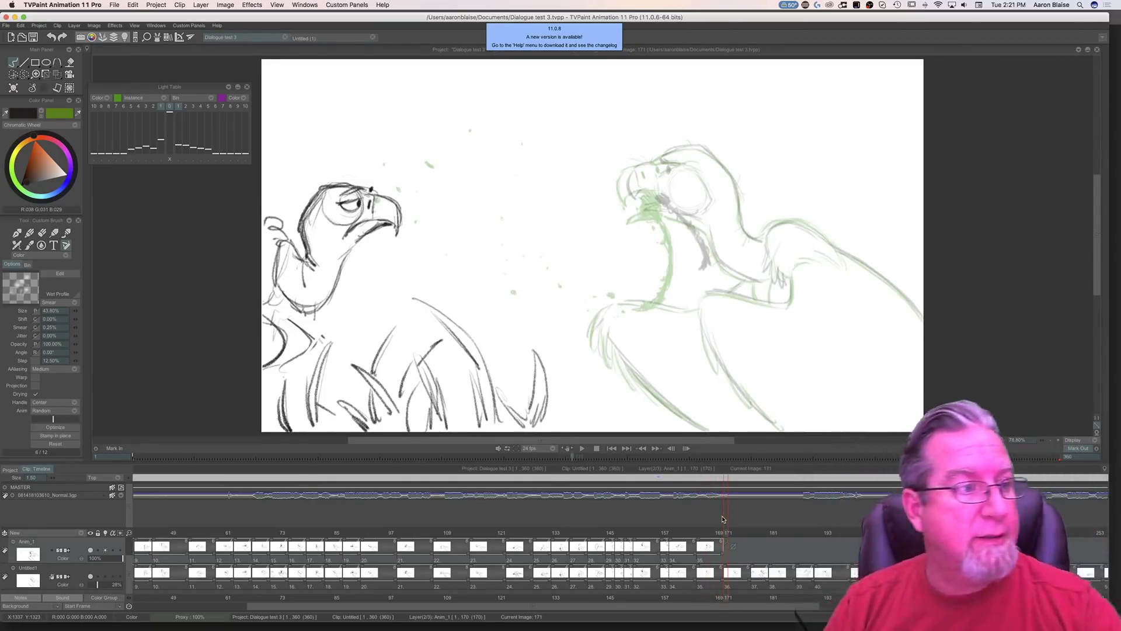
key(Insert)
drag(727, 555, 742, 558)
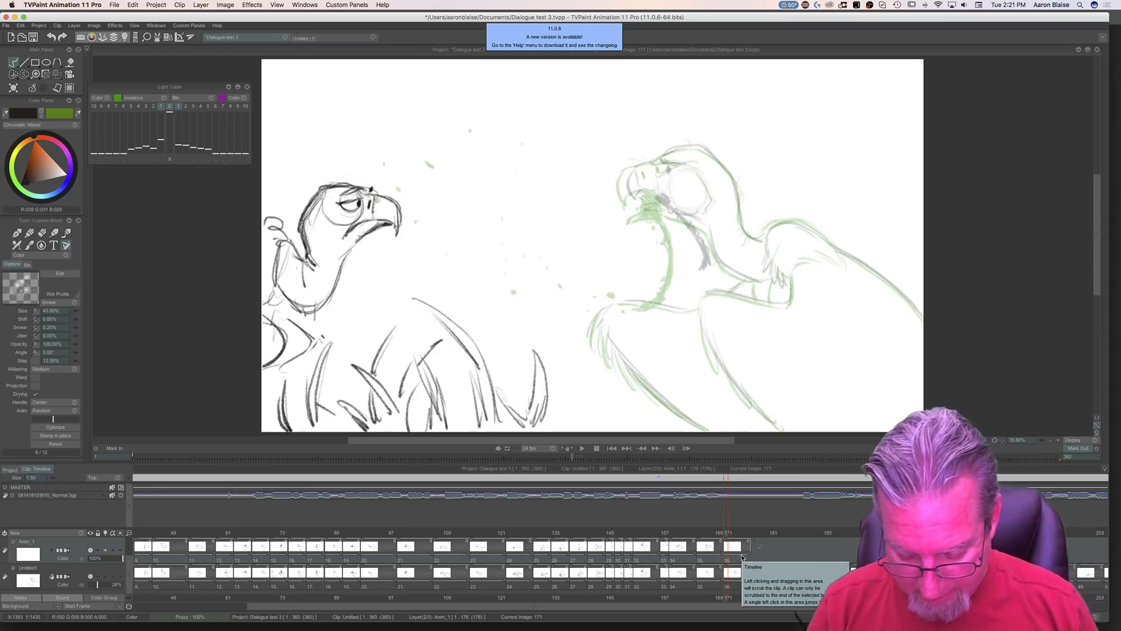
Step: Flip between frames 170 and 171 to compare the previous drawing with the rough poses in an enlarged canvas view
key(Tab)
key(Left)
key(Right)
key(Left)
key(Right)
key(Left)
key(Right)
key(Left)
key(Right)
key(Left)
key(Right)
Step: Draw the right-hand vulture's crown and back-of-neck contour on frame 171, with small tuft strokes on top of the head
mouse_move(734, 194)
mouse_down()
mouse_move(777, 225)
mouse_move(783, 293)
mouse_move(808, 315)
mouse_up()
key(Left)
key(Right)
mouse_move(784, 267)
mouse_down()
mouse_move(784, 289)
mouse_move(789, 252)
mouse_move(734, 195)
mouse_move(670, 211)
mouse_up()
key(Left)
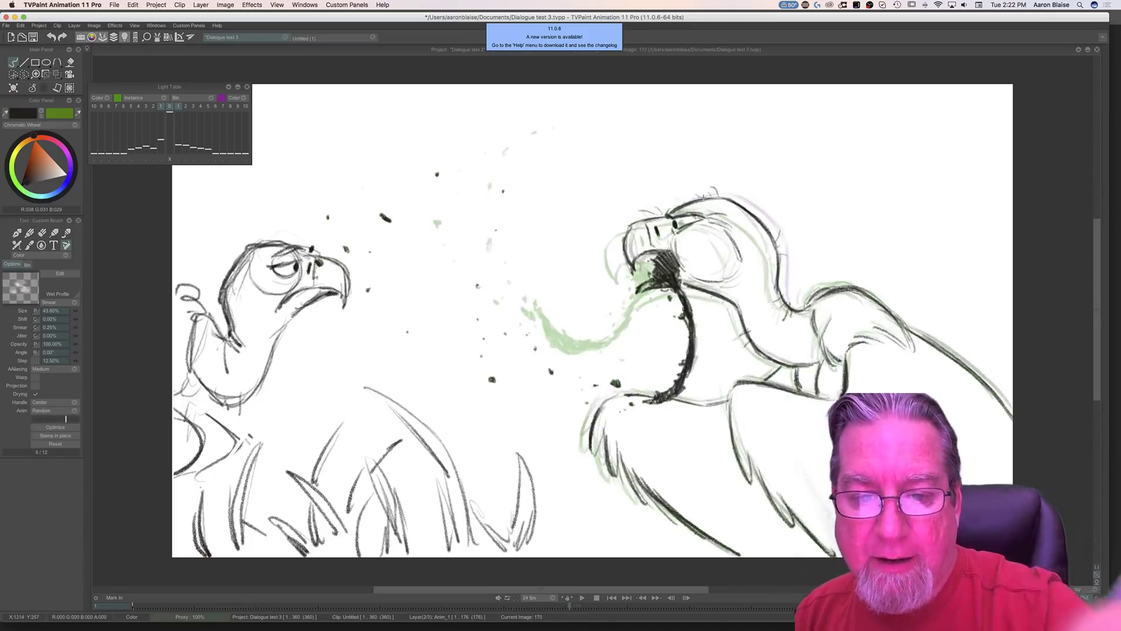
key(Right)
drag(729, 190, 720, 183)
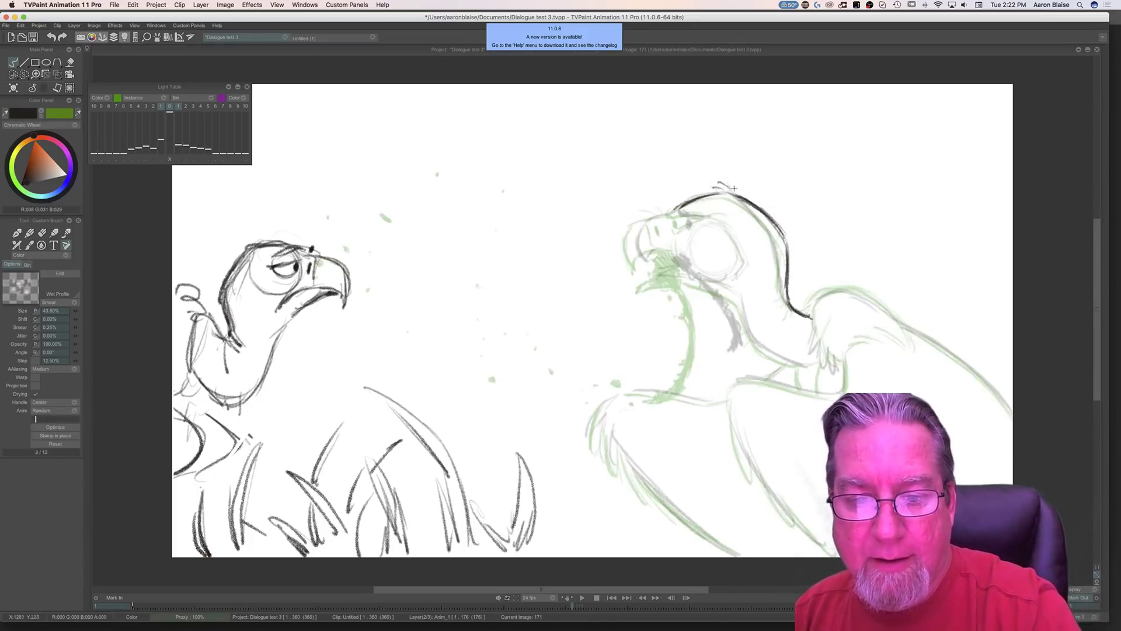
Step: Draw the right-hand vulture's upper beak from forehead to hooked tip, checking it against frame 170
key(Left)
key(Right)
key(Left)
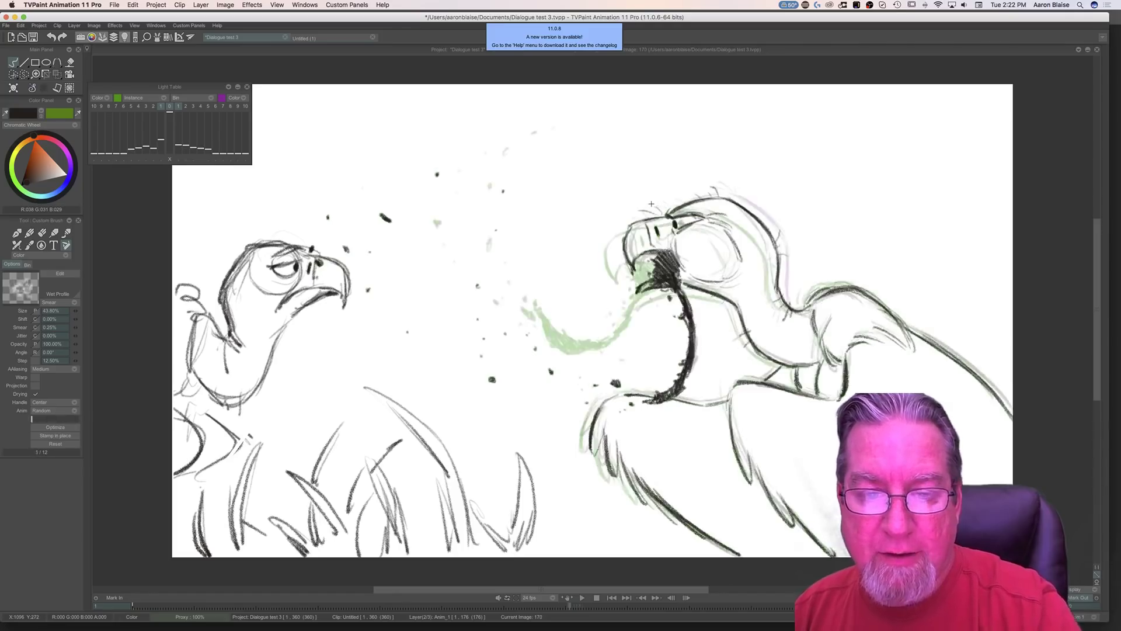
key(Right)
drag(672, 210, 637, 225)
key(Left)
key(Right)
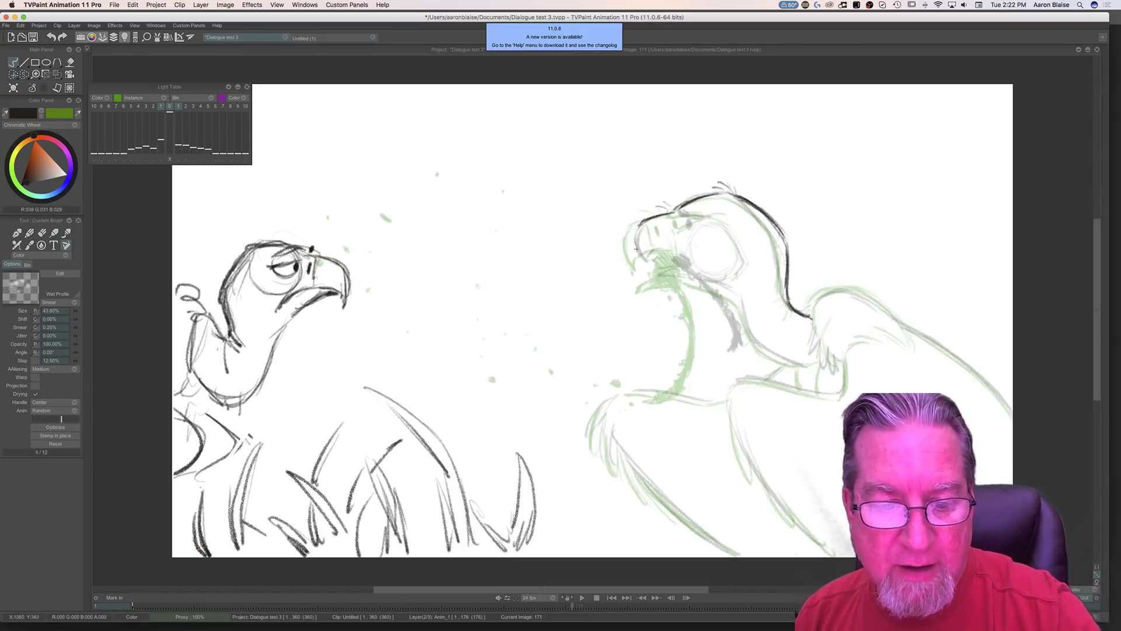
mouse_move(635, 230)
mouse_down()
mouse_move(645, 269)
mouse_move(665, 248)
mouse_up()
key(Left)
key(Right)
key(Left)
key(Right)
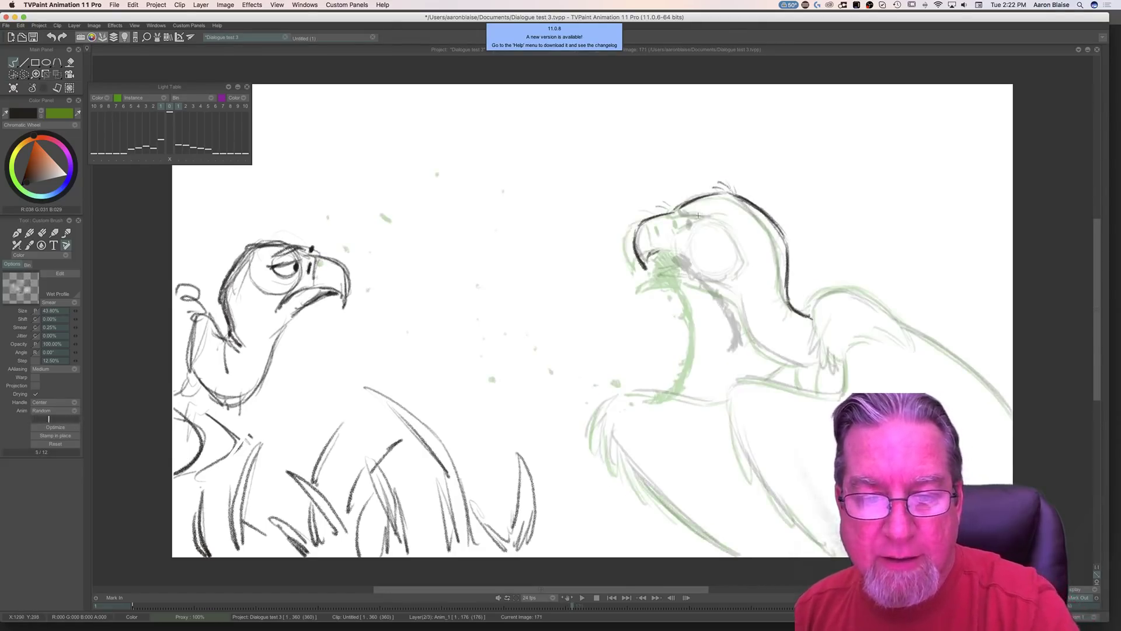
Step: Draw the right-hand vulture's heavy brow line and the narrowed eye with its dark pupil beneath it
mouse_move(689, 215)
mouse_down()
mouse_move(677, 214)
mouse_move(712, 217)
mouse_up()
key(Left)
key(Right)
drag(695, 224, 687, 233)
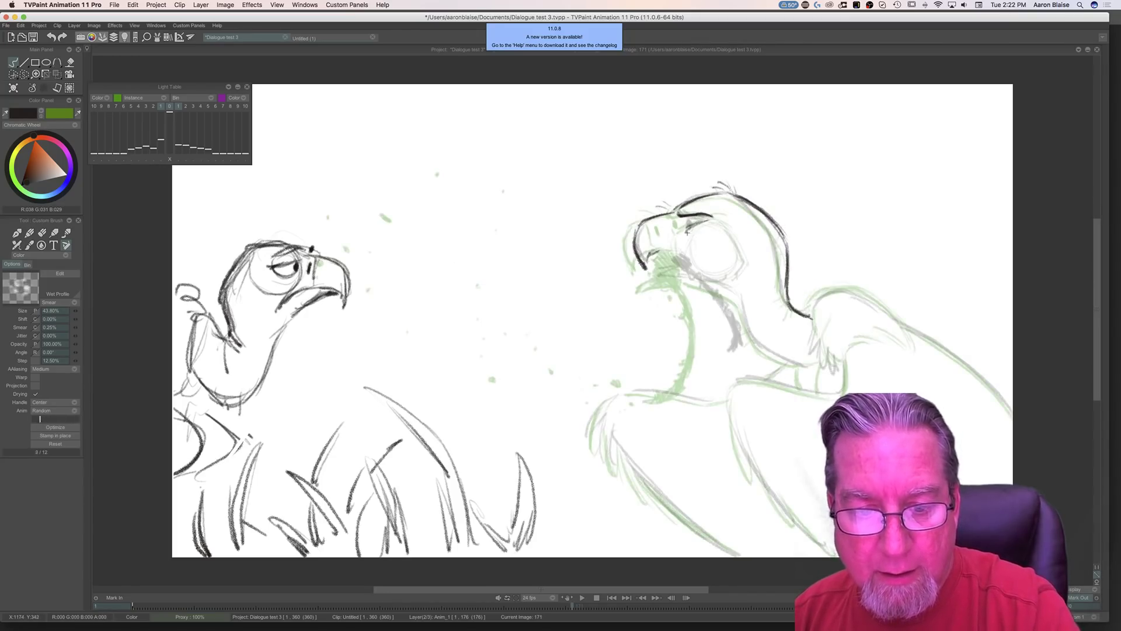
key(Left)
key(Right)
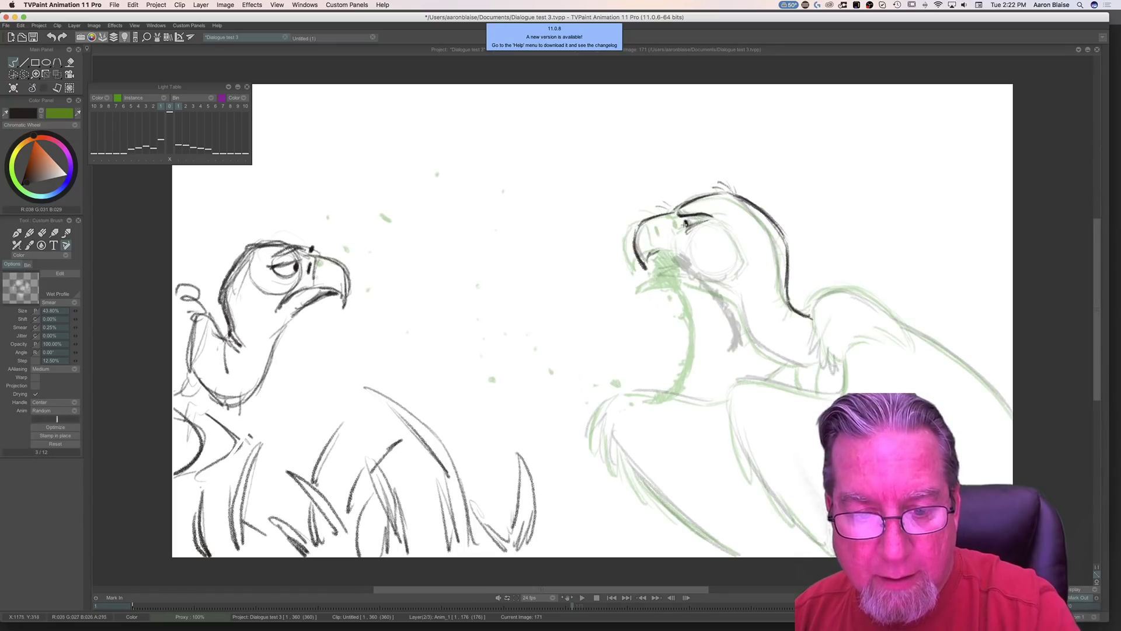
key(Left)
key(Right)
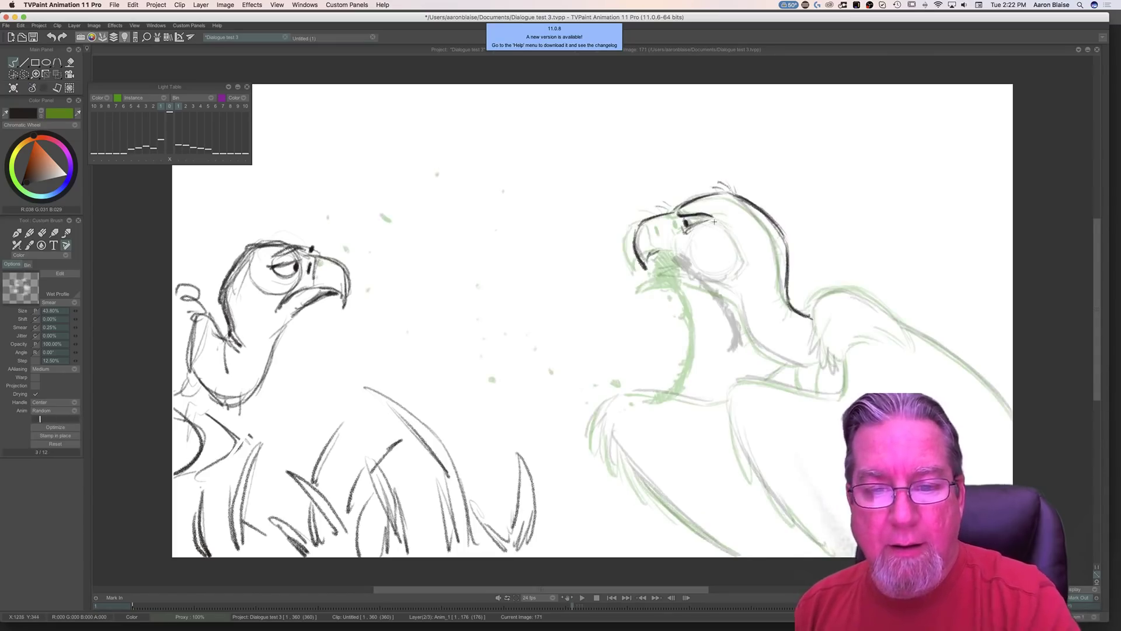
Step: Sketch the rounded eye pouch behind the right-hand vulture's beak, checking its shape against frame 170
drag(731, 224, 747, 264)
key(Left)
key(Right)
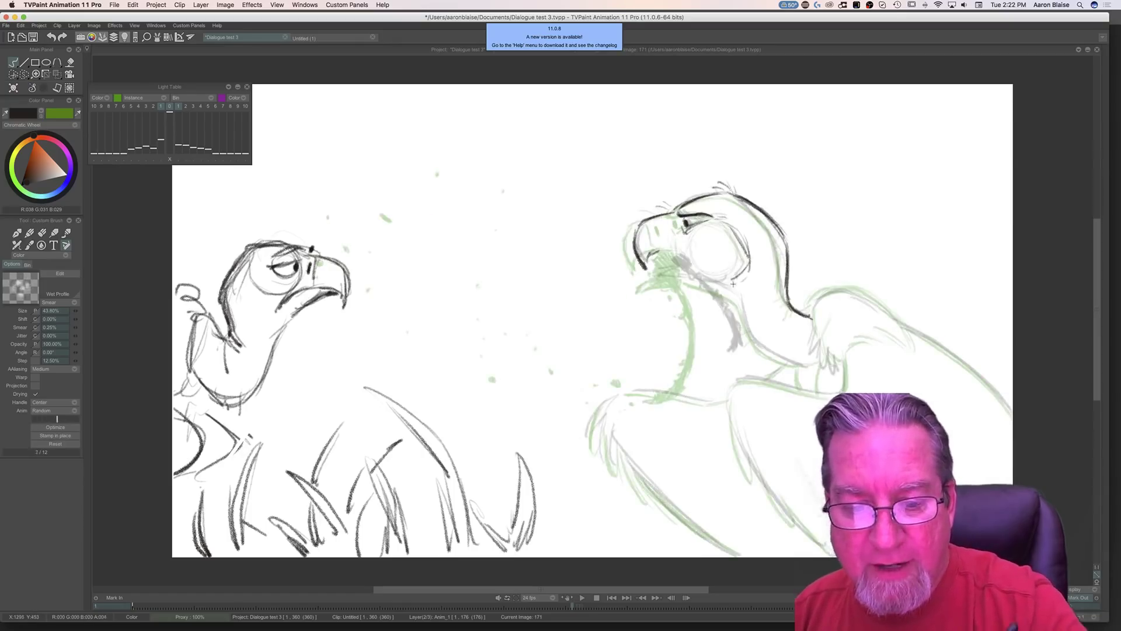
key(Left)
key(Right)
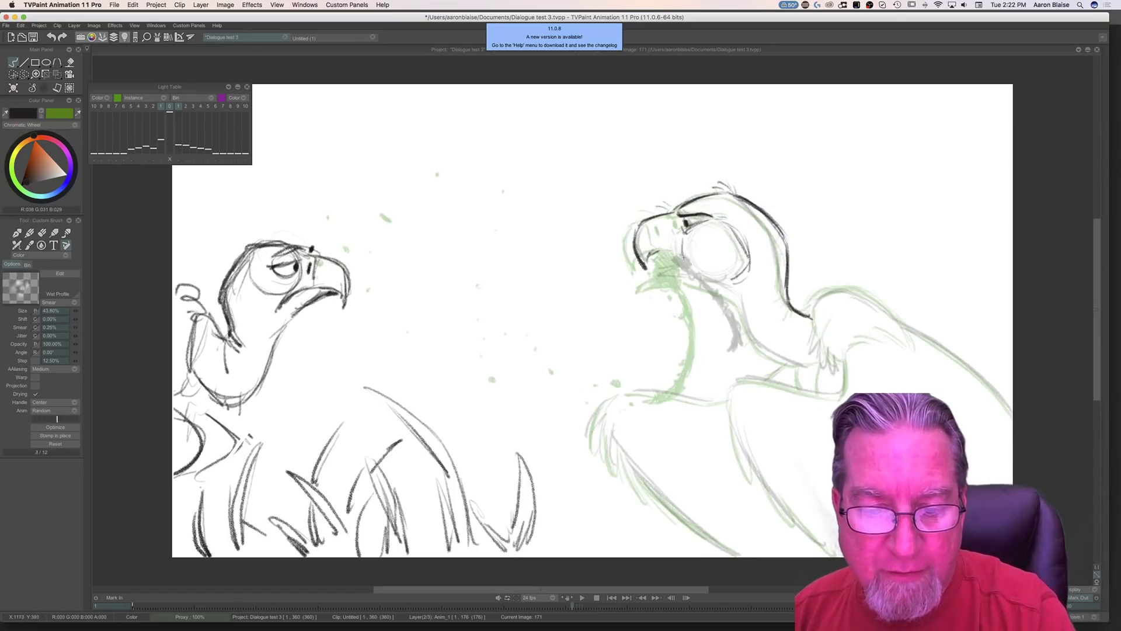
drag(682, 255, 692, 272)
key(Left)
key(Right)
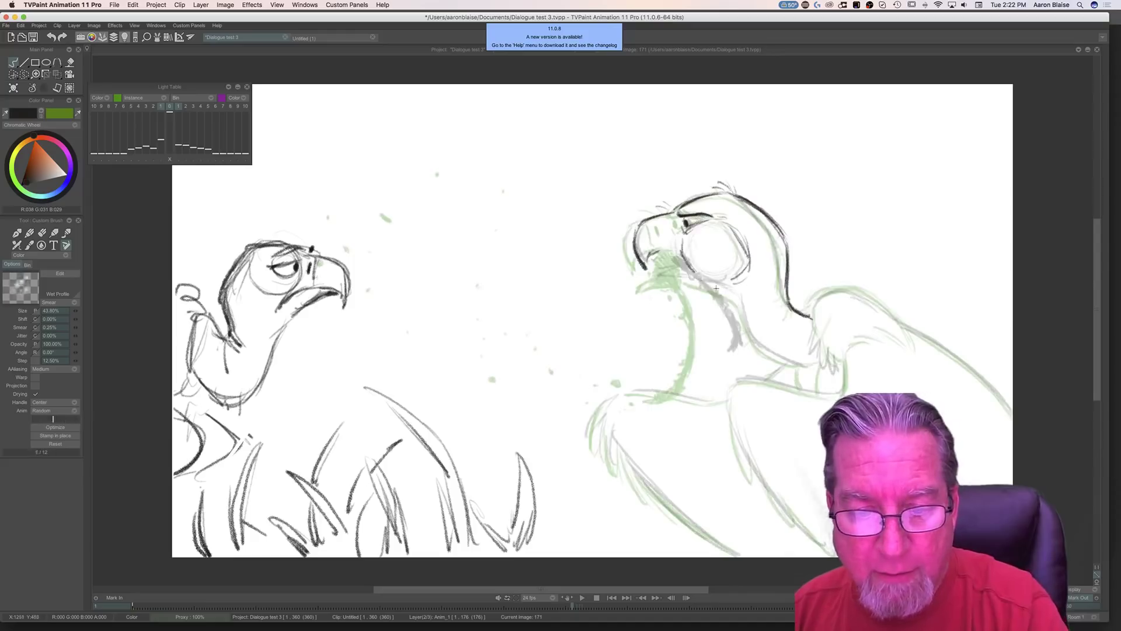
Step: Draw the right-hand vulture's lower jaw and front-of-neck line down to the chest, checking the motion against frame 170
drag(692, 277, 734, 295)
key(Left)
key(Right)
mouse_move(743, 301)
mouse_down()
mouse_move(750, 345)
mouse_move(794, 364)
mouse_up()
key(Left)
key(Right)
key(Left)
key(Right)
key(Left)
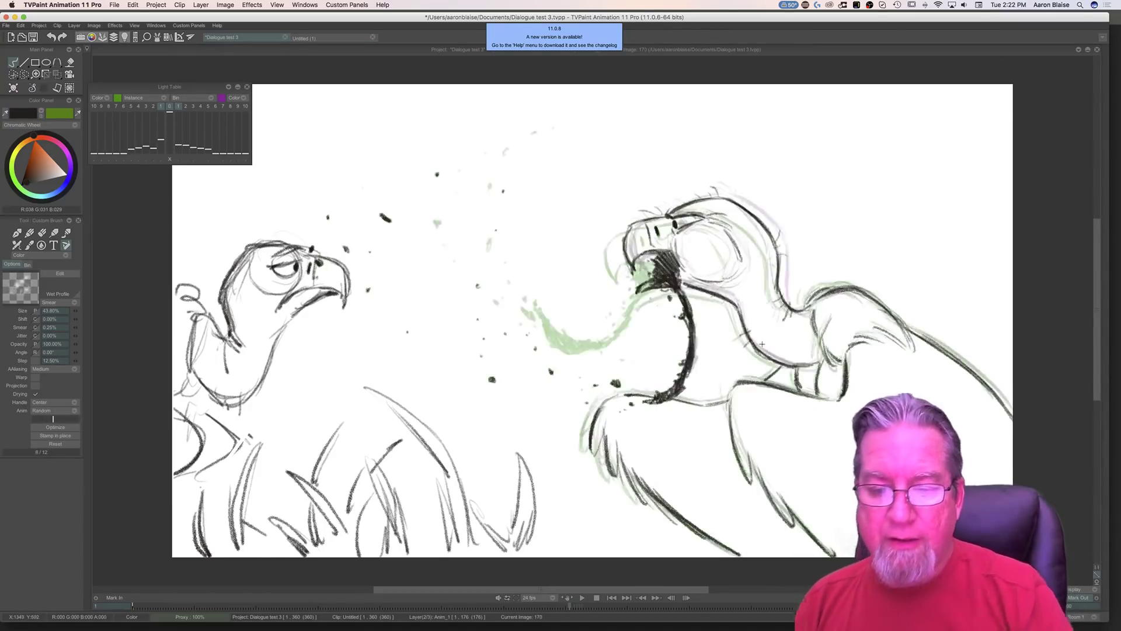
key(Right)
key(Left)
key(Right)
key(Left)
key(Right)
Step: Unmute the dialogue sound track and scrub the timeline around frame 171
key(Tab)
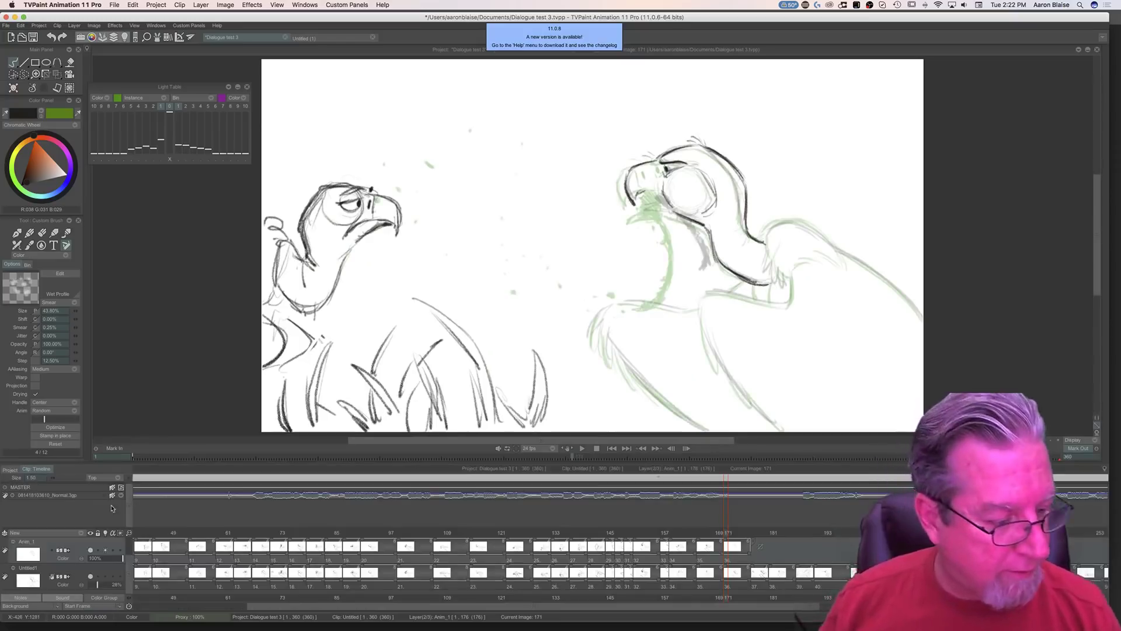
click(112, 495)
click(114, 489)
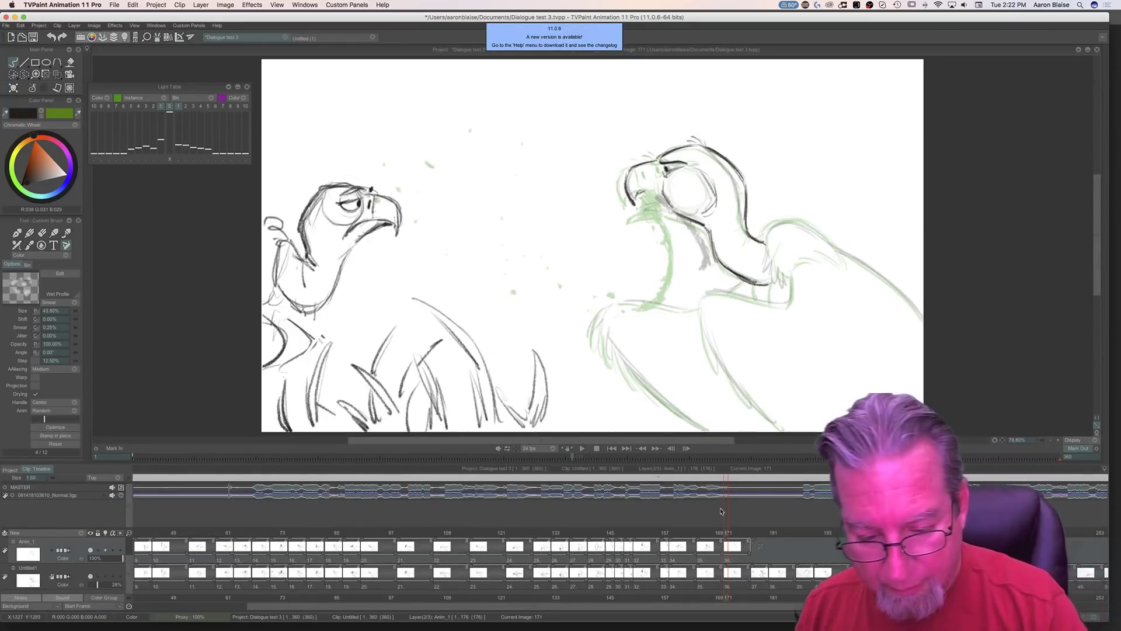
mouse_move(728, 534)
mouse_down()
mouse_move(707, 533)
mouse_move(741, 534)
mouse_move(653, 534)
mouse_move(728, 543)
mouse_up()
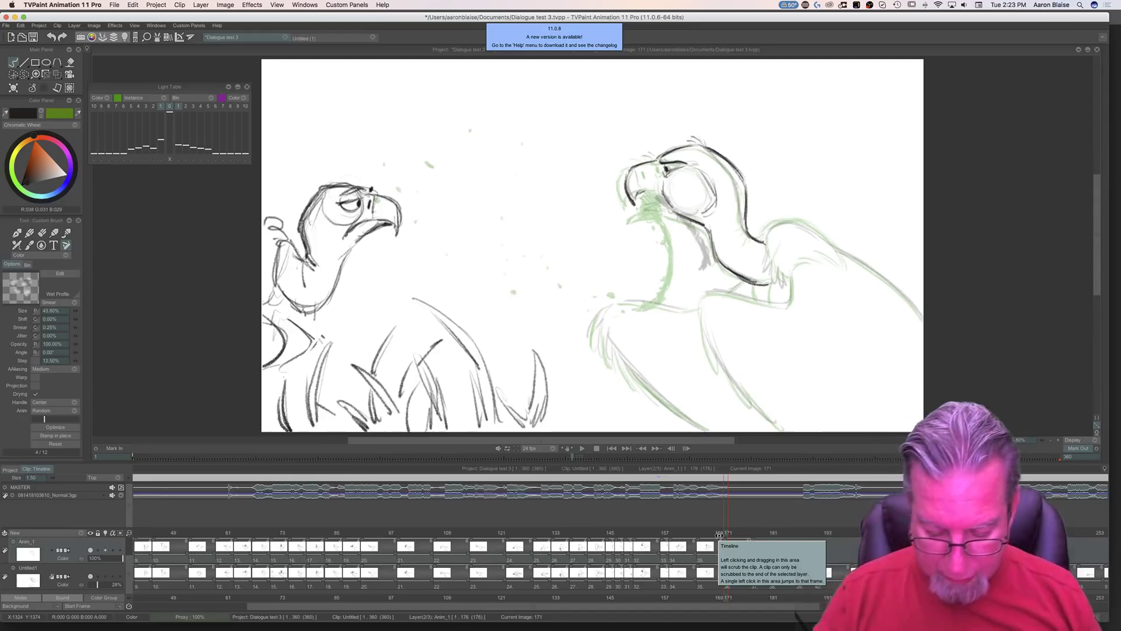
Step: Draw the right-hand vulture's open mouth with a dark interior, the lower beak and the curve at the beak's base
key(Tab)
key(Left)
key(Right)
mouse_move(667, 255)
mouse_down()
mouse_move(648, 269)
mouse_move(687, 263)
mouse_move(654, 254)
mouse_move(643, 272)
mouse_move(652, 225)
mouse_up()
Step: Erase the misplaced curve on the right-hand vulture's beak, redraw it closer to the eye and add a dark nostril
key(e)
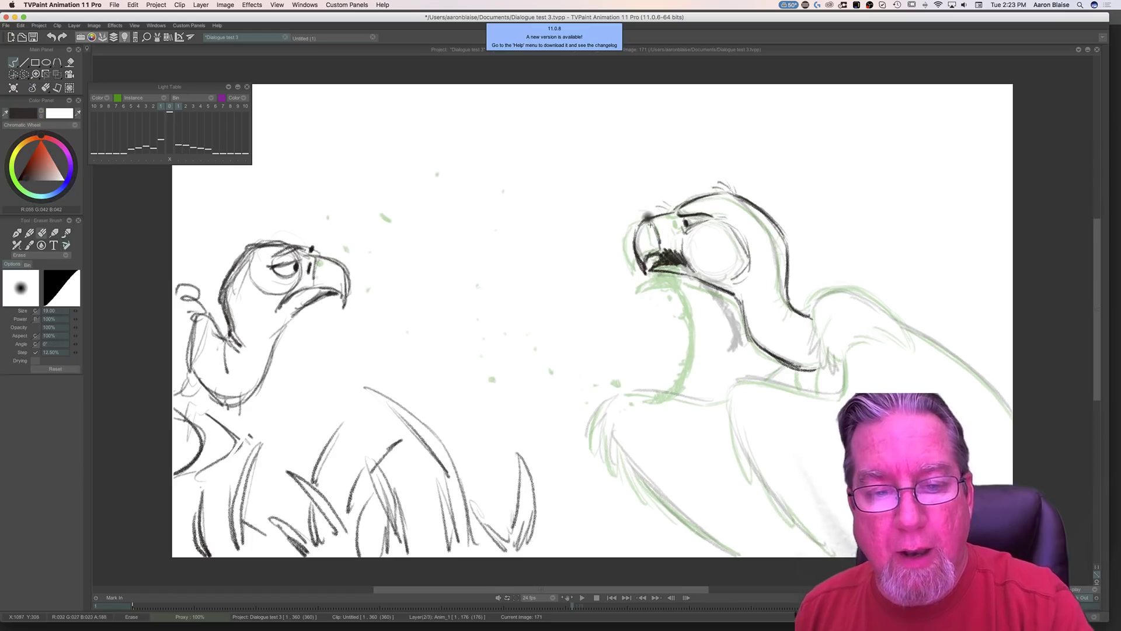
key(Left)
key(Right)
key(b)
drag(656, 219, 664, 244)
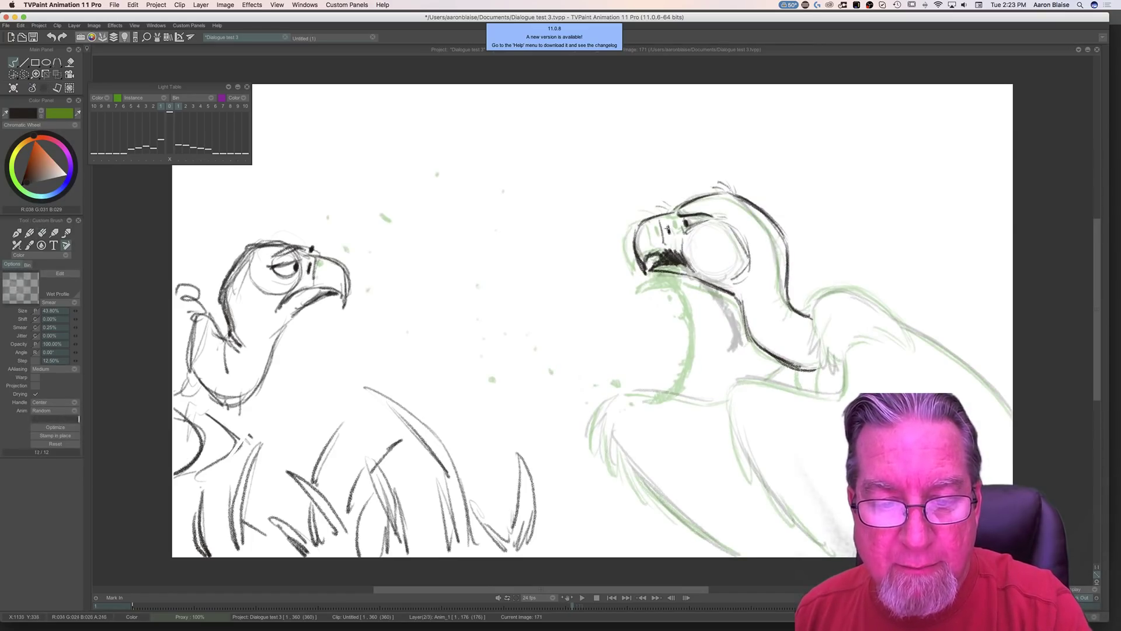
drag(659, 222, 663, 235)
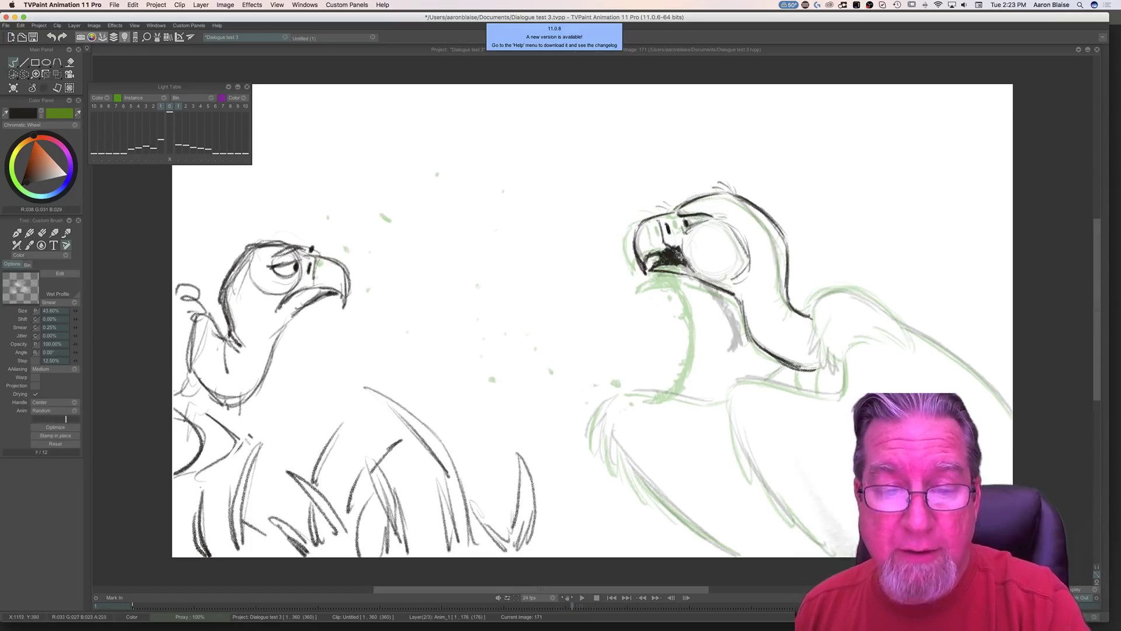
Step: Draw a thick black stream trailing from the right-hand vulture's mouth down across its neck
key(Right)
key(Left)
key(Right)
key(Left)
mouse_move(684, 260)
mouse_down()
mouse_move(728, 305)
mouse_move(741, 340)
mouse_move(727, 367)
mouse_up()
mouse_move(733, 320)
mouse_down()
mouse_move(730, 369)
mouse_move(737, 336)
mouse_move(709, 291)
mouse_move(720, 303)
mouse_move(692, 269)
mouse_move(671, 265)
mouse_move(708, 276)
mouse_up()
click(708, 276)
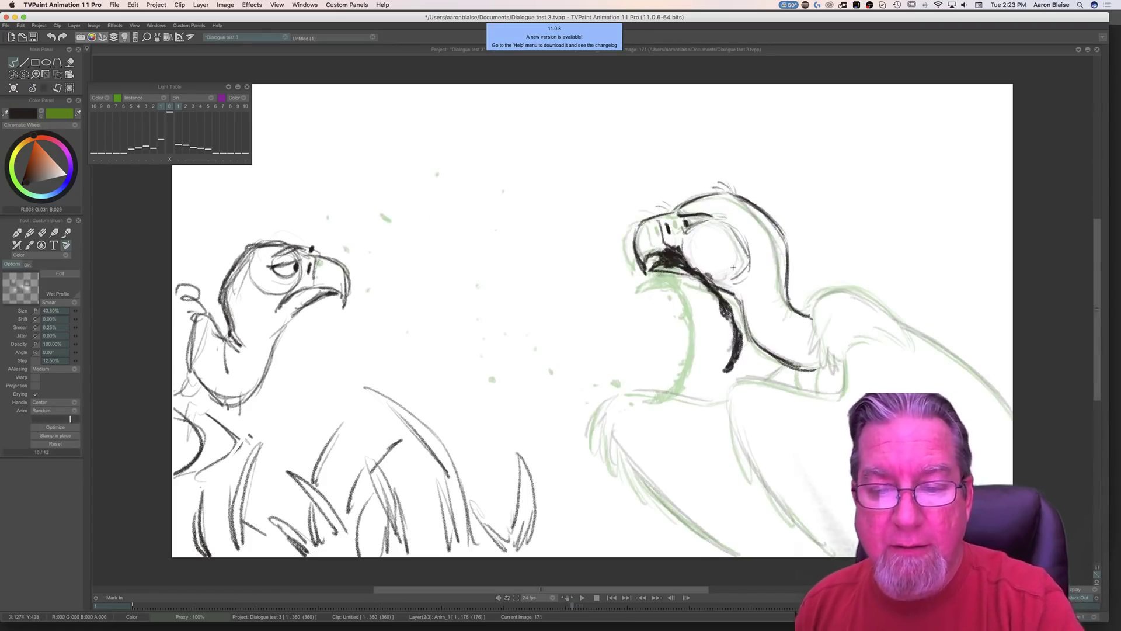
Step: Add short wrinkle and bristle strokes under the right-hand vulture's eye pouch and along the back of its neck
drag(751, 253, 742, 298)
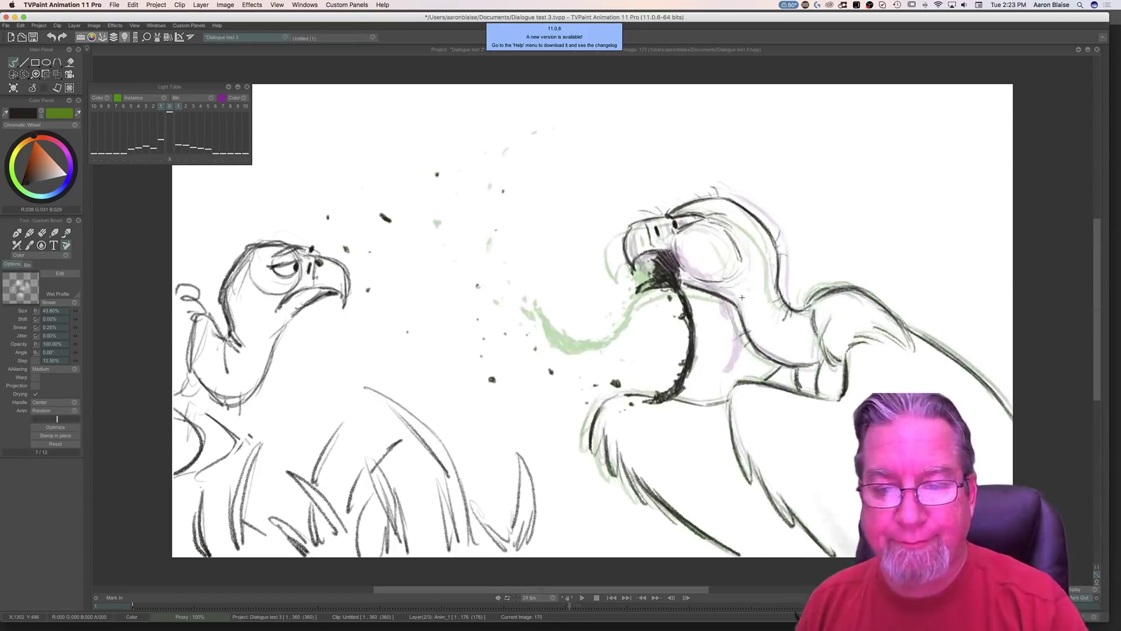
drag(786, 226, 784, 245)
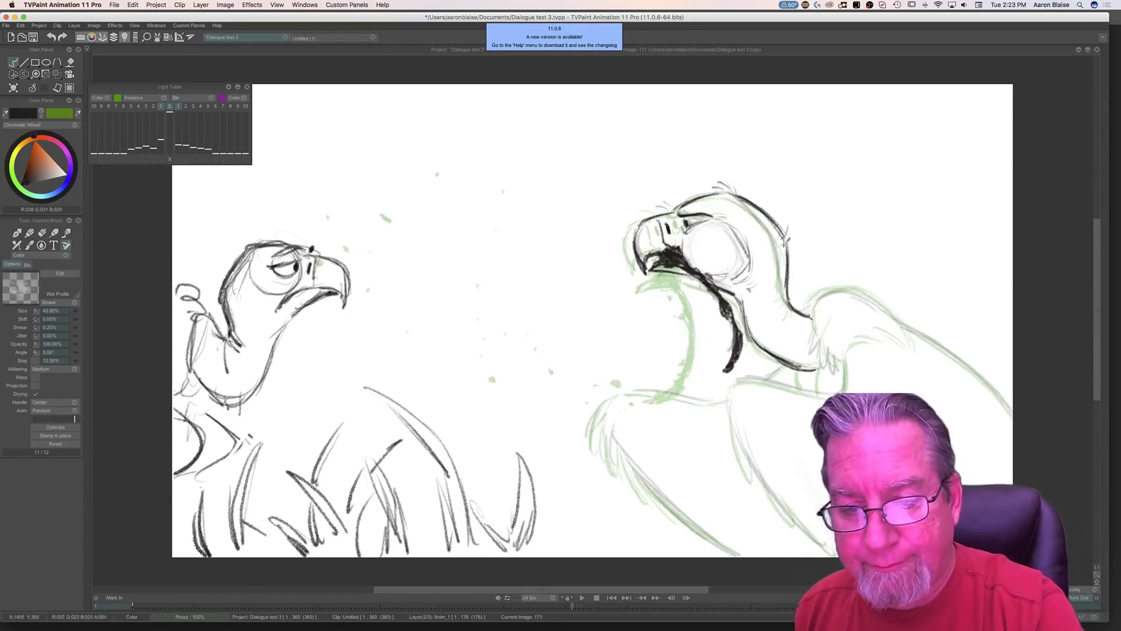
click(793, 300)
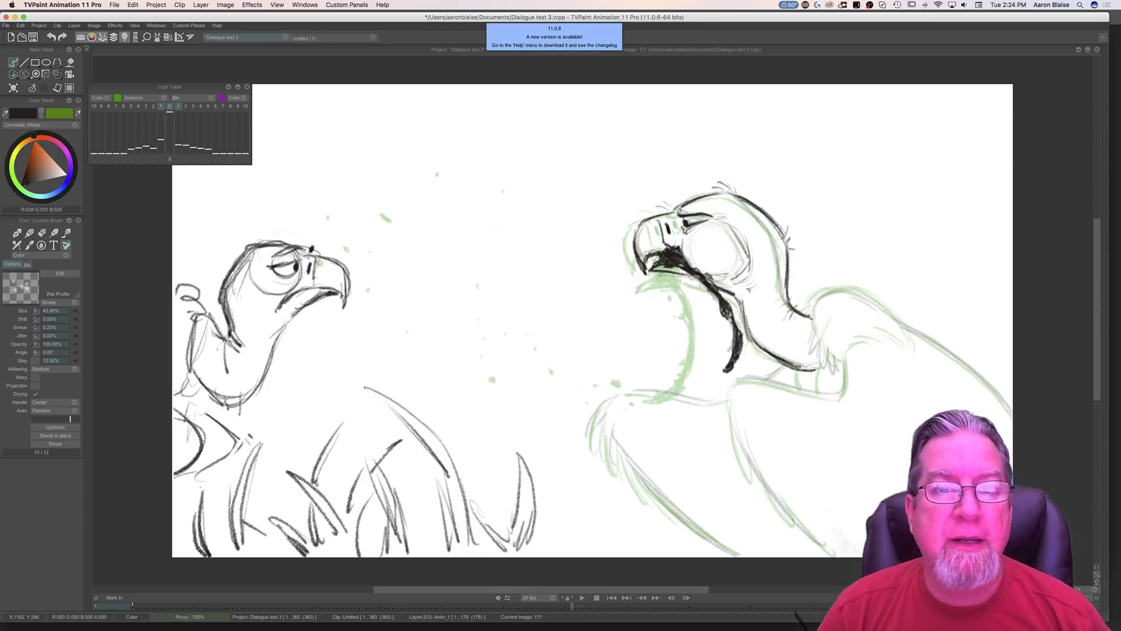
Step: Add small black droplets falling below the end of the stream, checking their placement against frame 170
key(Left)
key(Right)
key(Left)
key(Right)
key(Left)
key(Right)
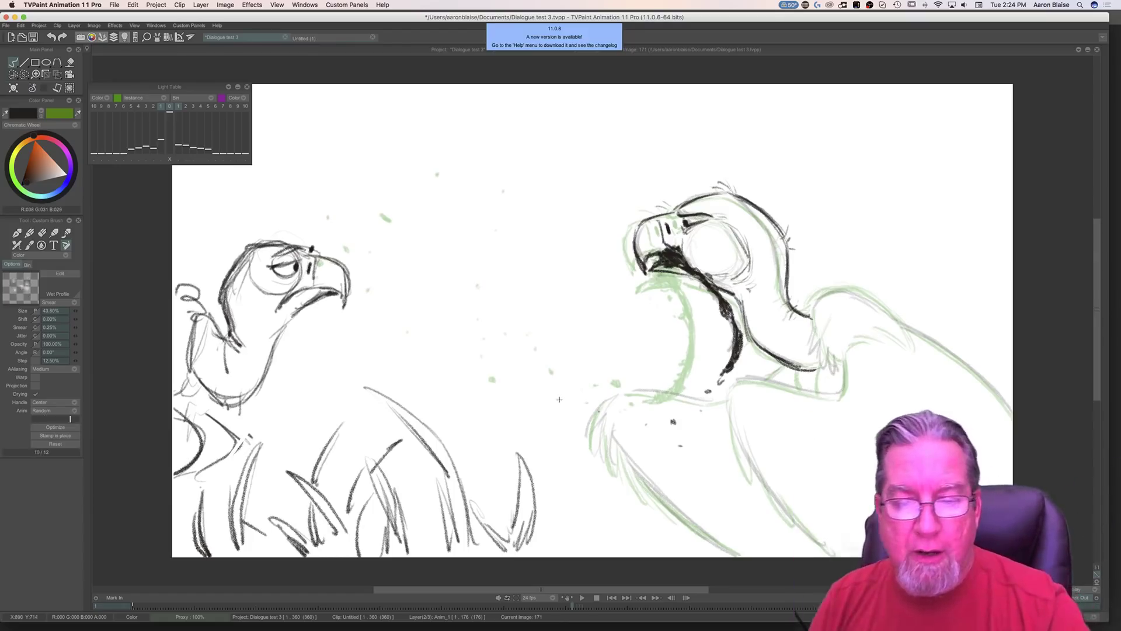
Step: Flip repeatedly between frames 170 and 171 to check how the head, stream and droplets move
key(Left)
key(Right)
key(Left)
key(Right)
key(Left)
key(Right)
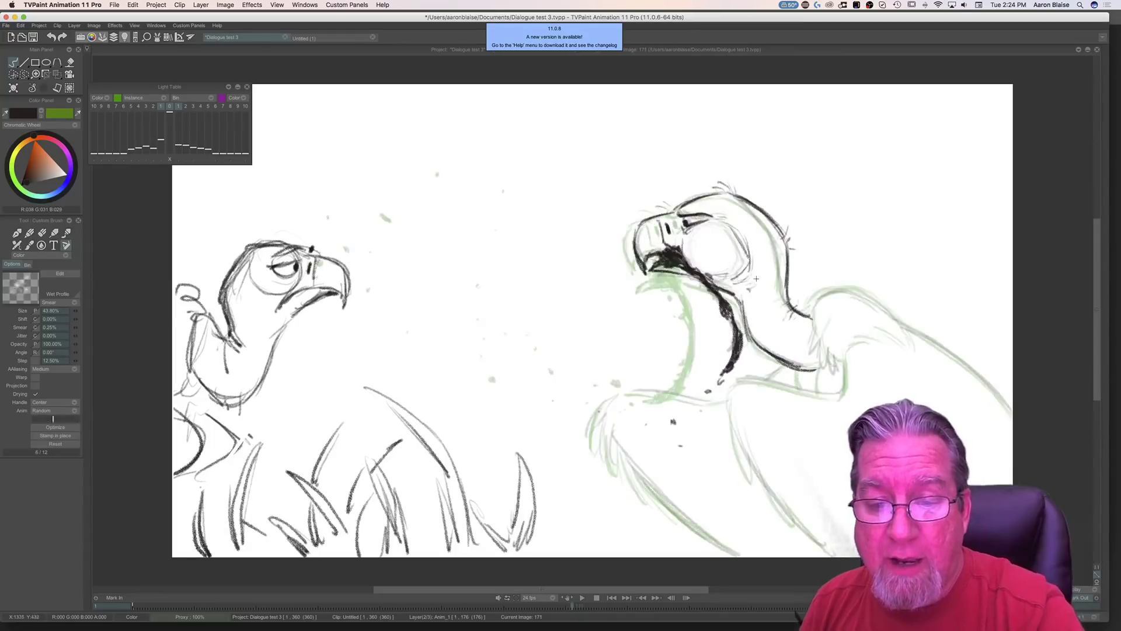
key(Left)
key(Right)
key(Left)
key(Right)
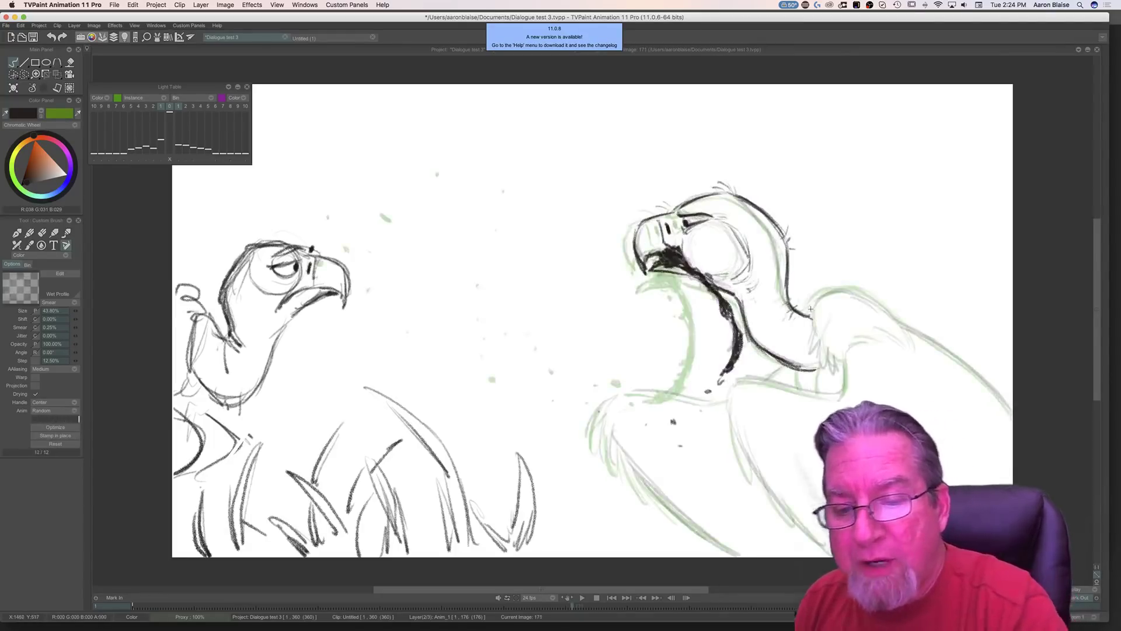
Step: Draw the right-hand vulture's shoulder hump and back line from the neck base to the canvas edge
mouse_move(812, 311)
mouse_down()
mouse_move(835, 294)
mouse_move(874, 295)
mouse_move(1014, 410)
mouse_up()
key(Left)
key(Right)
mouse_move(879, 307)
mouse_down()
mouse_move(907, 335)
mouse_move(856, 290)
mouse_up()
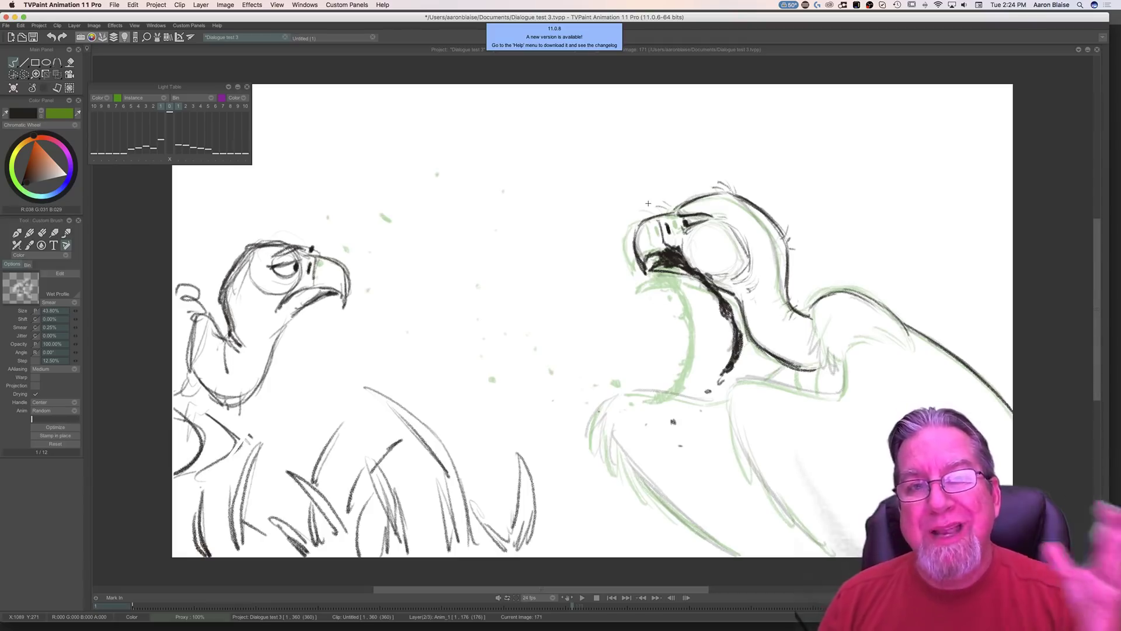
Step: Draw the feathered tip and ragged underside of the right-hand vulture's neck ruff
key(Right)
key(Left)
key(Right)
key(Left)
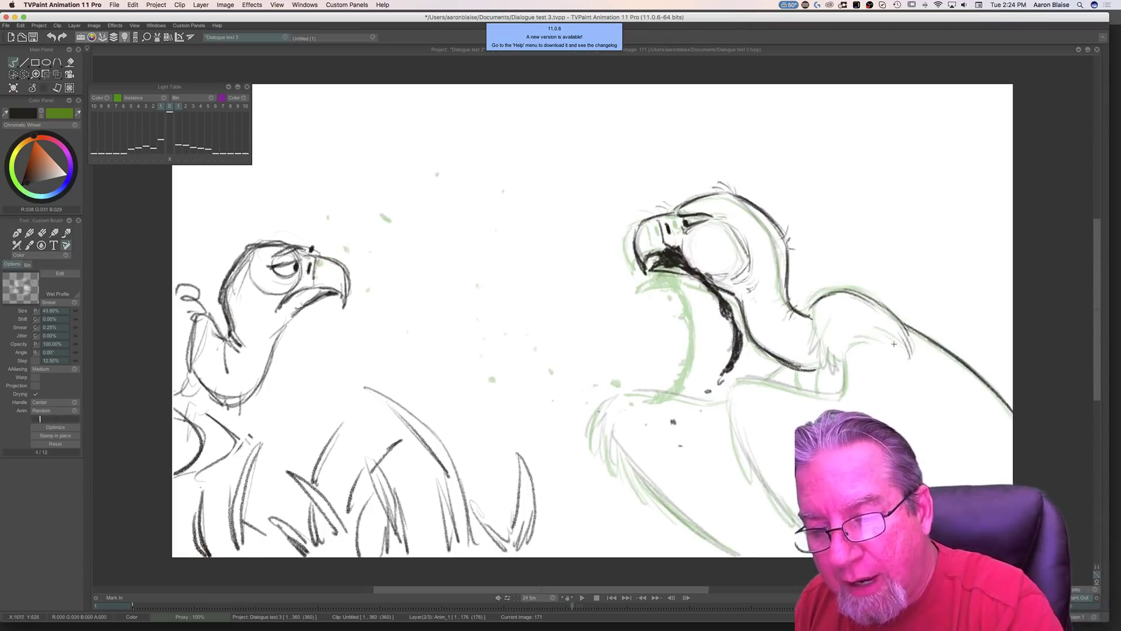
key(Left)
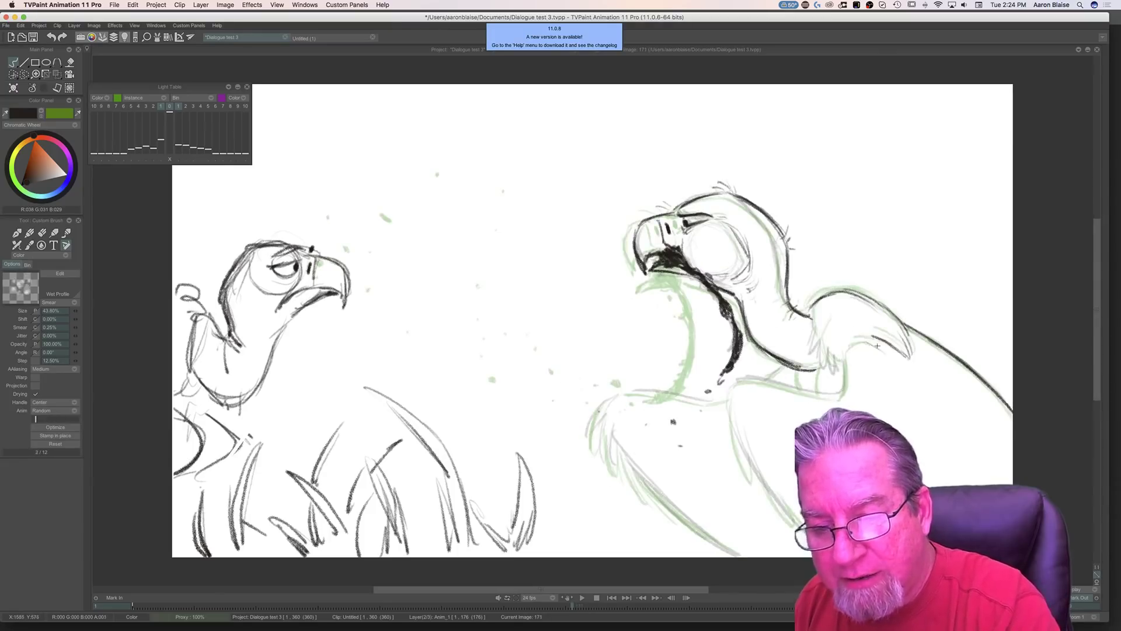
mouse_move(872, 346)
mouse_down()
mouse_move(842, 362)
mouse_move(825, 344)
mouse_up()
key(Left)
key(Right)
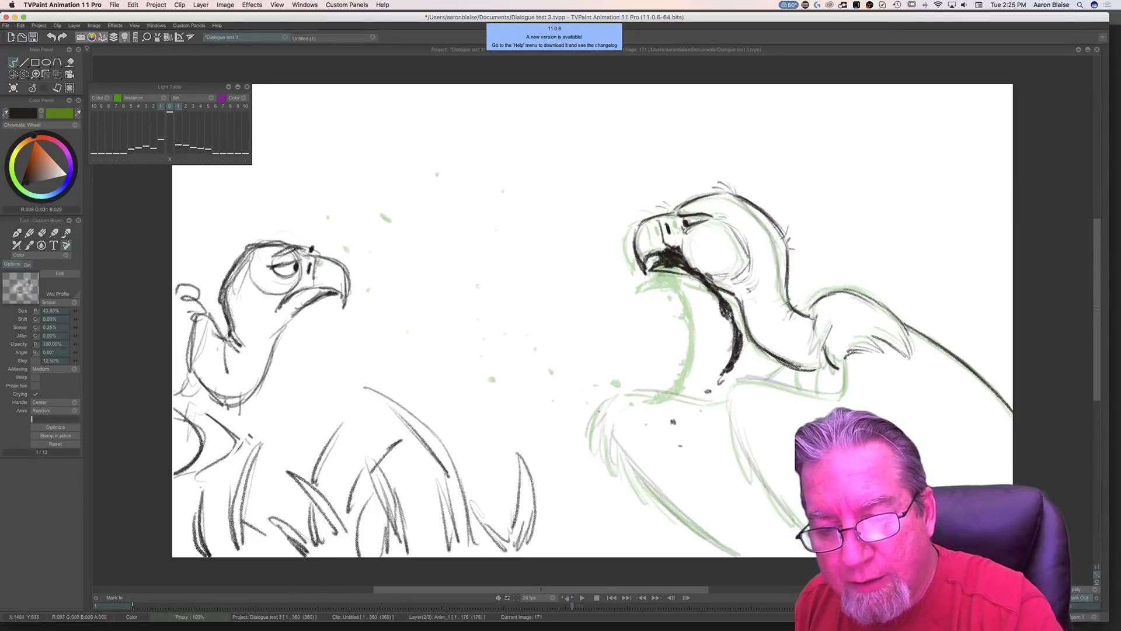
Step: Add inner feather strokes to the right-hand vulture's ruff and the short body line below it
mouse_move(823, 308)
mouse_down()
mouse_move(817, 322)
mouse_move(838, 333)
mouse_up()
key(Left)
key(Right)
key(Left)
key(Right)
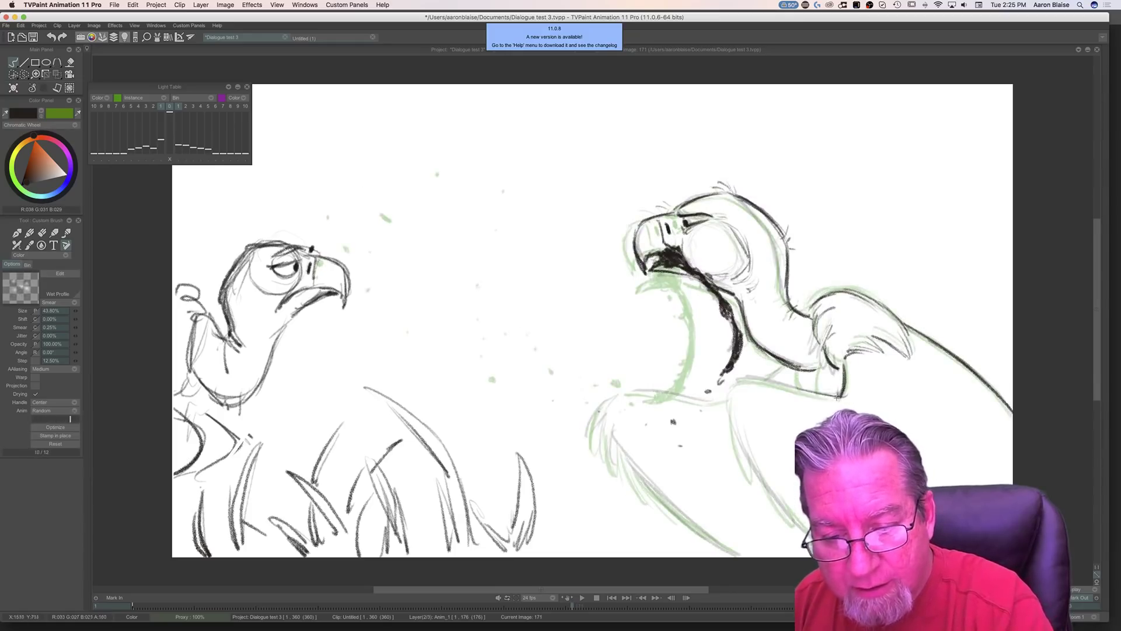
Step: Draw the top edge of the right-hand vulture's near wing, from the body line to the front bend, checking against the previous frame
drag(789, 386, 737, 376)
key(Left)
key(Right)
key(Left)
key(Right)
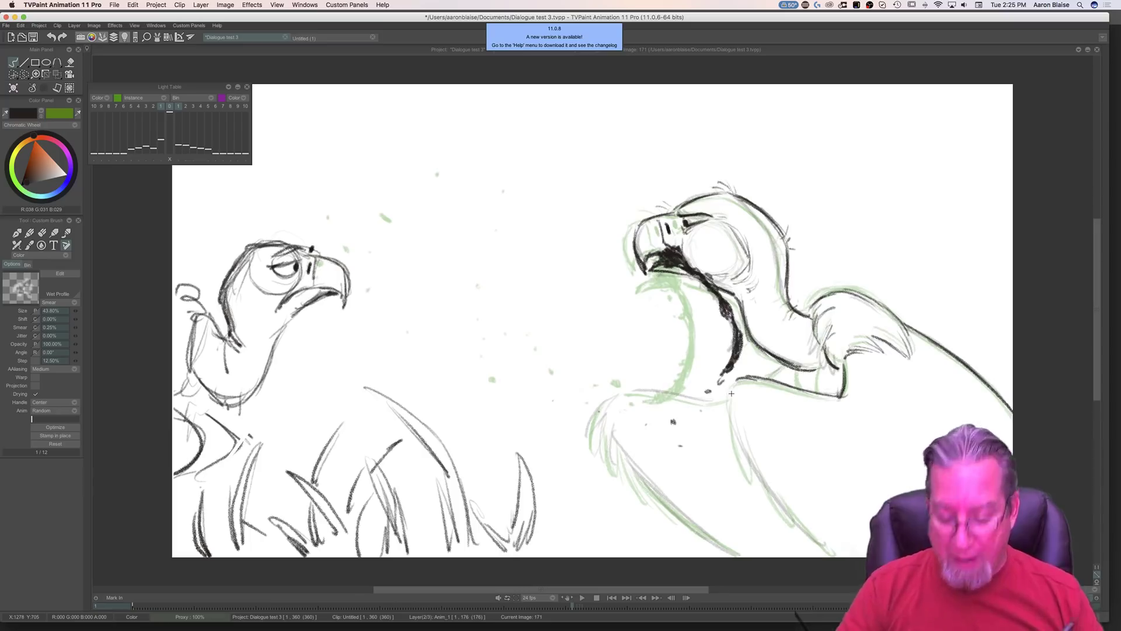
key(Left)
key(Right)
Step: Draw the upper front edge of the near wing, curving down from the wing's bend, and compare it with the previous frame
drag(729, 390, 740, 448)
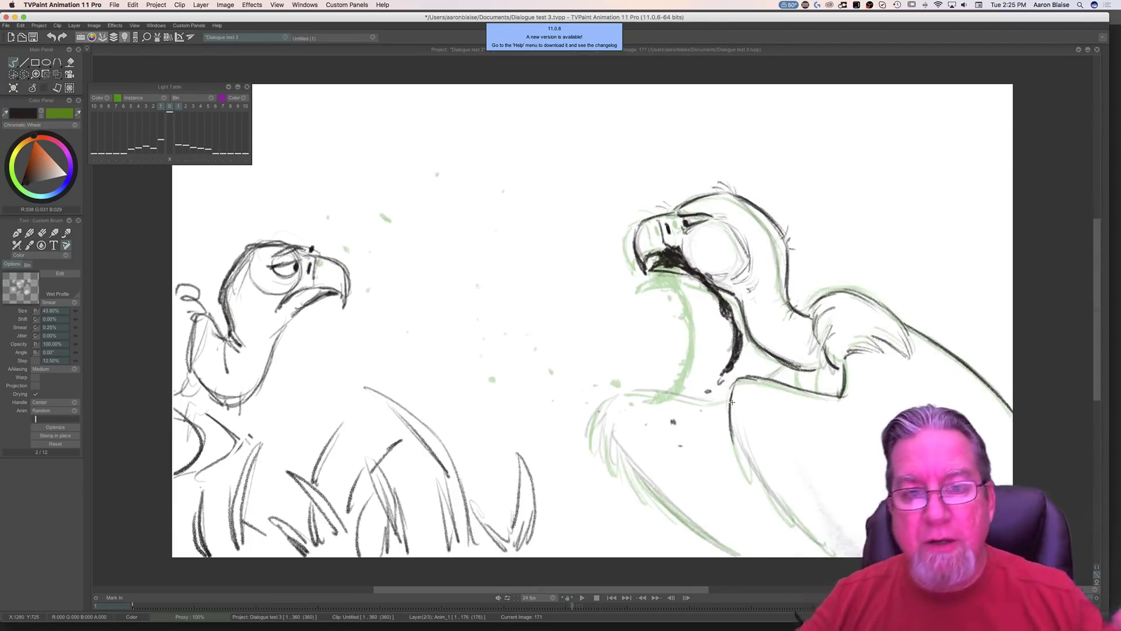
key(Left)
key(Right)
key(Left)
key(Right)
drag(731, 379, 743, 461)
key(Left)
key(Right)
Step: Continue the near wing's front edge with jagged feather tips down to the canvas edge
mouse_move(731, 415)
mouse_down()
mouse_move(750, 481)
mouse_move(750, 465)
mouse_move(780, 510)
mouse_up()
drag(755, 472, 787, 520)
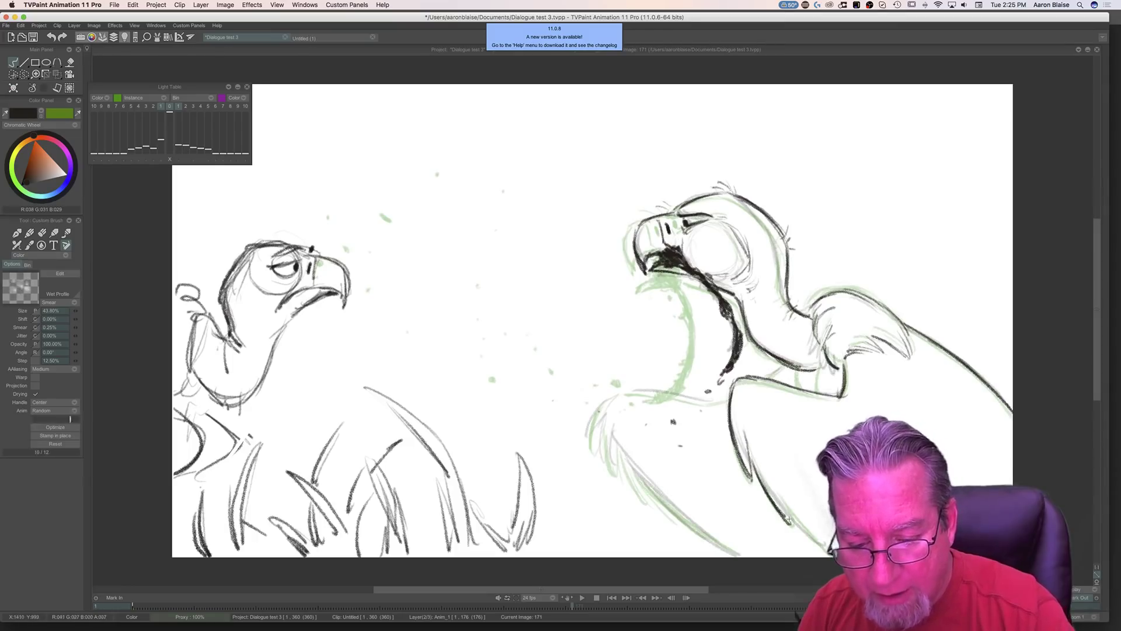
key(Left)
key(Right)
key(Left)
key(Right)
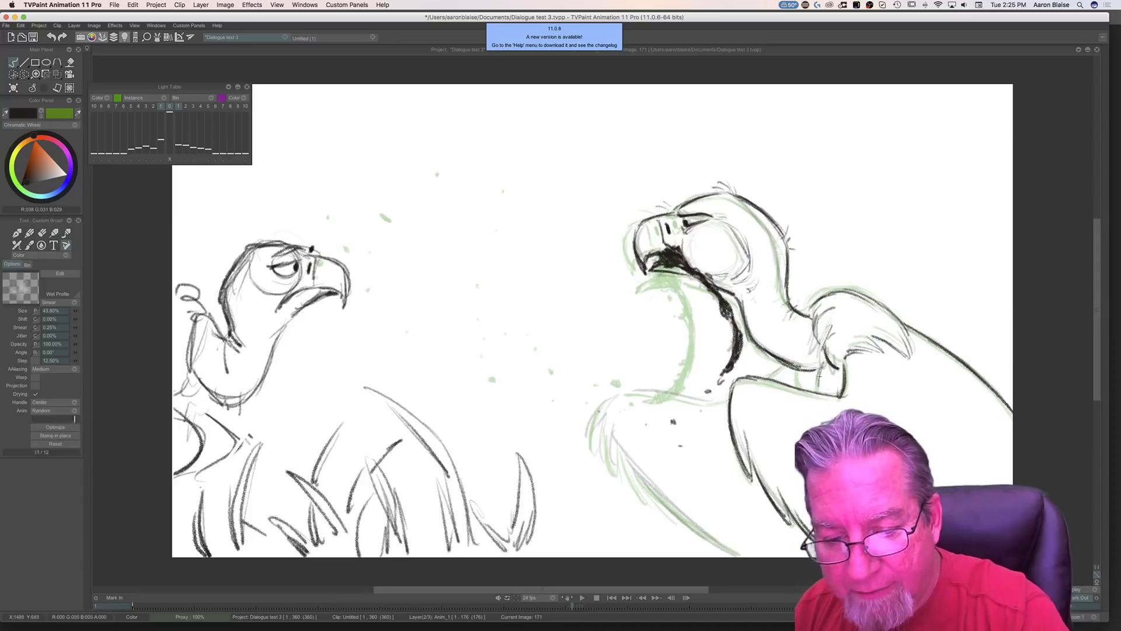
Step: Draw the short chest lines between the neck ruff and the near wing, matching the previous frame
key(Left)
mouse_move(798, 375)
mouse_down()
mouse_move(800, 386)
mouse_move(770, 378)
mouse_up()
key(Right)
key(Left)
key(Right)
key(Left)
key(Right)
key(Left)
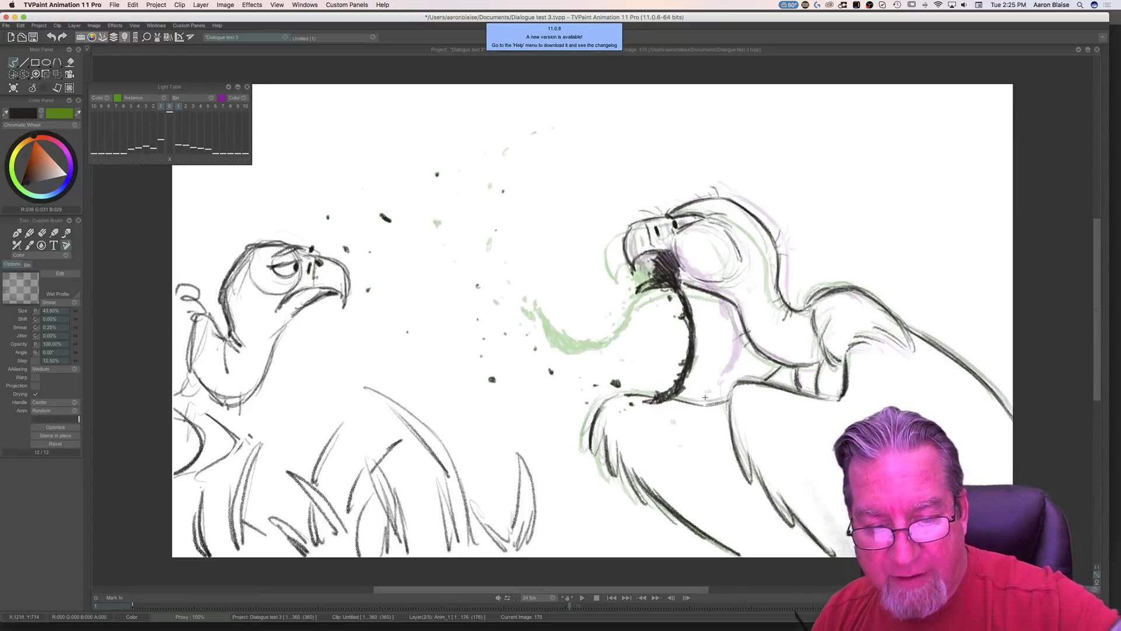
key(Right)
key(Left)
key(Right)
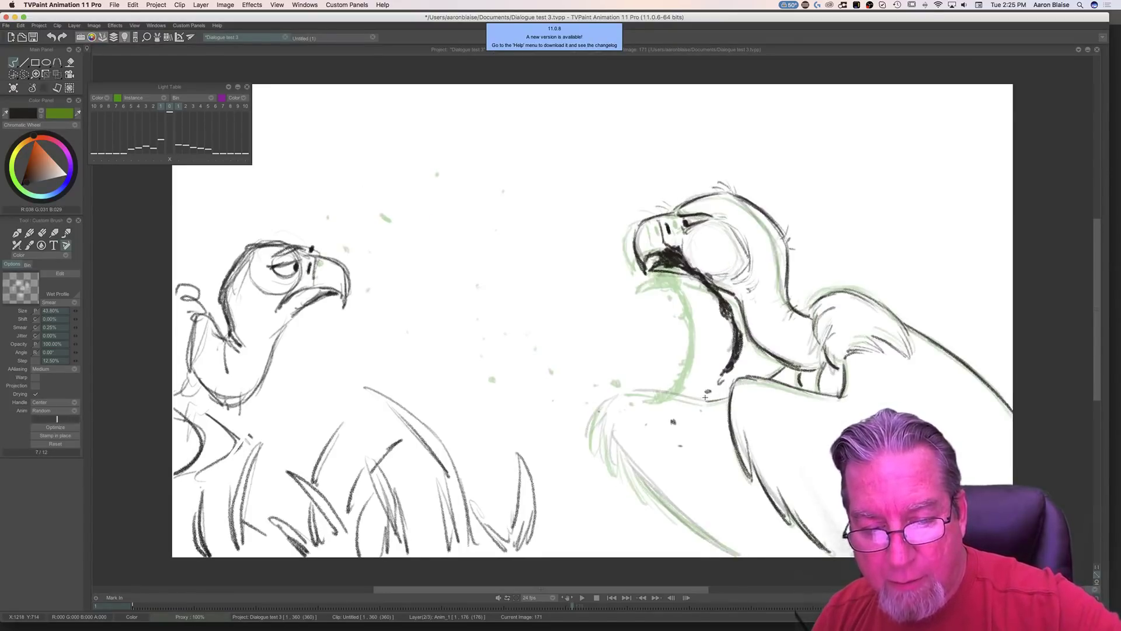
Step: Erase the stray line beside the near wing's bend and return to the drawing brush
key(e)
key(Left)
key(Right)
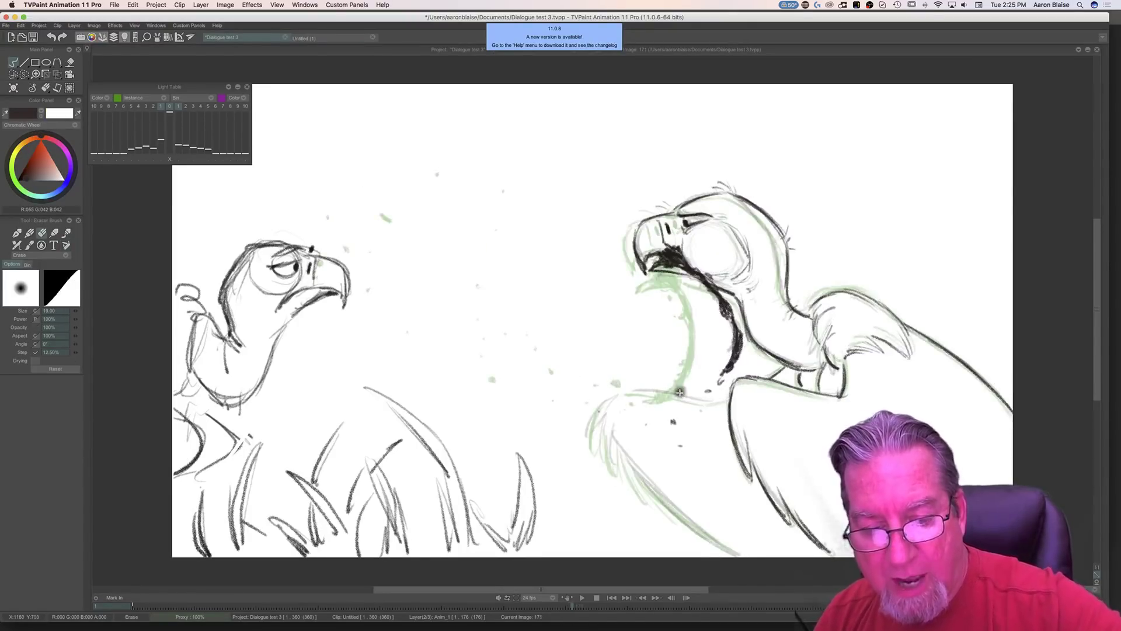
key(e)
key(Left)
key(Right)
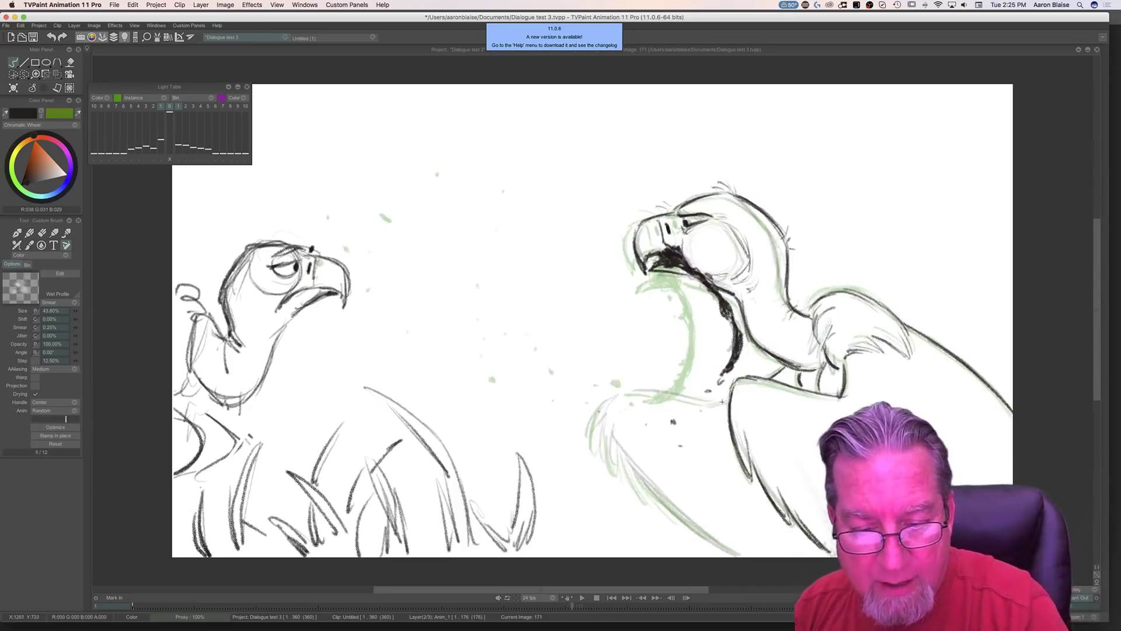
Step: Draw the far wing's top edge, rounded front bend and feathered front edge down to the canvas edge
mouse_move(677, 397)
mouse_down()
mouse_move(618, 391)
mouse_move(600, 417)
mouse_move(595, 456)
mouse_move(641, 498)
mouse_up()
key(Left)
key(Right)
key(Left)
key(Right)
mouse_move(637, 459)
mouse_down()
mouse_move(657, 508)
mouse_move(725, 553)
mouse_up()
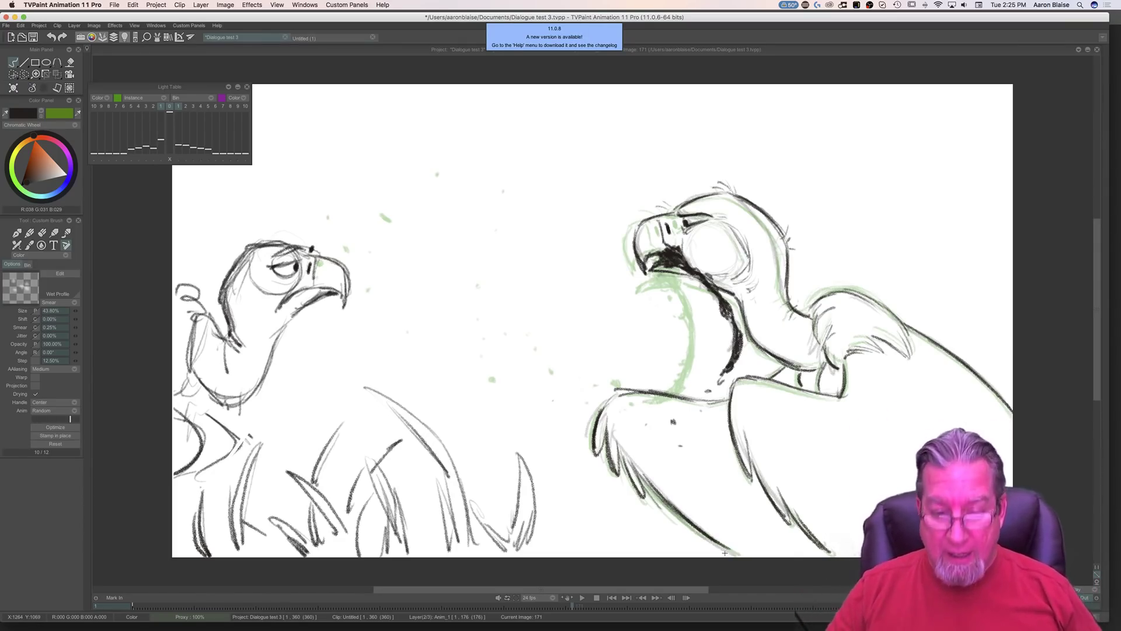
Step: Flip between frames 170 and 171 to compare the wing positions
key(Left)
key(Right)
key(Left)
key(Right)
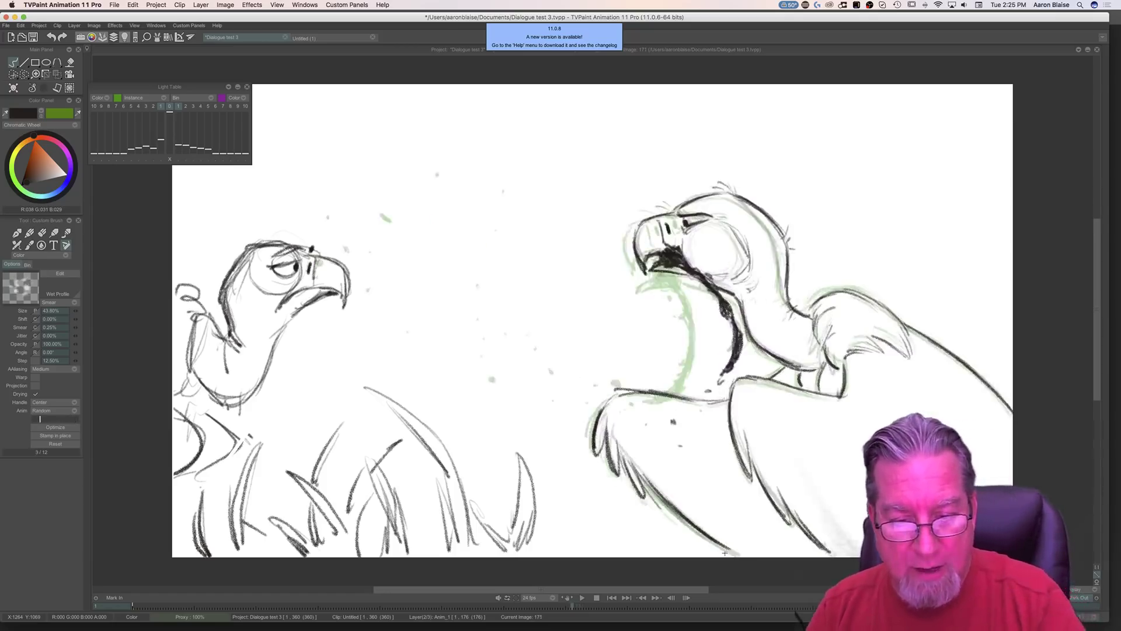
key(Left)
key(Right)
key(Left)
key(Right)
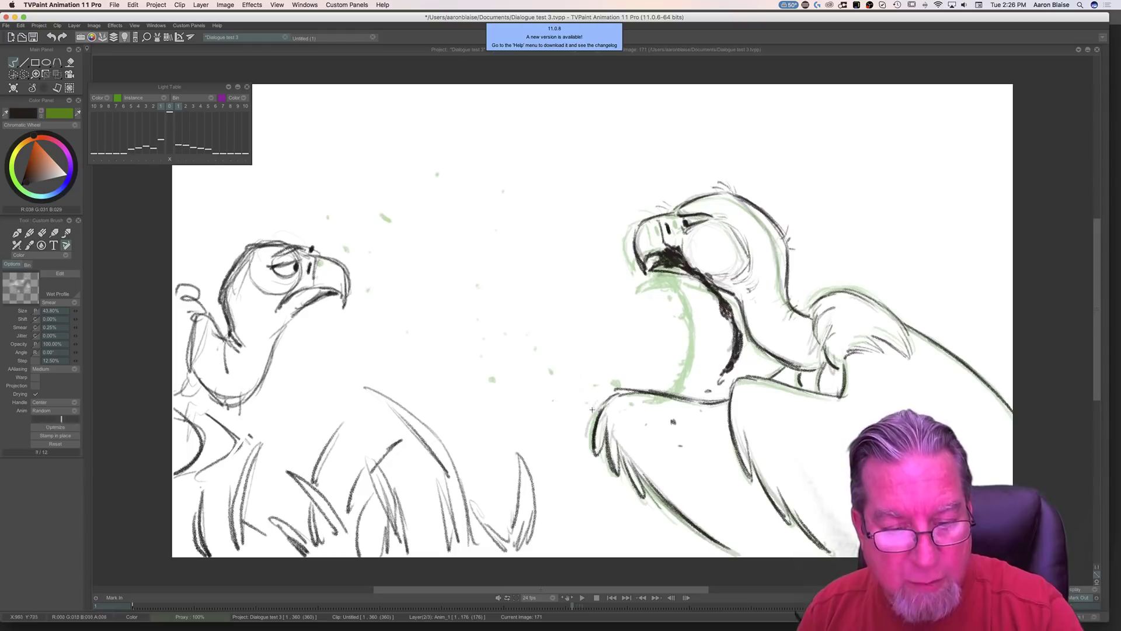
Step: Darken the far wing's feather tips and lower front edge, flipping against the previous frame
drag(594, 433, 607, 462)
drag(651, 495, 727, 555)
key(Left)
key(Right)
key(Left)
key(Right)
key(Left)
key(Right)
key(Left)
key(Right)
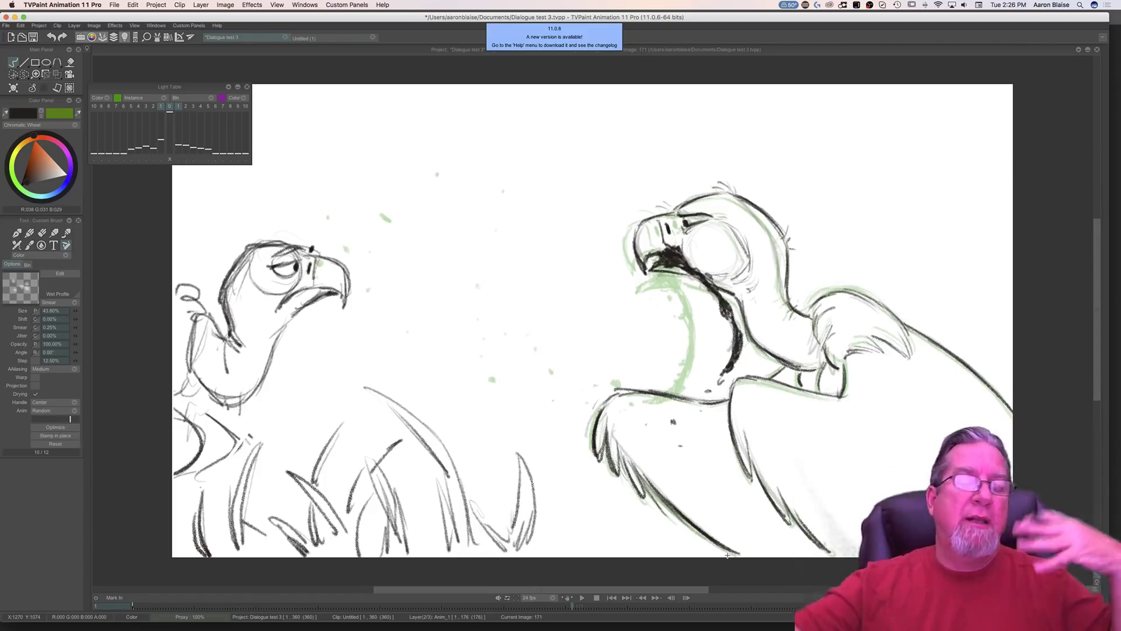
Step: Extend the lower tip of the stream and scatter small droplets below it and beside the far wing
key(Left)
key(Right)
key(Left)
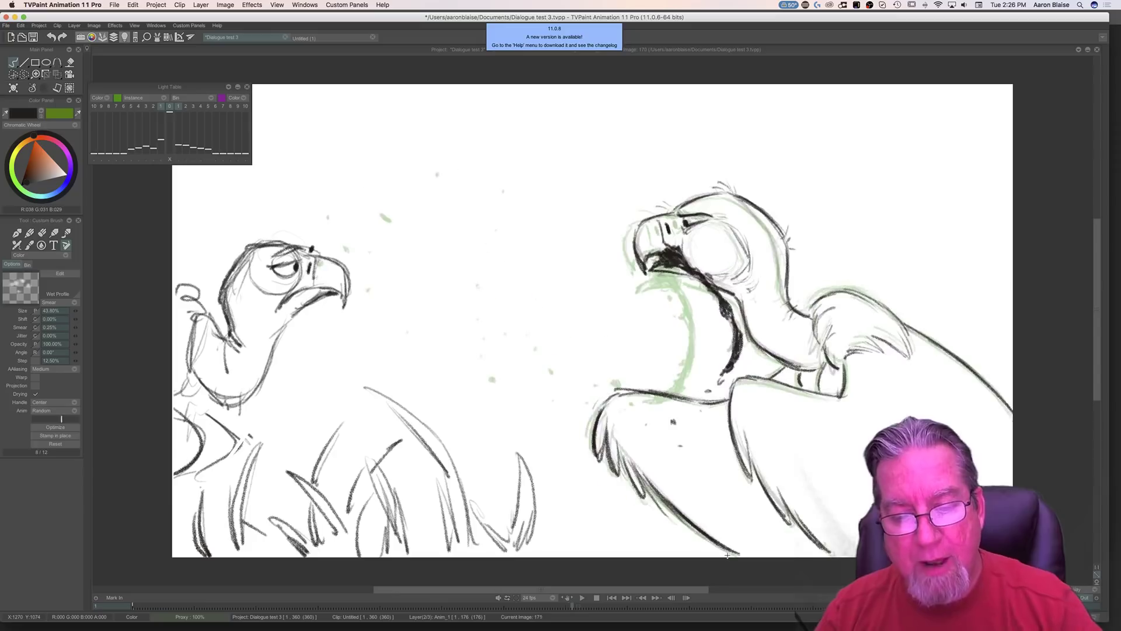
key(Right)
key(Left)
key(Right)
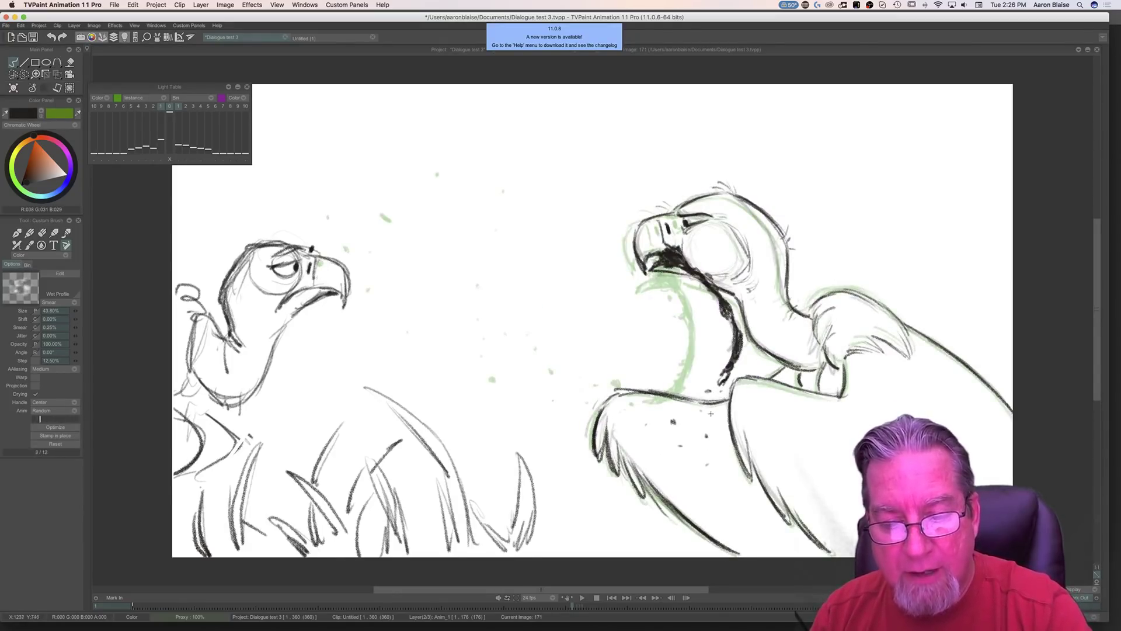
key(Left)
key(Right)
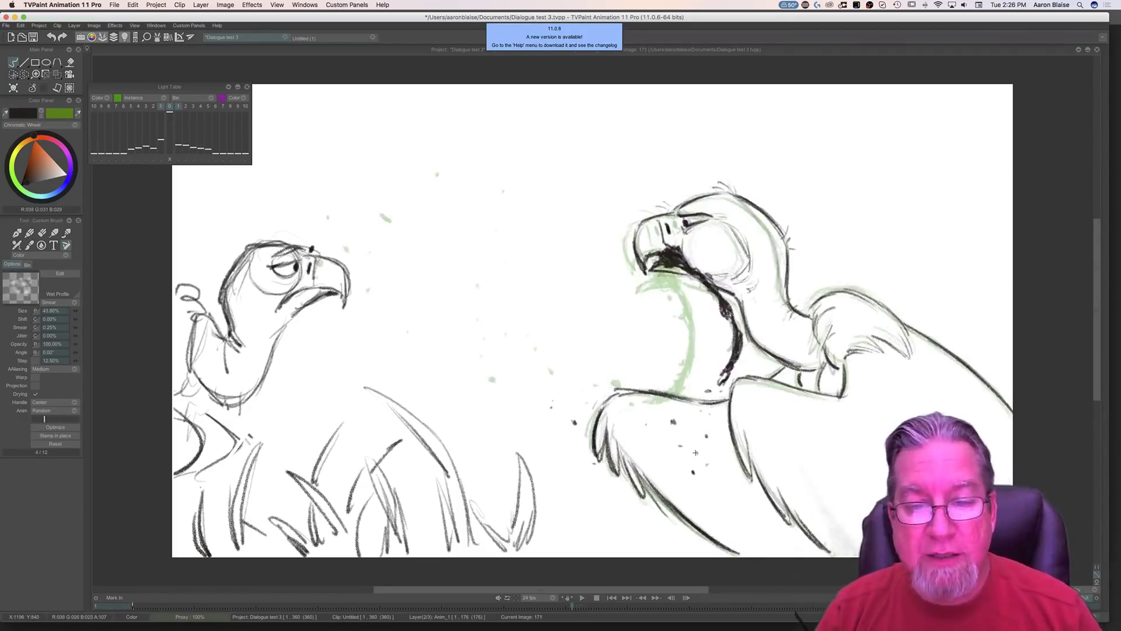
key(Left)
key(Right)
key(Left)
key(Right)
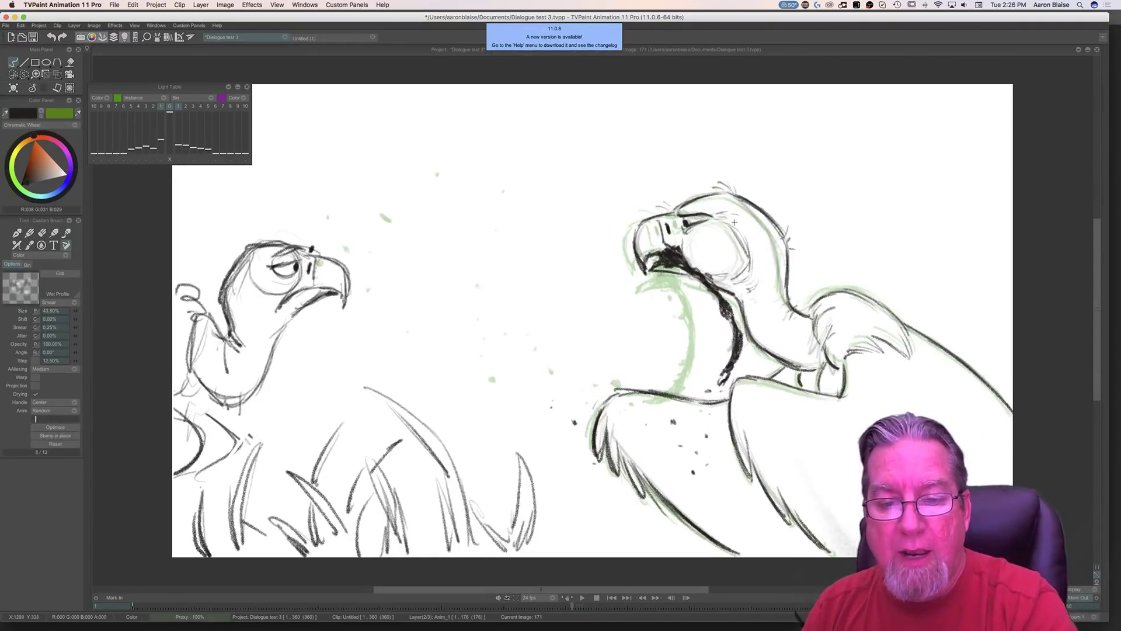
Step: Add light sketch strokes behind the right-hand vulture's eye, comparing with the previous frame
key(Left)
key(Right)
key(Left)
key(Right)
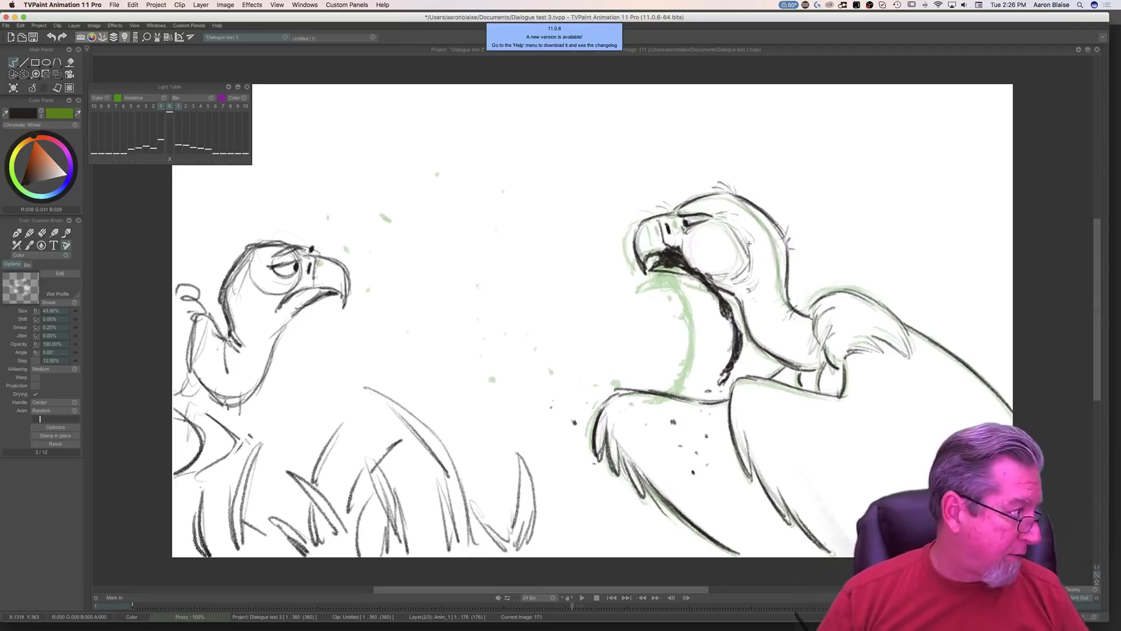
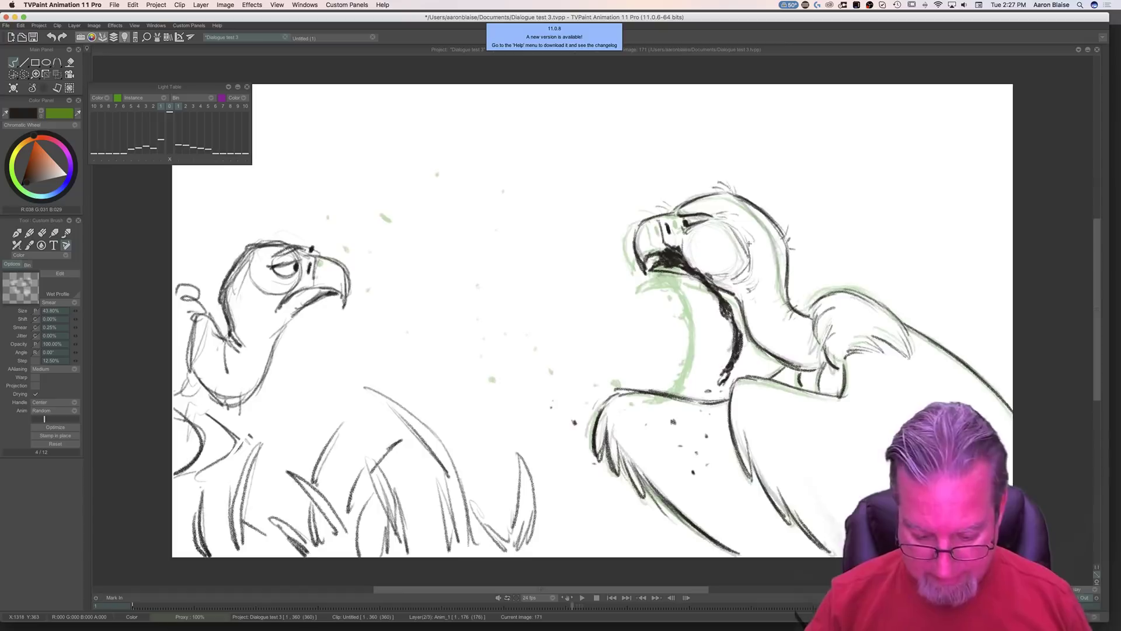
Step: Show the timeline, scrub back to frame 145, and play the animation to review the motion
key(Tab)
drag(725, 547, 610, 542)
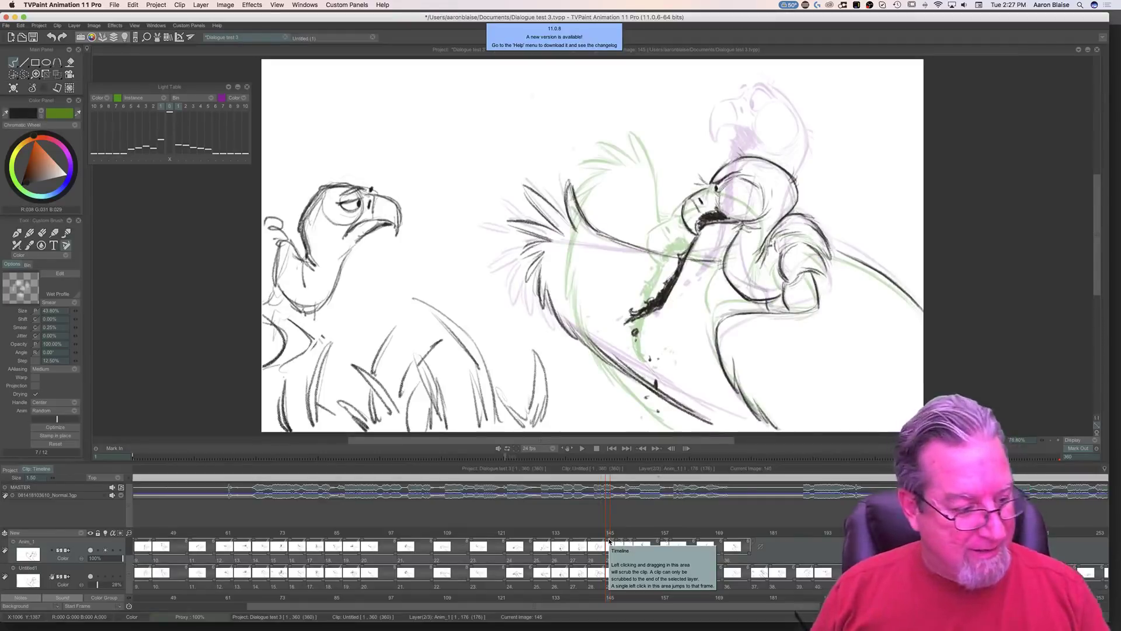
key(XF86AudioLowerVolume)
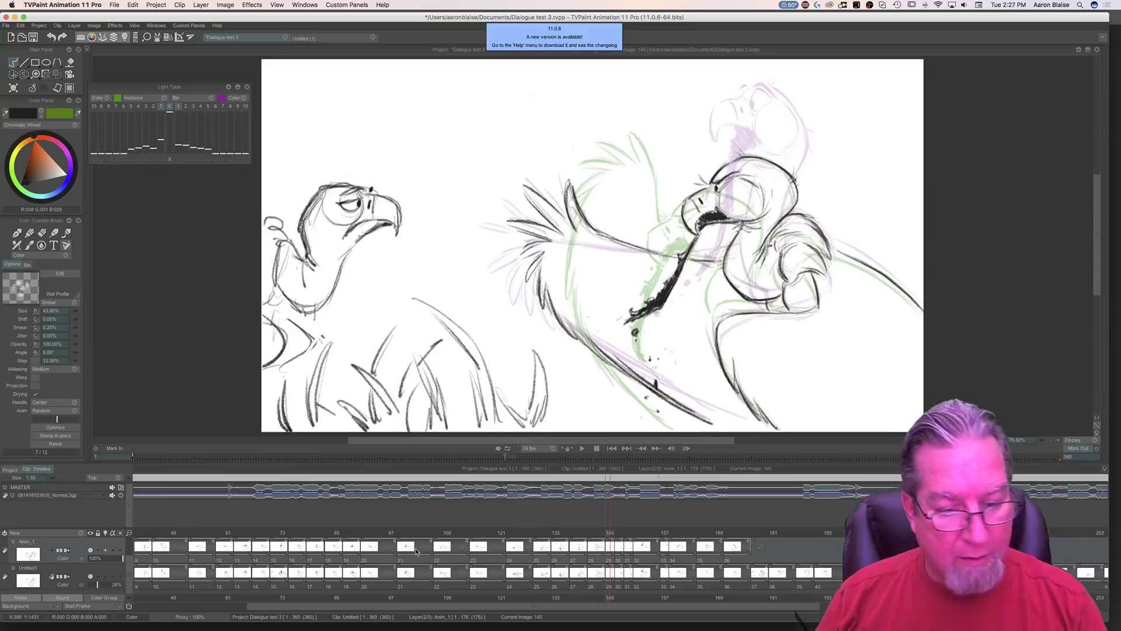
click(581, 449)
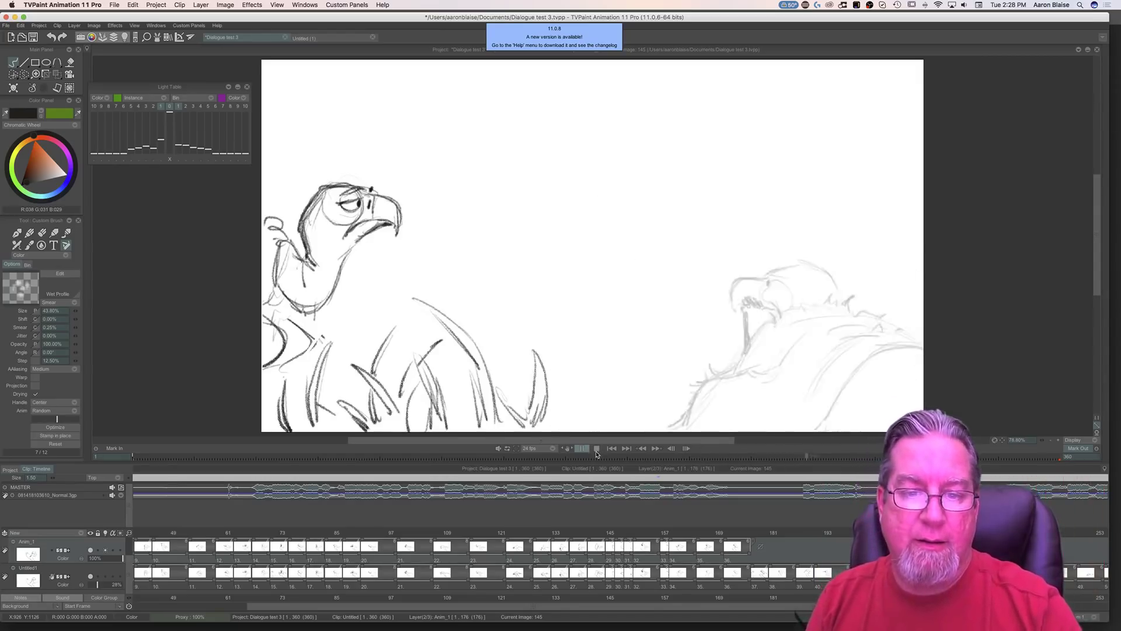
click(597, 448)
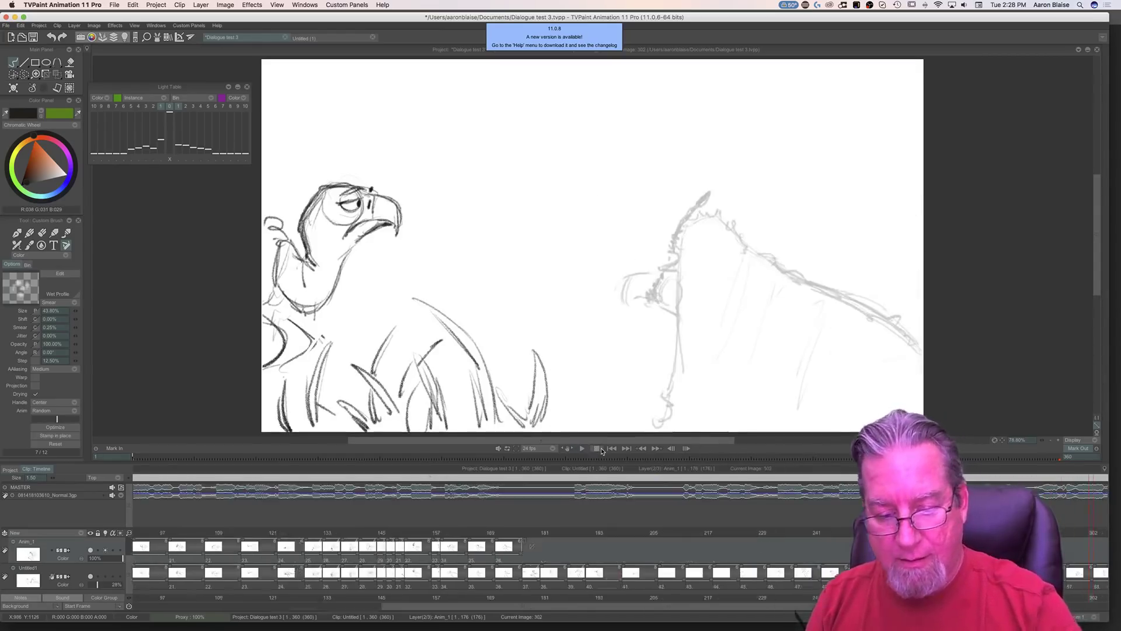
Step: Go to frame 177 and flip repeatedly against the preceding frame to study the movement
click(522, 540)
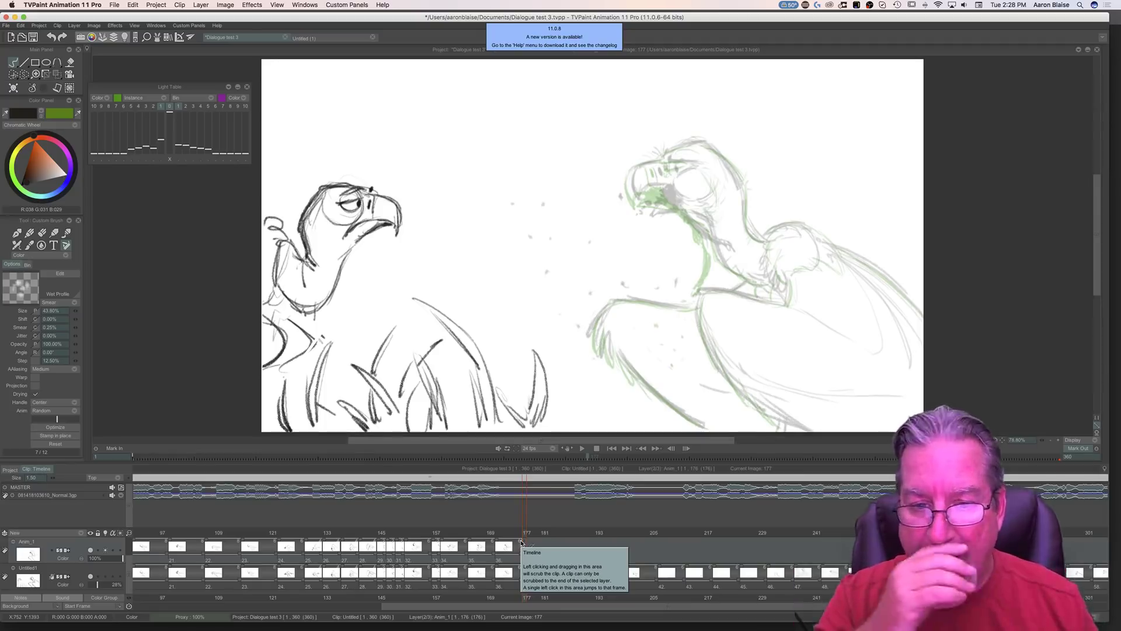
key(Left)
key(Right)
key(Left)
key(Right)
key(Left)
key(Right)
key(Left)
key(Right)
key(Left)
key(Right)
key(Left)
key(Right)
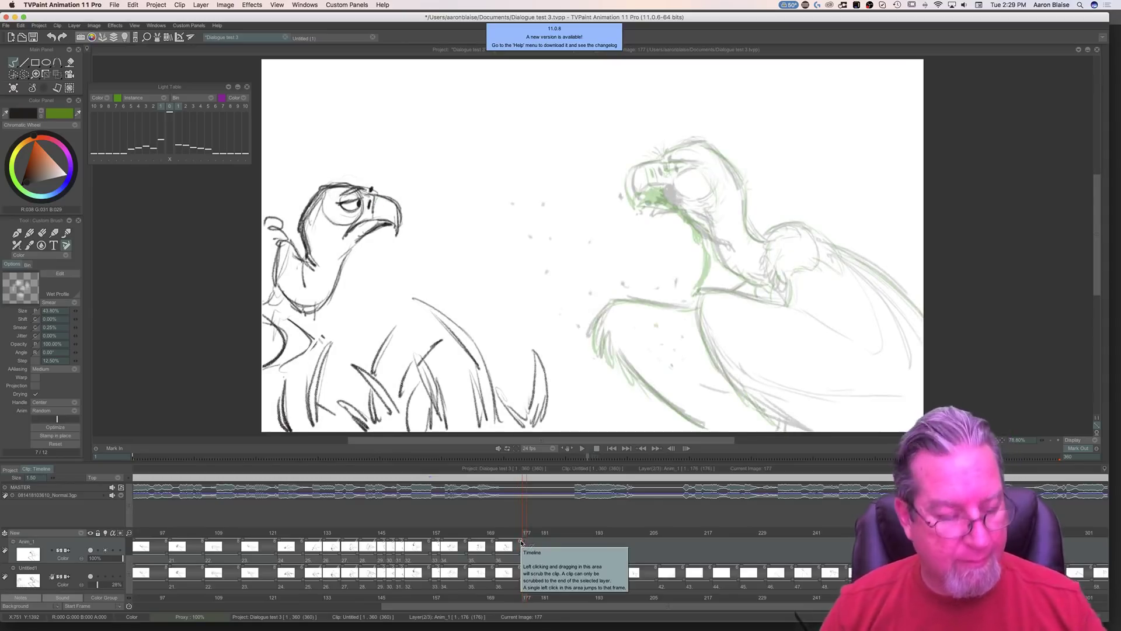
Step: Add a blank drawing at frame 177 on the Anim_1 layer, extend it to frame 180, and flip against the preceding drawing
click(523, 546)
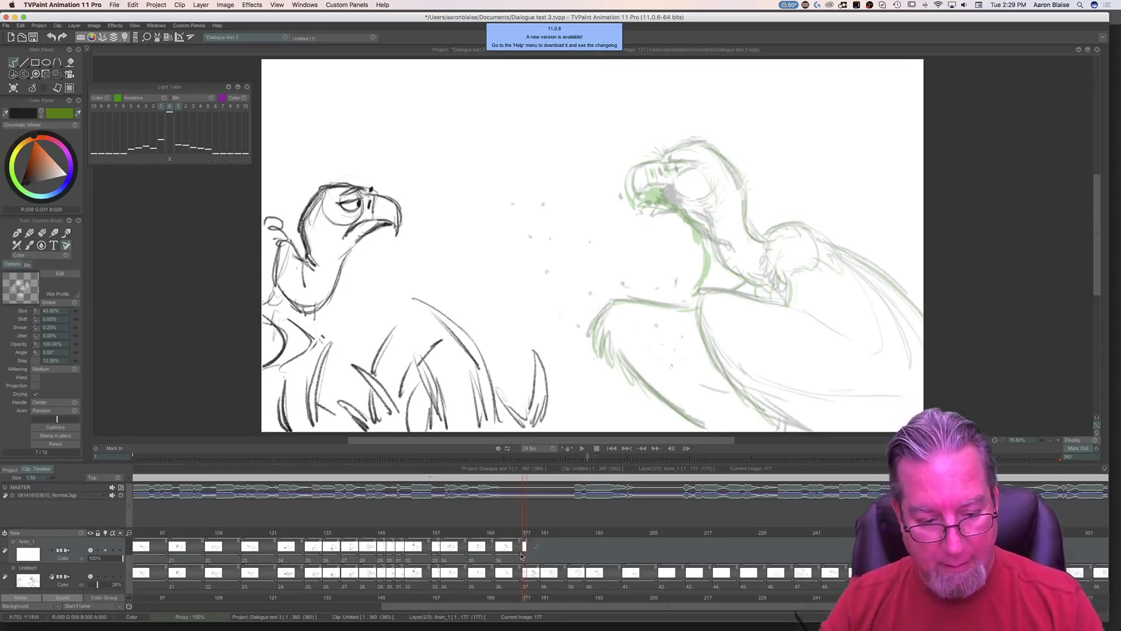
drag(525, 555, 537, 557)
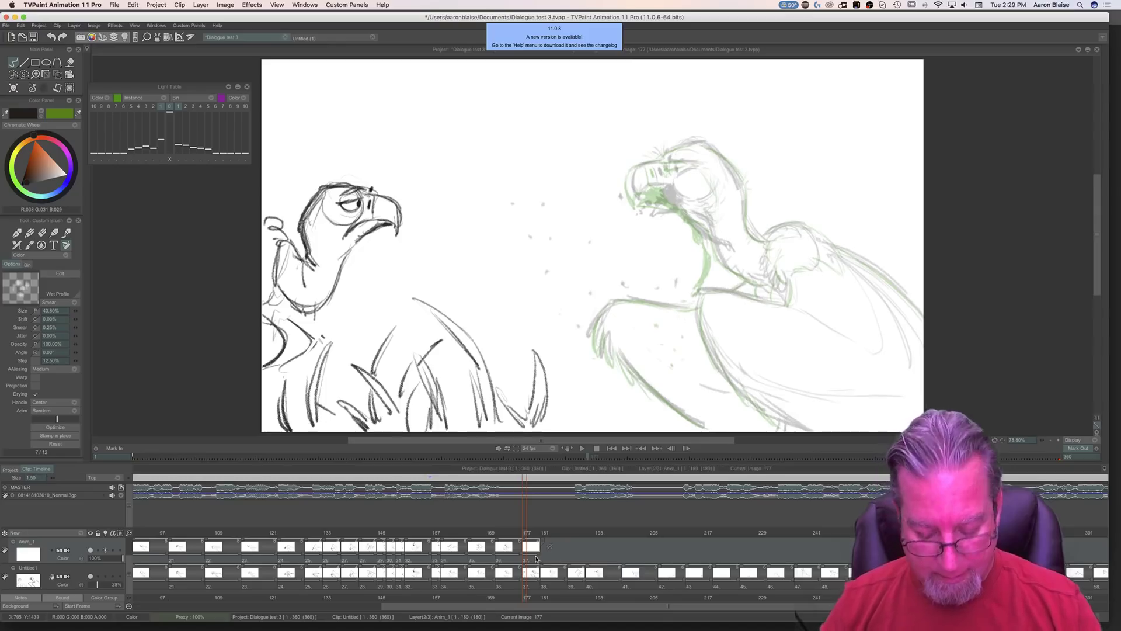
key(Down)
key(Up)
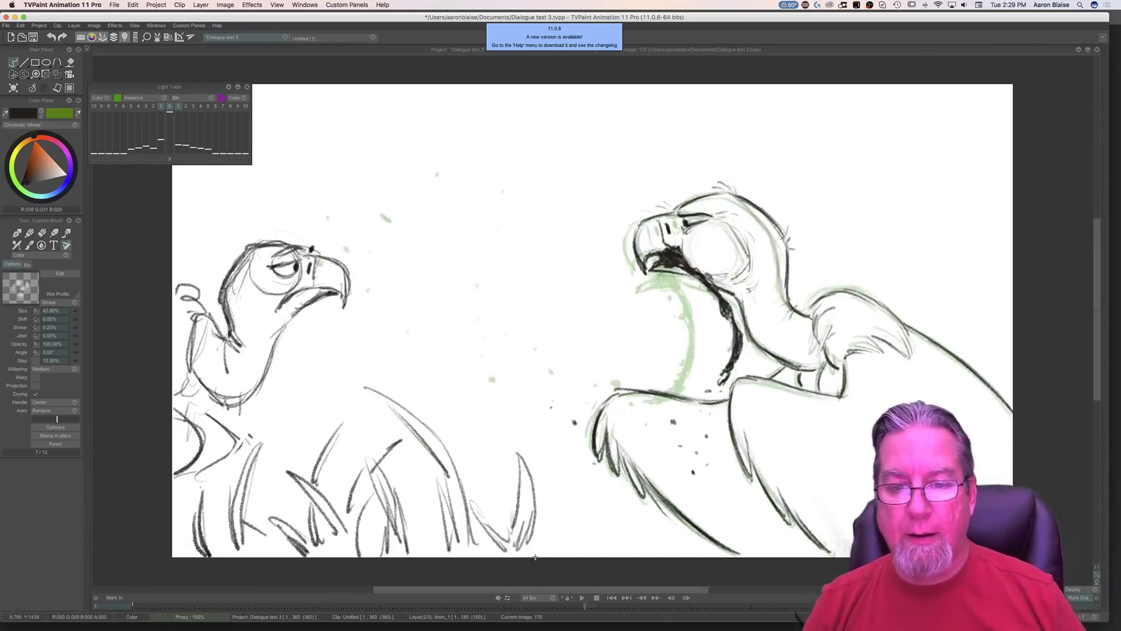
key(Down)
key(Up)
key(Down)
key(Up)
key(Down)
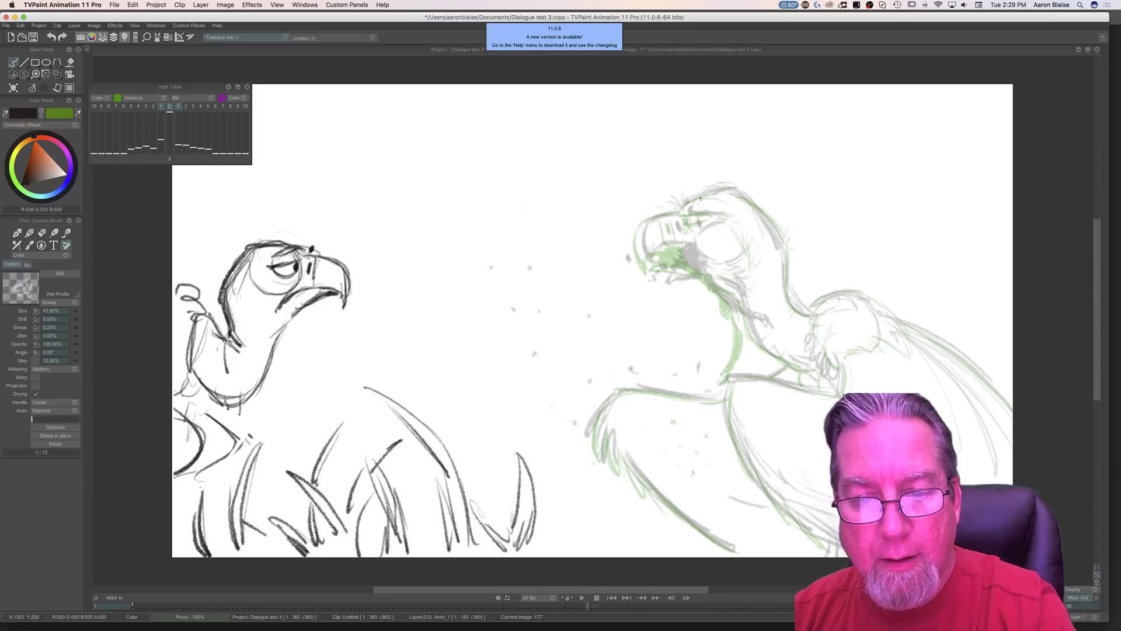
Step: Draw the crown and back of the right-hand vulture's head on frame 177
drag(691, 202, 746, 192)
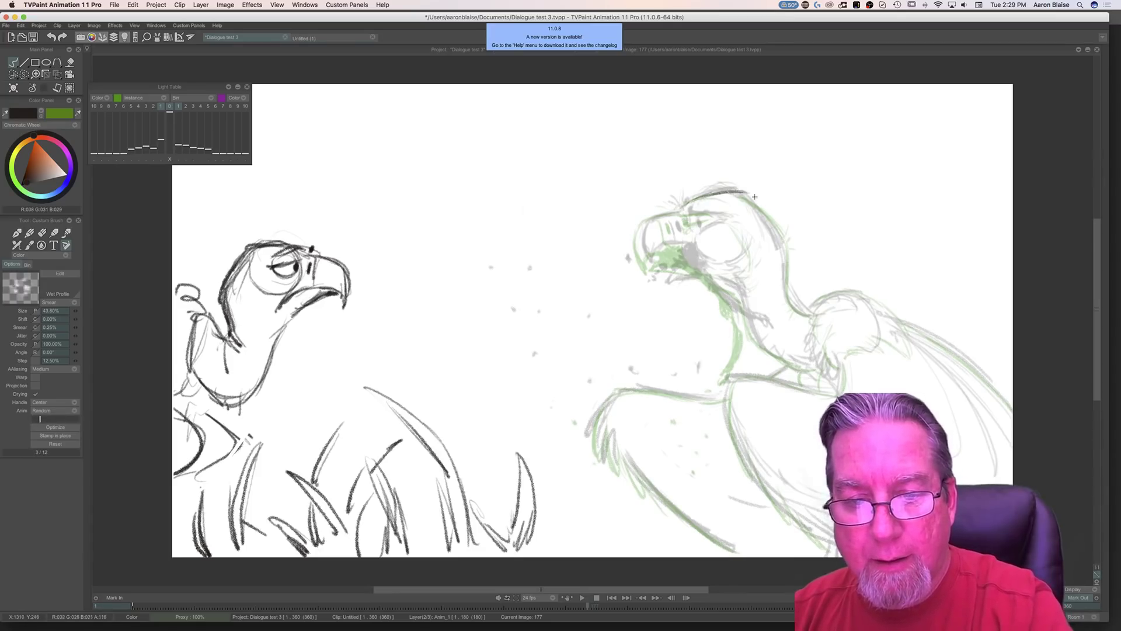
key(Up)
key(Down)
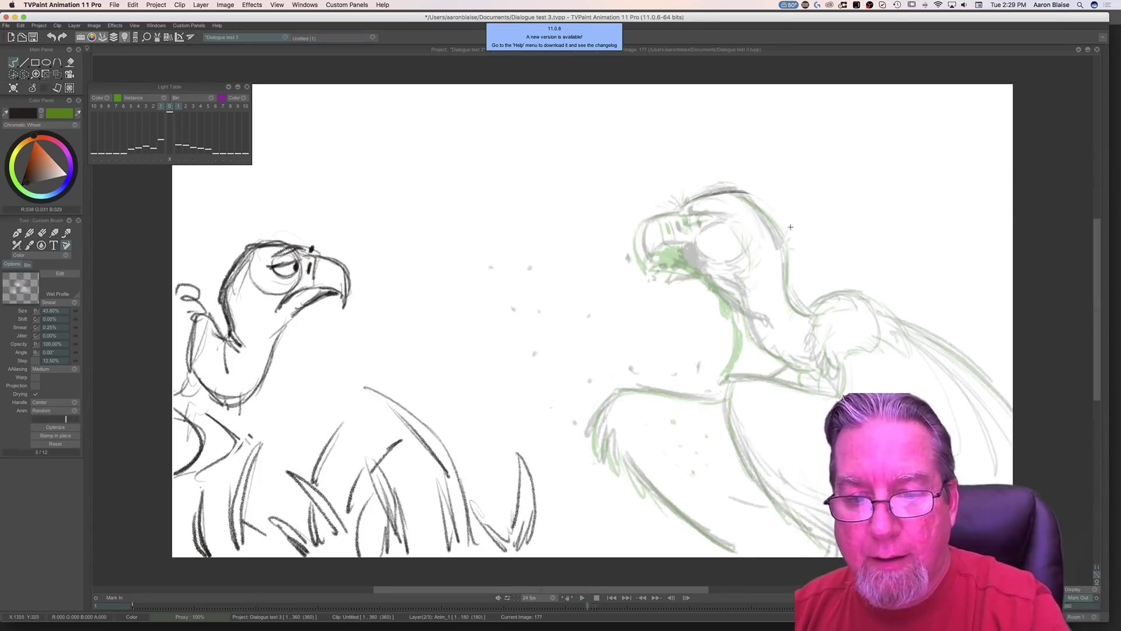
drag(750, 198, 796, 236)
key(Up)
key(Down)
Step: Draw the back of the right-hand vulture's neck down to the shoulder and darken the line
mouse_move(759, 202)
mouse_down()
mouse_move(794, 239)
mouse_move(794, 283)
mouse_up()
key(Up)
key(Down)
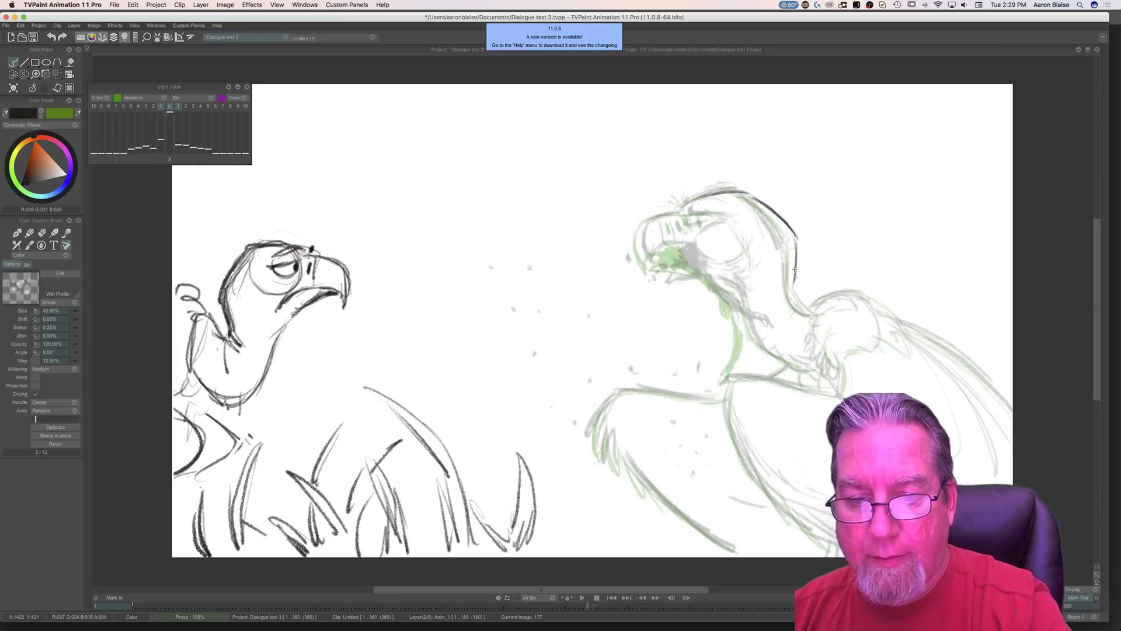
key(Up)
mouse_move(797, 249)
mouse_down()
mouse_move(790, 282)
mouse_move(803, 309)
mouse_move(793, 286)
mouse_up()
key(Down)
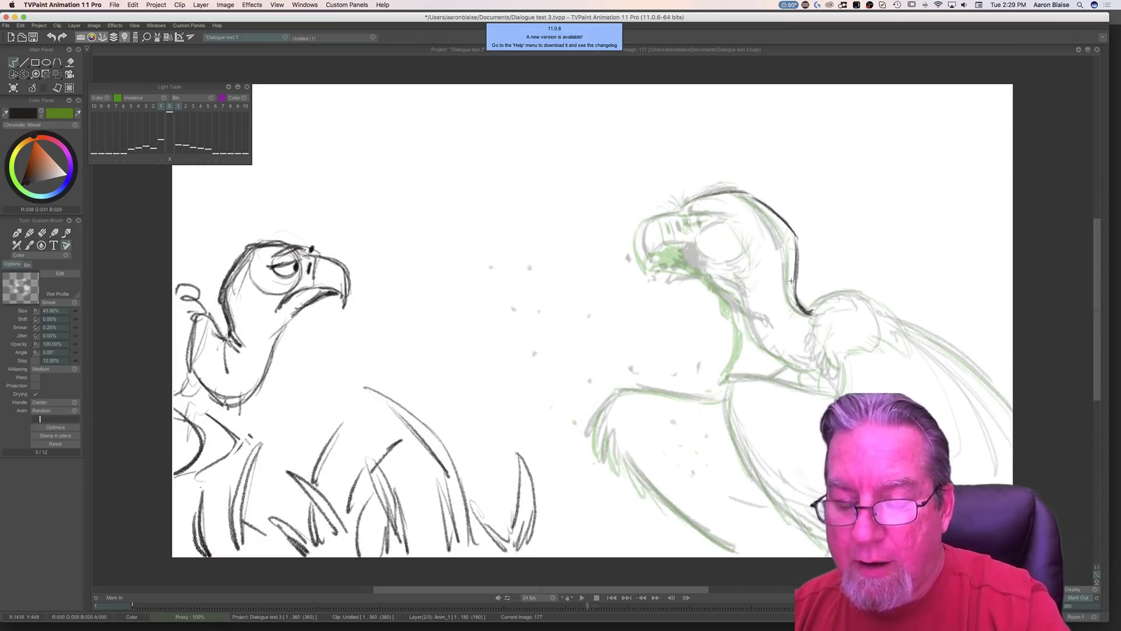
key(Up)
key(Down)
key(Up)
key(Down)
drag(794, 267, 797, 248)
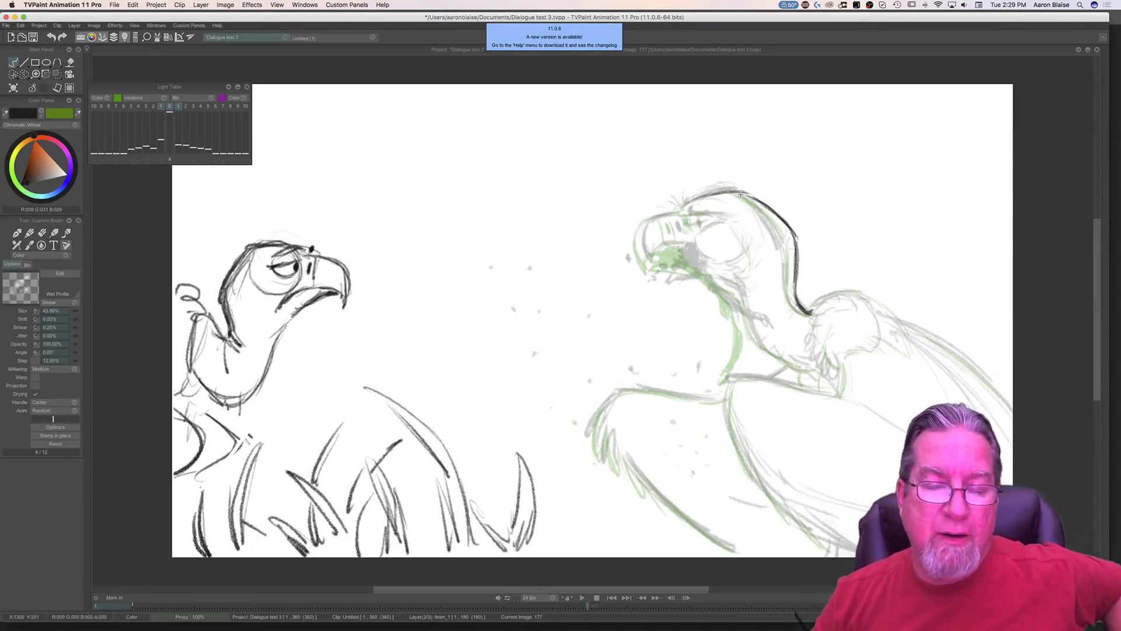
Step: Add small feather tufts on the crown and back of the right-hand vulture's head, comparing with the preceding drawing
key(Down)
key(Up)
key(Down)
key(Up)
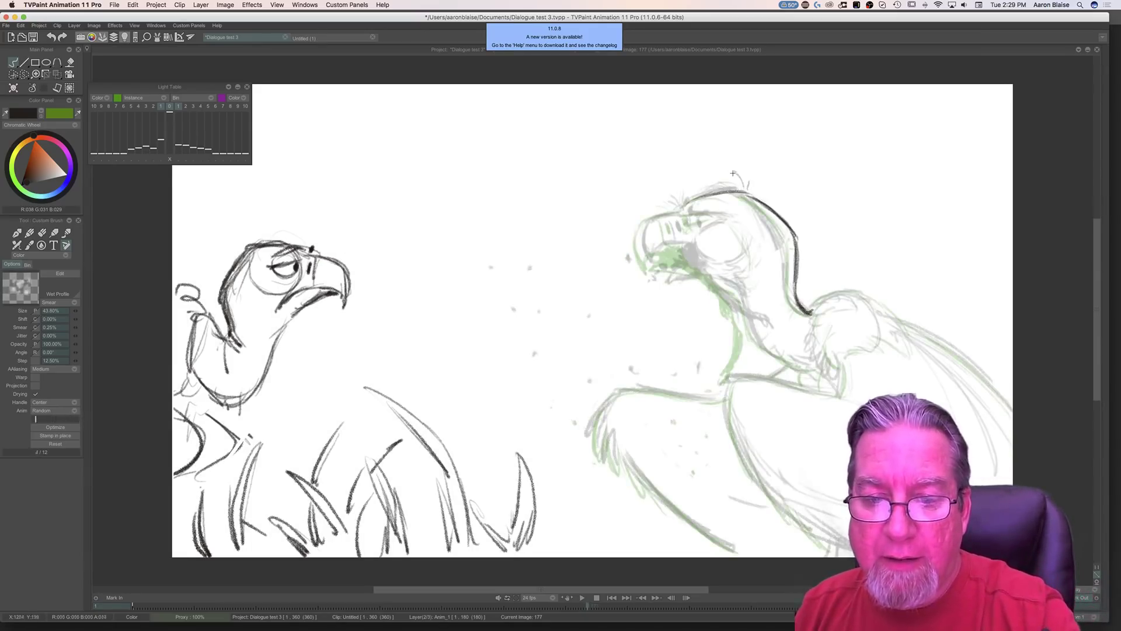
key(Down)
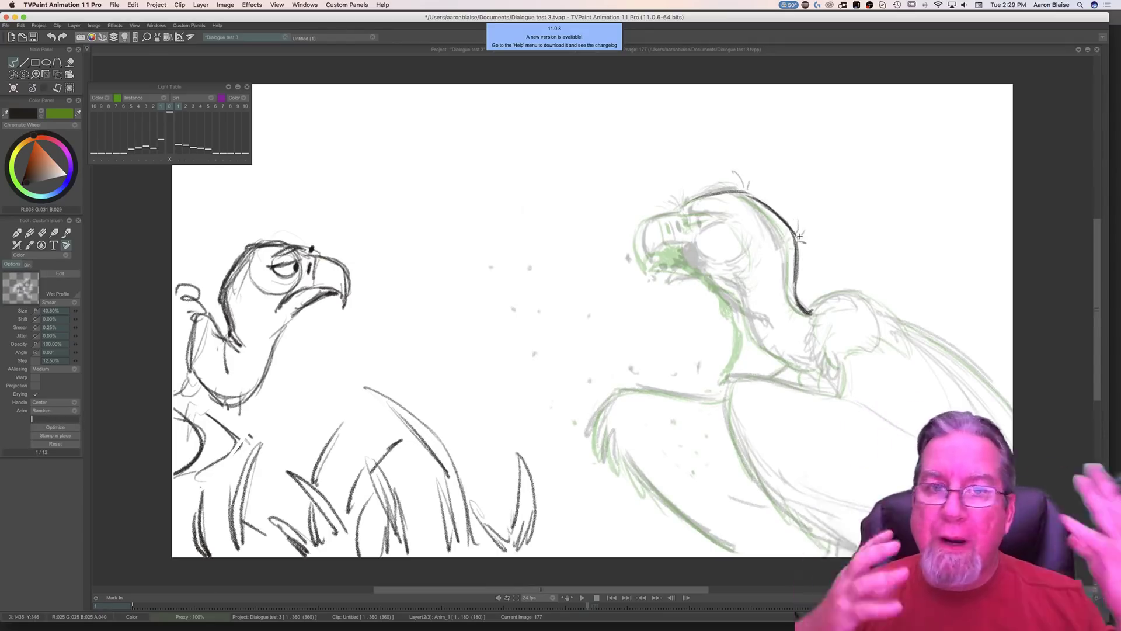
Step: Compare frame 177 with the preceding drawing and sketch a curve behind the right-hand vulture's eye and cheek
key(Down)
key(Up)
key(Down)
key(Up)
key(Down)
key(Up)
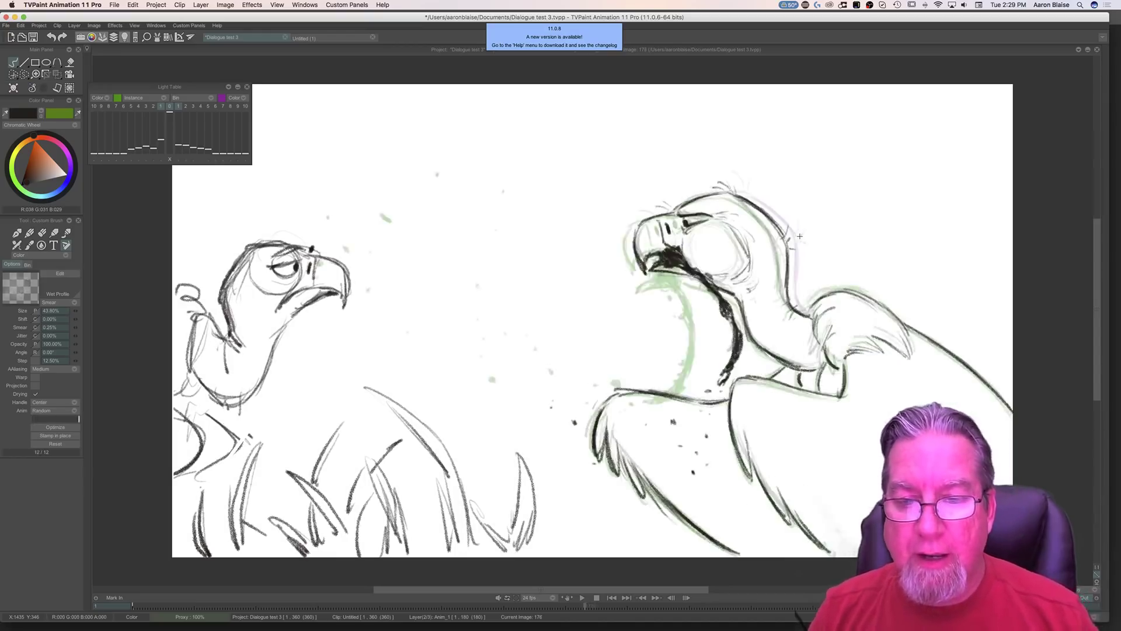
mouse_move(737, 220)
mouse_down()
mouse_move(763, 249)
mouse_move(755, 275)
mouse_move(767, 261)
mouse_move(750, 274)
mouse_move(757, 262)
mouse_move(747, 264)
mouse_up()
key(Down)
key(Up)
key(Down)
key(Up)
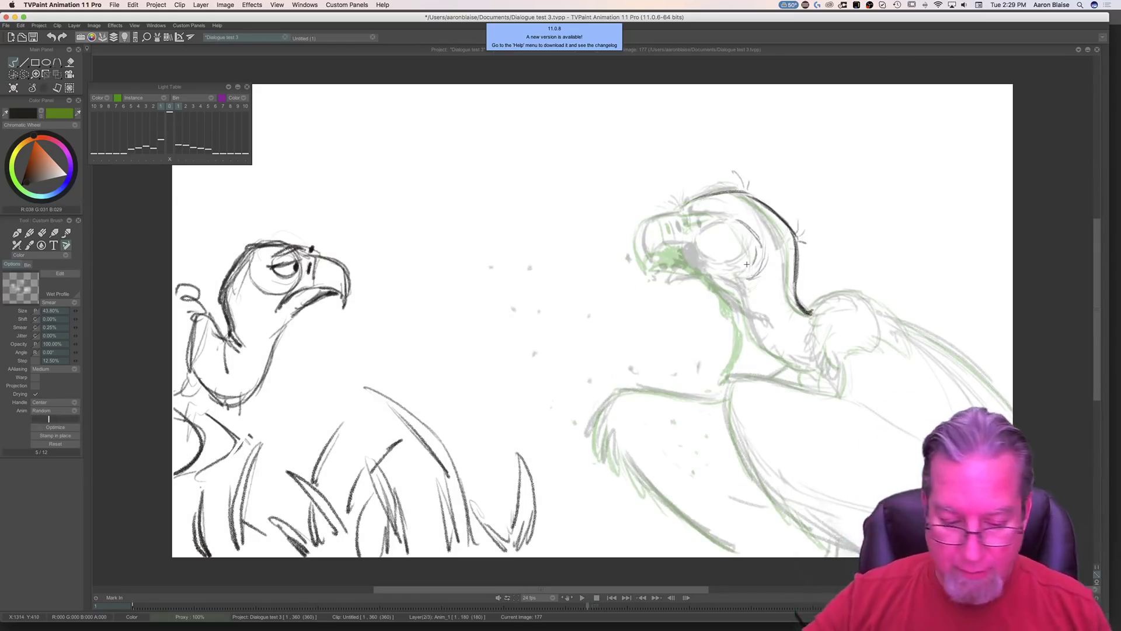
Step: Switch to Photoshop and resize the open document to a width of 30 inches
mouse_move(524, 616)
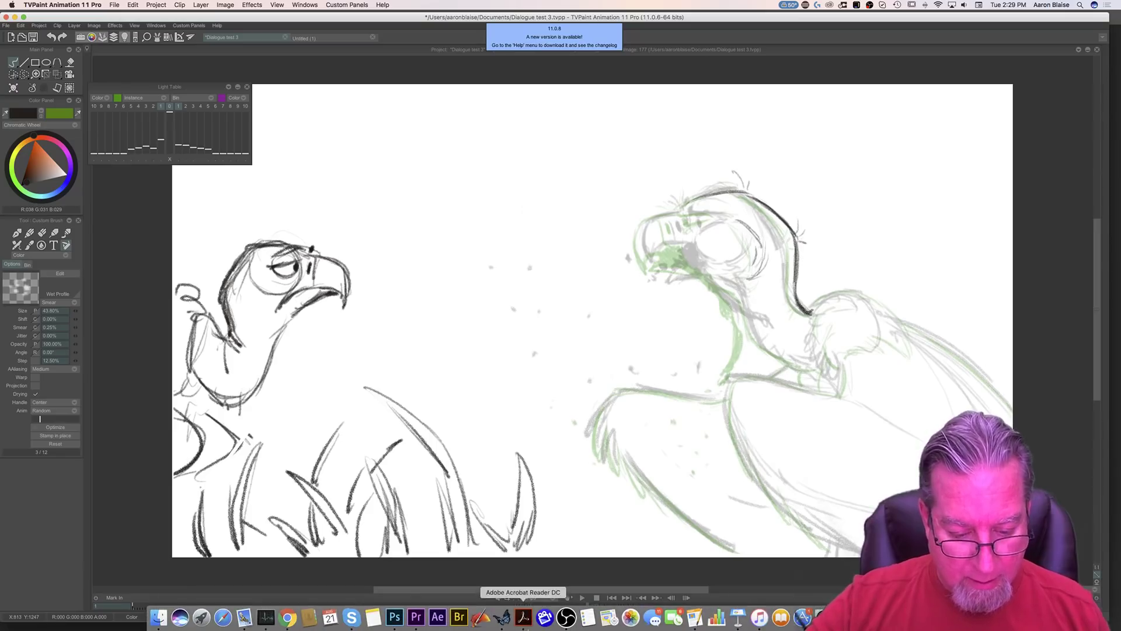
click(396, 618)
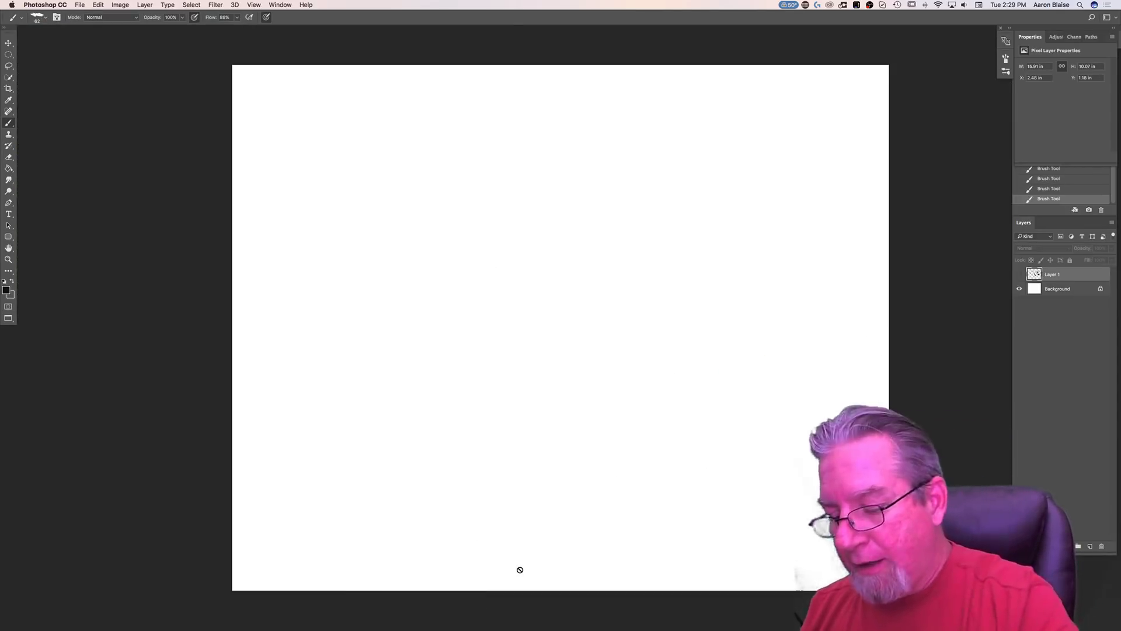
click(120, 4)
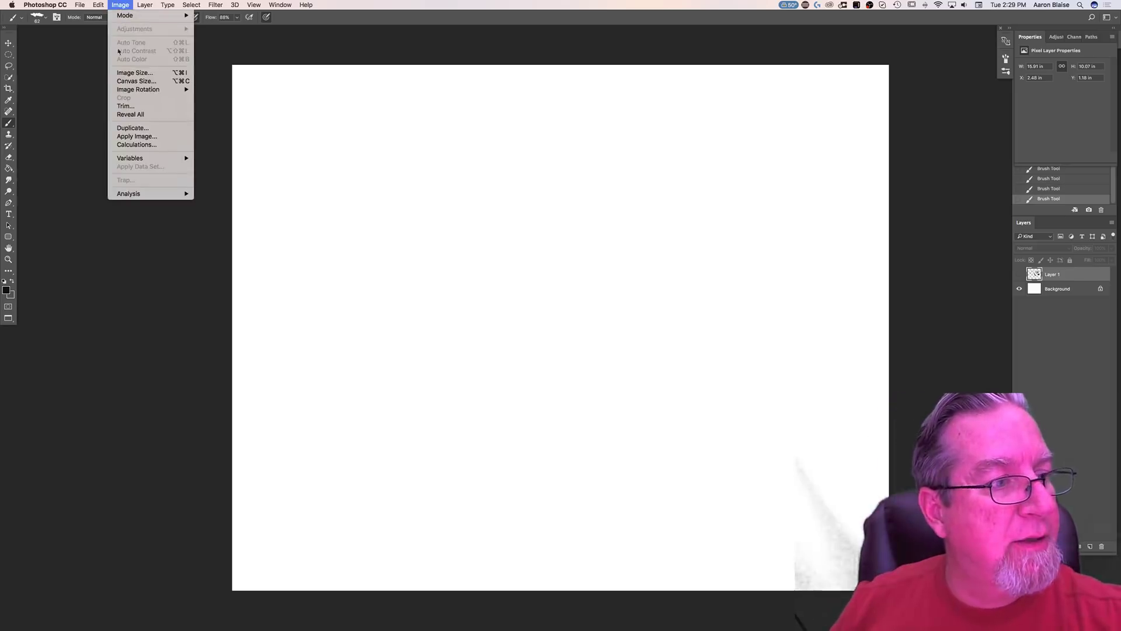
click(121, 74)
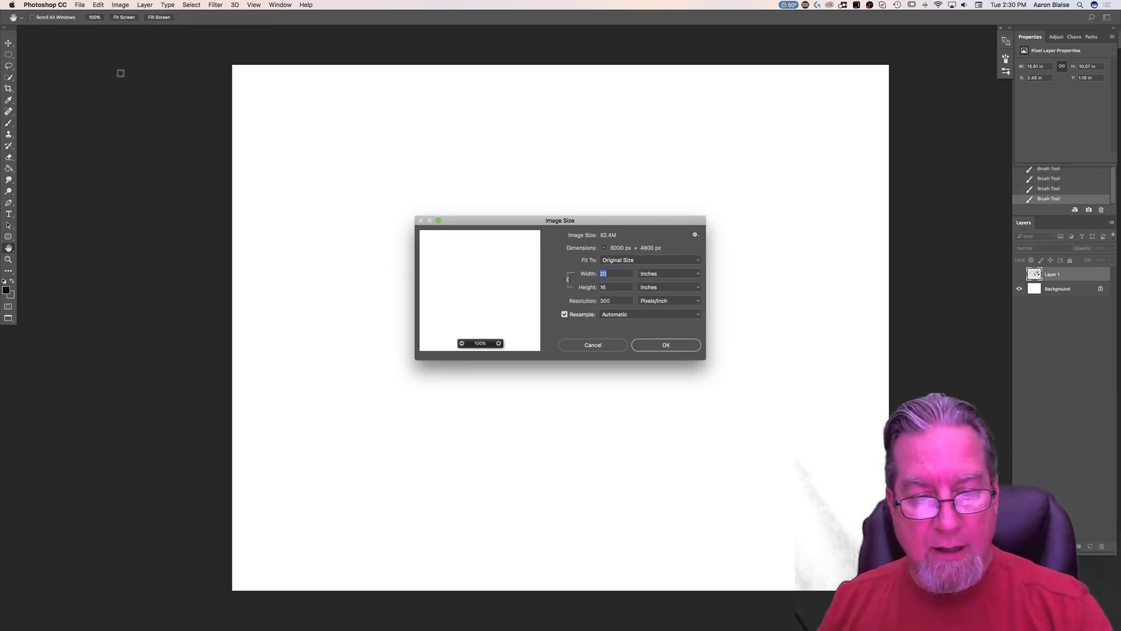
key(Up)
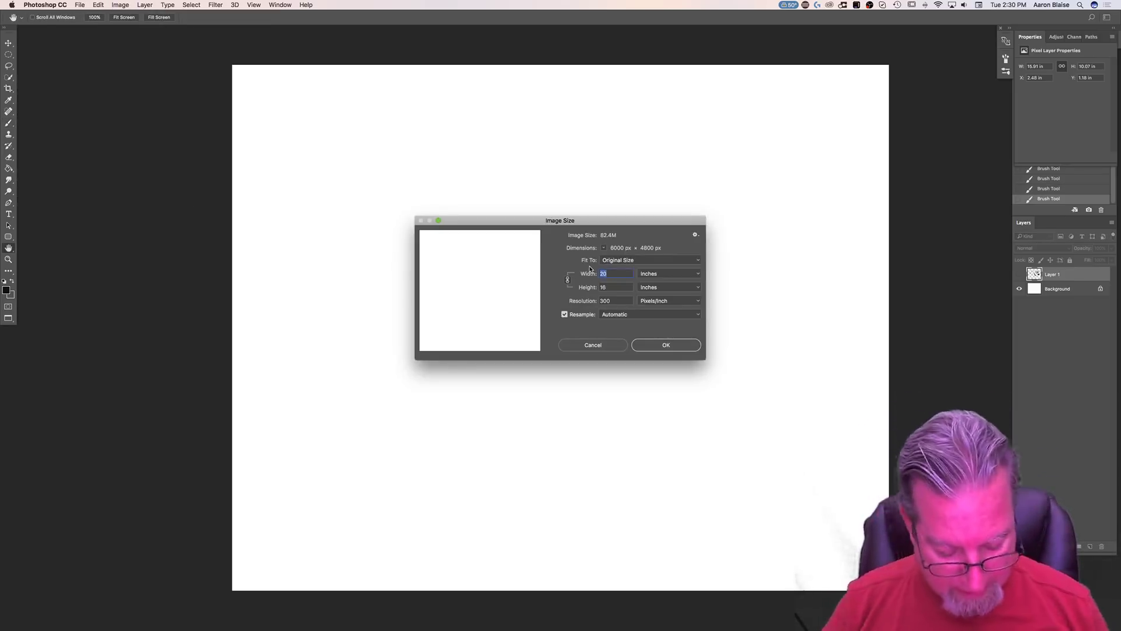
text(30)
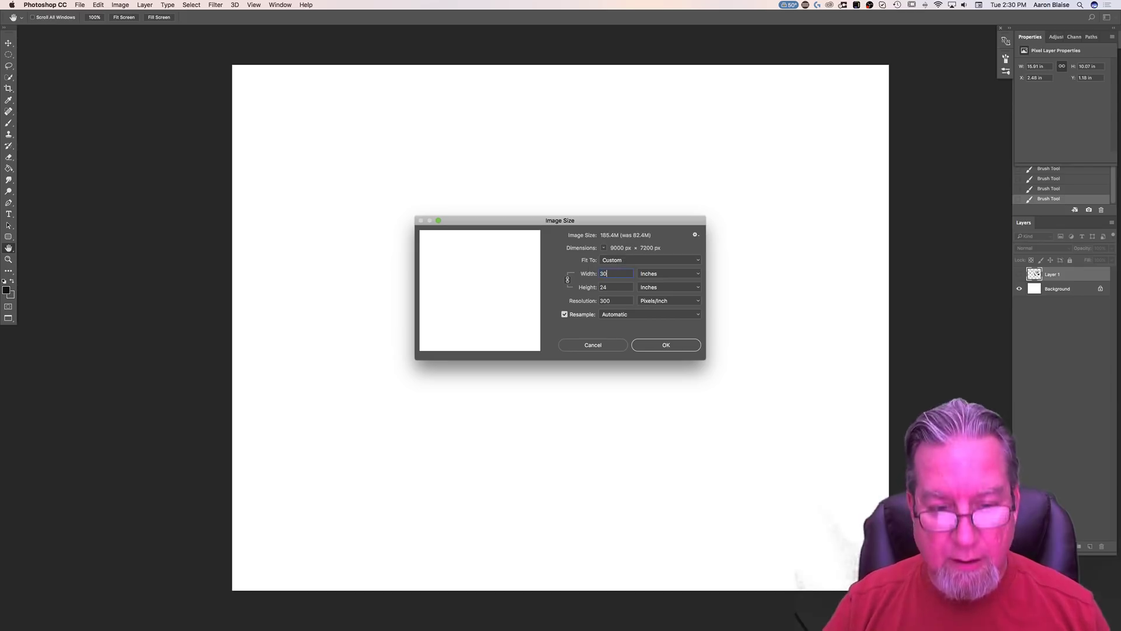
click(664, 345)
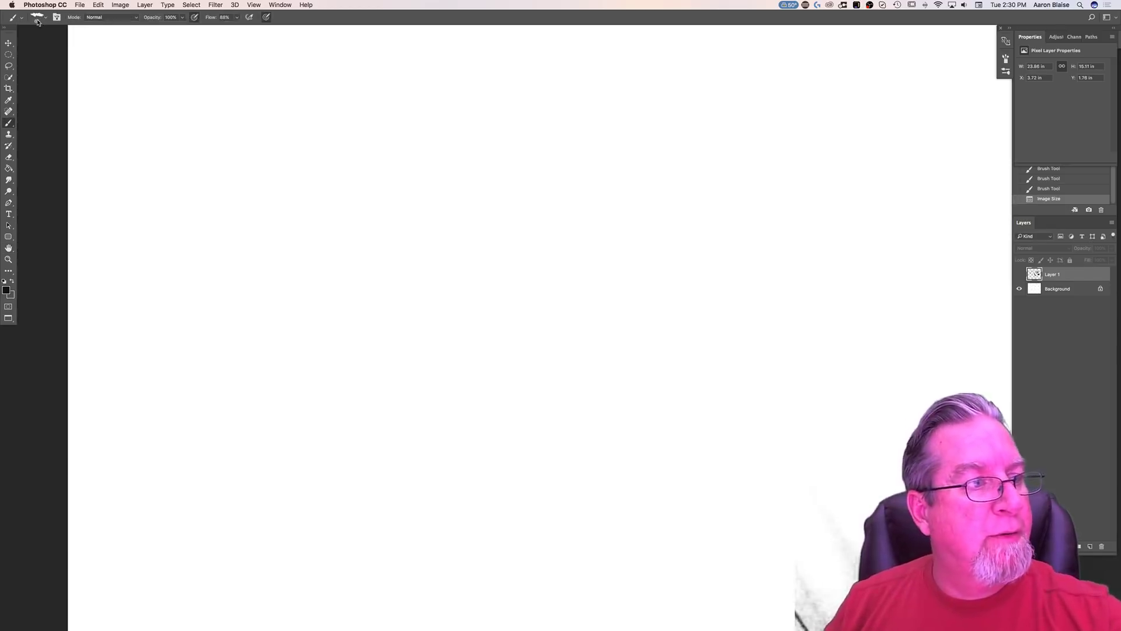
Step: Choose the 91 px textured brush preset and add a new layer above Layer 1
click(39, 21)
click(34, 105)
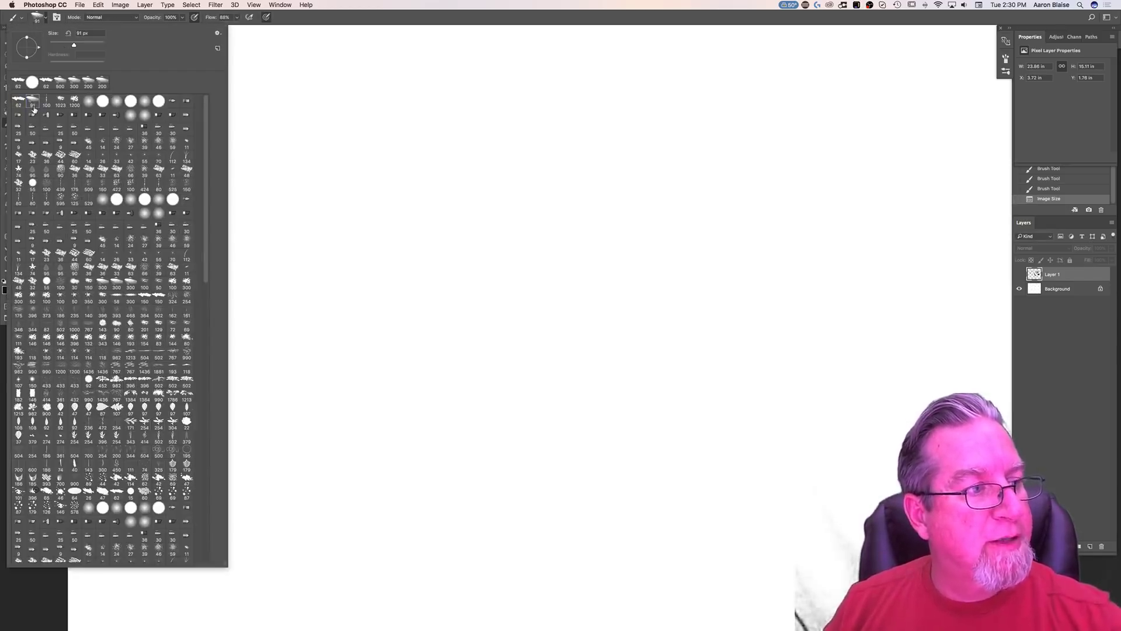
click(316, 262)
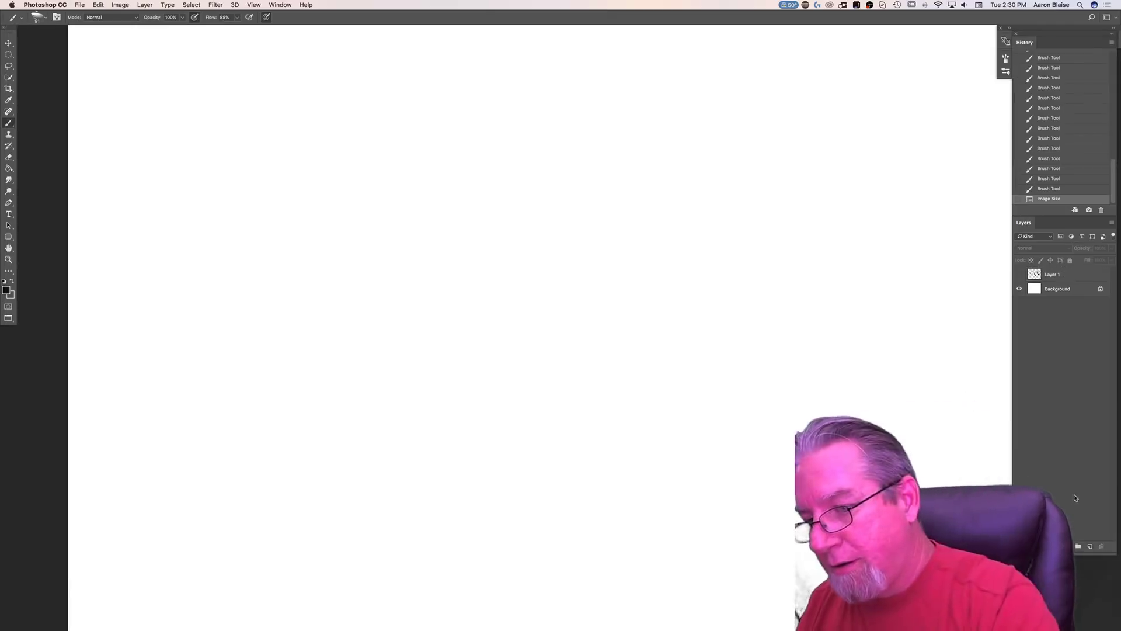
click(1090, 546)
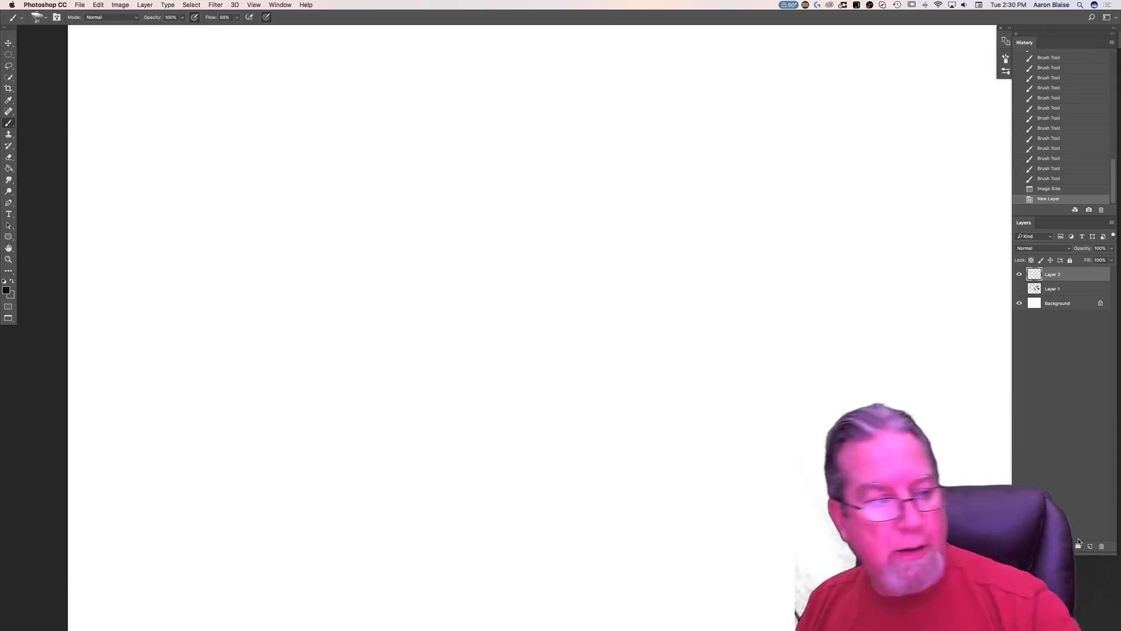
Step: Set the foreground colour to a very dark reddish brown and enlarge the brush to 1400 px
click(6, 291)
click(443, 400)
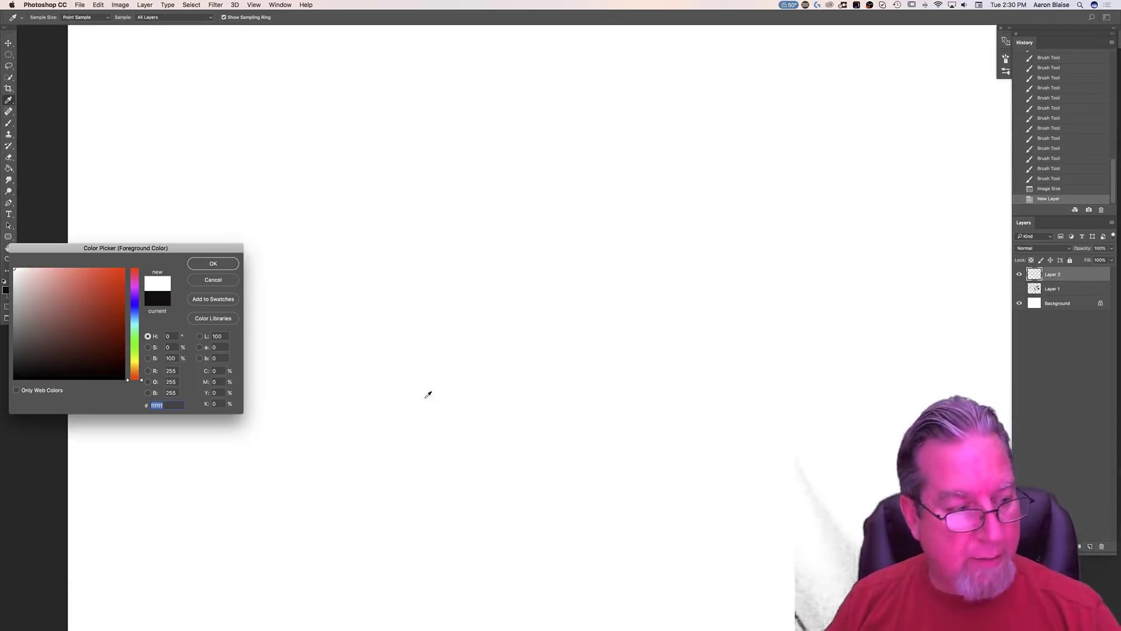
click(76, 359)
click(213, 264)
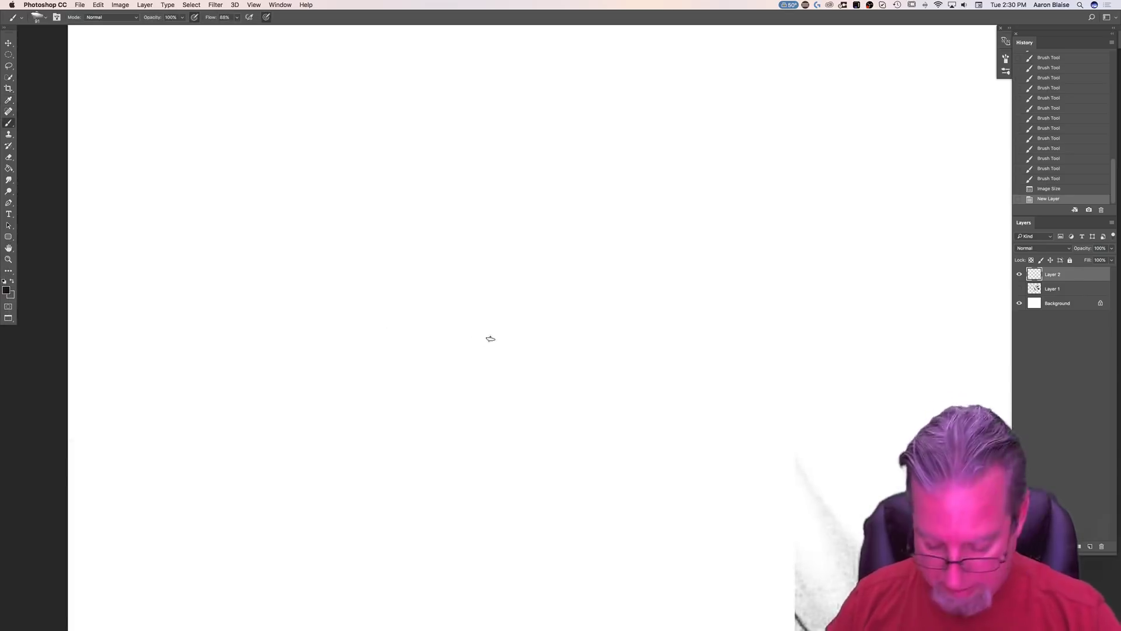
key(bracketright)
key(bracketright)
key(bracketright)
key(bracketright)
key(bracketright)
key(bracketright)
key(bracketright)
key(bracketright)
key(bracketright)
key(bracketright)
key(bracketright)
key(bracketright)
key(bracketright)
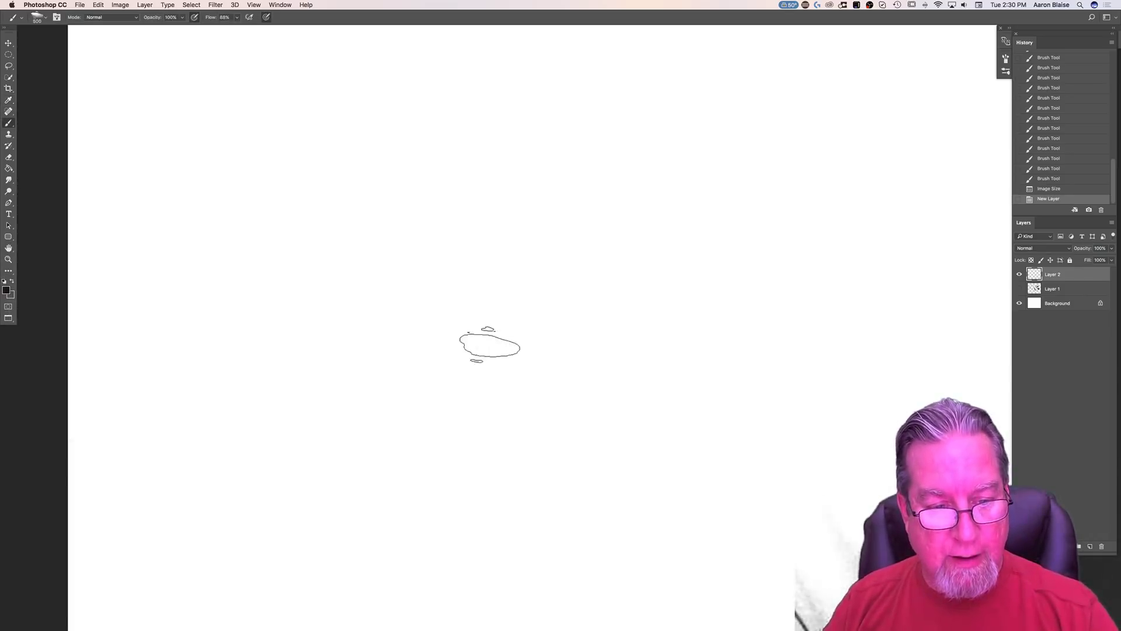
key(bracketright)
key(bracketright)
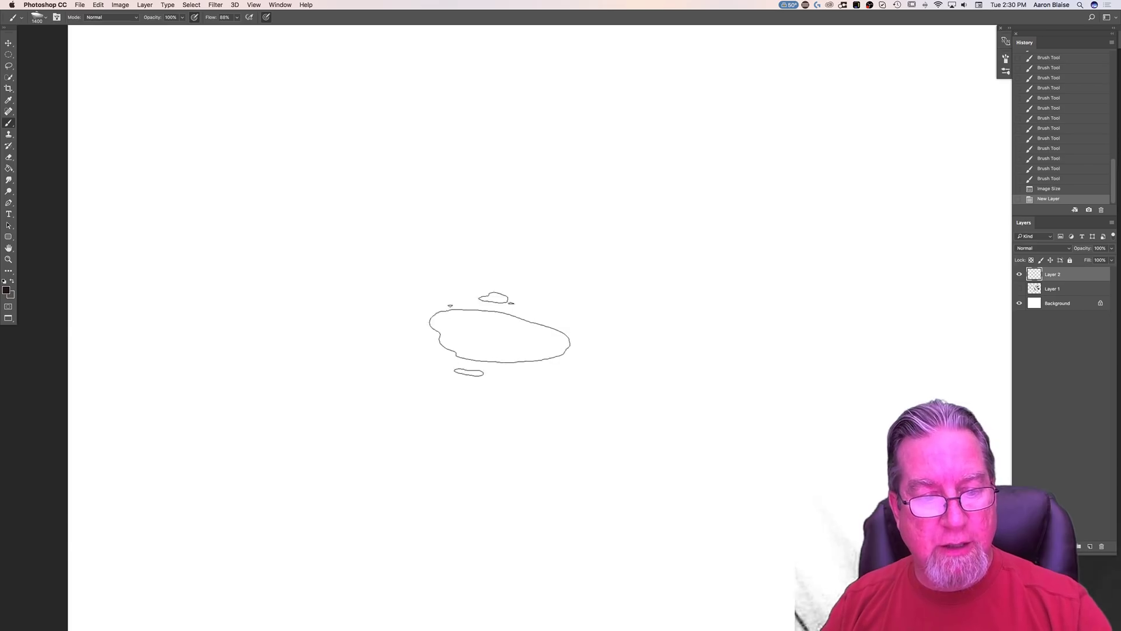
Step: Paint several broad, overlapping diagonal test strokes across the canvas on the new layer
drag(395, 114, 623, 338)
drag(708, 502, 754, 516)
drag(771, 111, 306, 532)
mouse_move(212, 112)
mouse_down()
mouse_move(538, 572)
mouse_move(560, 587)
mouse_up()
drag(894, 170, 794, 544)
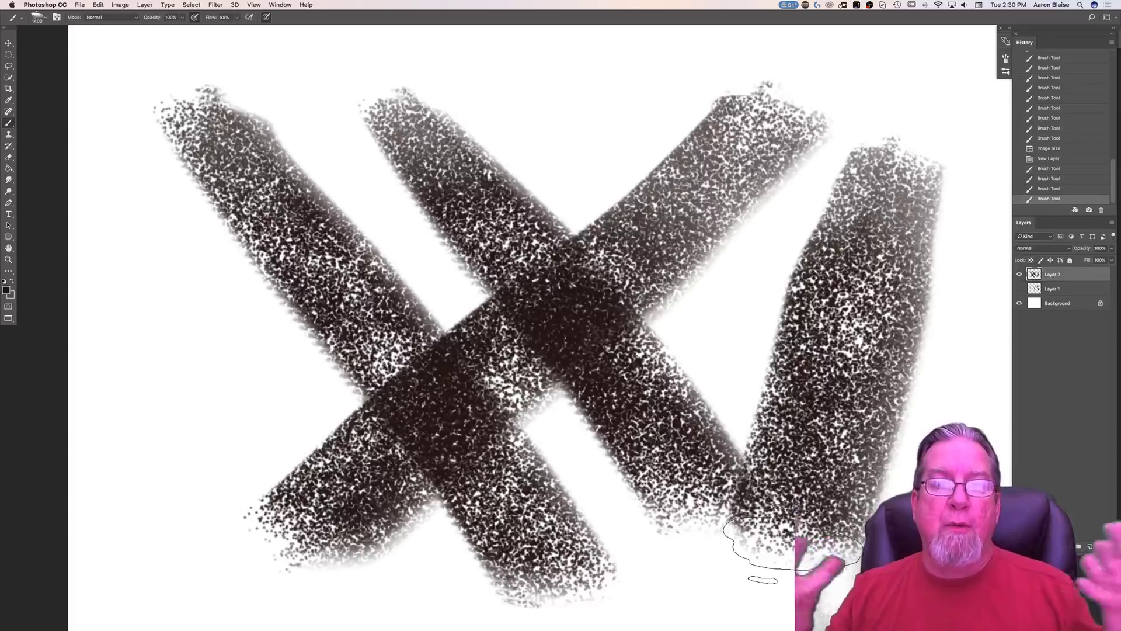
Step: Delete the layer with the test strokes and set the image width back to 20 inches
drag(1054, 277, 1103, 547)
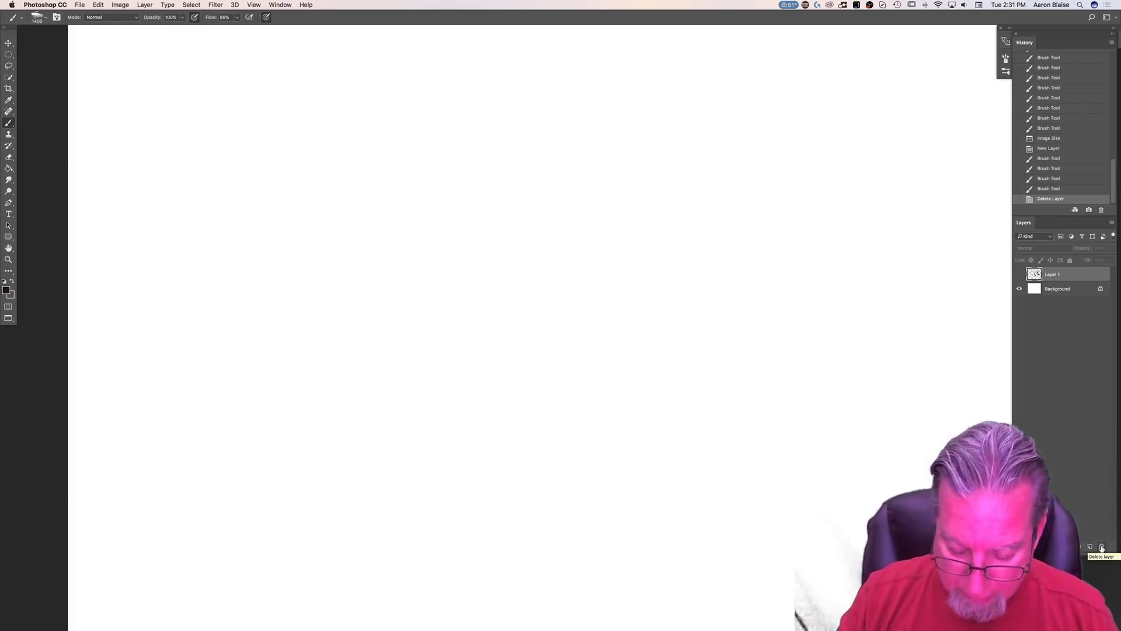
key(super+0)
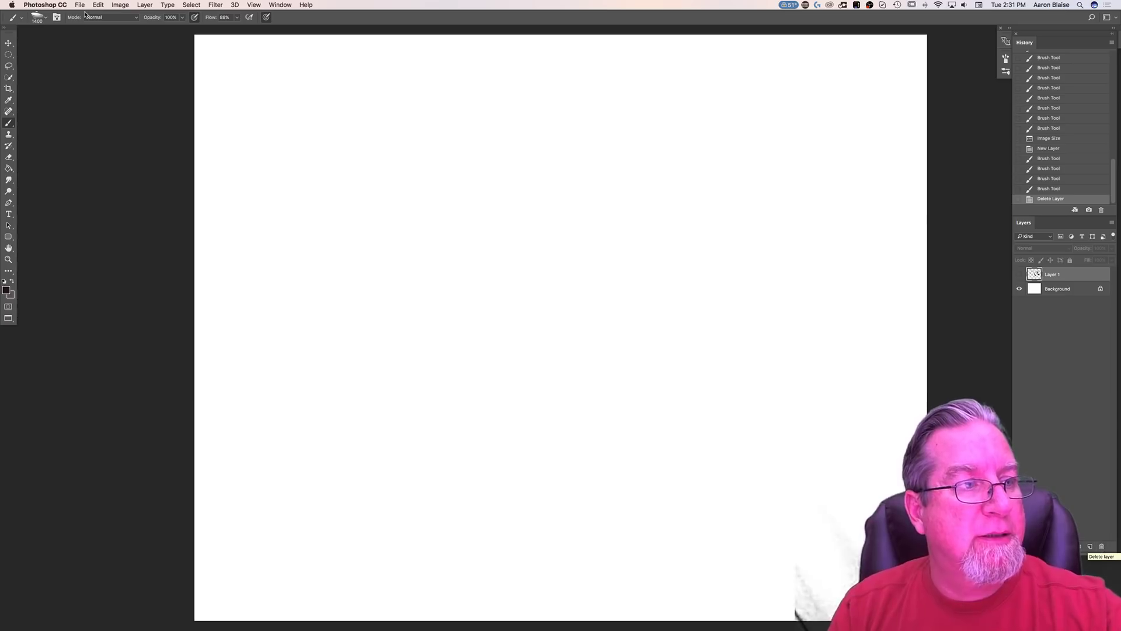
click(119, 5)
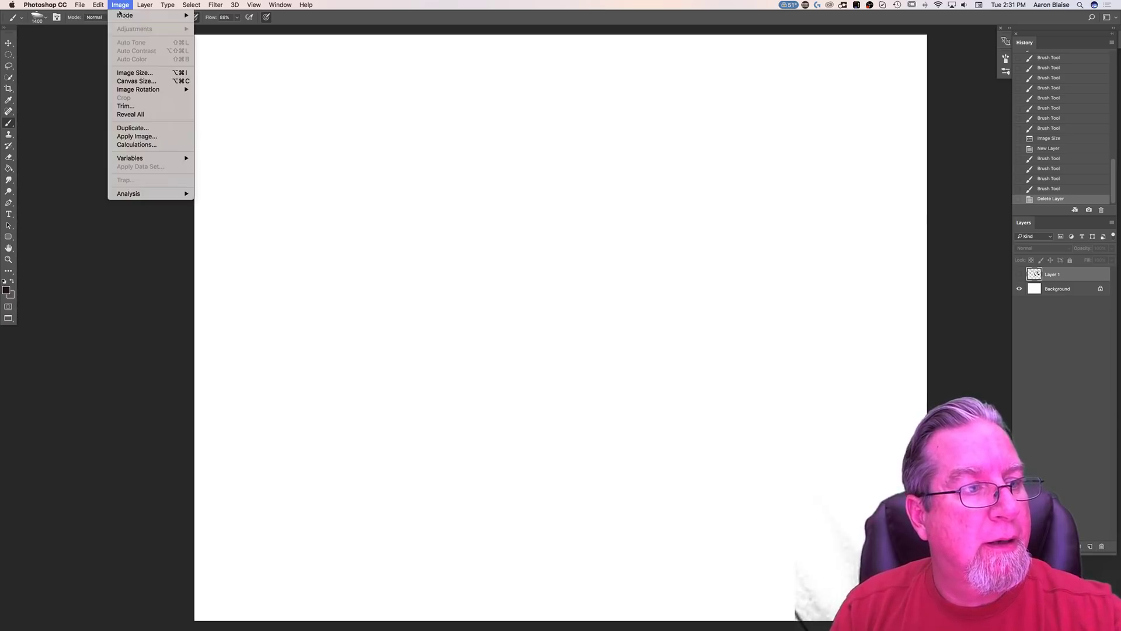
click(120, 74)
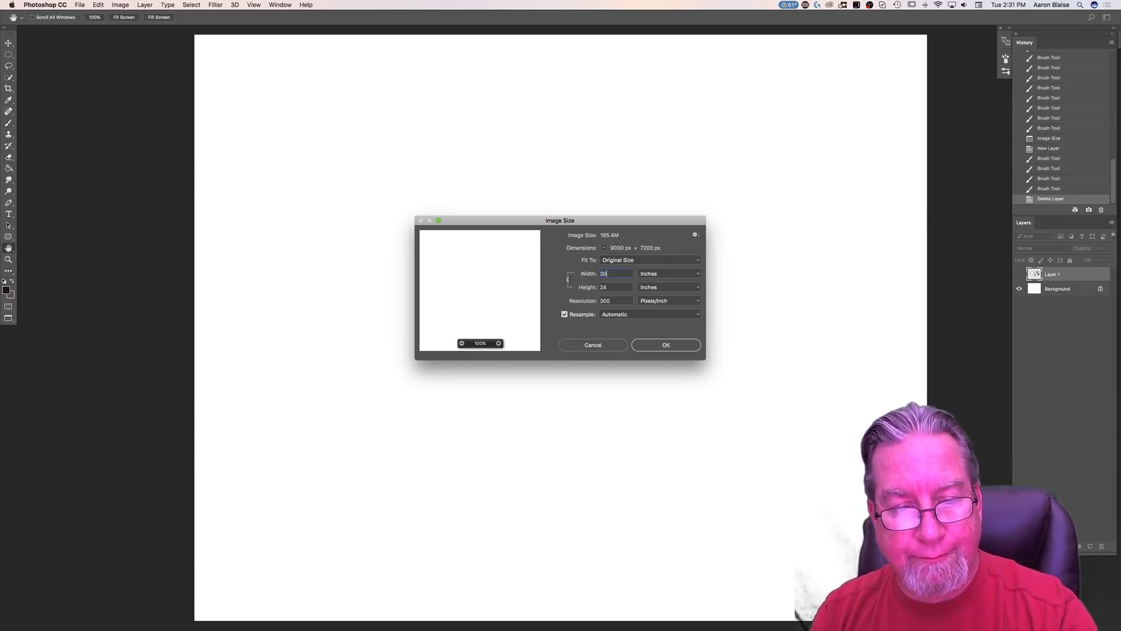
text(20)
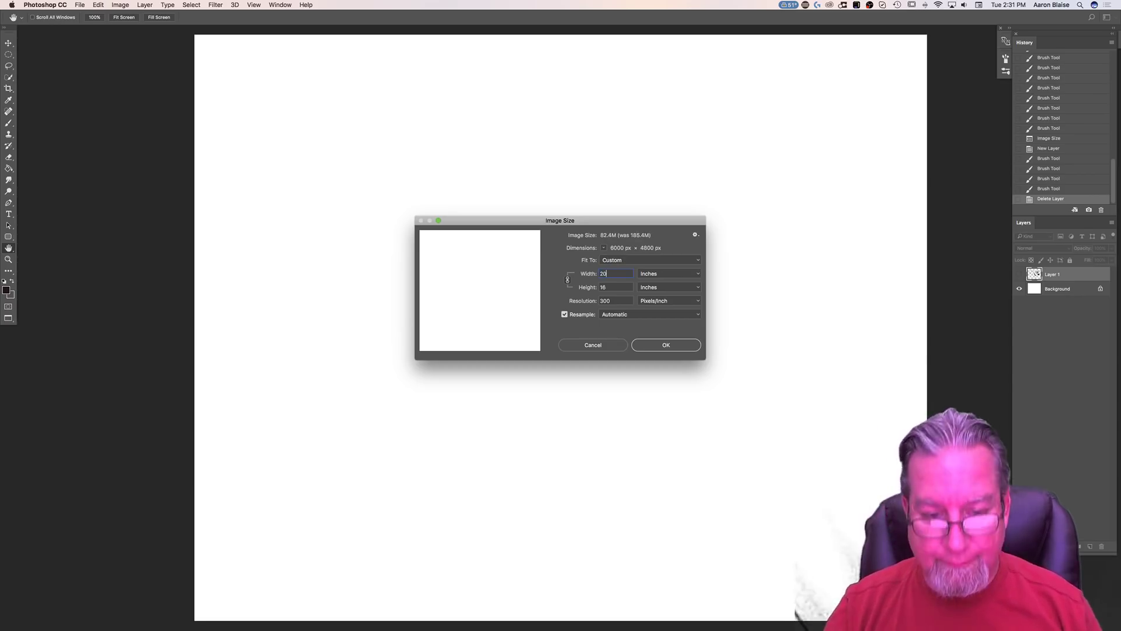
click(665, 345)
key(b)
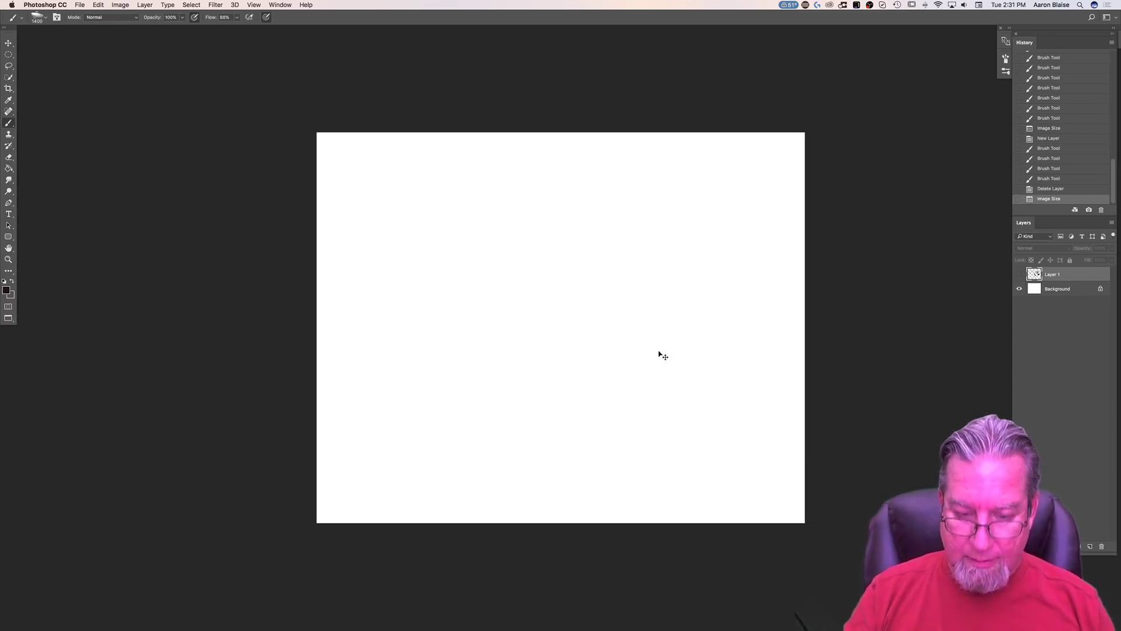
key(super+0)
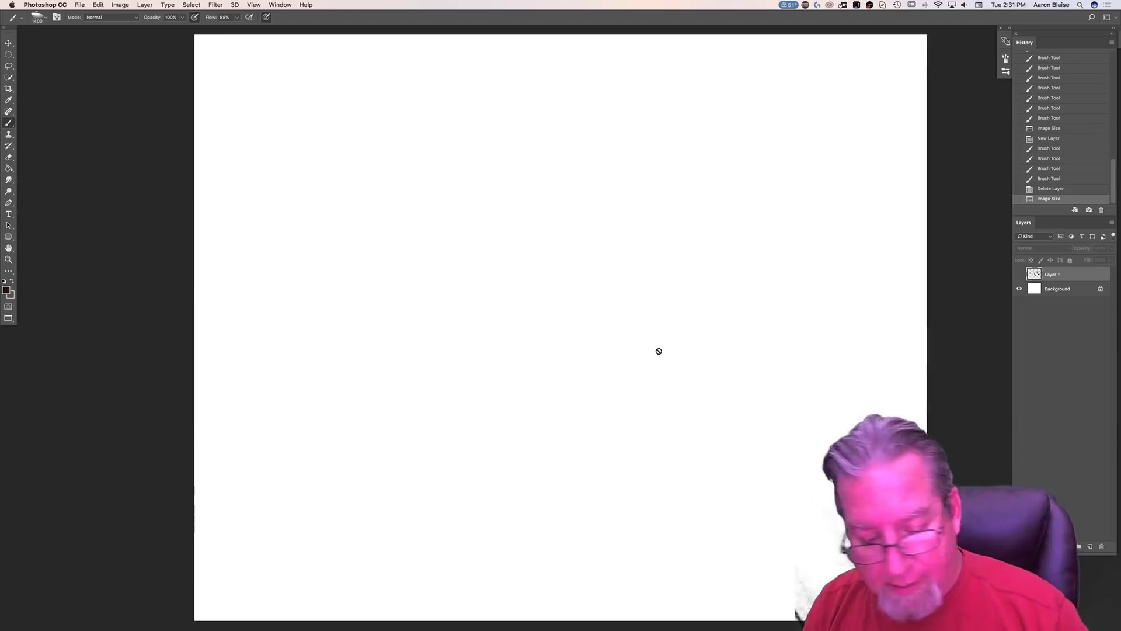
Step: Switch back to TVPaint Animation and draw the right-hand vulture's upper shoulder contour on frame 177, comparing with the preceding drawing
mouse_move(544, 618)
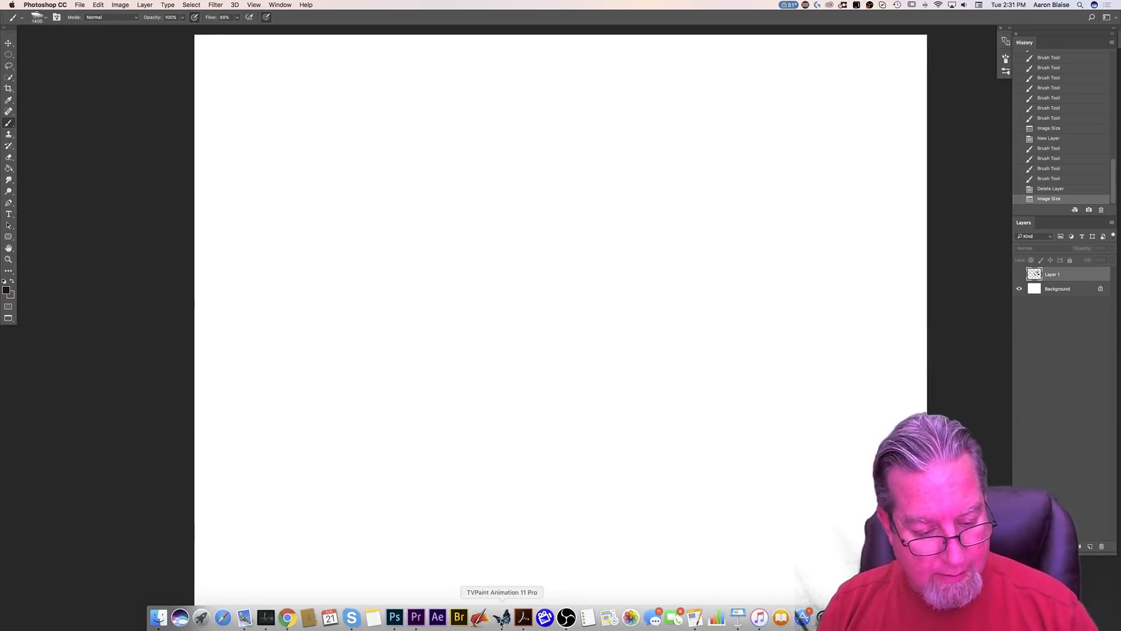
click(503, 618)
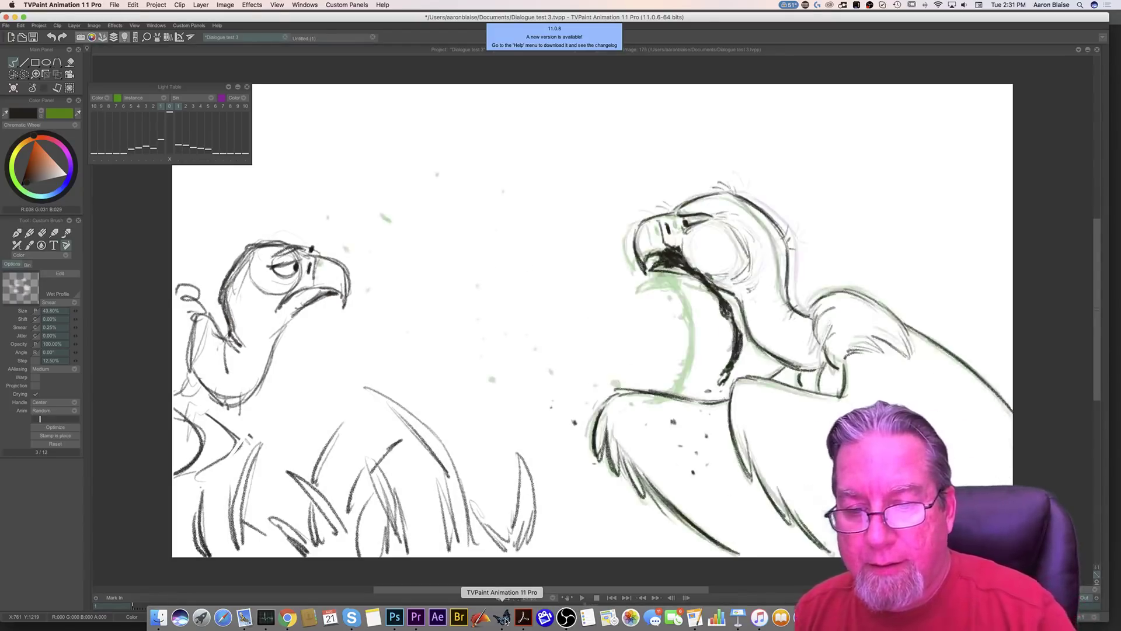
click(812, 312)
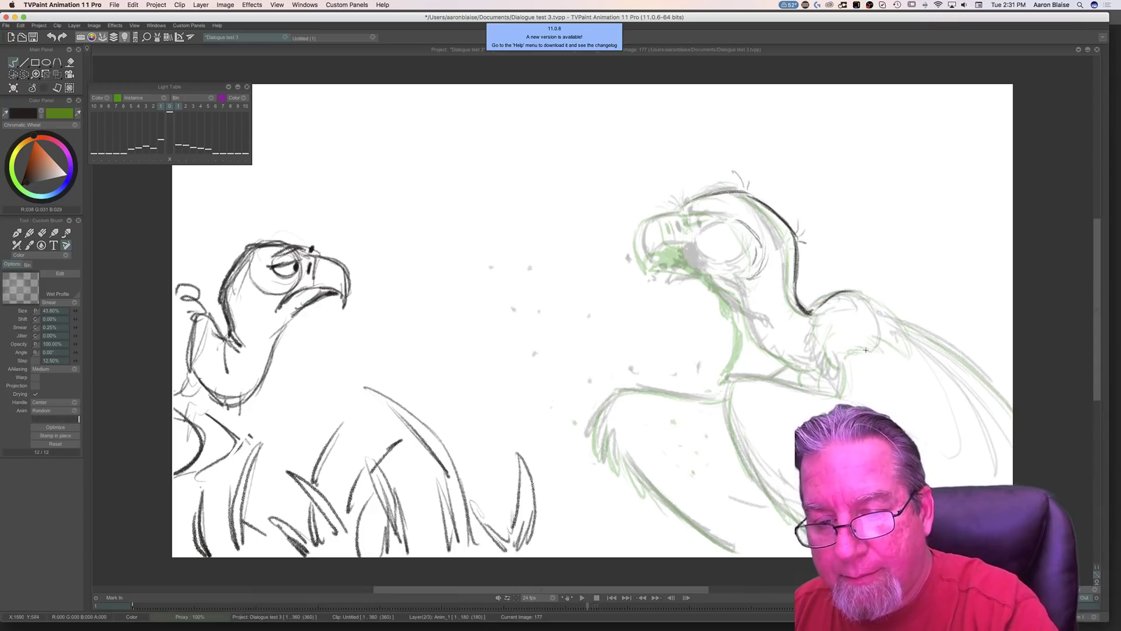
drag(882, 303, 891, 308)
key(Left)
key(Right)
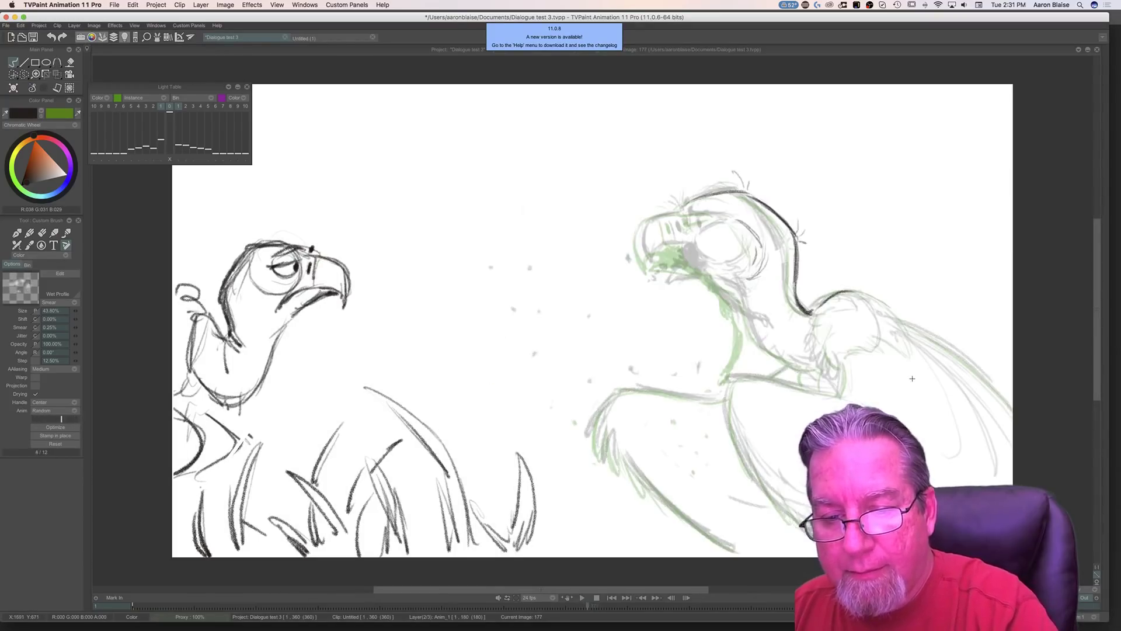
key(Left)
key(Right)
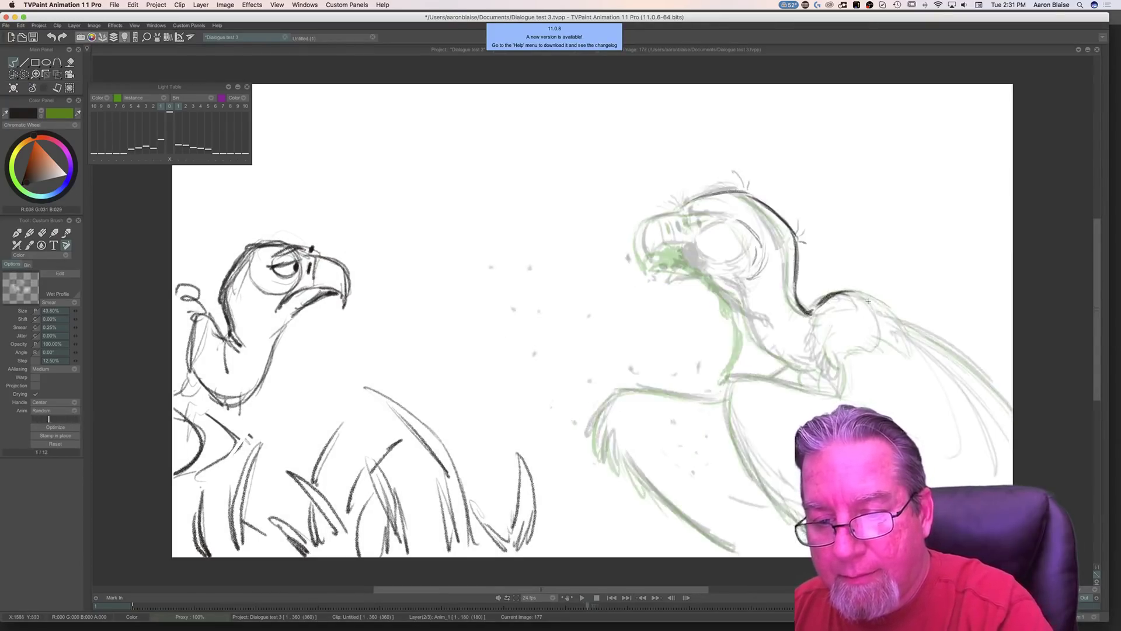
key(Left)
key(Right)
drag(904, 318, 893, 308)
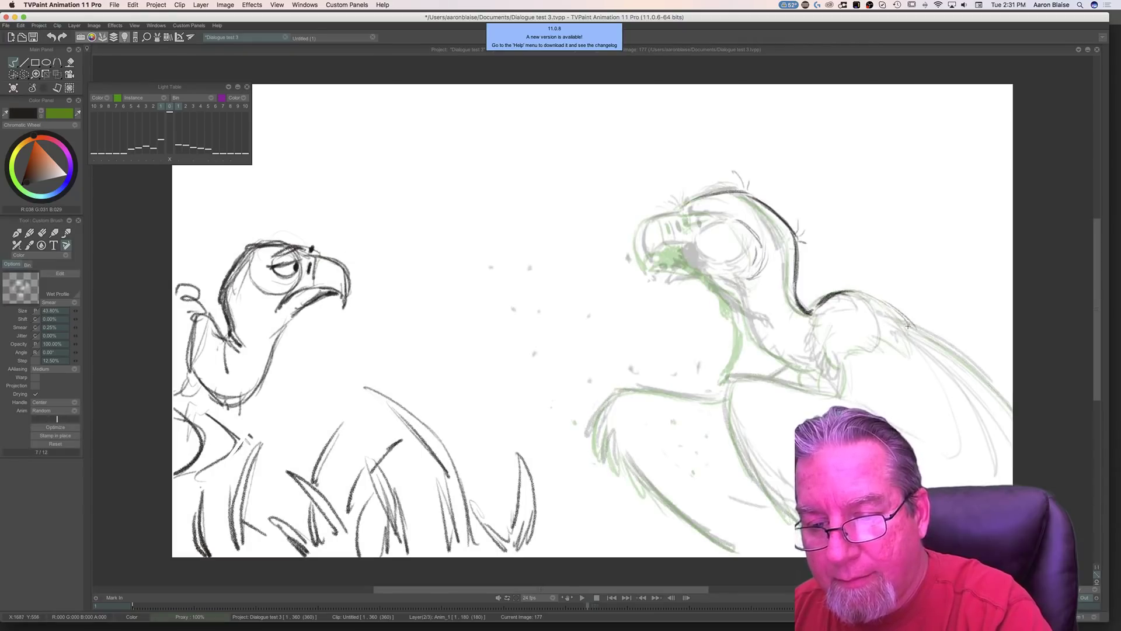
Step: Draw the back edge of the right-hand vulture's wing from the shoulder down to the canvas edge
key(Left)
key(Right)
key(Left)
key(Right)
drag(906, 324, 1016, 414)
key(Left)
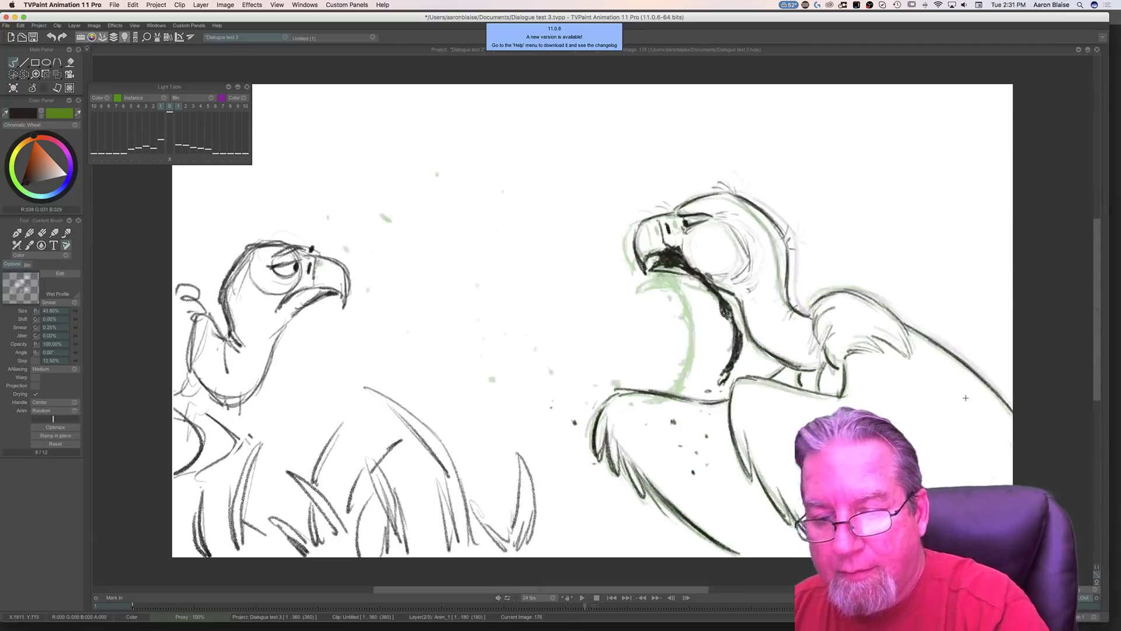
key(Right)
key(Left)
key(Right)
Step: Draw the line below the right-hand vulture's chest ruff and the top edge of the near wing, flipping between drawings
key(Right)
key(Right)
key(Left)
key(Right)
key(Left)
key(Right)
key(Left)
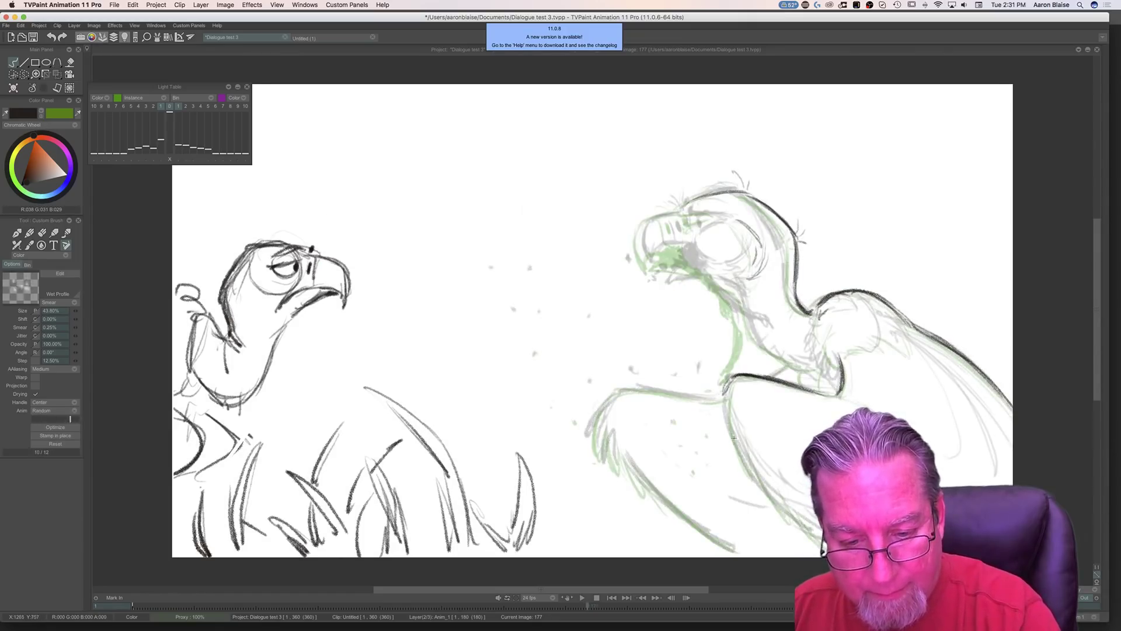
Step: Draw the front edge of the right-hand vulture's near wing down to its first feather tip
key(Right)
key(Left)
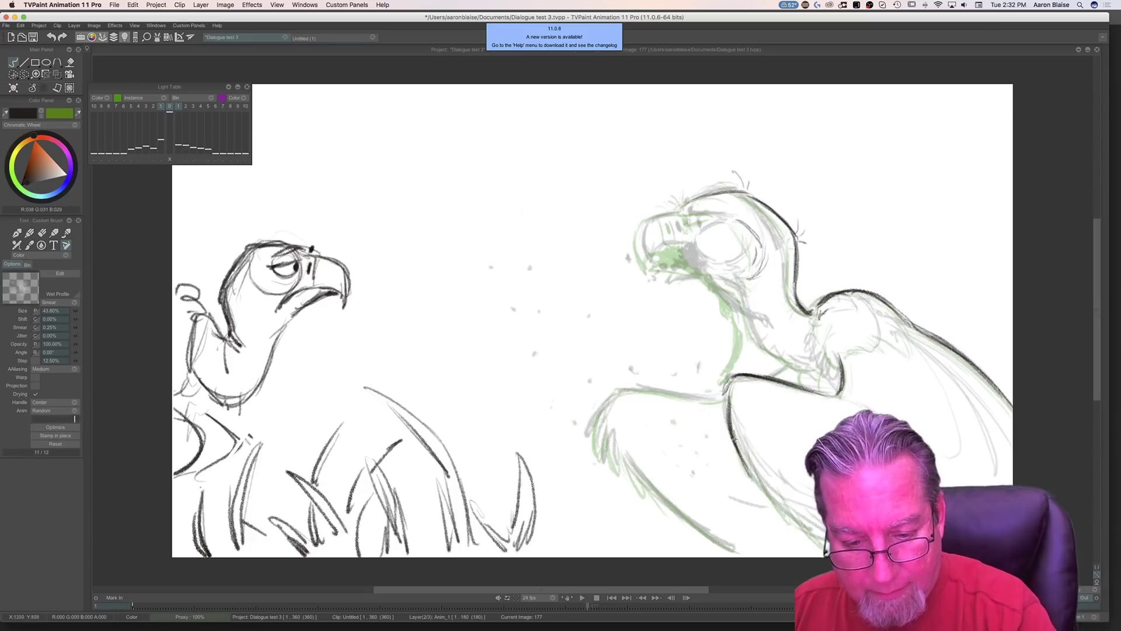
key(Right)
key(Left)
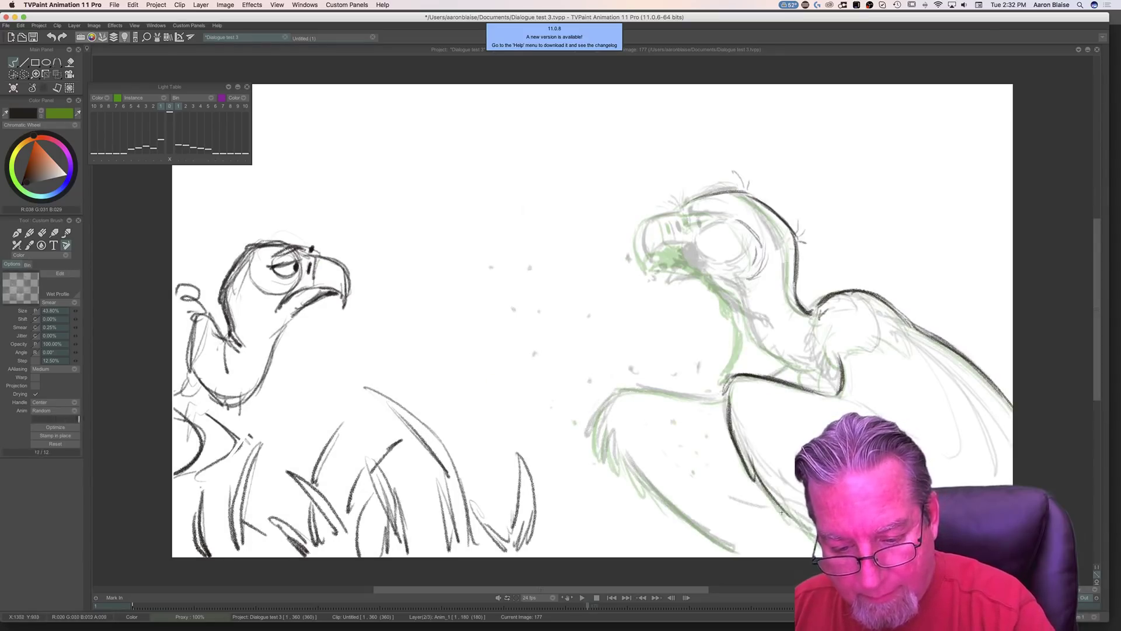
Step: Extend the front edge of the right-hand vulture's near wing below its first feather tip, comparing with the neighbouring drawing
key(Right)
key(Left)
key(Right)
key(Left)
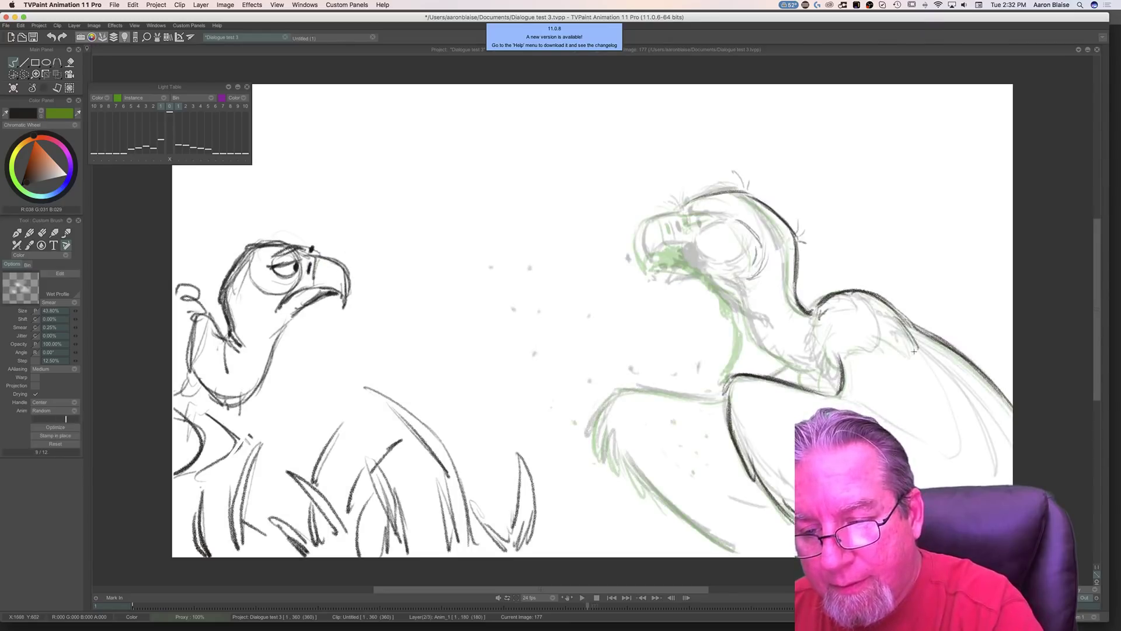
Step: Draw the pointed feather tips along the lower edge of the right-hand vulture's shoulder on frame 177, flipping between drawings
key(Right)
key(Left)
key(Right)
key(Left)
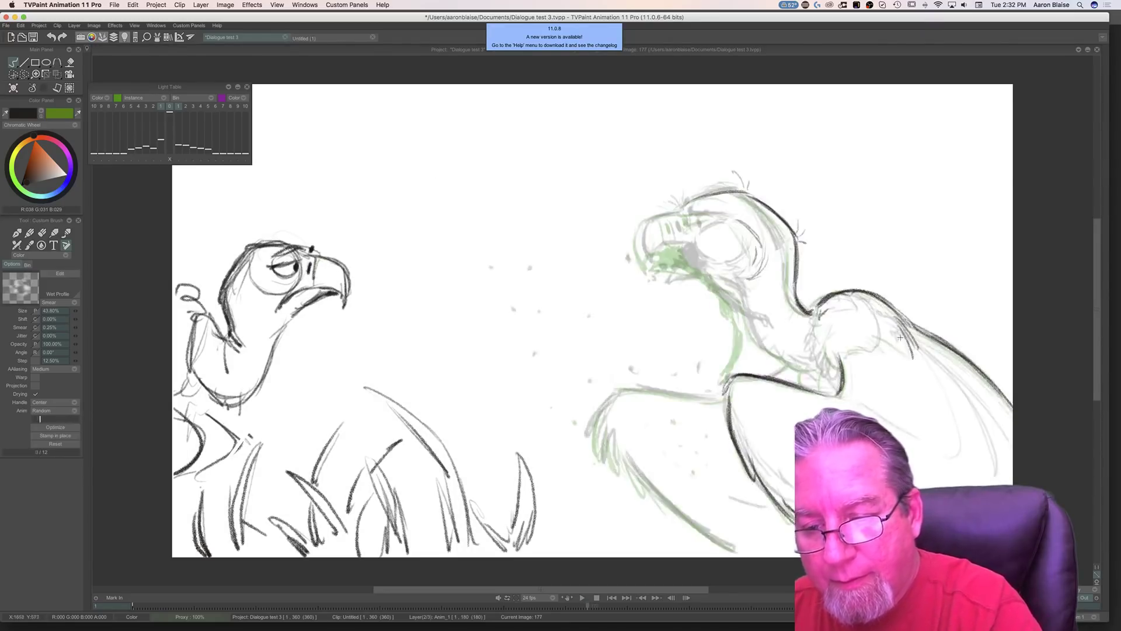
drag(912, 355, 881, 334)
key(Right)
key(Left)
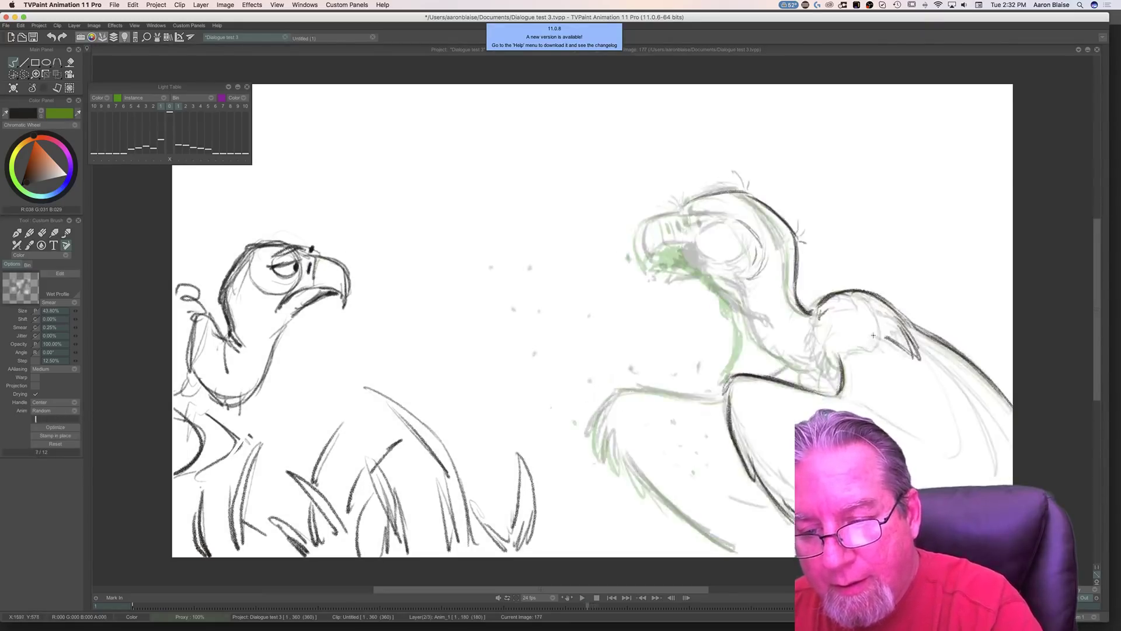
key(Right)
key(Left)
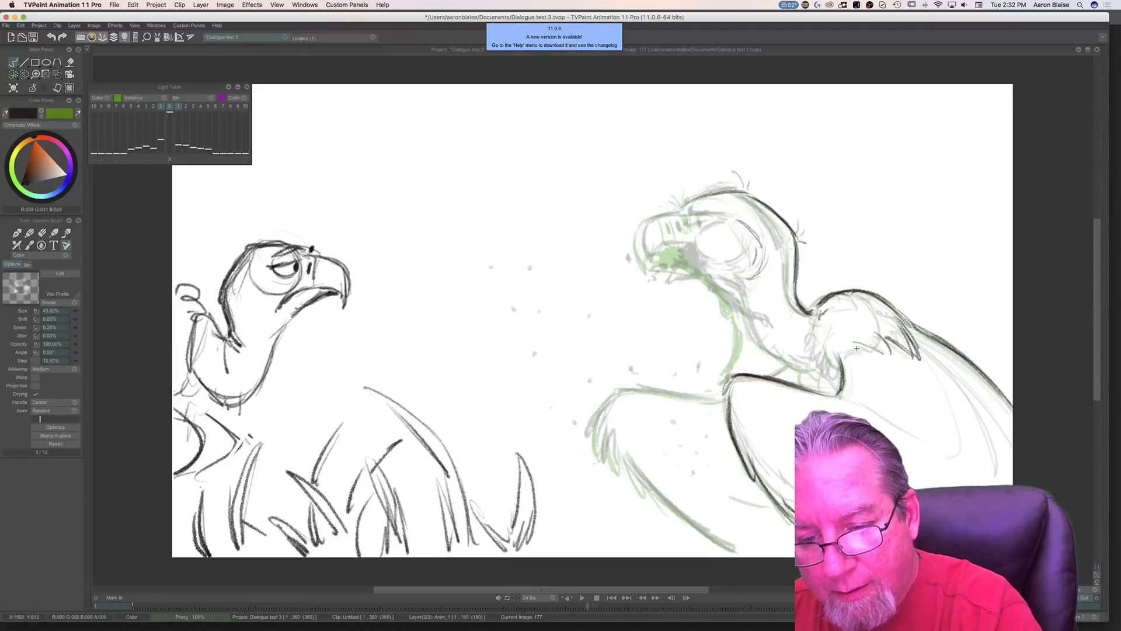
key(Right)
key(Left)
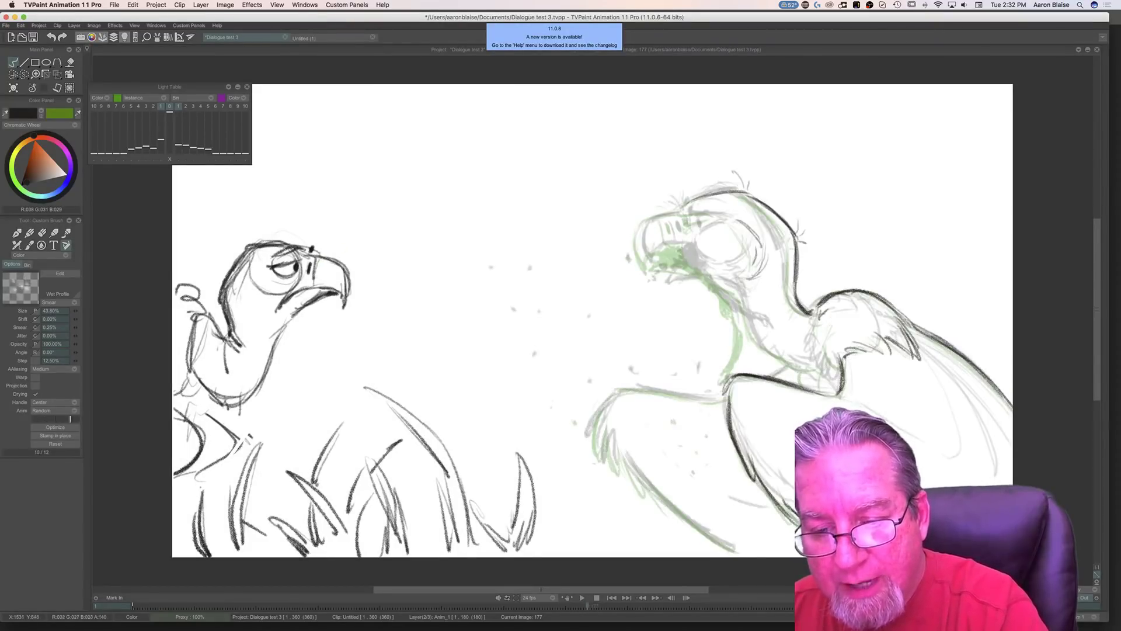
Step: Finish the feathers between the right-hand vulture's shoulder and chest ruff, checking against the neighbouring drawing, and save the project
key(Right)
key(Left)
key(Right)
key(Left)
key(e)
key(Right)
key(Left)
key(e)
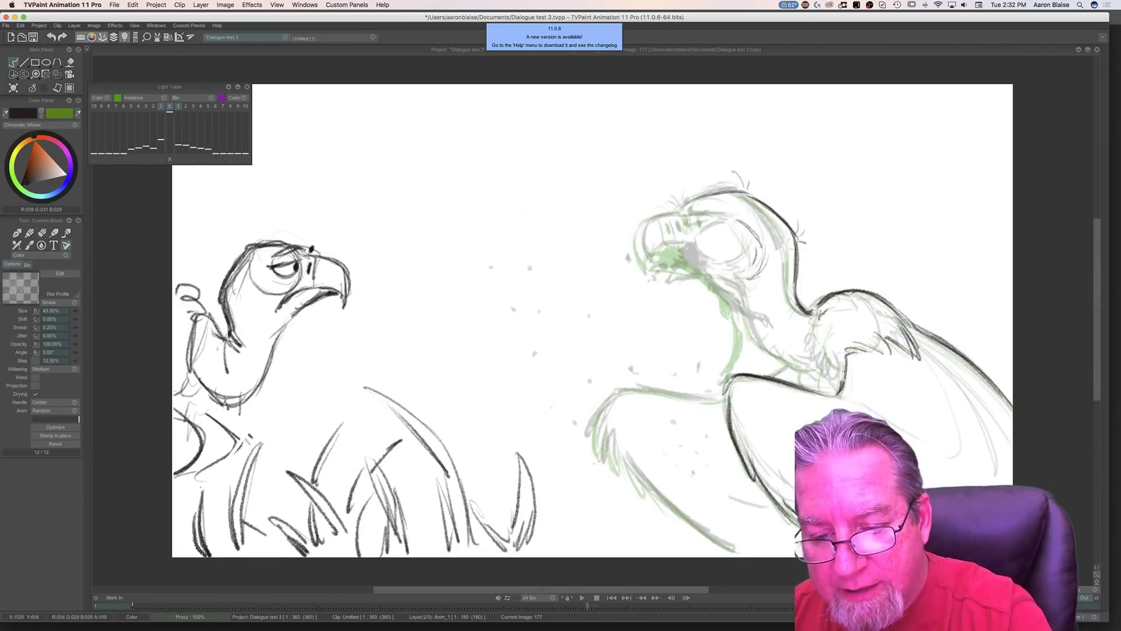
key(Right)
key(Left)
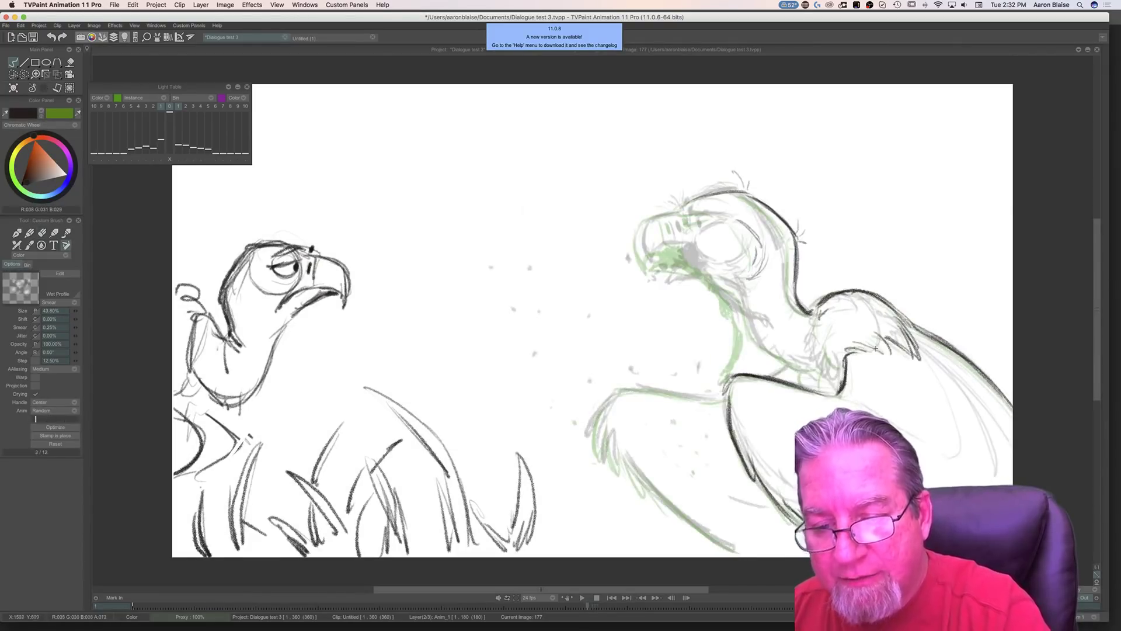
key(Right)
key(Left)
key(Right)
key(Left)
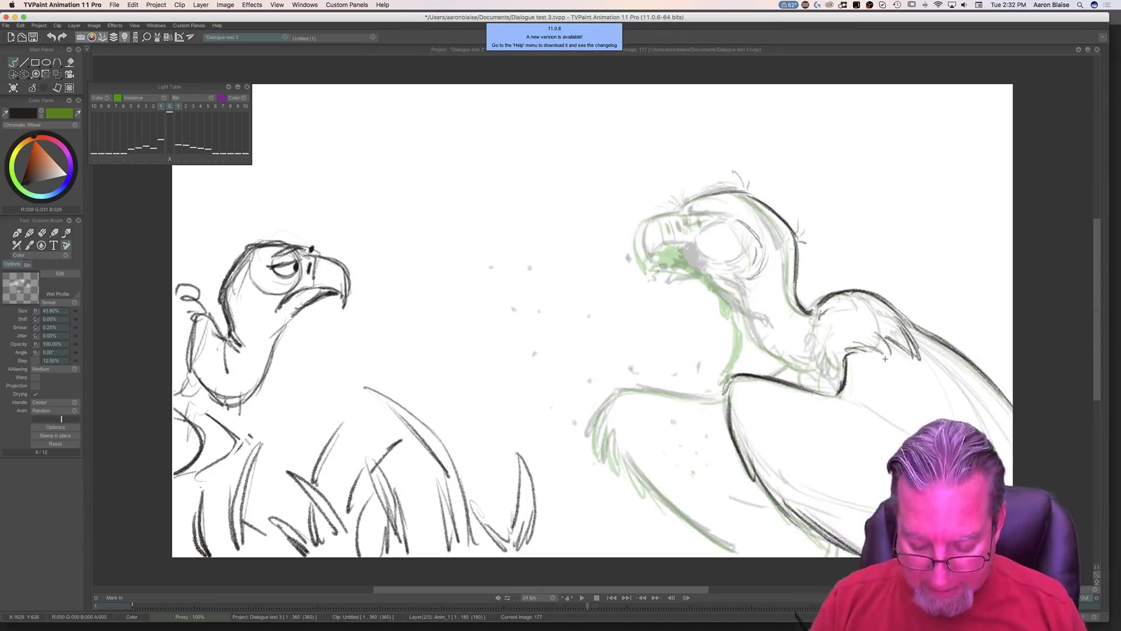
key(super+s)
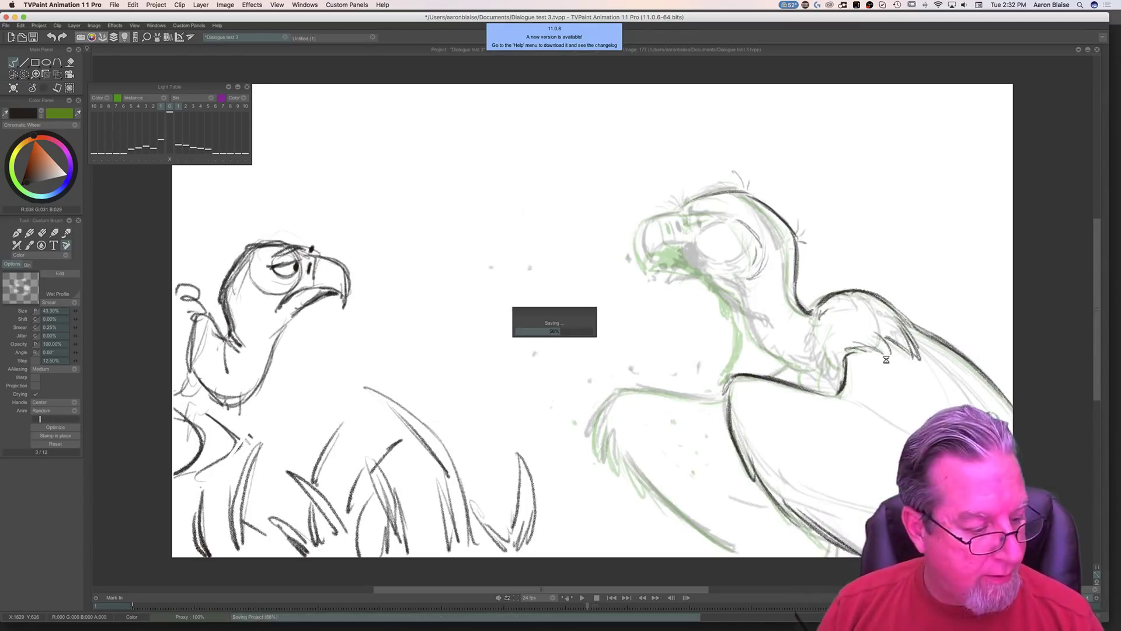
Step: Show the timeline, hide the Anim_1 layer and raise the rough animation layer's opacity to 82%
key(Tab)
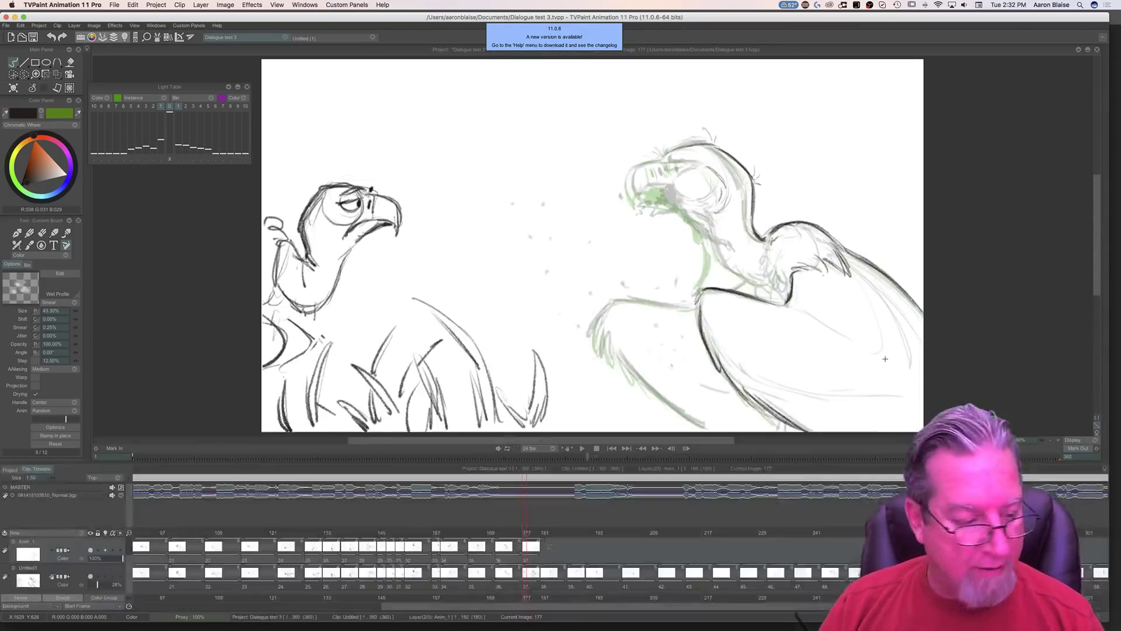
click(90, 551)
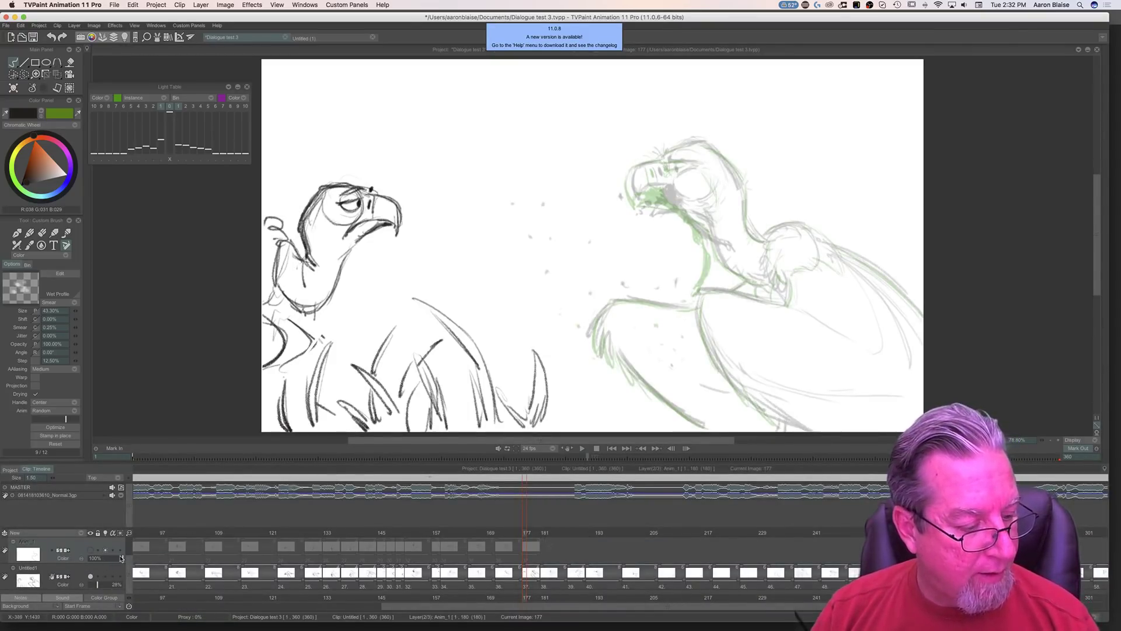
drag(97, 587, 114, 580)
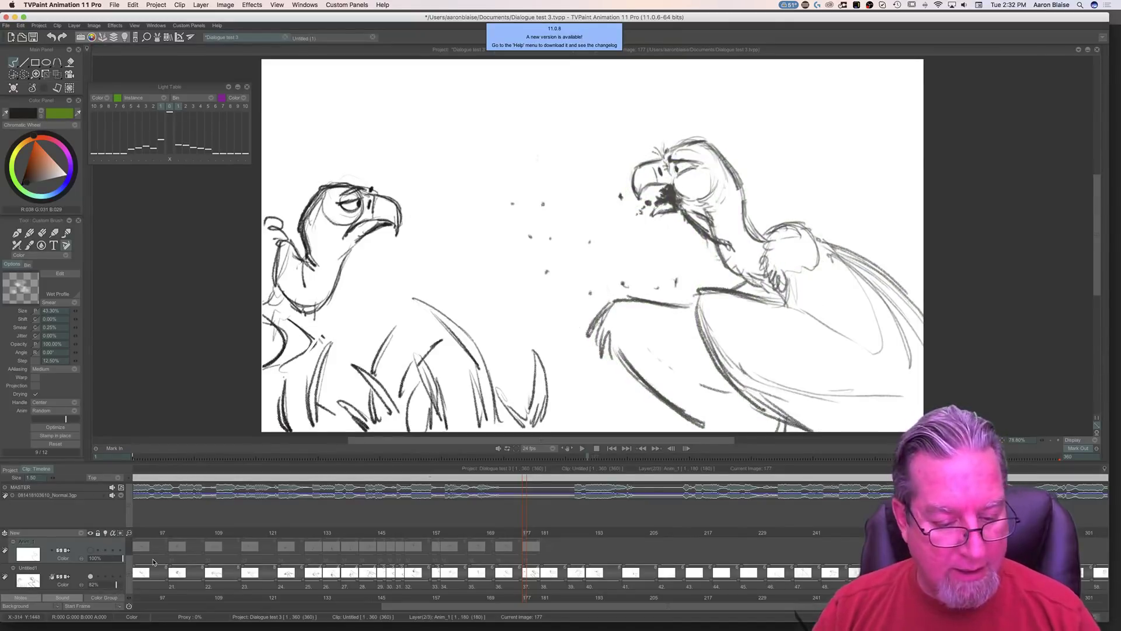
Step: Mute the soundtrack and scrub through the rough animation beyond frame 191 and back to frame 142
drag(524, 533, 589, 540)
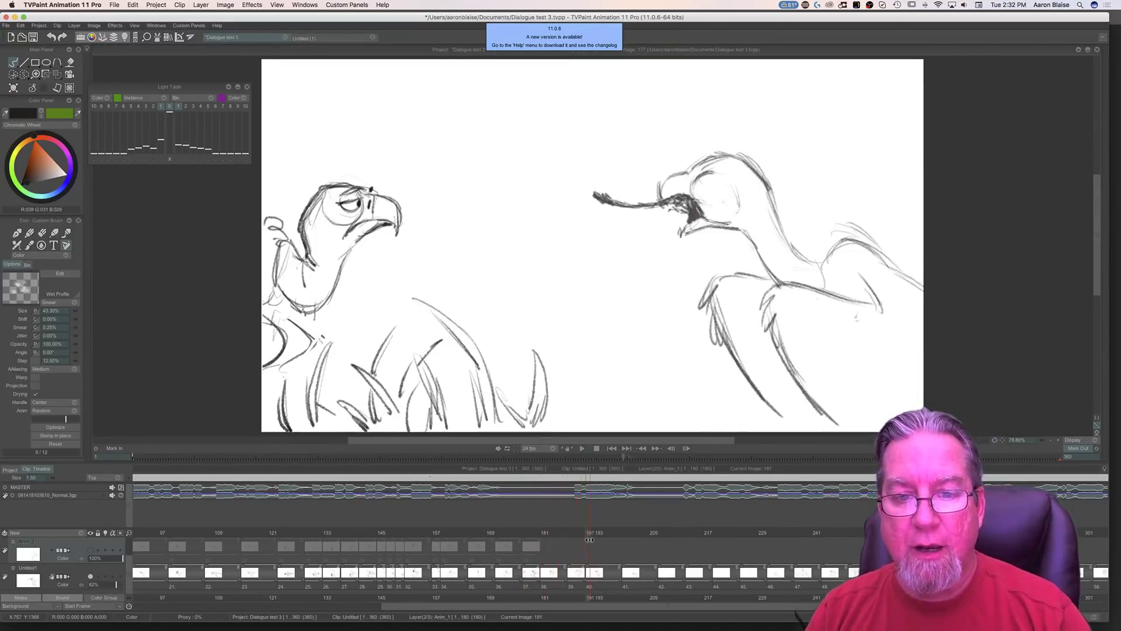
click(112, 495)
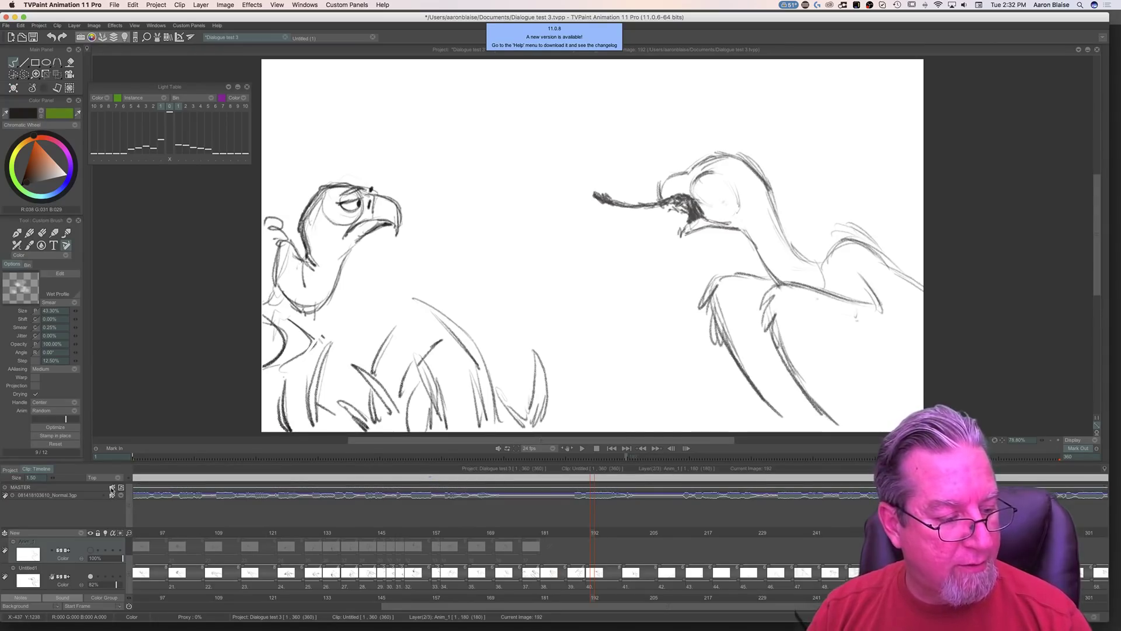
mouse_move(604, 534)
mouse_down()
mouse_move(859, 549)
mouse_move(834, 549)
mouse_up()
drag(746, 564, 367, 549)
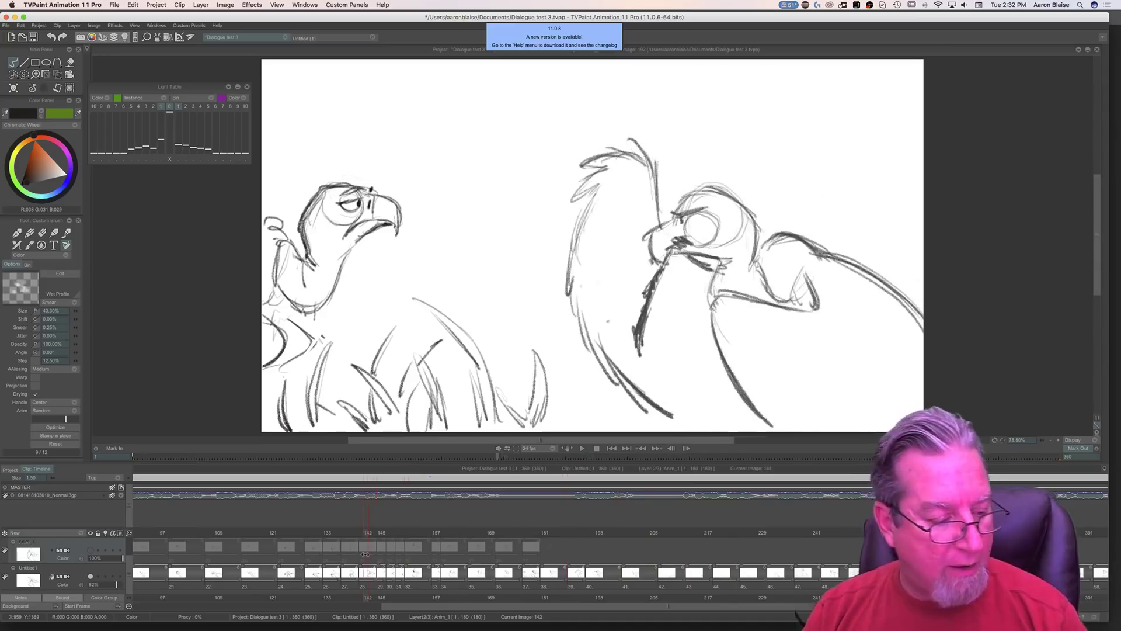
Step: Display only the Anim_1 layer in place of the roughs and scrub its drawings back toward the clip's start
click(90, 577)
click(91, 550)
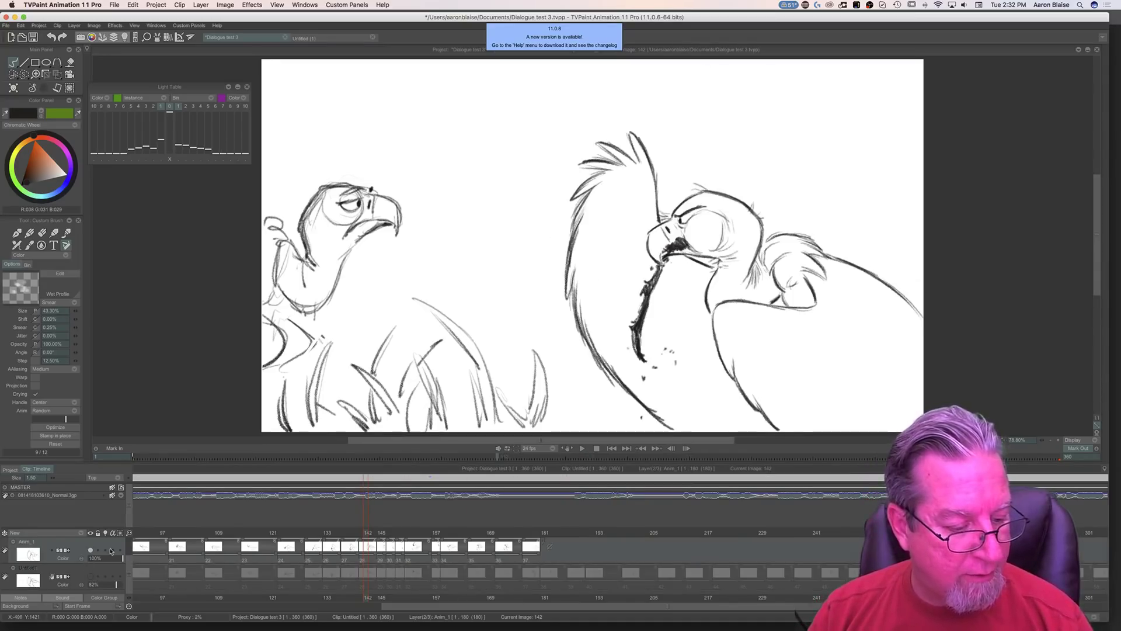
drag(361, 606, 726, 606)
mouse_move(734, 533)
mouse_down()
mouse_move(275, 532)
mouse_move(247, 543)
mouse_move(166, 533)
mouse_up()
drag(156, 607, 209, 609)
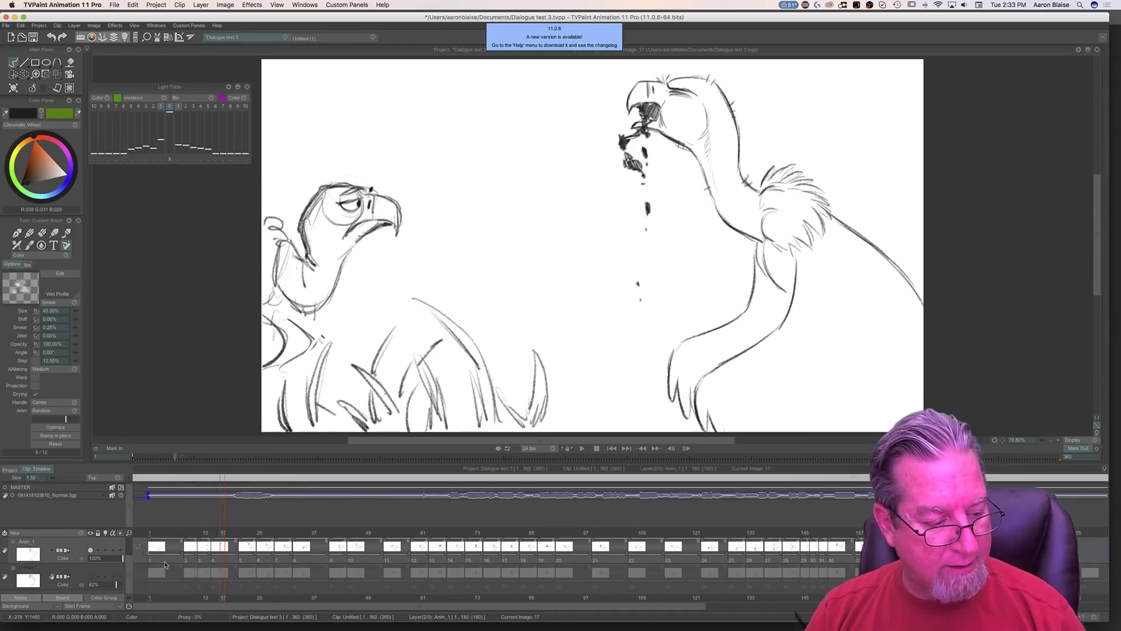
Step: Select the cleaned-up drawings of the Anim_1 layer from frame 1 onward and play the animation back
drag(151, 546, 807, 543)
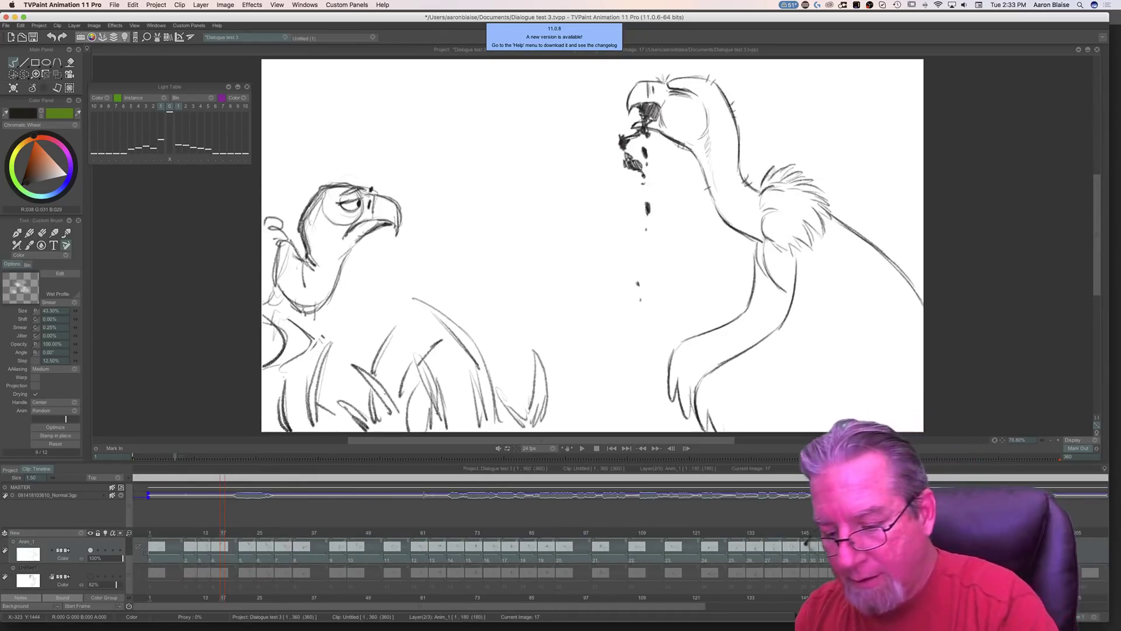
click(582, 449)
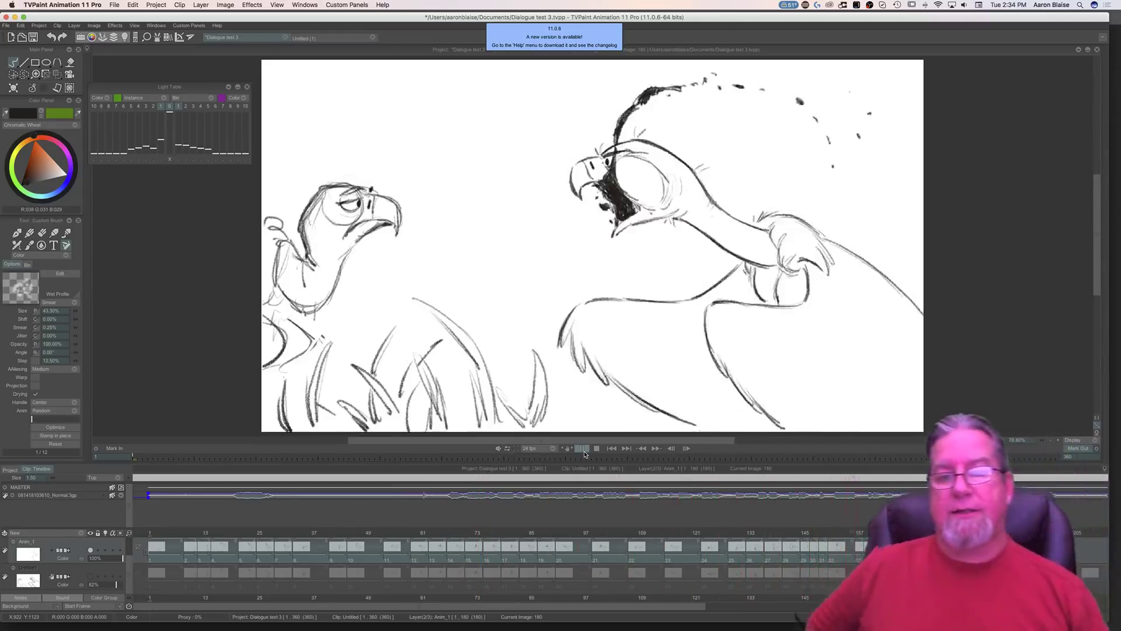
click(583, 449)
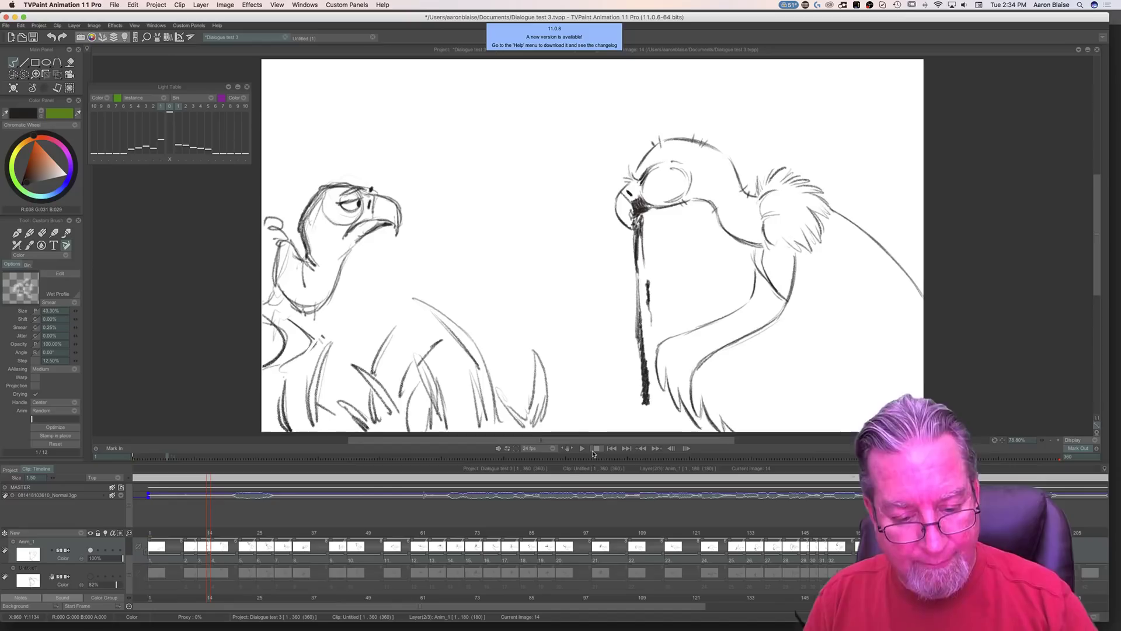
Step: Show the rough layer again at 30% opacity, enable the Anim_1 layer's light table and return to frame 177
click(91, 576)
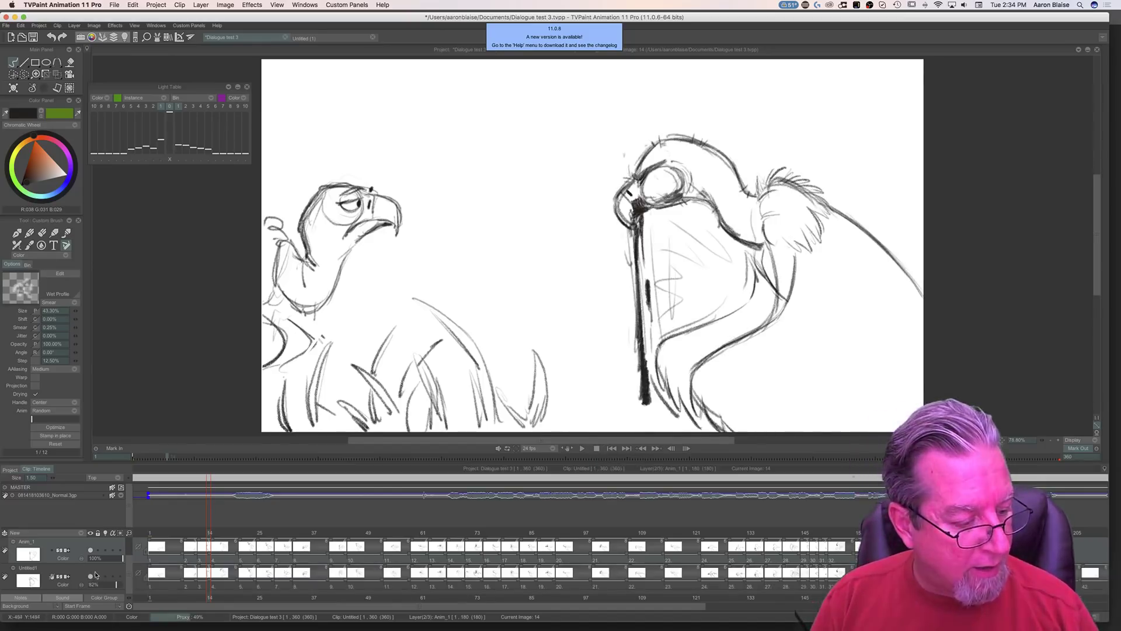
click(105, 551)
drag(412, 609, 673, 609)
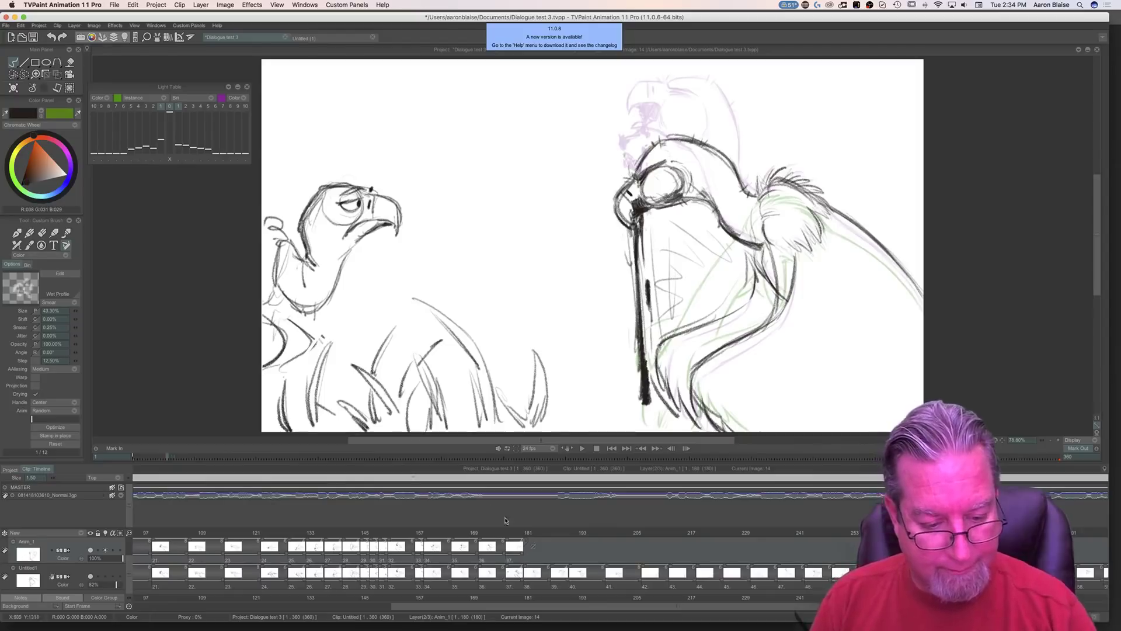
click(509, 533)
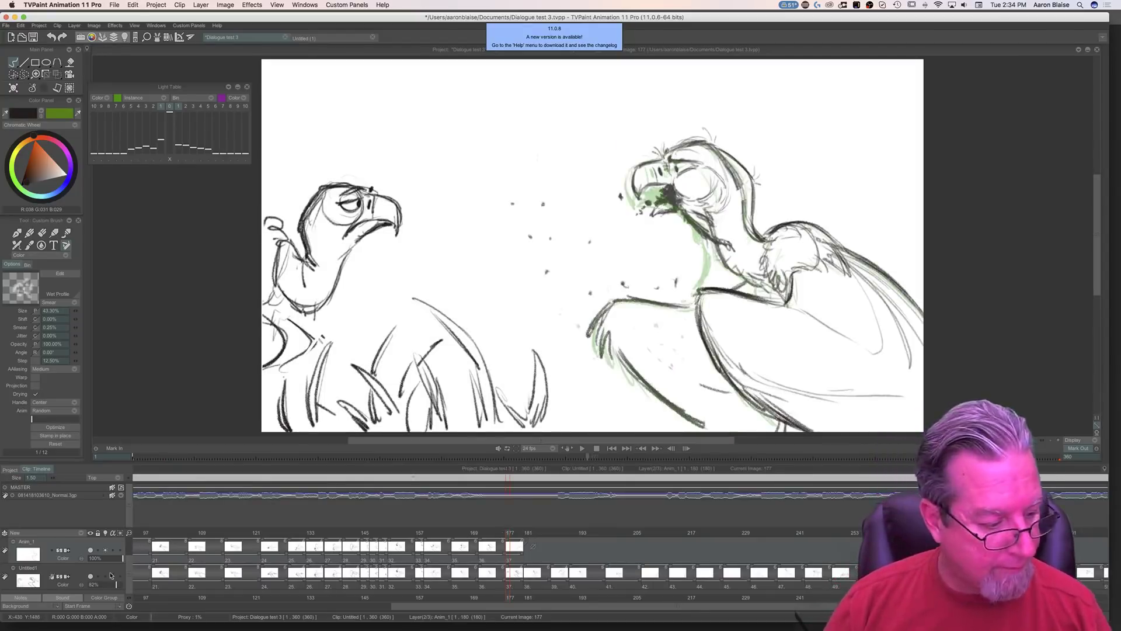
drag(114, 586, 95, 586)
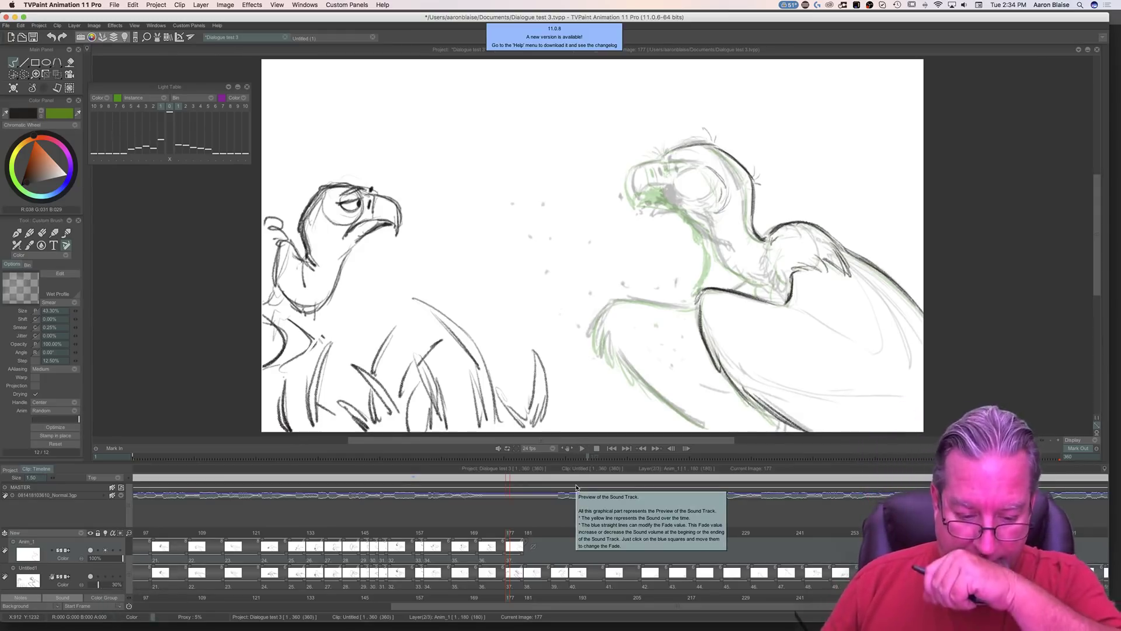
Step: Go to frame 171 and make a freehand selection around the right-hand vulture's head
key(Tab)
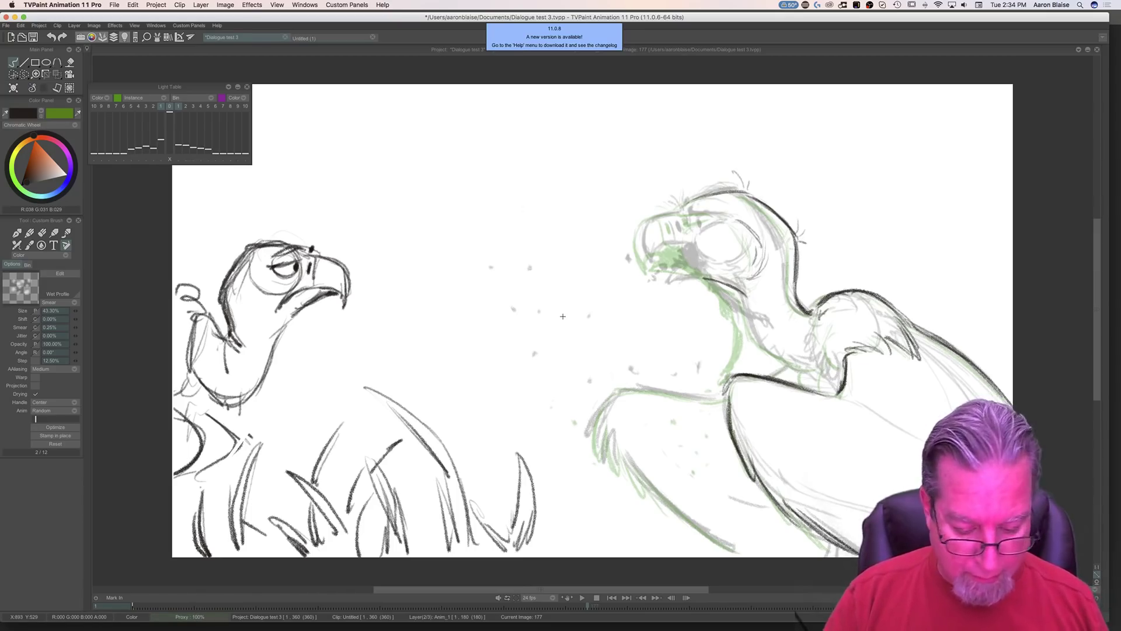
key(ctrl+t)
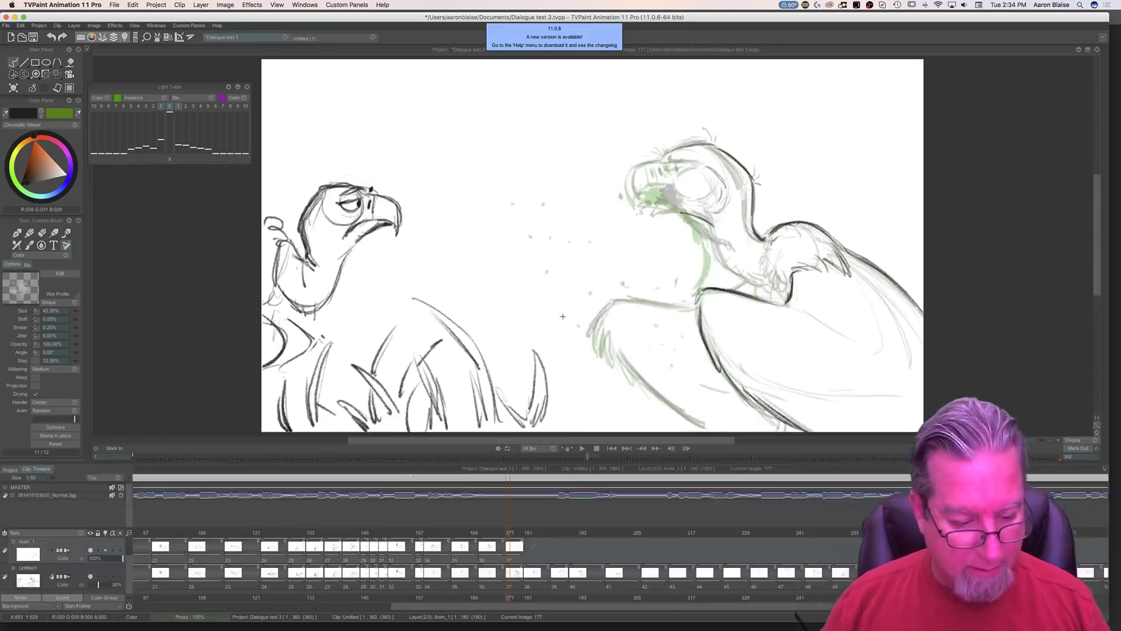
drag(508, 534, 492, 535)
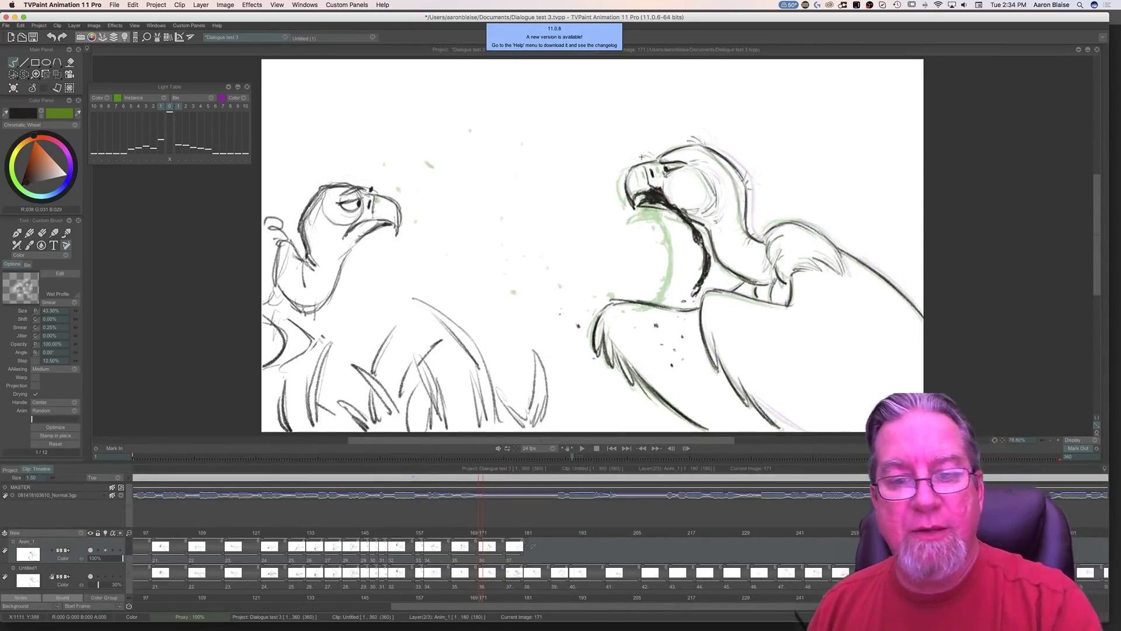
click(24, 74)
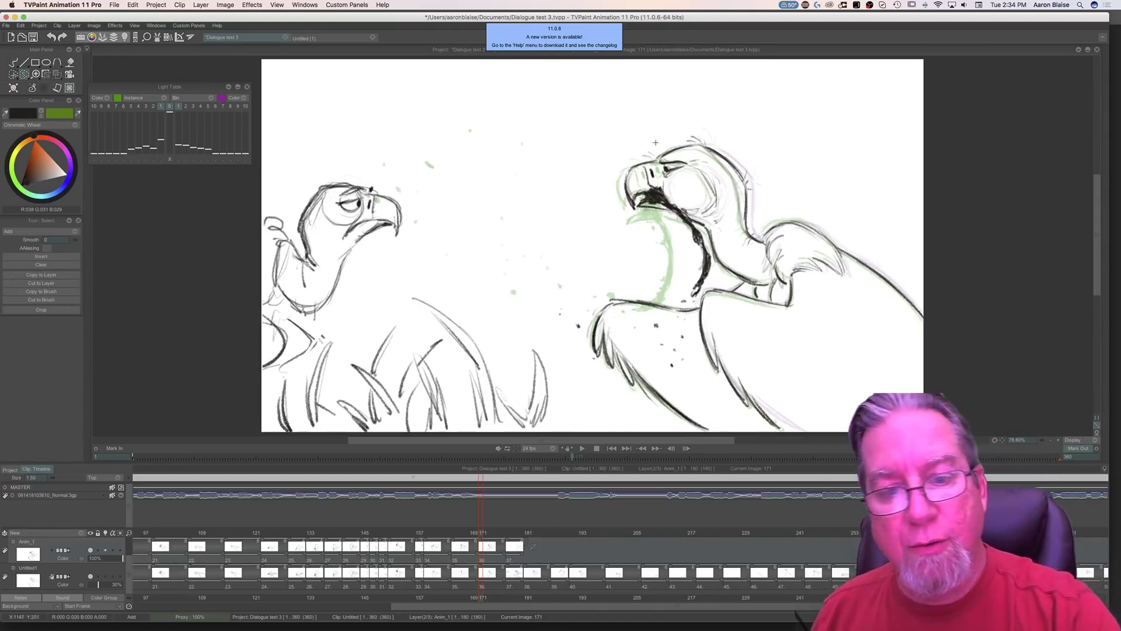
mouse_move(650, 142)
mouse_down()
mouse_move(698, 124)
mouse_move(741, 151)
mouse_move(764, 193)
mouse_move(751, 218)
mouse_move(687, 250)
mouse_move(606, 213)
mouse_move(614, 172)
mouse_move(650, 141)
mouse_up()
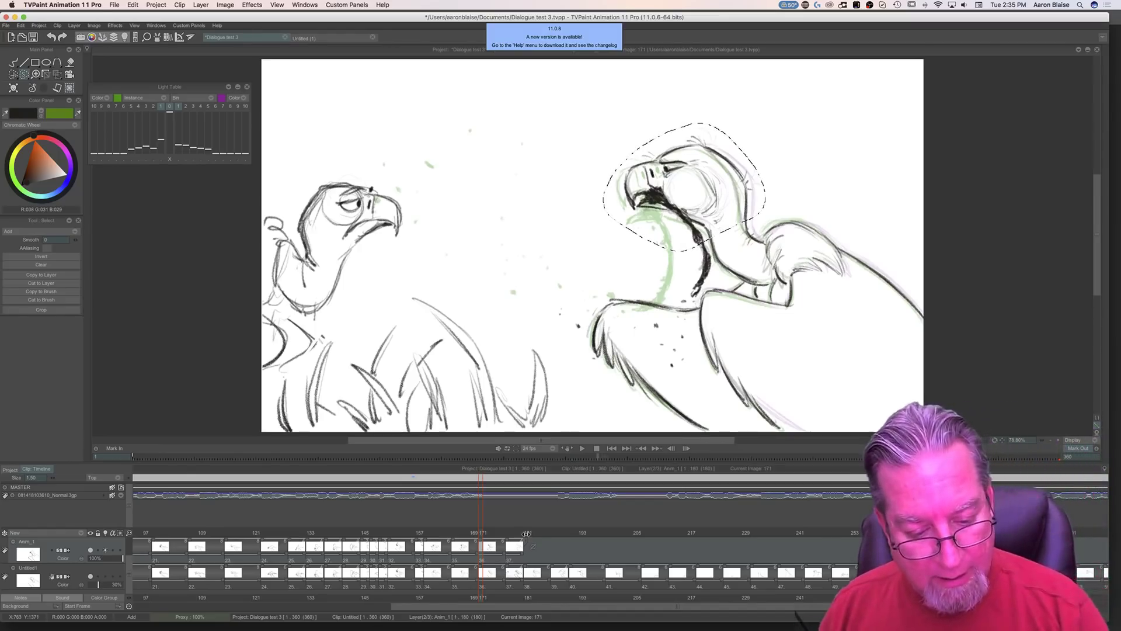
Step: Copy the selected head to frame 181, shift it up and toward the other vulture, and rotate it about -19°
click(526, 533)
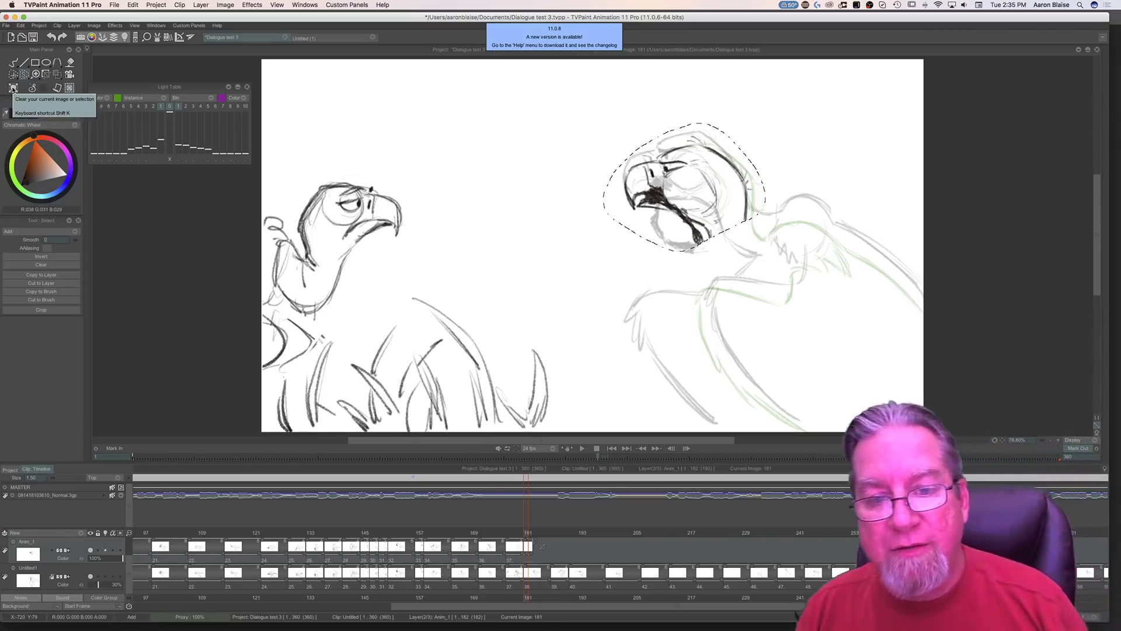
click(58, 74)
drag(654, 224, 588, 192)
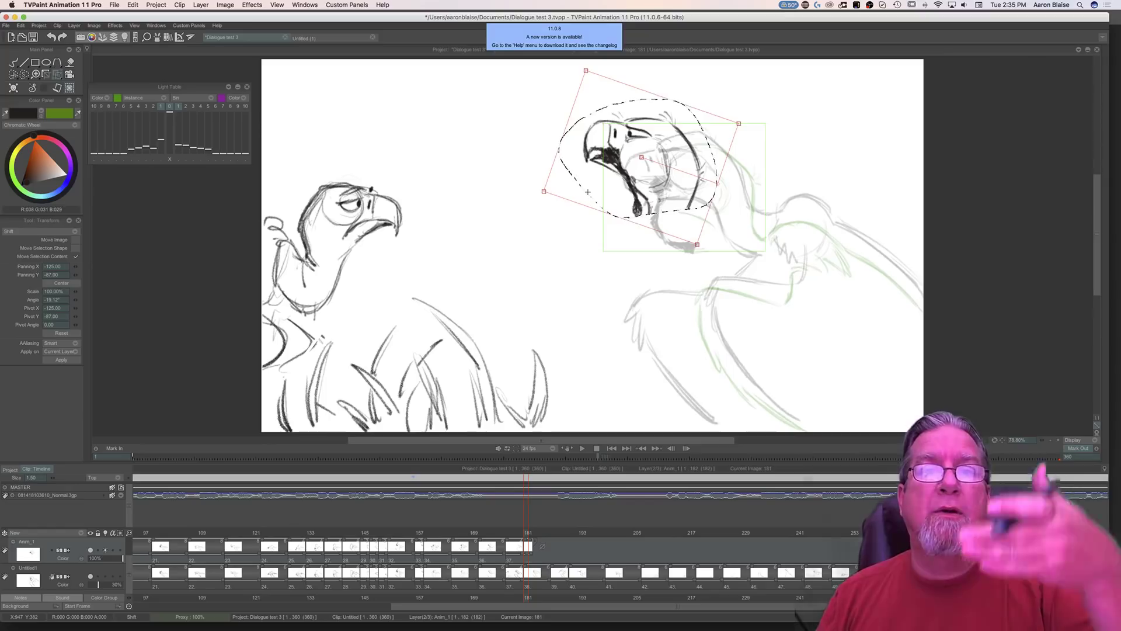
key(Return)
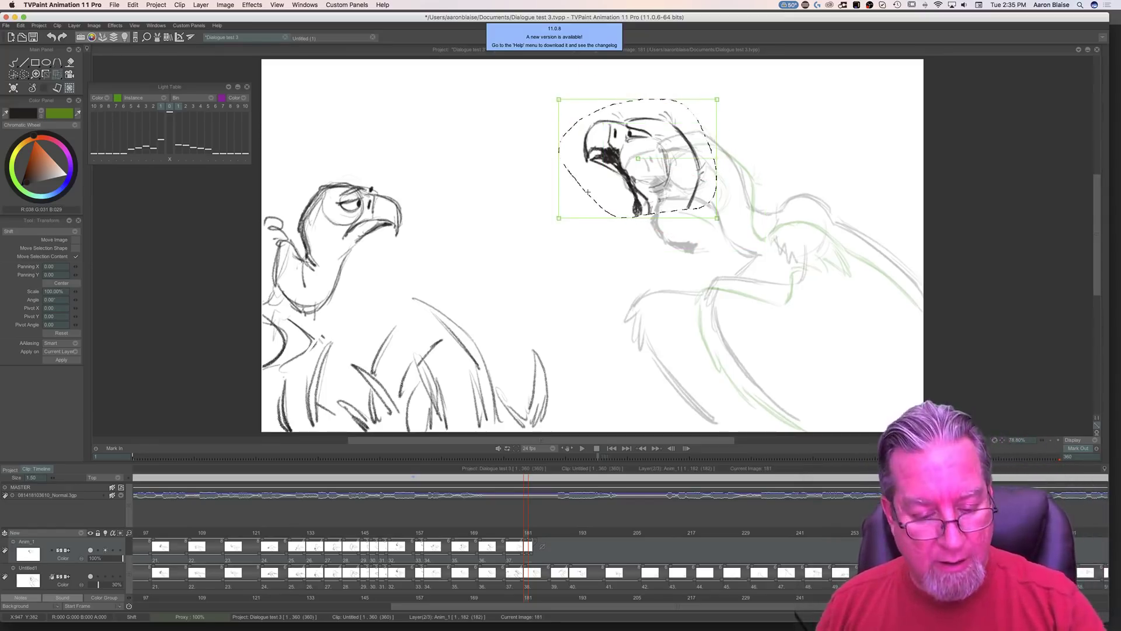
Step: Remove the added head drawing and its exposures so the Anim_1 layer ends at frame 180
drag(526, 533, 533, 529)
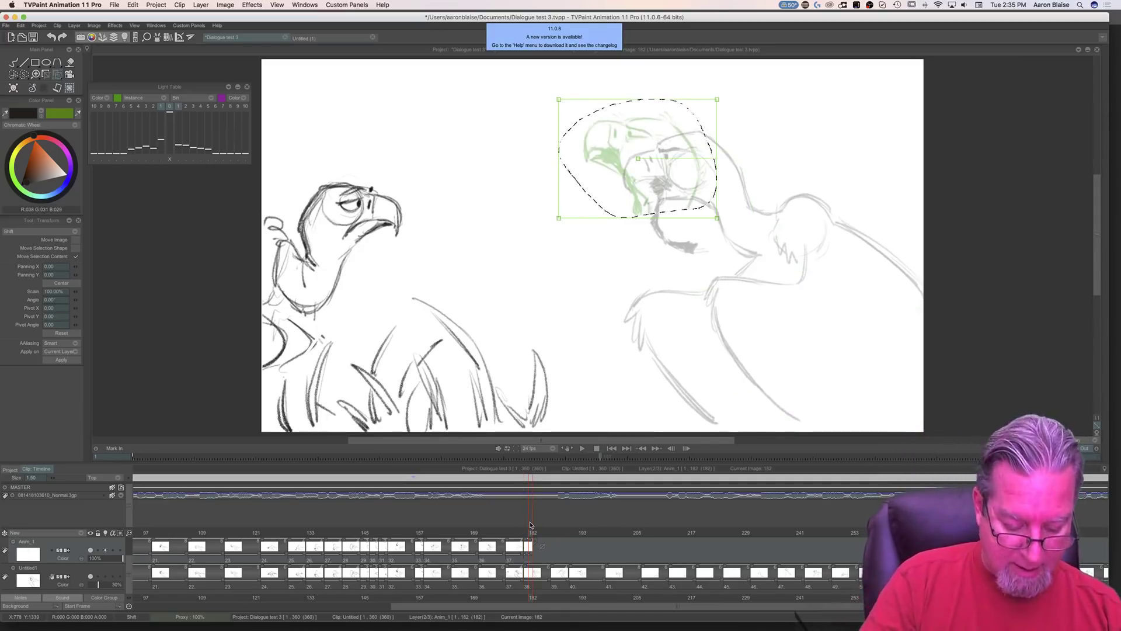
key(Left)
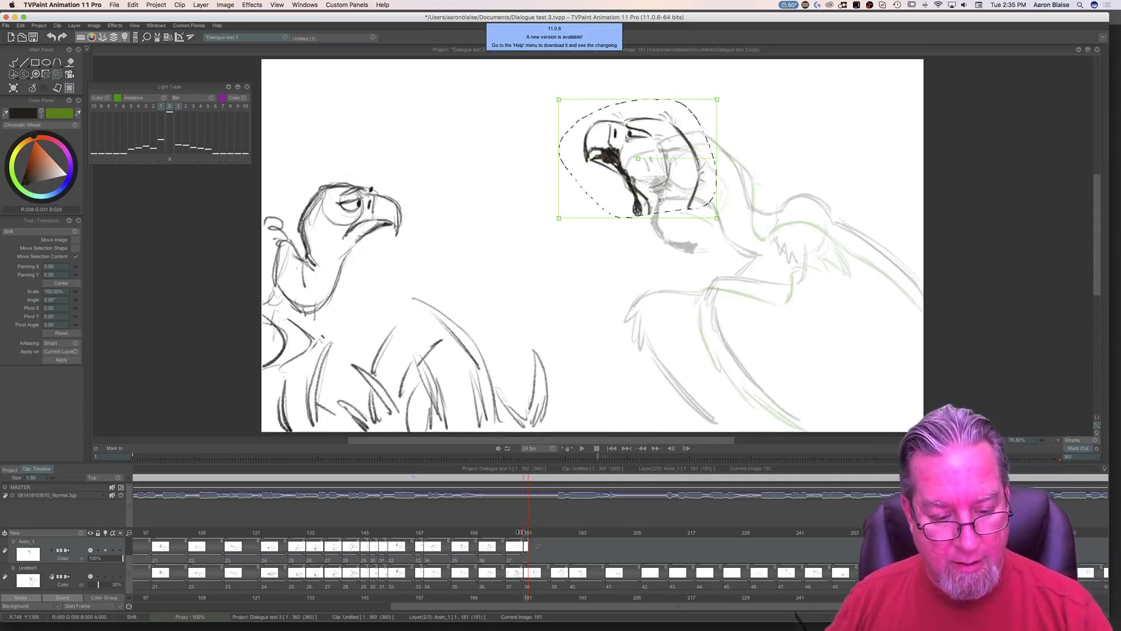
click(520, 533)
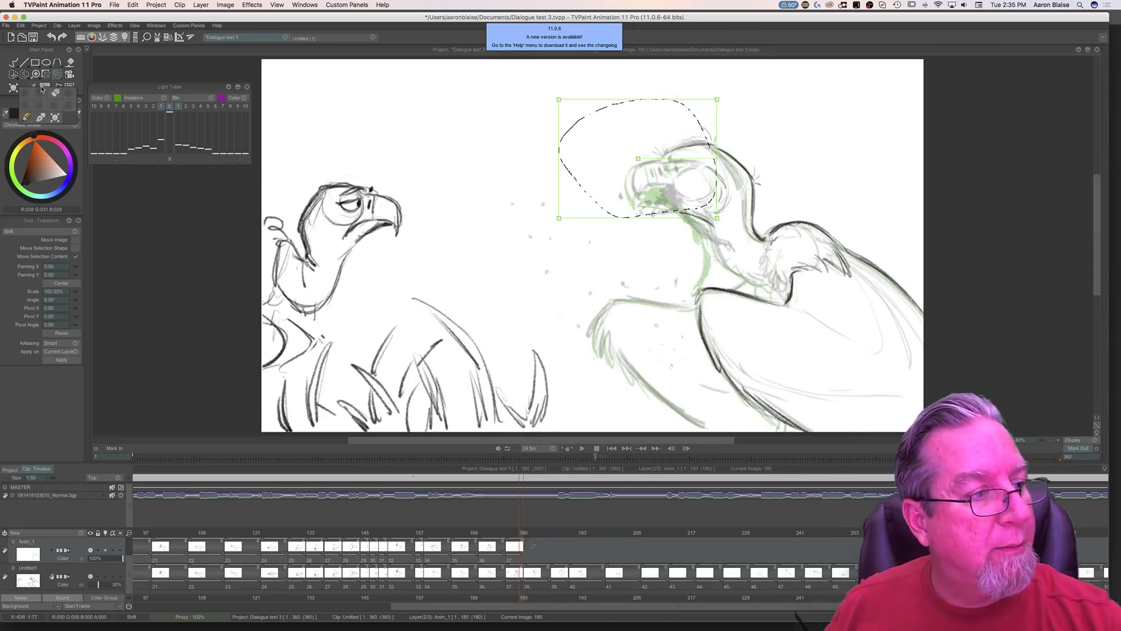
Step: Clear the freehand head selection and go back to frame 177
click(24, 75)
right_click(24, 77)
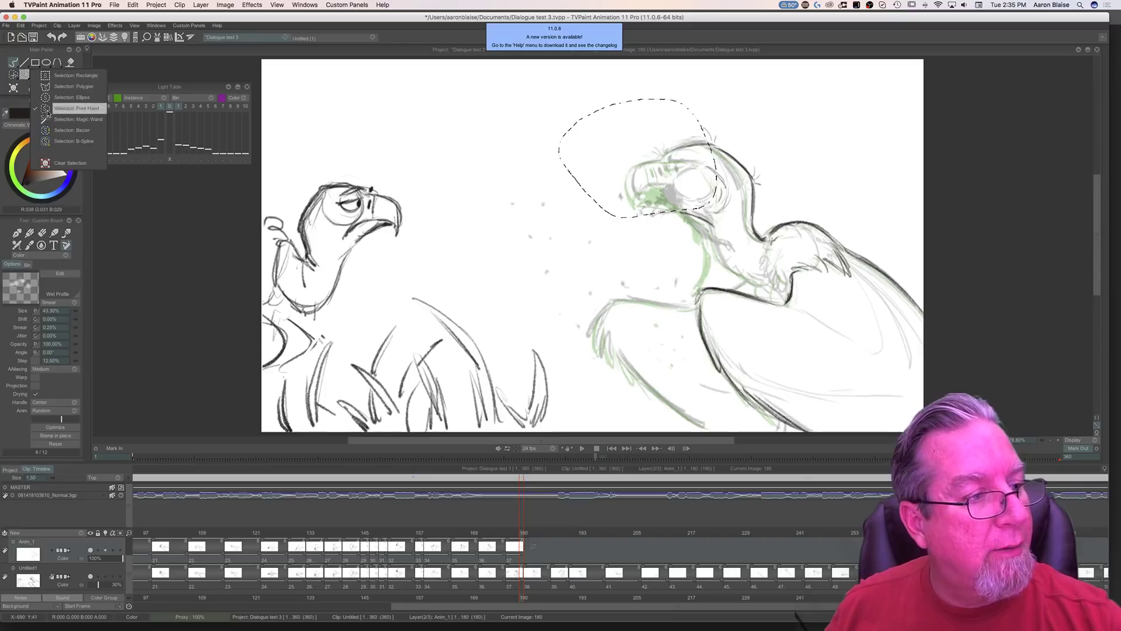
click(57, 163)
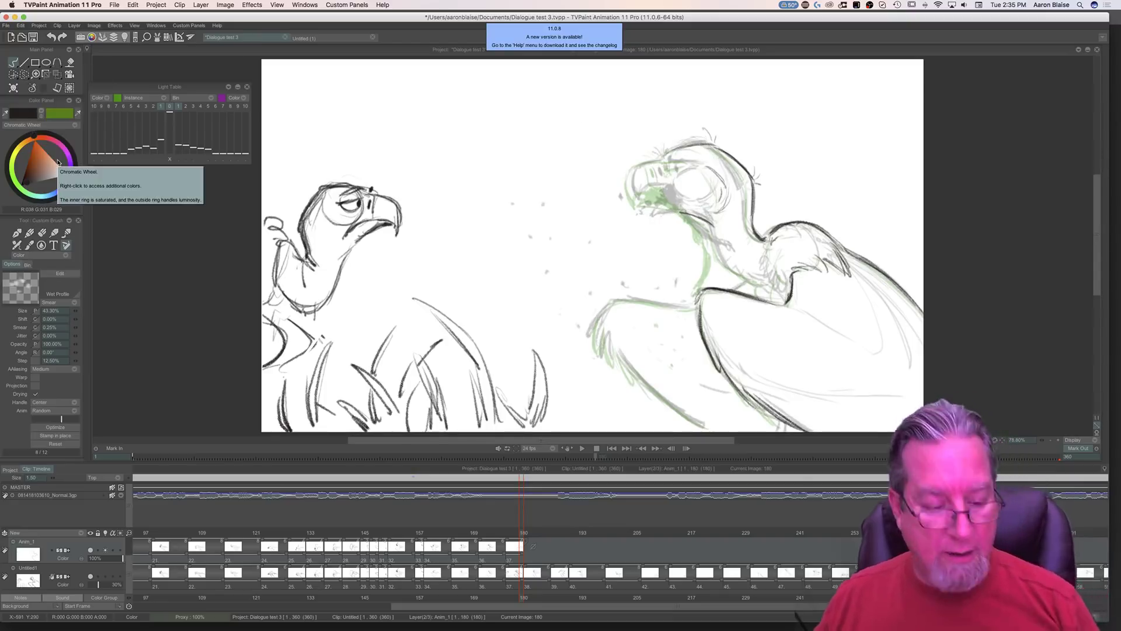
mouse_move(521, 534)
mouse_down()
mouse_move(495, 537)
mouse_move(510, 541)
mouse_up()
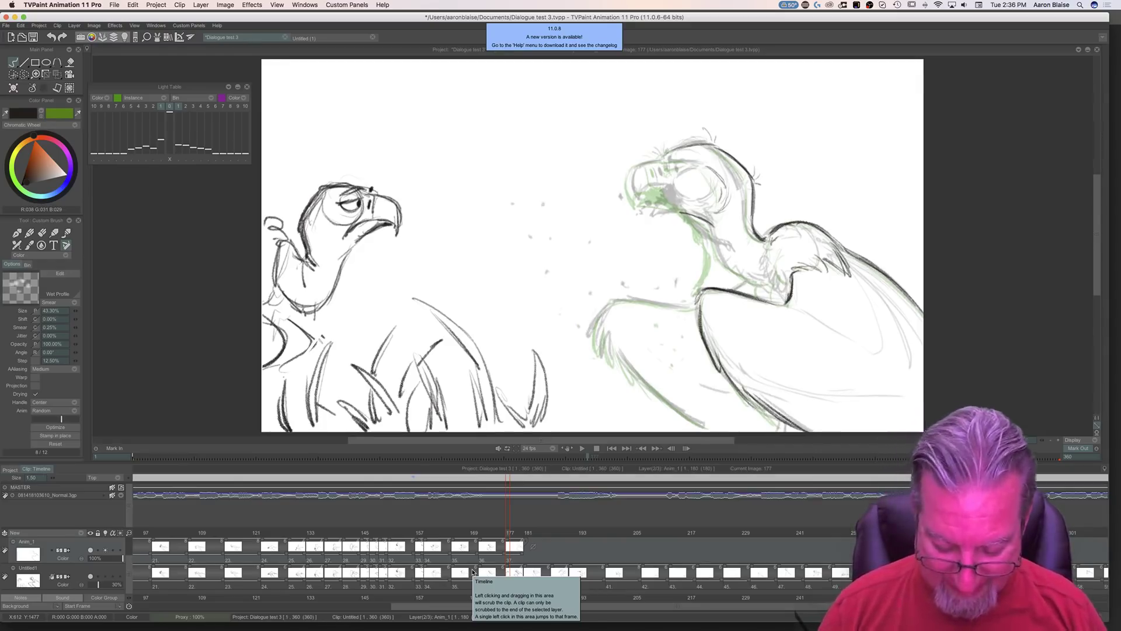
Step: Flip between neighbouring drawings and ink the upper front of the right-hand vulture's neck below the jaw on frame 177
key(Down)
key(Left)
key(Right)
key(Left)
key(Right)
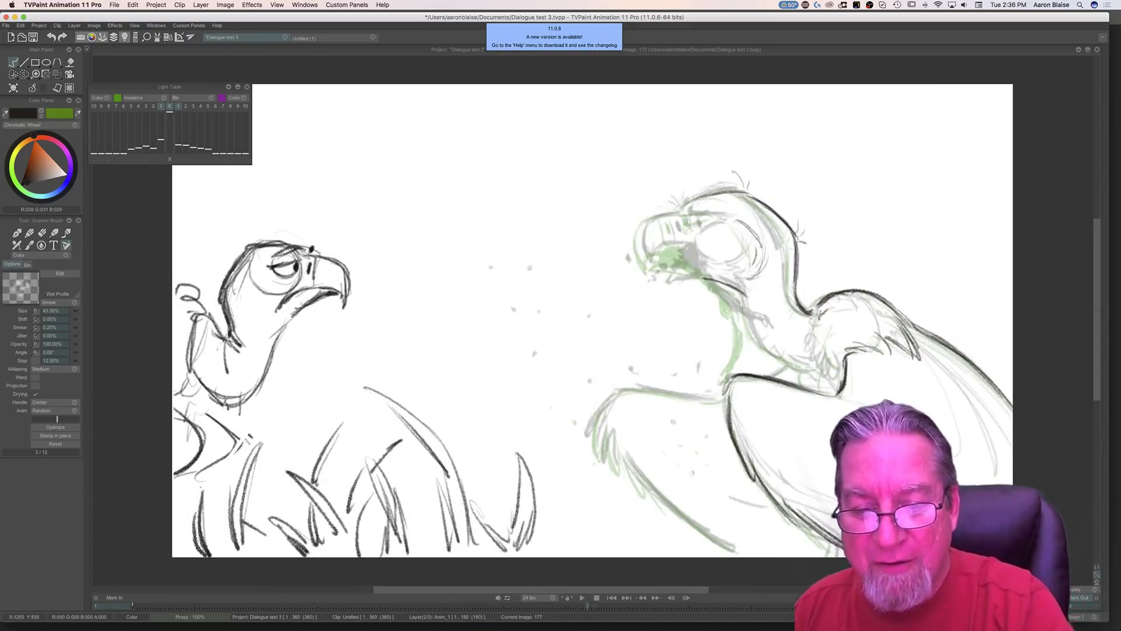
drag(741, 289, 753, 340)
Step: Extend the right-hand vulture's front neck line down to the chest, comparing it with the previous drawing
key(Left)
key(Right)
key(Left)
key(Right)
drag(759, 343, 800, 369)
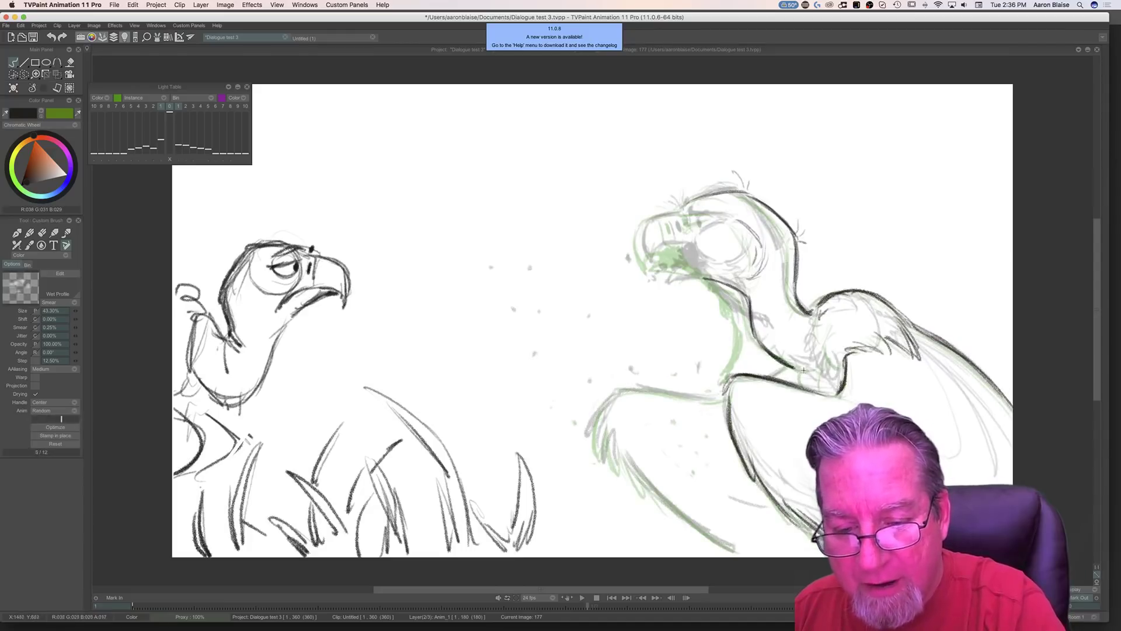
key(Left)
key(Right)
key(Left)
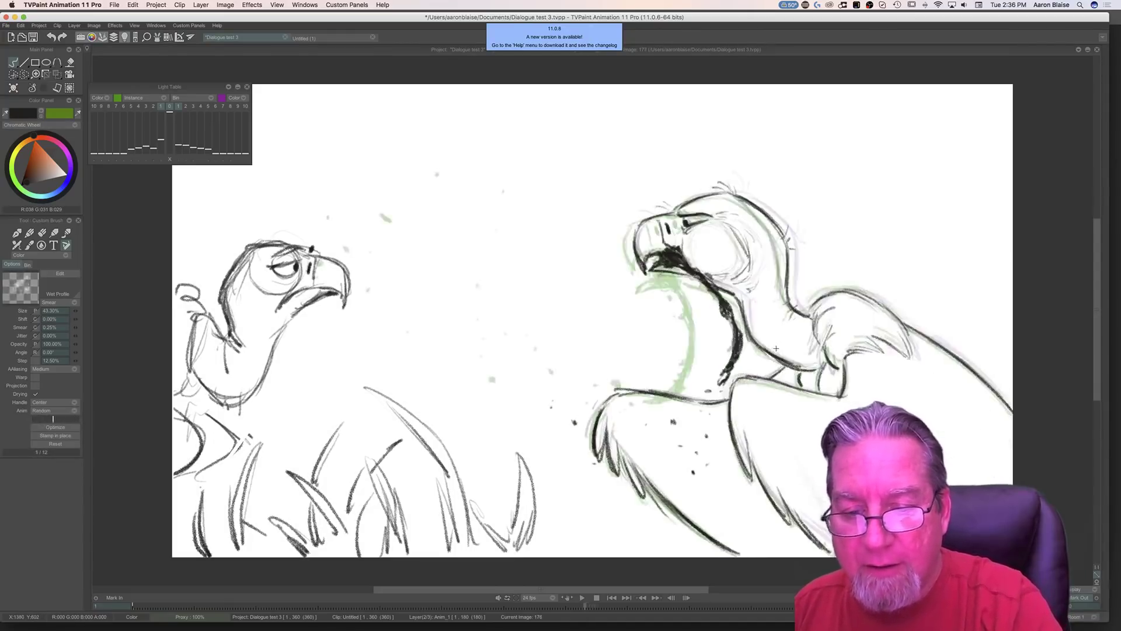
Step: Ink the front edge of the feather ruff at the base of the right-hand vulture's neck
key(Right)
mouse_move(821, 320)
mouse_down()
mouse_move(815, 346)
mouse_move(841, 326)
mouse_move(826, 342)
mouse_up()
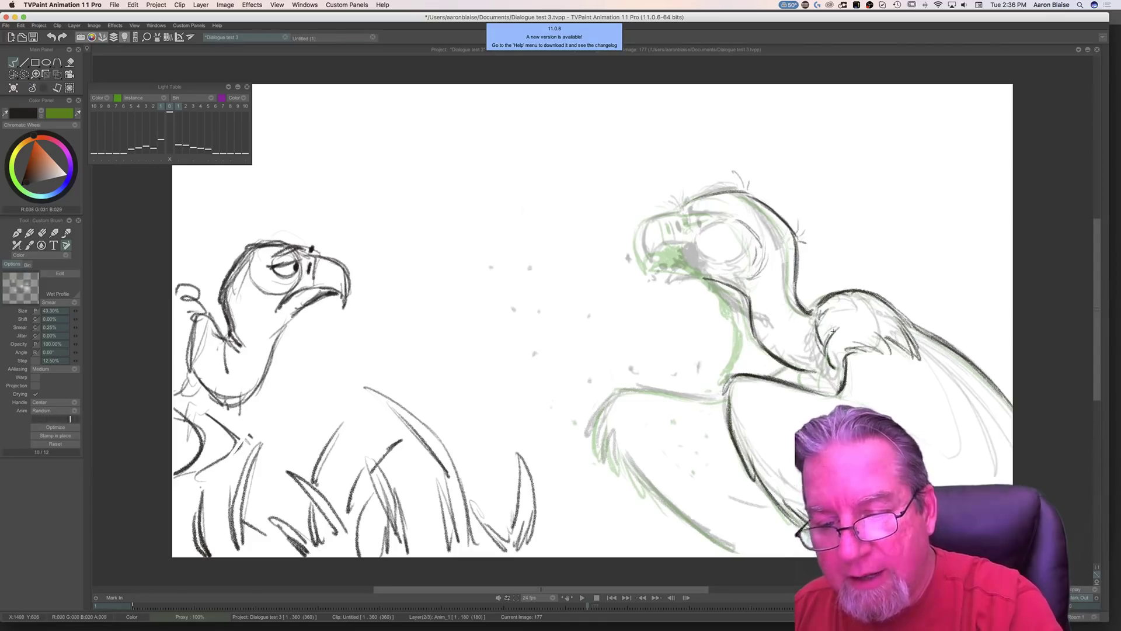
key(Left)
key(Right)
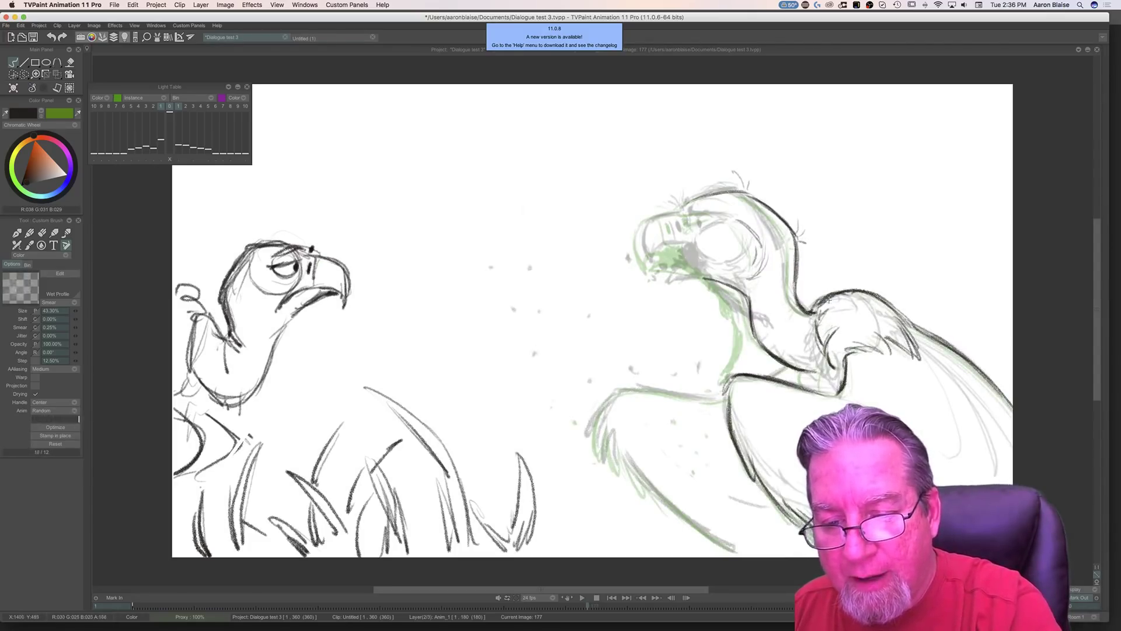
key(Right)
key(Left)
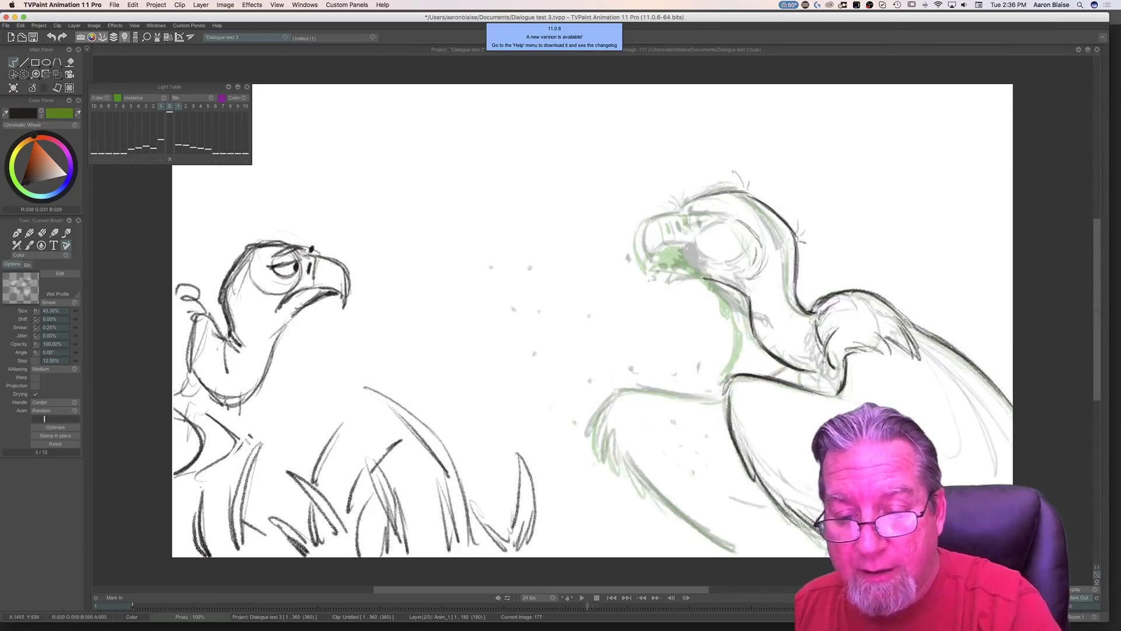
Step: Ink the short lines beneath the ruff where the neck meets the folded wing, checking them against the adjacent drawing
key(Right)
key(Left)
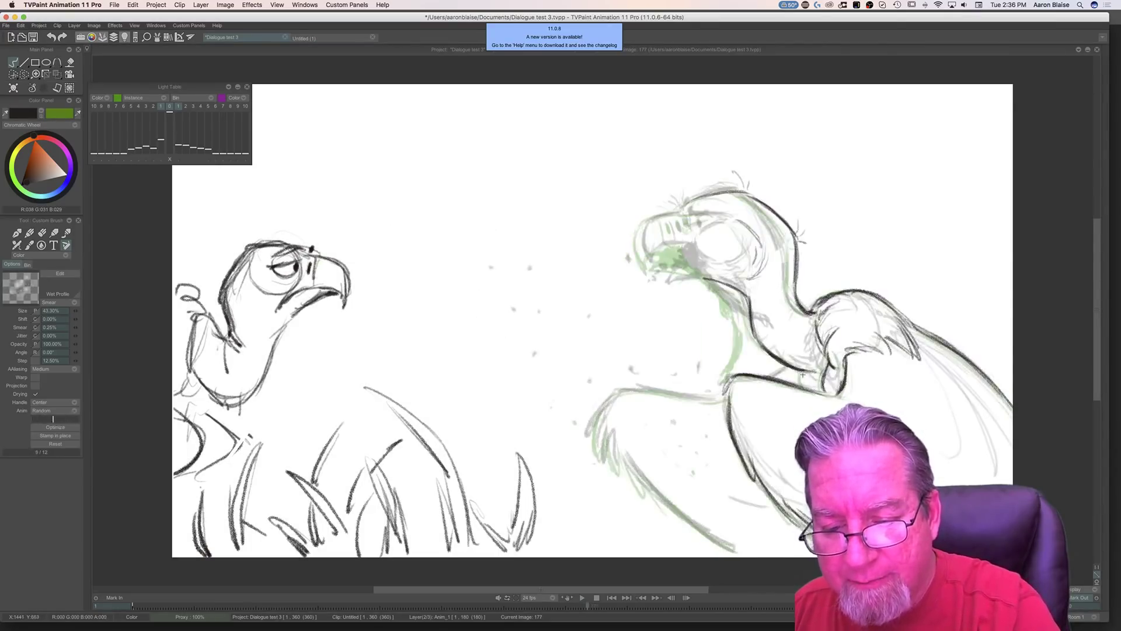
key(Right)
key(Left)
key(Right)
key(Left)
key(Right)
key(Left)
key(Right)
key(Left)
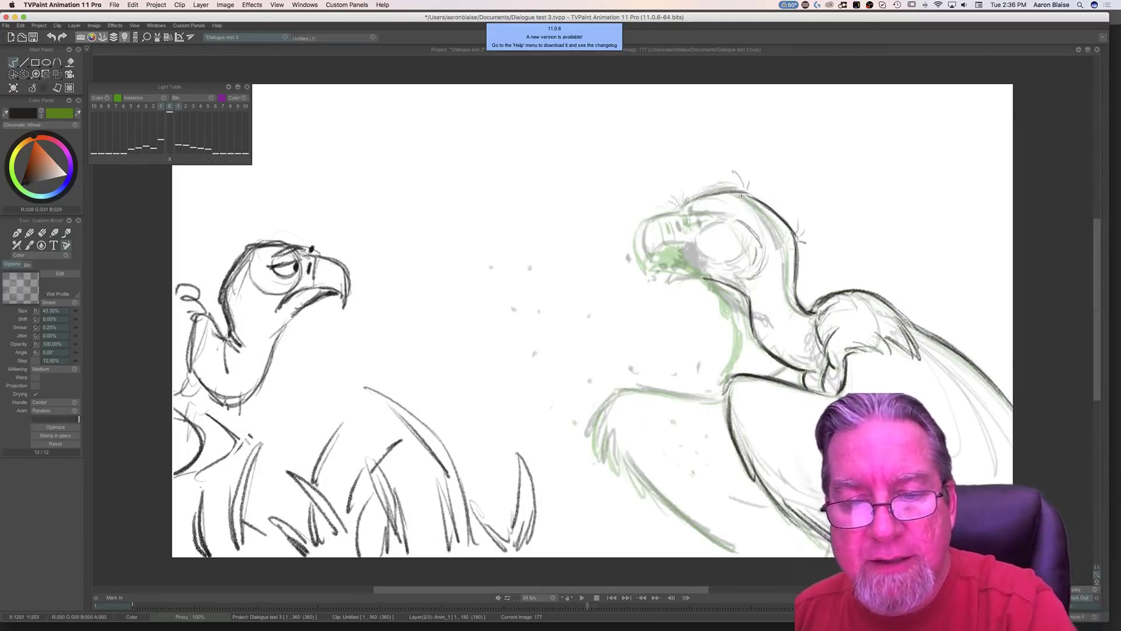
key(Right)
key(Left)
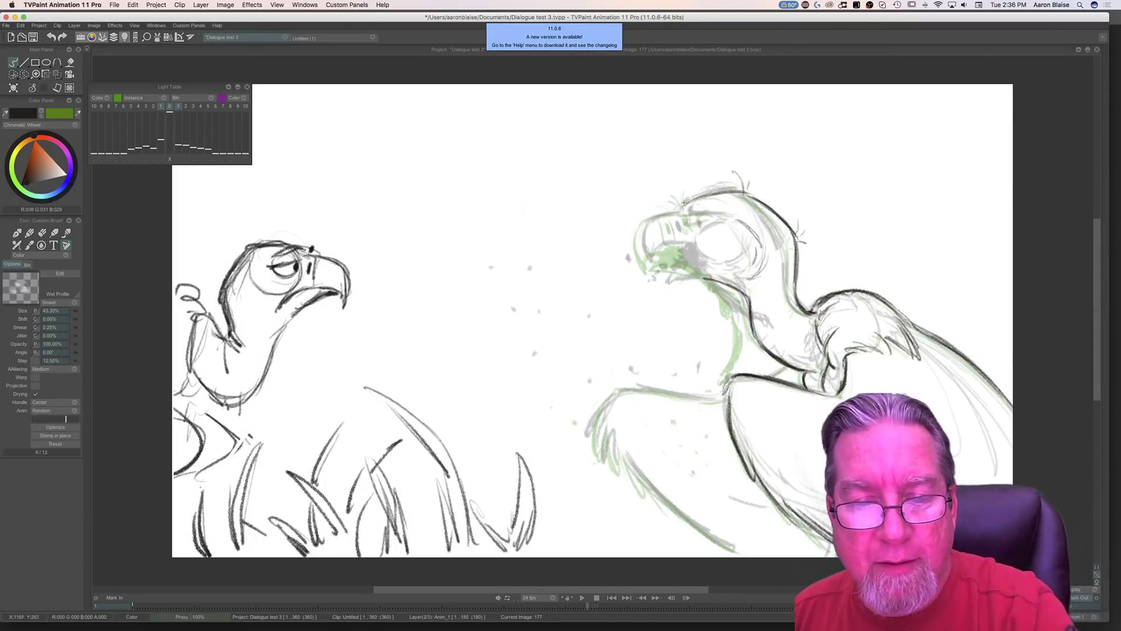
Step: Ink the right-hand vulture's forehead line and the heavy brow above its eye, flipping to the adjacent drawing for reference
mouse_move(682, 207)
mouse_down()
mouse_move(671, 191)
mouse_move(719, 195)
mouse_up()
key(Right)
key(Left)
key(Right)
key(Left)
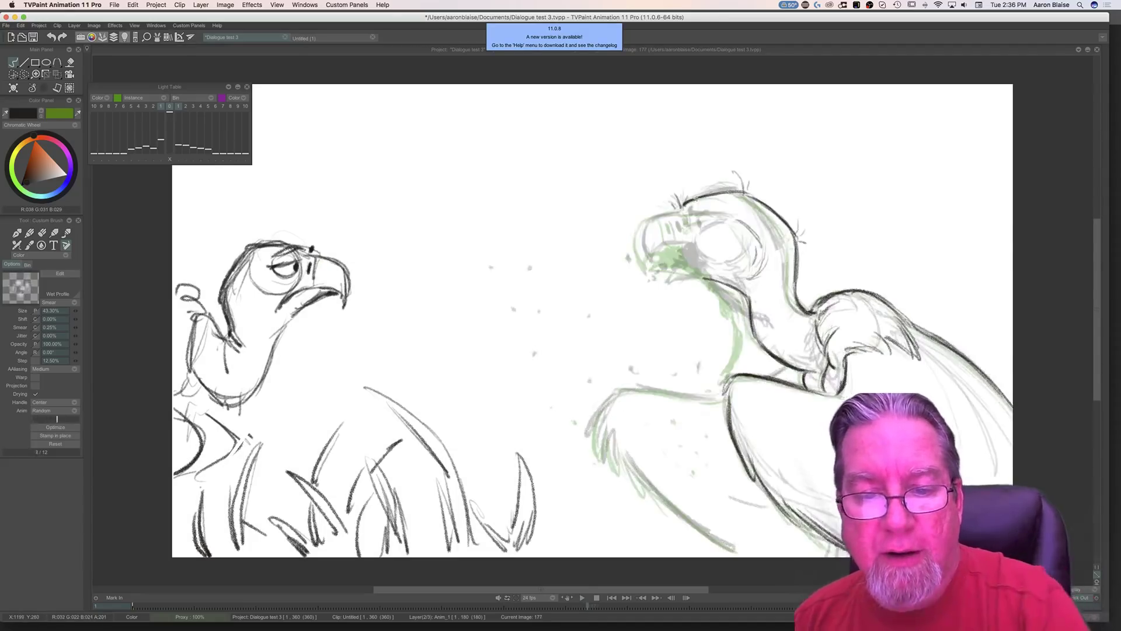
mouse_move(723, 214)
mouse_down()
mouse_move(686, 204)
mouse_move(727, 218)
mouse_up()
key(Right)
key(Left)
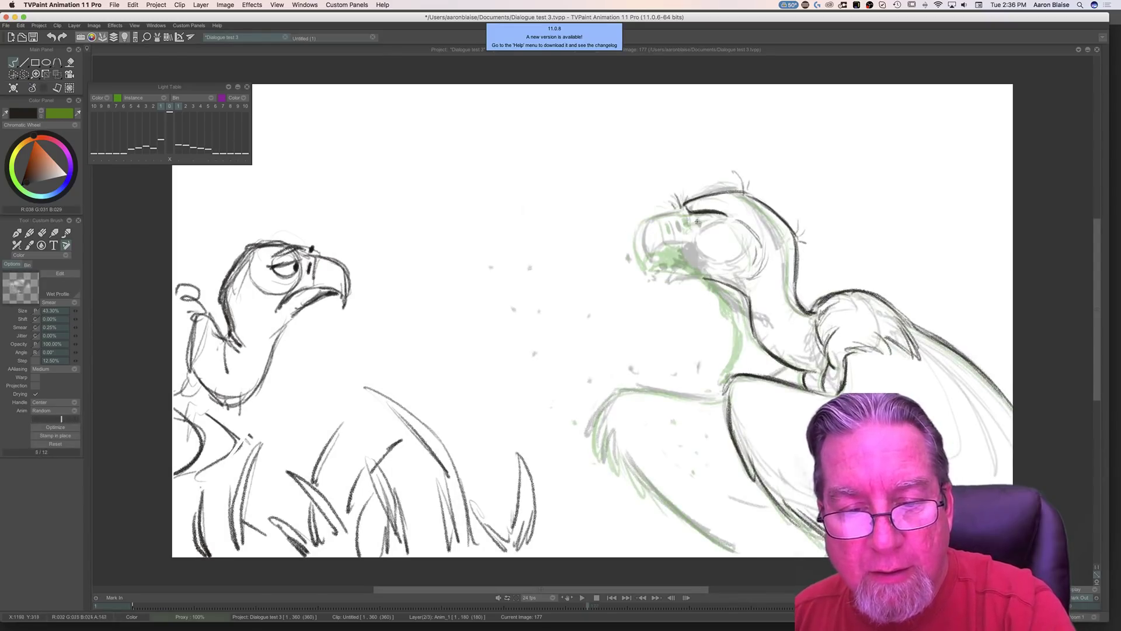
Step: Add the dark pupil and the eyelid line under the right-hand vulture's brow
drag(693, 214, 700, 218)
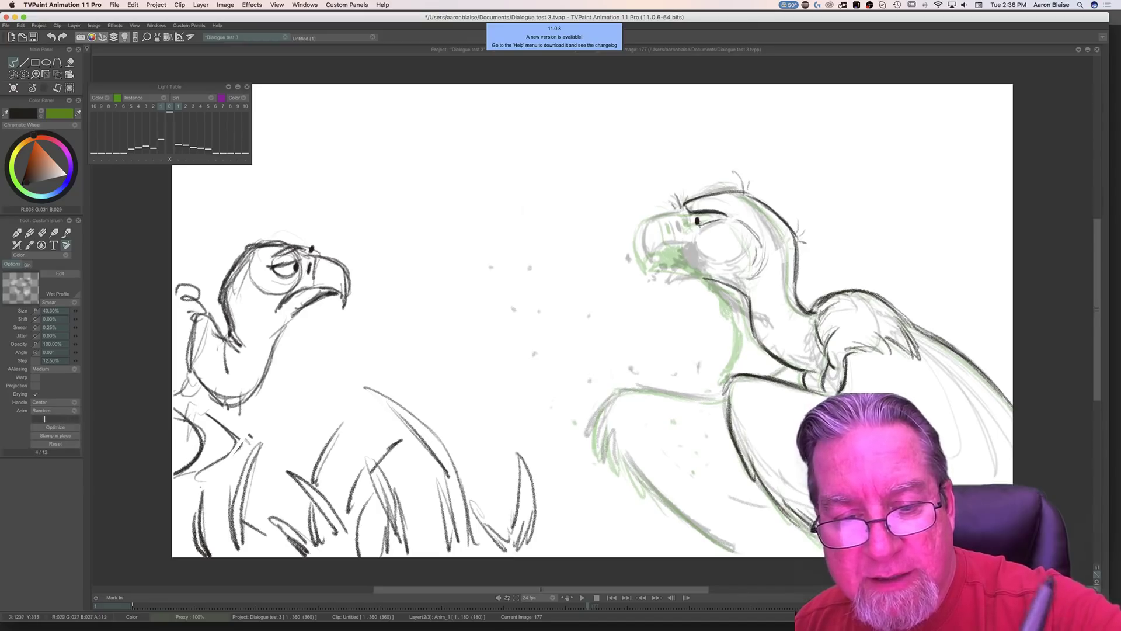
key(Right)
key(Left)
drag(741, 217, 719, 214)
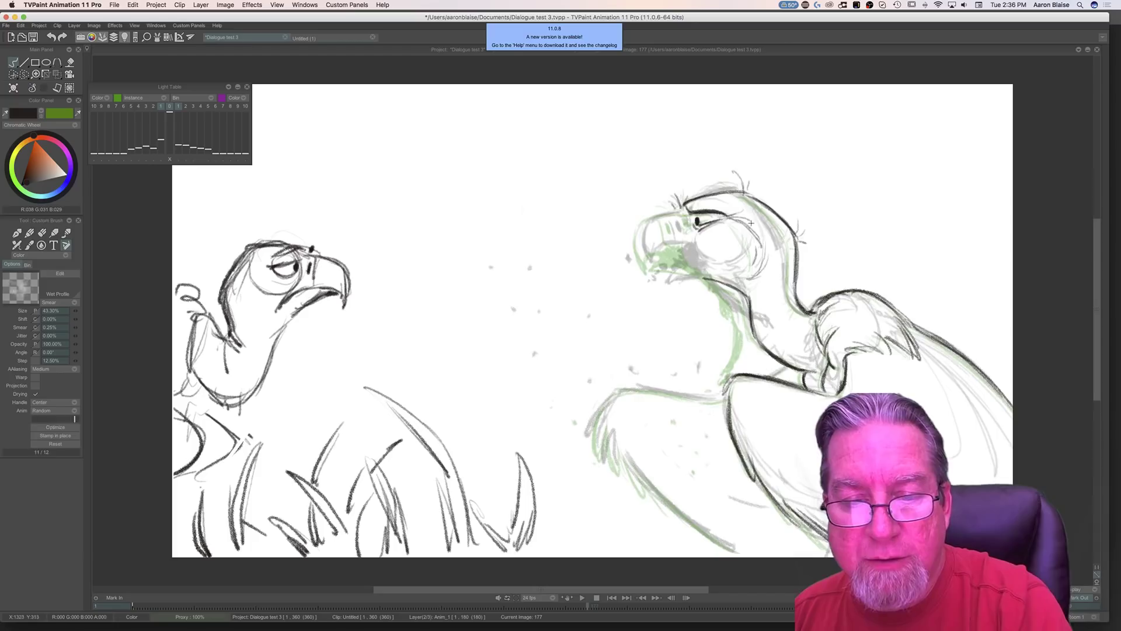
key(Right)
key(Left)
key(Right)
key(Left)
Step: Ink the top of the right-hand vulture's upper beak and curve it down the front
mouse_move(674, 198)
mouse_down()
mouse_move(677, 210)
mouse_move(649, 220)
mouse_up()
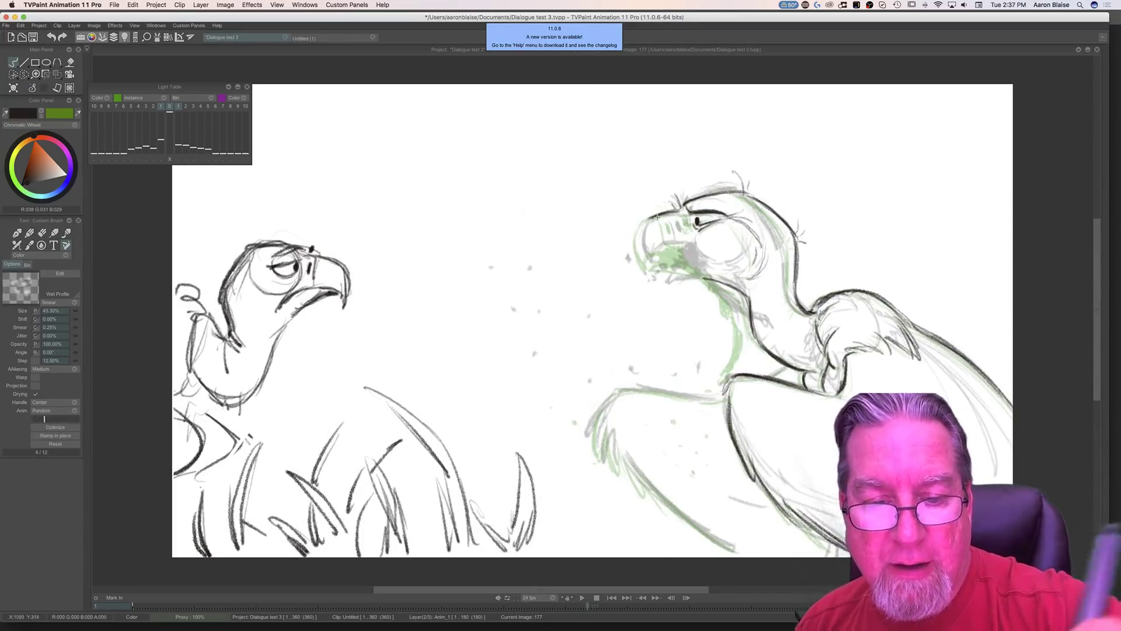
key(Right)
key(Left)
drag(642, 232, 647, 259)
key(Right)
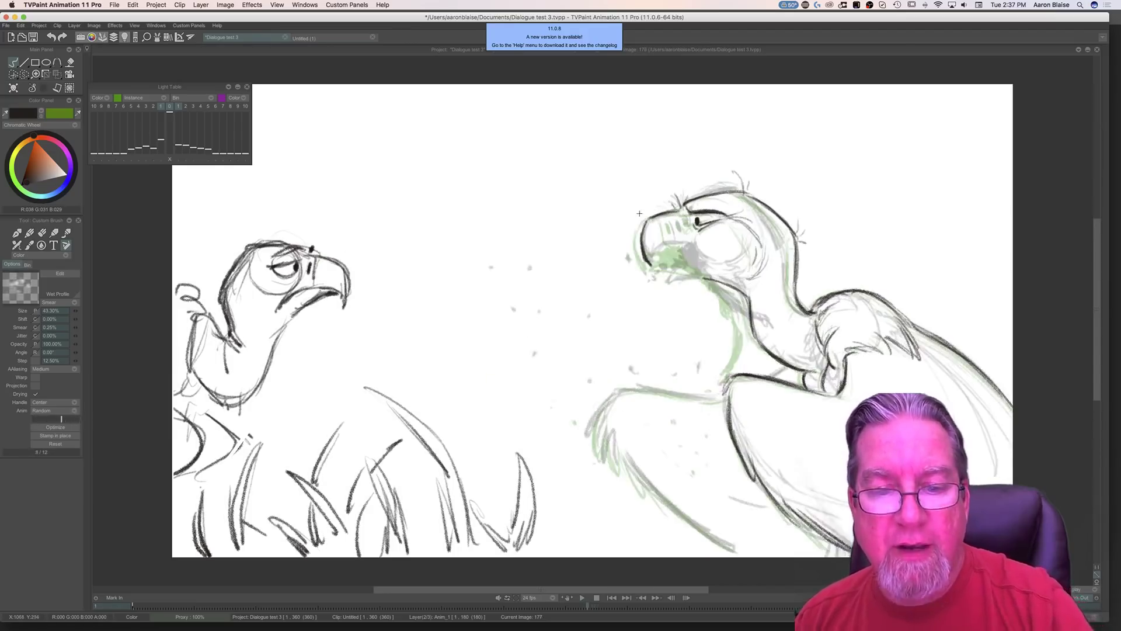
Step: Ink the lower edge of the upper beak back from its hooked tip and compare it with the adjacent drawing
mouse_move(678, 245)
mouse_down()
mouse_move(663, 244)
mouse_move(652, 267)
mouse_up()
key(Right)
key(Left)
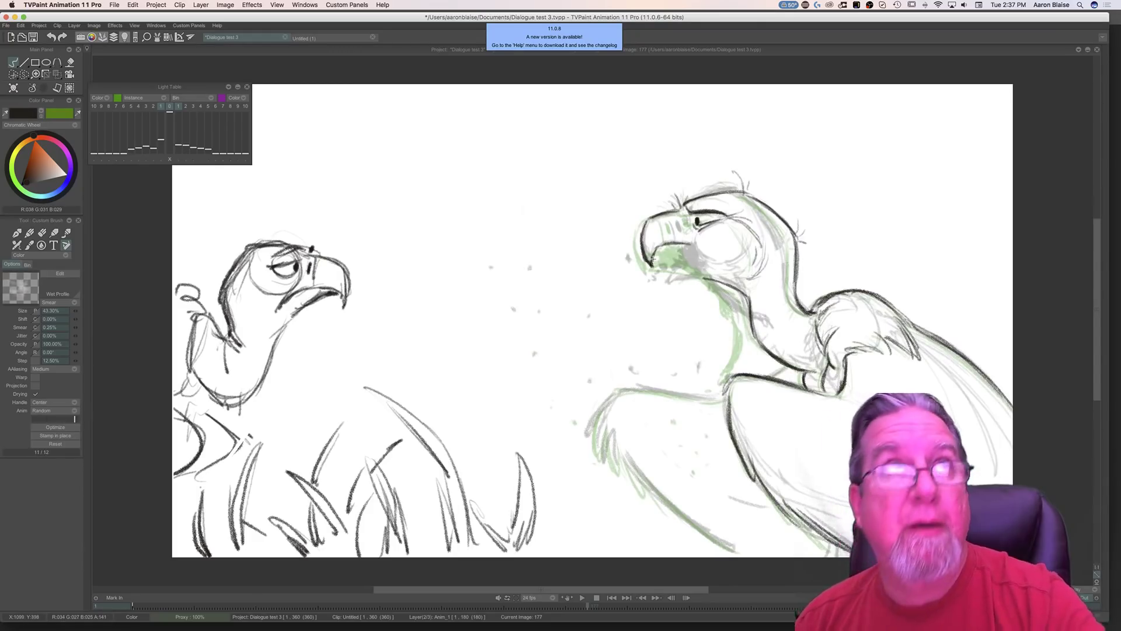
key(Right)
key(Left)
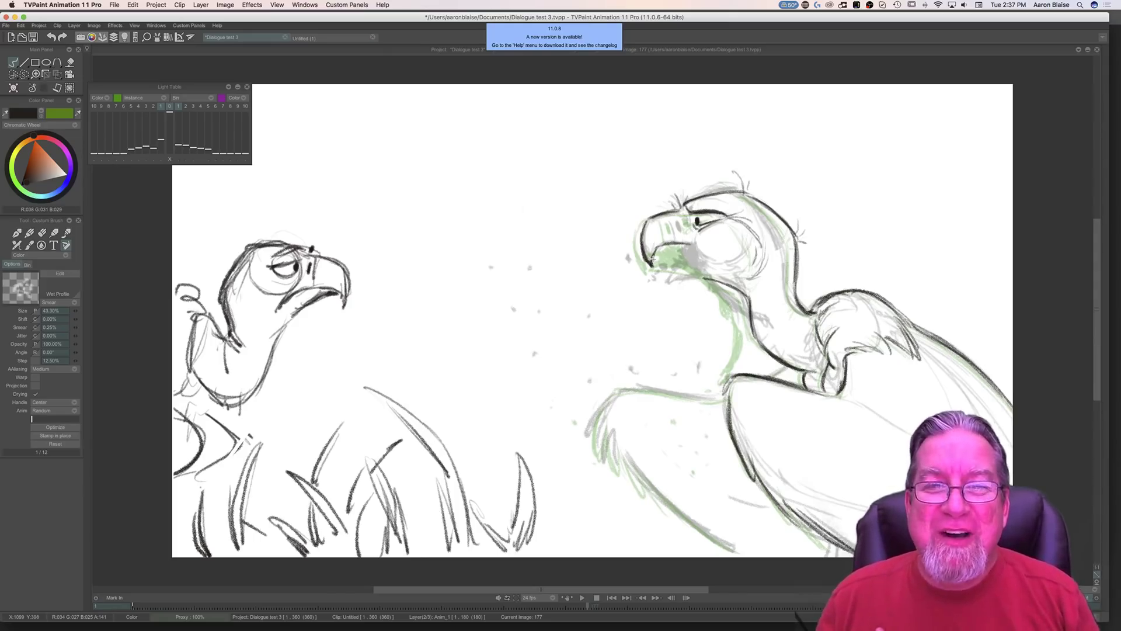
key(Right)
key(Left)
key(Right)
key(Left)
Step: Ink the corner of the open mouth and the line of the lower beak
drag(694, 237, 700, 261)
key(Right)
key(Left)
drag(703, 281, 668, 284)
key(Right)
key(Left)
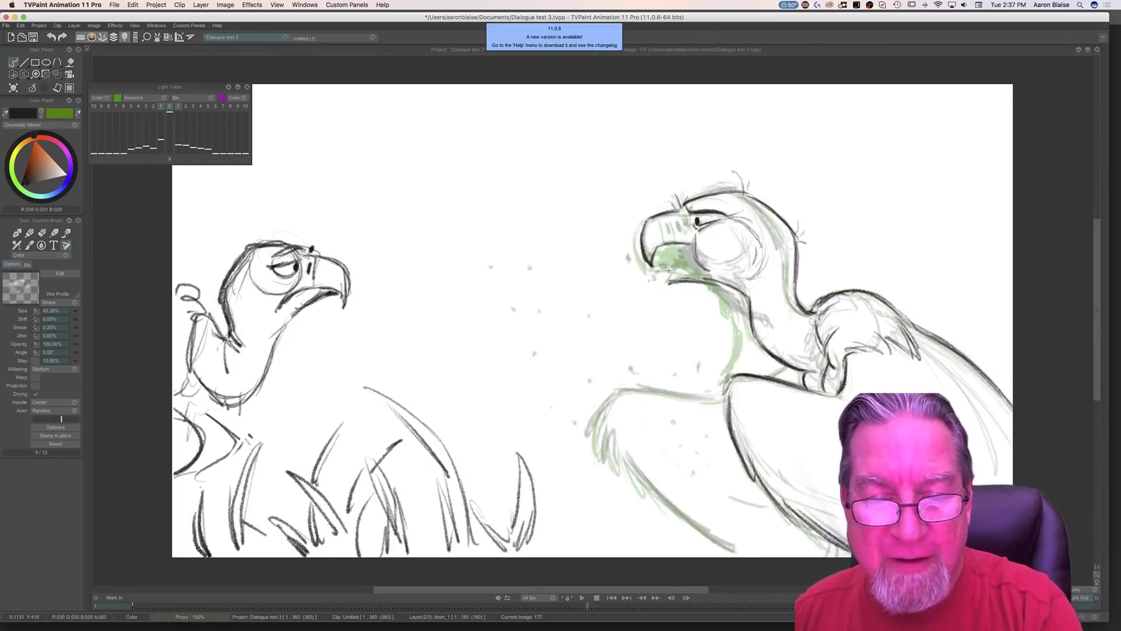
key(Right)
key(Left)
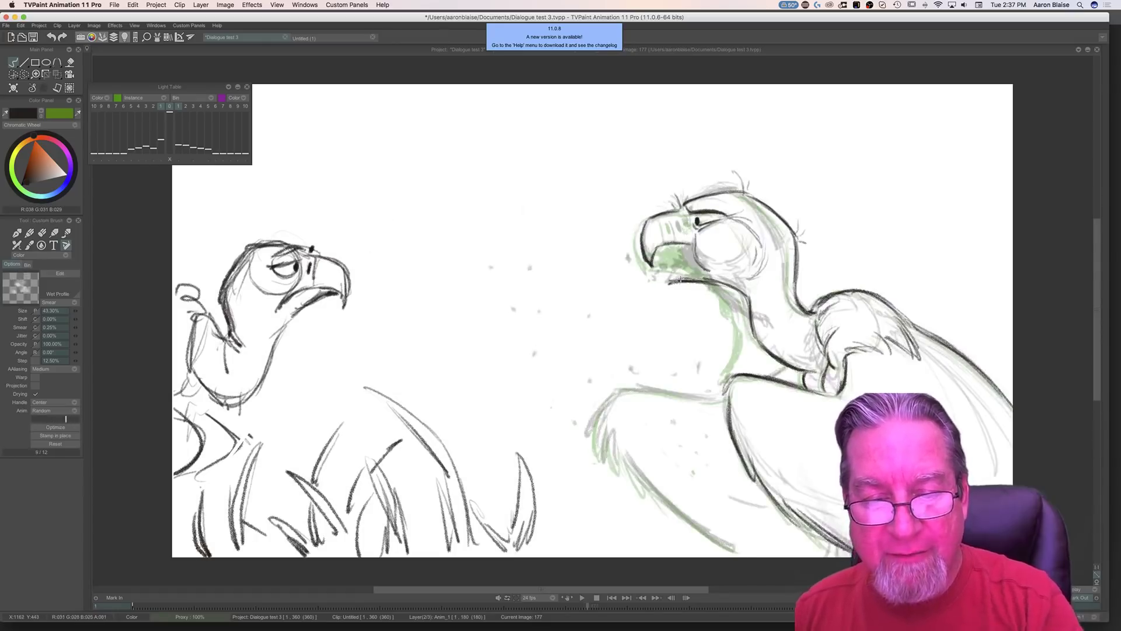
Step: Erase the excess line work along the underside of the right-hand vulture's lower beak
key(e)
drag(723, 284, 693, 290)
key(Right)
key(Left)
key(Right)
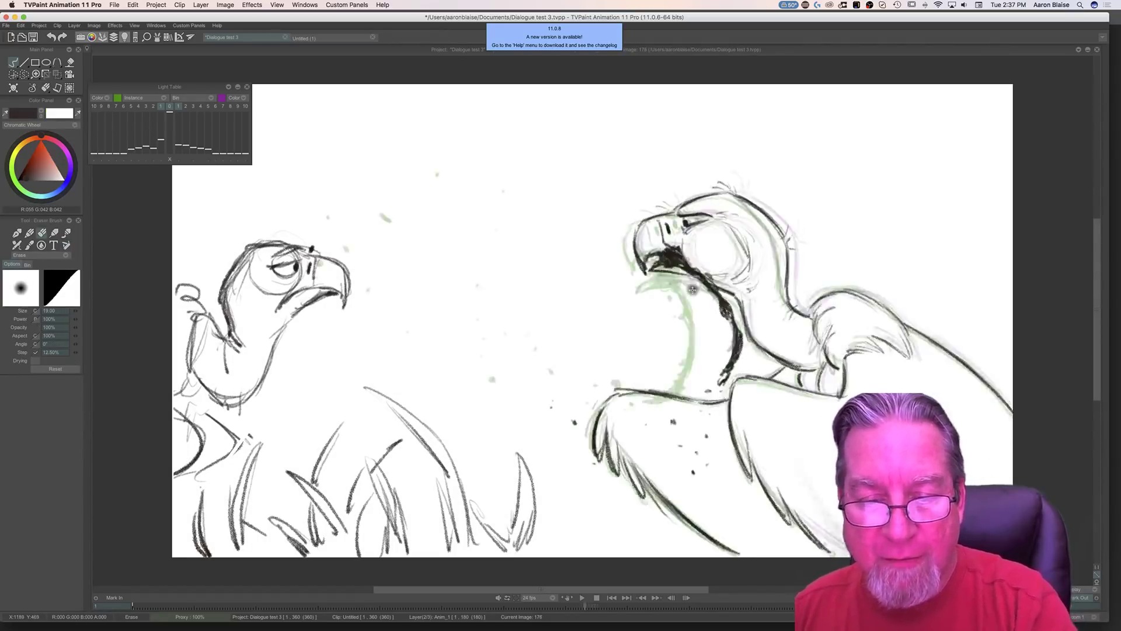
key(Left)
Step: Redraw the lower beak with the brush, carrying its line from the jaw out to the tip
key(e)
drag(742, 295, 665, 281)
key(Right)
key(Left)
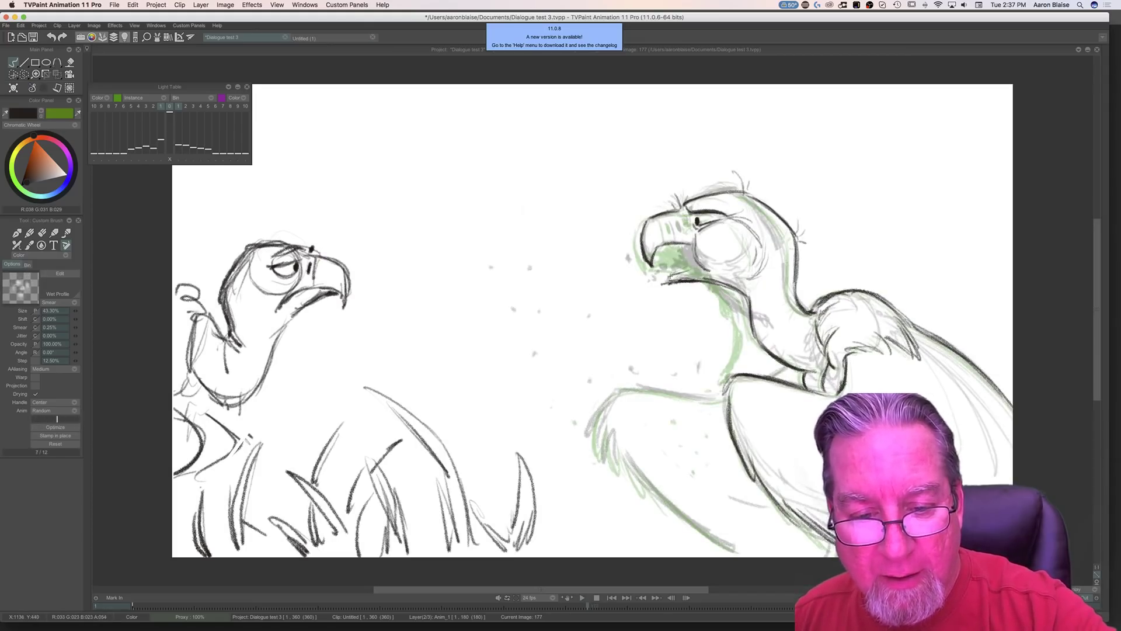
Step: Shade the back of the right-hand vulture's open mouth solid black
key(Right)
key(Left)
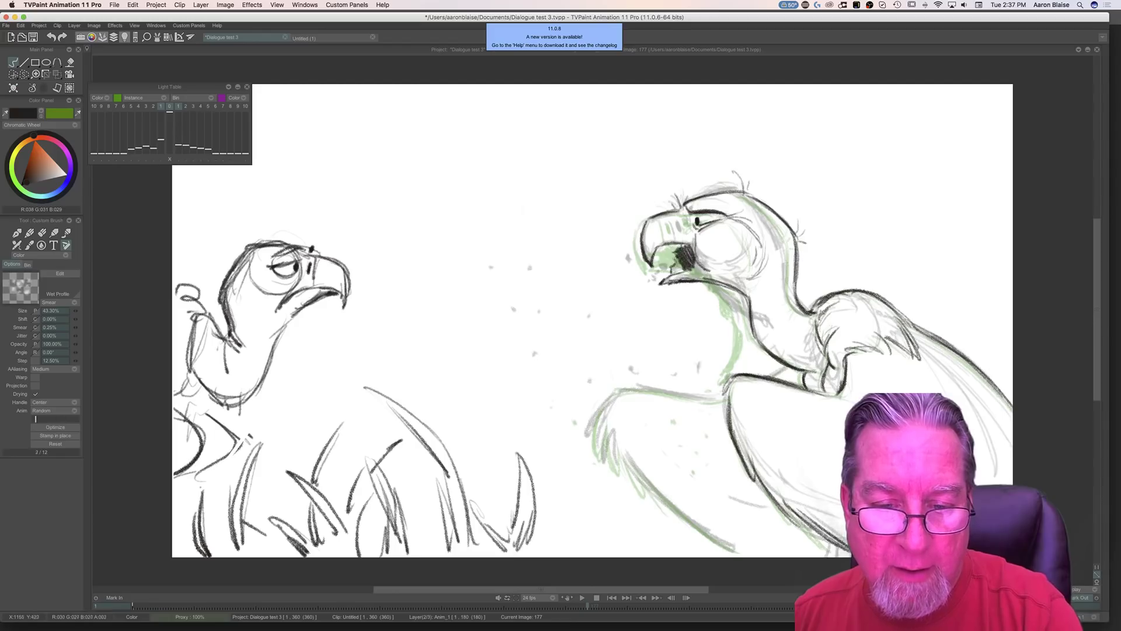
key(Right)
key(Left)
Step: Draw the dark stream trailing from the mouth over the lower beak and down across the neck
mouse_move(681, 260)
mouse_down()
mouse_move(780, 344)
mouse_move(763, 318)
mouse_move(710, 293)
mouse_move(747, 313)
mouse_move(722, 297)
mouse_up()
key(Left)
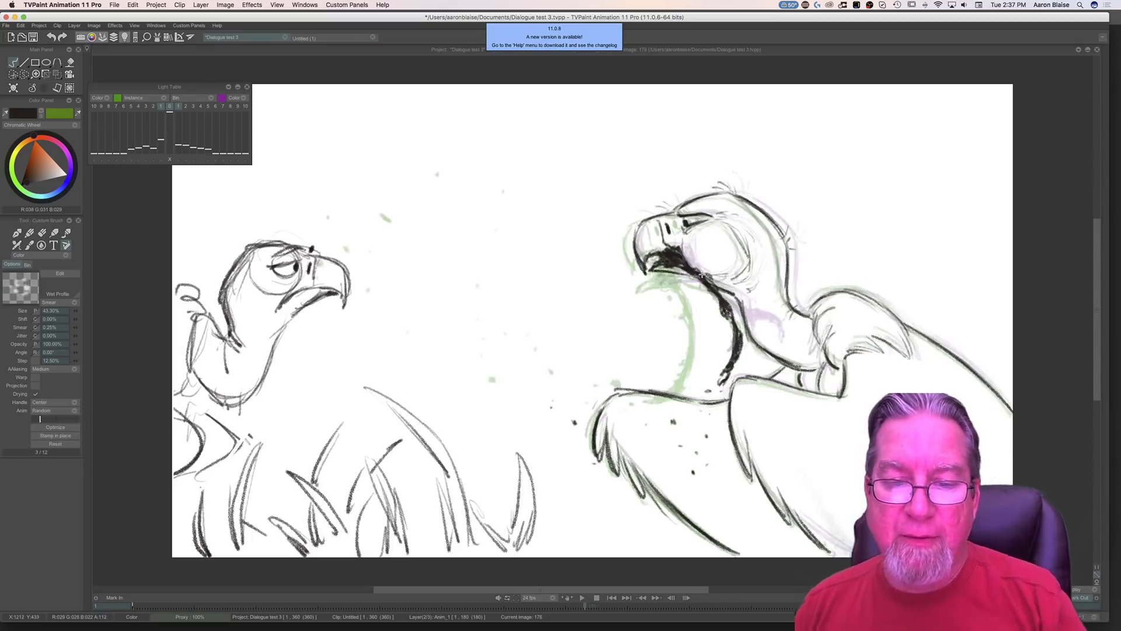
key(Right)
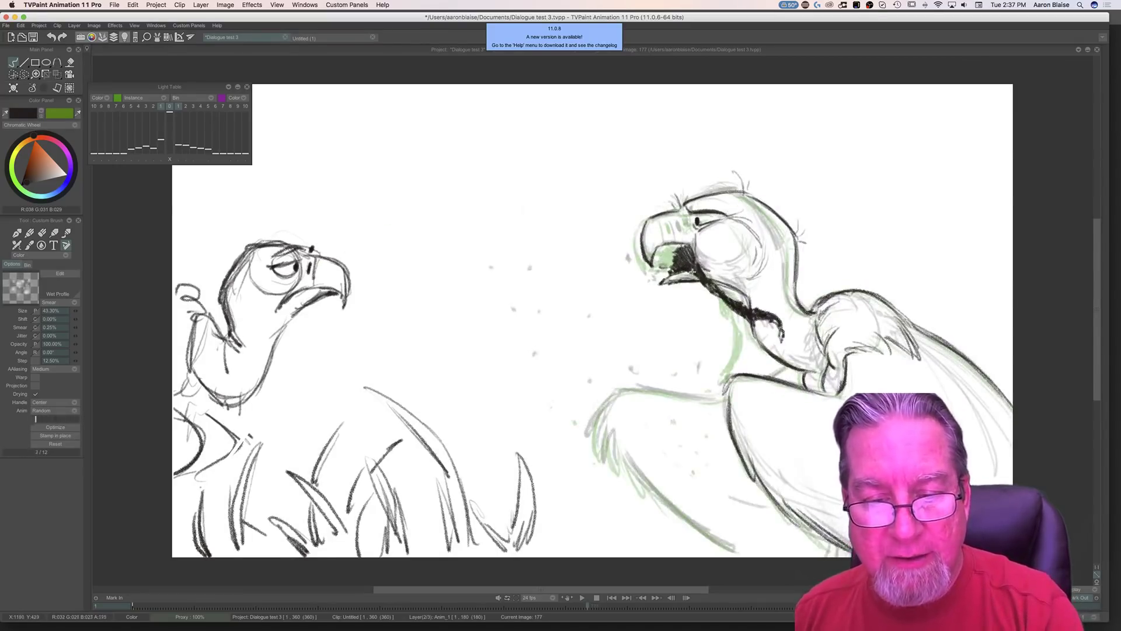
key(Right)
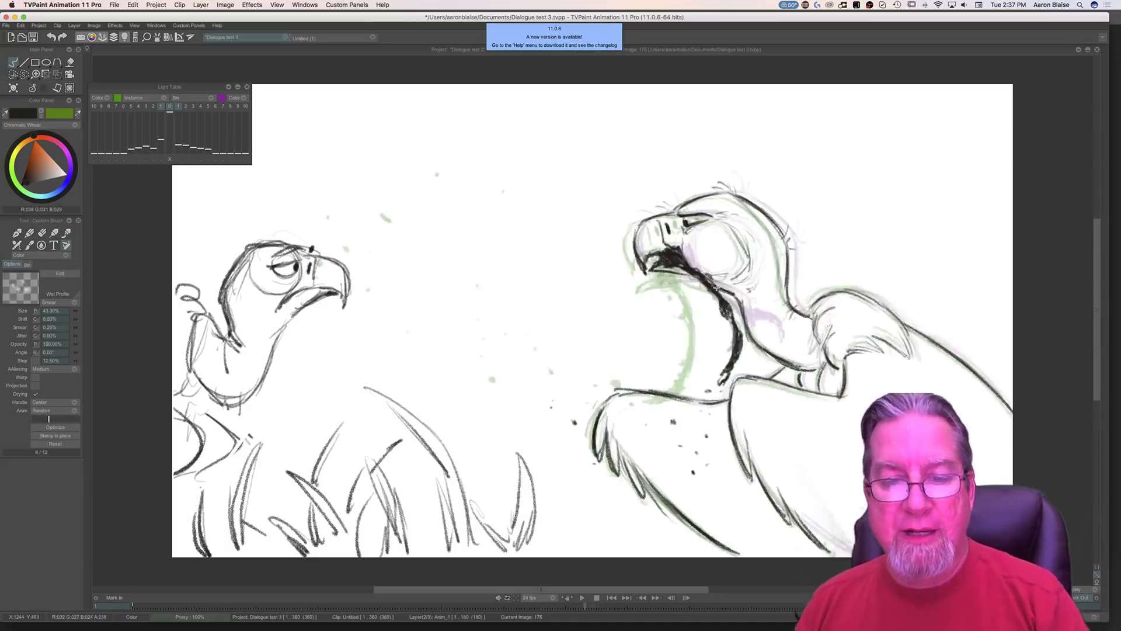
key(Left)
Step: Add small wrinkle marks on the cheek behind the jaw and flip to the adjacent drawing to compare
drag(747, 274, 755, 281)
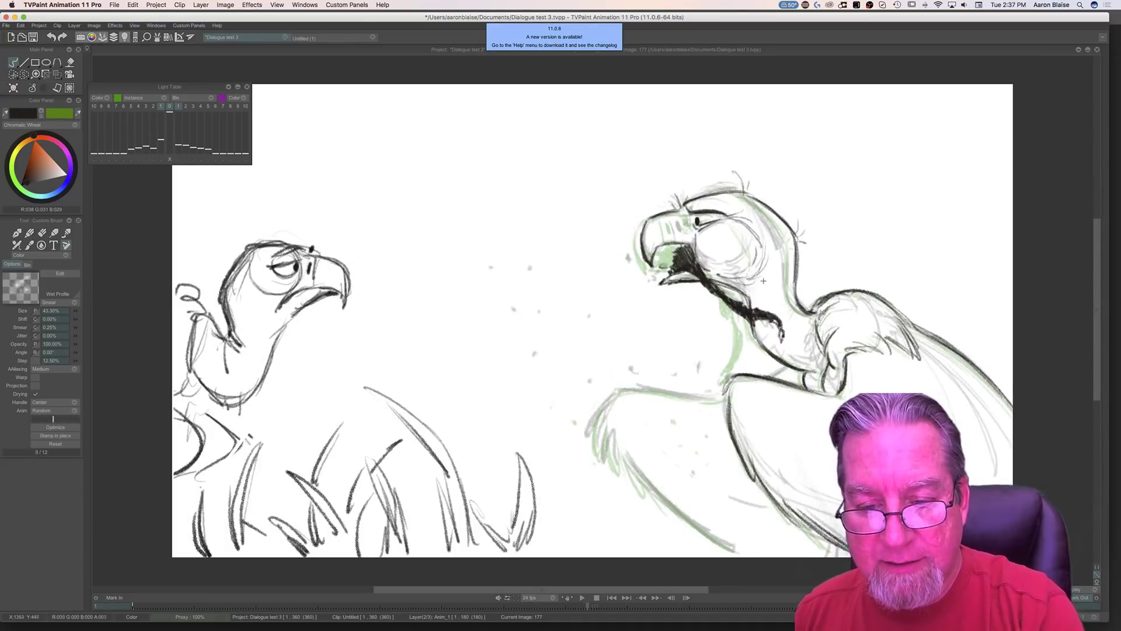
key(Right)
key(Left)
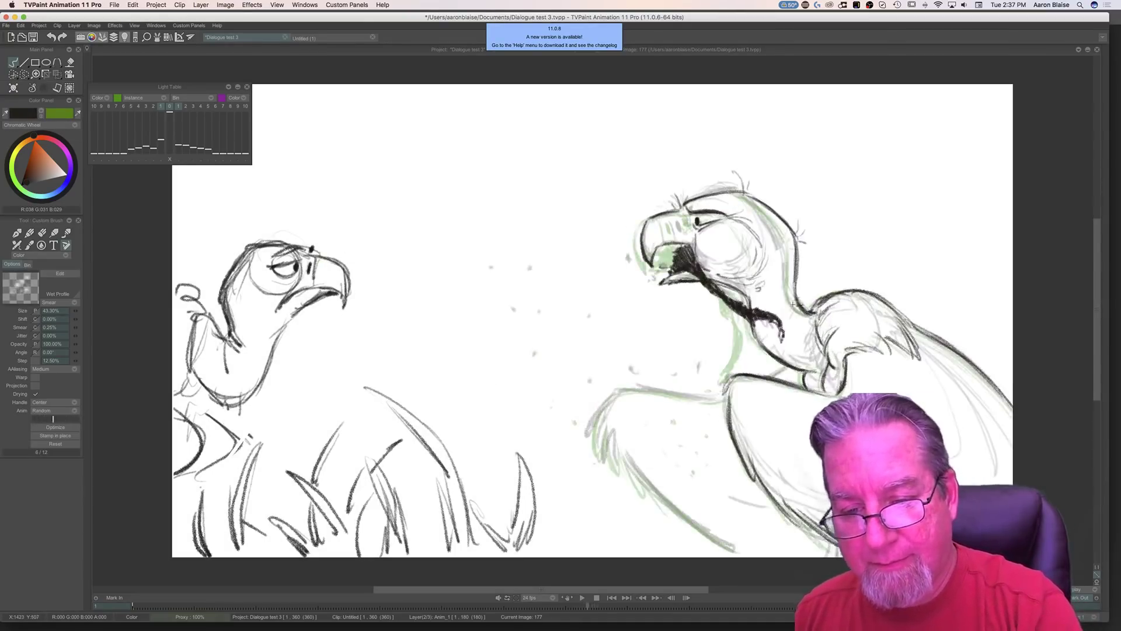
key(Right)
key(Left)
key(Right)
key(Left)
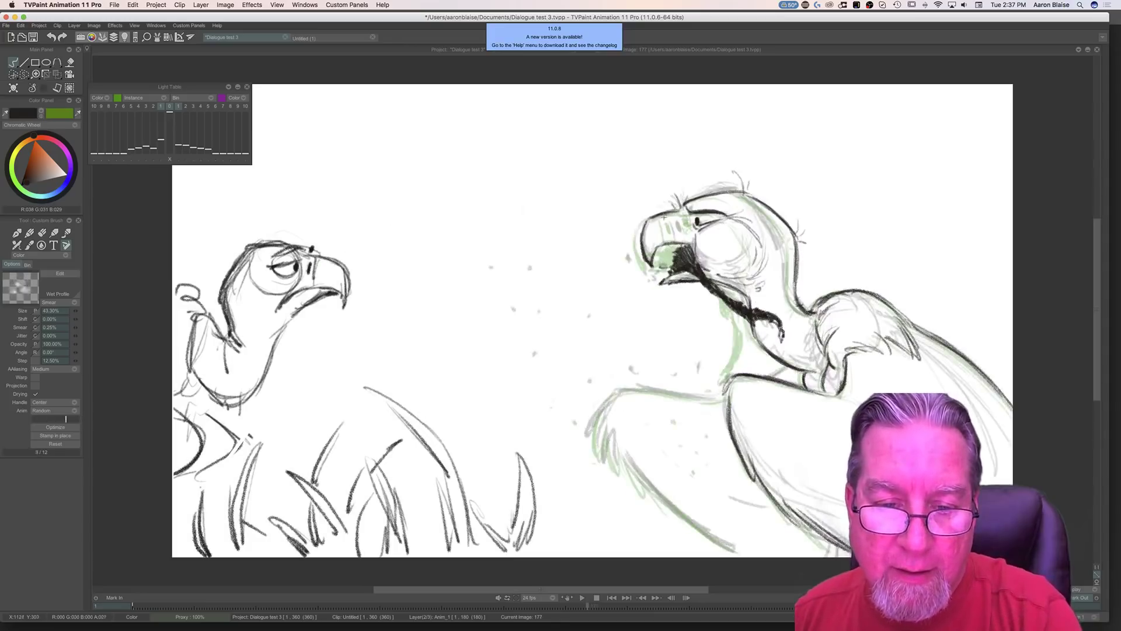
Step: Ink the nostril on the right-hand vulture's upper beak and check it against the adjacent drawing
drag(675, 224, 678, 231)
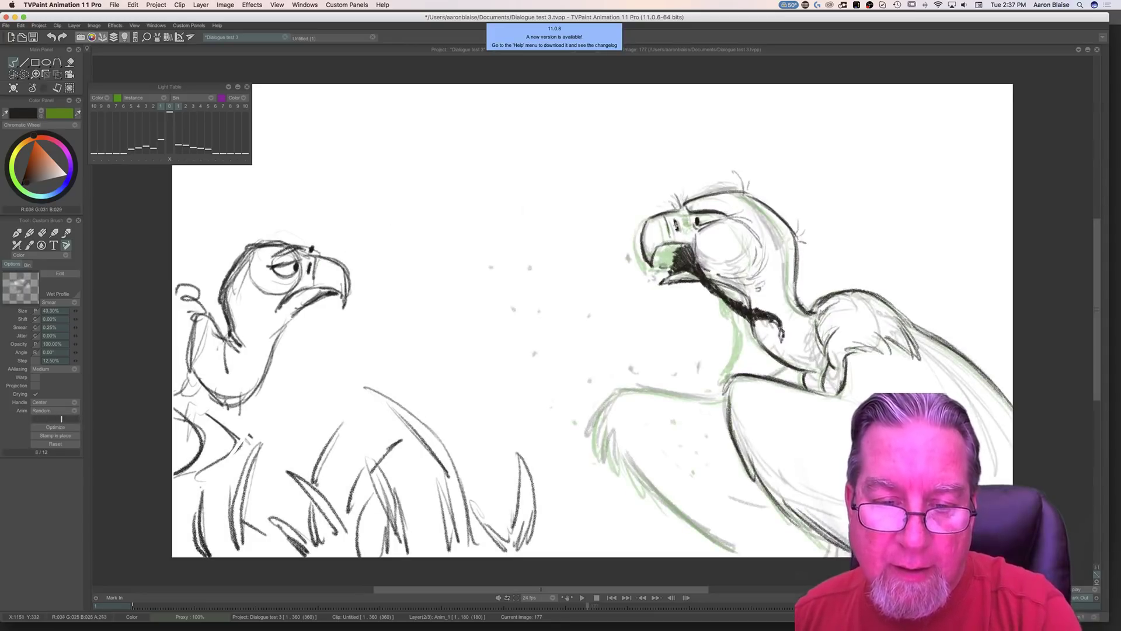
key(Right)
key(Left)
key(Right)
key(Left)
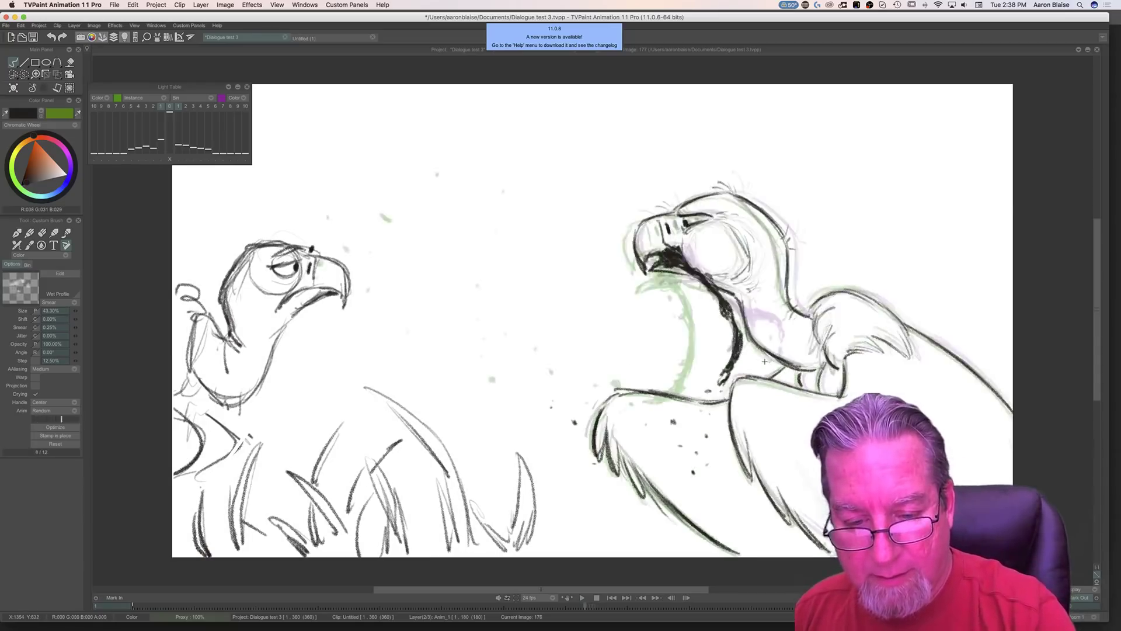
Step: Add dark droplets below the end of the stream and over the wing, flipping between drawings to check the motion
key(Left)
key(Right)
key(Left)
key(Right)
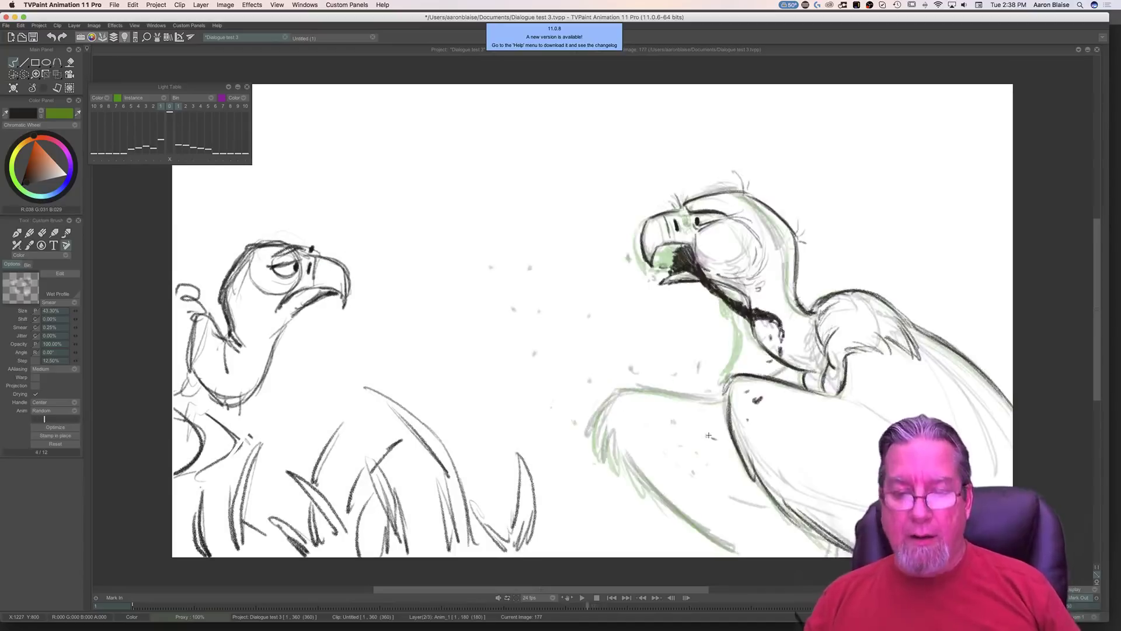
key(Left)
key(Right)
key(Left)
key(Right)
key(Left)
key(Right)
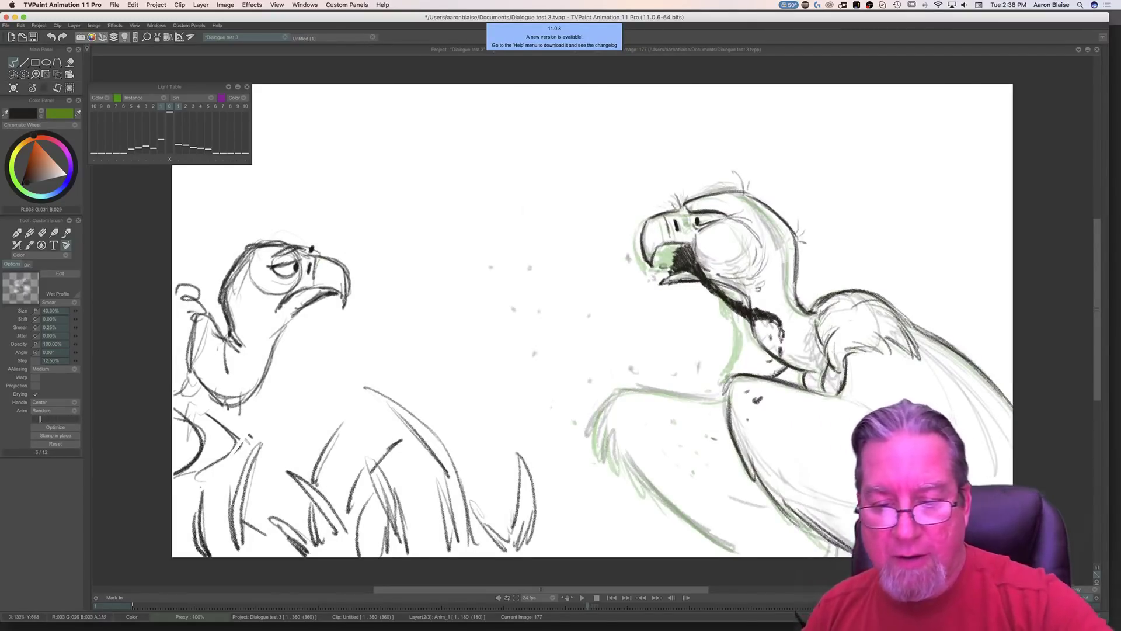
Step: Ink the top and front edge of the right-hand vulture's far wing, checking against the adjacent drawing
key(Left)
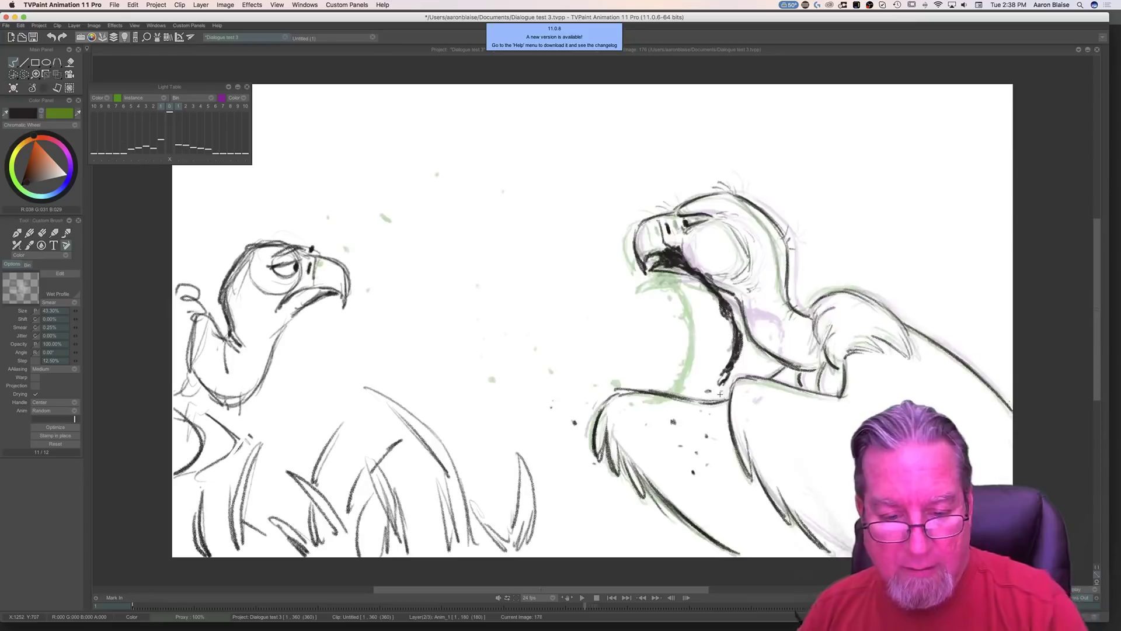
key(Right)
drag(699, 400, 627, 388)
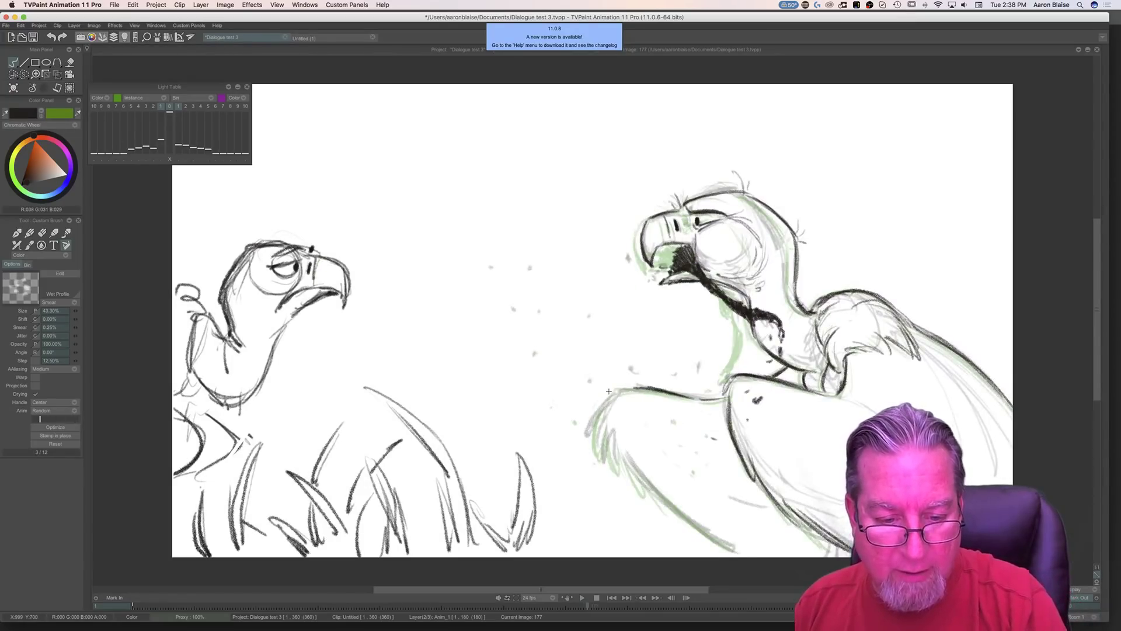
drag(590, 436, 611, 401)
key(e)
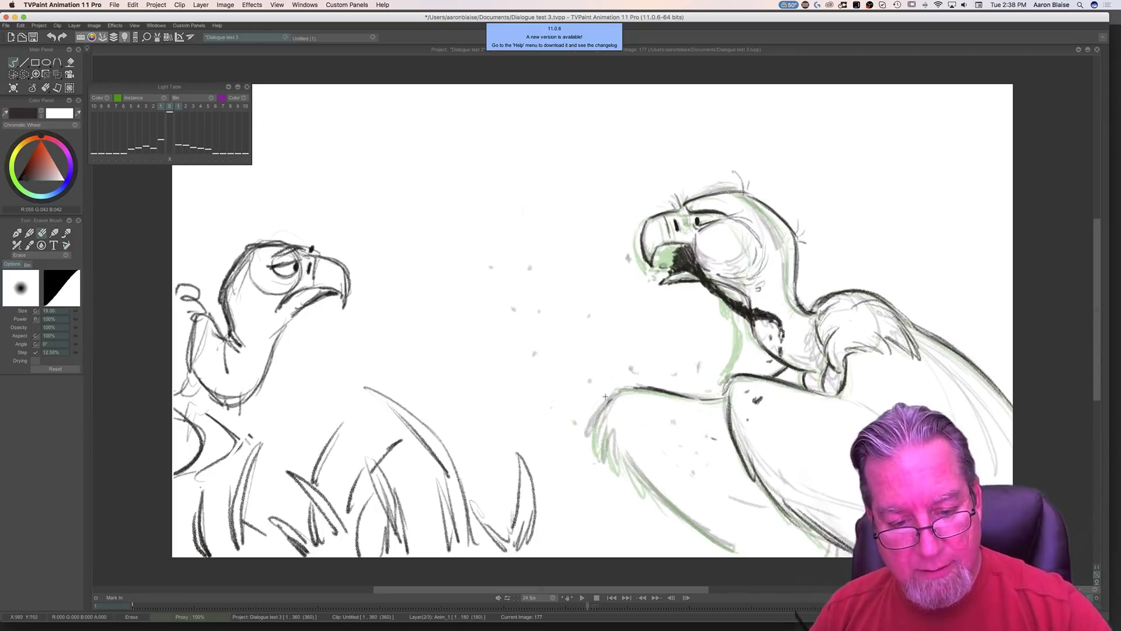
key(Left)
key(Right)
key(e)
Step: Ink the feather tips and lower edge of the far wing down to its end, flipping to the adjacent drawing to compare
mouse_move(616, 390)
mouse_down()
mouse_move(597, 454)
mouse_move(607, 425)
mouse_move(624, 478)
mouse_move(624, 449)
mouse_move(672, 511)
mouse_up()
mouse_move(642, 474)
mouse_down()
mouse_move(727, 549)
mouse_move(674, 509)
mouse_move(737, 549)
mouse_up()
key(Left)
key(Right)
key(Left)
key(Right)
key(Left)
key(Right)
key(Left)
key(Right)
key(Left)
key(Right)
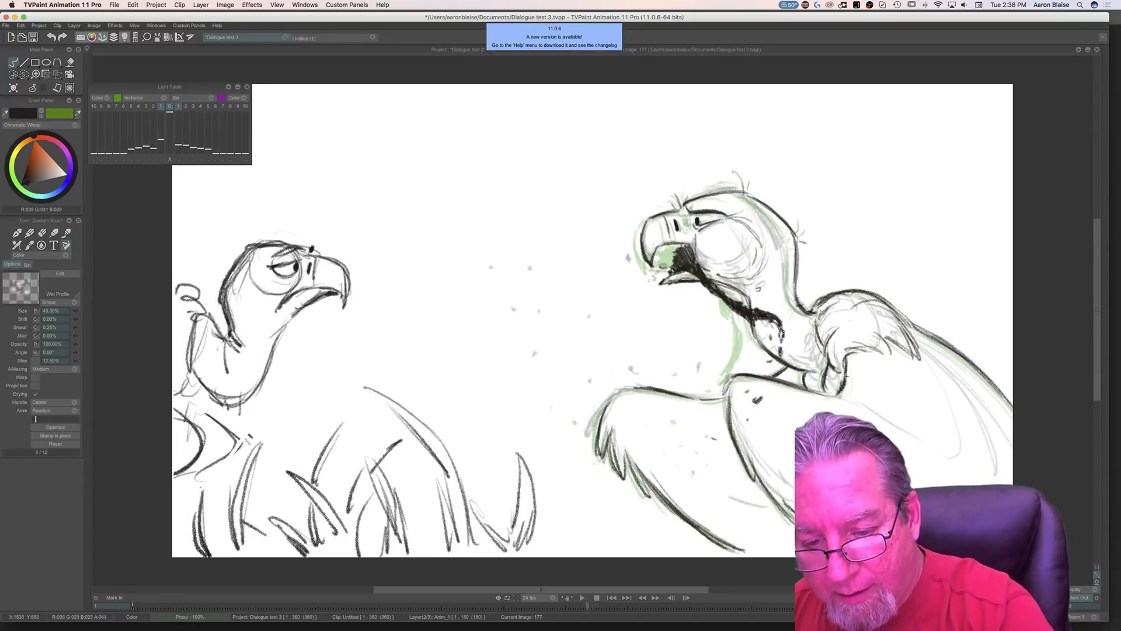
Step: Add light contour and wrinkle strokes on the cheek and neck of the right-hand vulture
key(Right)
key(Left)
key(Right)
key(Left)
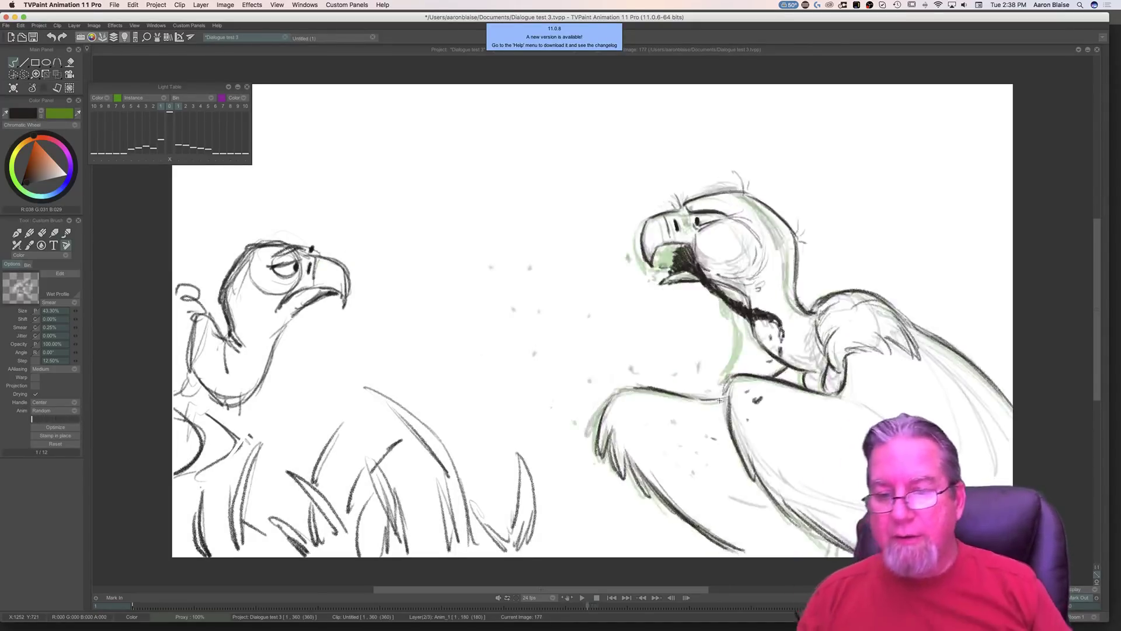
key(Left)
mouse_move(796, 292)
mouse_down()
mouse_move(795, 237)
mouse_move(738, 193)
mouse_up()
drag(768, 353, 754, 325)
drag(713, 280, 764, 295)
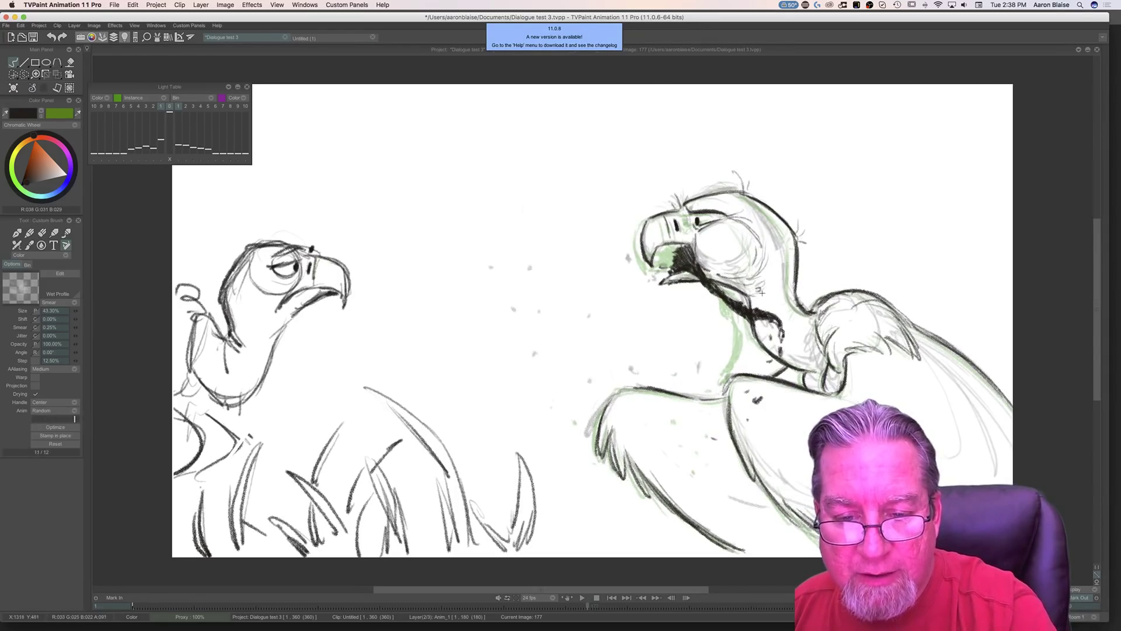
Step: Flip repeatedly between frame 177 and the adjacent drawing to examine the motion of the head and stream
key(Right)
key(Left)
key(Right)
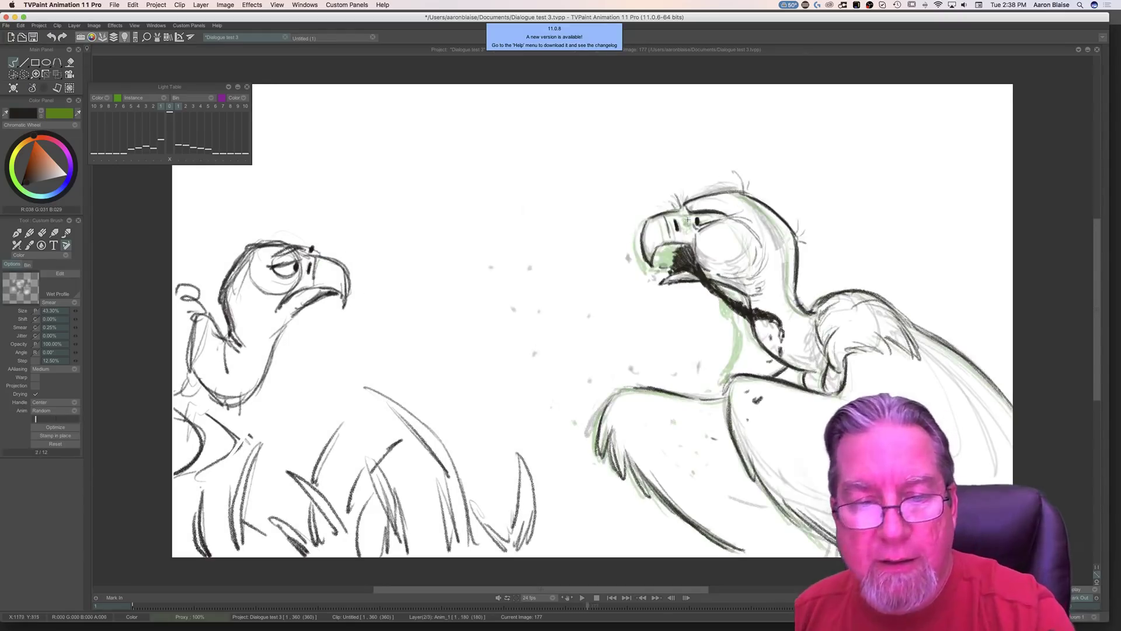
key(Right)
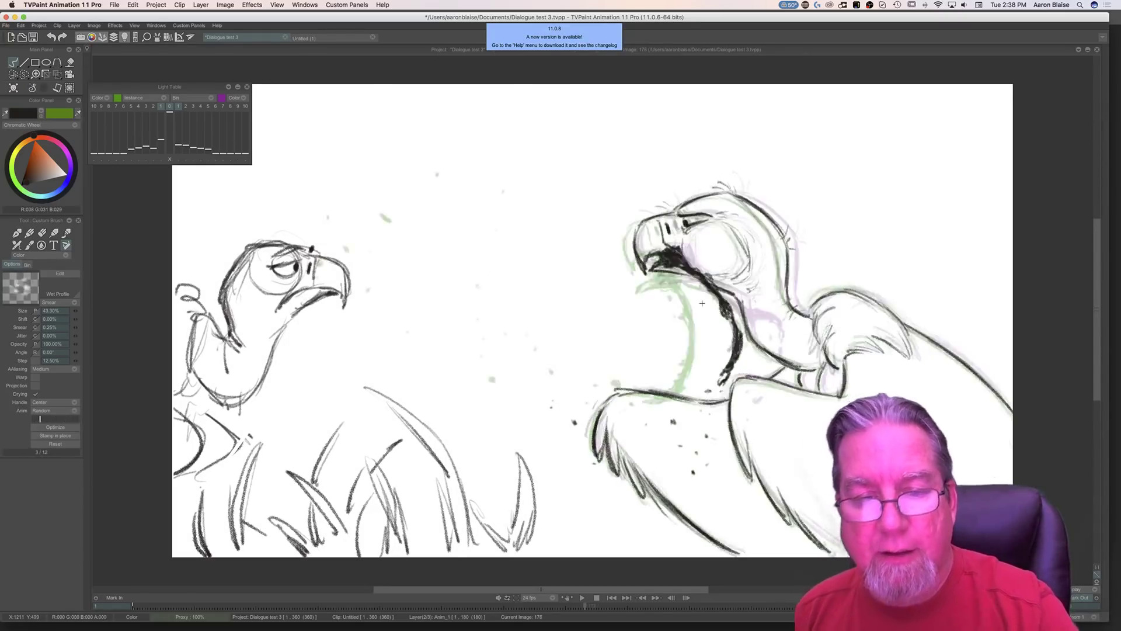
key(Left)
key(Right)
key(Left)
key(Right)
key(Left)
key(Right)
key(Left)
Step: Create a blank drawing at frame 181 on the Anim_1 layer and extend its hold to frame 186
key(Tab)
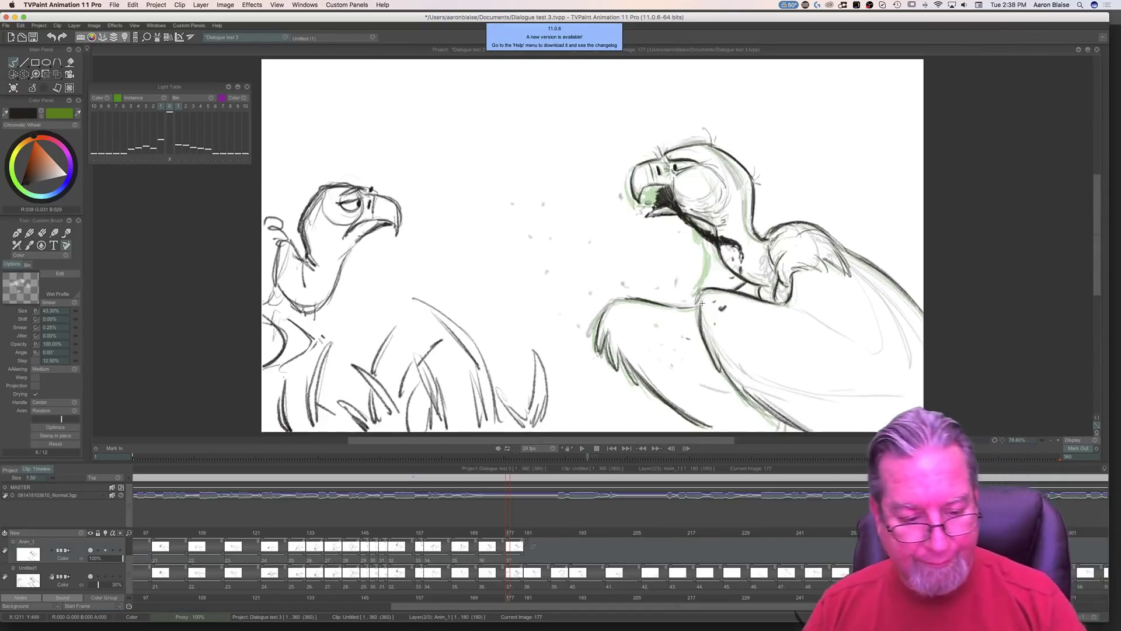
mouse_move(510, 532)
mouse_down()
mouse_move(549, 544)
mouse_move(325, 555)
mouse_move(612, 563)
mouse_up()
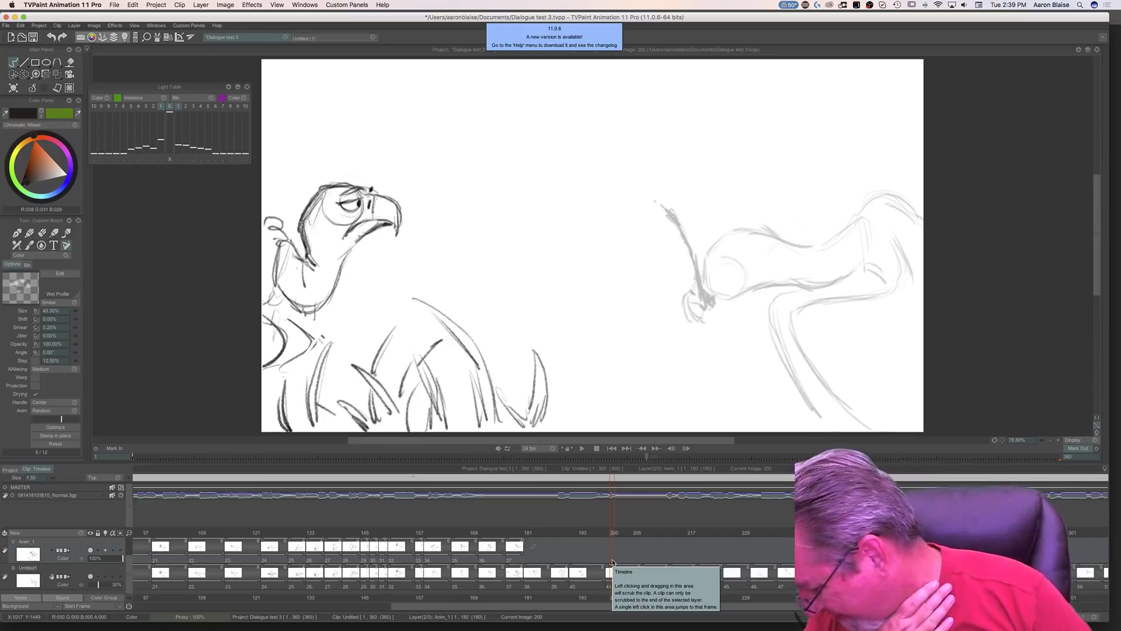
click(576, 512)
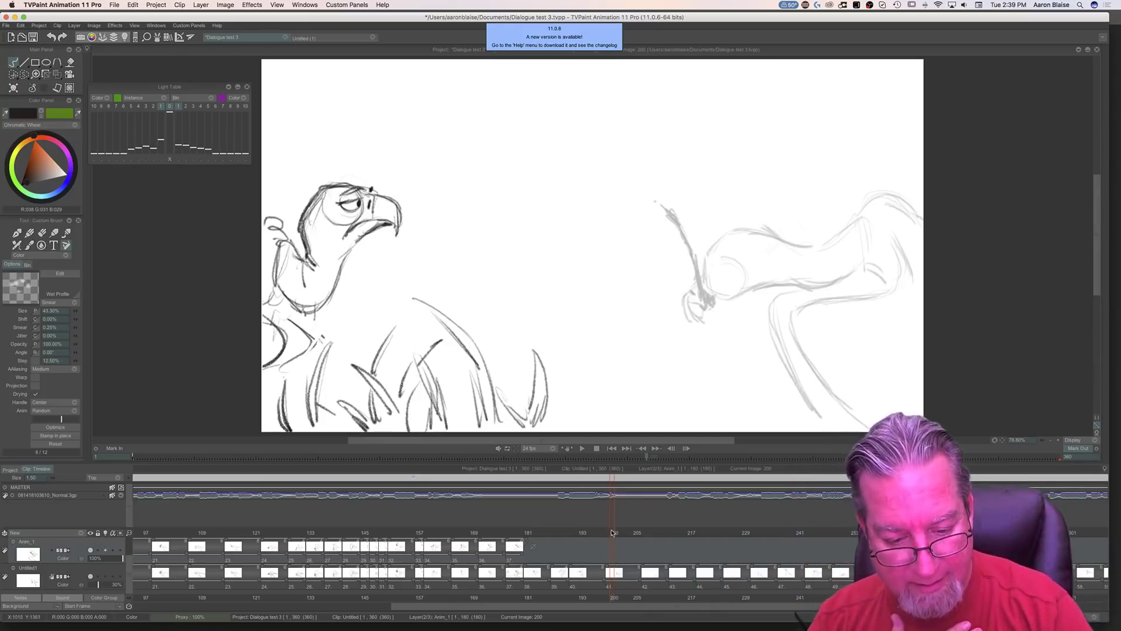
mouse_move(535, 529)
mouse_down()
mouse_move(514, 523)
mouse_move(524, 520)
mouse_up()
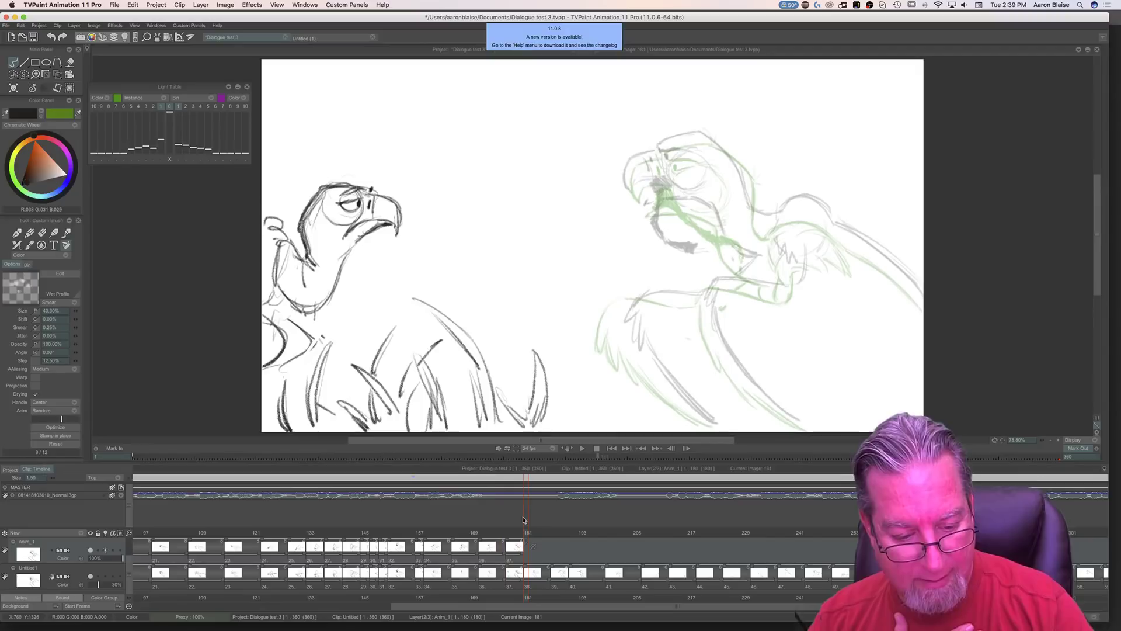
click(526, 548)
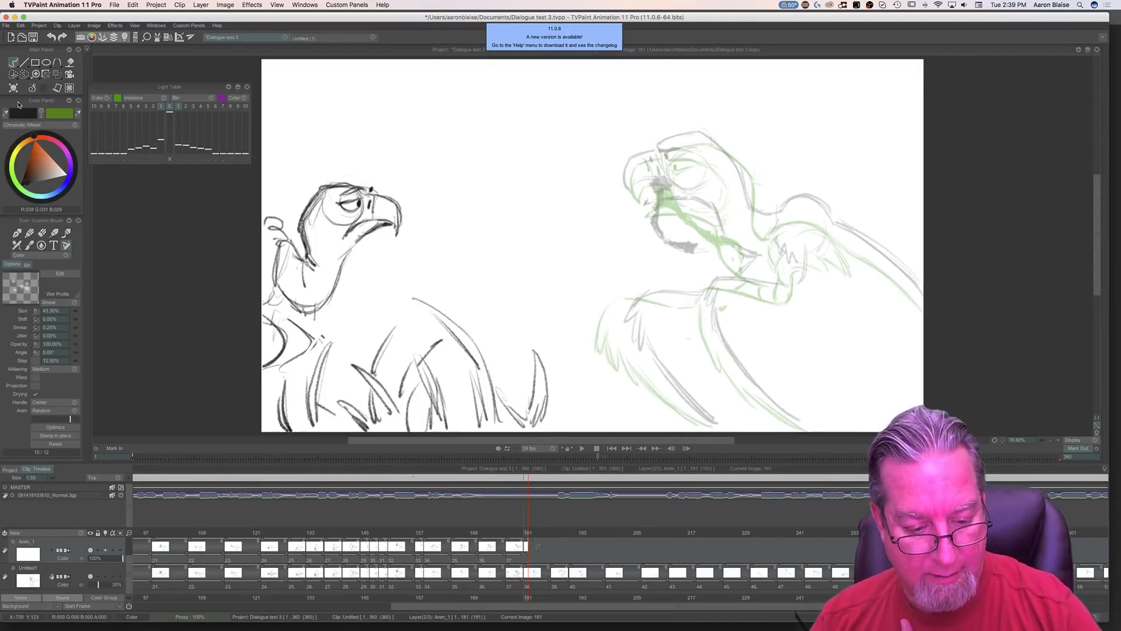
drag(527, 554, 542, 561)
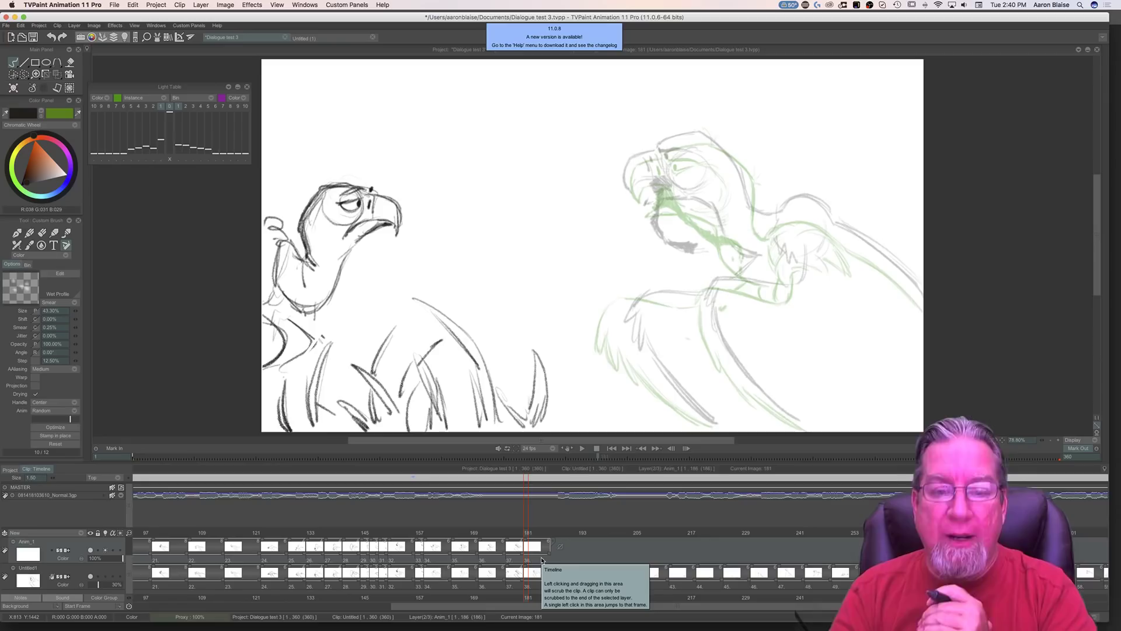
key(Tab)
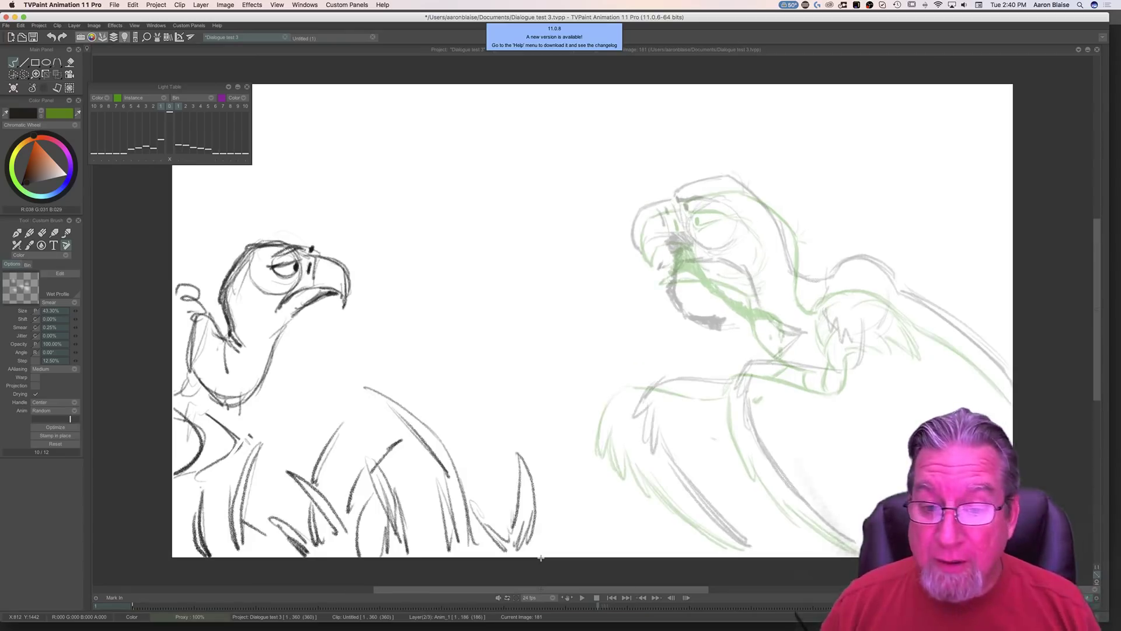
Step: Ink the back of the right-hand vulture's head and neck on frame 181 over the rough, comparing with the previous drawing
key(Left)
key(Right)
key(Left)
key(Right)
key(Left)
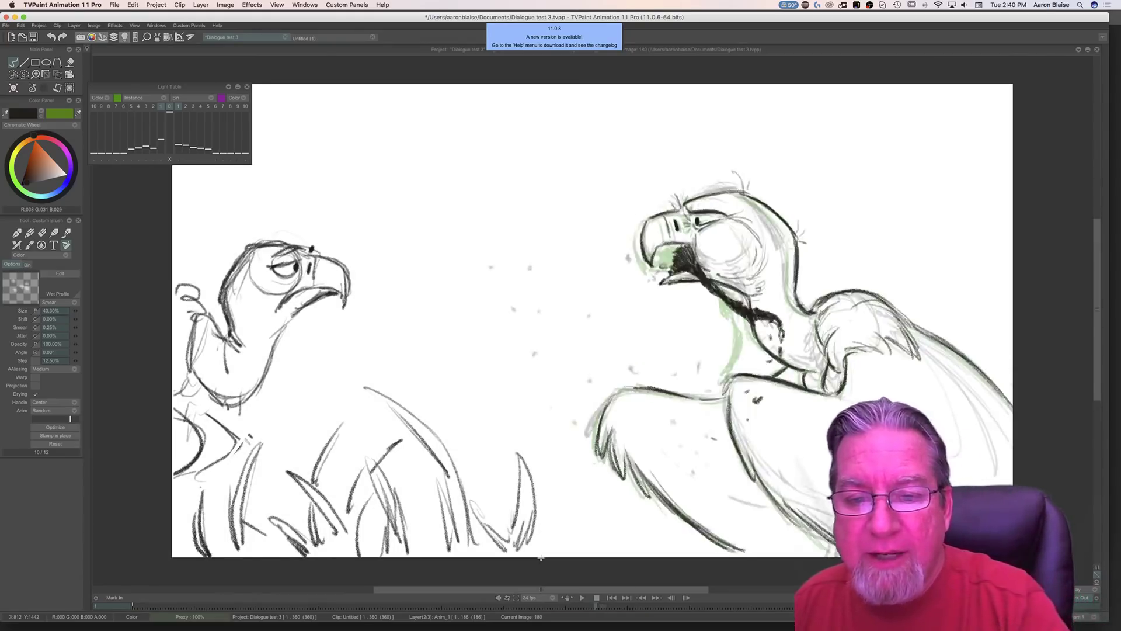
key(Right)
mouse_move(731, 176)
mouse_down()
mouse_move(769, 205)
mouse_move(762, 195)
mouse_move(737, 178)
mouse_move(789, 235)
mouse_move(785, 220)
mouse_move(795, 272)
mouse_move(830, 281)
mouse_up()
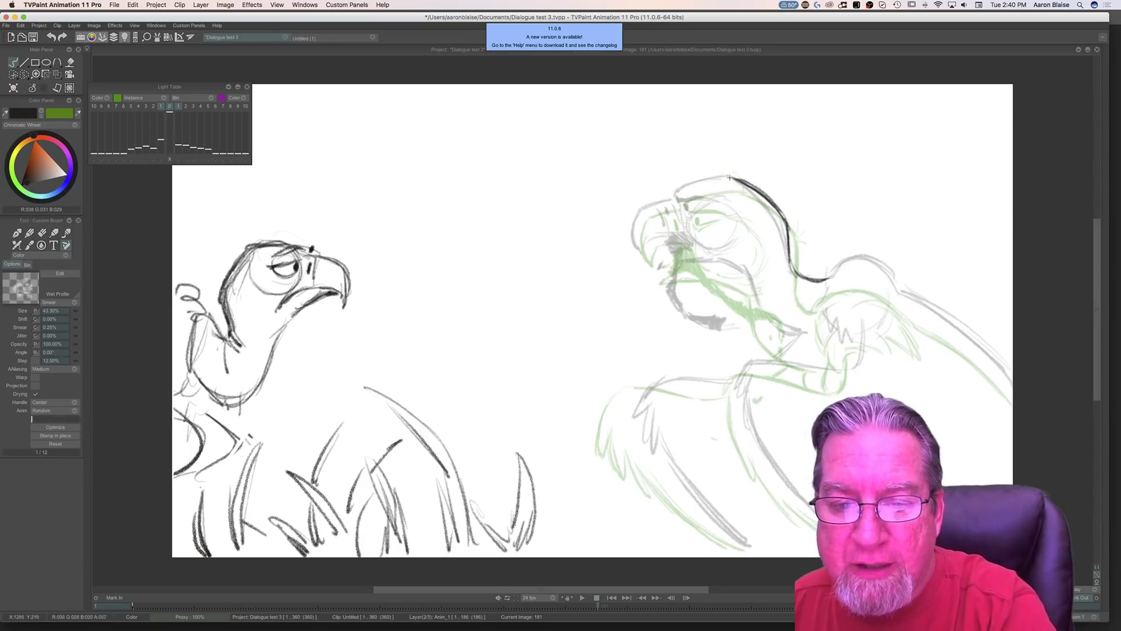
key(Left)
key(Right)
Step: Add small crease marks where the back of the neck meets the shoulder and flip to the previous drawing to compare
drag(790, 255, 792, 283)
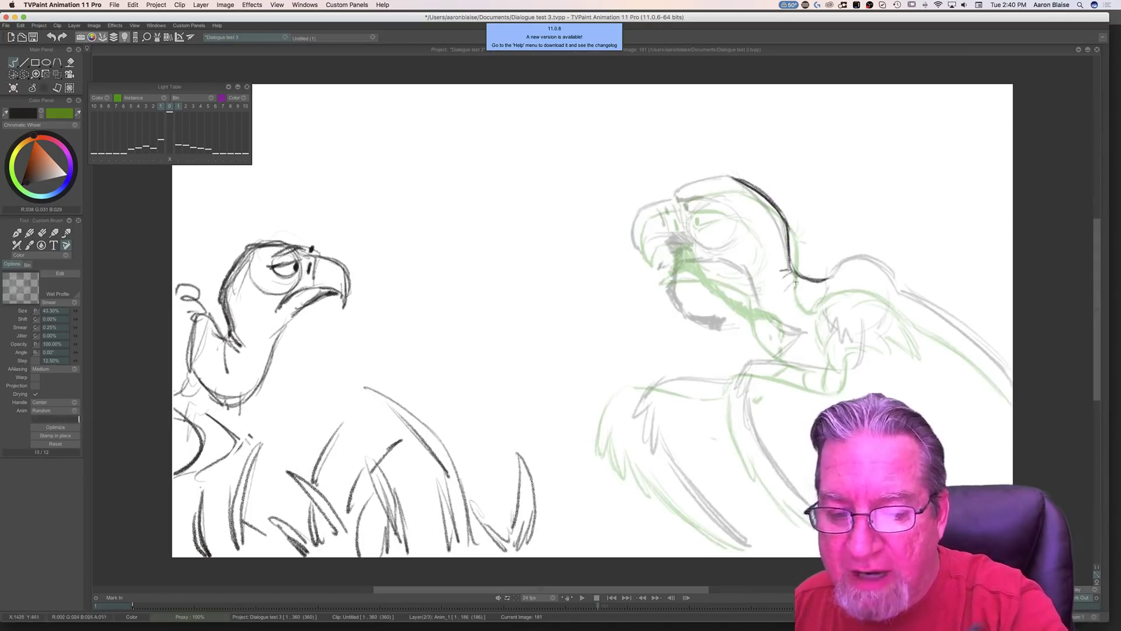
key(Left)
key(Right)
key(Left)
key(Right)
key(Left)
key(Right)
Step: Ink the top of the head from the crown forward to the brow
mouse_move(721, 178)
mouse_down()
mouse_move(669, 199)
mouse_move(667, 188)
mouse_up()
key(Left)
key(Right)
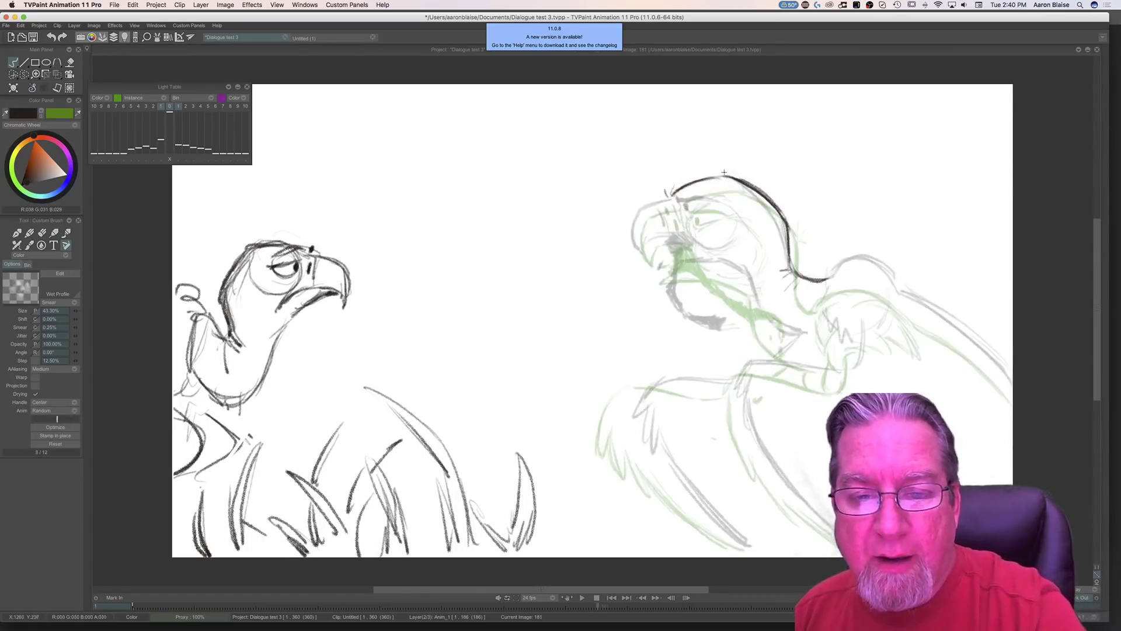
Step: Add short hair tufts on the crown and the back of the head, checking their placement against the previous drawing
drag(724, 164, 729, 175)
drag(734, 166, 738, 175)
key(Left)
key(Right)
mouse_move(785, 223)
mouse_down()
mouse_move(798, 215)
mouse_move(793, 224)
mouse_up()
key(Left)
key(Right)
key(Left)
key(Right)
key(Left)
key(Right)
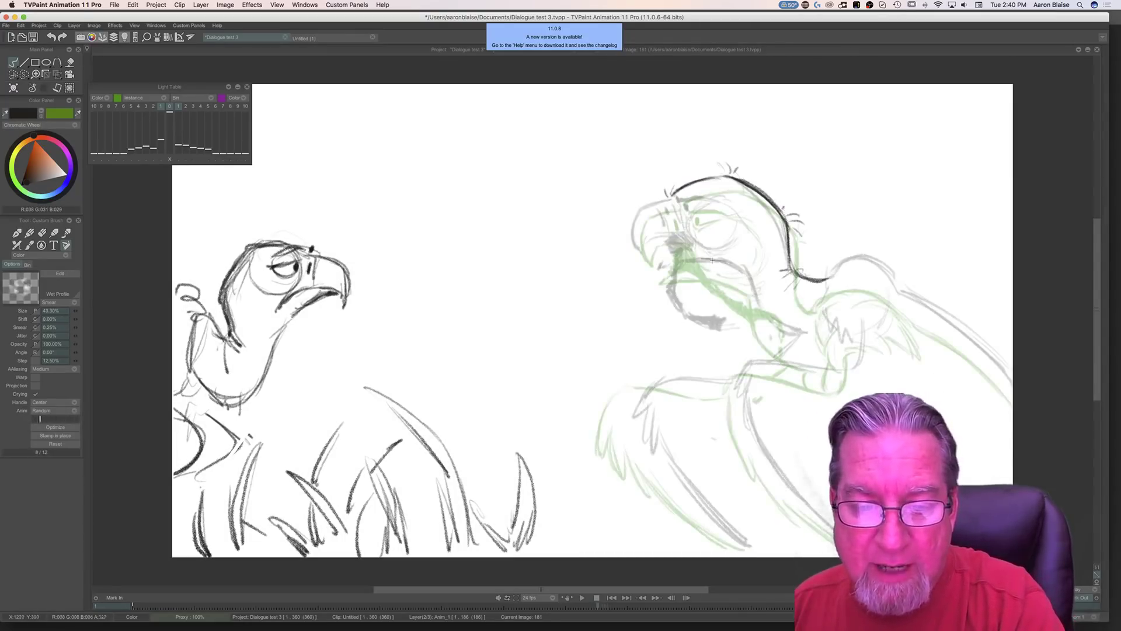
Step: Ink the jaw line from behind the mouth down into the front of the neck, flipping to compare
mouse_move(697, 260)
mouse_down()
mouse_move(740, 270)
mouse_move(758, 306)
mouse_up()
key(Left)
key(Right)
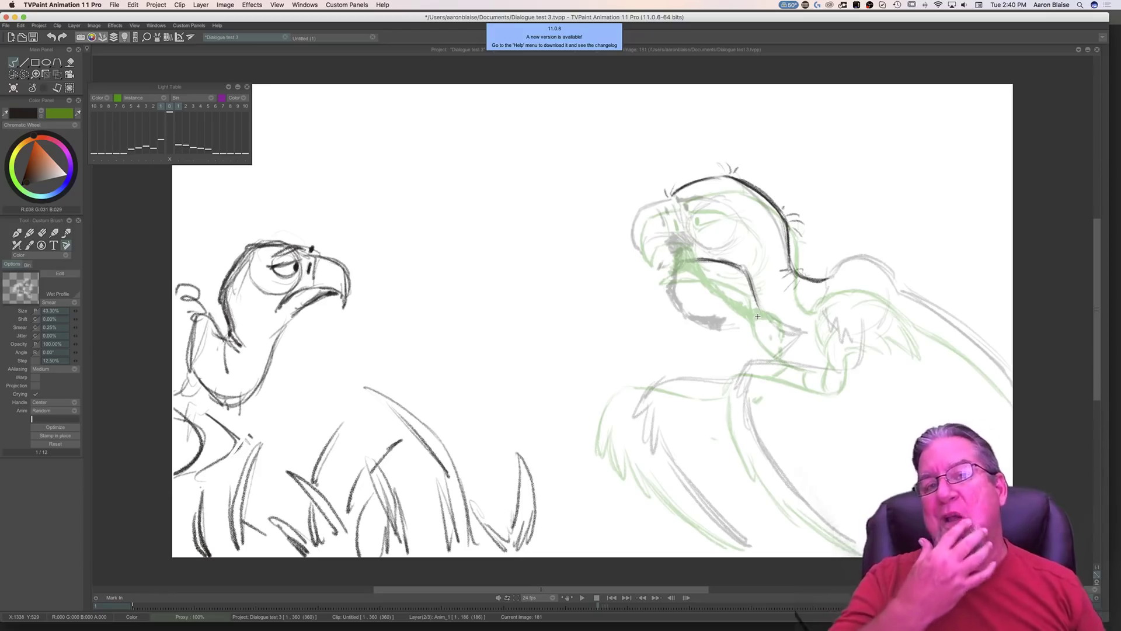
key(Left)
key(Right)
key(Left)
key(Right)
Step: Continue the underside of the neck down to the chest and check it against the adjacent drawing
mouse_move(758, 316)
mouse_down()
mouse_move(754, 305)
mouse_move(765, 320)
mouse_move(817, 335)
mouse_up()
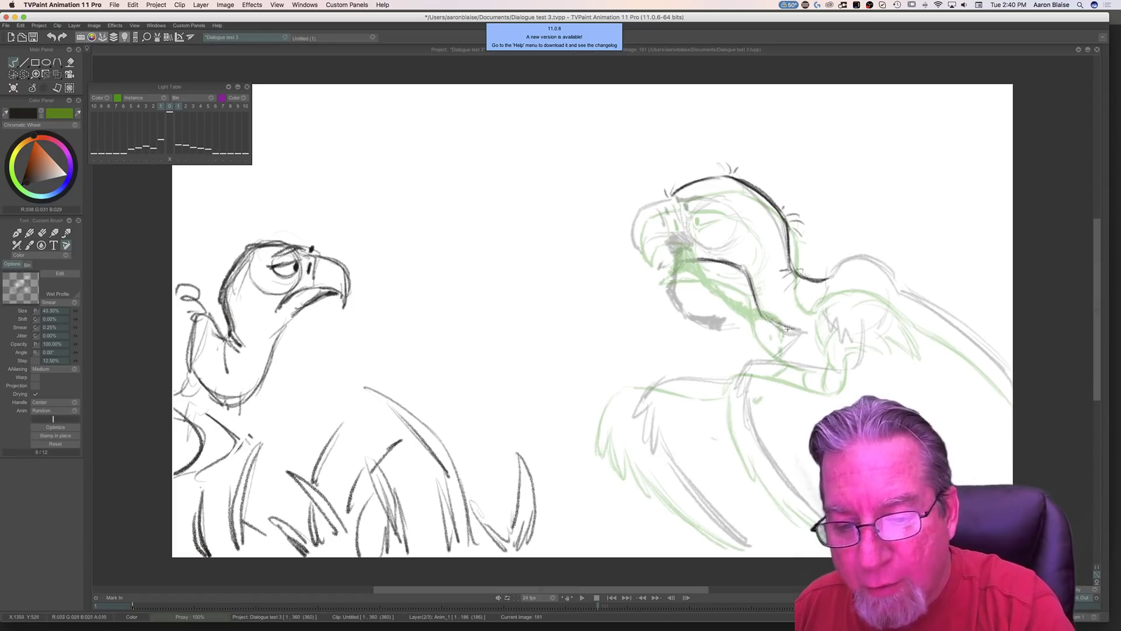
key(Left)
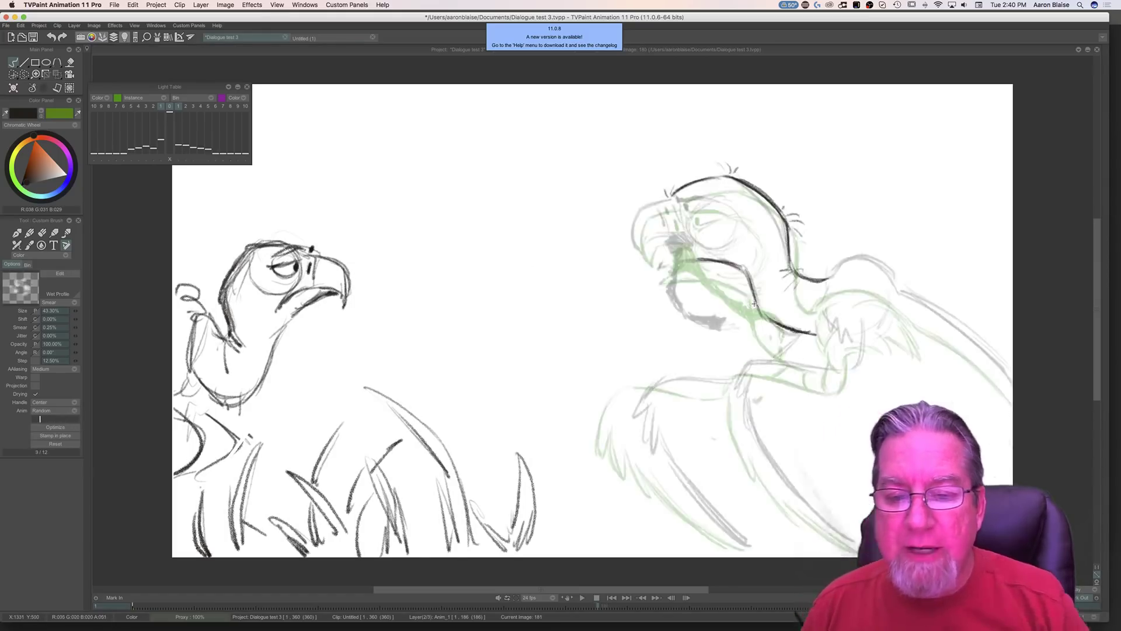
key(Left)
key(Right)
key(Right)
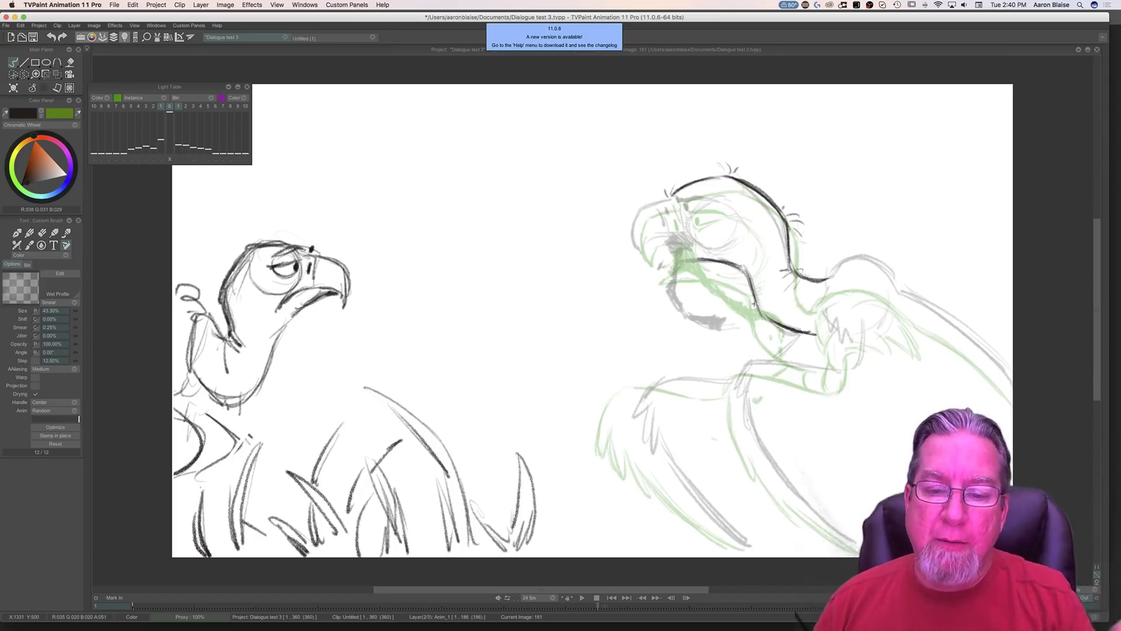
key(Left)
key(Right)
key(Left)
key(Right)
Step: Ink the front outline of the upper beak from the brow down to the hooked tip
mouse_move(668, 198)
mouse_down()
mouse_move(643, 204)
mouse_move(633, 234)
mouse_move(643, 255)
mouse_up()
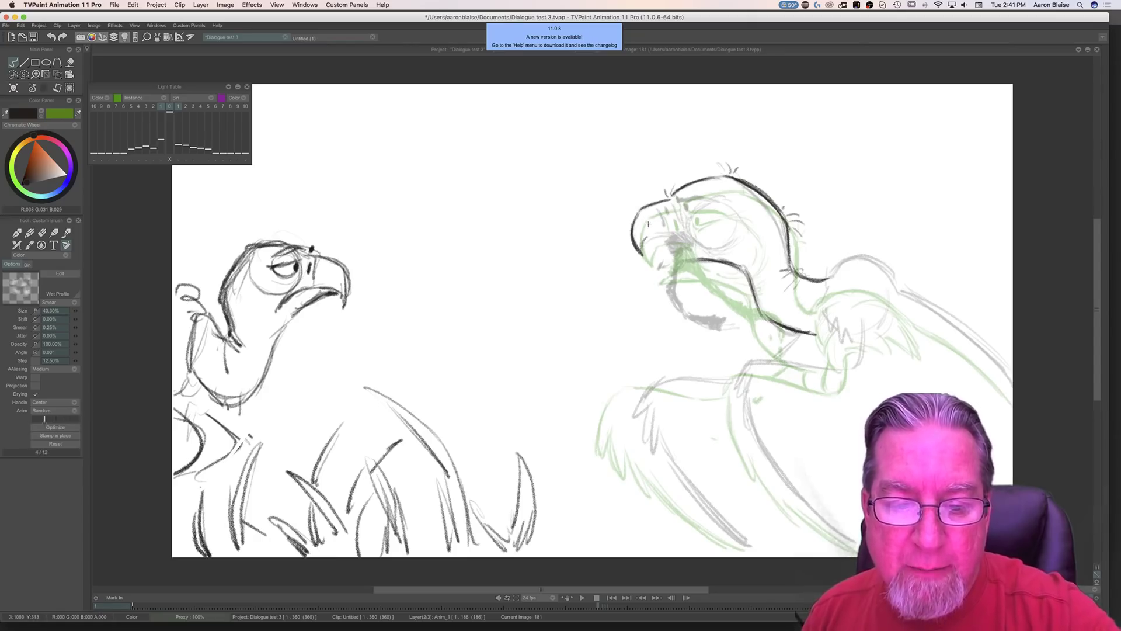
key(Left)
key(Right)
Step: Ink the heavy brow line and the dark pupil beneath it, flipping to the previous drawing to check the eye
mouse_move(712, 199)
mouse_down()
mouse_move(674, 197)
mouse_move(717, 198)
mouse_move(675, 197)
mouse_move(688, 207)
mouse_up()
key(Left)
key(Right)
key(Left)
key(Right)
drag(687, 209, 684, 209)
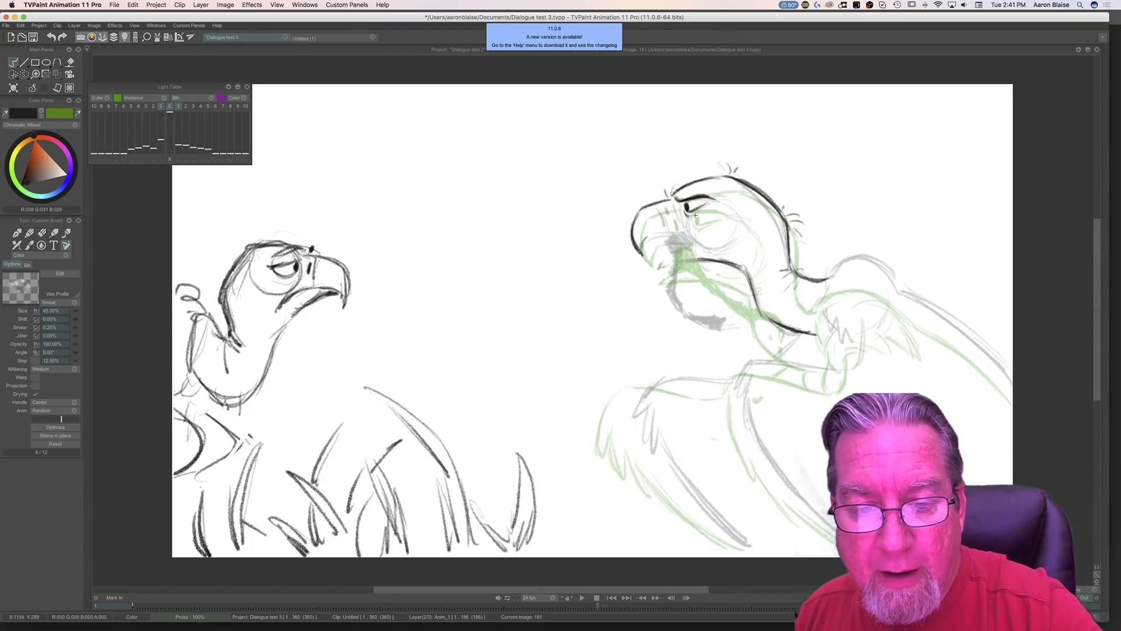
key(Left)
key(Right)
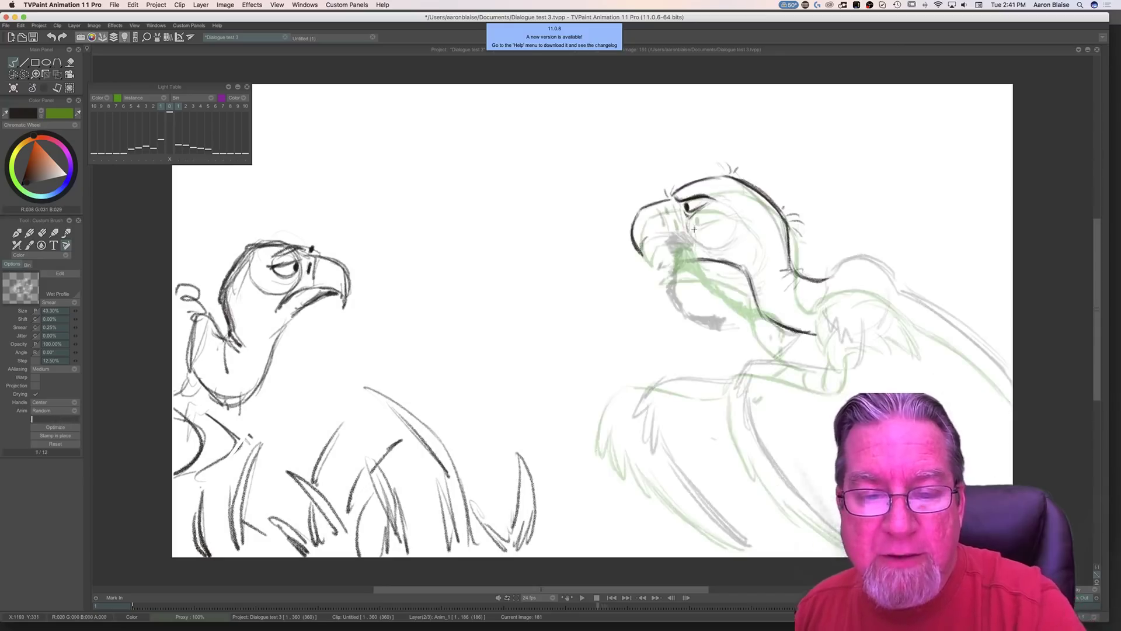
Step: Sketch light wrinkle lines around the back of the eye socket and compare them with the previous drawing
mouse_move(716, 197)
mouse_down()
mouse_move(738, 200)
mouse_move(720, 197)
mouse_move(751, 227)
mouse_move(743, 241)
mouse_move(759, 214)
mouse_move(755, 236)
mouse_up()
key(Left)
key(Right)
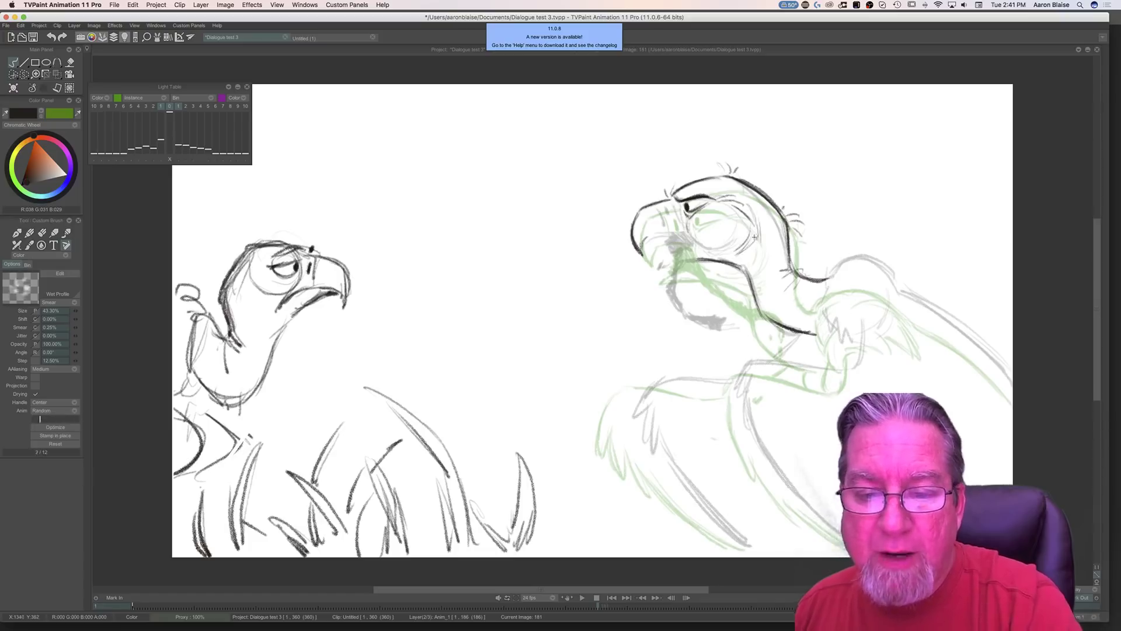
key(Left)
key(Right)
key(Left)
key(Right)
key(Left)
key(Right)
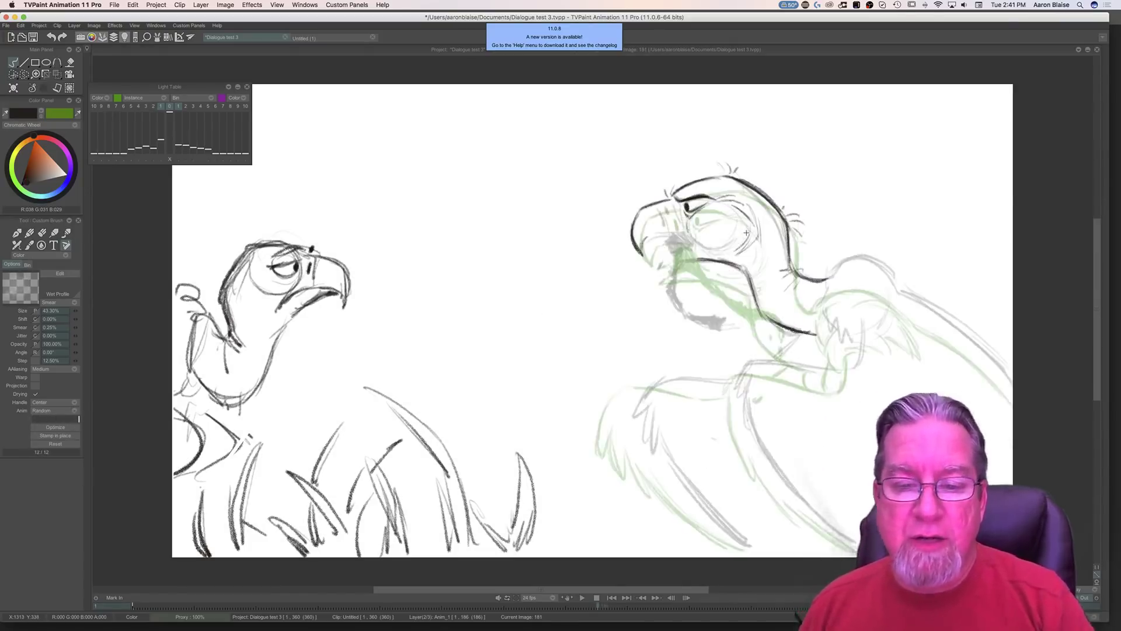
Step: Complete the rounded eye socket and ink the lower edge of the upper beak, comparing with the previous drawing
key(Left)
key(Right)
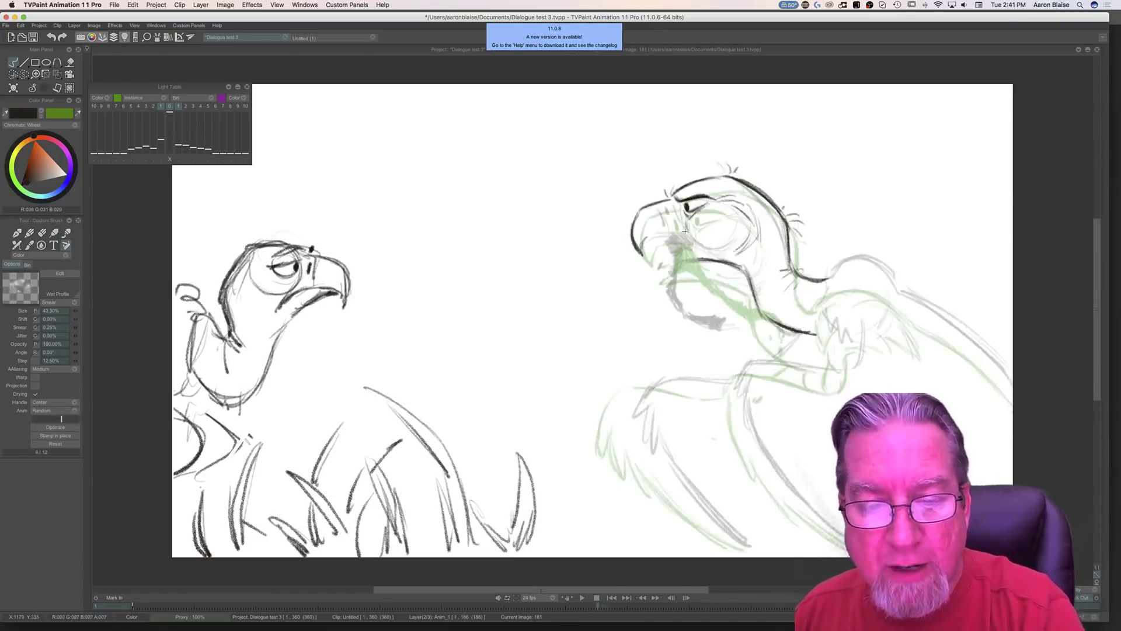
key(Left)
key(Right)
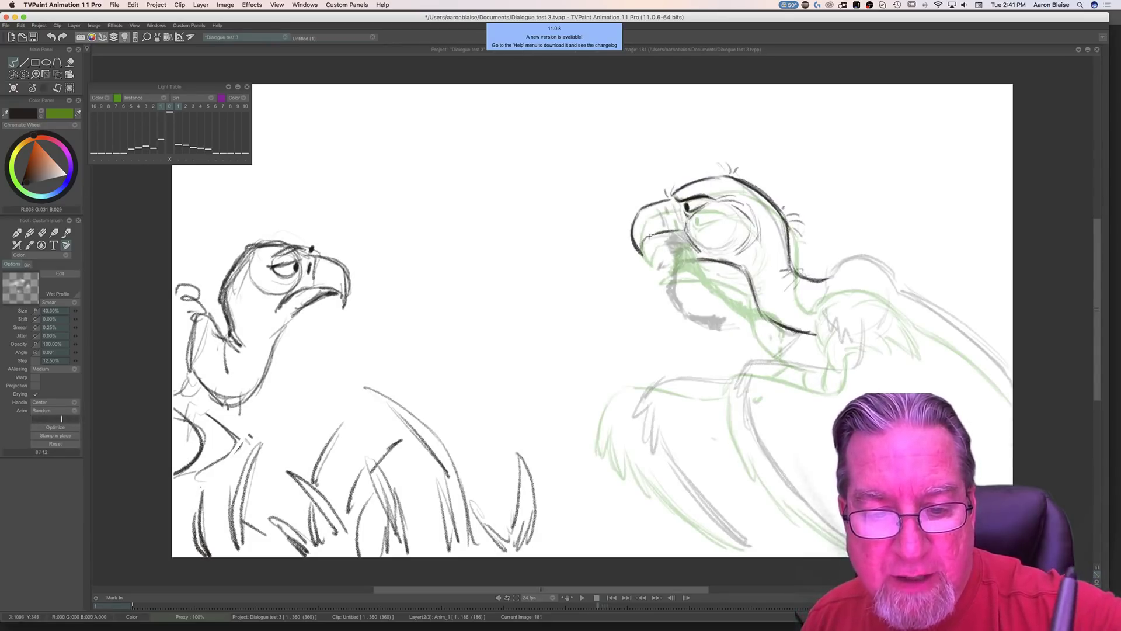
key(Left)
key(Right)
Step: Ink the nostril on the upper beak and start the dark interior at the back of the mouth
mouse_move(661, 222)
mouse_down()
mouse_move(660, 207)
mouse_move(672, 250)
mouse_up()
key(Left)
key(Right)
key(Left)
key(Right)
drag(670, 243, 672, 262)
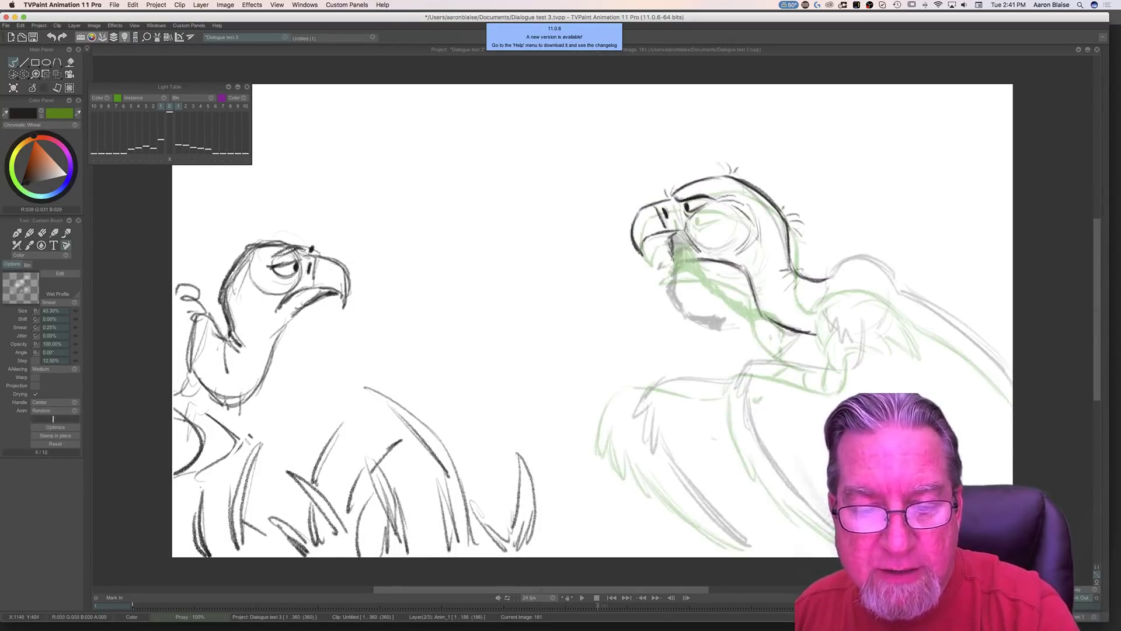
key(Left)
key(Right)
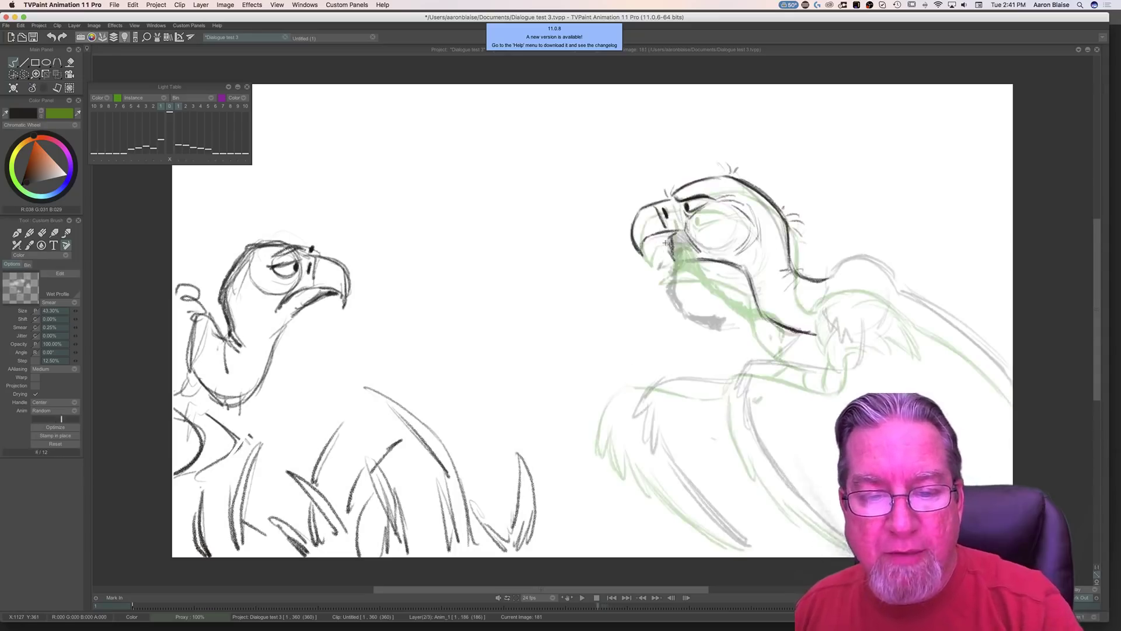
Step: Go back to the previous drawing and lower the light table opacity of the first previous frame
key(e)
key(Left)
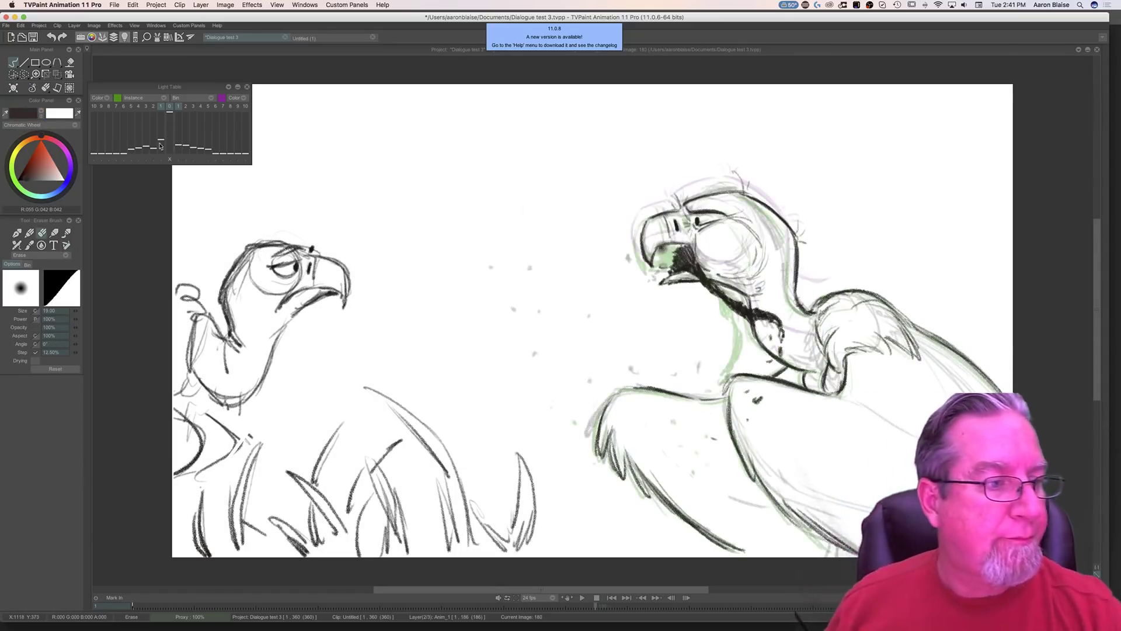
key(e)
drag(162, 140, 161, 146)
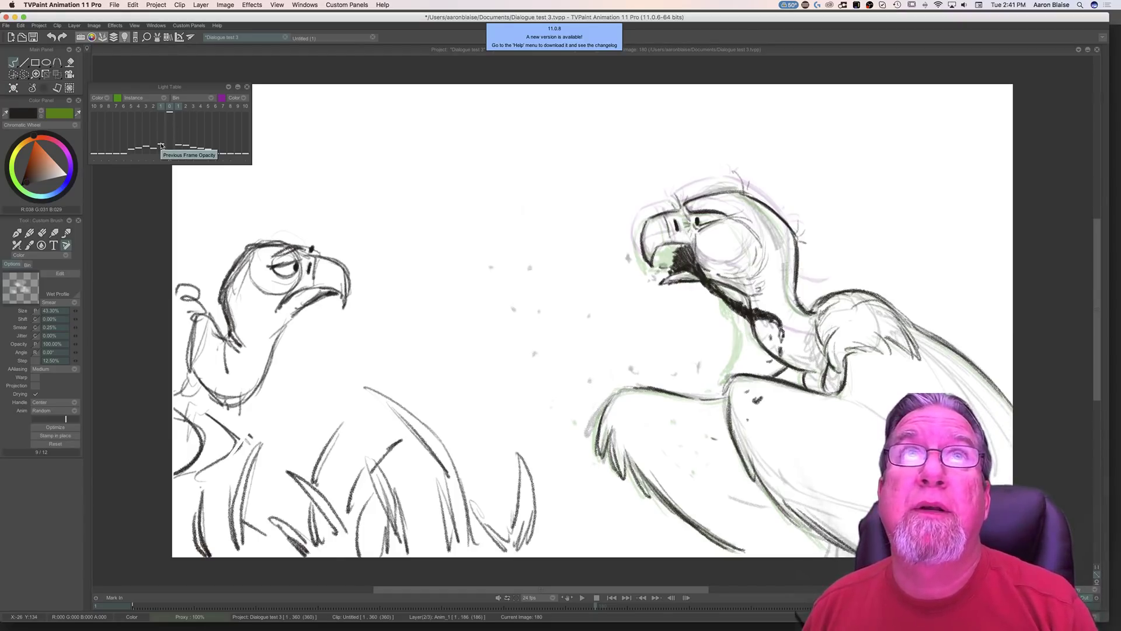
Step: Ink the dark mouth interior on frame 181 and start the dark strand running down below the beak, comparing with the previous drawing
key(Right)
key(Left)
key(Right)
key(Left)
key(Right)
mouse_move(670, 265)
mouse_down()
mouse_move(698, 263)
mouse_move(671, 248)
mouse_move(686, 236)
mouse_move(666, 257)
mouse_move(682, 255)
mouse_move(679, 286)
mouse_move(665, 270)
mouse_move(671, 301)
mouse_up()
key(Left)
key(Right)
Step: Ink the thick dark strand looping below the mouth with the curved jaw and throat line, and save the project
mouse_move(676, 249)
mouse_down()
mouse_move(672, 264)
mouse_move(681, 242)
mouse_move(664, 252)
mouse_move(678, 304)
mouse_move(700, 318)
mouse_move(739, 307)
mouse_move(714, 328)
mouse_move(692, 322)
mouse_move(672, 295)
mouse_move(713, 321)
mouse_move(742, 296)
mouse_up()
key(Left)
key(Right)
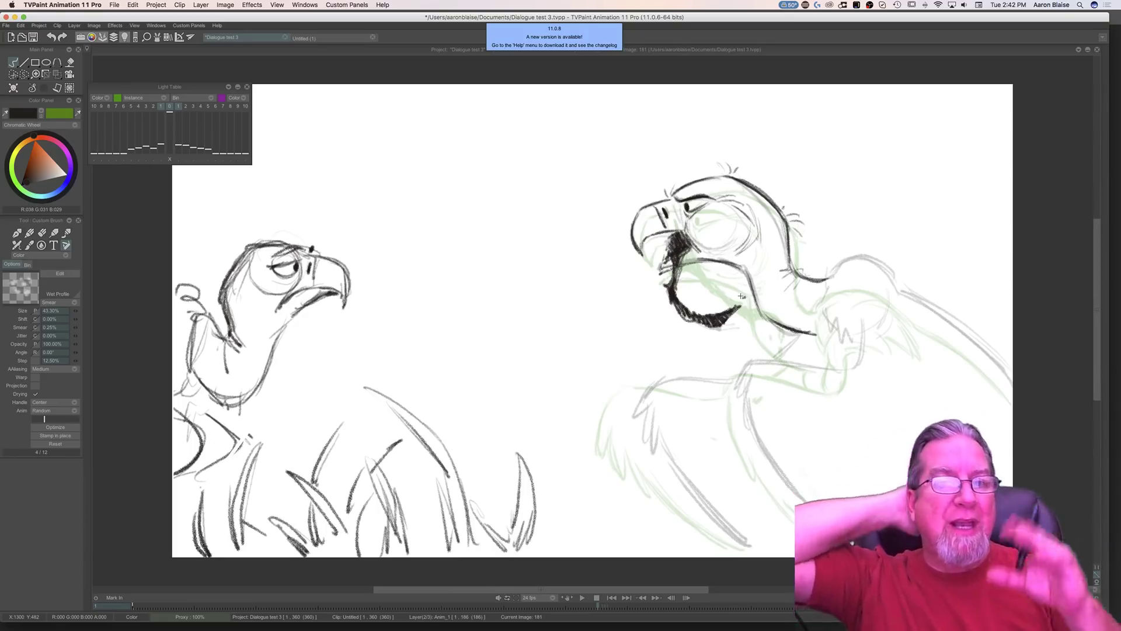
key(super+s)
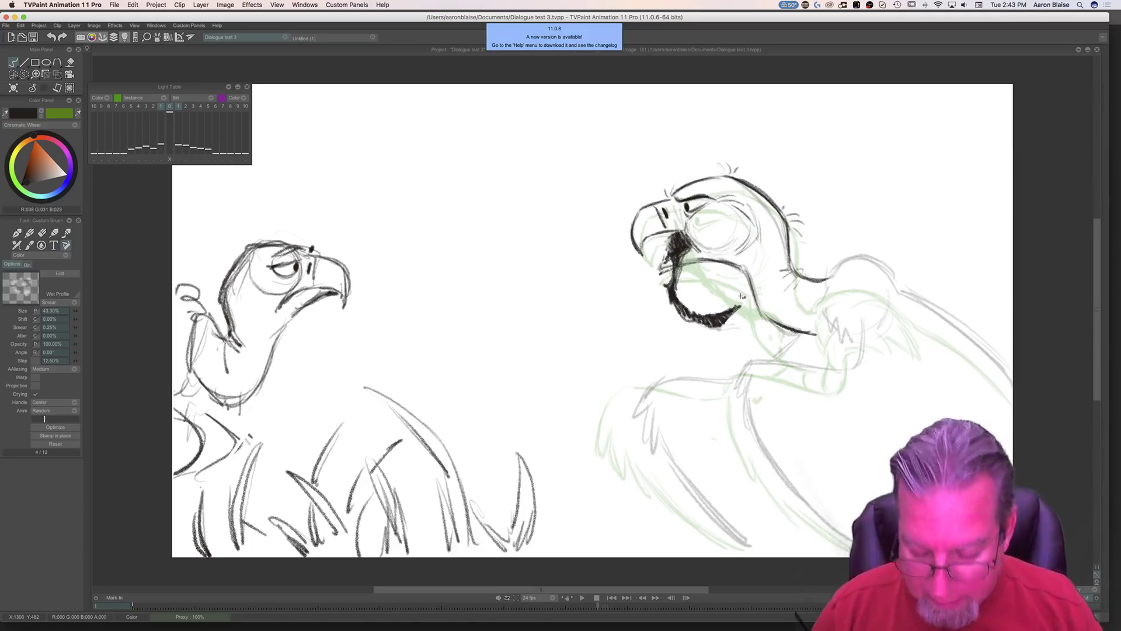
Step: Add short wrinkle strokes on the neck behind the eye socket, comparing with the previous drawing
key(Left)
key(Right)
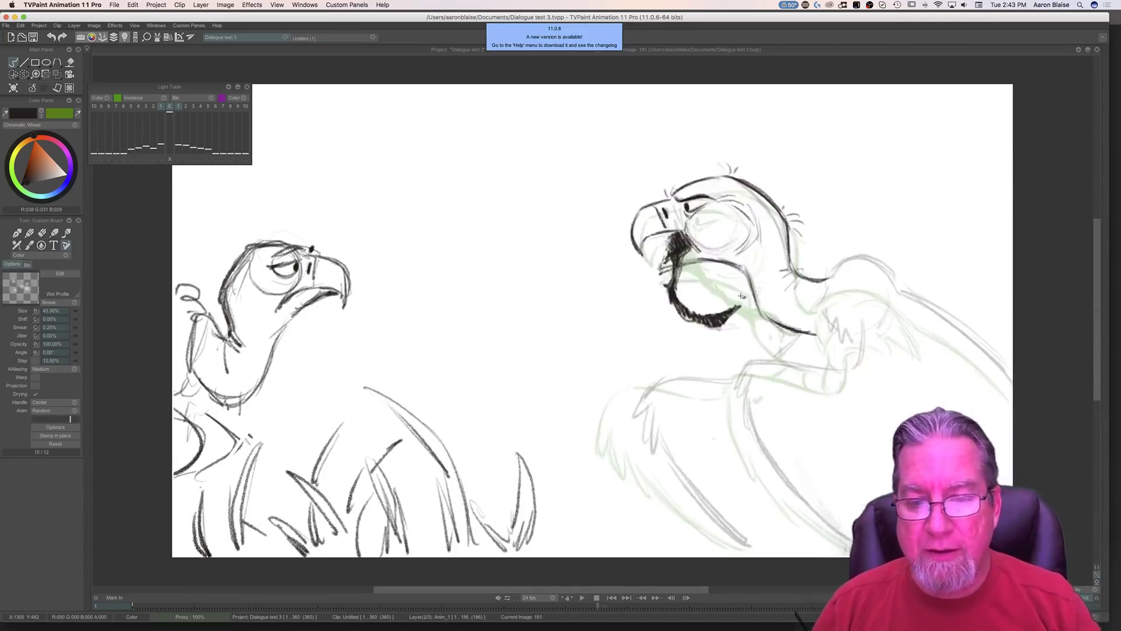
key(Left)
key(Right)
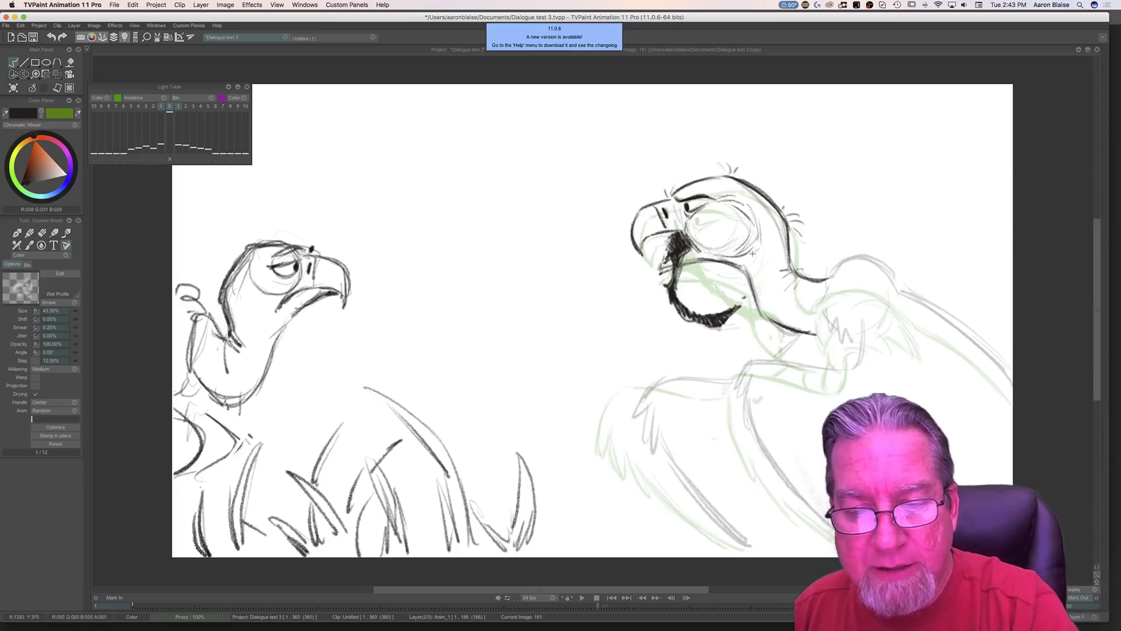
key(Left)
key(Right)
key(Left)
key(Right)
key(Left)
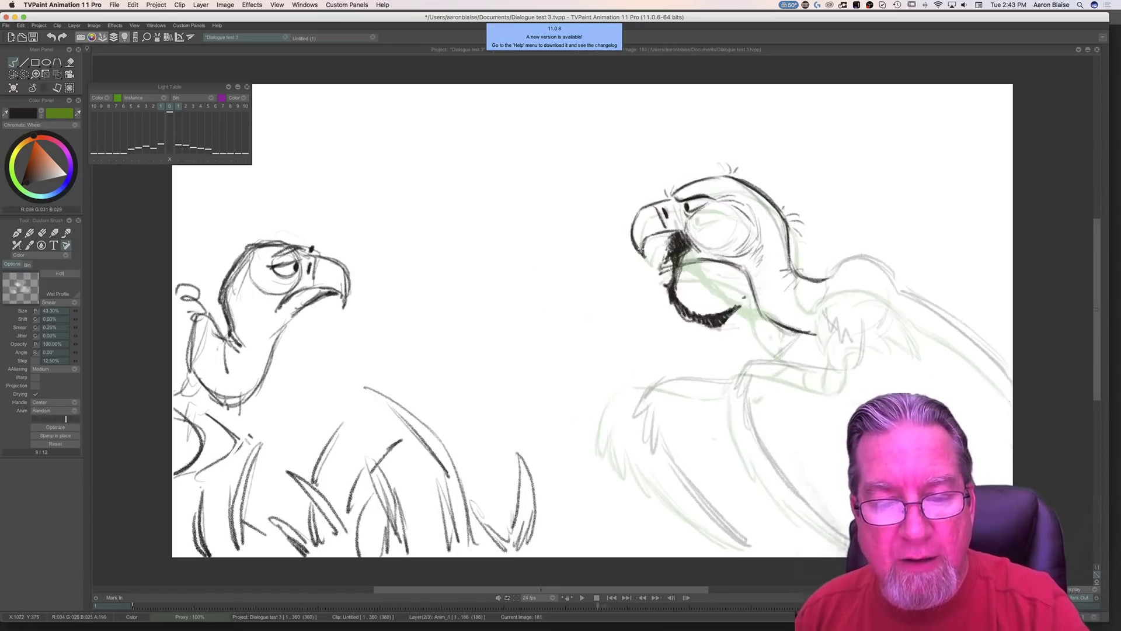
key(Left)
key(Right)
key(Left)
key(Right)
Step: Ink the top contour of the right-hand vulture's shoulder ruff on frame 181 and check it against the previous drawing
mouse_move(824, 274)
mouse_down()
mouse_move(852, 256)
mouse_move(894, 267)
mouse_move(923, 304)
mouse_up()
key(Left)
key(Right)
key(Left)
key(Right)
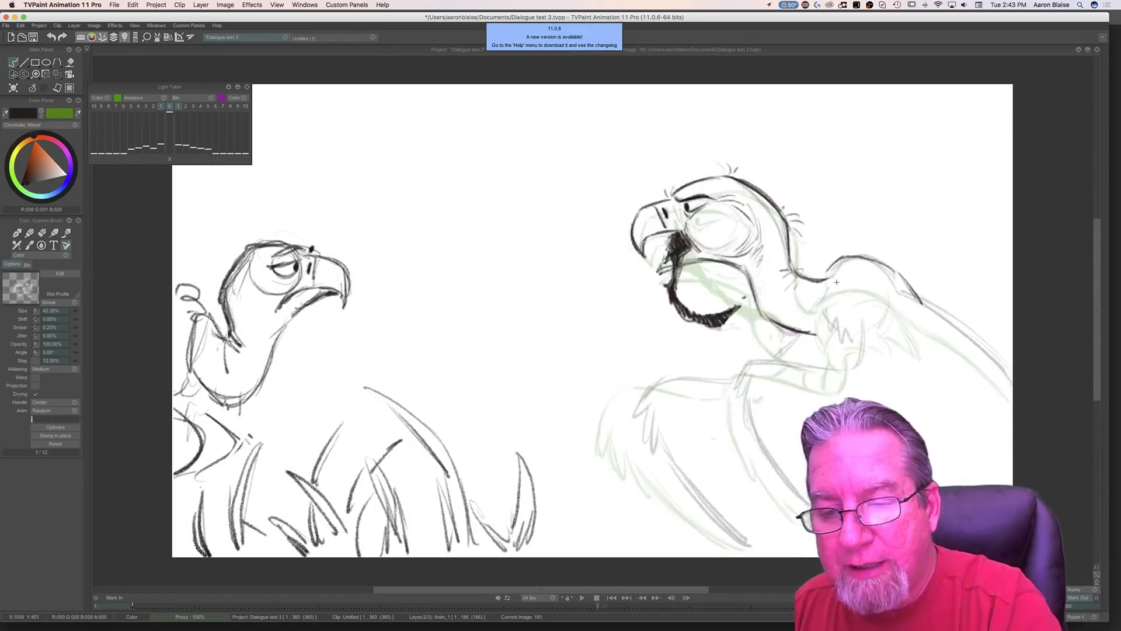
Step: Add light strokes at the neck end of the ruff and sharpen the feather tip at its back end
mouse_move(820, 279)
mouse_down()
mouse_move(841, 268)
mouse_move(833, 292)
mouse_move(847, 281)
mouse_up()
key(Left)
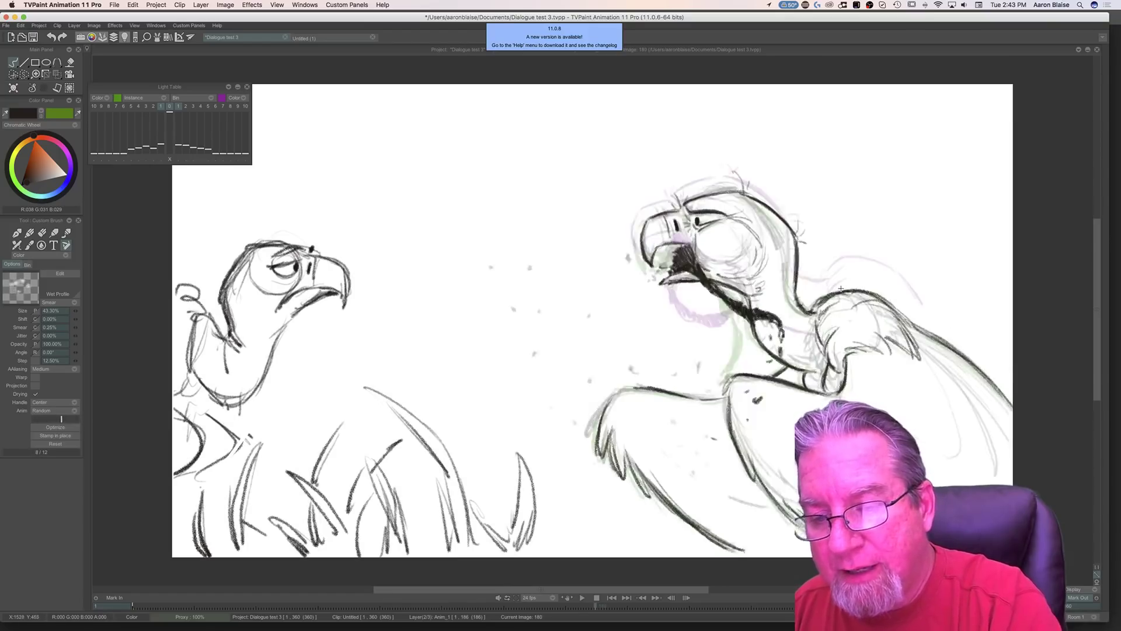
key(Right)
drag(922, 314, 889, 294)
key(Left)
key(Right)
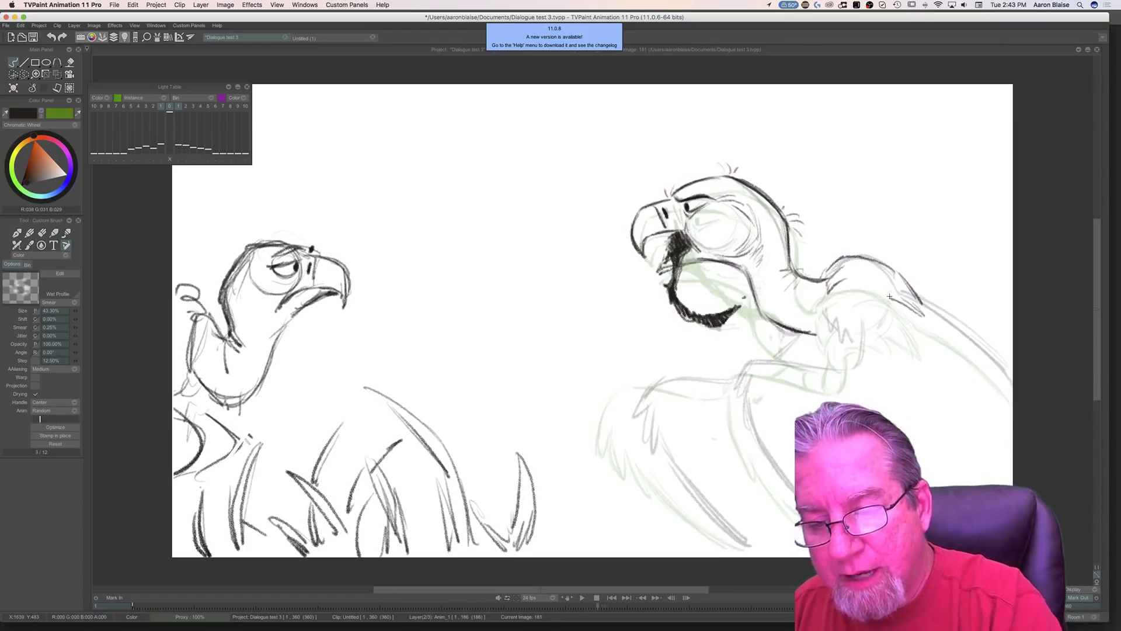
Step: Ink the front of the shoulder and the leading edge of the near wing with its feathers, comparing with the previous drawing
drag(860, 328, 857, 362)
key(Left)
key(Right)
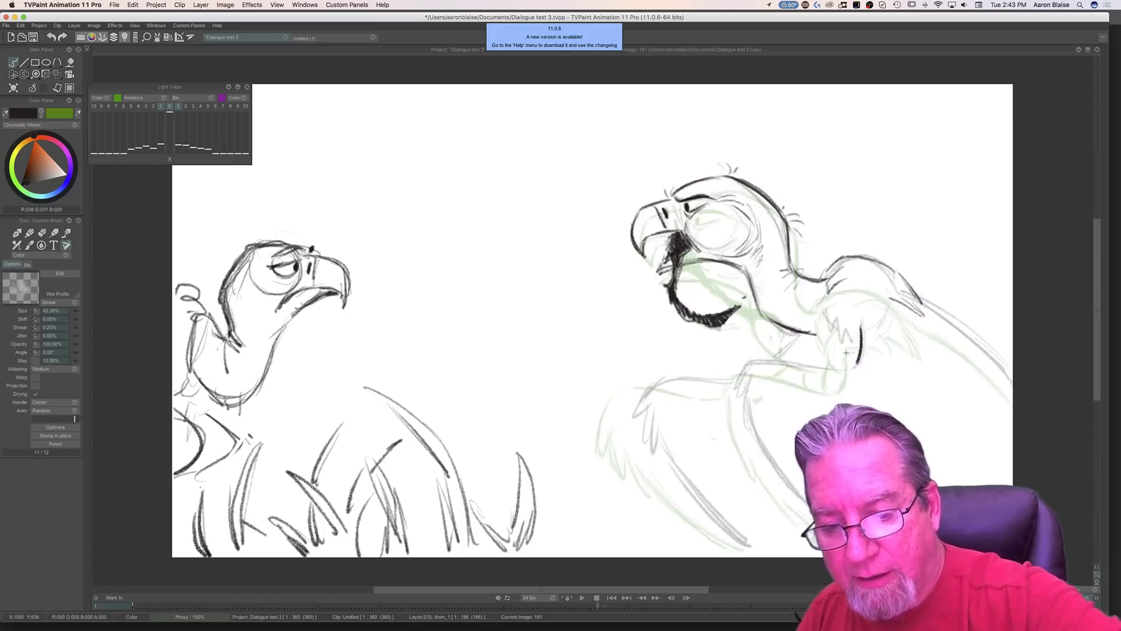
mouse_move(775, 364)
mouse_down()
mouse_move(745, 368)
mouse_move(779, 363)
mouse_move(743, 388)
mouse_move(754, 433)
mouse_move(812, 506)
mouse_up()
key(Left)
key(Right)
key(Left)
key(Right)
key(Left)
key(Right)
key(Left)
key(Right)
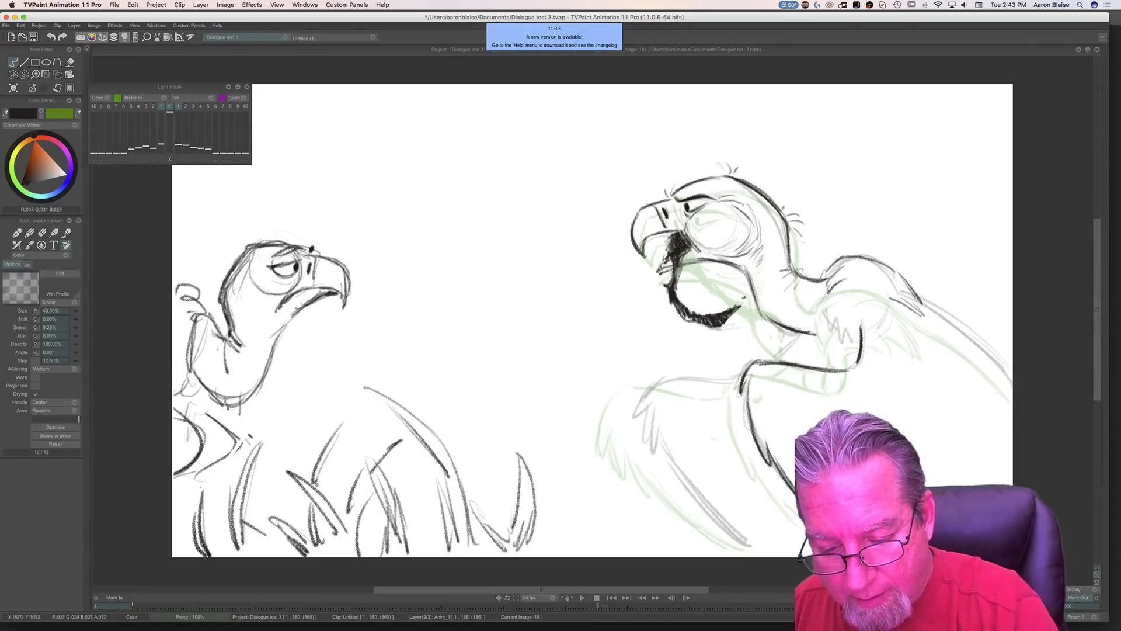
Step: Ink the long back contour from the ruff's tip down to the canvas edge, comparing with the previous drawing
key(Left)
key(Right)
key(Left)
key(Right)
drag(921, 301, 1016, 389)
drag(925, 304, 1008, 371)
key(Left)
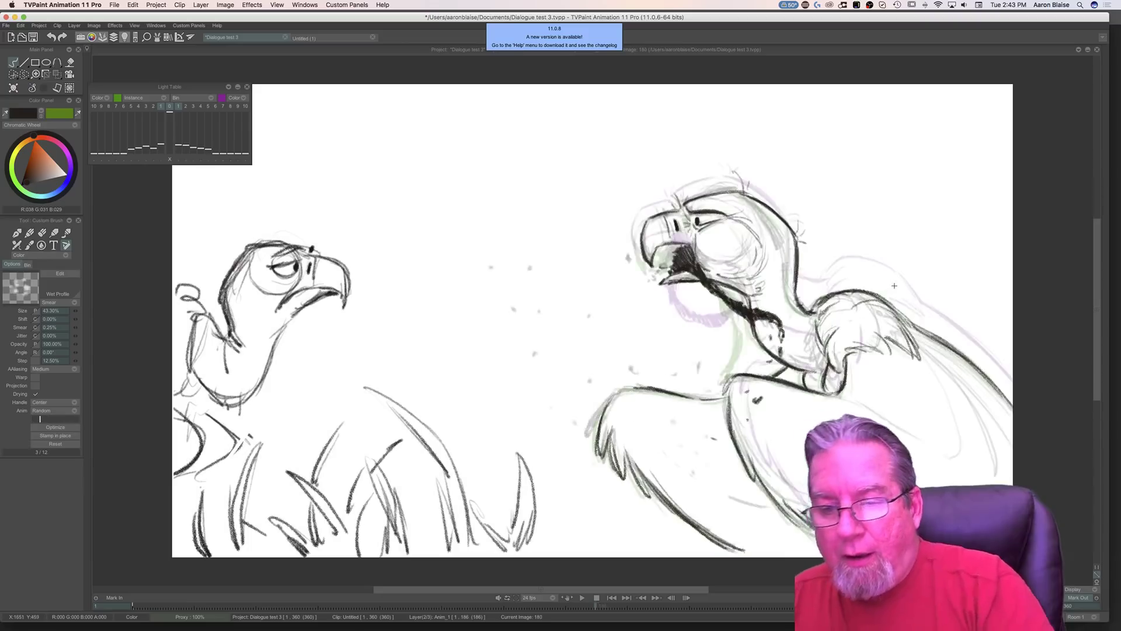
key(Right)
key(Left)
key(Right)
Step: Ink the jagged feather tips along the lower edge of the ruff and compare them with the previous drawing
mouse_move(905, 284)
mouse_down()
mouse_move(924, 322)
mouse_move(887, 302)
mouse_move(883, 313)
mouse_move(888, 297)
mouse_move(896, 322)
mouse_move(871, 310)
mouse_move(857, 329)
mouse_move(900, 325)
mouse_move(879, 287)
mouse_up()
key(Left)
key(Right)
key(Left)
key(Right)
key(Left)
key(Right)
key(Left)
key(Right)
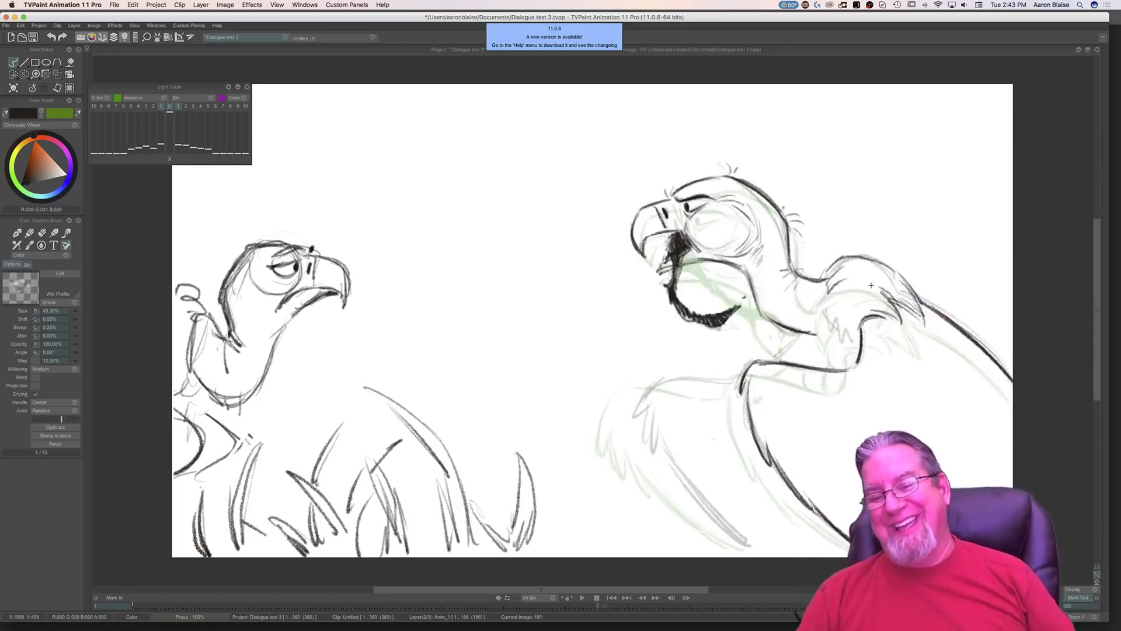
Step: Sketch light feather strokes inside the front part of the ruff, comparing with the previous drawing
key(Left)
key(Right)
drag(844, 284, 829, 298)
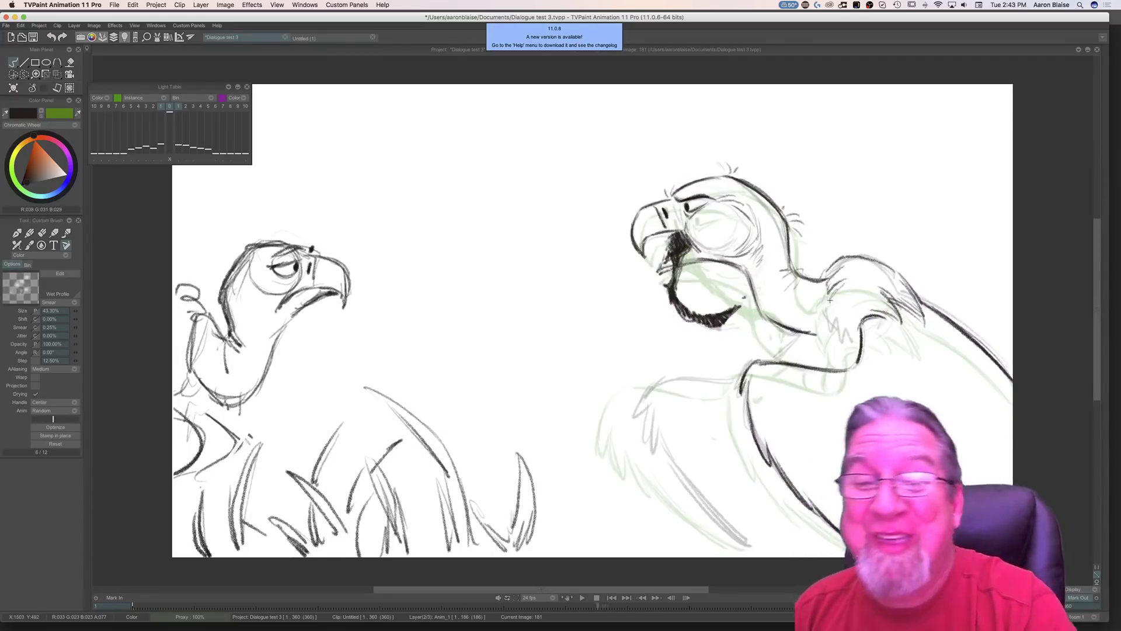
key(Left)
key(Right)
mouse_move(829, 297)
mouse_down()
mouse_move(834, 323)
mouse_move(851, 306)
mouse_up()
key(Left)
key(Right)
key(Left)
key(Right)
Step: Darken the upper contour of the ruff and check it against the previous drawing
mouse_move(824, 278)
mouse_down()
mouse_move(866, 268)
mouse_move(863, 254)
mouse_move(914, 299)
mouse_up()
key(Left)
key(Right)
key(Left)
key(Right)
key(Left)
key(Right)
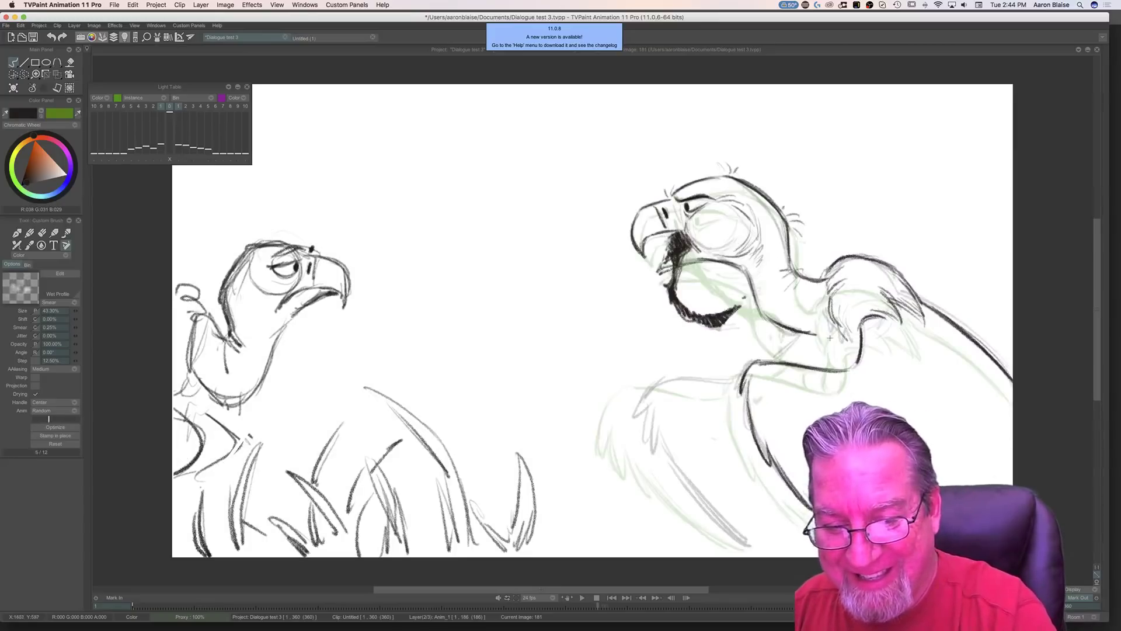
Step: Extend the underside of the neck to the base of the ruff, comparing with the previous drawing
key(Left)
key(Right)
mouse_move(828, 327)
mouse_down()
mouse_move(832, 367)
mouse_move(819, 363)
mouse_move(817, 327)
mouse_up()
key(Left)
key(Right)
key(Left)
key(Right)
key(Left)
key(Right)
Step: Ink the fold lines between the neck base and the near wing, including the short diagonal throat line
mouse_move(835, 336)
mouse_down()
mouse_move(749, 292)
mouse_move(734, 266)
mouse_up()
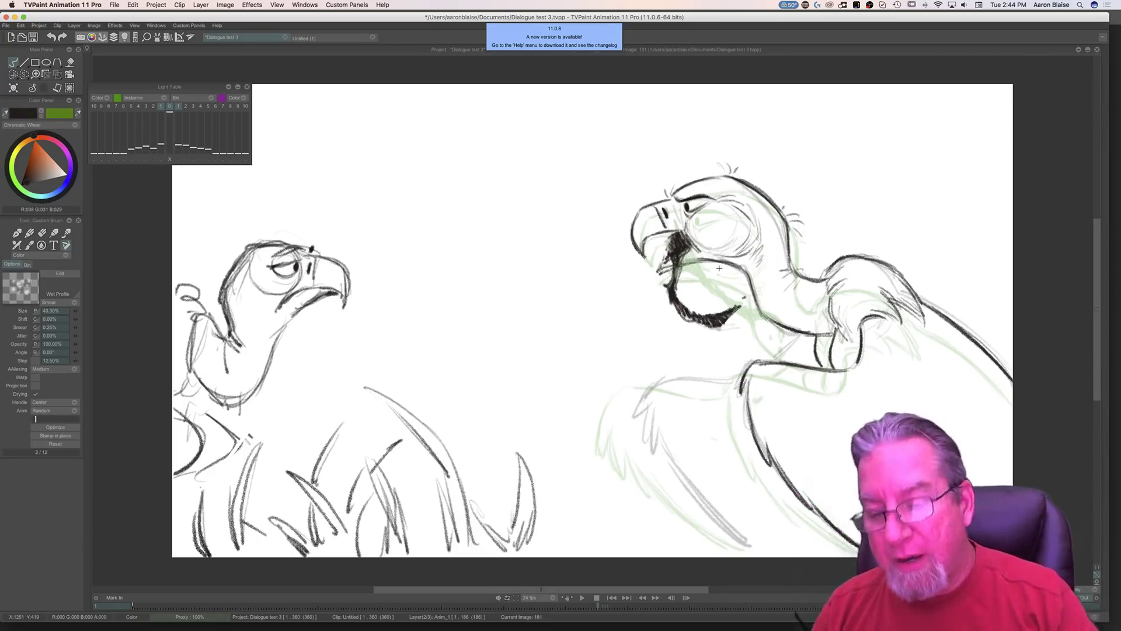
key(Left)
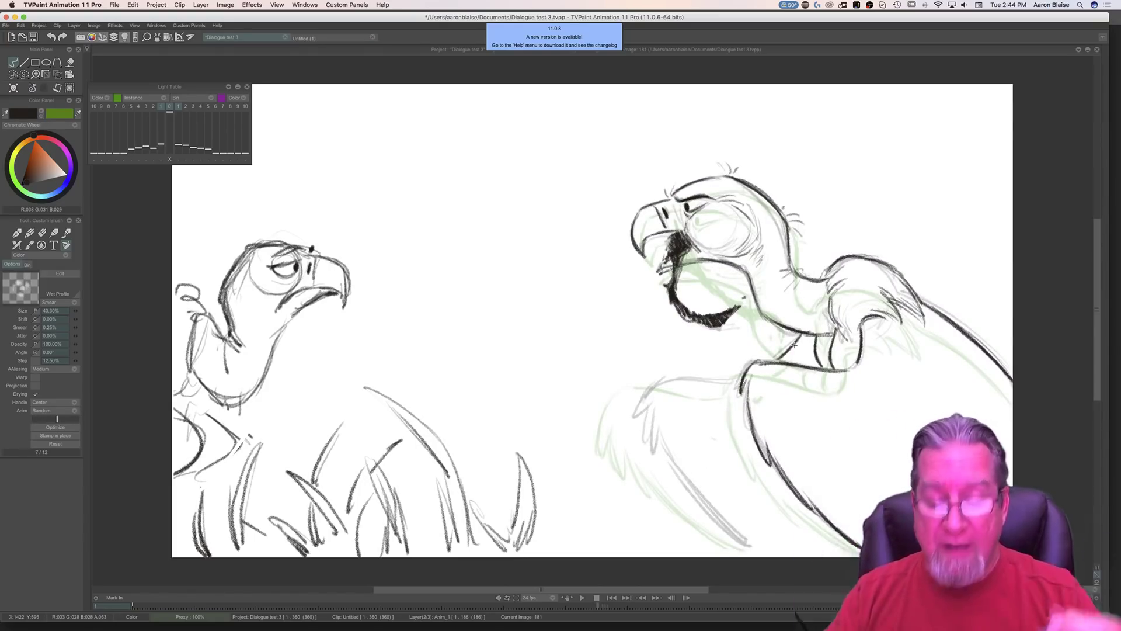
key(Left)
key(Right)
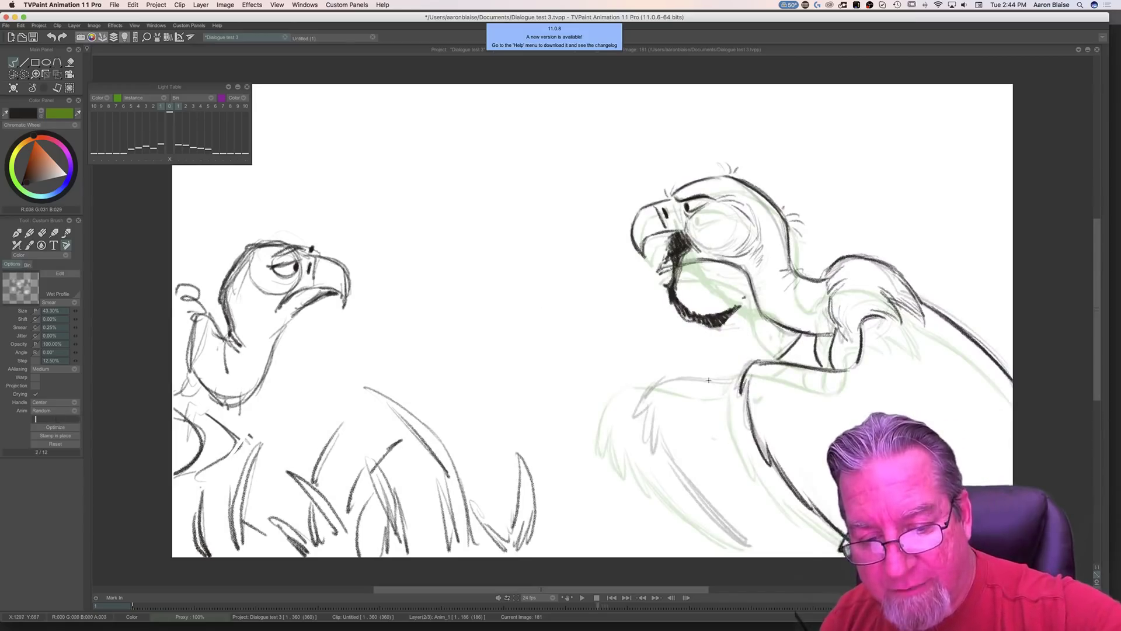
Step: Ink the far wing's top edge, feather tips and leading edge down toward the canvas bottom
mouse_move(739, 379)
mouse_down()
mouse_move(654, 390)
mouse_move(641, 422)
mouse_move(649, 389)
mouse_move(645, 446)
mouse_move(654, 419)
mouse_move(660, 456)
mouse_move(694, 495)
mouse_up()
key(Left)
key(Right)
key(Left)
key(Right)
drag(674, 454, 741, 548)
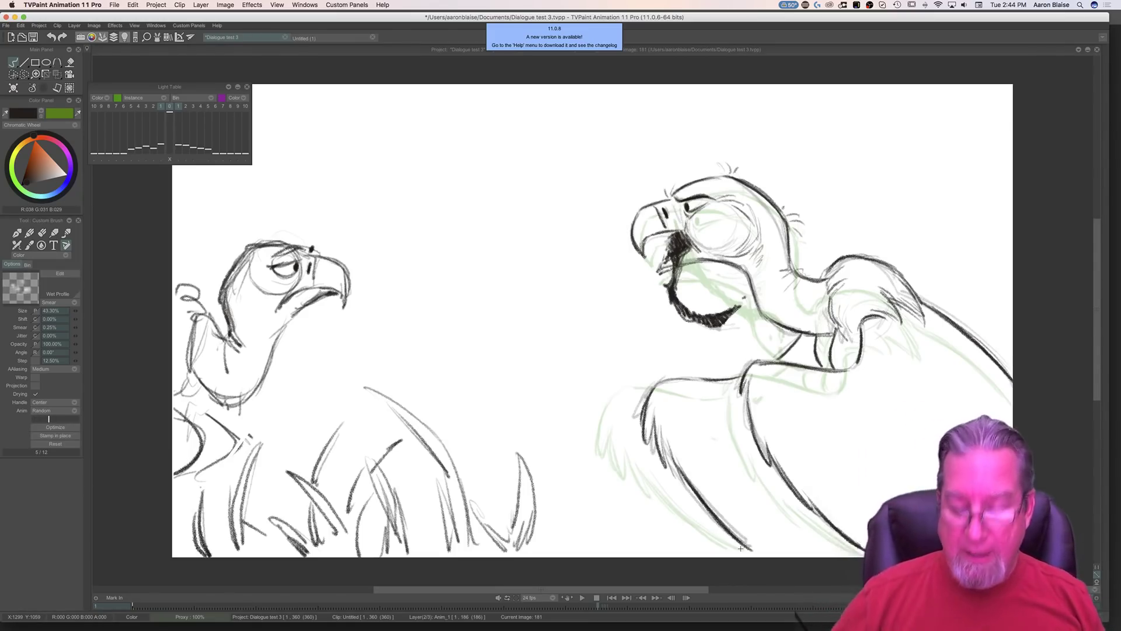
Step: Flip between frame 181 and the previous drawing to check the movement of the head and wings
key(Left)
key(Right)
key(Left)
key(Right)
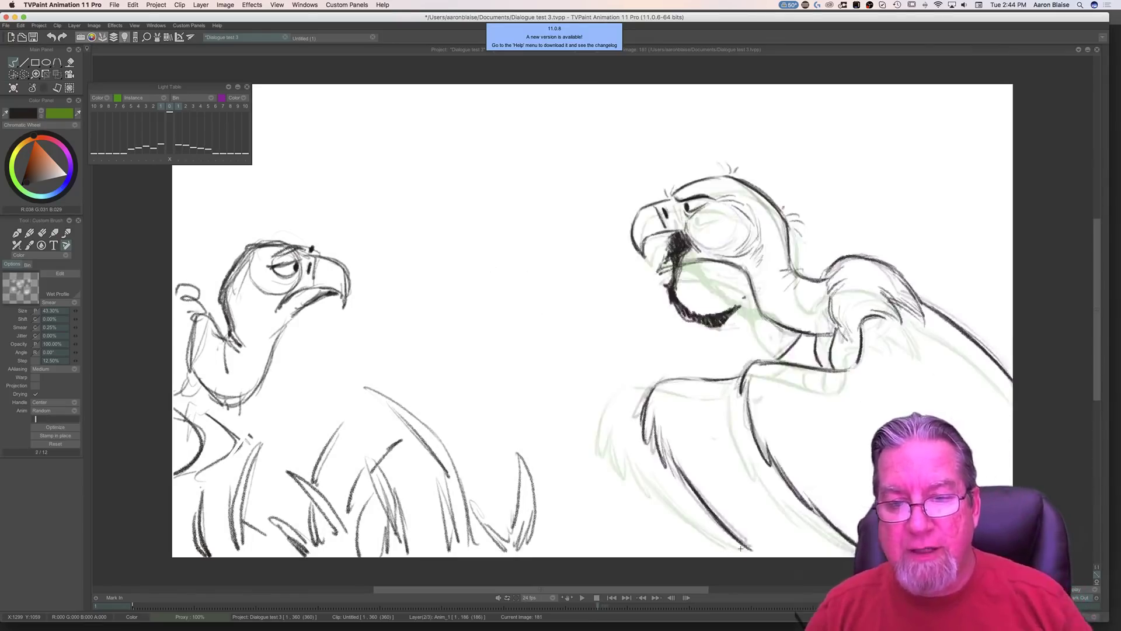
key(Left)
key(Right)
key(Left)
key(Right)
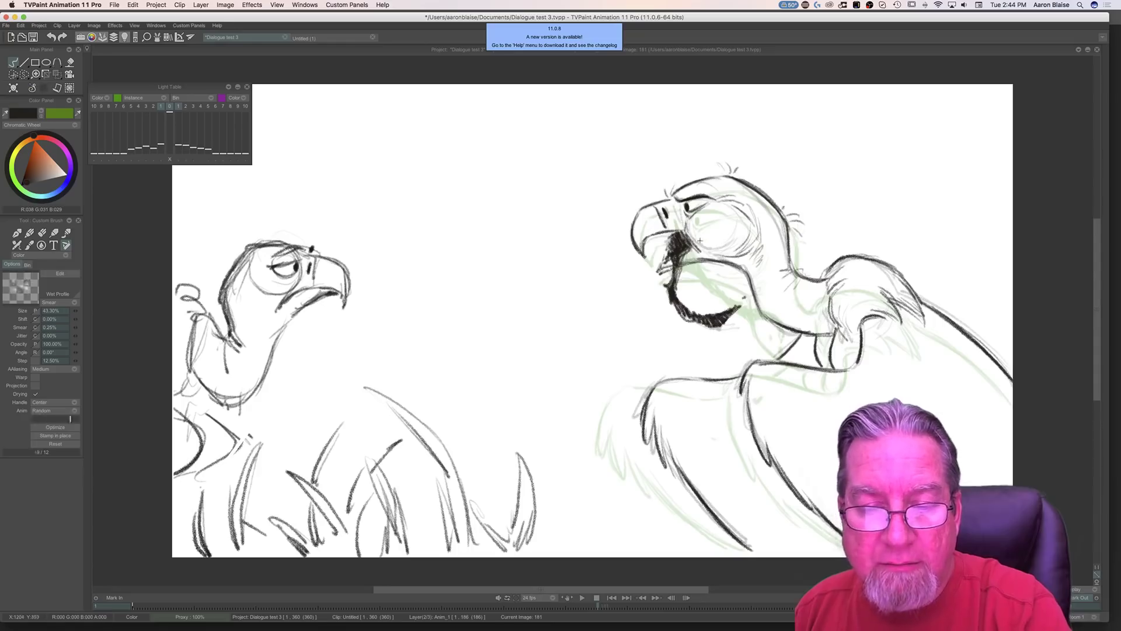
key(Left)
key(Right)
key(Left)
key(Right)
key(Left)
key(Right)
key(Left)
key(Right)
key(Left)
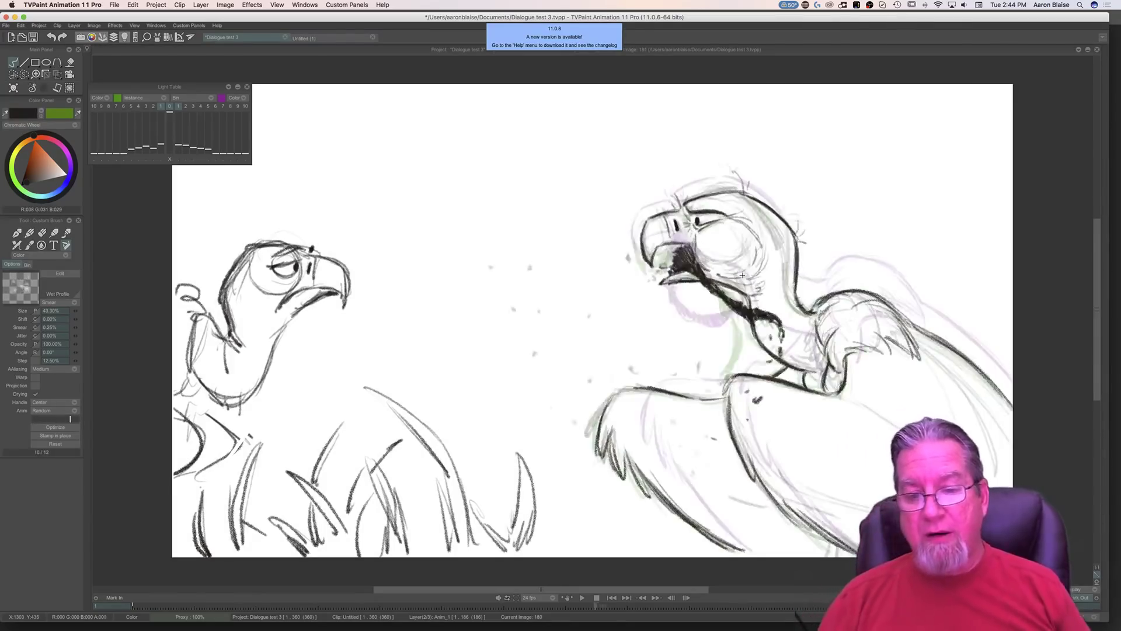
Step: Add small dark spots along the right-hand vulture's neck on frame 181, comparing with the previous drawing
key(Right)
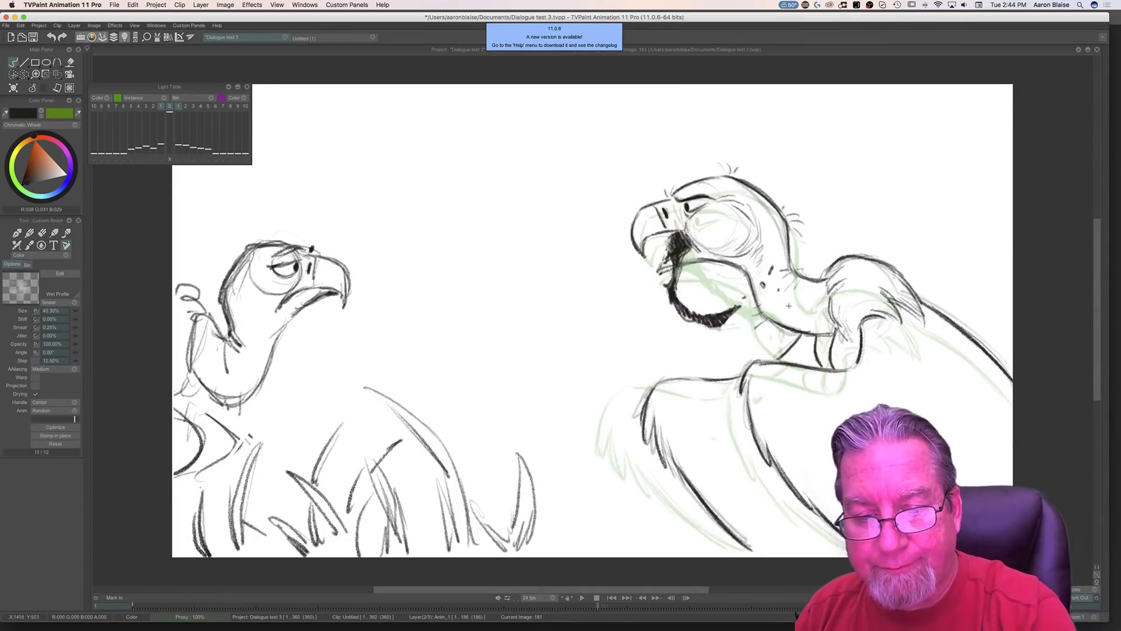
key(Left)
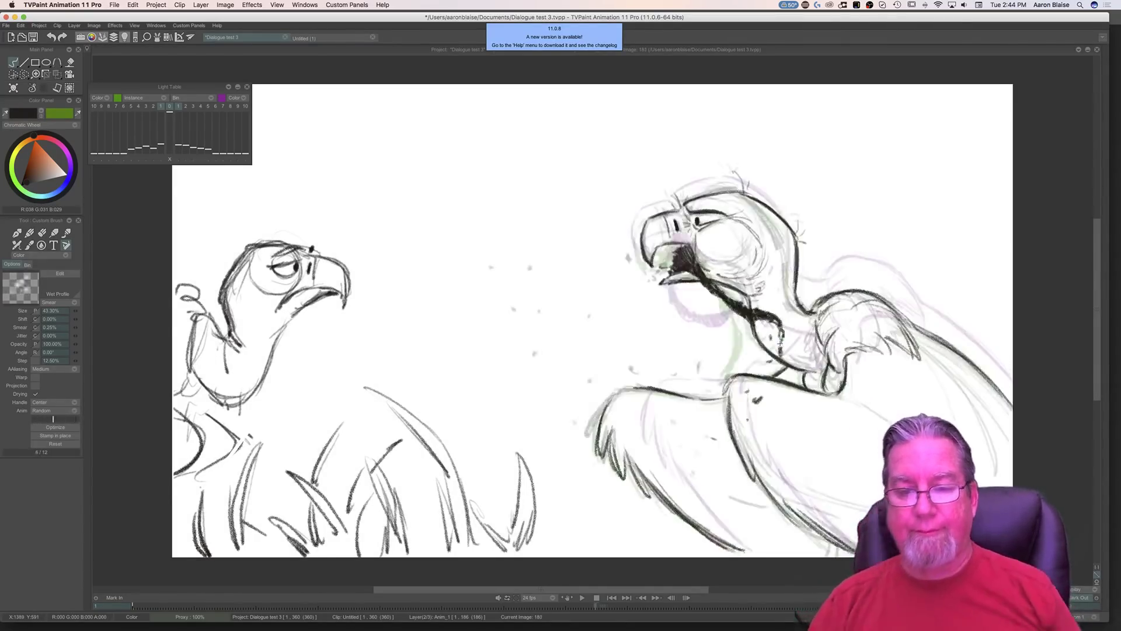
key(Right)
key(Left)
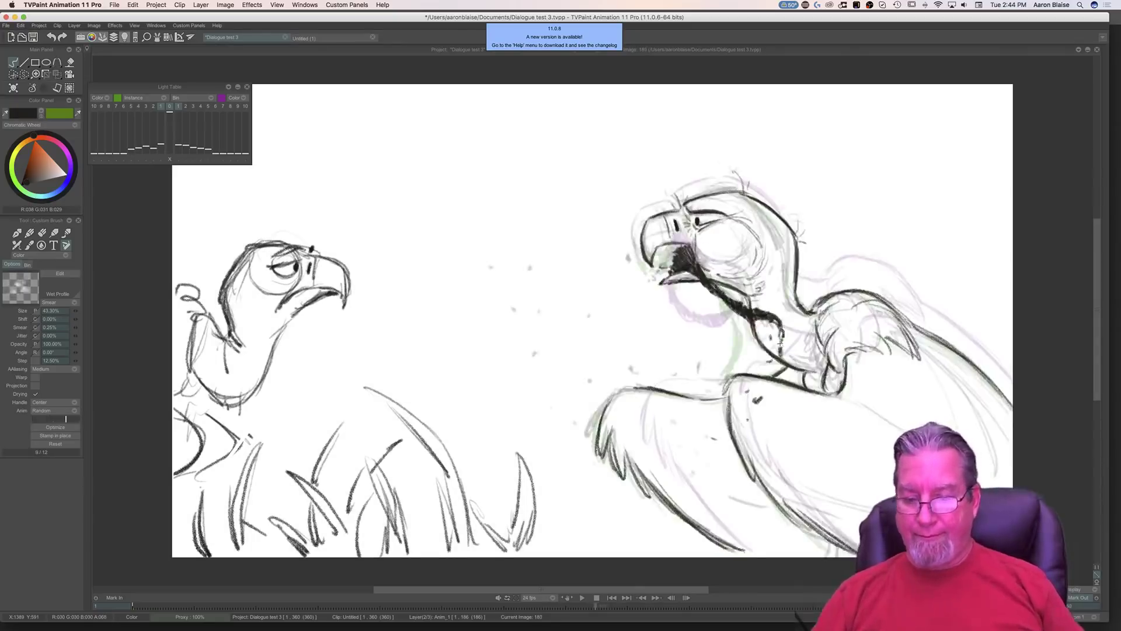
key(Right)
Step: Show the timeline, scrub back to frame 136 and play the animation from there to review the motion
key(Tab)
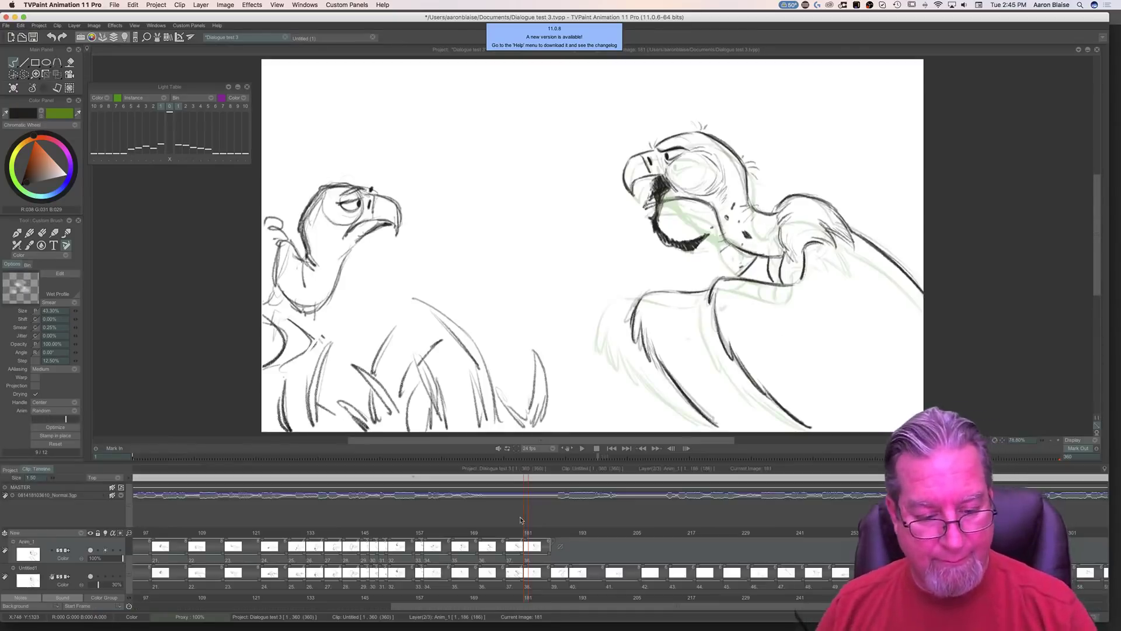
drag(525, 535, 388, 533)
drag(425, 566, 323, 578)
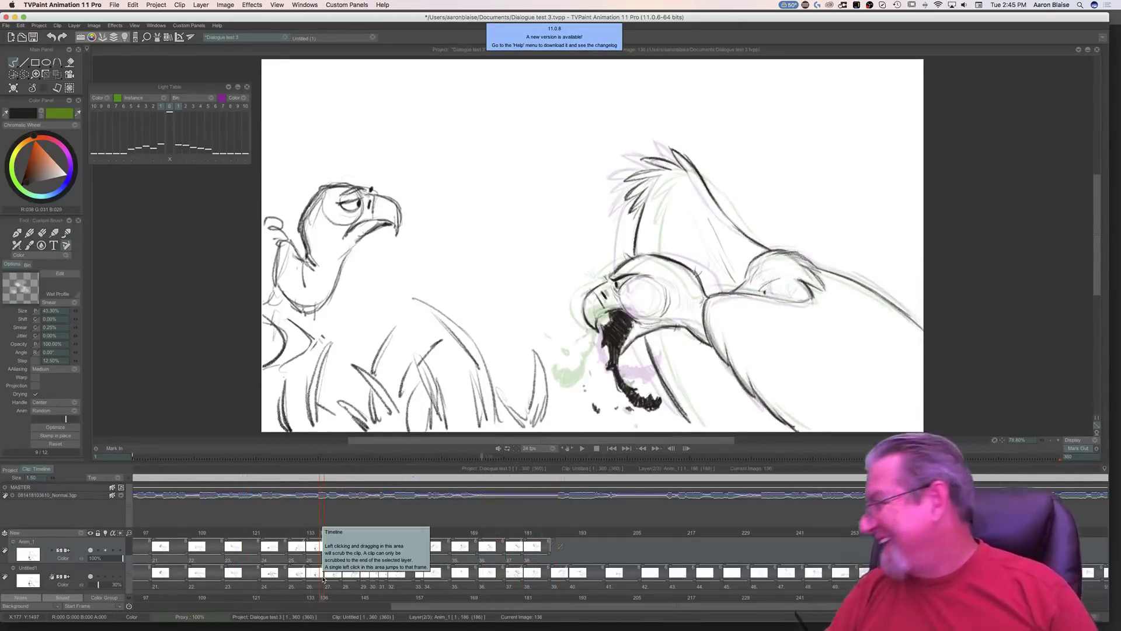
click(582, 448)
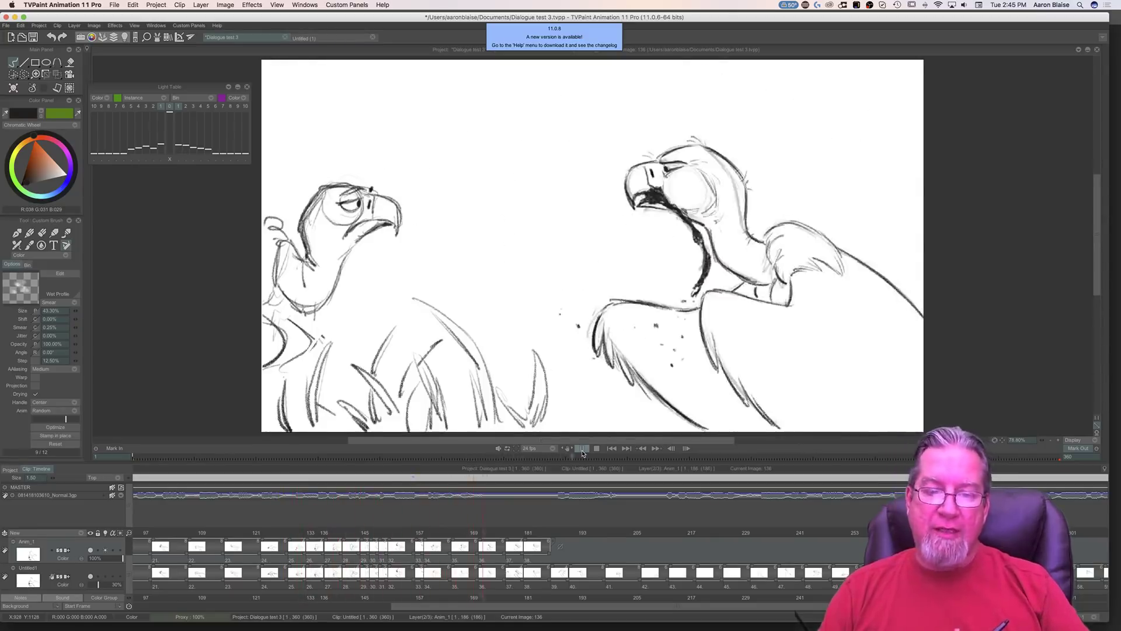
click(596, 448)
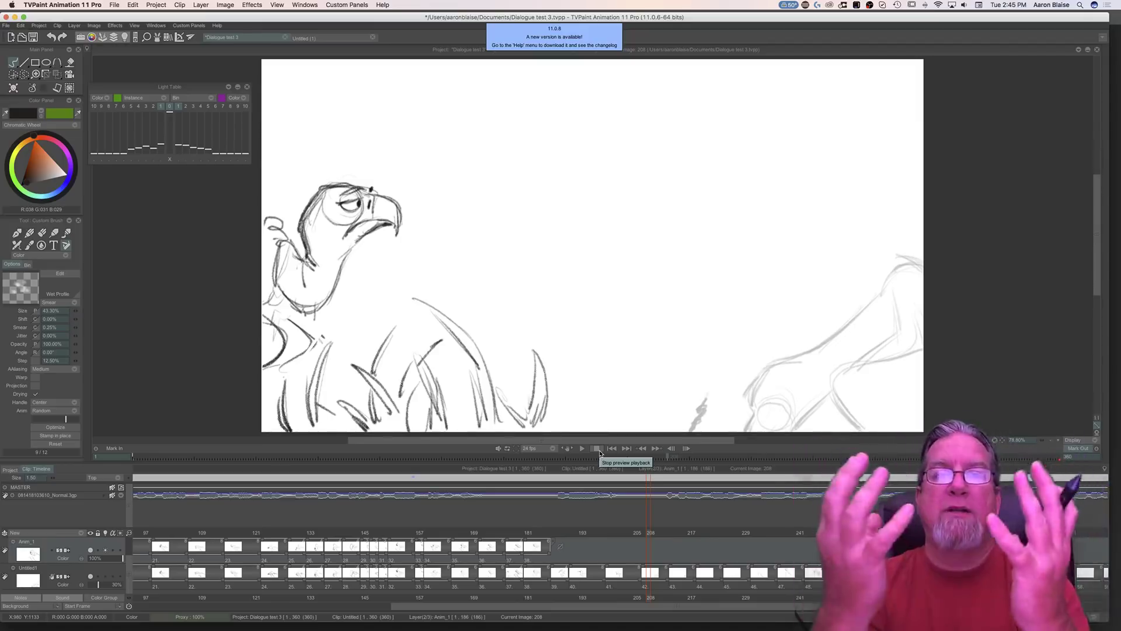
Step: Go to frame 187 with a new blank drawing on the Anim_1 layer and enlarge the canvas view
key(Tab)
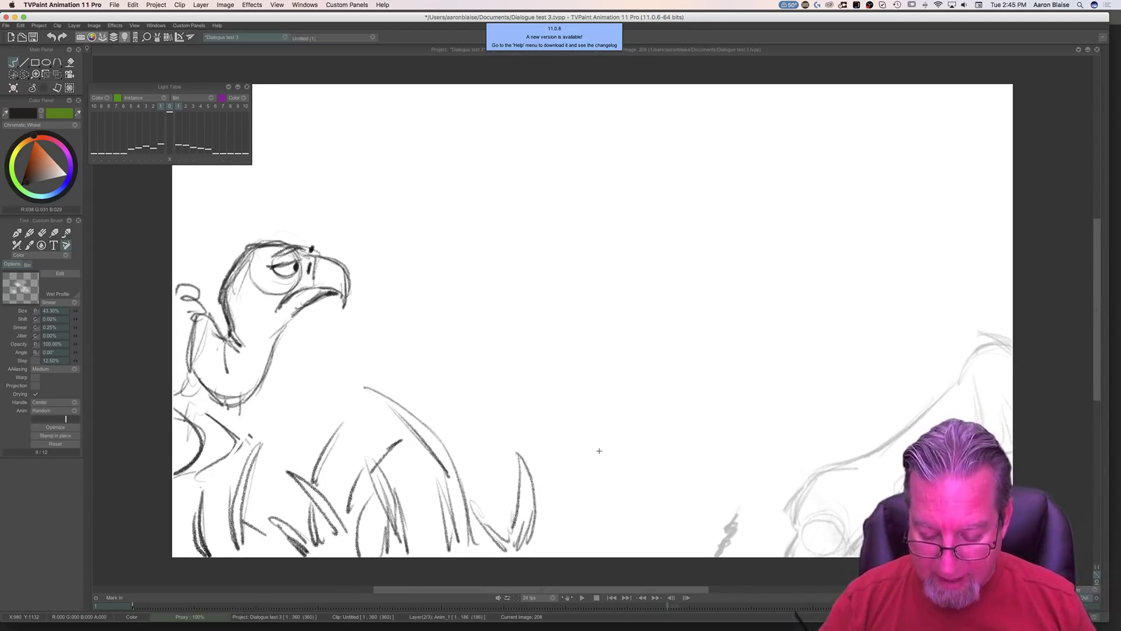
key(Tab)
drag(624, 534, 555, 541)
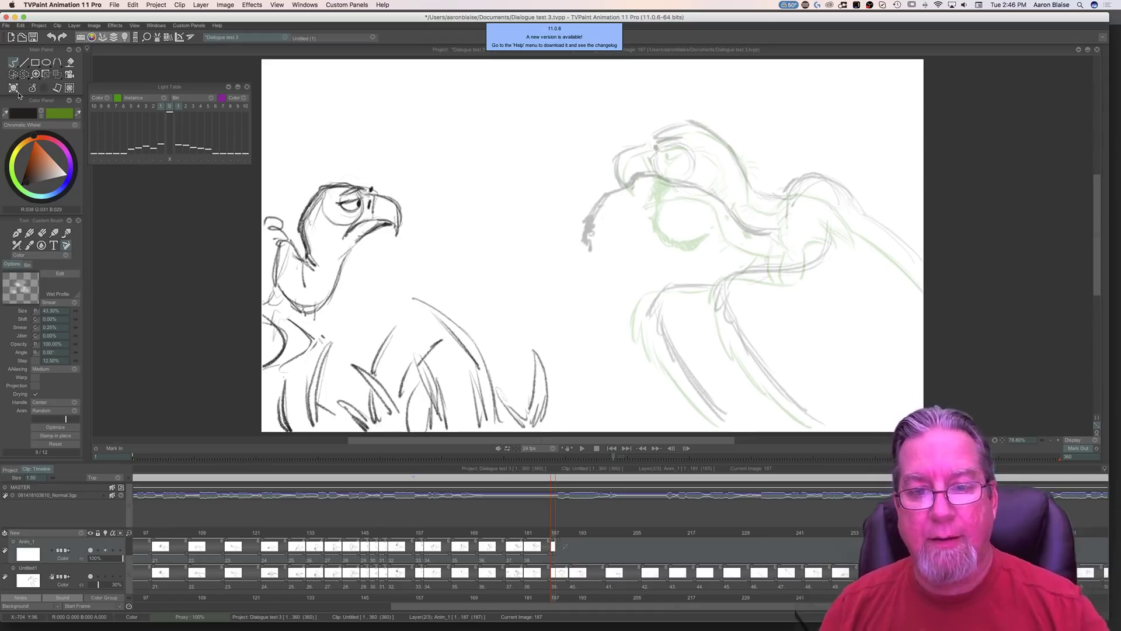
key(Tab)
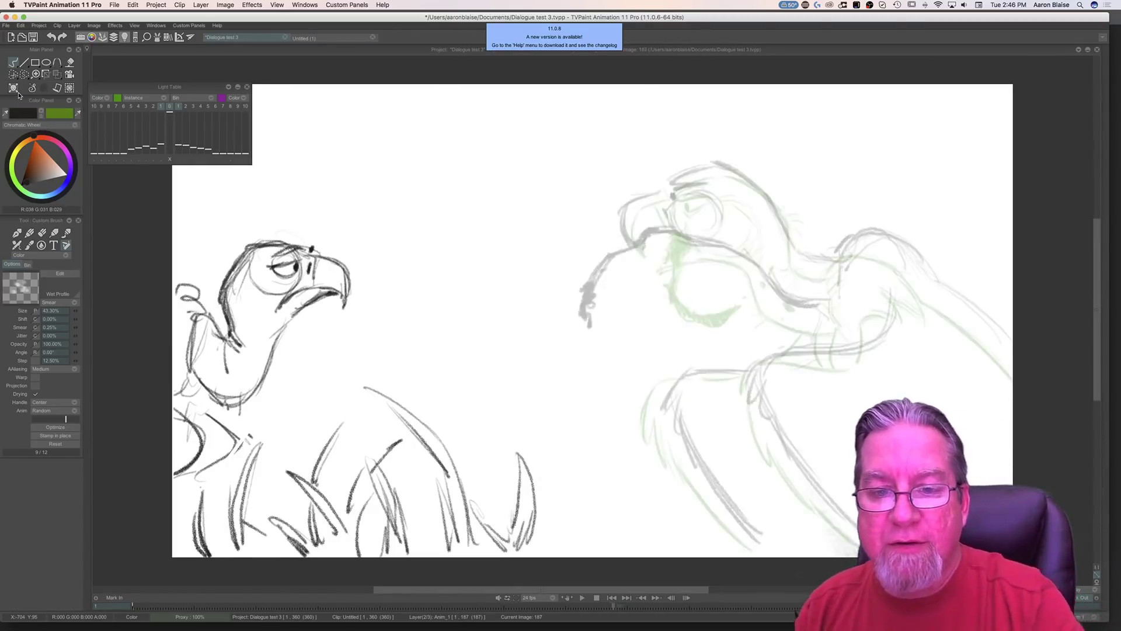
Step: Ink the crown and back of the right-hand vulture's head on frame 187, comparing with the previous drawing
mouse_move(711, 168)
mouse_down()
mouse_move(667, 182)
mouse_move(744, 171)
mouse_move(782, 203)
mouse_move(786, 225)
mouse_move(781, 216)
mouse_up()
key(Left)
key(Right)
key(Left)
key(Right)
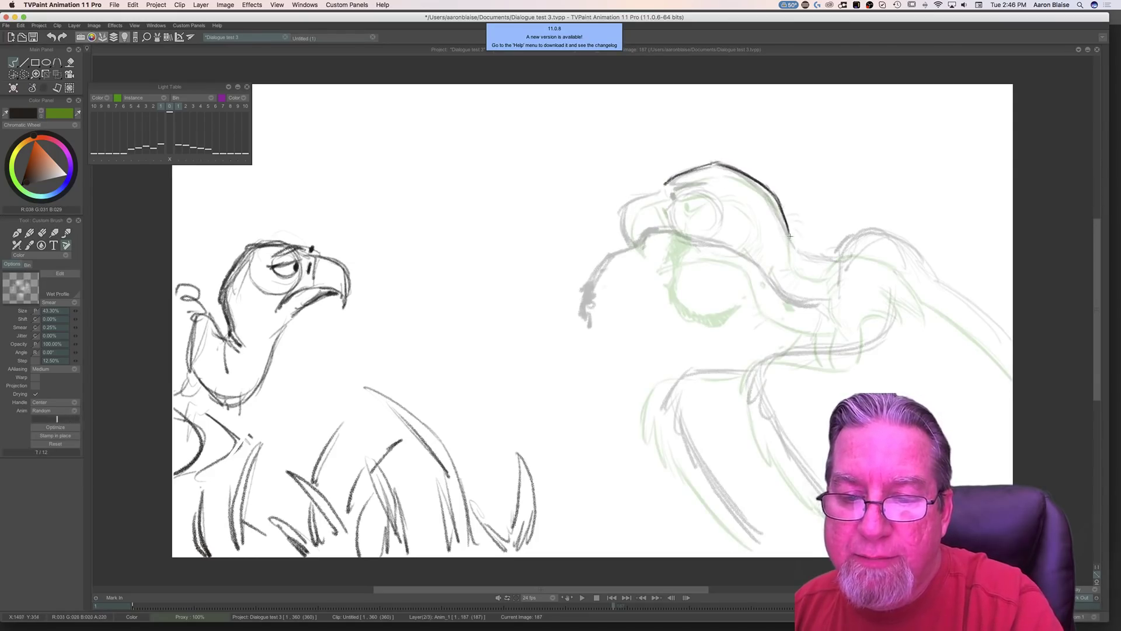
Step: Continue the inked contour down the back of the neck to the start of the ruff, comparing with the previous drawing
key(Left)
drag(787, 225, 793, 268)
key(Right)
key(Left)
key(Right)
key(Left)
key(Right)
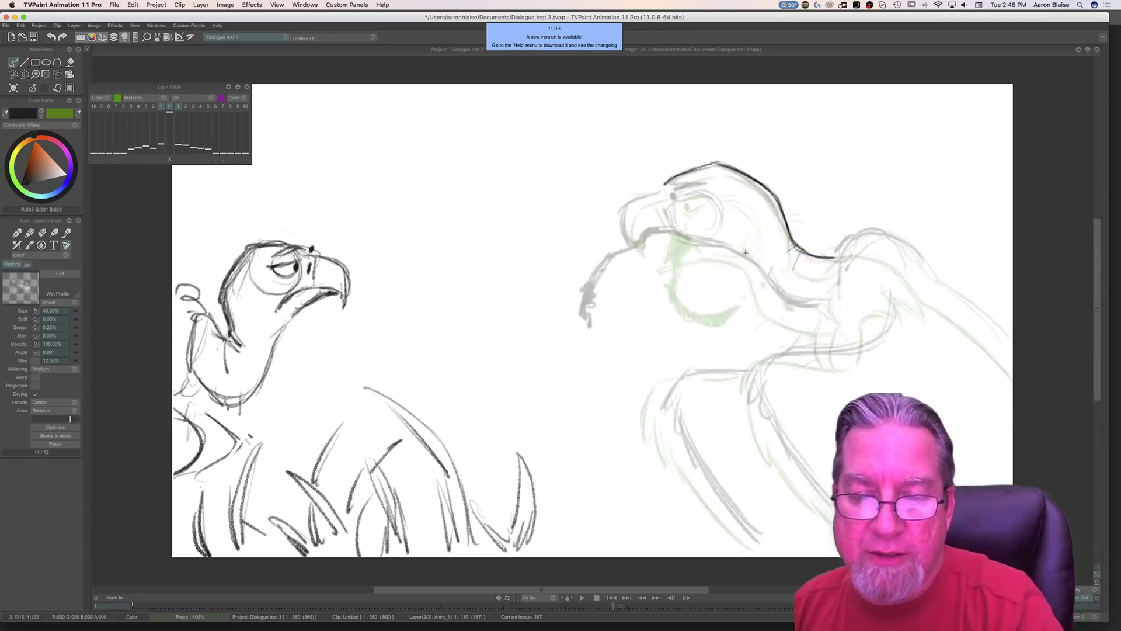
Step: Strengthen the forehead line and add short hair tufts along the brow, crown and back of the head
key(Left)
key(Right)
mouse_move(667, 187)
mouse_down()
mouse_move(653, 176)
mouse_move(715, 161)
mouse_up()
key(Left)
key(Right)
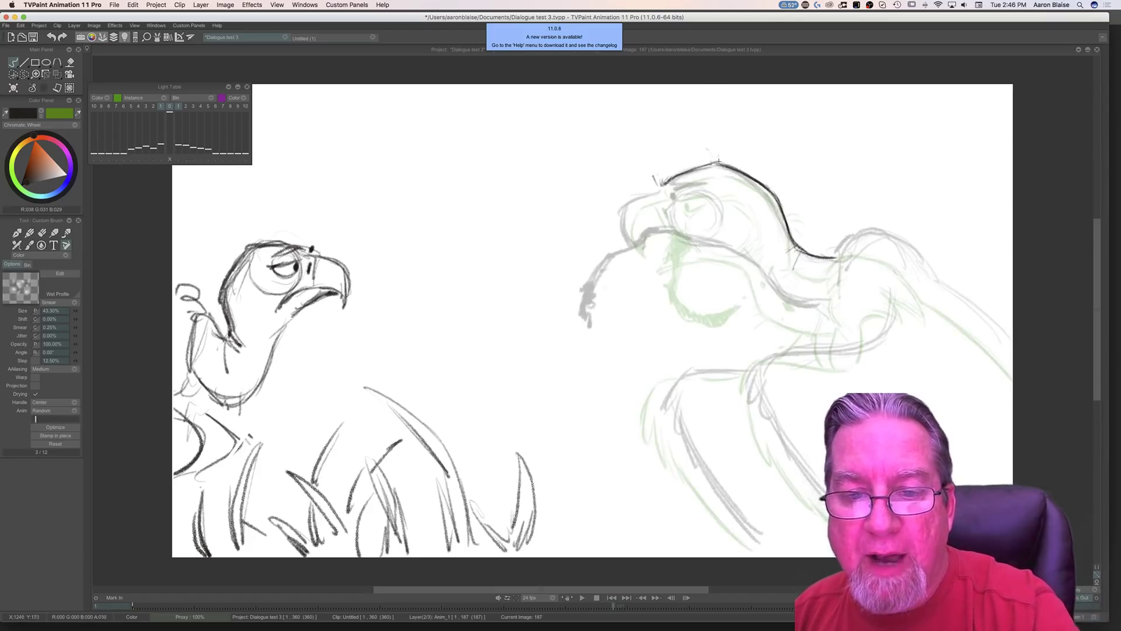
key(Left)
key(Right)
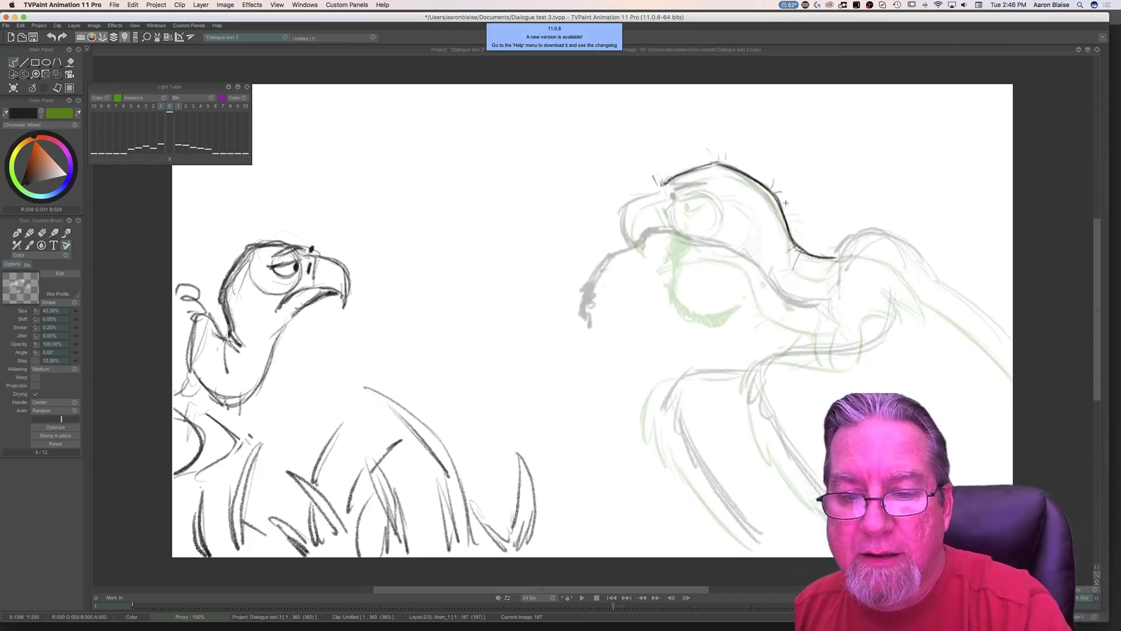
Step: Ink the underside of the right-hand vulture's head and neck on frame 187, from below the eye to the chest
key(Left)
key(Right)
key(Left)
key(Right)
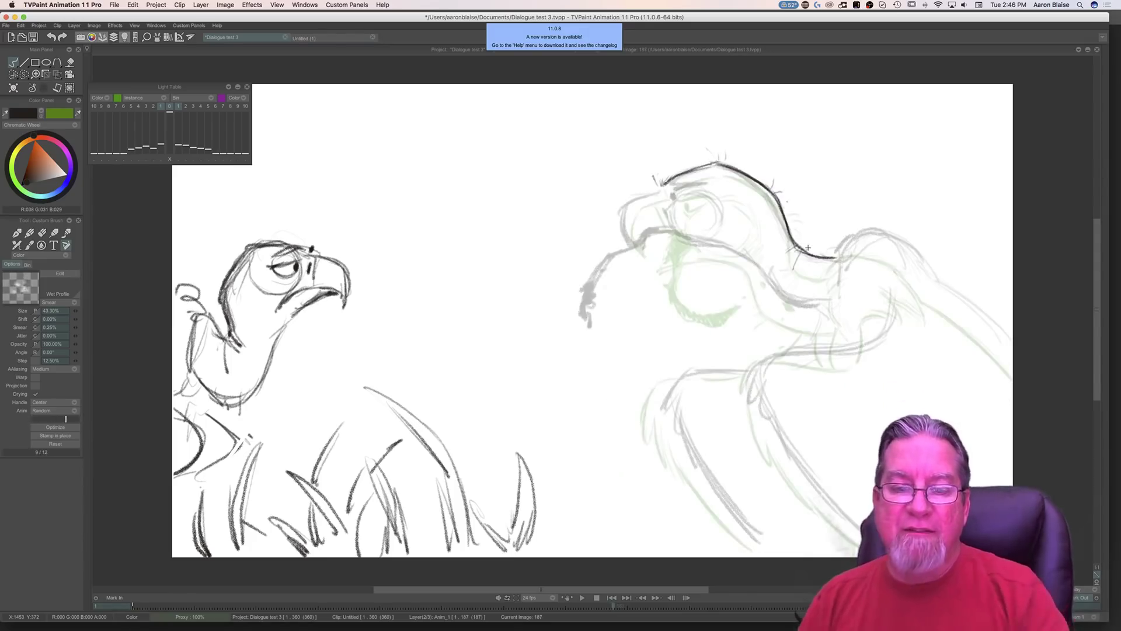
mouse_move(705, 244)
mouse_down()
mouse_move(754, 258)
mouse_move(786, 303)
mouse_up()
drag(760, 267, 767, 283)
mouse_move(822, 306)
mouse_down()
mouse_move(794, 301)
mouse_move(725, 257)
mouse_up()
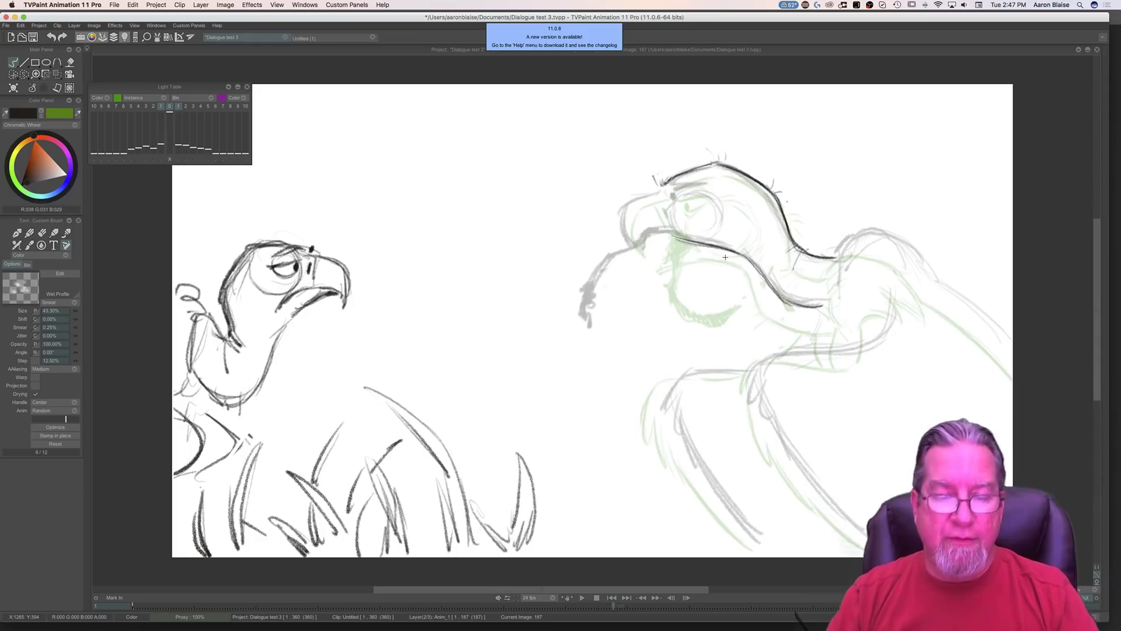
Step: Play back the animation, extend the frame 187 drawing on Anim_1 through frame 190, and return to frame 187 in the enlarged canvas view
click(583, 599)
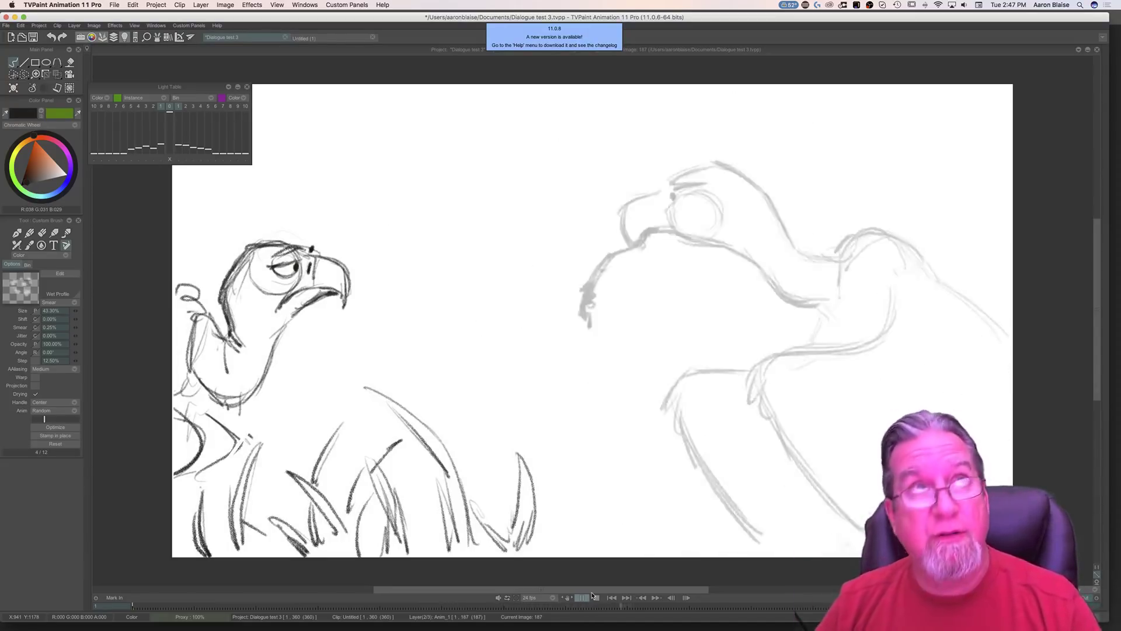
click(590, 597)
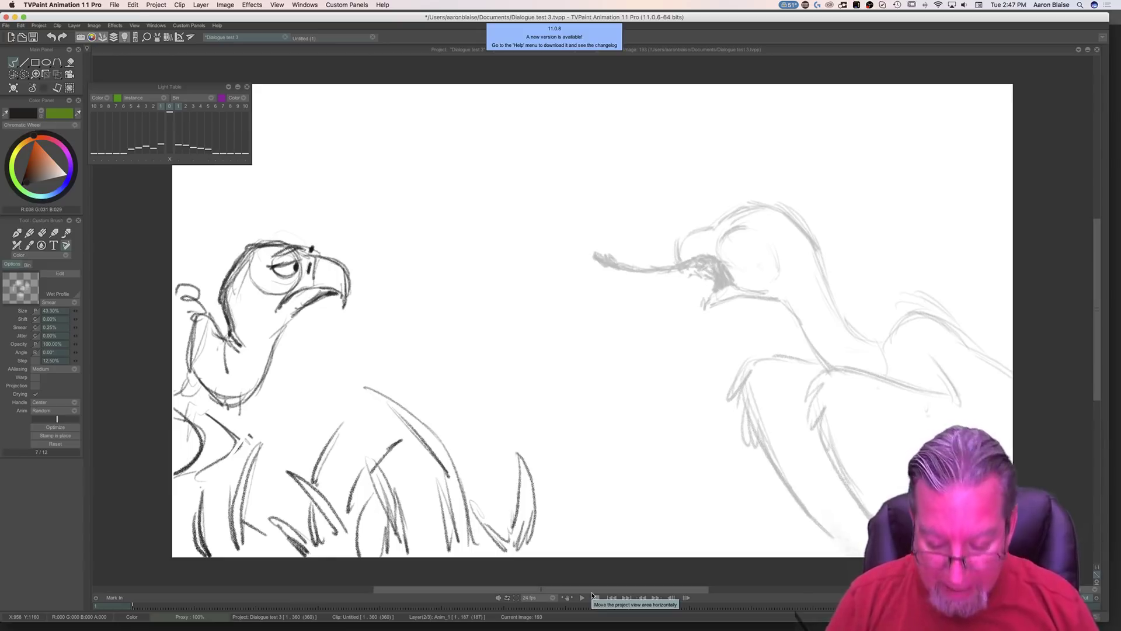
key(Tab)
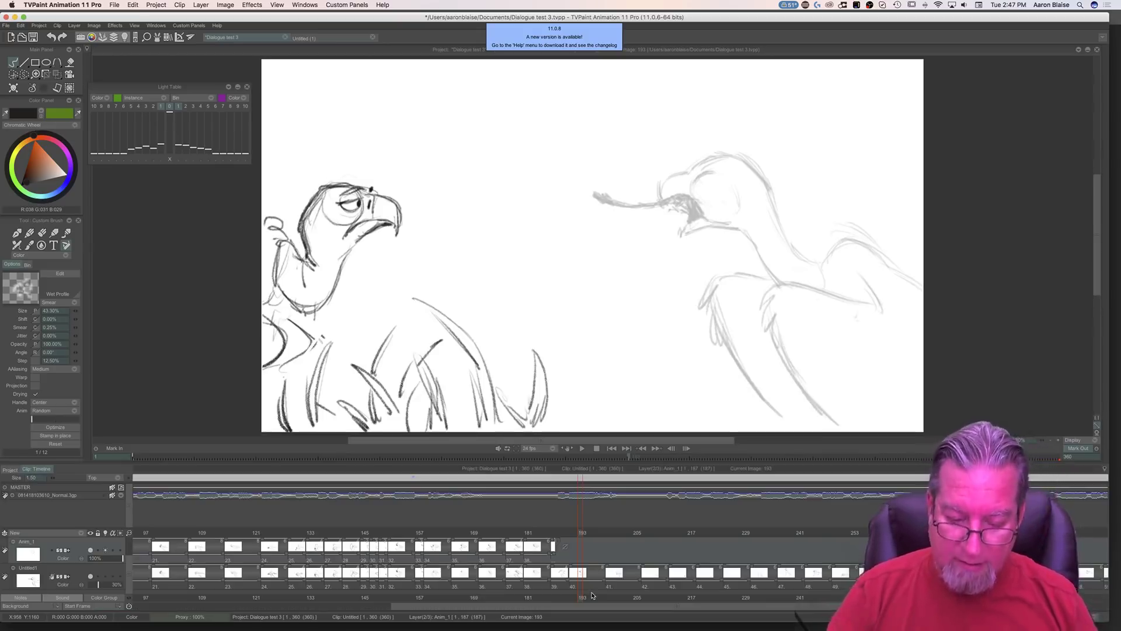
key(Tab)
key(Tab)
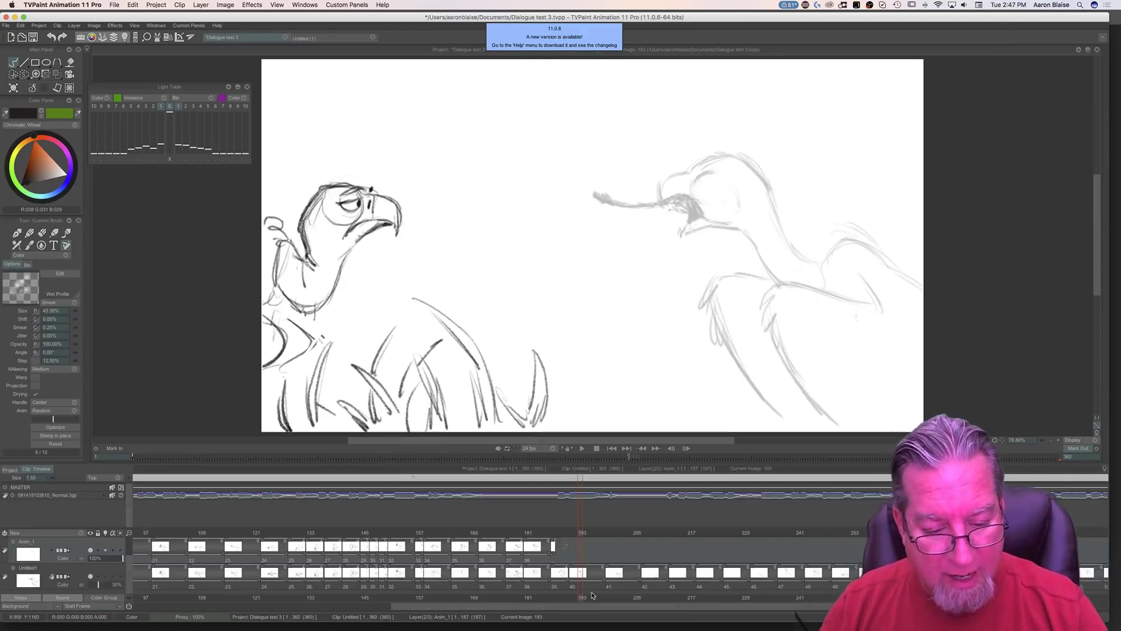
drag(554, 554, 566, 556)
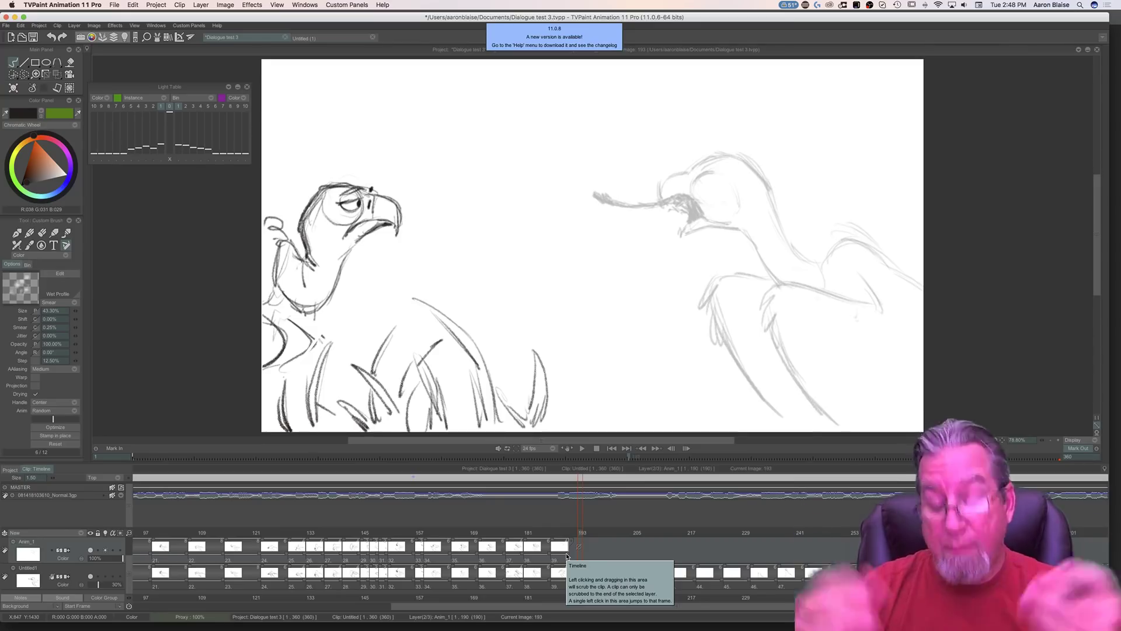
key(Left)
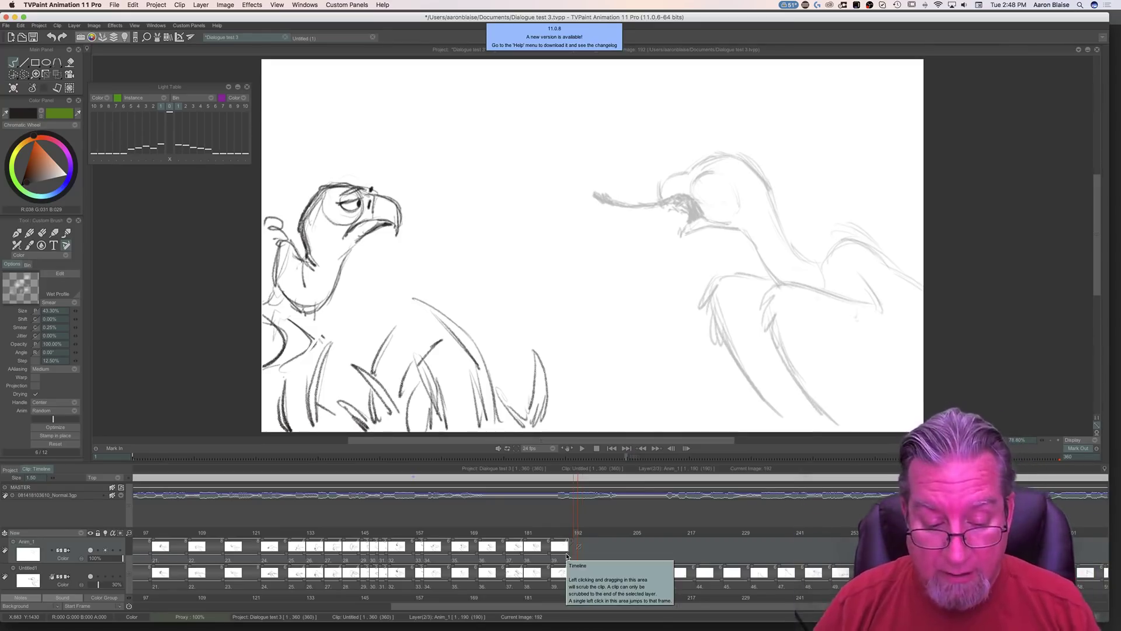
drag(576, 533, 554, 533)
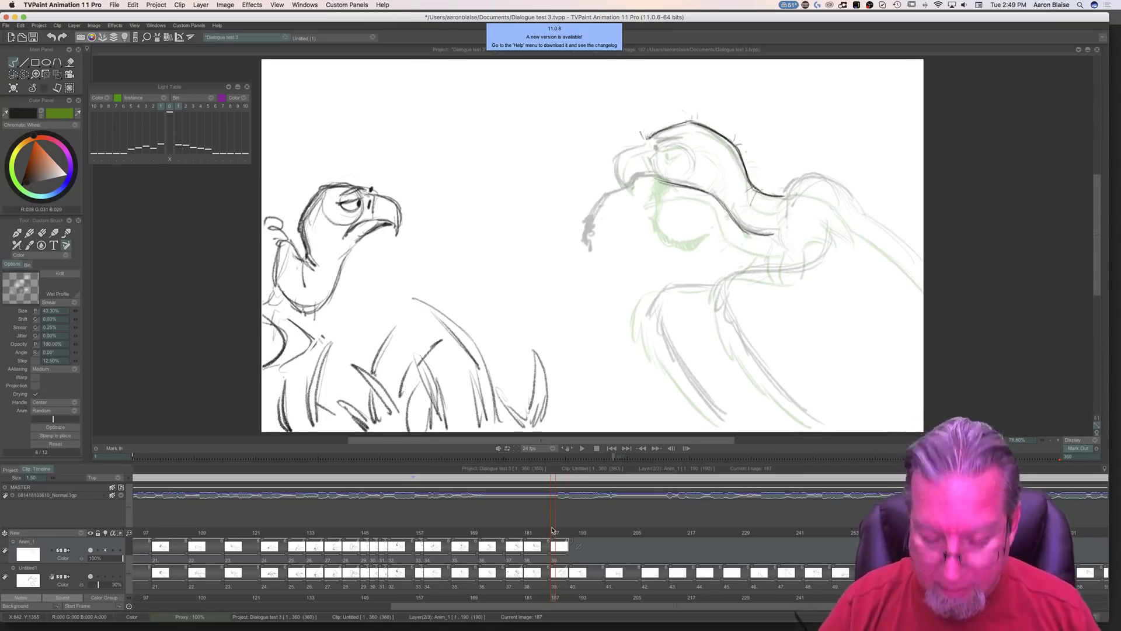
key(Tab)
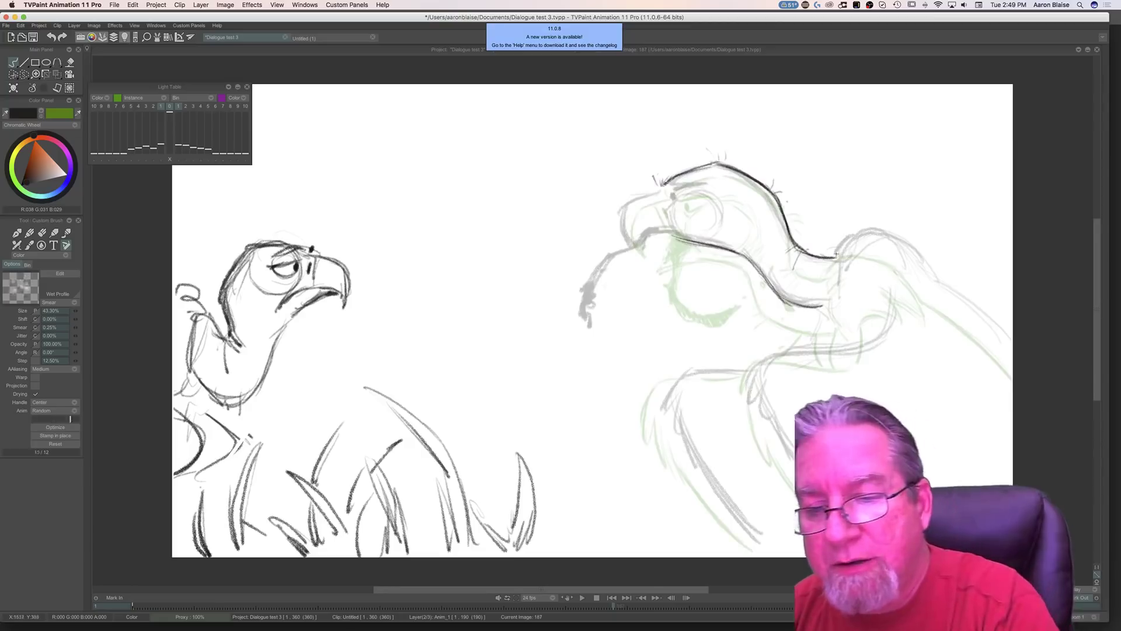
Step: Ink the top of the ruff and the line of the back behind it, comparing with the previous drawing
mouse_move(860, 233)
mouse_down()
mouse_move(902, 237)
mouse_move(935, 292)
mouse_up()
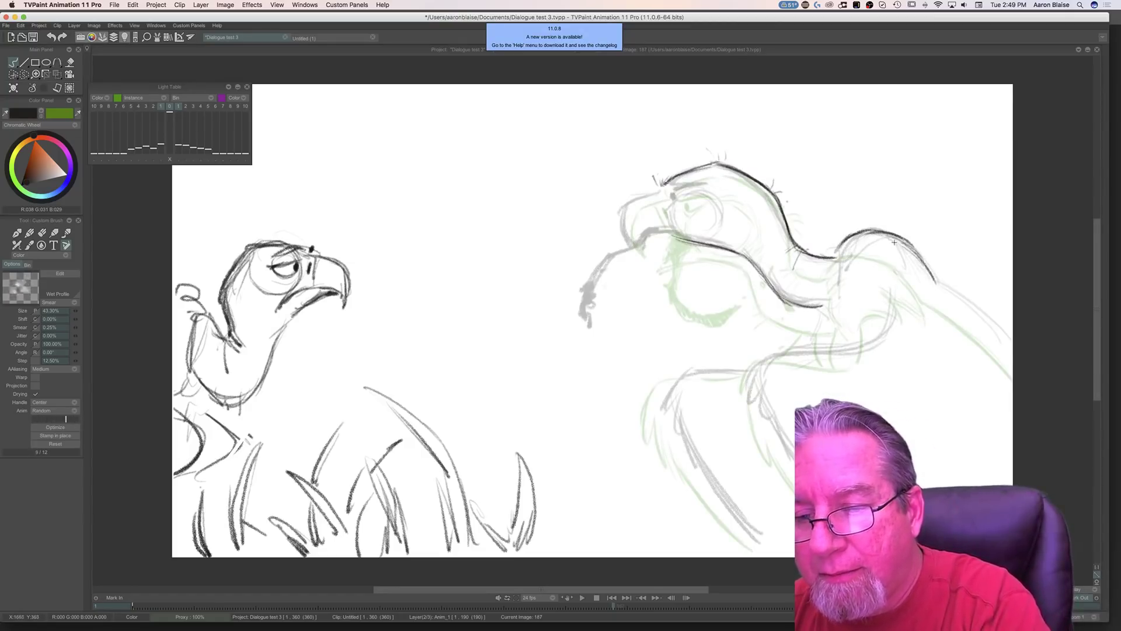
drag(934, 282, 1011, 352)
key(Right)
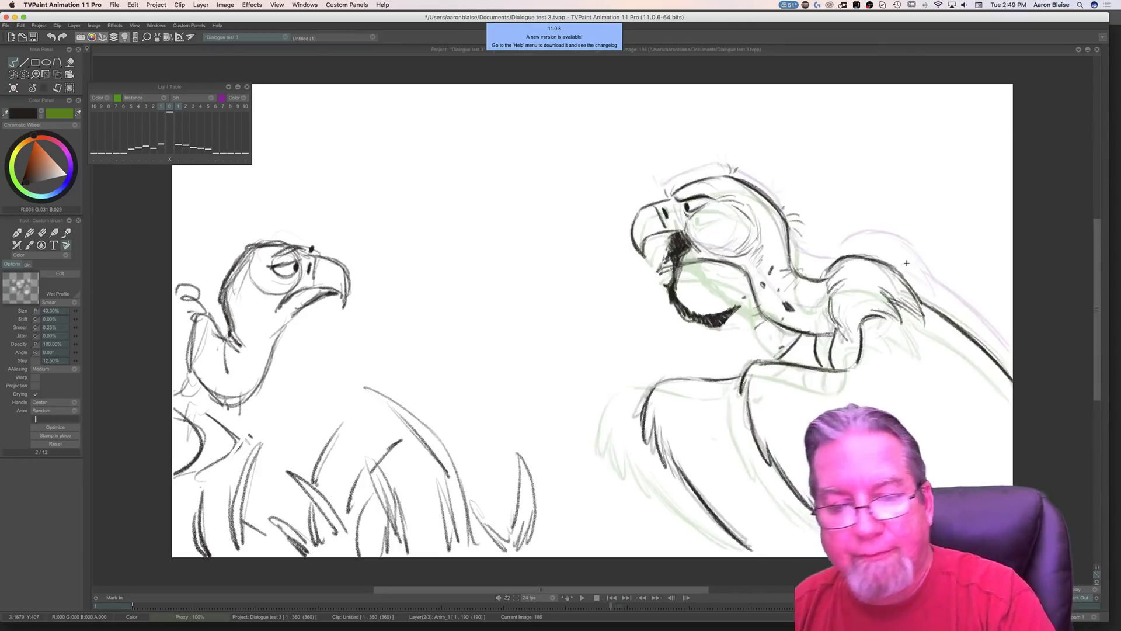
key(Left)
key(Right)
key(Left)
key(Right)
key(Left)
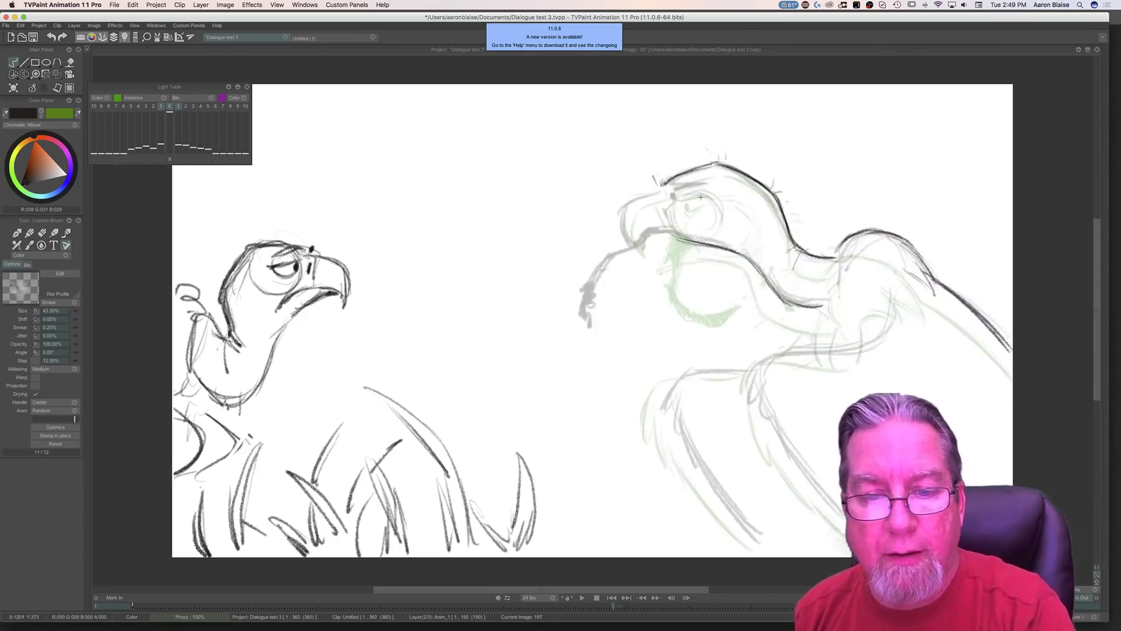
Step: Ink the heavy brow line above the right-hand vulture's eye, comparing with the previous drawing
mouse_move(686, 185)
mouse_down()
mouse_move(672, 187)
mouse_move(697, 182)
mouse_move(664, 188)
mouse_move(706, 183)
mouse_up()
key(Right)
key(Left)
key(Right)
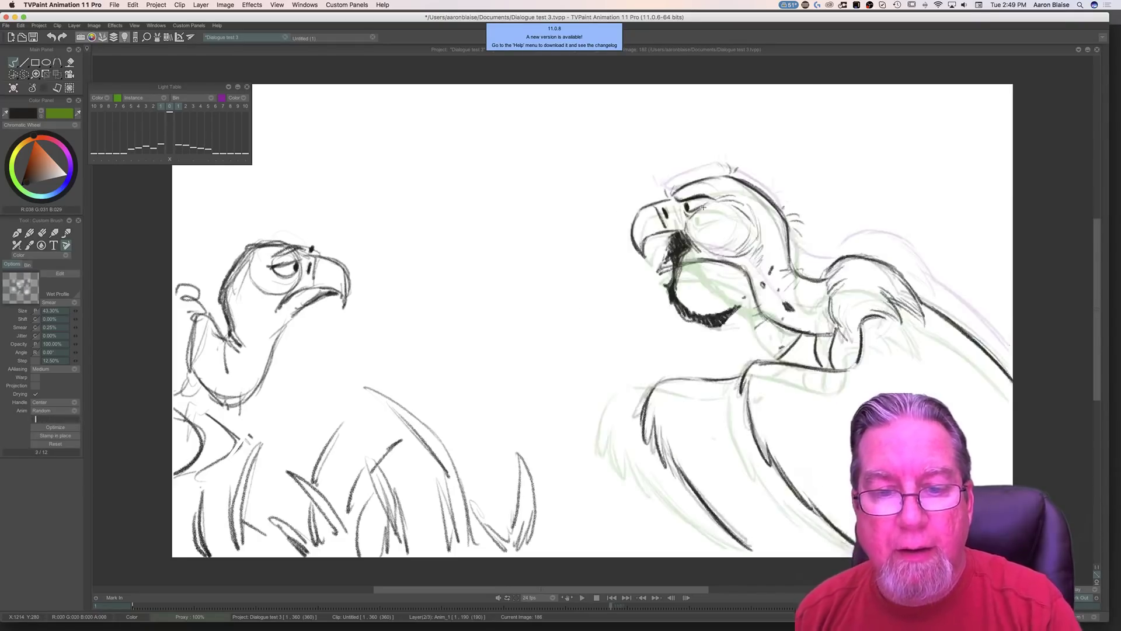
key(Left)
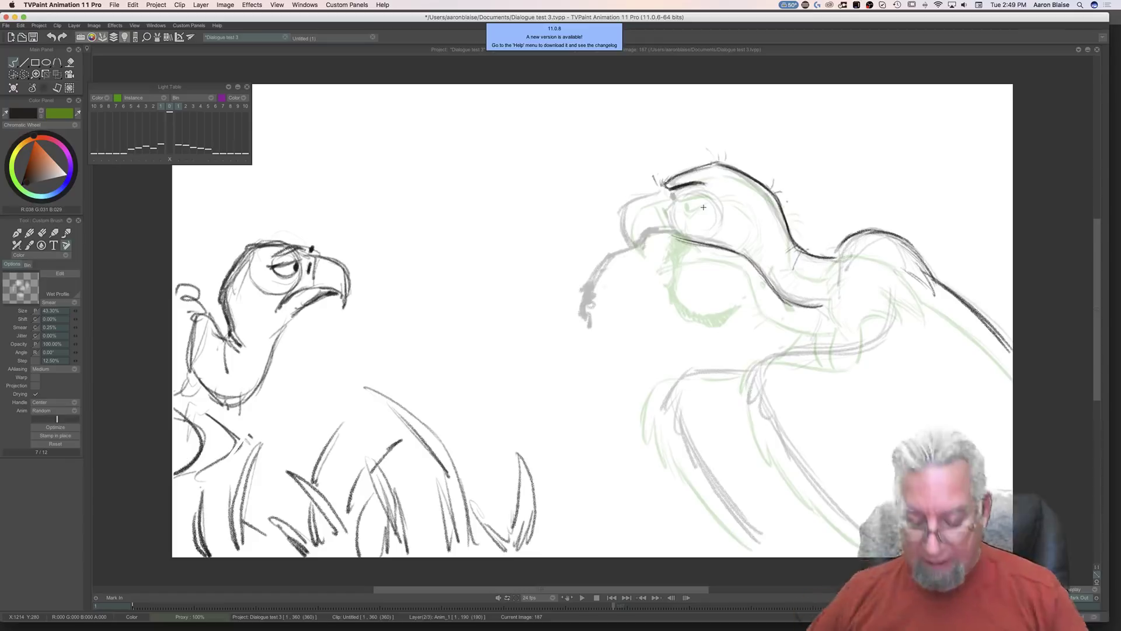
key(Left)
key(Right)
key(Left)
key(Right)
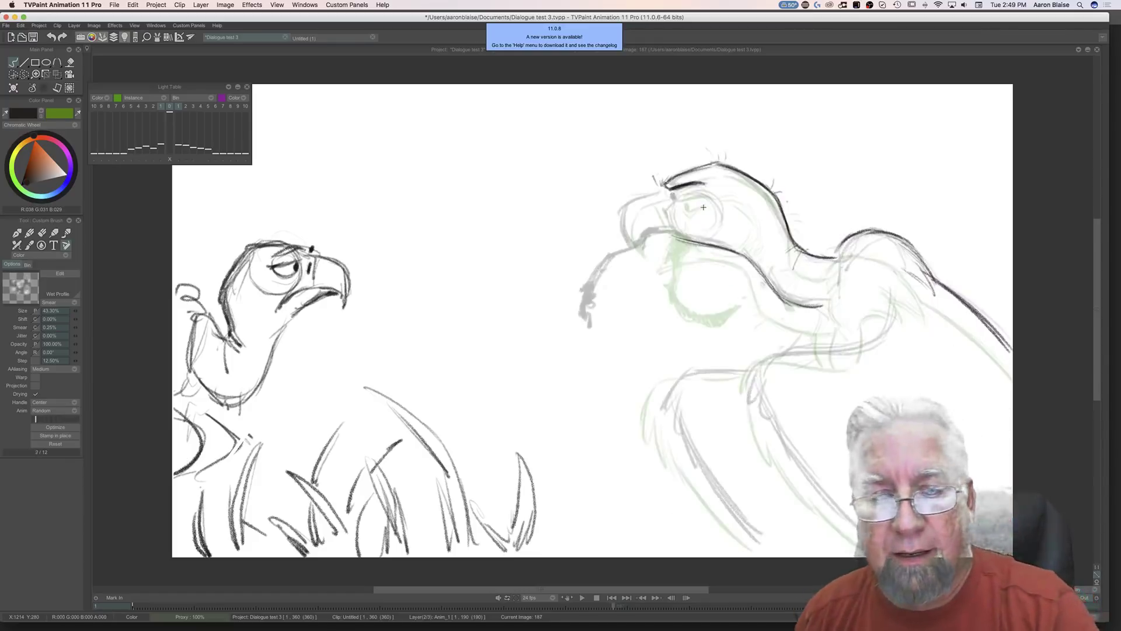
drag(695, 187, 727, 189)
key(Left)
key(Right)
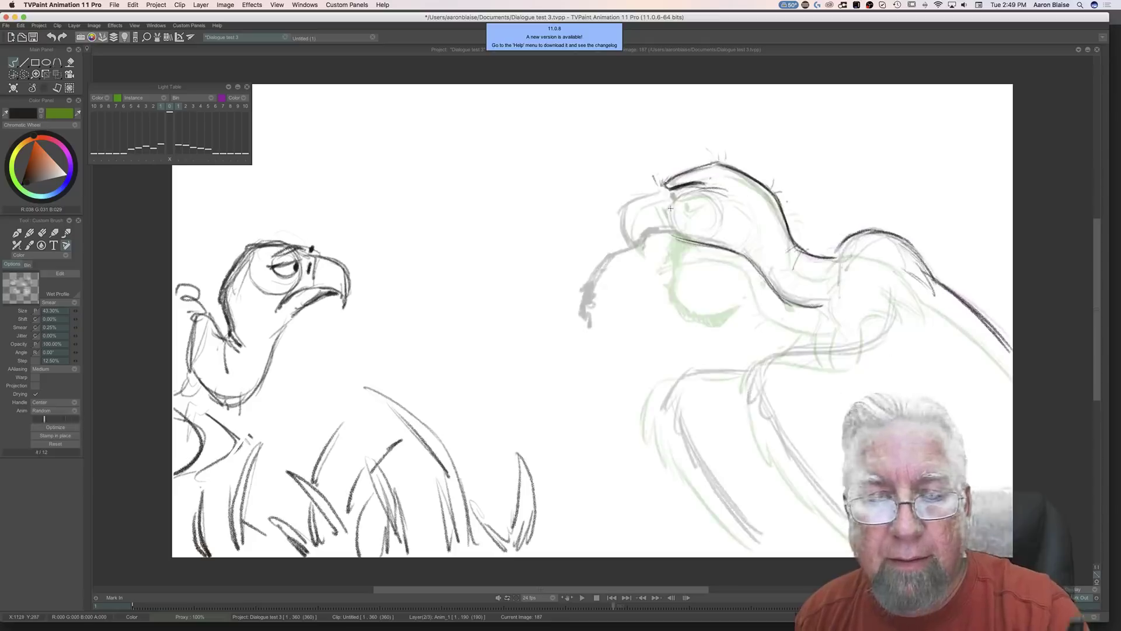
Step: Darken the small pupil under the front end of the brow and flip through the neighbouring drawings
drag(674, 195, 673, 199)
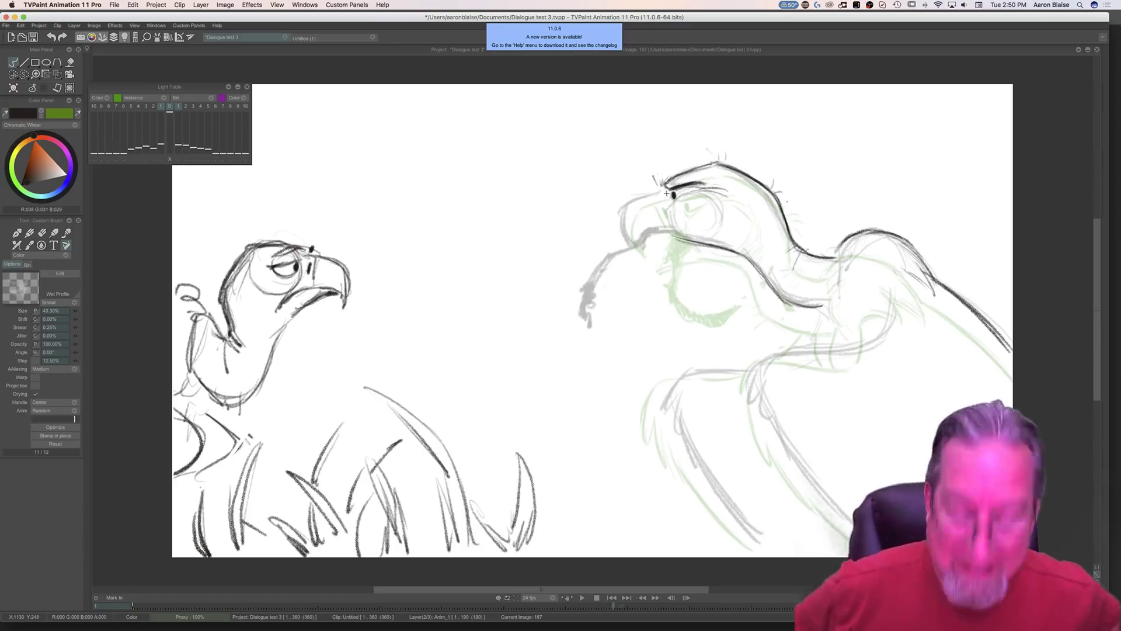
key(Left)
key(Left)
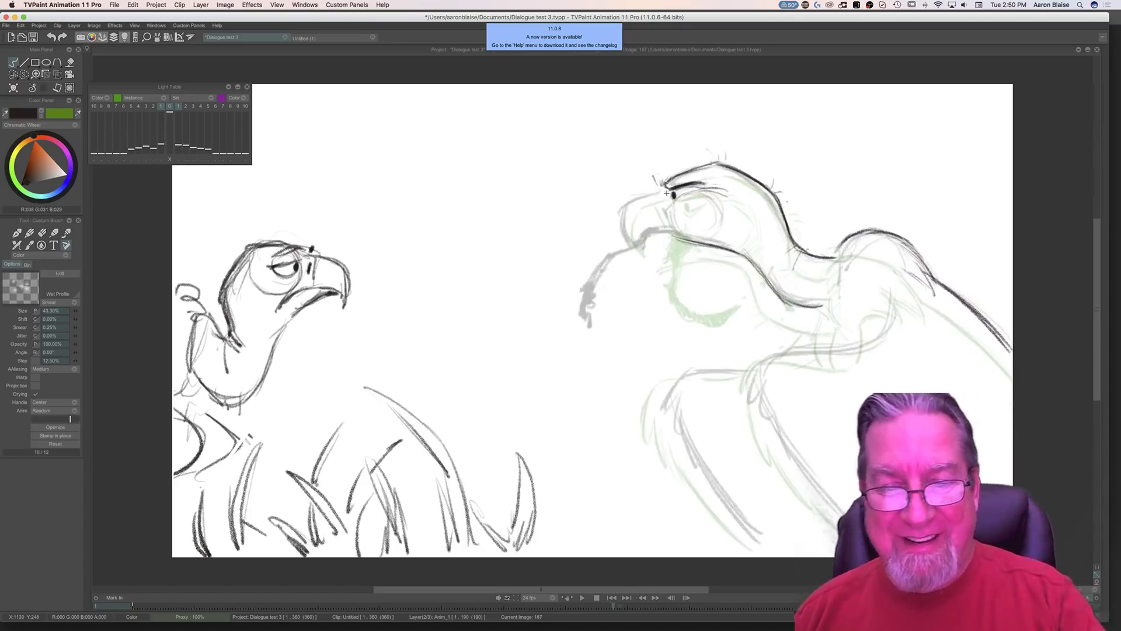
key(Right)
key(Right)
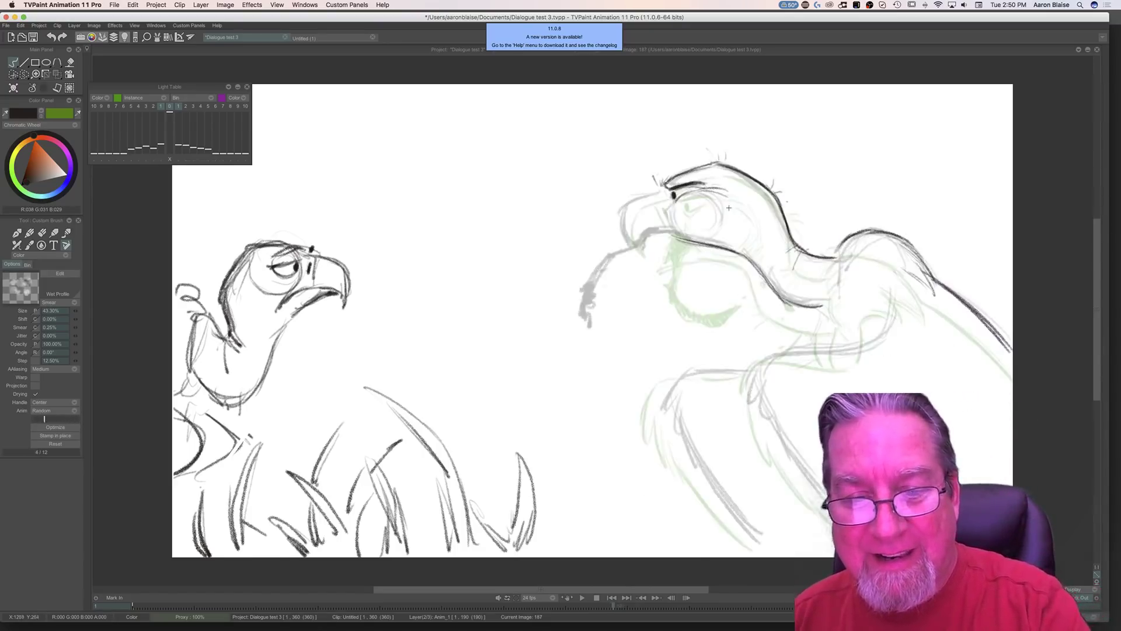
Step: Draw short curved wrinkle lines behind the eye, comparing them with the previous drawing
mouse_move(737, 208)
mouse_down()
mouse_move(730, 236)
mouse_move(673, 235)
mouse_move(737, 252)
mouse_up()
key(e)
key(e)
key(Left)
key(Right)
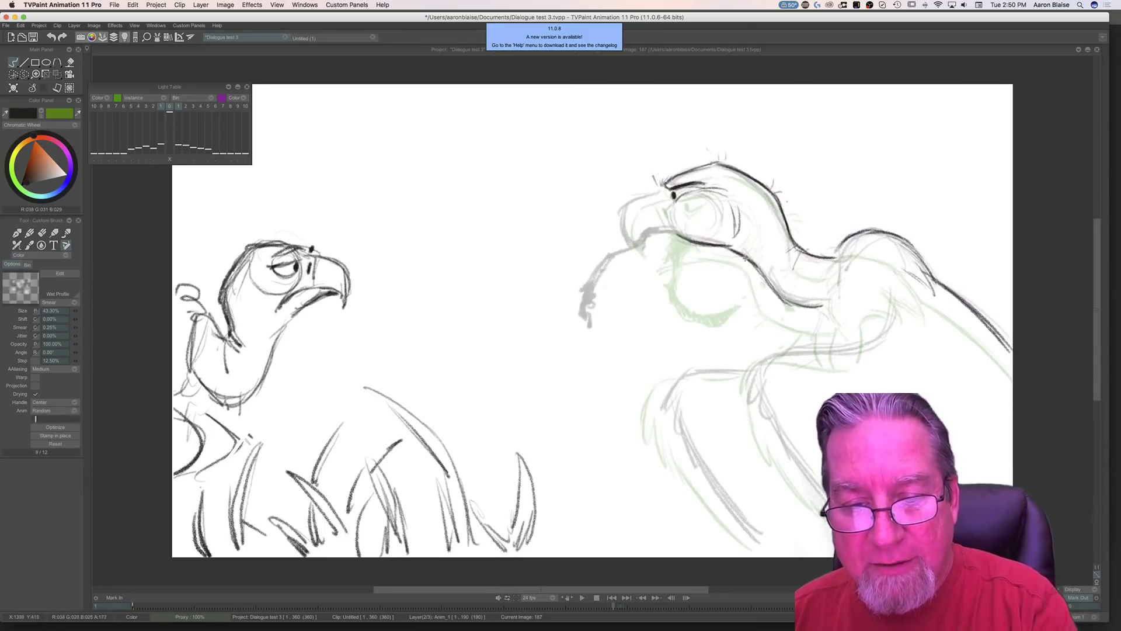
key(Left)
key(Right)
key(Left)
key(Right)
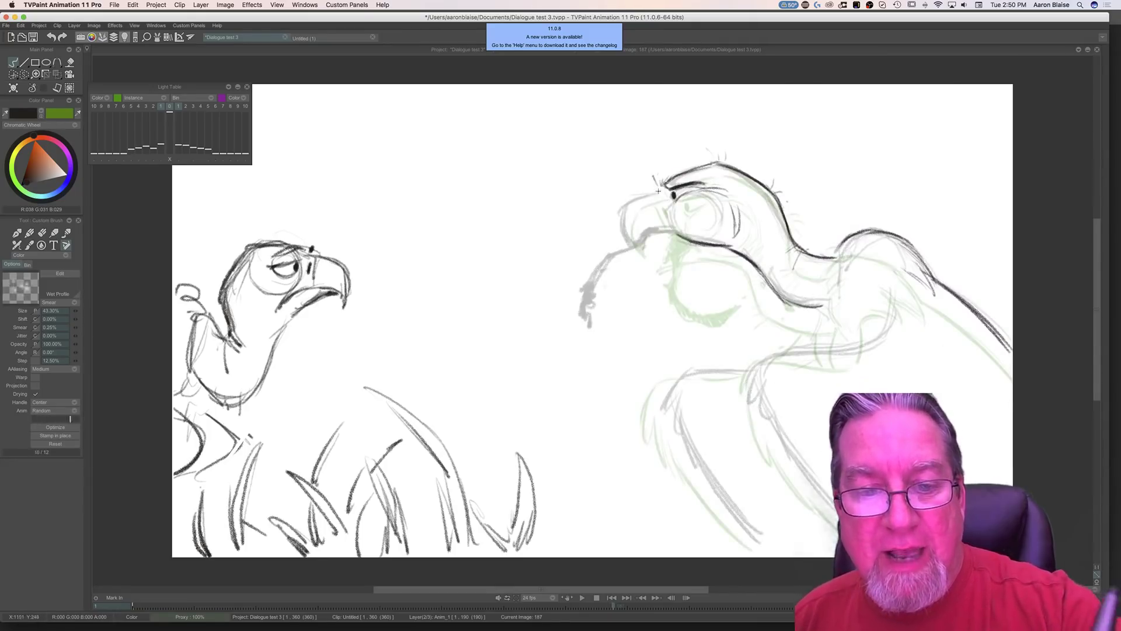
Step: Ink the top and hooked front of the upper beak, comparing with the previous drawing
key(Left)
key(Right)
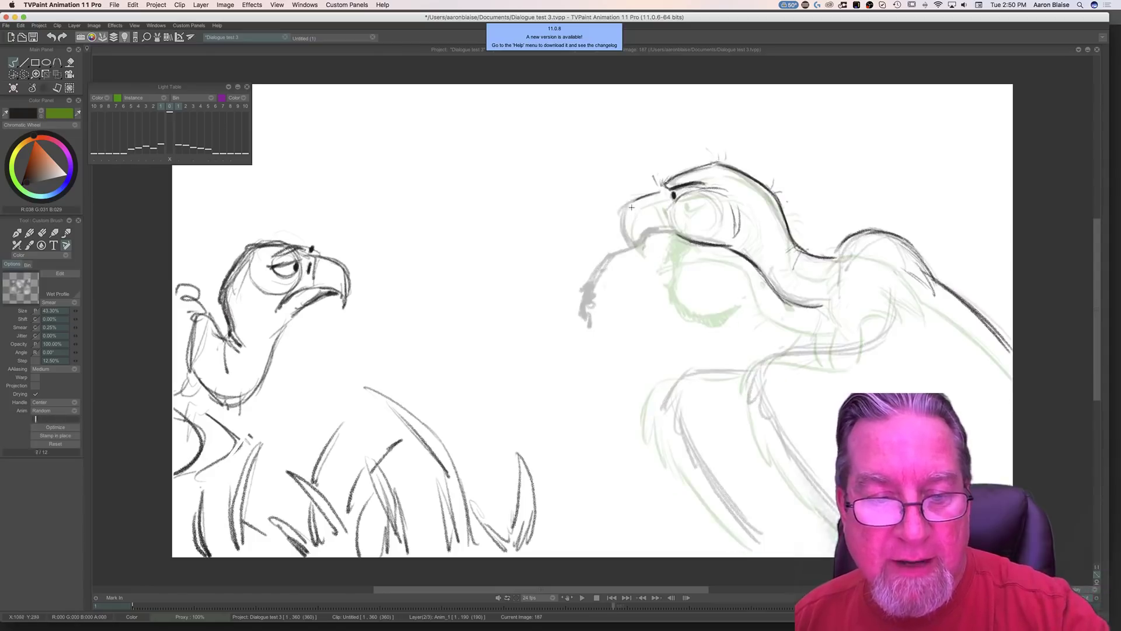
mouse_move(630, 203)
mouse_down()
mouse_move(625, 238)
mouse_move(639, 250)
mouse_up()
key(Left)
key(Right)
key(Left)
key(Right)
Step: Add the mouth edge and dark nostril to the upper beak, comparing with the previous drawing
mouse_move(654, 236)
mouse_down()
mouse_move(672, 238)
mouse_move(648, 233)
mouse_move(653, 205)
mouse_move(655, 216)
mouse_up()
key(Left)
key(Right)
key(Left)
key(Right)
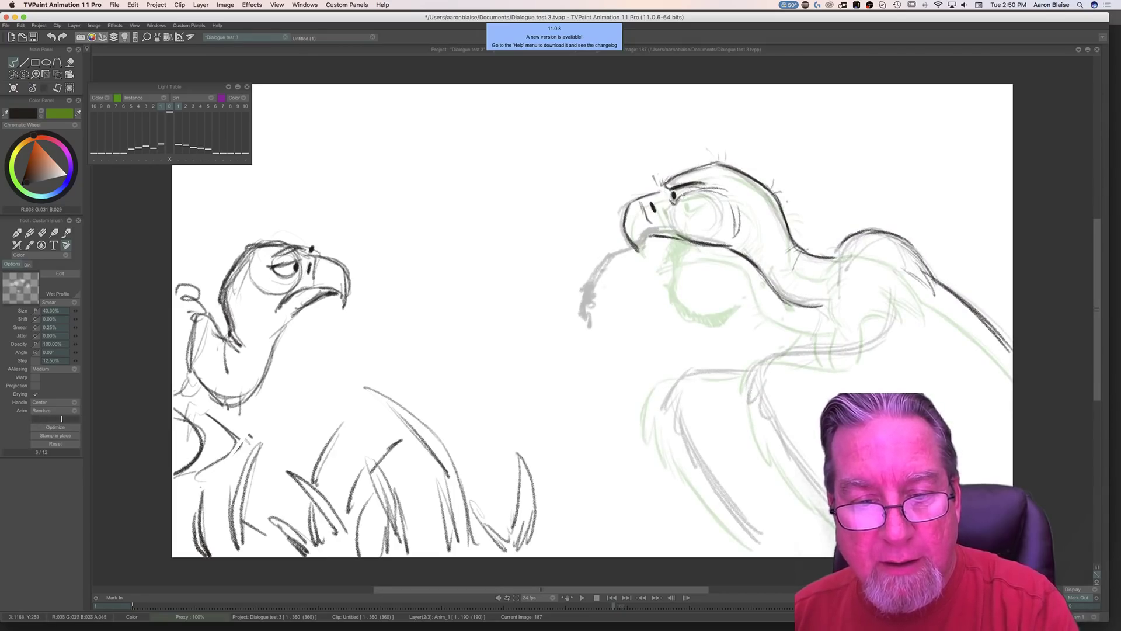
Step: Draw the rear edge of the beak and shade the mouth interior dark, comparing with the previous drawing
mouse_move(664, 197)
mouse_down()
mouse_move(658, 184)
mouse_move(683, 236)
mouse_move(648, 230)
mouse_move(673, 227)
mouse_move(640, 236)
mouse_move(643, 257)
mouse_up()
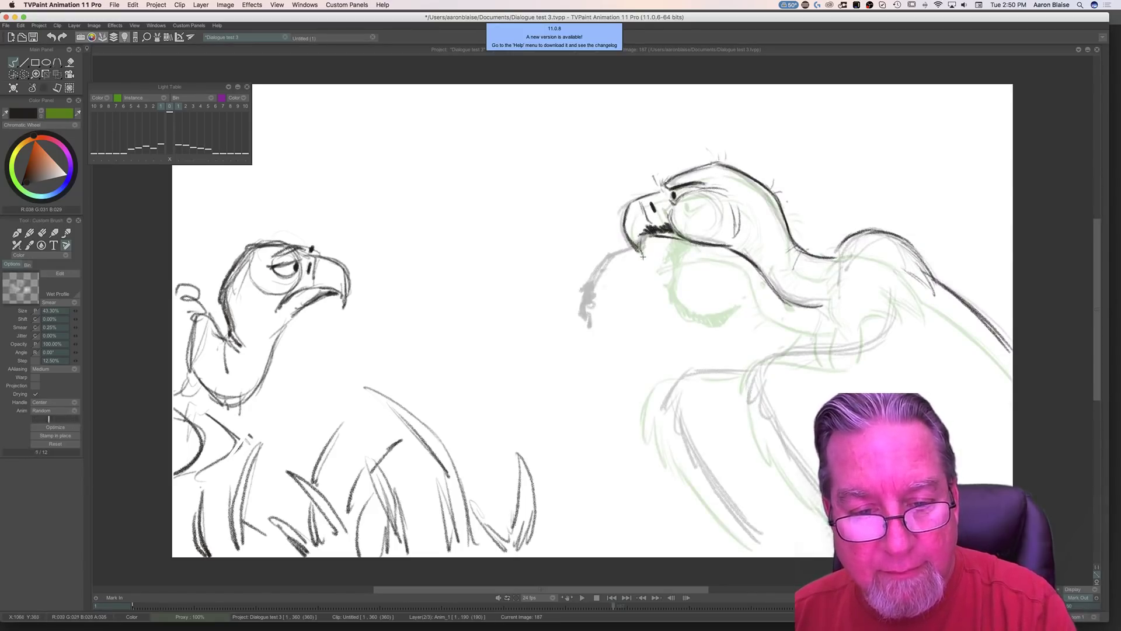
key(Left)
key(Right)
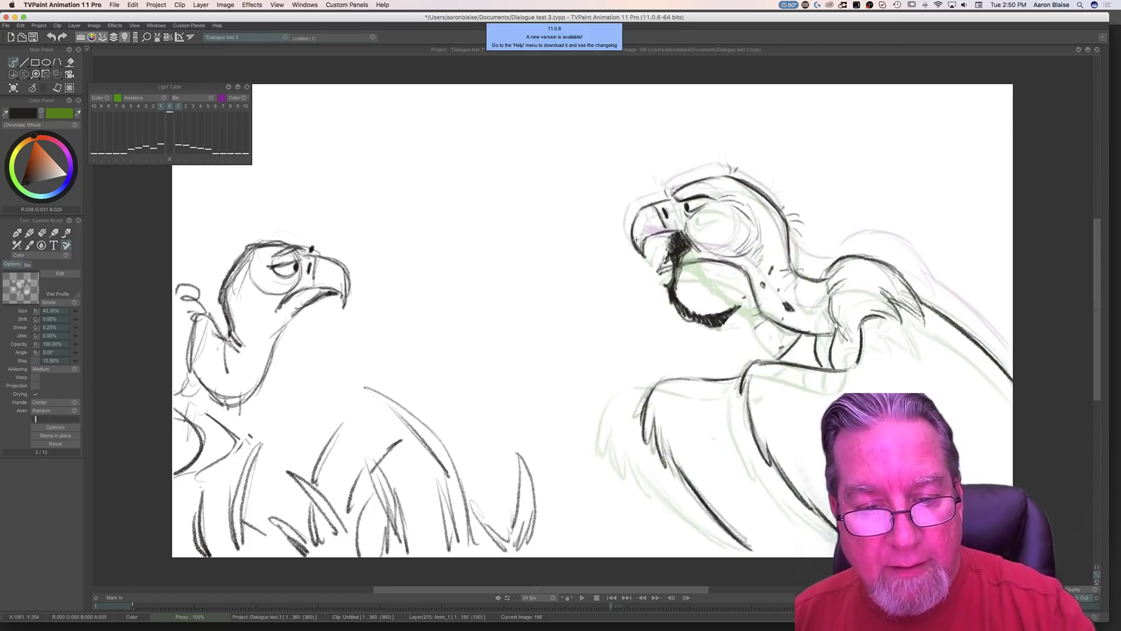
key(Left)
key(Right)
Step: Ink the thick, ragged curved strand sweeping forward and down from the beak, comparing with the previous drawing
mouse_move(634, 244)
mouse_down()
mouse_move(602, 257)
mouse_move(590, 279)
mouse_move(616, 255)
mouse_move(592, 275)
mouse_move(586, 310)
mouse_move(595, 336)
mouse_move(626, 340)
mouse_move(599, 332)
mouse_move(584, 305)
mouse_move(592, 332)
mouse_move(596, 271)
mouse_move(587, 303)
mouse_up()
key(Left)
key(Right)
key(Left)
key(Right)
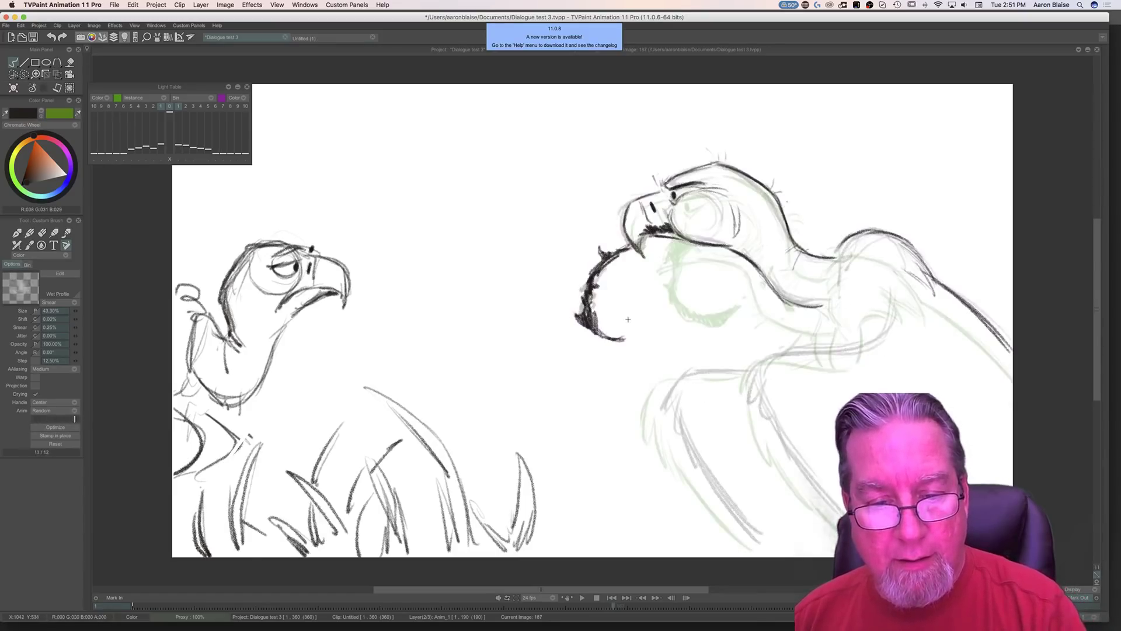
Step: Scatter small dark spatter dots between the strand's lower end and the throat, comparing with the previous drawing
click(636, 332)
click(631, 315)
click(669, 308)
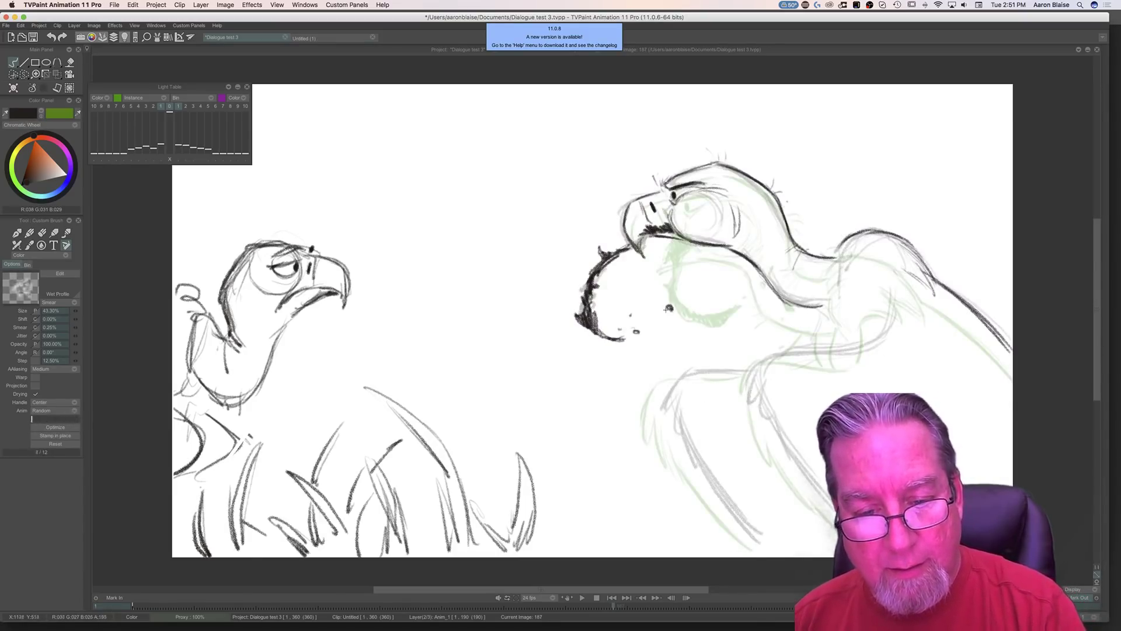
click(745, 304)
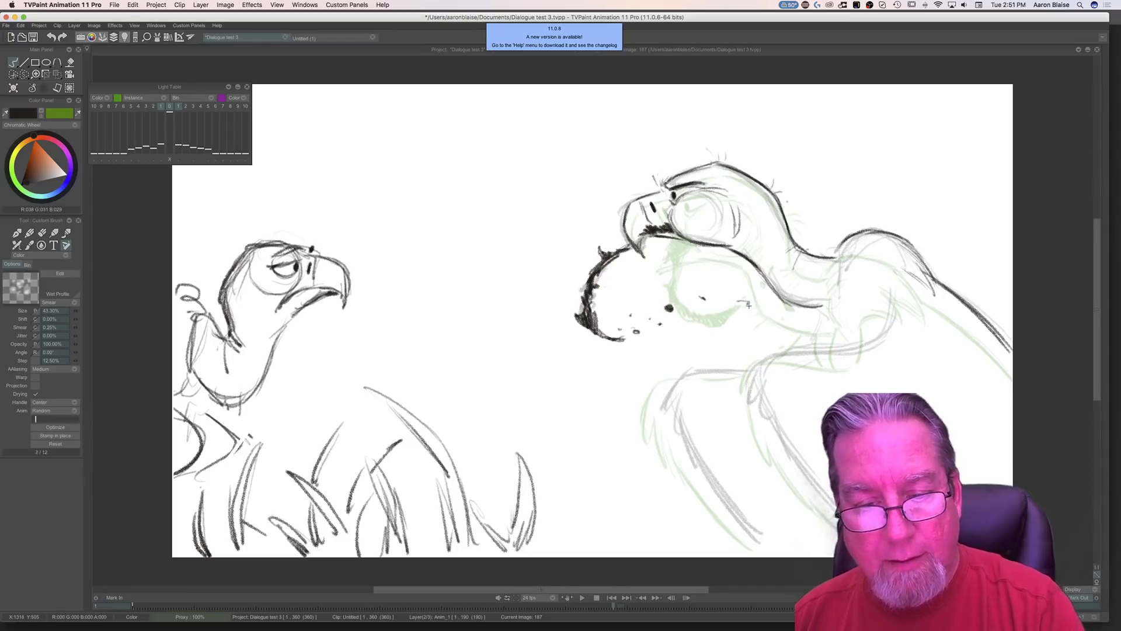
key(Right)
key(Left)
key(Right)
key(Left)
key(Right)
key(Left)
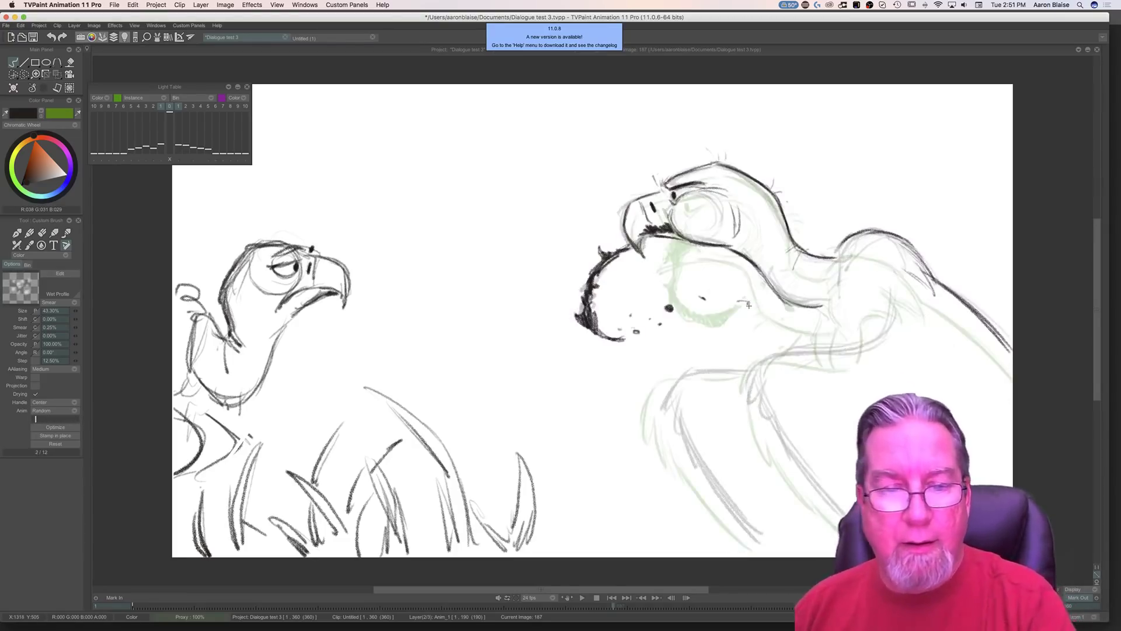
Step: Ink a line along the lower edge of the mouth and clean it up with the eraser
drag(644, 244, 676, 237)
key(Right)
key(Left)
key(Right)
key(Left)
key(e)
key(Right)
key(Left)
key(e)
Step: Strengthen the lower edge of the mouth behind the beak tip and check it repeatedly against the previous drawing
drag(648, 244, 682, 239)
key(Right)
key(Left)
key(Right)
key(Left)
key(Right)
key(Left)
key(Right)
key(Left)
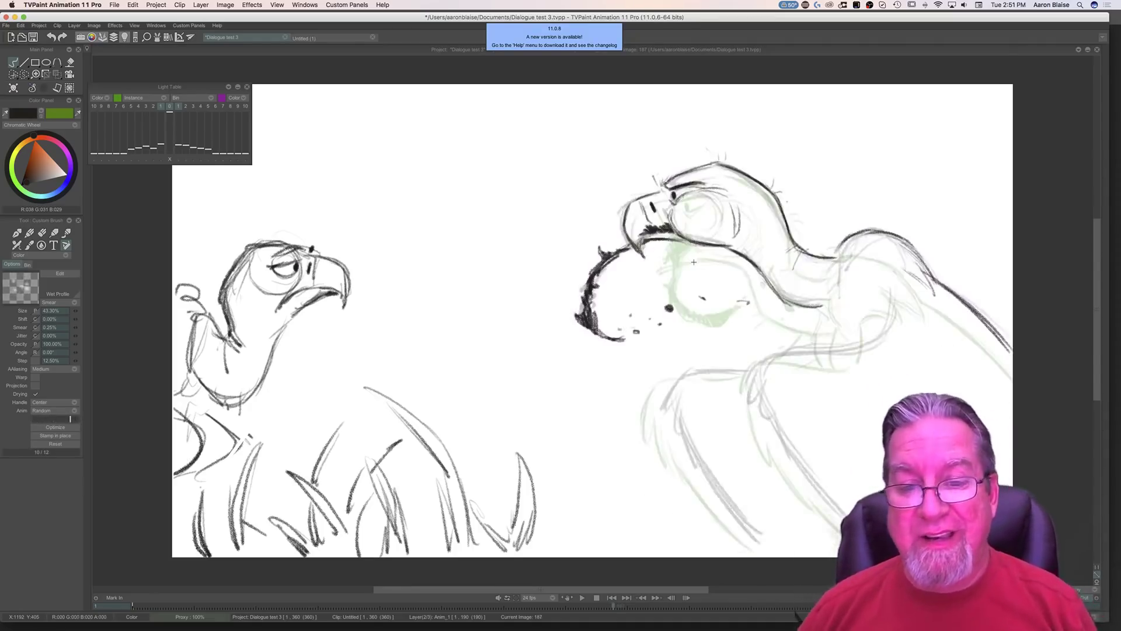
key(Right)
key(Left)
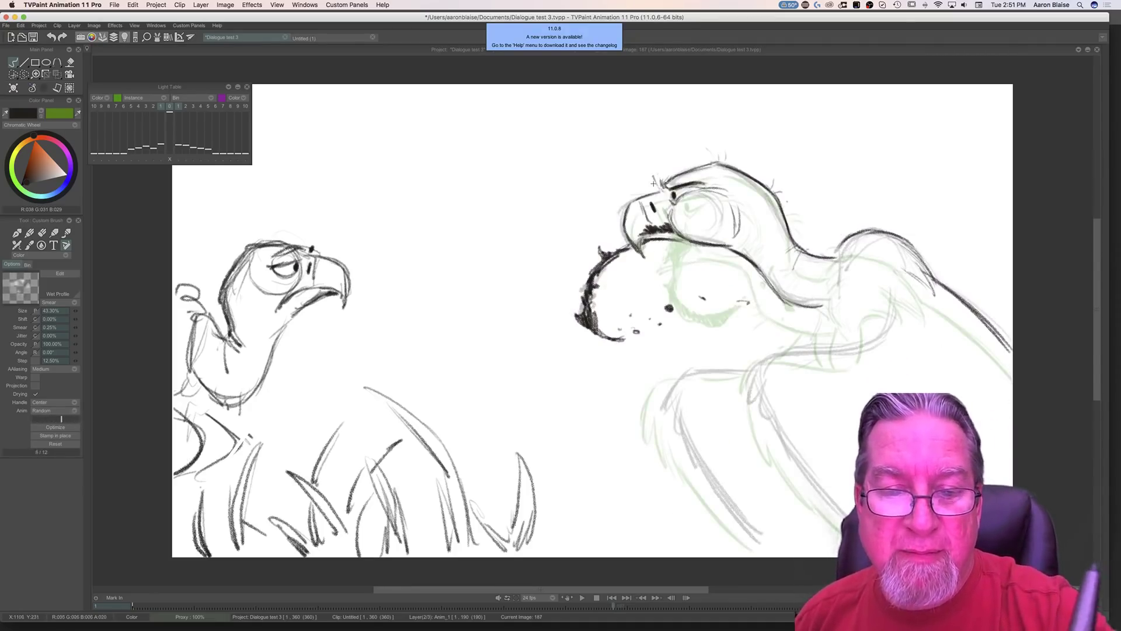
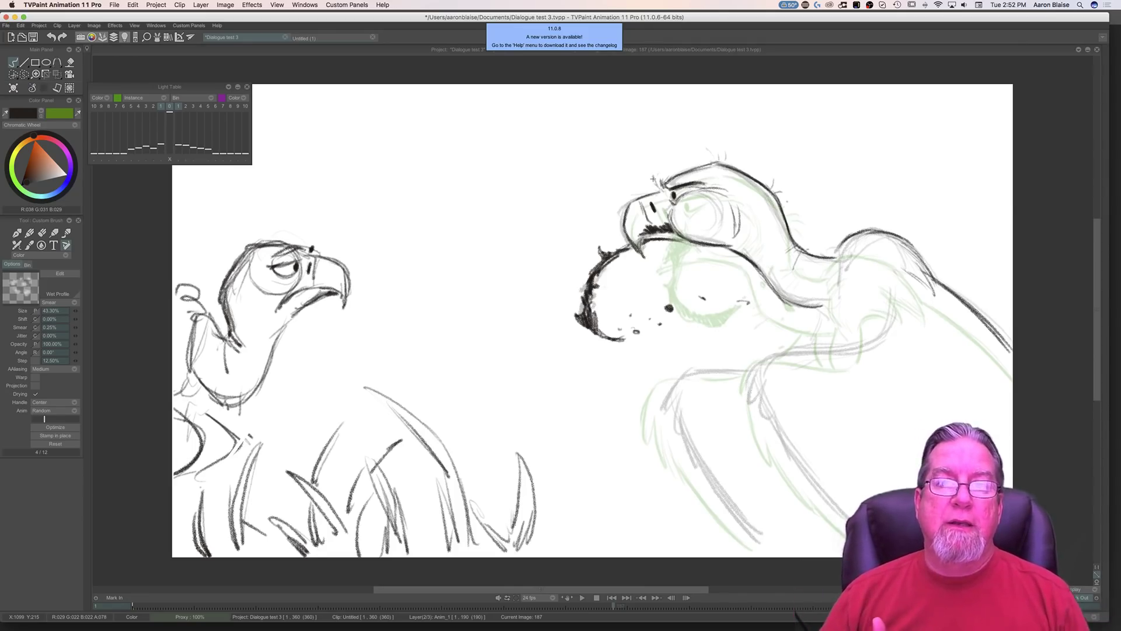
key(Left)
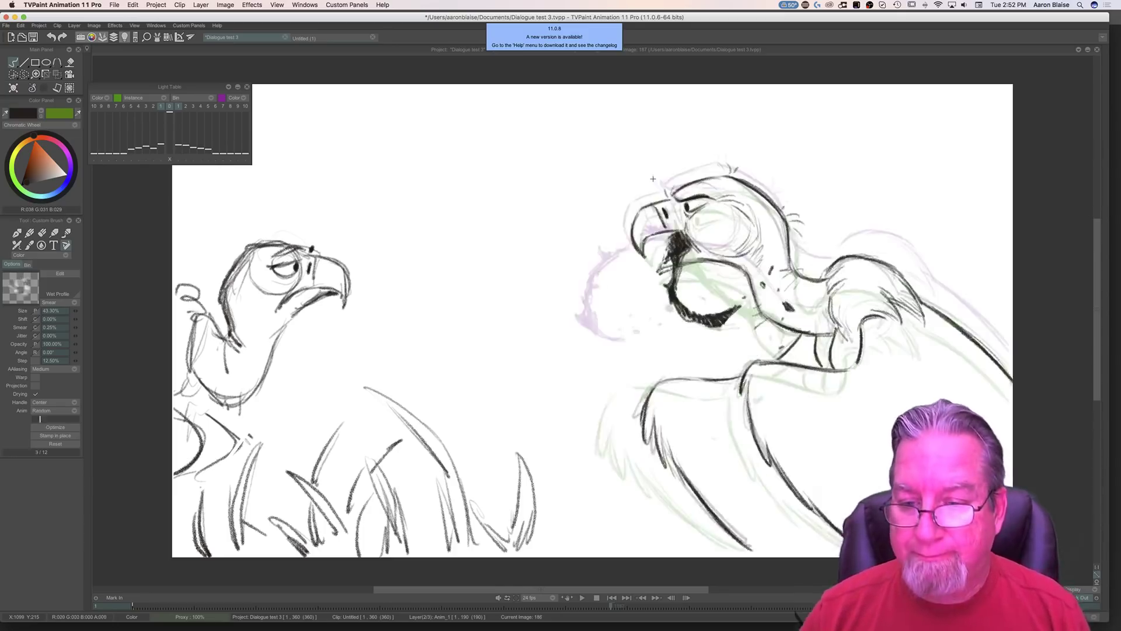
key(Right)
key(Left)
key(Right)
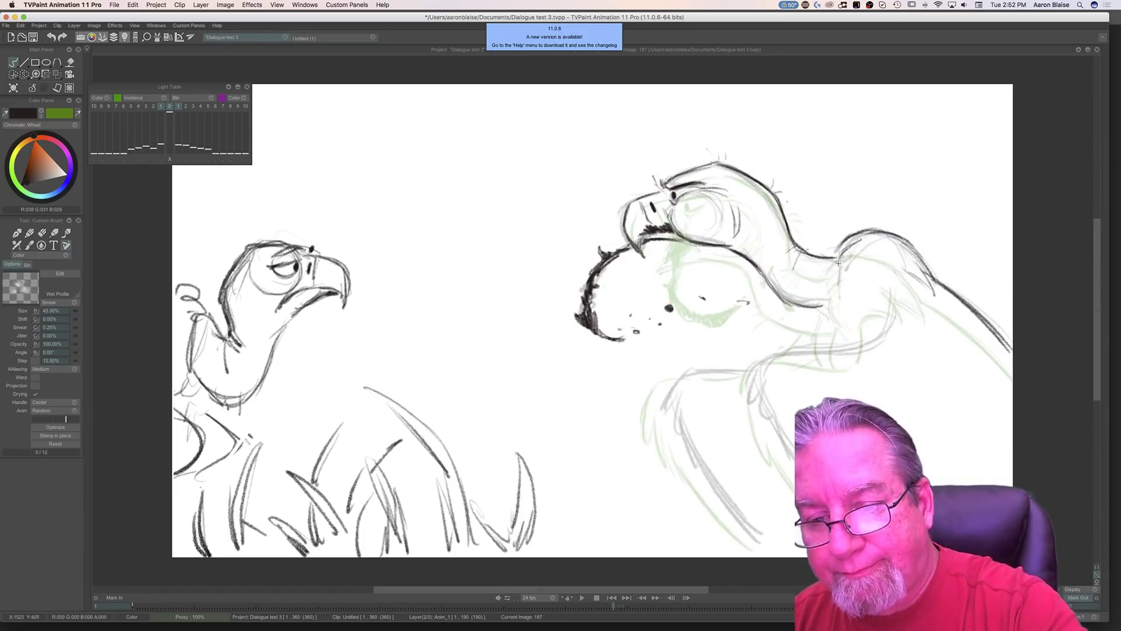
Step: Ink the feather tips at the back of the right-hand vulture's neck ruff, comparing with the previous drawing
key(Left)
key(Right)
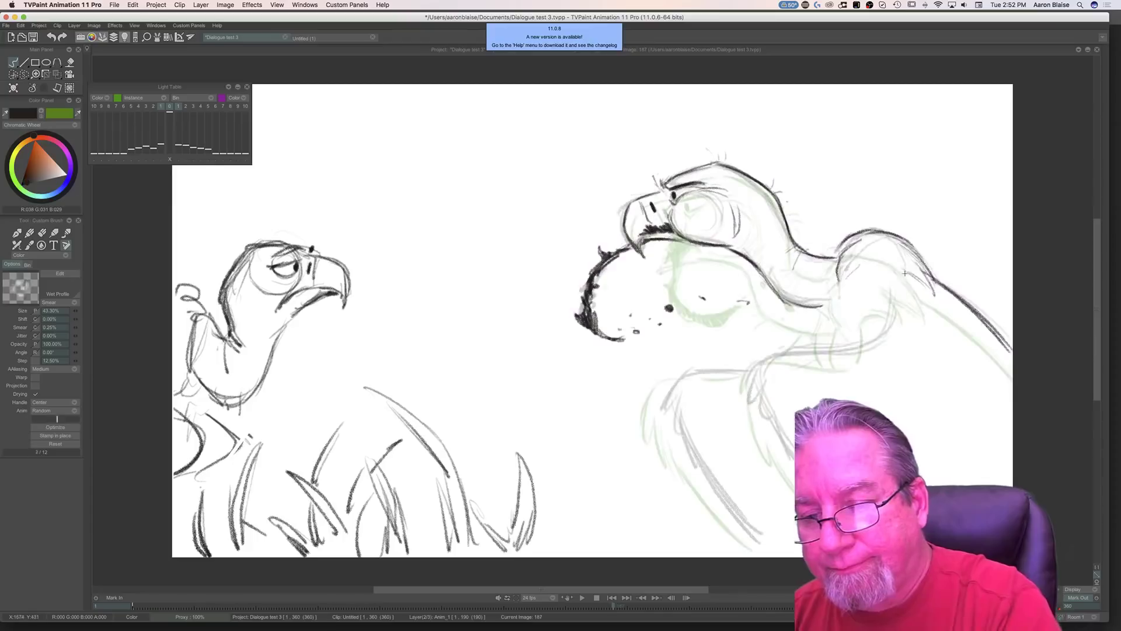
drag(904, 267, 920, 307)
drag(900, 275, 915, 299)
key(Left)
key(Right)
Step: Ink the front curve and underside feathers of the neck ruff, checking against the previous drawing
mouse_move(854, 254)
mouse_down()
mouse_move(843, 296)
mouse_move(845, 272)
mouse_move(866, 306)
mouse_move(890, 284)
mouse_move(901, 293)
mouse_move(865, 303)
mouse_move(860, 311)
mouse_move(880, 301)
mouse_move(874, 333)
mouse_up()
key(Left)
key(Right)
key(Left)
key(Right)
Step: Ink the curve from beneath the ruff along the shoulder to the near wing's bend, comparing with the adjacent drawing
mouse_move(885, 293)
mouse_down()
mouse_move(874, 342)
mouse_move(780, 350)
mouse_move(759, 363)
mouse_move(752, 405)
mouse_up()
key(Right)
key(Left)
key(Right)
key(Left)
key(Right)
key(Left)
Step: Ink the upper feathers on the near wing's leading edge and save the project
mouse_move(758, 365)
mouse_down()
mouse_move(752, 406)
mouse_move(784, 456)
mouse_up()
key(Right)
key(Left)
drag(765, 412, 786, 458)
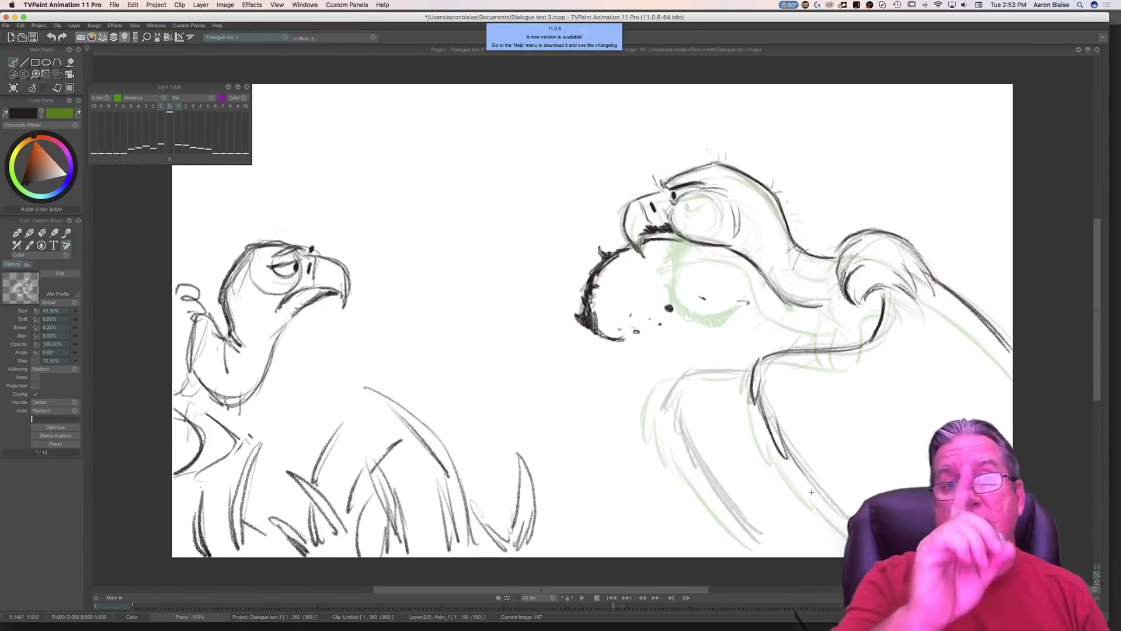
key(super+s)
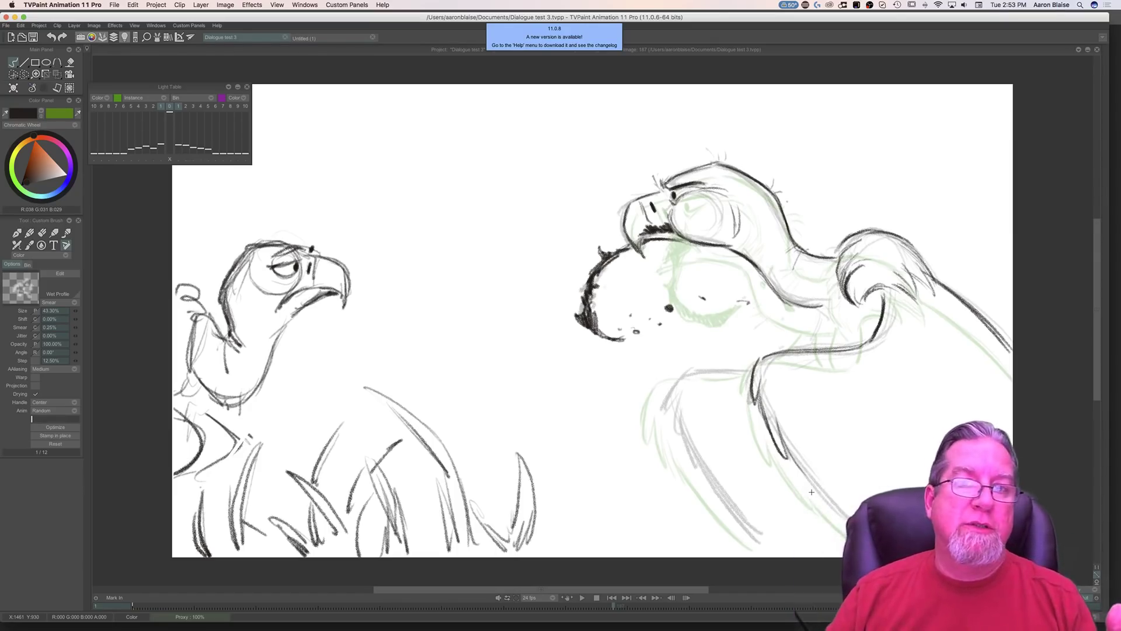
Step: Continue the near wing's leading edge down toward its tip, comparing with the neighbouring drawings
key(Left)
key(Right)
key(Left)
key(Right)
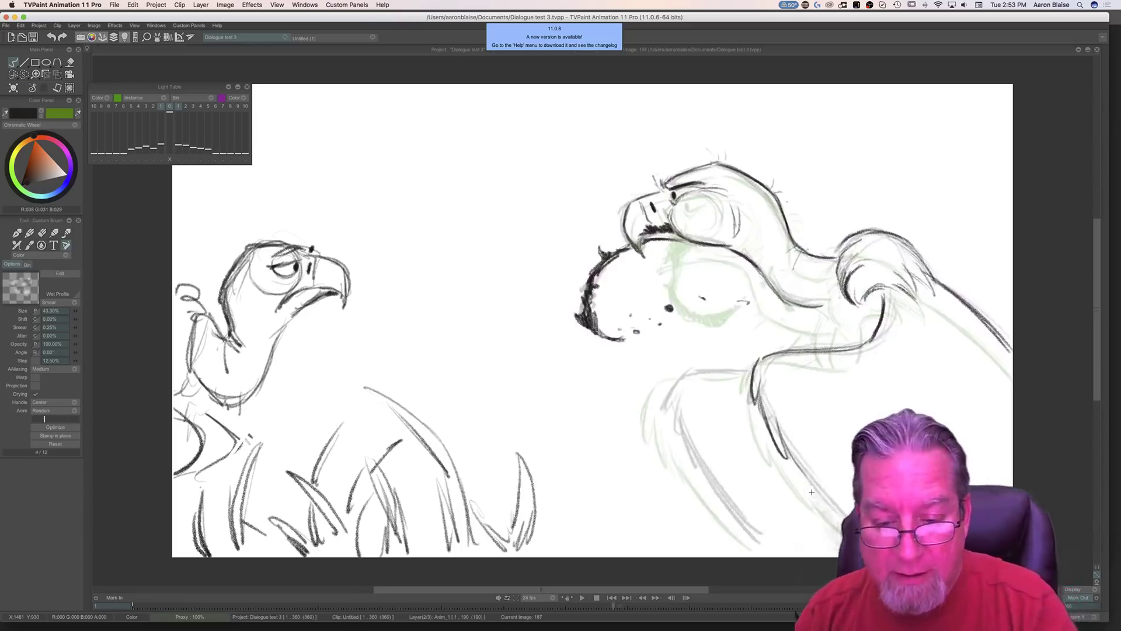
drag(779, 423, 823, 492)
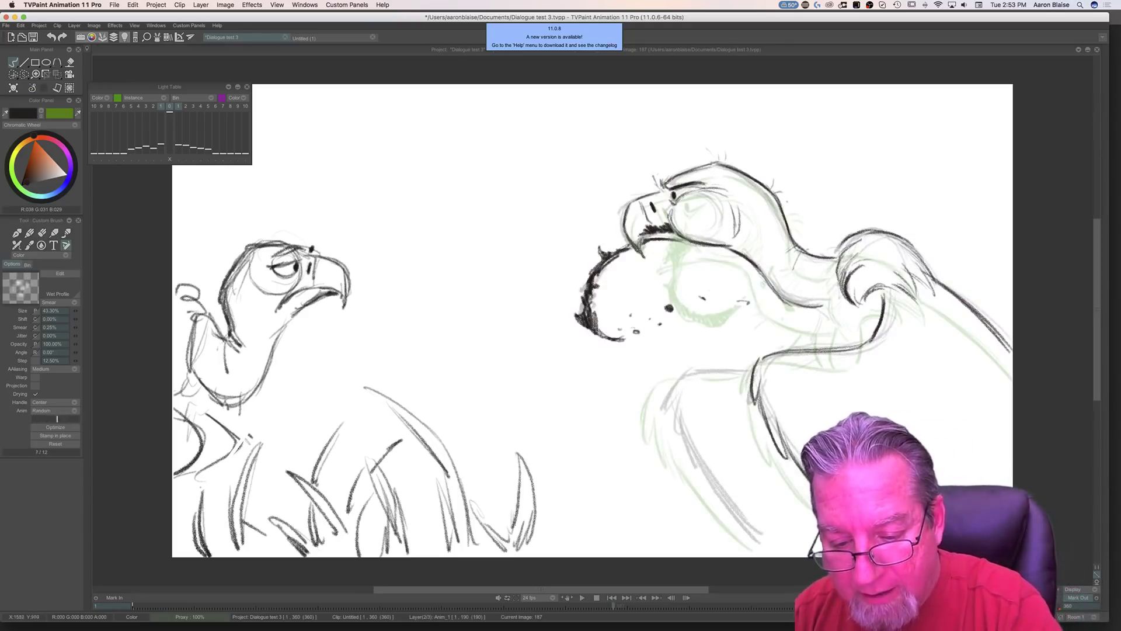
key(Left)
key(Right)
key(Left)
key(Right)
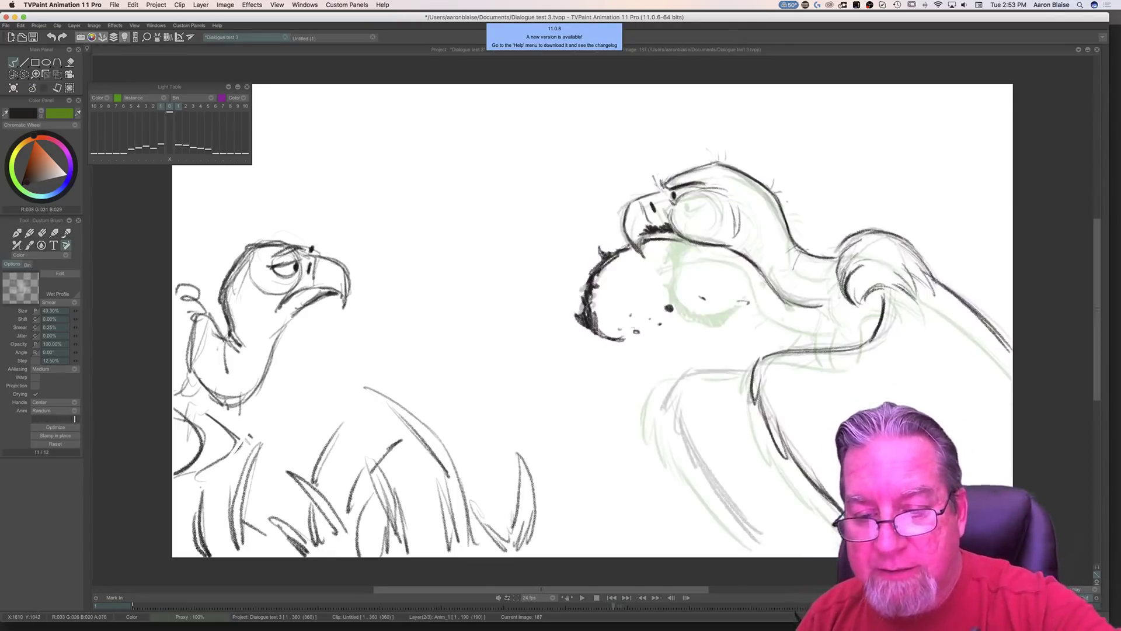
key(Right)
key(Left)
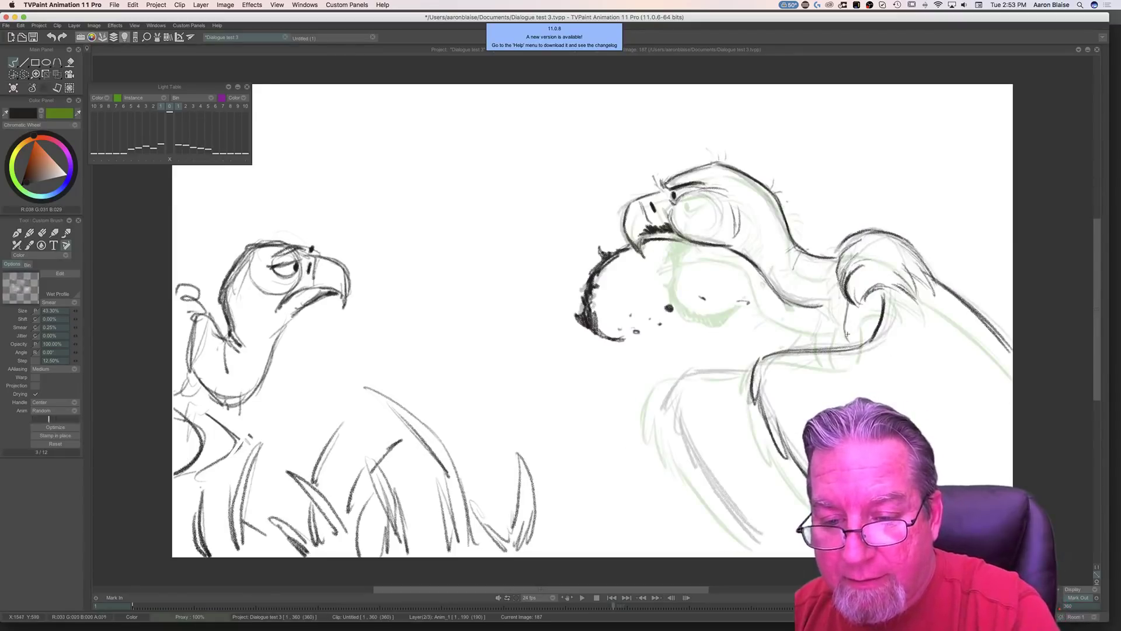
Step: Extend the underside line of the neck to meet the ruff and compare it with the adjacent drawing
key(Right)
key(Left)
mouse_move(841, 307)
mouse_down()
mouse_move(789, 302)
mouse_move(846, 307)
mouse_up()
key(Right)
key(Left)
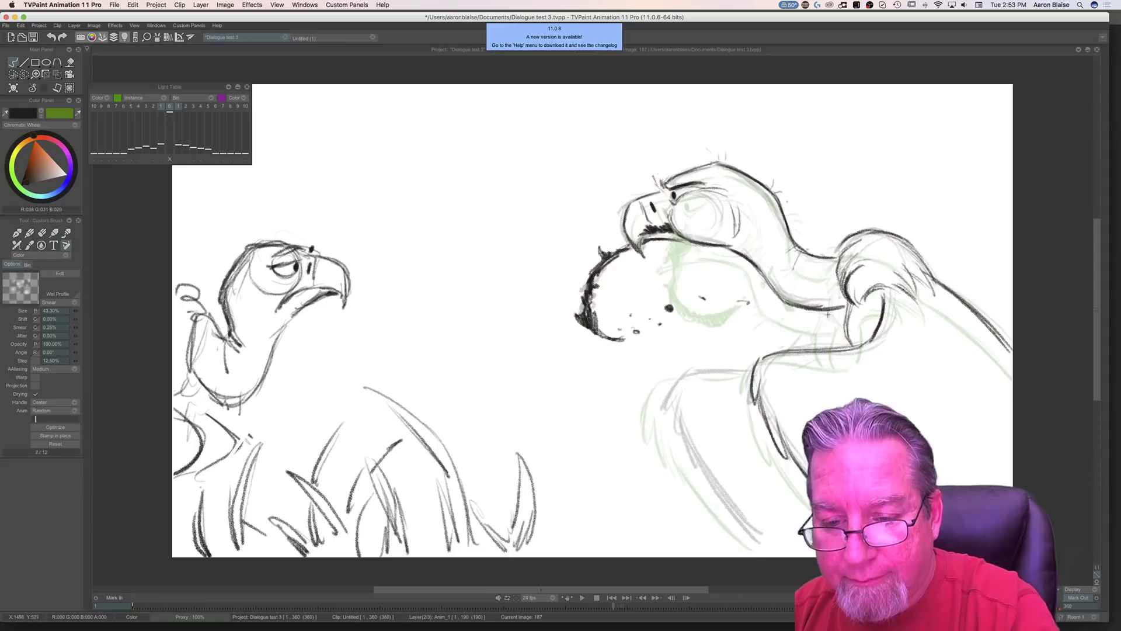
key(Right)
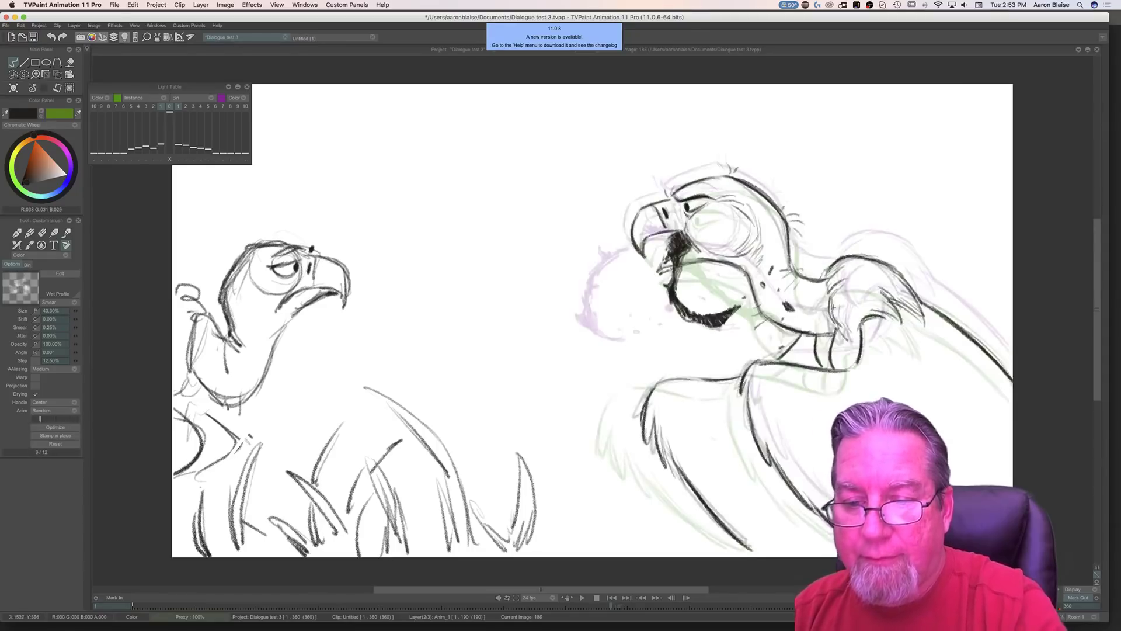
key(Right)
key(Left)
Step: Ink the short chest lines between the underside of the neck and the shoulder
mouse_move(857, 359)
mouse_down()
mouse_move(857, 315)
mouse_move(796, 349)
mouse_move(820, 316)
mouse_up()
key(Left)
key(Right)
key(Left)
key(Right)
key(Left)
Step: Ink the far wing's shoulder line and the bend where its feathers start
mouse_move(754, 369)
mouse_down()
mouse_move(683, 373)
mouse_move(675, 432)
mouse_up()
key(Right)
key(Left)
Step: Ink the far wing's feathered leading edge down to its tip and compare it repeatedly with the previous drawing
mouse_move(672, 383)
mouse_down()
mouse_move(686, 457)
mouse_move(694, 442)
mouse_move(727, 509)
mouse_move(700, 458)
mouse_move(777, 552)
mouse_up()
key(Right)
key(Left)
key(Right)
key(Left)
key(Right)
key(Left)
key(Right)
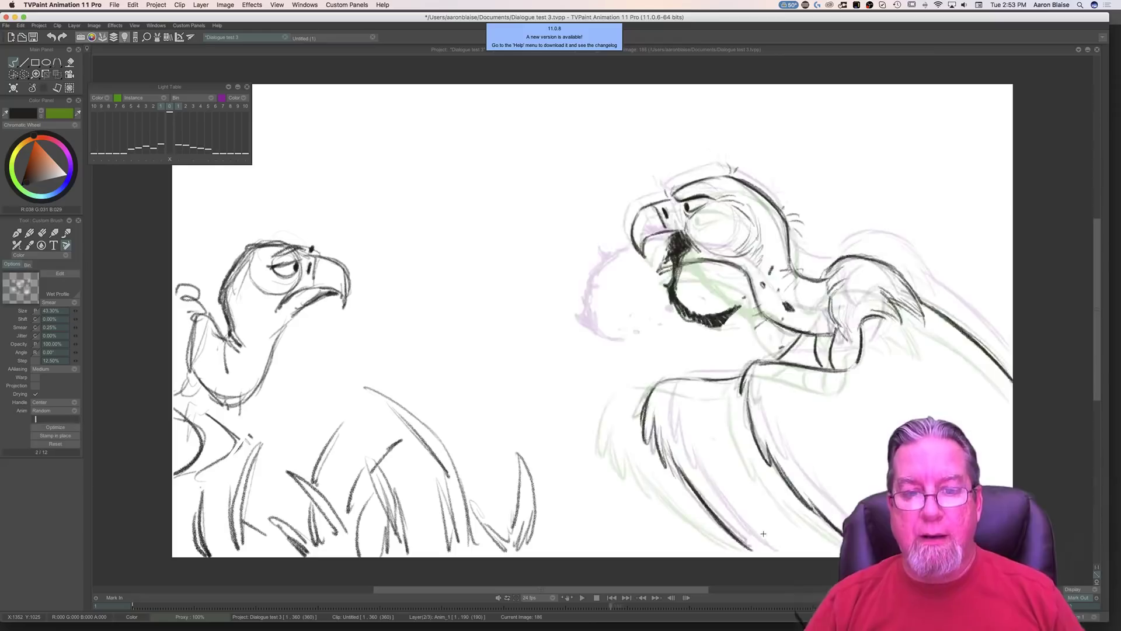
key(Left)
key(Right)
key(Left)
key(Right)
key(Left)
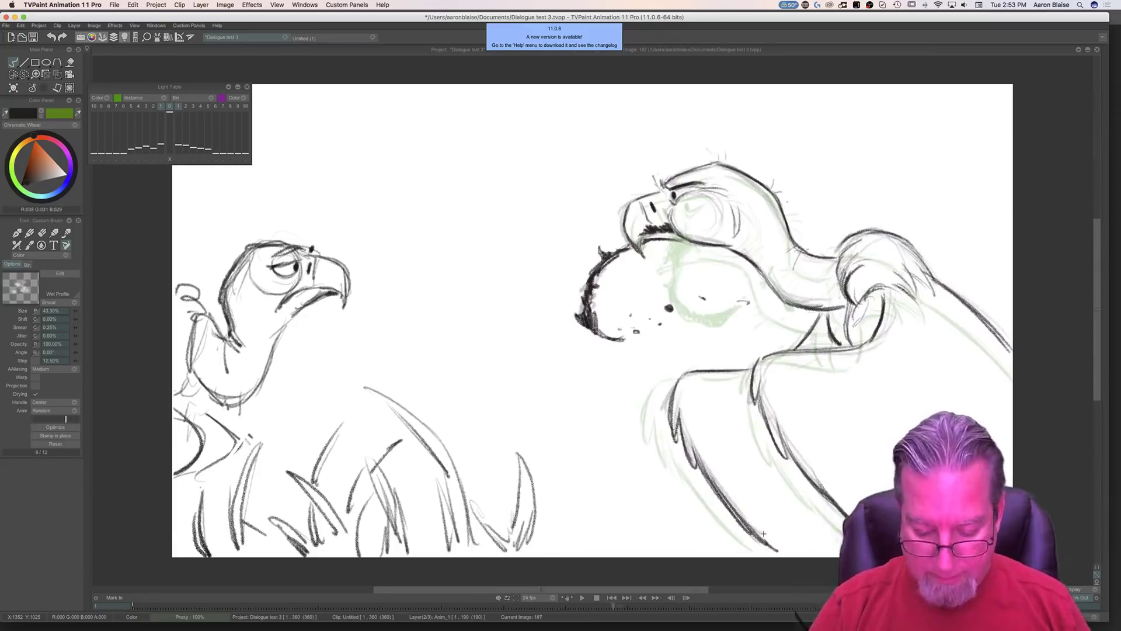
Step: Show the timeline and scrub the dialogue around frame 187, toggling the master sound track
key(Tab)
mouse_move(554, 533)
mouse_down()
mouse_move(463, 552)
mouse_move(560, 557)
mouse_move(546, 568)
mouse_move(586, 570)
mouse_move(543, 568)
mouse_move(555, 570)
mouse_up()
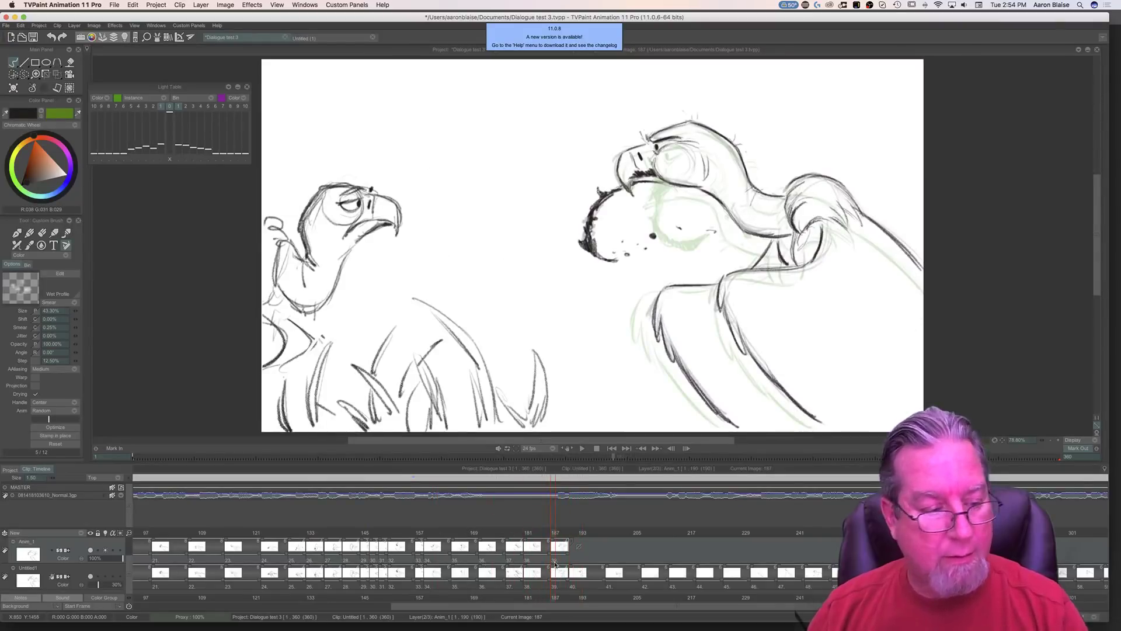
click(112, 494)
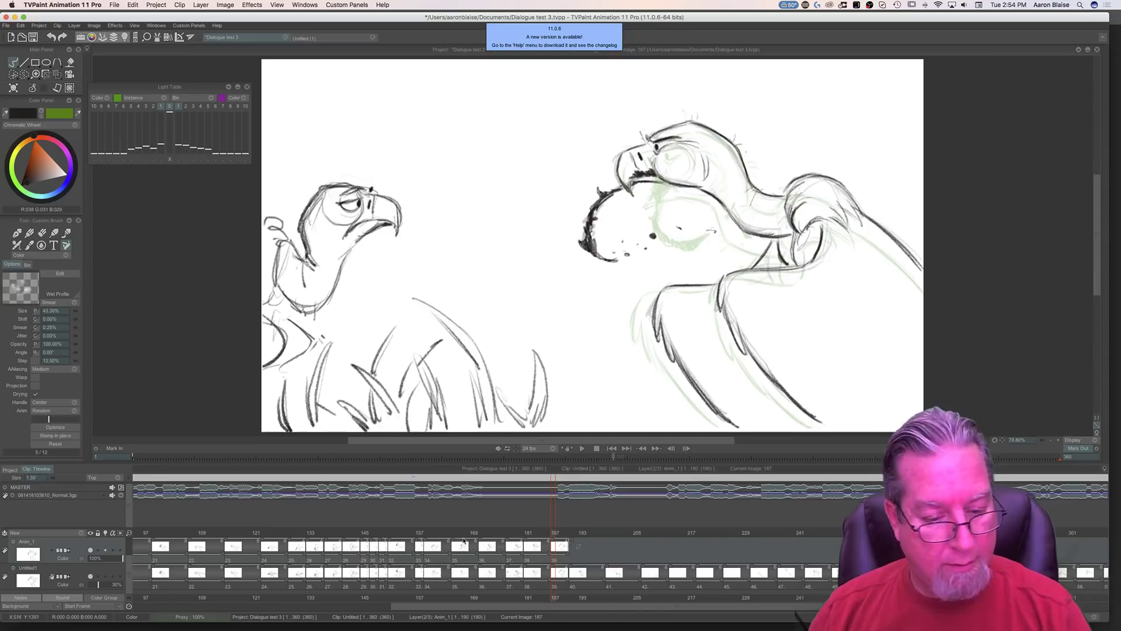
mouse_move(551, 537)
mouse_down()
mouse_move(539, 537)
mouse_move(560, 536)
mouse_move(537, 537)
mouse_move(553, 538)
mouse_up()
click(112, 488)
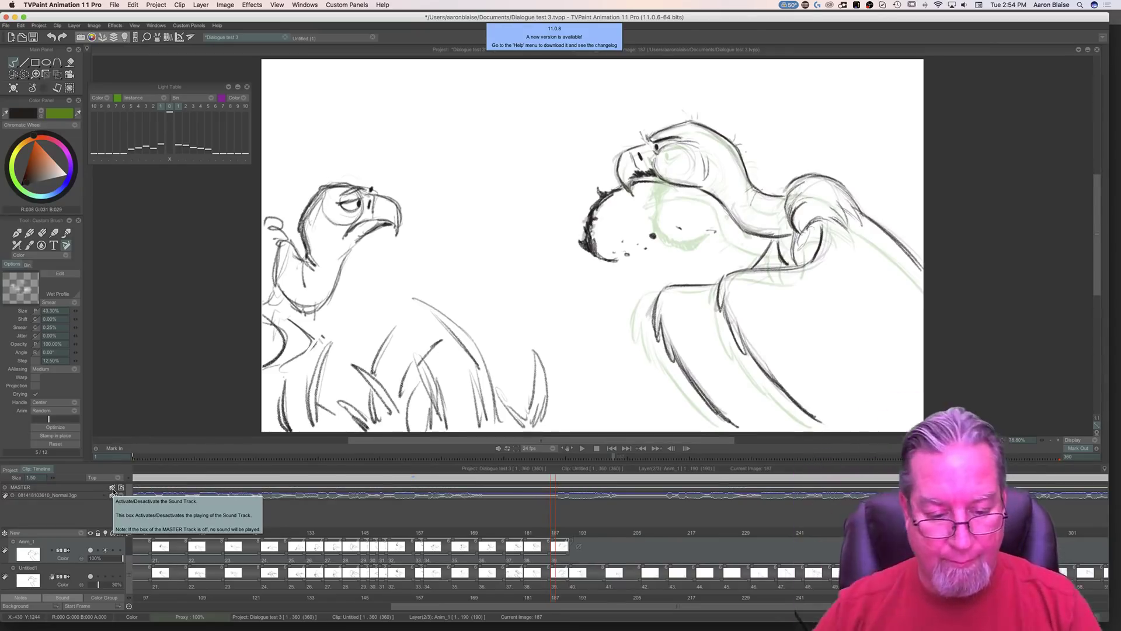
mouse_move(554, 535)
mouse_down()
mouse_move(622, 536)
mouse_move(399, 548)
mouse_move(555, 562)
mouse_up()
click(112, 488)
mouse_move(552, 534)
mouse_down()
mouse_move(523, 534)
mouse_move(644, 544)
mouse_move(543, 545)
mouse_move(562, 545)
mouse_up()
Step: Step forward frame by frame past frame 187 to examine the timing of the next rough pose
key(Right)
key(Right)
key(Right)
key(Right)
key(Right)
key(Right)
key(Right)
key(Right)
key(Right)
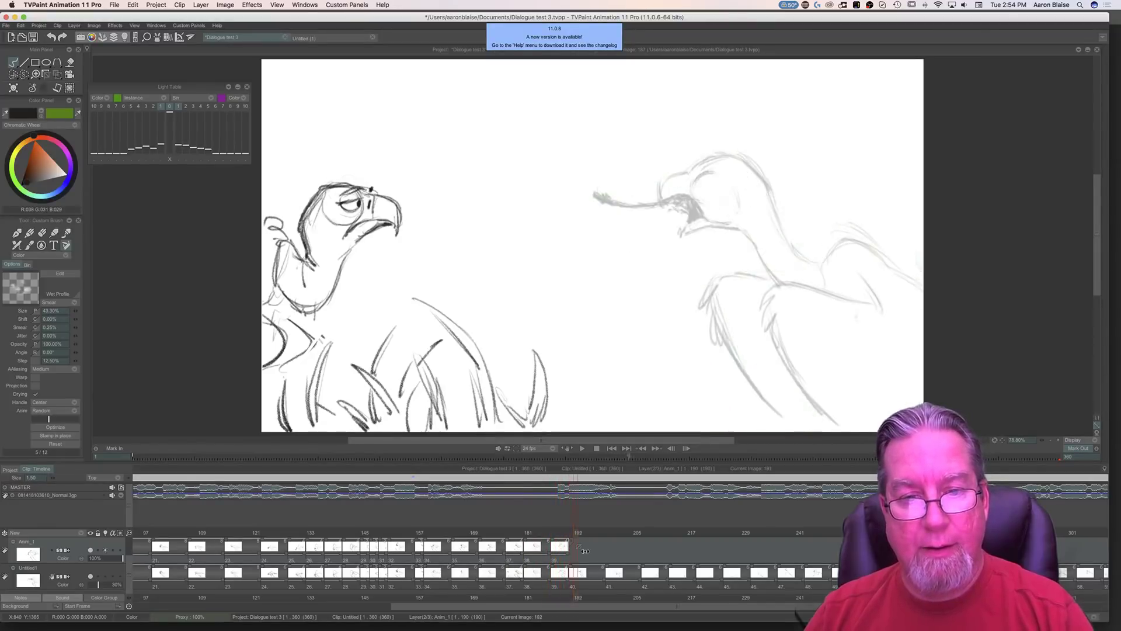
Step: Turn off the master sound, add a new Anim_1 drawing at frame 191, extend it to frame 198 and hide the timeline
click(571, 554)
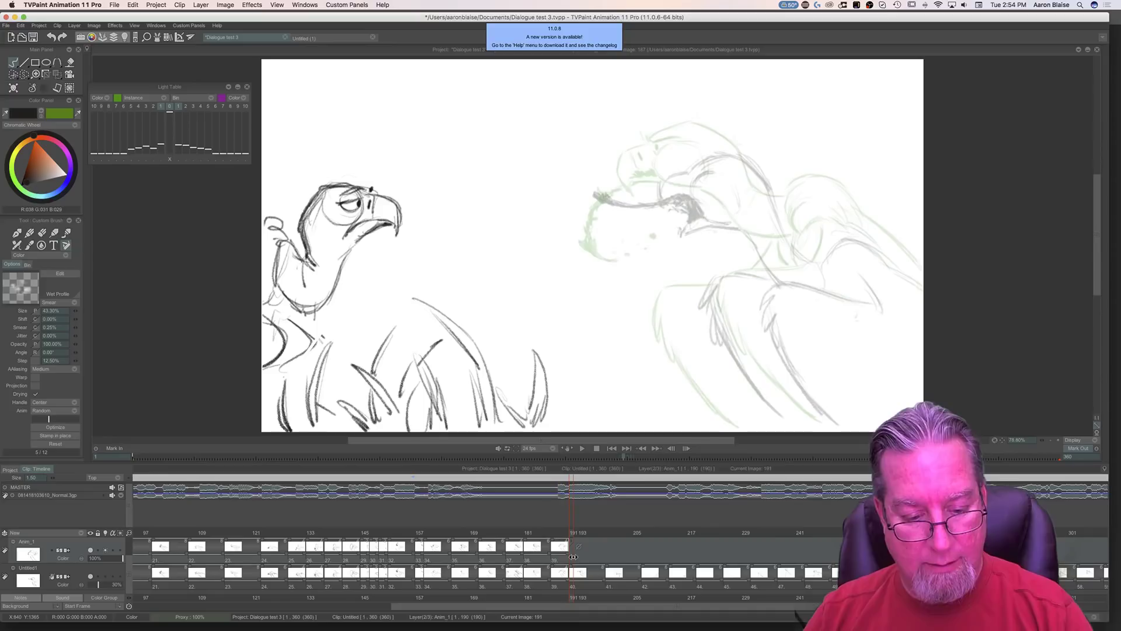
click(112, 488)
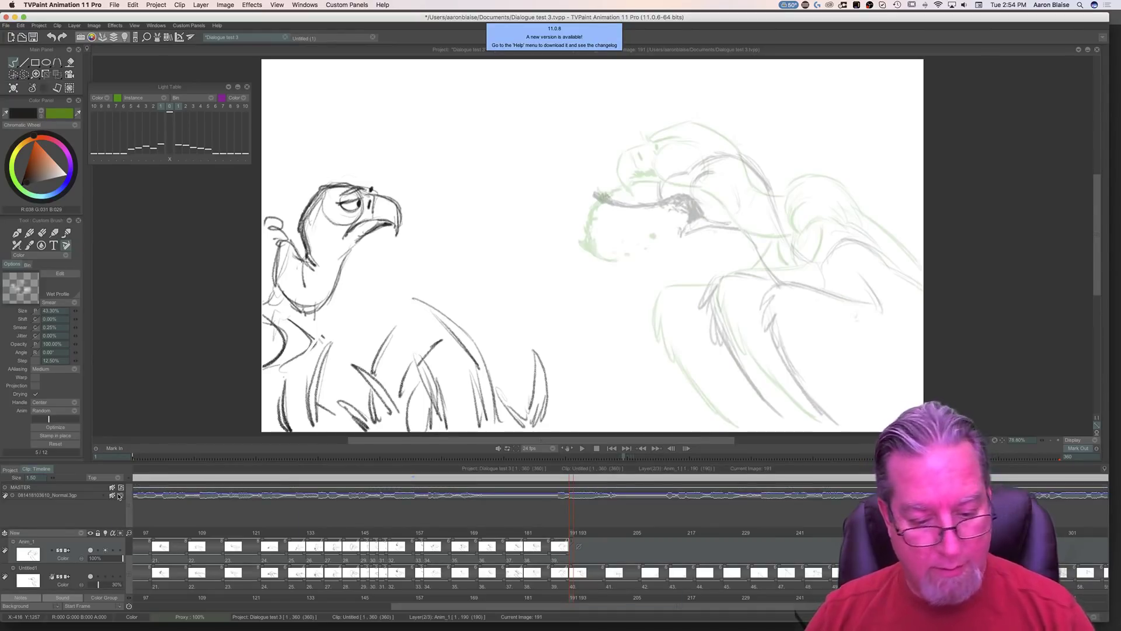
key(Return)
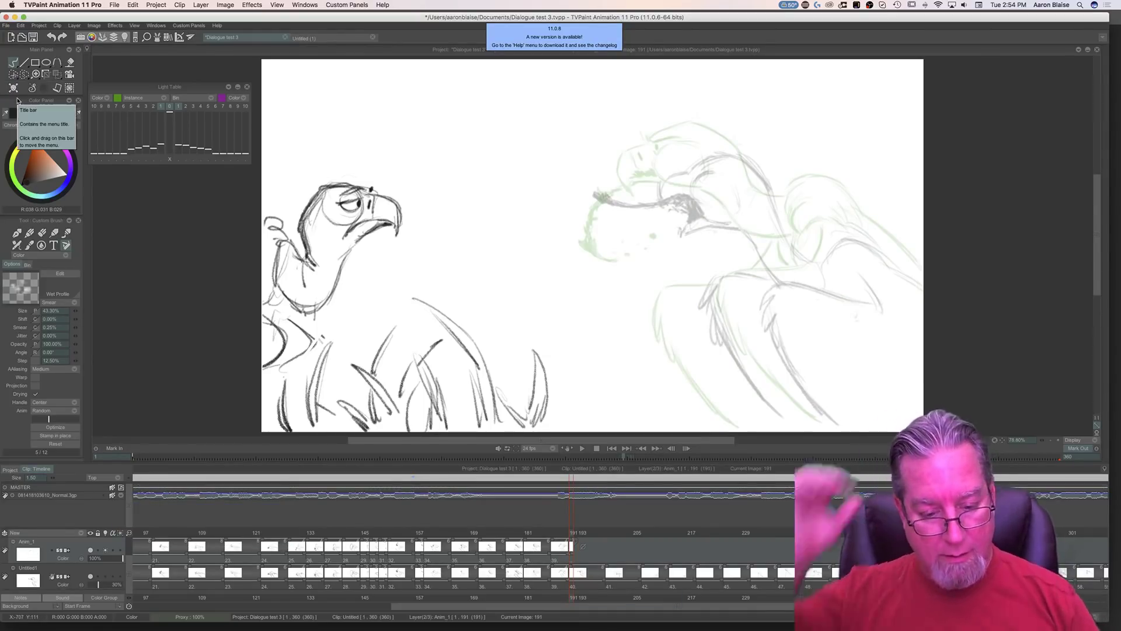
drag(573, 559, 597, 559)
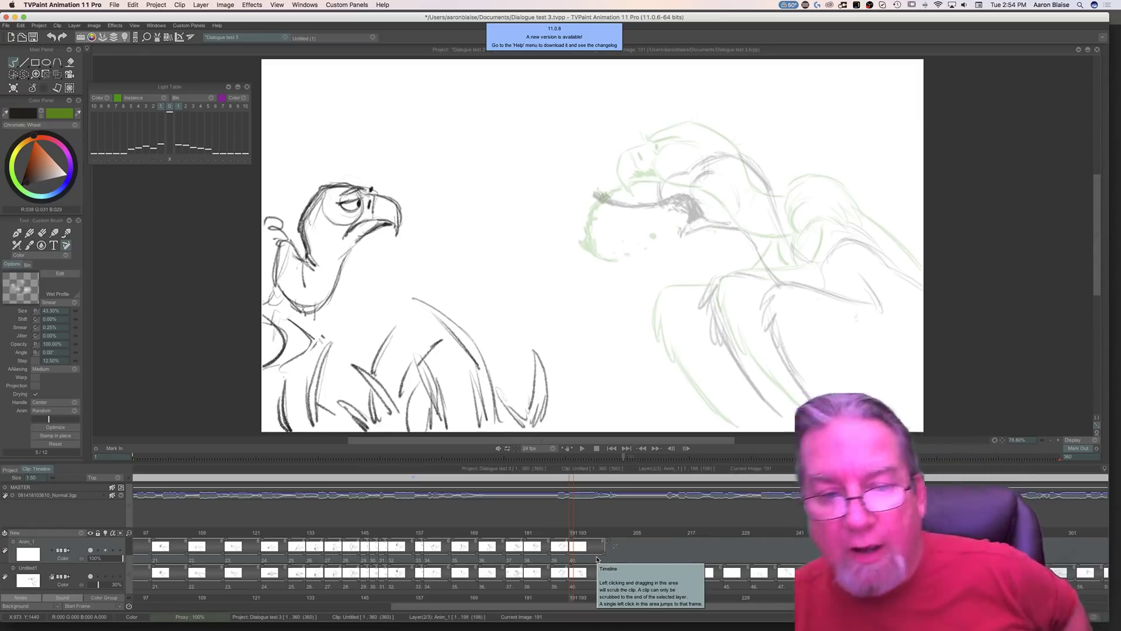
key(Right)
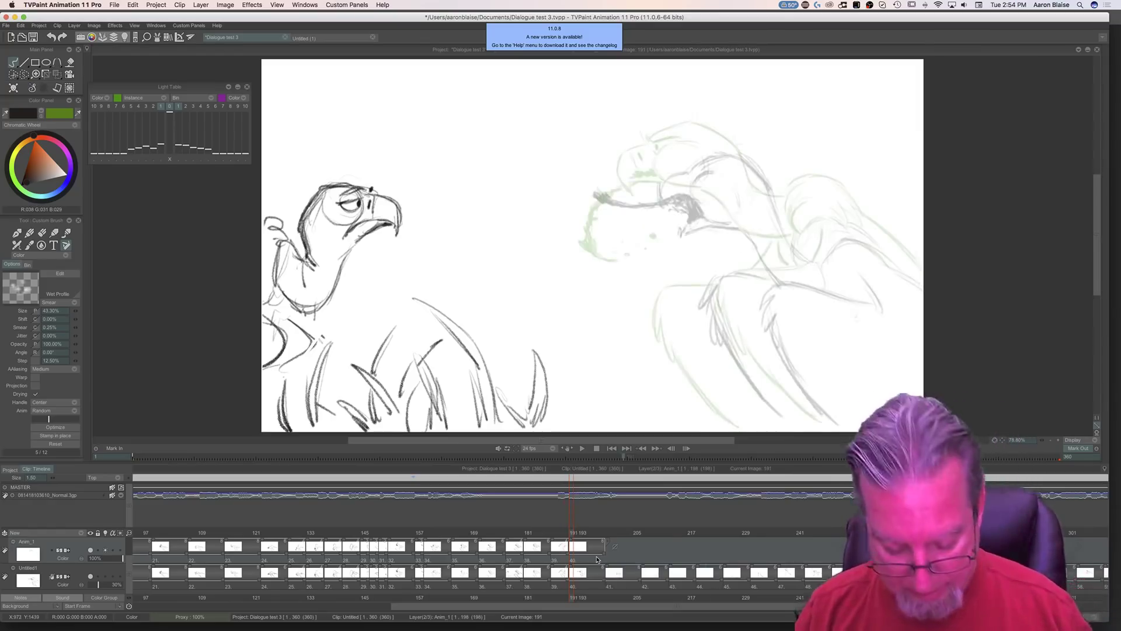
key(Tab)
Step: Compare the rough vulture pose at frame 191 with the finished drawing at frame 190
key(Left)
key(Right)
key(Left)
key(Right)
key(Left)
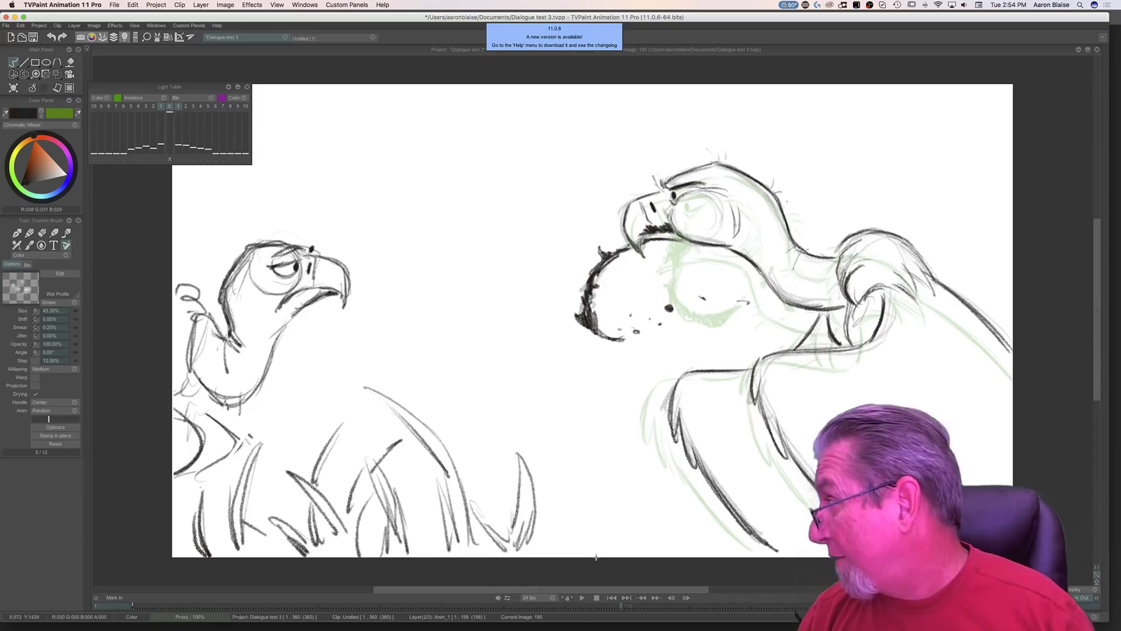
key(Right)
key(Left)
key(Right)
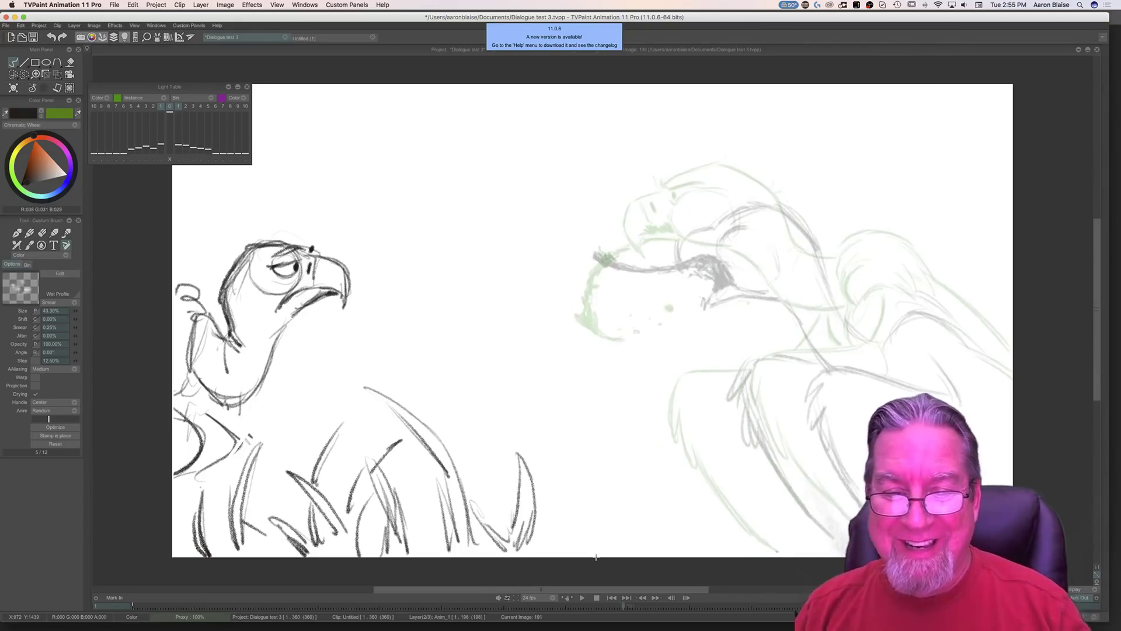
Step: Ink the vulture's crown and back-of-neck curve on frame 191, comparing with the previous drawing
drag(760, 204, 822, 248)
key(Left)
key(Right)
key(Left)
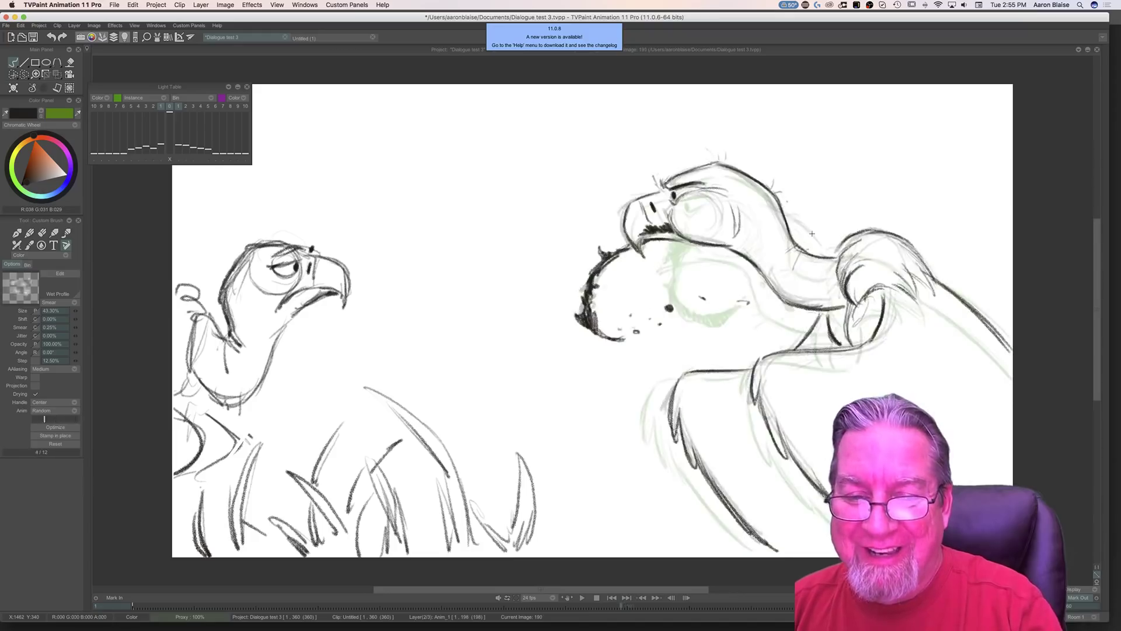
key(Right)
mouse_move(802, 225)
mouse_down()
mouse_move(829, 266)
mouse_move(838, 316)
mouse_move(792, 215)
mouse_move(754, 199)
mouse_up()
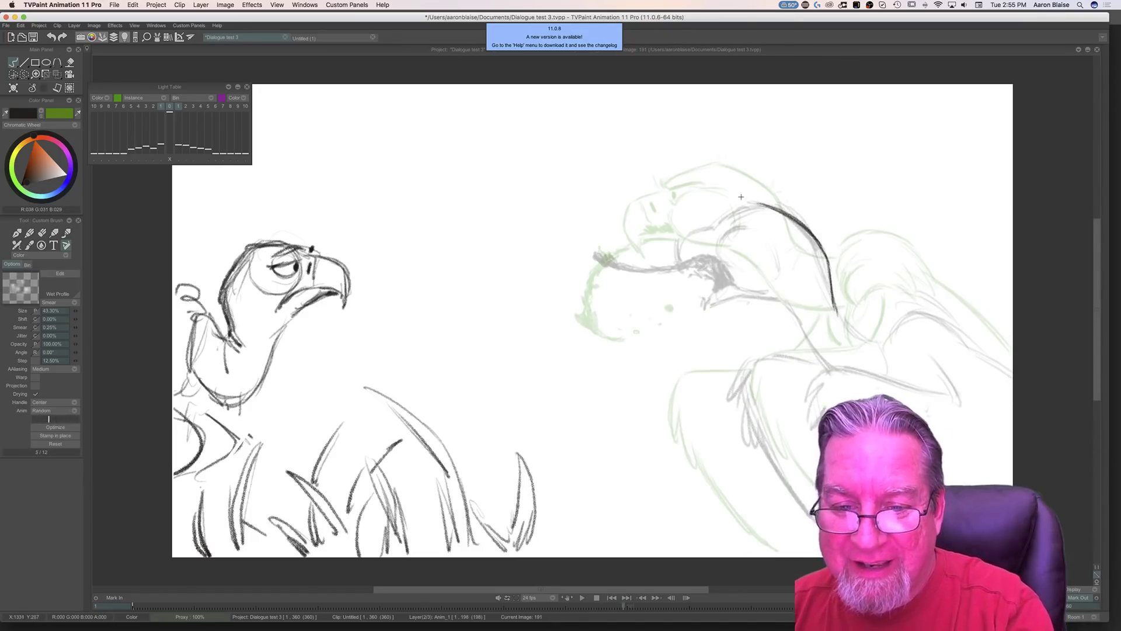
key(Left)
key(Right)
key(Left)
key(Right)
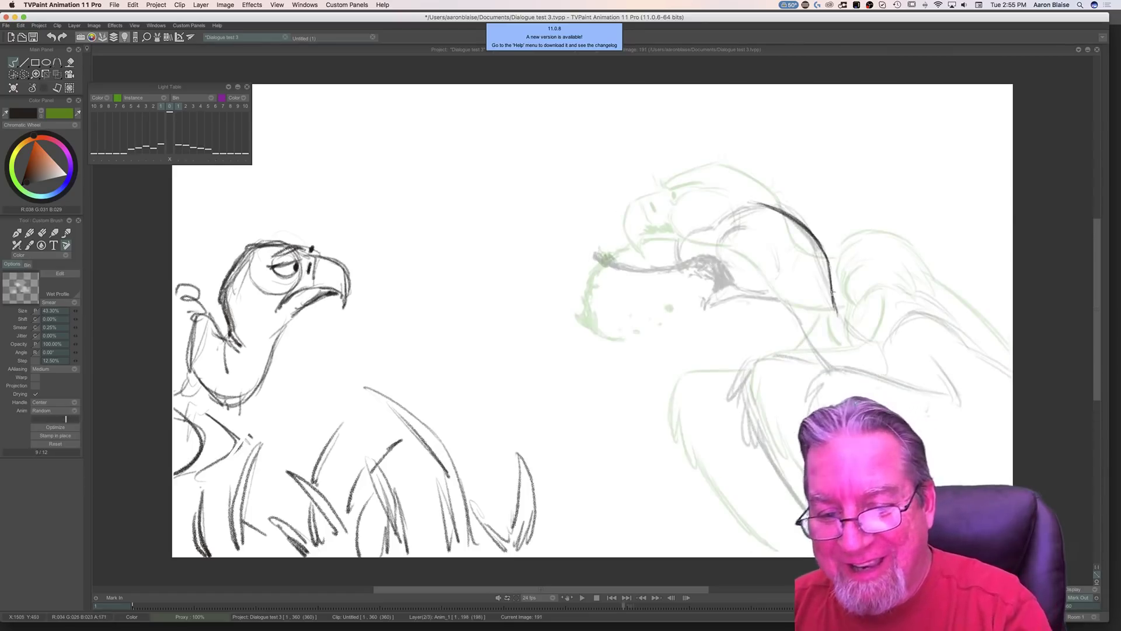
Step: Extend the back-of-neck line down to the base of the neck
drag(842, 317, 881, 345)
key(Left)
key(Right)
Step: Extend the crown line forward to the brow and add short hairs on the crown, nape and forehead
mouse_move(757, 203)
mouse_down()
mouse_move(708, 228)
mouse_move(752, 190)
mouse_move(739, 187)
mouse_up()
key(Left)
key(Right)
key(Left)
key(Right)
key(Left)
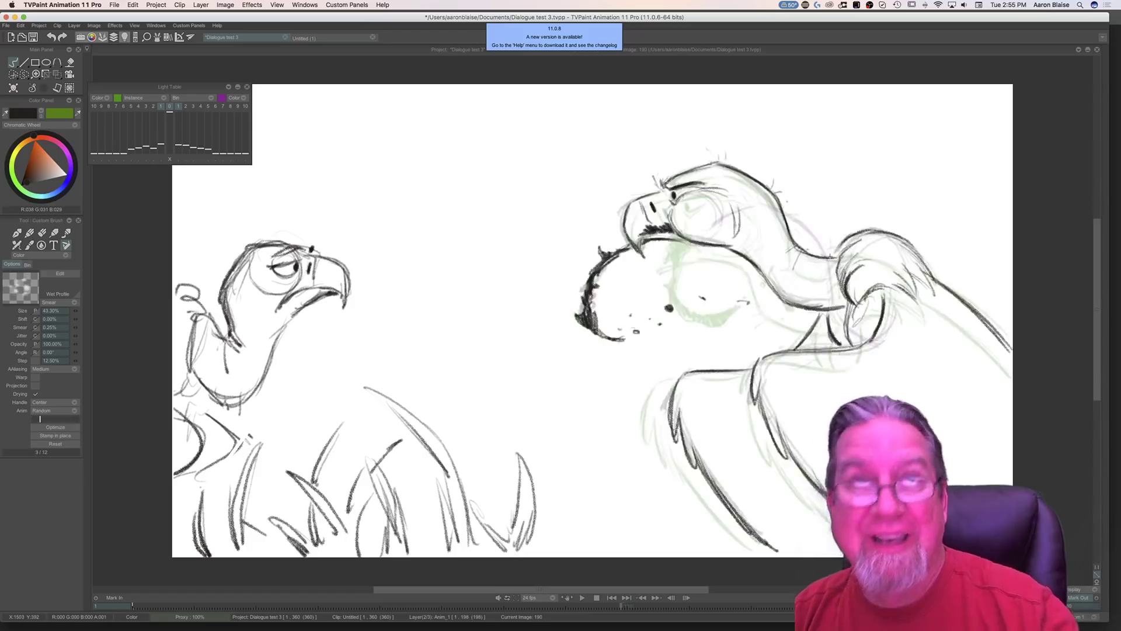
key(Right)
key(Left)
key(Right)
drag(703, 212, 705, 224)
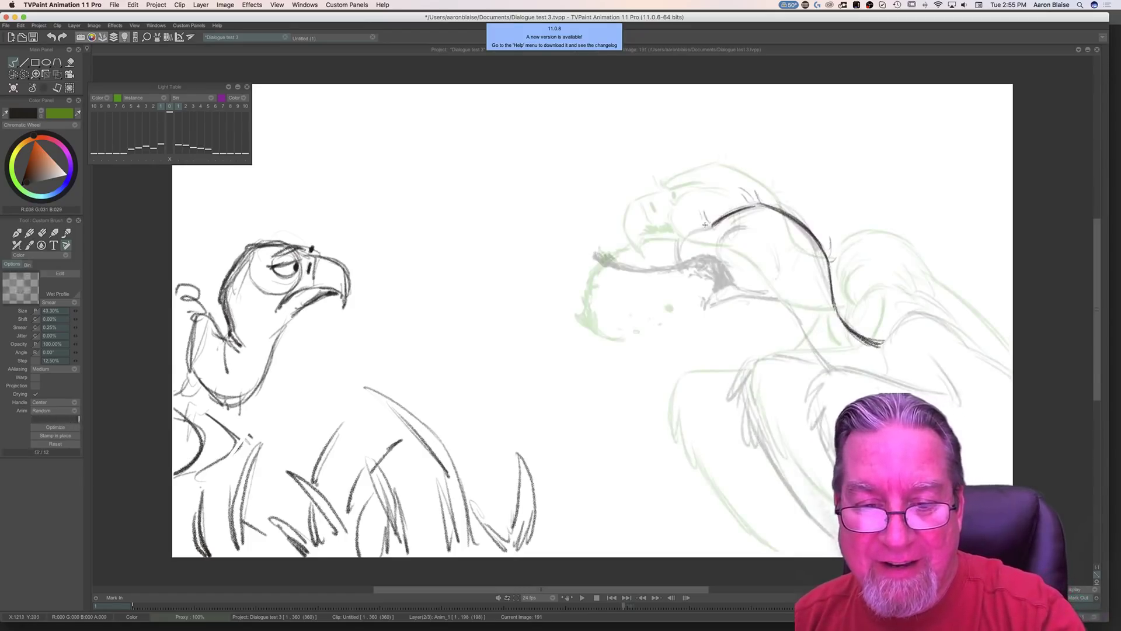
key(Left)
key(Right)
Step: Ink the hooked outline of the upper beak from the brow to its tip, comparing with the previous drawing
mouse_move(701, 227)
mouse_down()
mouse_move(676, 243)
mouse_move(685, 278)
mouse_up()
key(Left)
key(Right)
key(Left)
key(Right)
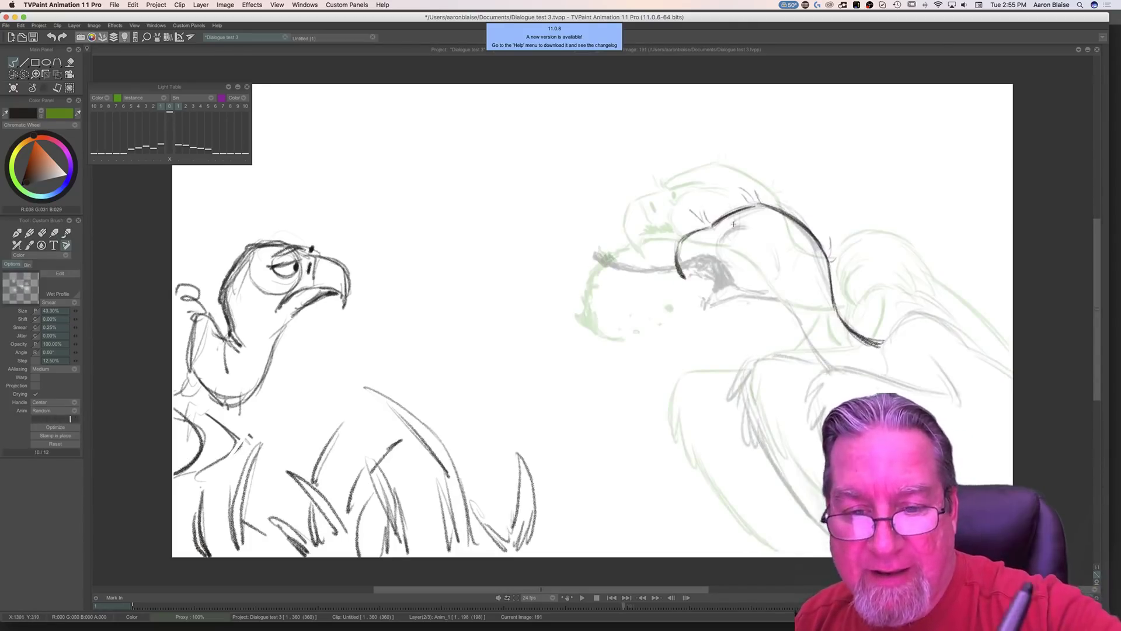
Step: Ink the heavy slanted brow line above the eye and compare it with the previous drawing
drag(729, 224, 735, 222)
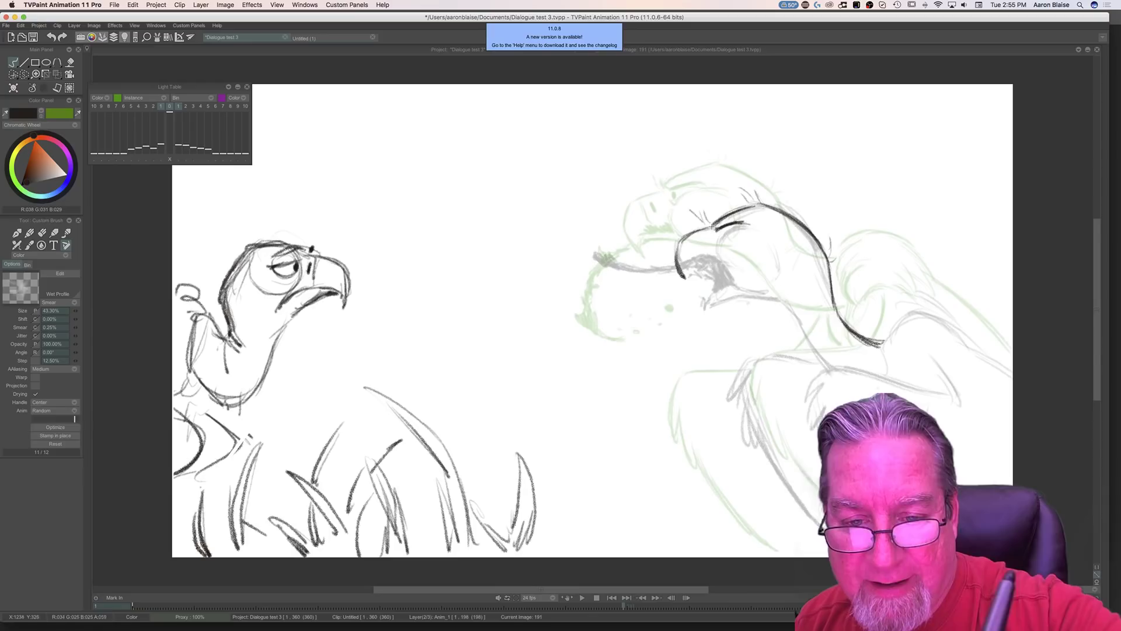
drag(751, 222, 717, 229)
key(Left)
key(Right)
key(Left)
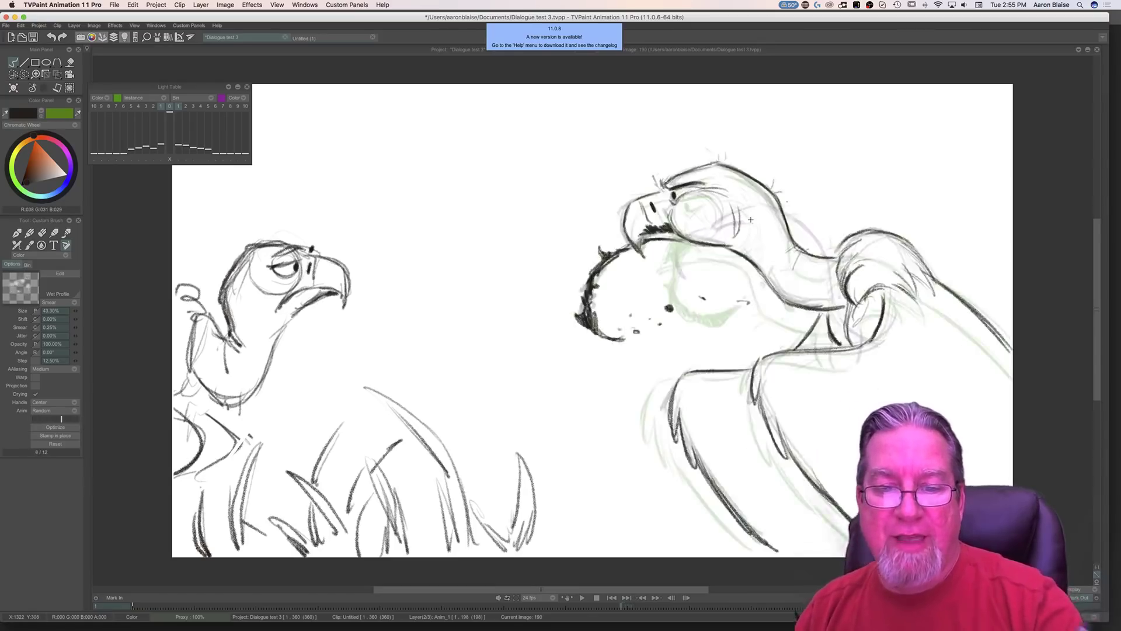
key(Right)
key(Left)
key(Right)
Step: Ink the narrowed eye and its pupil beneath the brow
drag(748, 225, 726, 236)
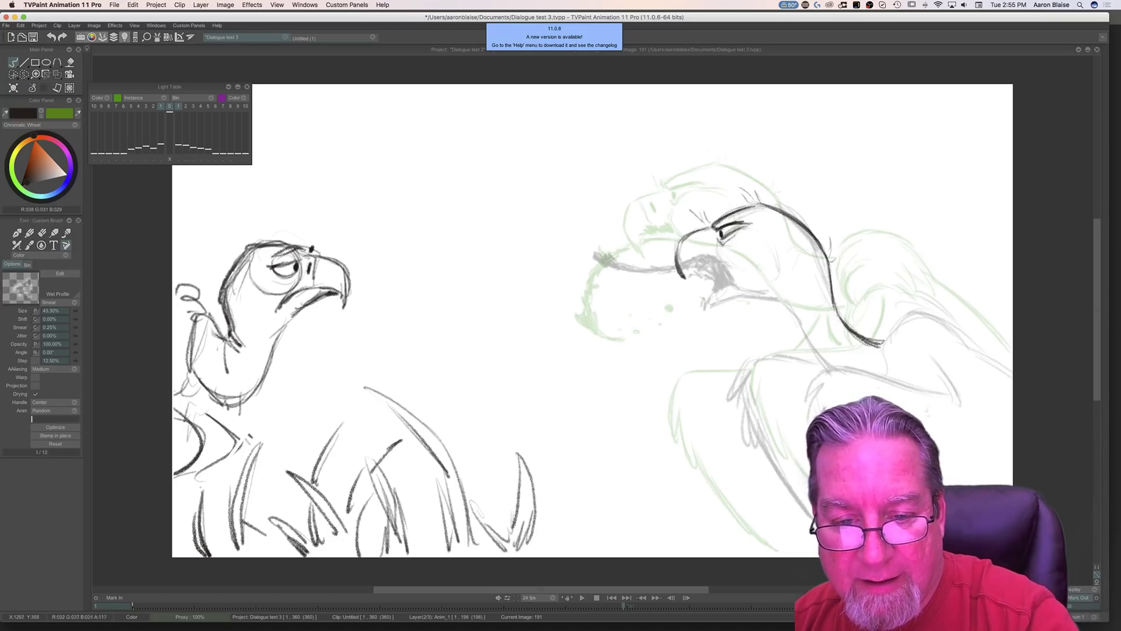
key(Left)
key(Right)
key(Left)
key(Right)
Step: Draw the curved cheek lines behind the eye and check them repeatedly against the previous drawing
drag(774, 243, 785, 286)
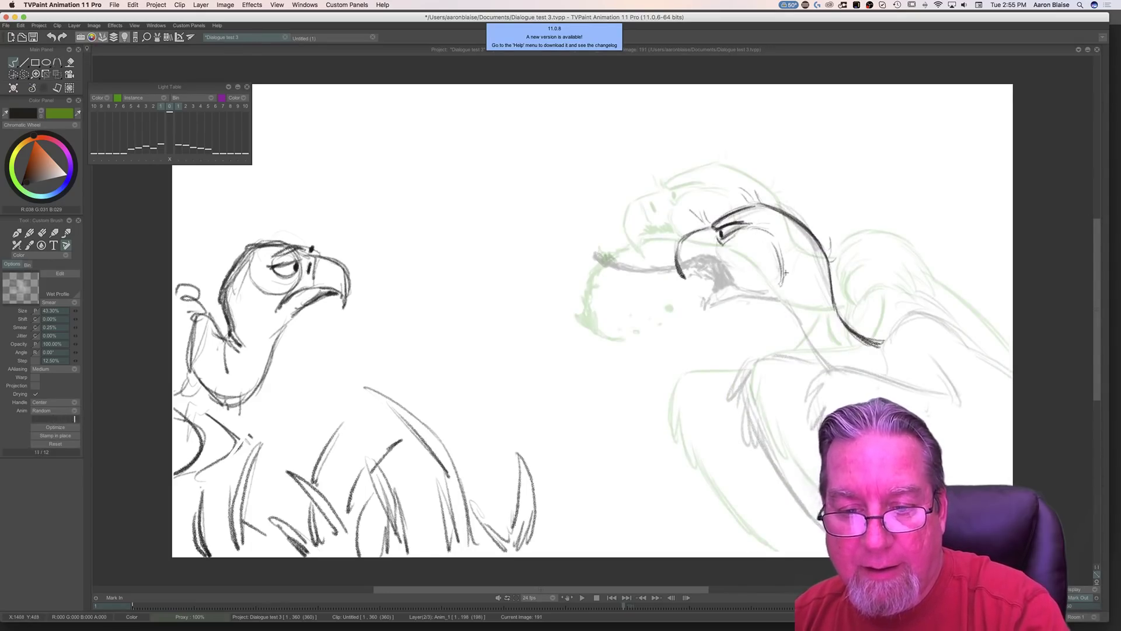
key(Left)
key(Right)
key(Left)
key(Right)
key(Left)
key(Right)
key(Left)
key(Right)
key(Left)
key(Right)
key(Left)
key(Right)
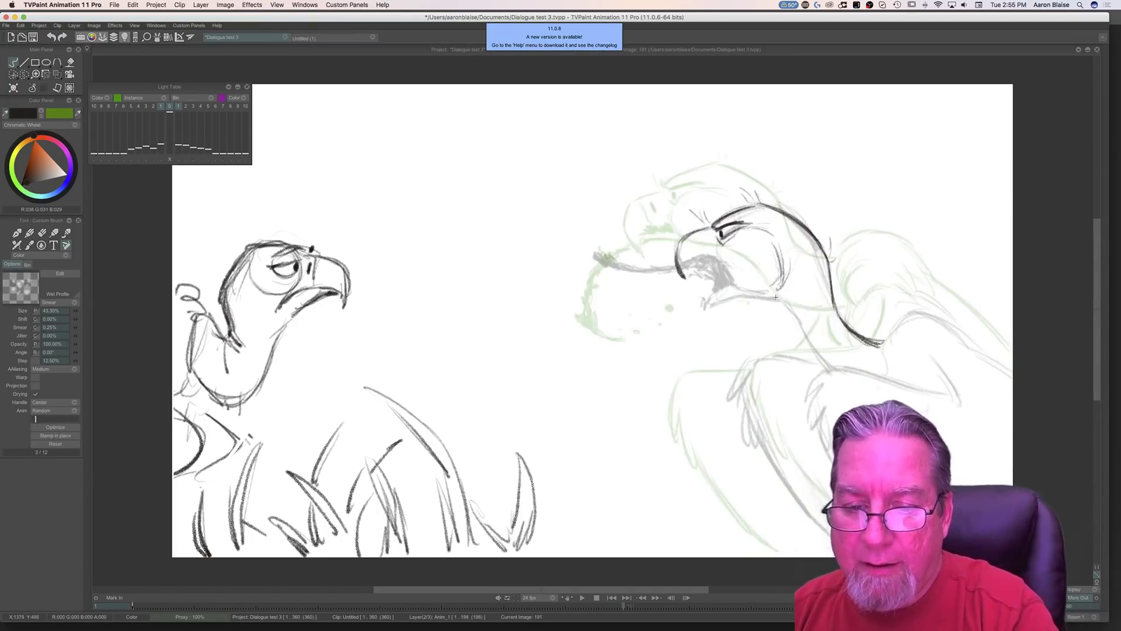
Step: Ink the lower jaw line running back toward the throat, comparing with the previous drawing
drag(772, 297, 788, 309)
key(Left)
key(Right)
mouse_move(760, 296)
mouse_down()
mouse_move(739, 292)
mouse_move(781, 301)
mouse_up()
key(Left)
key(Right)
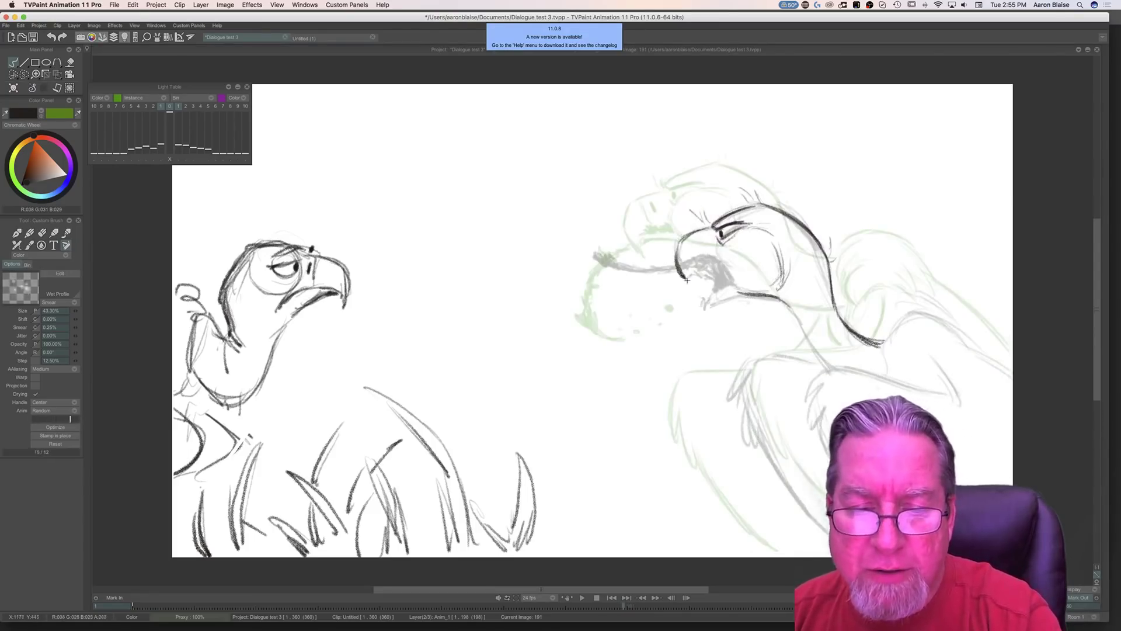
Step: Ink the underside of the upper beak from the mouth to the hooked tip
mouse_move(714, 259)
mouse_down()
mouse_move(687, 266)
mouse_move(688, 285)
mouse_up()
key(Left)
key(Right)
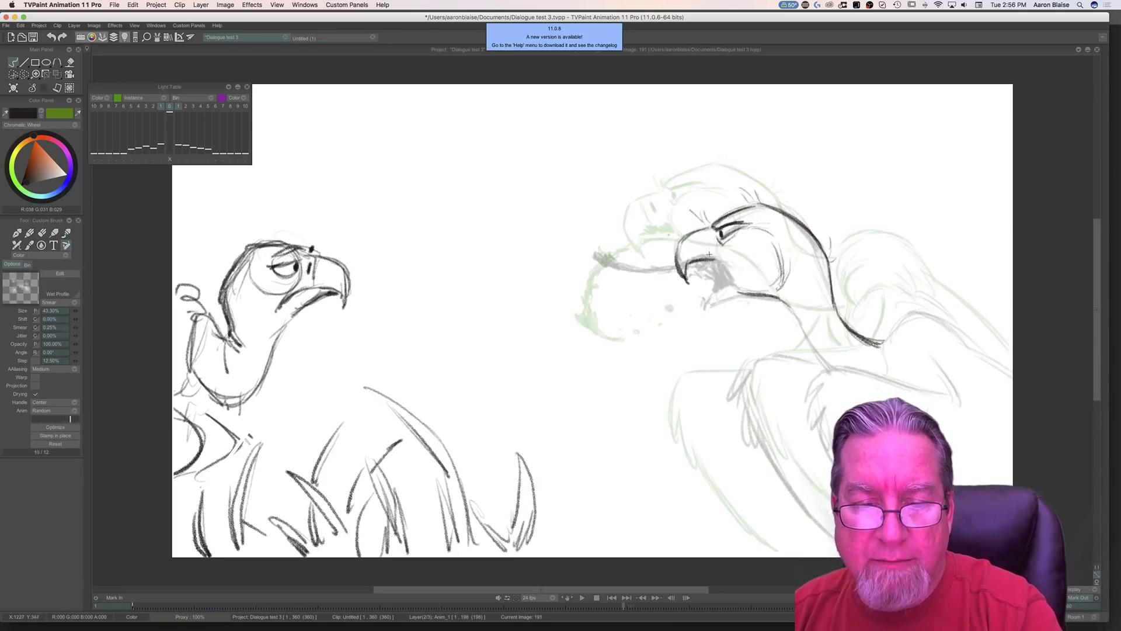
Step: Ink the front curve of the cheek and the underside of the neck from the jaw down to the chest
drag(720, 248, 731, 281)
key(Left)
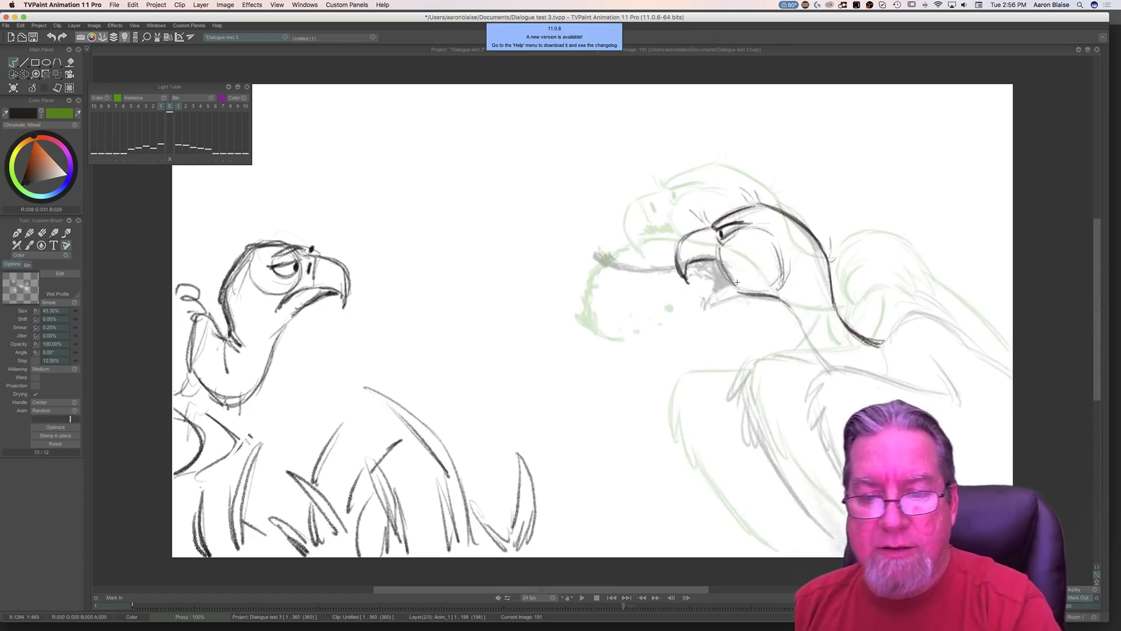
mouse_move(743, 284)
mouse_down()
mouse_move(792, 316)
mouse_move(785, 303)
mouse_move(803, 340)
mouse_move(795, 313)
mouse_move(820, 364)
mouse_up()
mouse_move(794, 313)
mouse_down()
mouse_move(822, 363)
mouse_move(784, 305)
mouse_up()
key(Left)
key(Right)
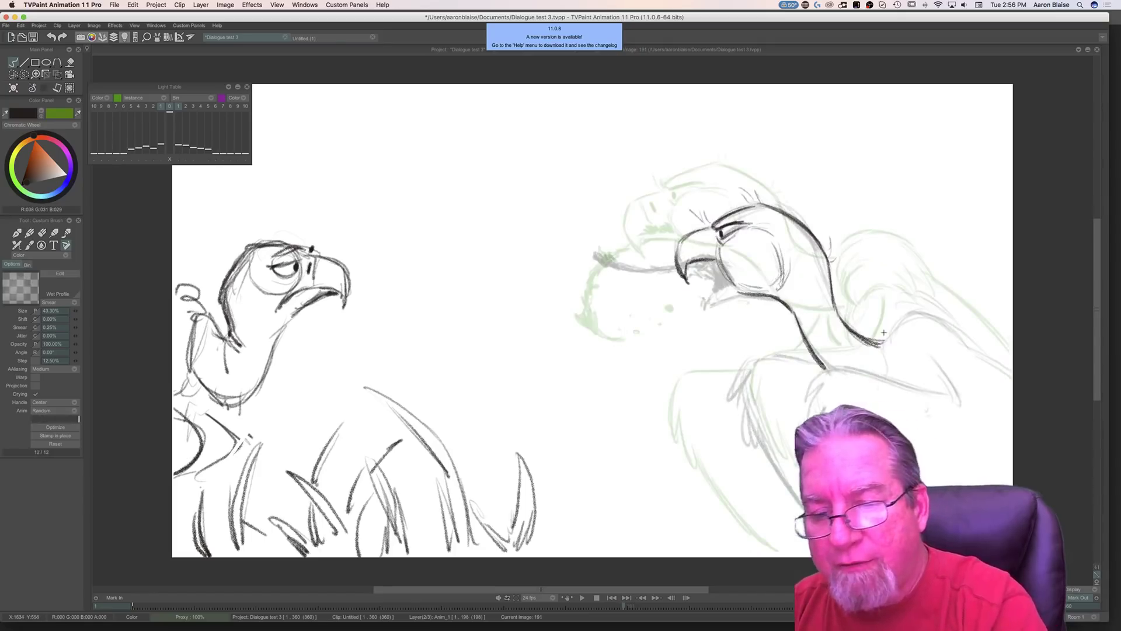
Step: Draw the ragged upper edge of the feather ruff at the neck's base, comparing with the previous drawing
key(Left)
mouse_move(885, 337)
mouse_down()
mouse_move(901, 307)
mouse_move(922, 300)
mouse_move(980, 354)
mouse_move(929, 317)
mouse_move(897, 313)
mouse_up()
key(Right)
key(Left)
key(Right)
key(Left)
key(Right)
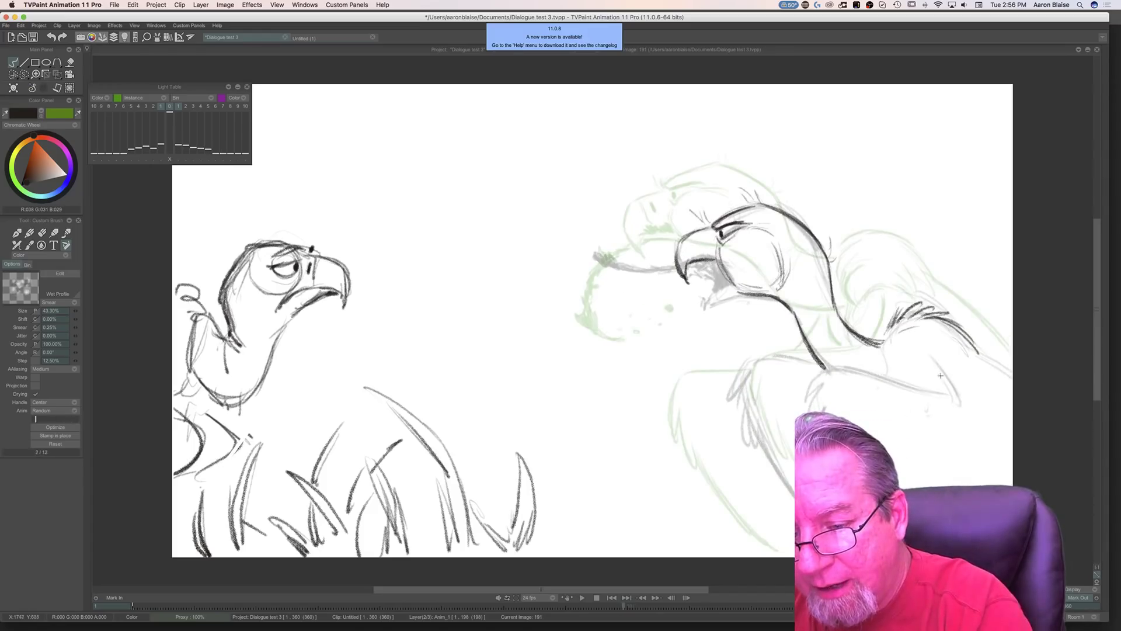
Step: Ink the pointed feather tuft at the rear end of the ruff
mouse_move(980, 366)
mouse_down()
mouse_move(949, 364)
mouse_move(966, 356)
mouse_move(953, 349)
mouse_move(932, 356)
mouse_move(965, 338)
mouse_move(989, 350)
mouse_move(963, 346)
mouse_up()
key(Left)
key(Right)
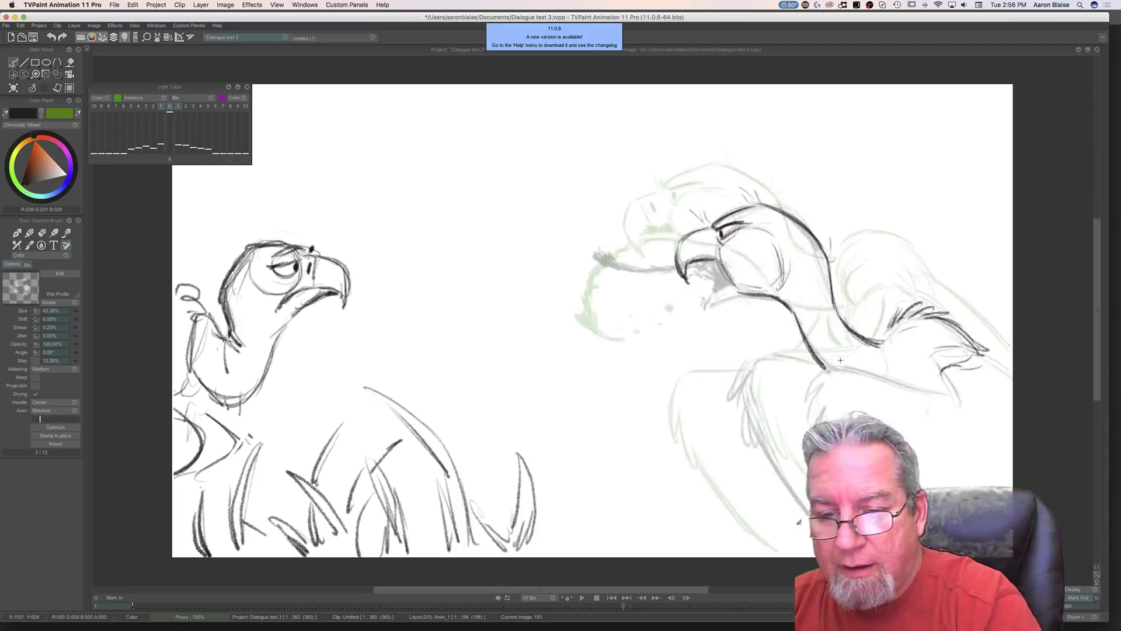
key(Left)
key(Right)
Step: Add curved feather strokes inside the ruff and check them repeatedly against the previous drawing
mouse_move(907, 331)
mouse_down()
mouse_move(889, 364)
mouse_move(884, 351)
mouse_move(906, 381)
mouse_up()
key(Left)
key(Right)
key(Left)
key(Right)
key(Left)
key(Right)
key(Left)
key(Right)
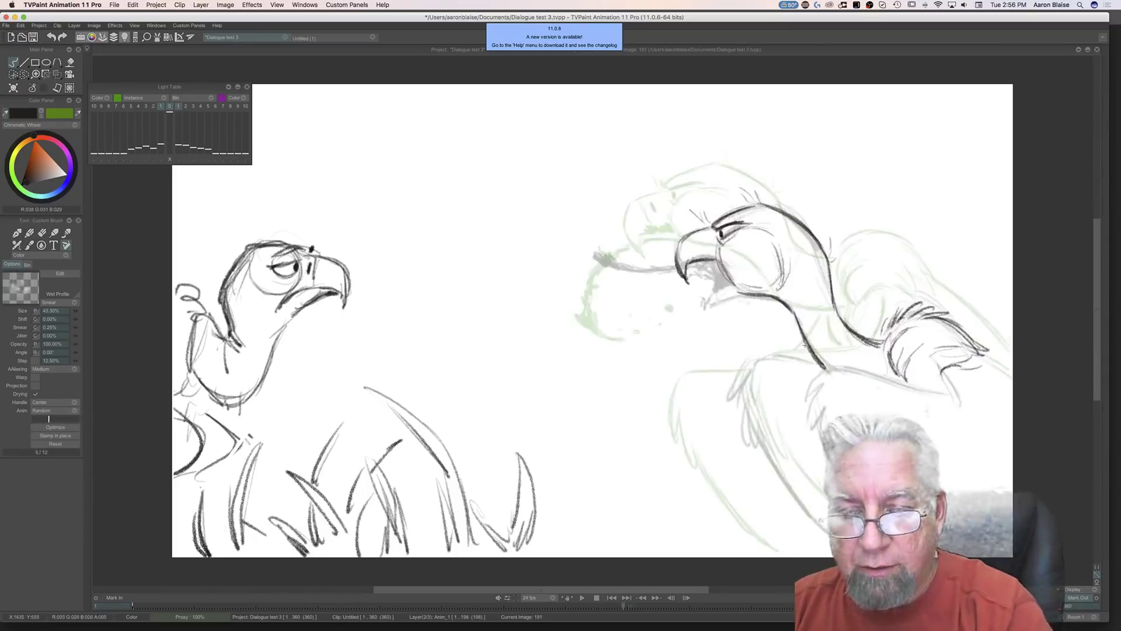
Step: Ink the upper edge of the near wing from the chest back to the pointed feather below the ruff
key(Left)
key(Right)
mouse_move(935, 373)
mouse_down()
mouse_move(956, 409)
mouse_move(867, 373)
mouse_up()
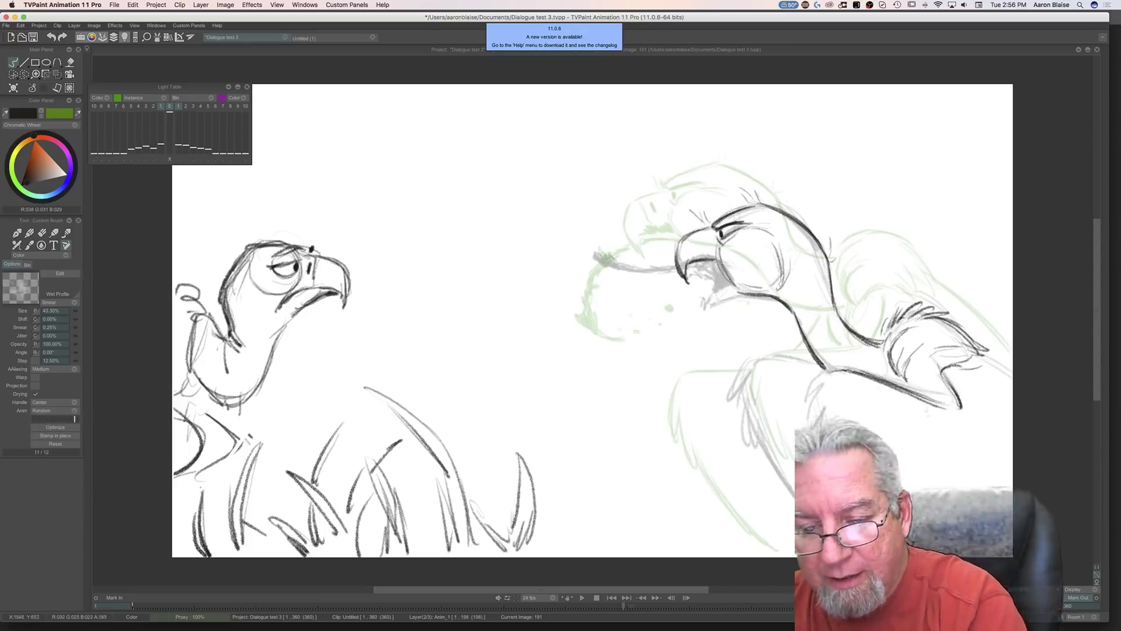
key(Left)
key(Right)
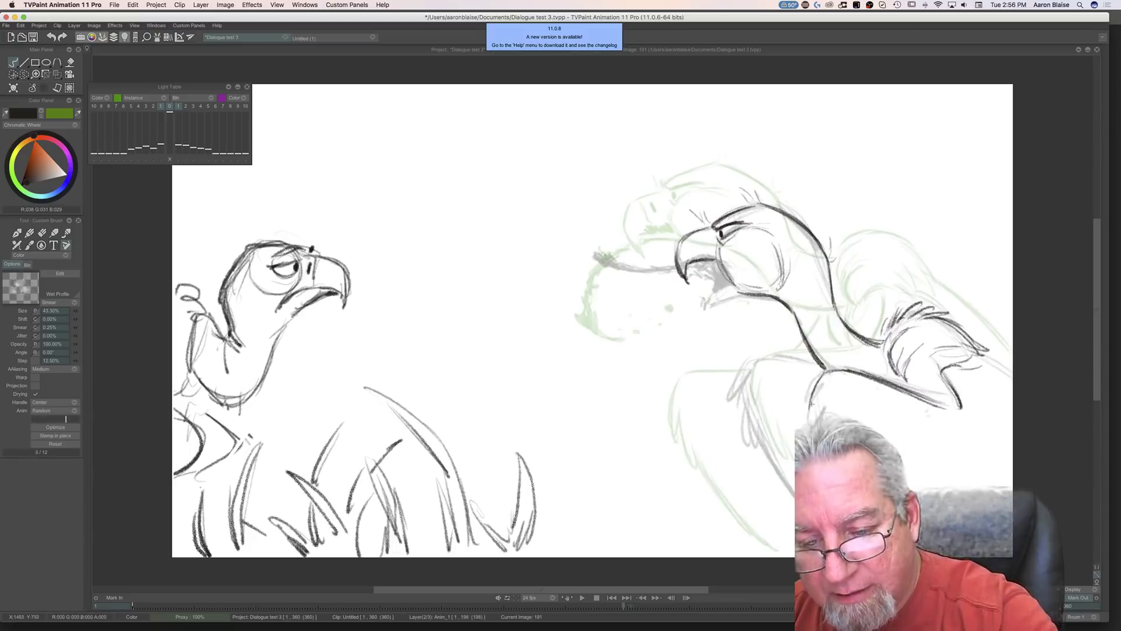
Step: Ink the rounded front of the near wing with its feather tip and continue the edge downward
key(Left)
key(Right)
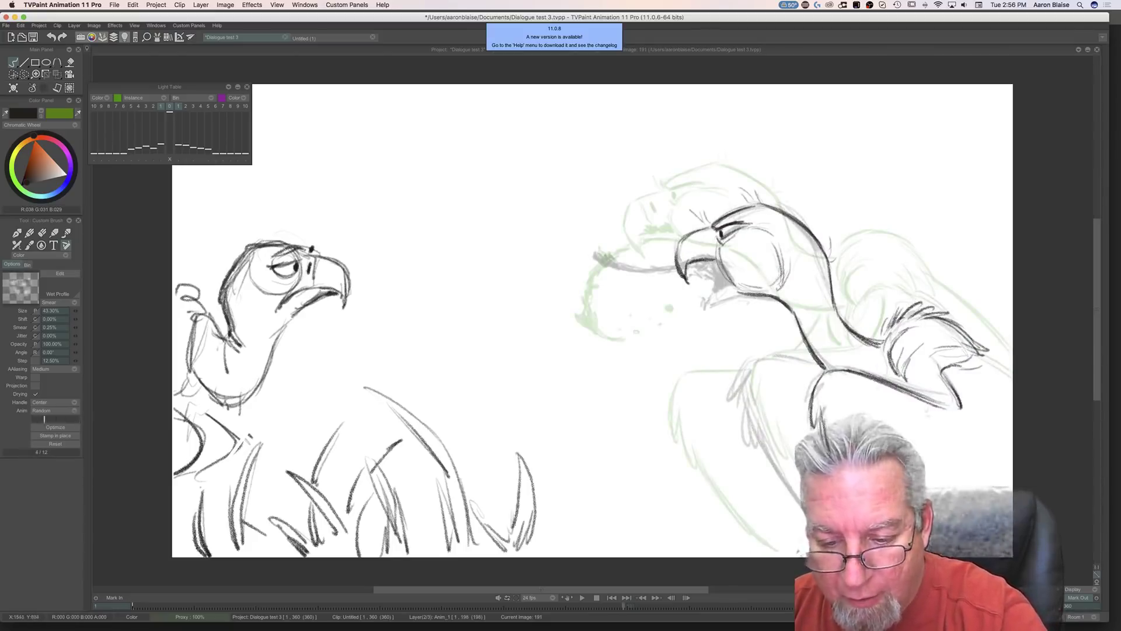
key(Left)
key(Right)
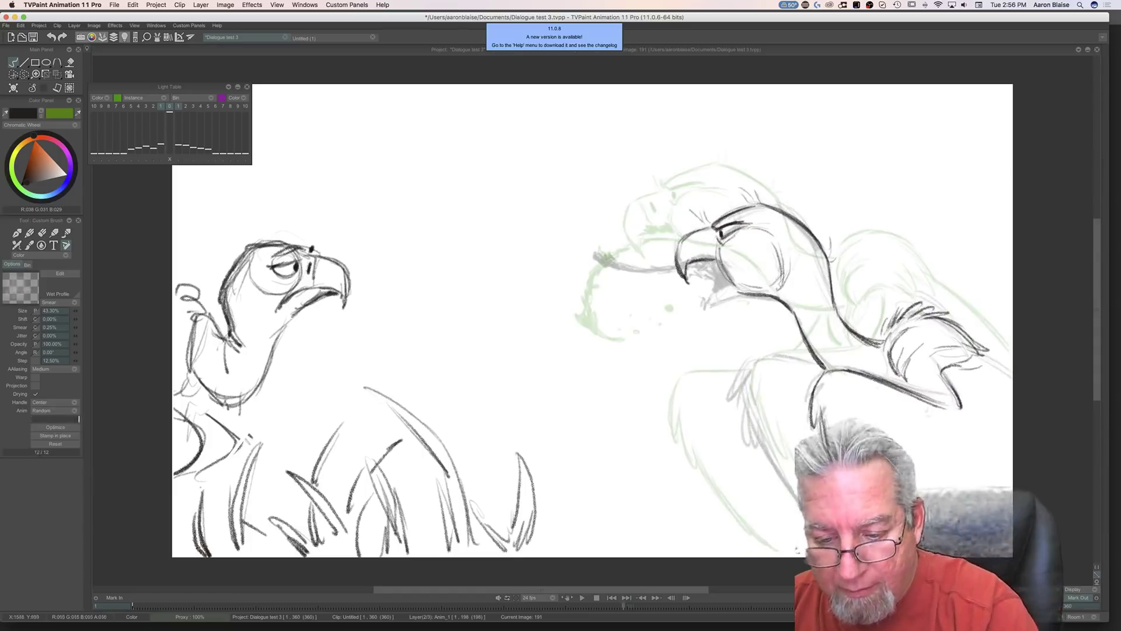
key(Left)
key(Right)
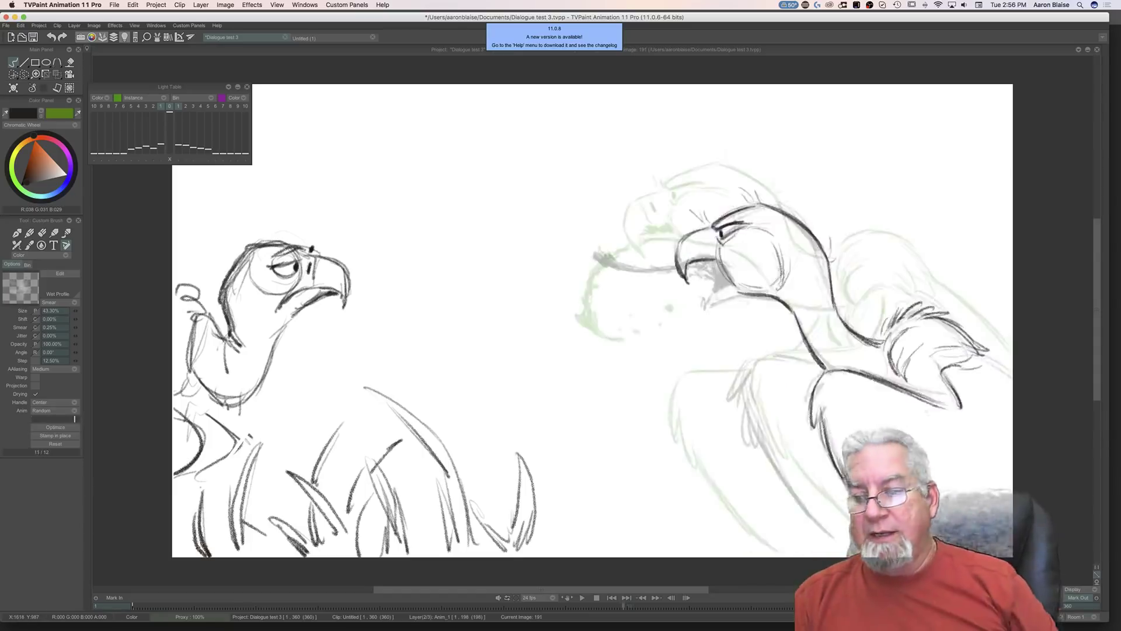
Step: Ink the back line from the ruff to the canvas edge and compare the pose with the previous drawing
key(Left)
key(Right)
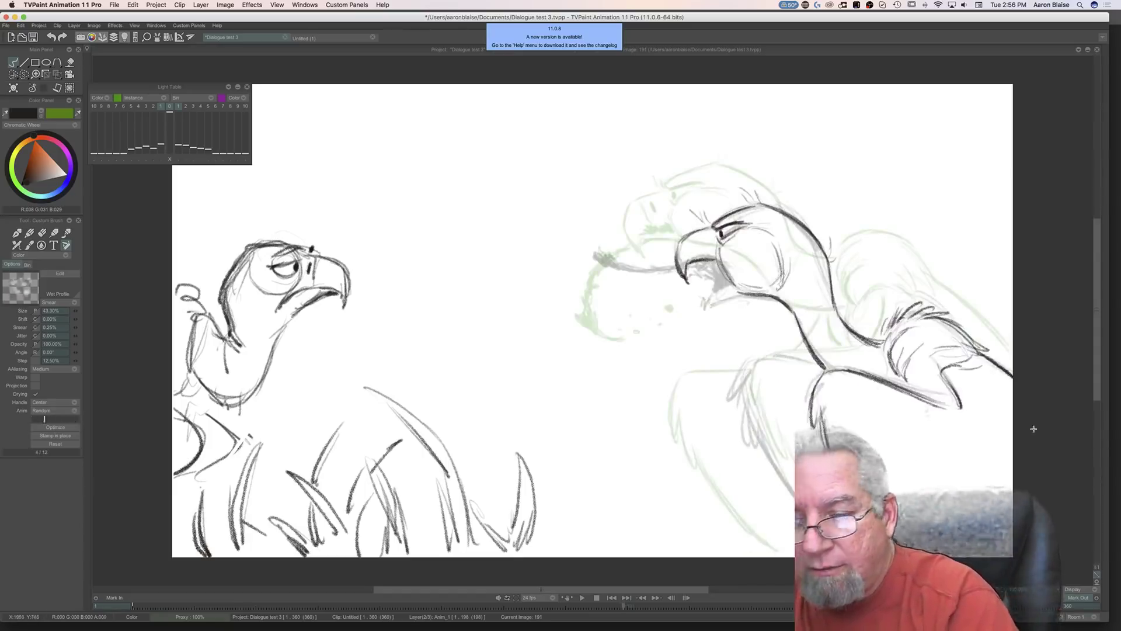
key(Left)
key(Right)
key(Left)
key(Right)
key(Left)
key(Right)
Step: Ink the top of the far wing and the curved front edge with its feather tip
mouse_move(815, 361)
mouse_down()
mouse_move(758, 357)
mouse_move(743, 425)
mouse_move(759, 361)
mouse_up()
key(Left)
key(Right)
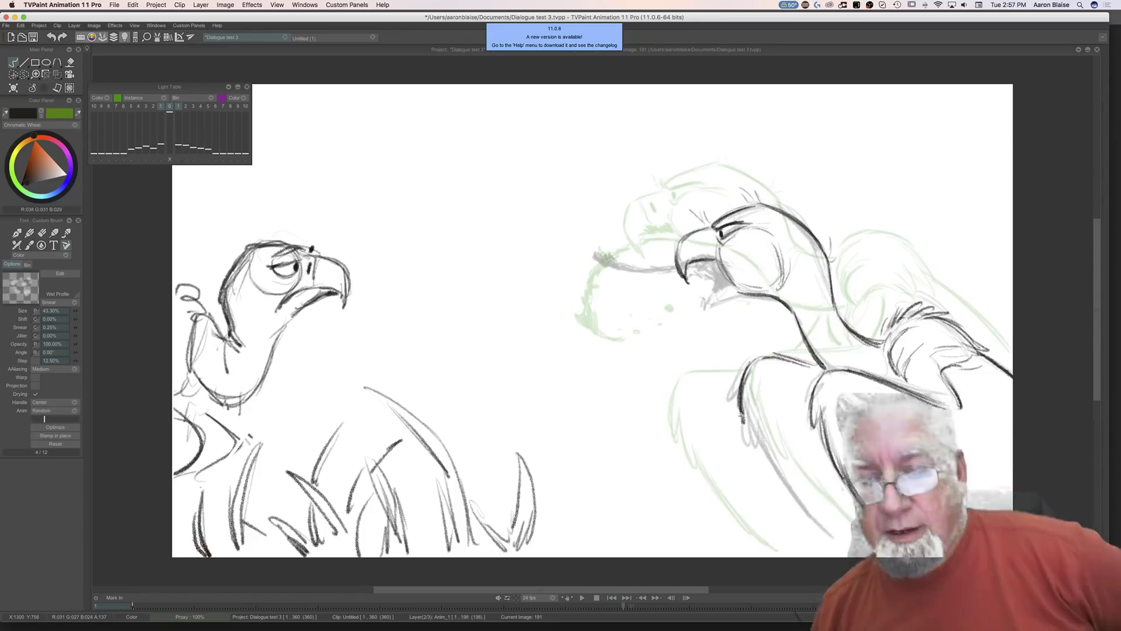
click(740, 415)
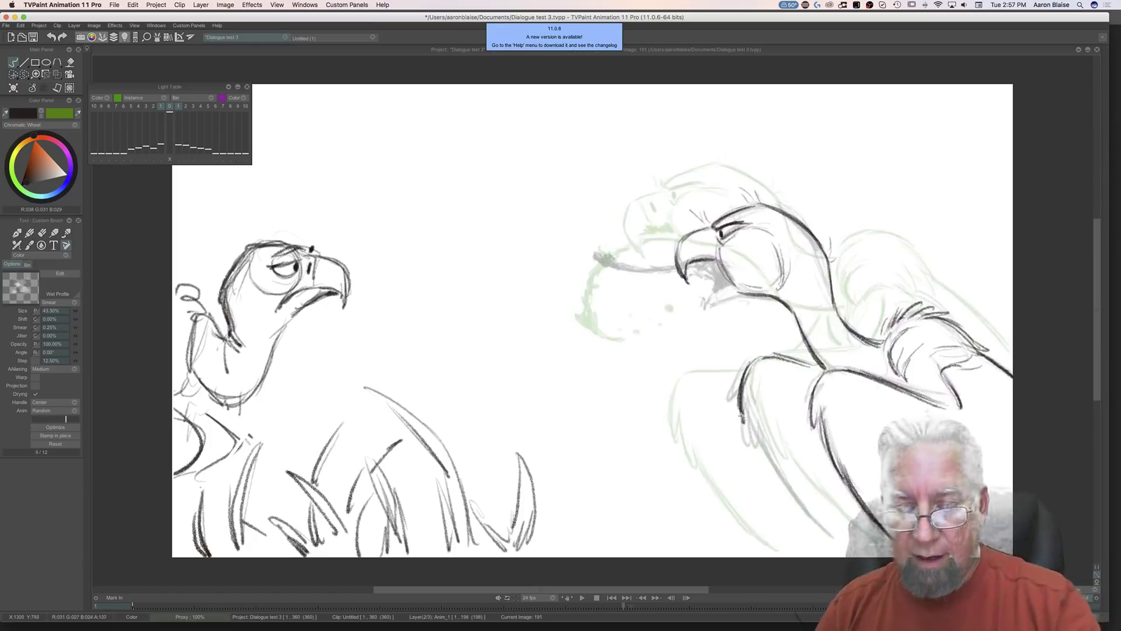
drag(744, 418, 746, 397)
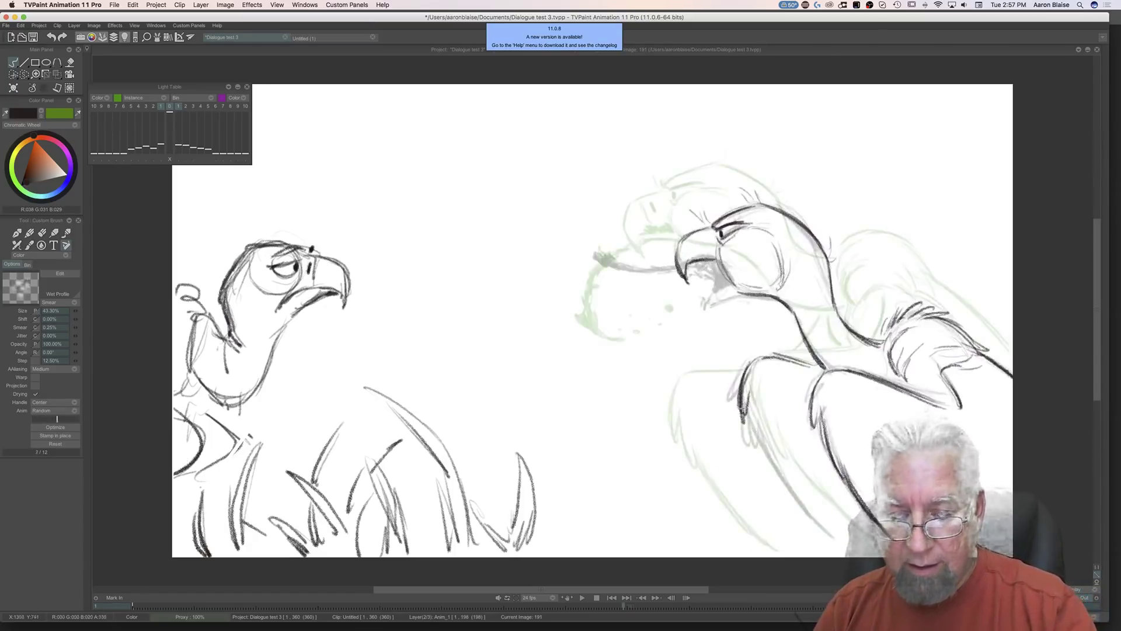
Step: Ink the long outer edge of the far wing down to the bottom of the drawing
mouse_move(745, 433)
mouse_down()
mouse_move(717, 349)
mouse_move(750, 389)
mouse_up()
drag(756, 444, 758, 431)
drag(795, 501, 762, 429)
drag(812, 521, 763, 442)
key(Left)
key(Right)
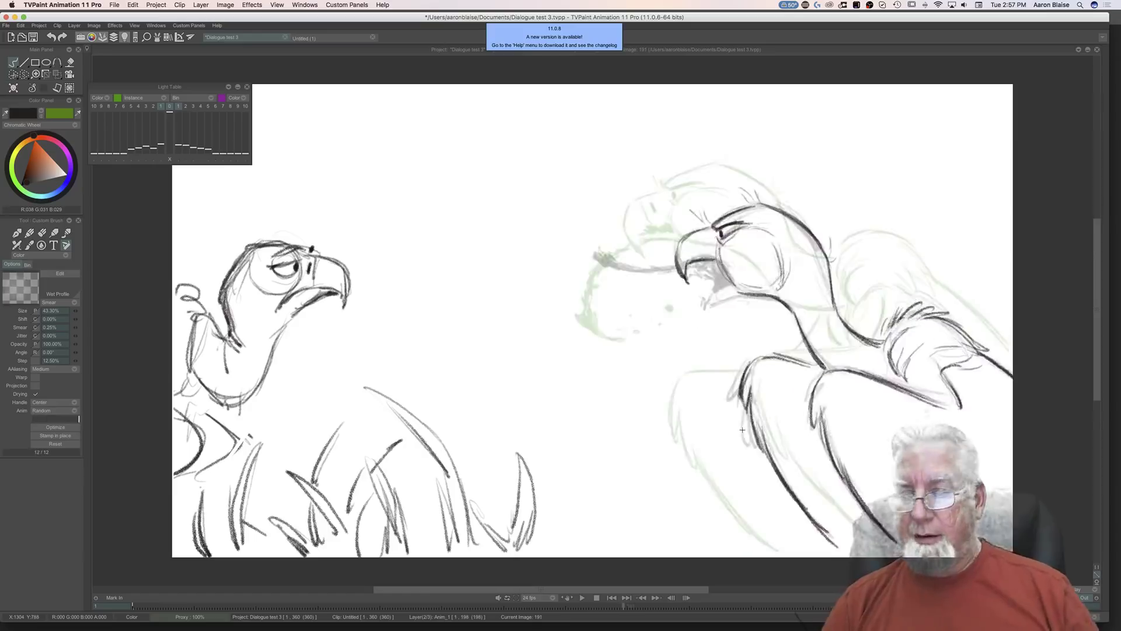
Step: Add short feather strokes beneath the ruff near the wing's rear point, comparing with the previous drawing
key(Left)
key(Right)
mouse_move(922, 376)
mouse_down()
mouse_move(923, 392)
mouse_move(906, 383)
mouse_move(917, 389)
mouse_up()
key(Left)
key(Right)
key(Left)
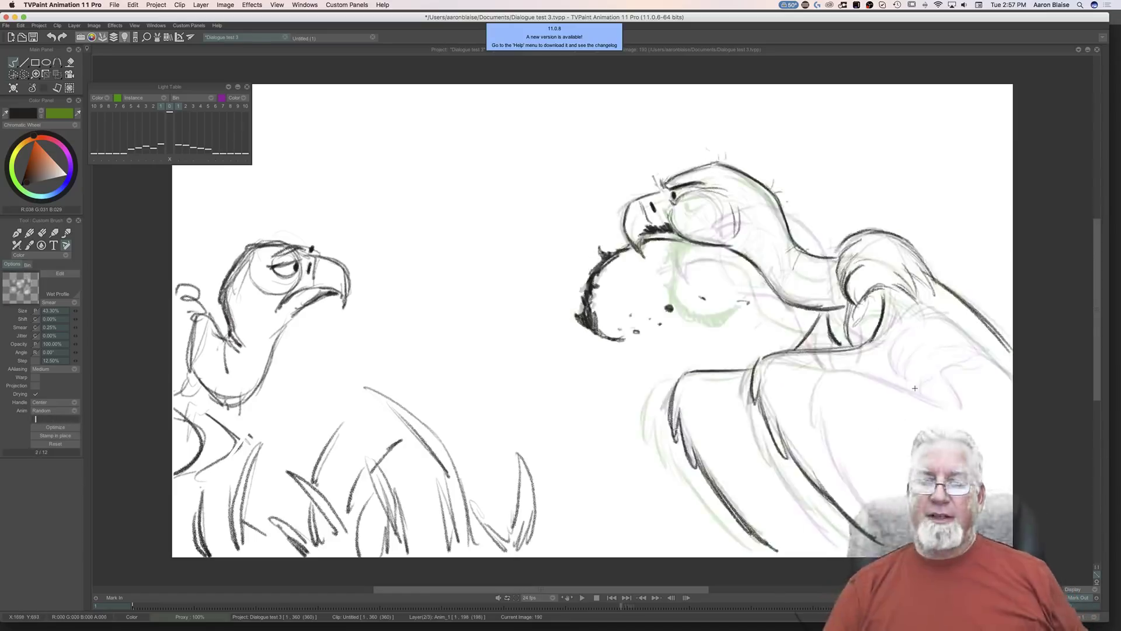
key(Right)
key(Left)
key(Right)
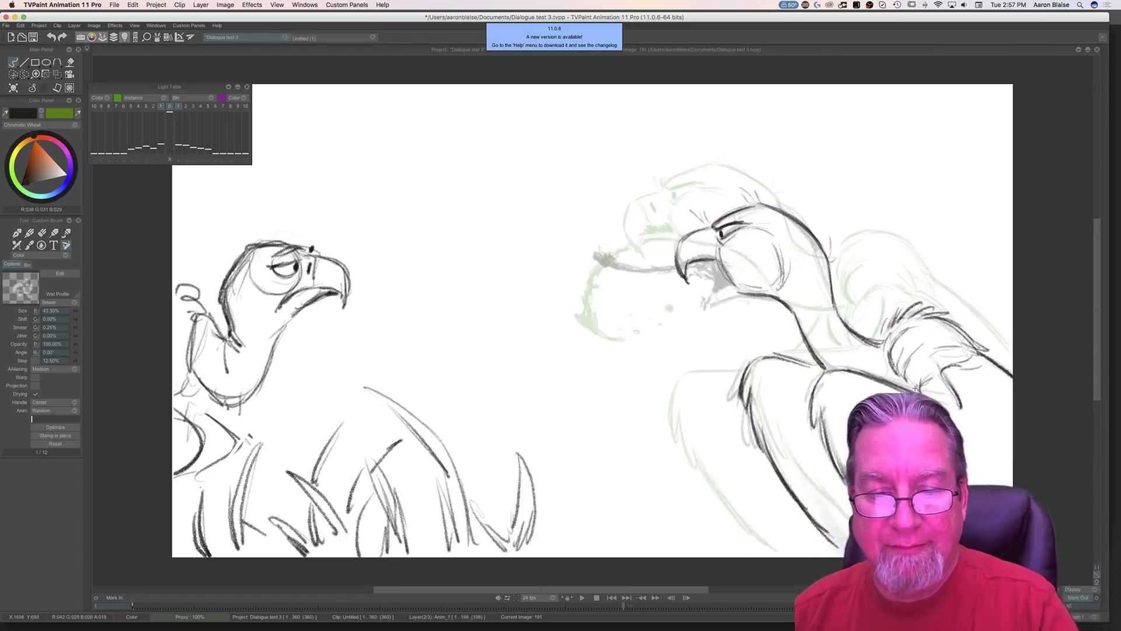
Step: Fill the inside of the open mouth with dark strokes, comparing with the previous drawing
mouse_move(698, 262)
mouse_down()
mouse_move(713, 284)
mouse_move(704, 270)
mouse_move(723, 278)
mouse_move(719, 291)
mouse_move(727, 279)
mouse_move(686, 264)
mouse_up()
key(Left)
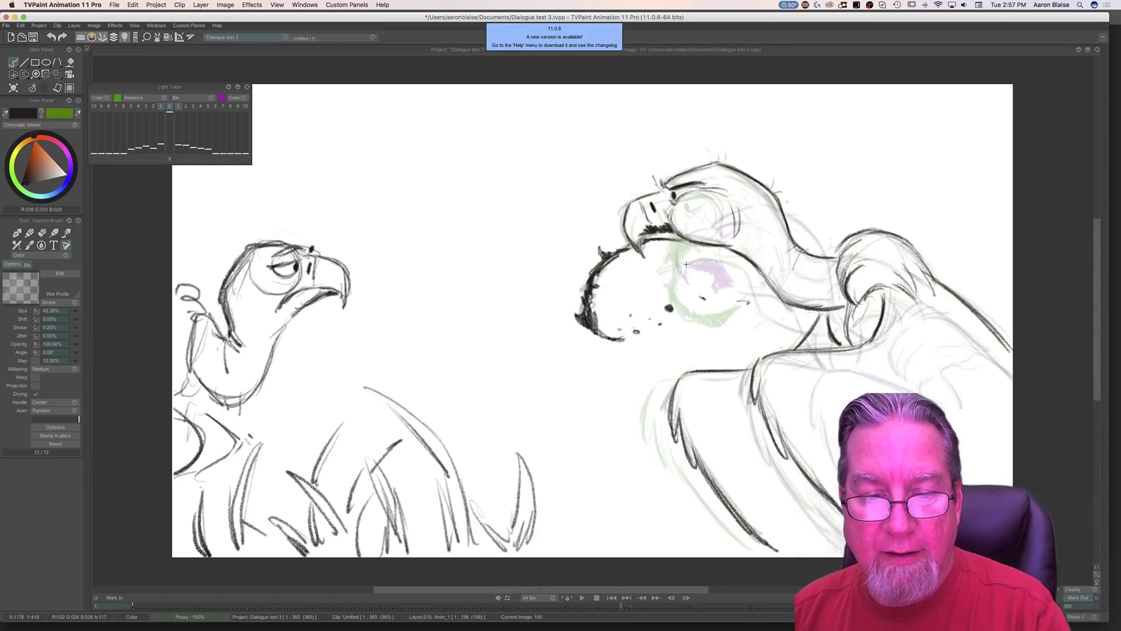
key(Right)
key(Left)
key(Right)
Step: Ink the dark stream spewing from the mouth to its curled leading end
mouse_move(675, 269)
mouse_down()
mouse_move(597, 251)
mouse_move(569, 263)
mouse_move(609, 258)
mouse_move(586, 258)
mouse_up()
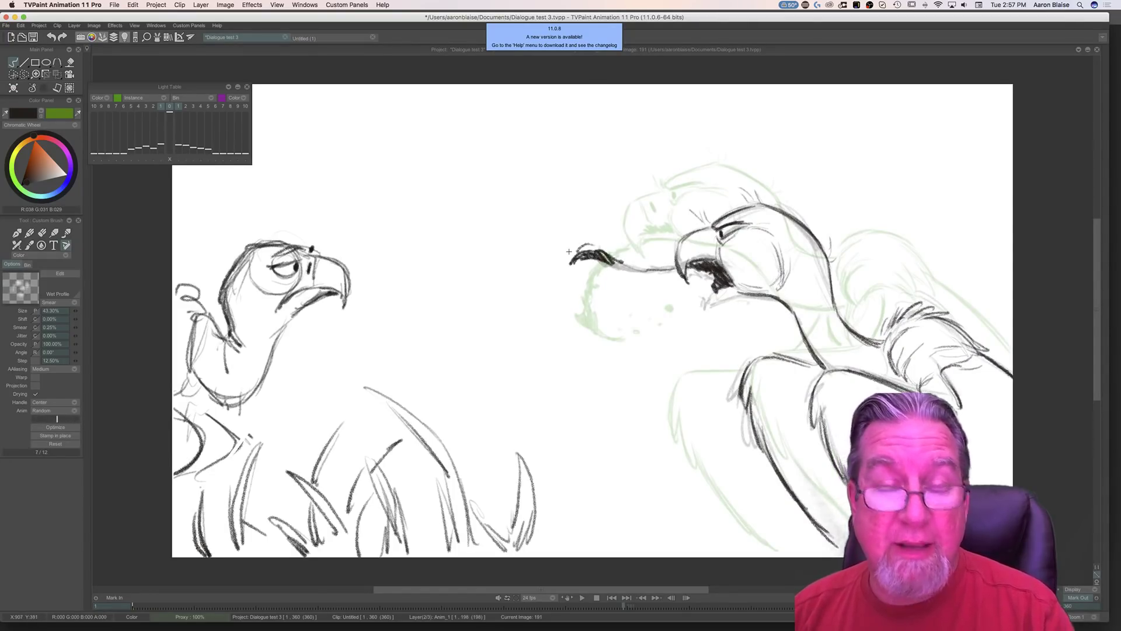
key(Left)
key(Right)
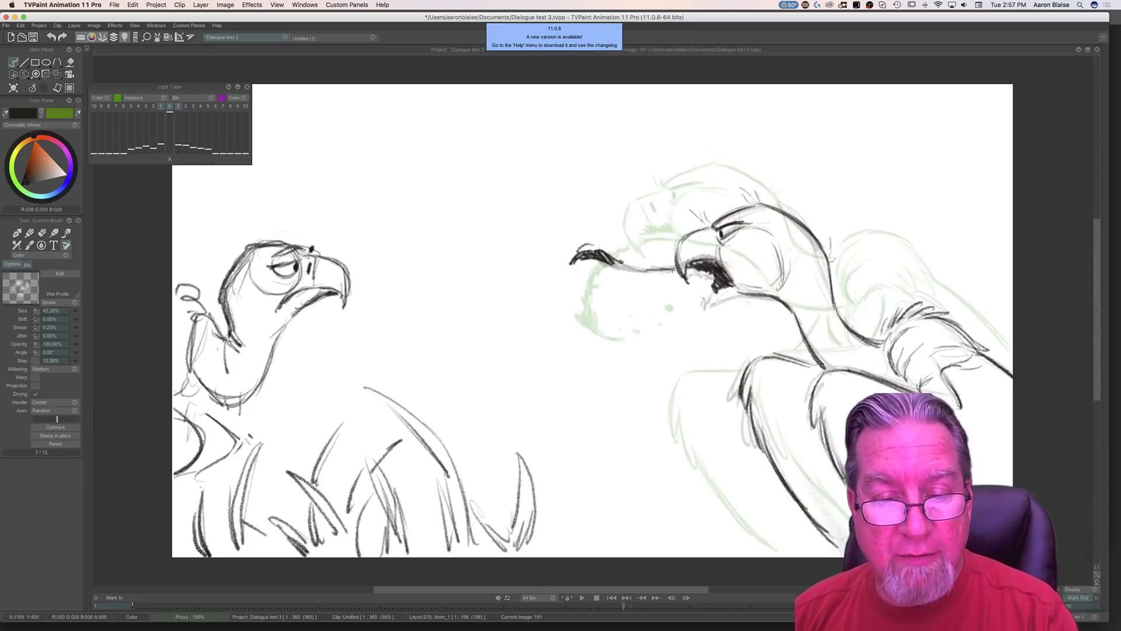
mouse_move(670, 270)
mouse_down()
mouse_move(605, 257)
mouse_move(657, 269)
mouse_move(567, 271)
mouse_up()
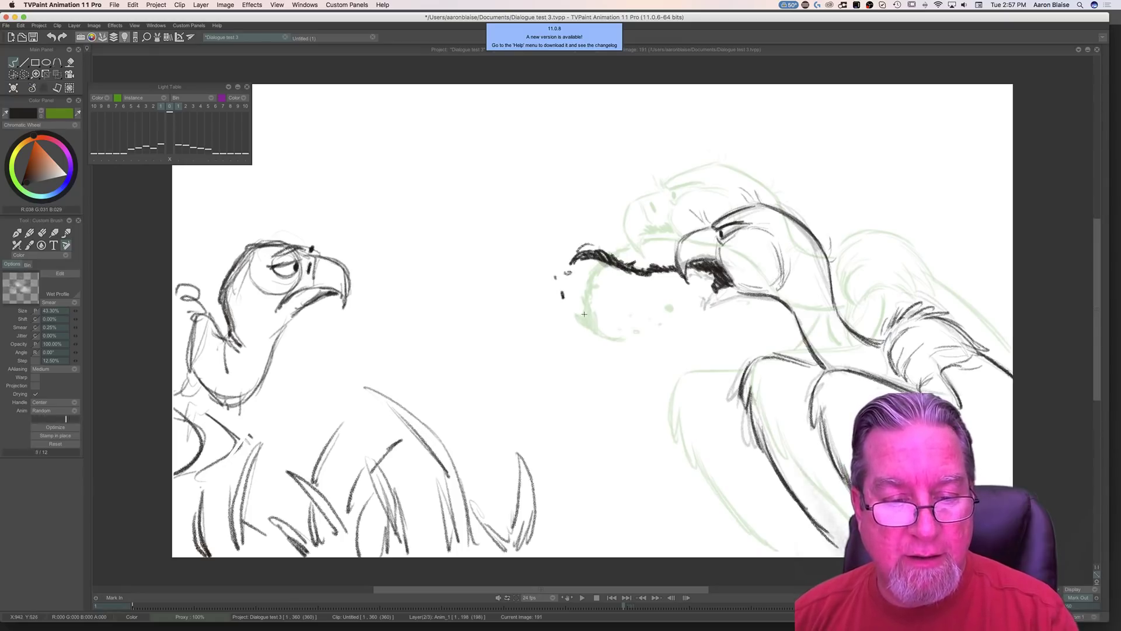
Step: Scatter small droplets ahead of and beneath the stream, checking their spacing against the previous drawing
key(Left)
key(Right)
key(Left)
key(Right)
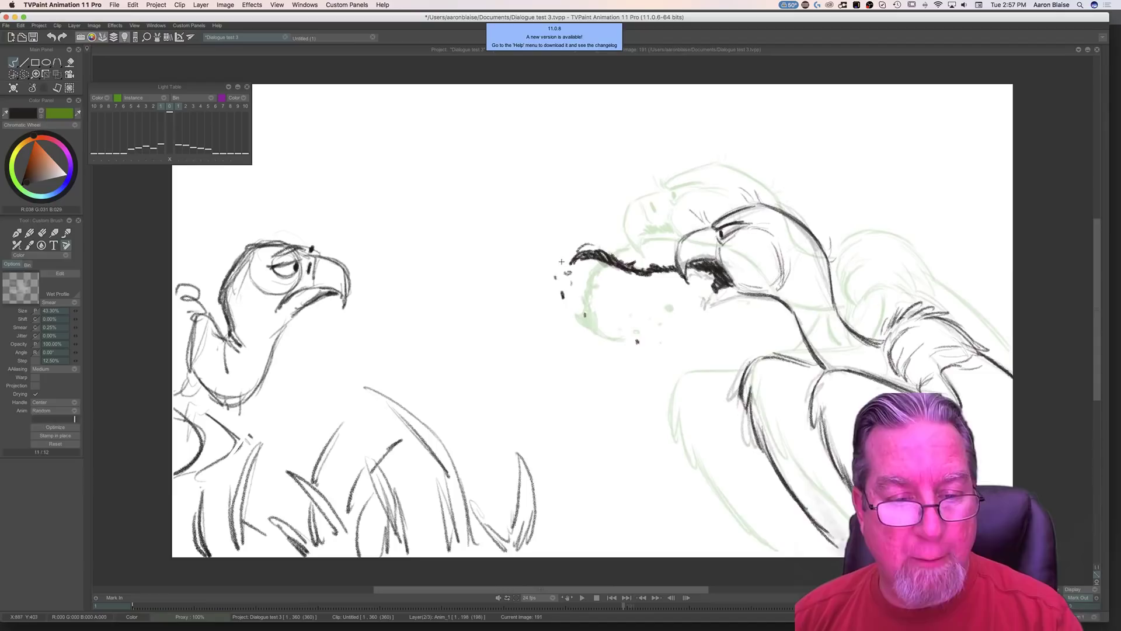
key(Left)
key(Right)
key(Left)
key(Right)
click(559, 321)
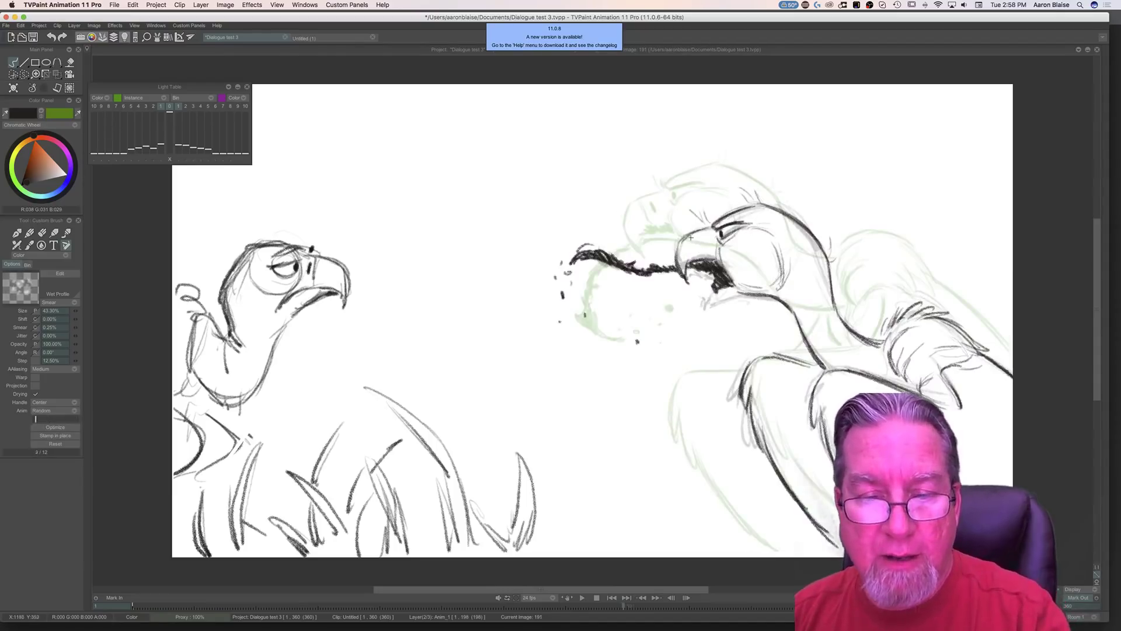
Step: Add the nostril mark on the upper beak and ink the lower beak out to its pointed tip
key(Left)
key(Right)
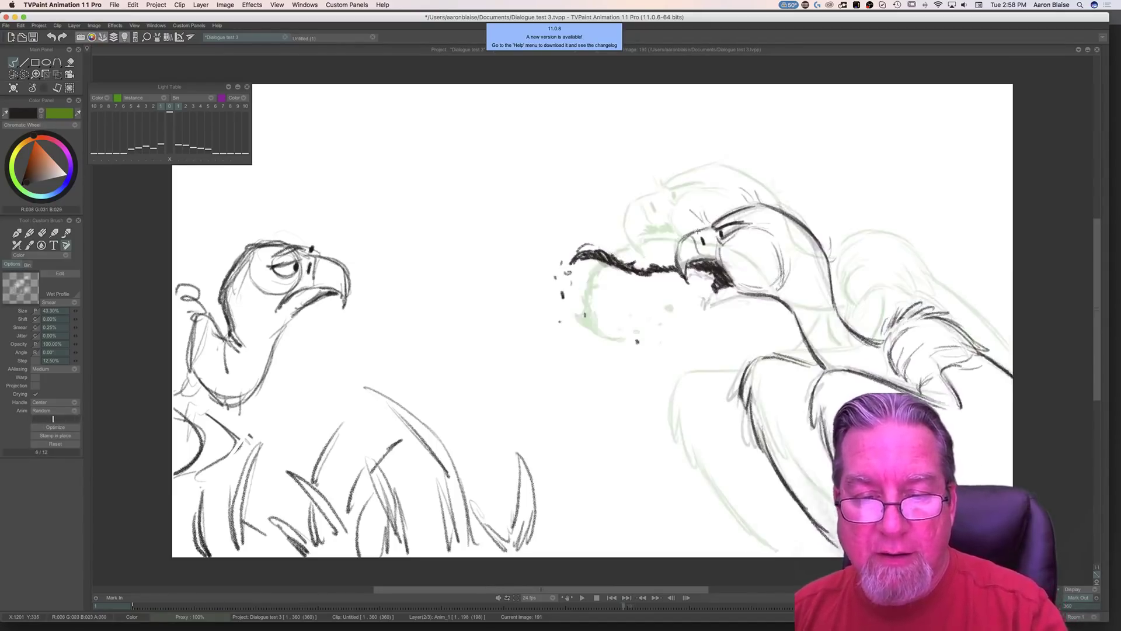
drag(731, 294, 705, 308)
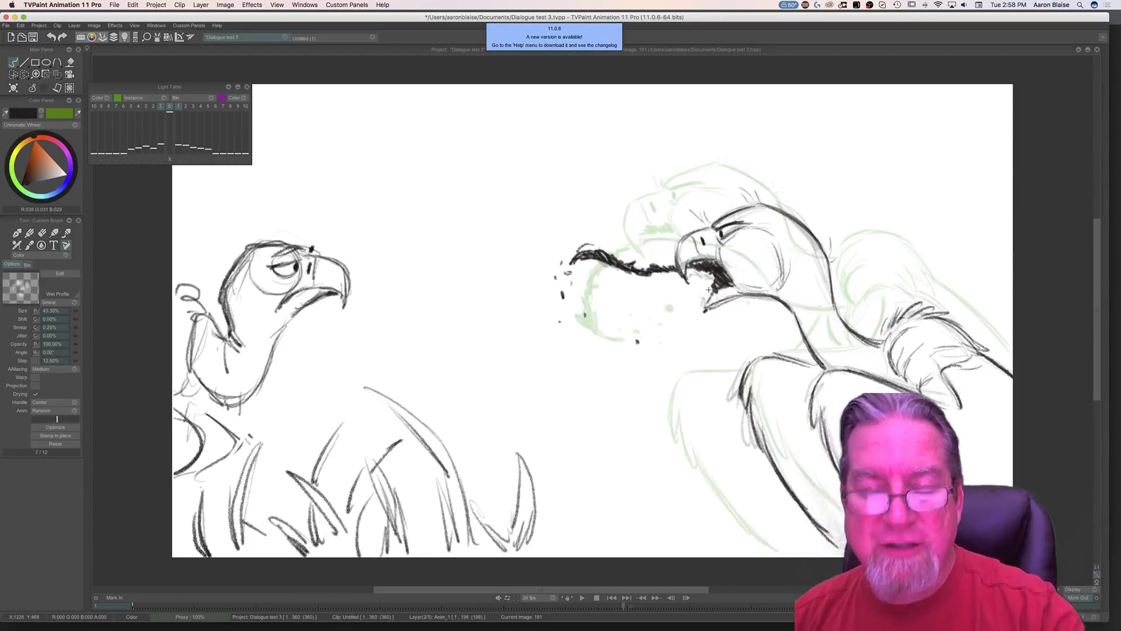
key(Left)
key(Right)
Step: Darken the mouth interior along the lower beak and reinforce the throat line
drag(719, 291, 713, 292)
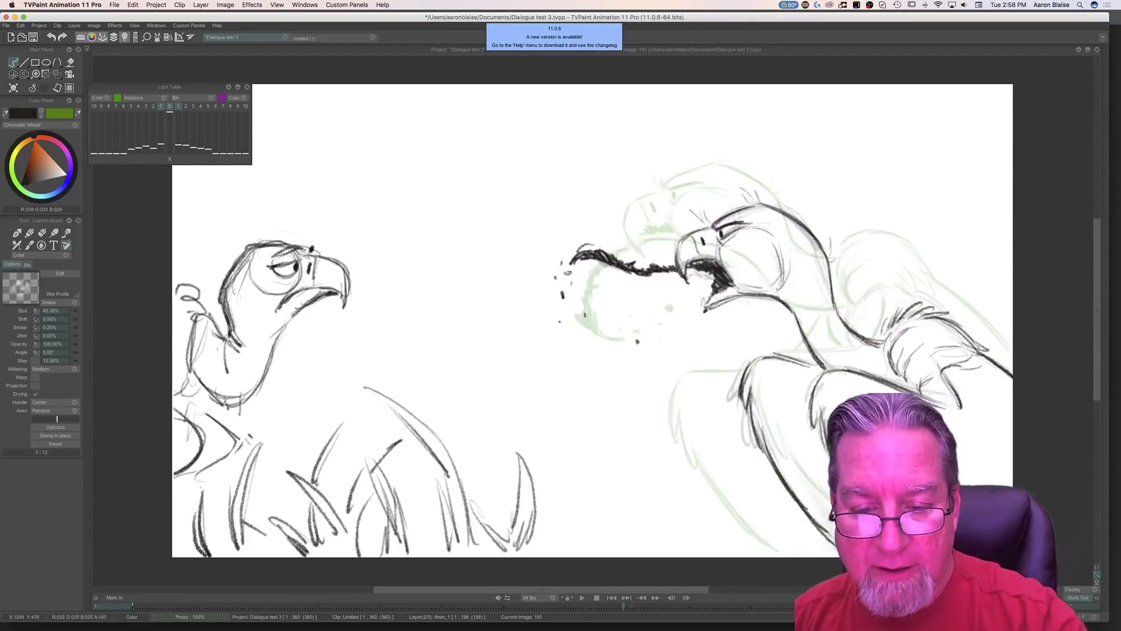
key(Left)
key(Right)
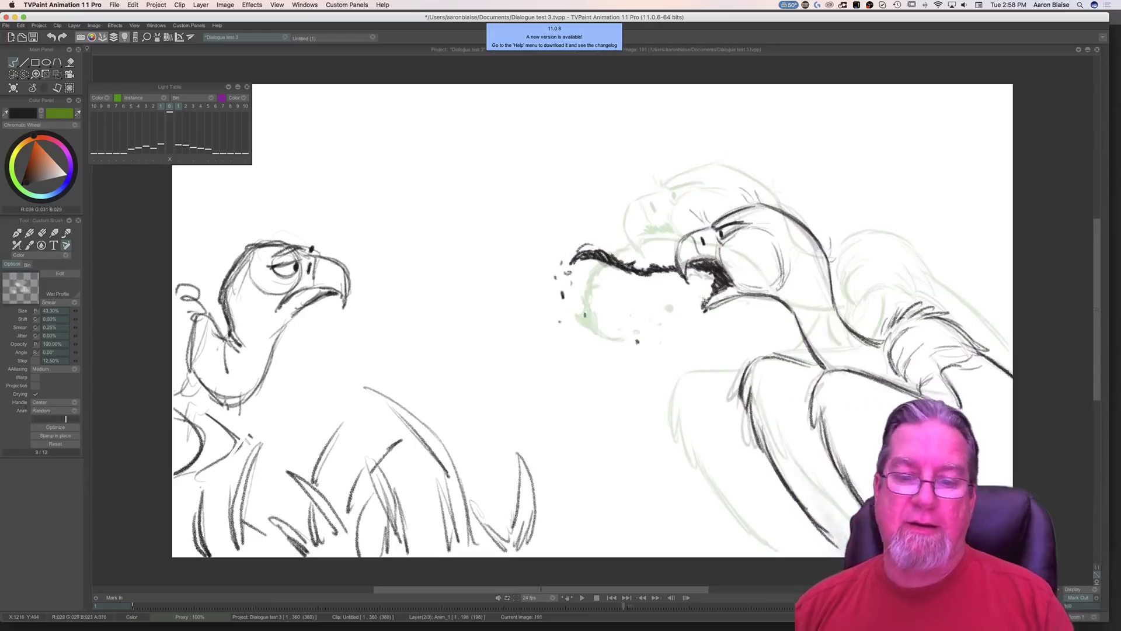
drag(774, 299, 797, 334)
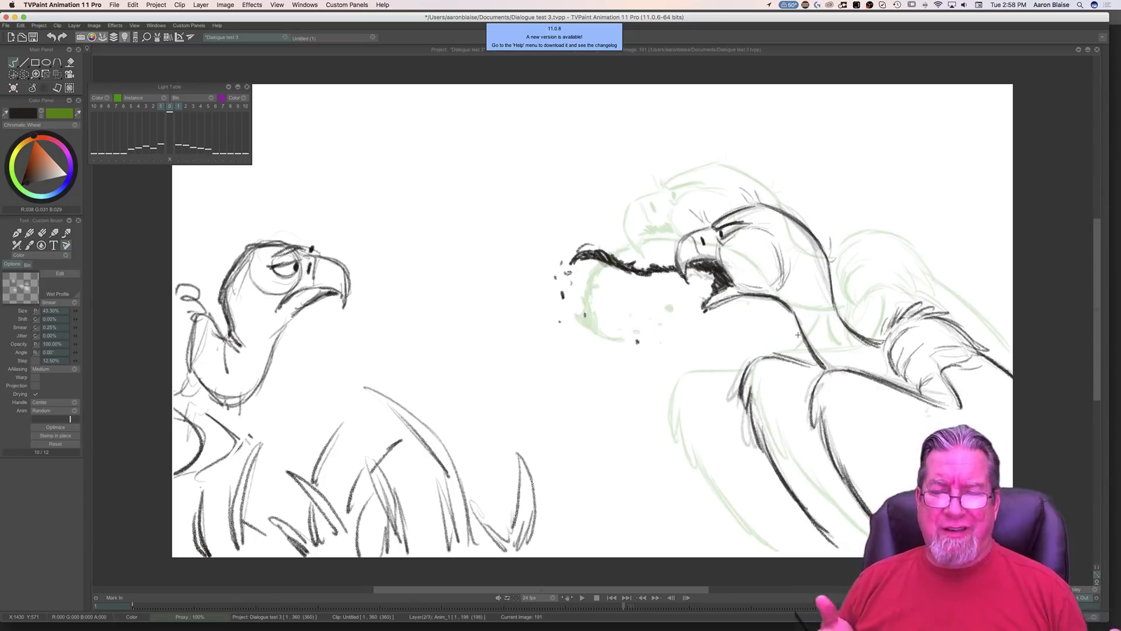
Step: Flip repeatedly between this drawing and the previous one to examine the motion of the head and the stream
key(Left)
key(Right)
key(Left)
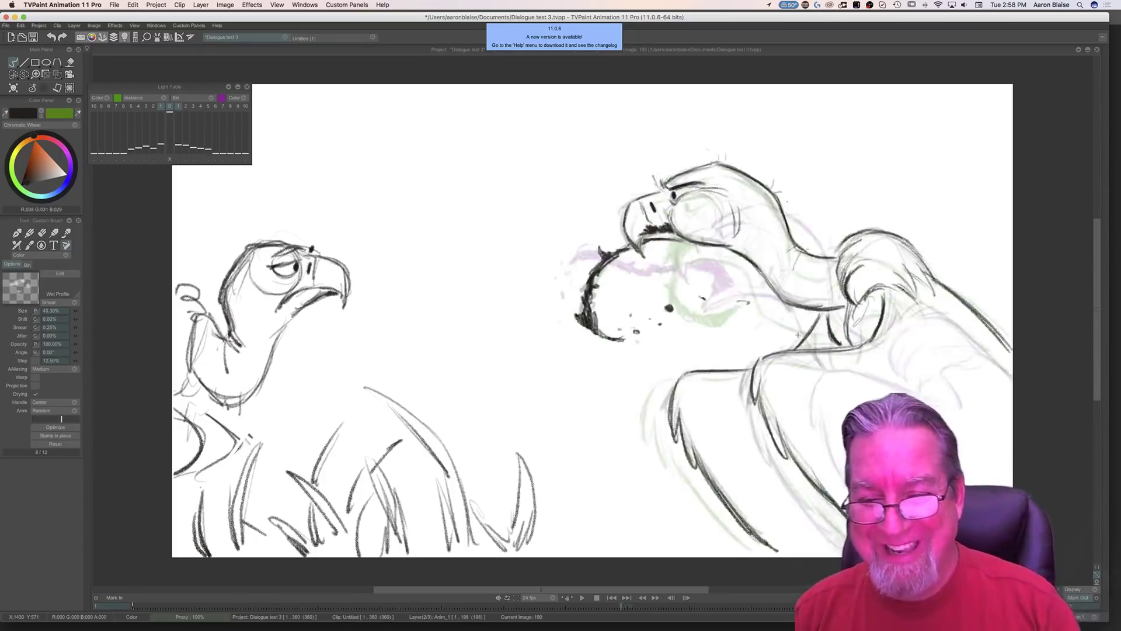
key(Right)
key(Left)
key(Right)
key(Left)
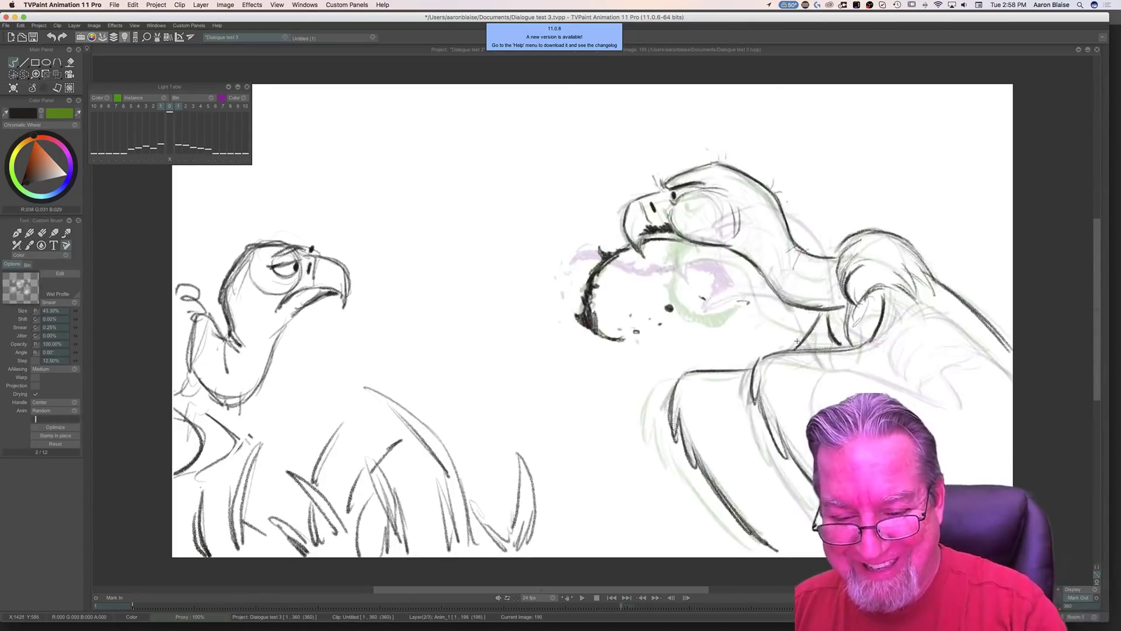
key(Right)
key(Left)
key(Right)
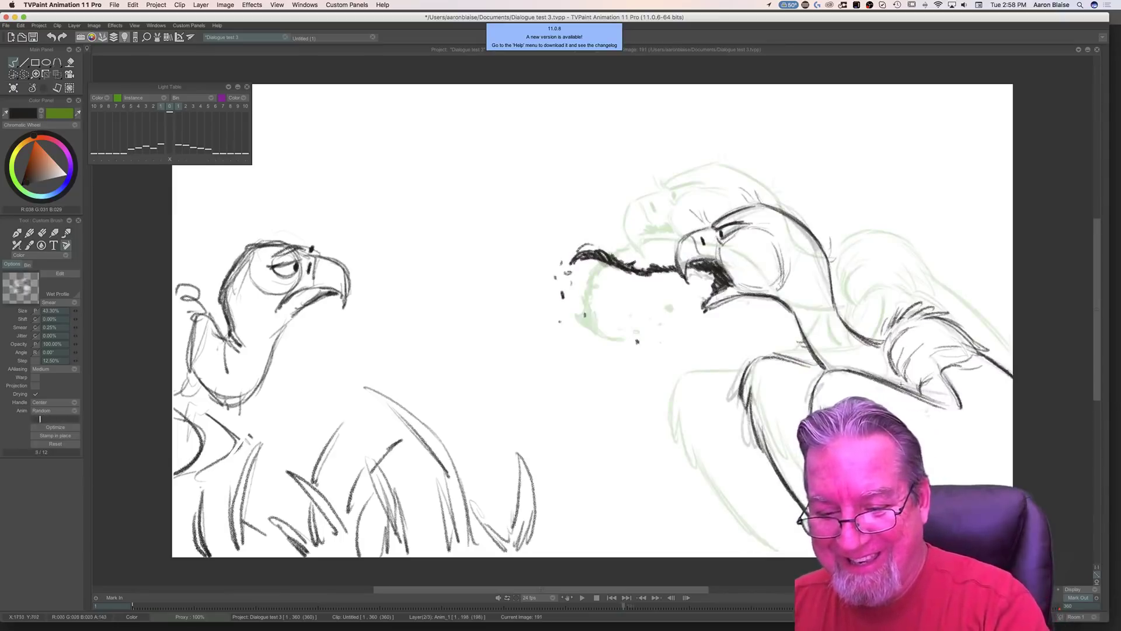
key(Left)
key(Right)
key(Left)
key(Right)
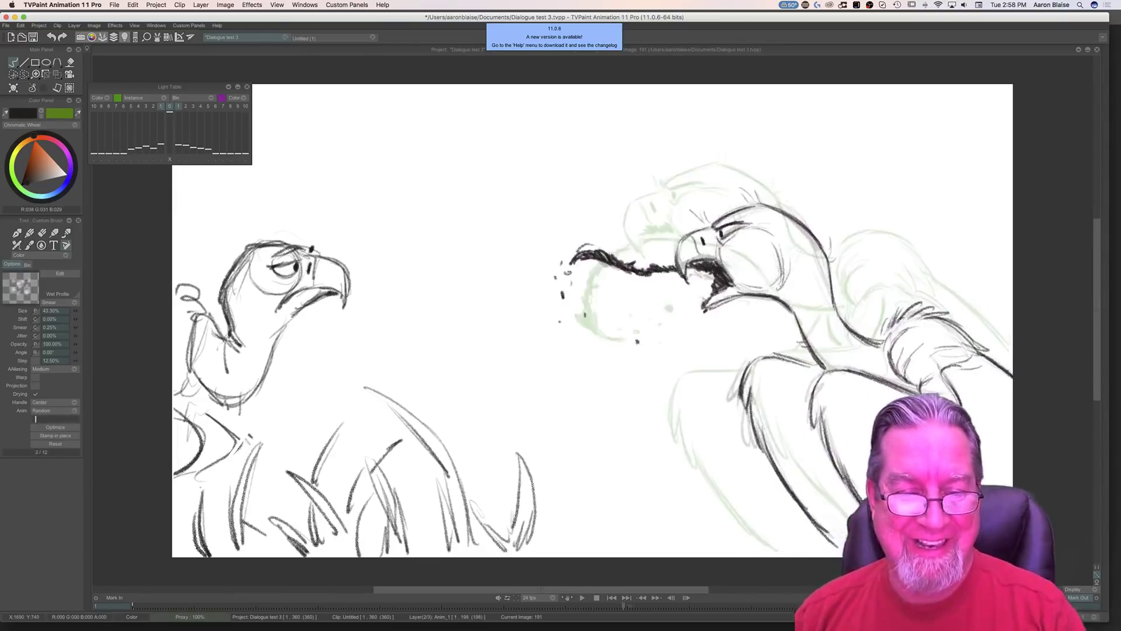
key(Left)
key(Right)
key(Left)
key(Right)
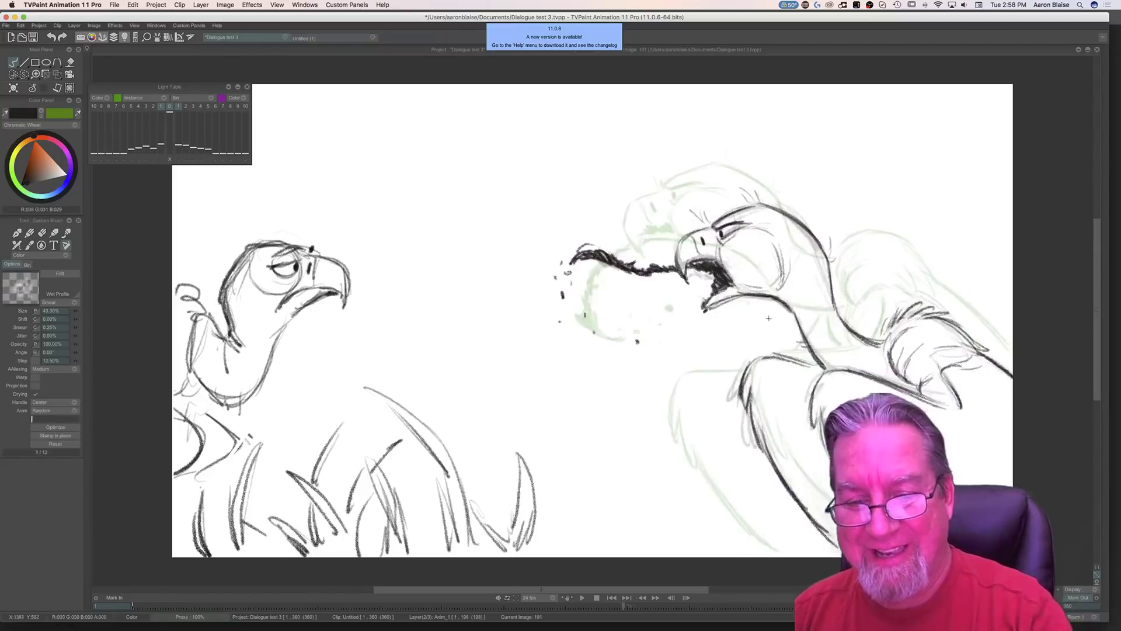
Step: Add small wrinkle marks at the throat and behind the cheek, comparing with the previous drawing
key(Left)
key(Right)
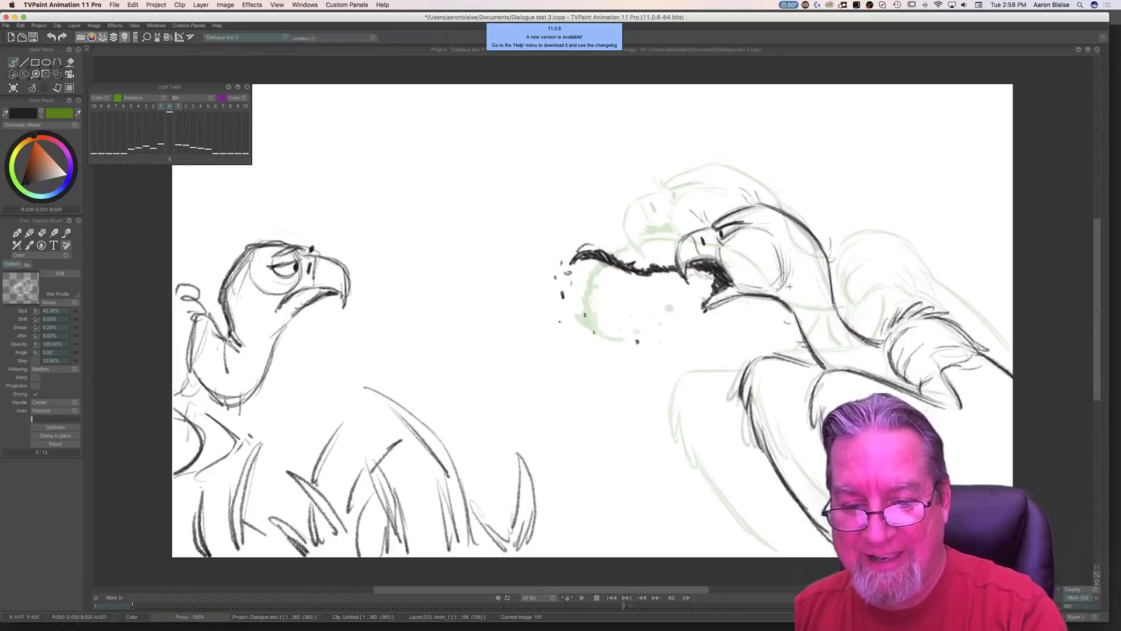
key(Left)
key(Right)
key(Left)
key(Right)
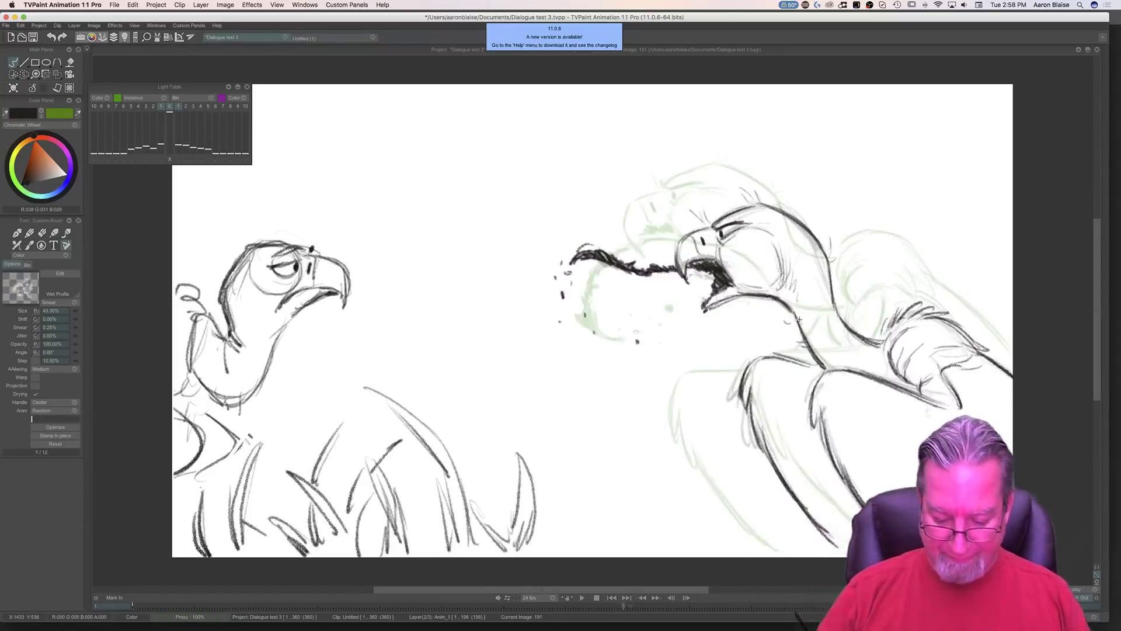
Step: Show the timeline and scrub back and forth through the drawings to review the right-hand vulture's motion across the scene
key(0)
mouse_move(565, 532)
mouse_down()
mouse_move(531, 533)
mouse_move(625, 570)
mouse_move(689, 573)
mouse_move(507, 568)
mouse_up()
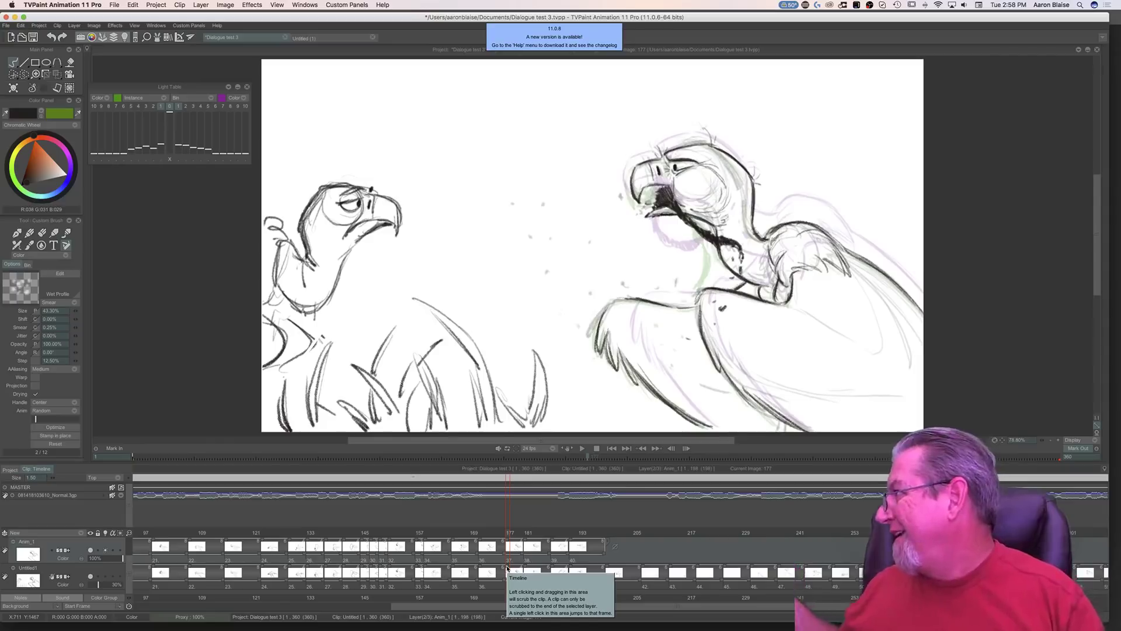
drag(508, 535, 347, 550)
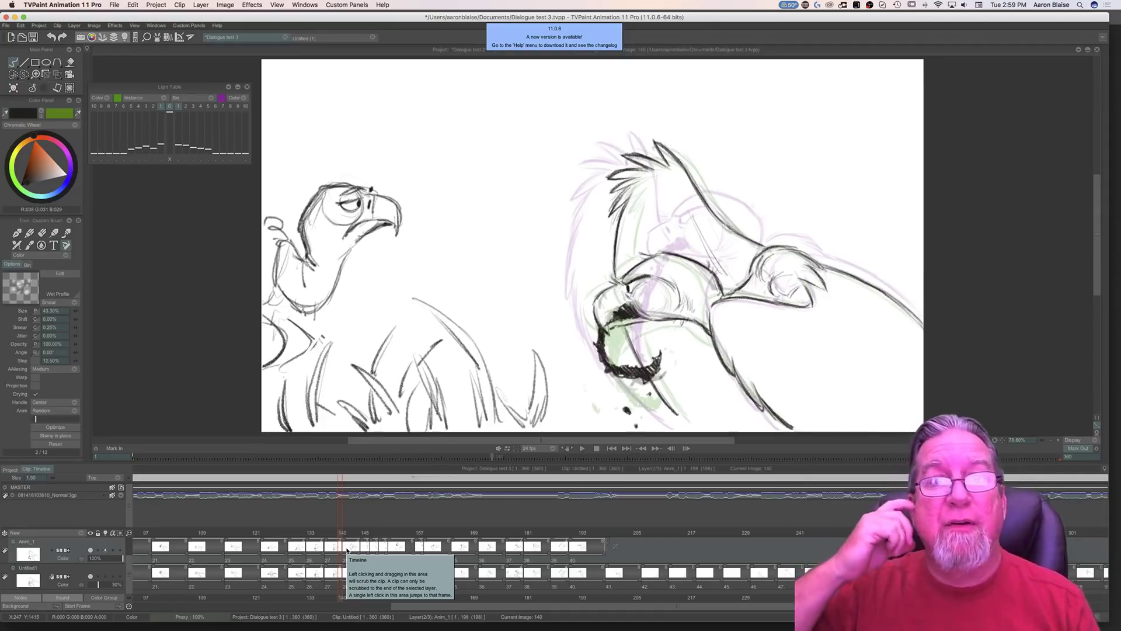
drag(347, 550, 591, 546)
drag(501, 542, 198, 561)
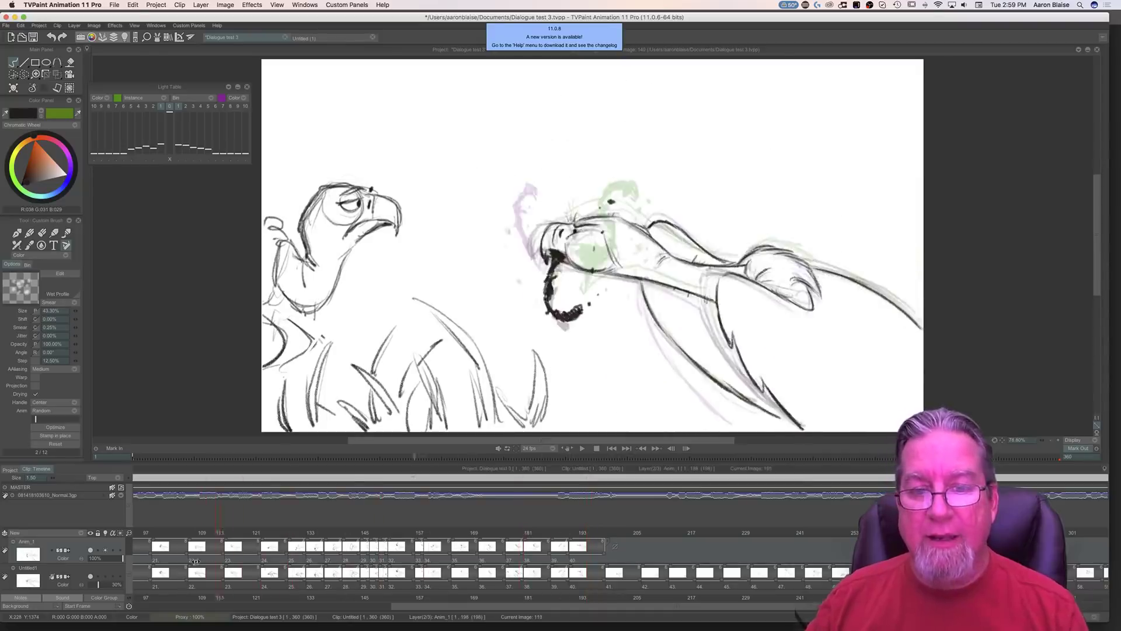
mouse_move(300, 559)
mouse_down()
mouse_move(251, 546)
mouse_move(545, 557)
mouse_move(164, 546)
mouse_move(266, 550)
mouse_up()
scroll(148, 600, left, 10)
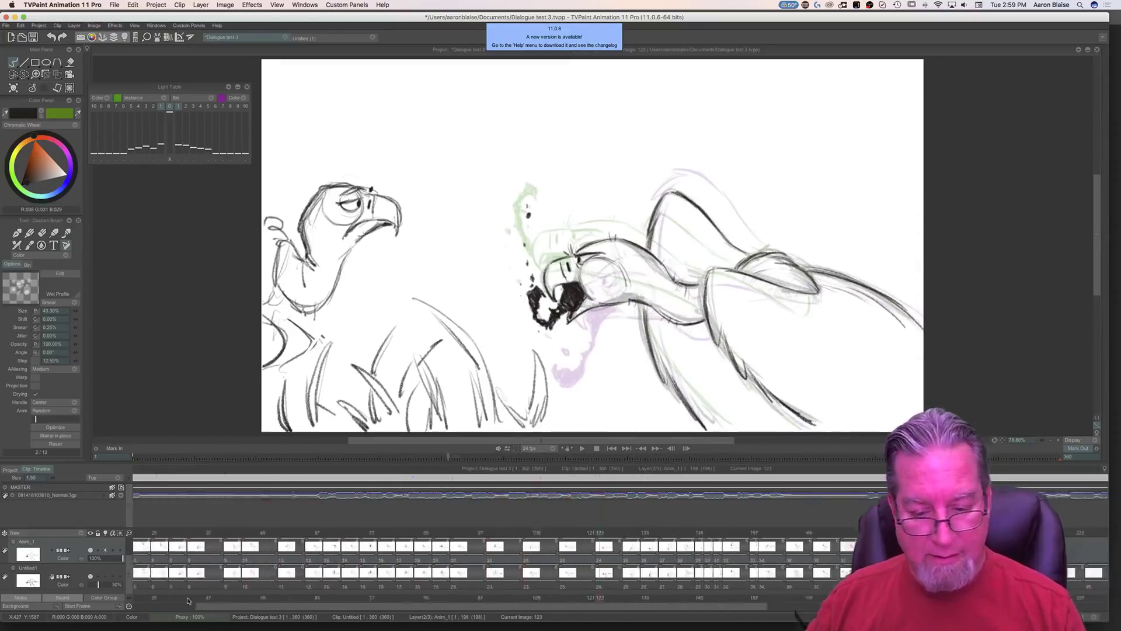
drag(153, 560, 1047, 566)
Step: Preview the animation, raise the system volume and replay the scene with its dialogue track
click(583, 449)
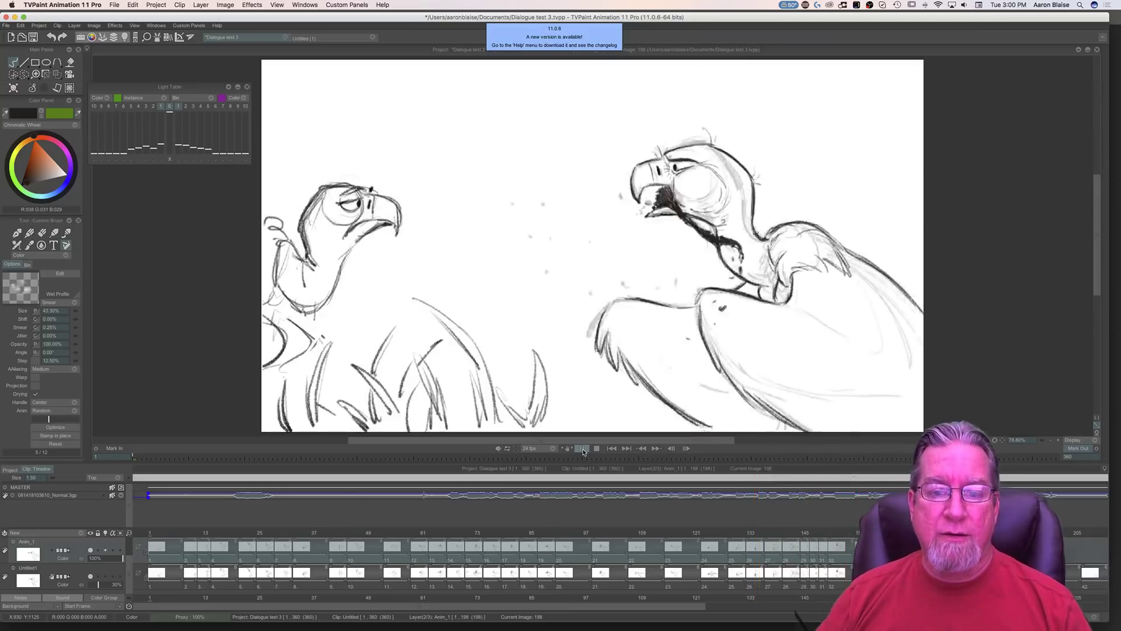
click(584, 448)
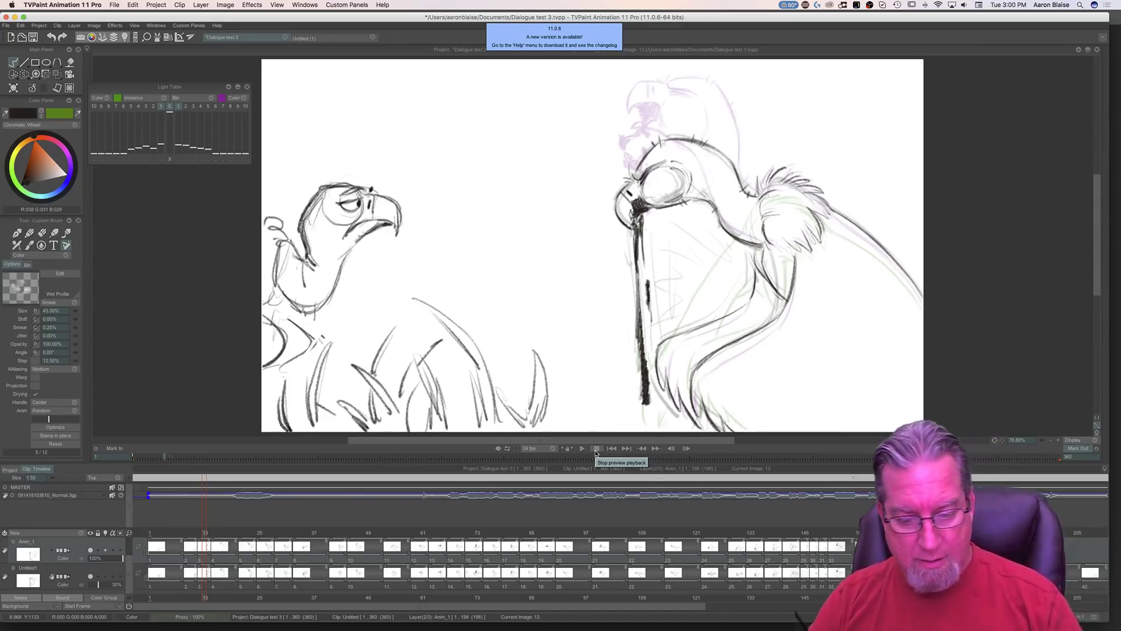
drag(610, 611, 992, 613)
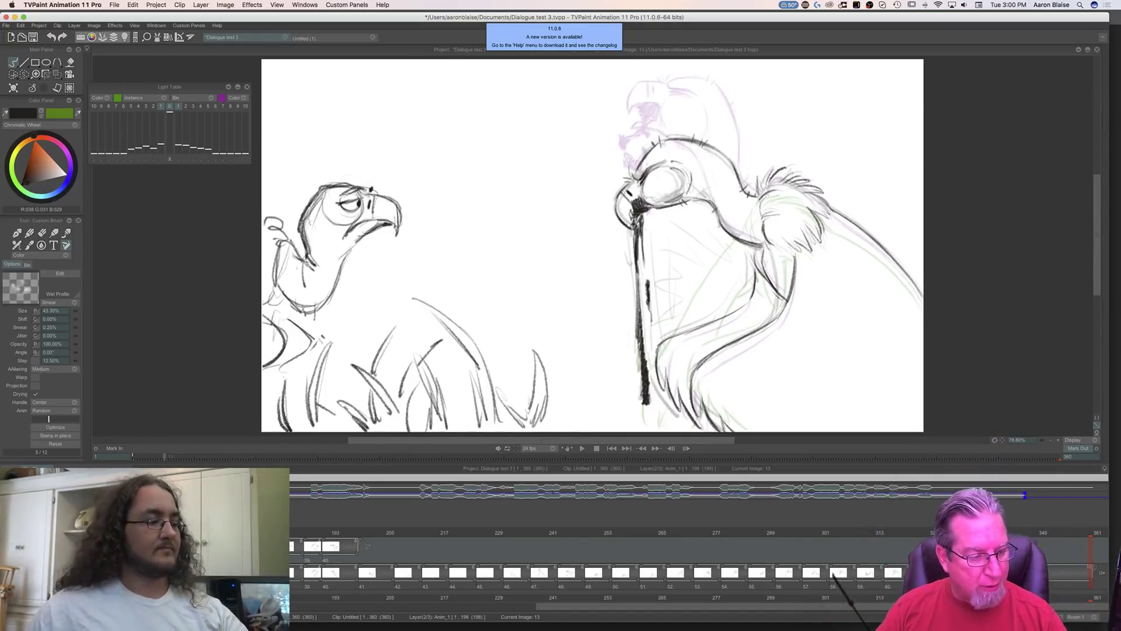
key(XF86AudioRaiseVolume)
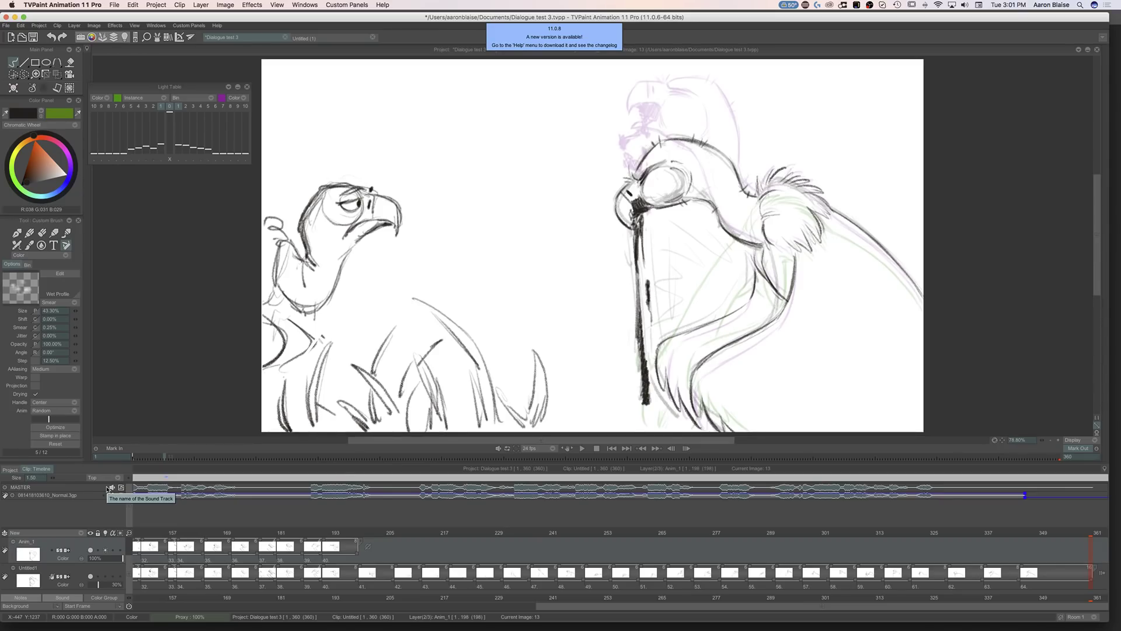
key(XF86AudioRaiseVolume)
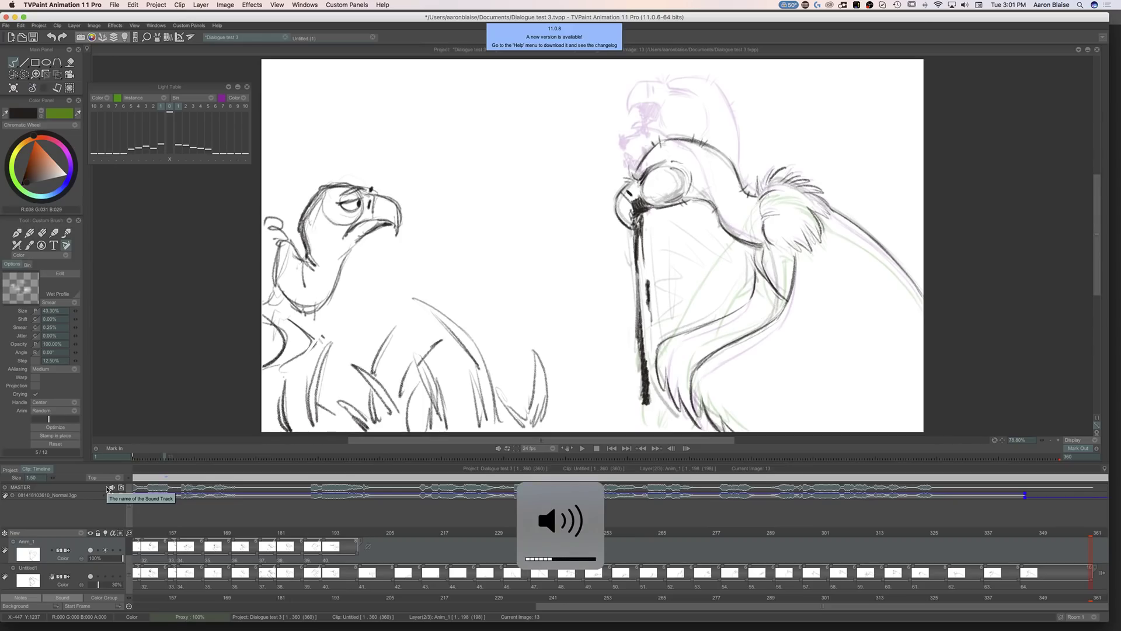
click(583, 448)
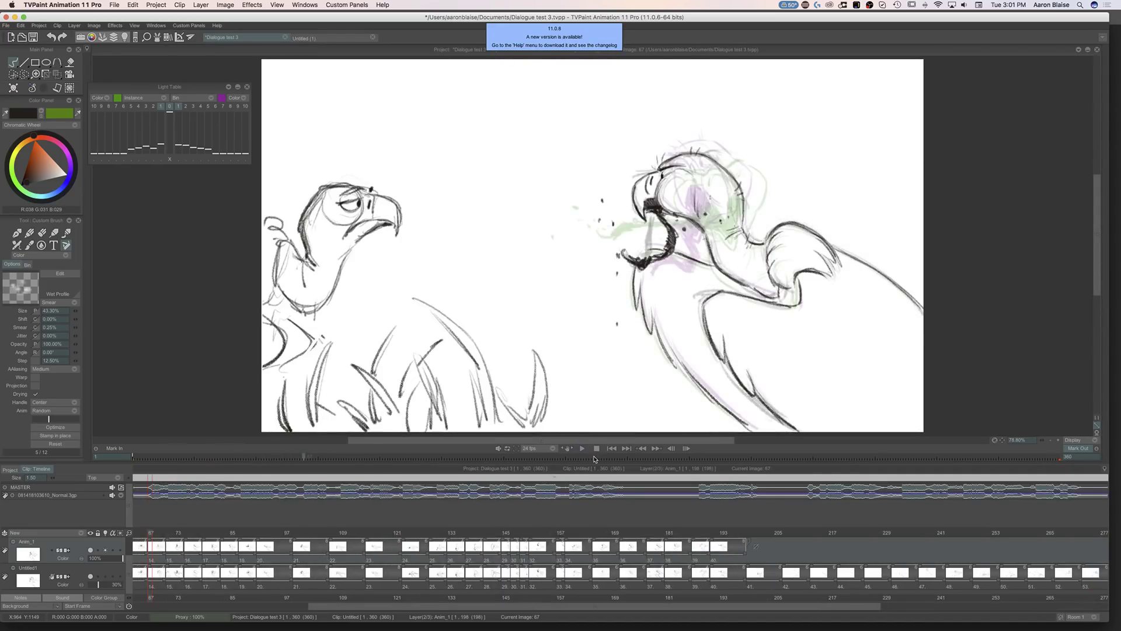
Step: Play the scene in the enlarged view with the timeline hidden, stopping at frame 351 and restoring the timeline
key(Down)
click(582, 600)
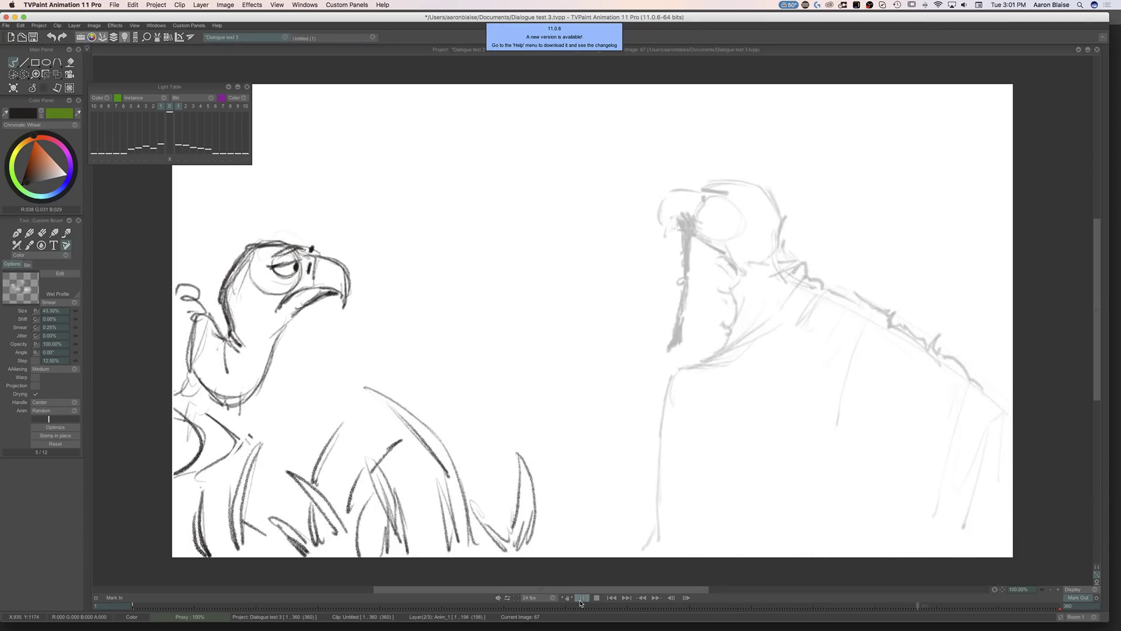
click(596, 598)
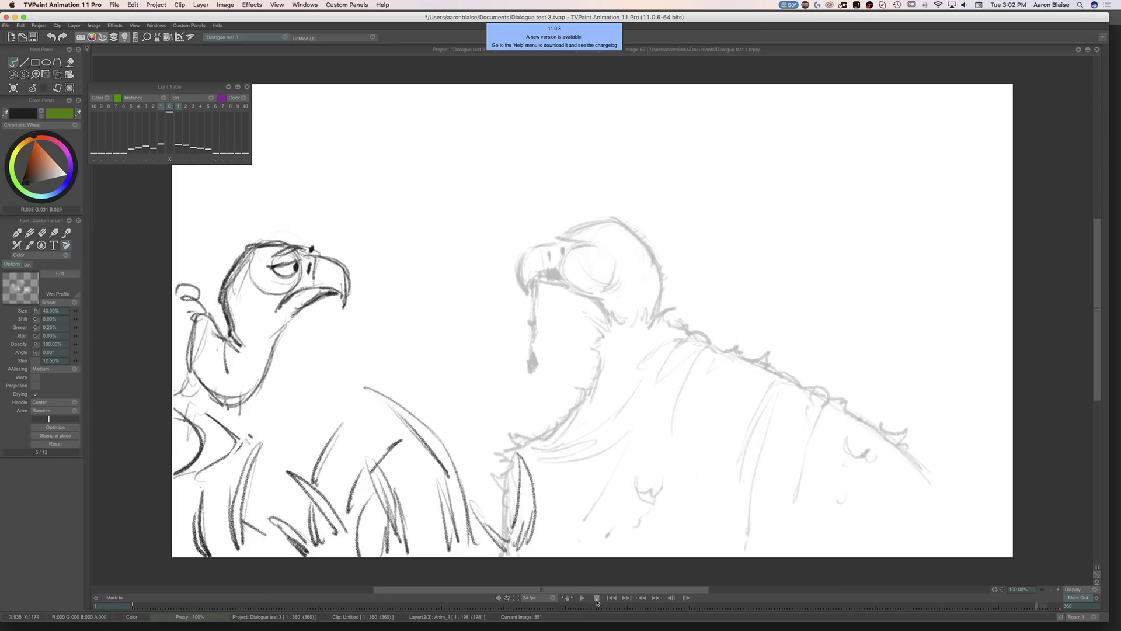
key(Tab)
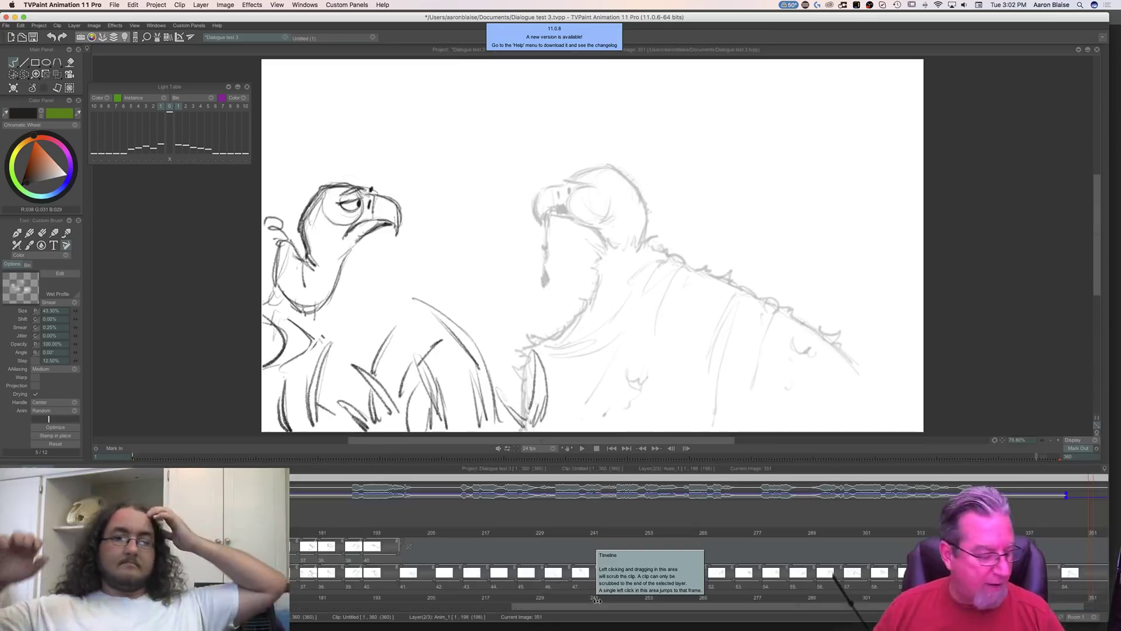